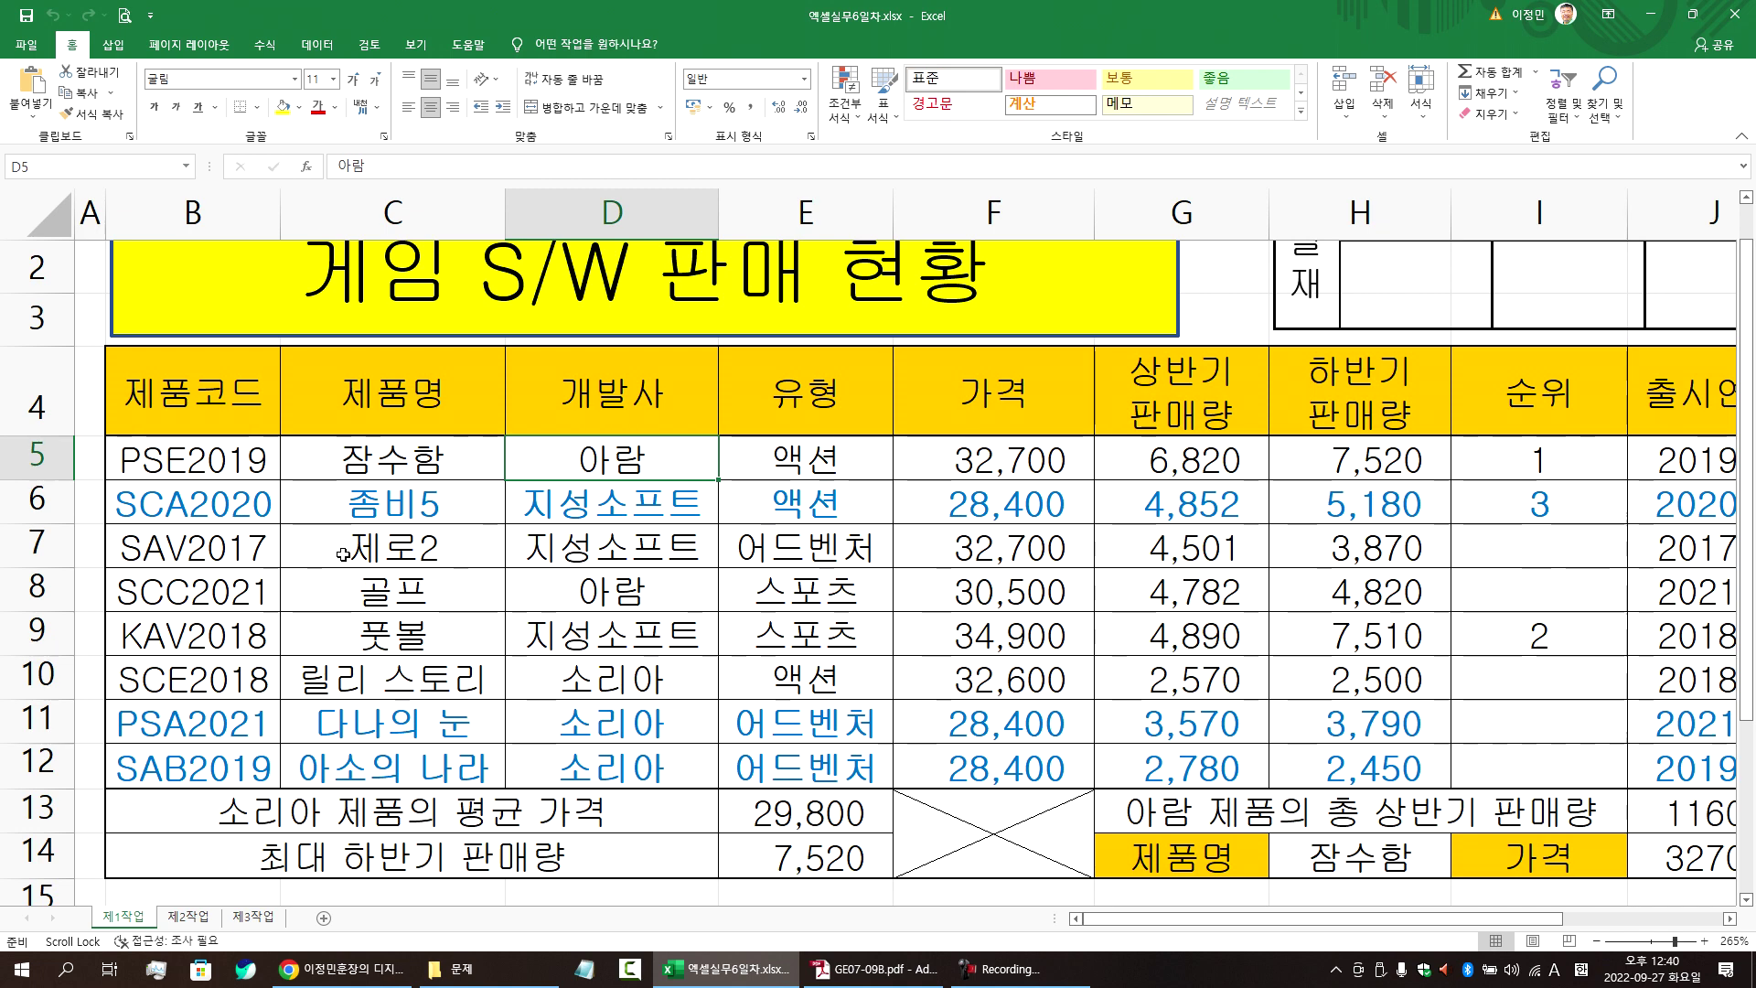
# - Copy the range B4:H12, from 제품코드 to 하반기 판매량, on the 제1작업 sheet
pyautogui.scroll(-1, 343, 561)
pyautogui.moveTo(183, 401); pyautogui.dragTo(1257, 729)
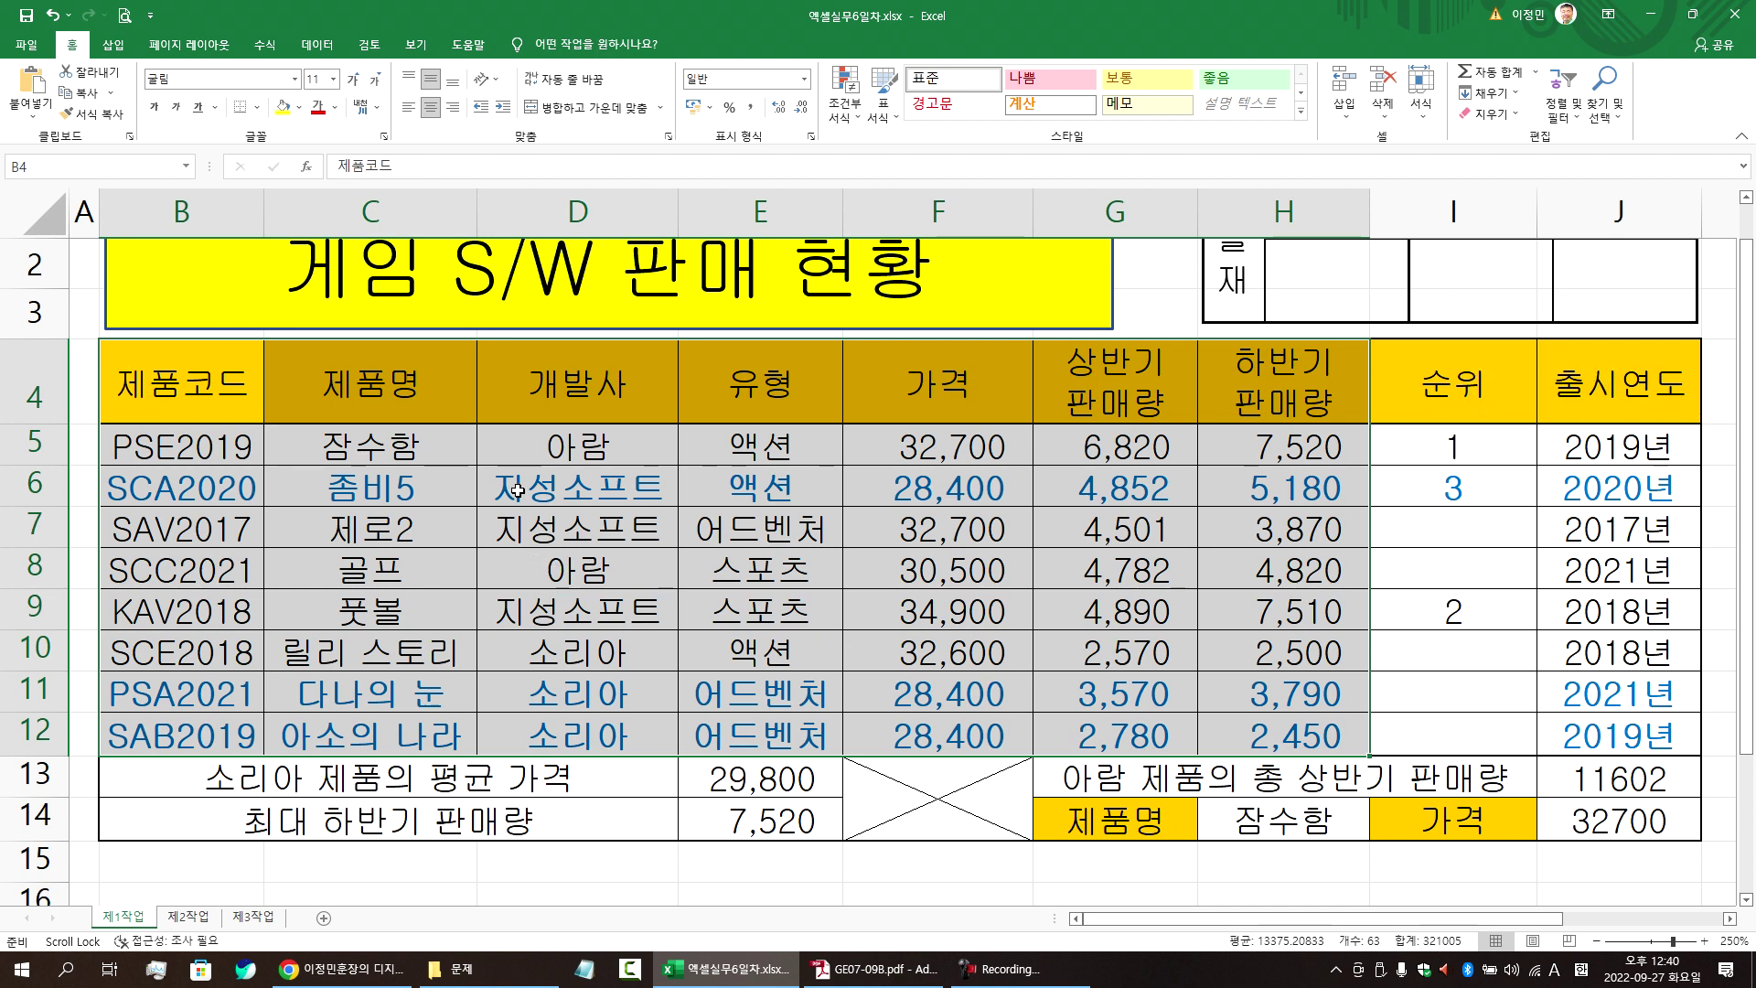
pyautogui.moveTo(238, 384); pyautogui.dragTo(1233, 734)
pyautogui.hotkey('ctrl', 'c')
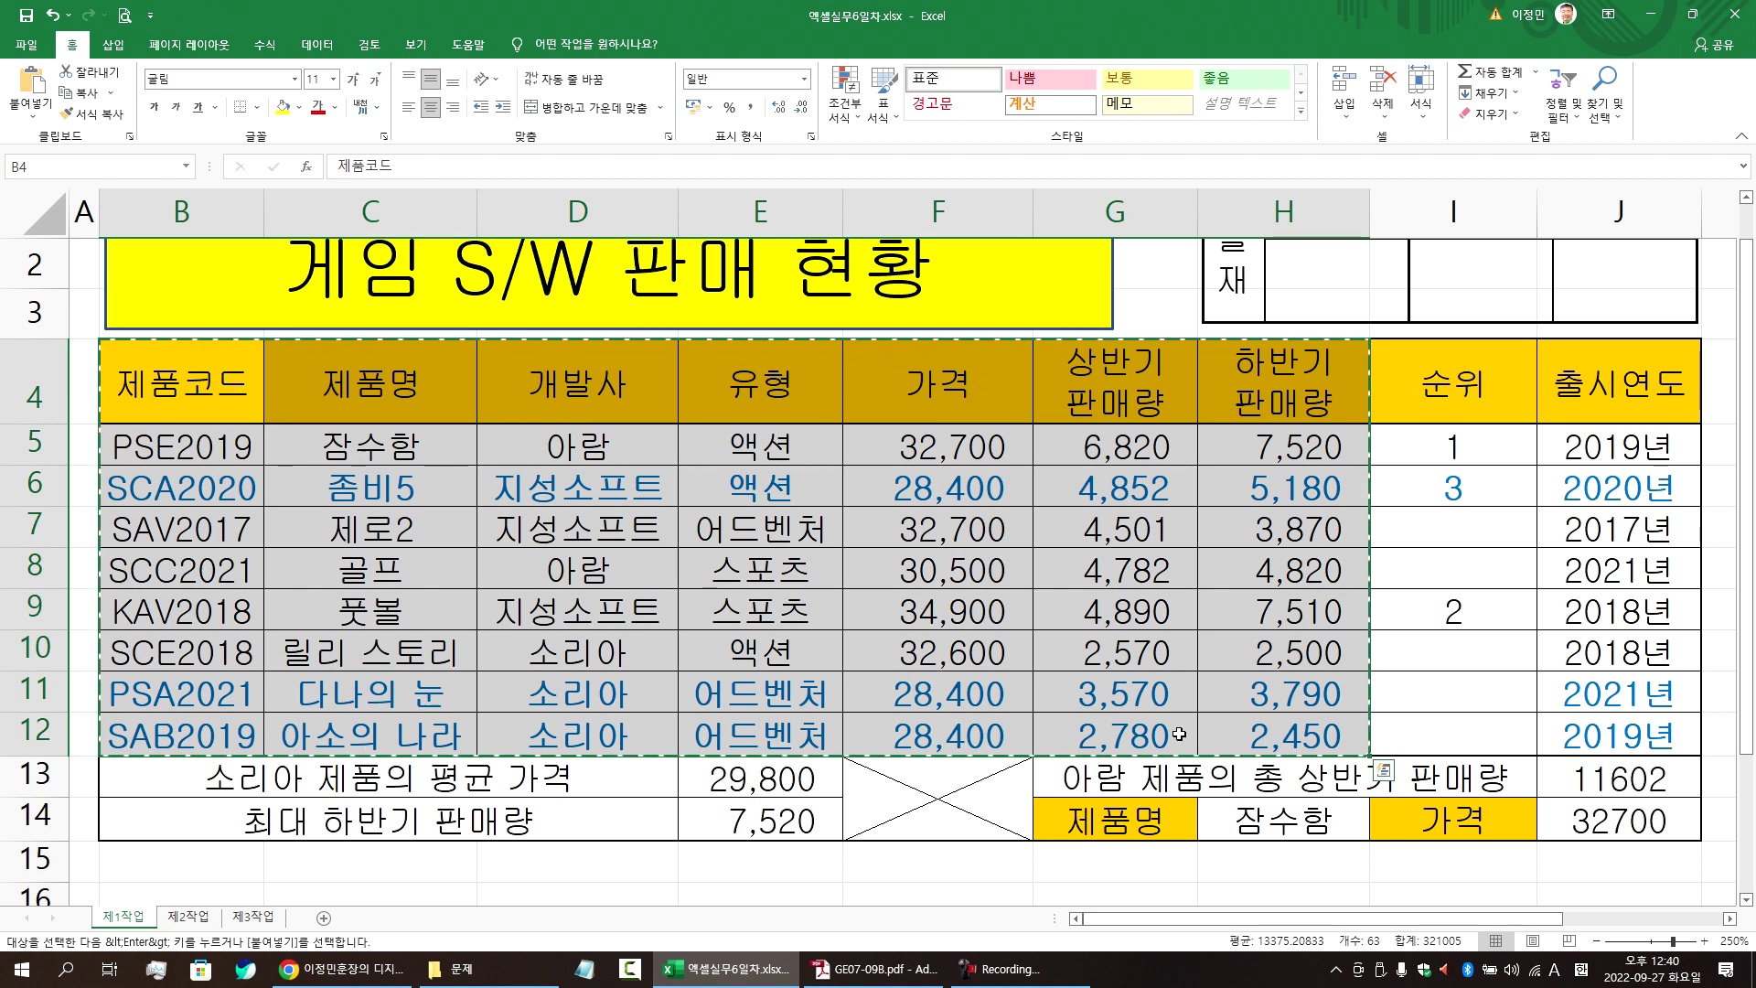
# - Paste the copied range's column widths and its full contents on the 제2작업 sheet starting at cell B2
pyautogui.click(186, 917)
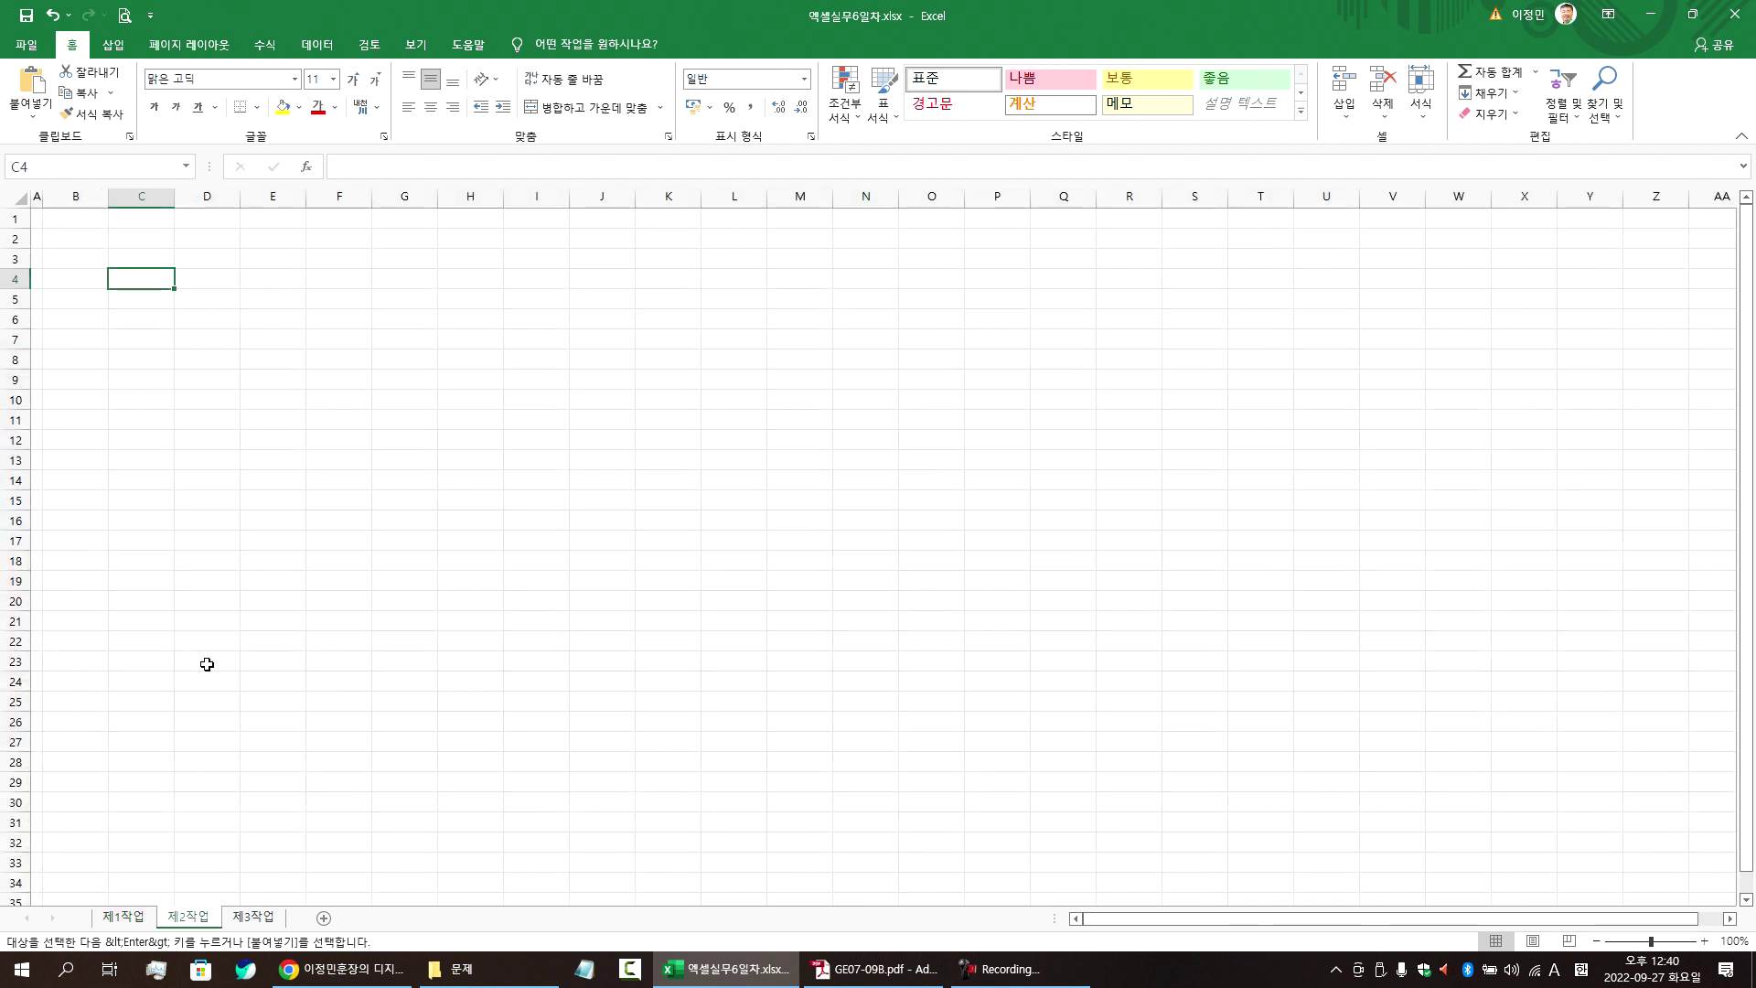
pyautogui.click(86, 240)
pyautogui.scroll(6, 93, 261)
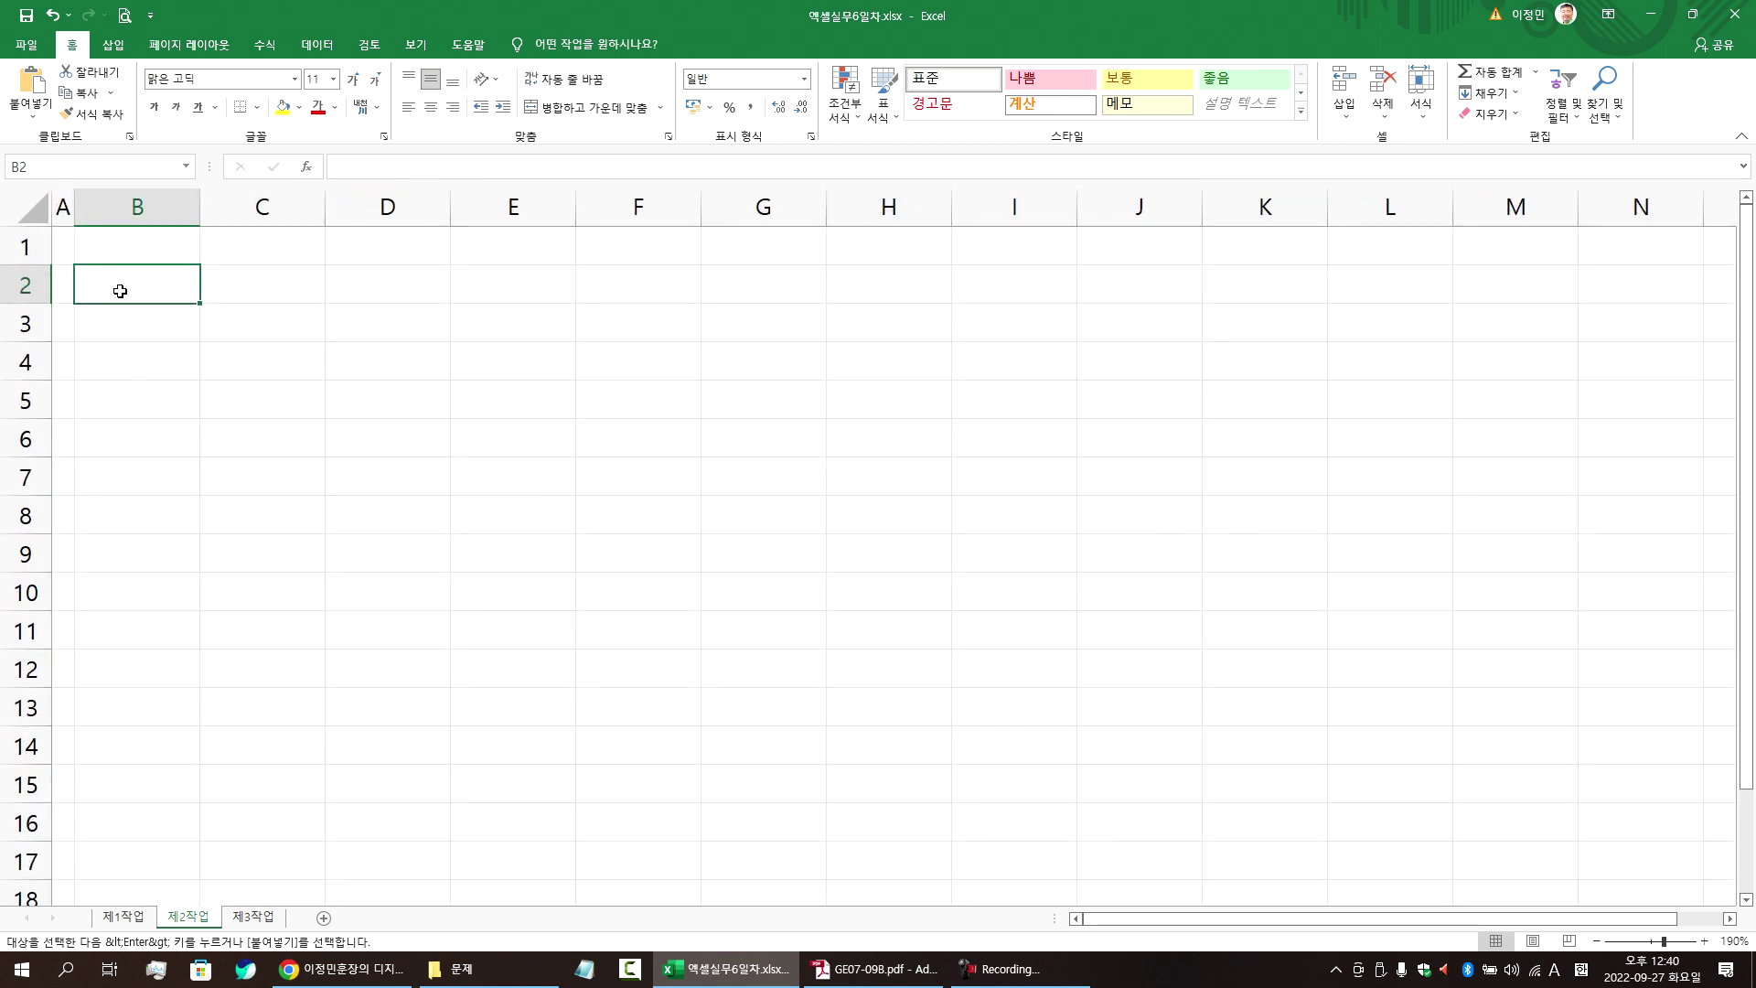
pyautogui.rightClick(119, 291)
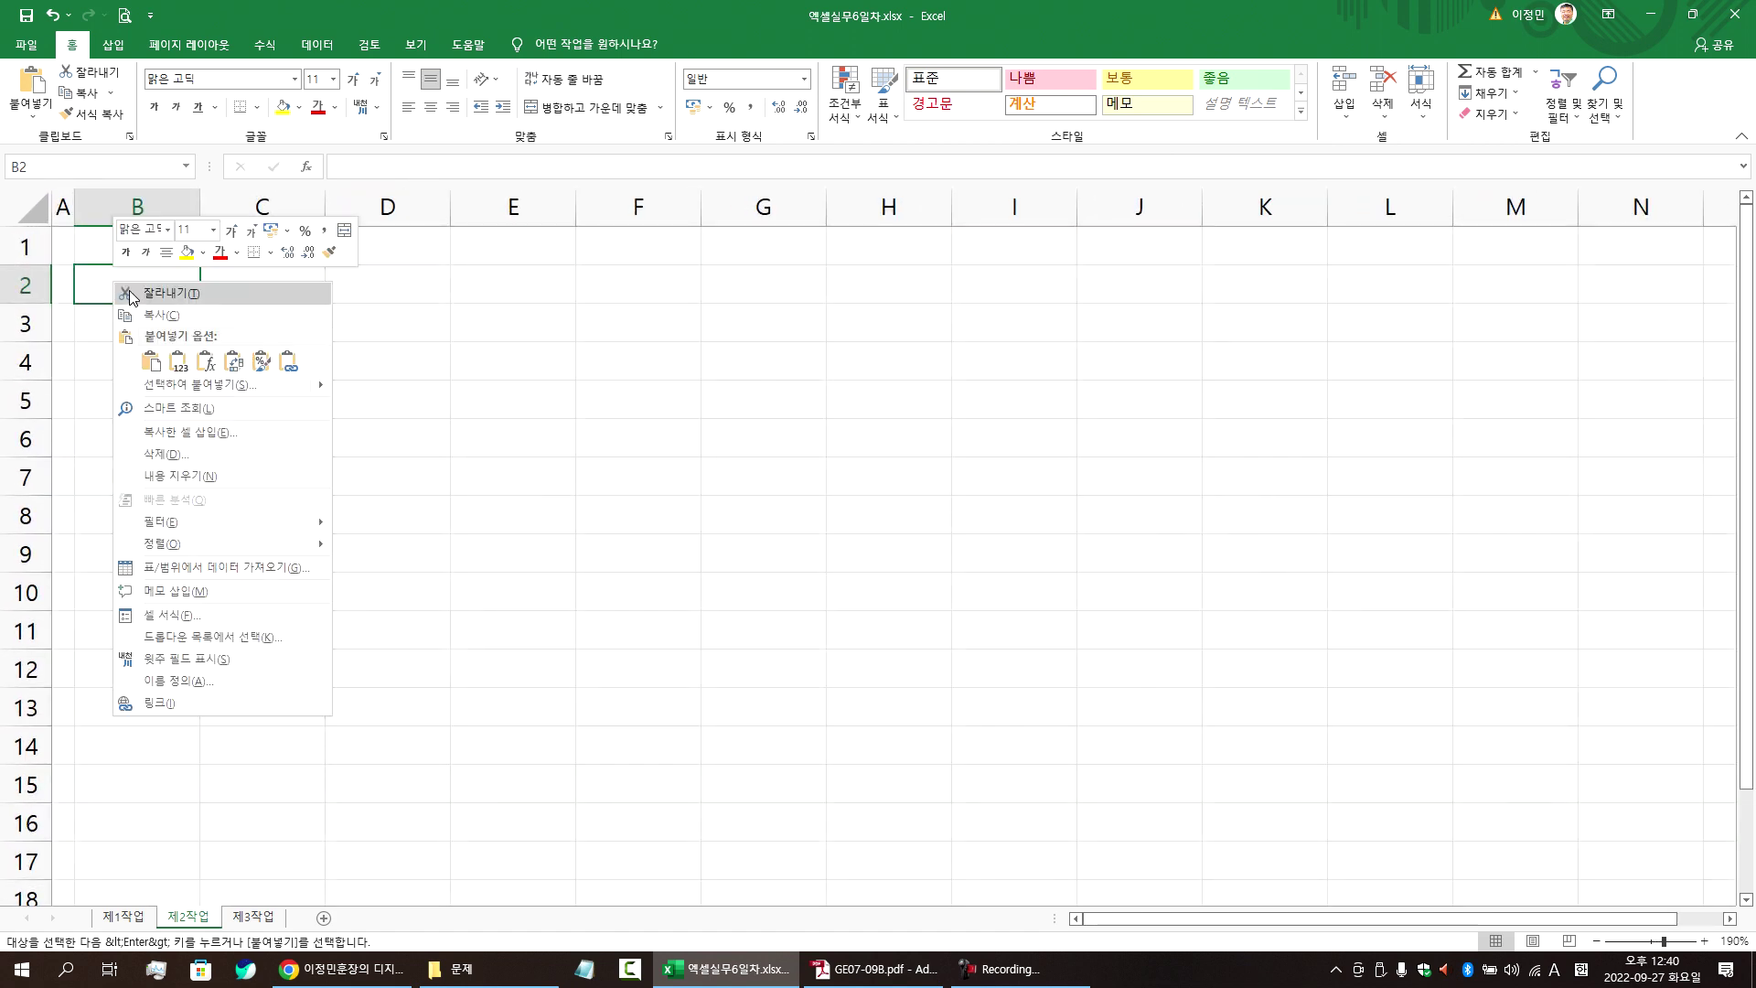
pyautogui.click(167, 386)
pyautogui.moveTo(196, 224); pyautogui.dragTo(714, 307)
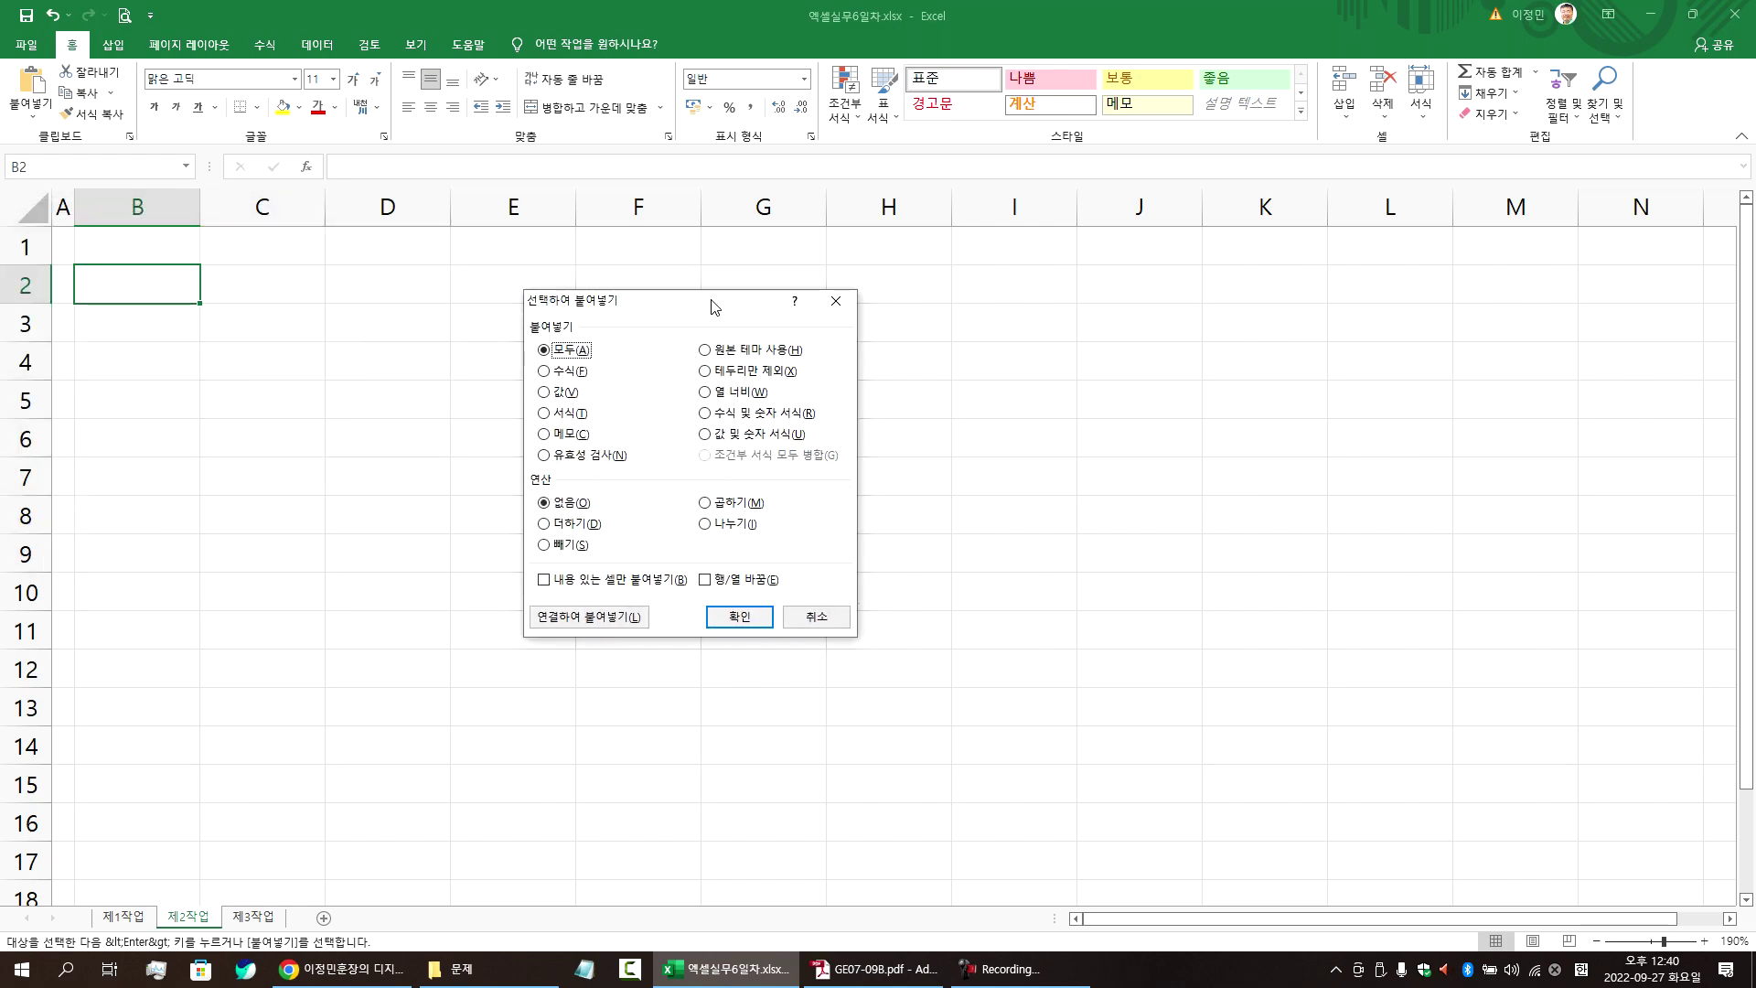
pyautogui.click(723, 393)
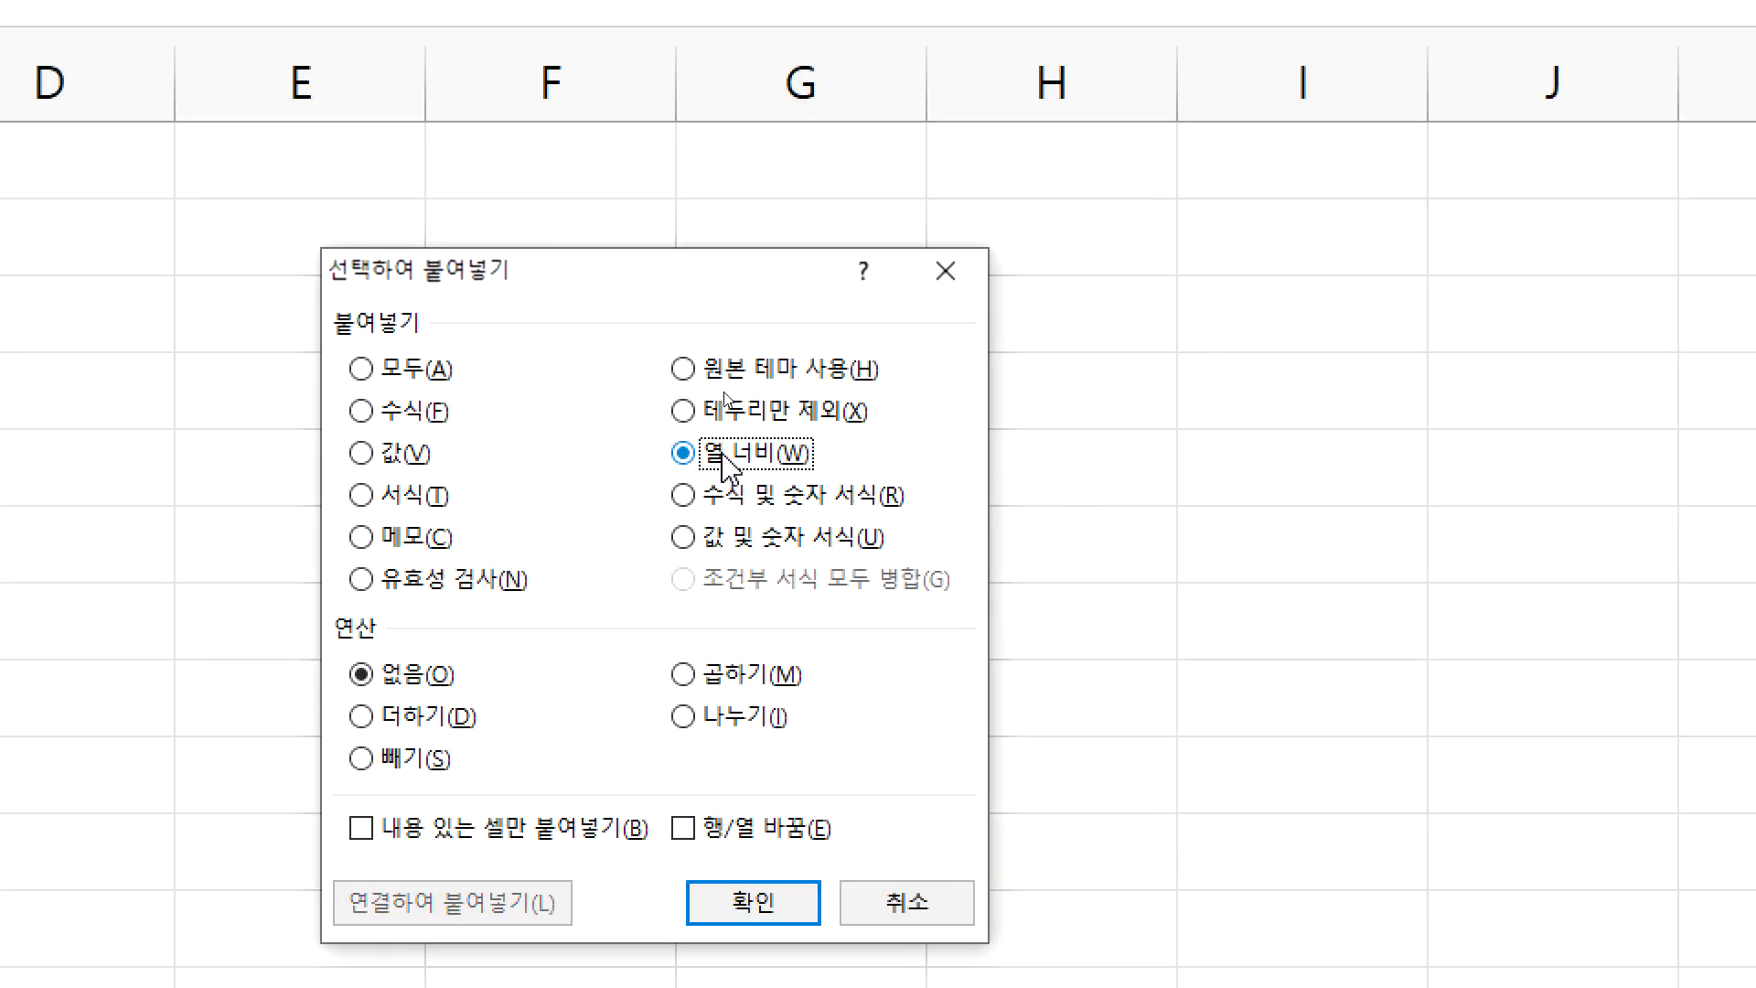
pyautogui.click(752, 902)
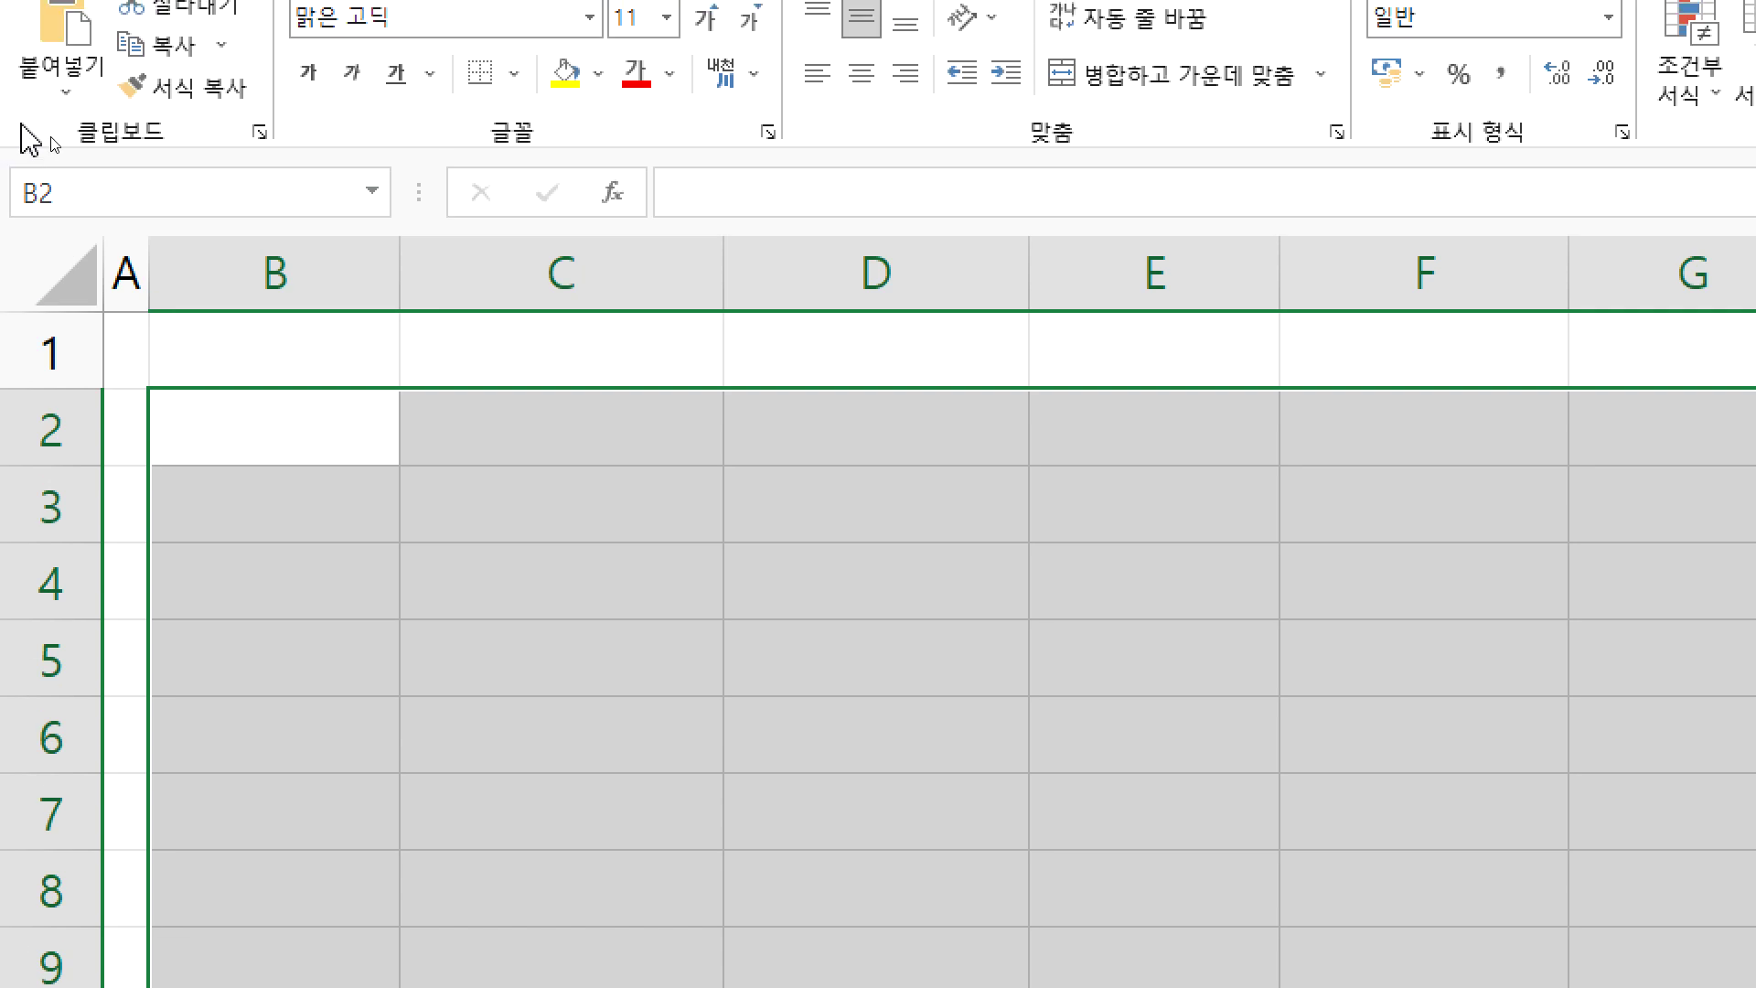
pyautogui.click(287, 426)
pyautogui.hotkey('ctrl', 'v')
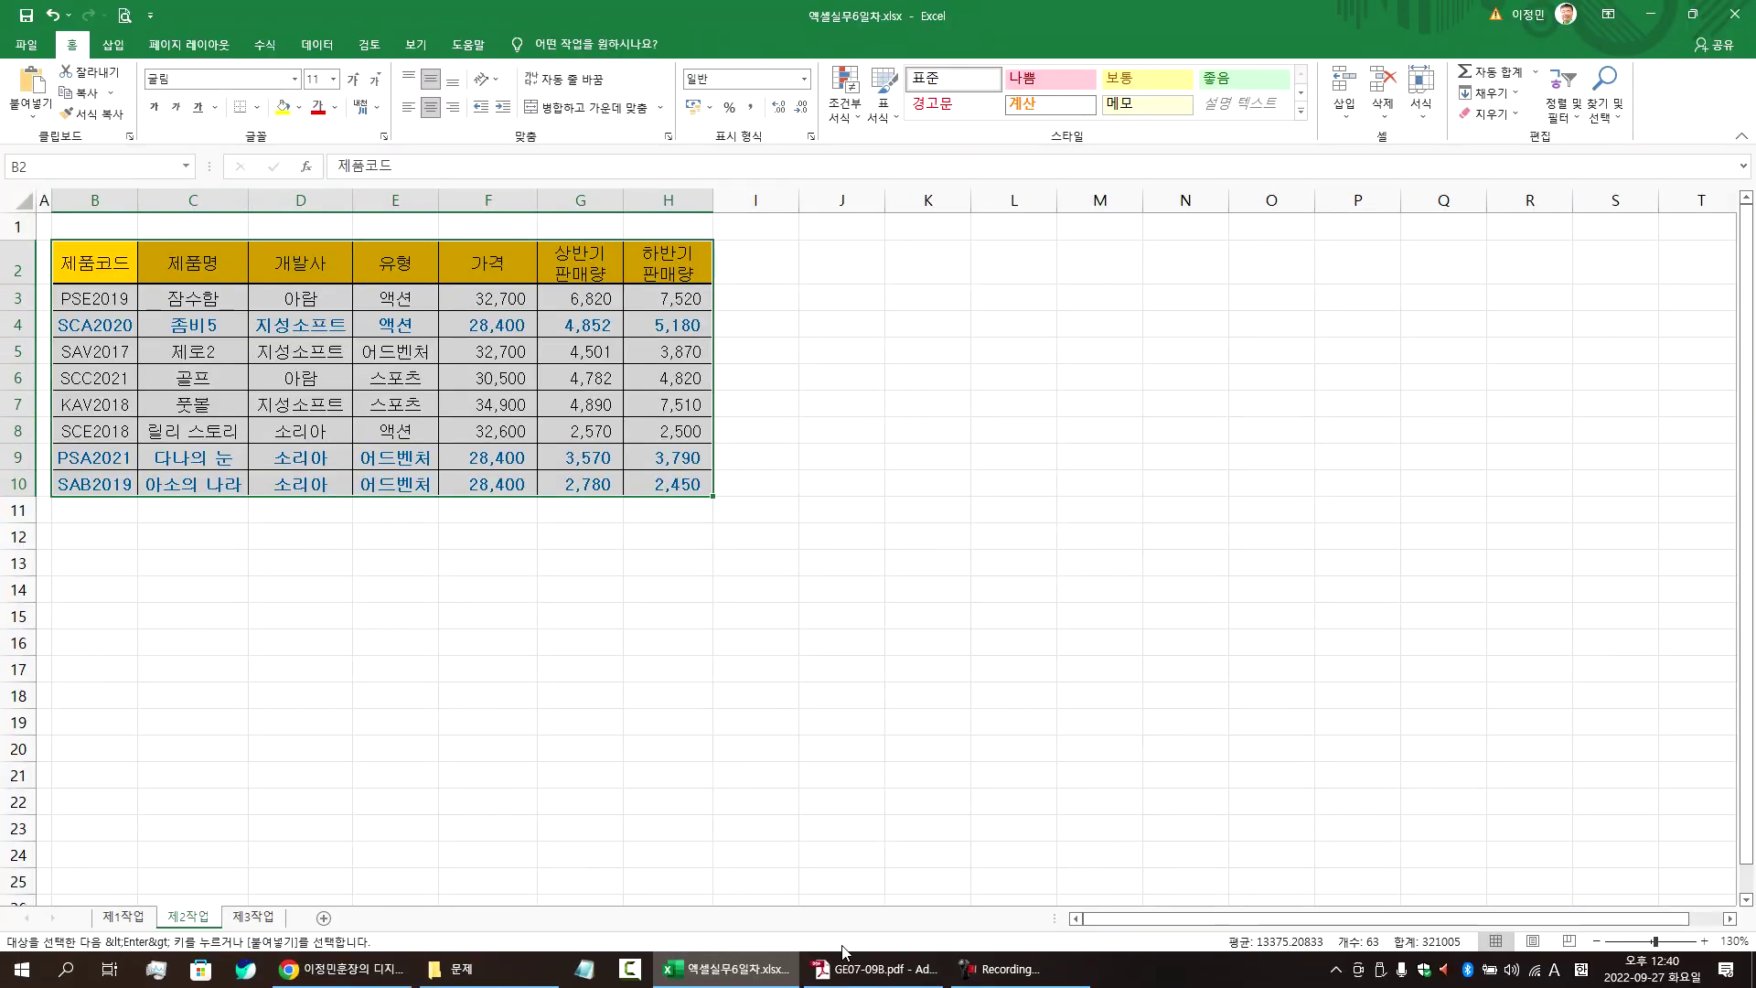
# - Check the goal-seek condition in the exam PDF and merge and center cells B11:G11 below the pasted table in Excel
pyautogui.click(851, 966)
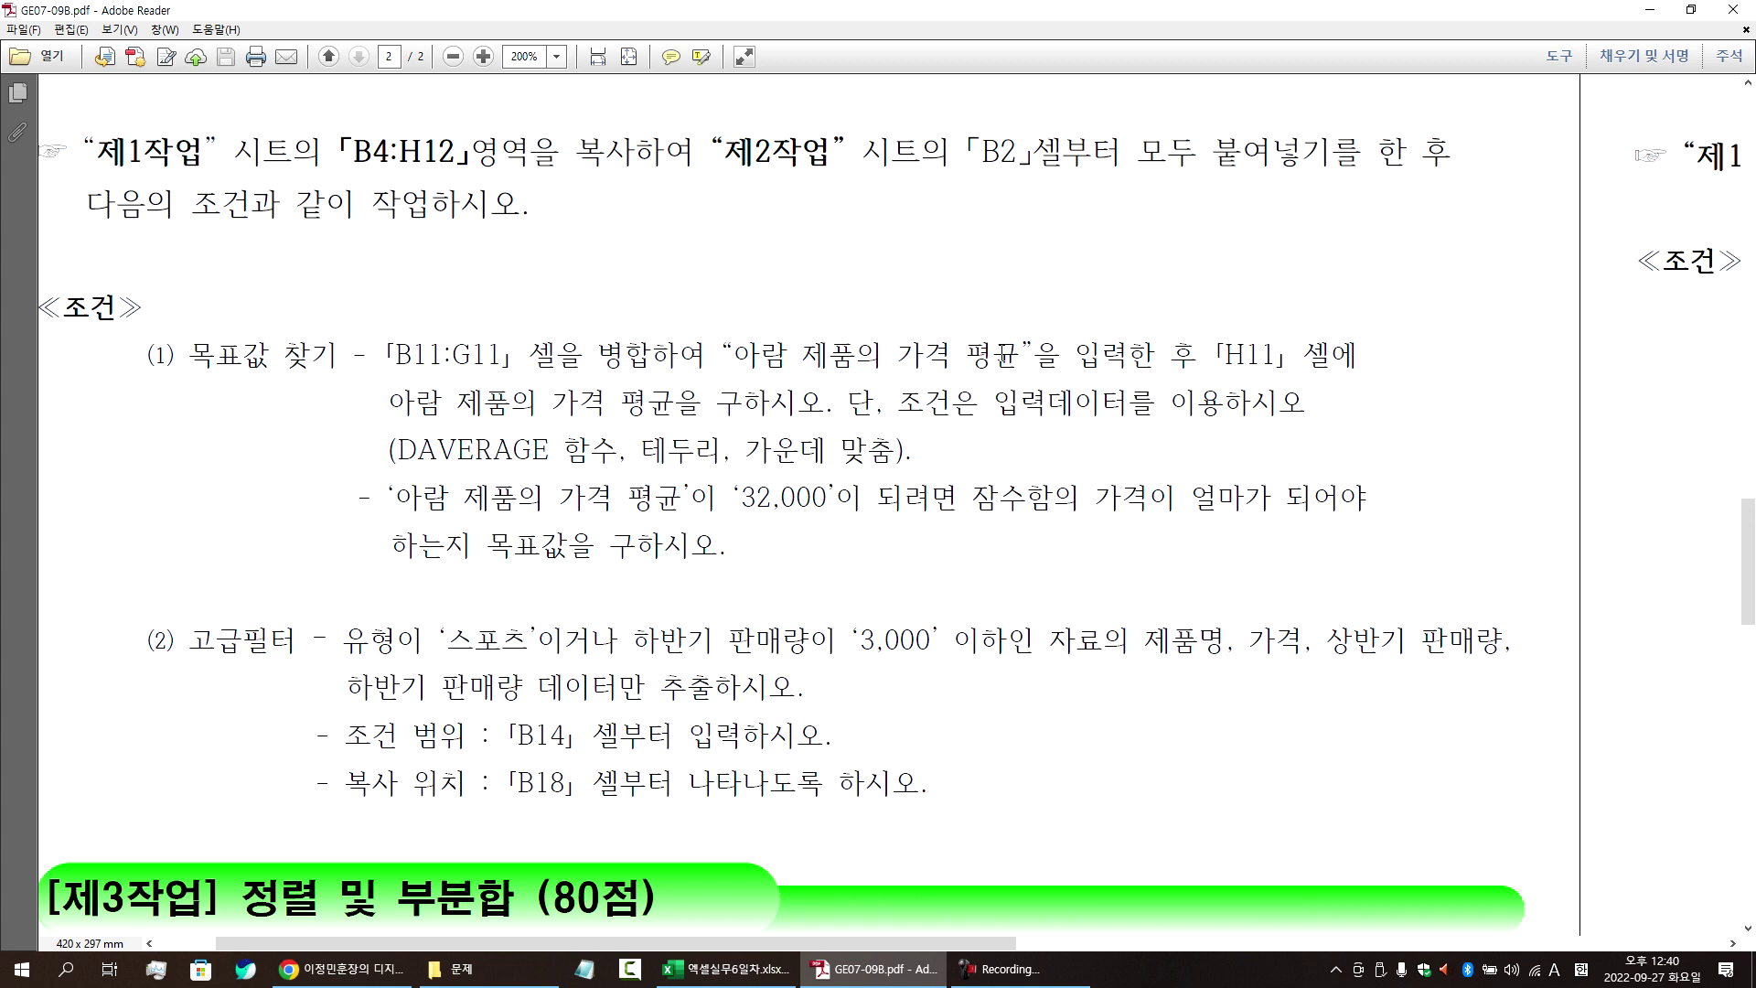
pyautogui.hotkey('alt', 'Tab')
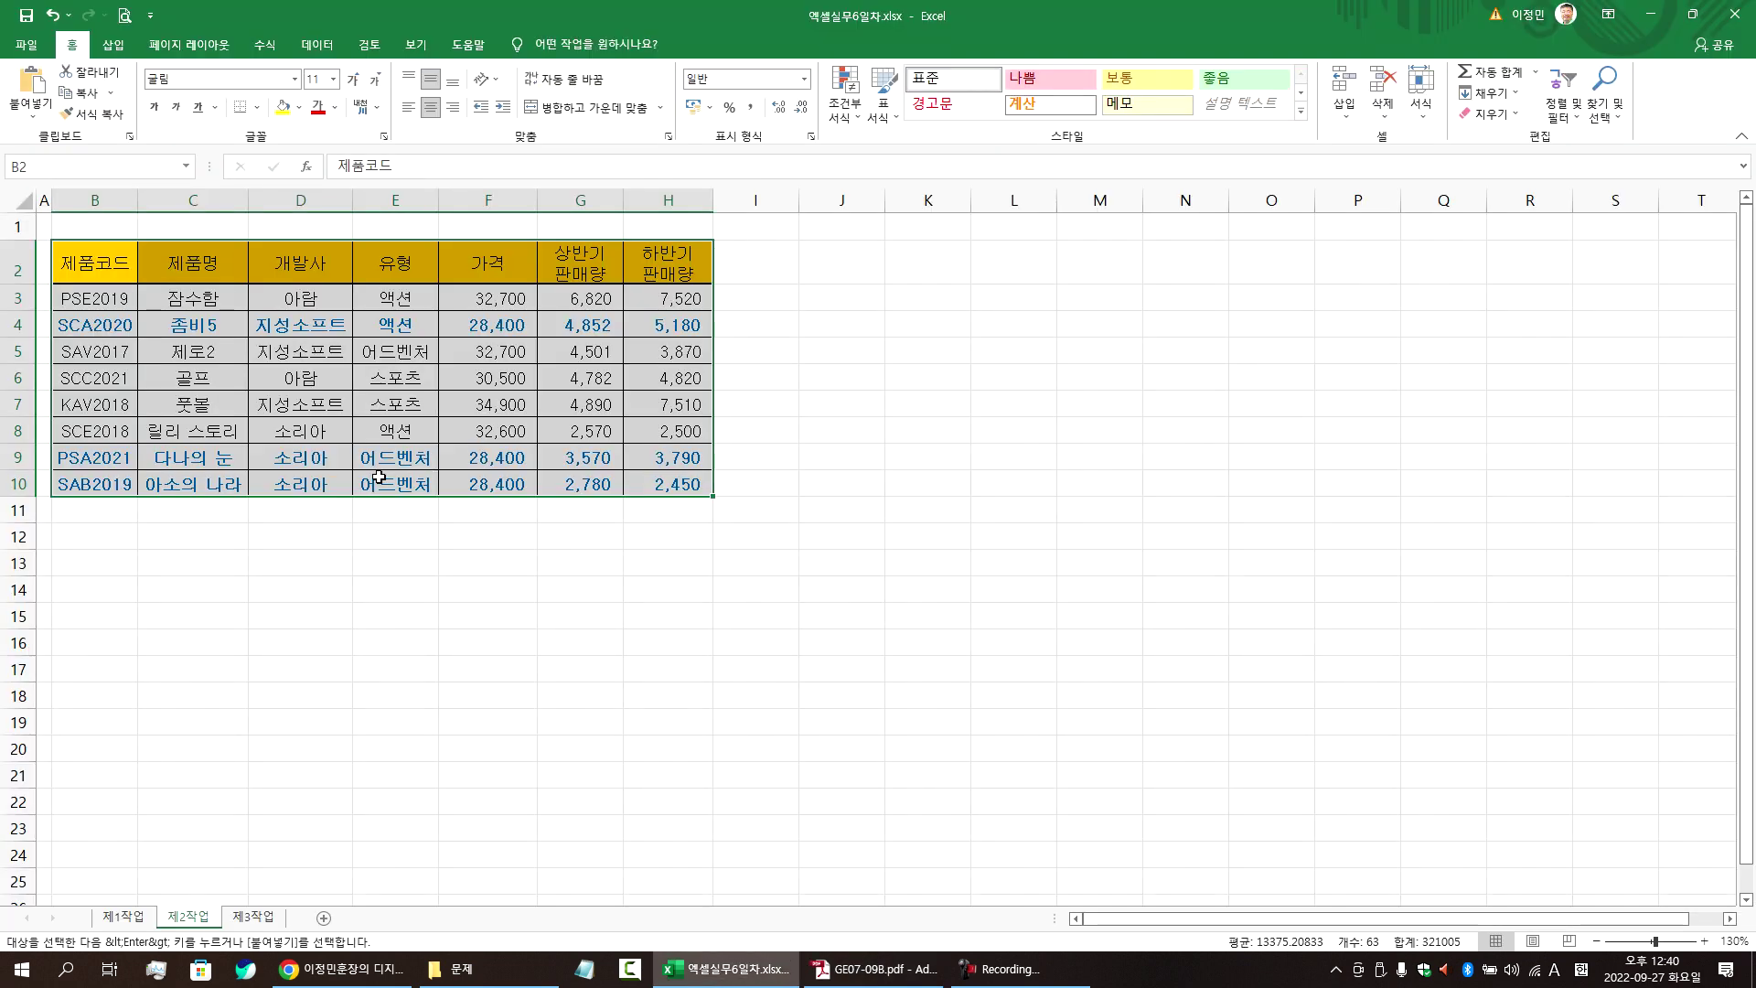
pyautogui.moveTo(68, 512); pyautogui.dragTo(588, 509)
pyautogui.hotkey('alt', 'Tab')
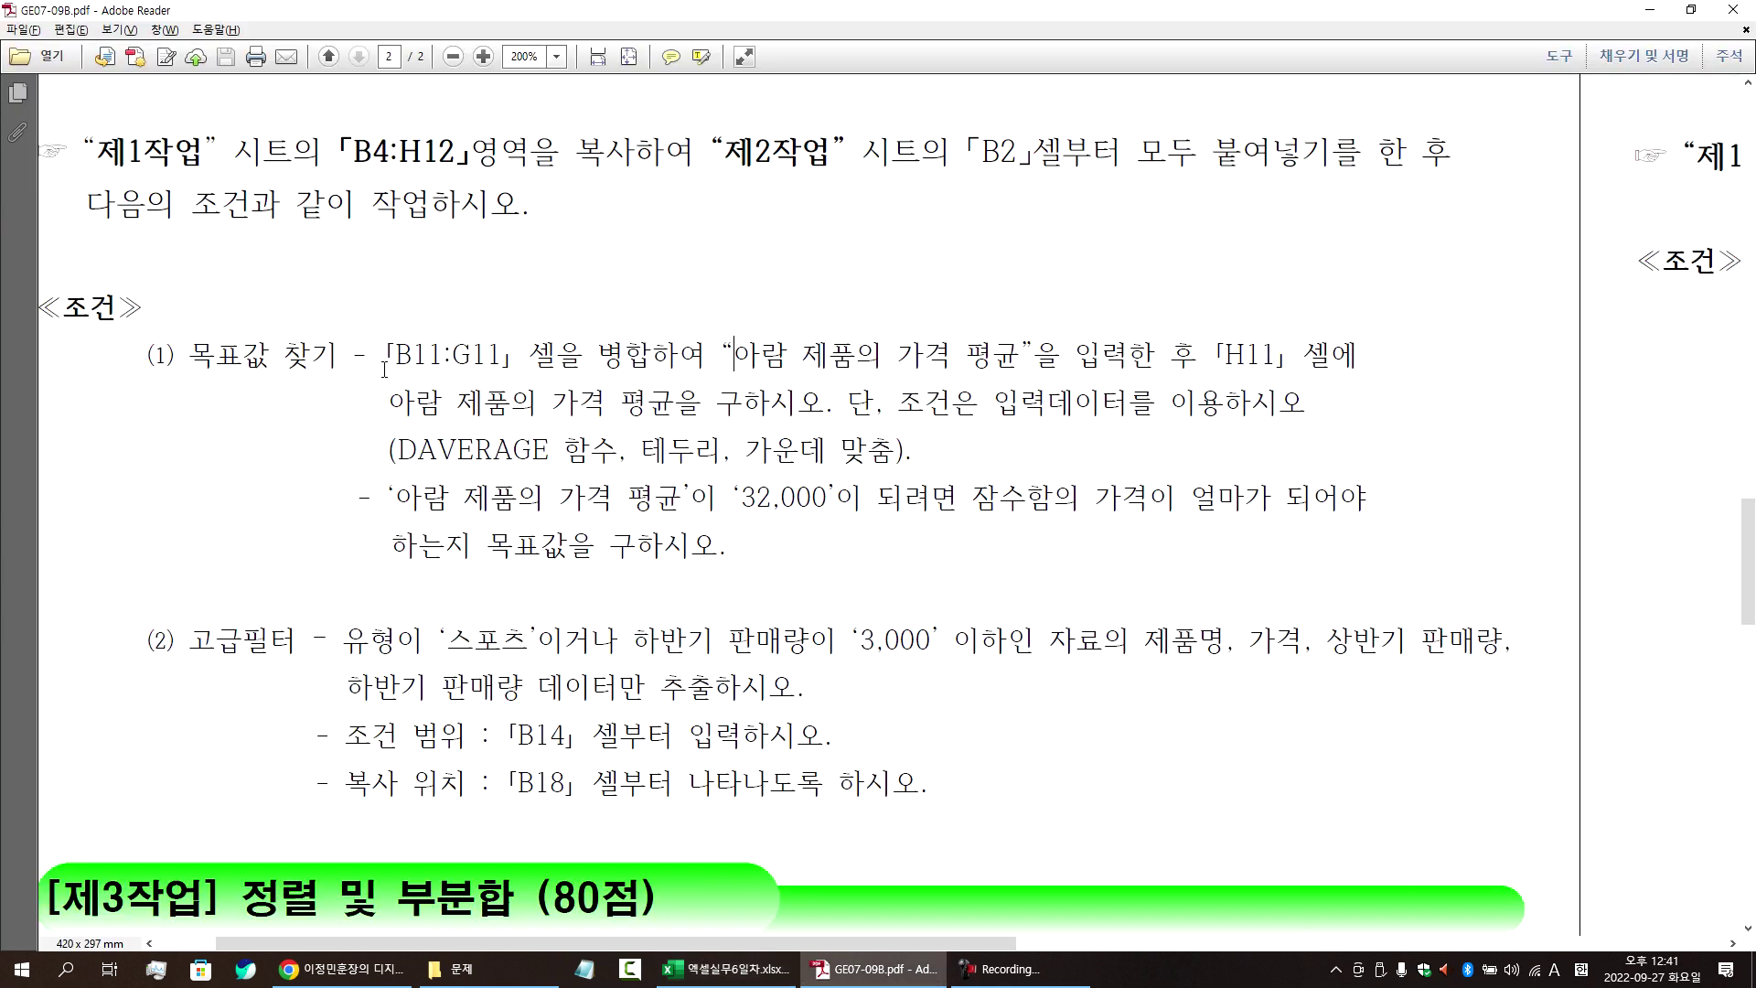
pyautogui.hotkey('alt', 'Tab')
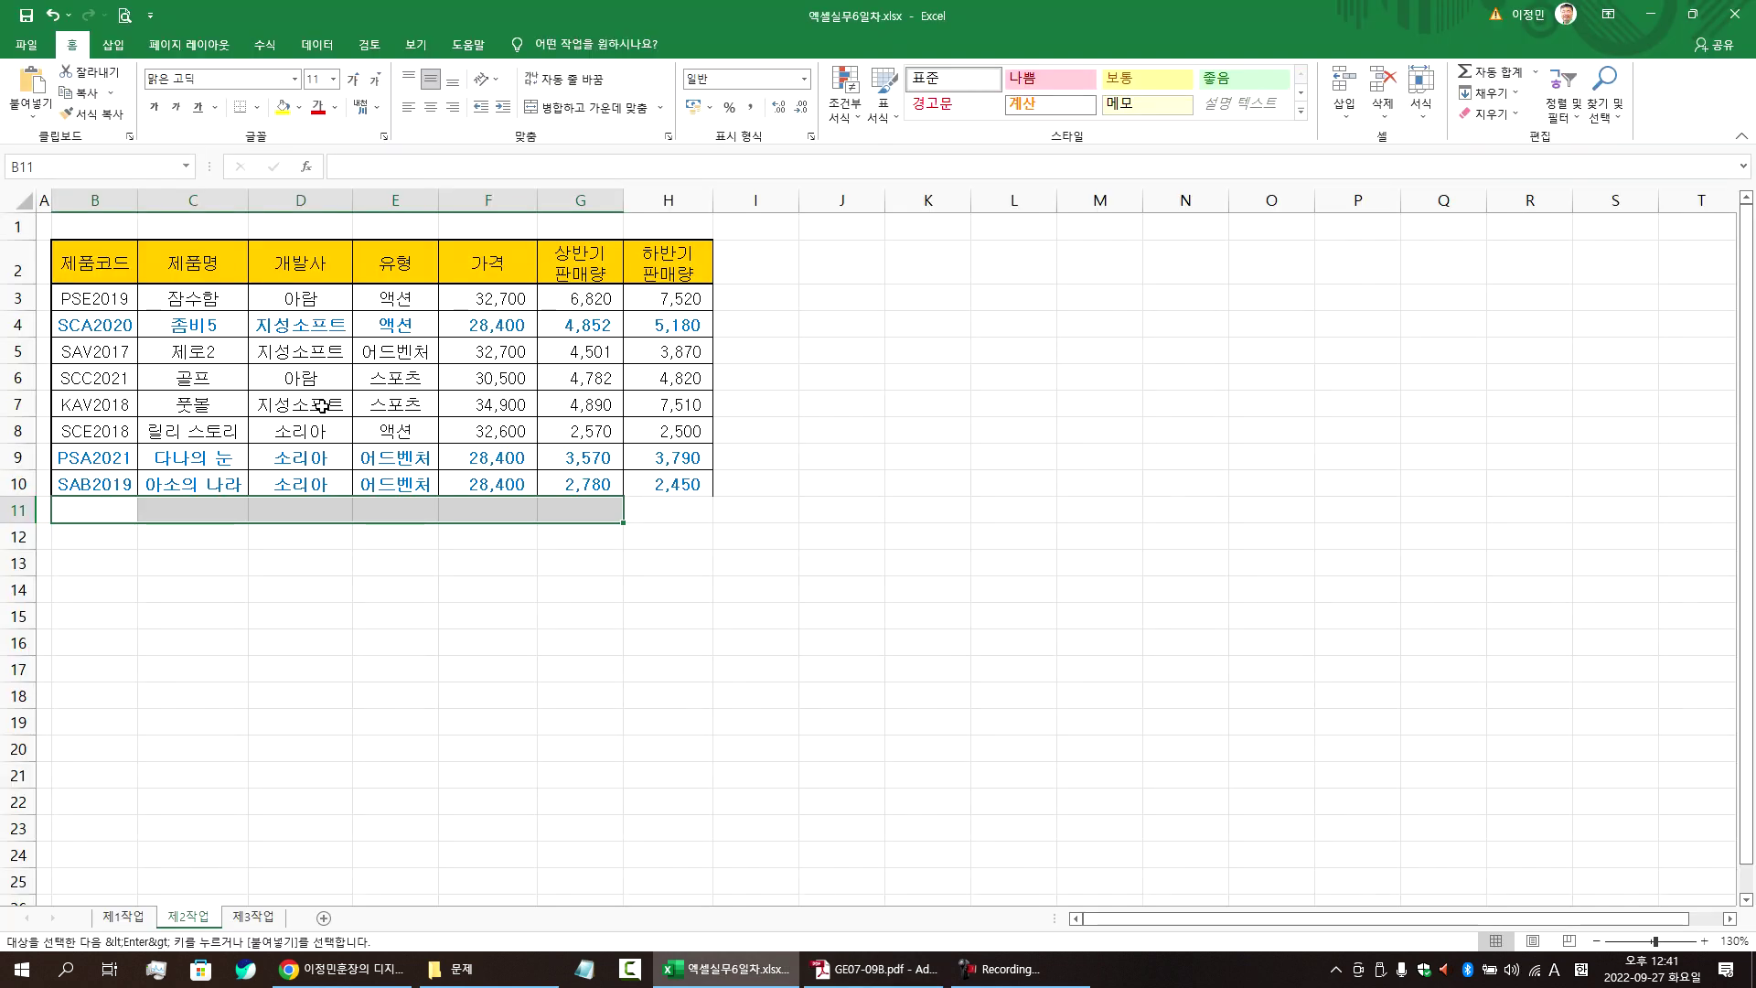
pyautogui.click(577, 108)
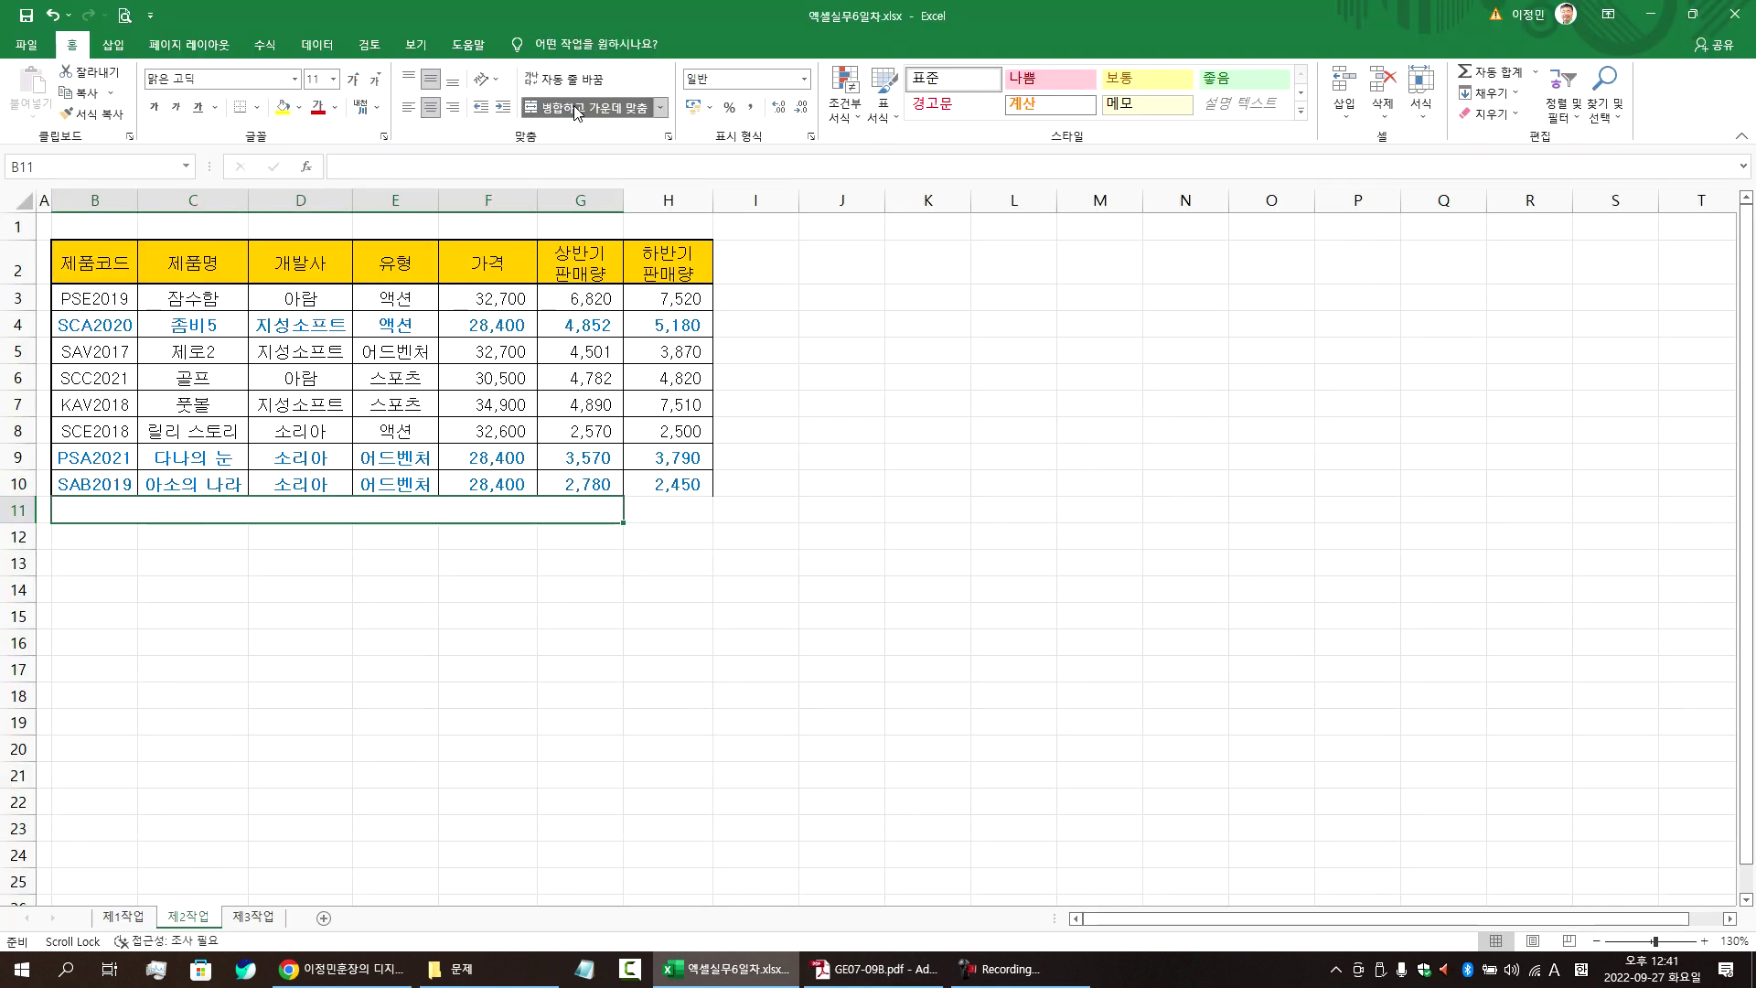
# - Consult the exam PDF for the label wording and enter "아람제품의 평균가격" in the merged cell B11:G11
pyautogui.hotkey('alt', 'Tab')
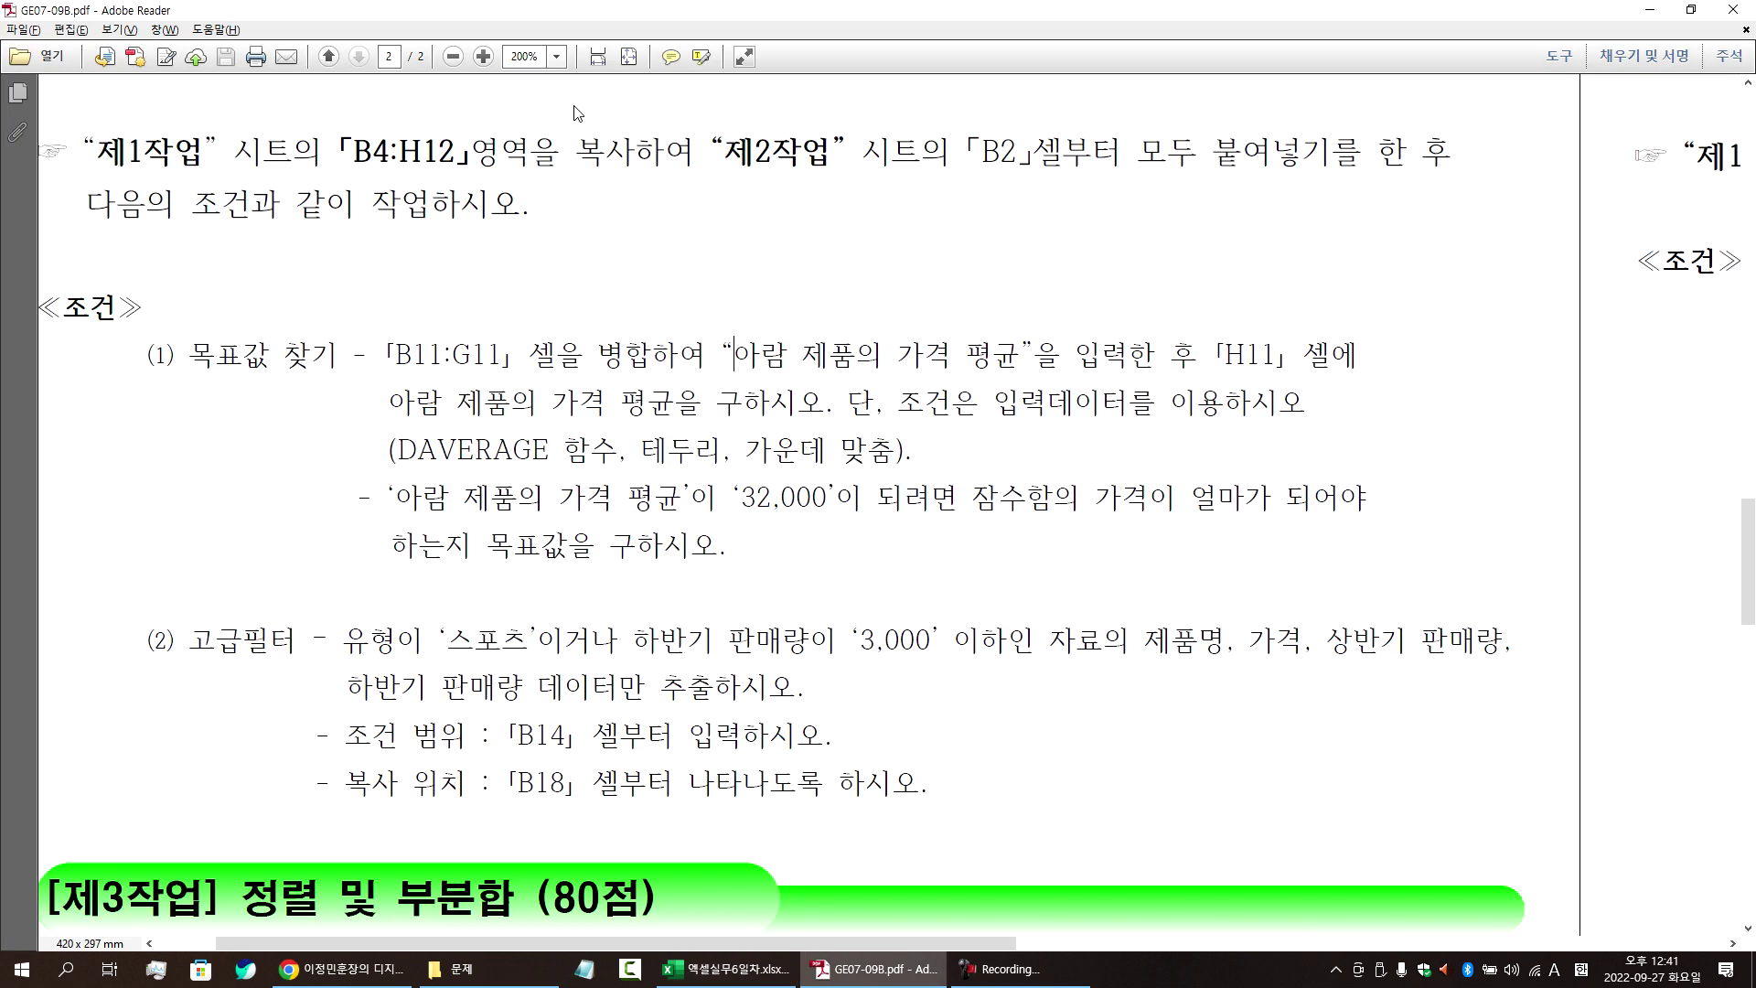
pyautogui.hotkey('alt', 'Tab')
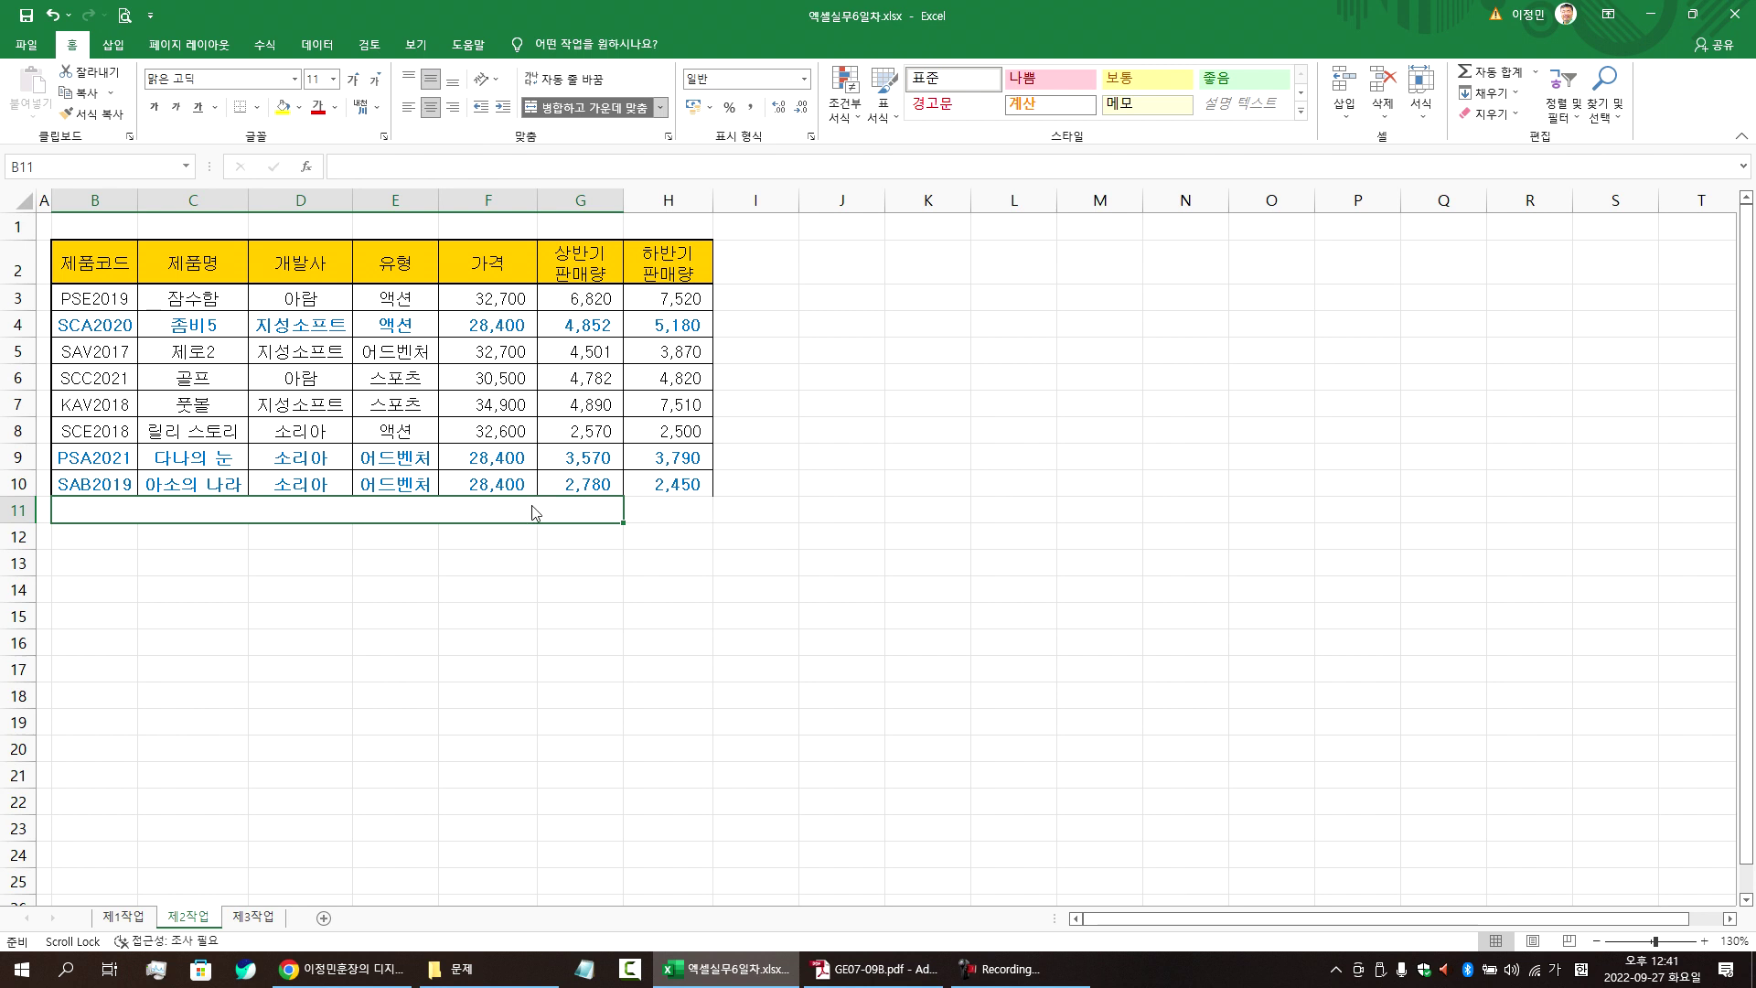
pyautogui.write('ㄹㅏㅁ제품의')
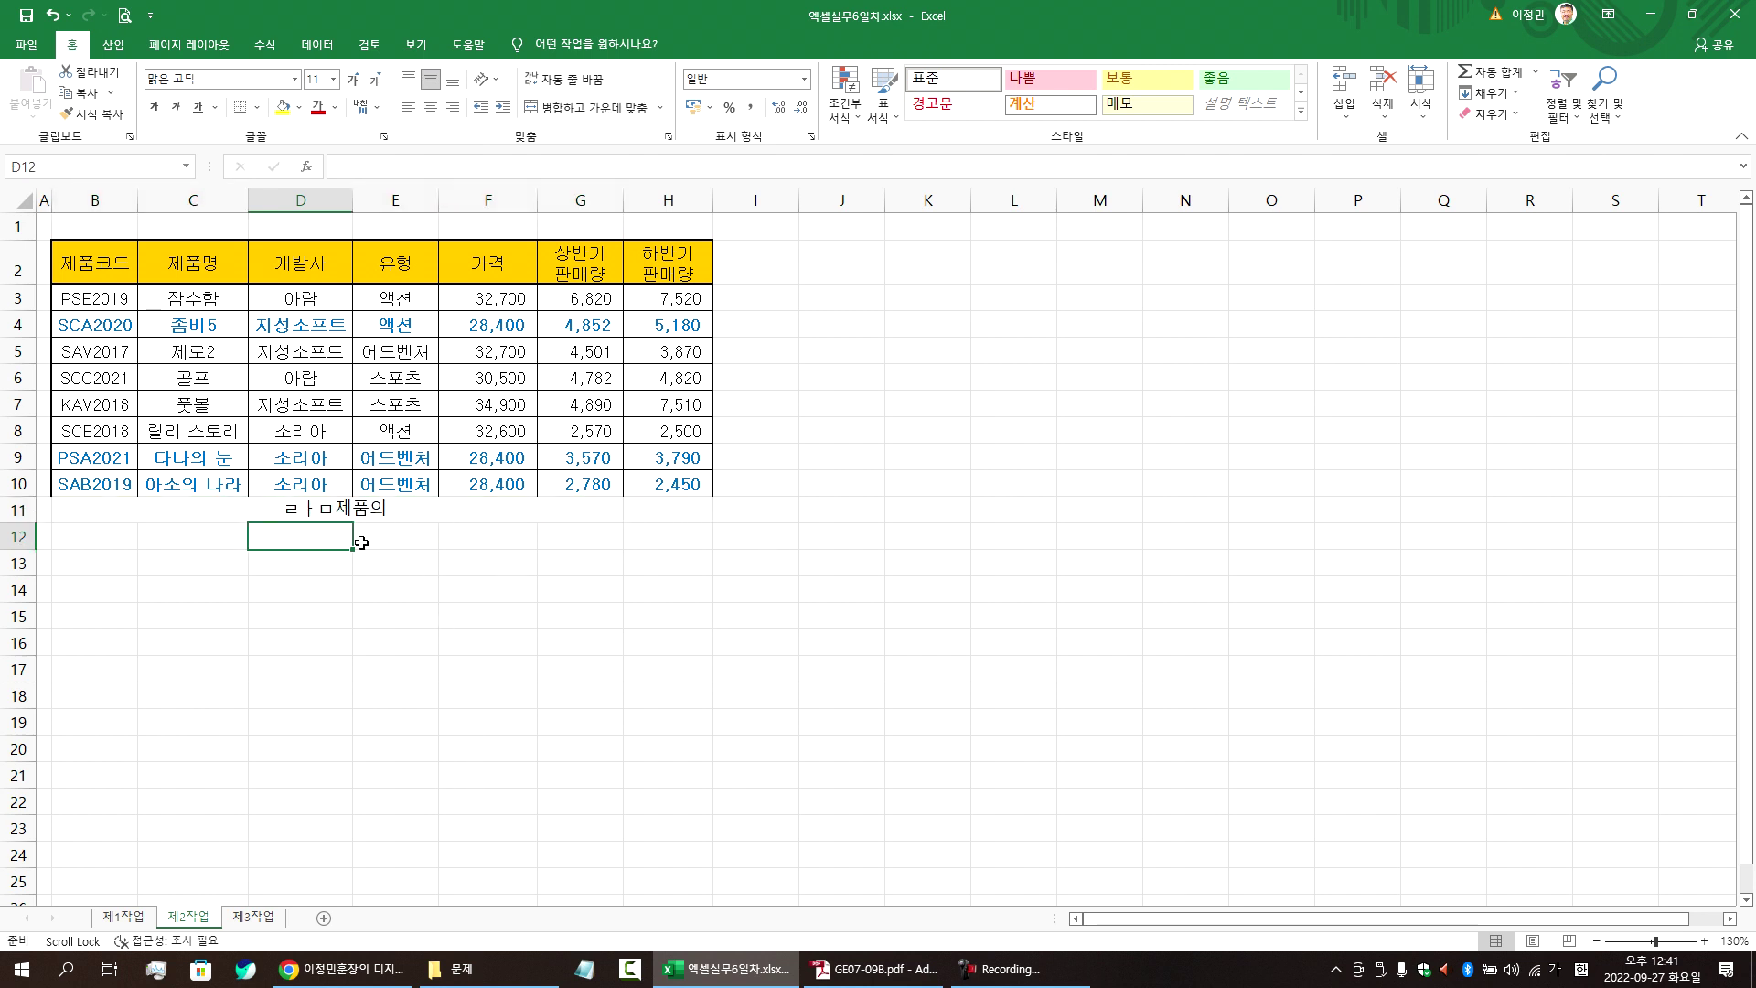
pyautogui.write('아람제퓨ㅜㅁ')
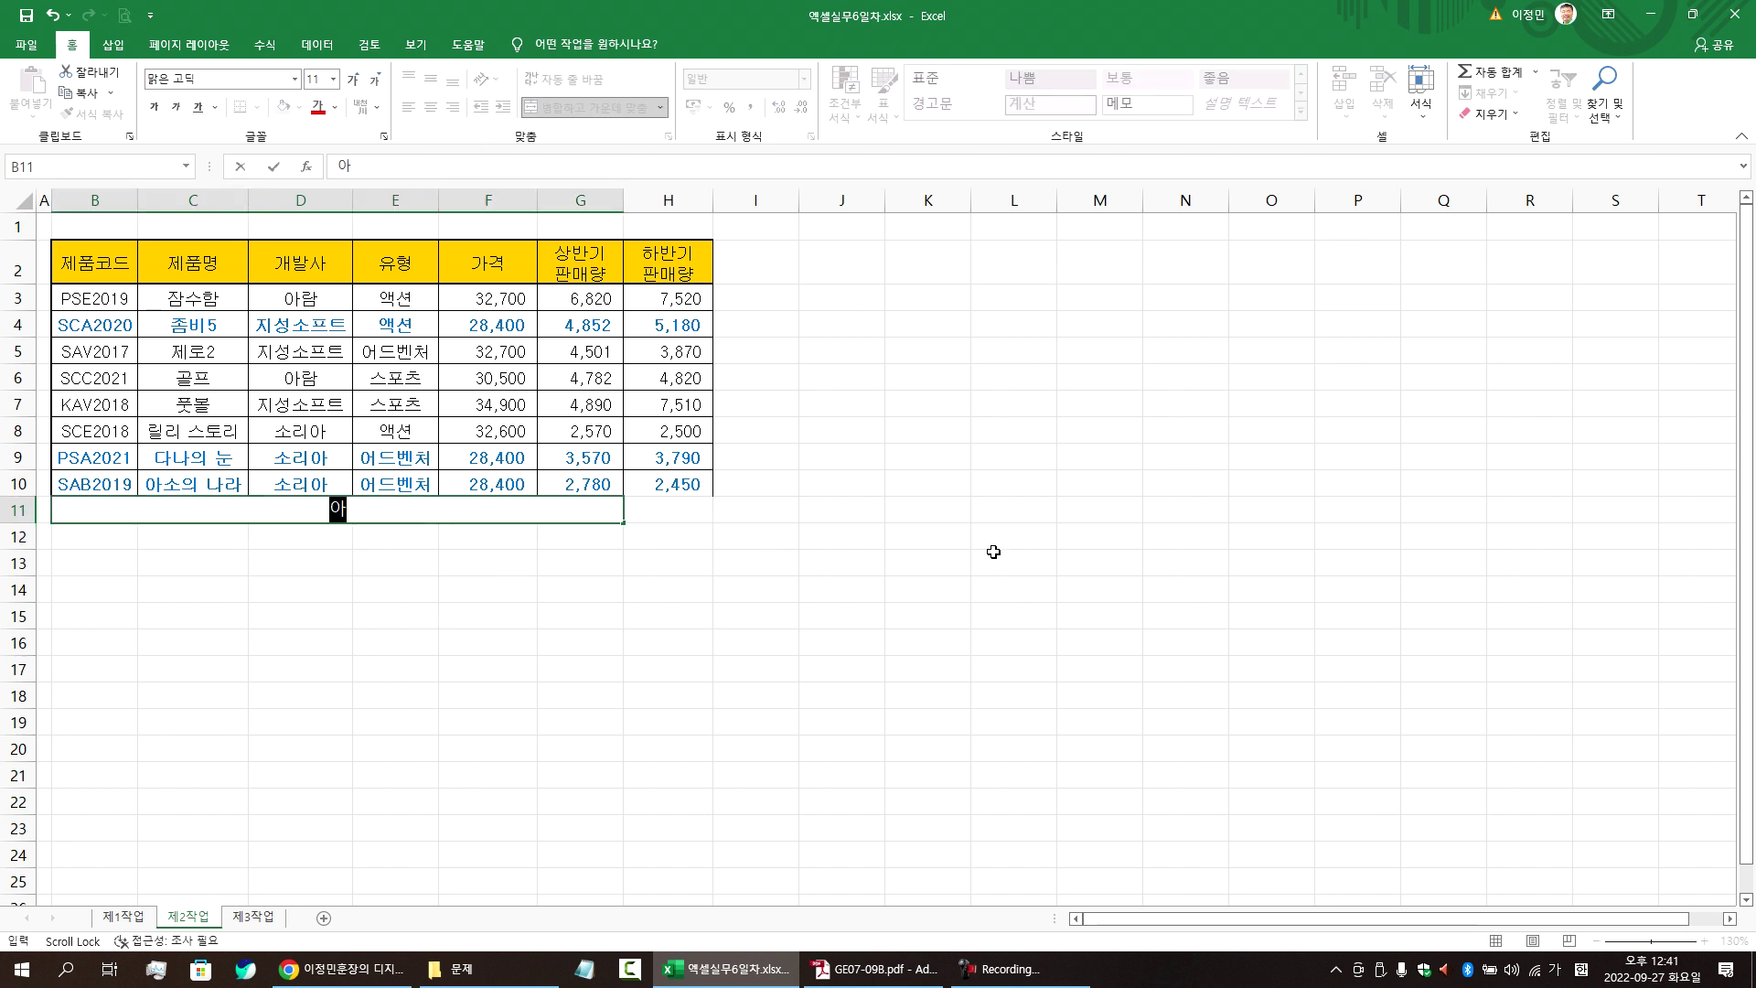
pyautogui.press('BackSpace')
pyautogui.press('BackSpace')
pyautogui.press('BackSpace')
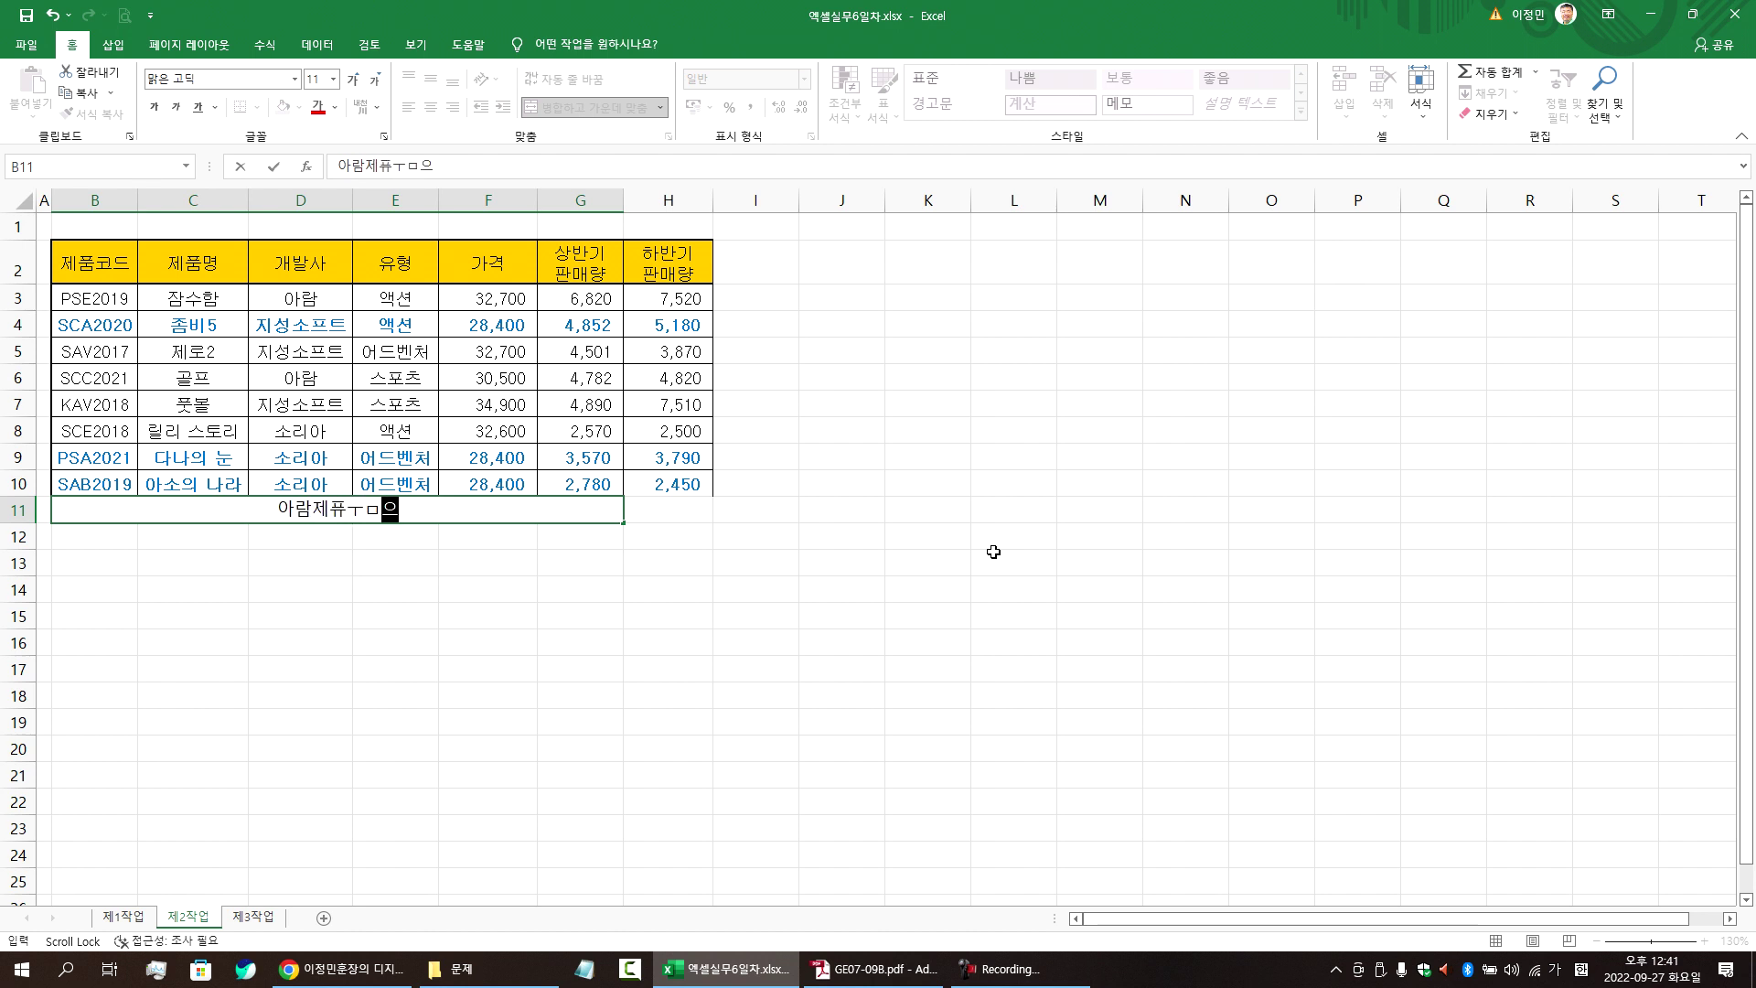
pyautogui.write('푸ㅁ으ㅣ 평균')
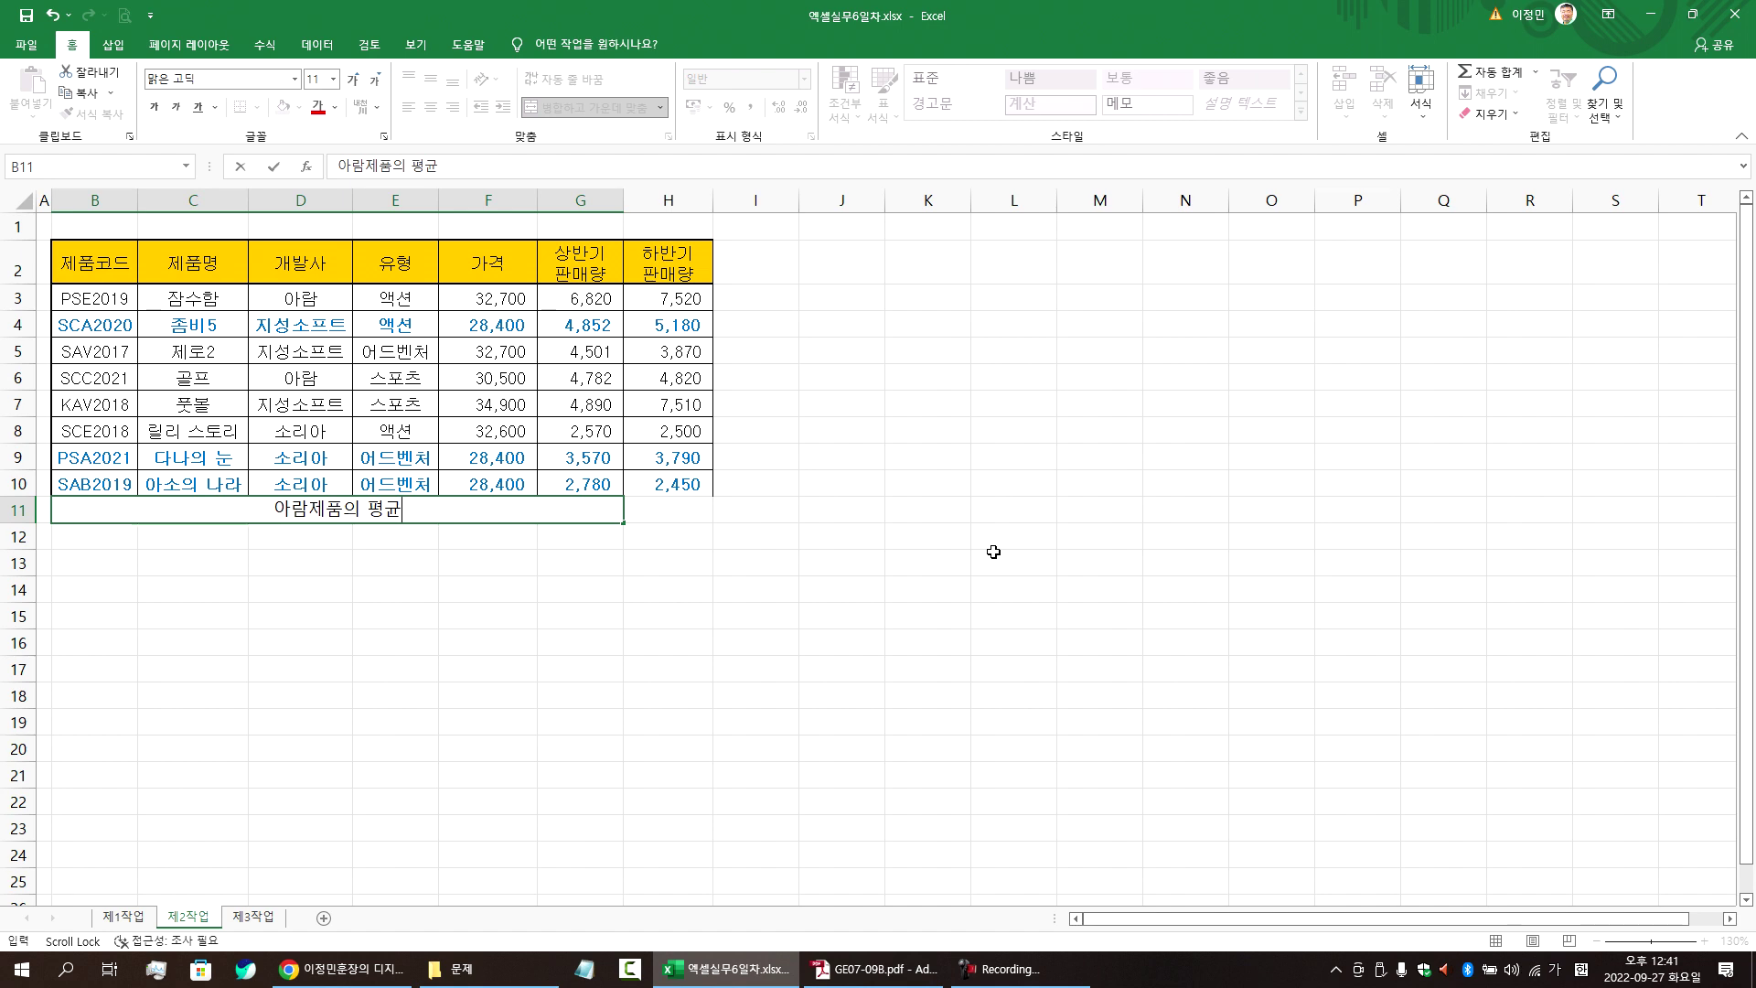
pyautogui.write('거ㅏㄱ')
pyautogui.press('BackSpace')
pyautogui.press('BackSpace')
pyautogui.press('BackSpace')
pyautogui.write('가격')
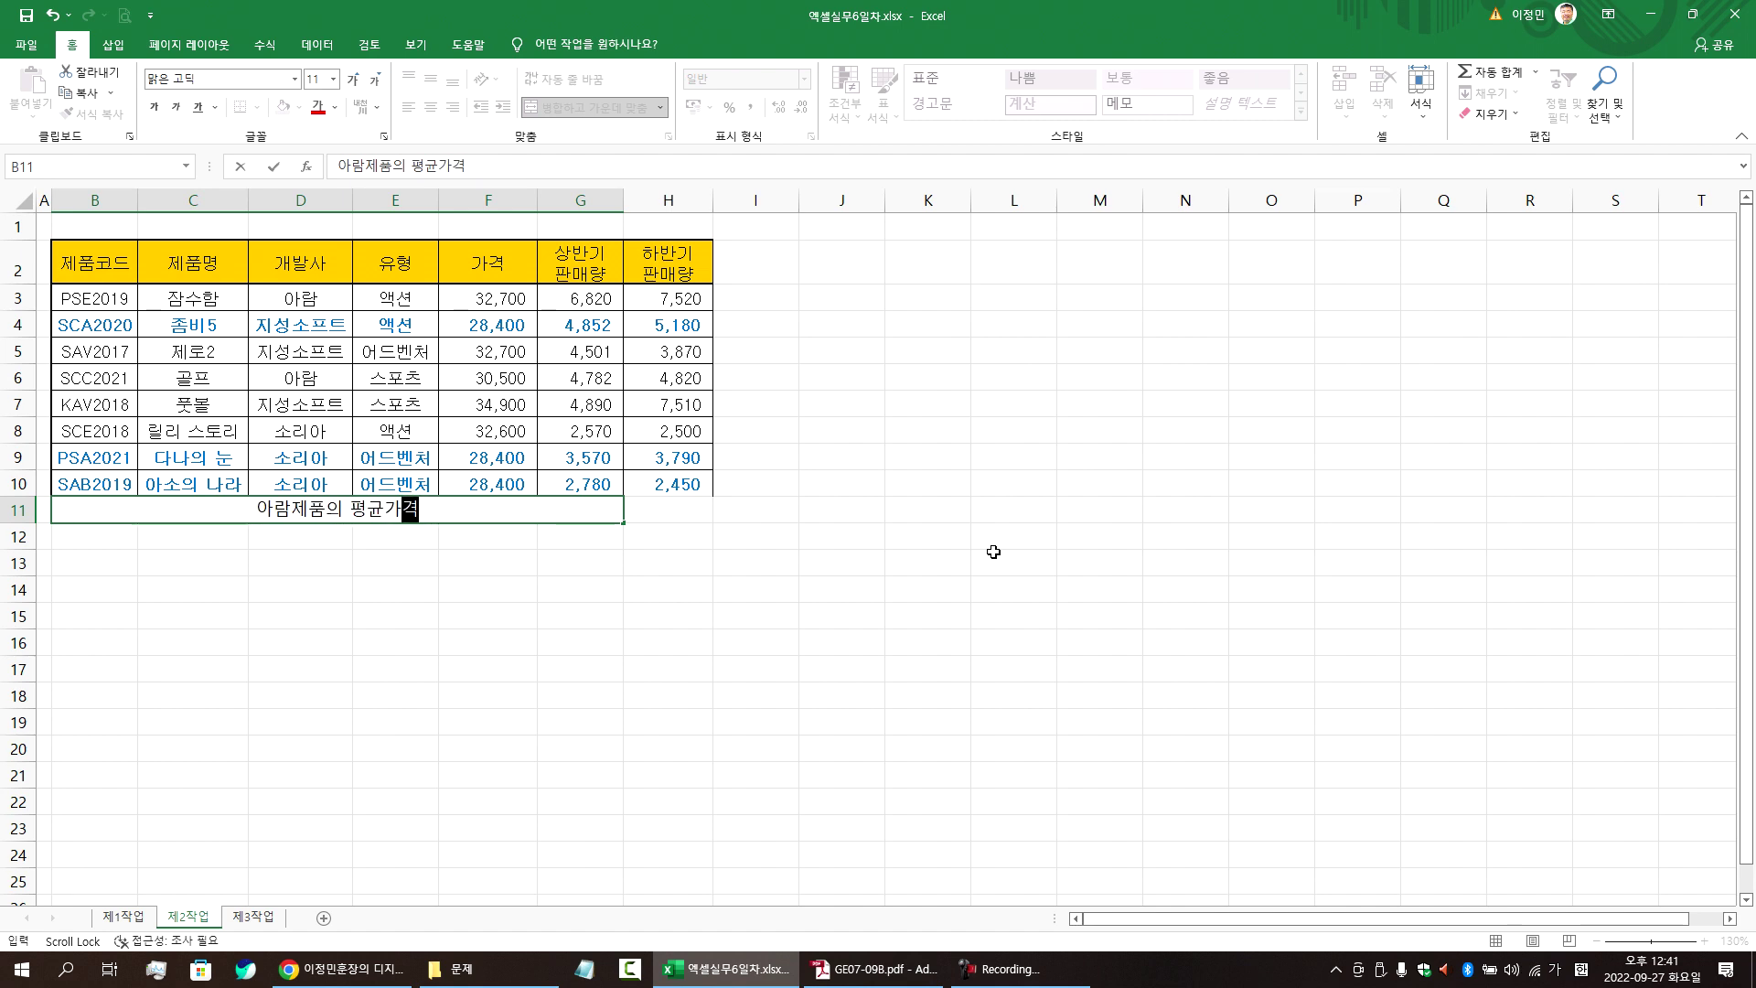
pyautogui.press('Return')
# - Compare the merged cell's label with the exam PDF and correct it to "아람 제품의 가격 평균"
pyautogui.hotkey('alt', 'Tab')
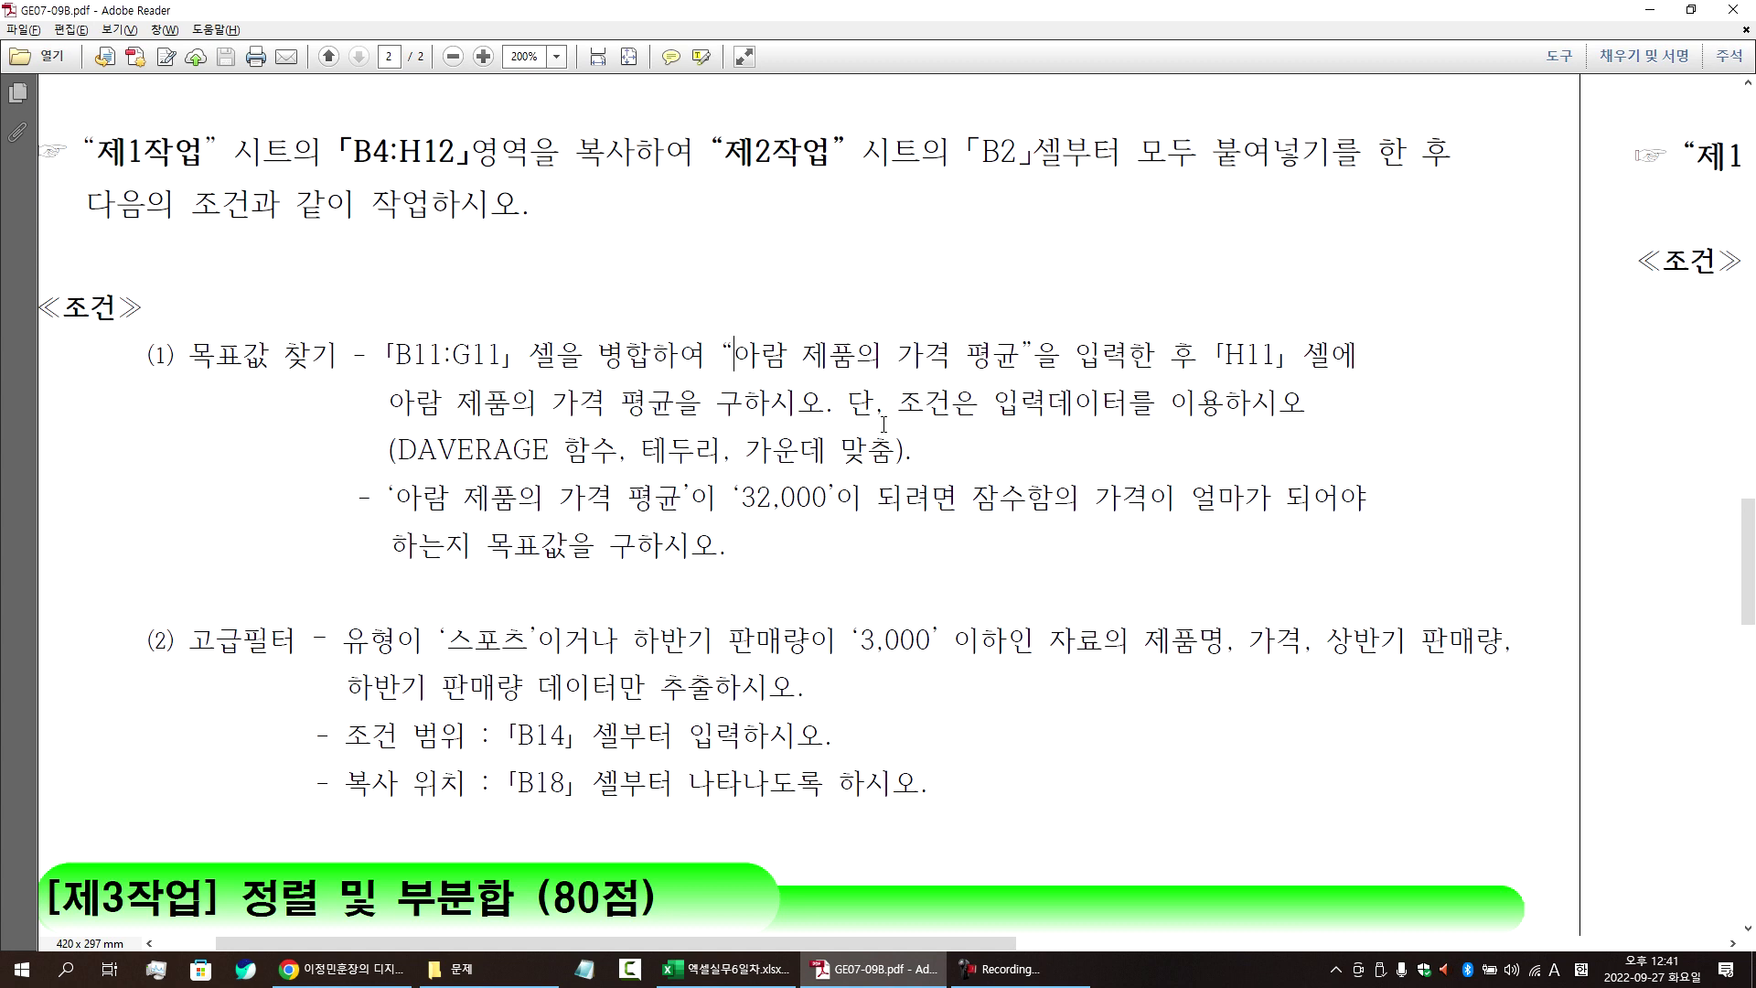
pyautogui.hotkey('alt', 'Tab')
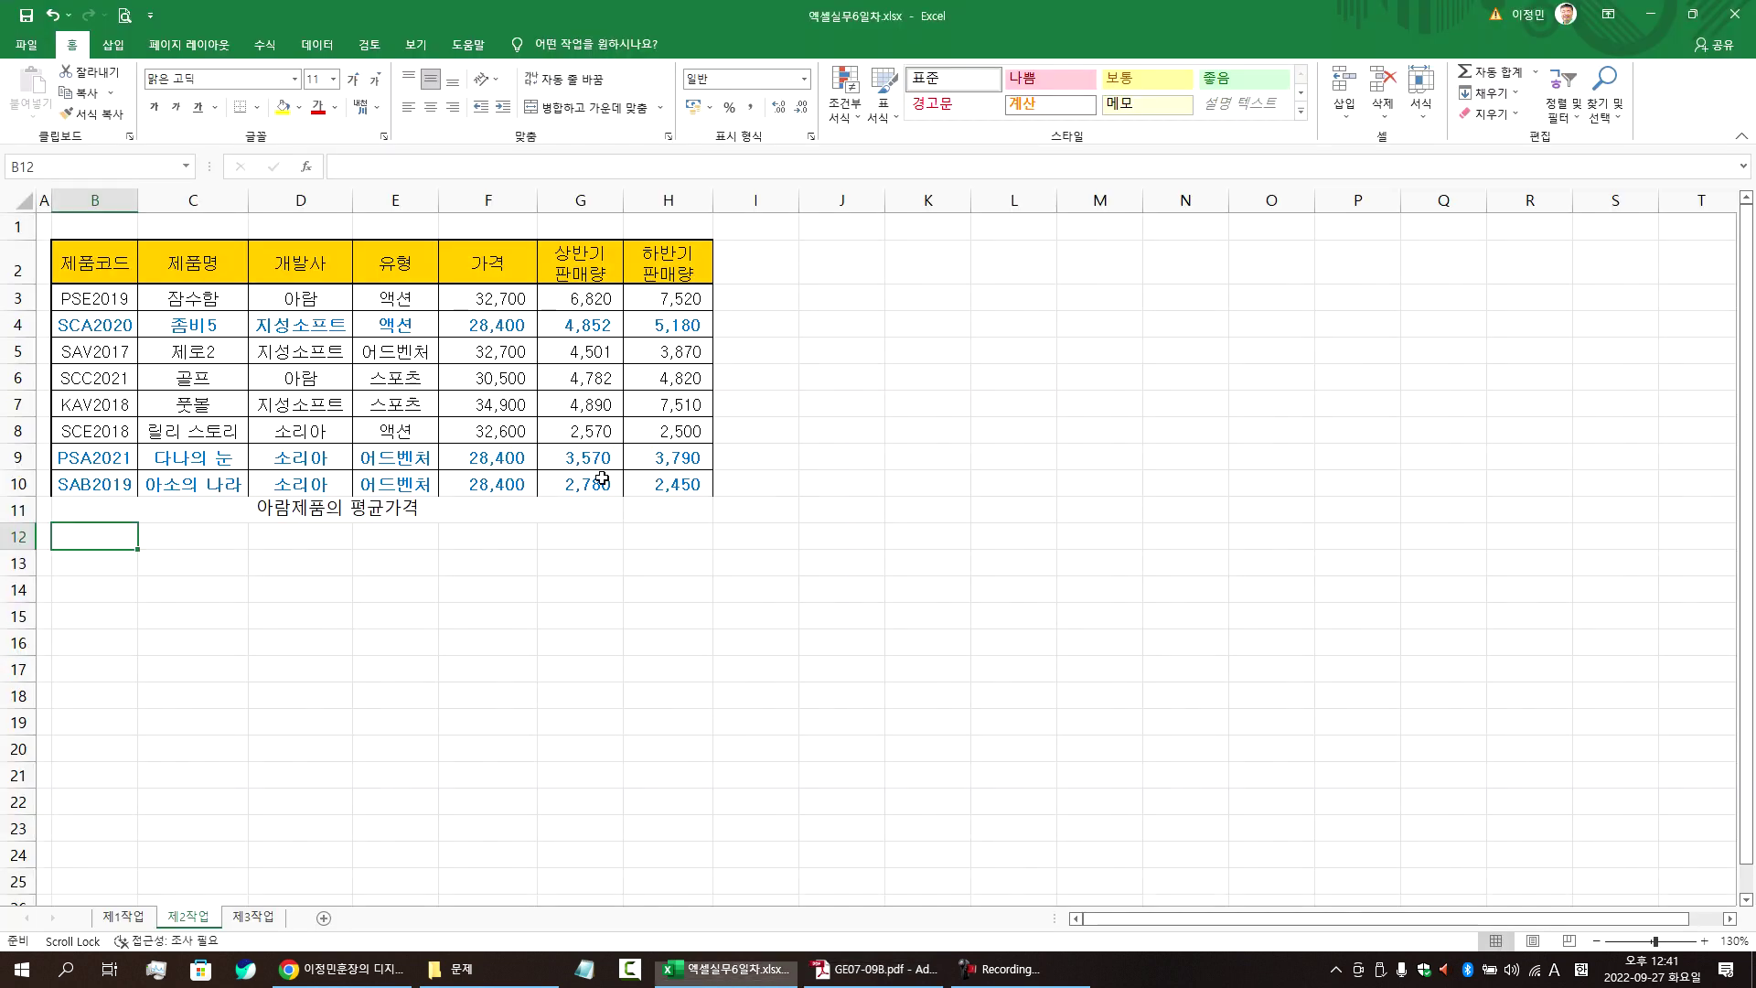
pyautogui.doubleClick(265, 509)
pyautogui.click(289, 508)
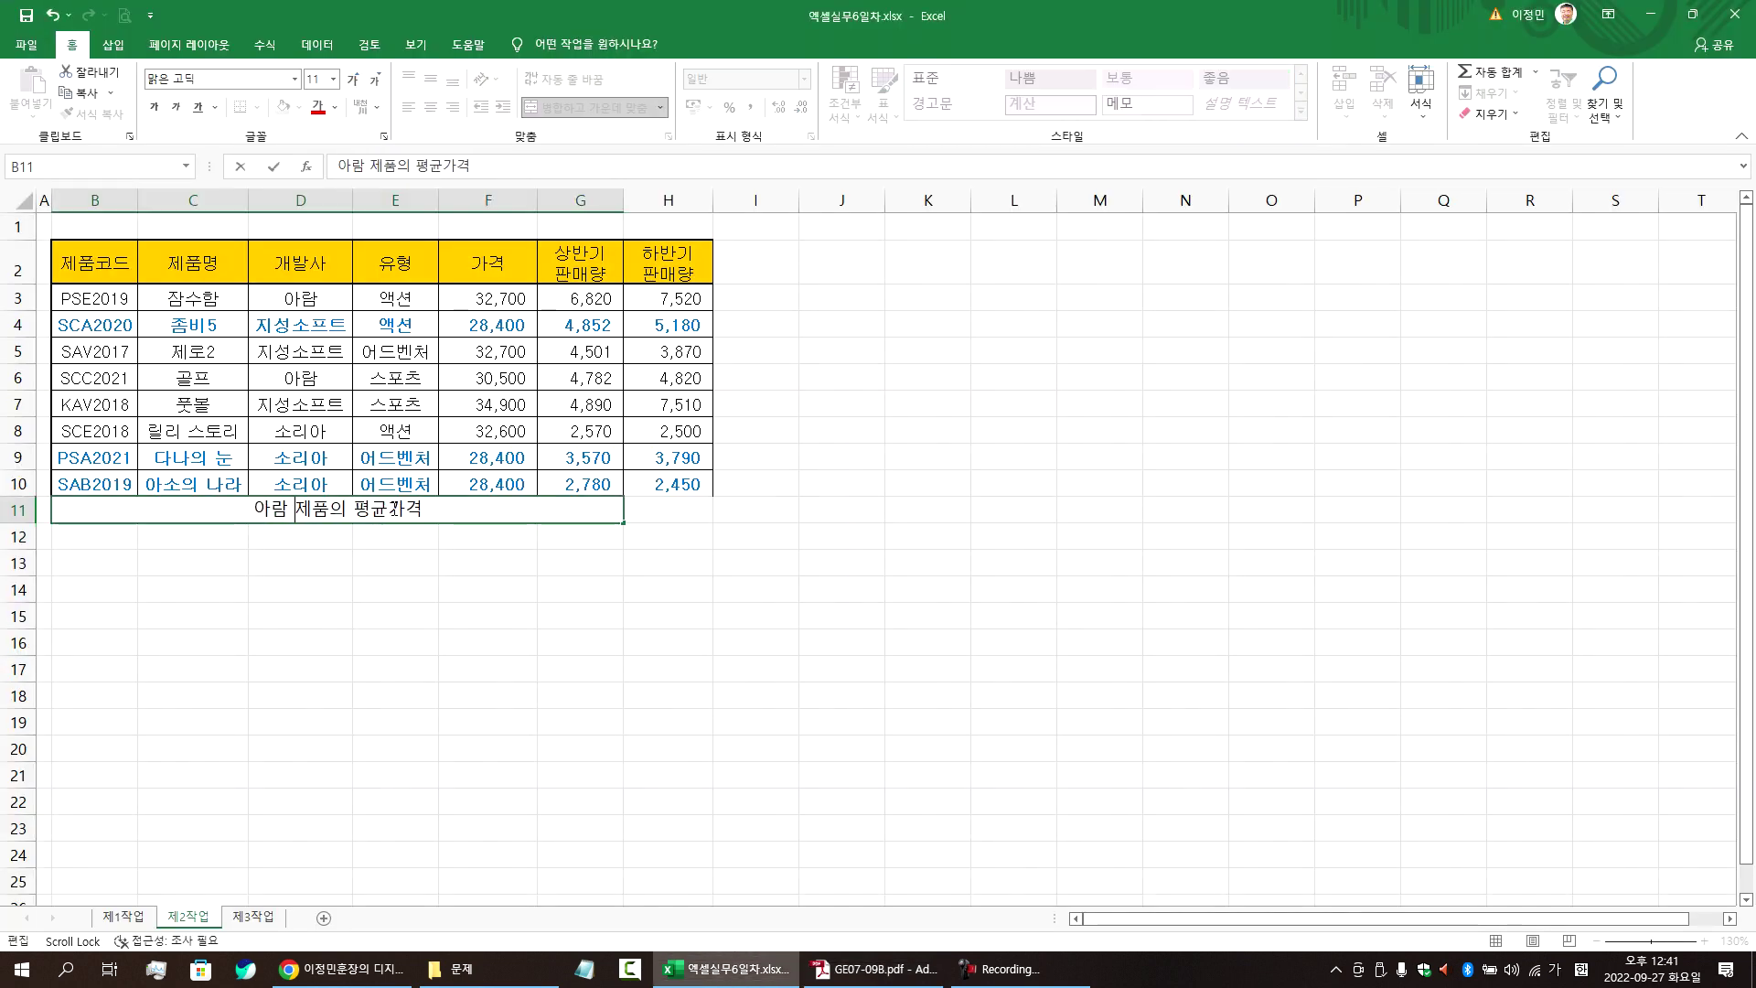
pyautogui.press('BackSpace')
pyautogui.press('Delete')
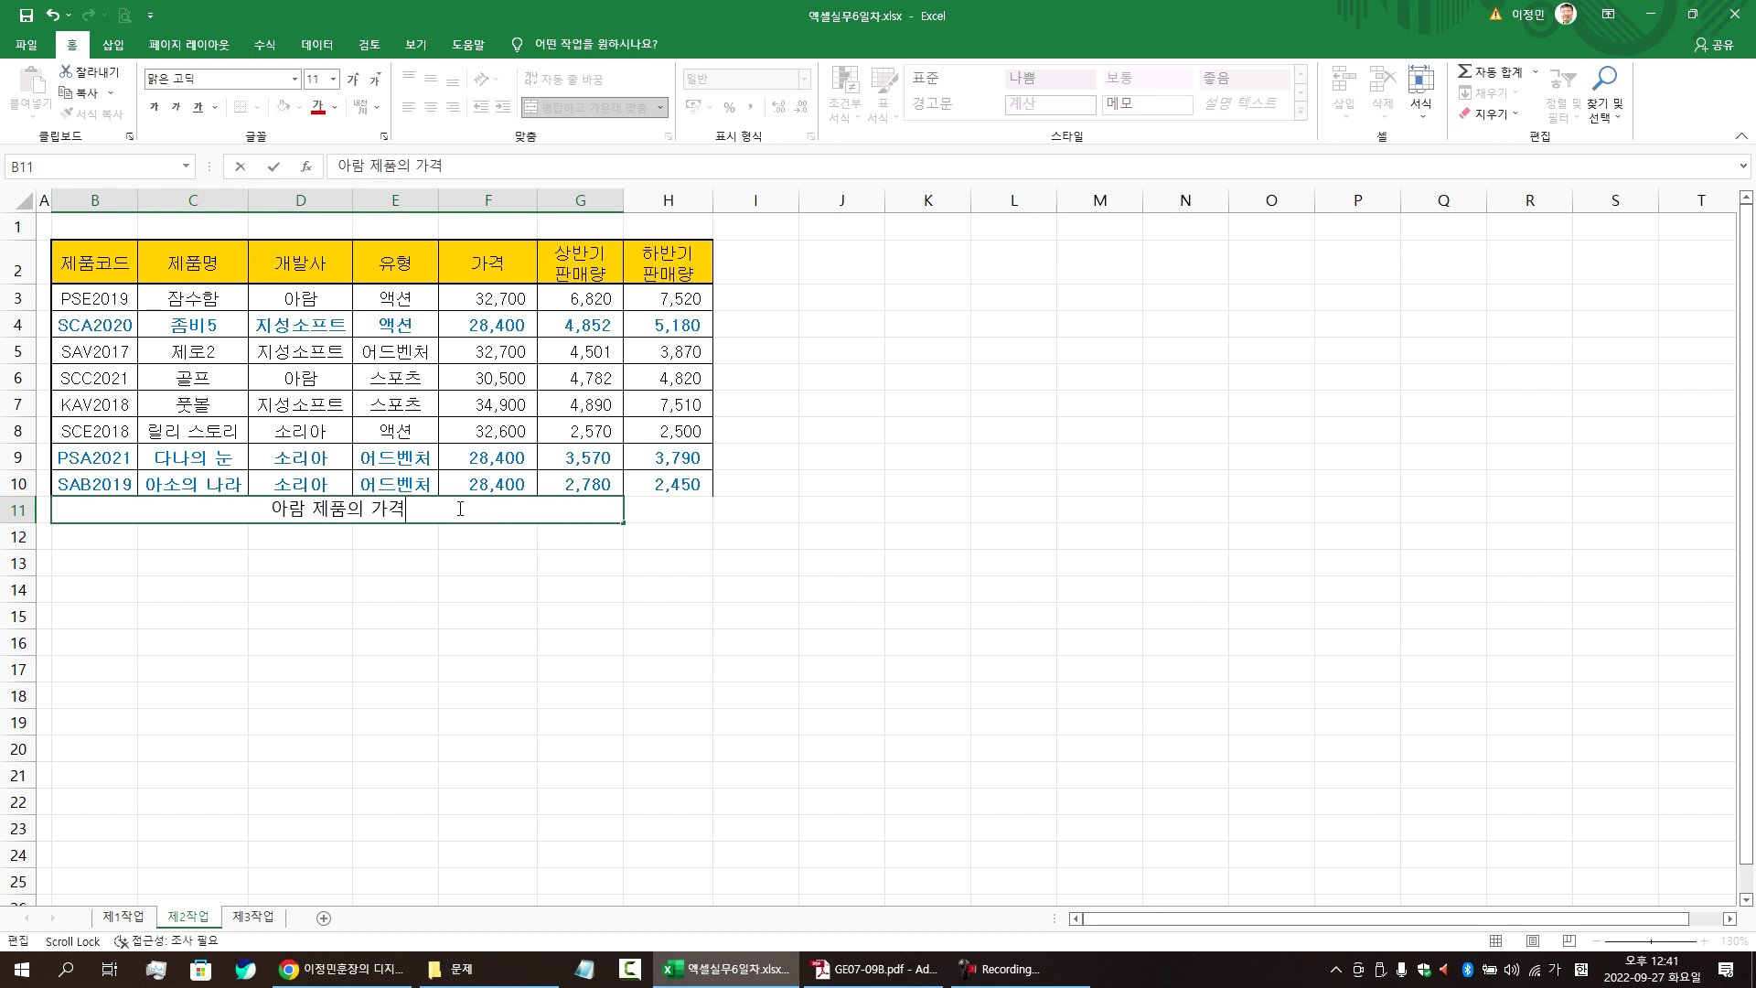
pyautogui.write('평ㄱ')
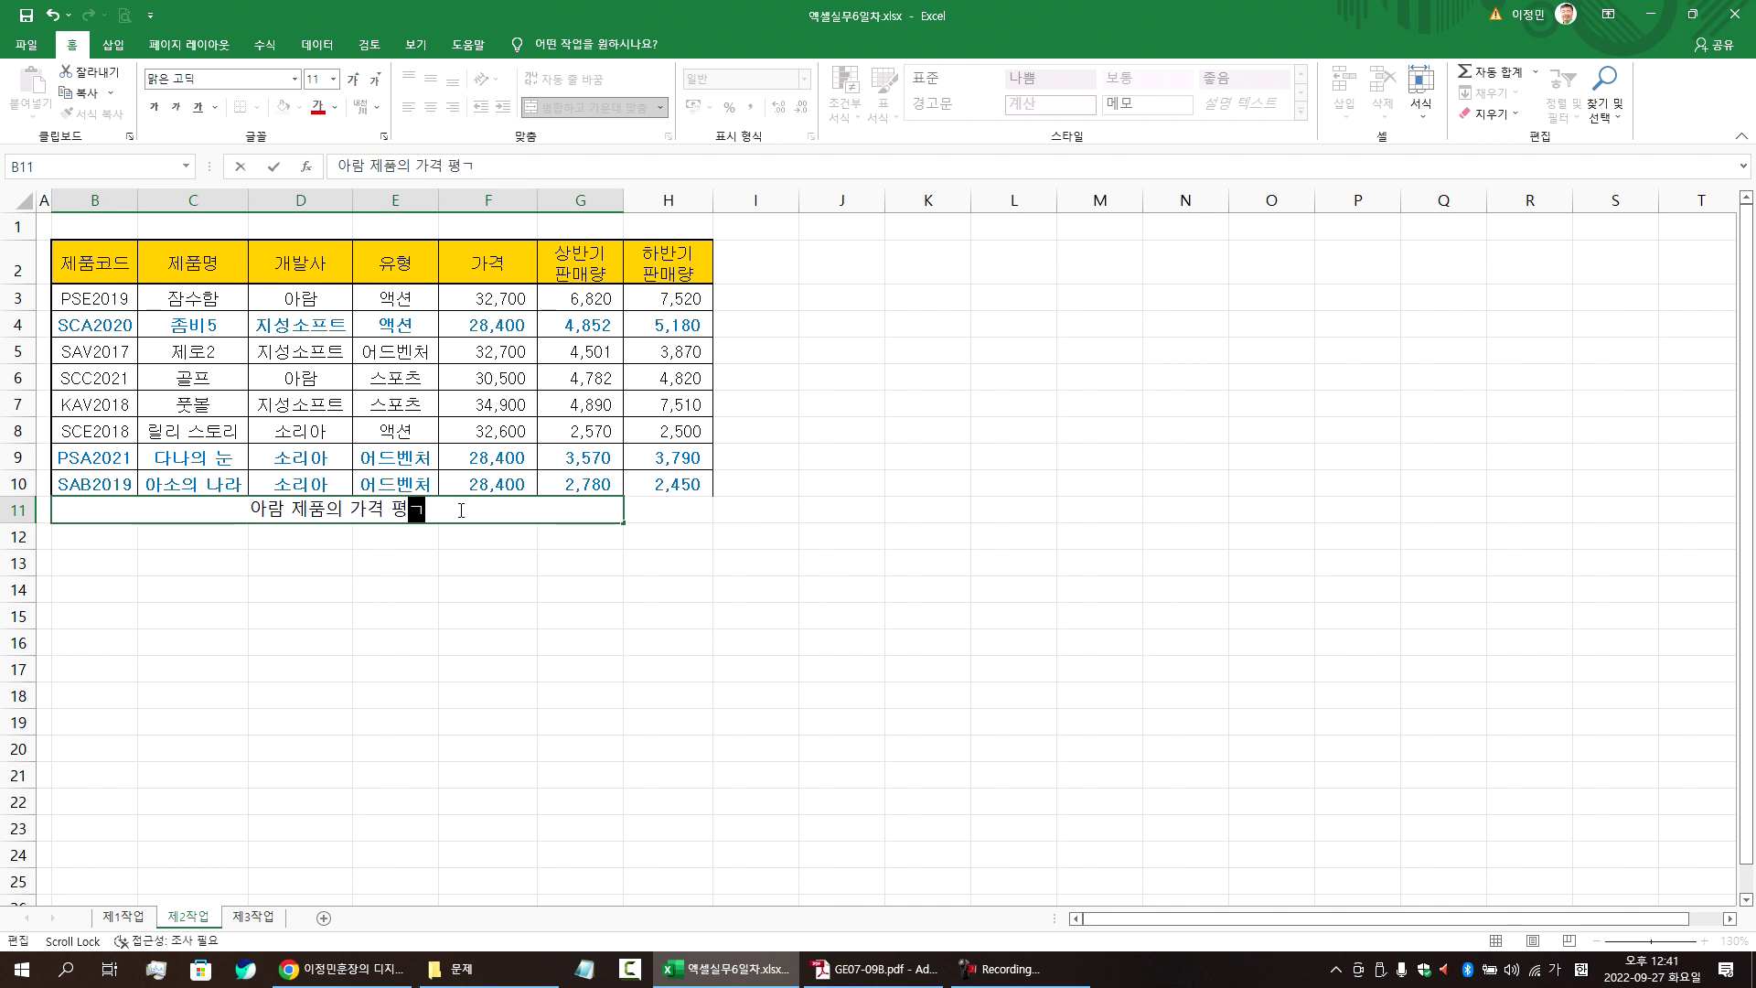
pyautogui.press('Return')
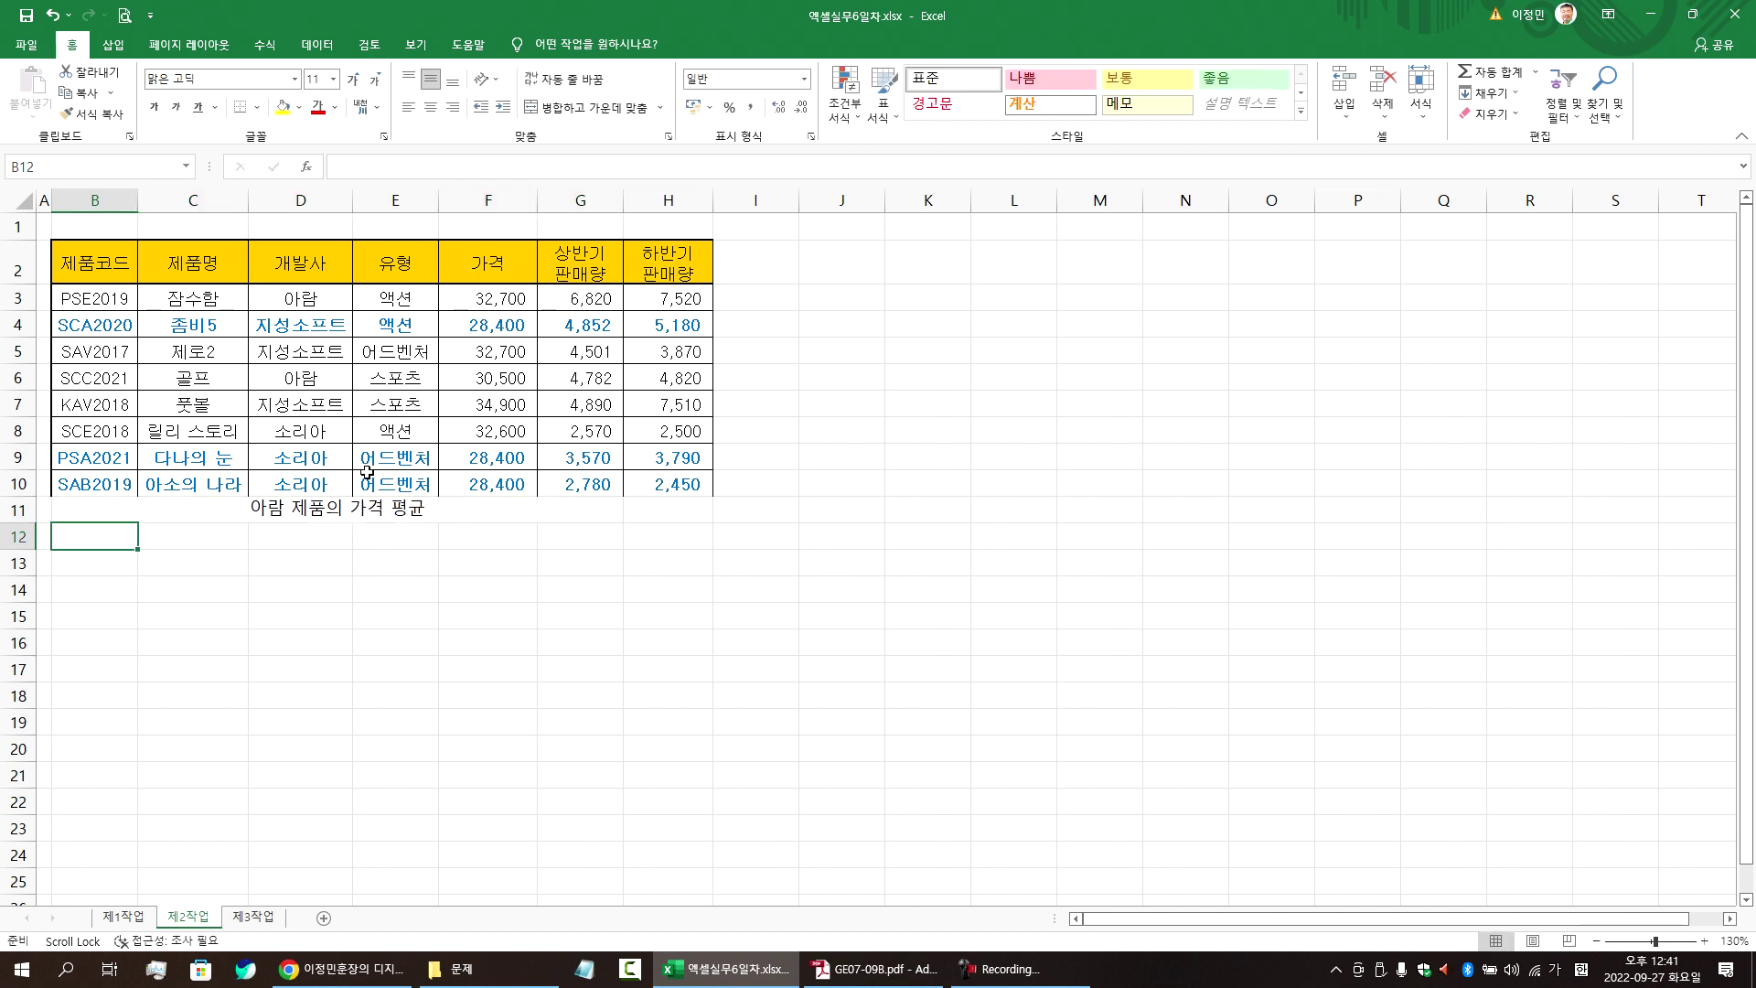
pyautogui.click(365, 509)
# - Review the H11 average requirement in the exam PDF and examine the developer and price cells of the 아람 products
pyautogui.hotkey('alt', 'Tab')
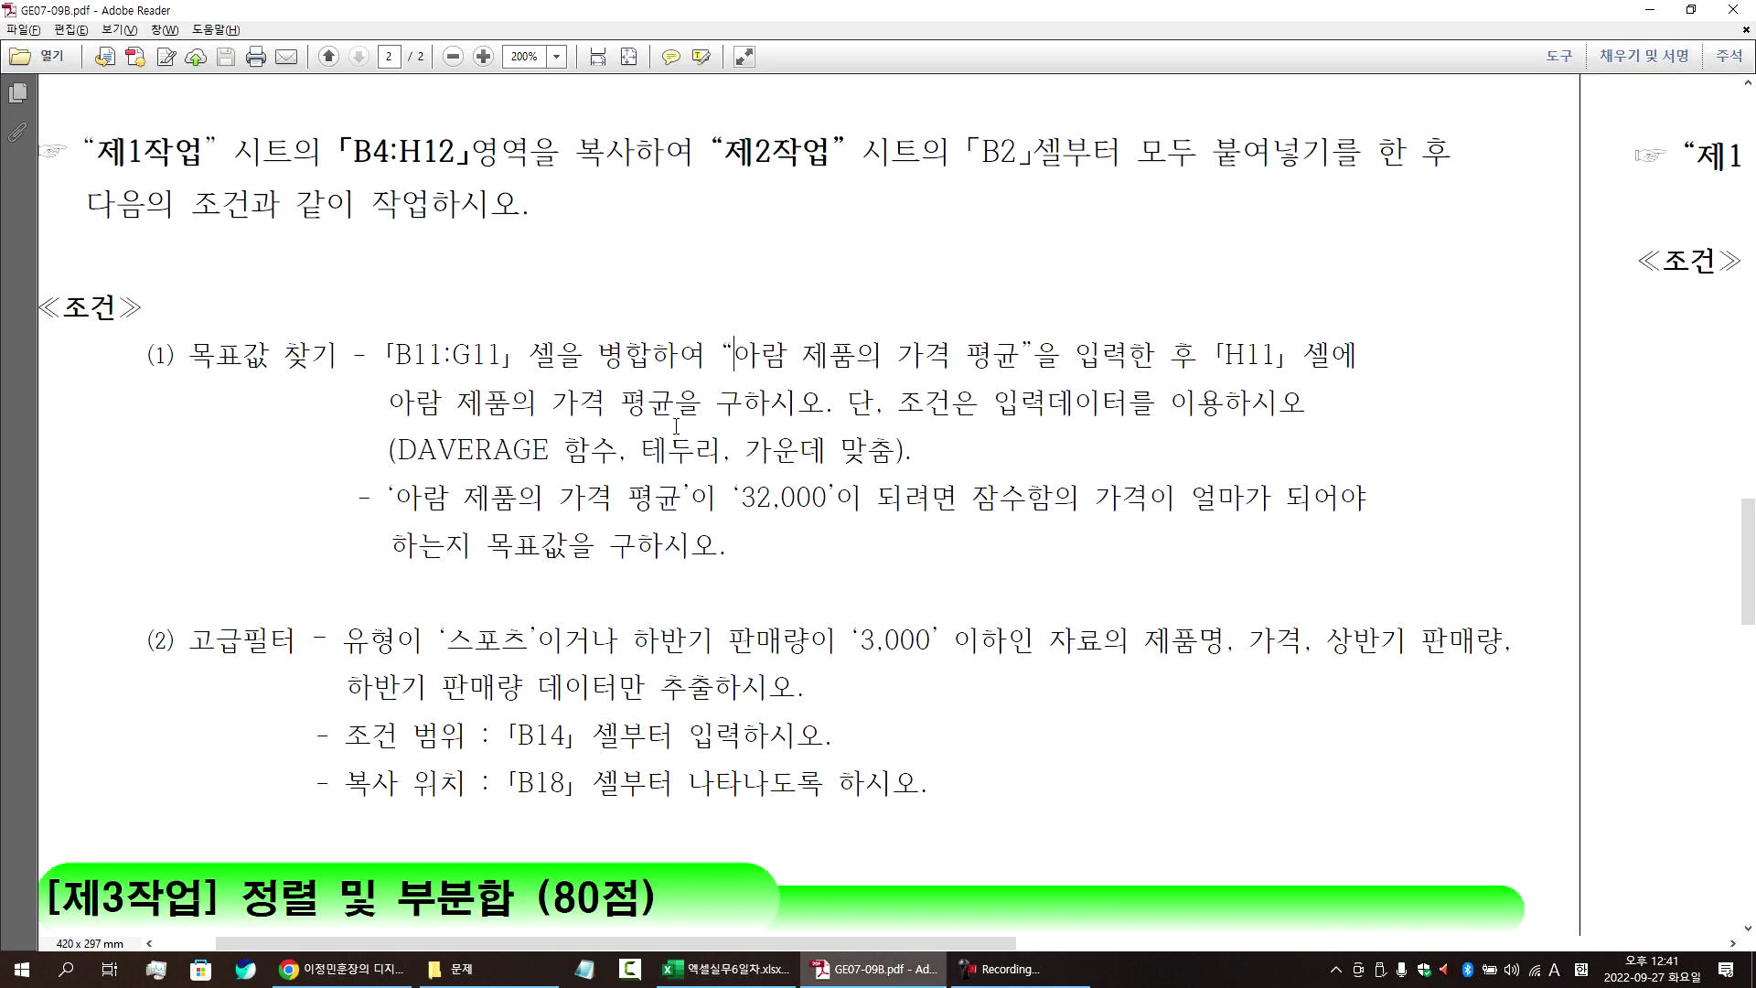
pyautogui.hotkey('alt', 'Tab')
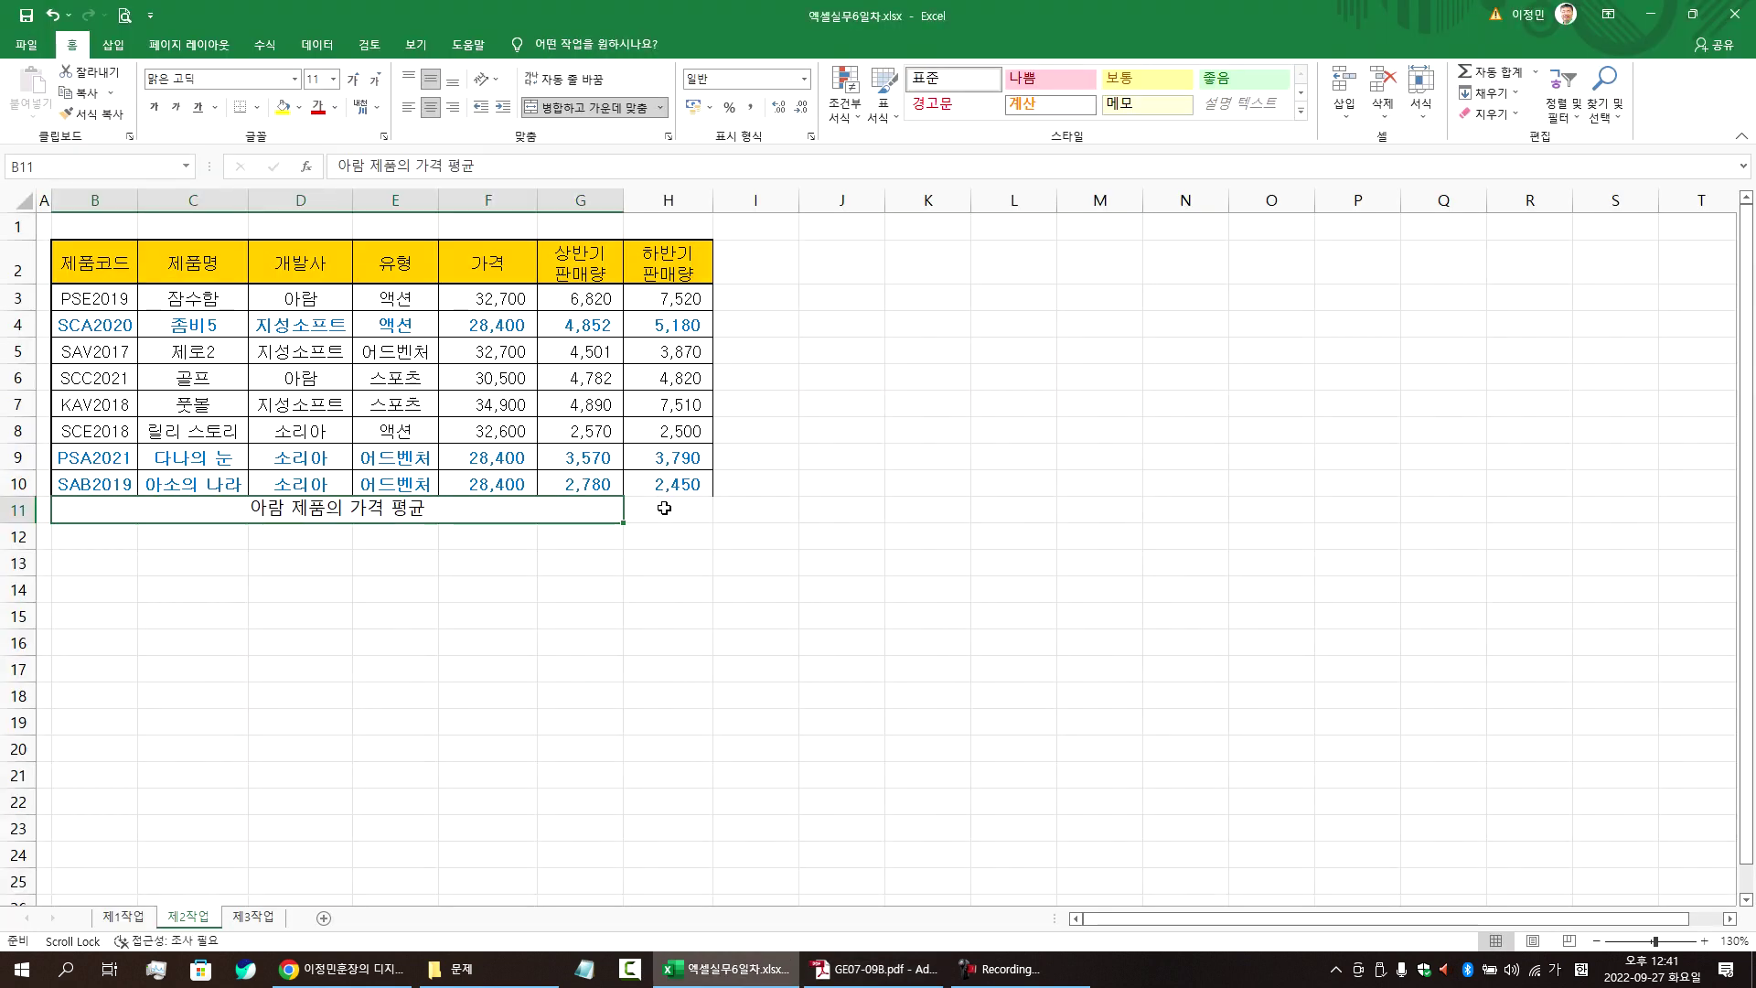
pyautogui.click(666, 509)
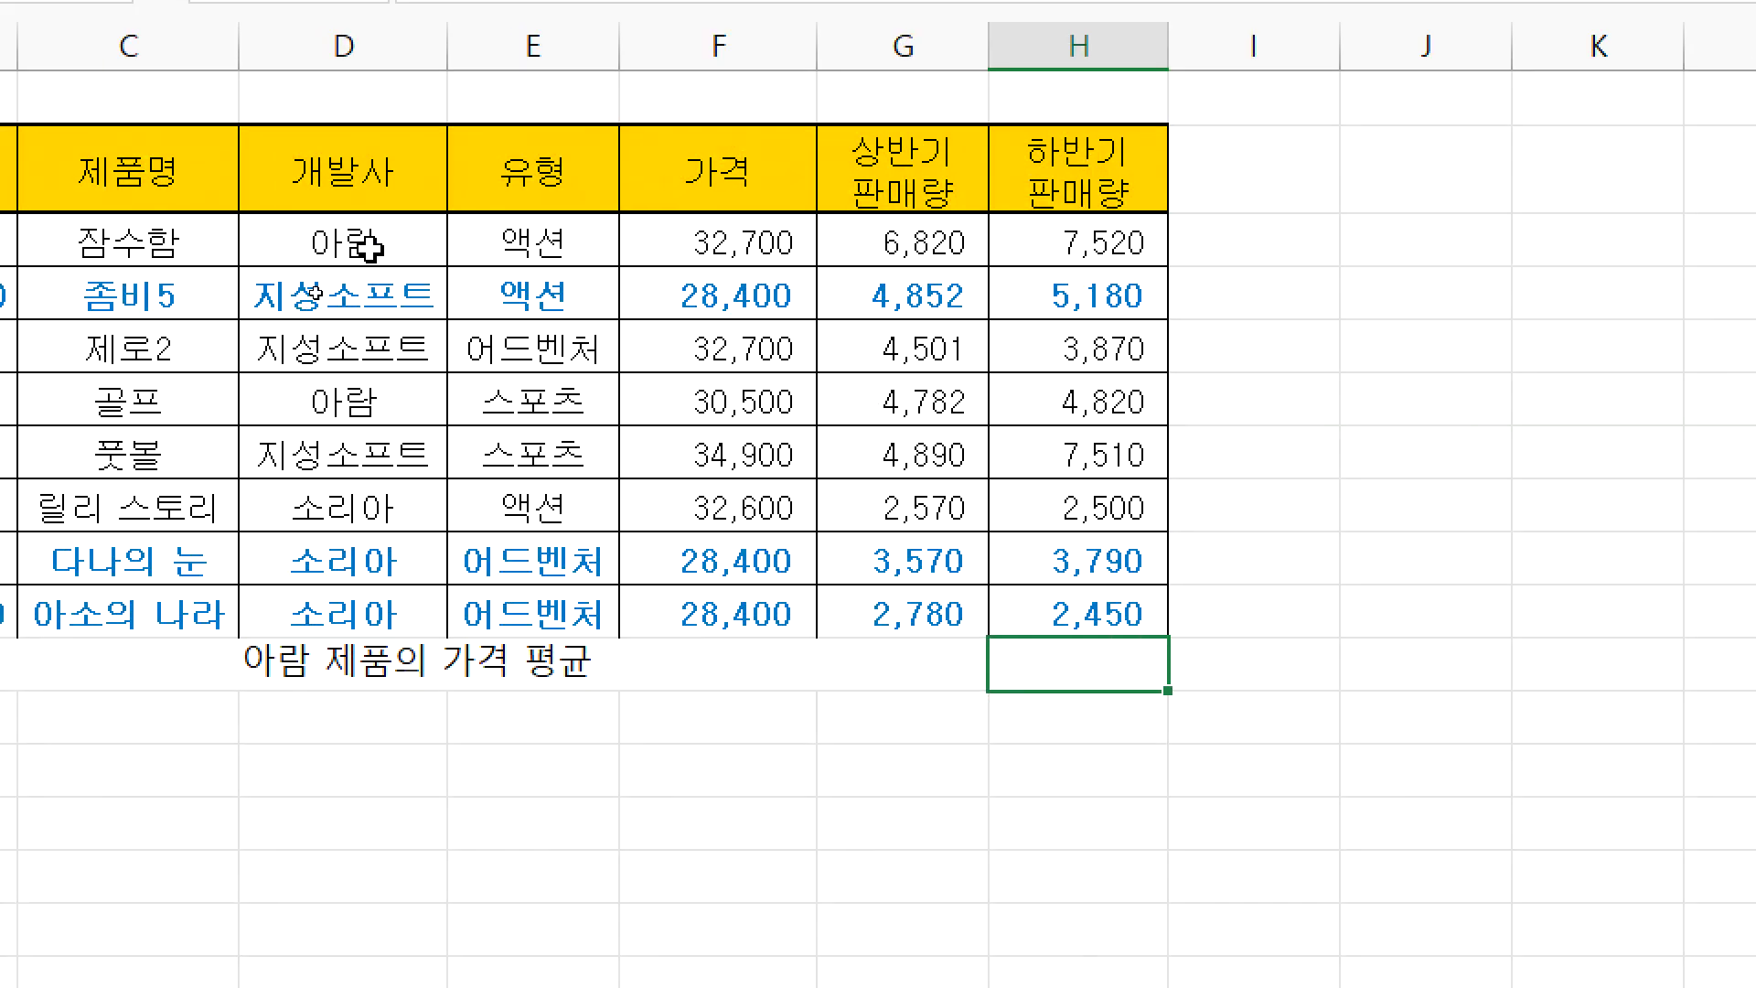
pyautogui.click(311, 298)
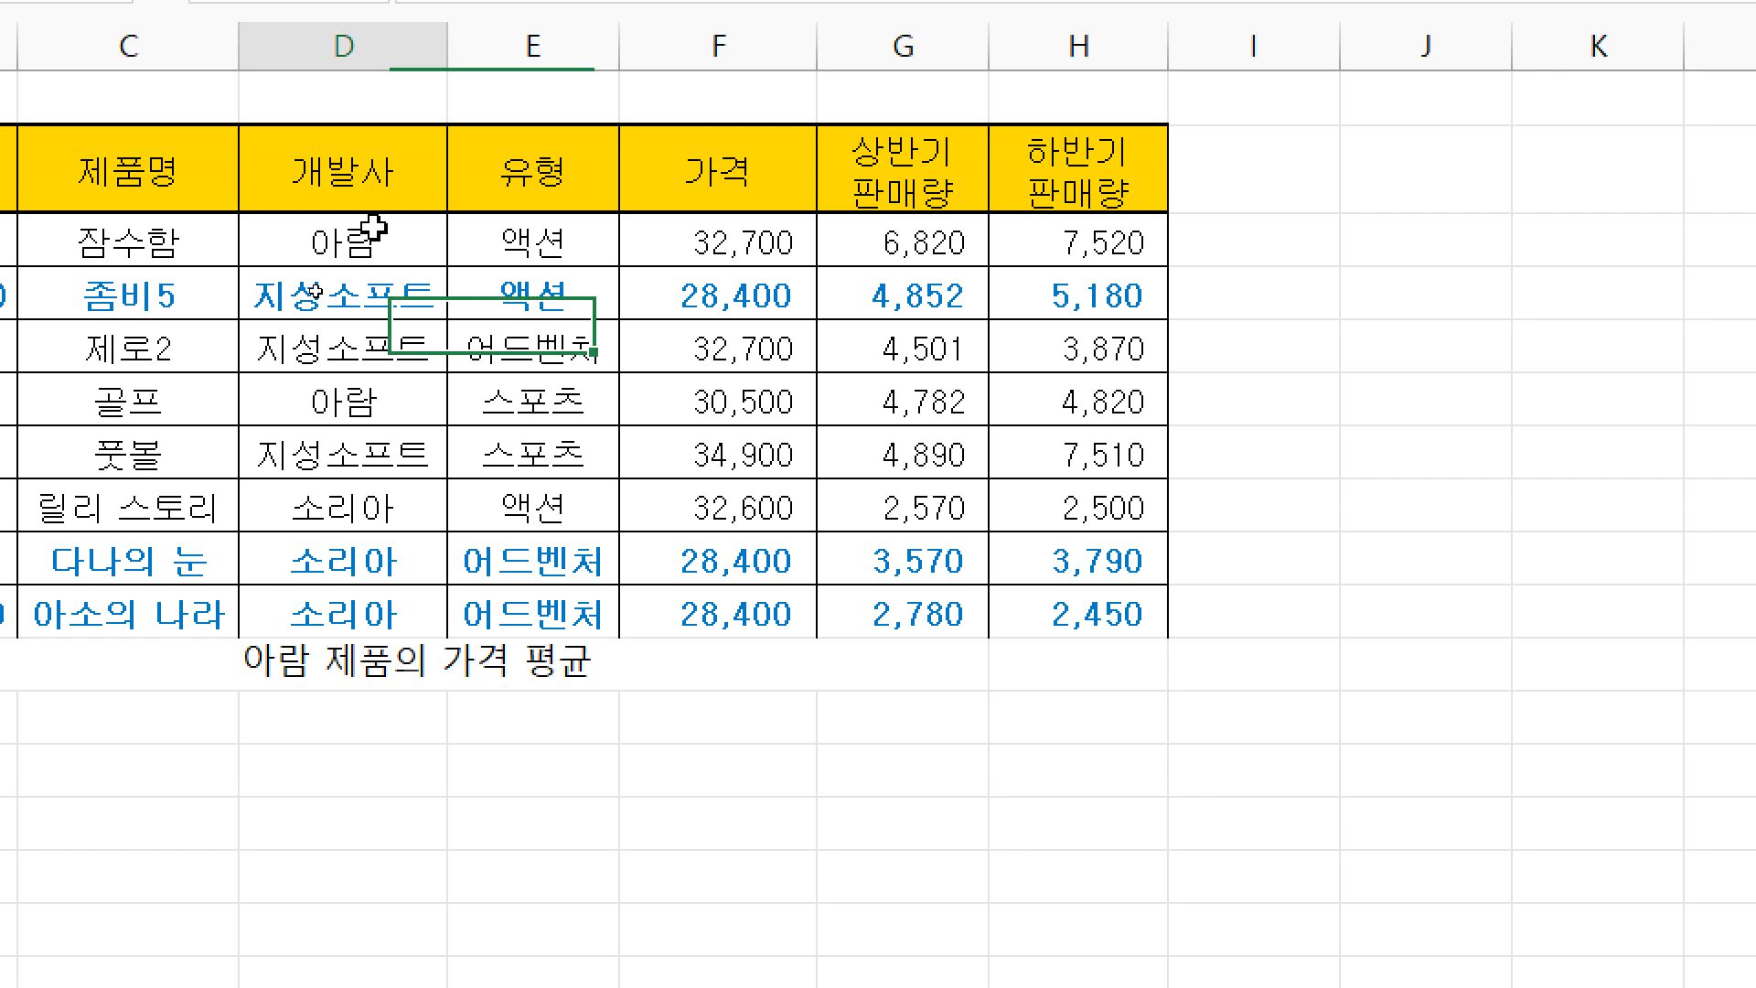
pyautogui.click(745, 239)
pyautogui.moveTo(298, 240); pyautogui.dragTo(695, 238)
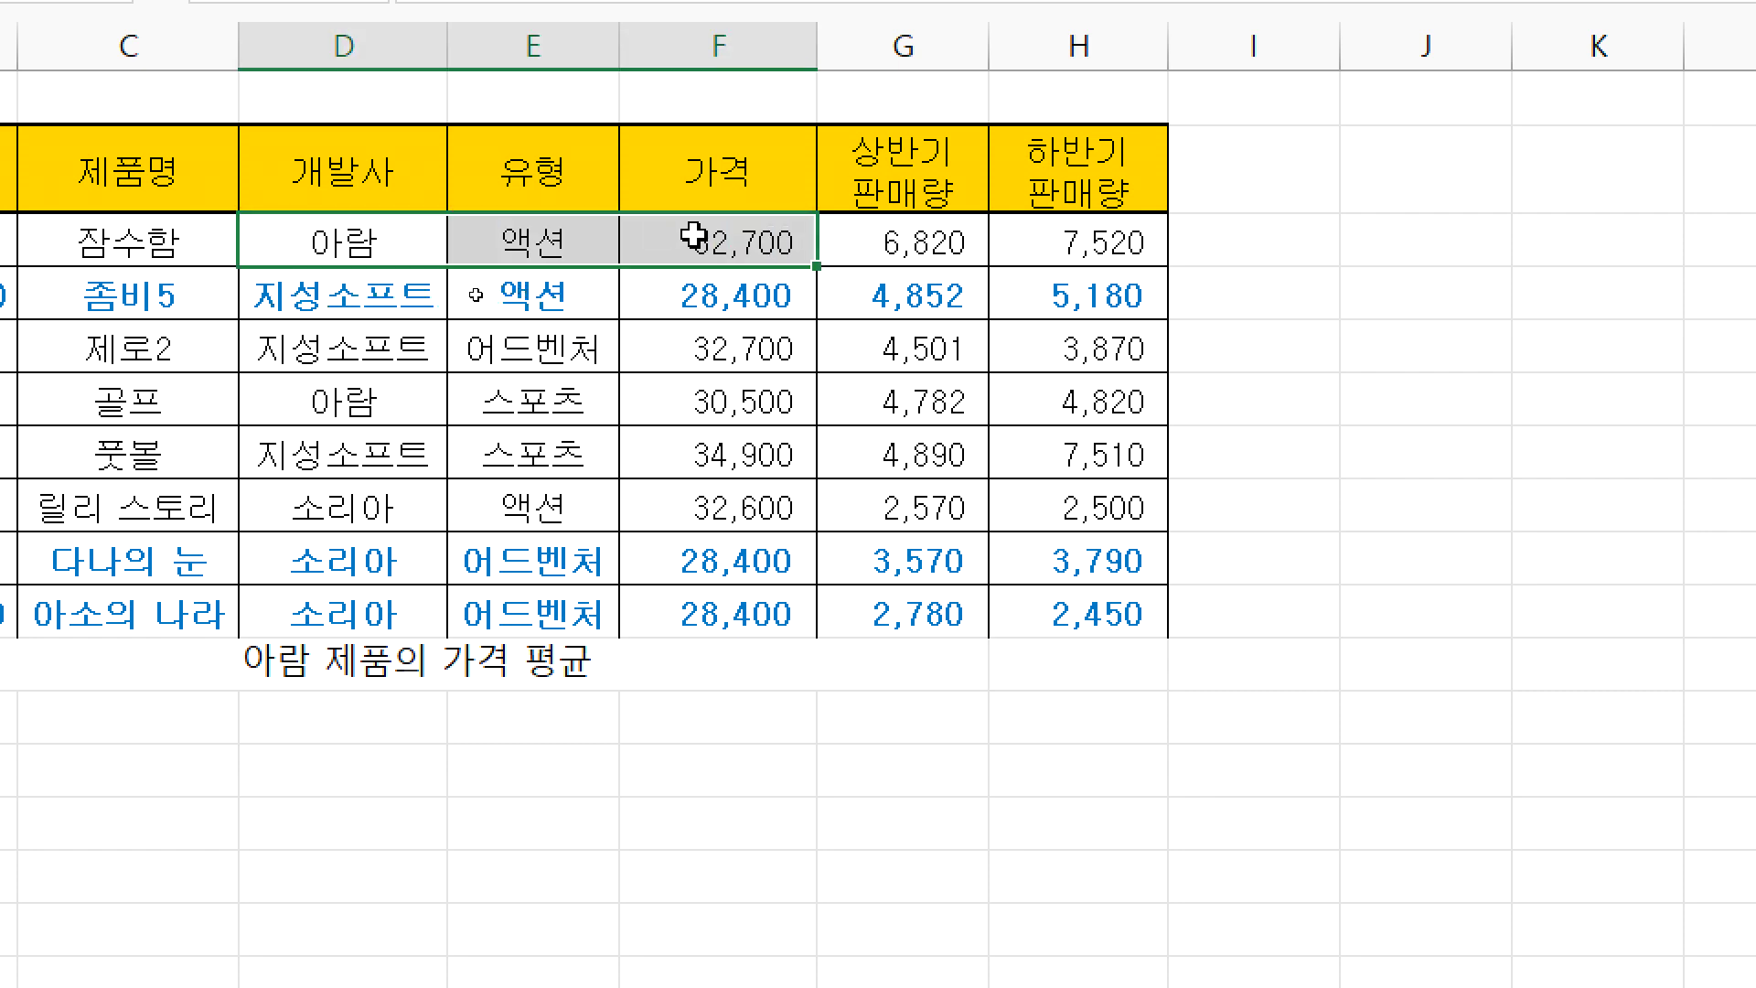
pyautogui.keyDown('ctrl'); pyautogui.moveTo(345, 396); pyautogui.dragTo(722, 400); pyautogui.keyUp('ctrl')
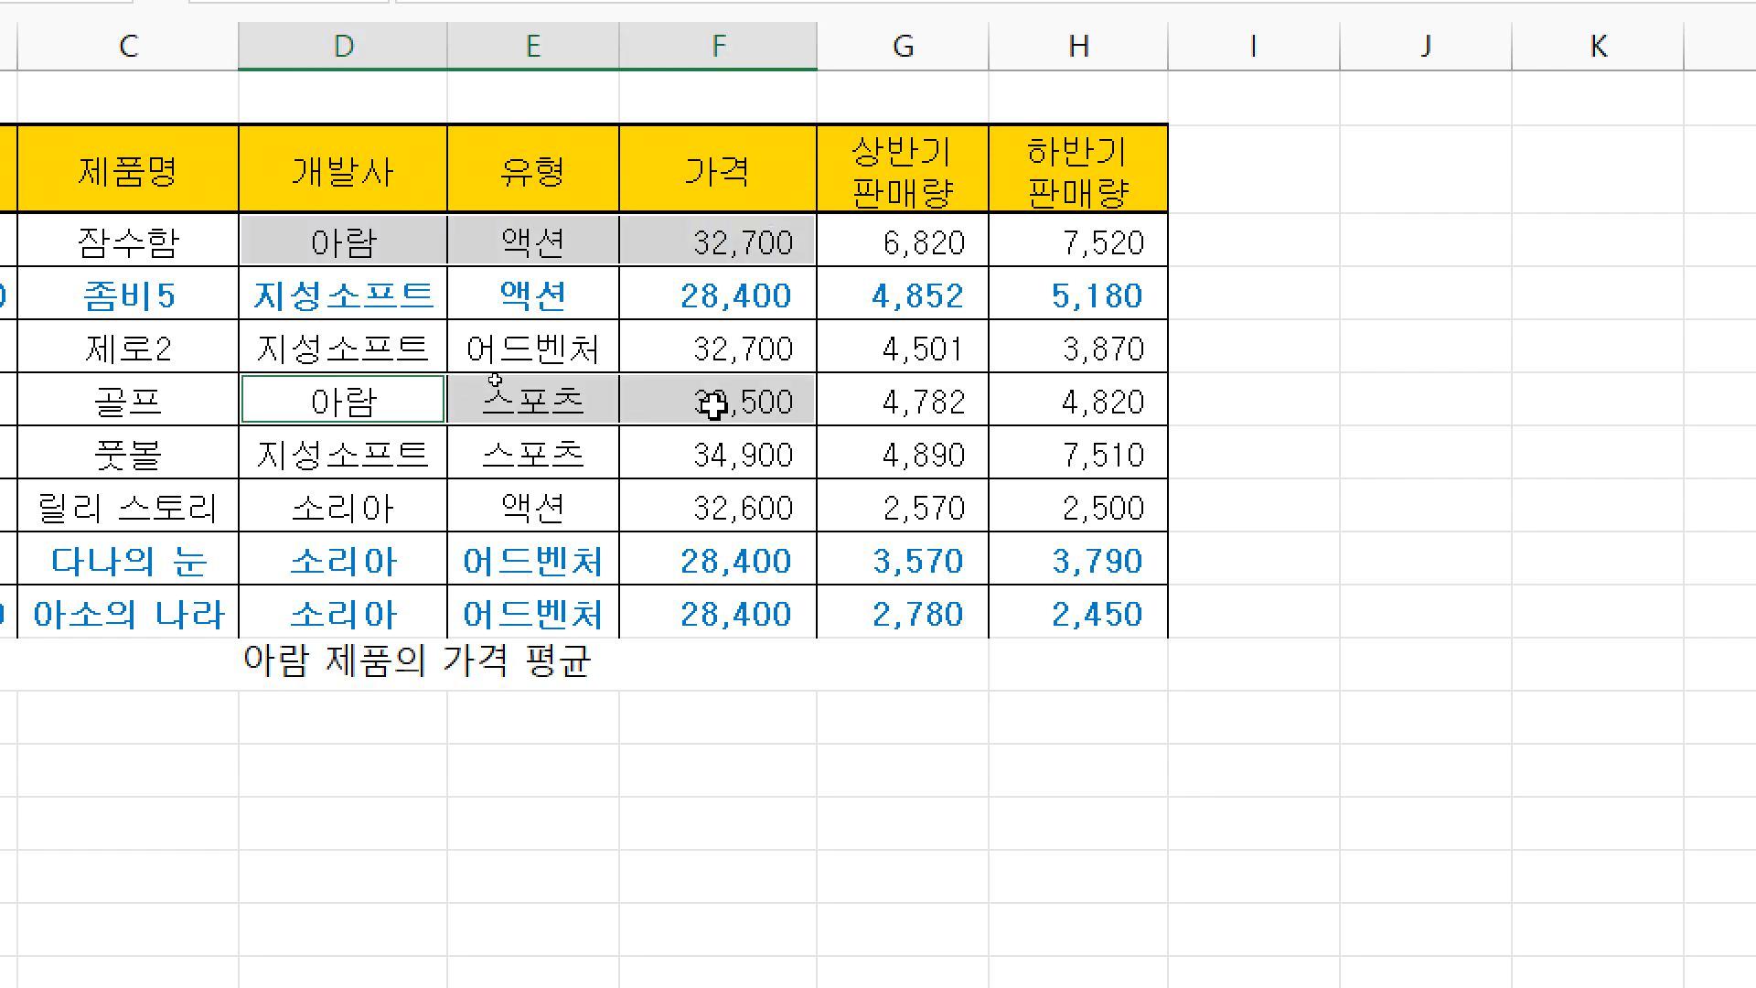
pyautogui.click(721, 245)
# - Start a DAVERAGE formula in H11 with the developer-to-price columns D2:F10 as the database
pyautogui.click(1063, 658)
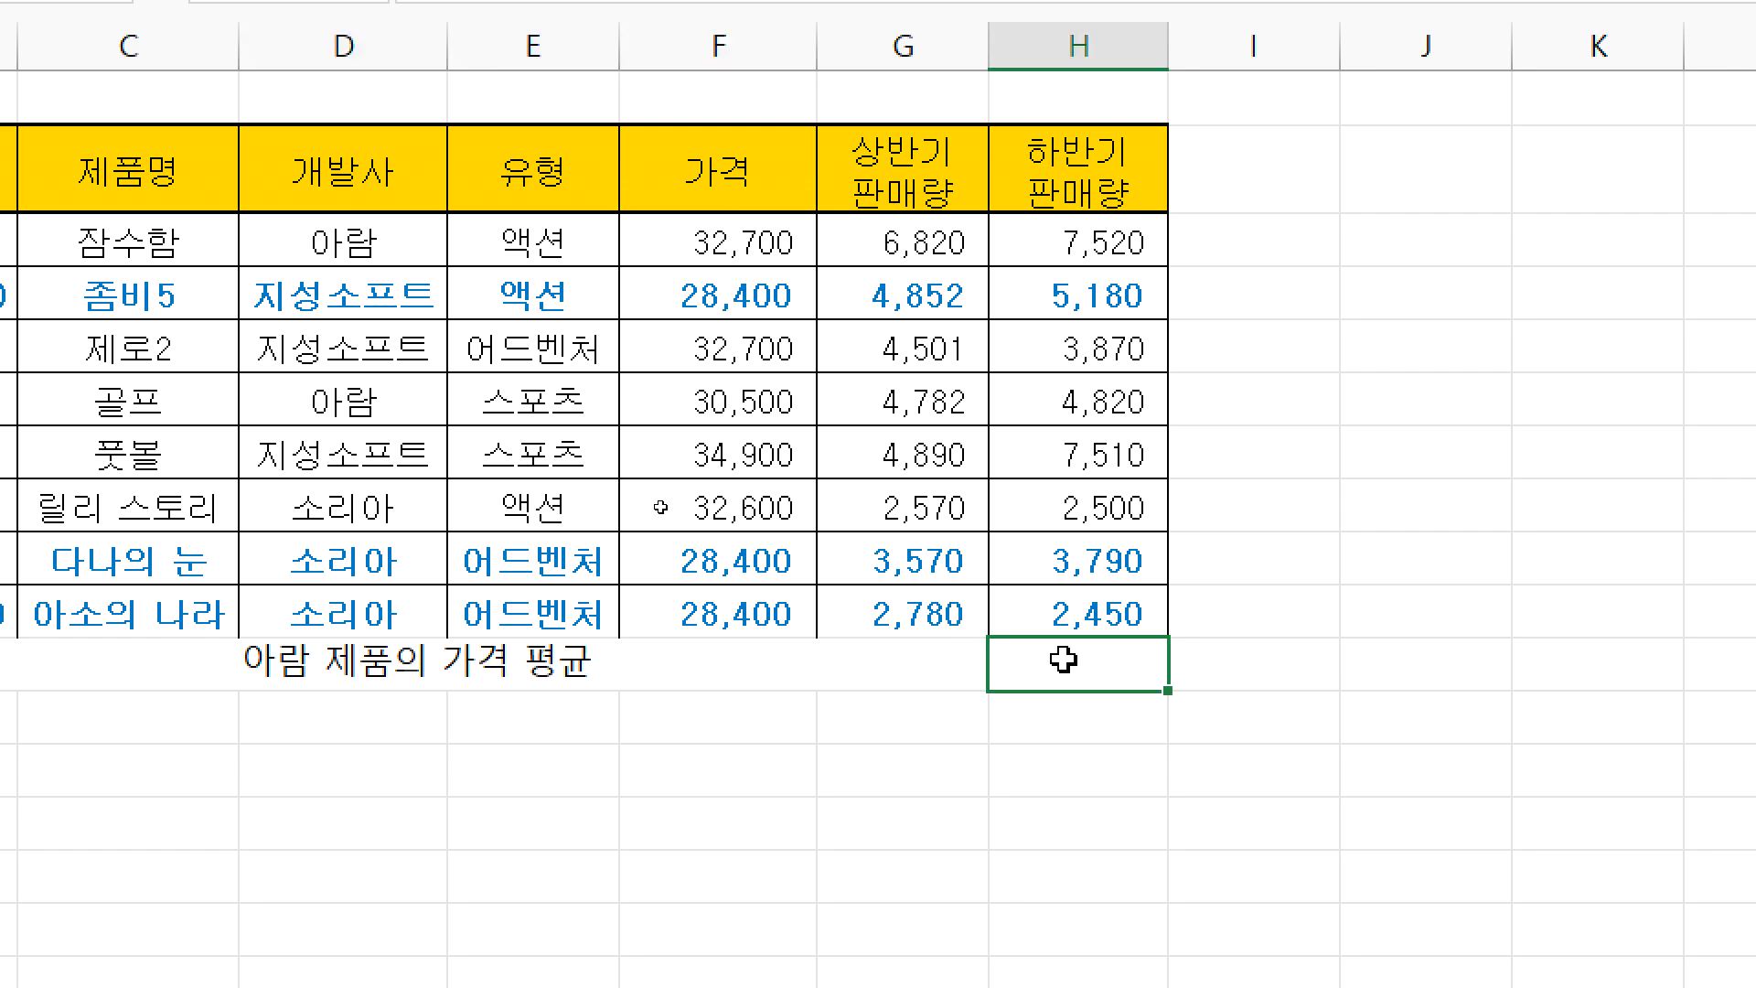
pyautogui.write('=dav')
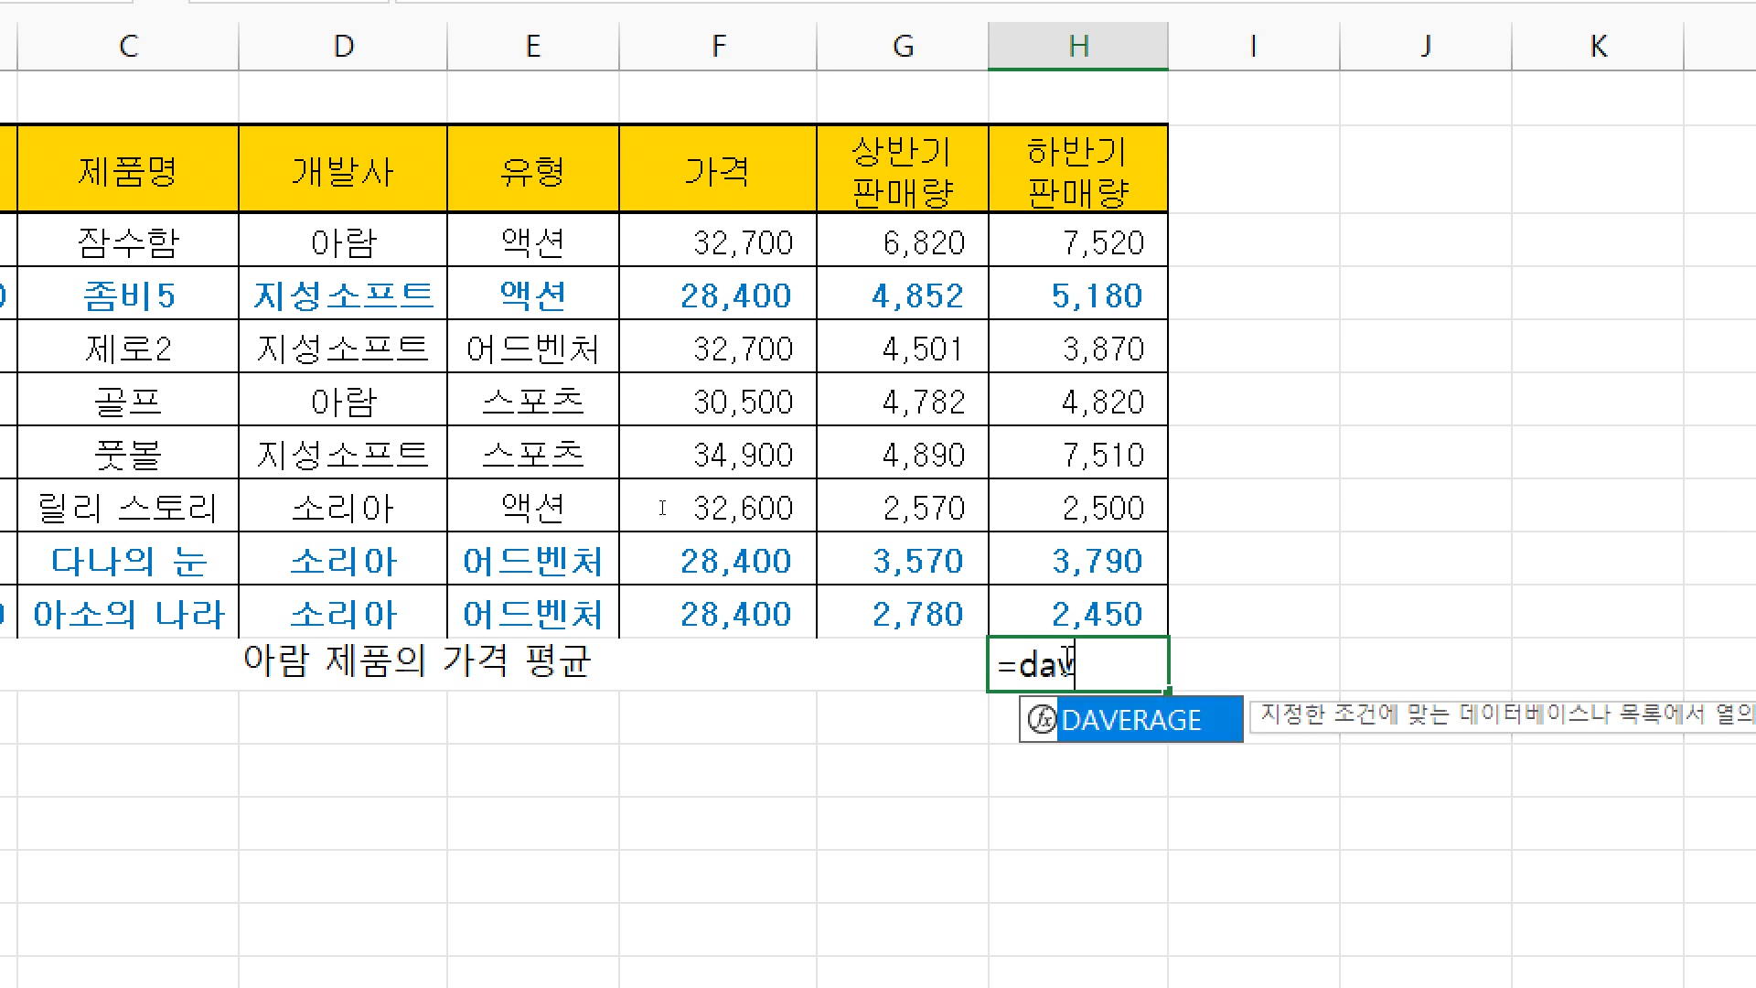
pyautogui.press('Tab')
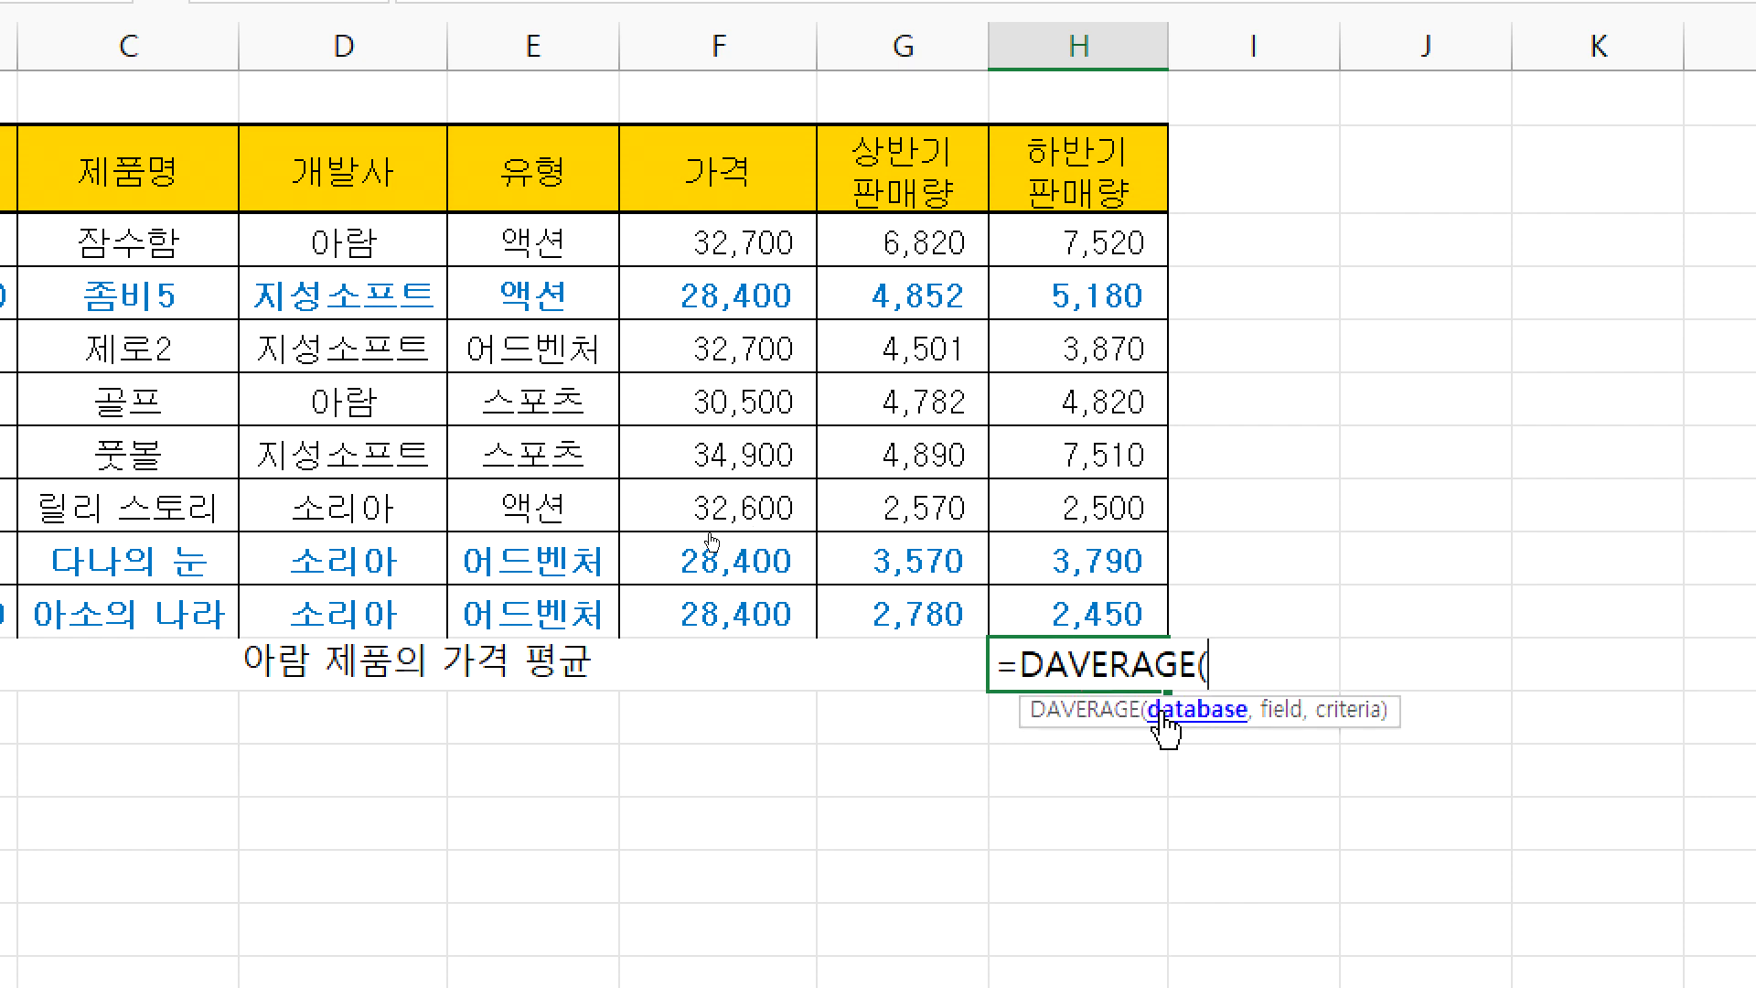
pyautogui.moveTo(175, 166); pyautogui.dragTo(1253, 612)
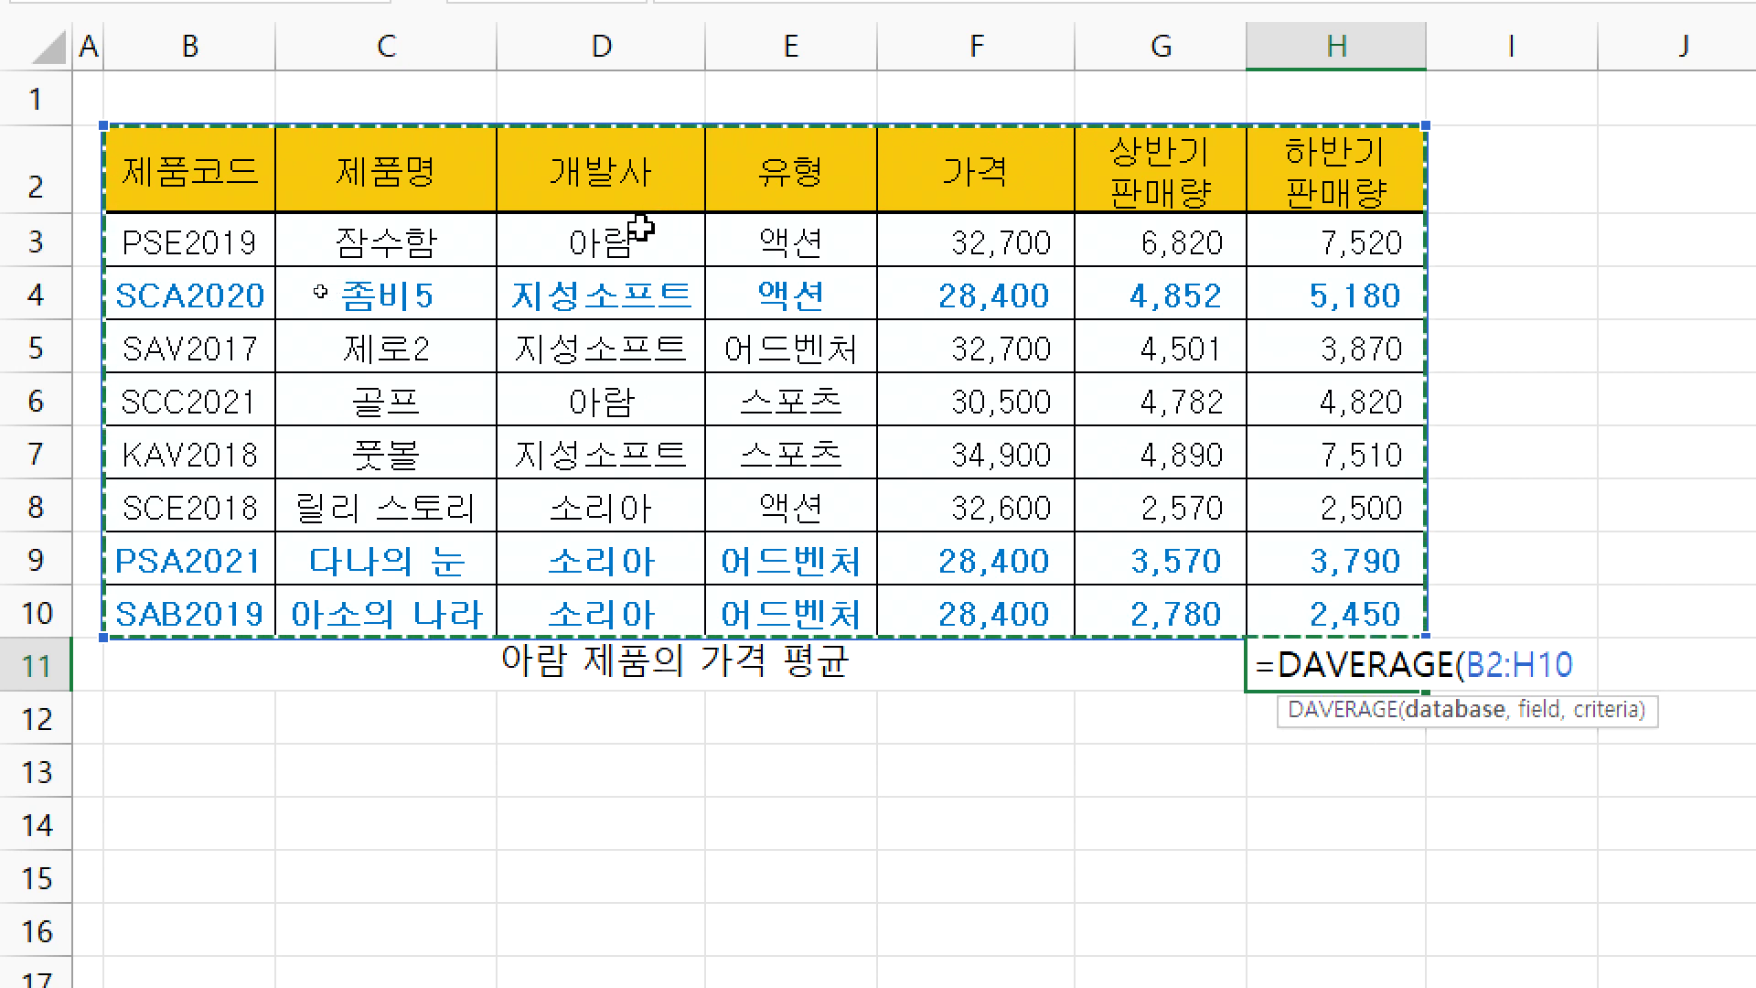
pyautogui.click(602, 174)
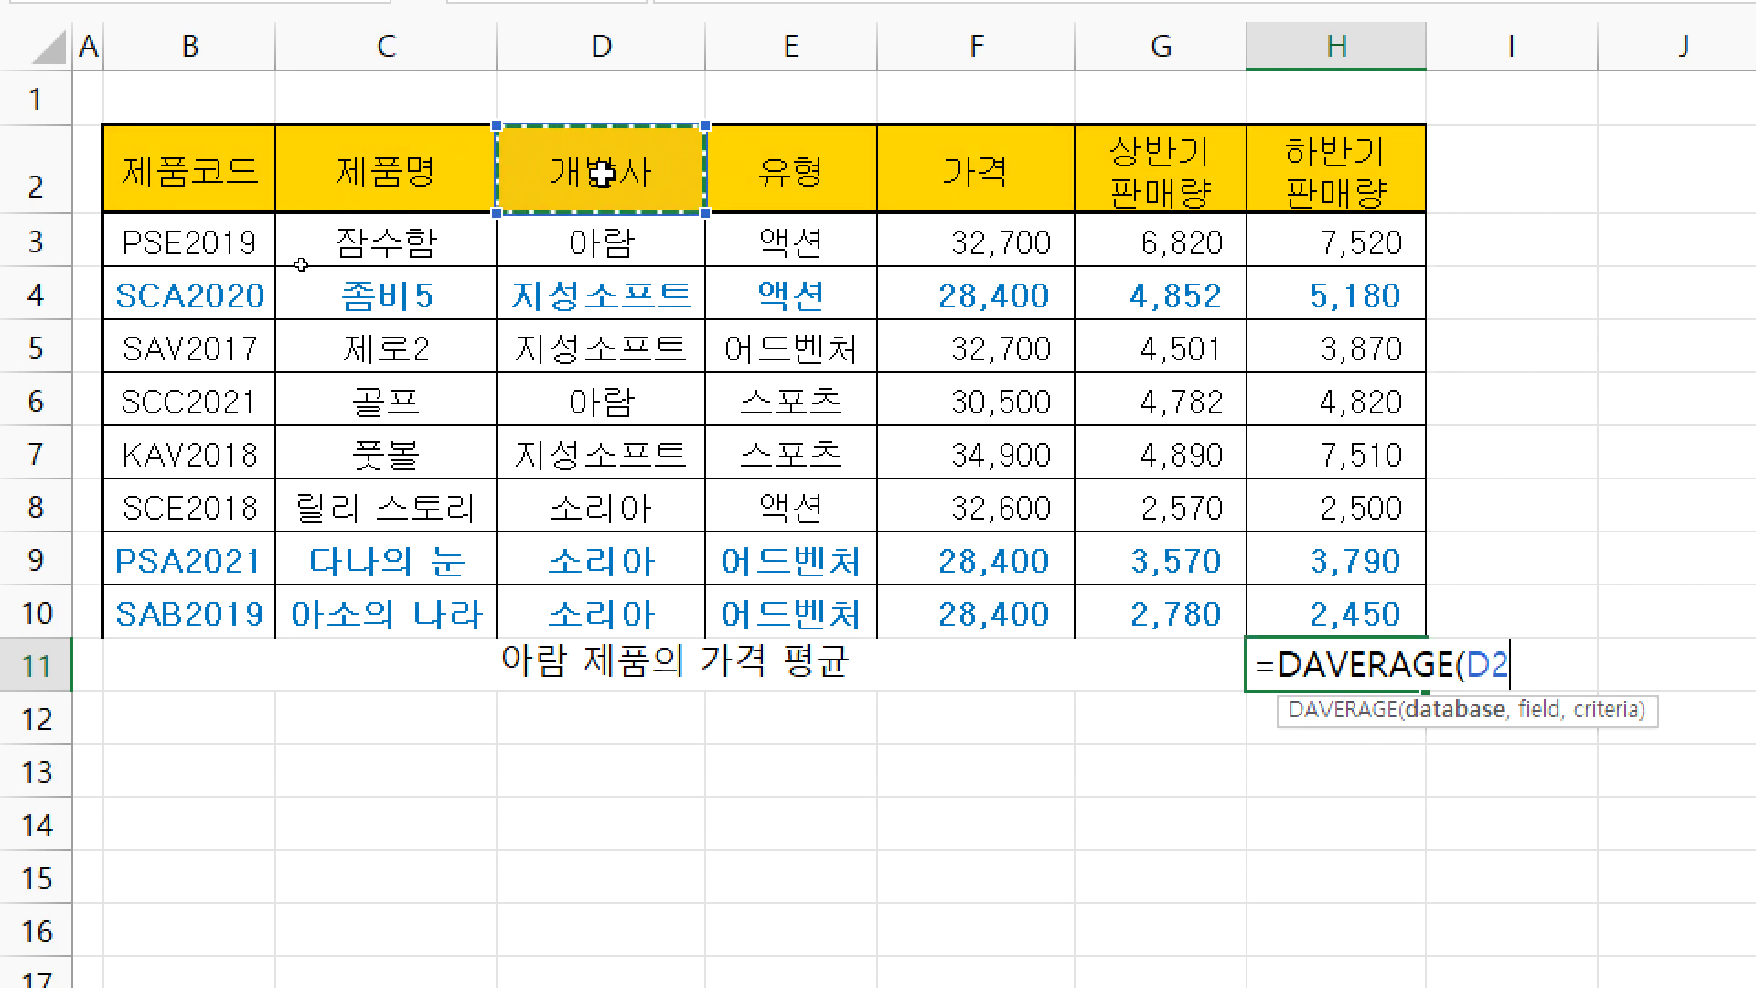
pyautogui.moveTo(602, 174); pyautogui.dragTo(952, 603)
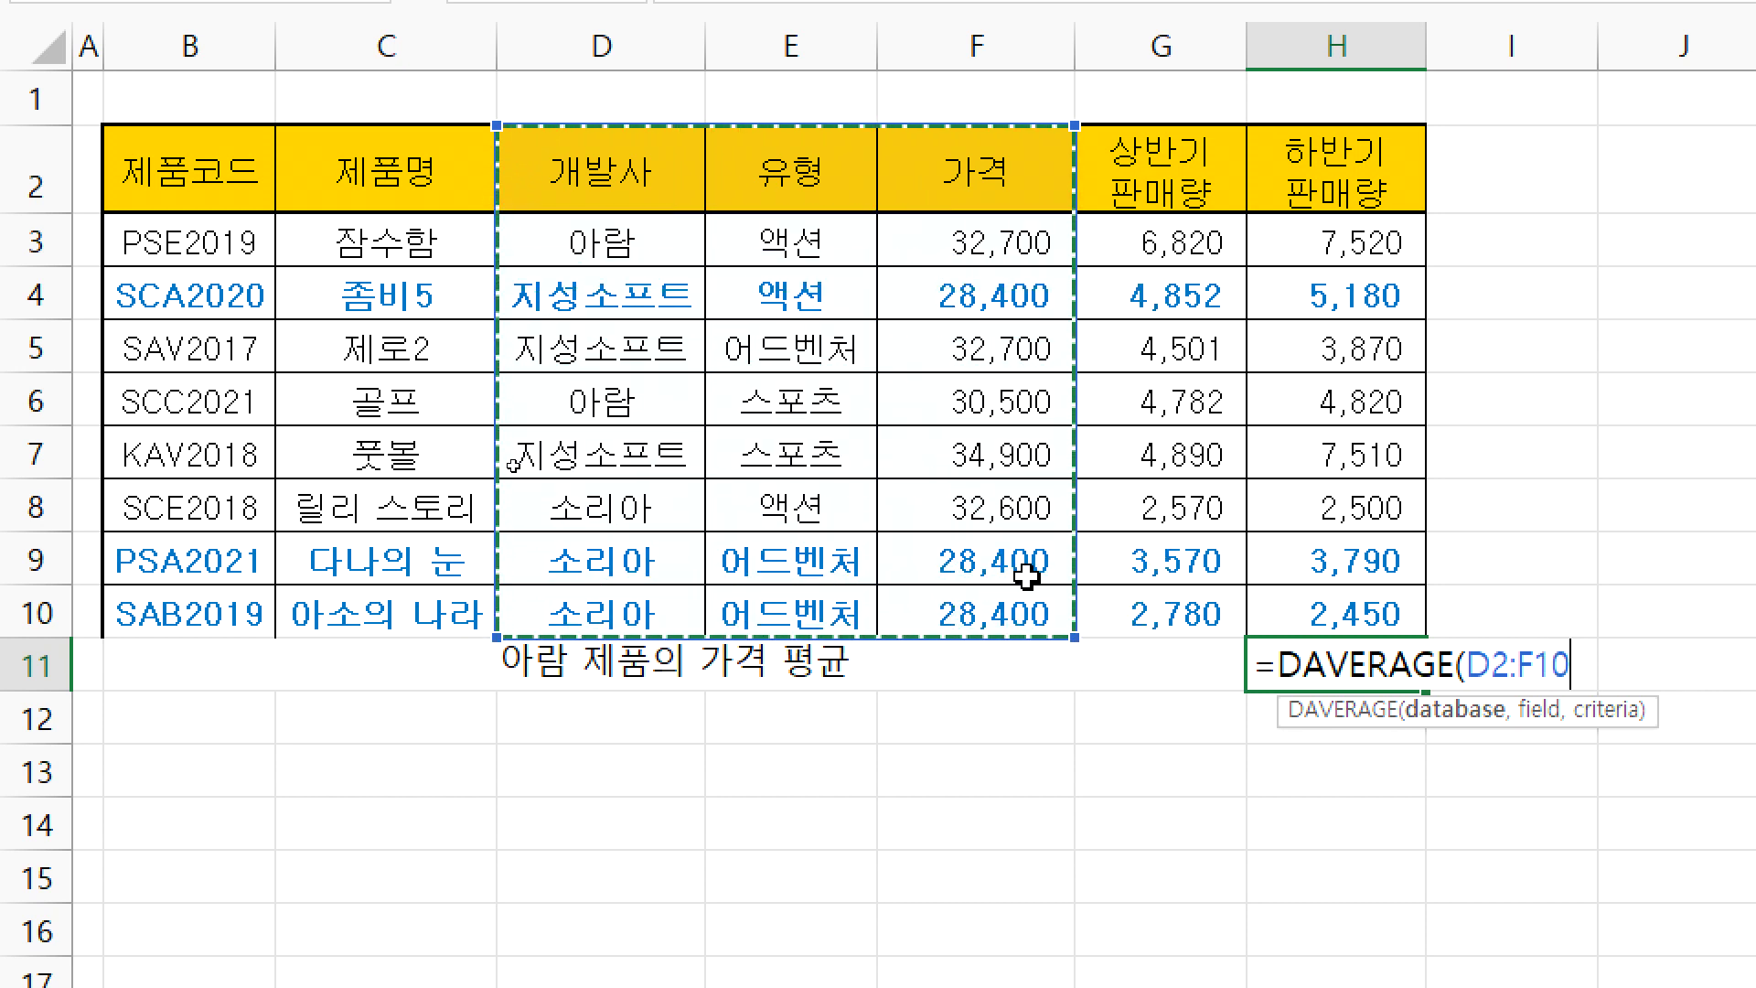
# - Complete the H11 formula with the 가격 header F2 as the field and D2:D3 as the criteria
pyautogui.write(',')
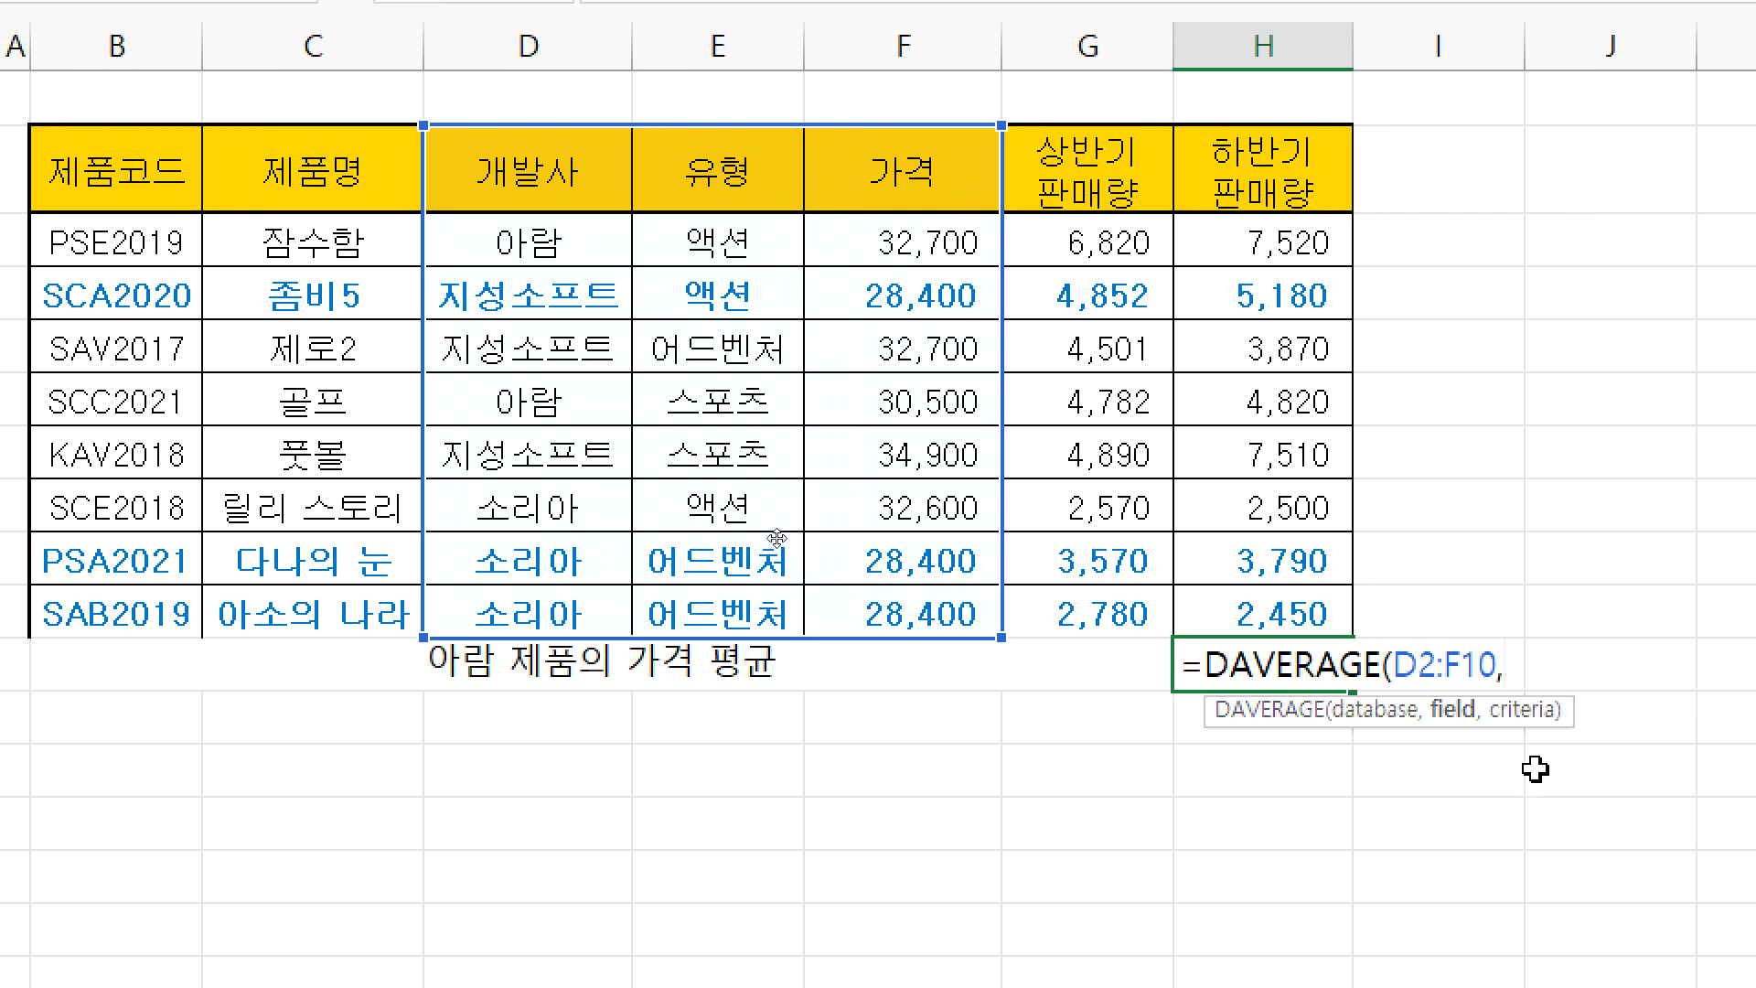
pyautogui.click(921, 161)
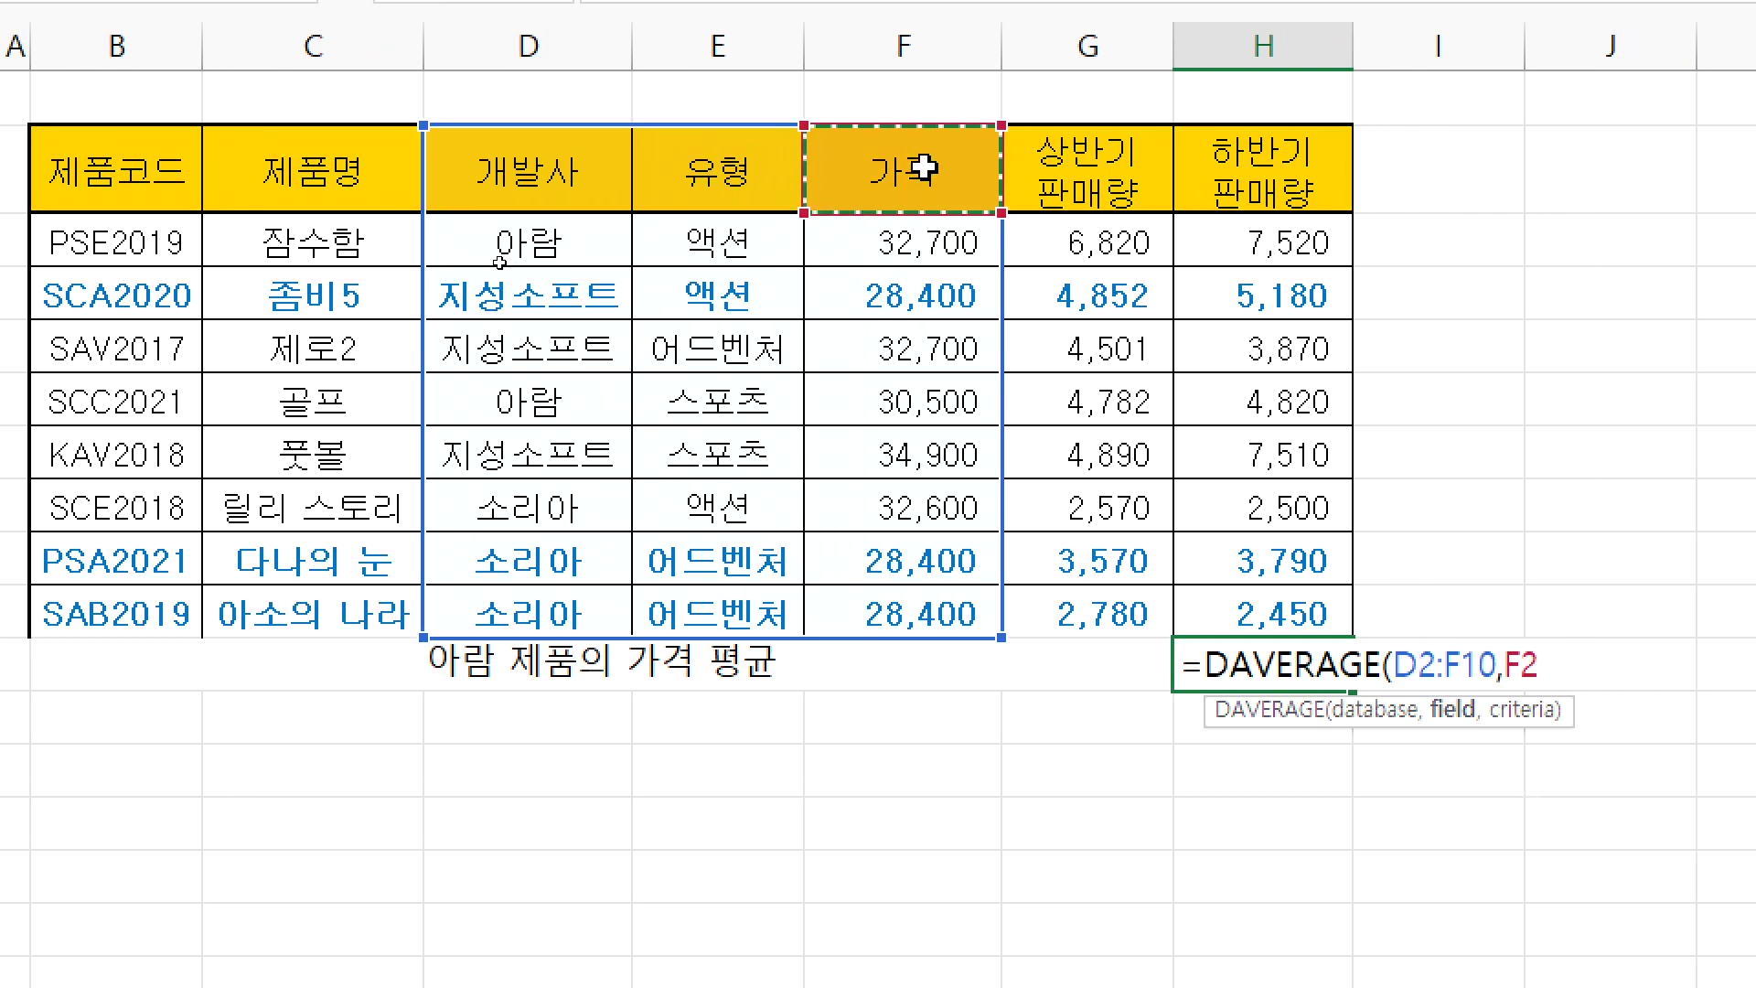
pyautogui.write(',')
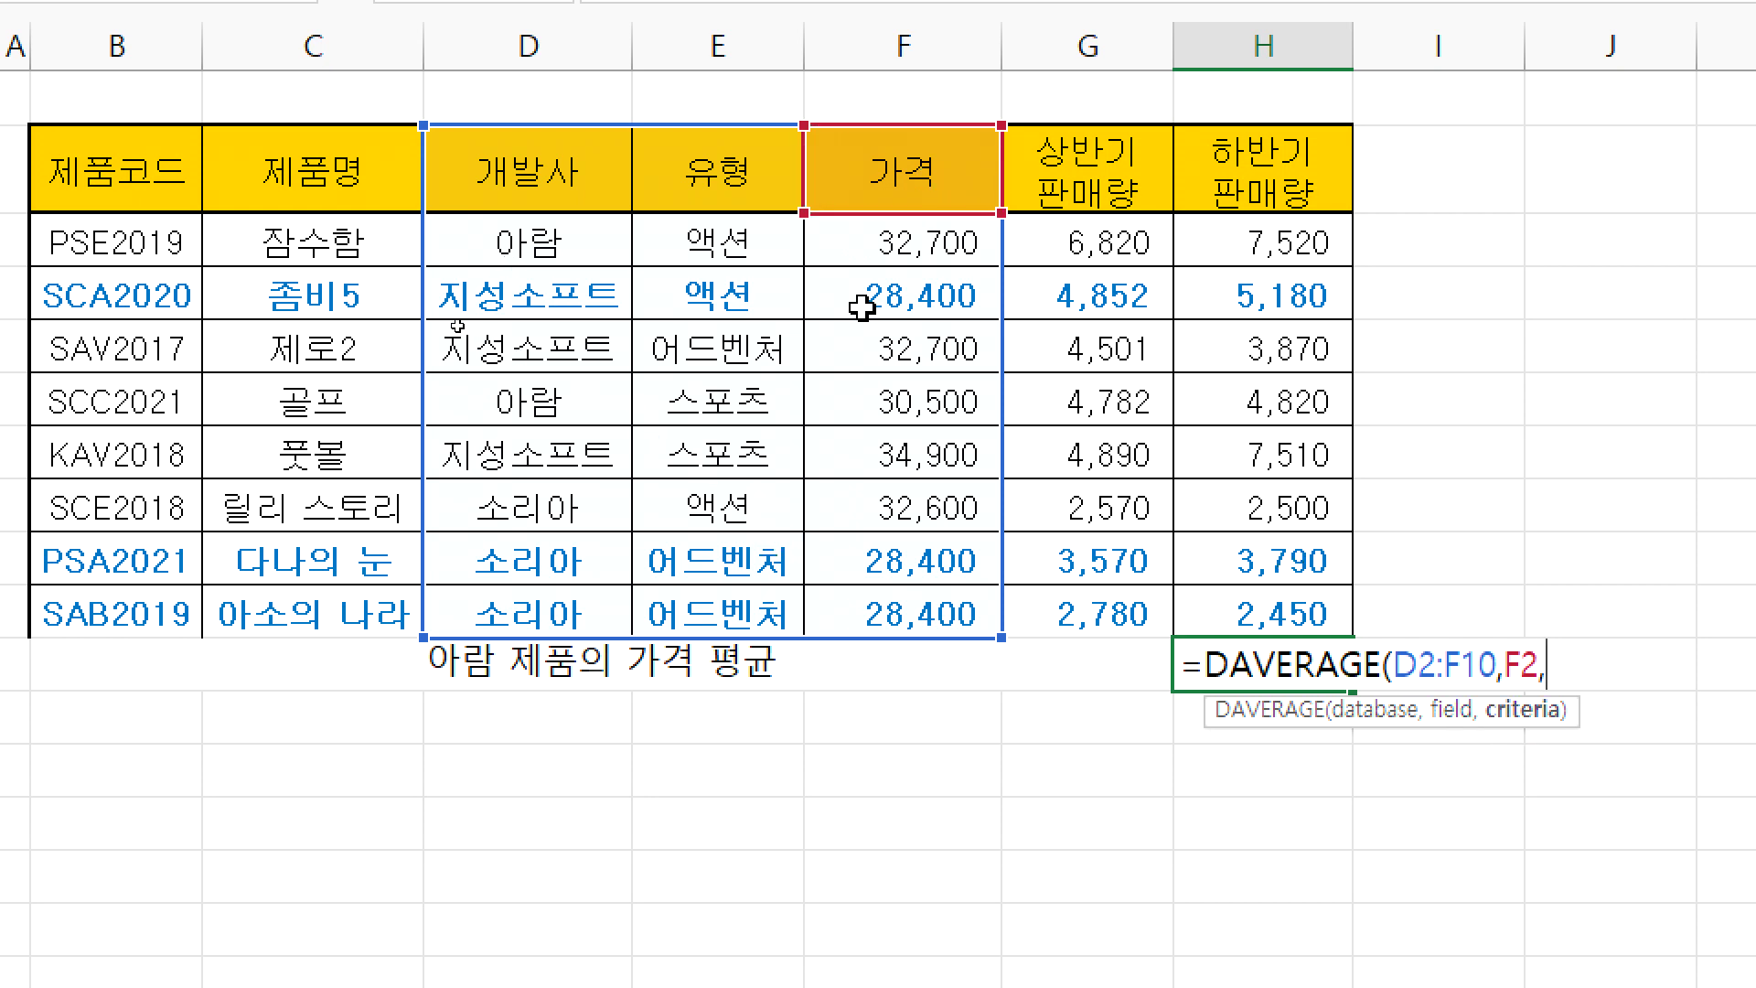
pyautogui.moveTo(549, 164); pyautogui.dragTo(302, 295)
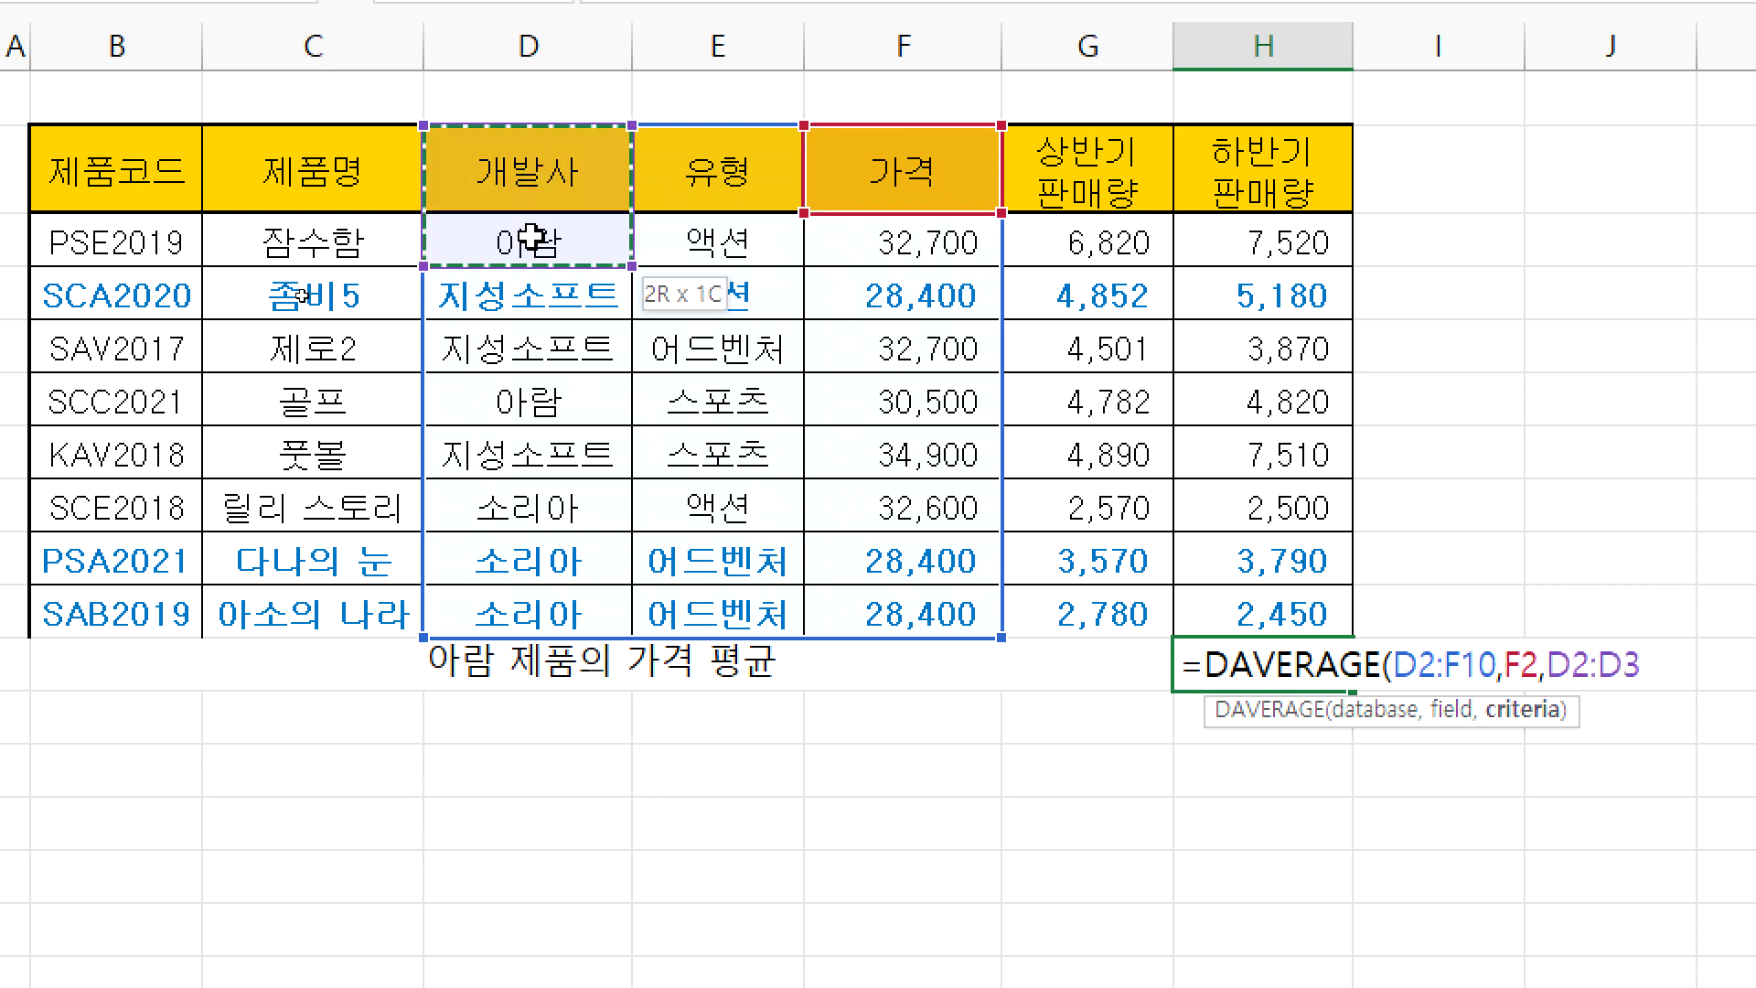
pyautogui.press('Return')
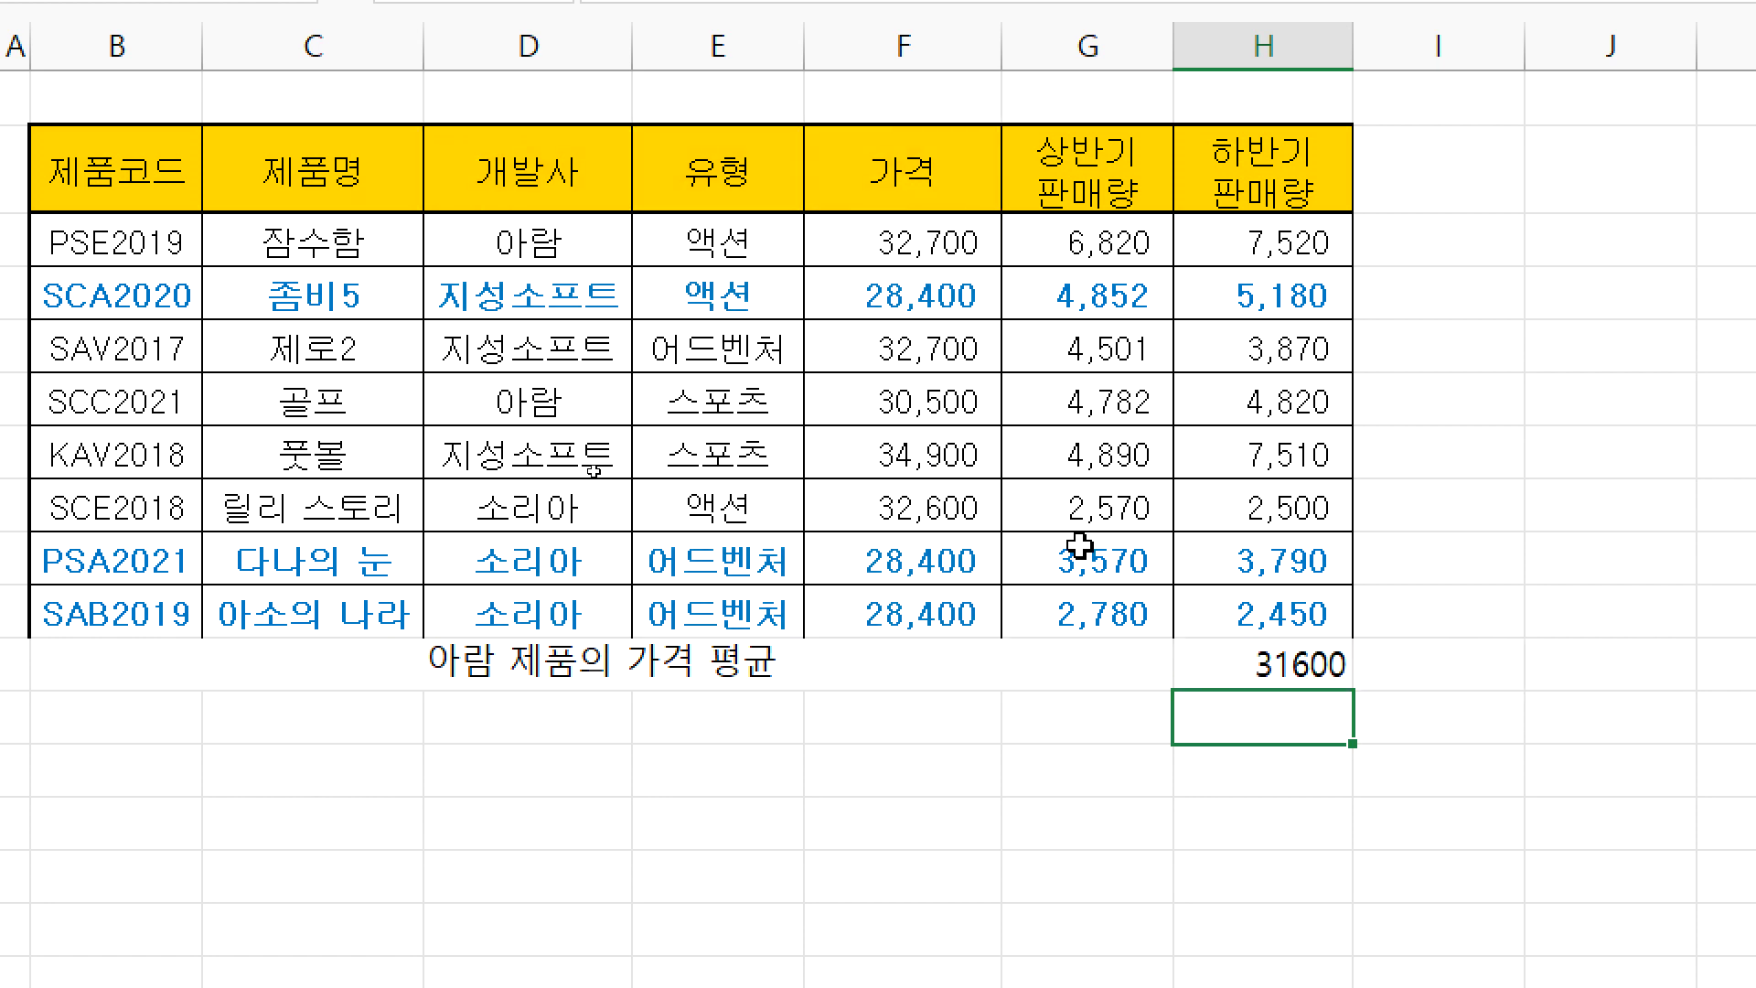
# - Apply the comma number style to H11 and a thick outside border to the average row B11:H11
pyautogui.click(1246, 662)
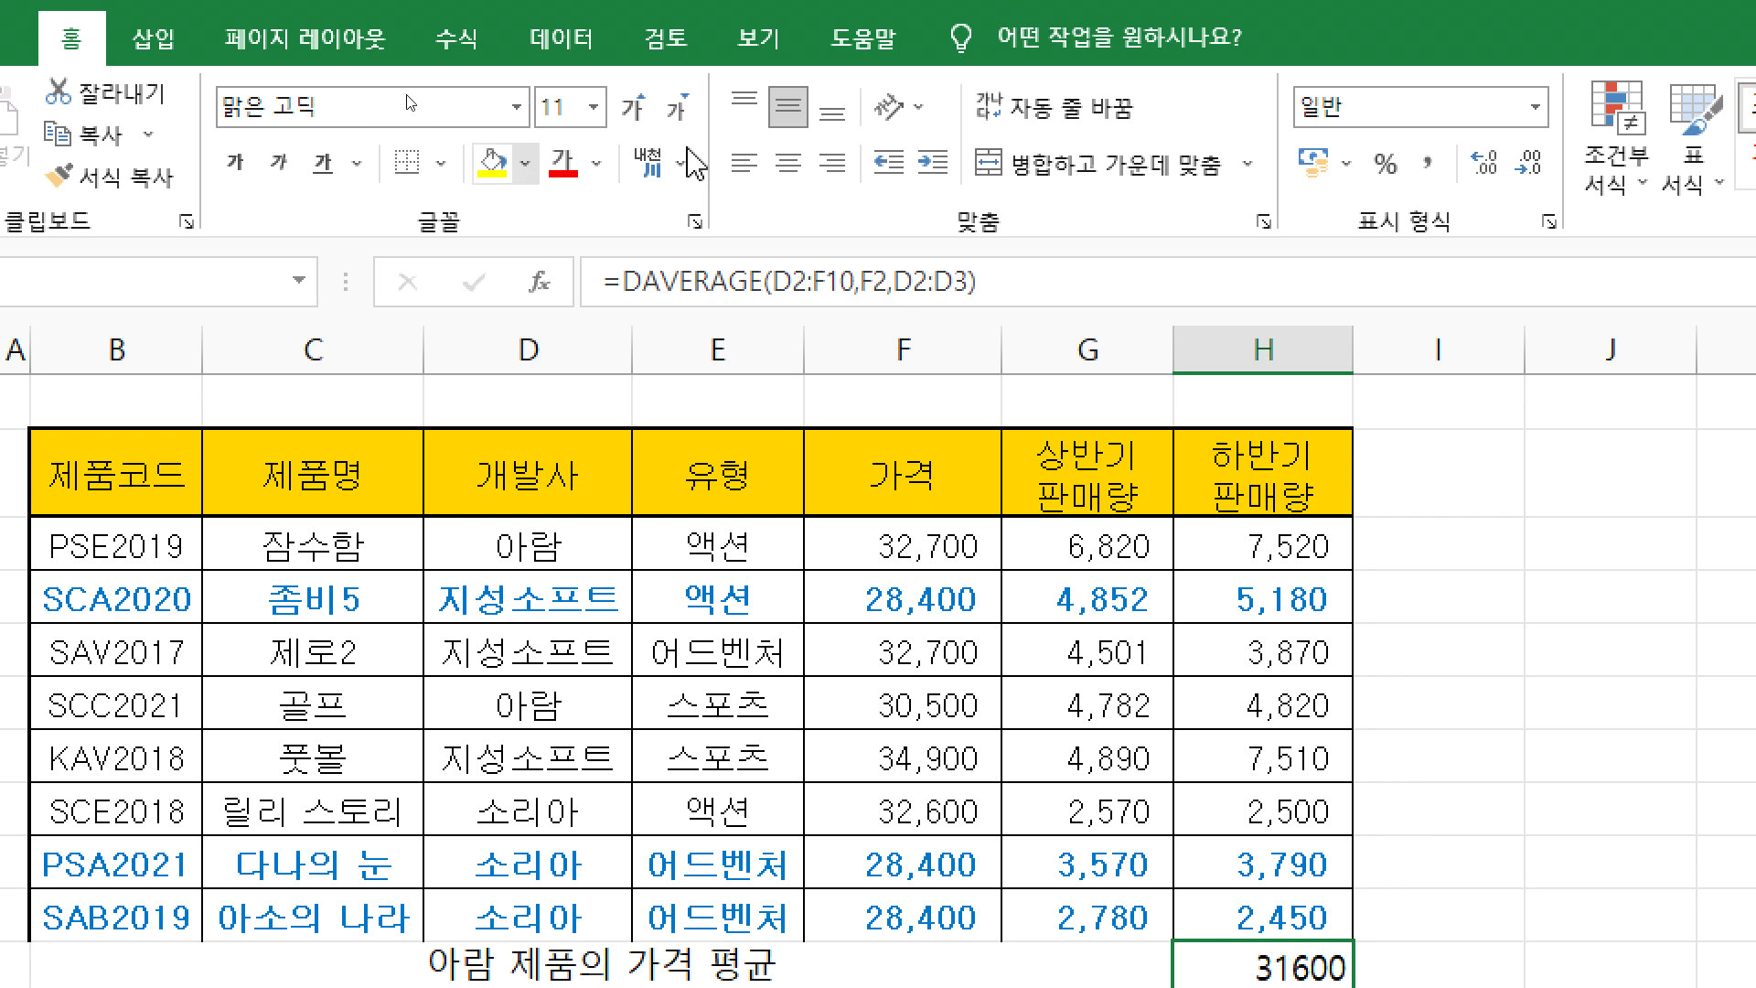
pyautogui.click(1428, 163)
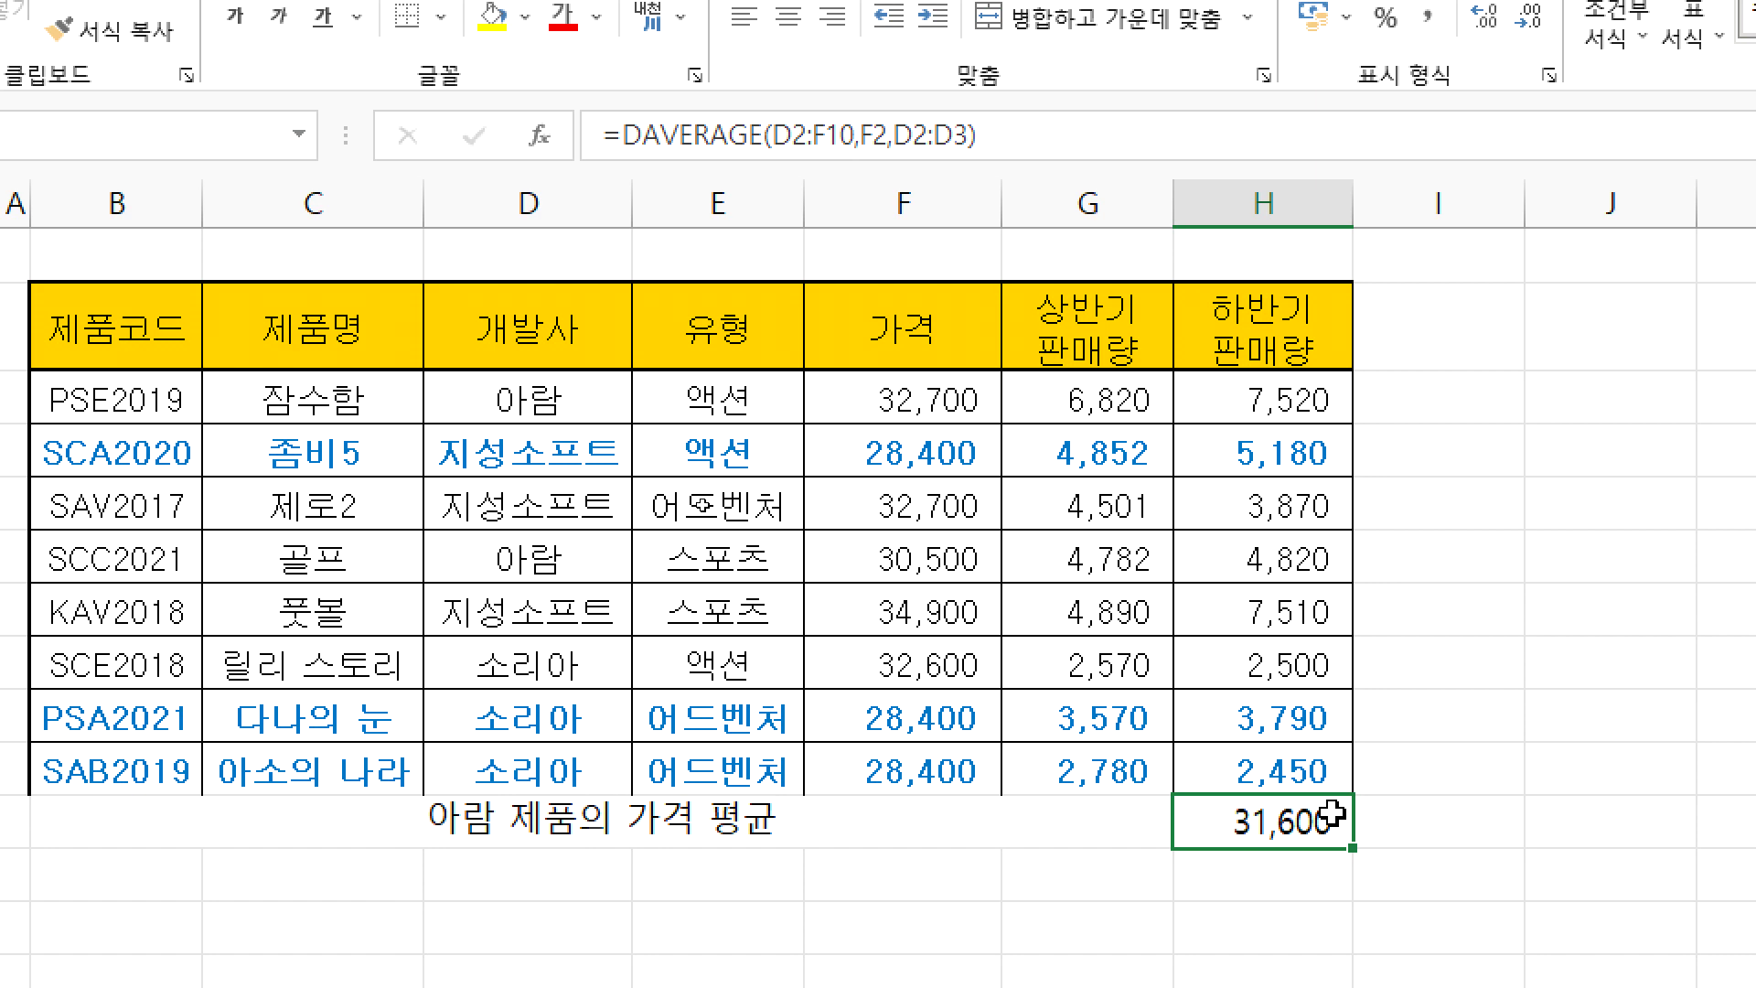
pyautogui.moveTo(1187, 821); pyautogui.dragTo(880, 808)
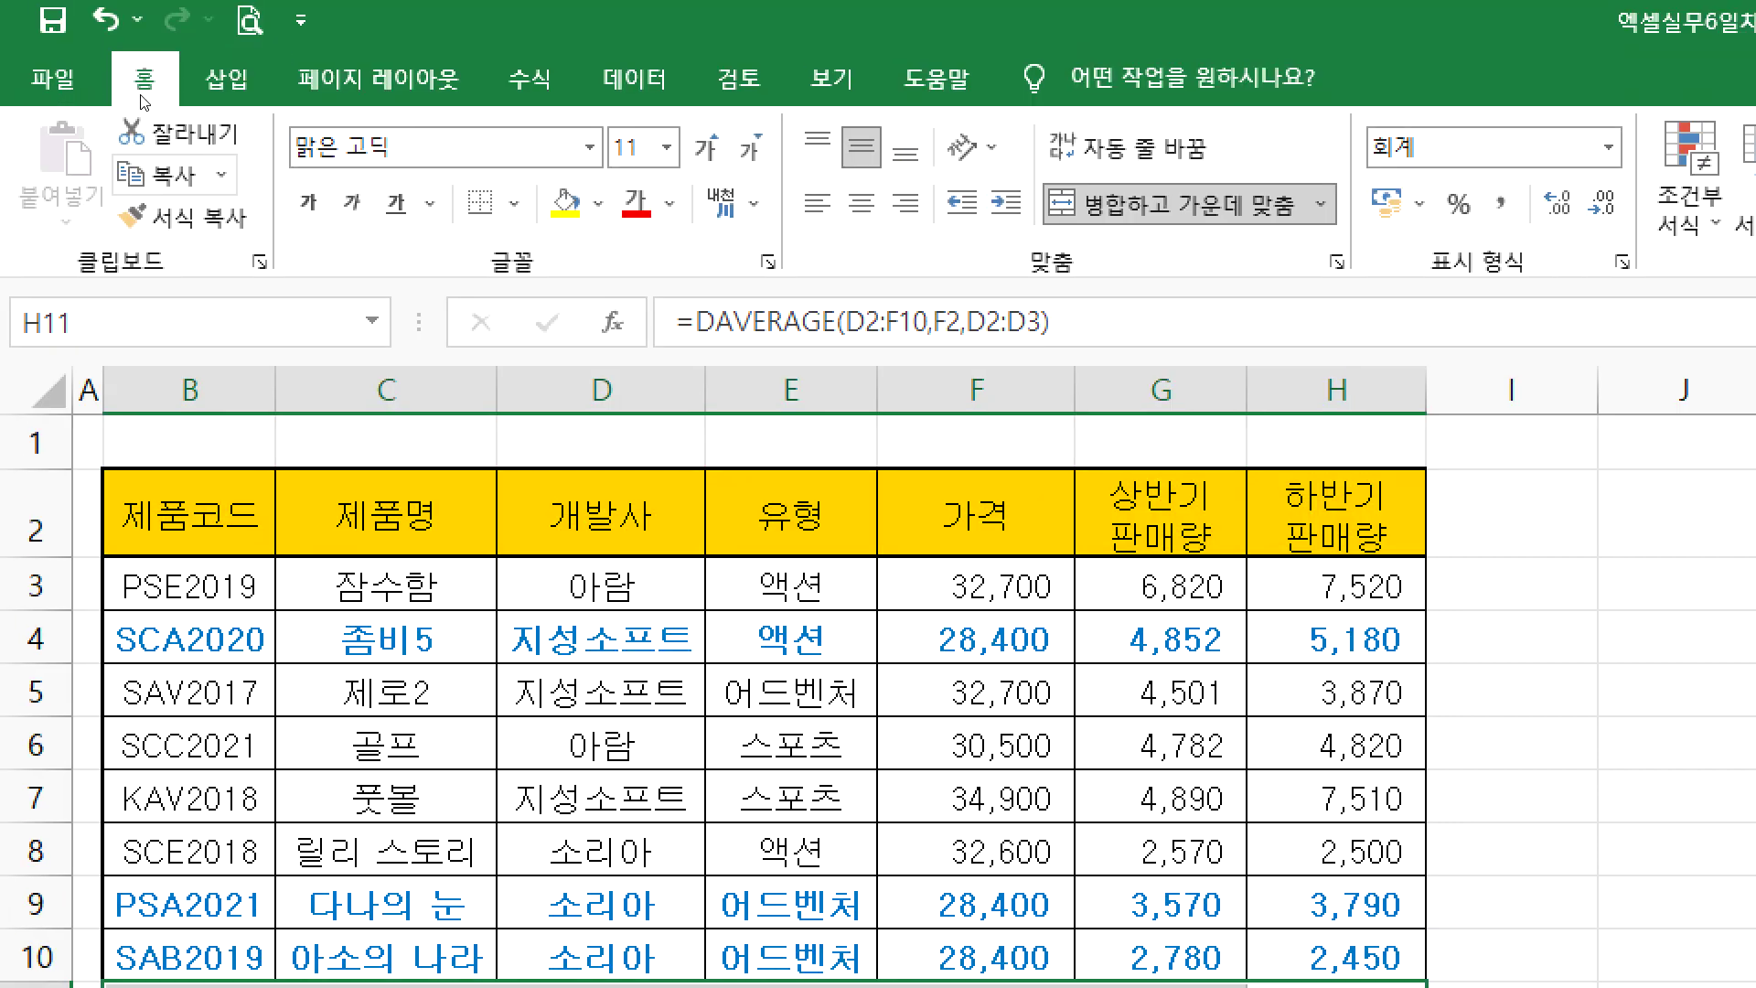
pyautogui.click(513, 203)
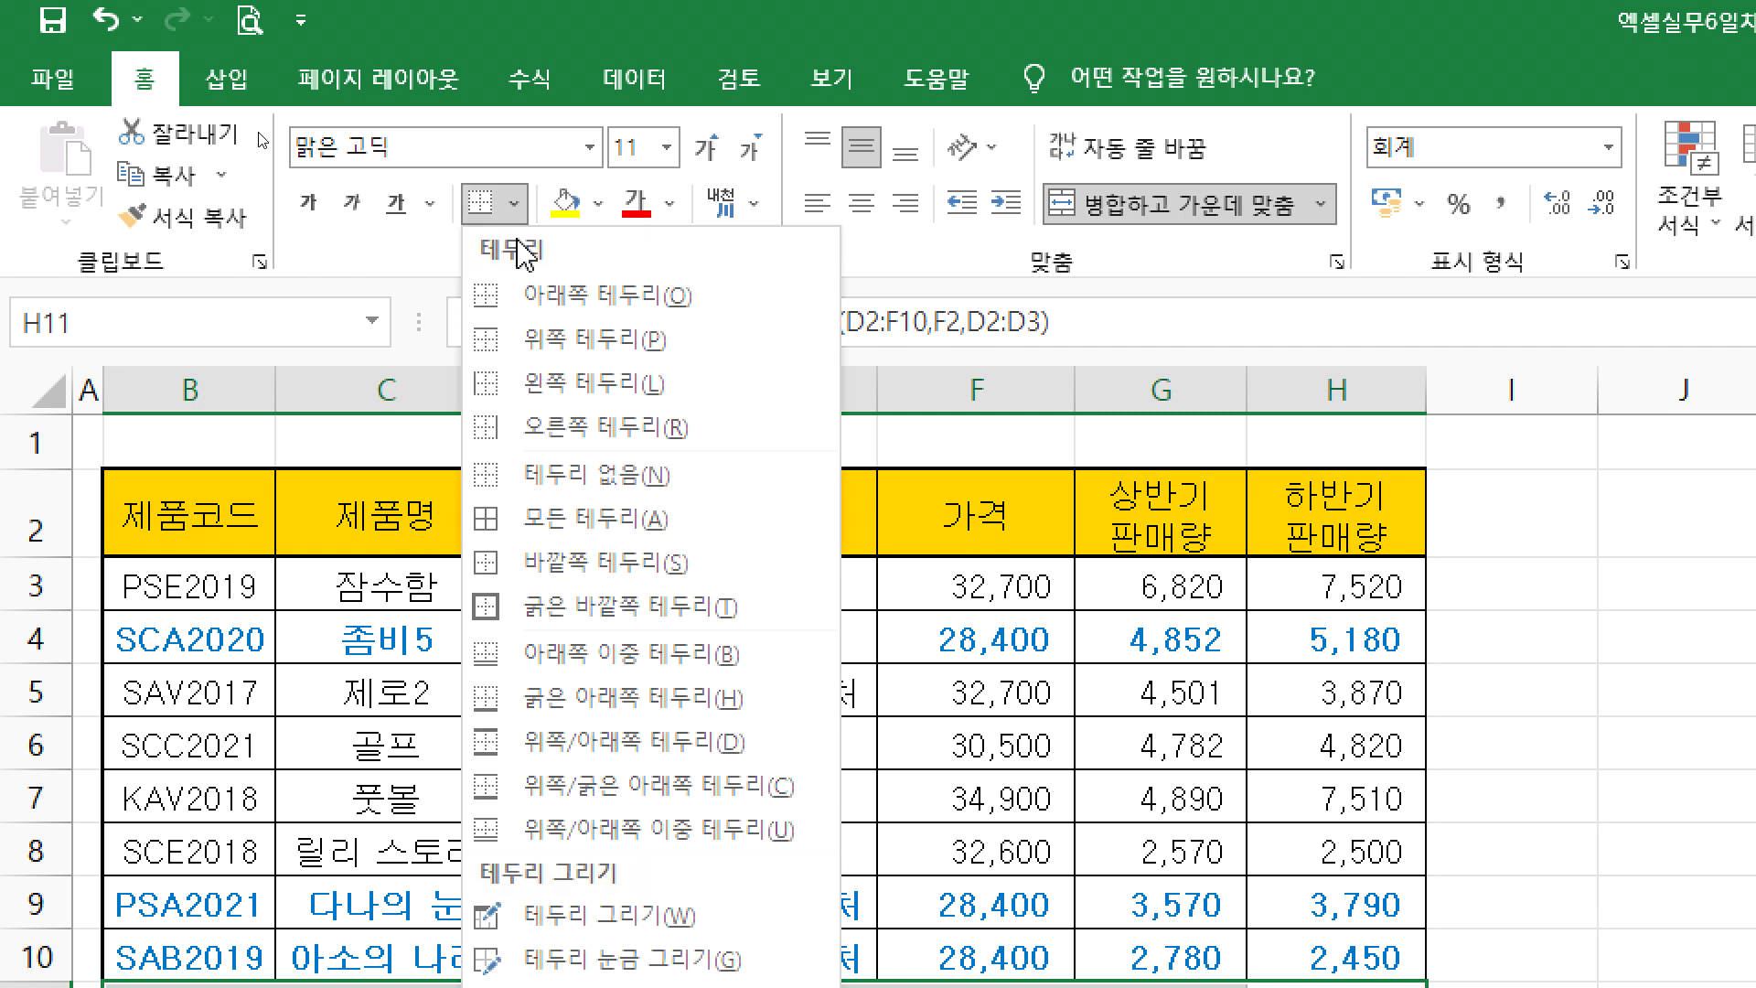
pyautogui.click(549, 608)
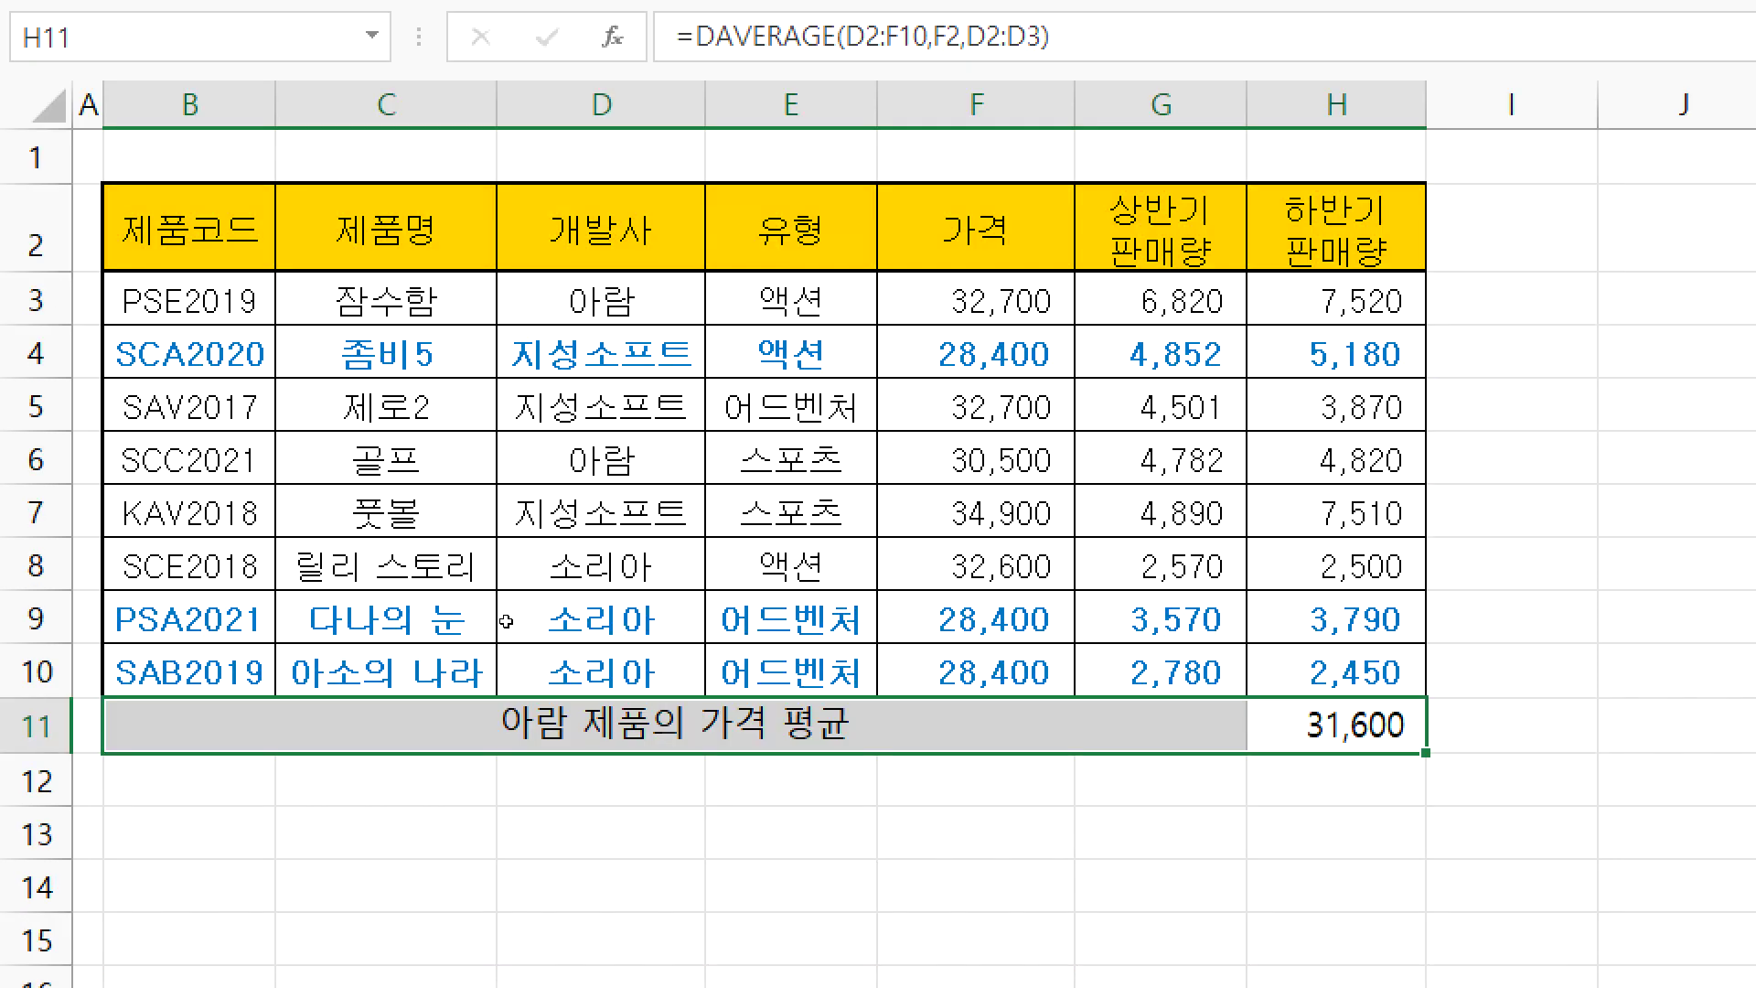
pyautogui.click(1189, 796)
pyautogui.click(1139, 712)
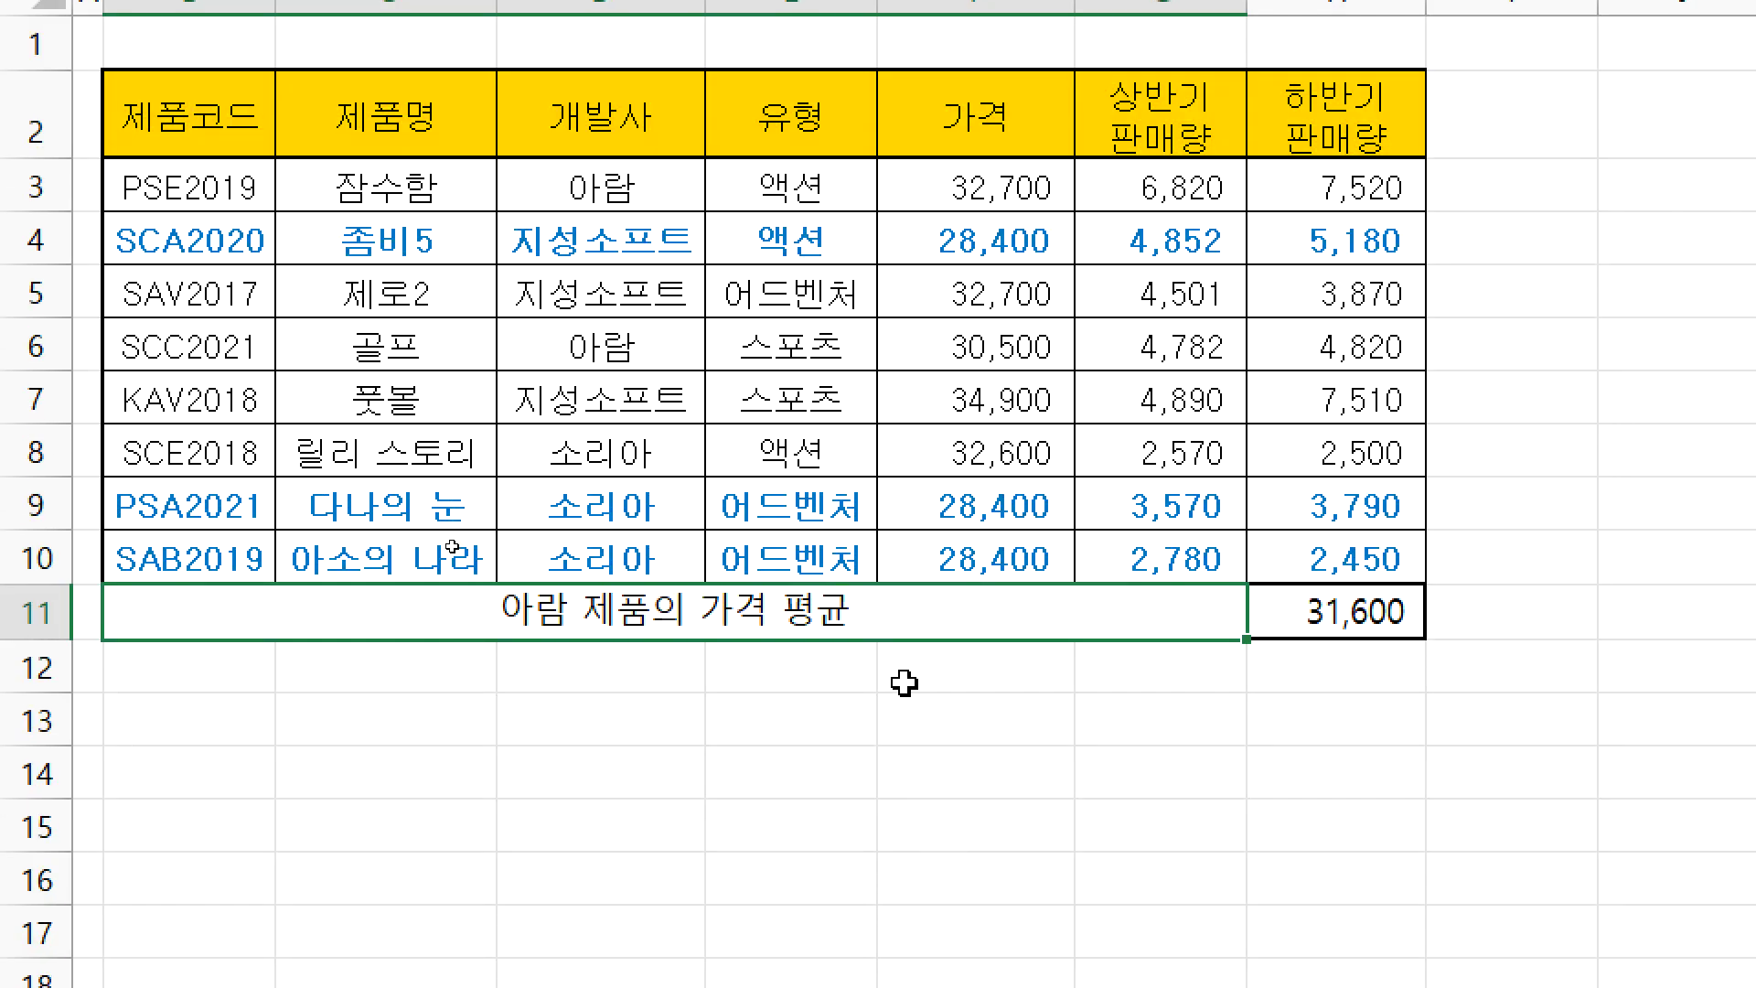
pyautogui.click(900, 681)
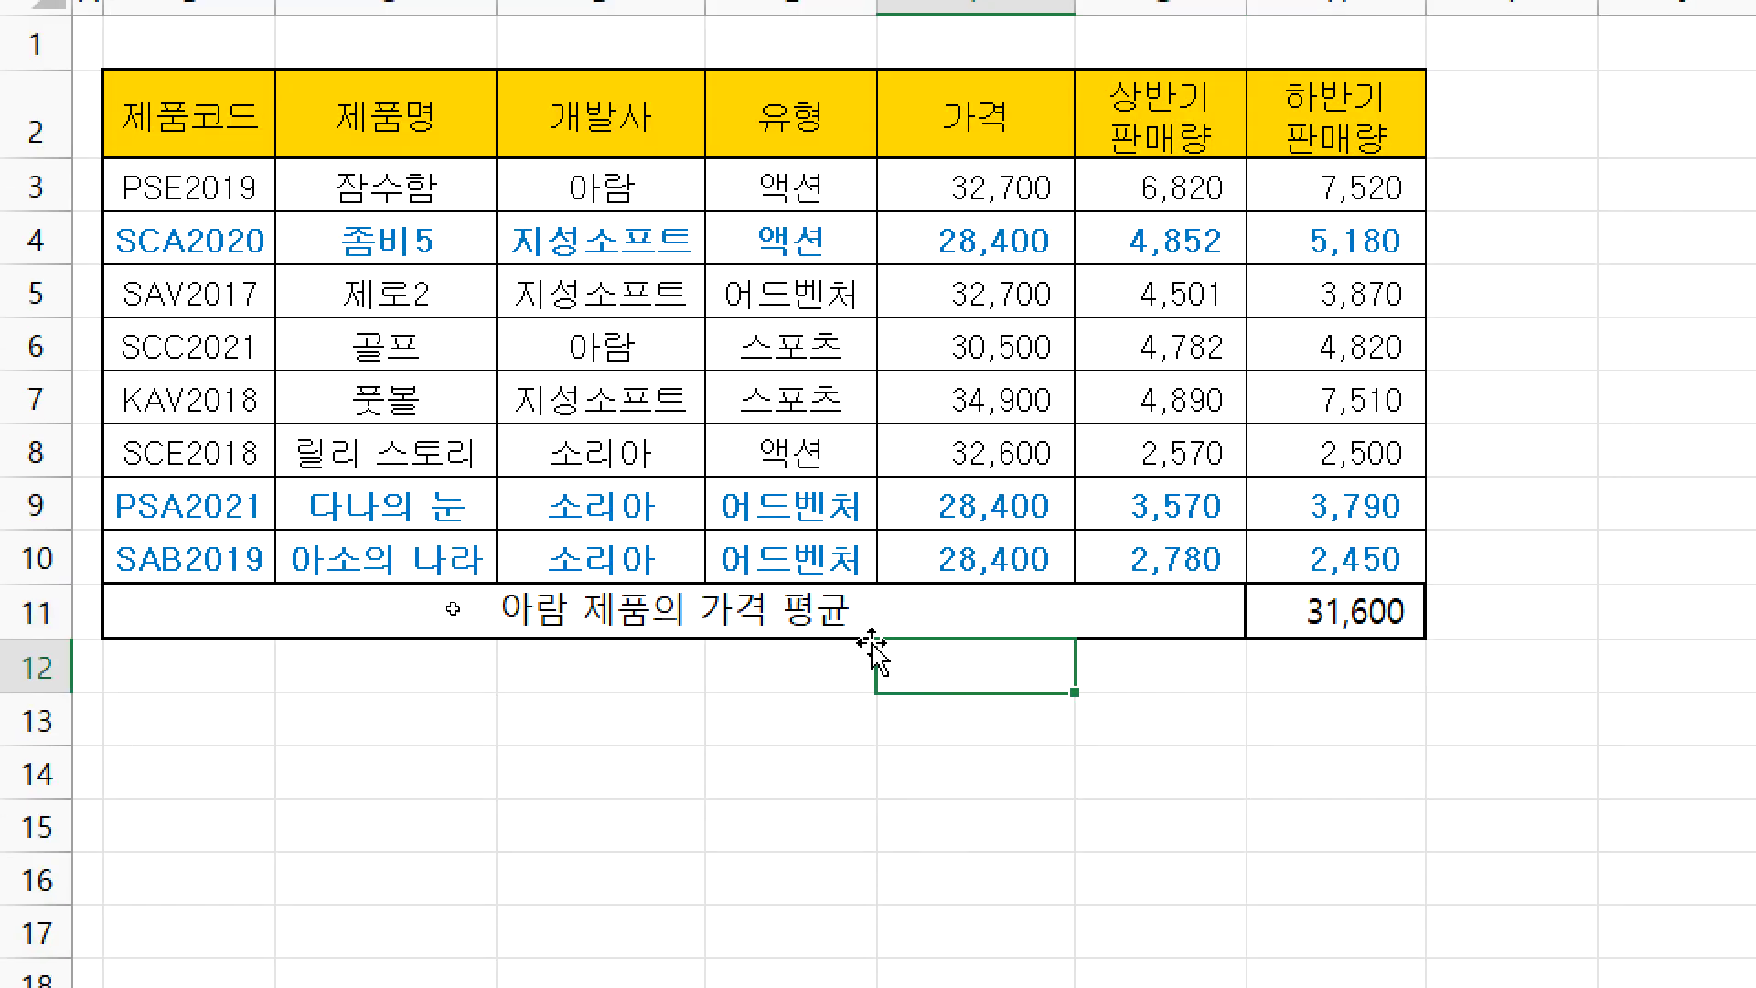
# - Review the goal-seek requirement in the exam PDF and return to the average price cell H11 in Excel
pyautogui.hotkey('alt', 'Tab')
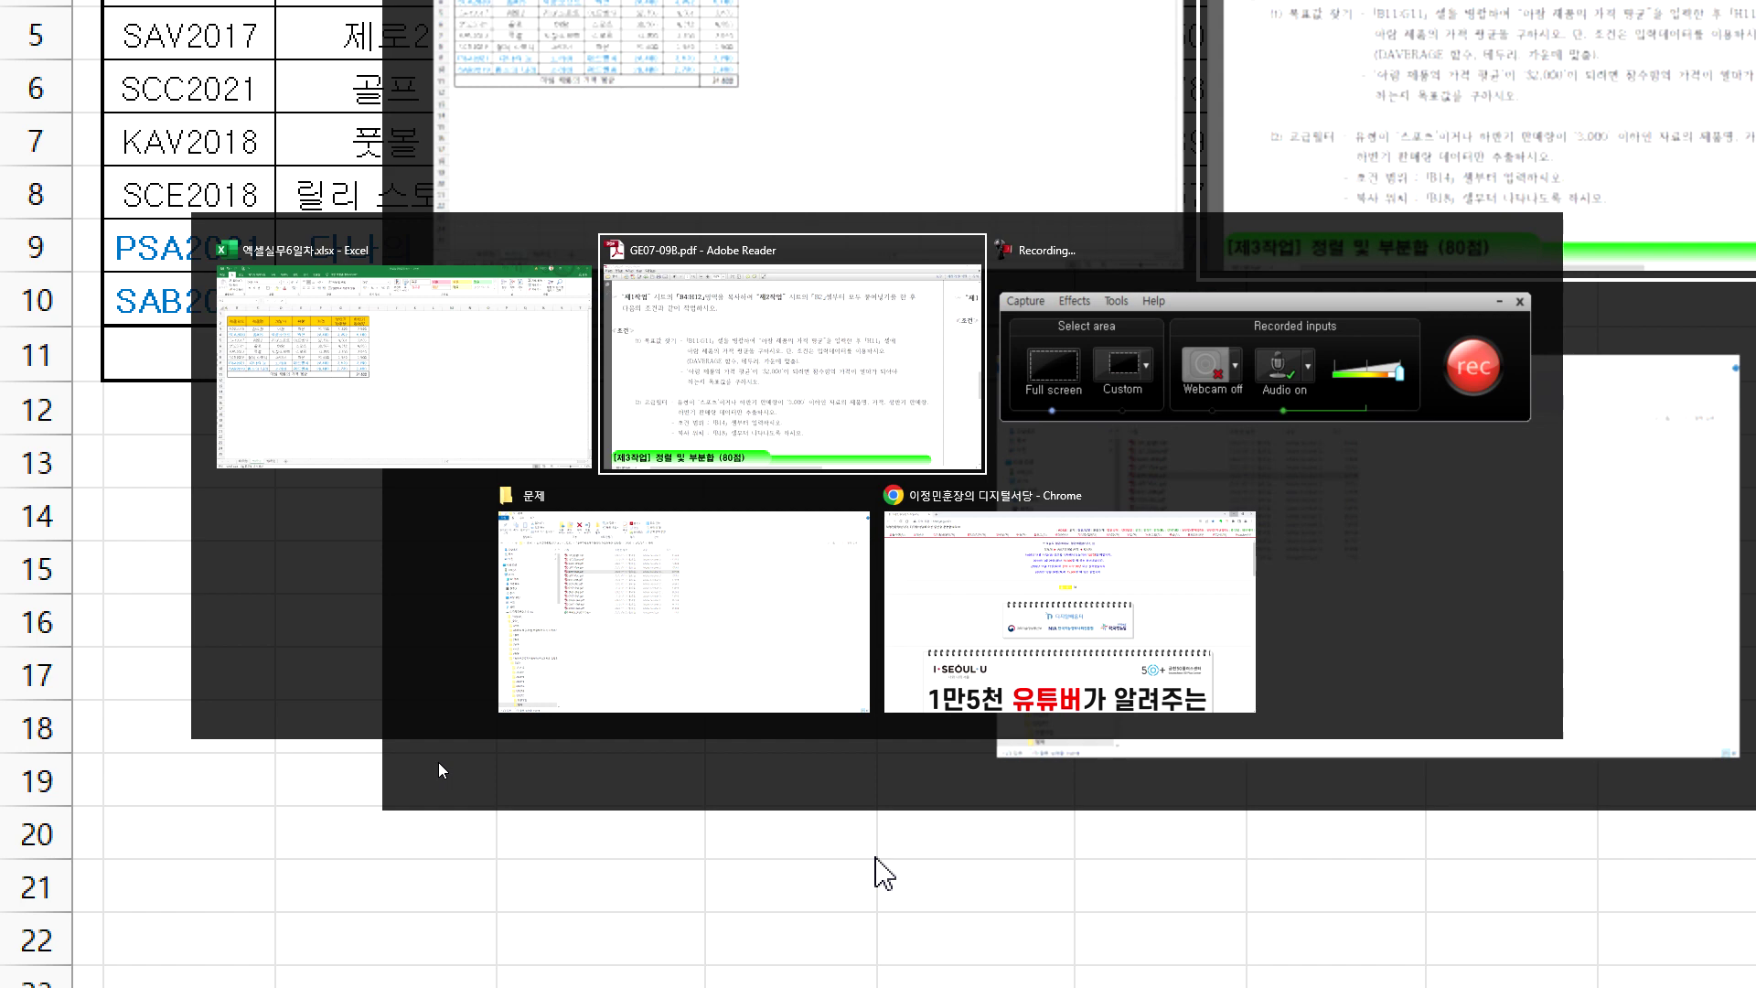
pyautogui.scroll(2, 1251, 236)
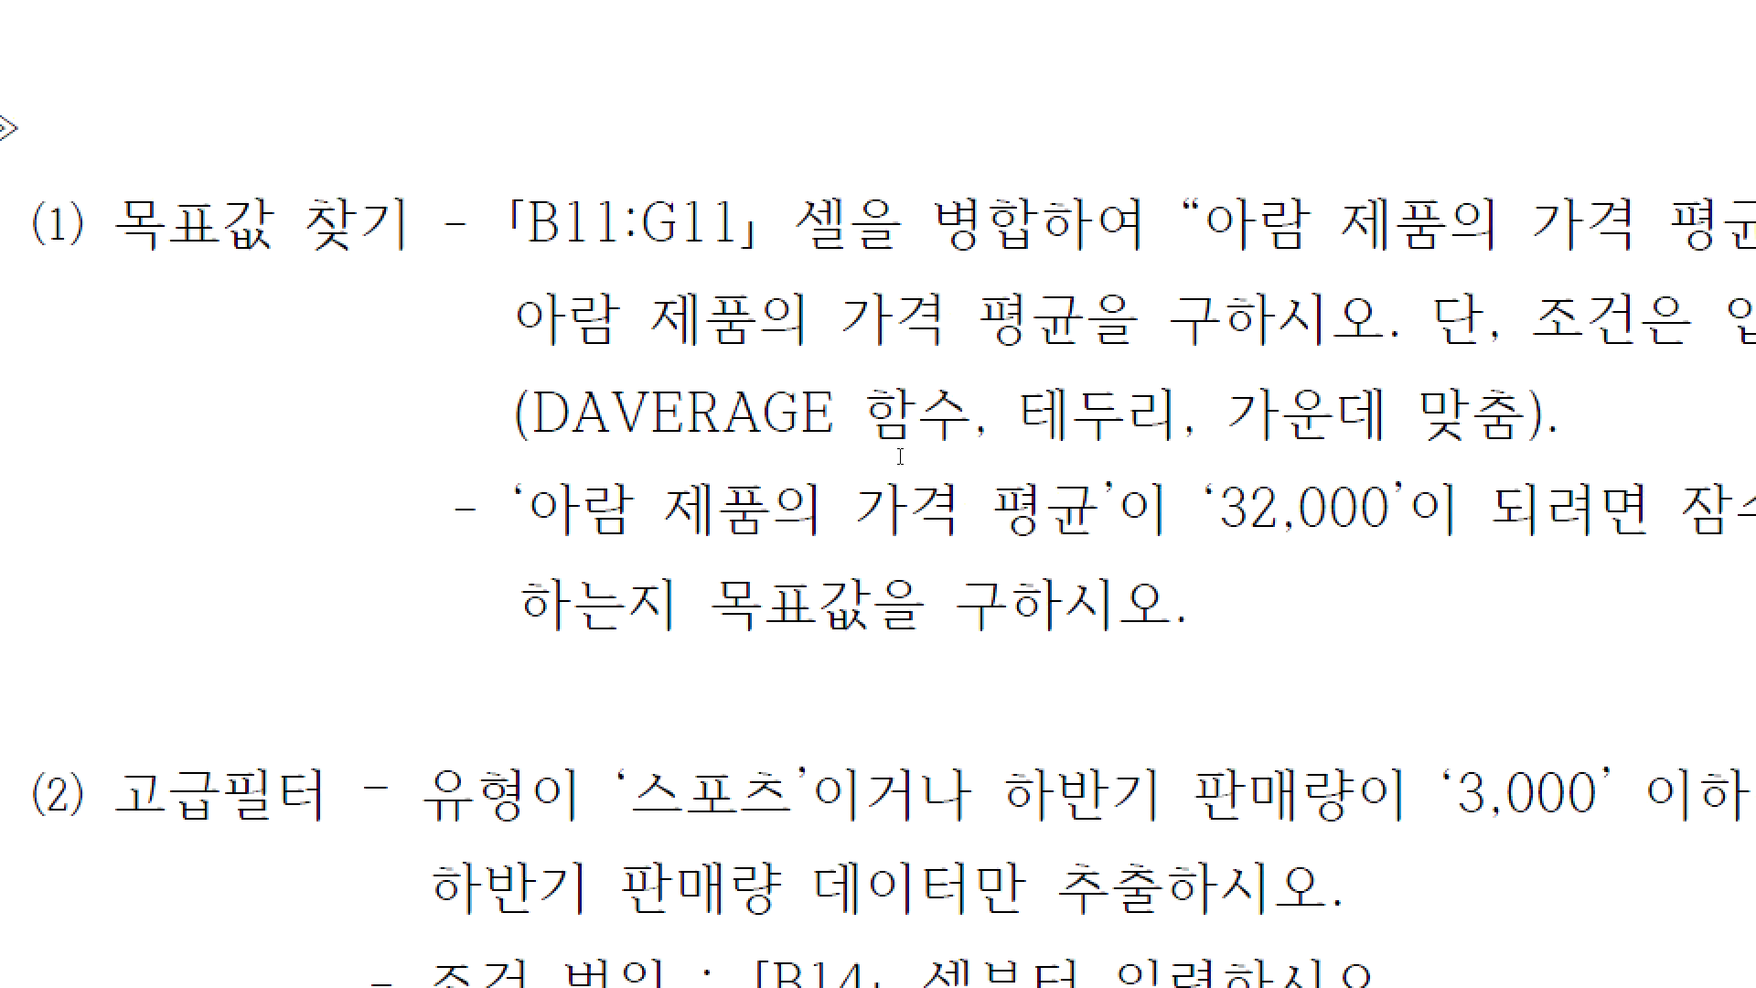
pyautogui.hotkey('alt', 'Tab')
pyautogui.click(797, 608)
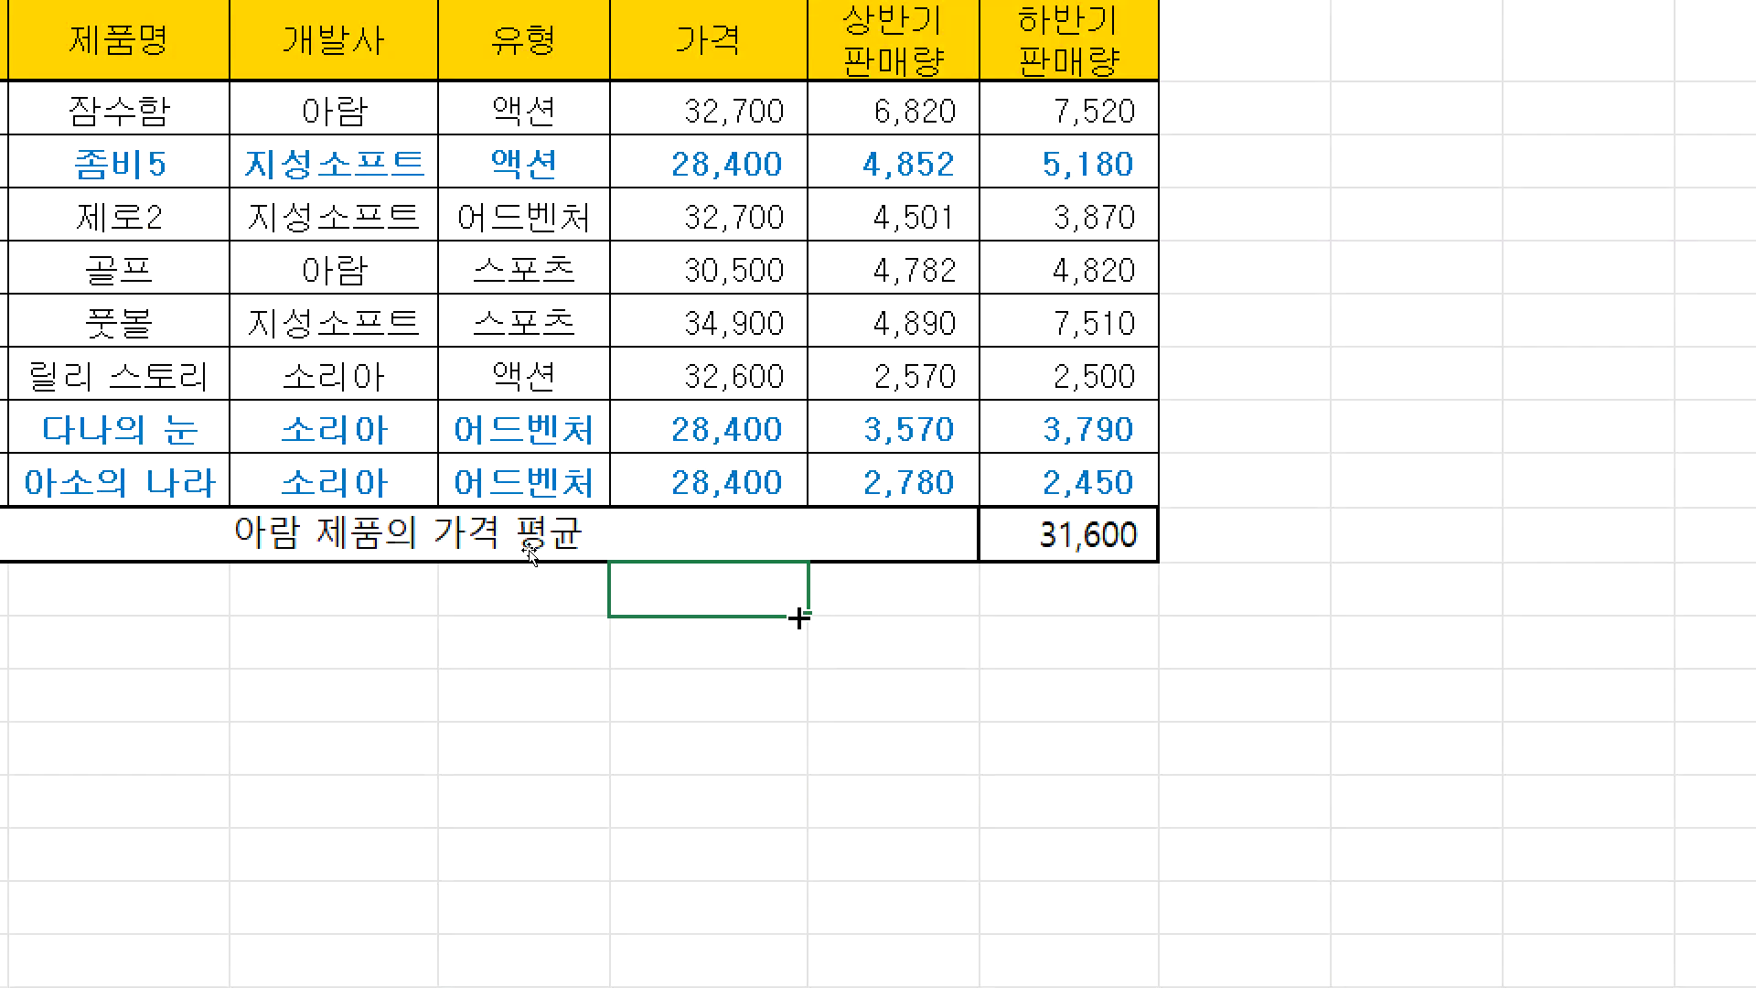
pyautogui.click(882, 313)
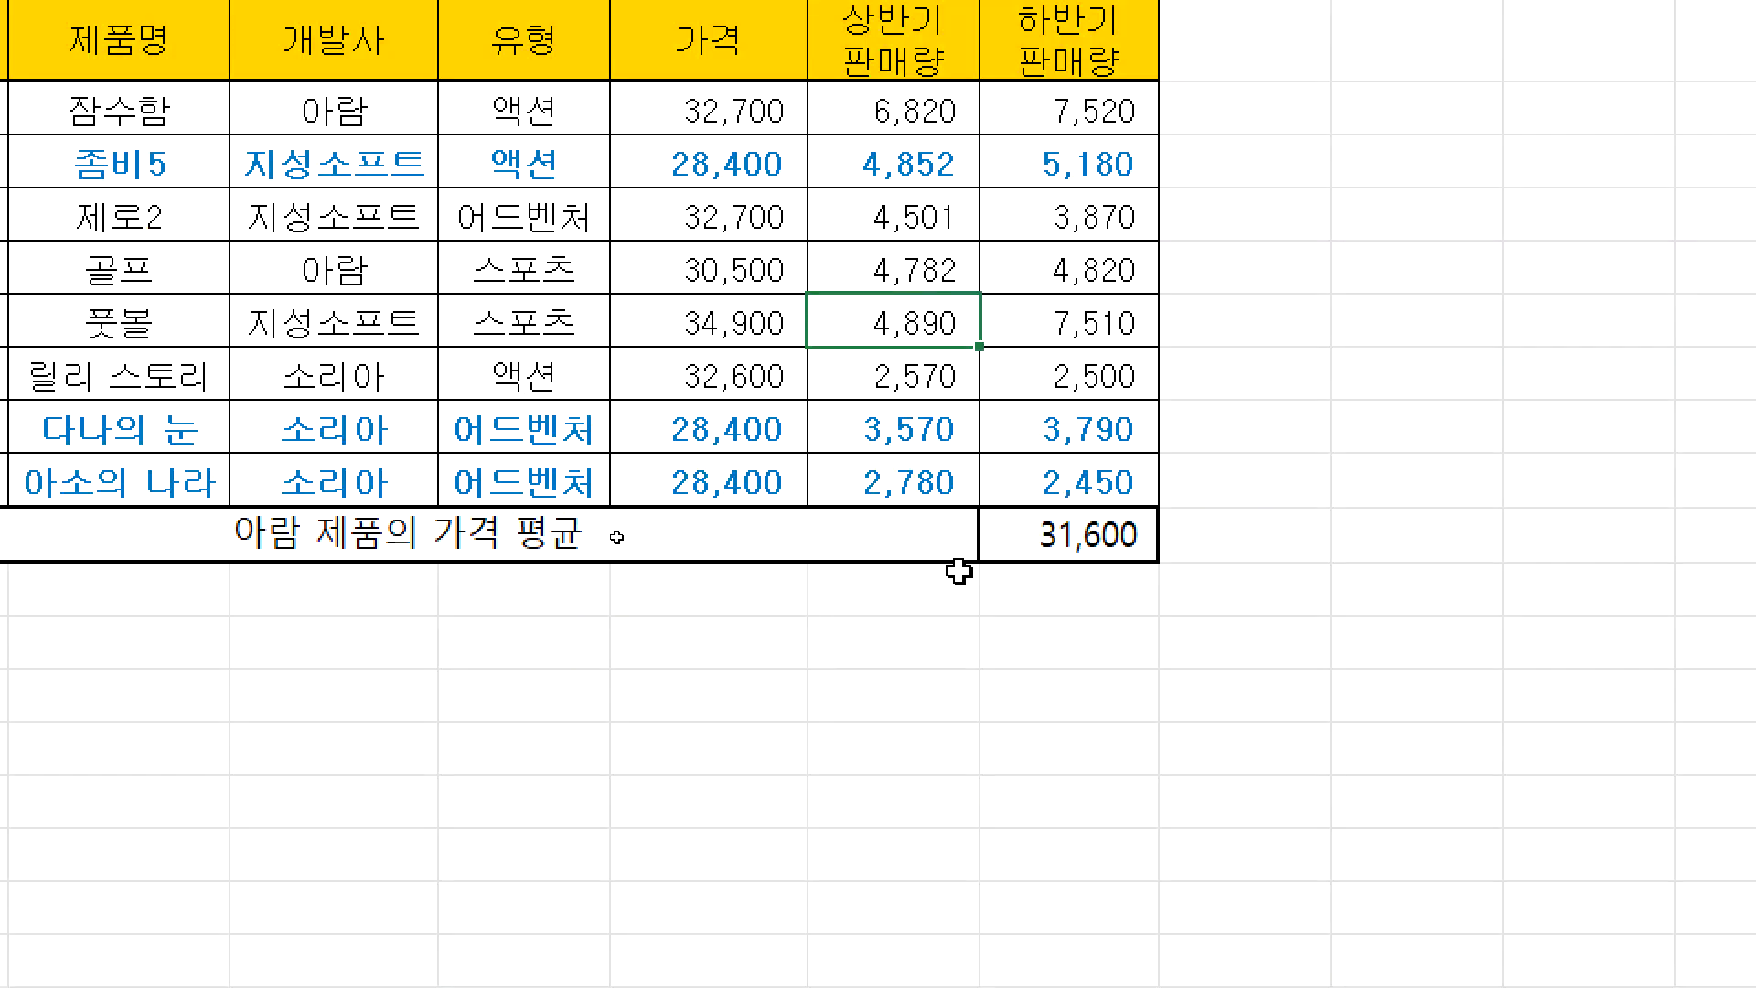
pyautogui.click(910, 663)
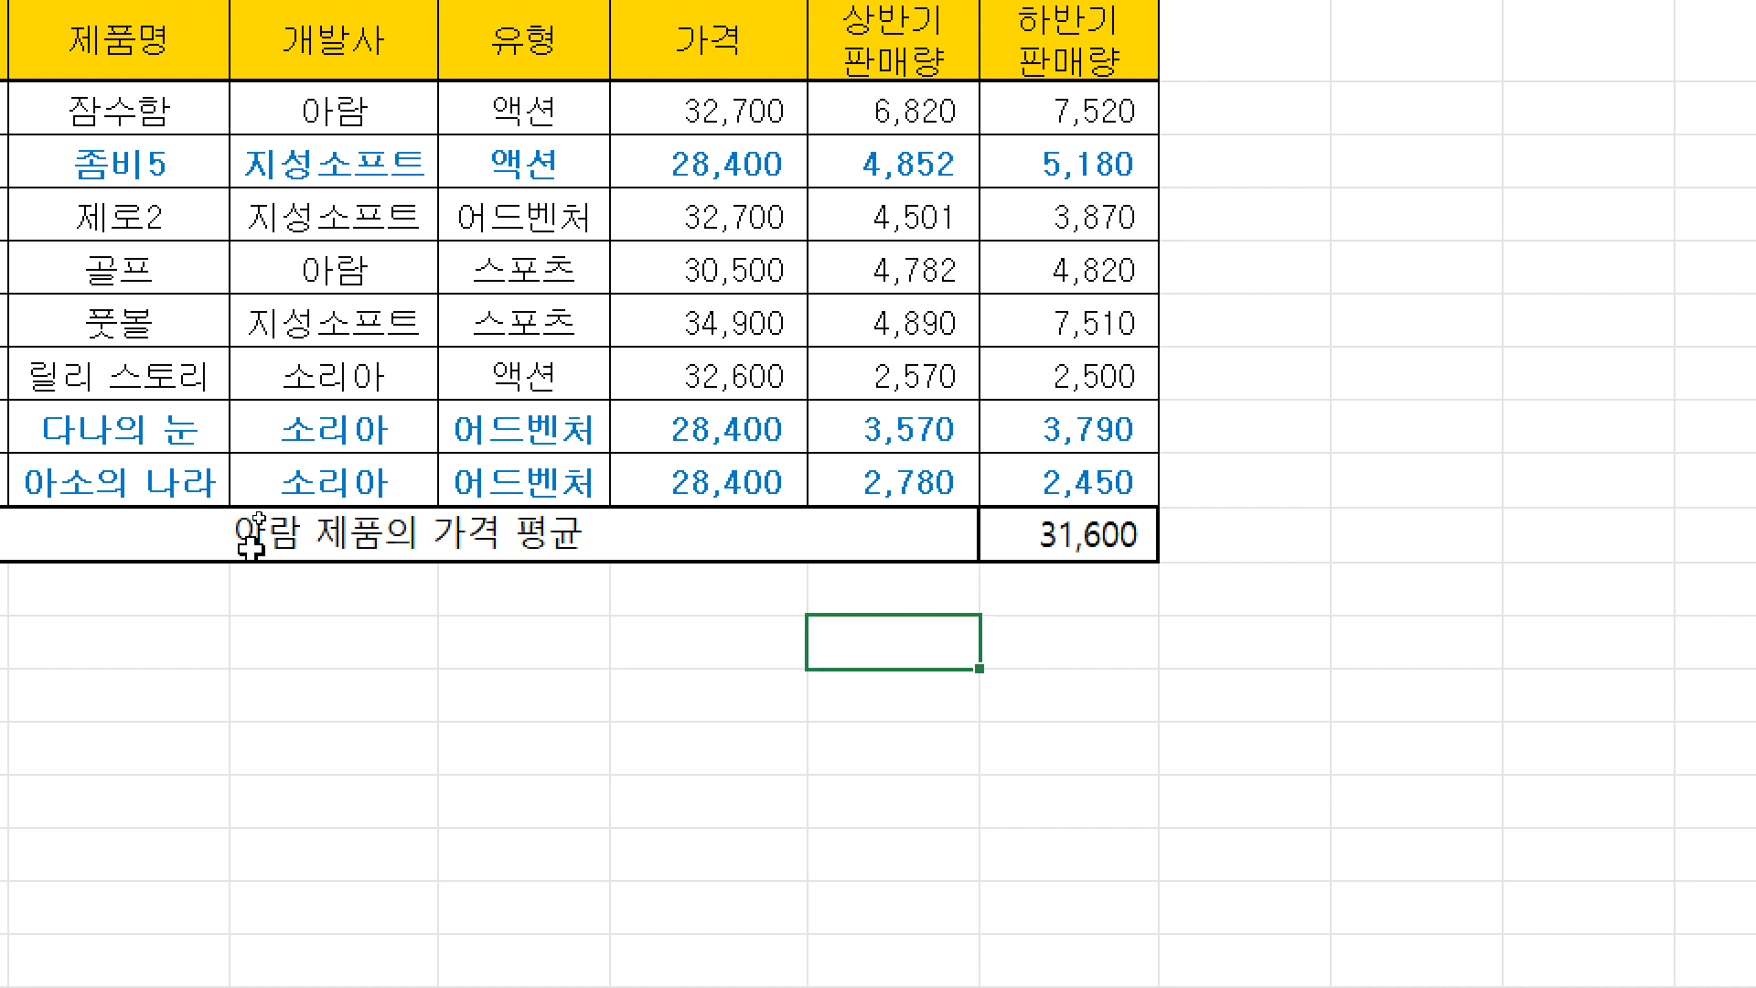
pyautogui.click(1030, 539)
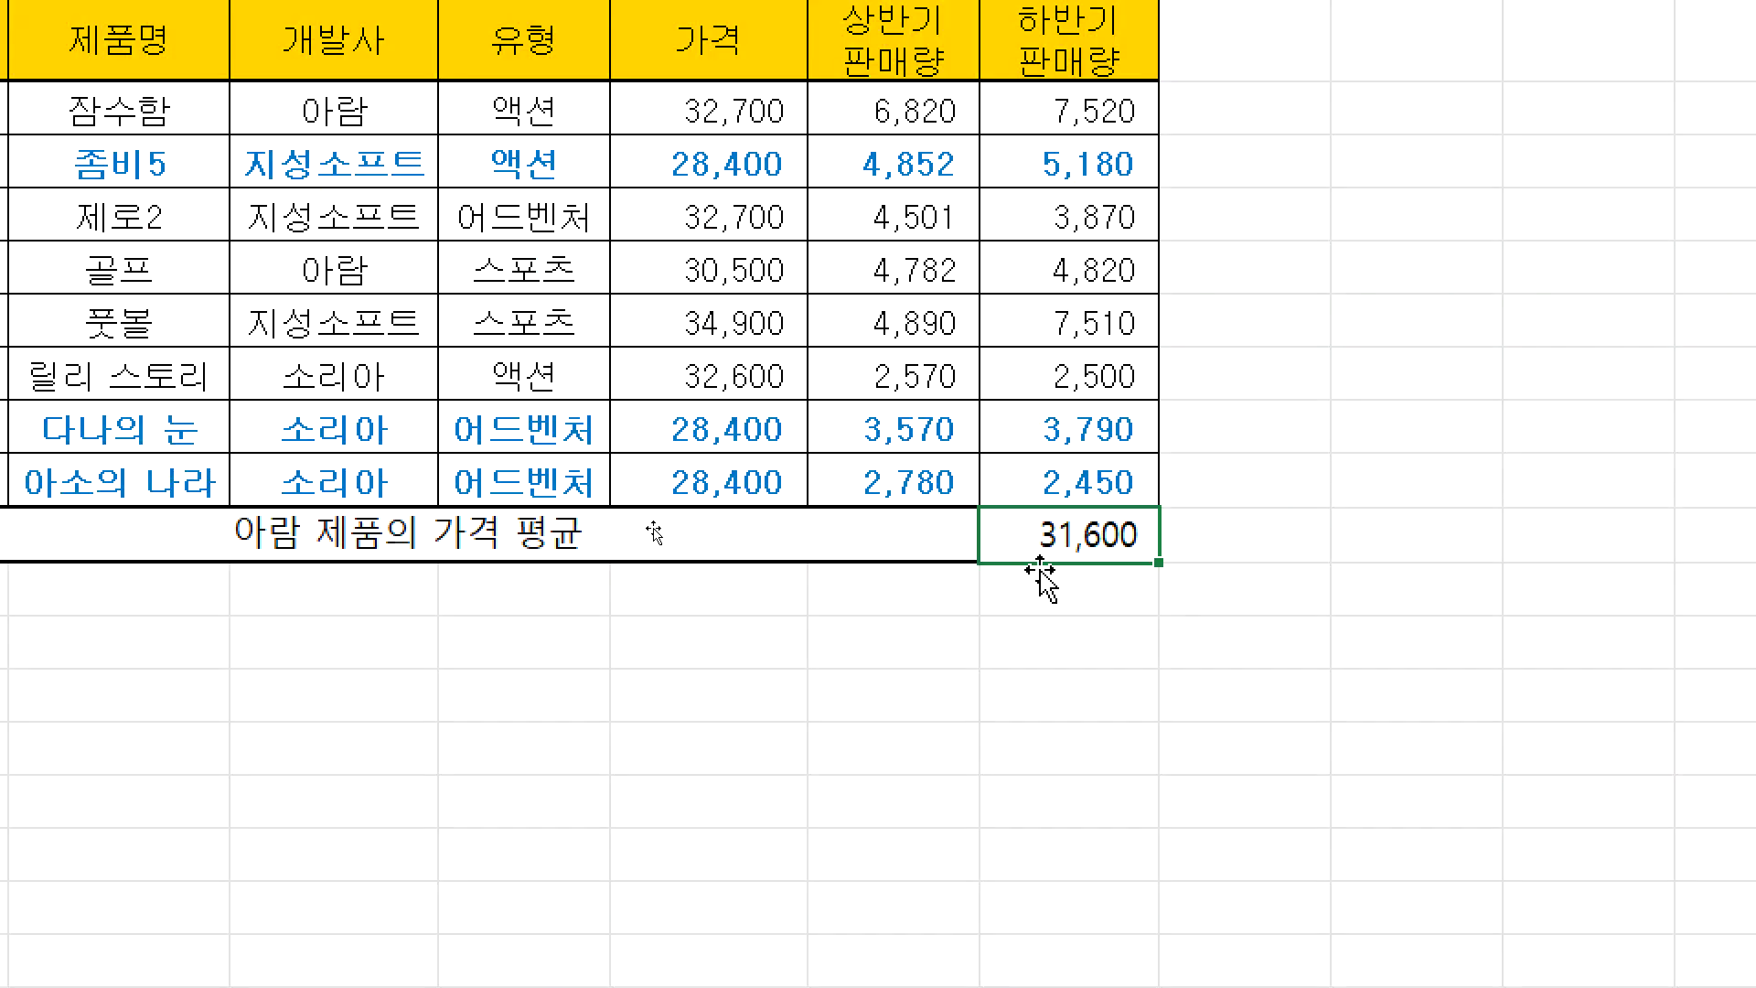
# - Enter 32000 in H12, below the average price, as a target value for comparison
pyautogui.click(1056, 593)
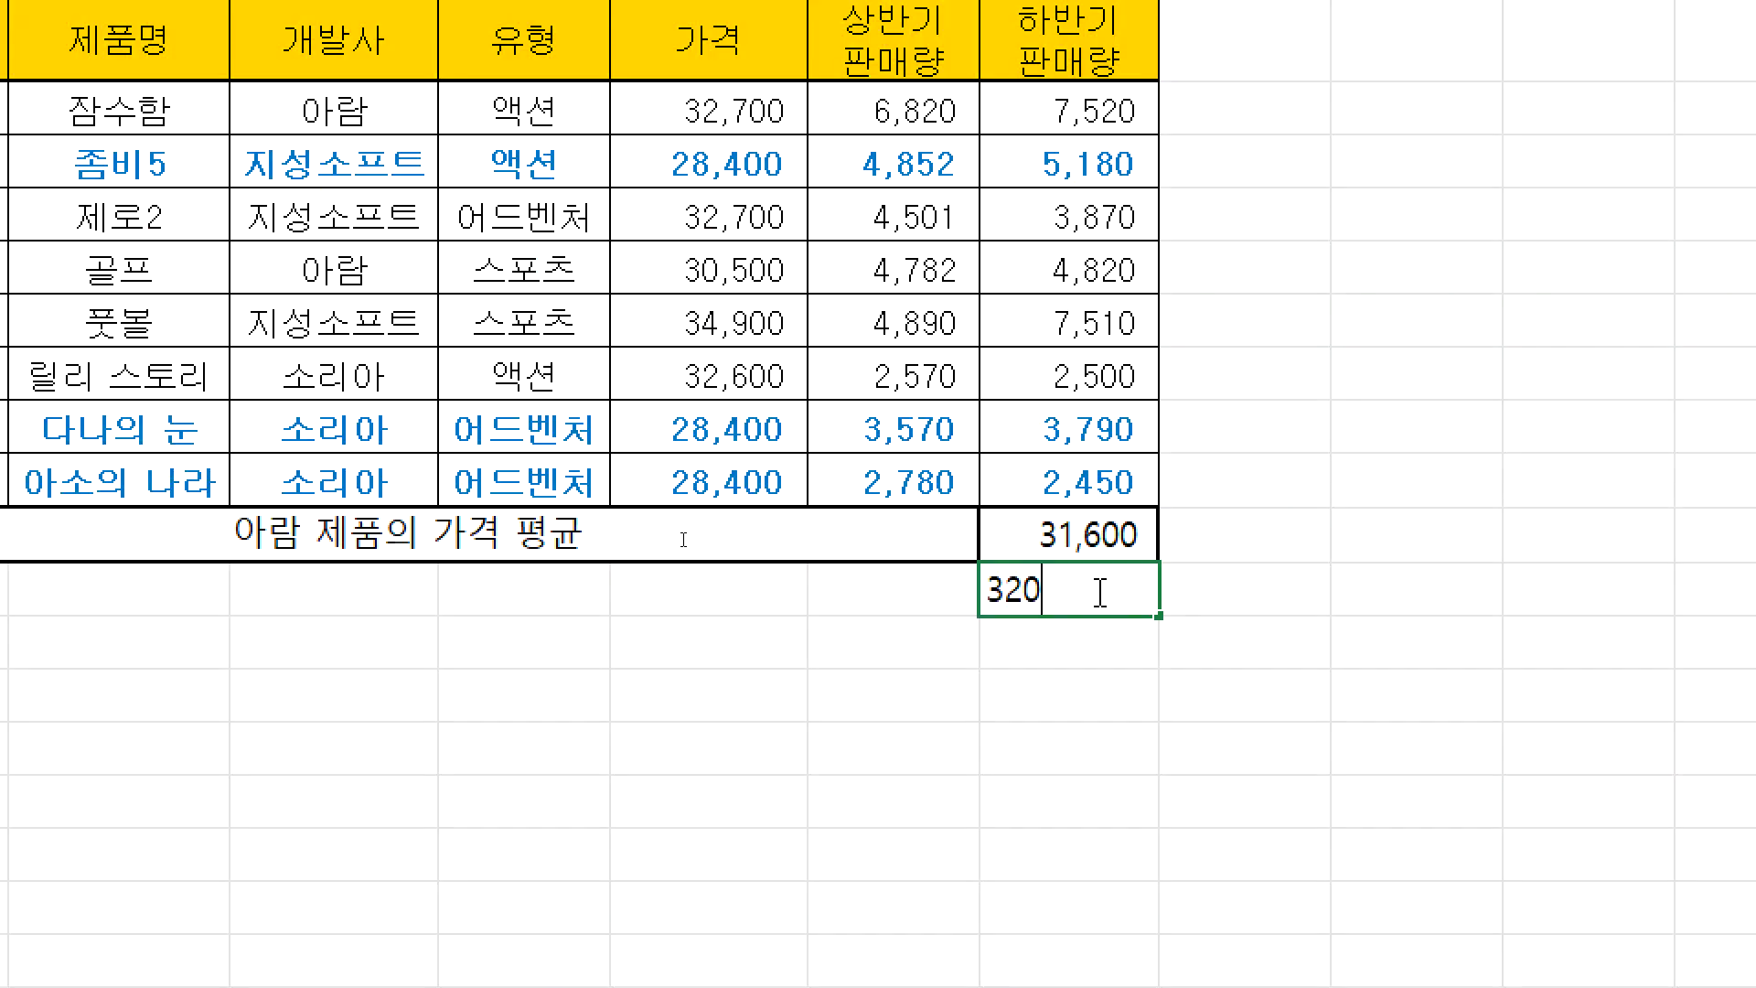
pyautogui.write('32000')
pyautogui.hotkey('ctrl', 'Return')
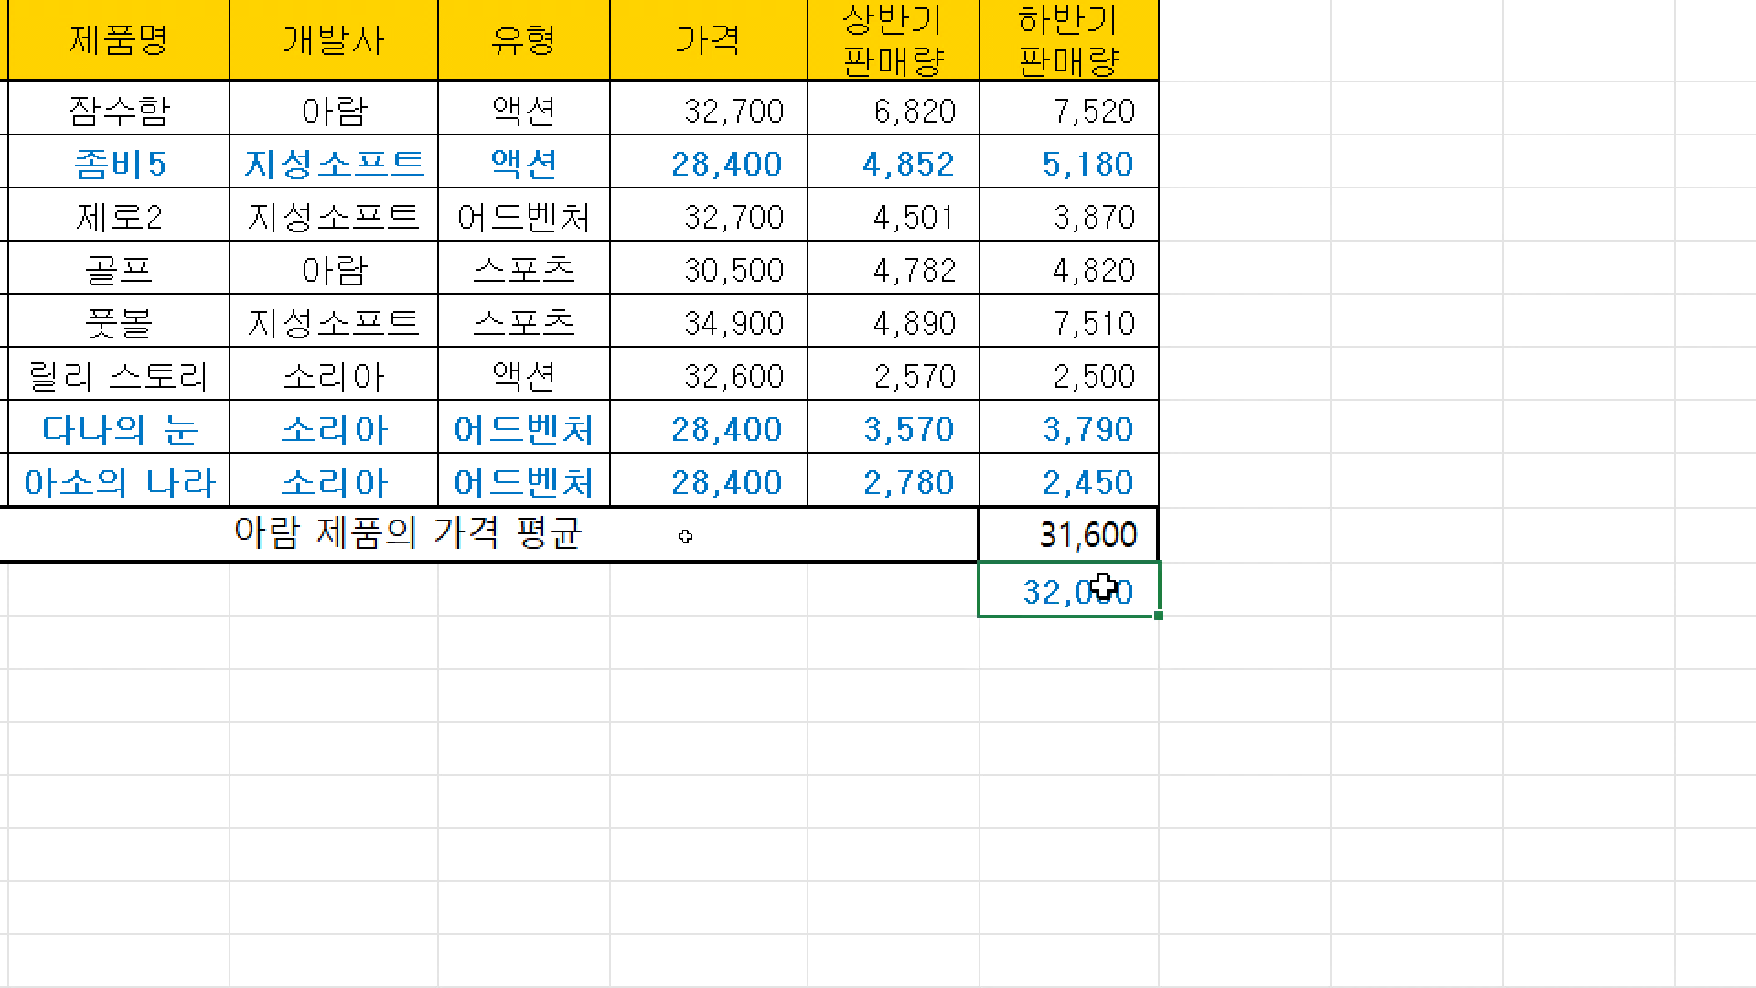
# - Examine the average in H11 and the price cells of the two 아람 products that feed it
pyautogui.click(1079, 540)
pyautogui.moveTo(395, 128); pyautogui.dragTo(709, 114)
pyautogui.moveTo(348, 279); pyautogui.dragTo(707, 286)
pyautogui.click(707, 286)
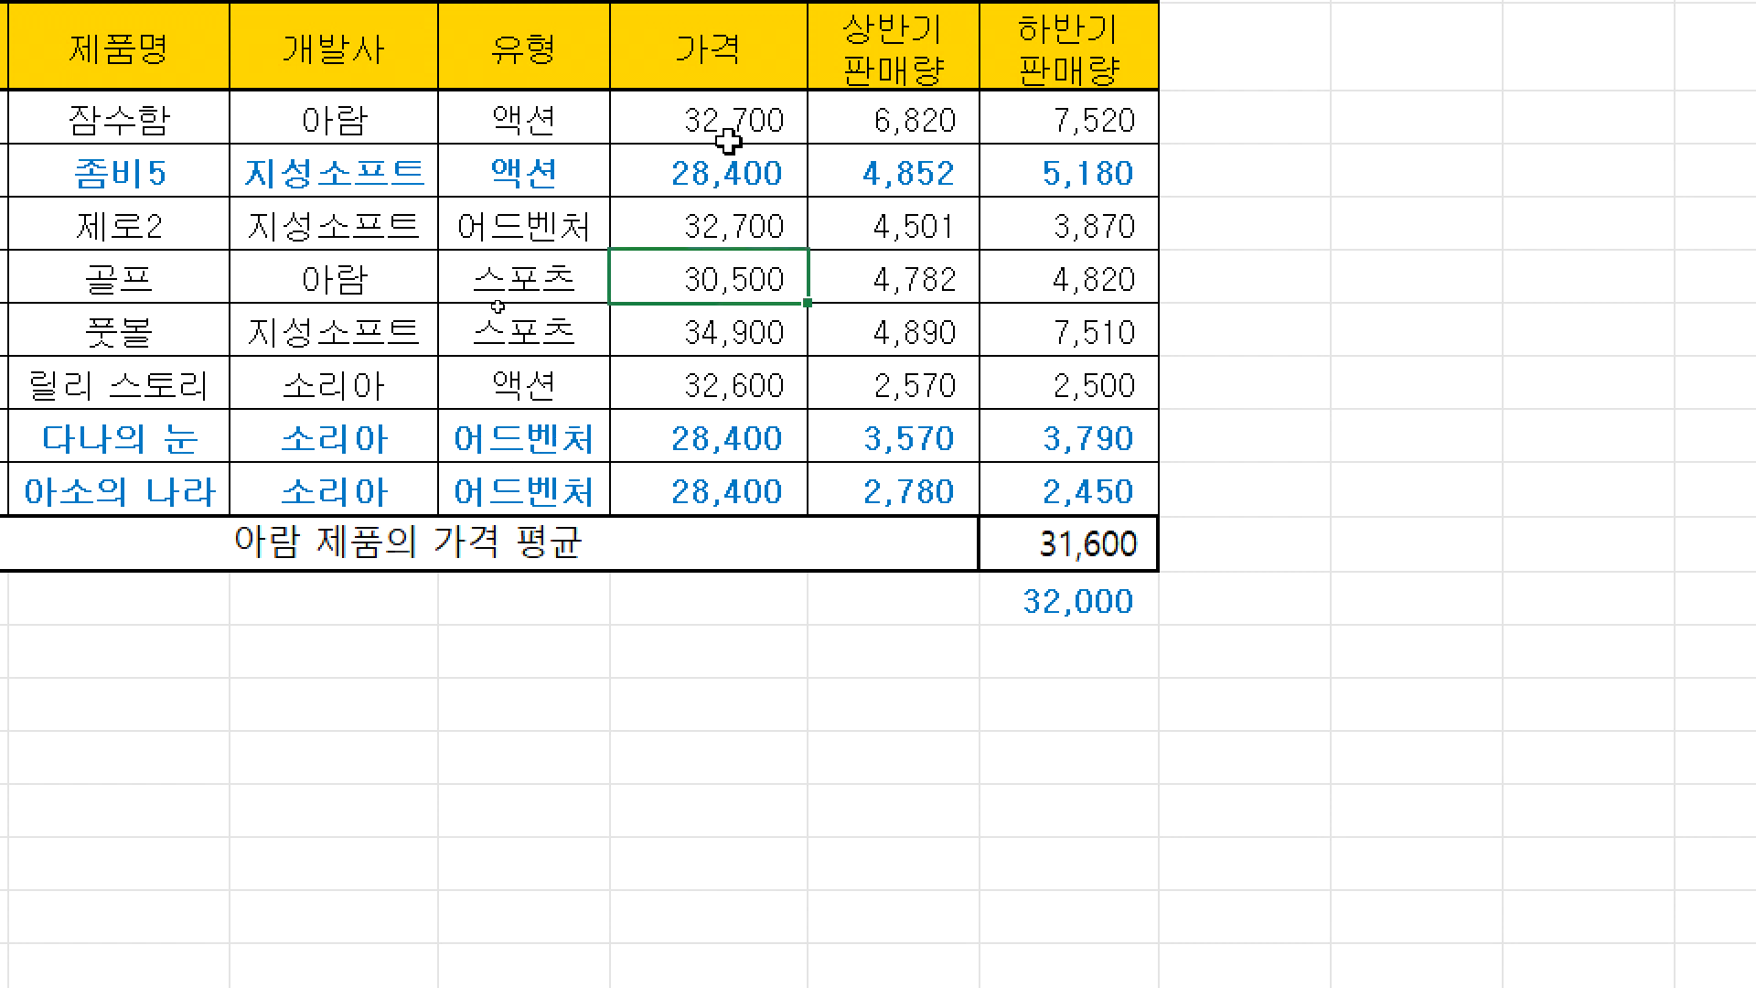
pyautogui.keyDown('ctrl'); pyautogui.click(727, 124); pyautogui.keyUp('ctrl')
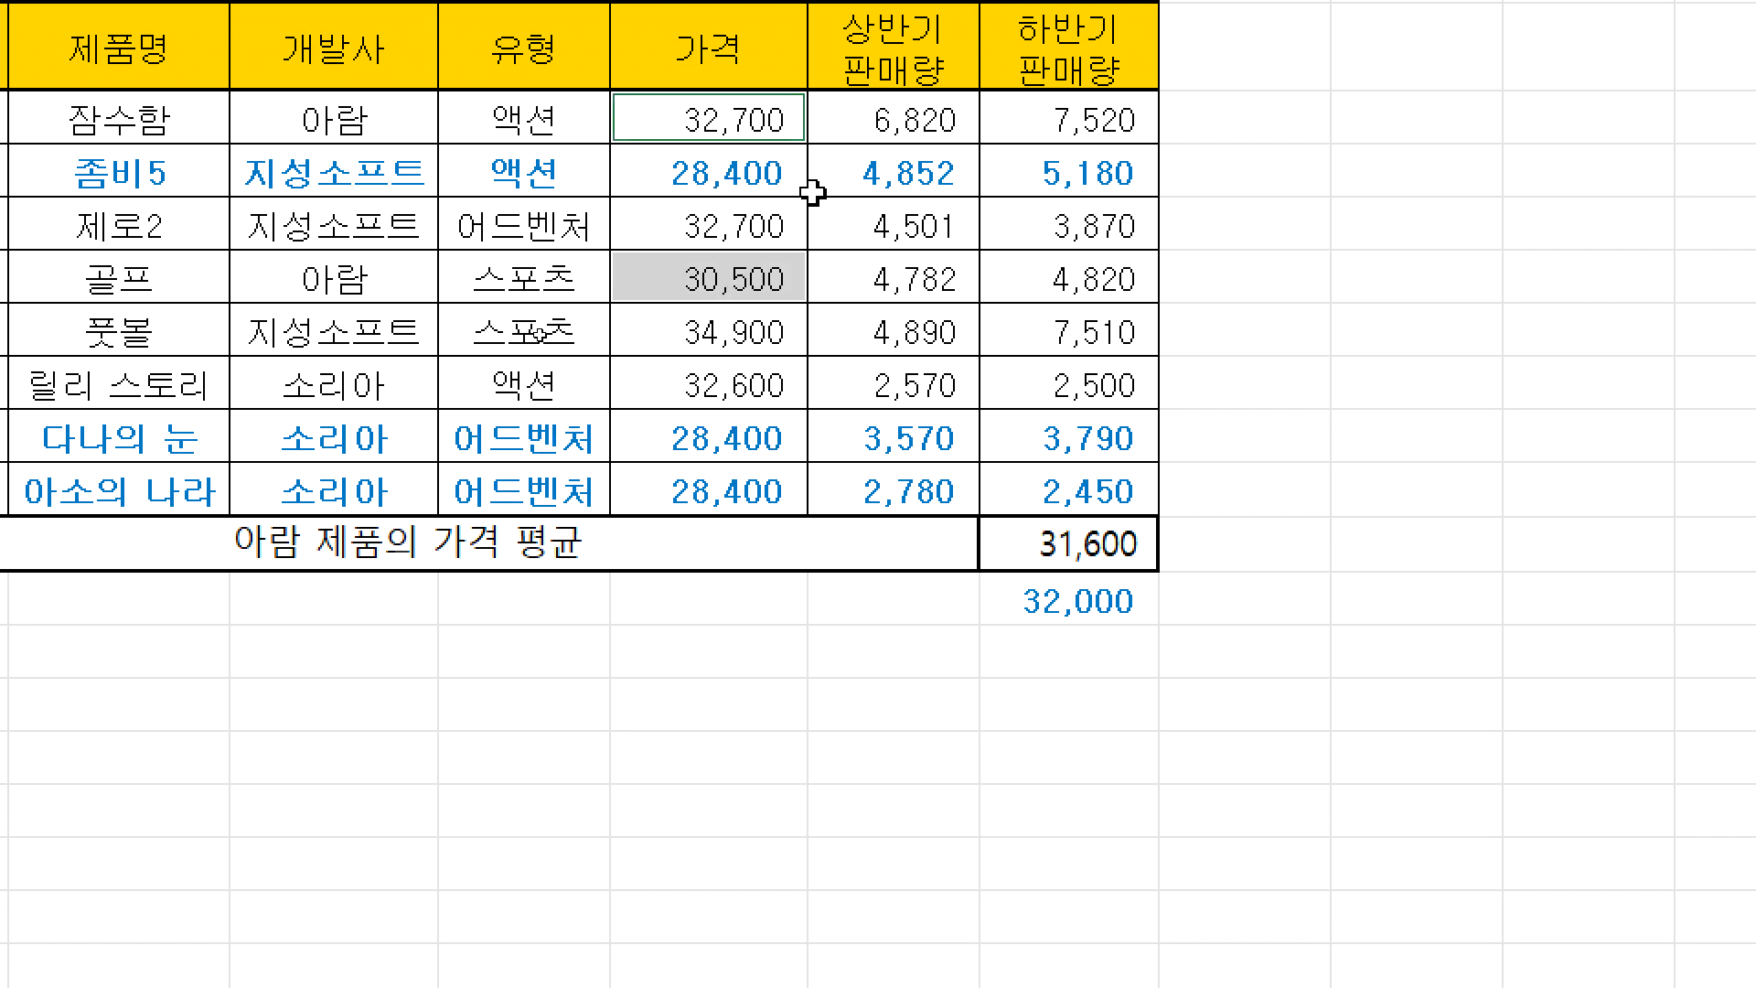
# - Clear the comparison value from H12 below the average price
pyautogui.click(1058, 603)
pyautogui.press('Delete')
pyautogui.click(1454, 558)
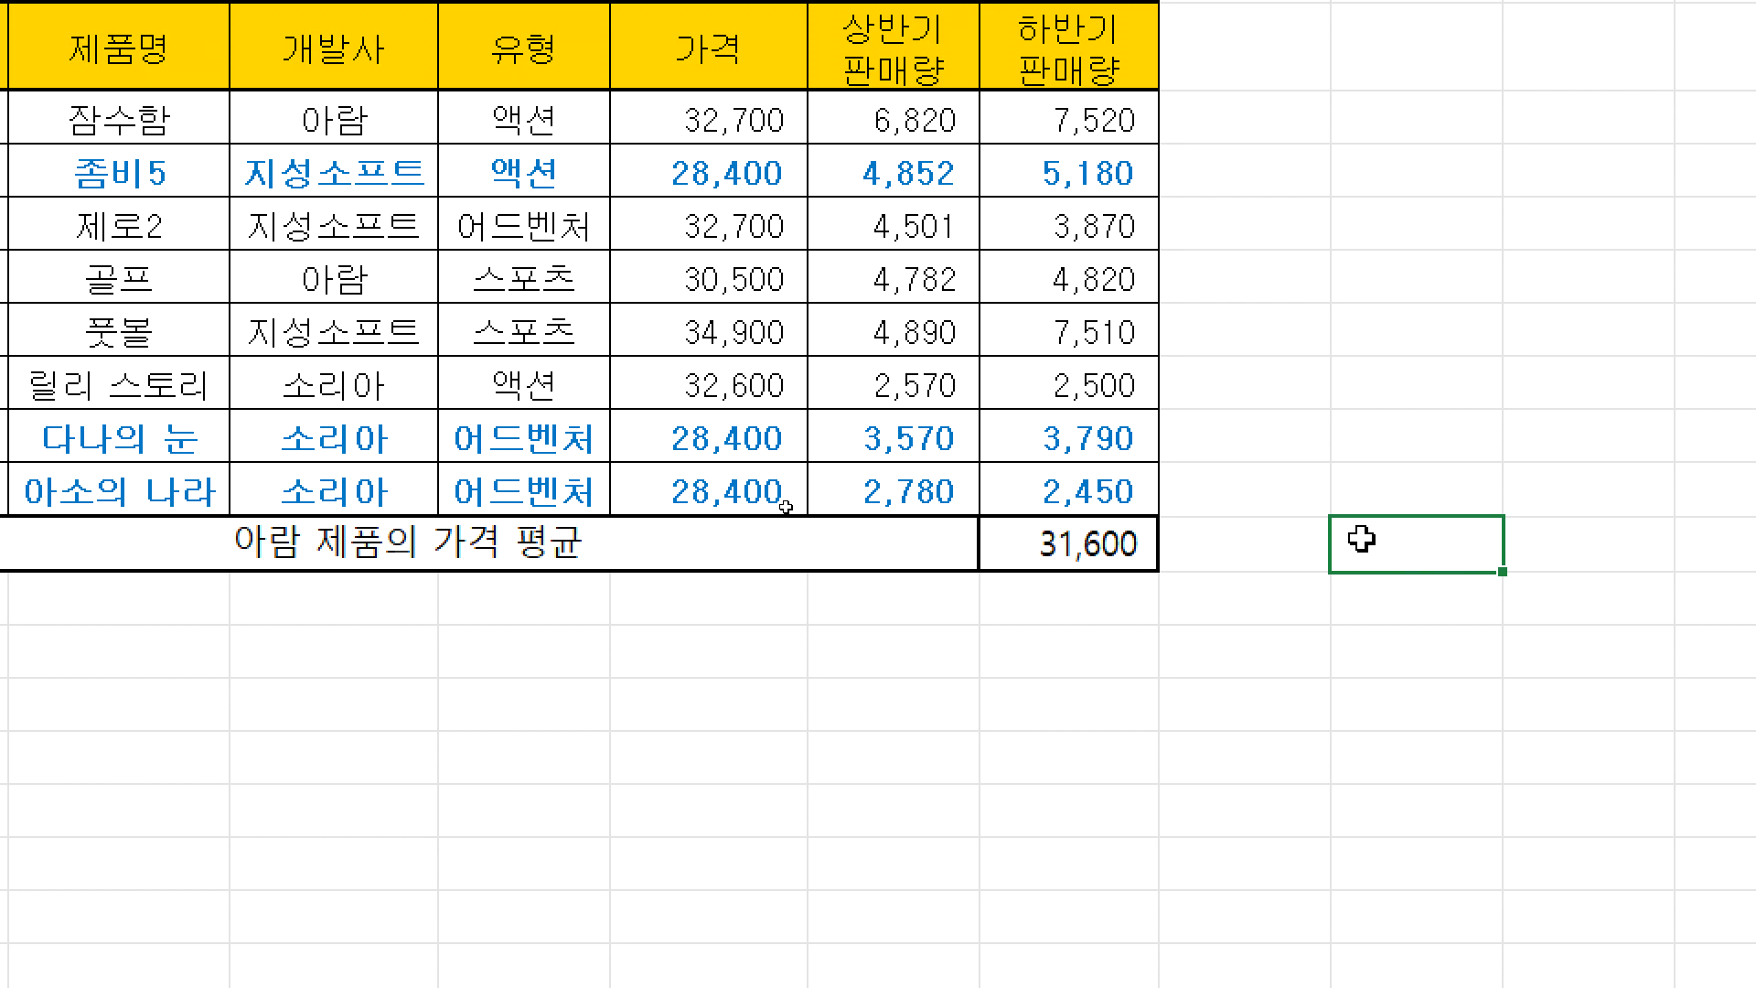
# - Open Goal Seek, move its dialog beside the table, and set the average price cell H11 as the formula cell
pyautogui.click(1042, 540)
pyautogui.click(801, 676)
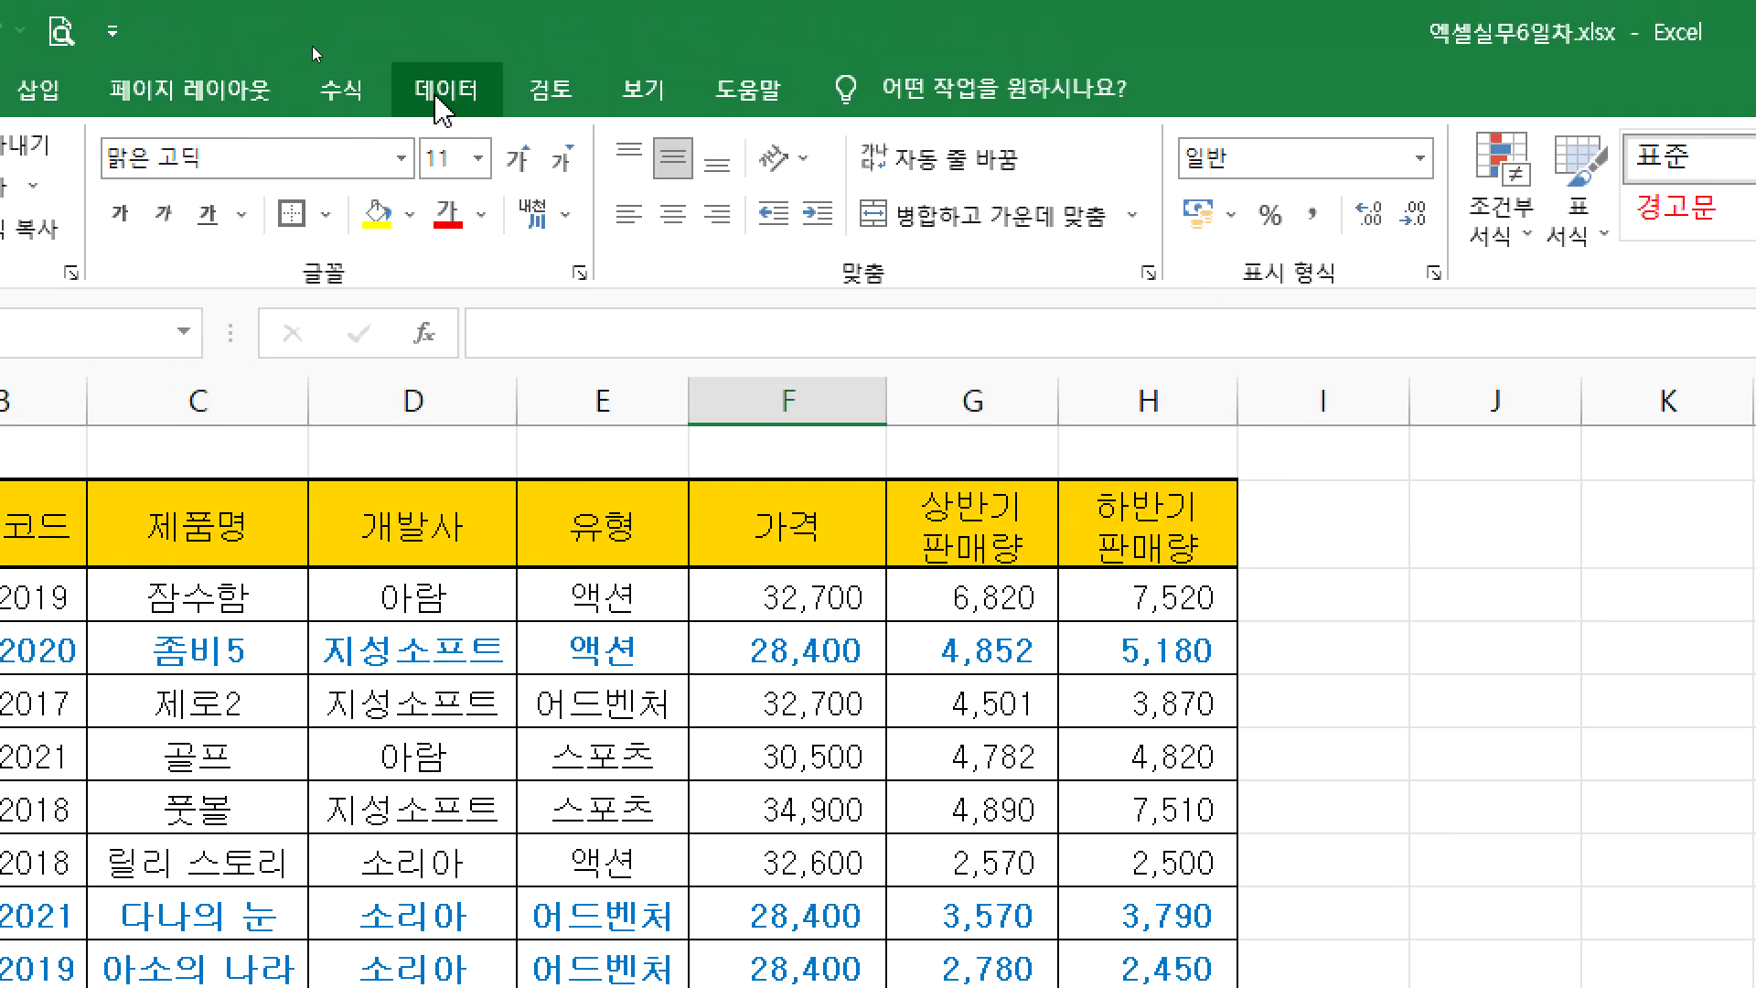
pyautogui.click(445, 101)
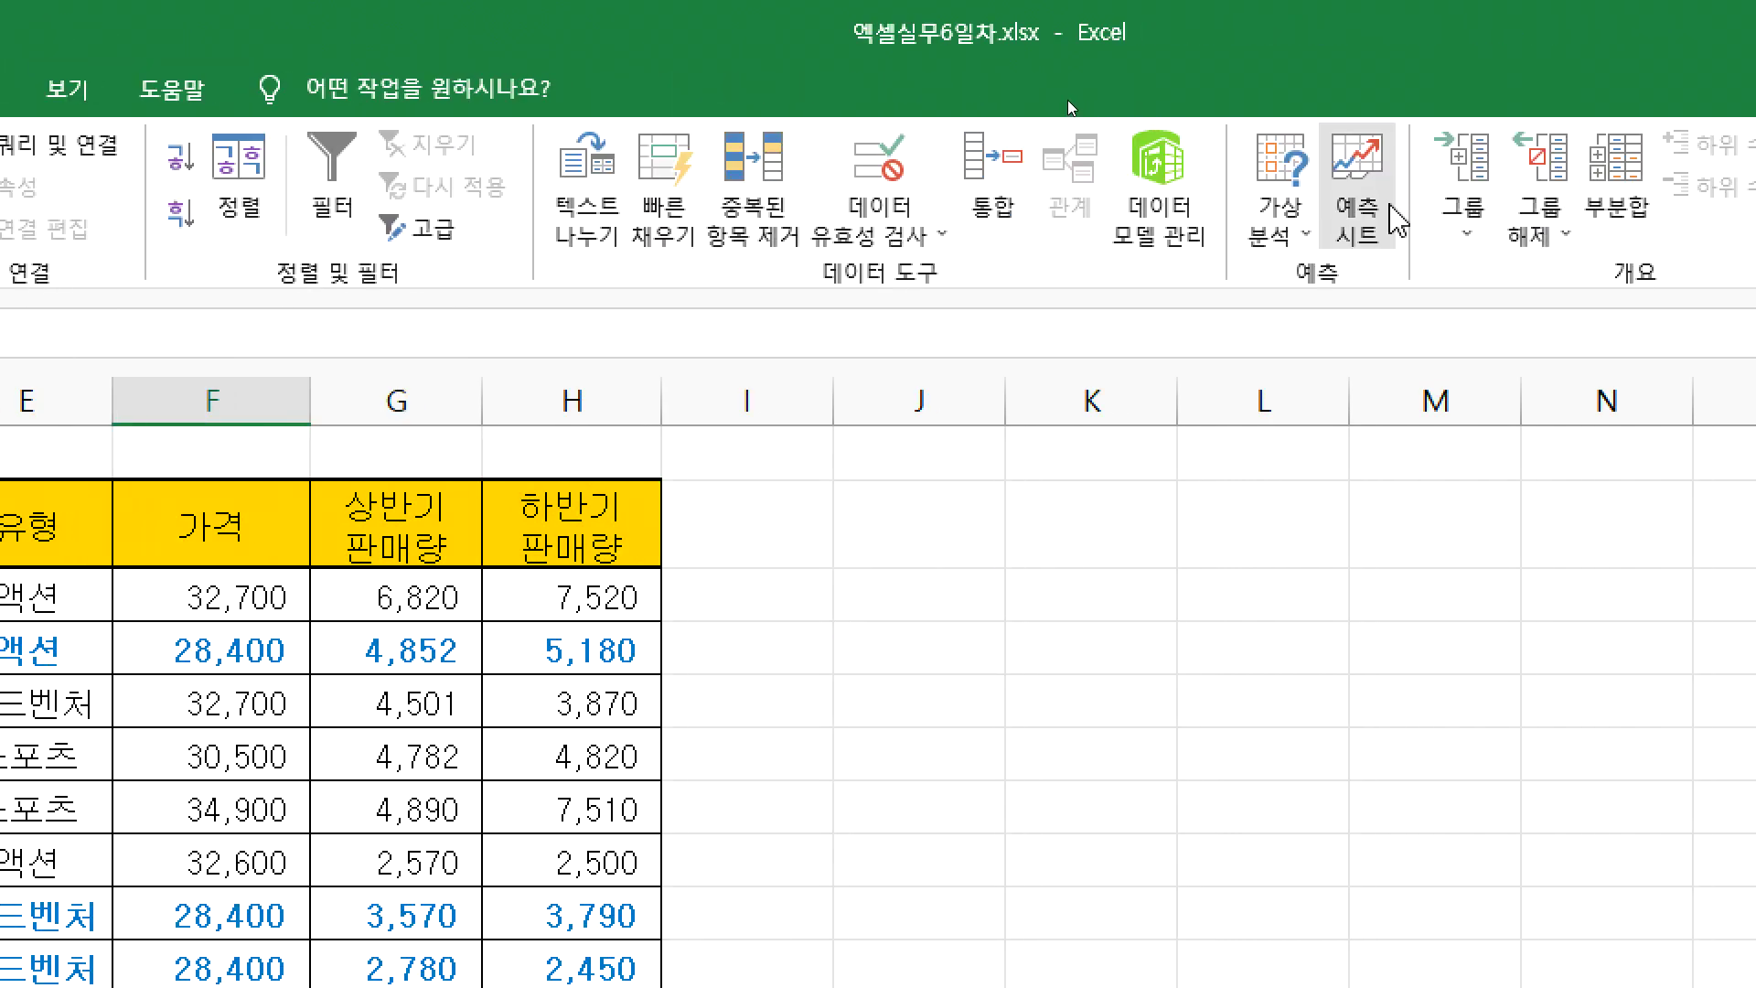
pyautogui.click(1285, 163)
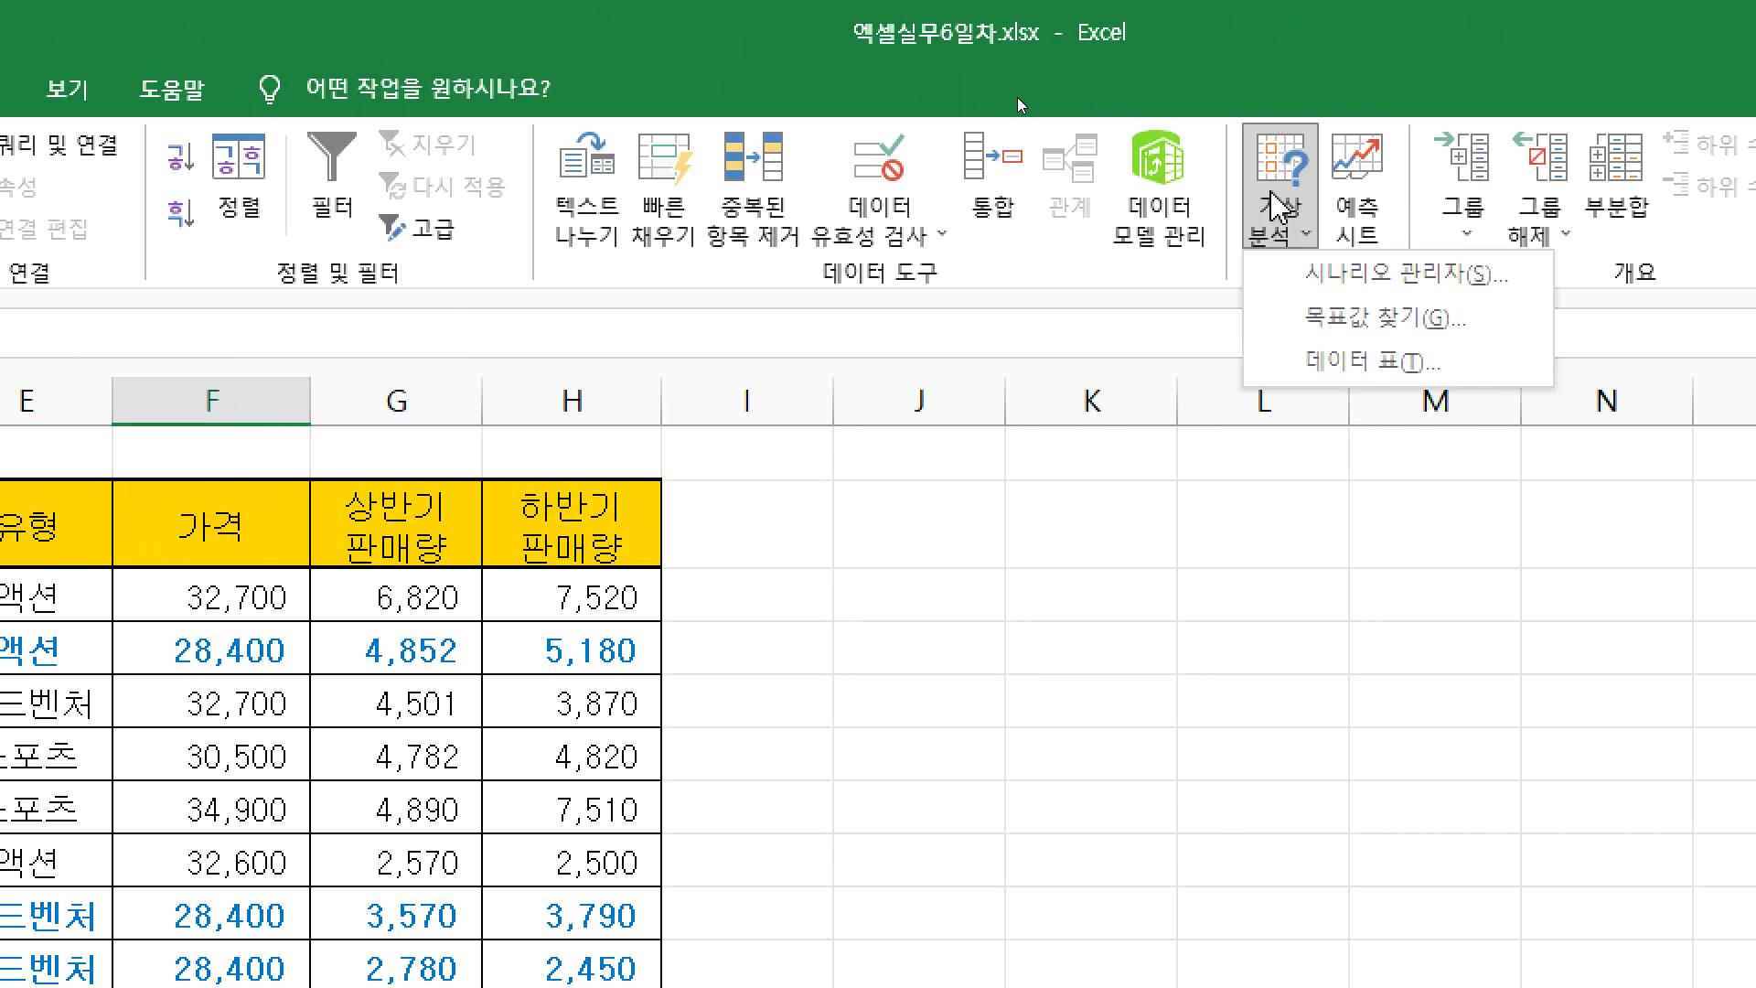
pyautogui.click(1331, 320)
pyautogui.write('F13')
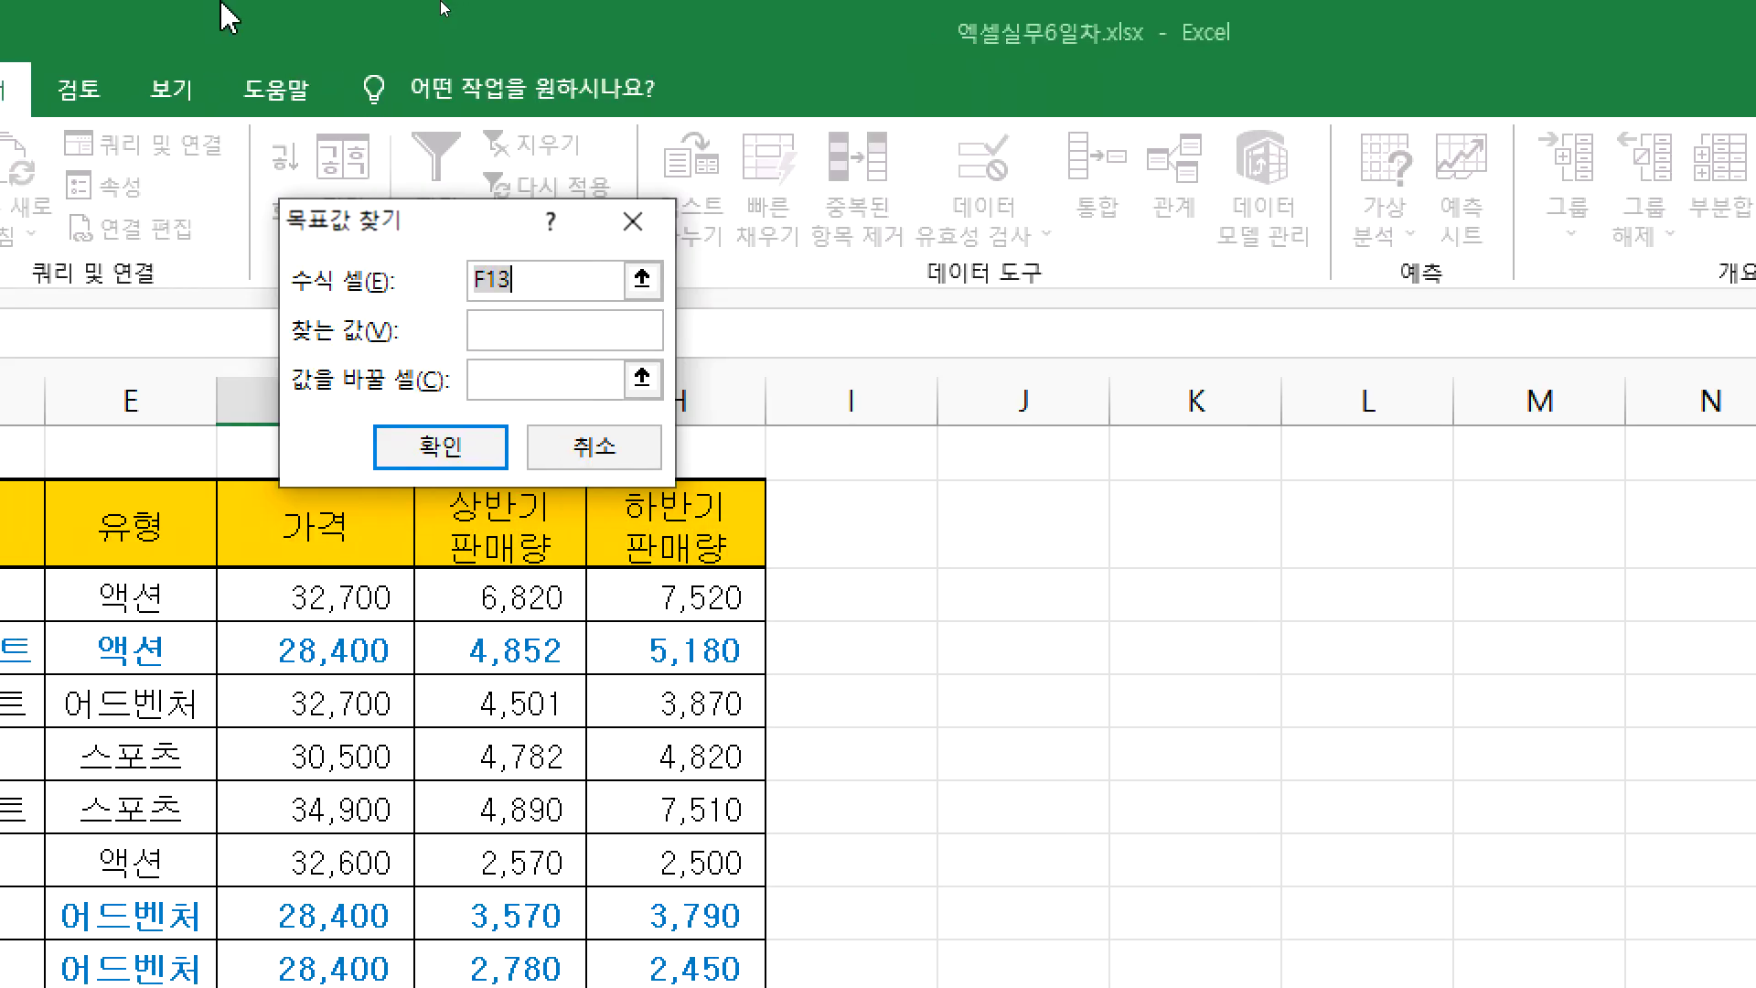
pyautogui.moveTo(366, 224); pyautogui.dragTo(942, 968)
pyautogui.moveTo(942, 887); pyautogui.dragTo(880, 822)
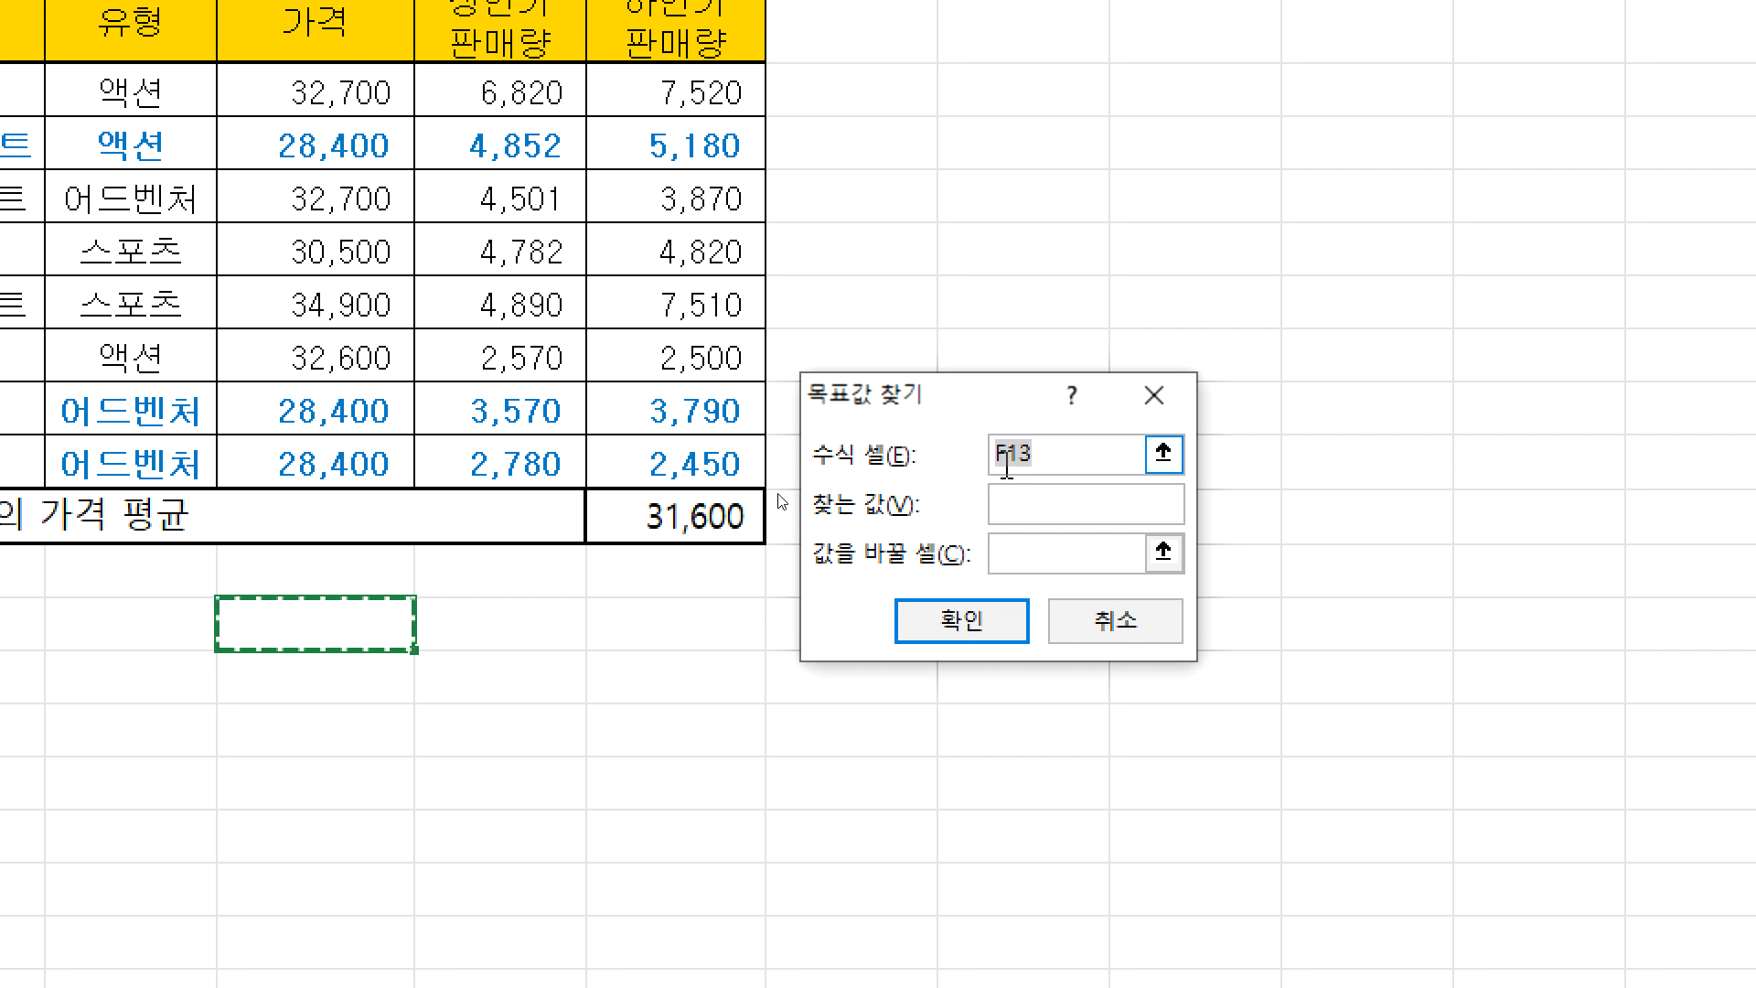
pyautogui.click(646, 513)
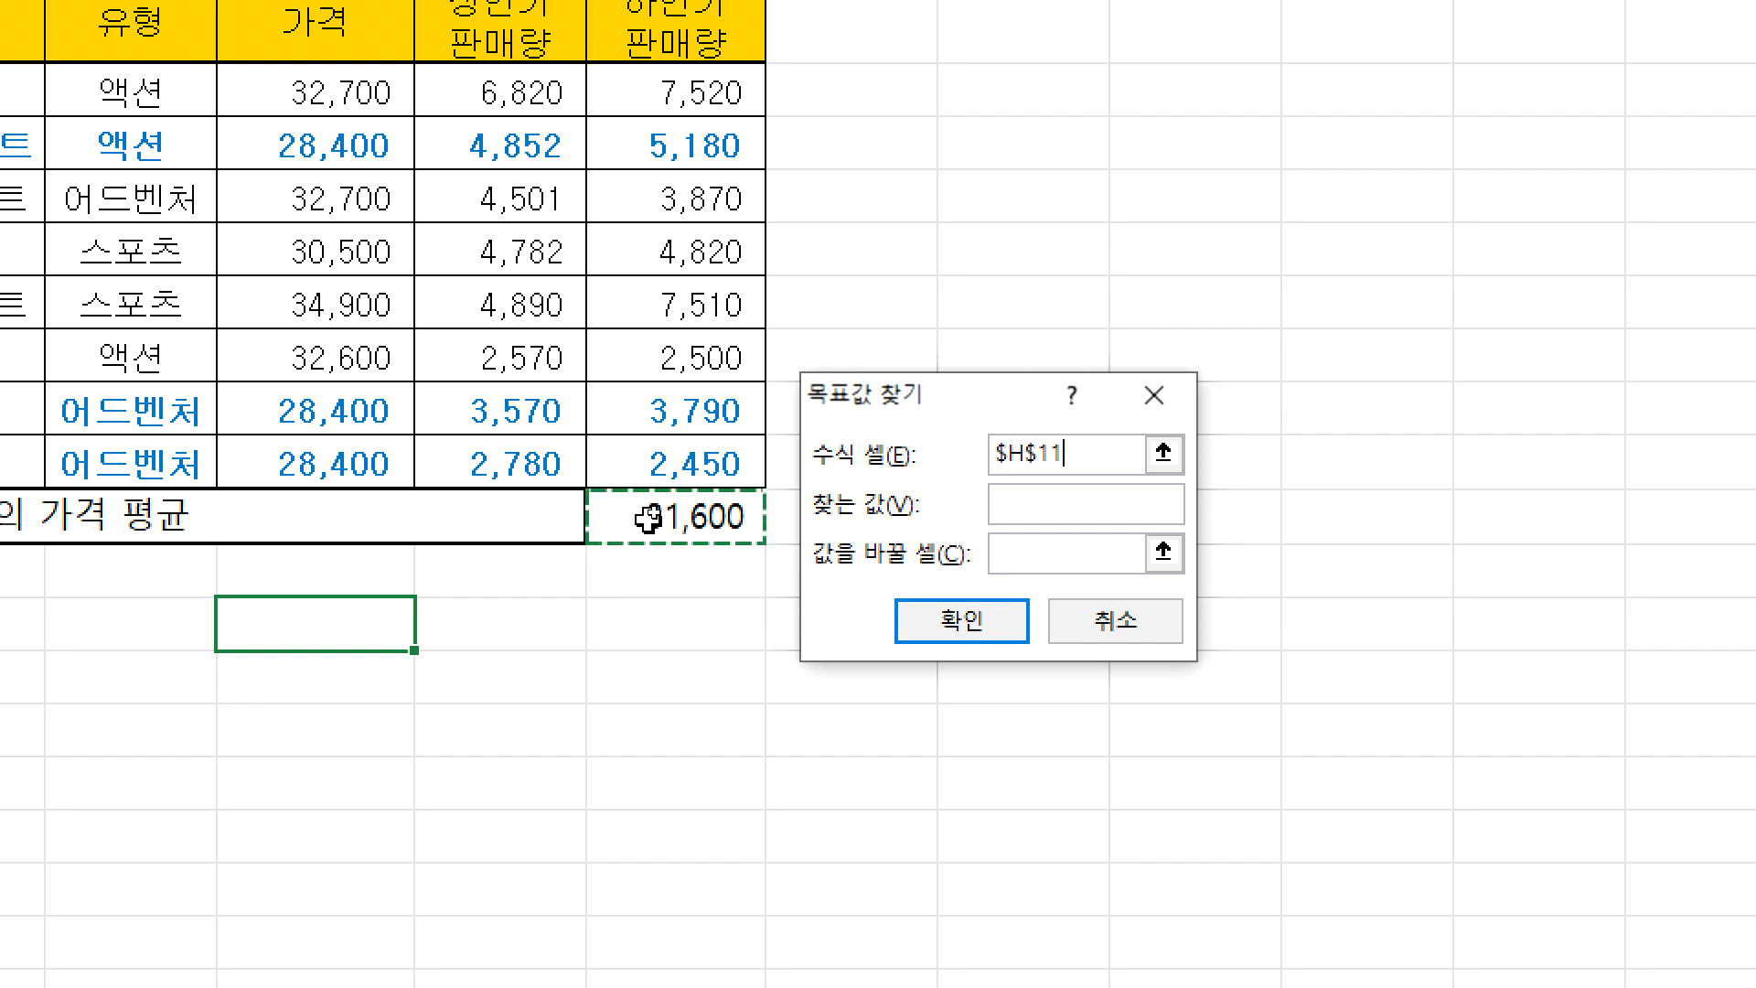
# - Complete Goal Seek with a target value of 32000 and the 잠수함 price cell F3 as the changing cell, and keep the solution
pyautogui.click(1061, 502)
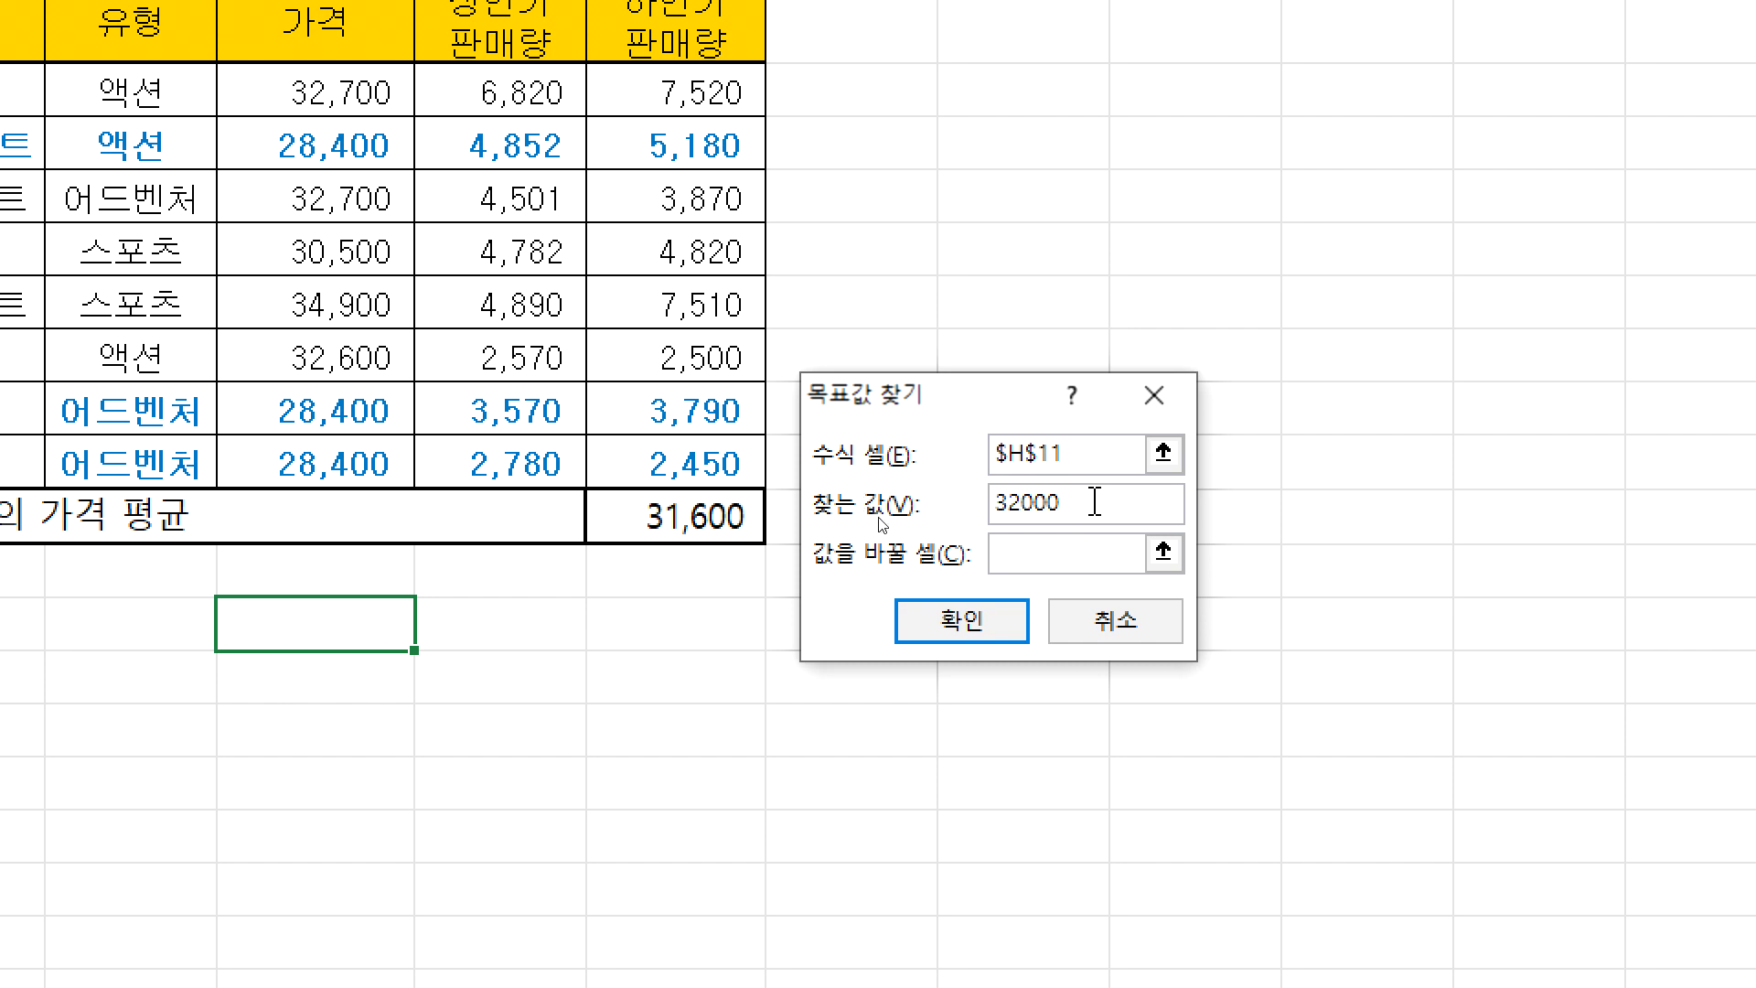
pyautogui.moveTo(1083, 502); pyautogui.dragTo(967, 499)
pyautogui.click(1010, 554)
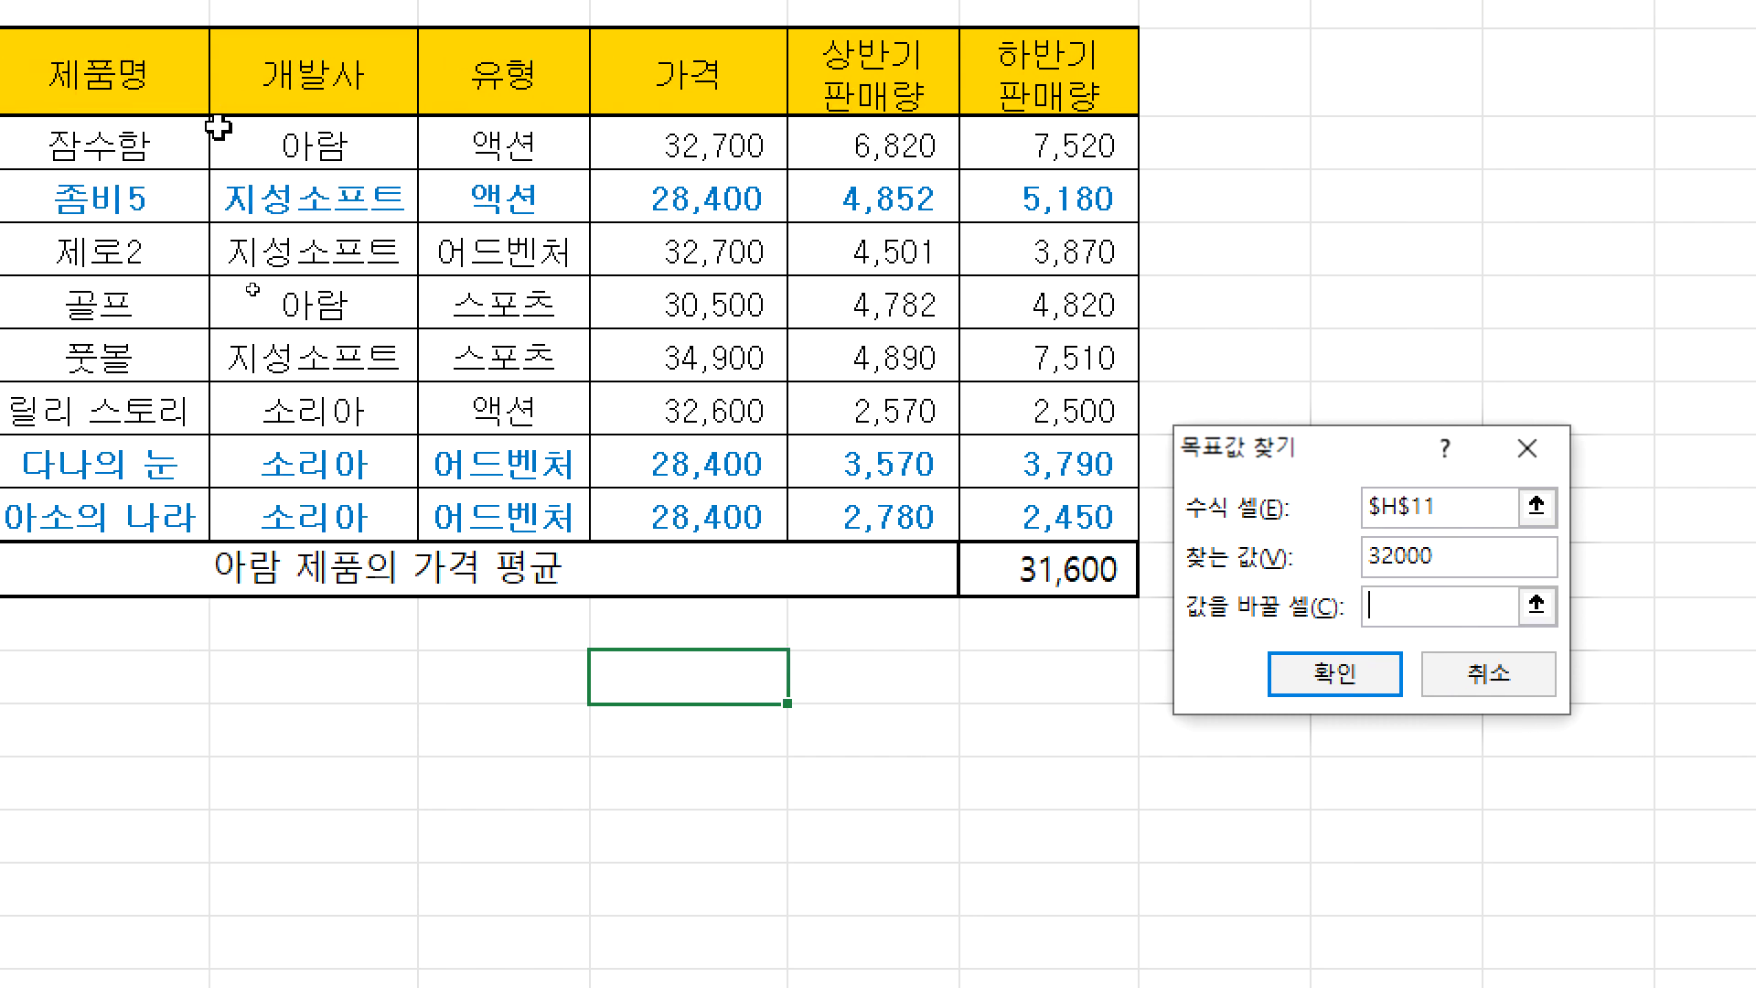
pyautogui.click(653, 145)
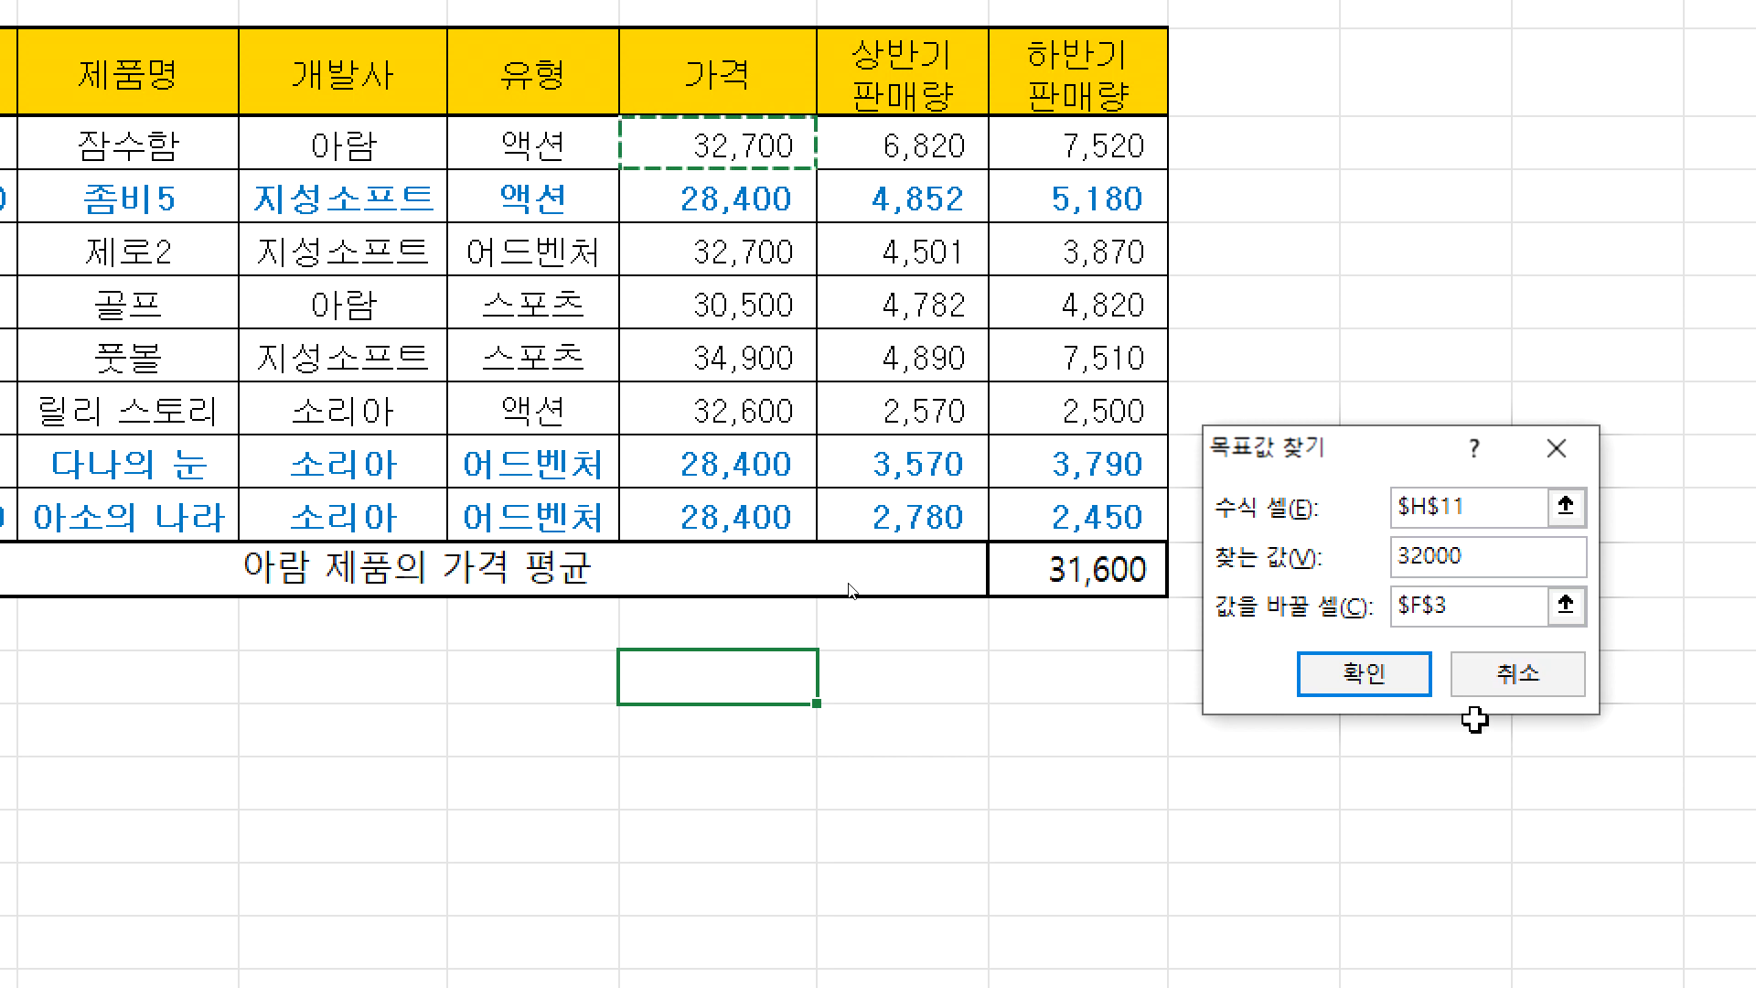
pyautogui.click(1379, 684)
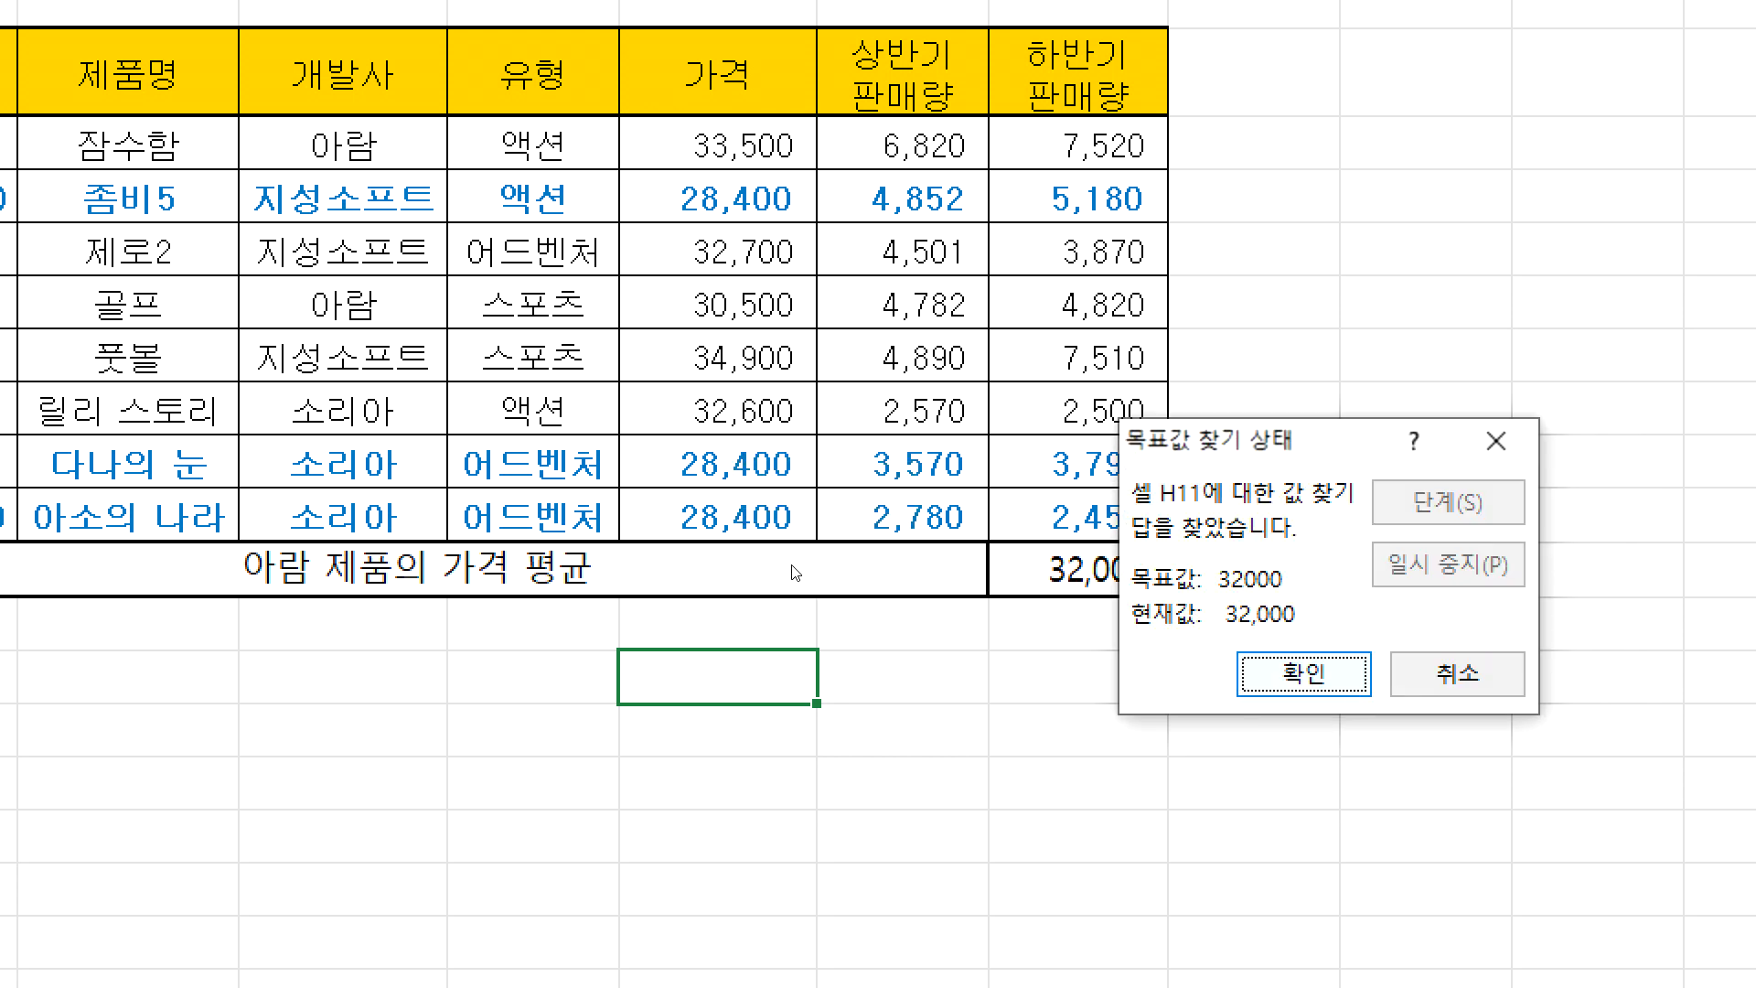
pyautogui.click(1303, 674)
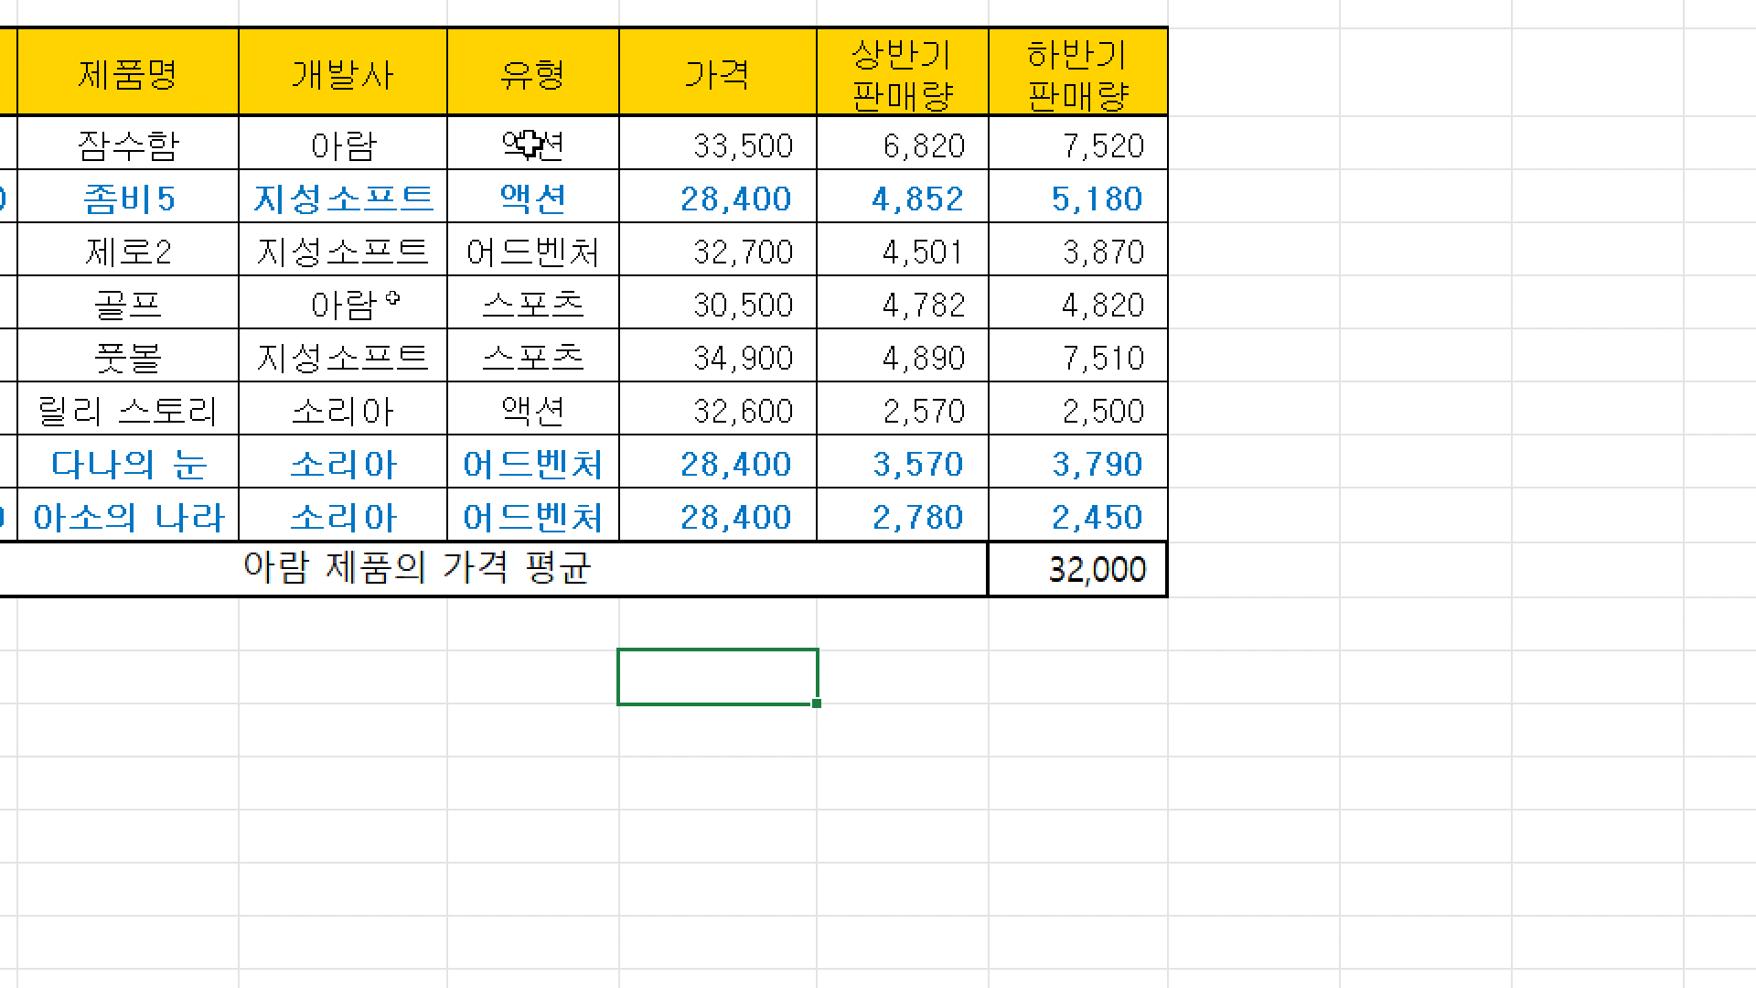
pyautogui.click(708, 144)
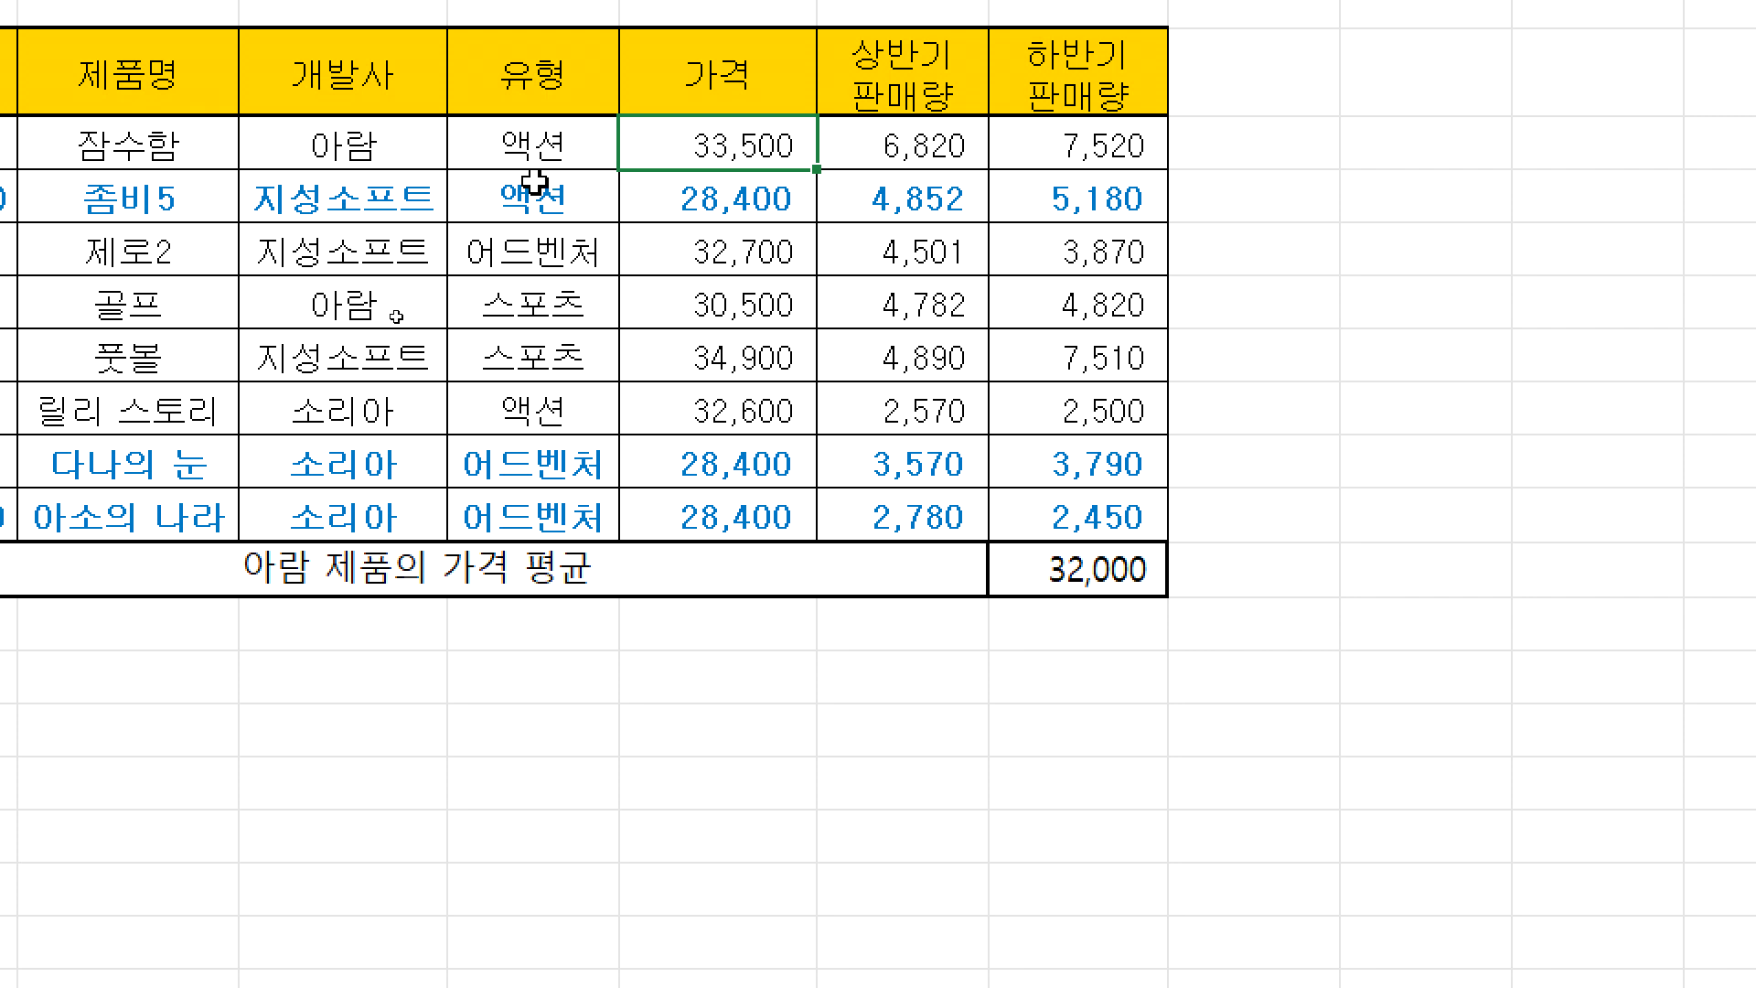
# - Read the advanced filter (고급필터) conditions in the exam PDF in Adobe Reader and return to the Excel workbook
pyautogui.click(521, 684)
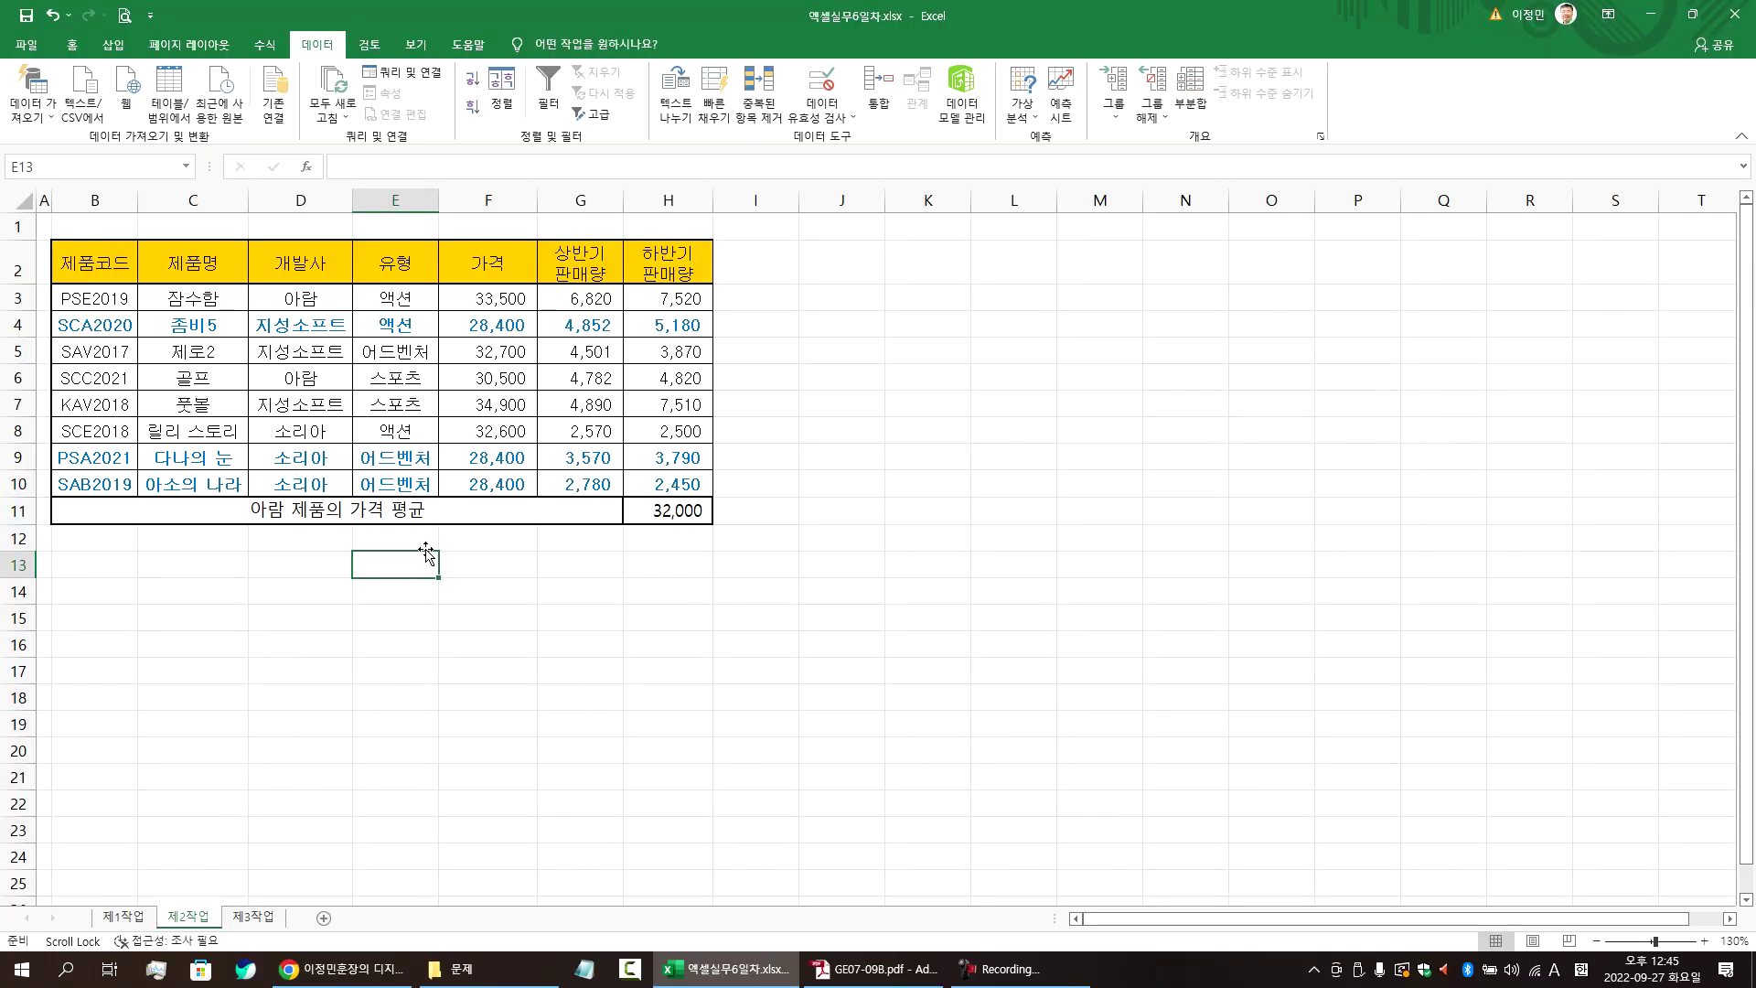
pyautogui.hotkey('alt', 'Tab')
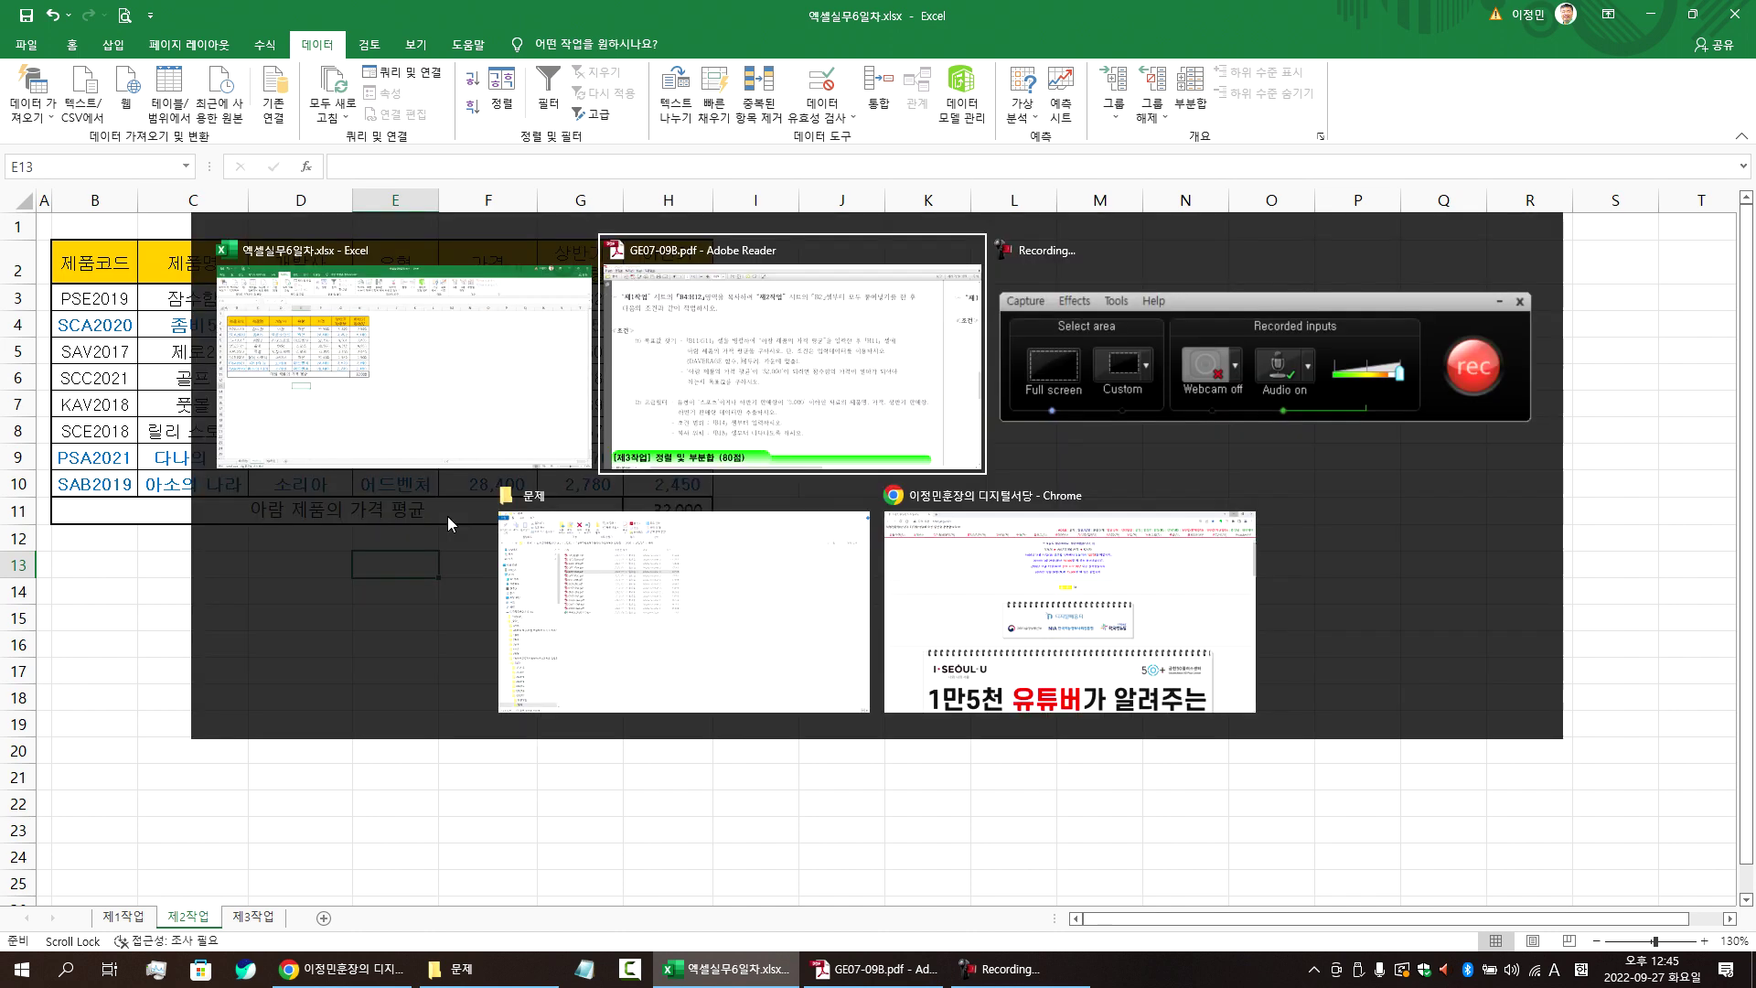
pyautogui.scroll(-3, 473, 577)
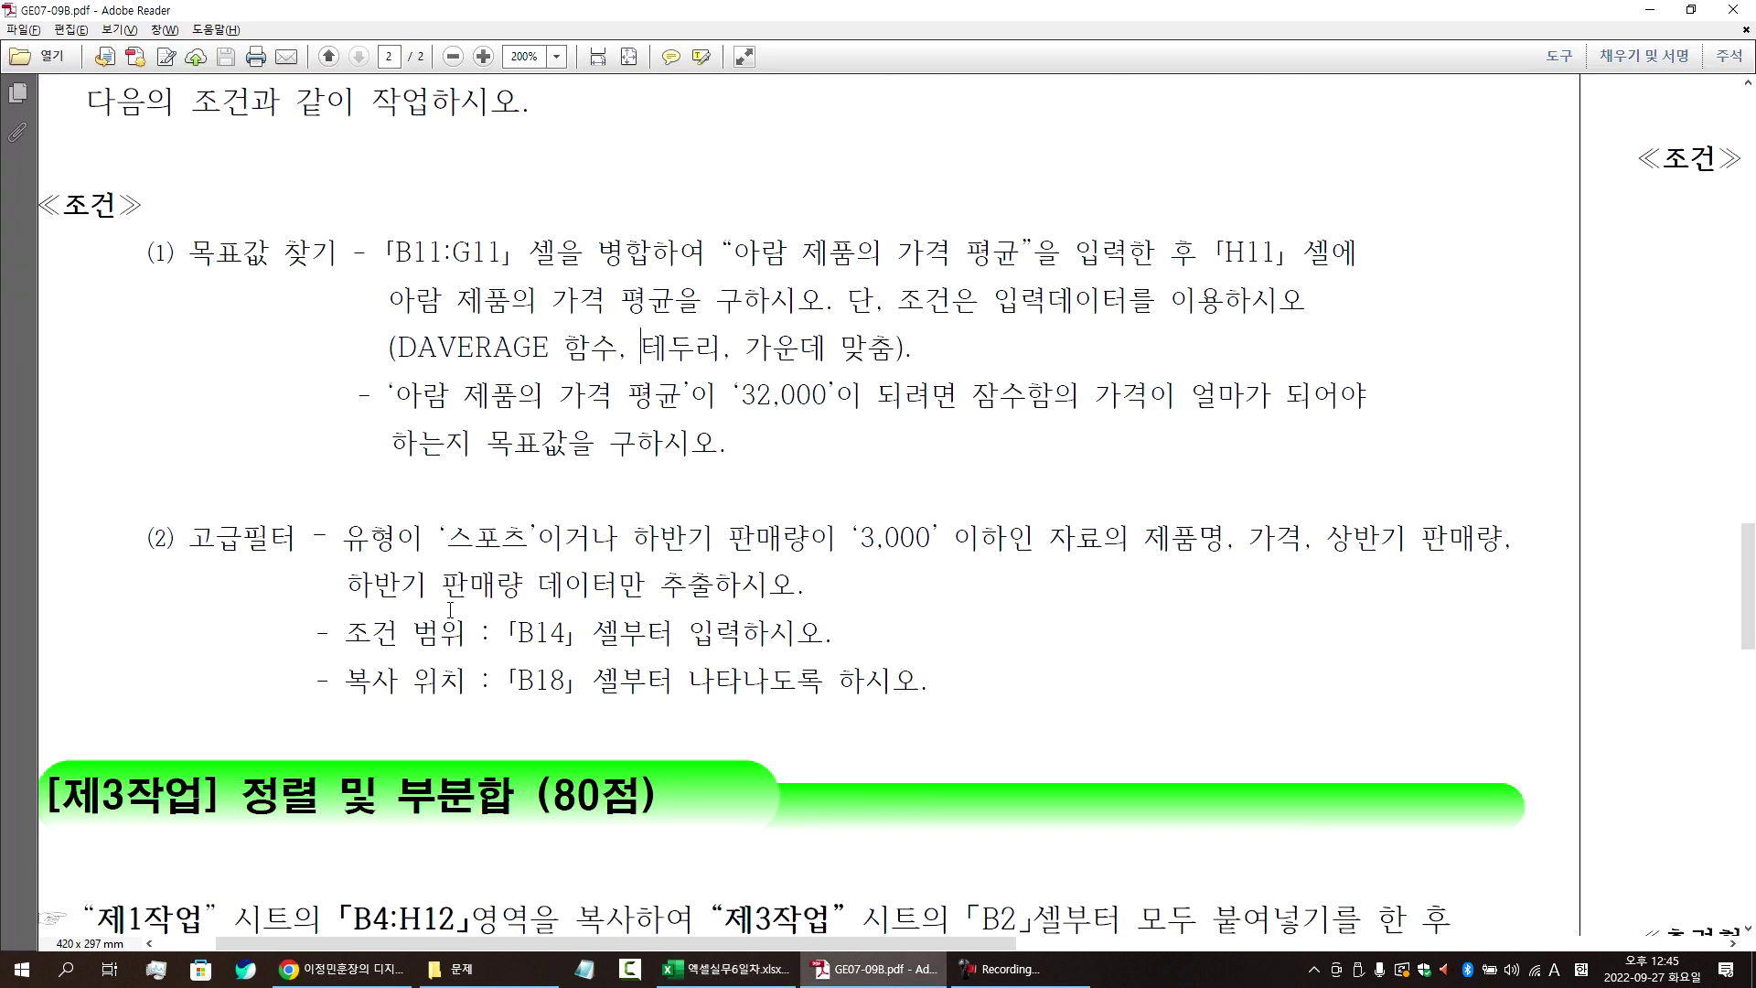
pyautogui.scroll(-1, 427, 610)
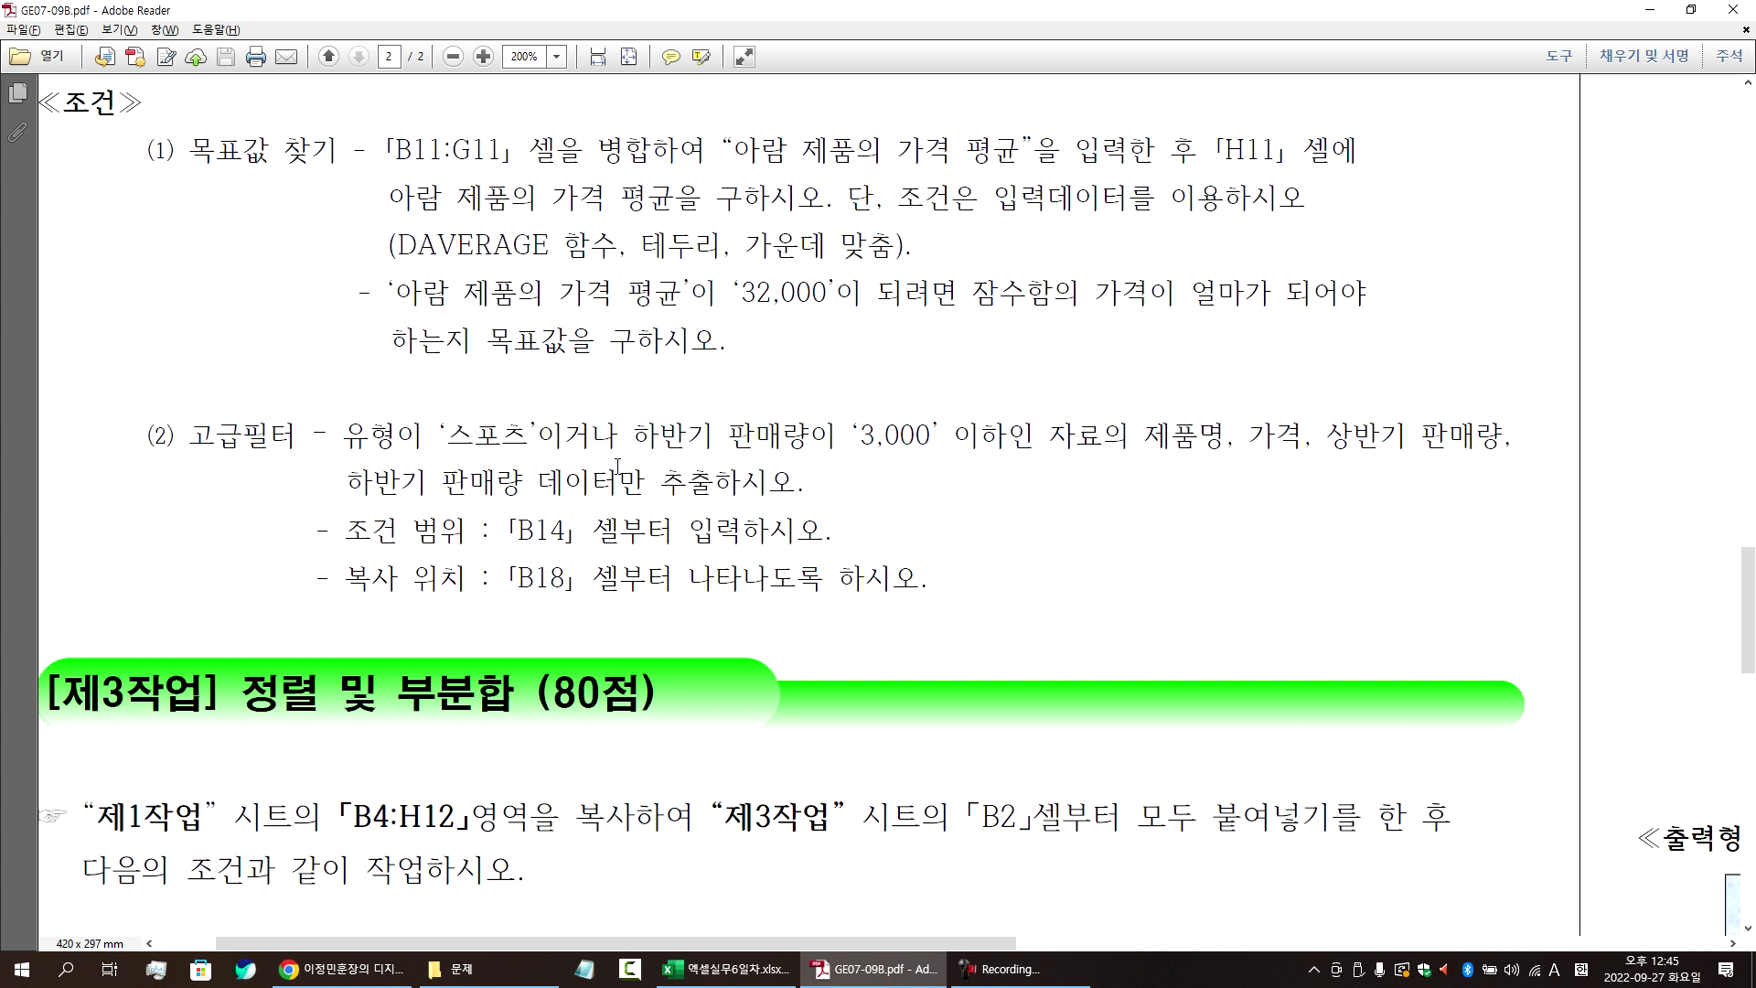
pyautogui.hotkey('alt', 'Tab')
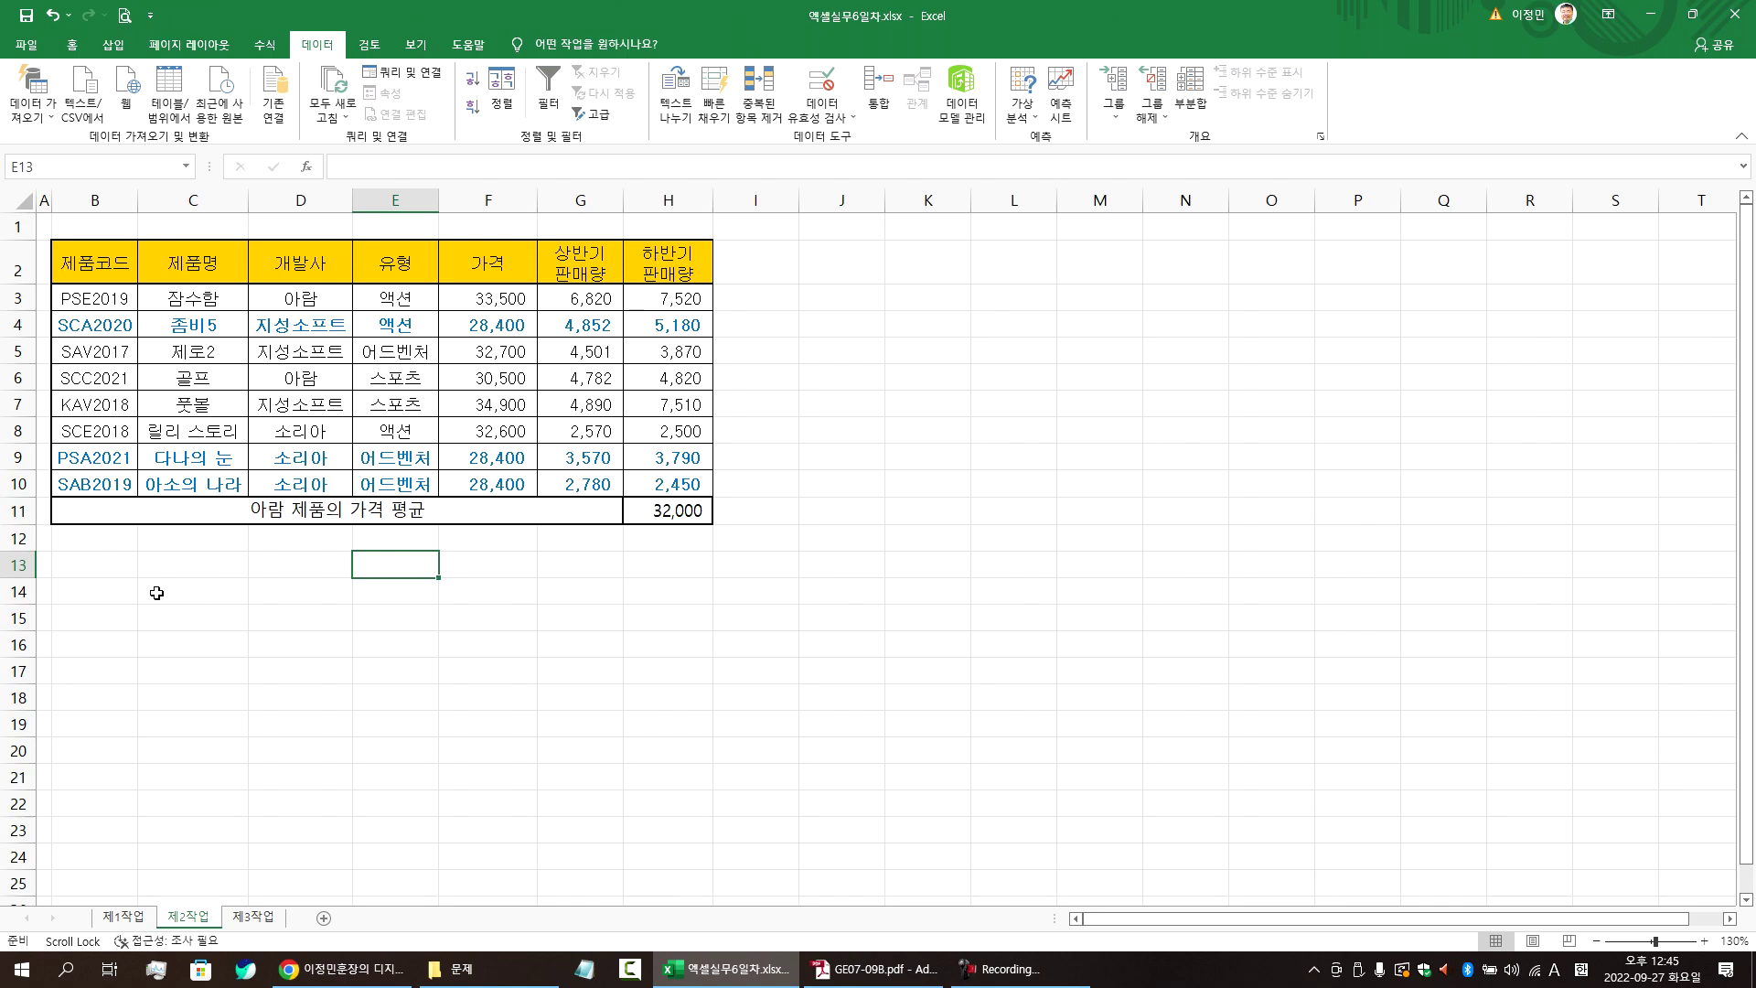
# - Enter the criteria heading 유형 in B14 and the criterion 스포트 in B15, checking the exam PDF for the condition
pyautogui.click(78, 594)
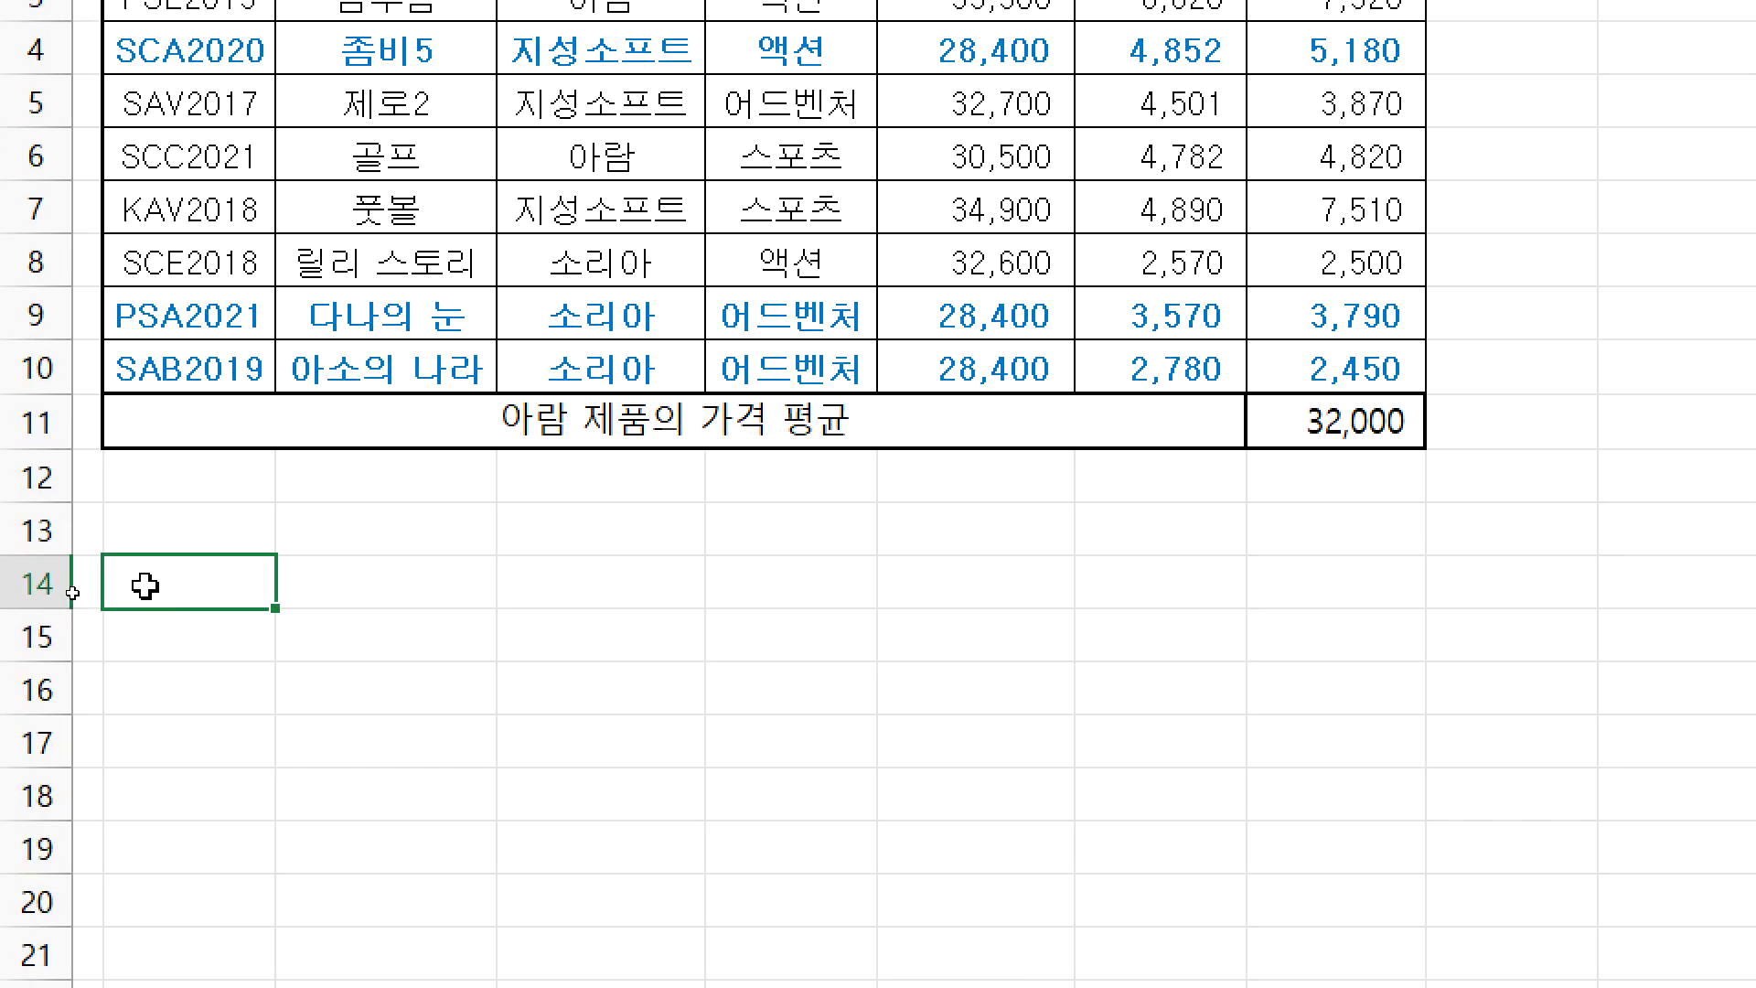
pyautogui.write('dbgud')
pyautogui.press('Return')
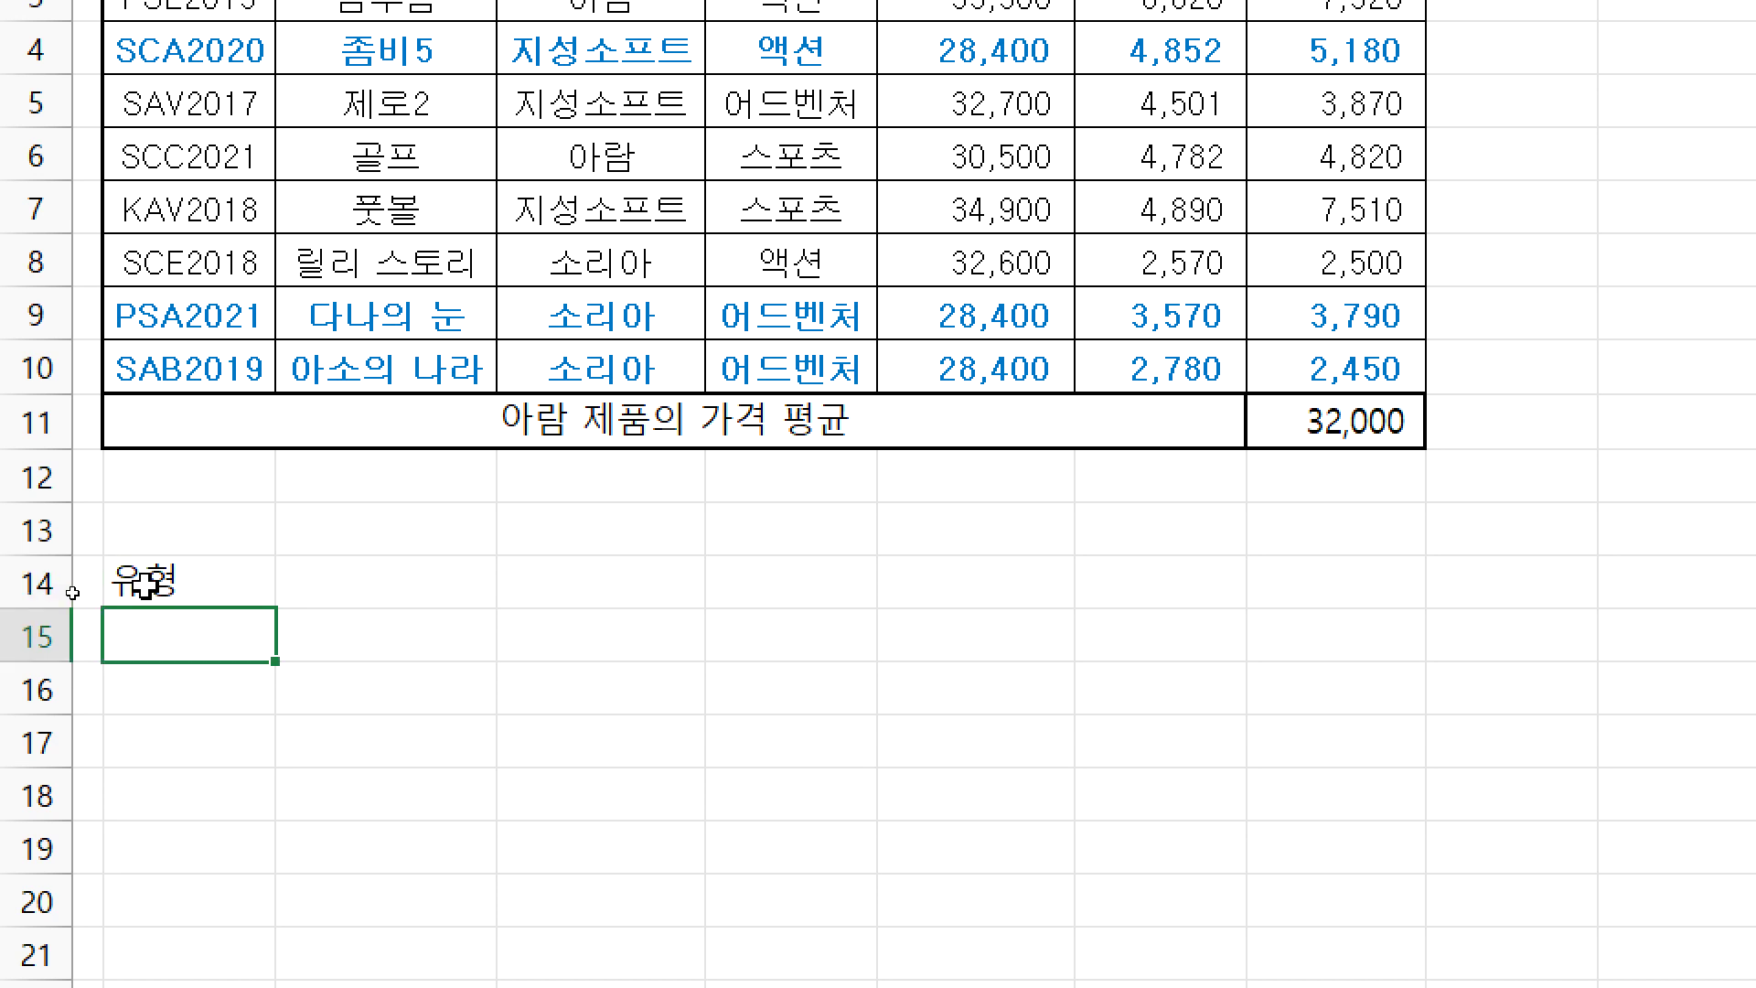
pyautogui.hotkey('alt', 'Tab')
pyautogui.hotkey('alt', 'Tab')
pyautogui.write('tmvhxm')
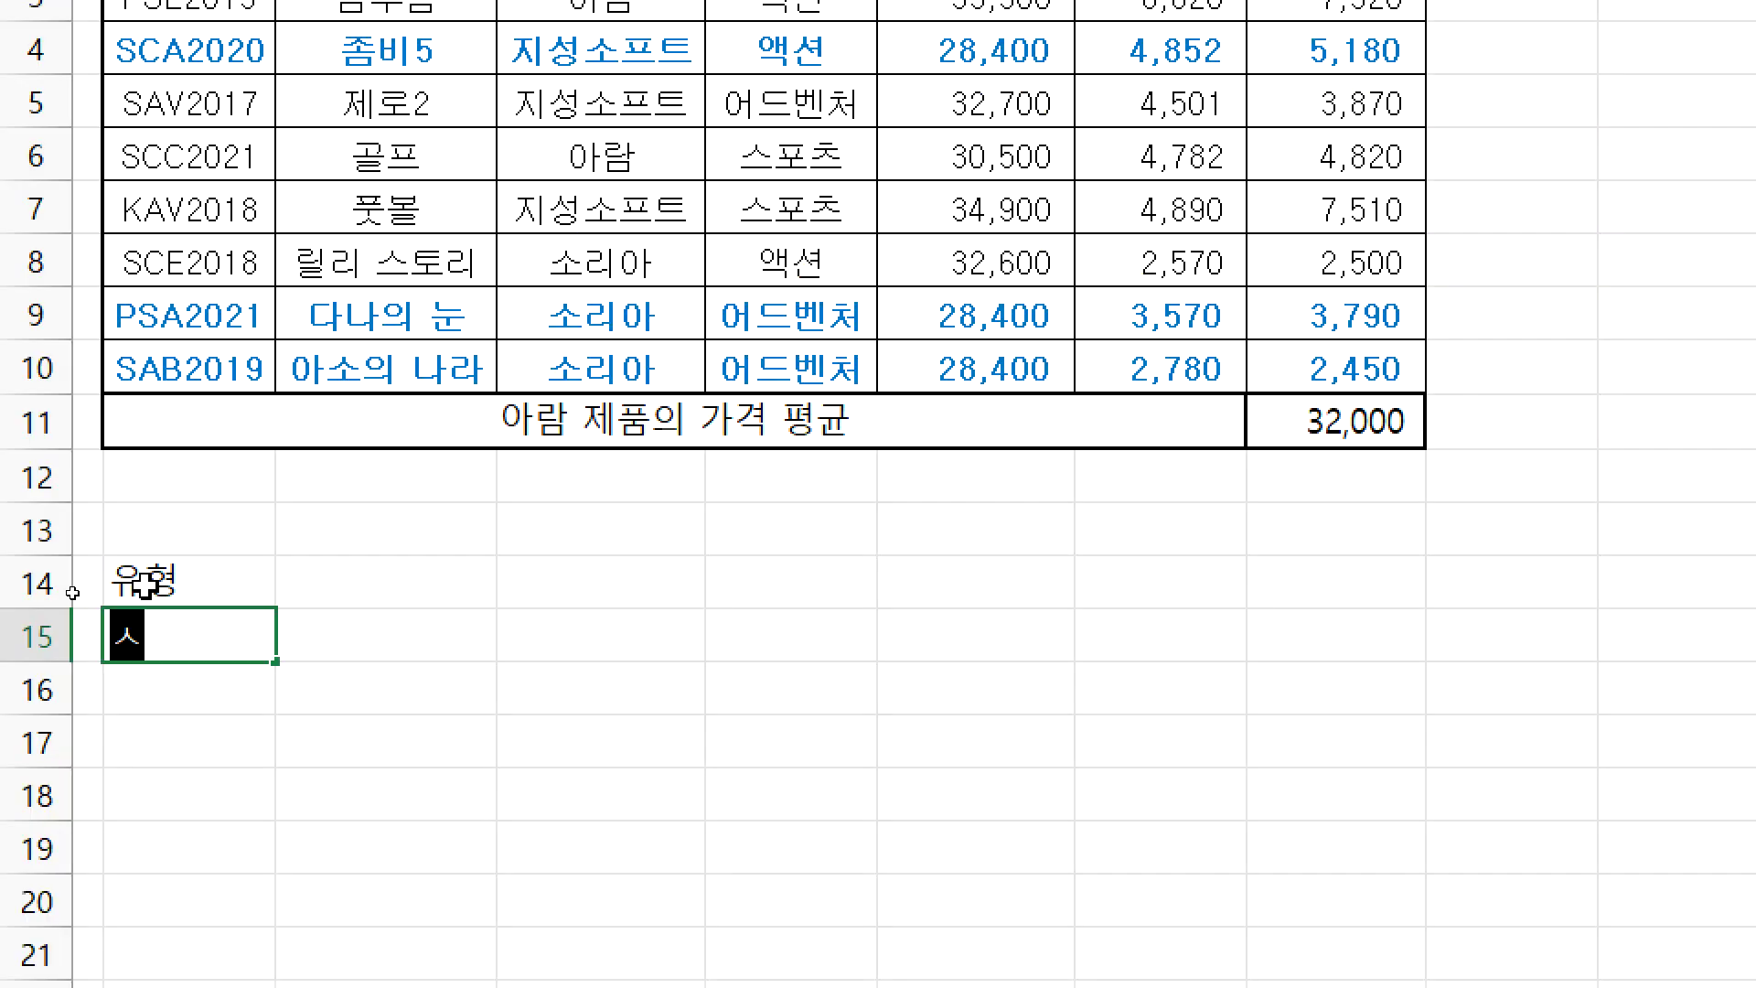
pyautogui.press('Return')
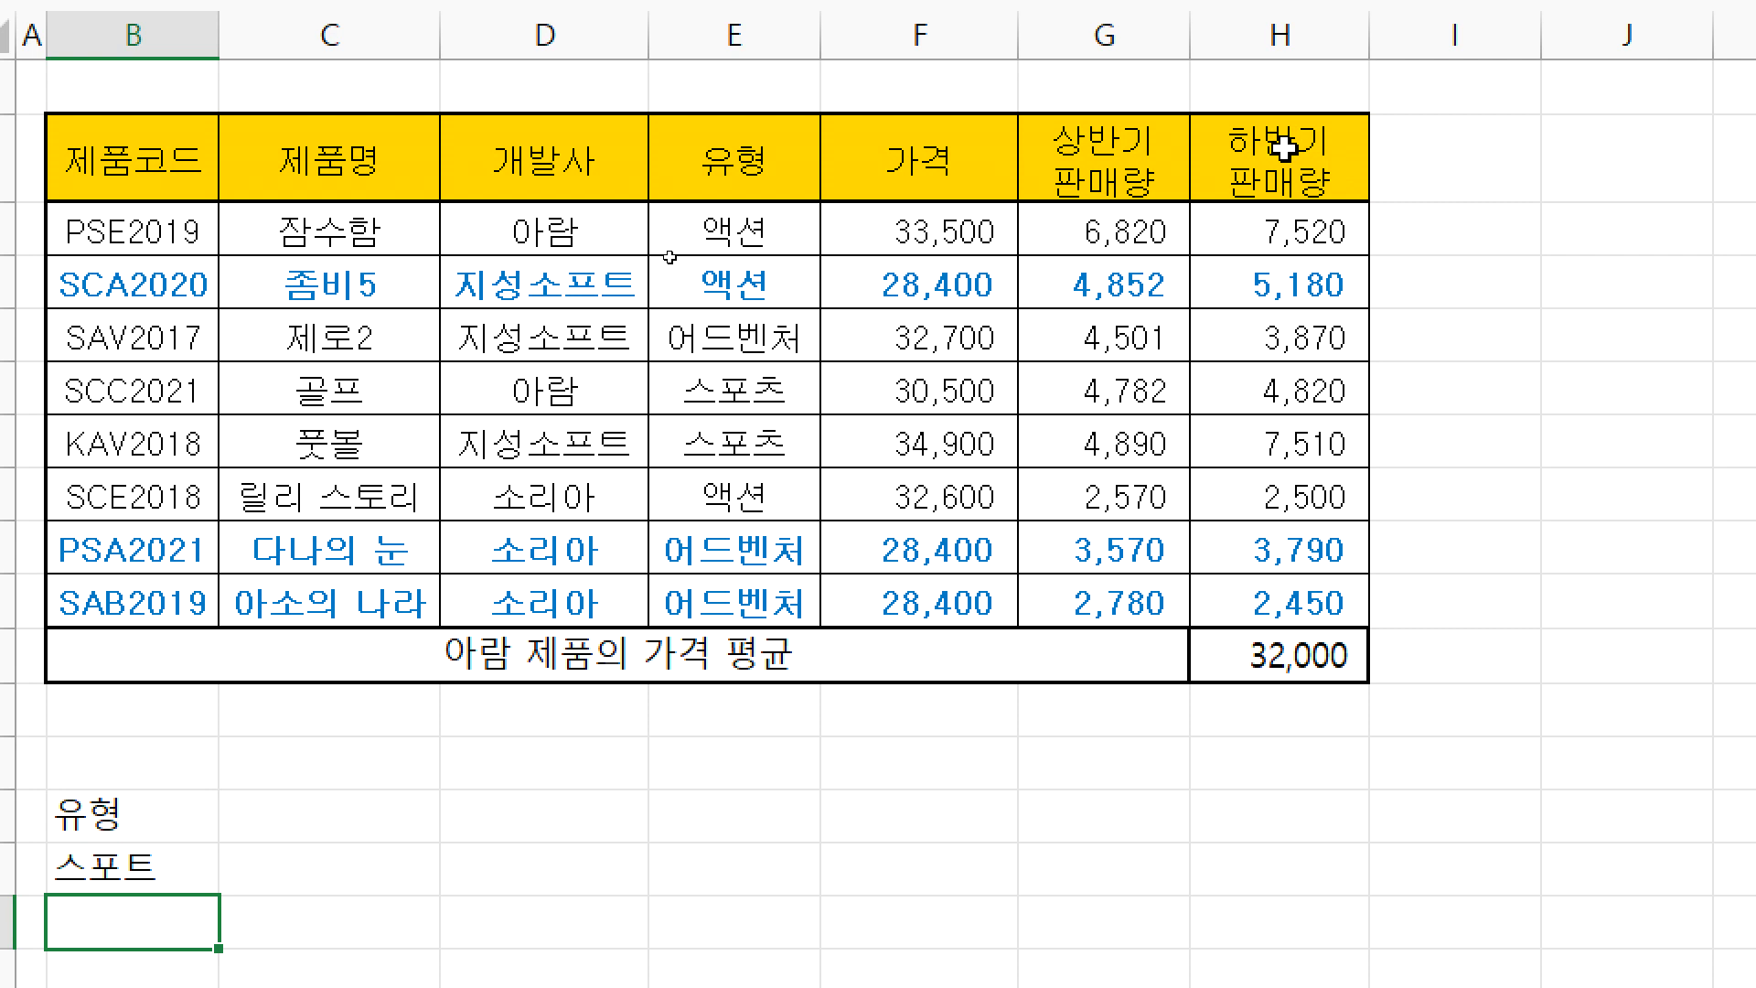
# - Enter 하반기판매량 in C14 as the second criteria heading
pyautogui.click(1282, 148)
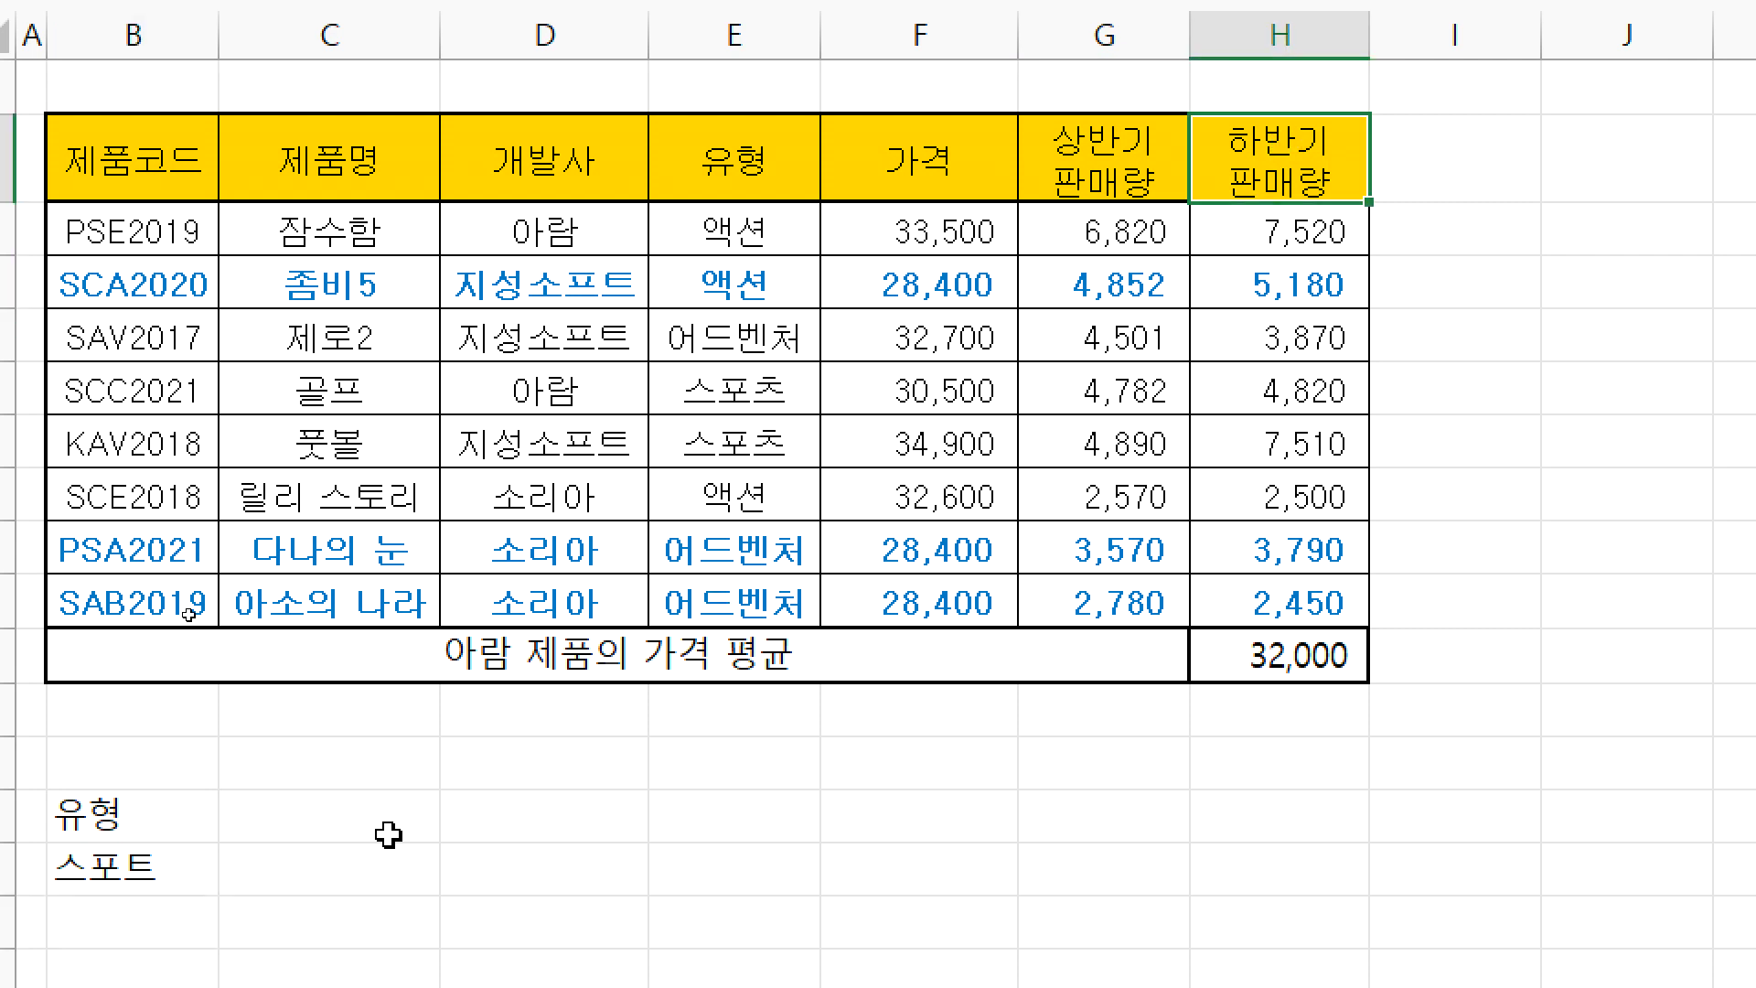
pyautogui.click(264, 817)
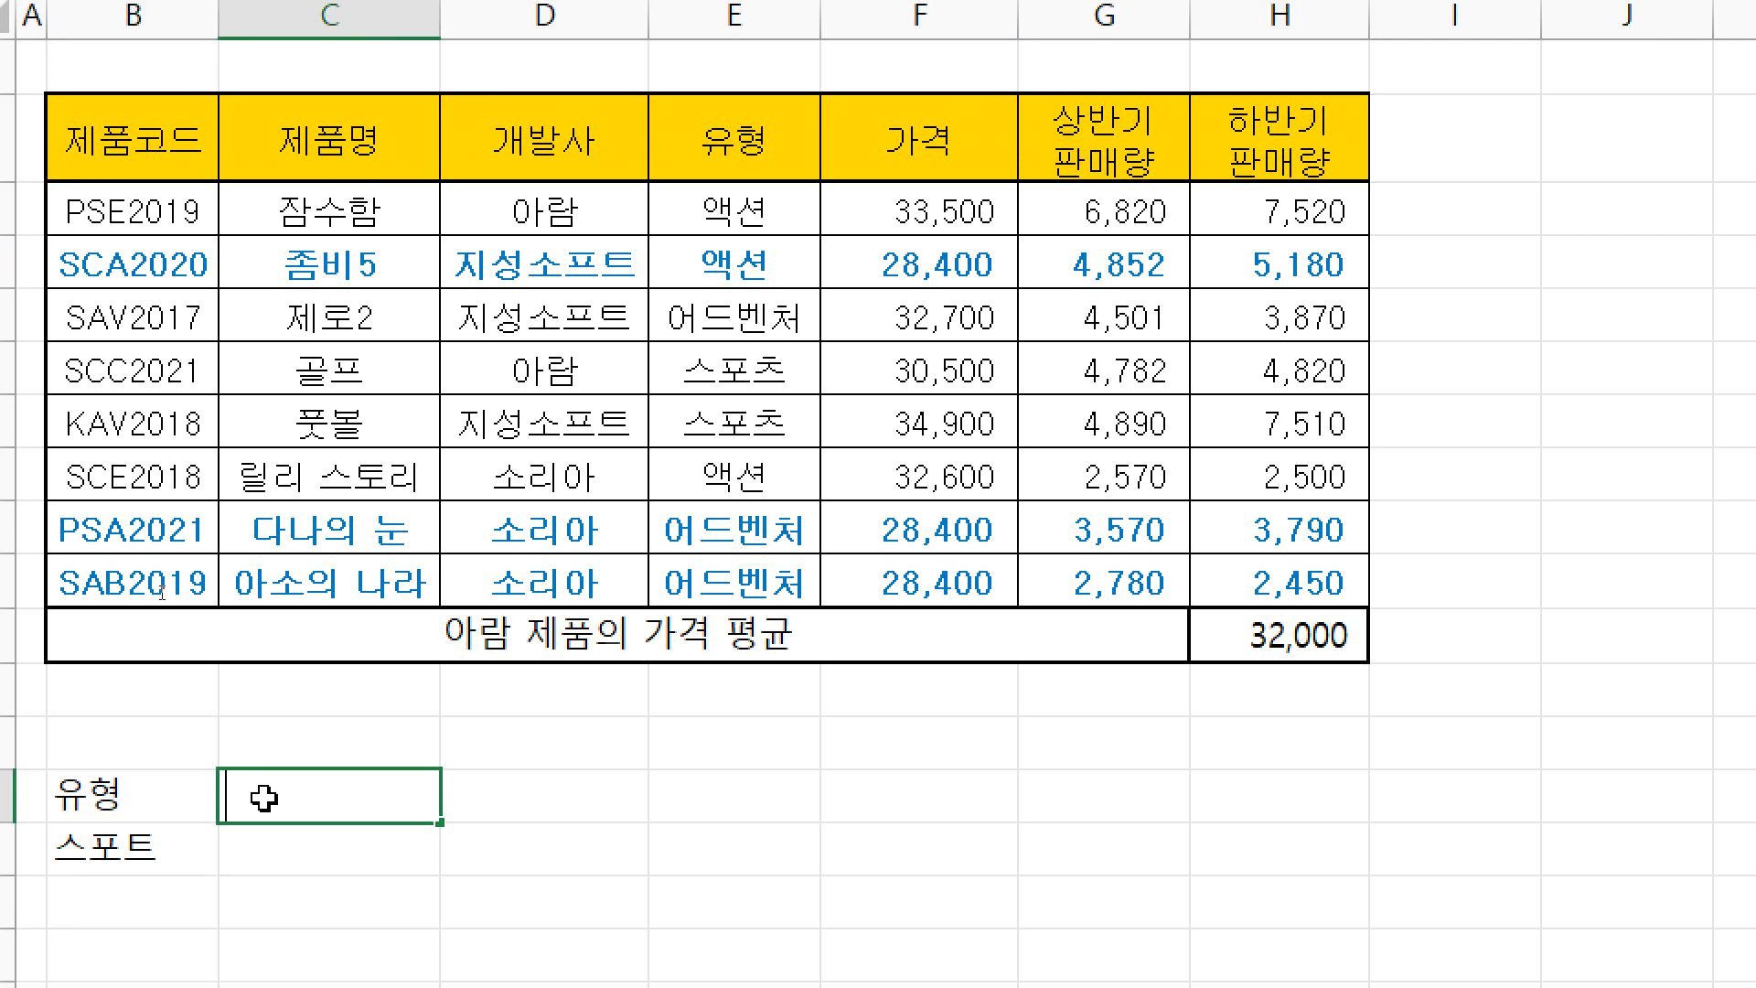
pyautogui.write('하반기판매')
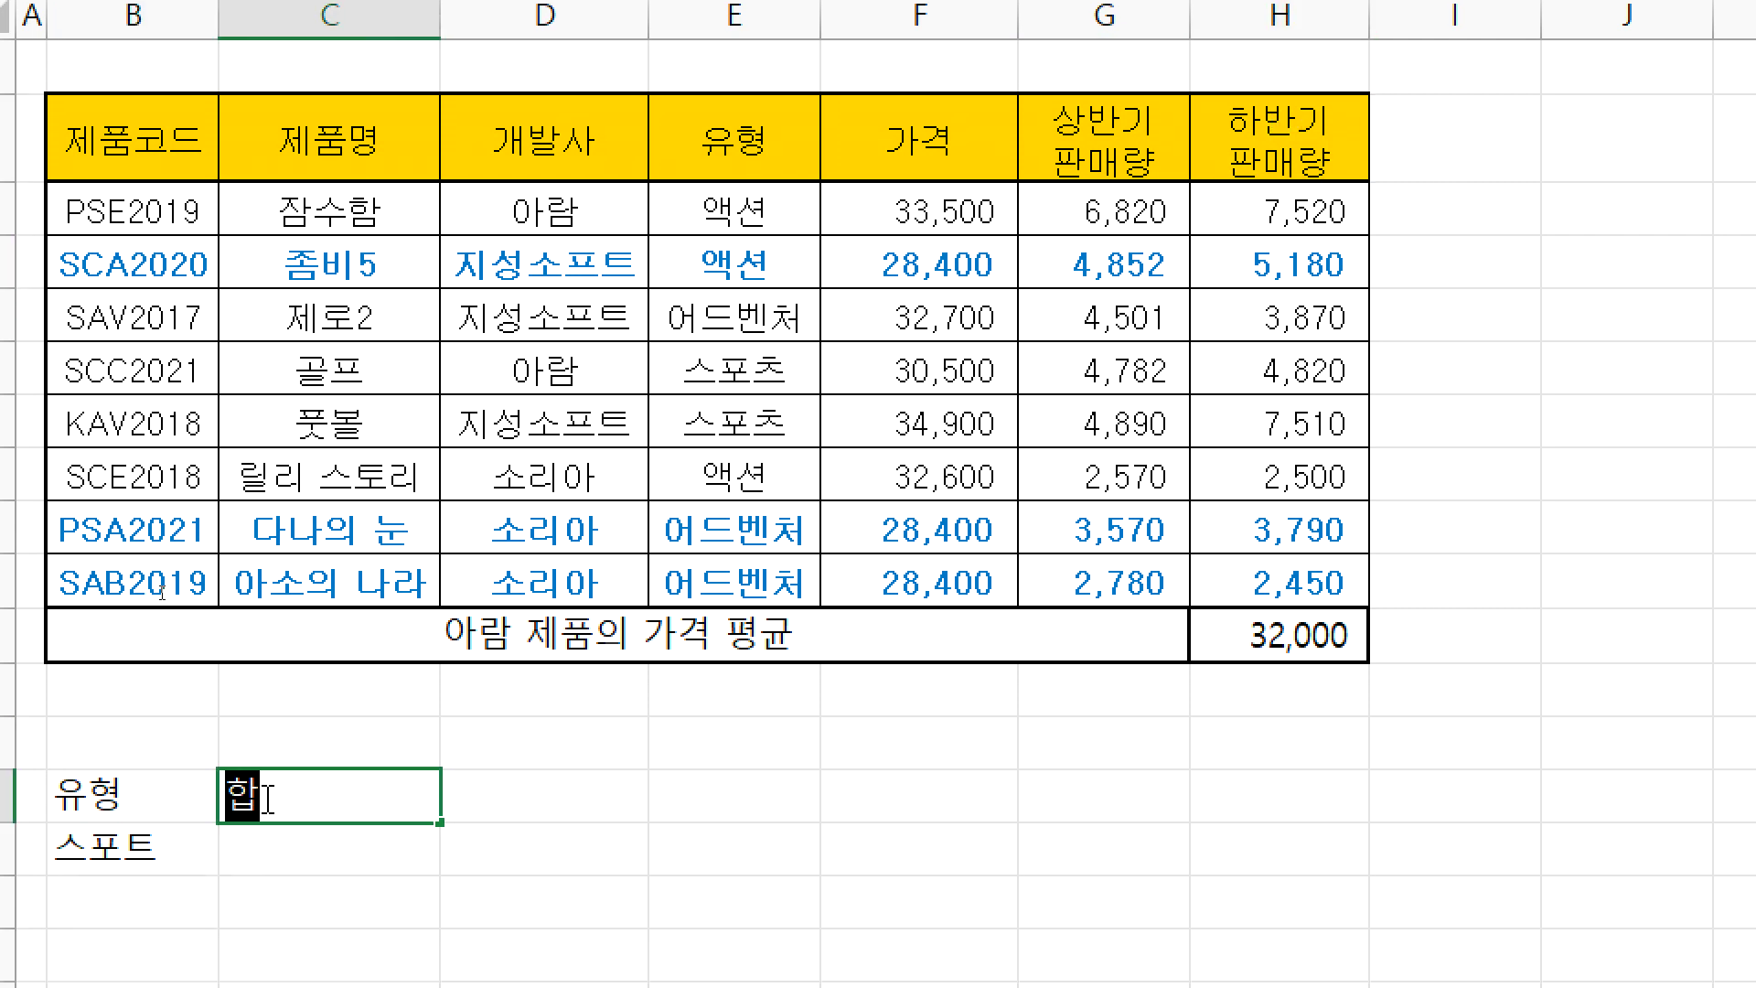
pyautogui.write('량')
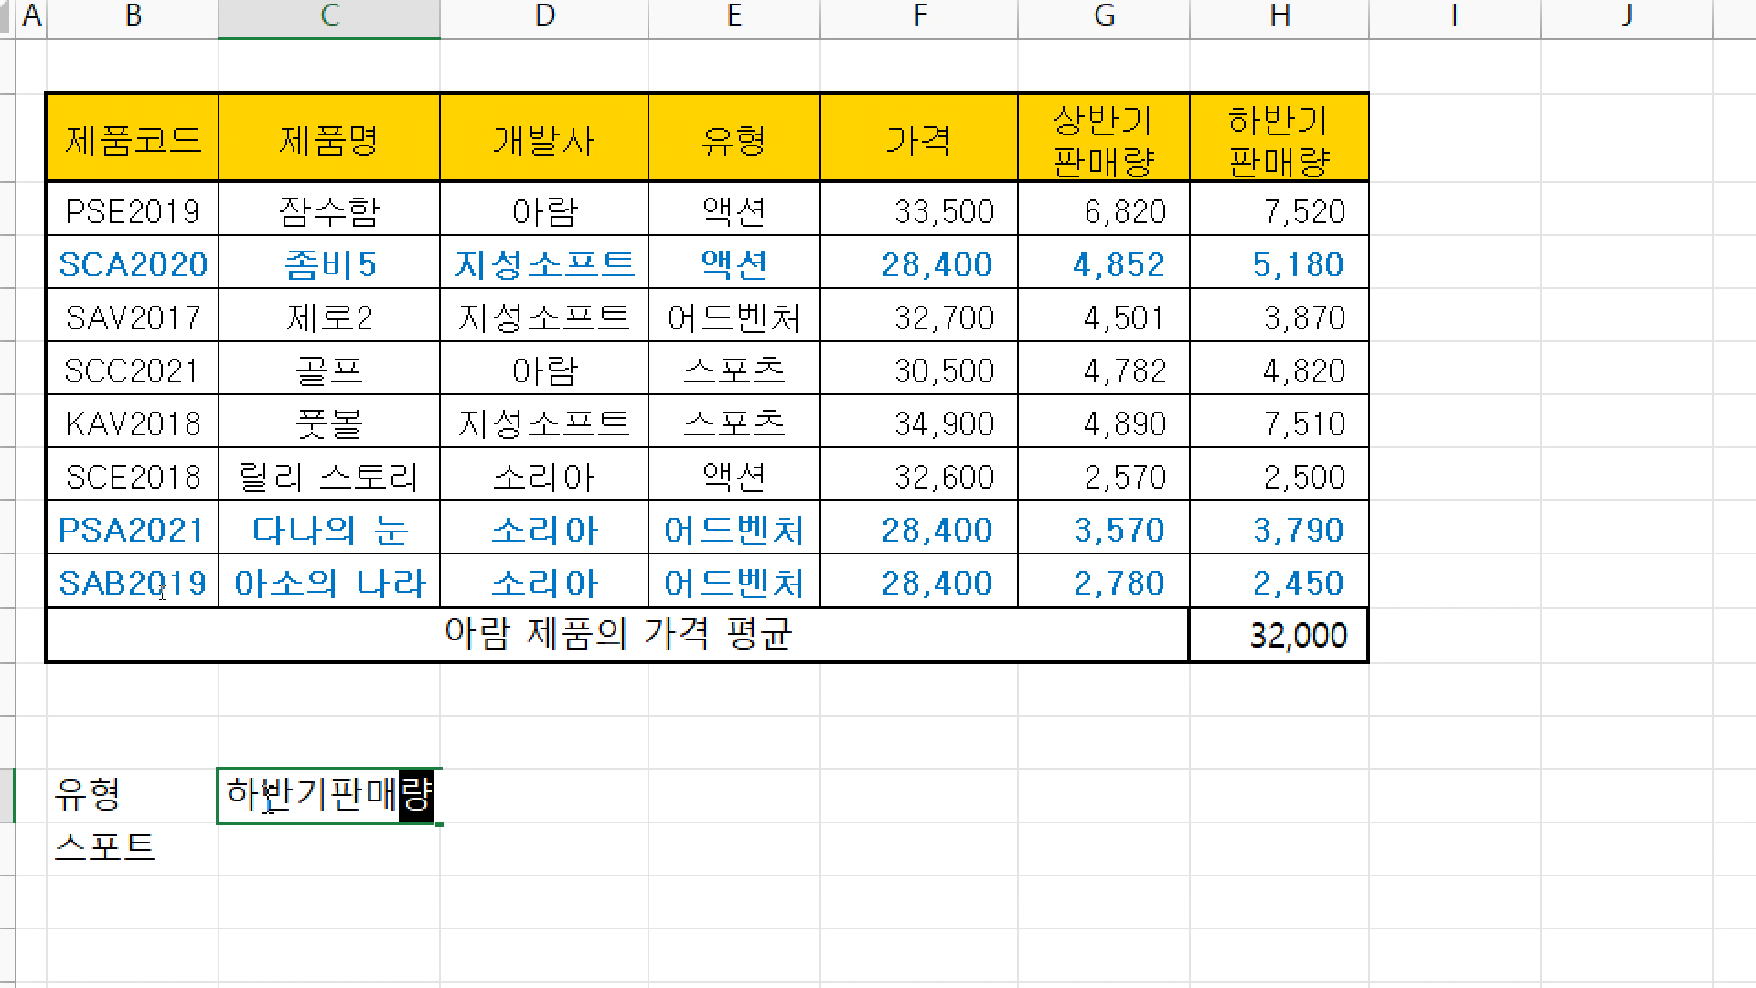
pyautogui.press('Return')
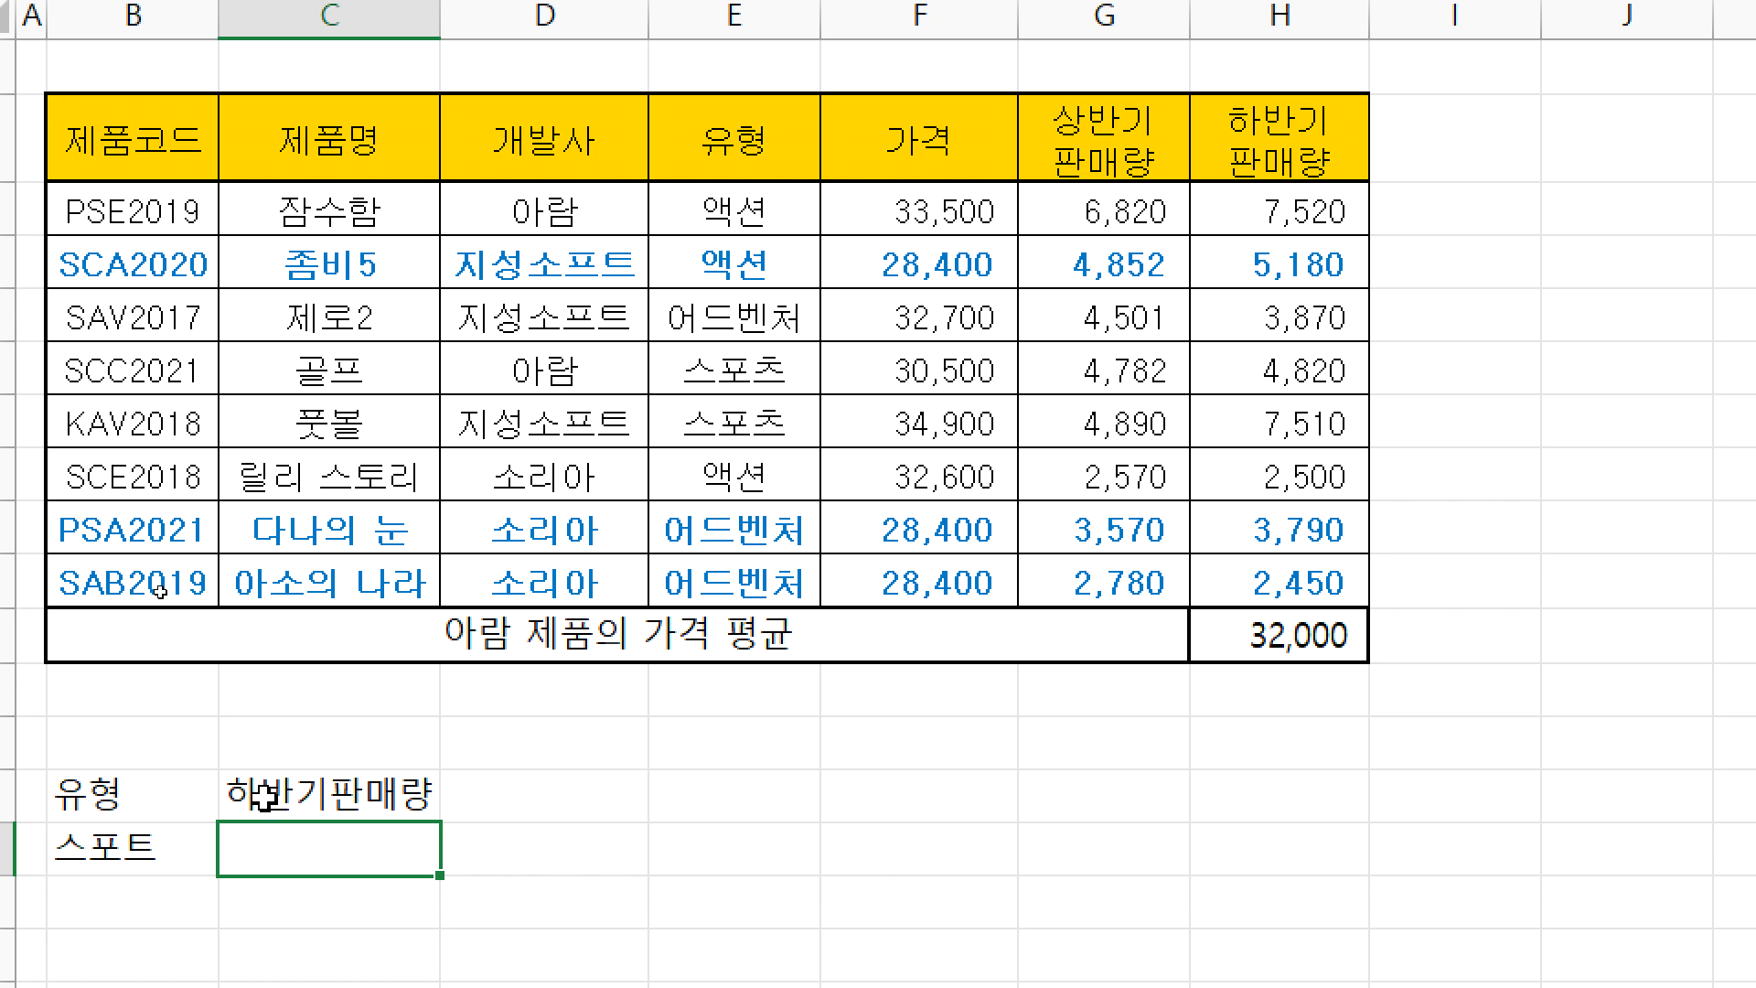
# - Split the C14 heading into two lines, 하반기 above 판매량, to match the table header
pyautogui.click(264, 795)
pyautogui.press('F2')
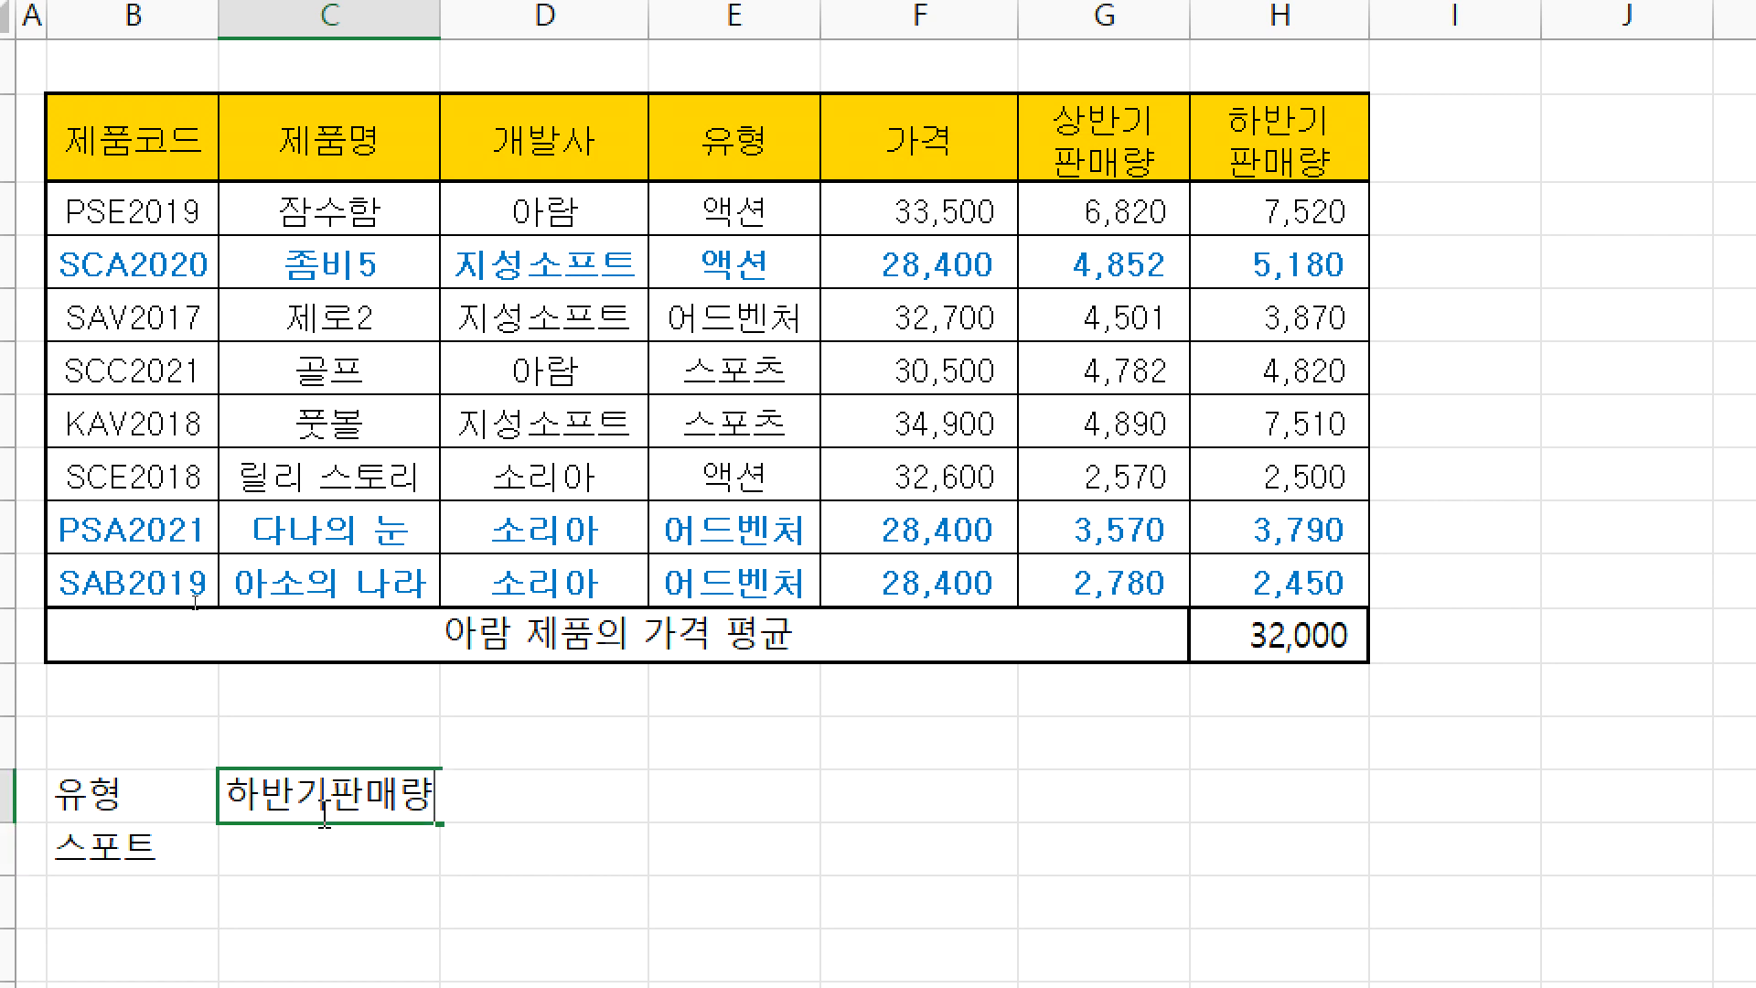
pyautogui.click(332, 801)
pyautogui.hotkey('alt', 'Return')
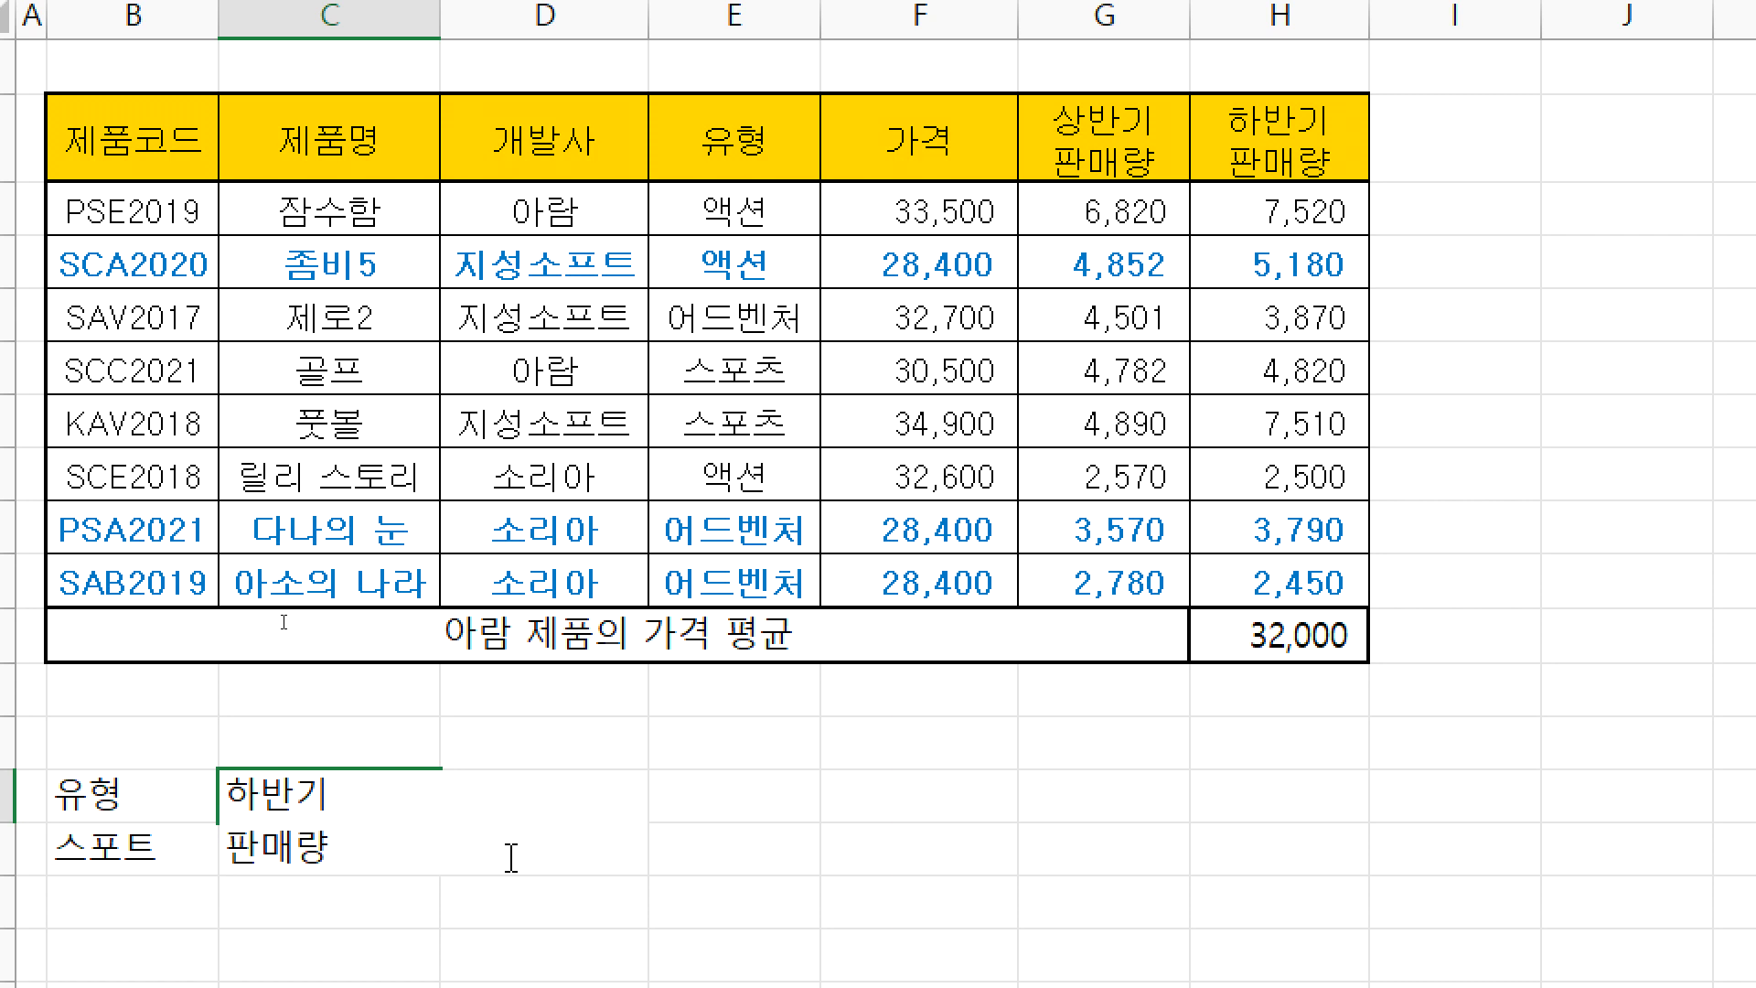
pyautogui.press('Return')
pyautogui.click(329, 796)
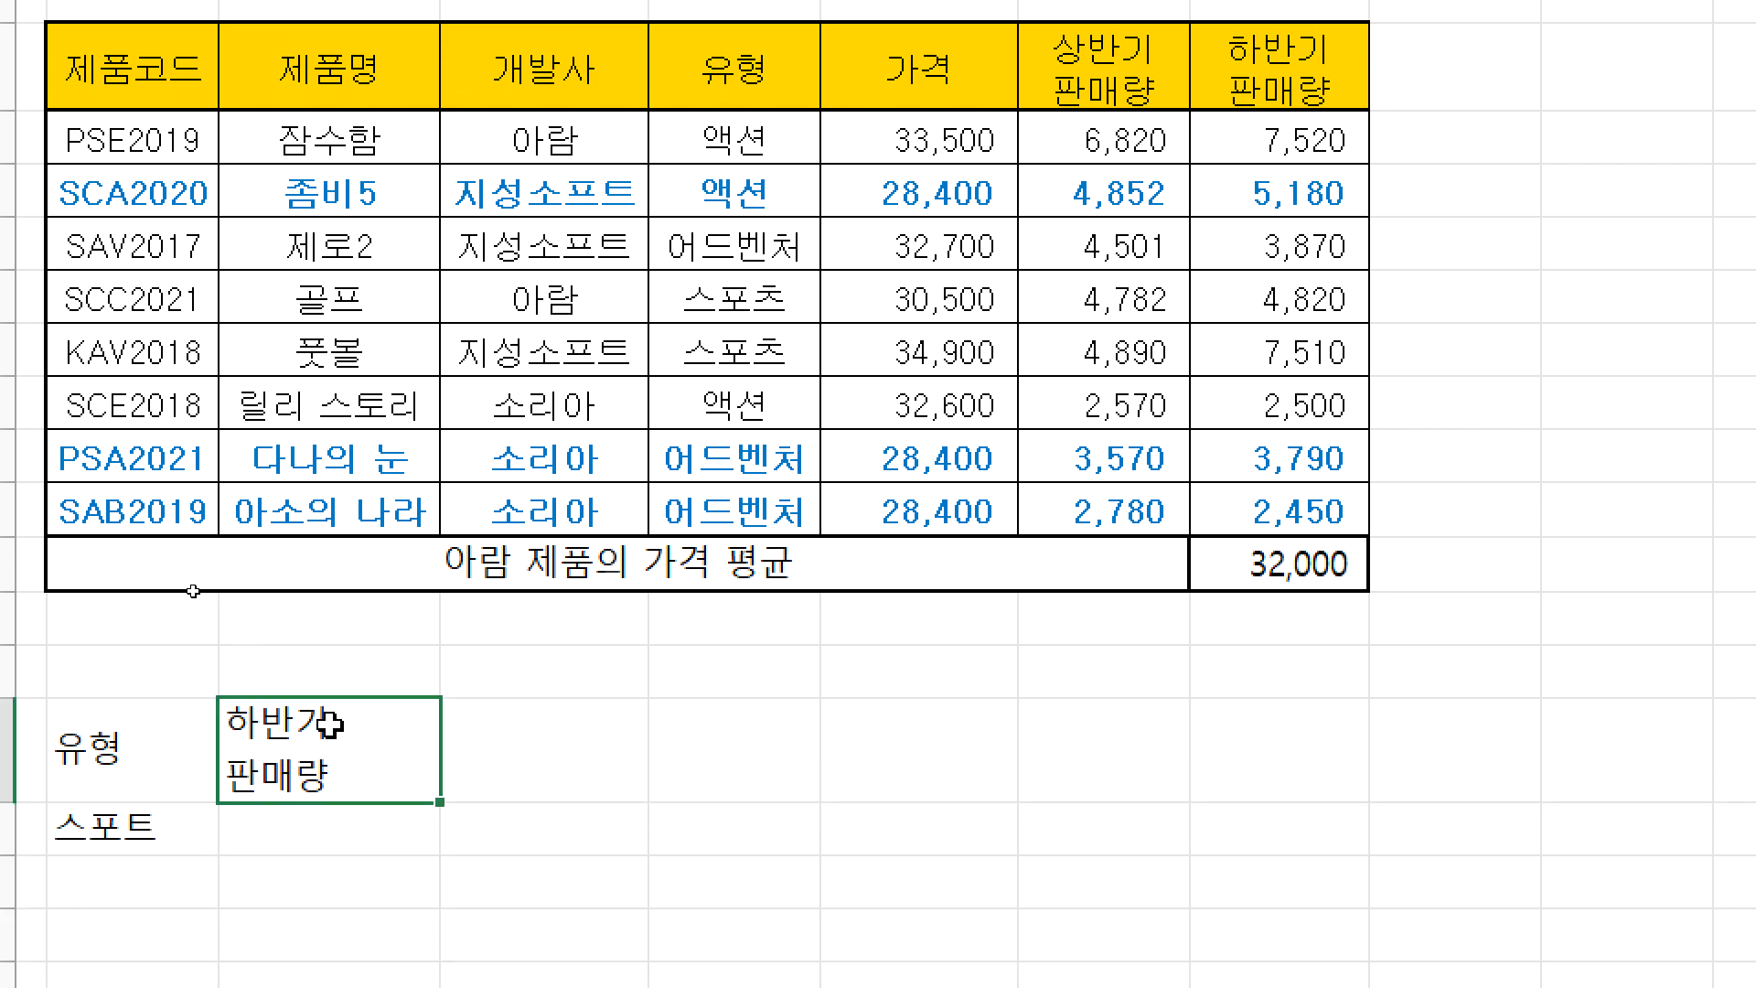
# - Copy the table headers 유형 (E2) and 하반기 판매량 (H2) over the criteria headings in B14:C14
pyautogui.click(138, 731)
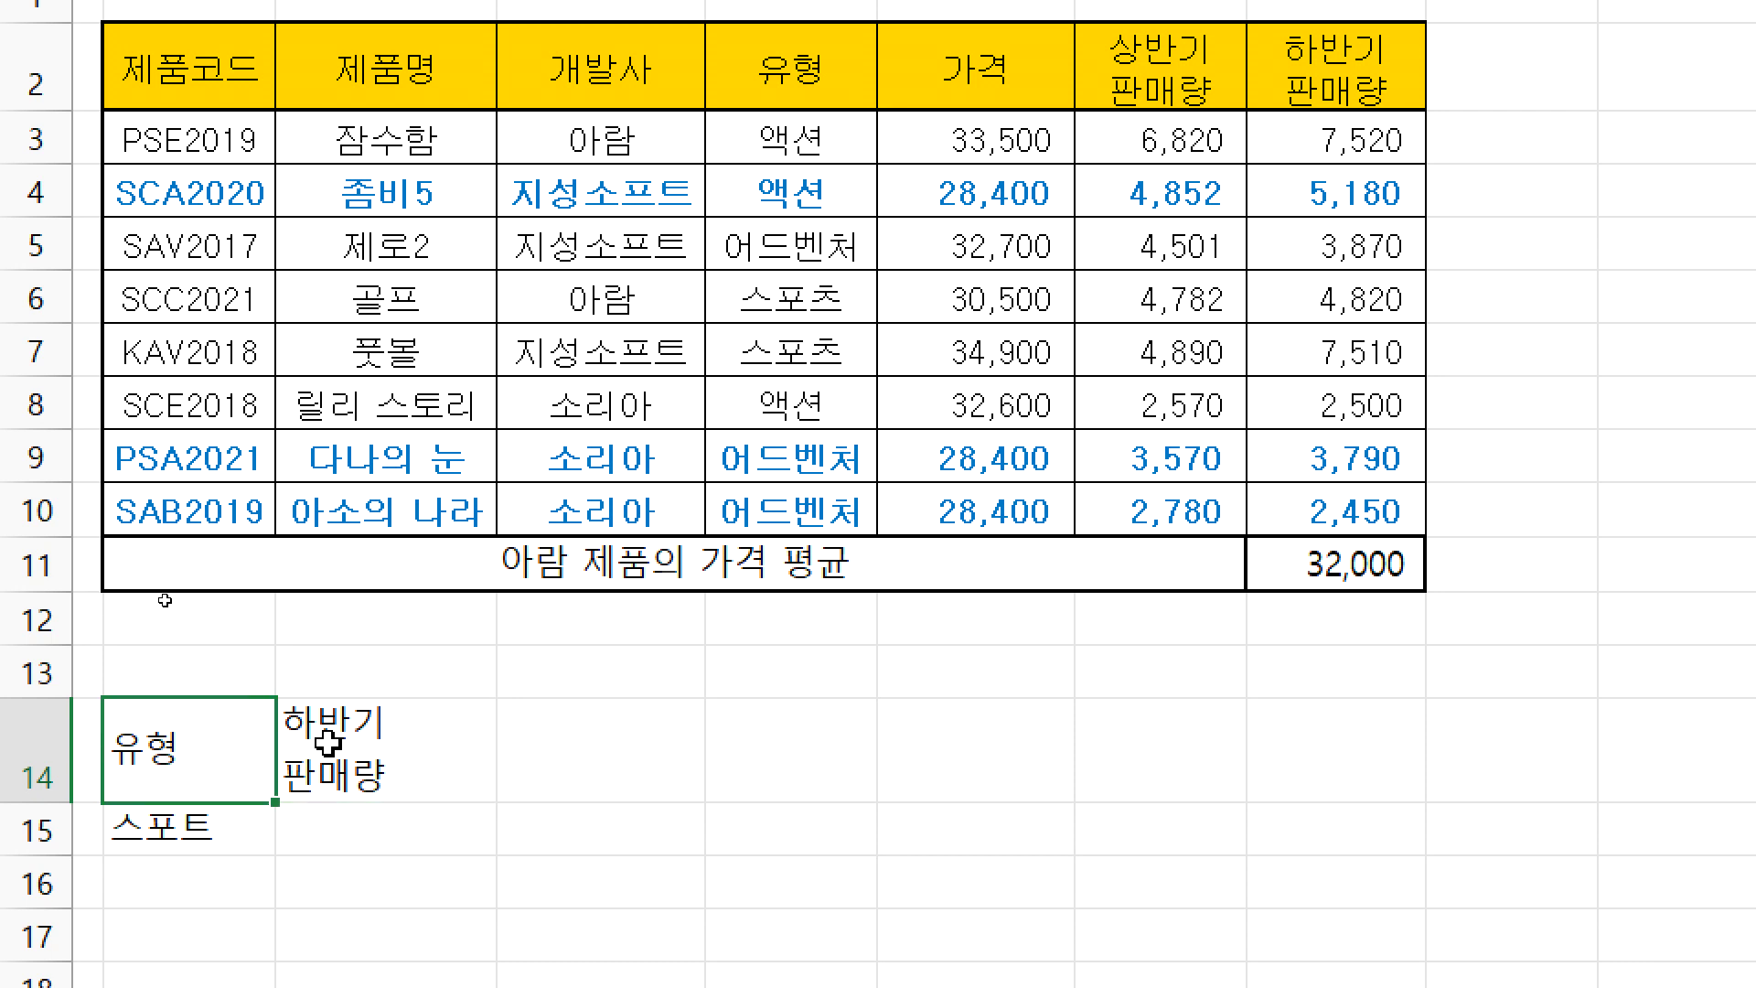
pyautogui.click(794, 80)
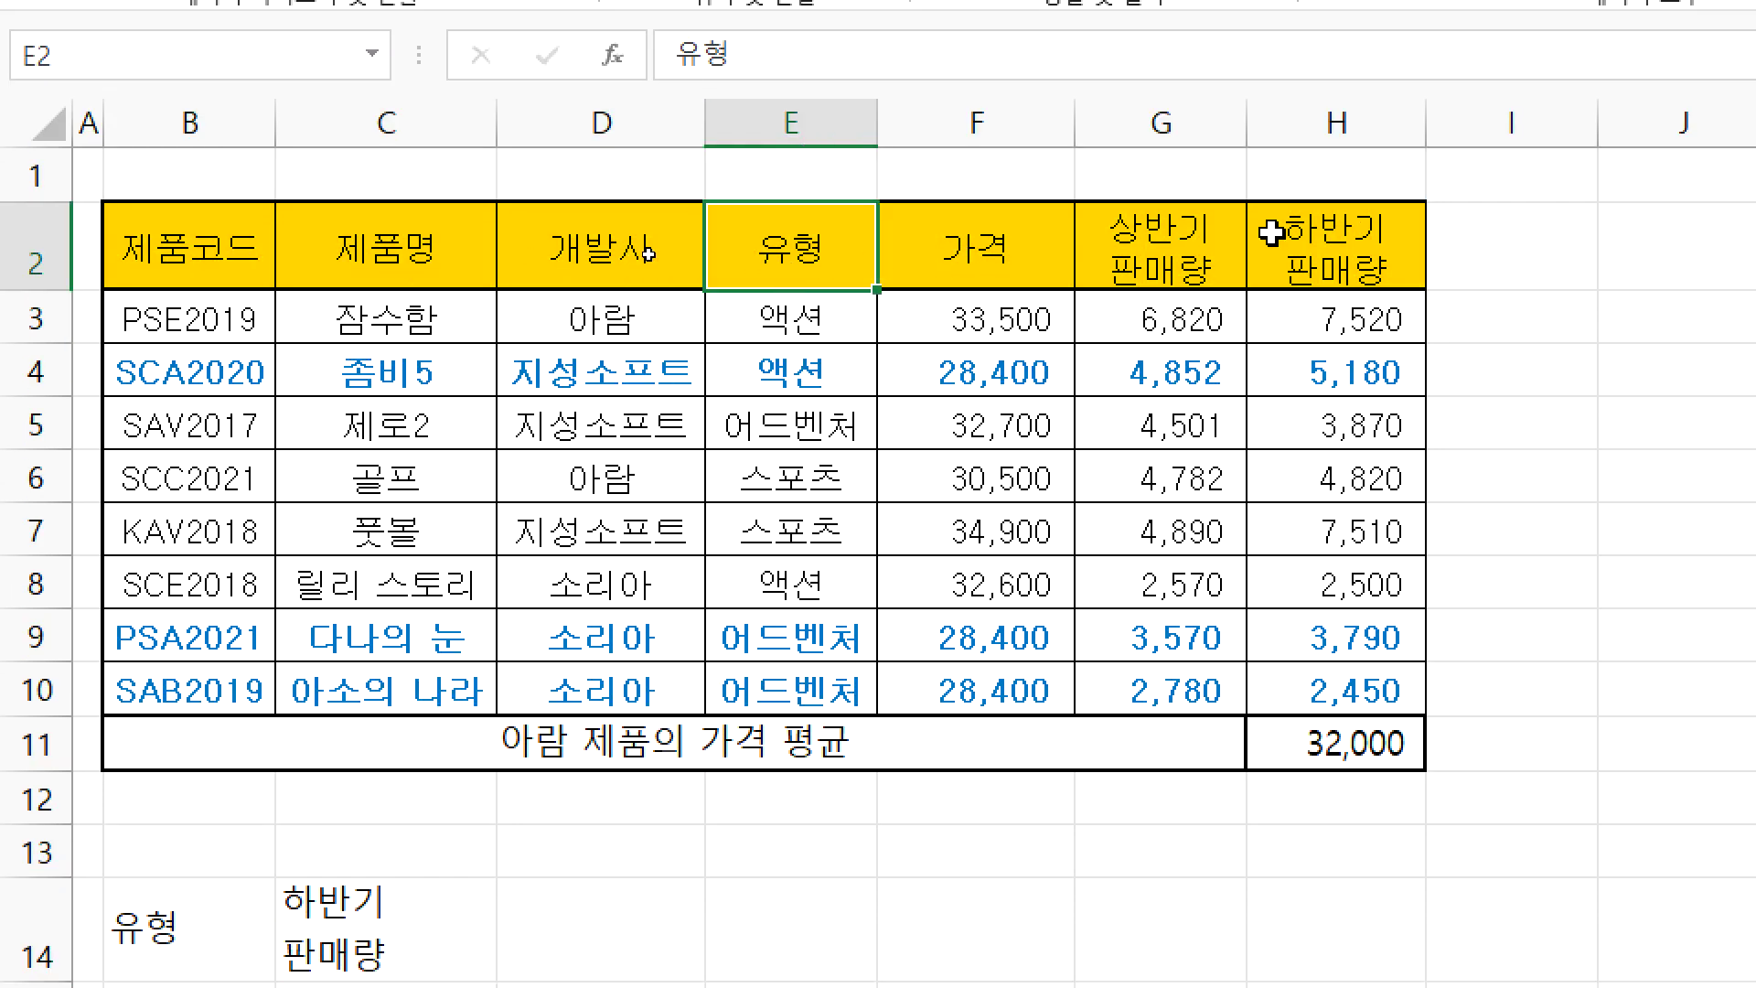
pyautogui.keyDown('ctrl'); pyautogui.click(1335, 233); pyautogui.keyUp('ctrl')
pyautogui.hotkey('ctrl', 'c')
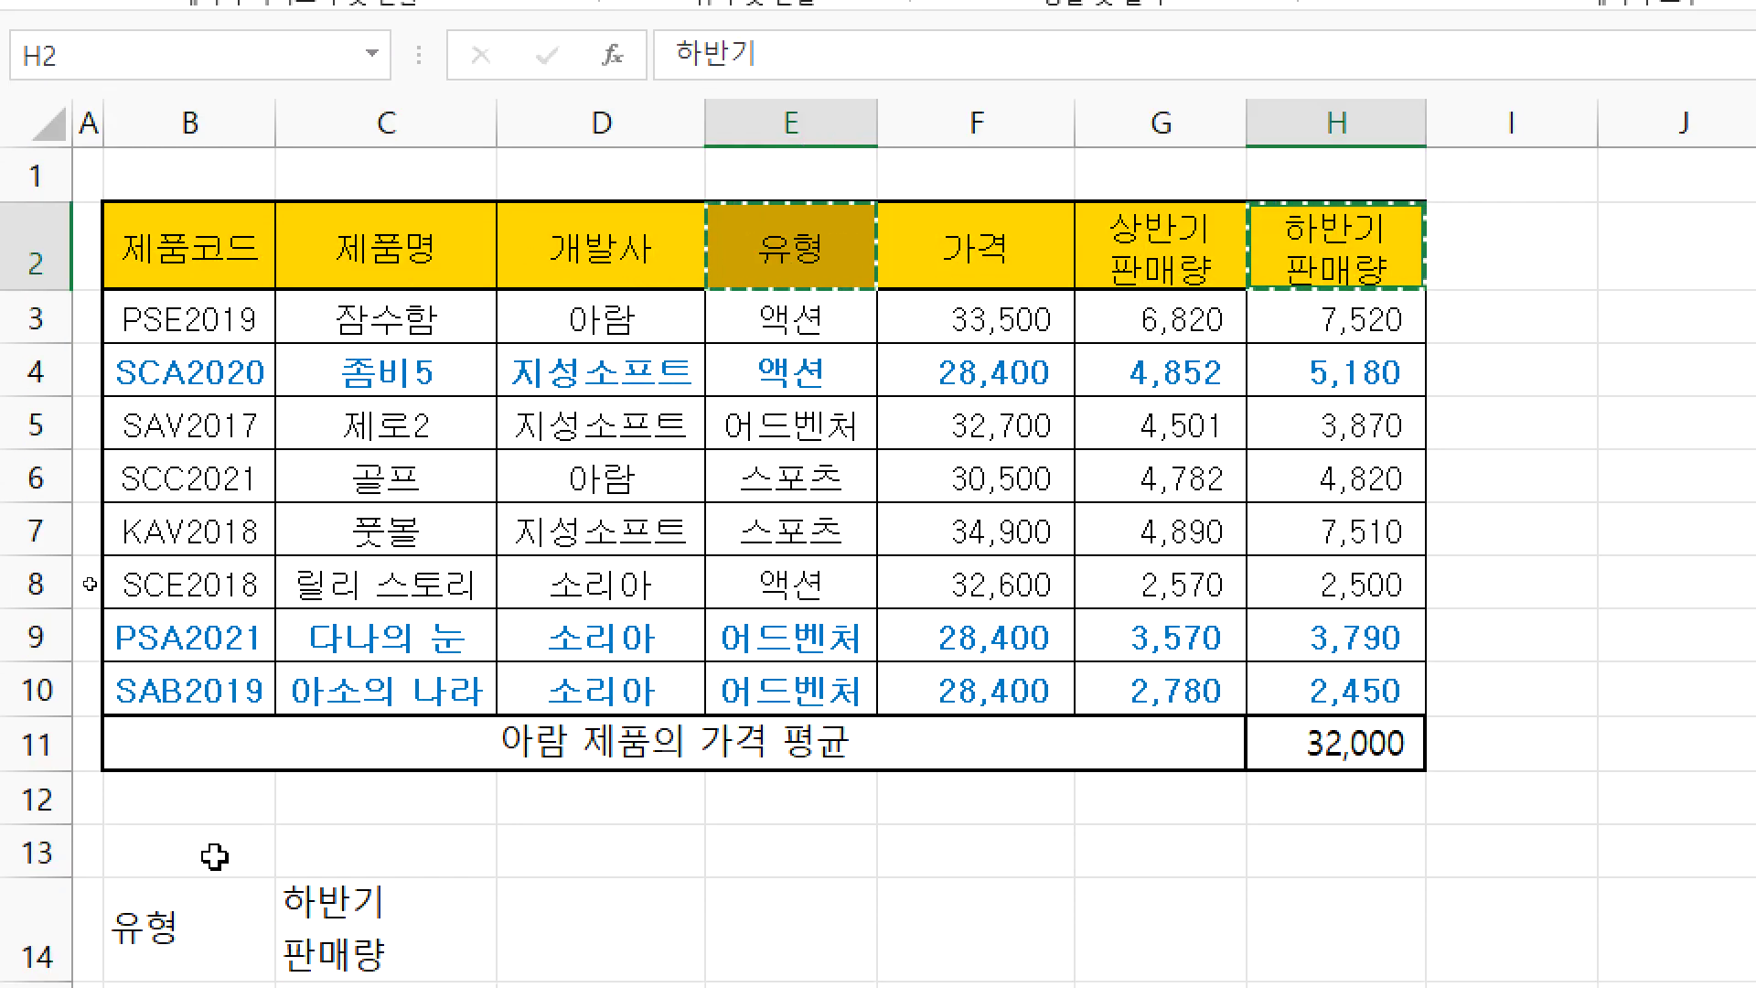
pyautogui.click(150, 924)
pyautogui.hotkey('ctrl', 'v')
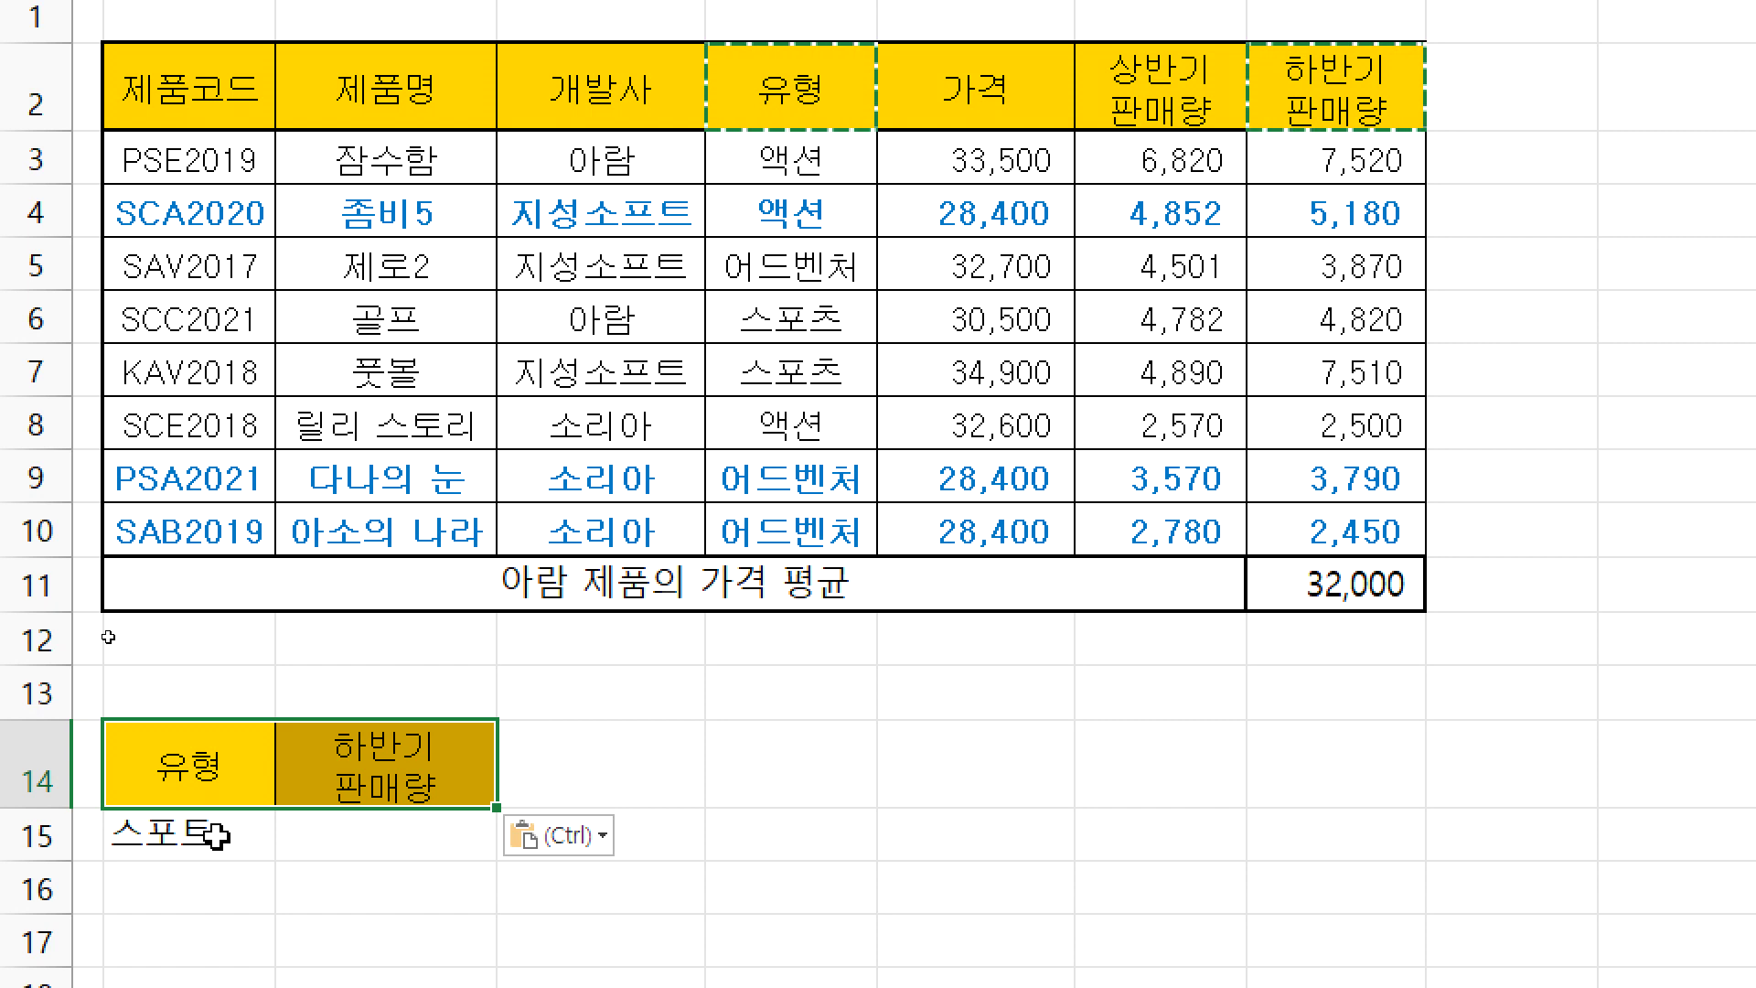
pyautogui.press('Escape')
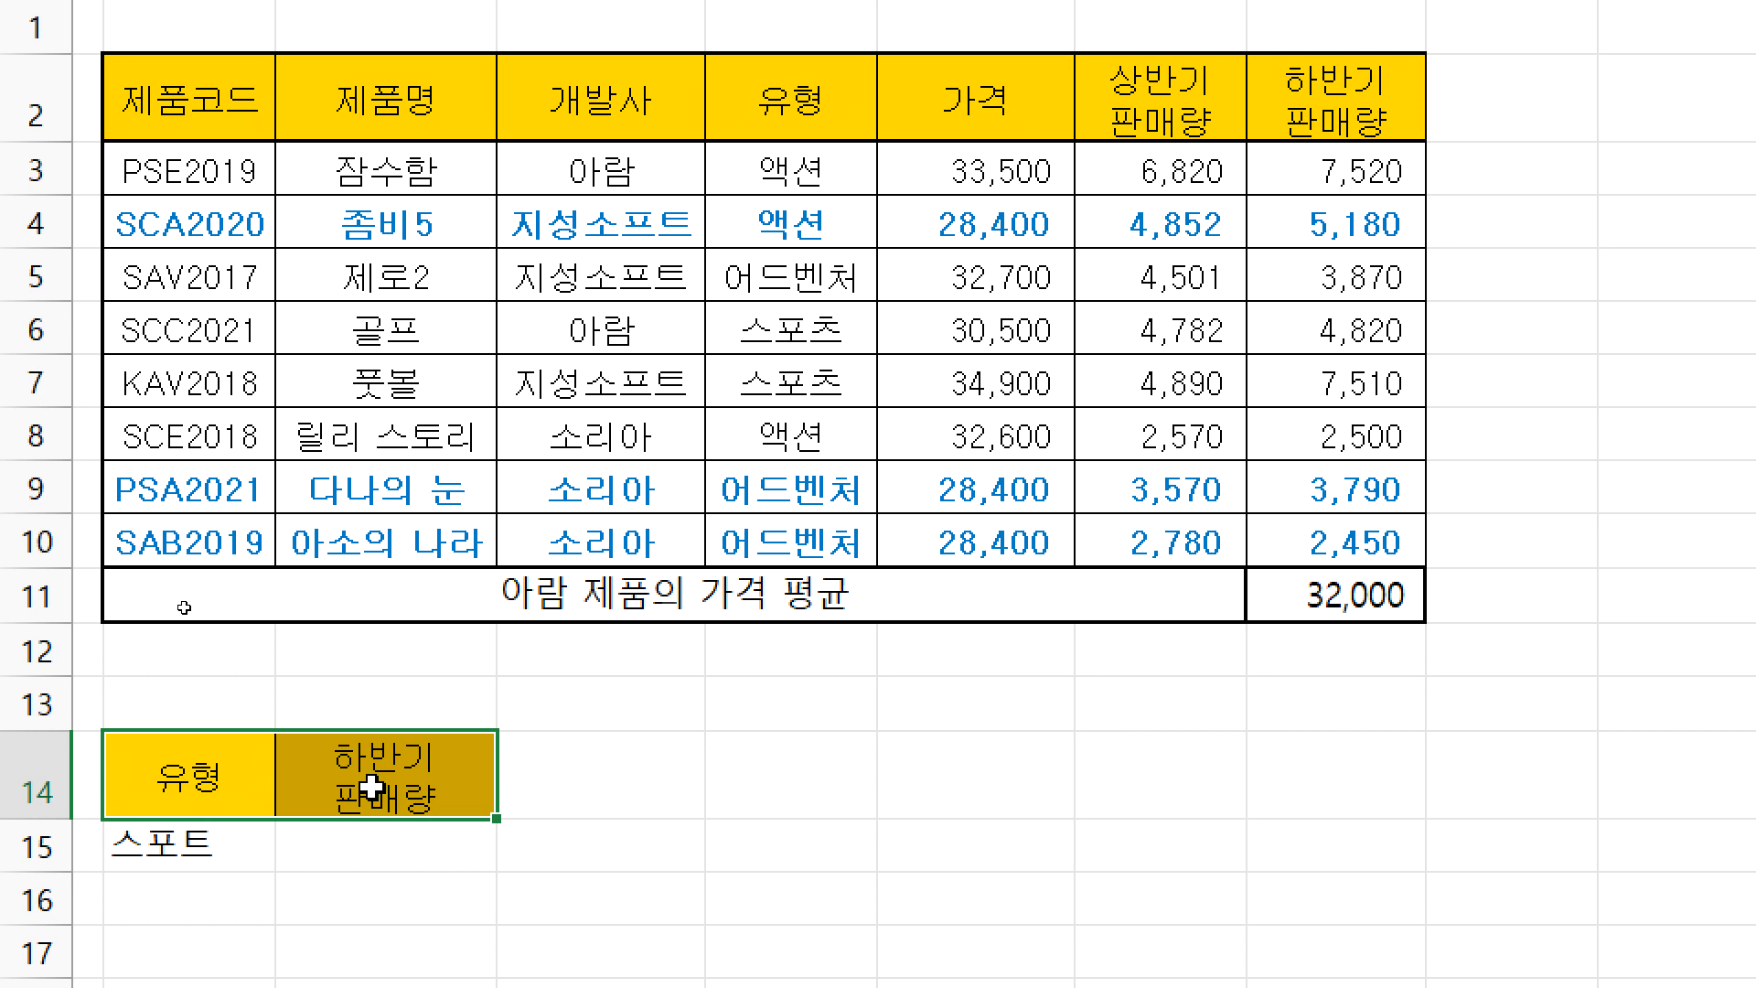
# - Duplicate the criteria block B14:C15 into the cells starting at E14
pyautogui.moveTo(235, 786); pyautogui.dragTo(375, 837)
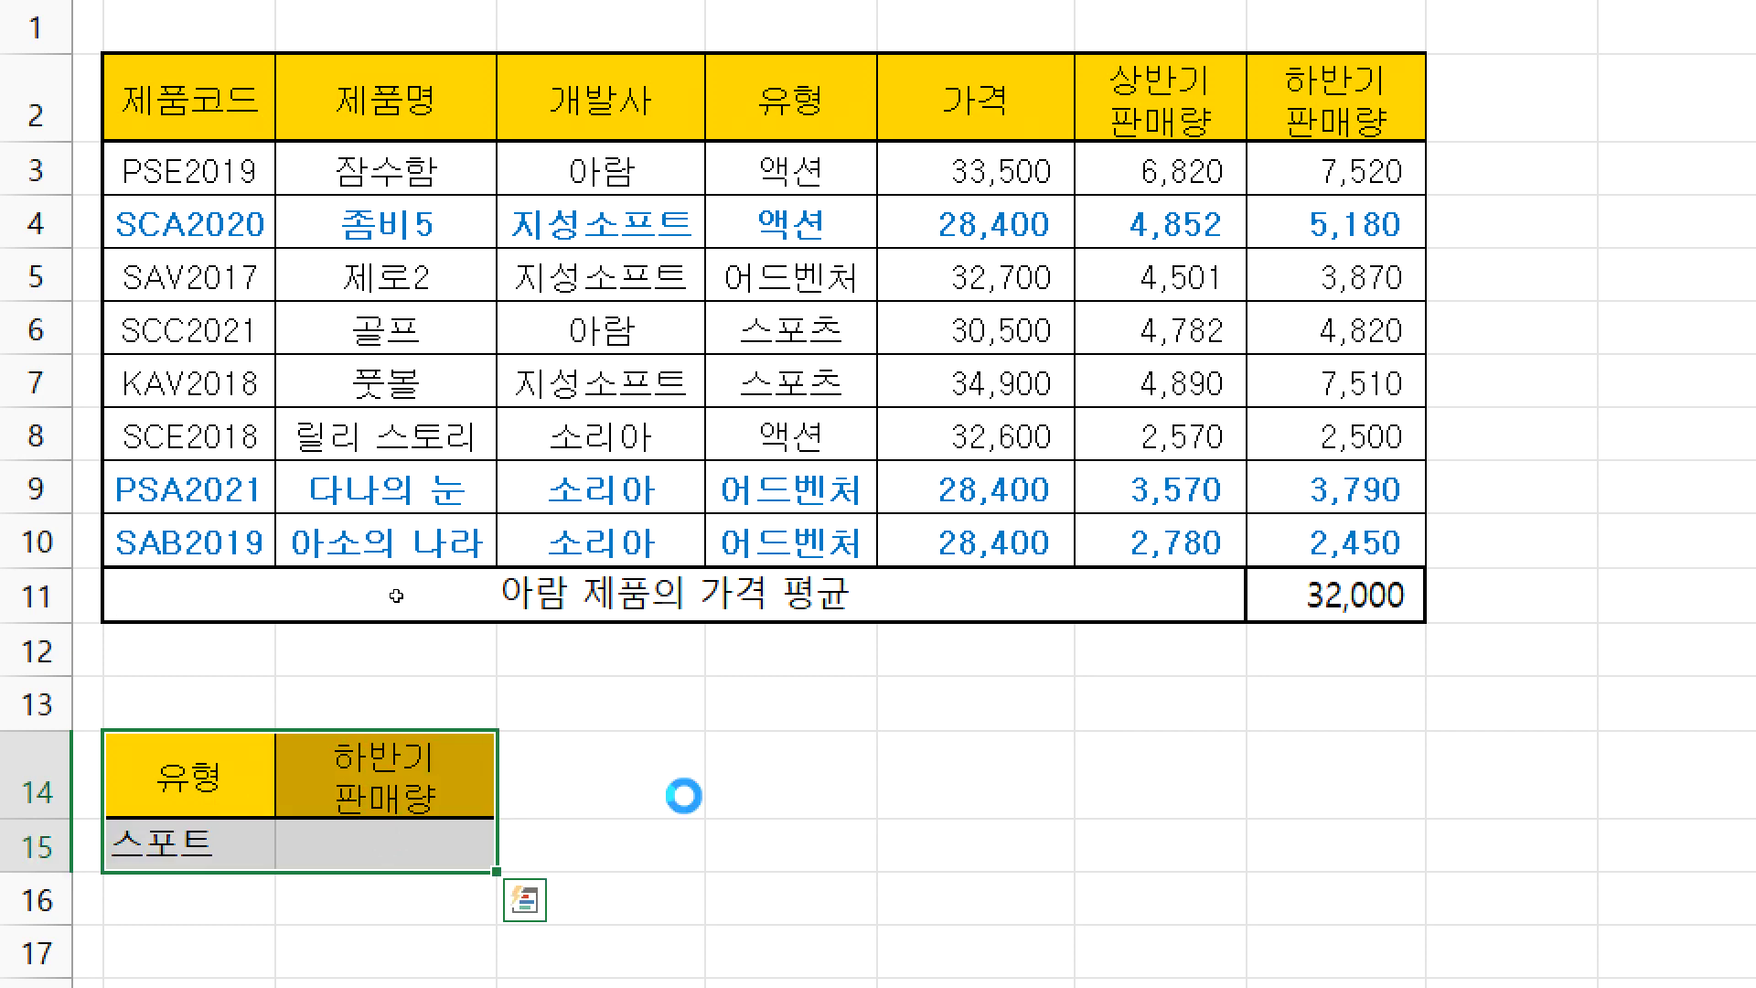
pyautogui.hotkey('ctrl', 'c')
pyautogui.click(823, 744)
pyautogui.hotkey('ctrl', 'v')
# - Enter the criterion <=3000 under 하반기 판매량 in C15, removing any stray trailing character
pyautogui.click(399, 845)
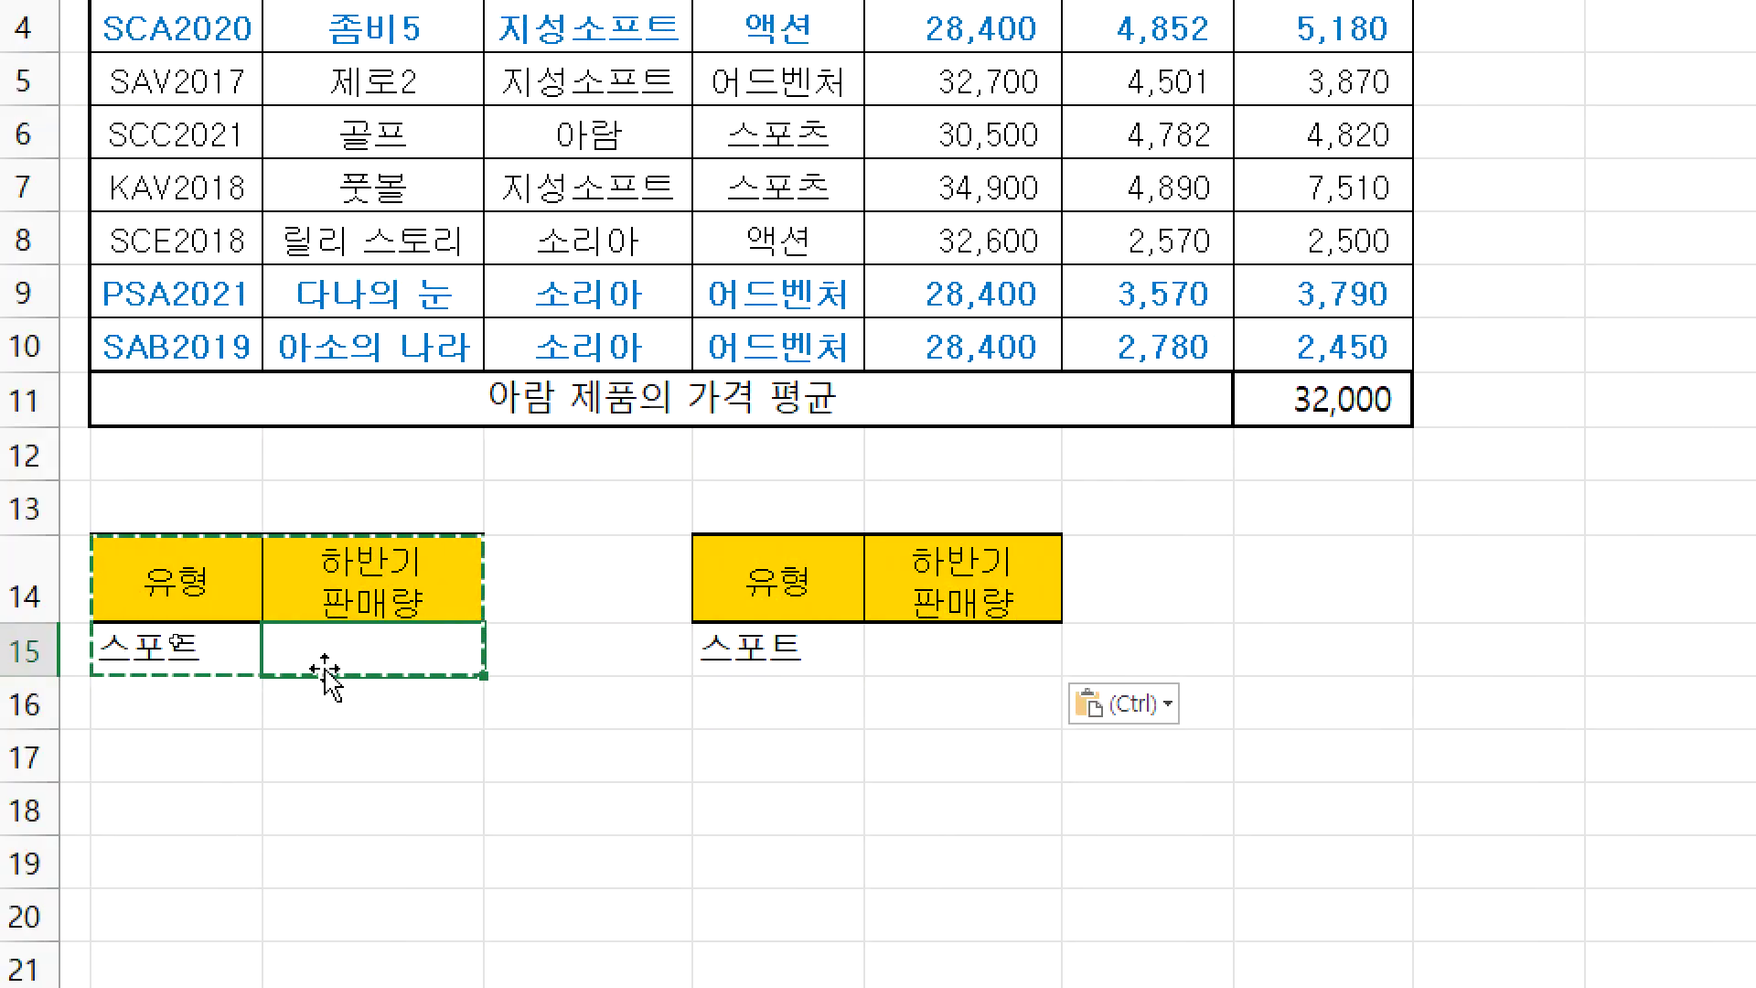
pyautogui.press('Escape')
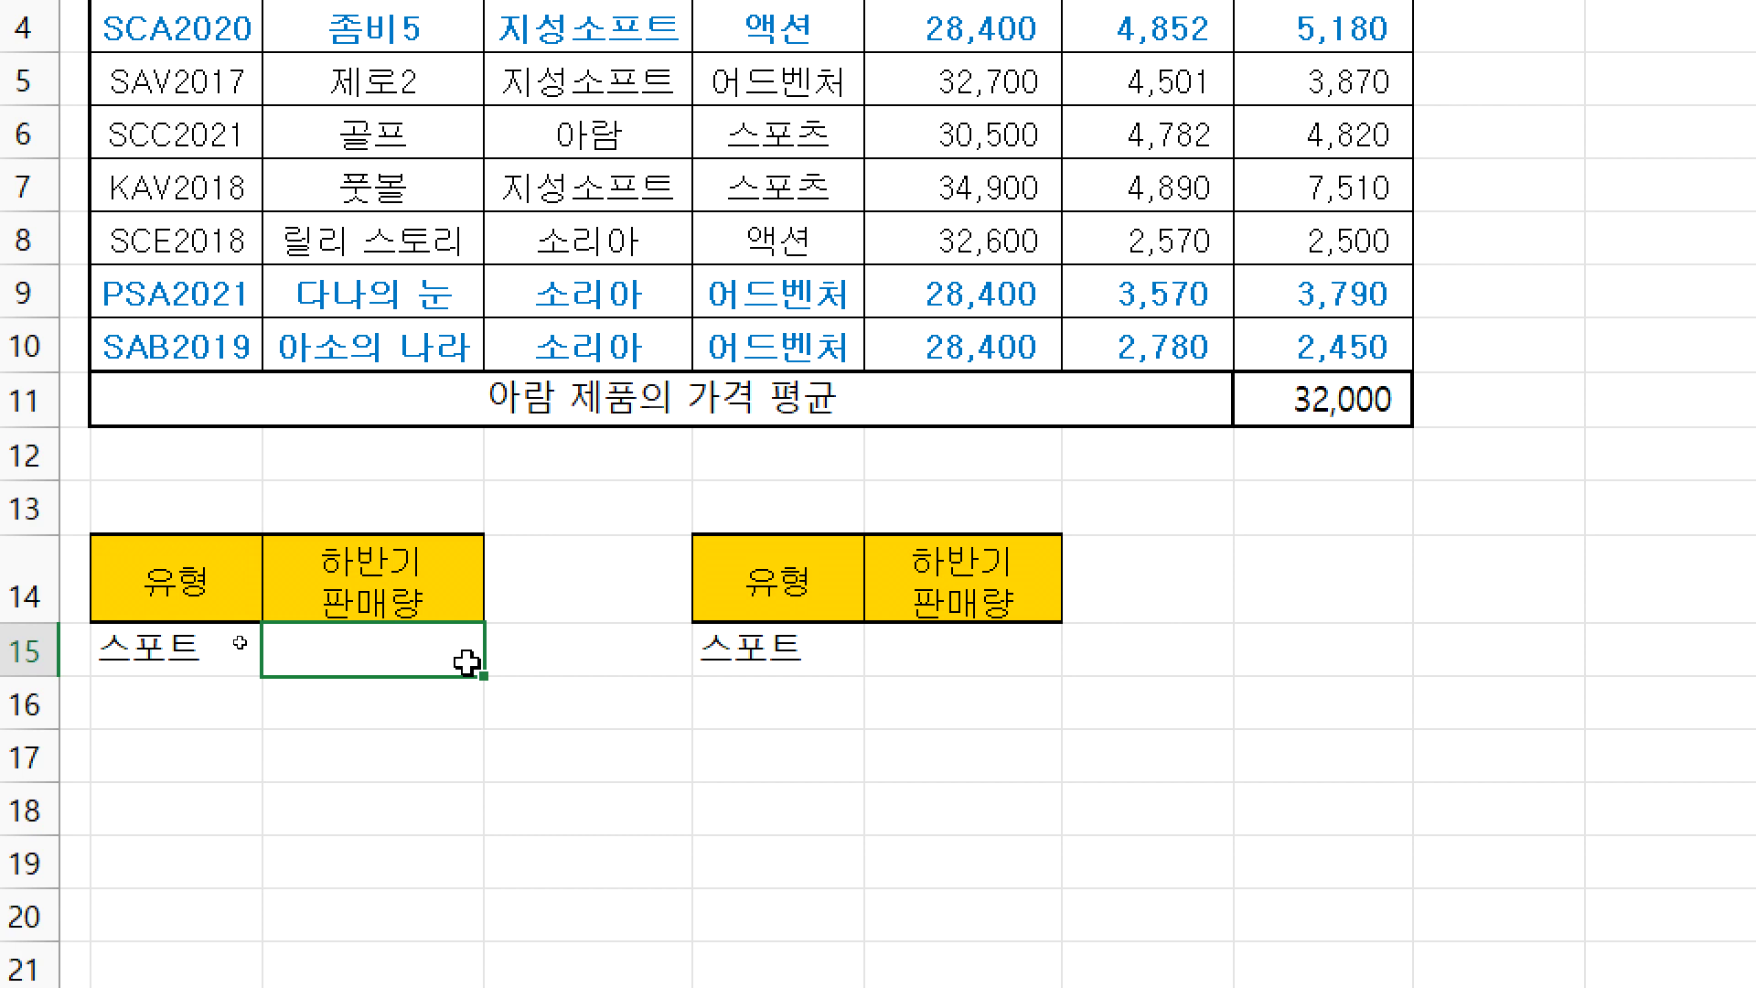
pyautogui.write('<=3000\\')
pyautogui.press('Return')
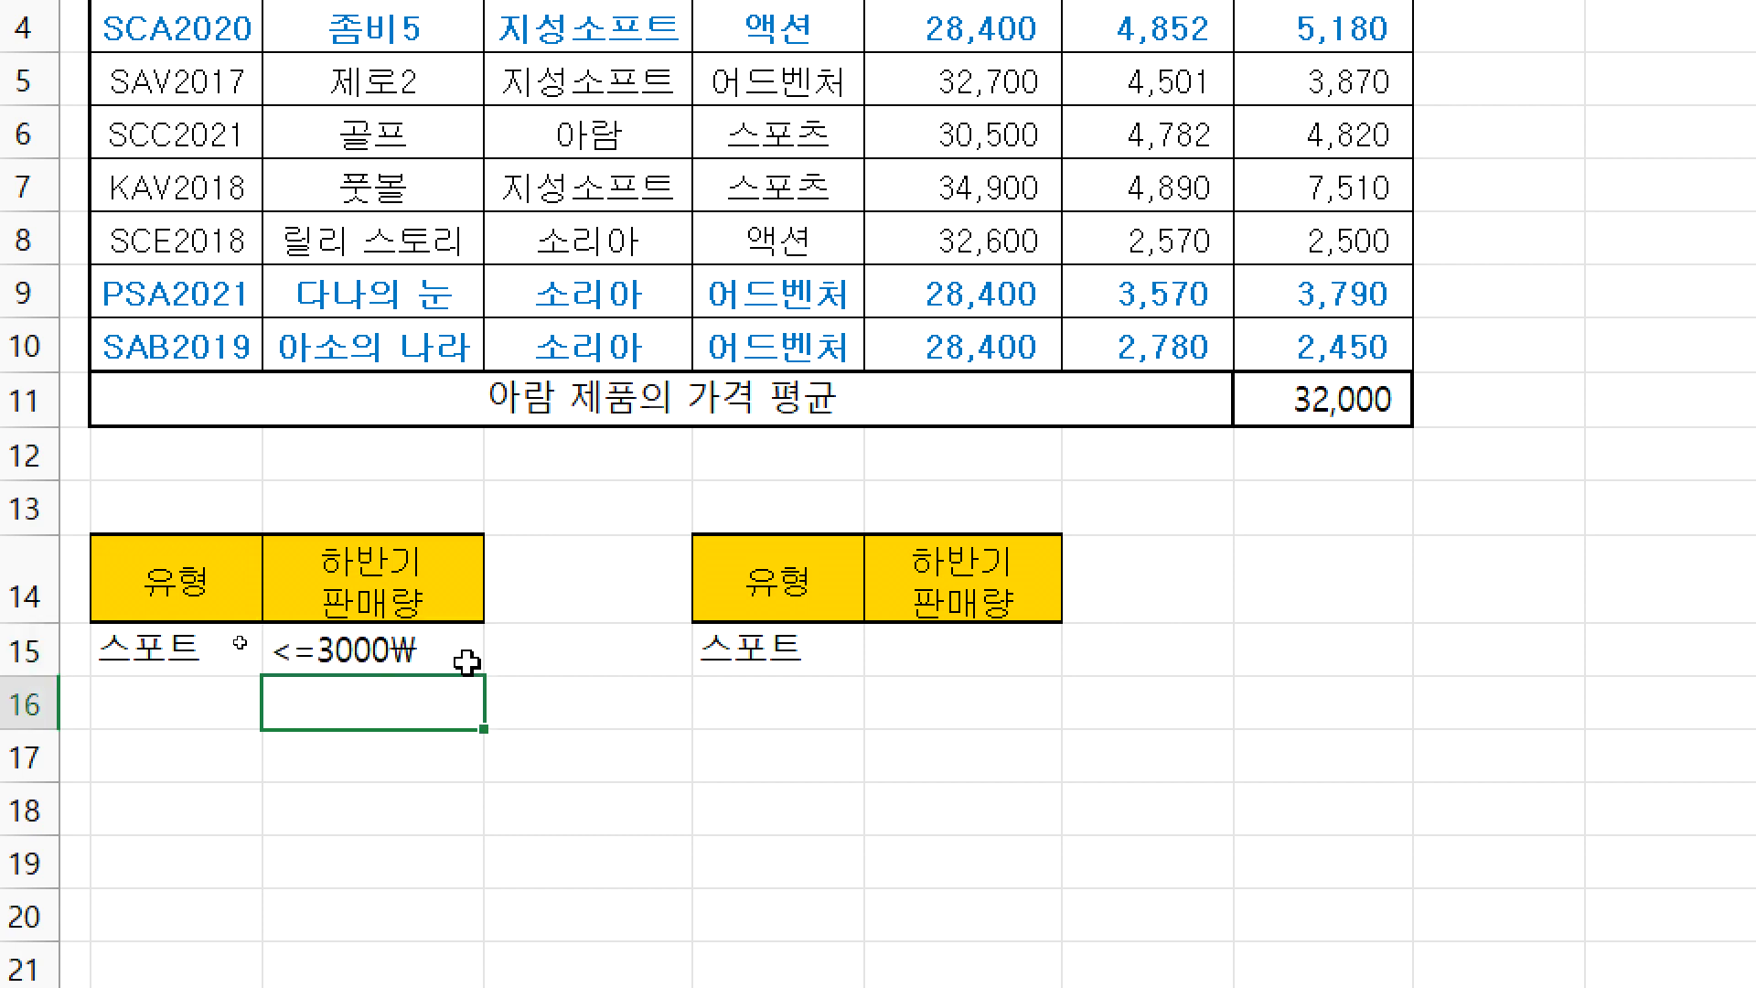
pyautogui.doubleClick(465, 653)
pyautogui.press('BackSpace')
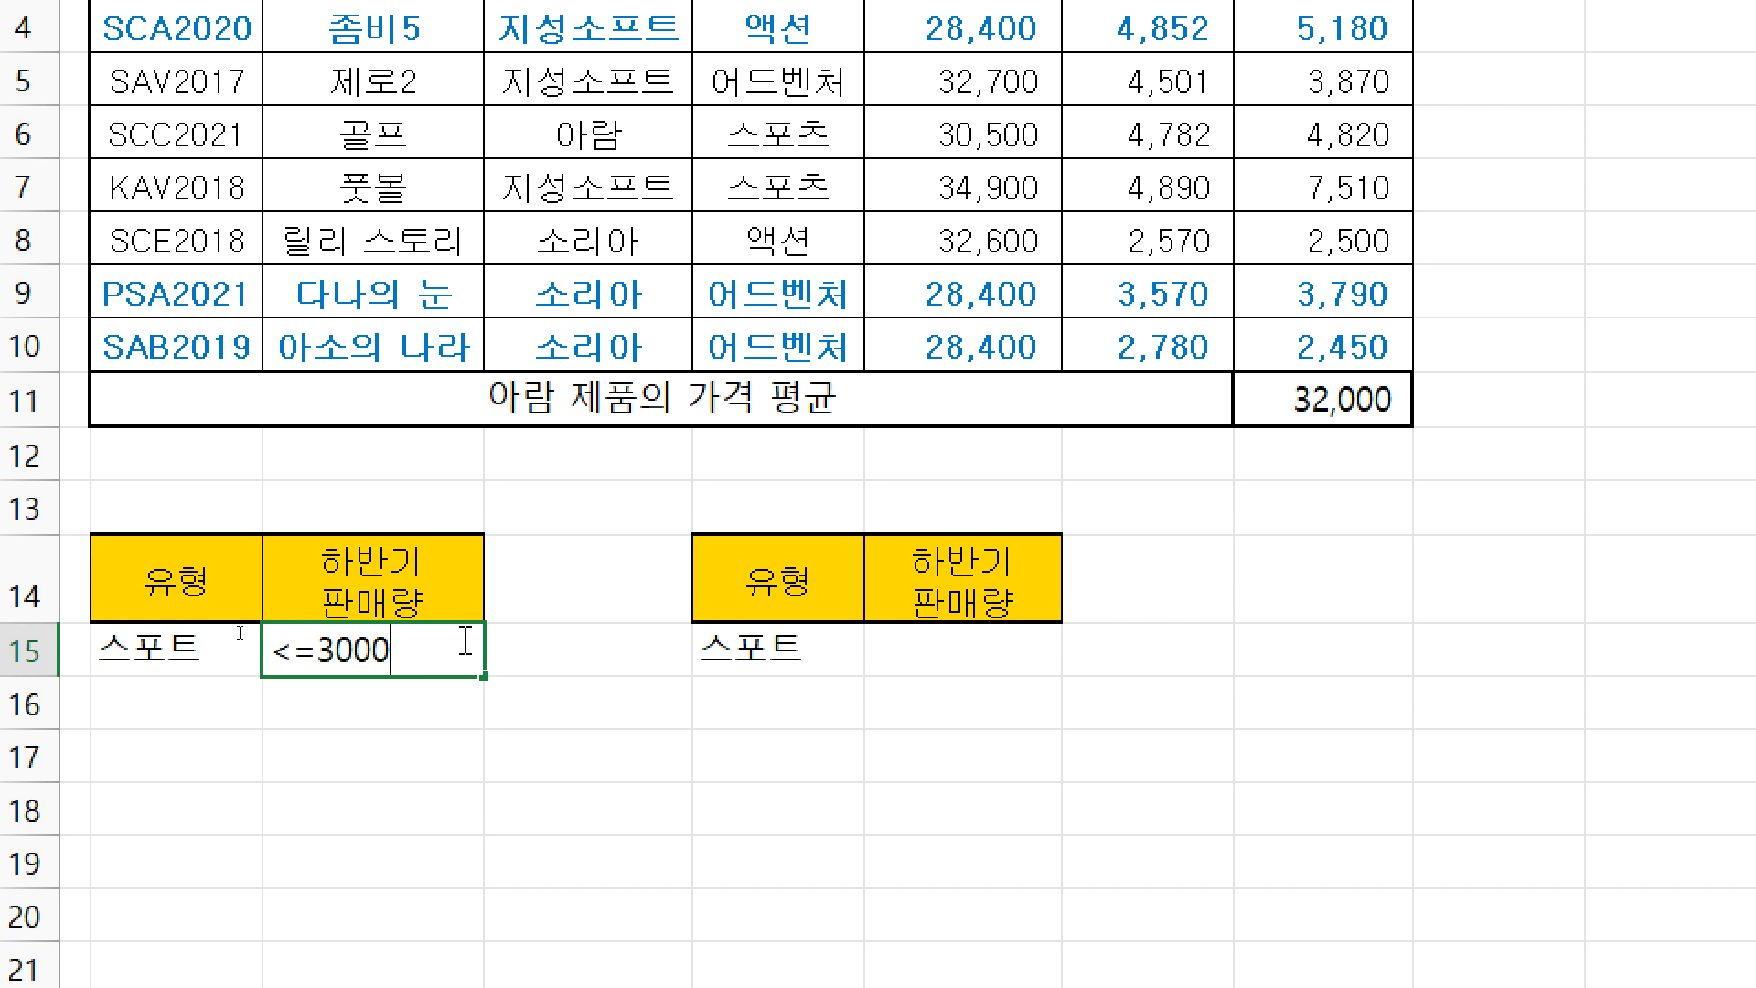
pyautogui.press('Return')
# - Correct the 유형 criterion in B15 to 스포츠
pyautogui.click(177, 583)
pyautogui.moveTo(189, 588); pyautogui.dragTo(183, 655)
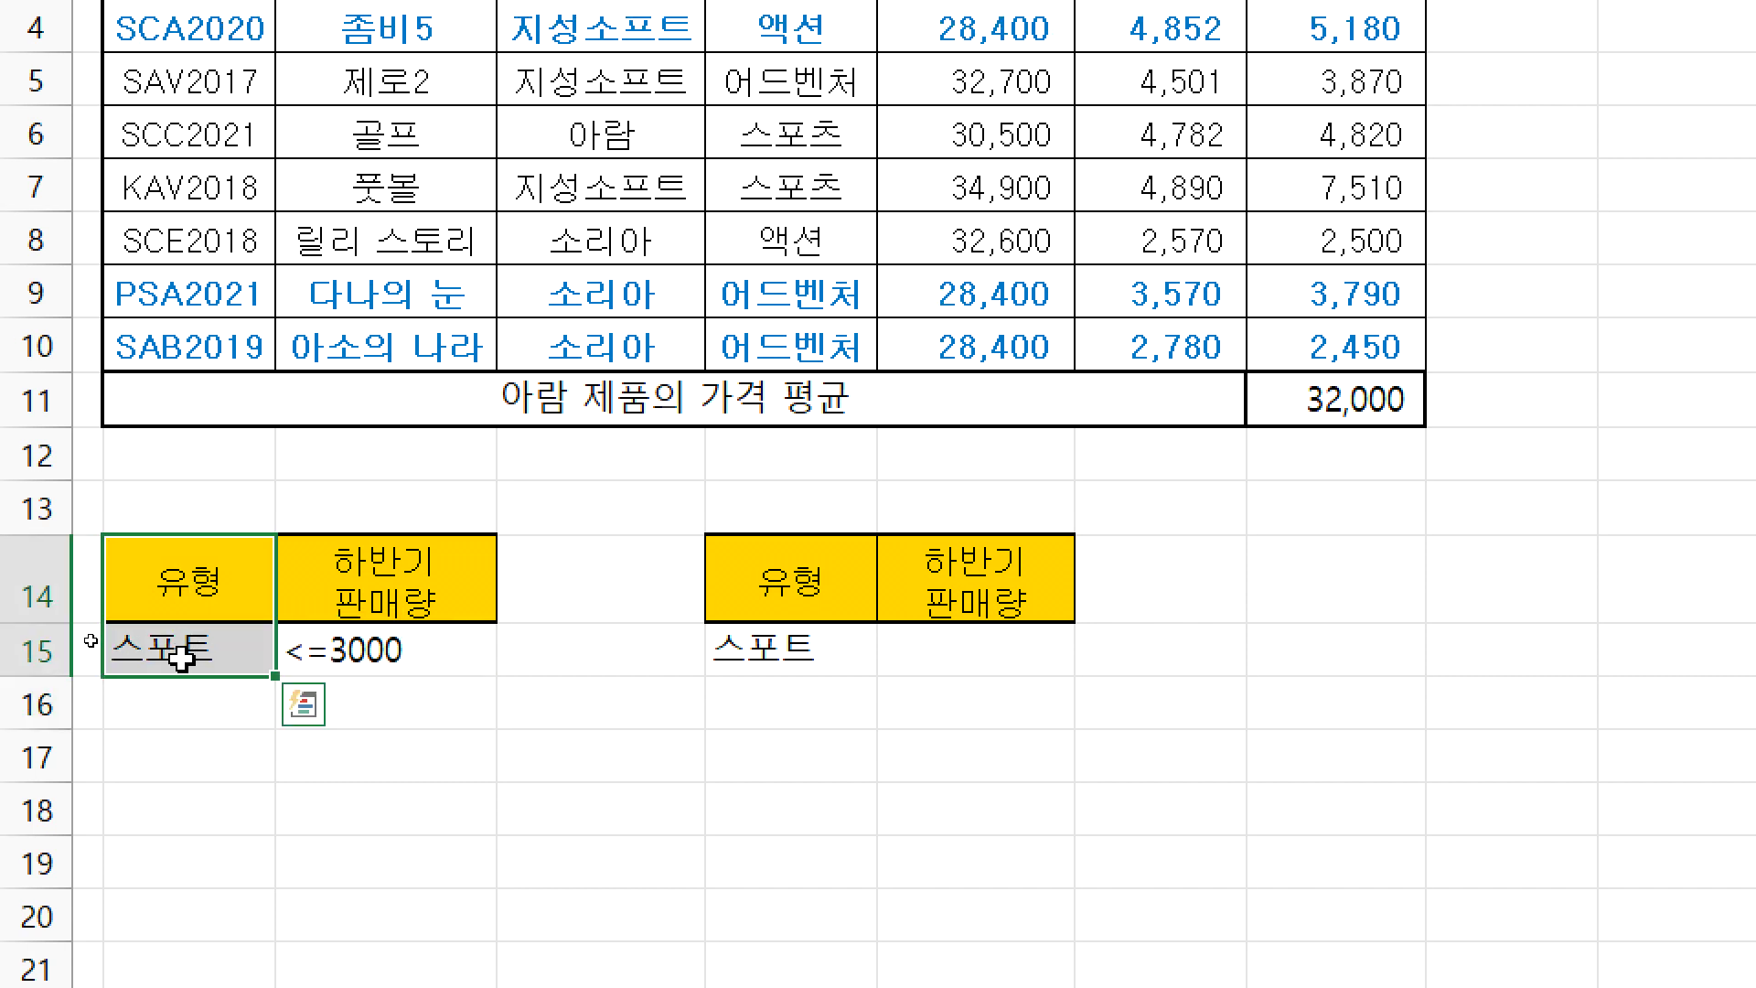
pyautogui.click(183, 655)
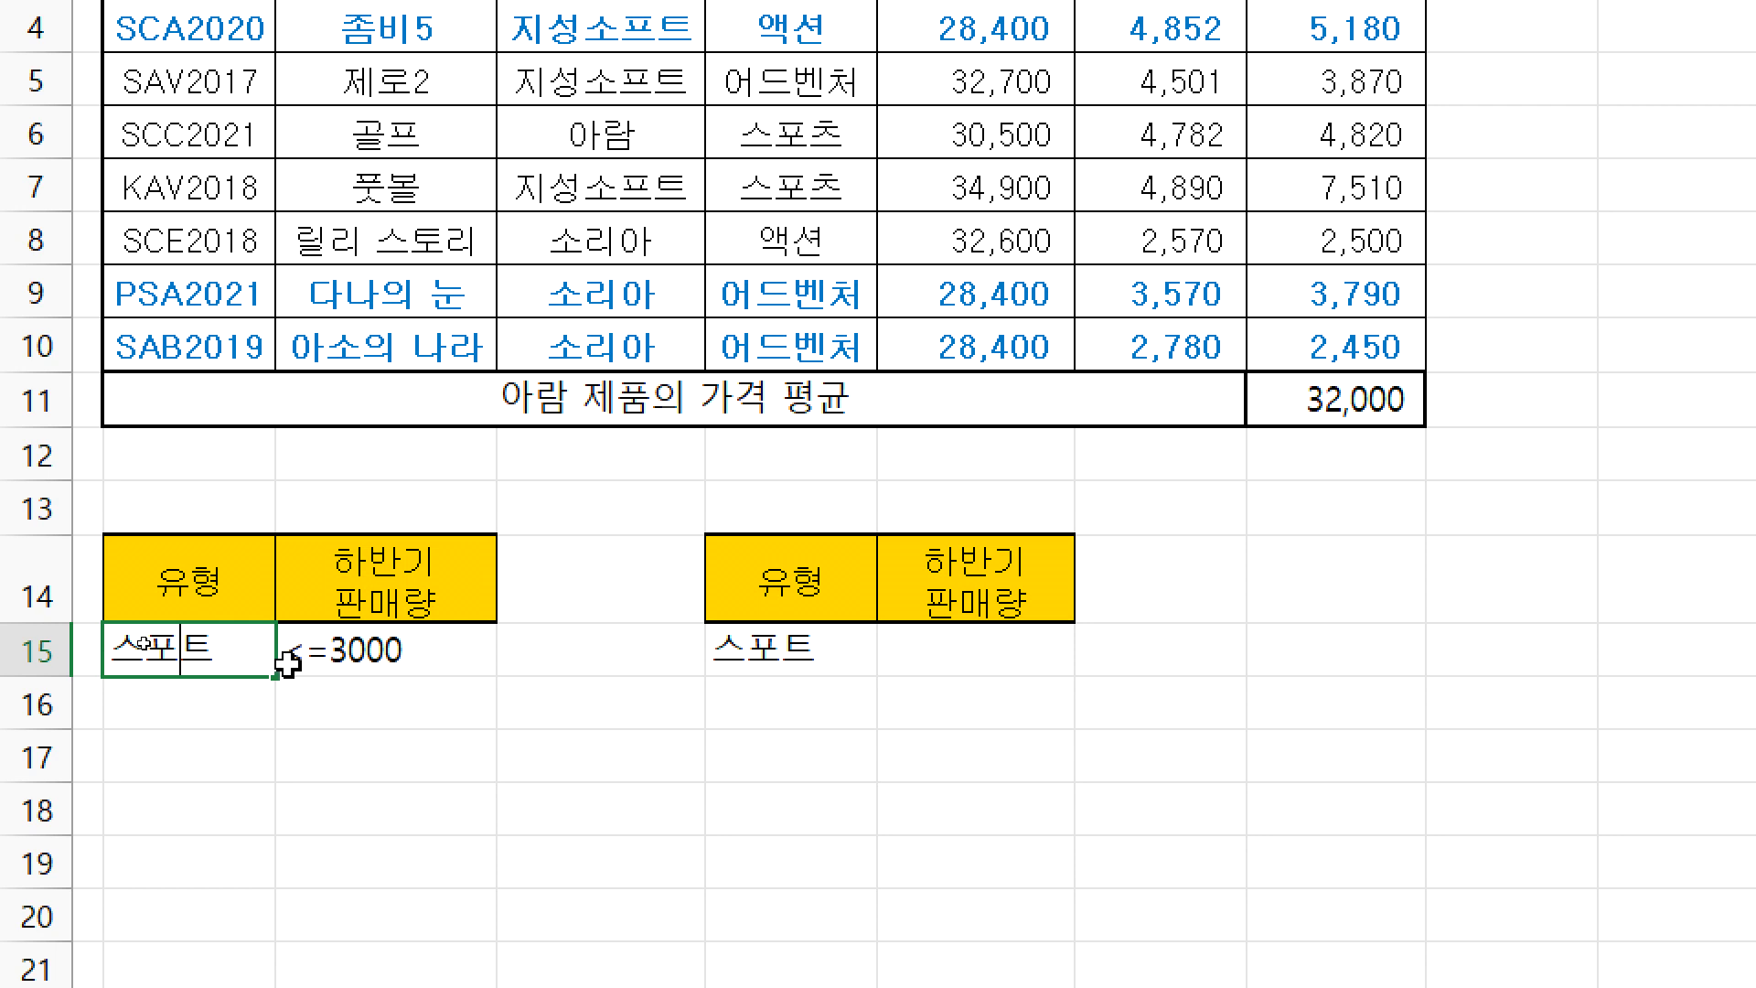
pyautogui.write('츠')
pyautogui.press('Delete')
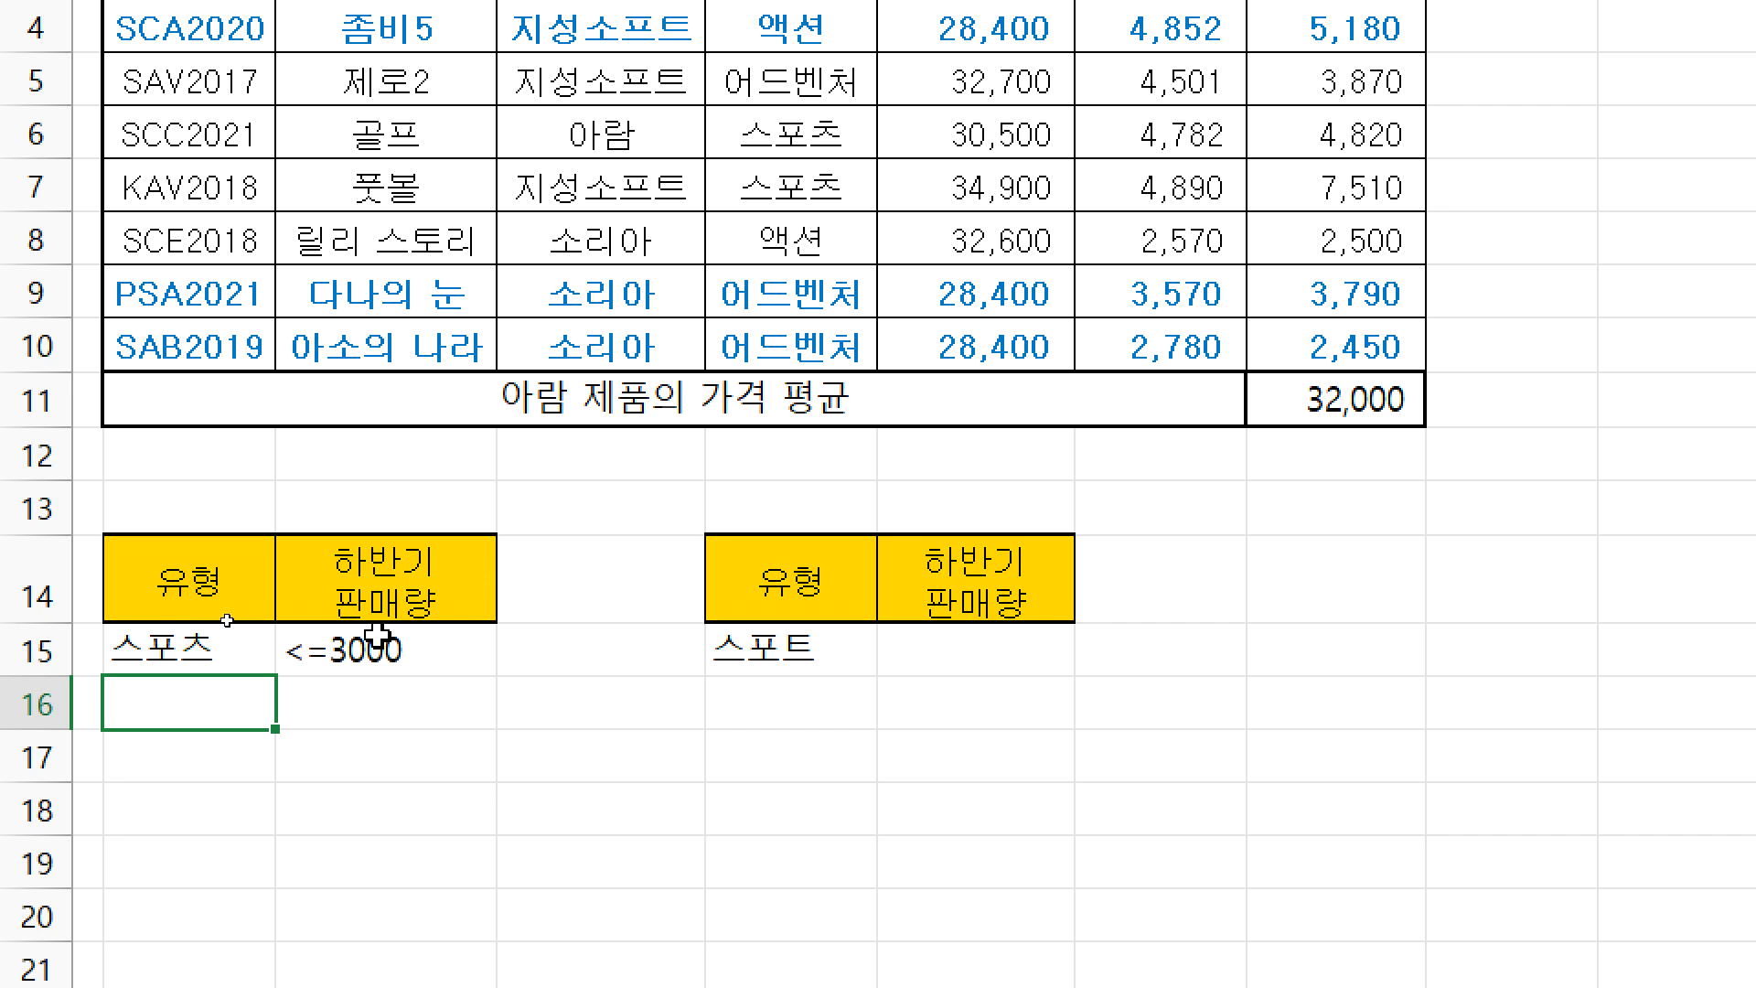
# - Copy the 스포츠 criterion from B15 over the entry in E15
pyautogui.moveTo(228, 647); pyautogui.dragTo(355, 648)
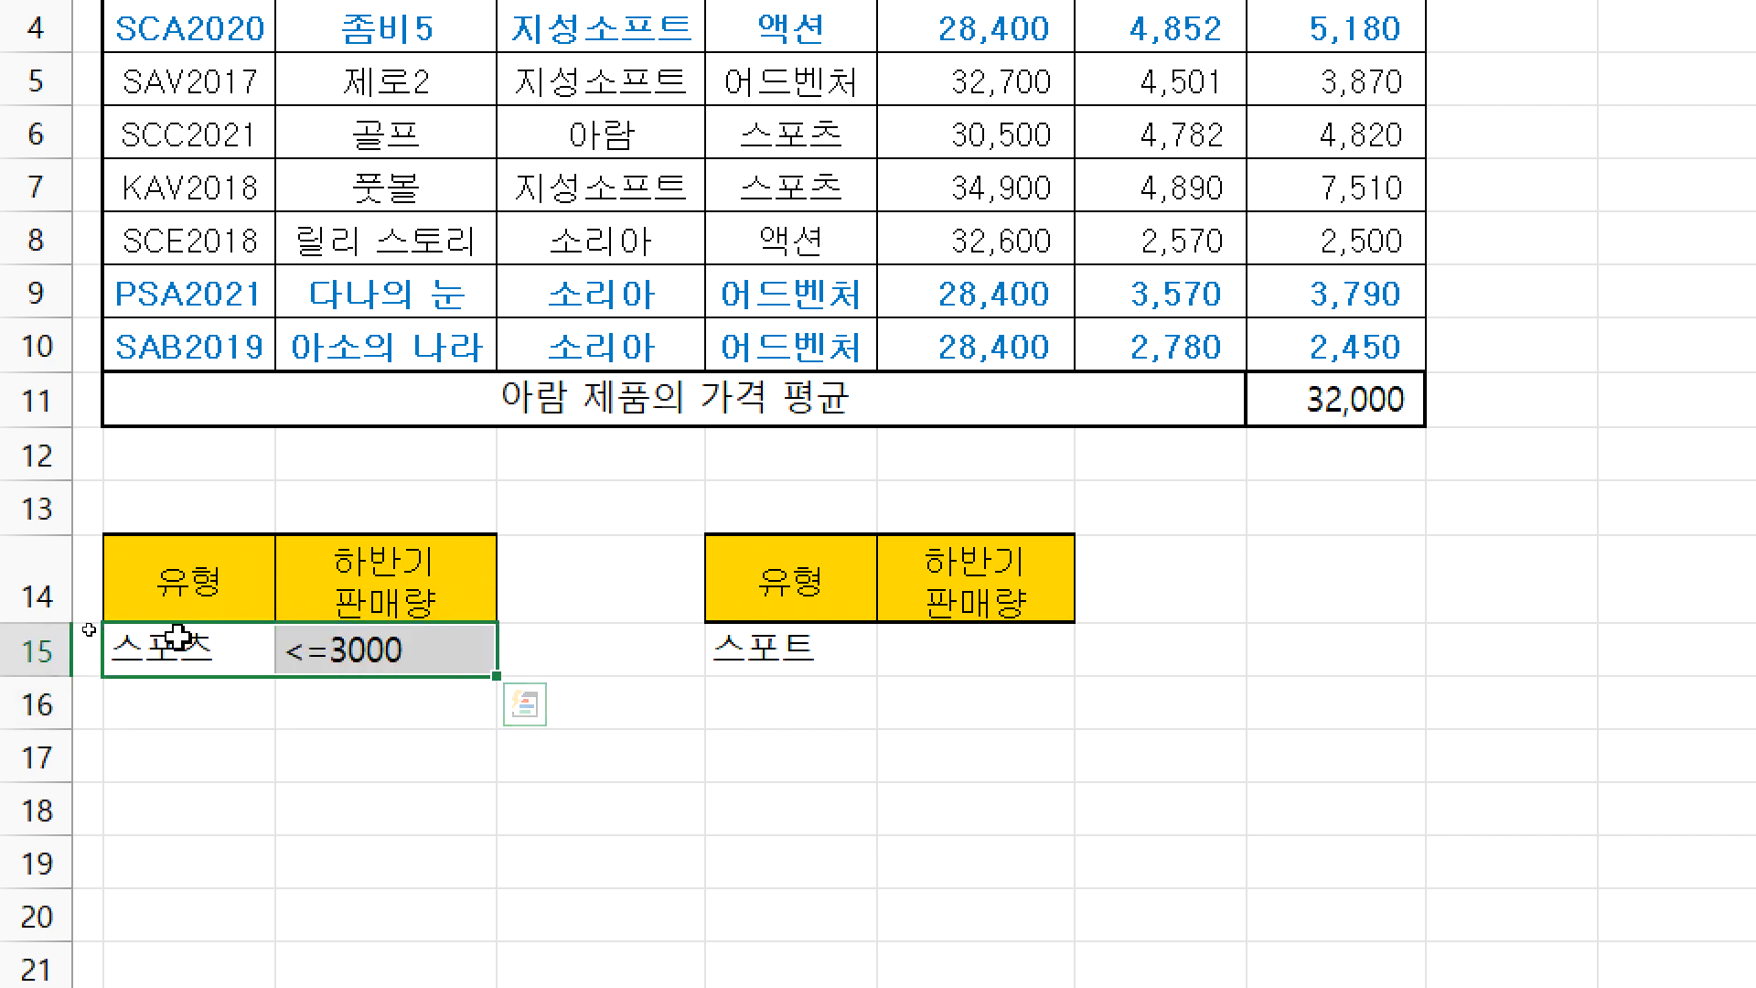
pyautogui.click(176, 635)
pyautogui.hotkey('ctrl', 'c')
pyautogui.click(777, 650)
pyautogui.hotkey('ctrl', 'v')
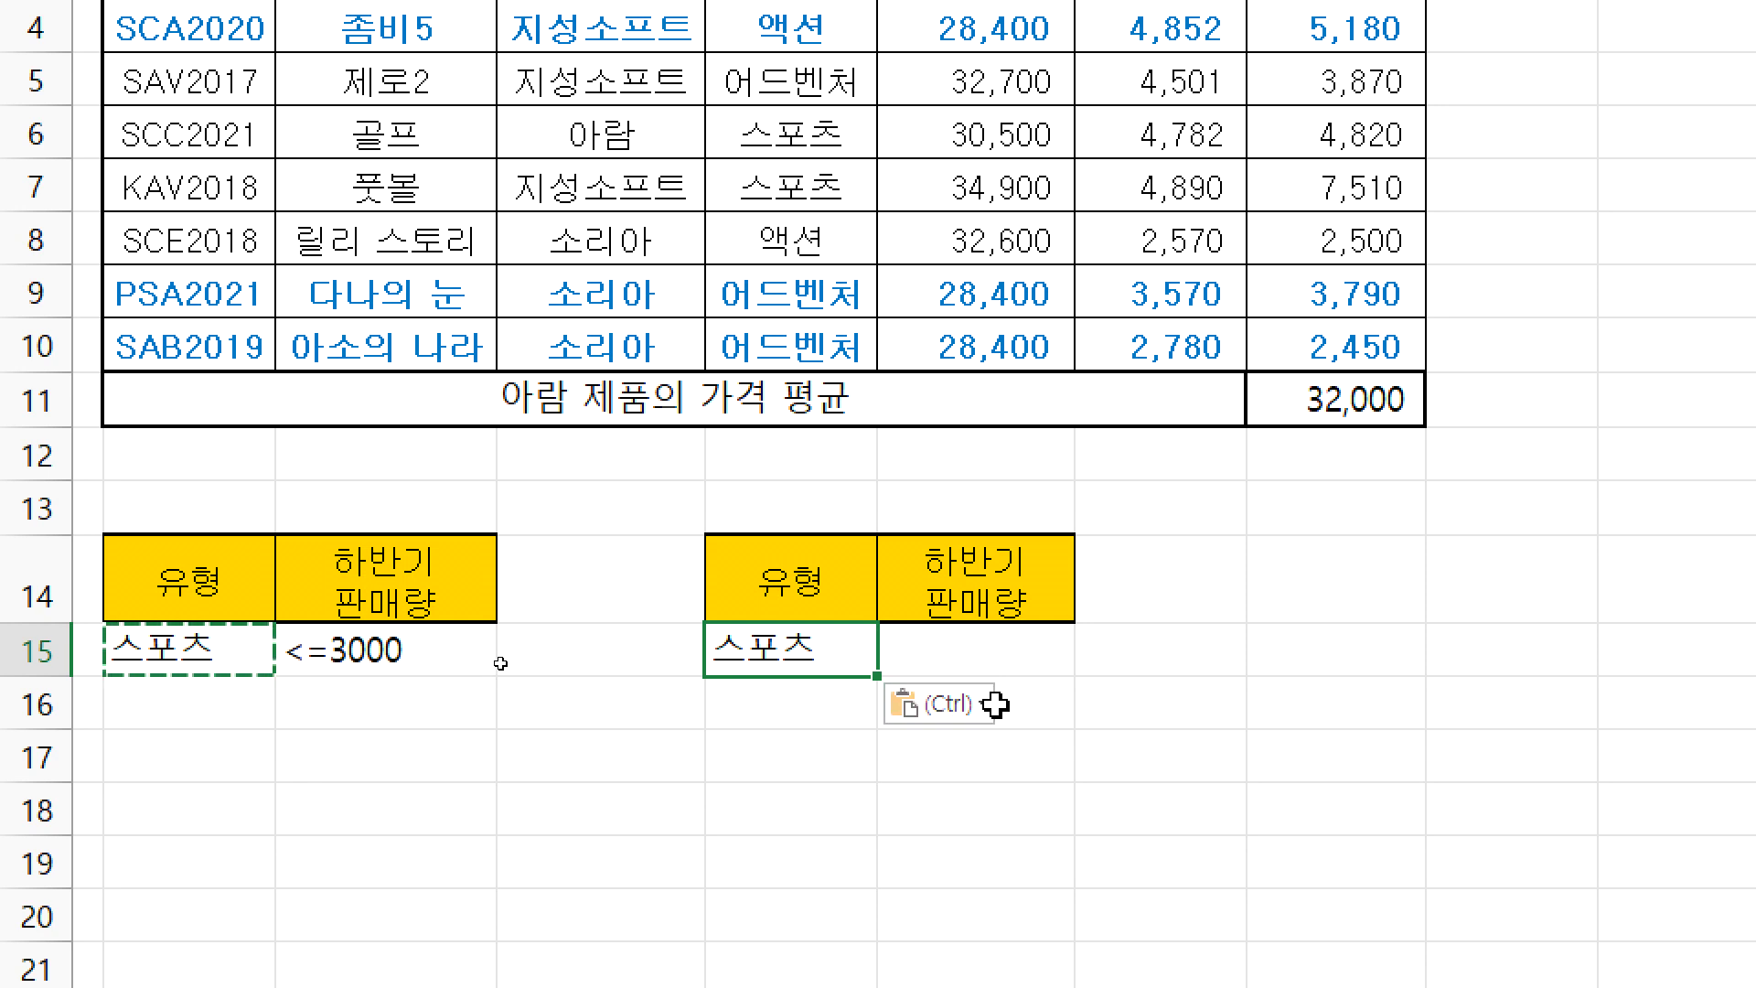
# - Enter the criterion <=3000 in F16, one row below the 스포츠 criterion of the second block
pyautogui.click(1001, 706)
pyautogui.press('F2')
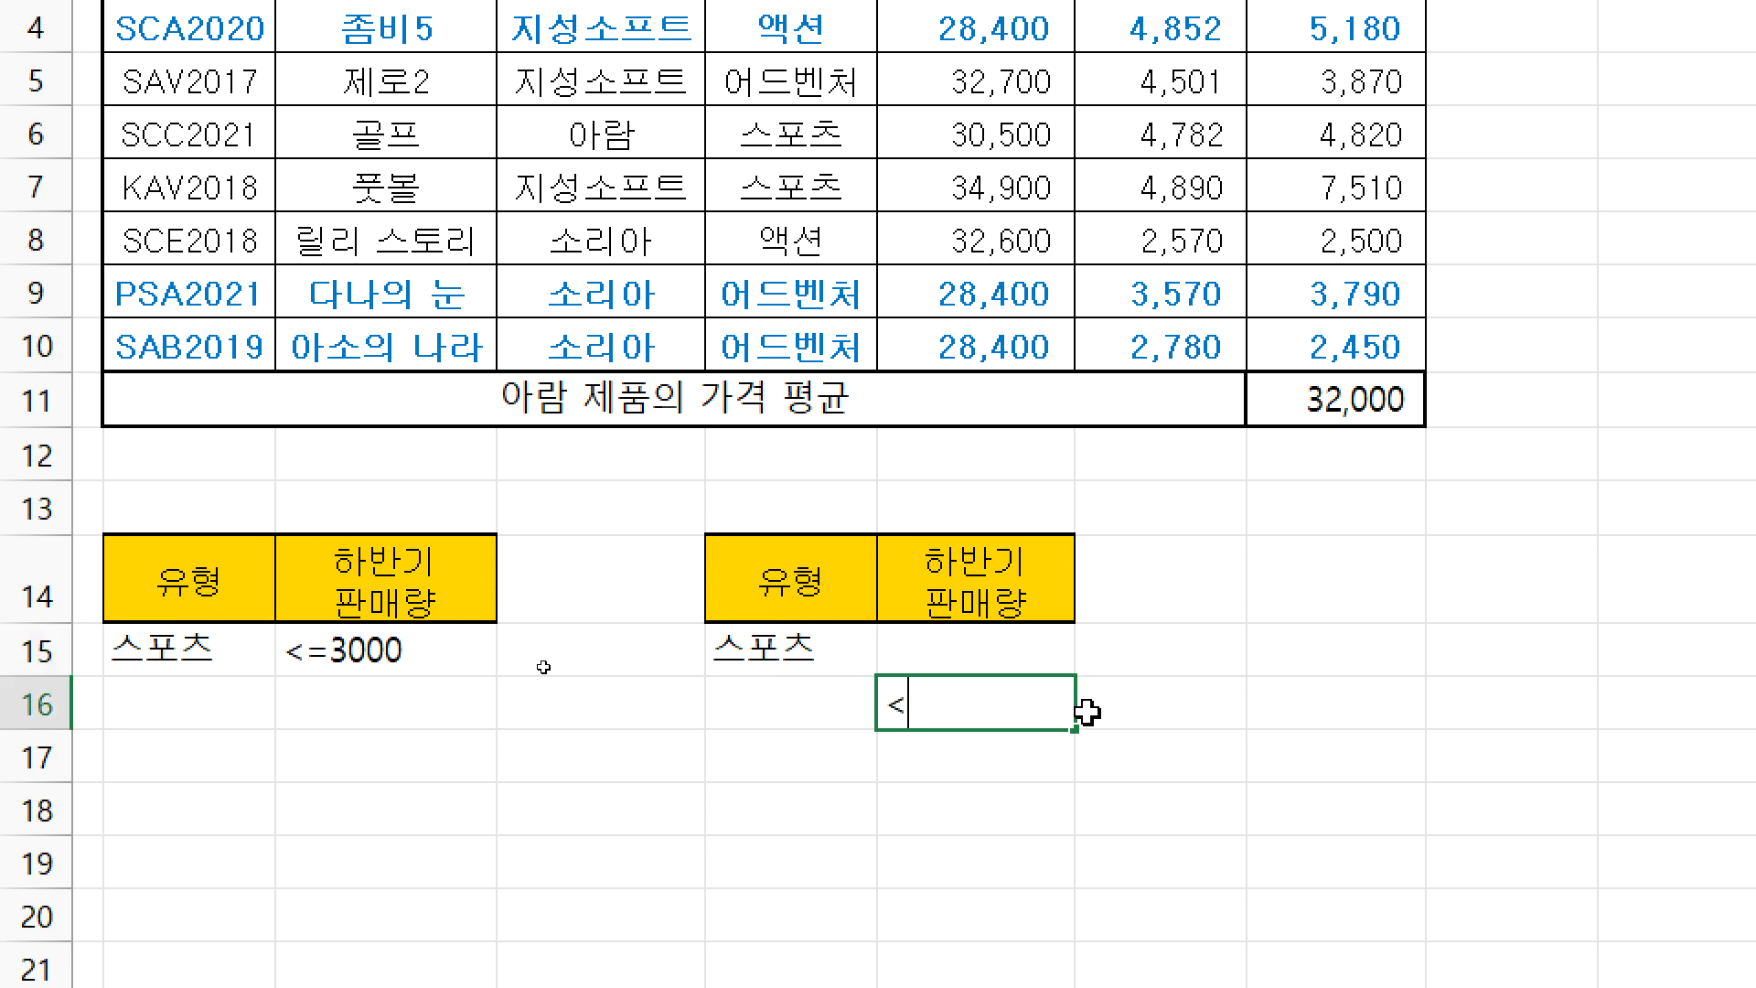
pyautogui.click(756, 802)
# - Compare the same-row criteria in B14:C15 with the staggered criteria in E14:F16, checking them against the 고급필터 instructions in the exam PDF
pyautogui.moveTo(782, 586); pyautogui.dragTo(992, 702)
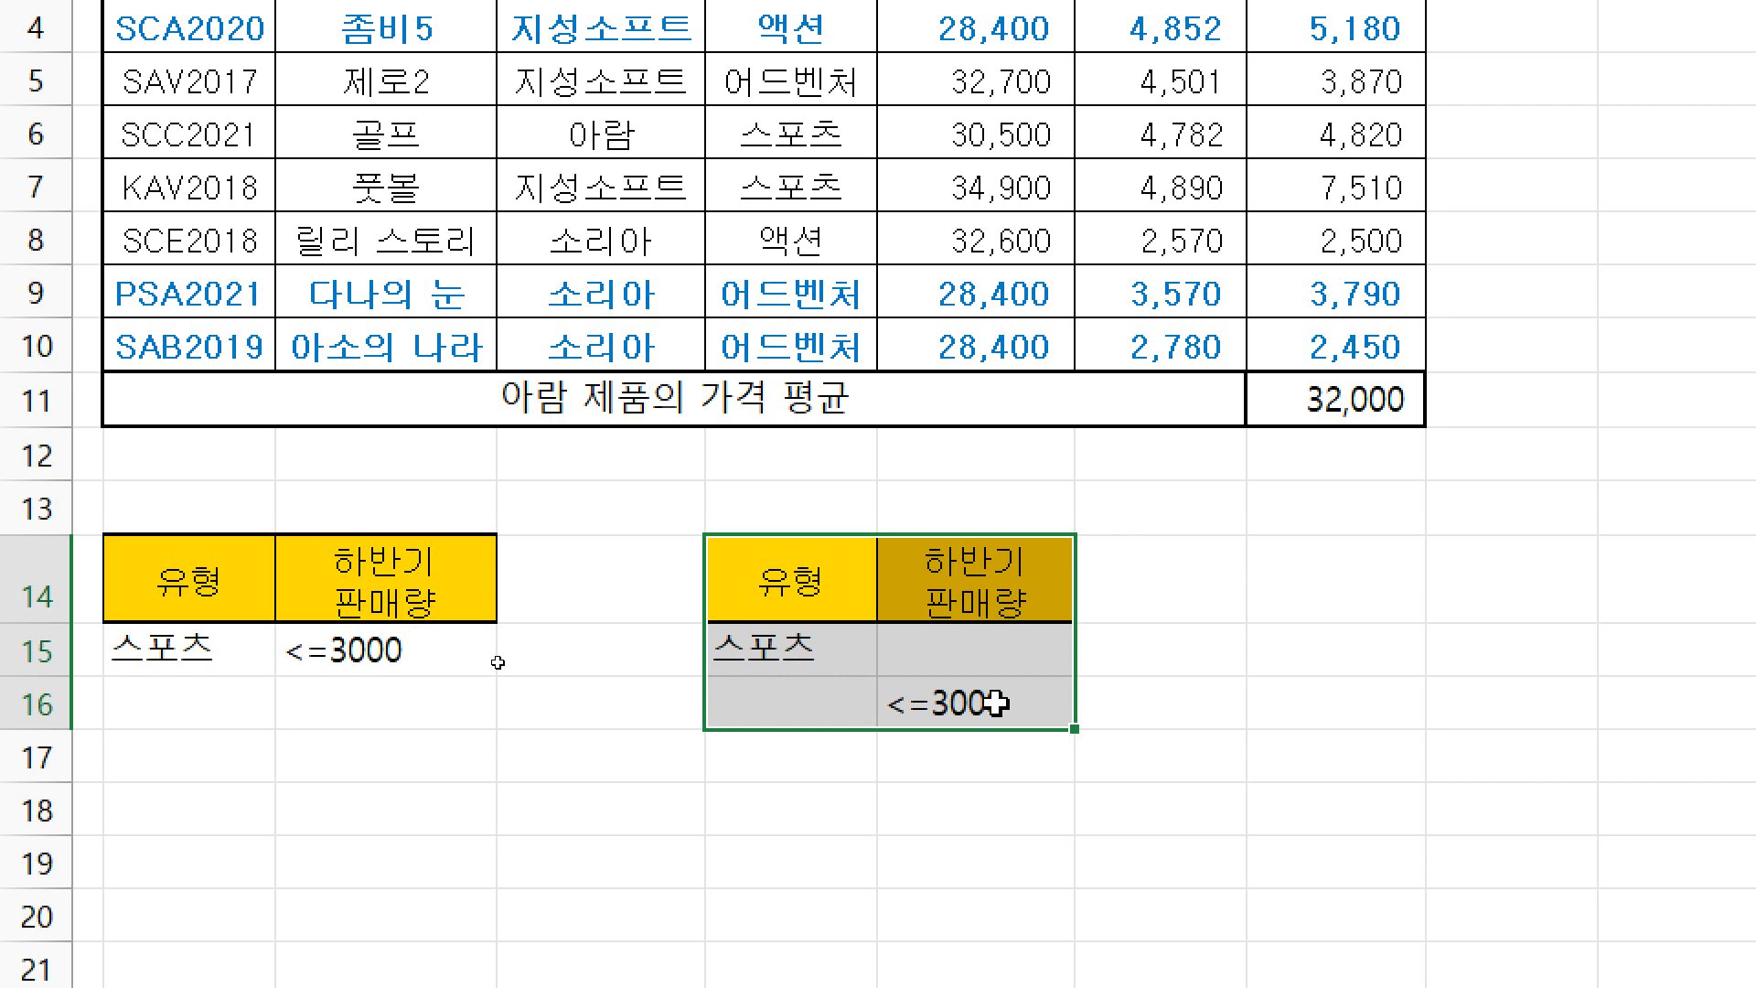
pyautogui.moveTo(228, 639); pyautogui.dragTo(364, 640)
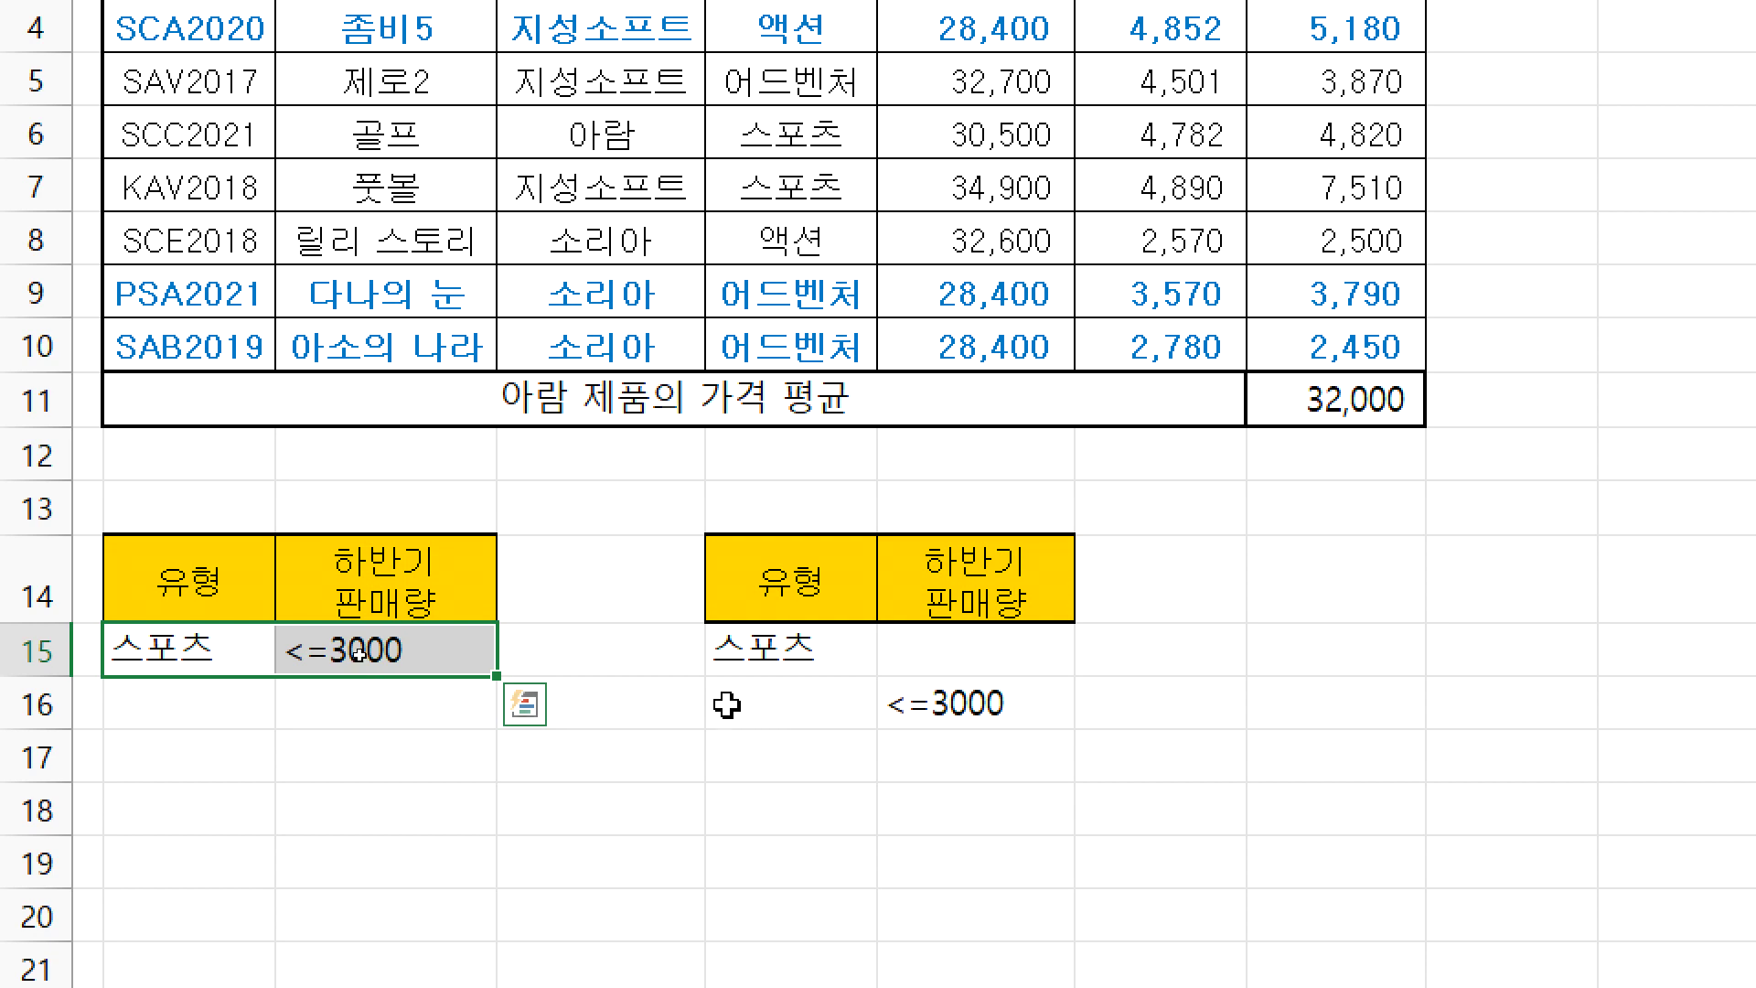
pyautogui.hotkey('alt', 'Tab')
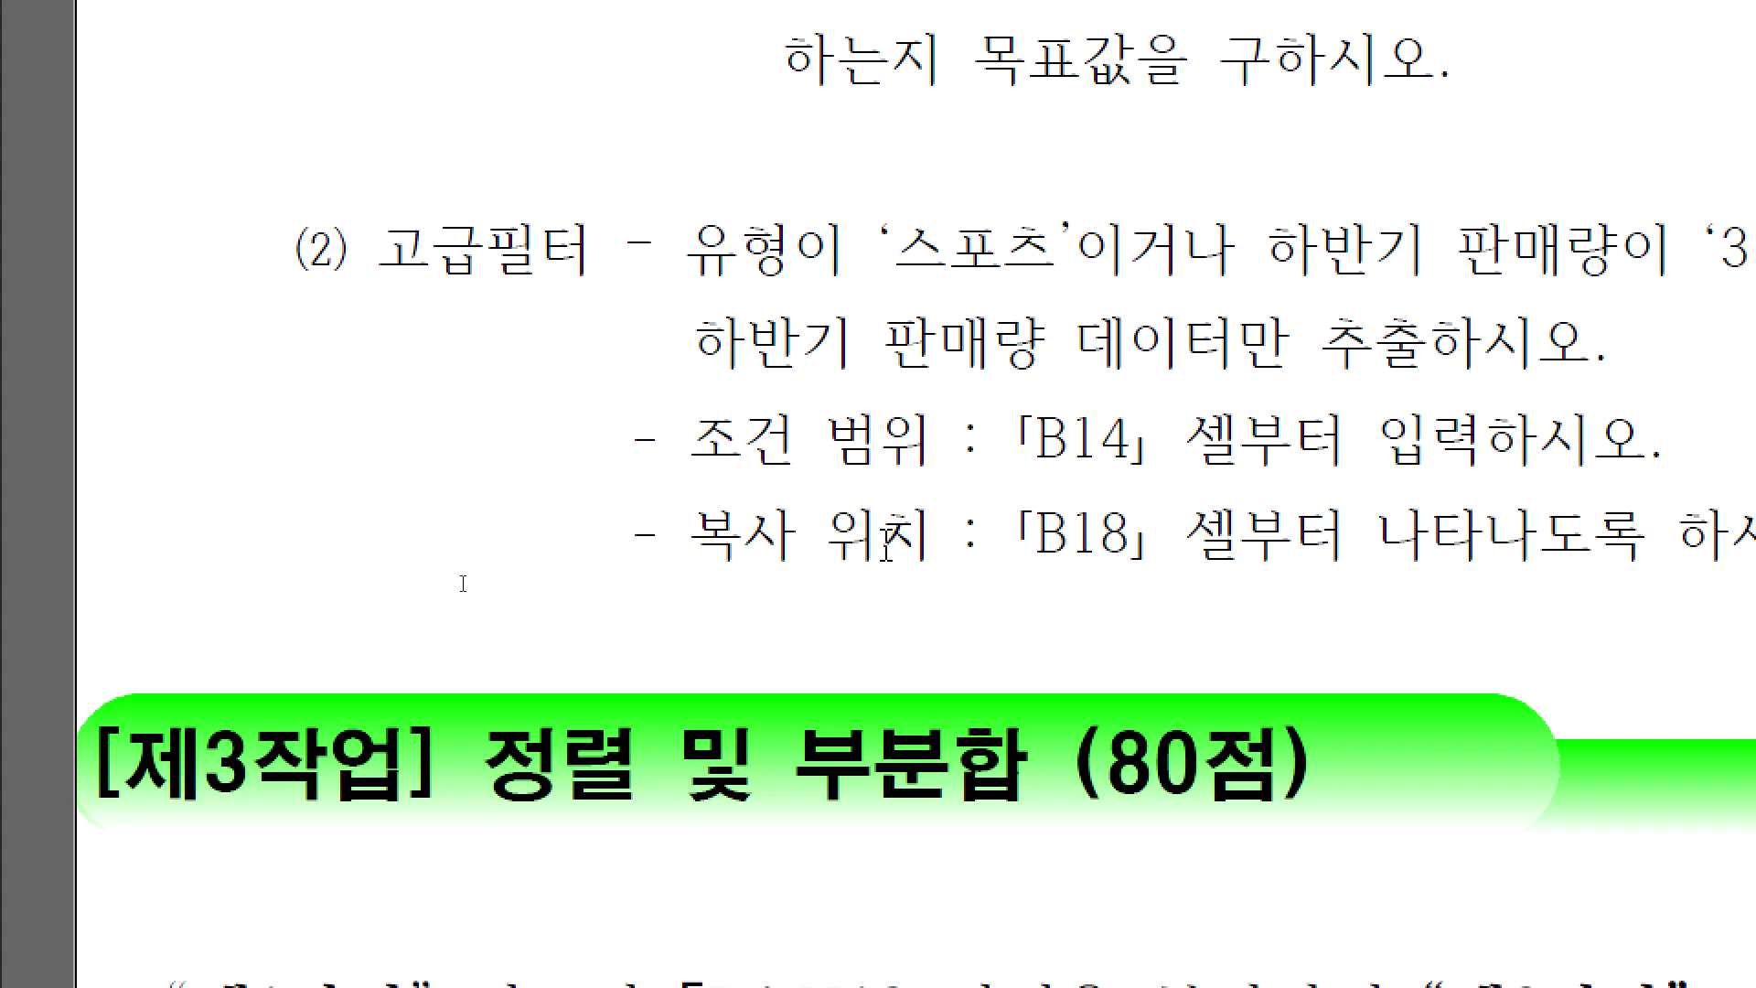
pyautogui.hotkey('alt', 'Tab')
pyautogui.click(129, 810)
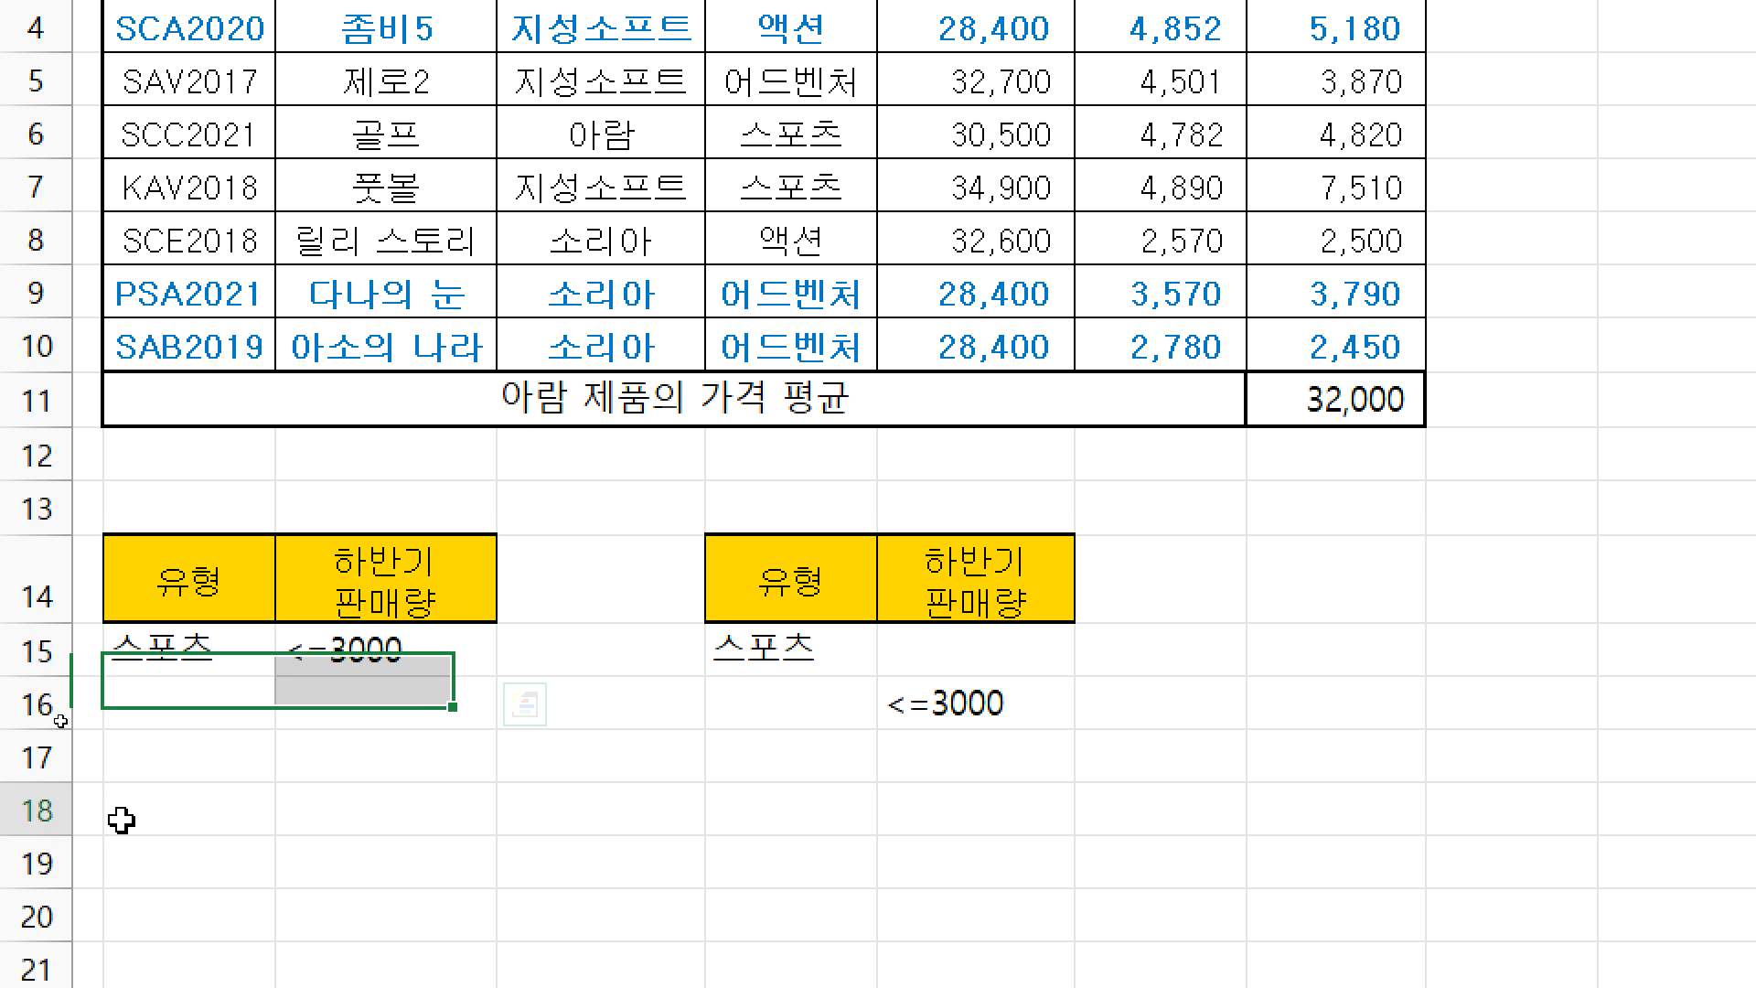
pyautogui.moveTo(814, 590); pyautogui.dragTo(960, 688)
pyautogui.moveTo(759, 580); pyautogui.dragTo(955, 695)
pyautogui.click(173, 803)
pyautogui.hotkey('alt', 'Tab')
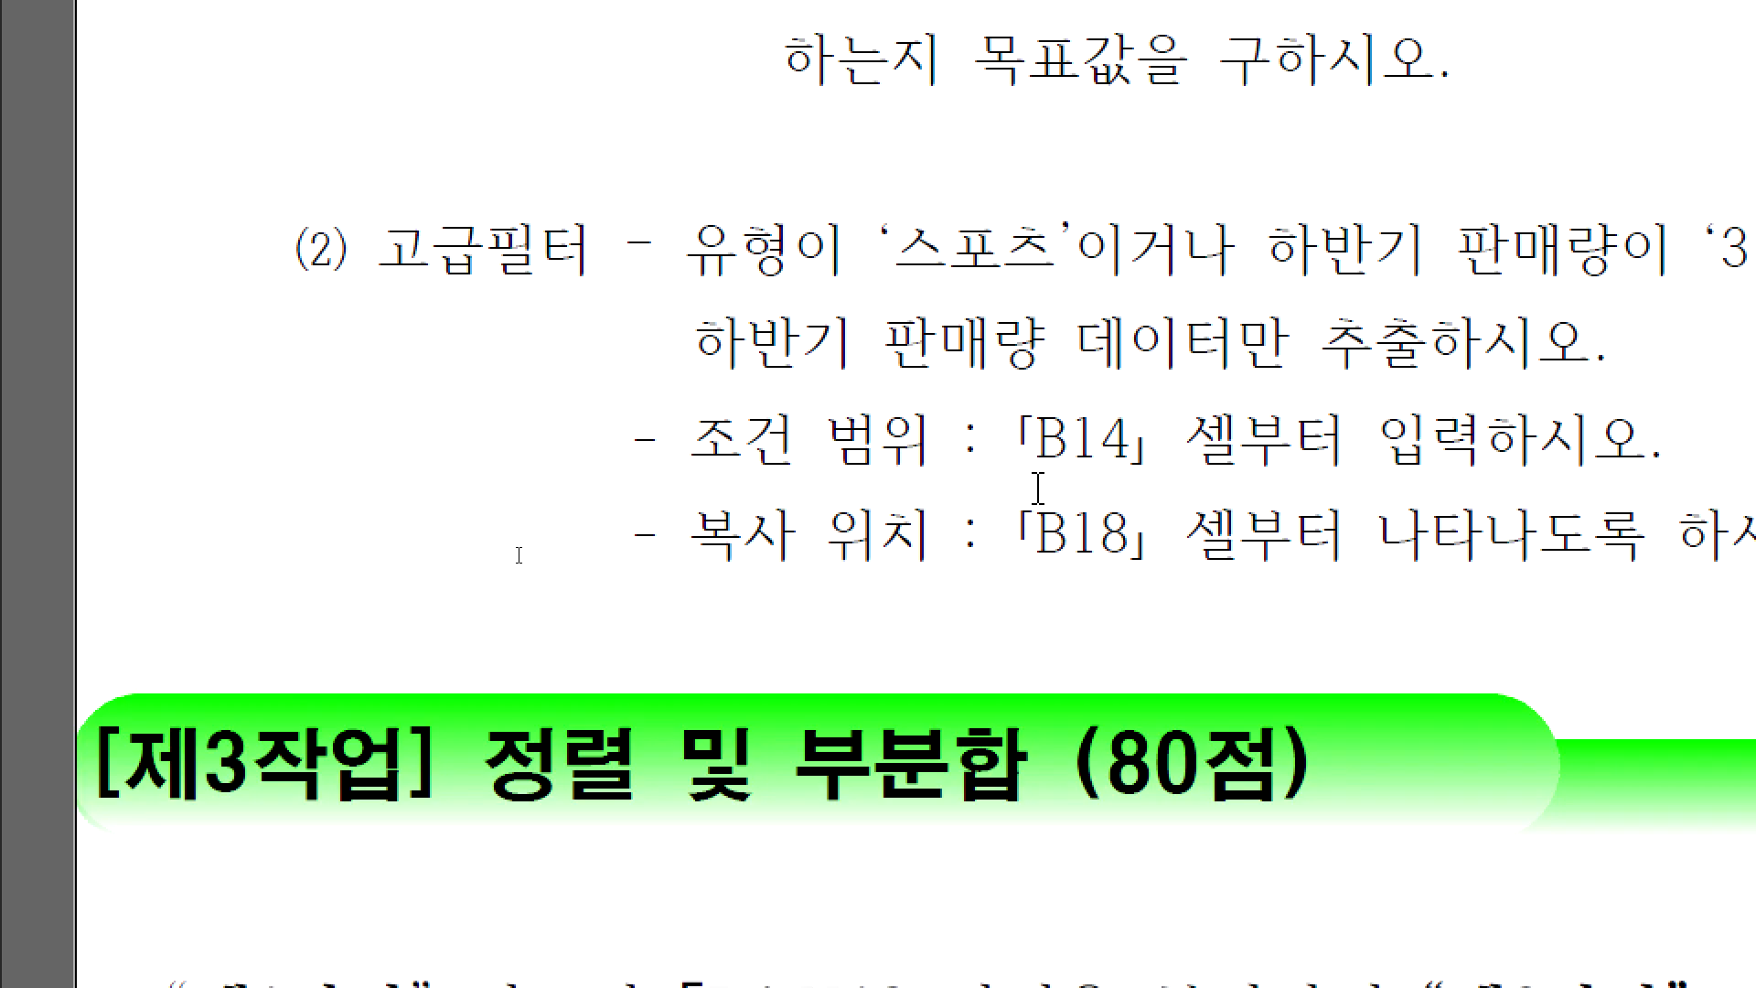
pyautogui.hotkey('alt', 'Tab')
pyautogui.moveTo(156, 586); pyautogui.dragTo(425, 646)
pyautogui.moveTo(768, 576); pyautogui.dragTo(978, 699)
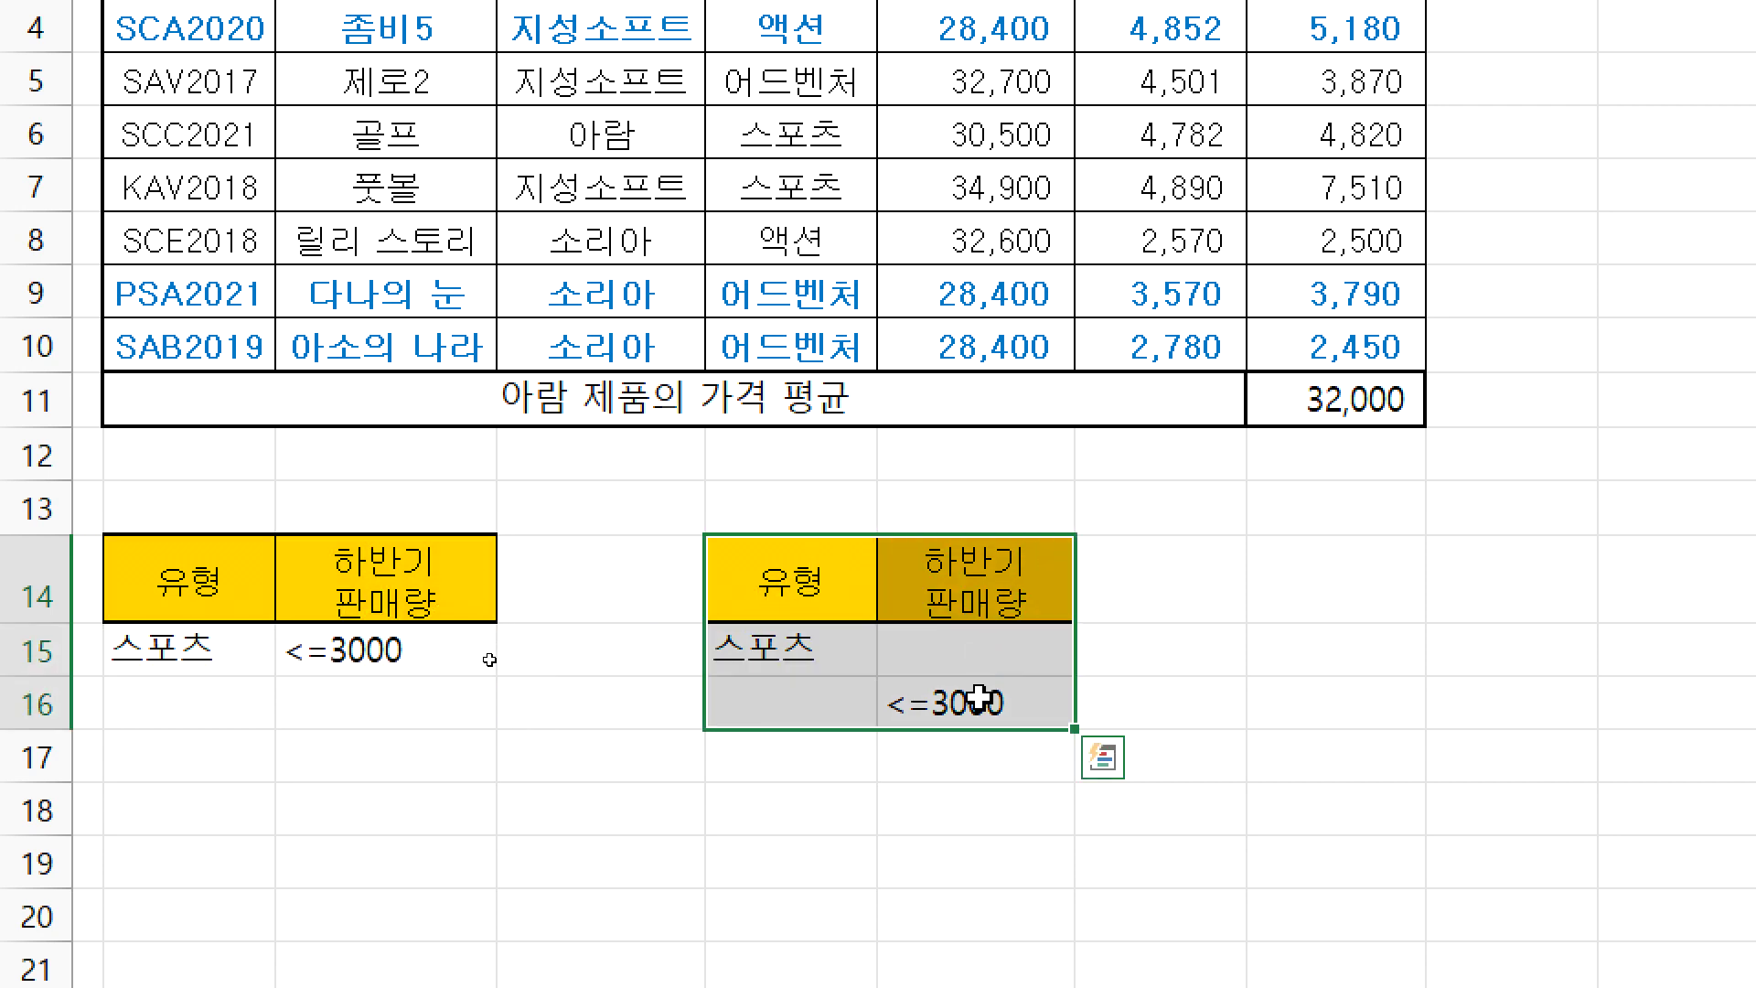
# - Move the <=3000 criterion from C15 down to C16, and the one in F16 up to F15
pyautogui.moveTo(118, 581); pyautogui.dragTo(398, 709)
pyautogui.click(370, 660)
pyautogui.click(965, 711)
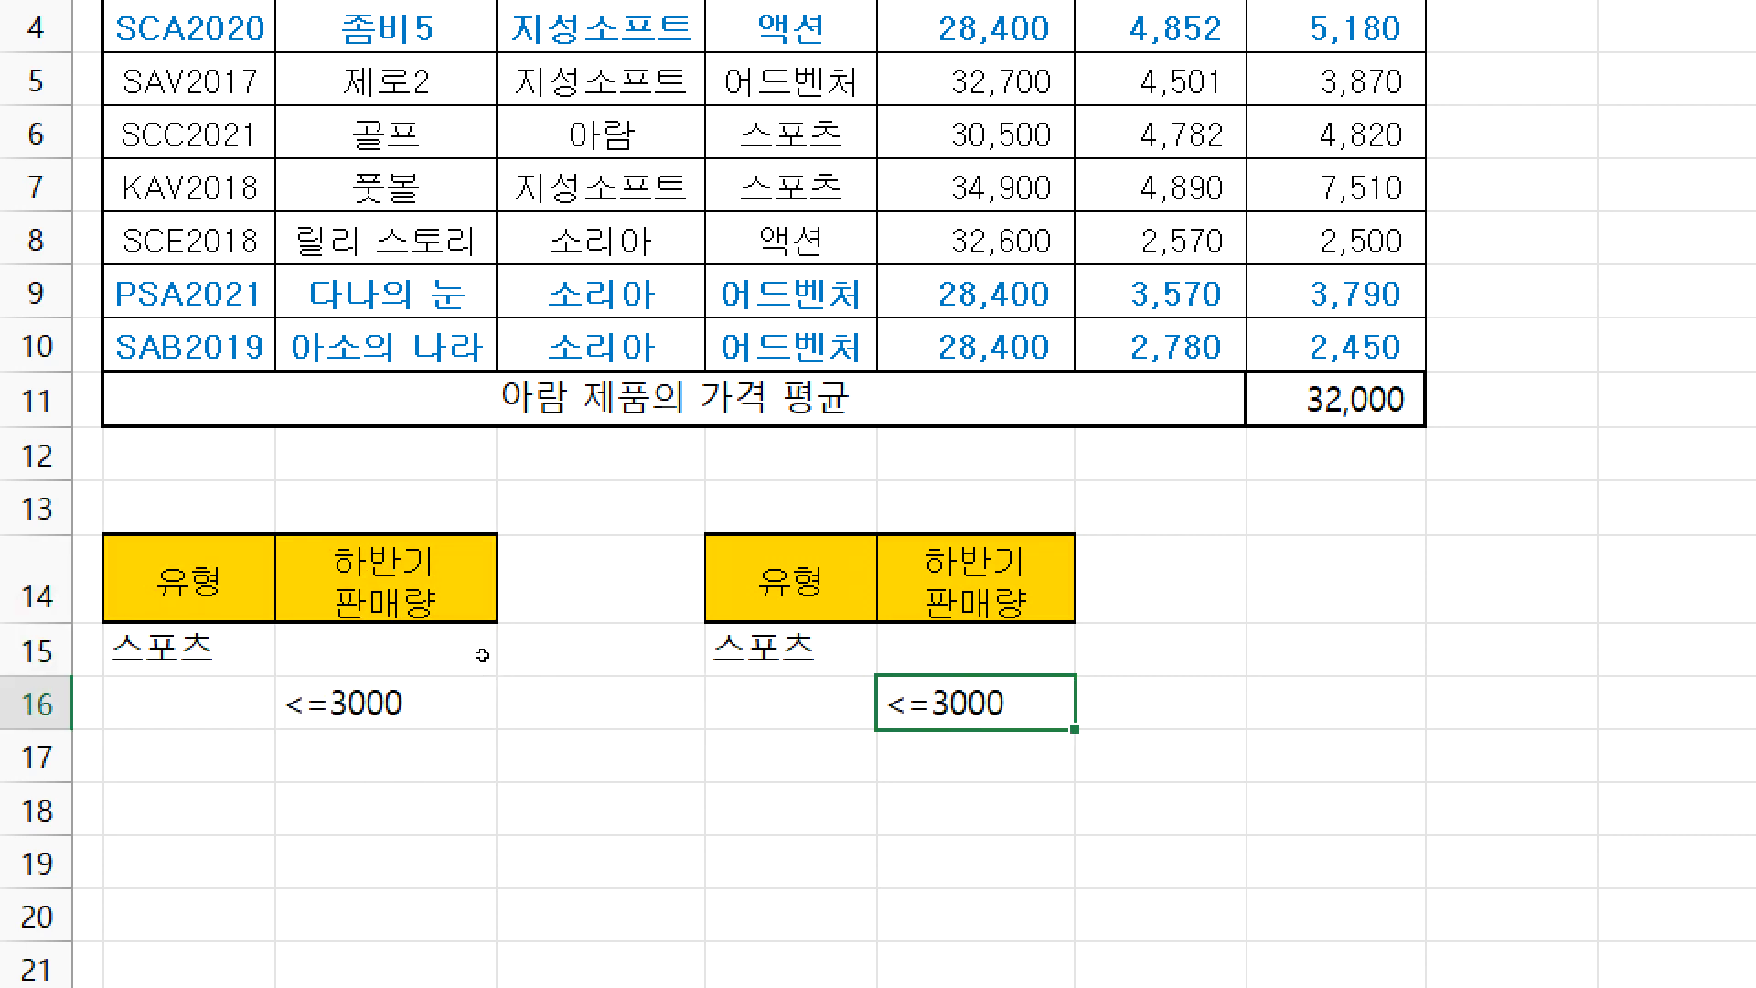
pyautogui.moveTo(964, 681); pyautogui.dragTo(965, 651)
pyautogui.click(471, 223)
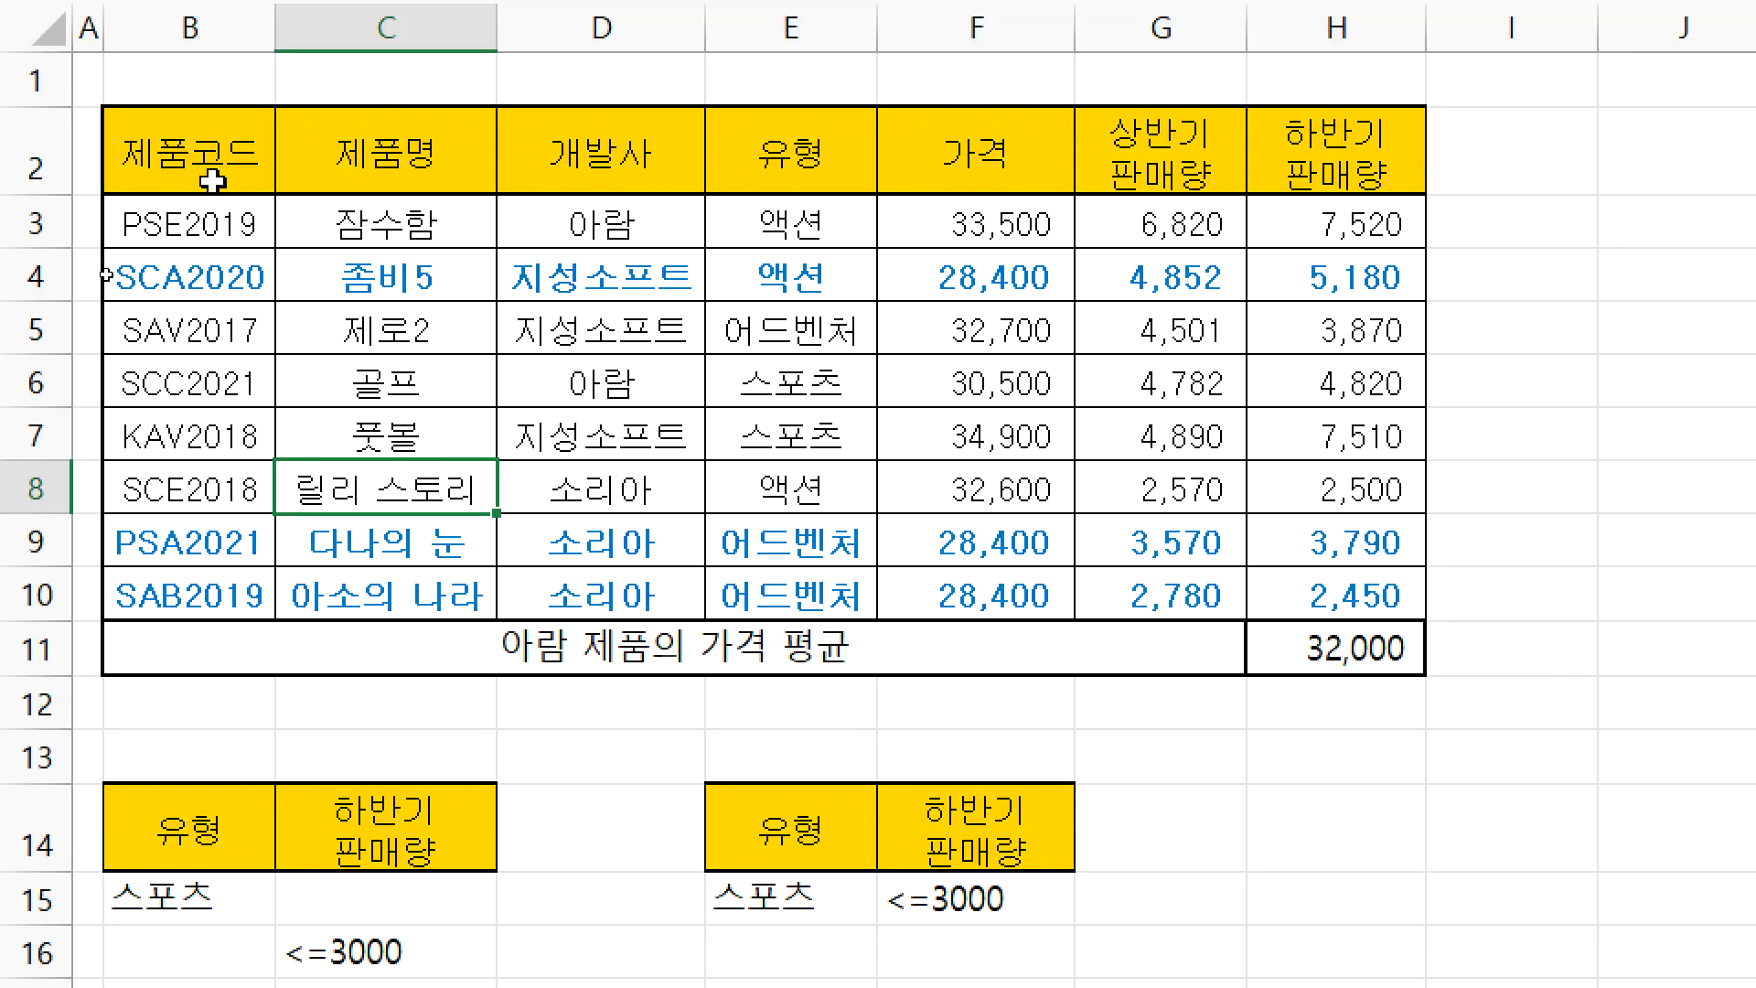
pyautogui.moveTo(208, 177); pyautogui.dragTo(1280, 601)
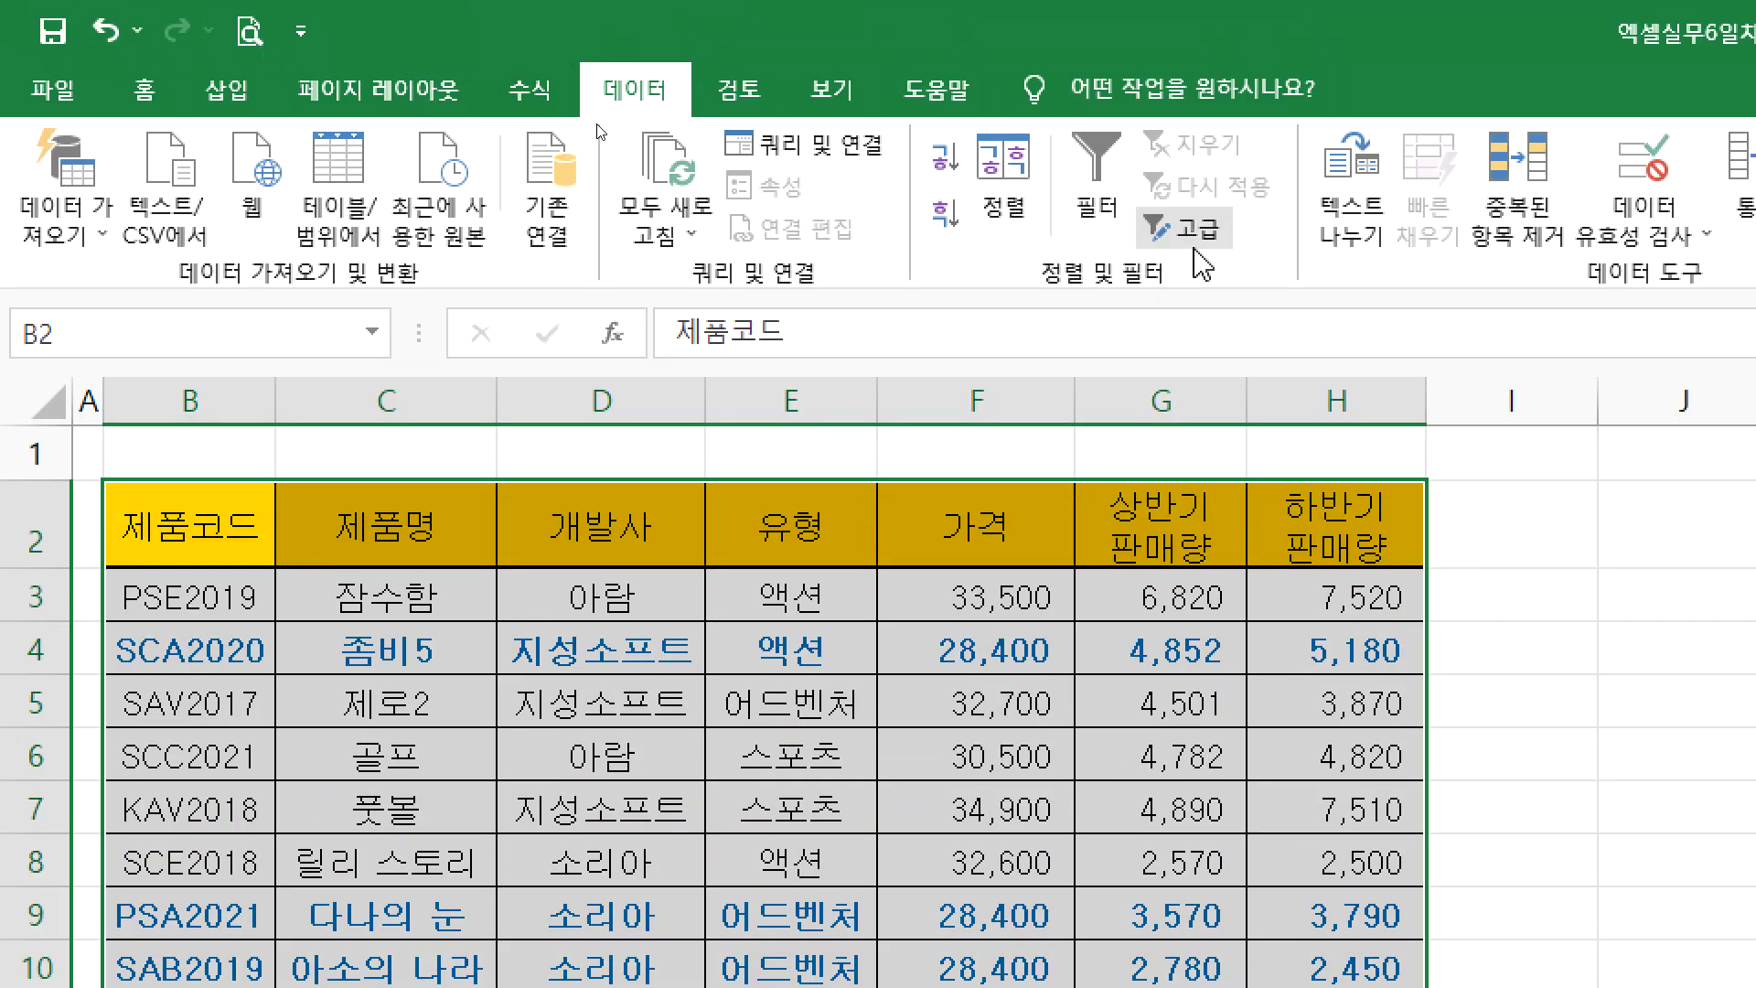
pyautogui.click(1611, 803)
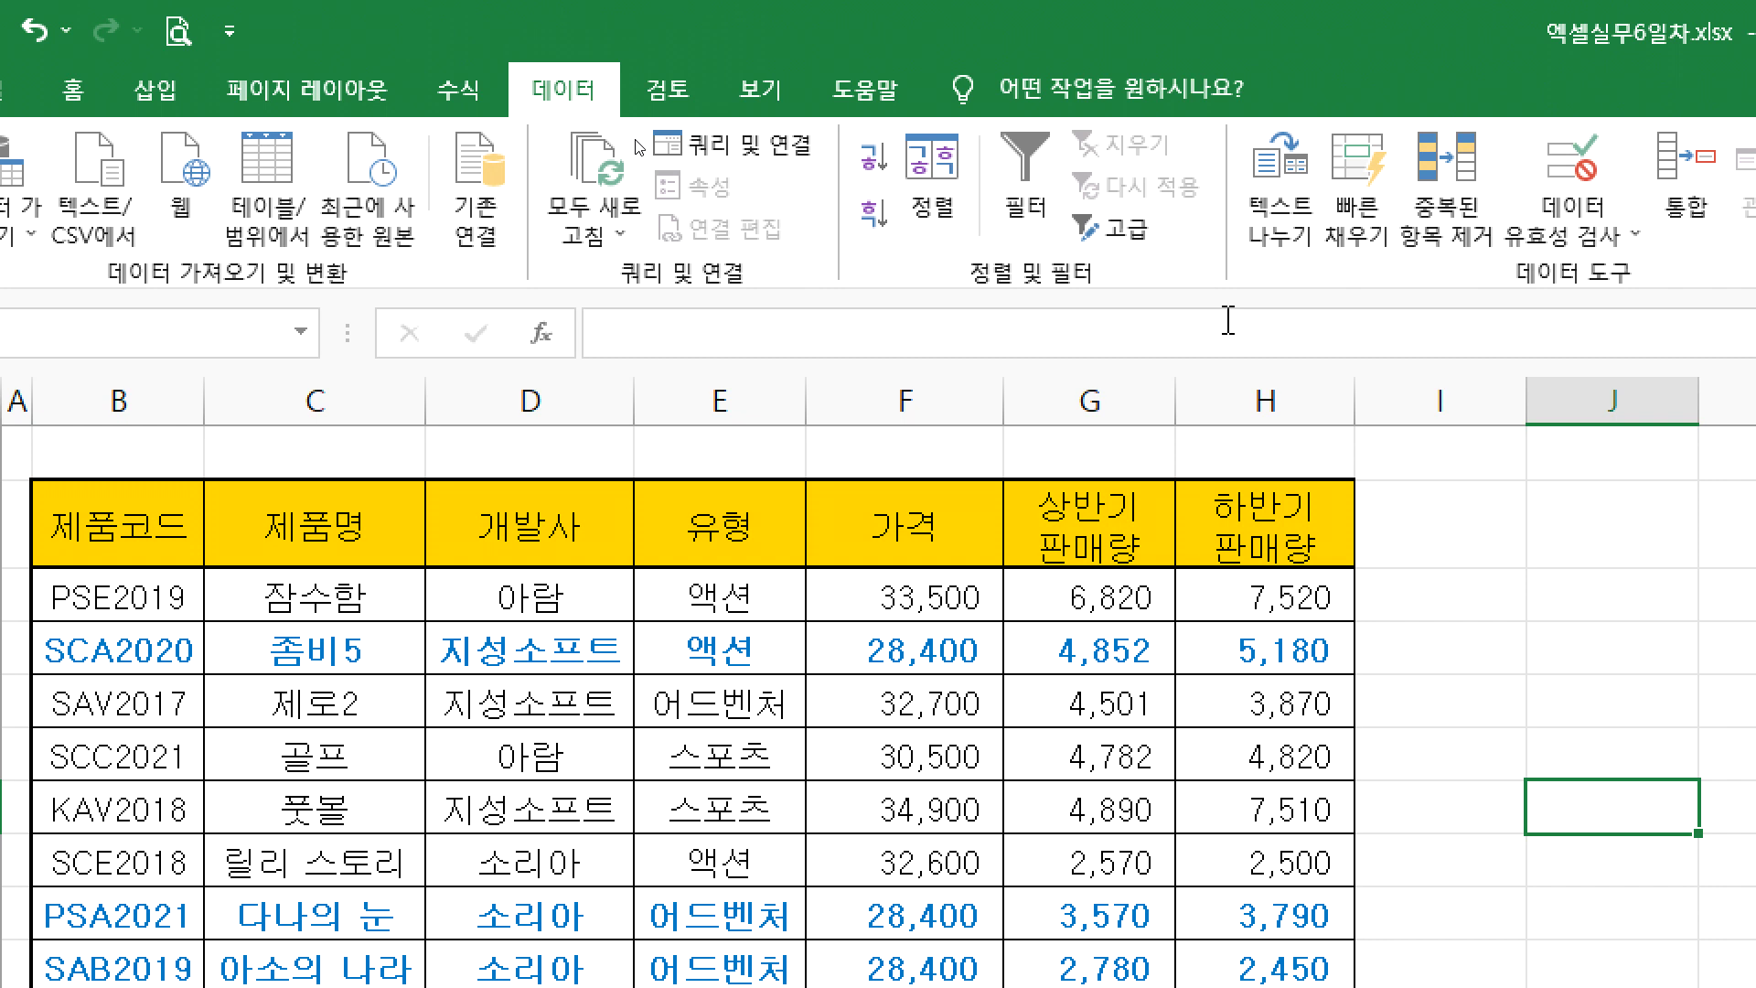
pyautogui.click(1118, 229)
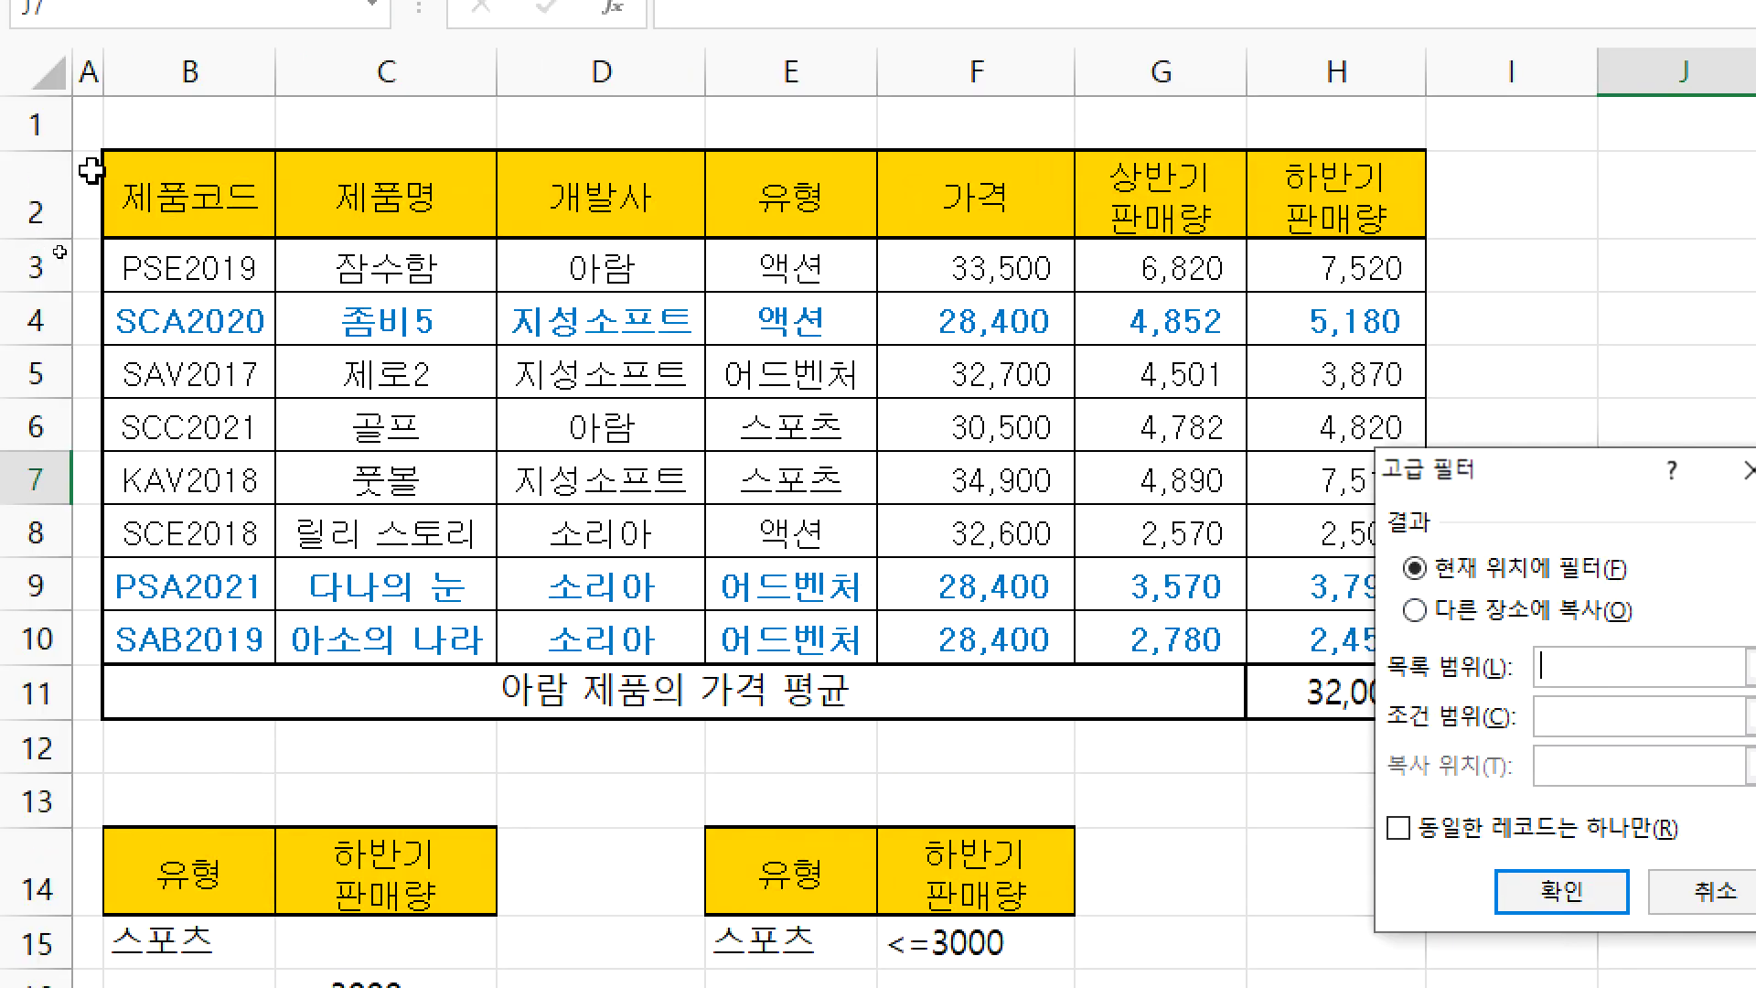
pyautogui.moveTo(86, 127); pyautogui.dragTo(1079, 372)
pyautogui.moveTo(1150, 423); pyautogui.dragTo(1266, 631)
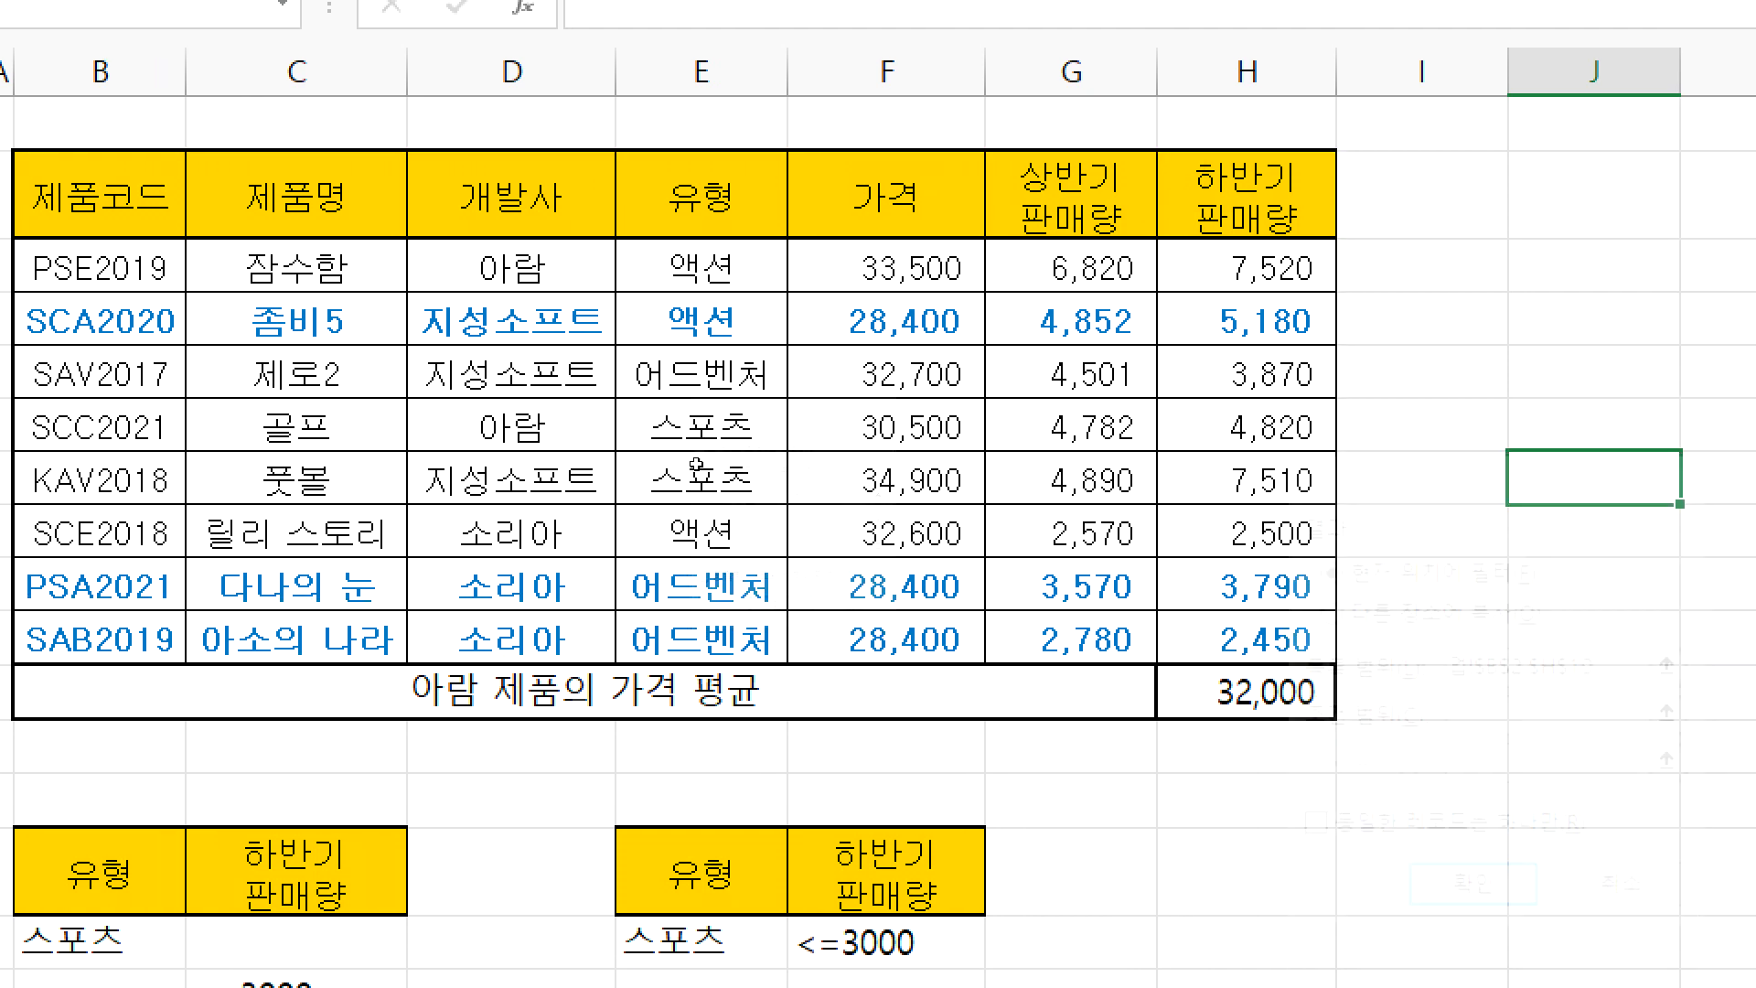
pyautogui.moveTo(51, 197); pyautogui.dragTo(1233, 605)
pyautogui.moveTo(1322, 640); pyautogui.dragTo(1320, 662)
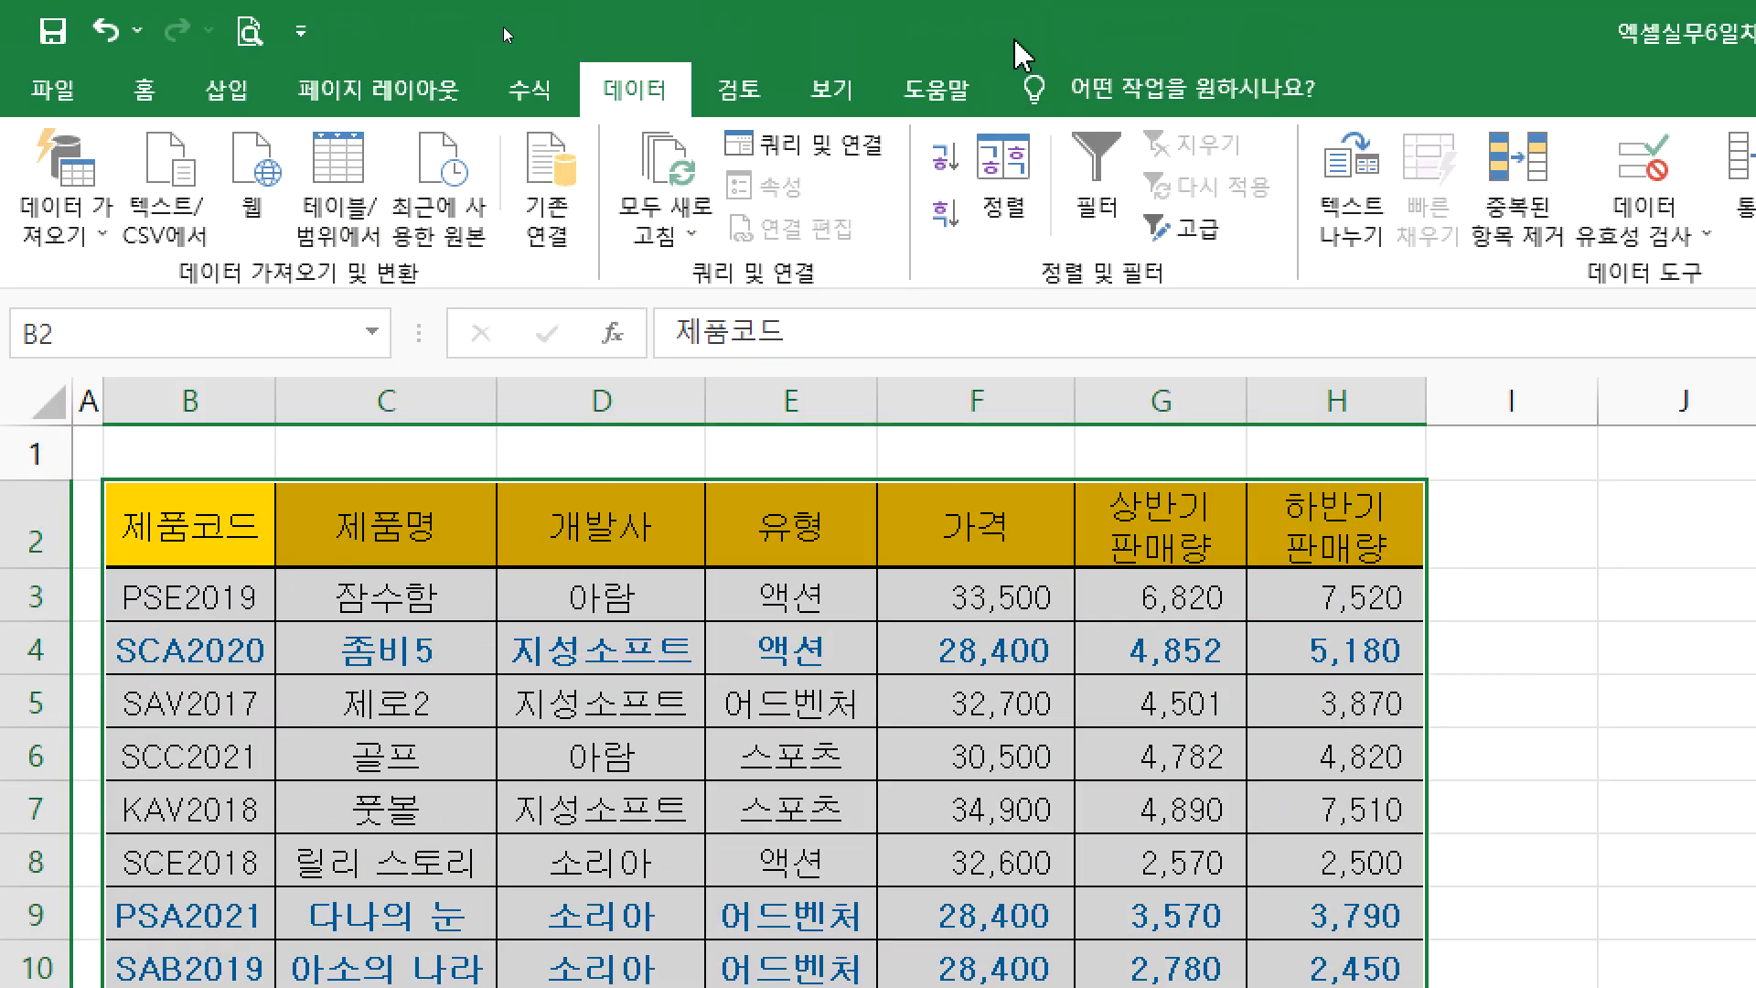
pyautogui.click(1192, 240)
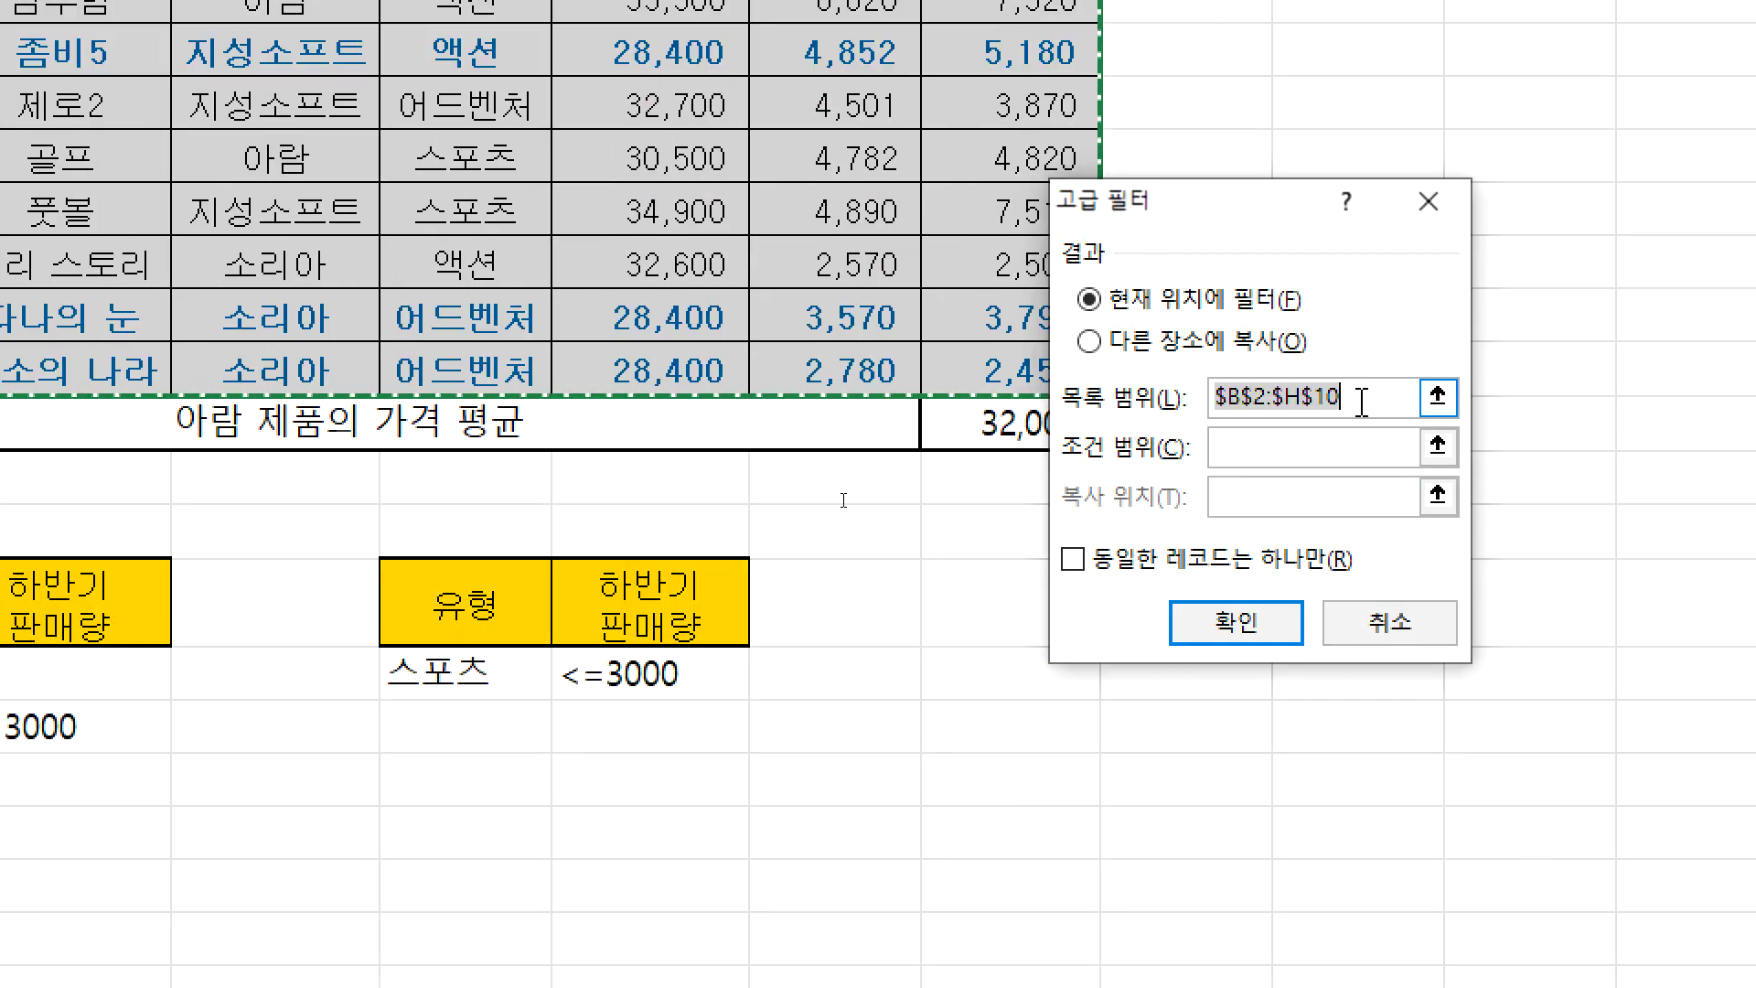
pyautogui.press('Escape')
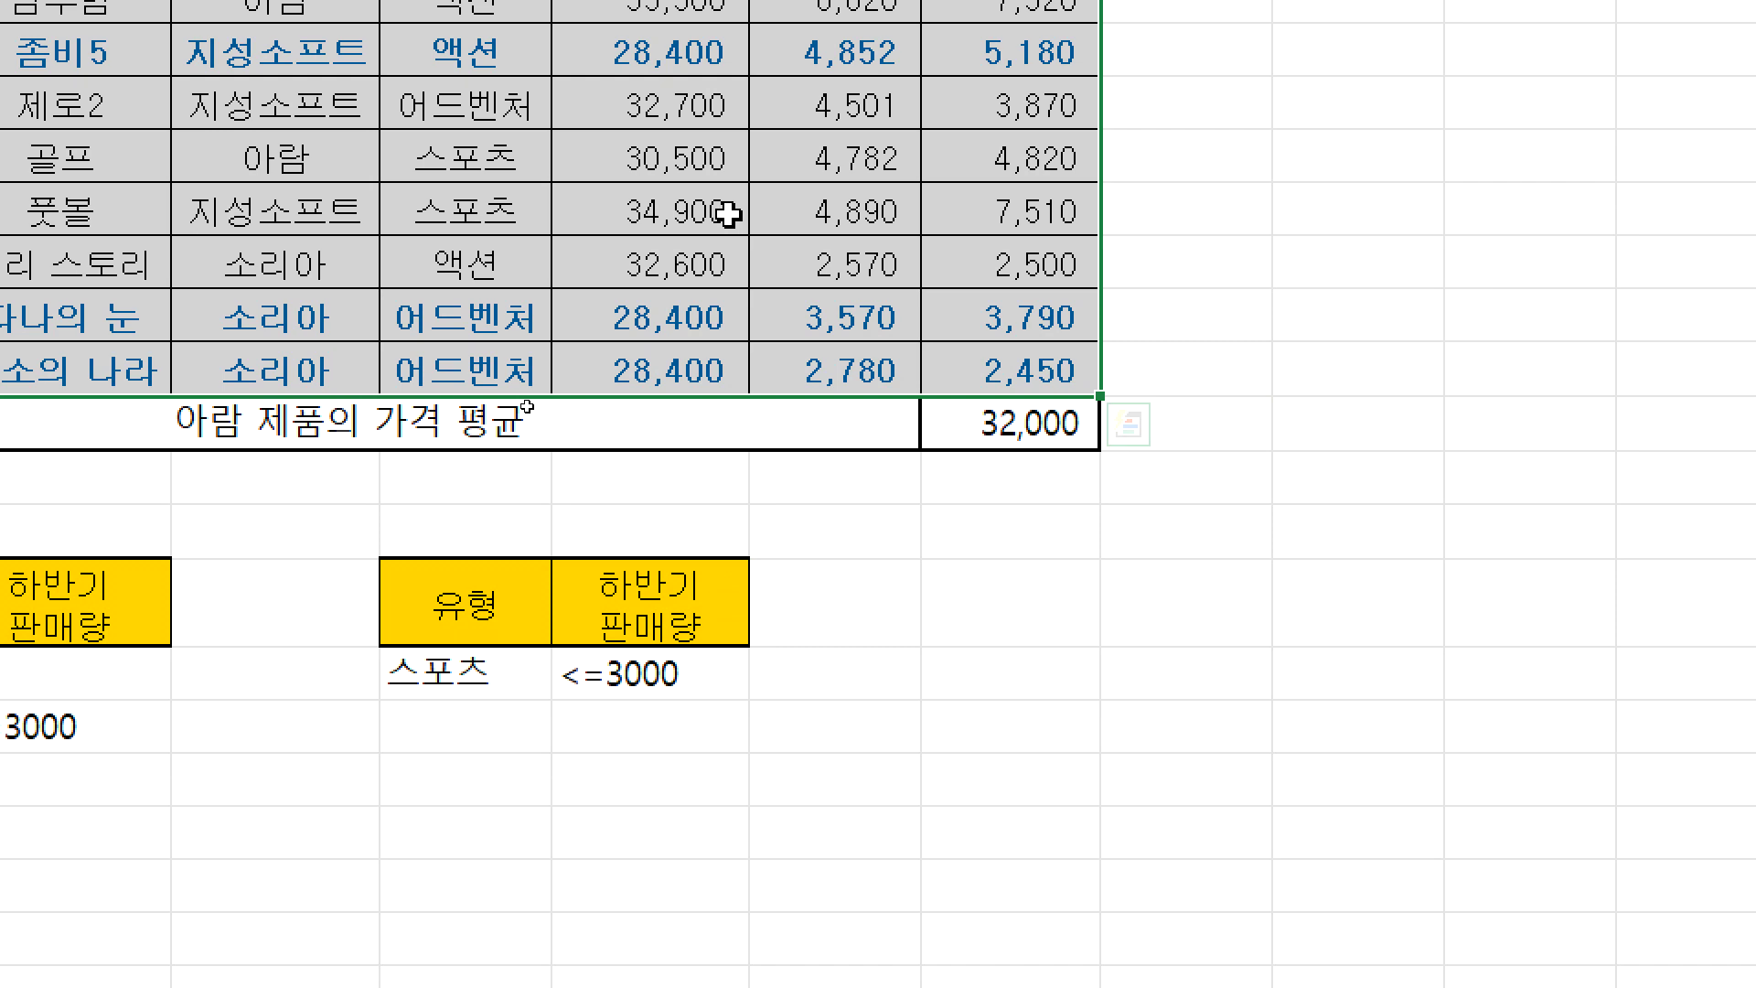
# - Start the Advanced Filter from a cell inside the product table and set its list range to B2:H10
pyautogui.click(569, 223)
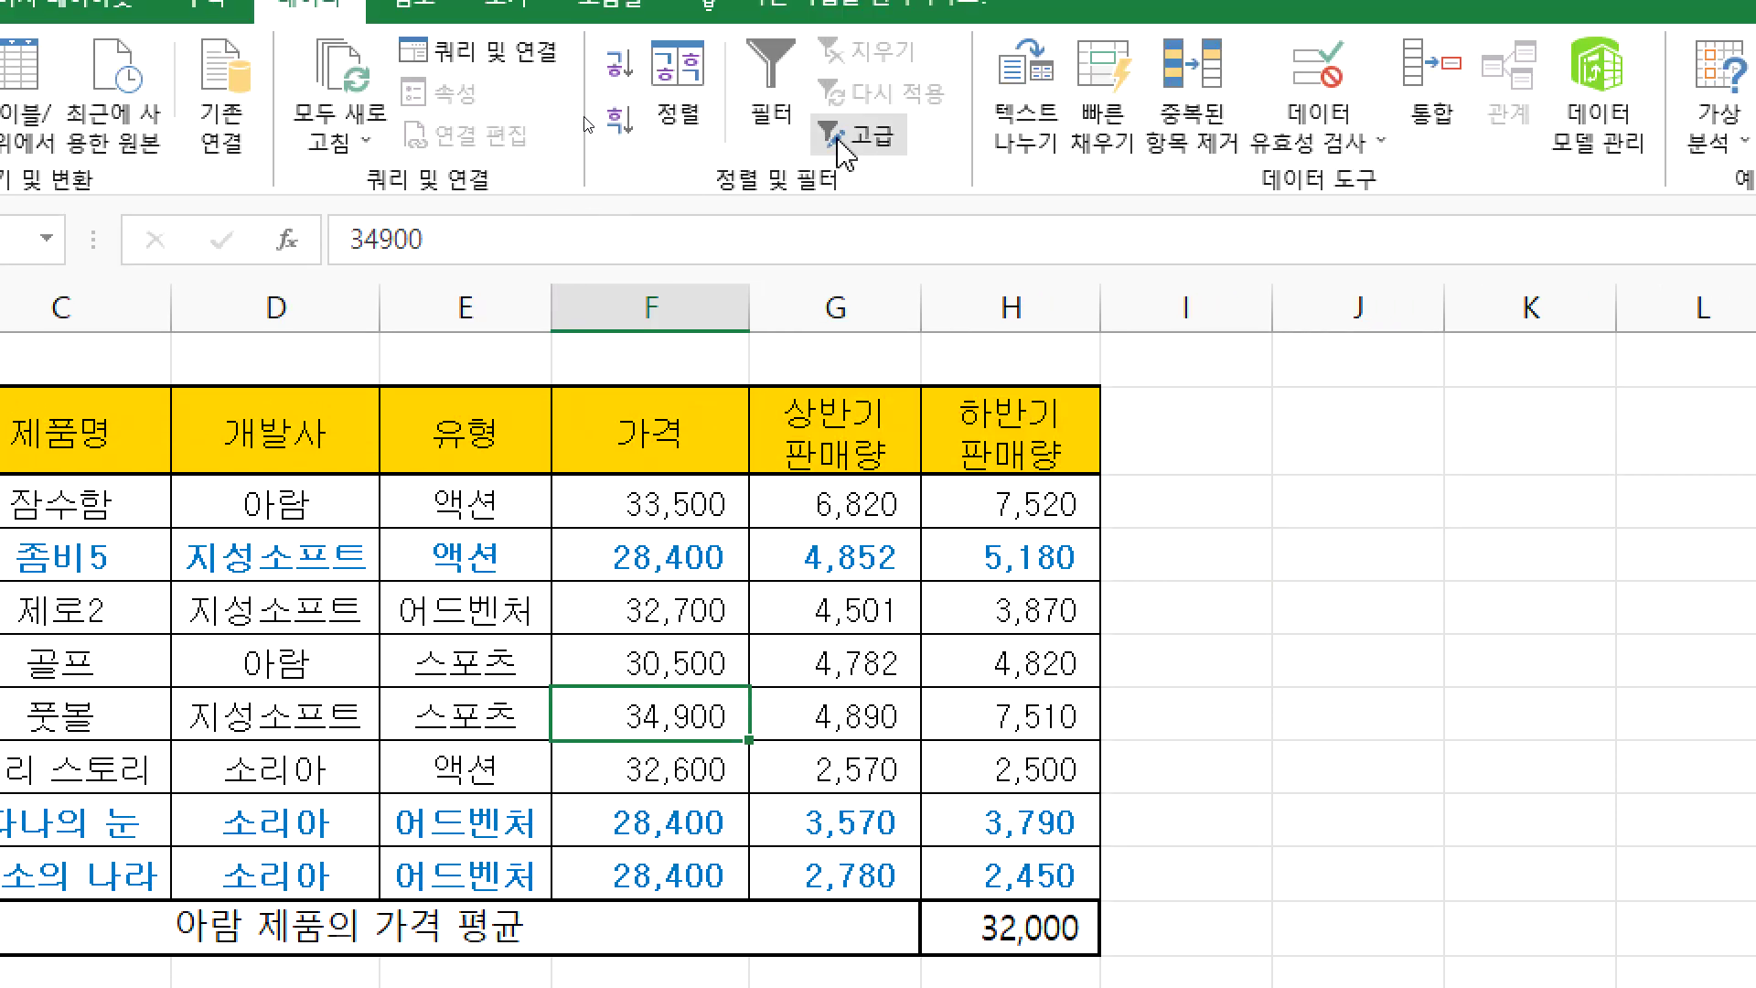
pyautogui.click(854, 139)
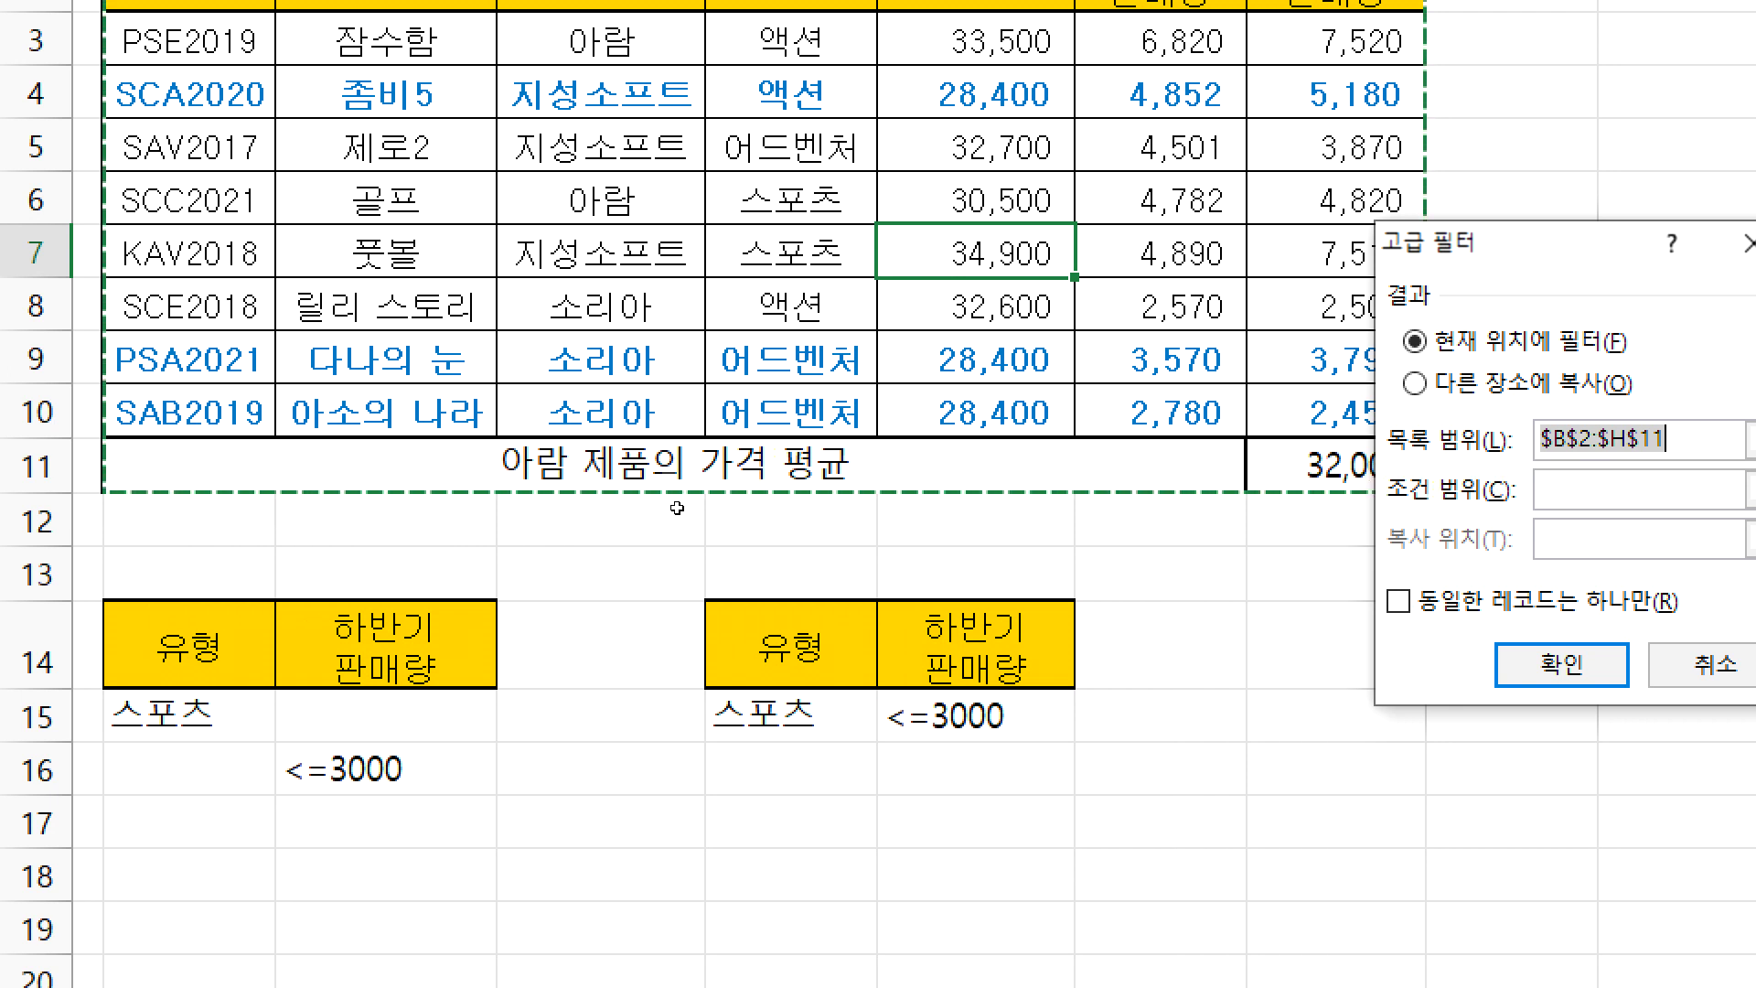
pyautogui.keyDown('shift'); pyautogui.click(1320, 414); pyautogui.keyUp('shift')
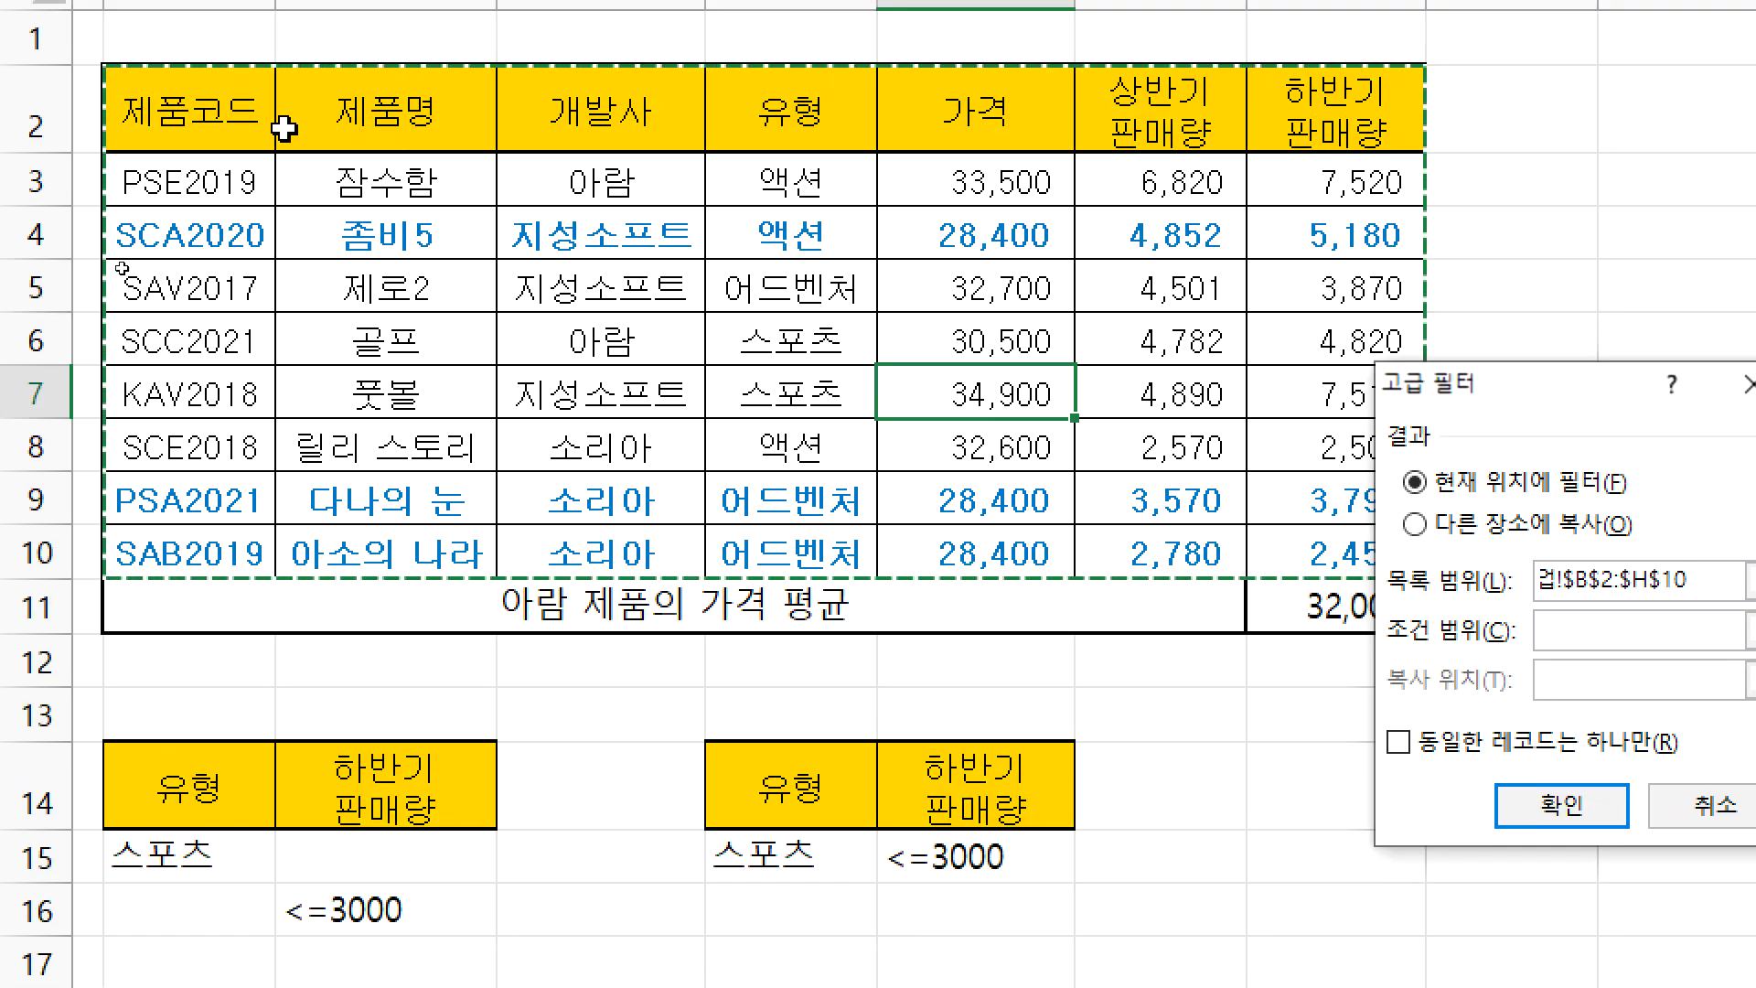
pyautogui.moveTo(274, 0); pyautogui.dragTo(1320, 409)
pyautogui.moveTo(1320, 555); pyautogui.dragTo(1320, 556)
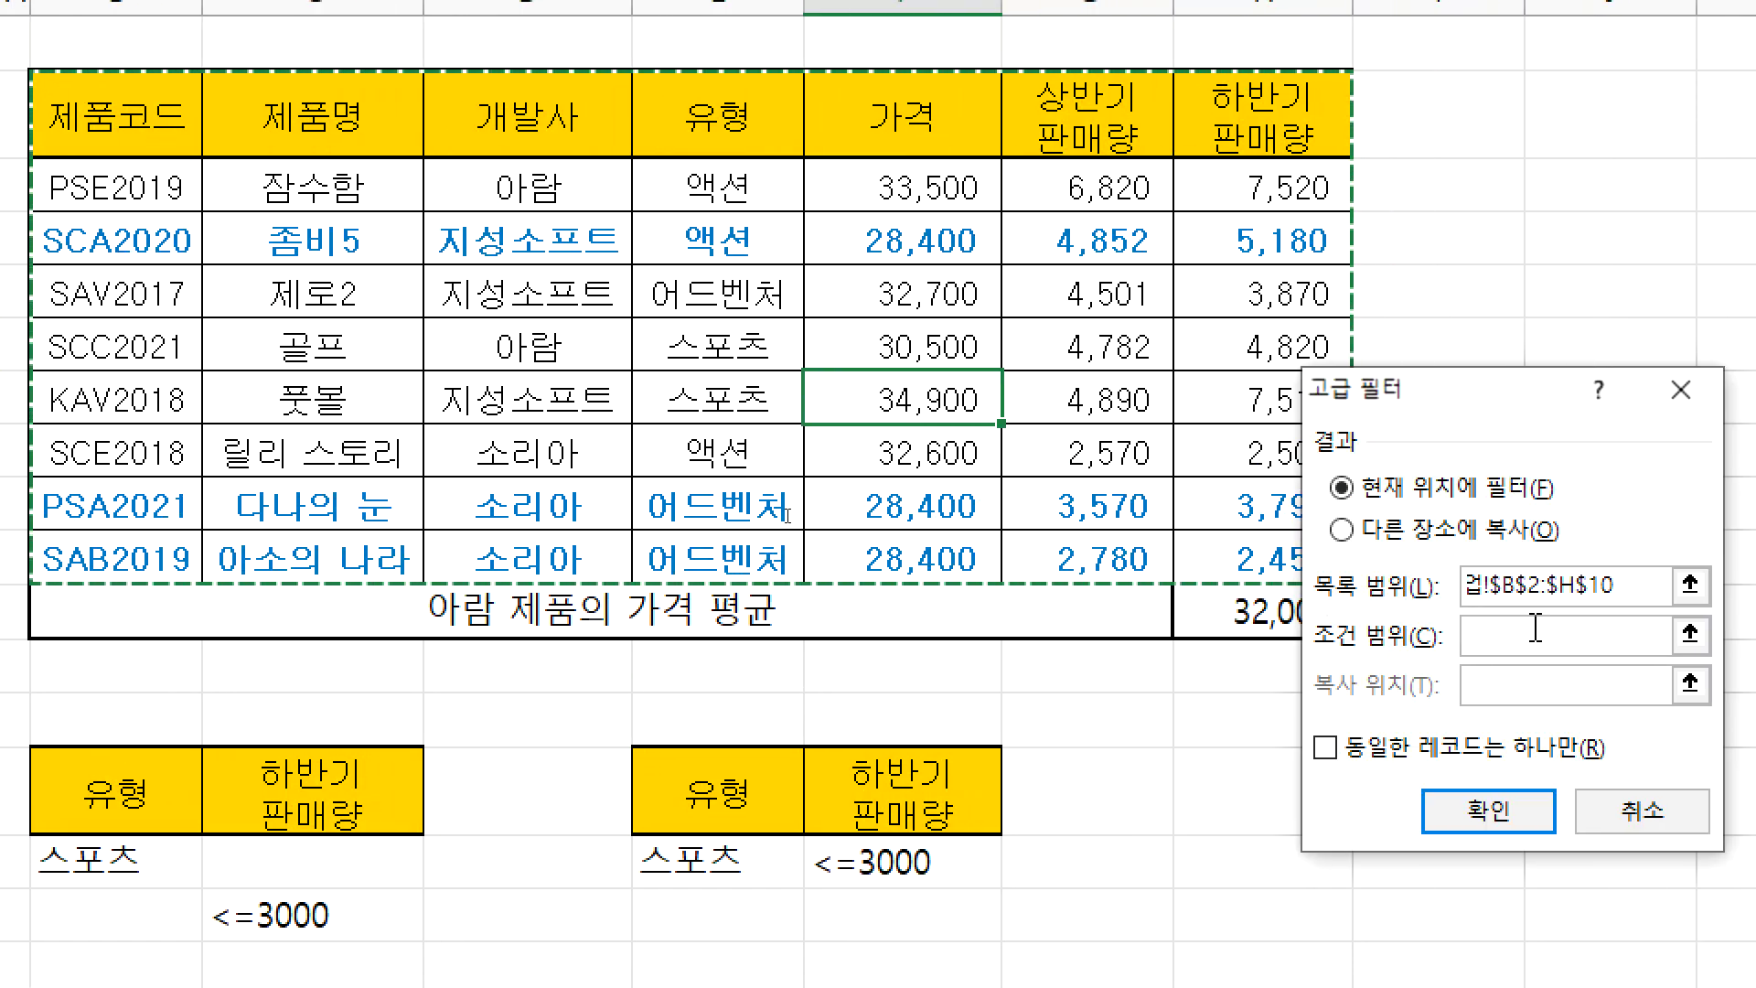
# - Set the criteria range to B14:C16 and choose to copy the filter results to another location
pyautogui.click(1544, 636)
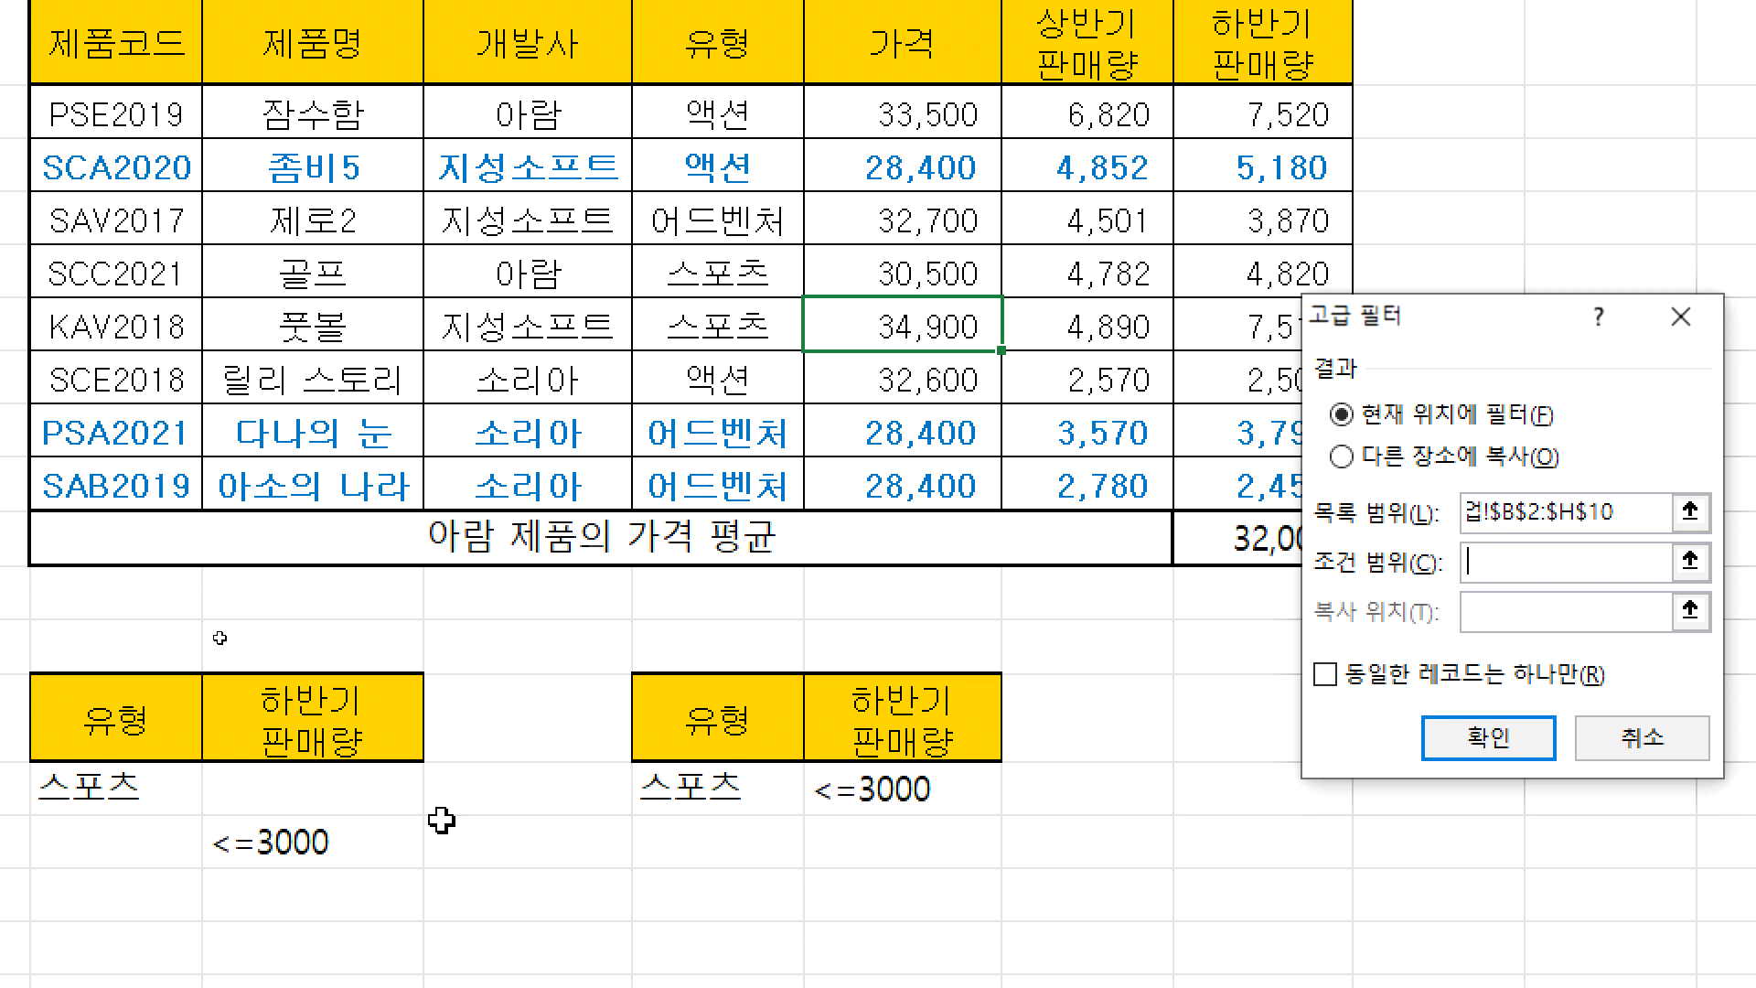
pyautogui.moveTo(116, 777); pyautogui.dragTo(303, 912)
pyautogui.moveTo(376, 840); pyautogui.dragTo(376, 840)
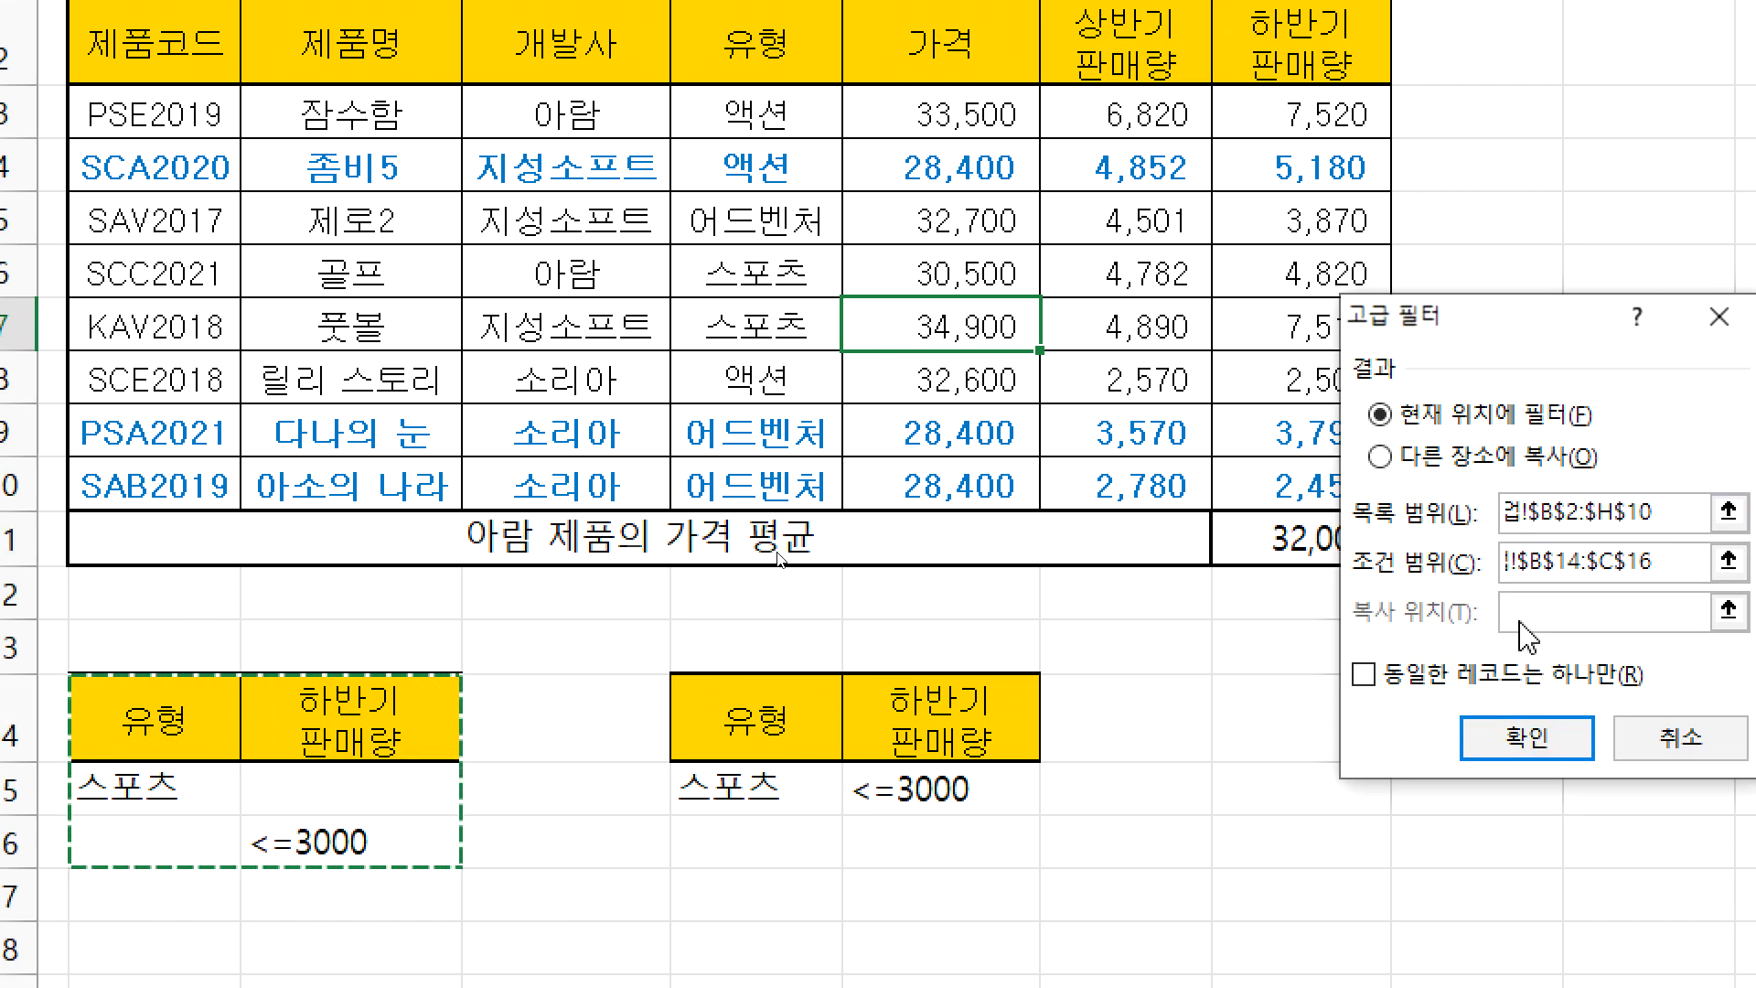
pyautogui.click(1423, 460)
pyautogui.moveTo(1469, 341); pyautogui.dragTo(1275, 411)
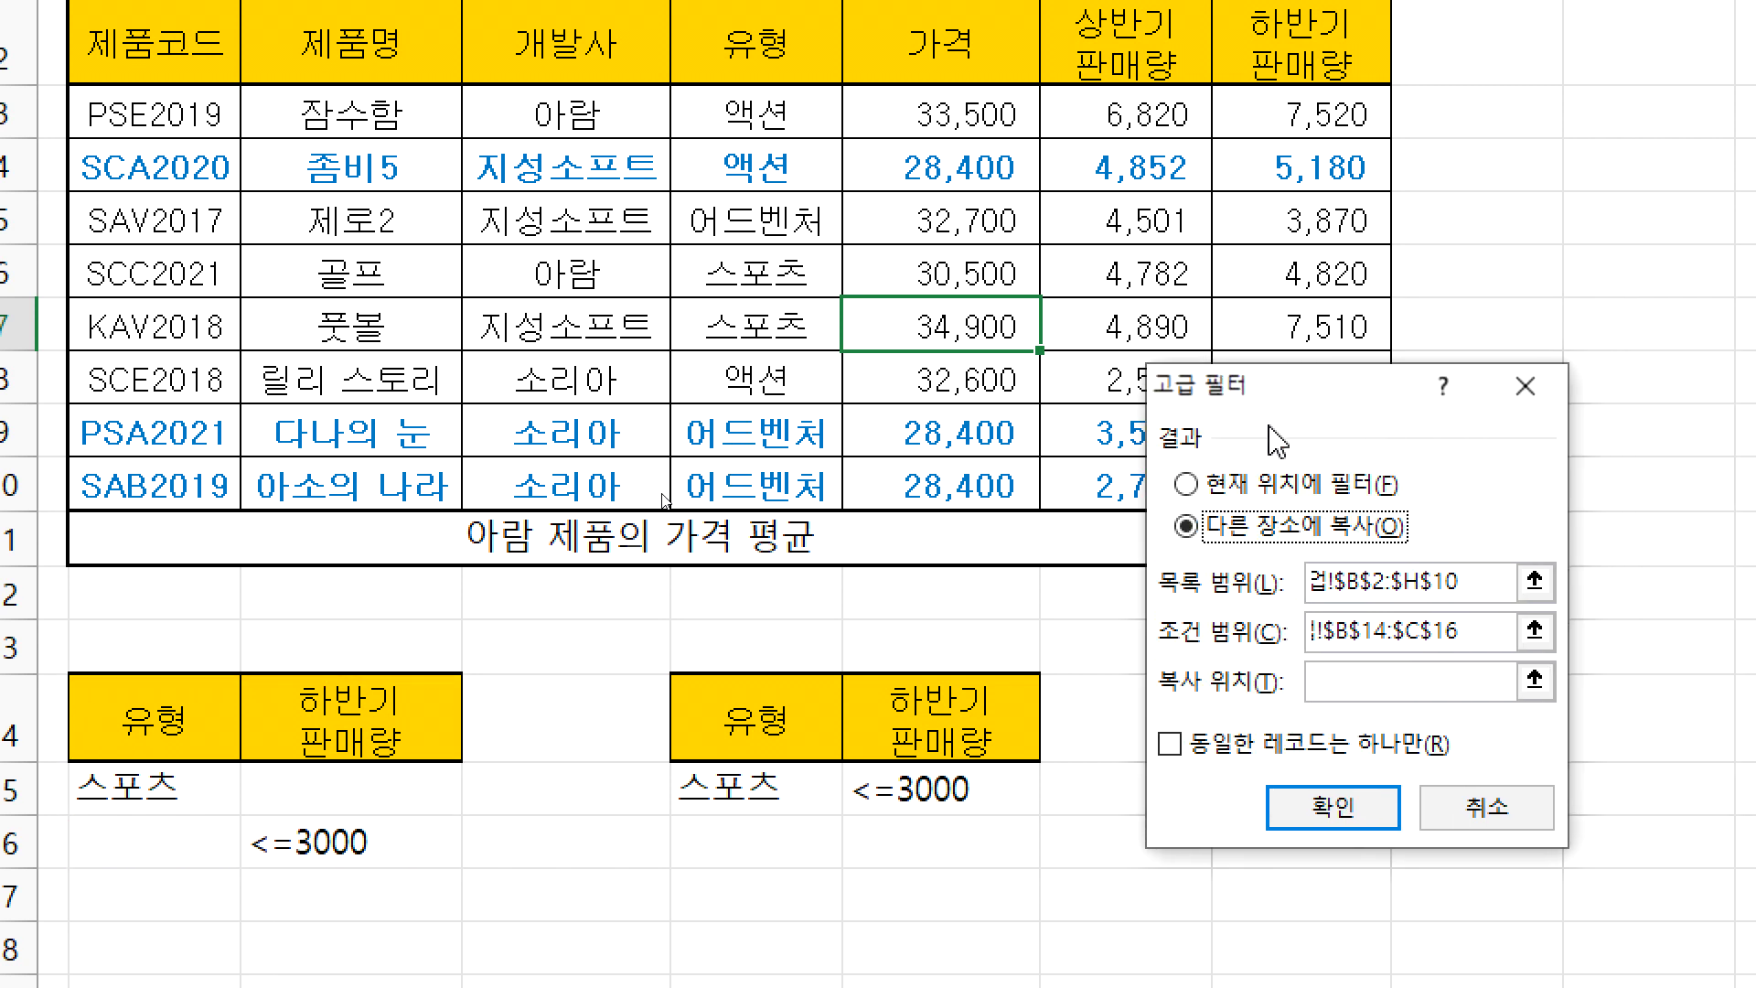
# - Set the copy destination to B18 and run the advanced filter
pyautogui.click(1353, 687)
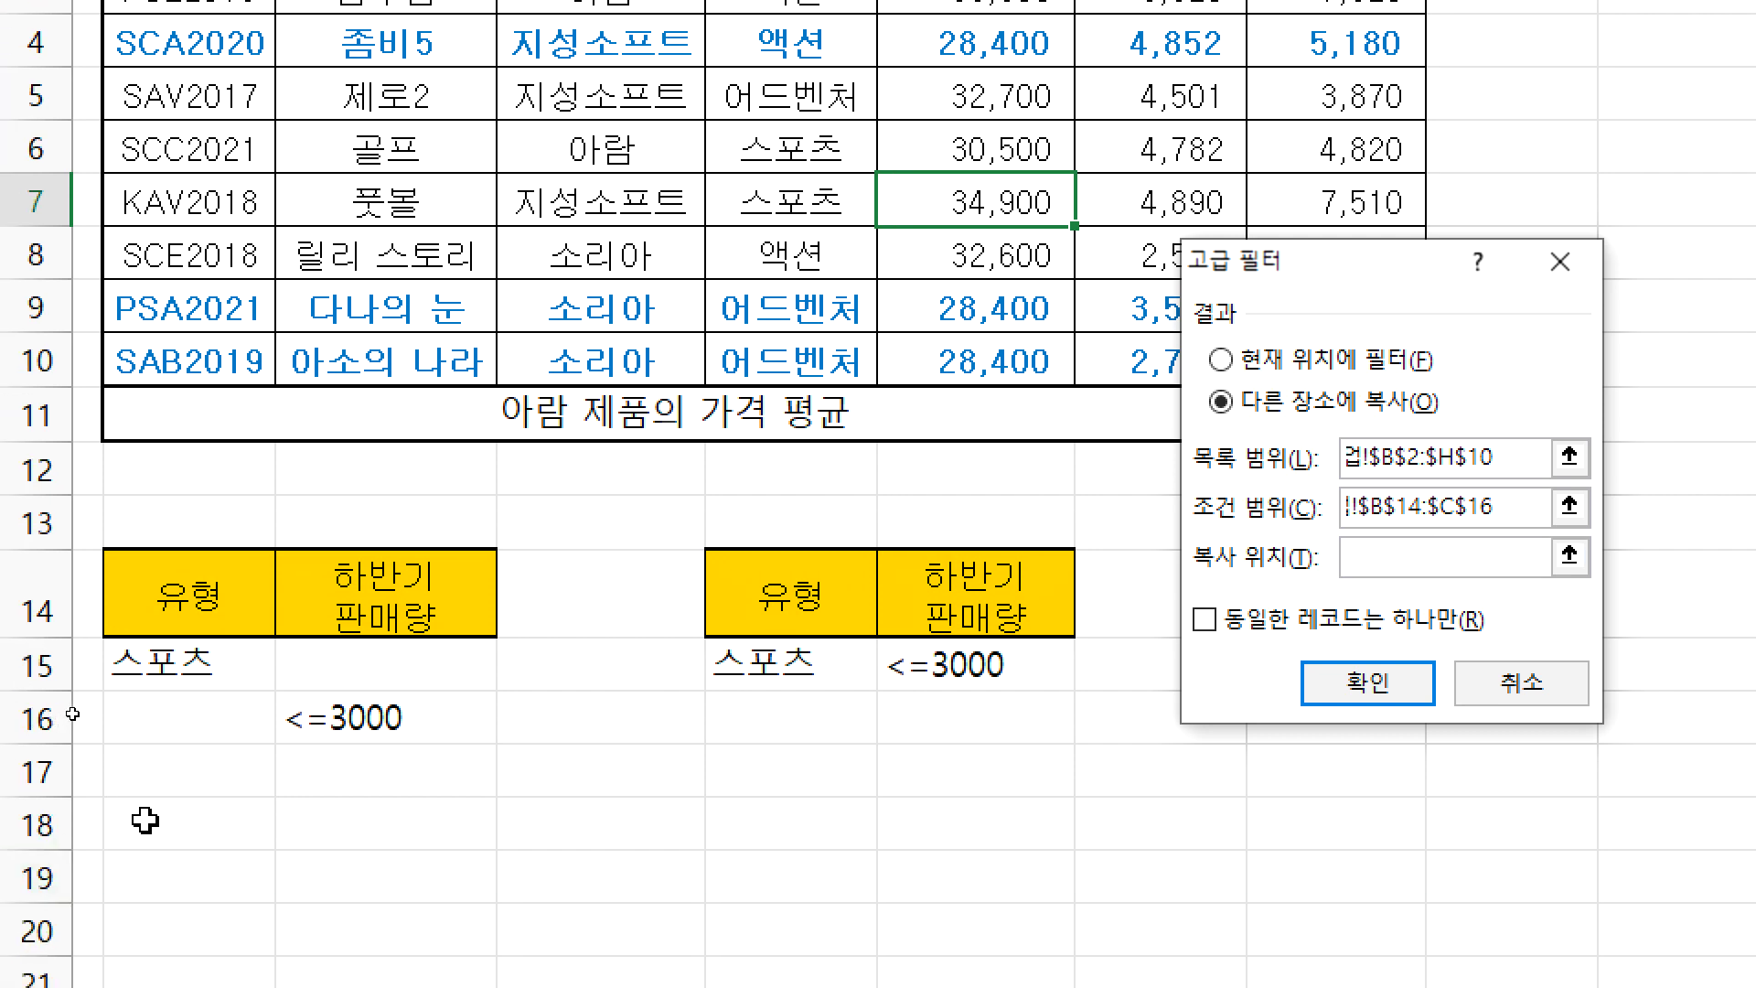
pyautogui.click(146, 820)
pyautogui.click(1359, 686)
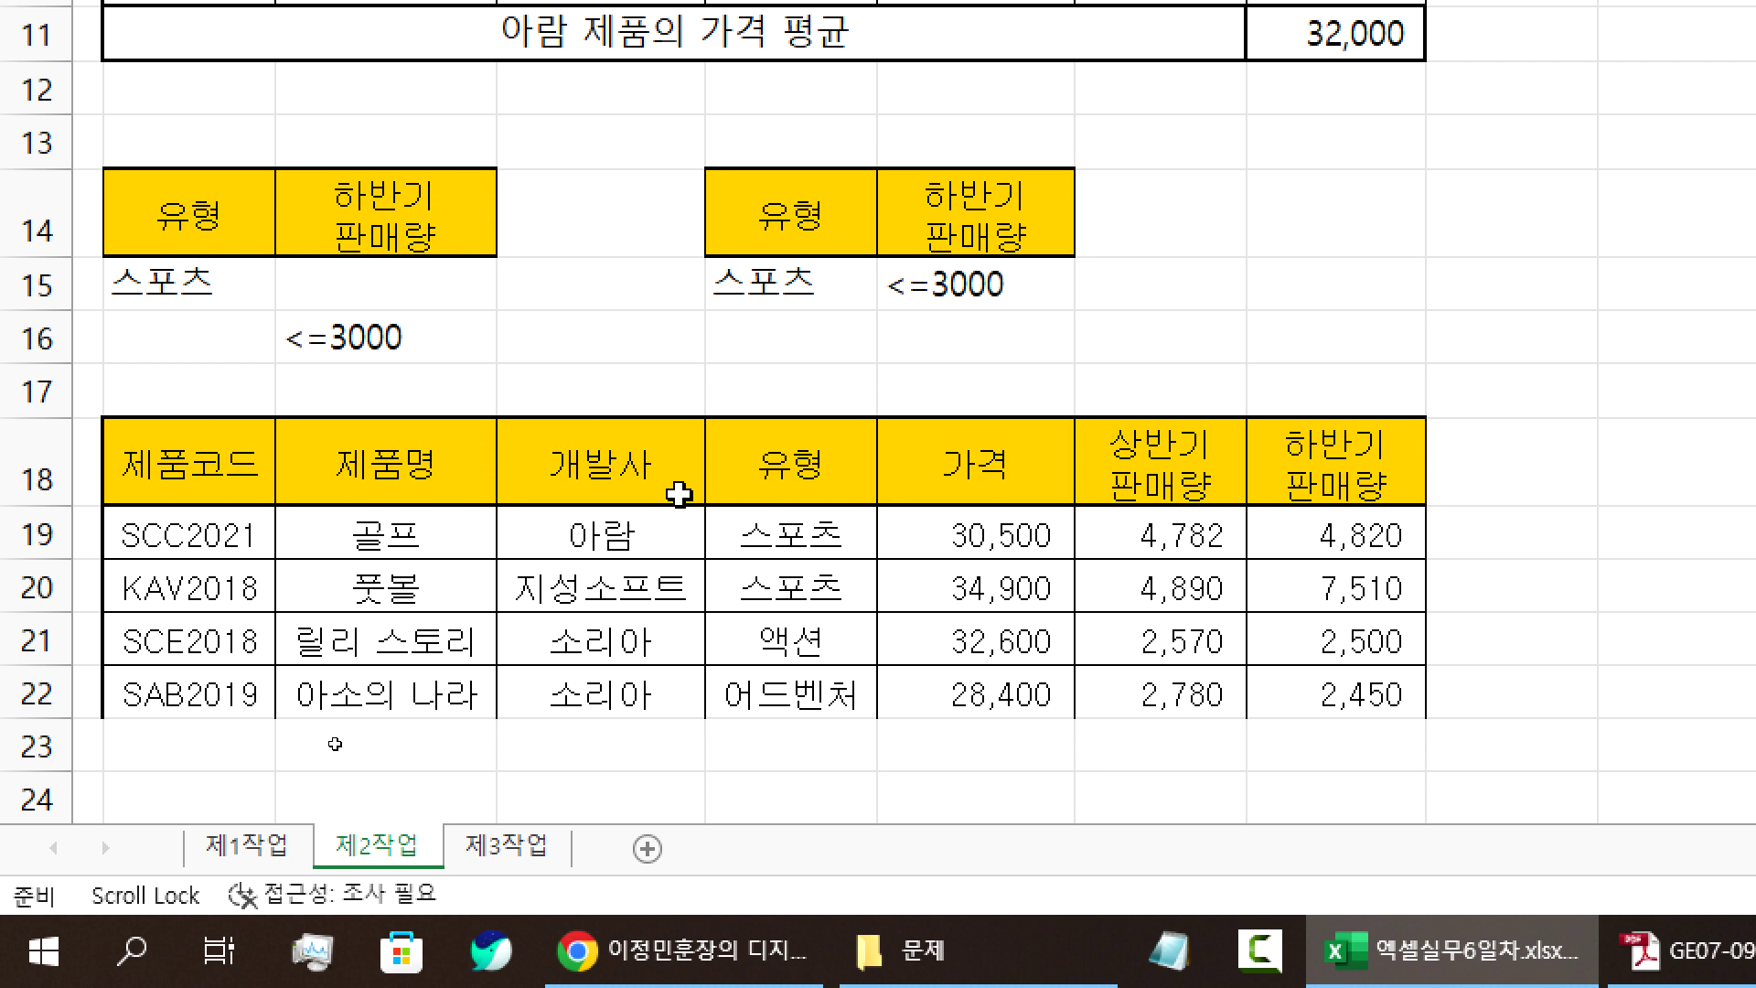
# - Check the 유형 and 하반기 판매량 values of the rows extracted from B18 against the criteria
pyautogui.moveTo(771, 459); pyautogui.dragTo(775, 566)
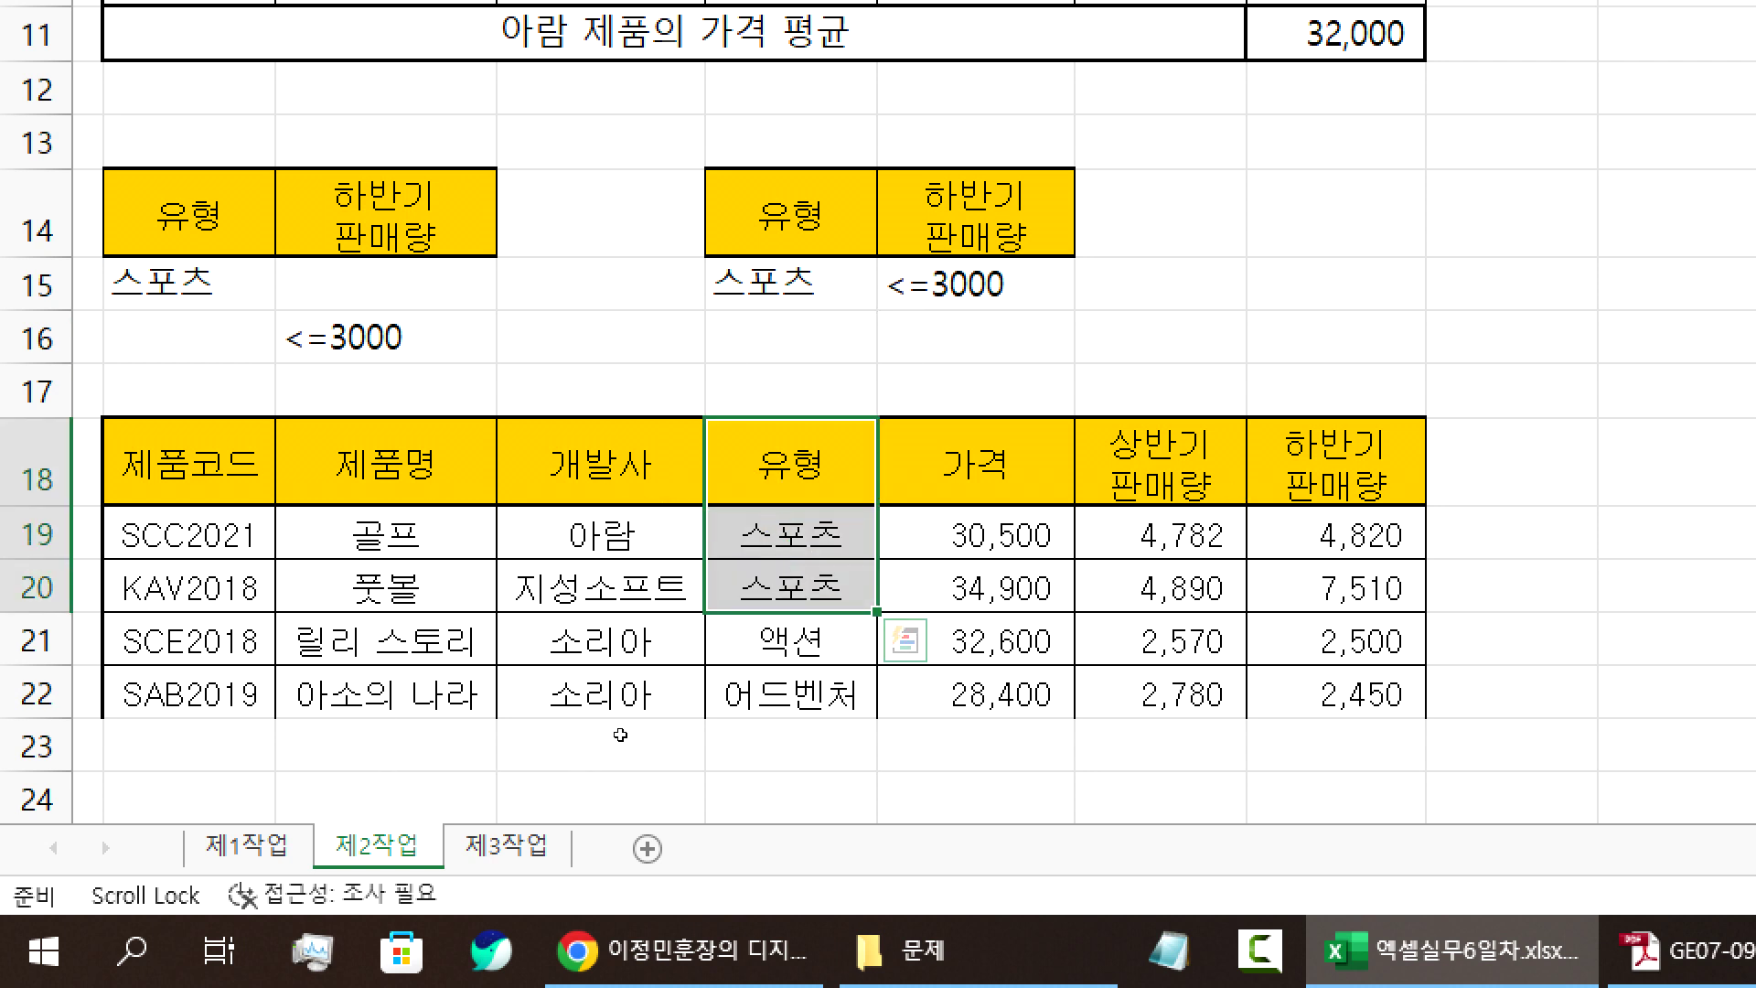
pyautogui.moveTo(1331, 640); pyautogui.dragTo(1328, 698)
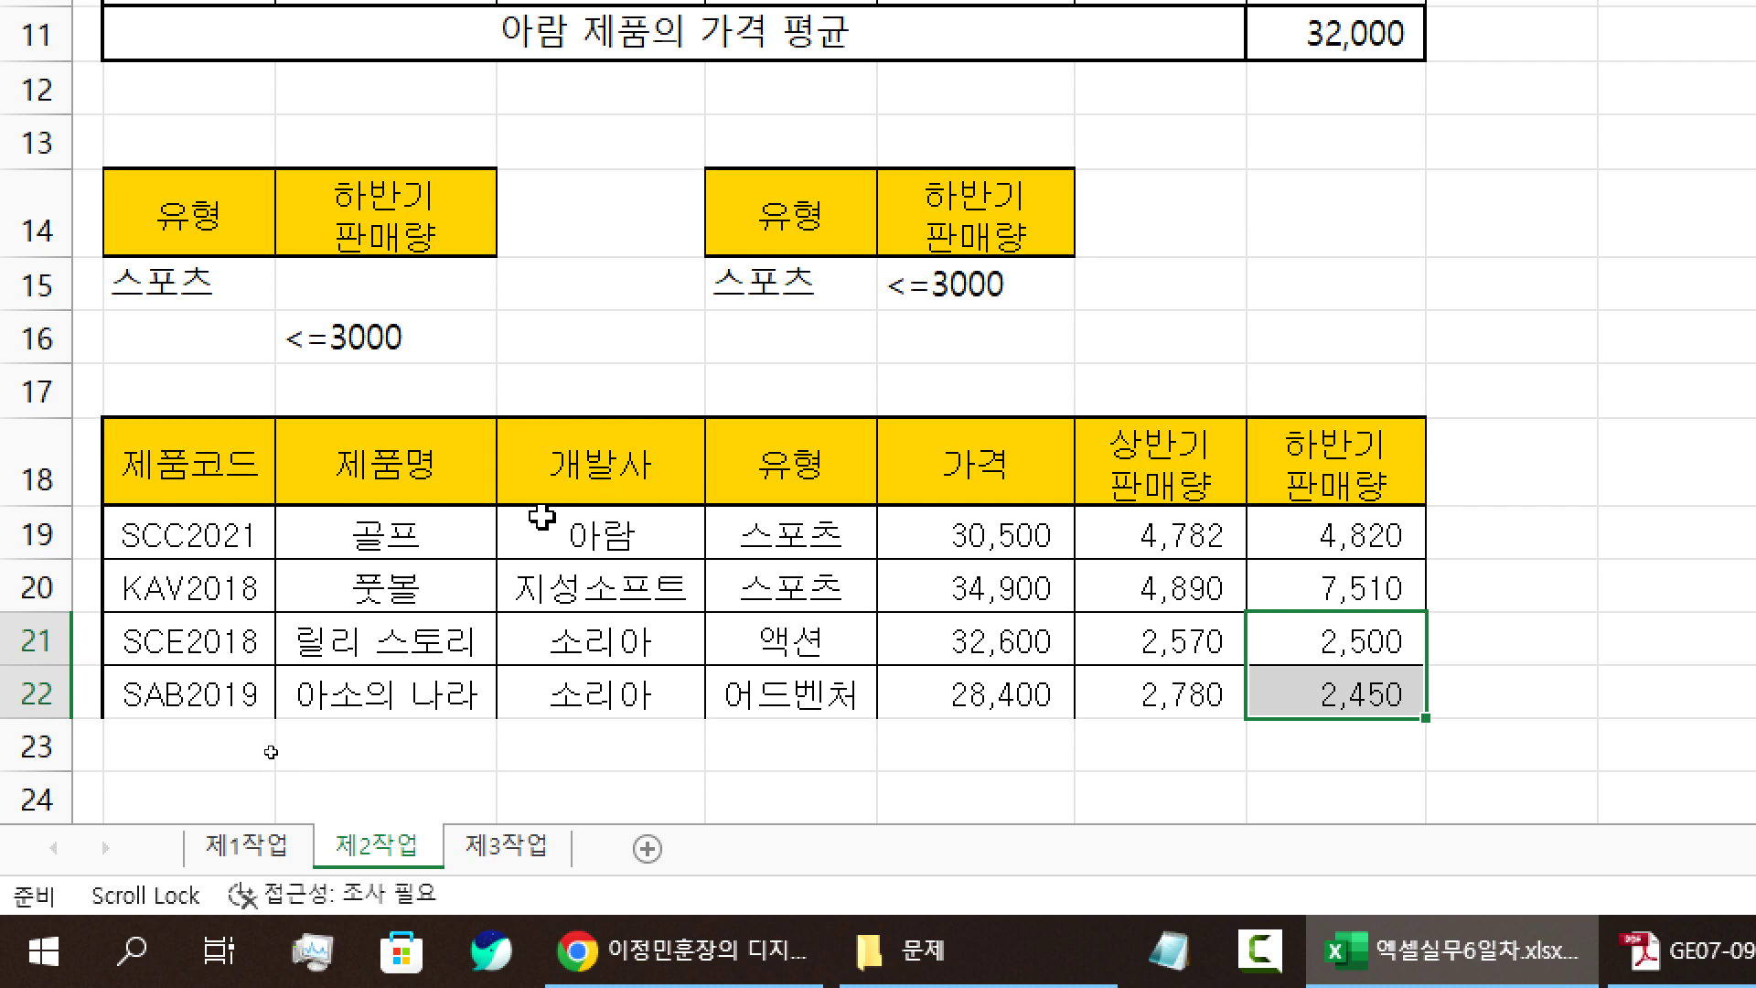
pyautogui.hotkey('ctrl', 'q')
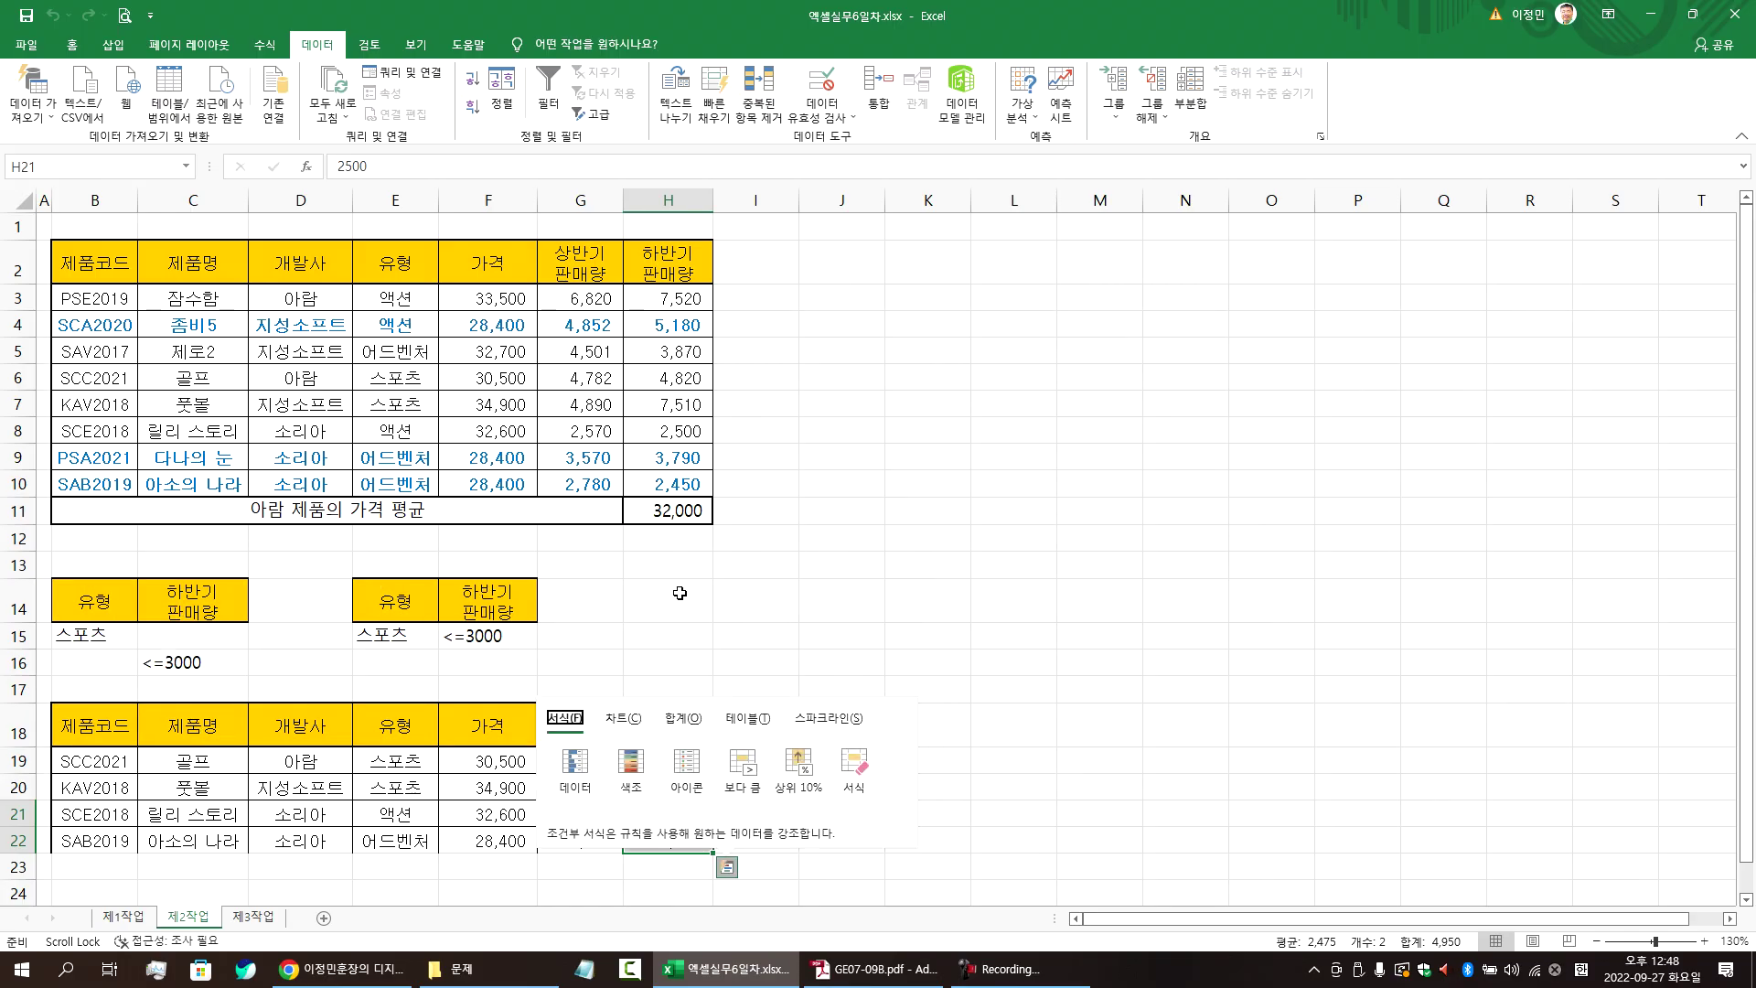
pyautogui.click(682, 593)
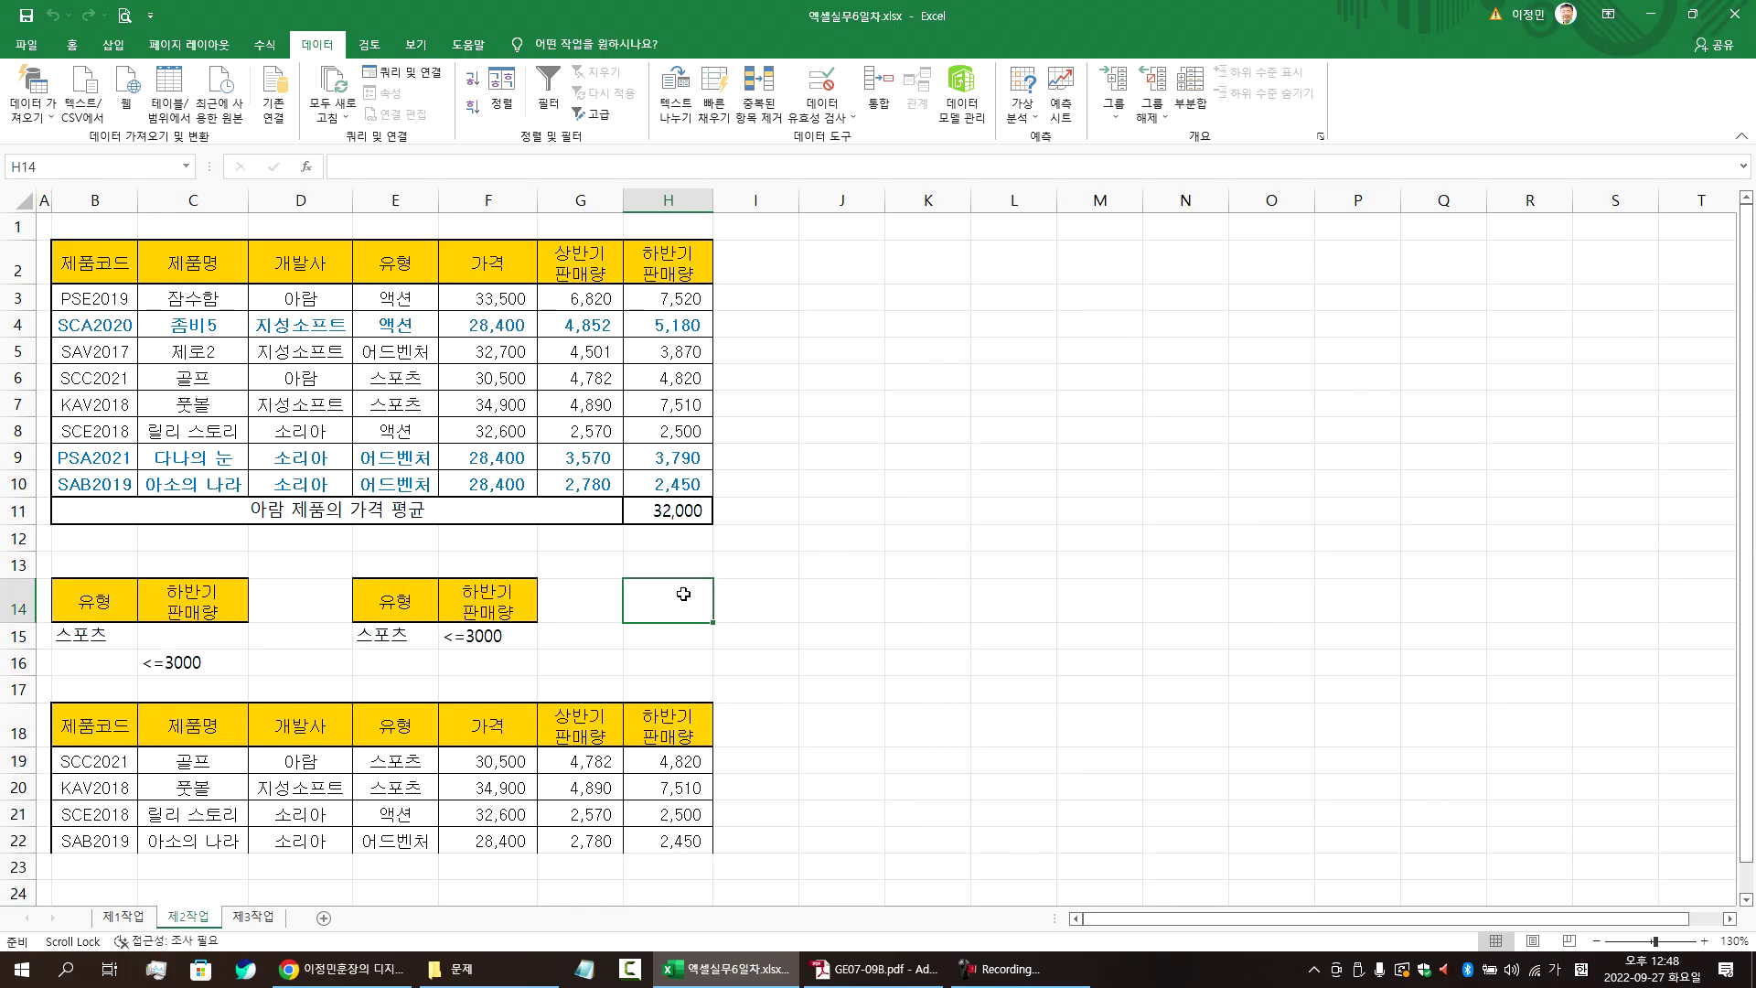
# - Open the 제3작업 sheet
pyautogui.click(265, 922)
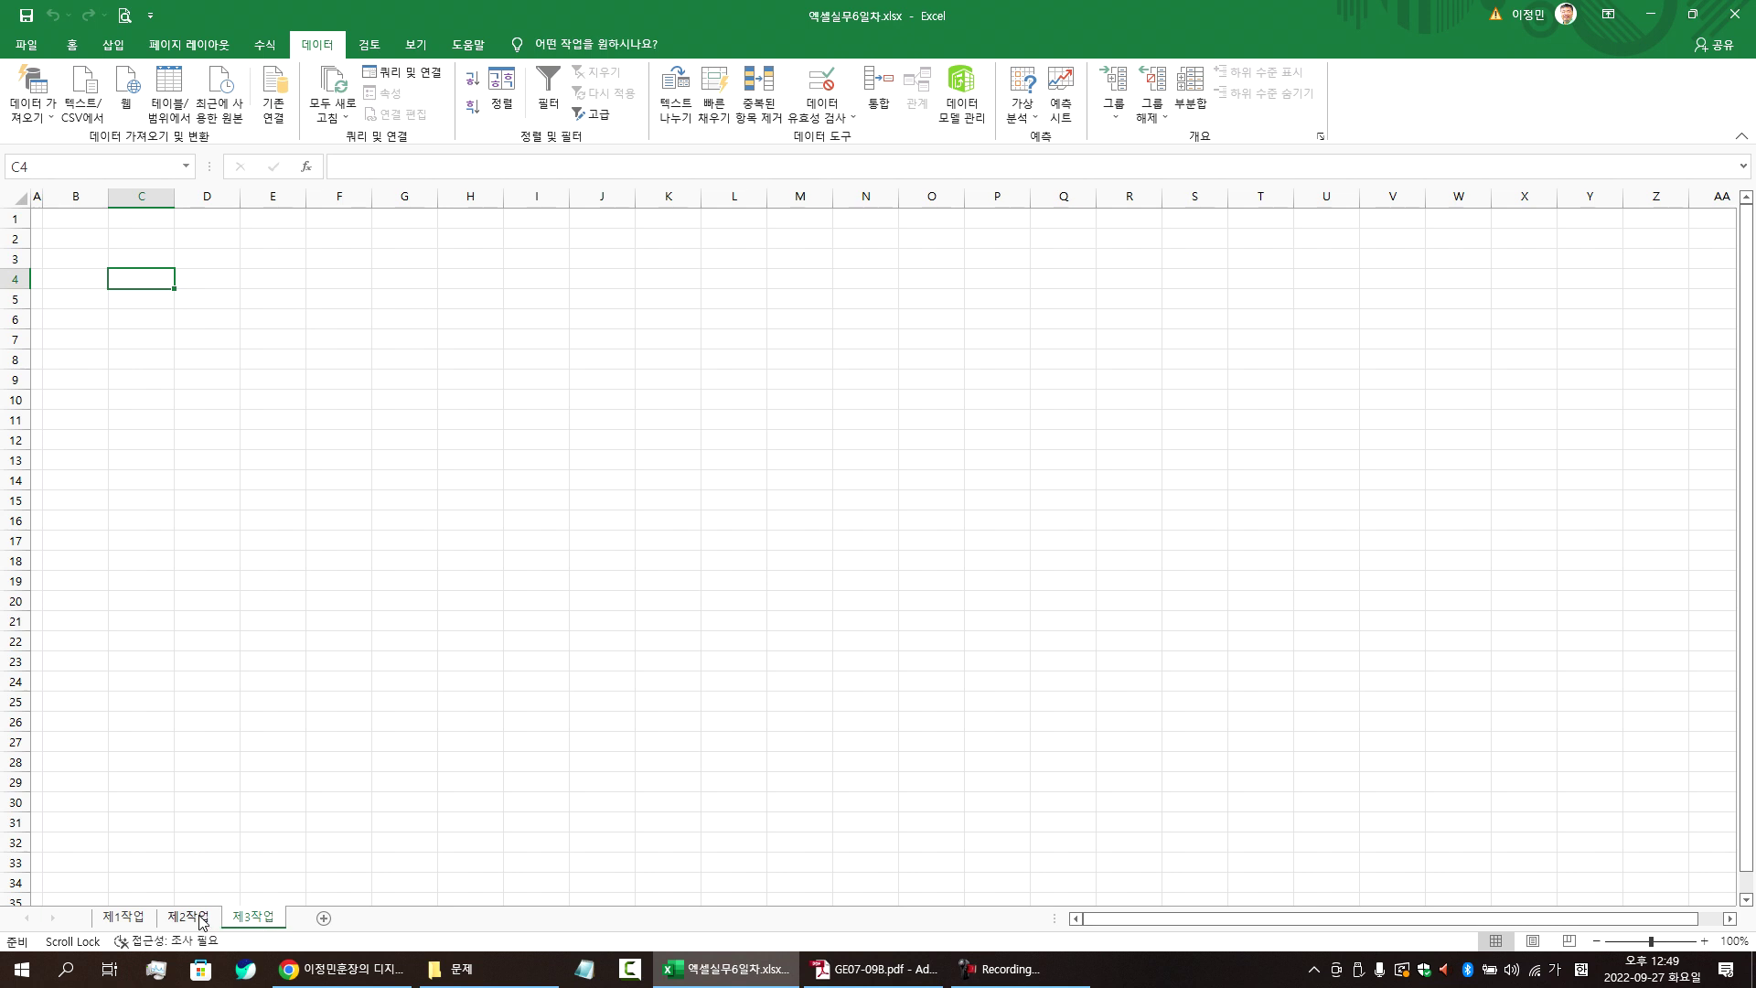
# - Copy the table range B4:H12, from 제품코드 through 하반기 판매량, on the 제1작업 sheet
pyautogui.click(124, 917)
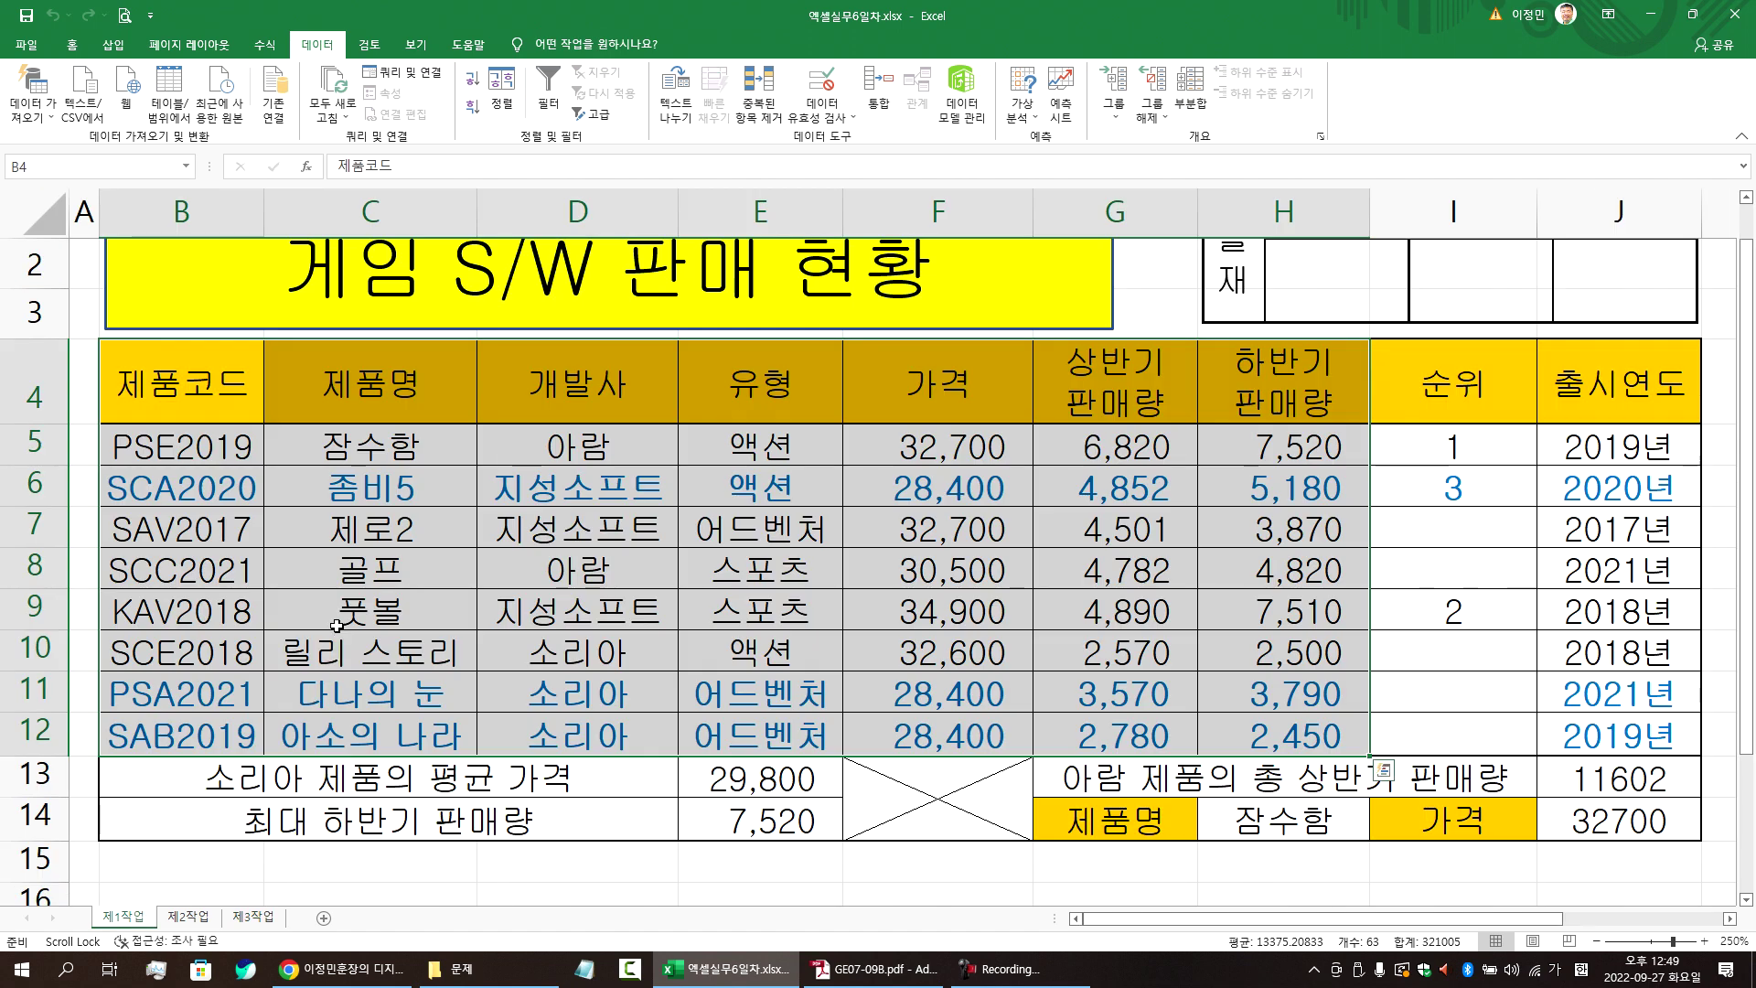
pyautogui.click(253, 916)
pyautogui.click(75, 240)
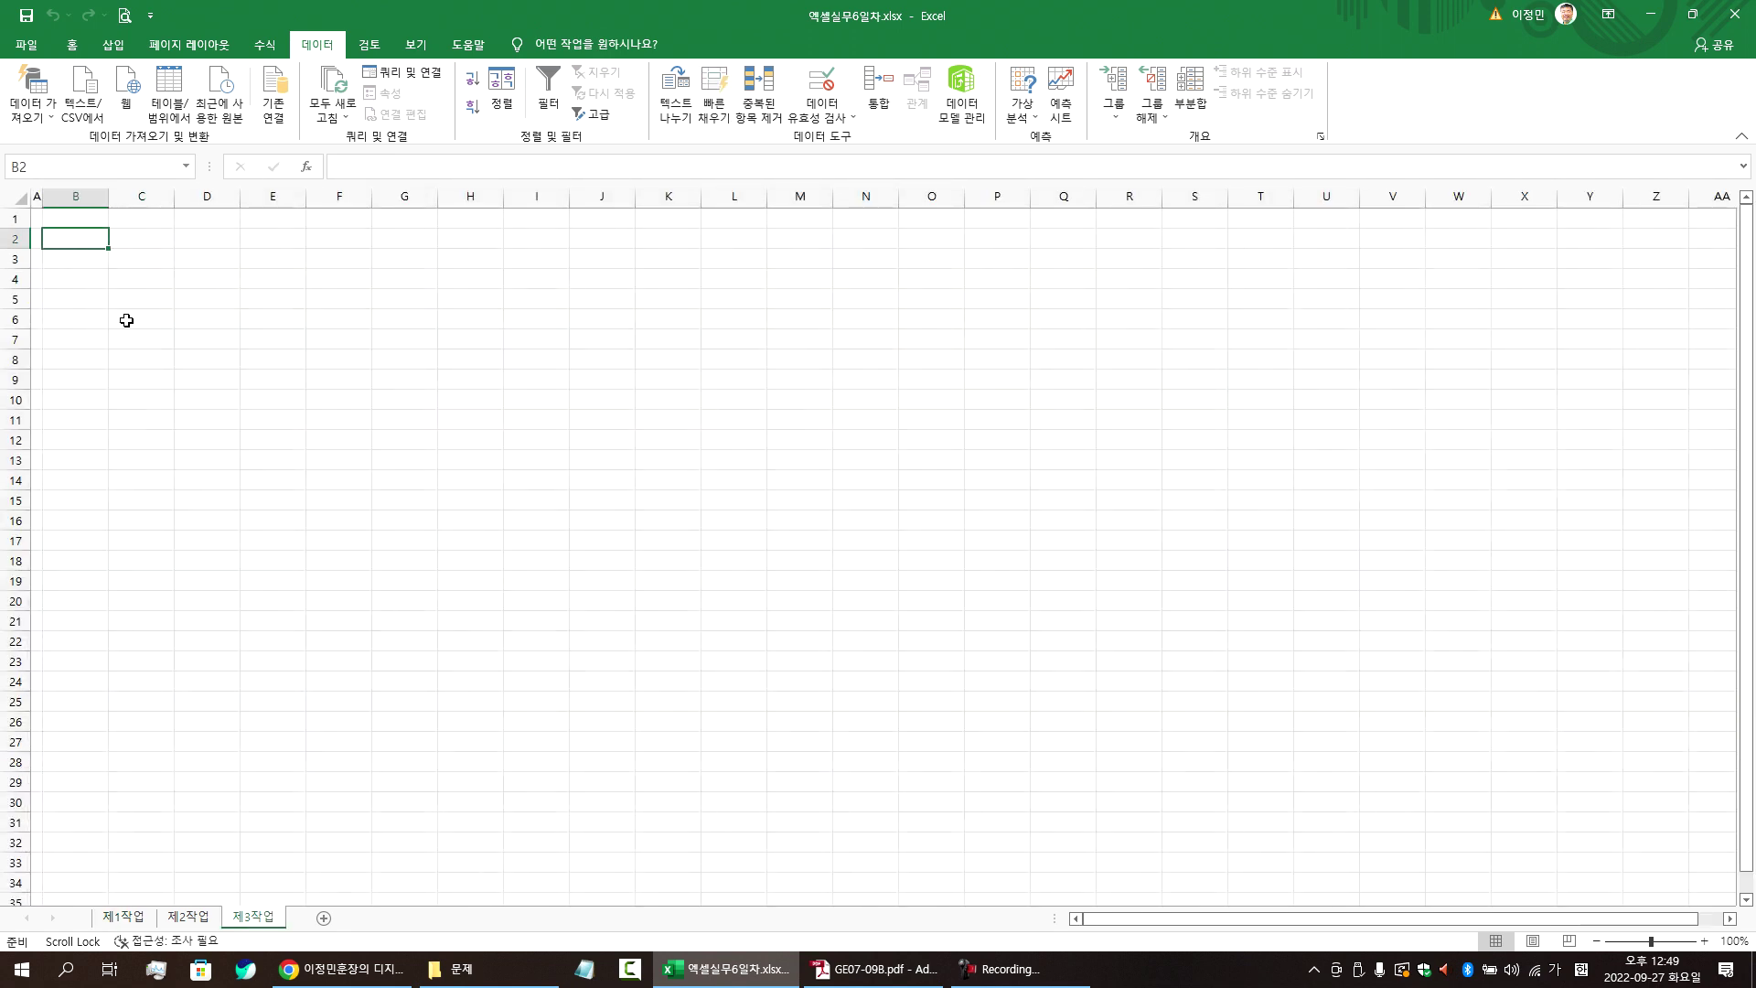
pyautogui.scroll(6, 272, 411)
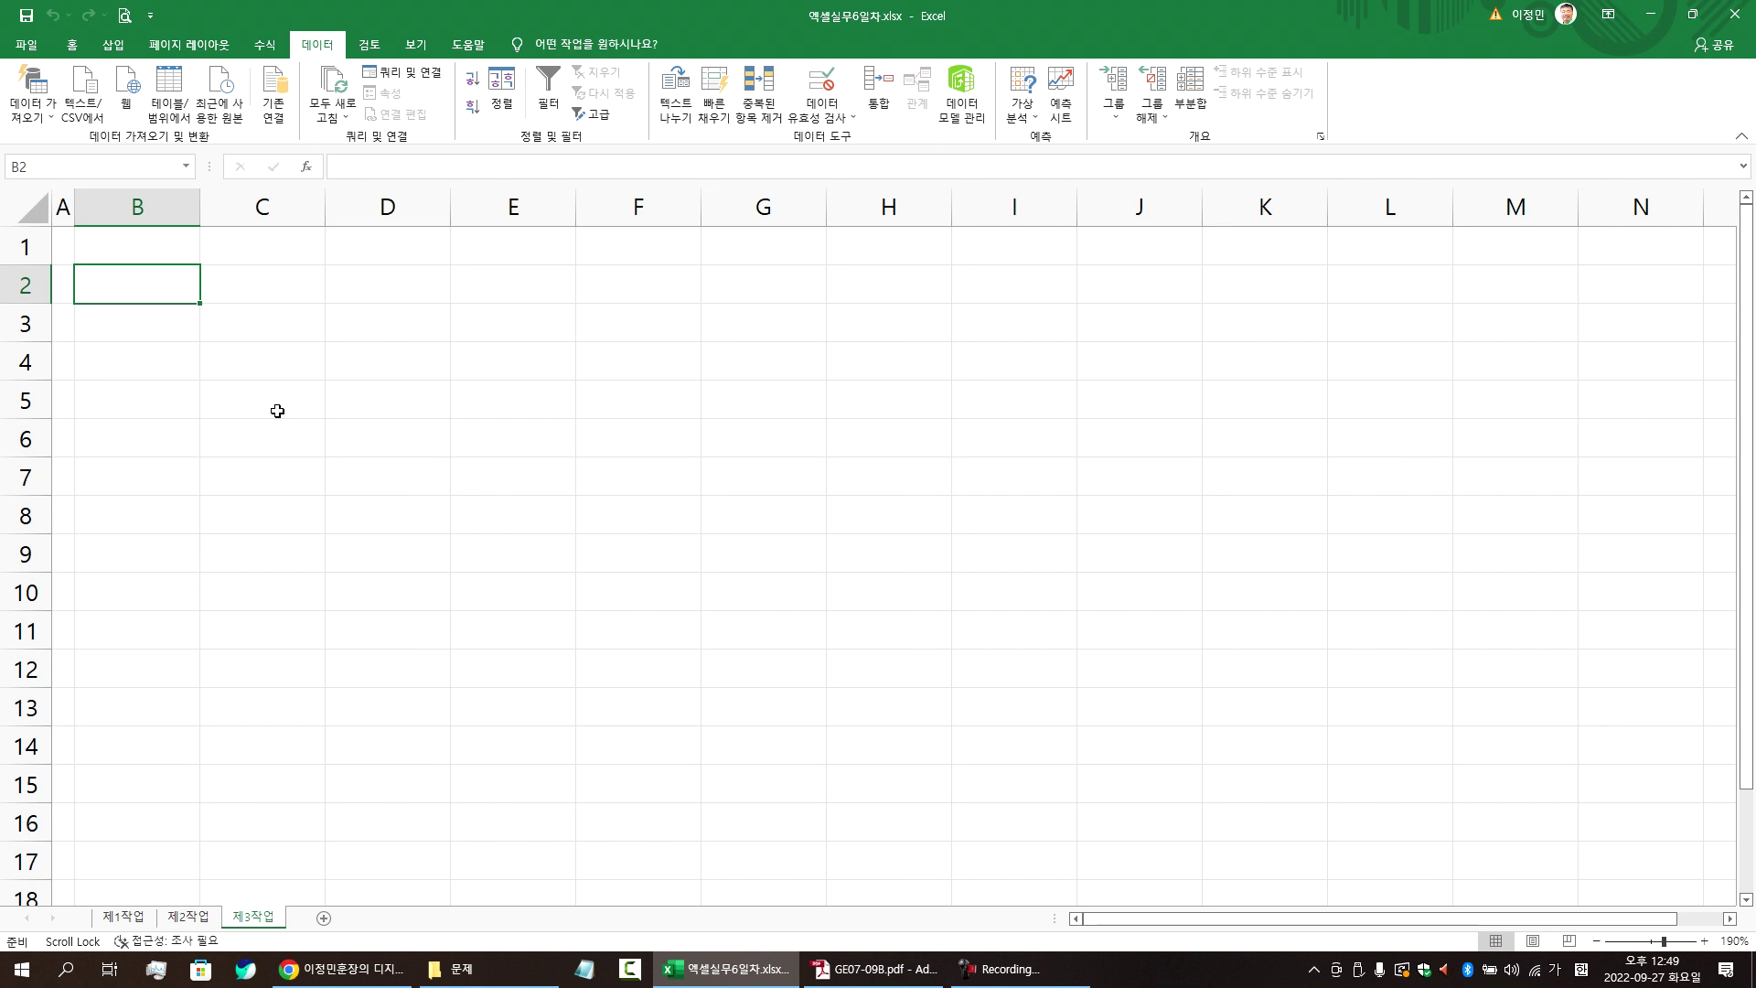
pyautogui.click(108, 916)
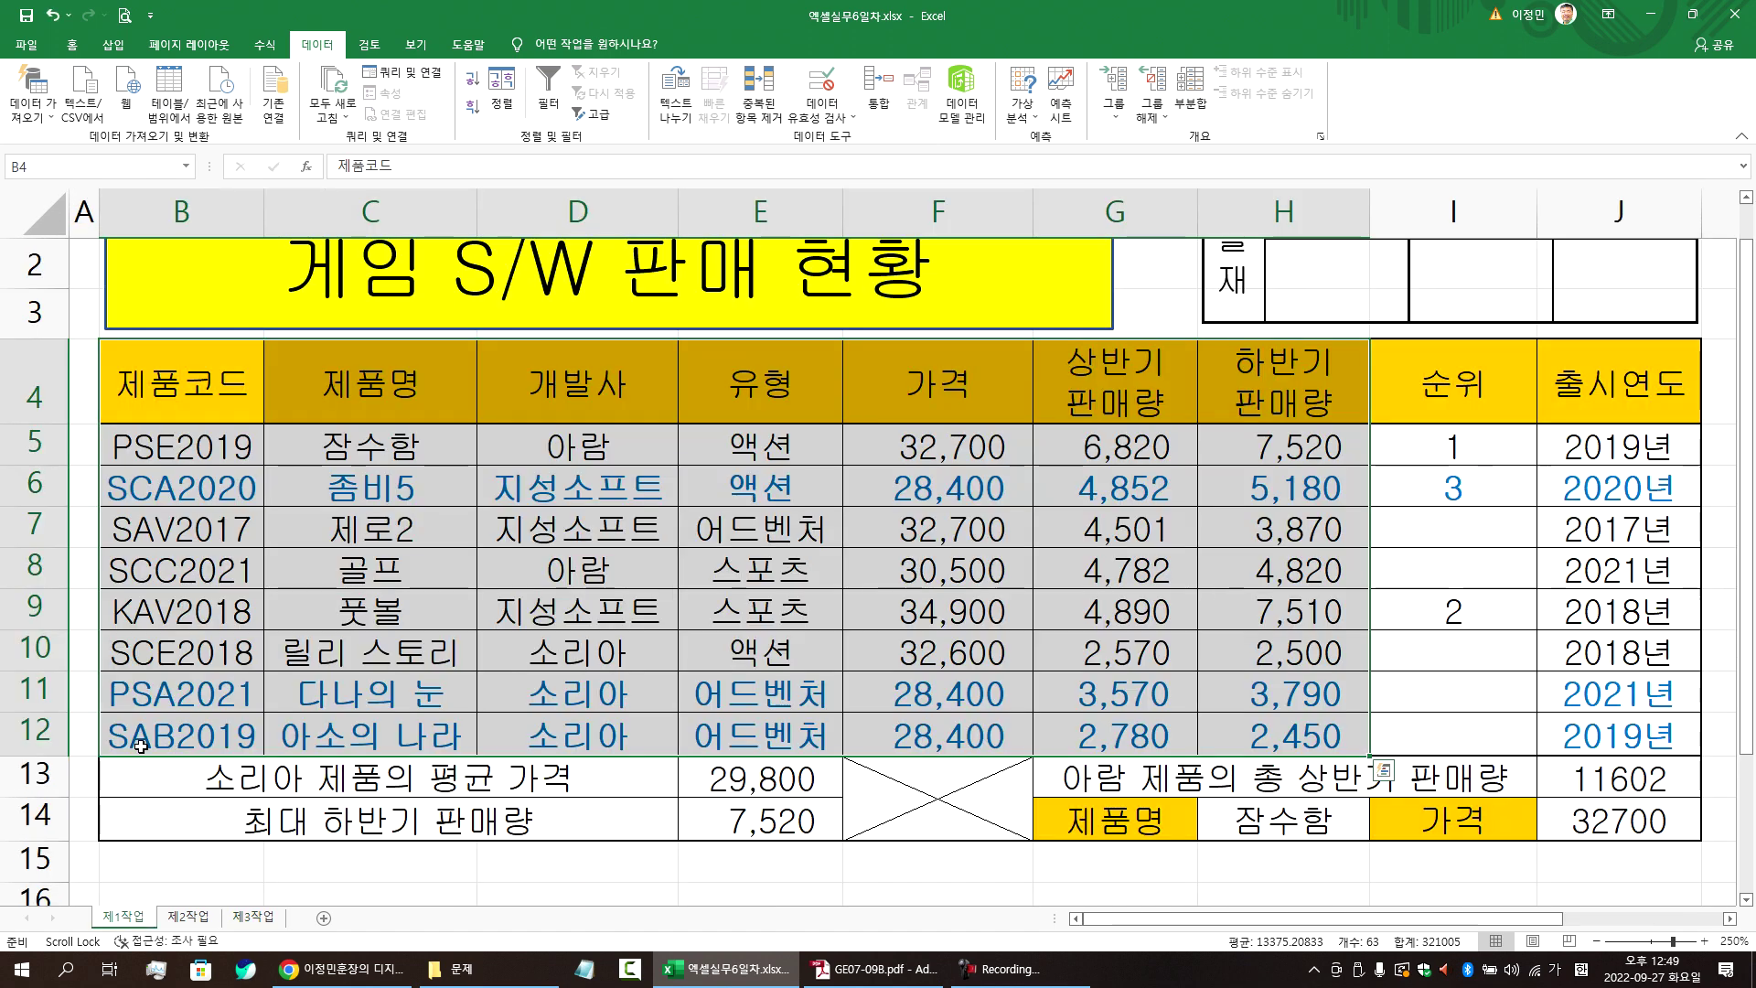
pyautogui.rightClick(176, 387)
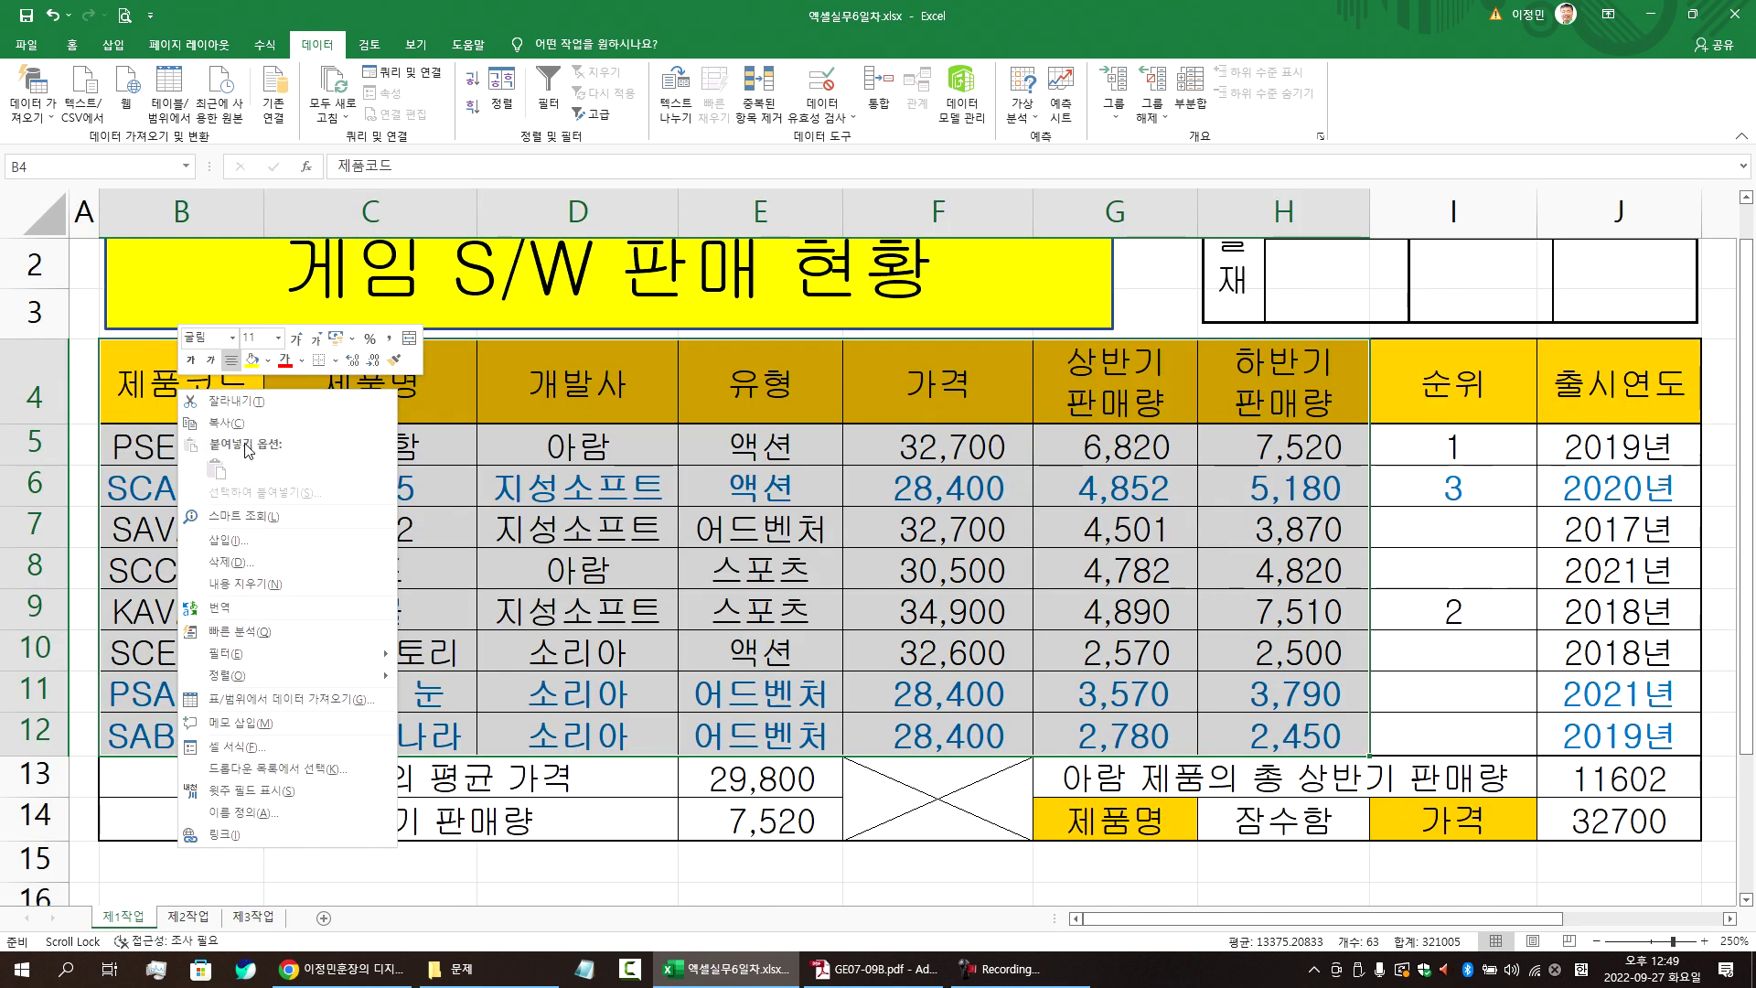
pyautogui.click(247, 441)
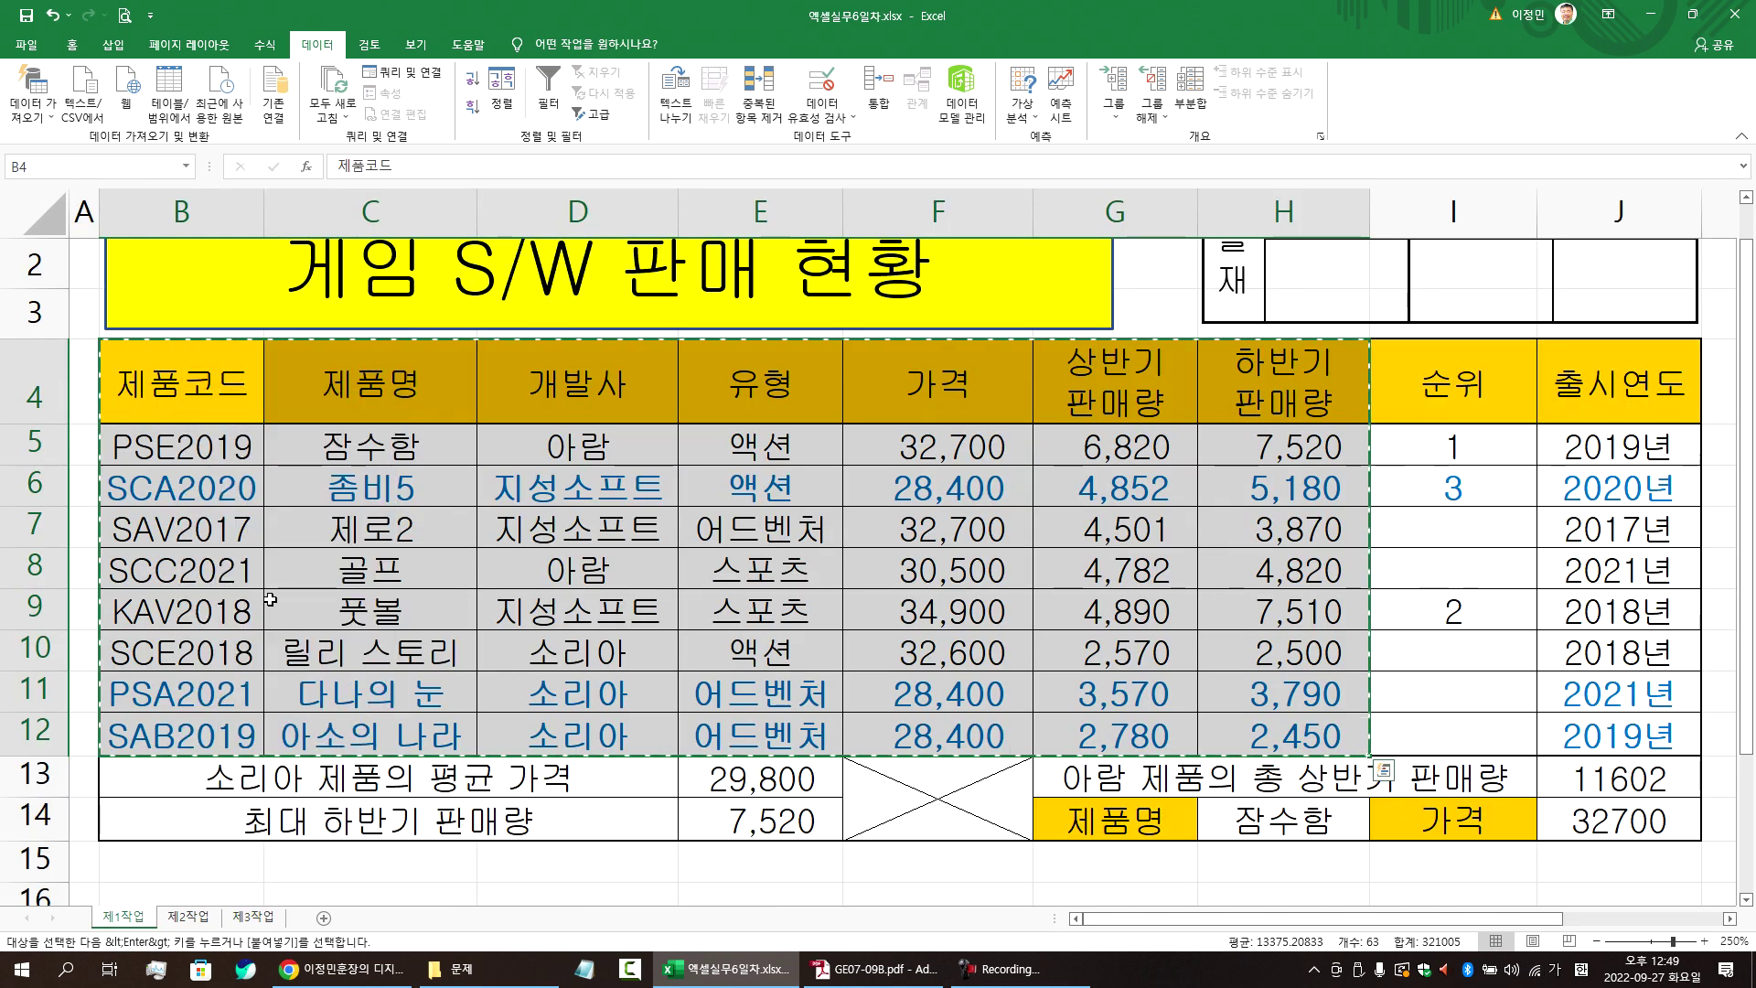
# - Paste only the column widths of the copied range at B2 of the 제3작업 sheet
pyautogui.click(253, 916)
pyautogui.rightClick(118, 294)
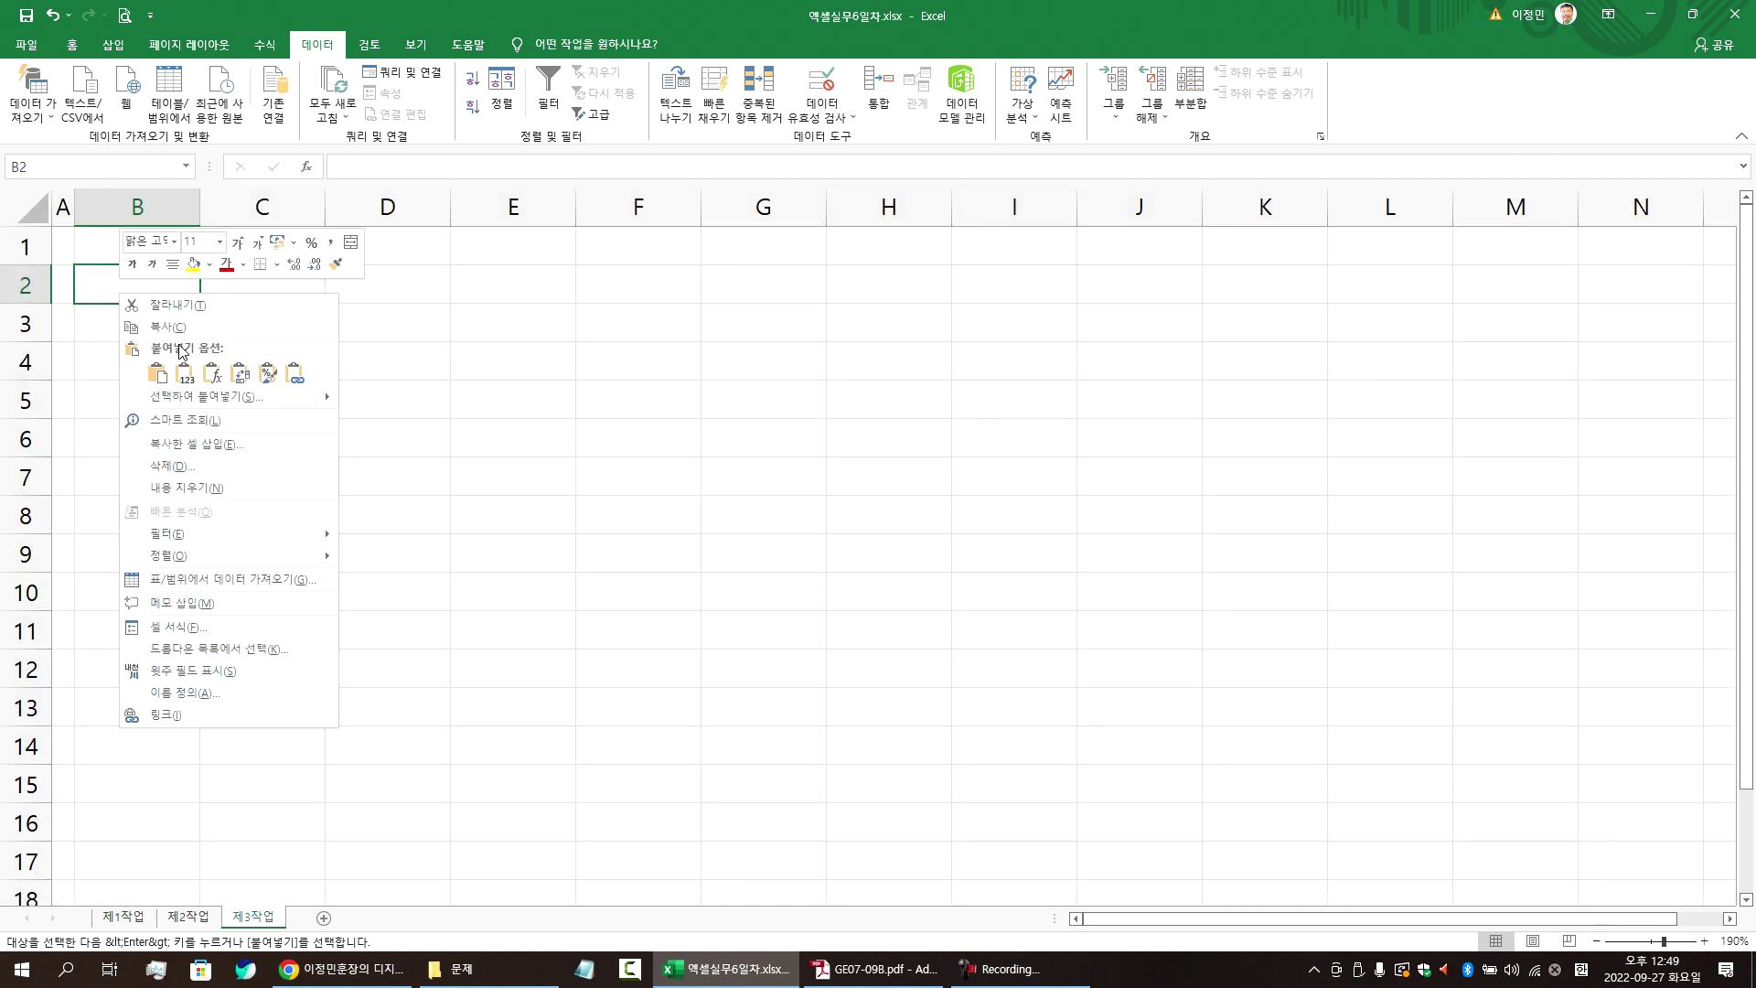
pyautogui.click(186, 399)
pyautogui.click(237, 311)
pyautogui.click(234, 533)
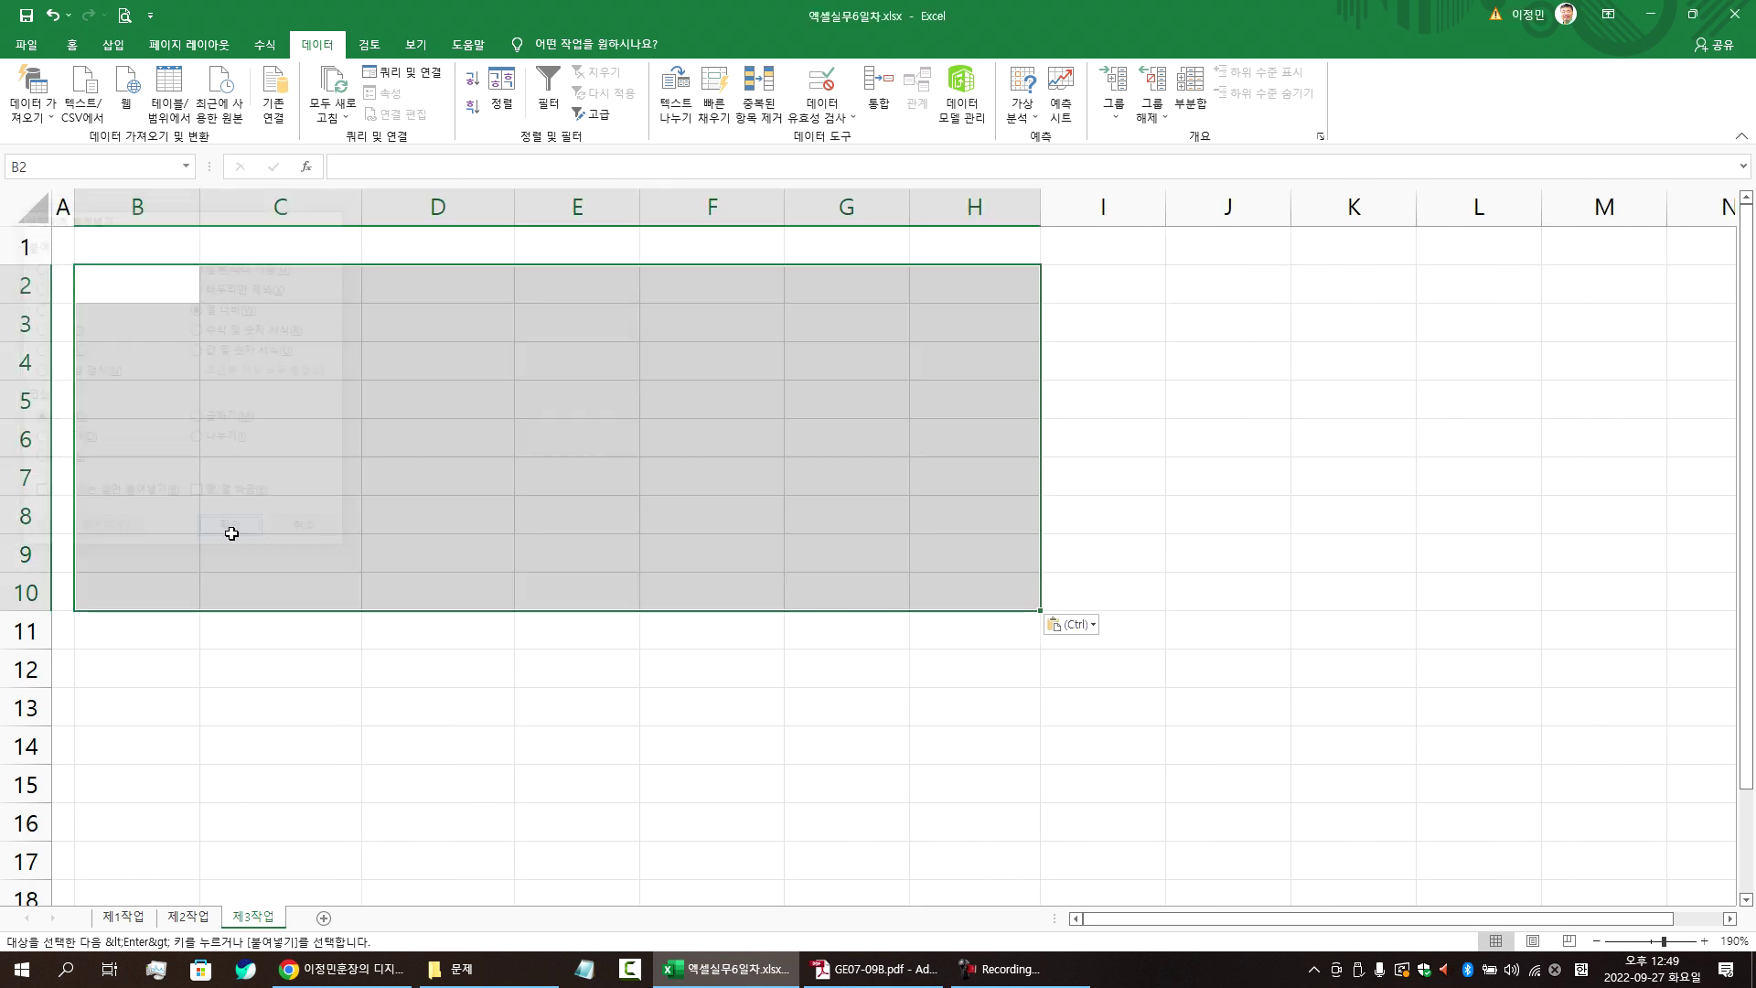
# - Paste the copied table at B2 and undo both it and the column-width paste
pyautogui.click(137, 289)
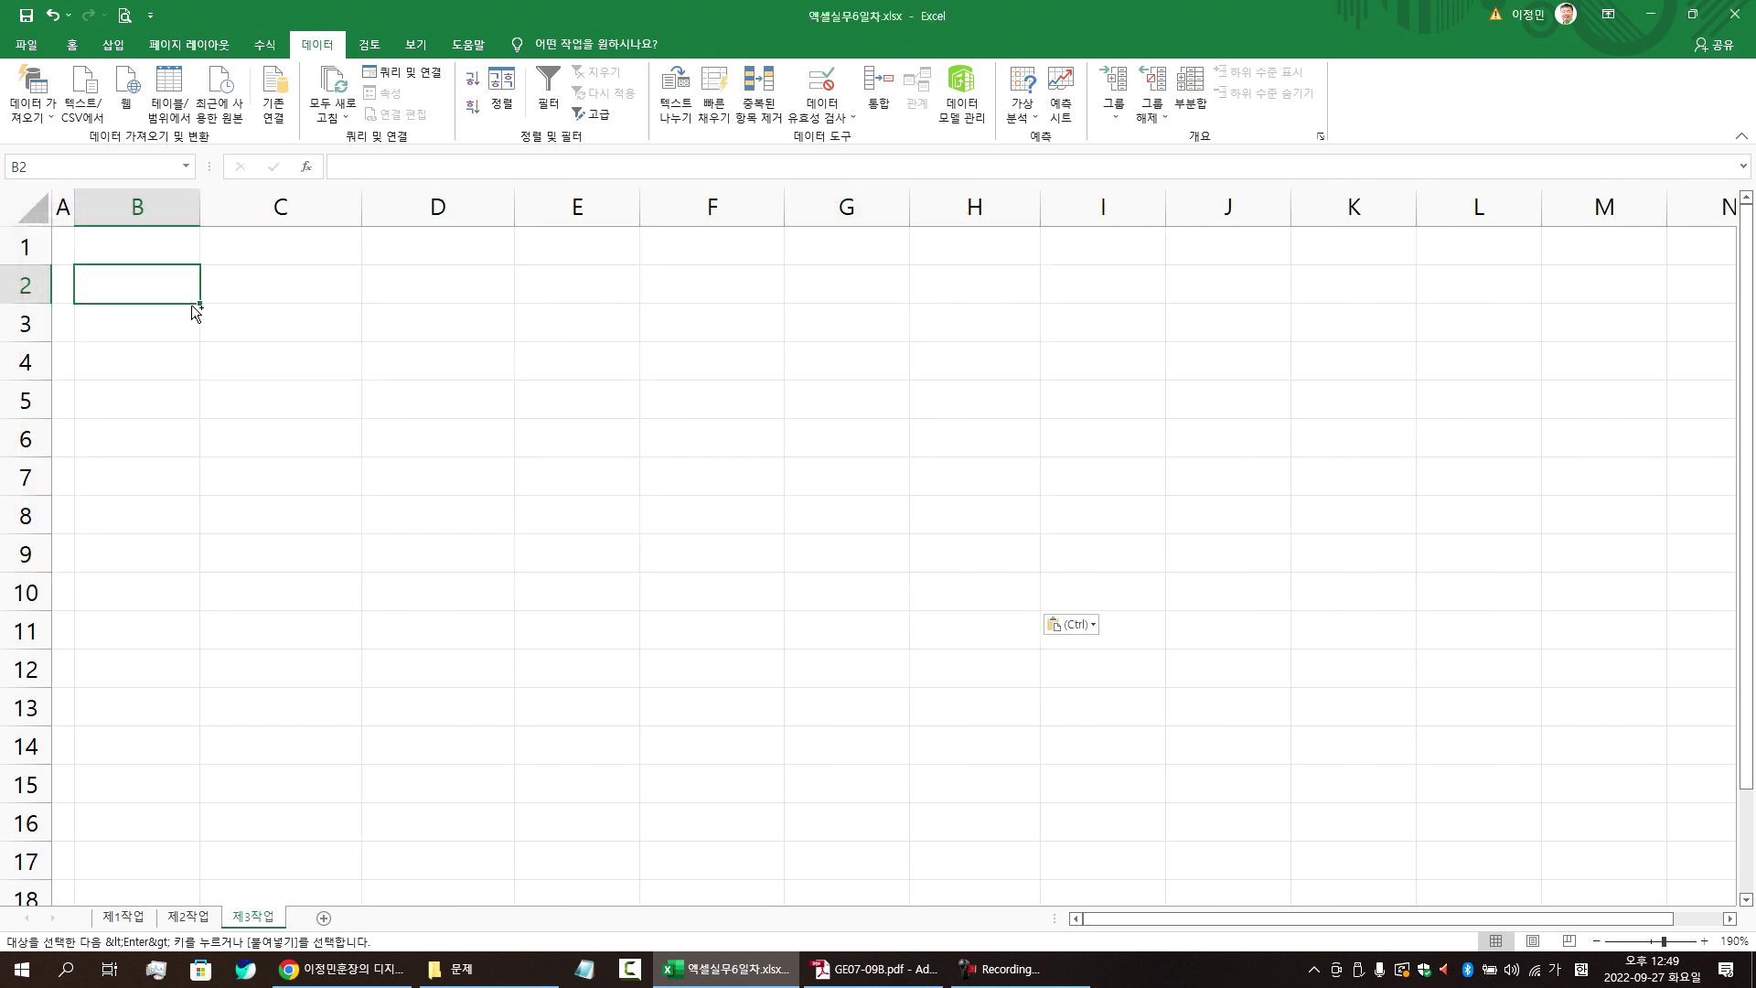
pyautogui.hotkey('ctrl', 'v')
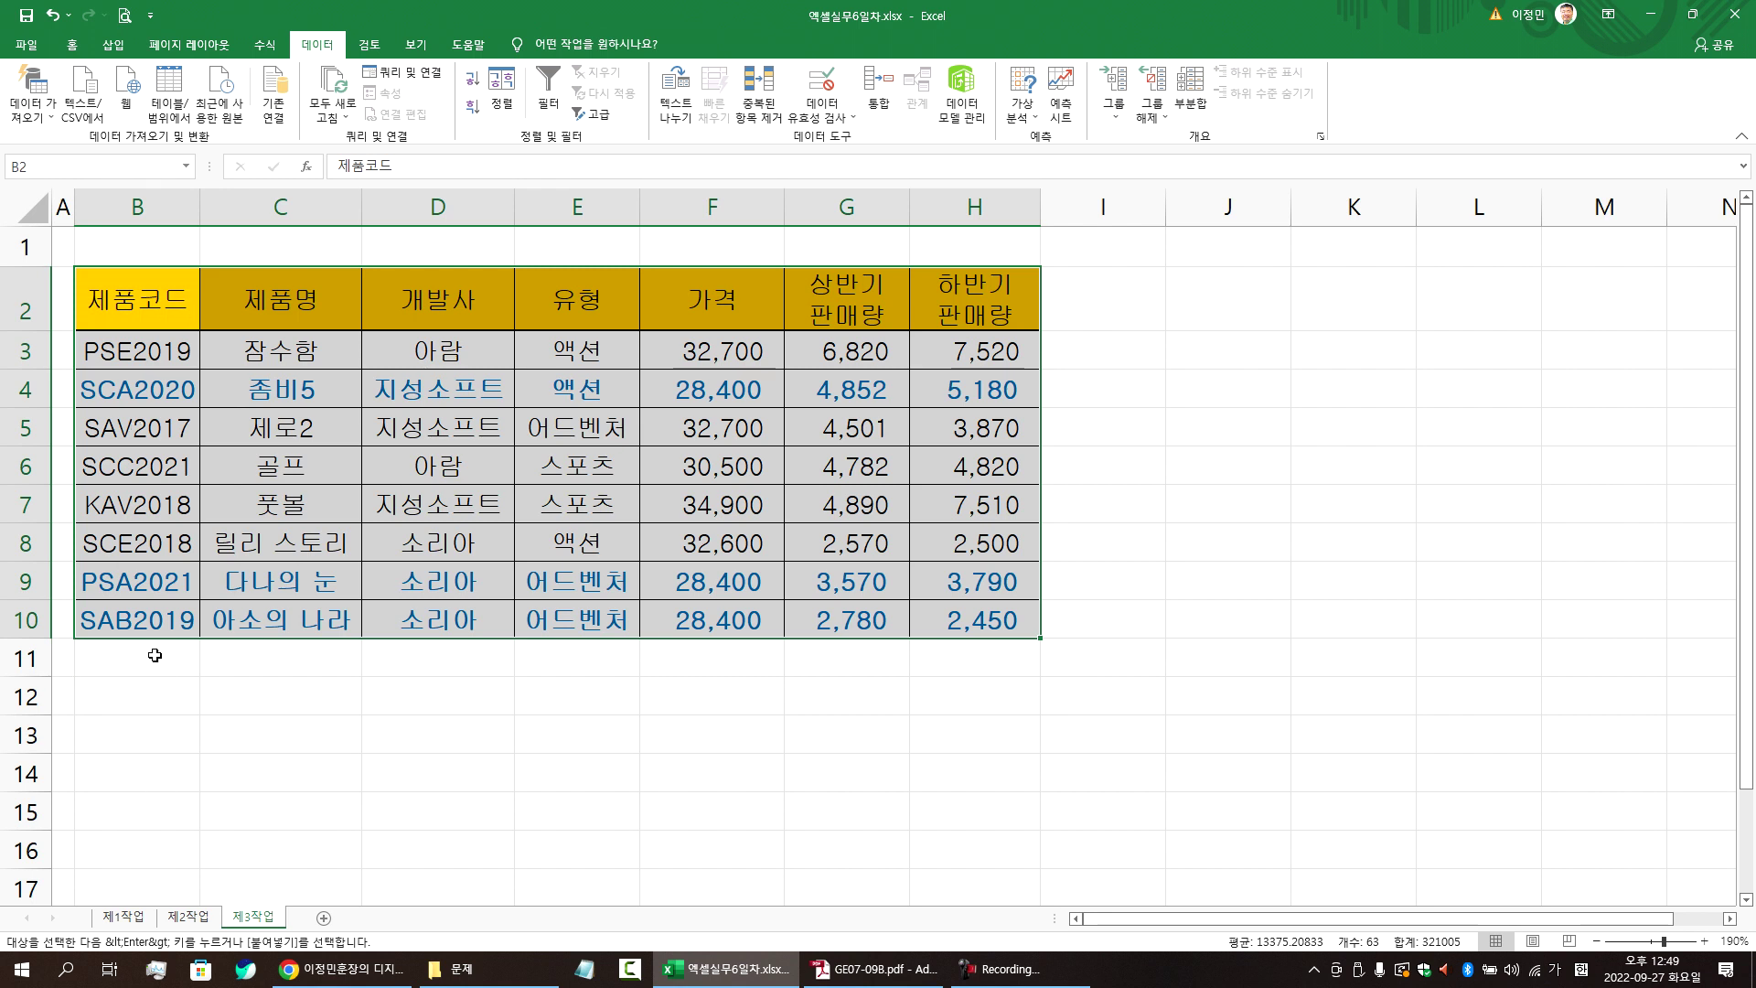
pyautogui.hotkey('ctrl', 'z')
pyautogui.hotkey('ctrl', 'z')
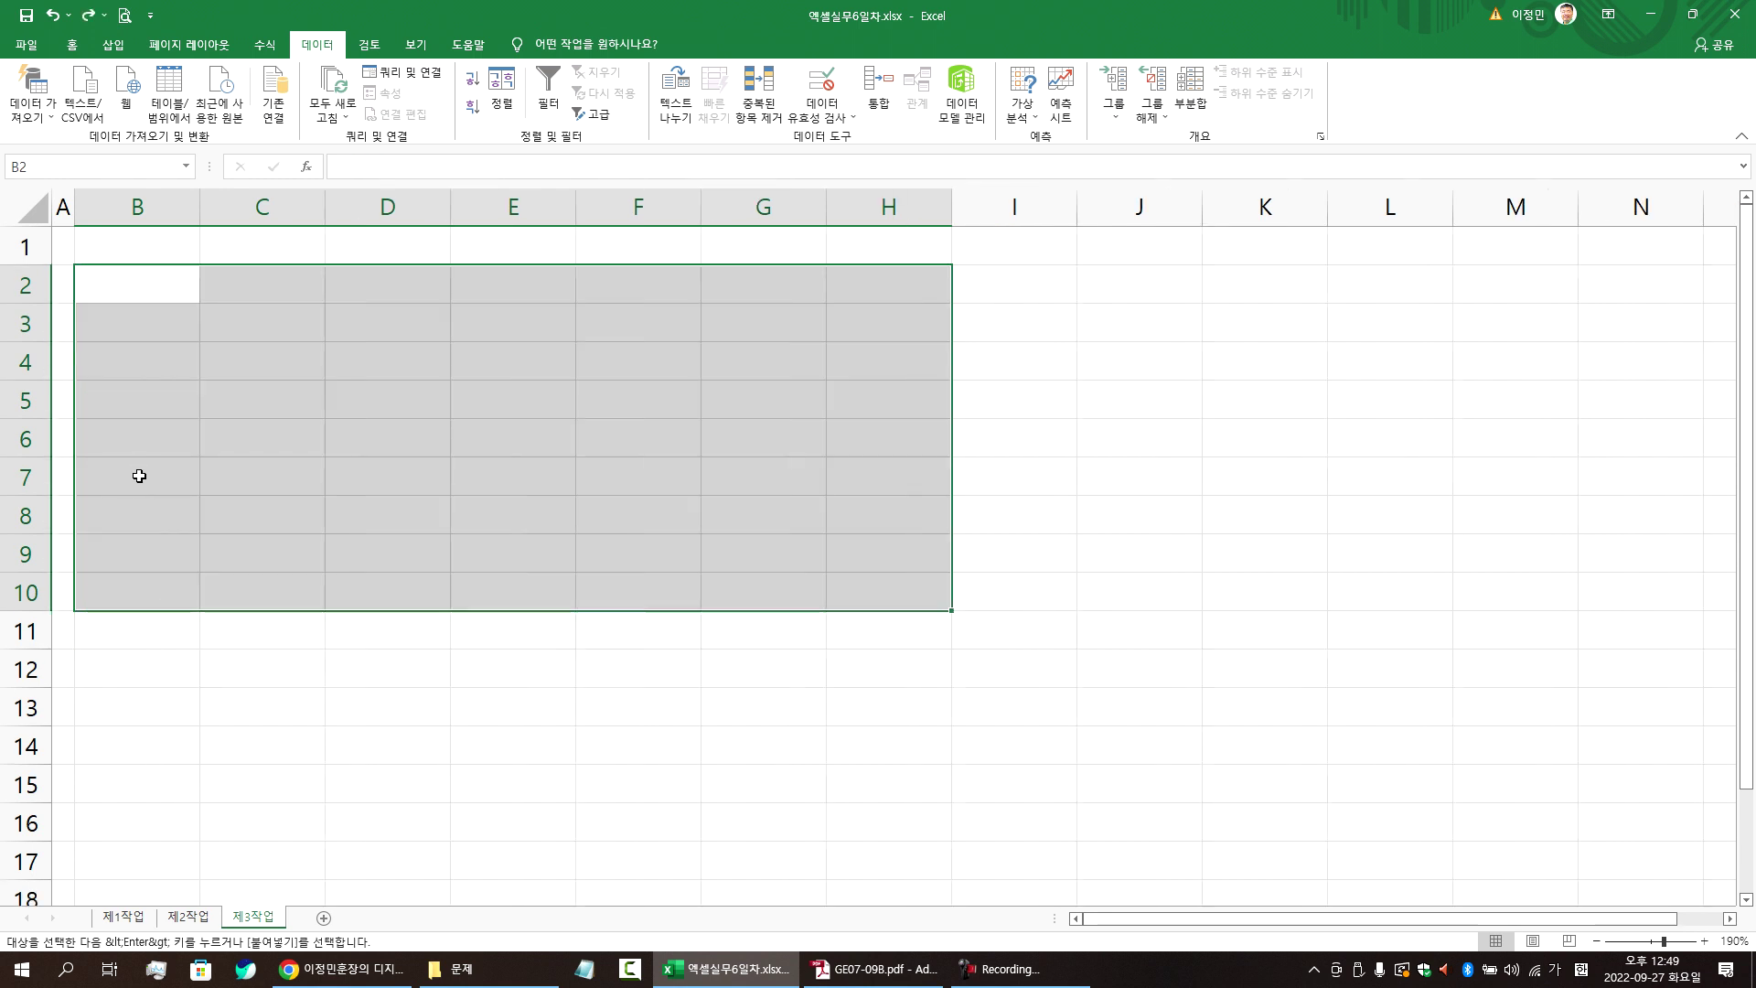
# - Paste the copied table at B2 of the 제3작업 sheet, keeping the source column widths
pyautogui.rightClick(111, 288)
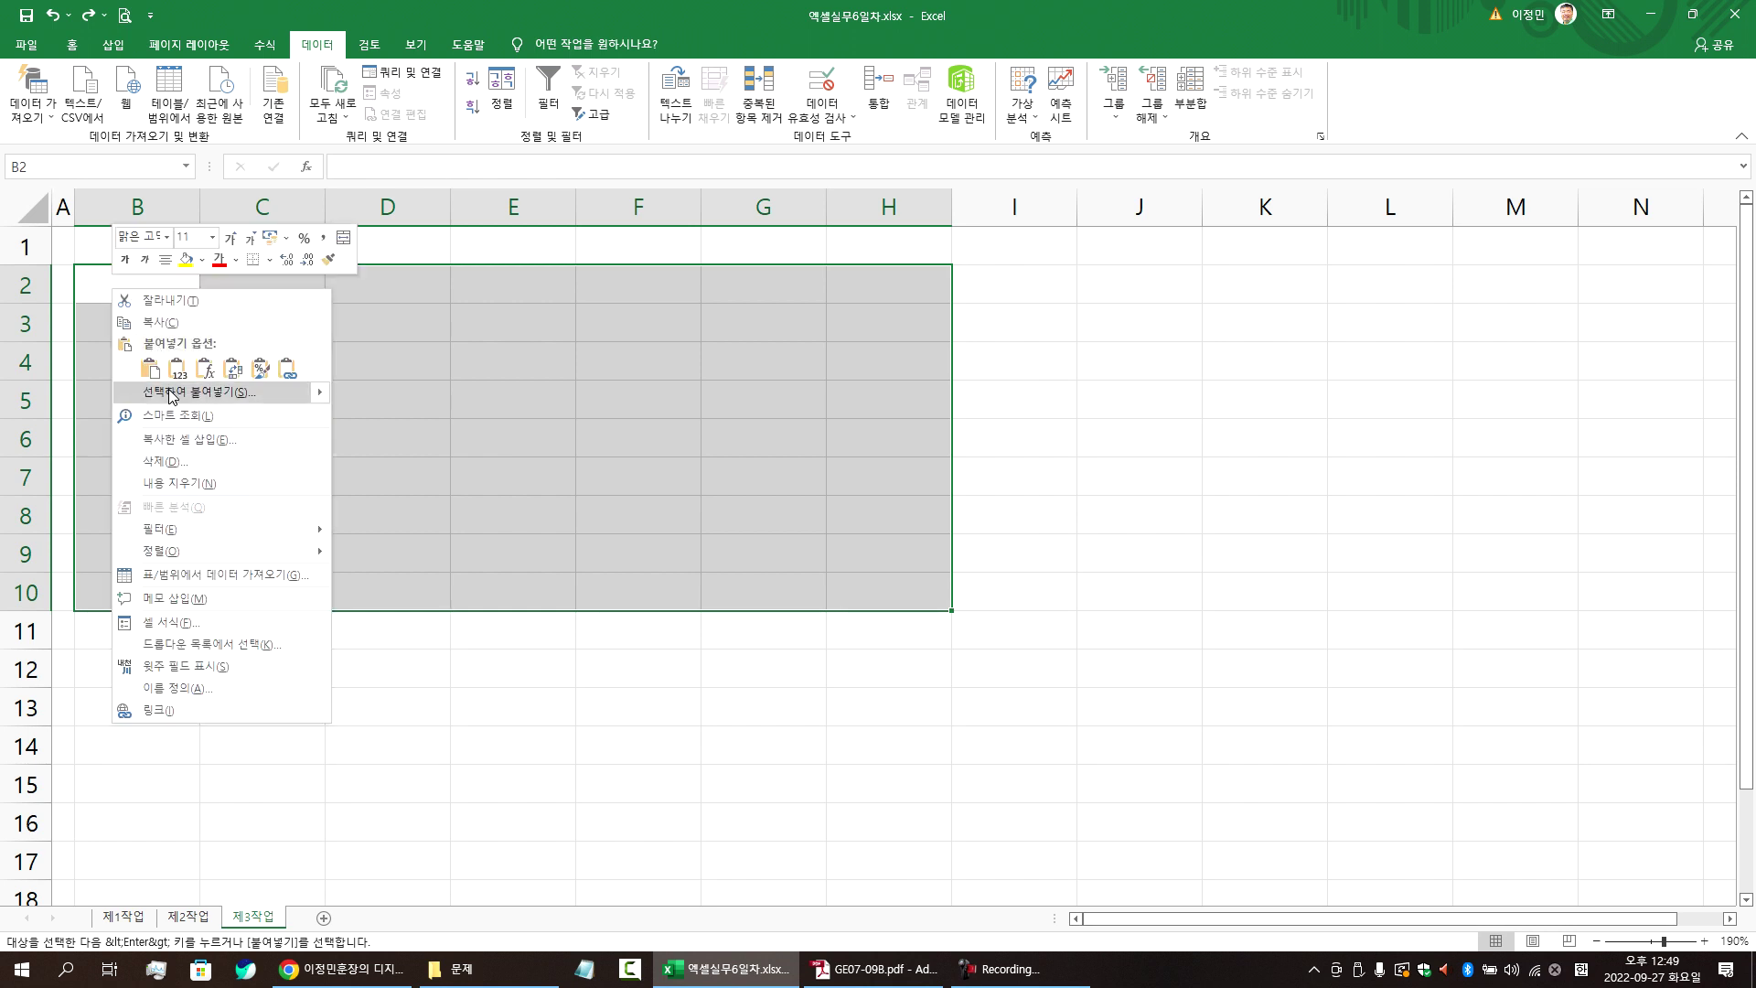
pyautogui.moveTo(318, 399)
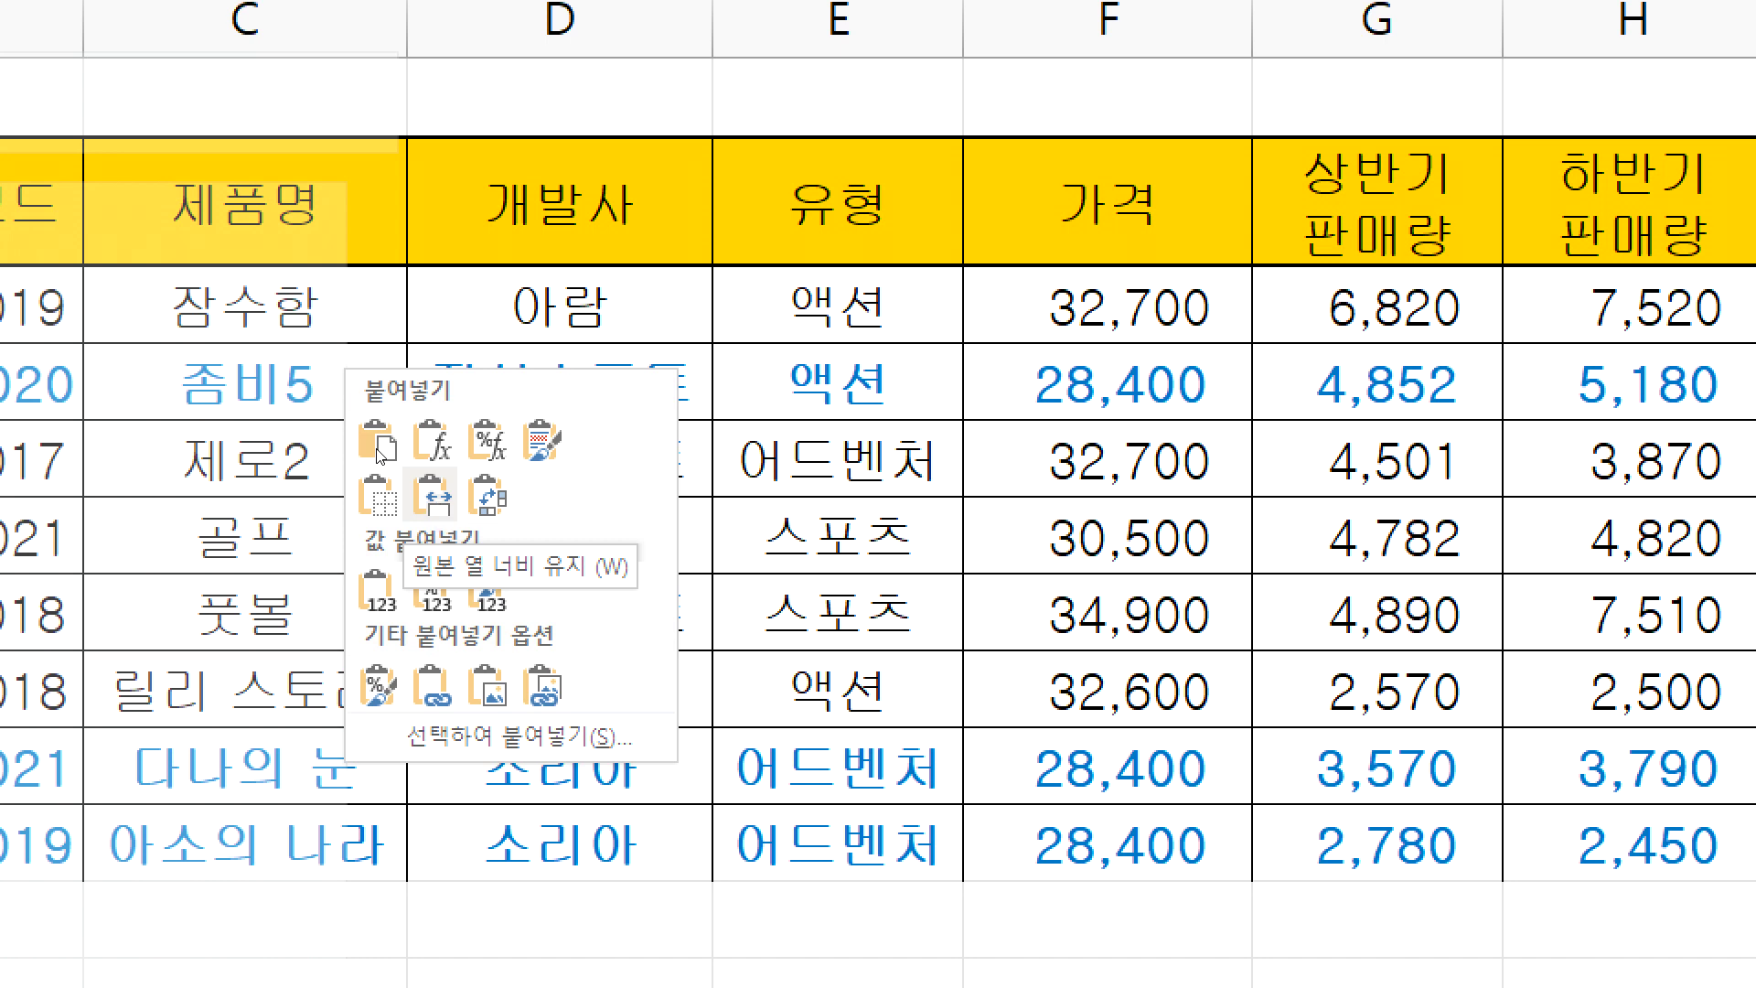
pyautogui.click(437, 512)
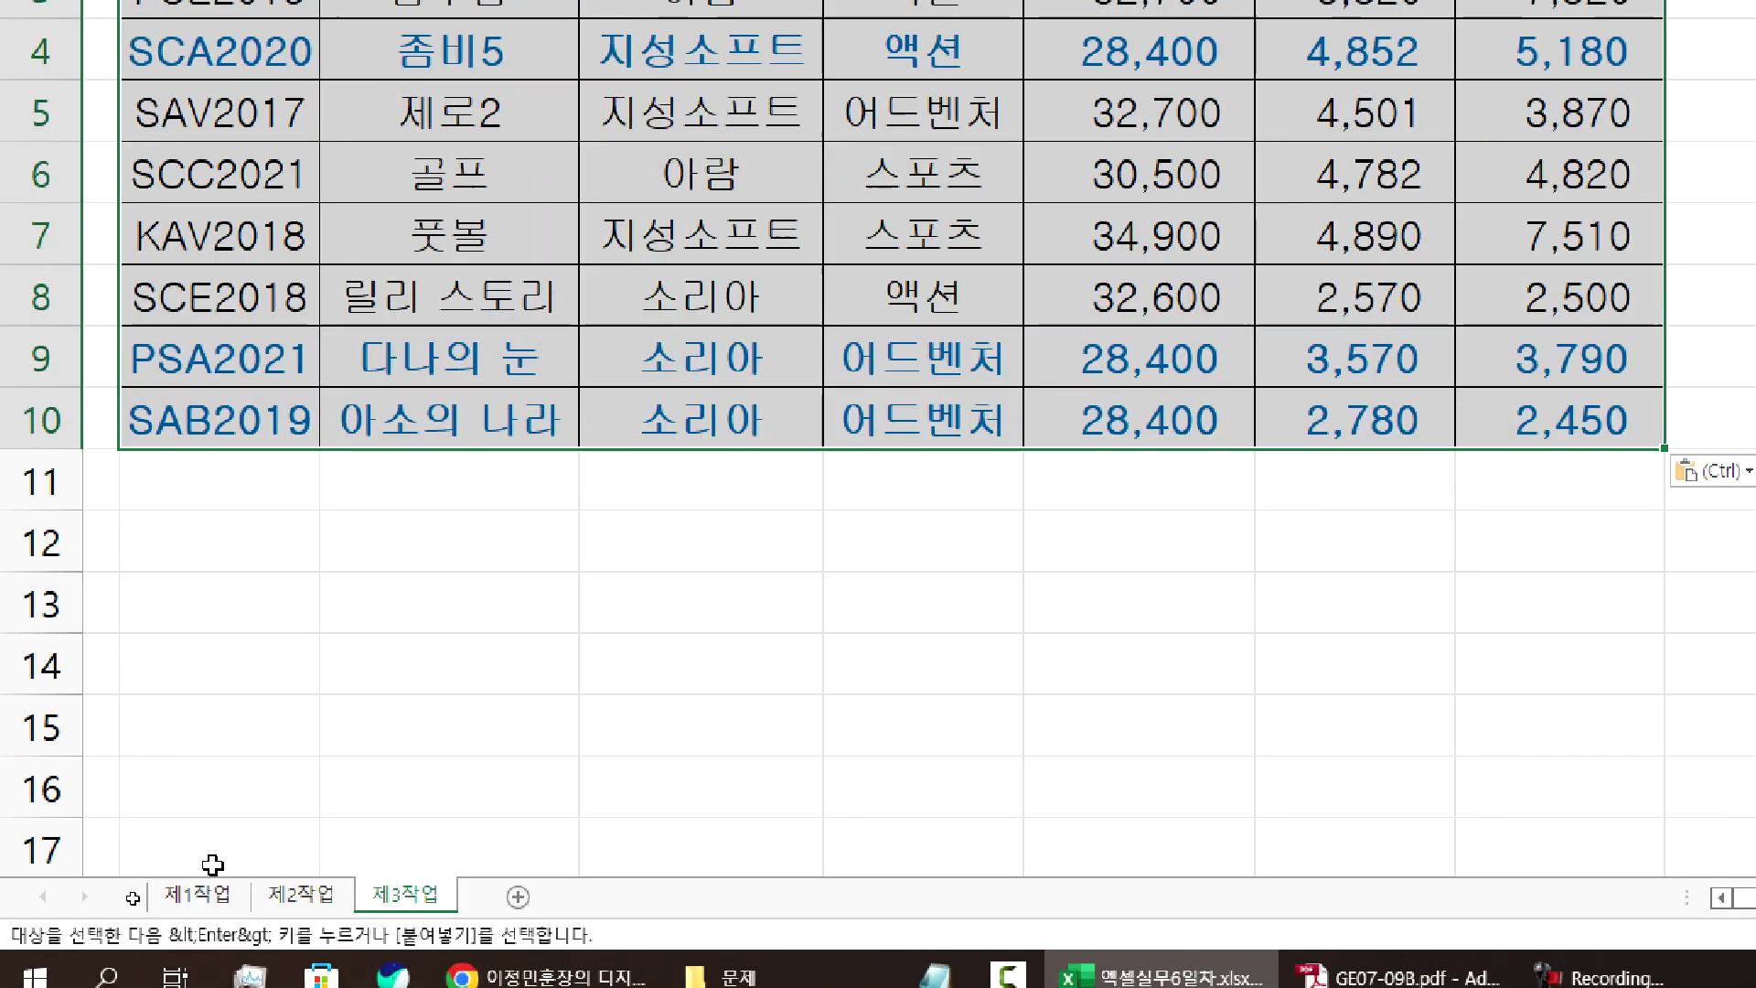
pyautogui.press('ctrl')
pyautogui.press('Escape')
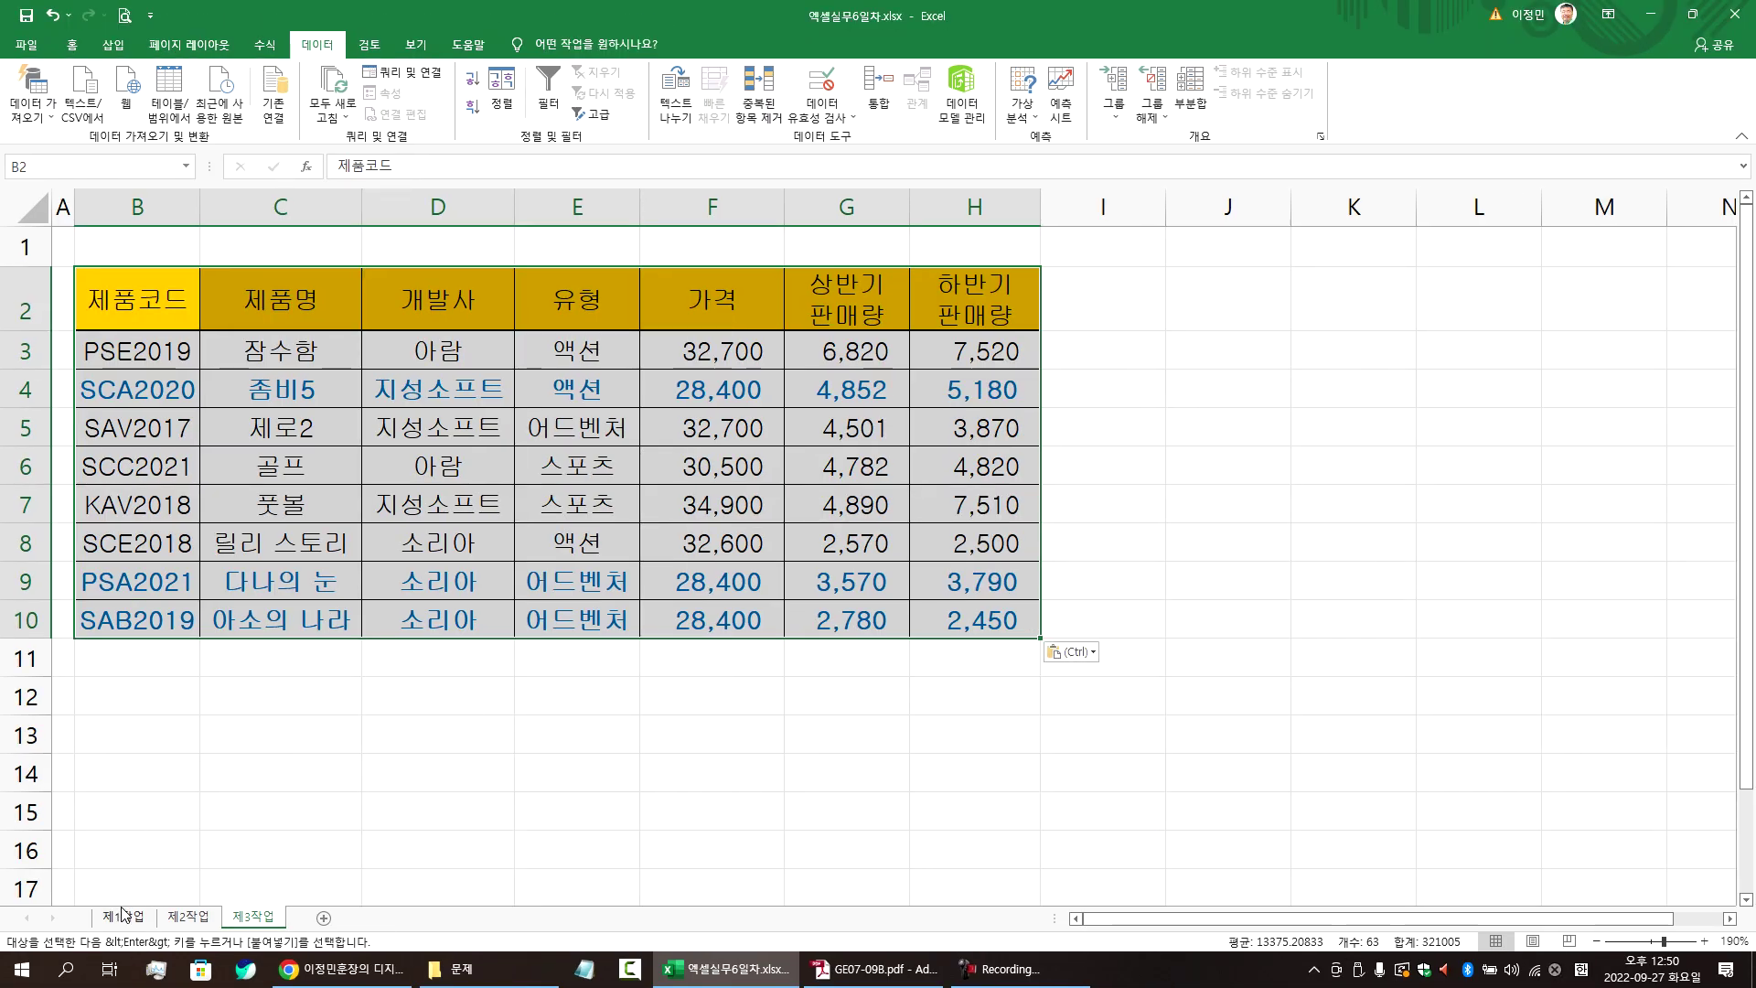
pyautogui.click(209, 541)
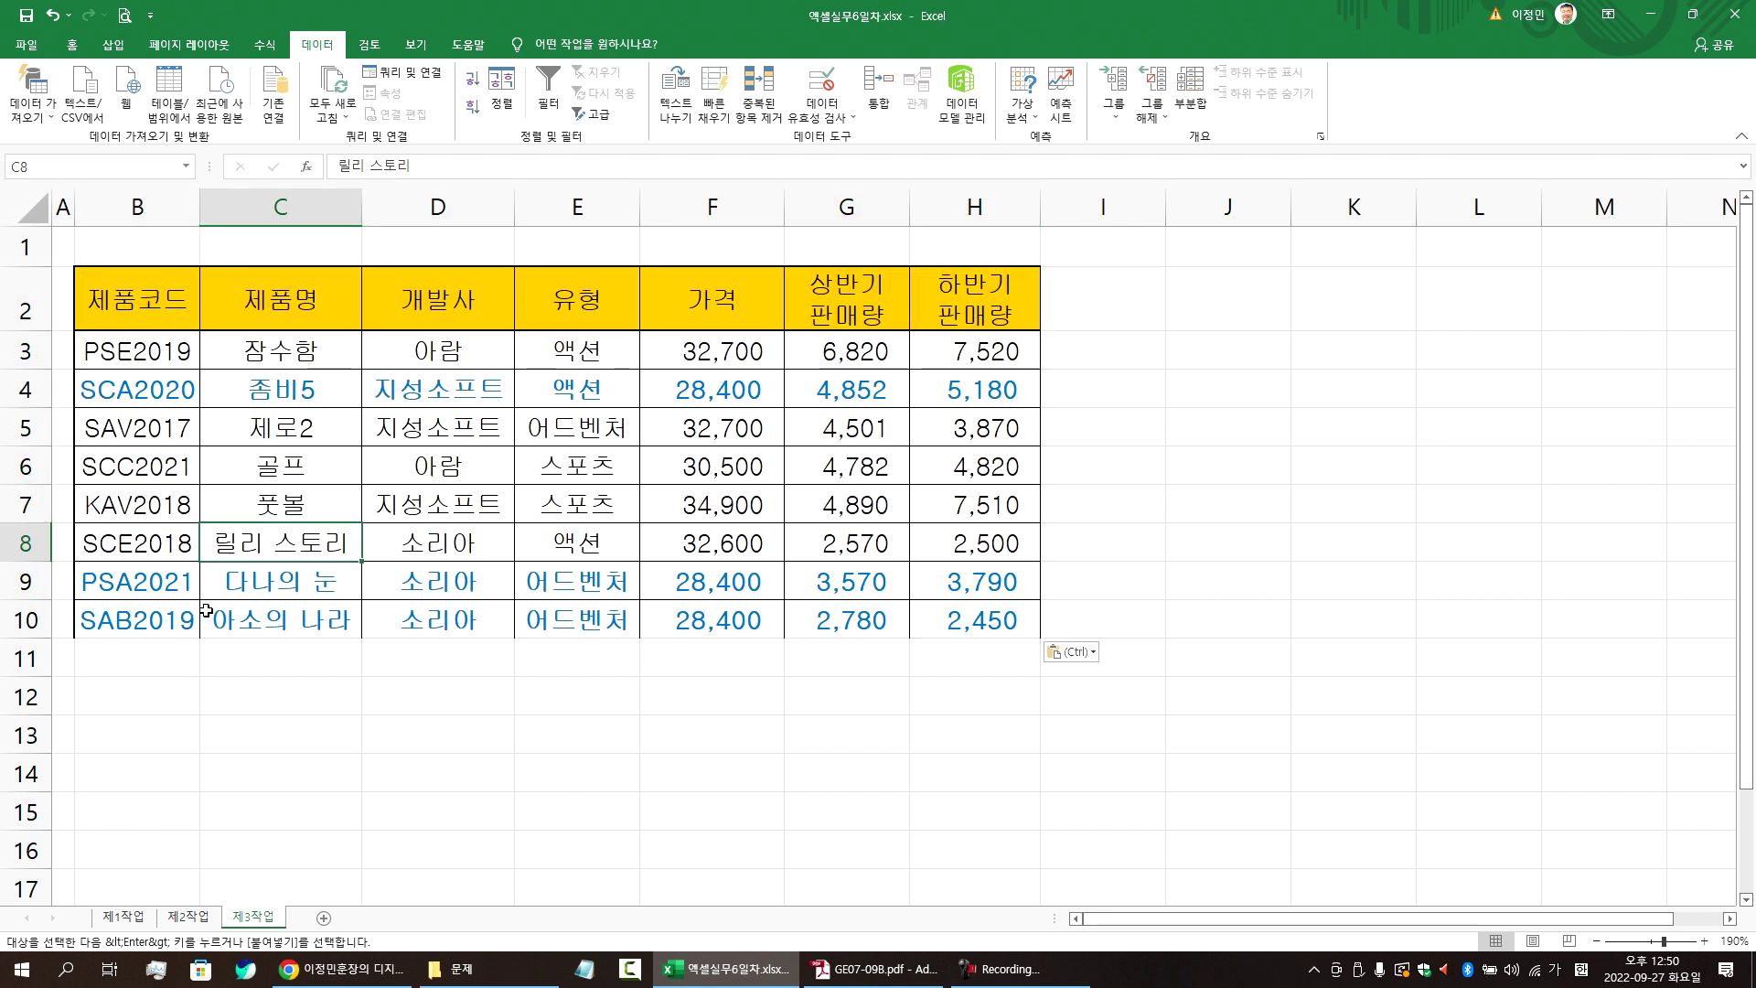
# - Clear the active copy selection on the 제1작업 sheet and return to the 제3작업 sheet
pyautogui.click(135, 916)
pyautogui.click(299, 494)
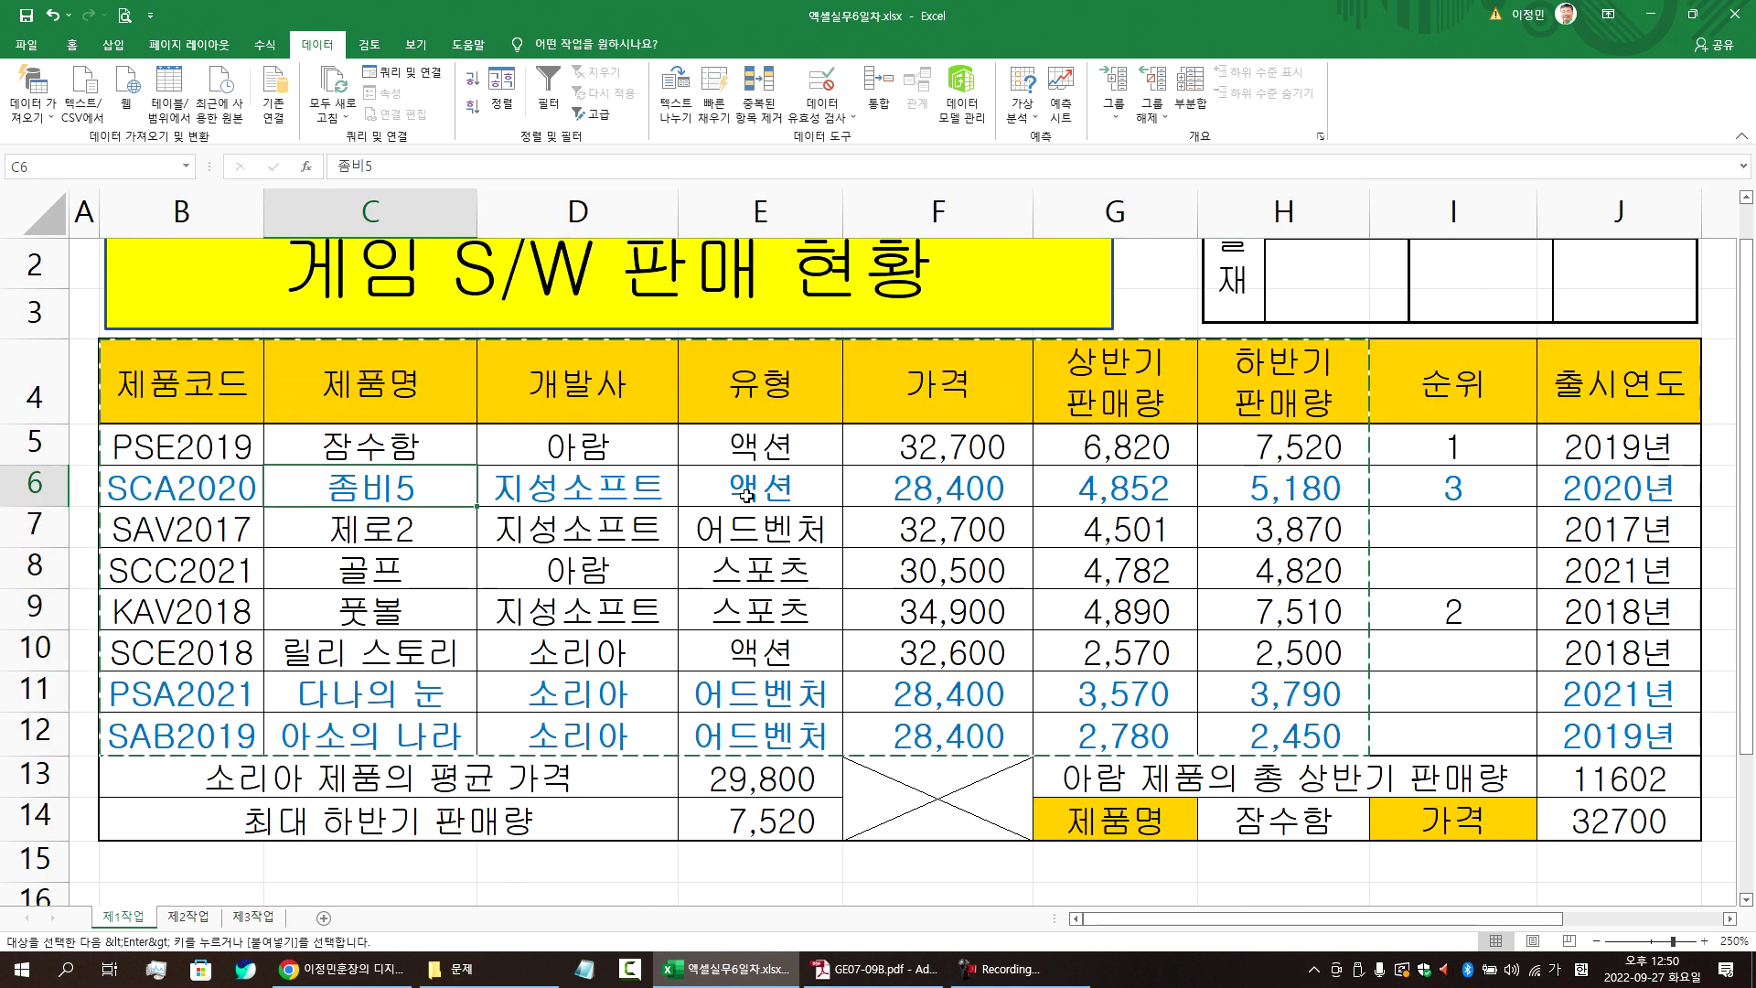
pyautogui.press('Escape')
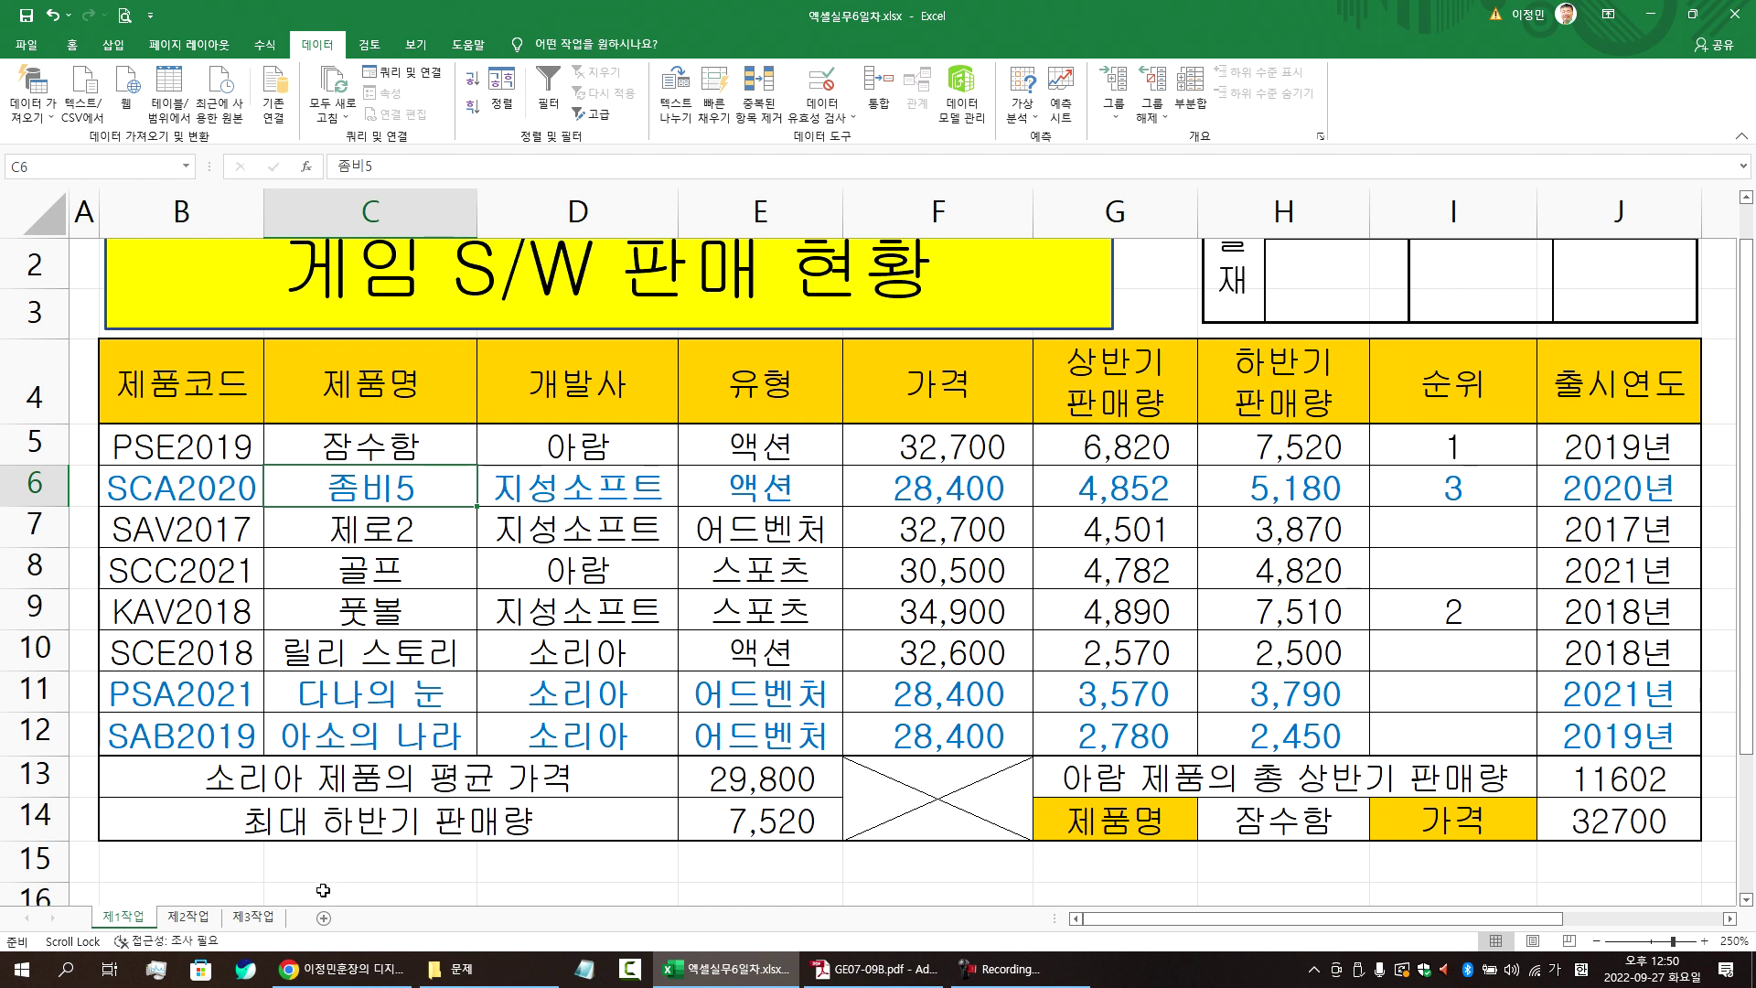
pyautogui.click(265, 919)
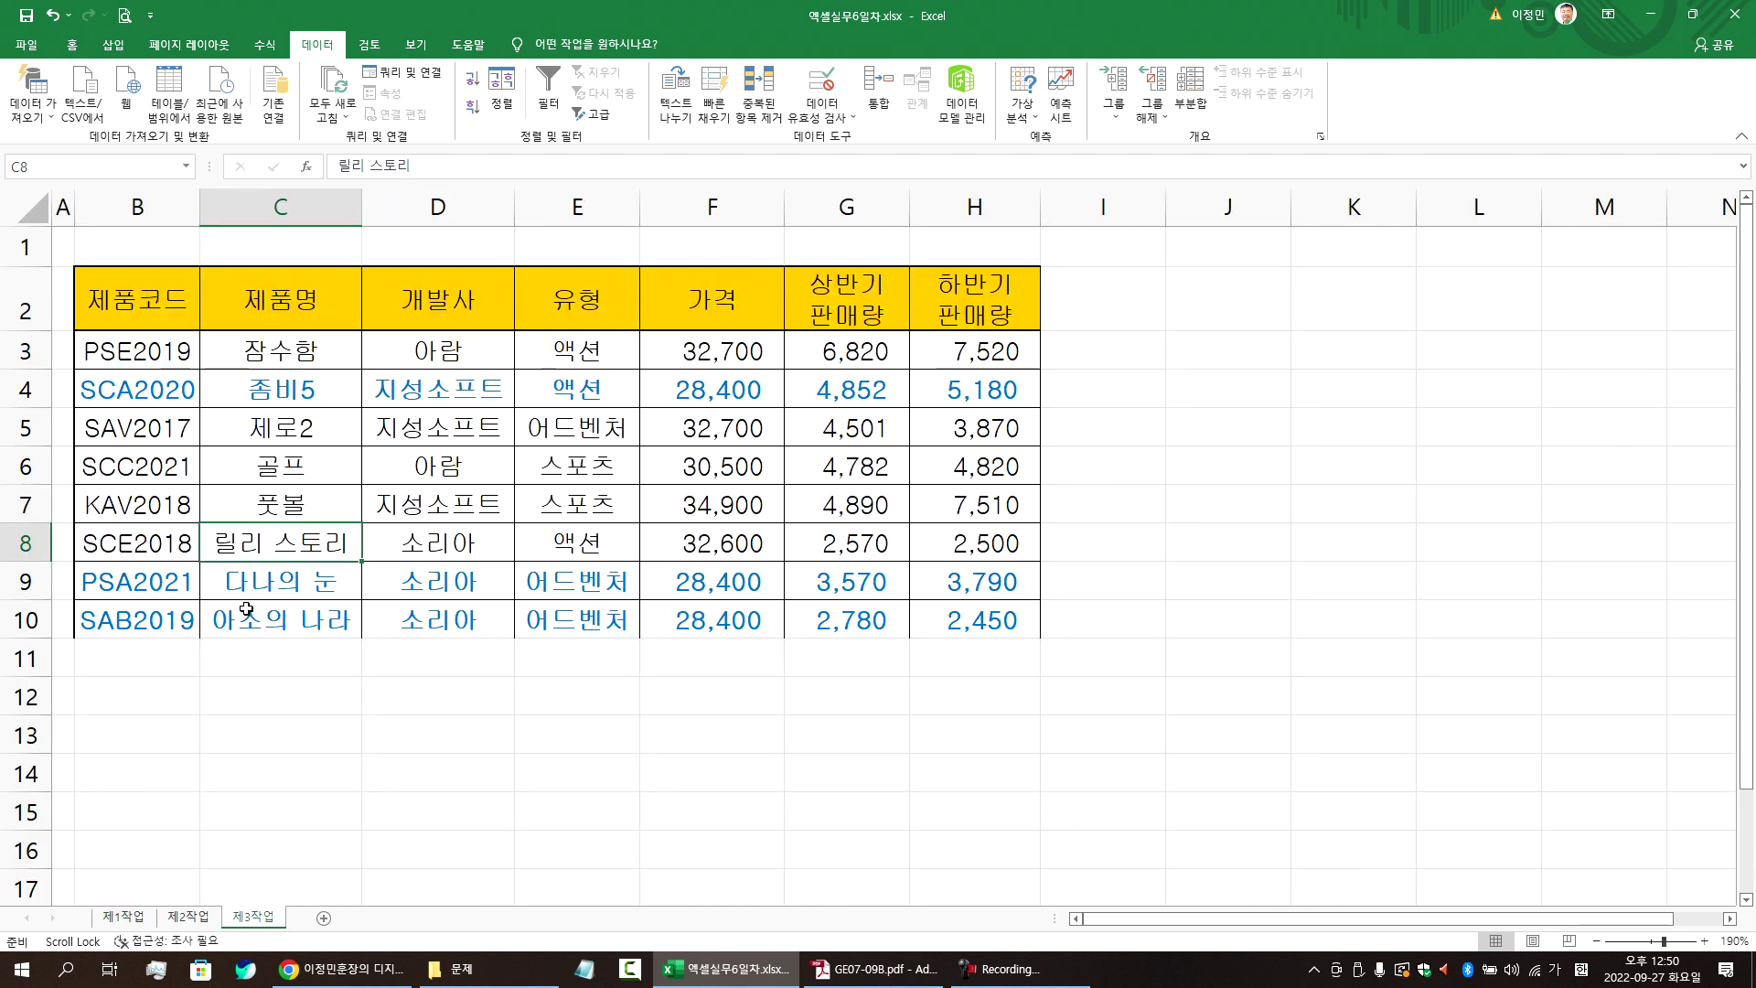
# - Examine the formula, format and applied range of the conditional formatting rule on the 제1작업 table
pyautogui.click(120, 917)
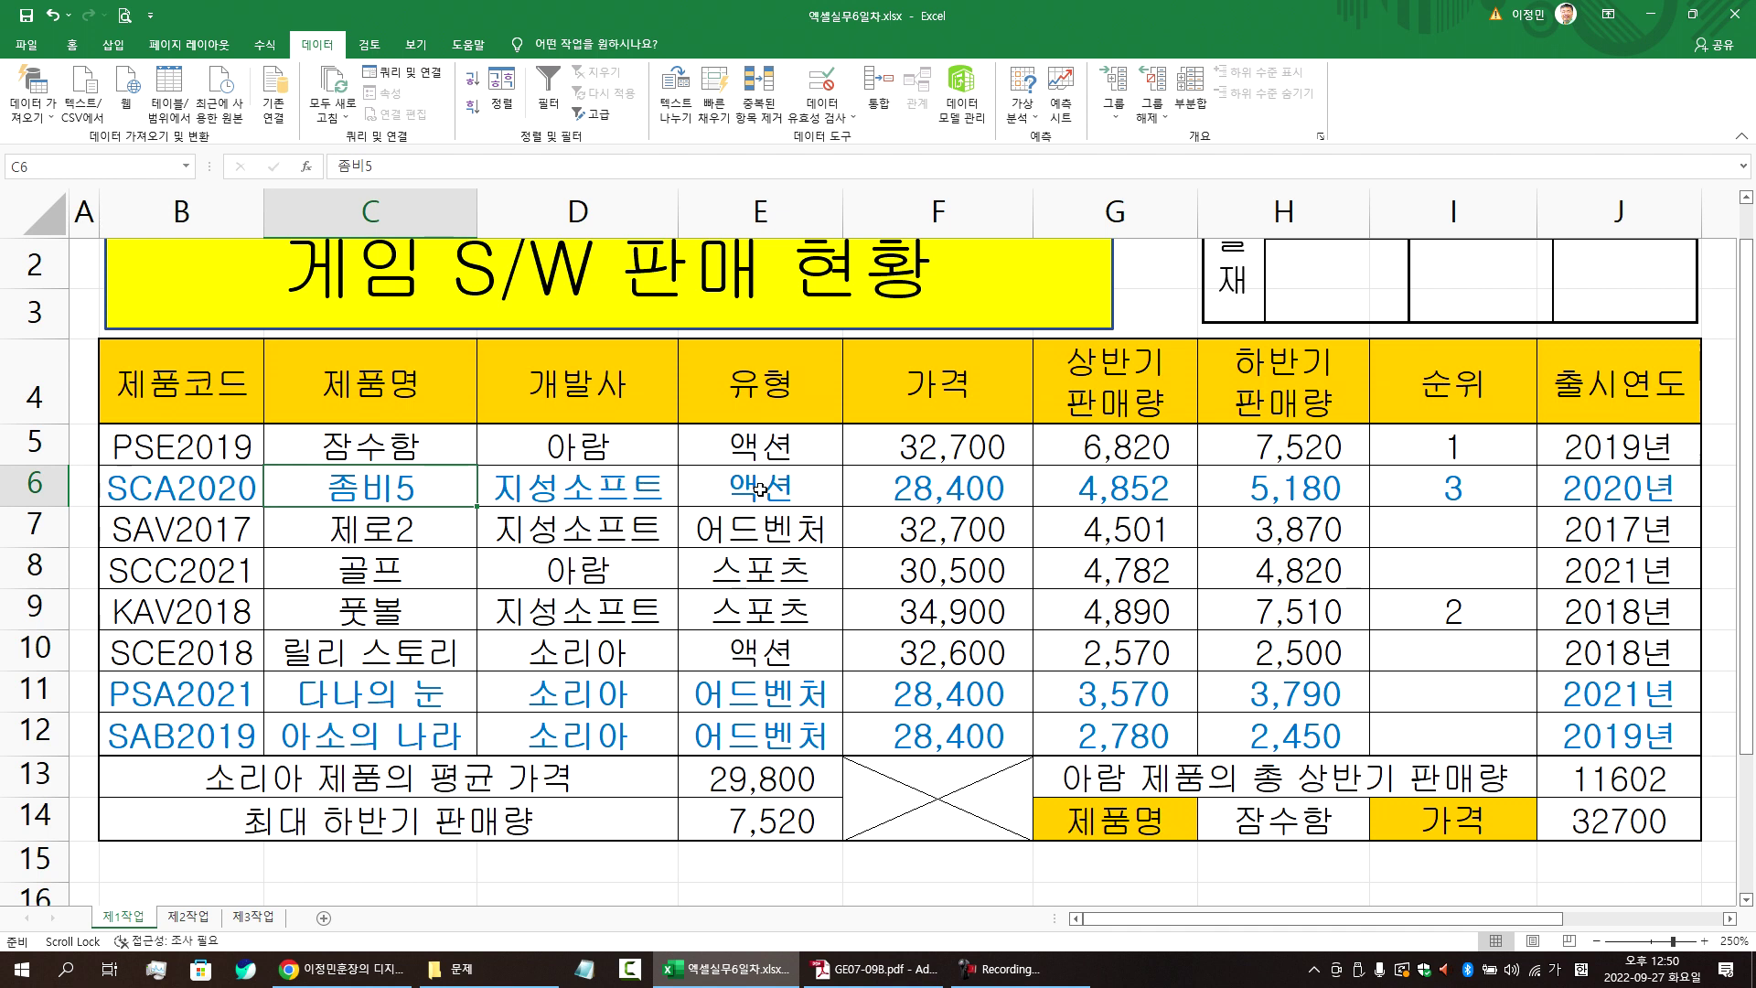
pyautogui.click(80, 52)
pyautogui.click(831, 125)
pyautogui.click(879, 393)
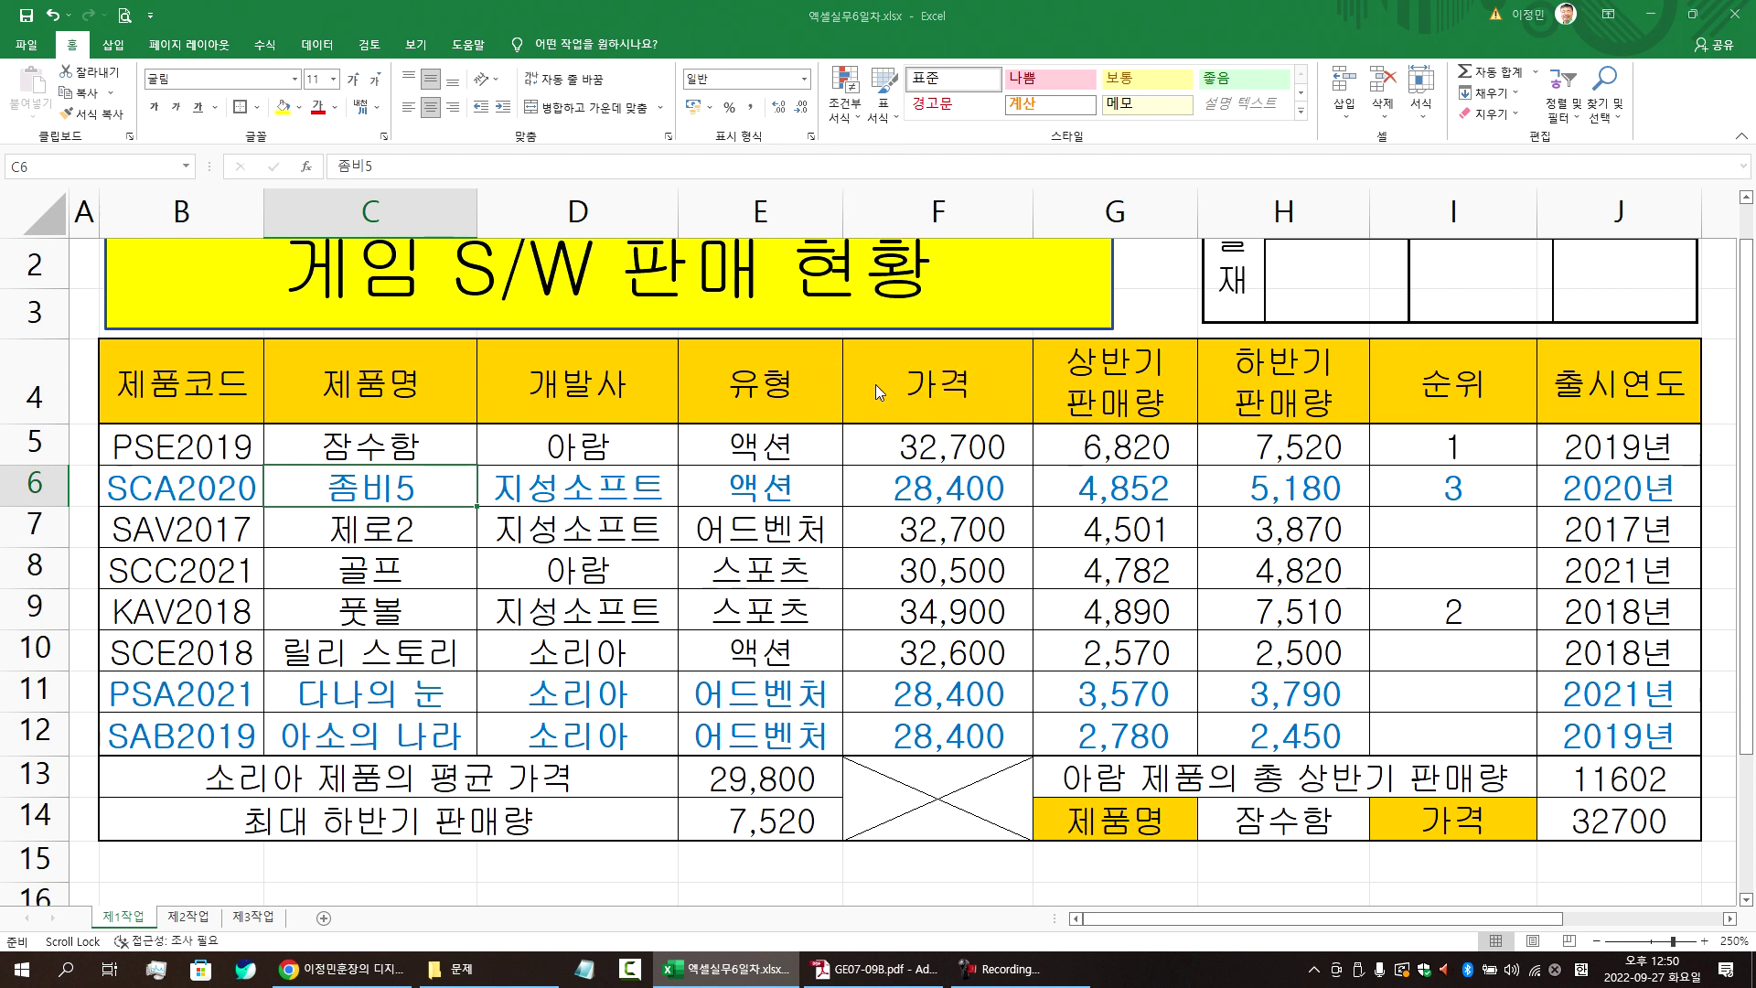
pyautogui.click(498, 558)
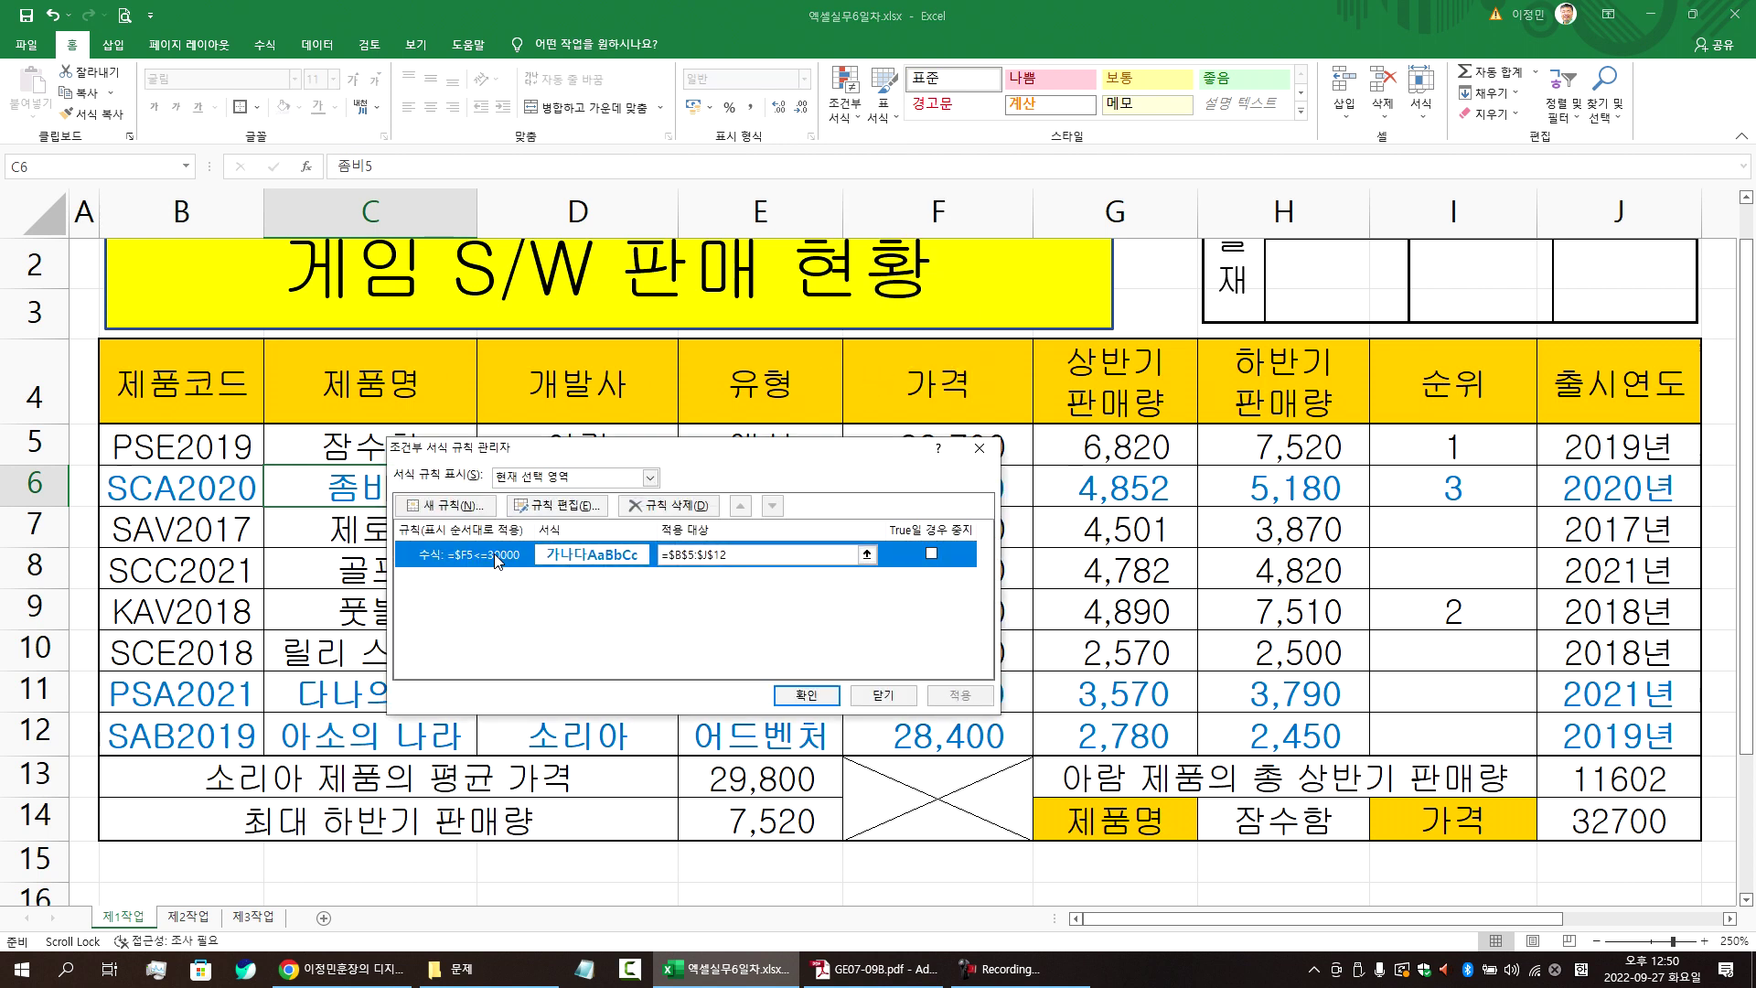
pyautogui.click(567, 510)
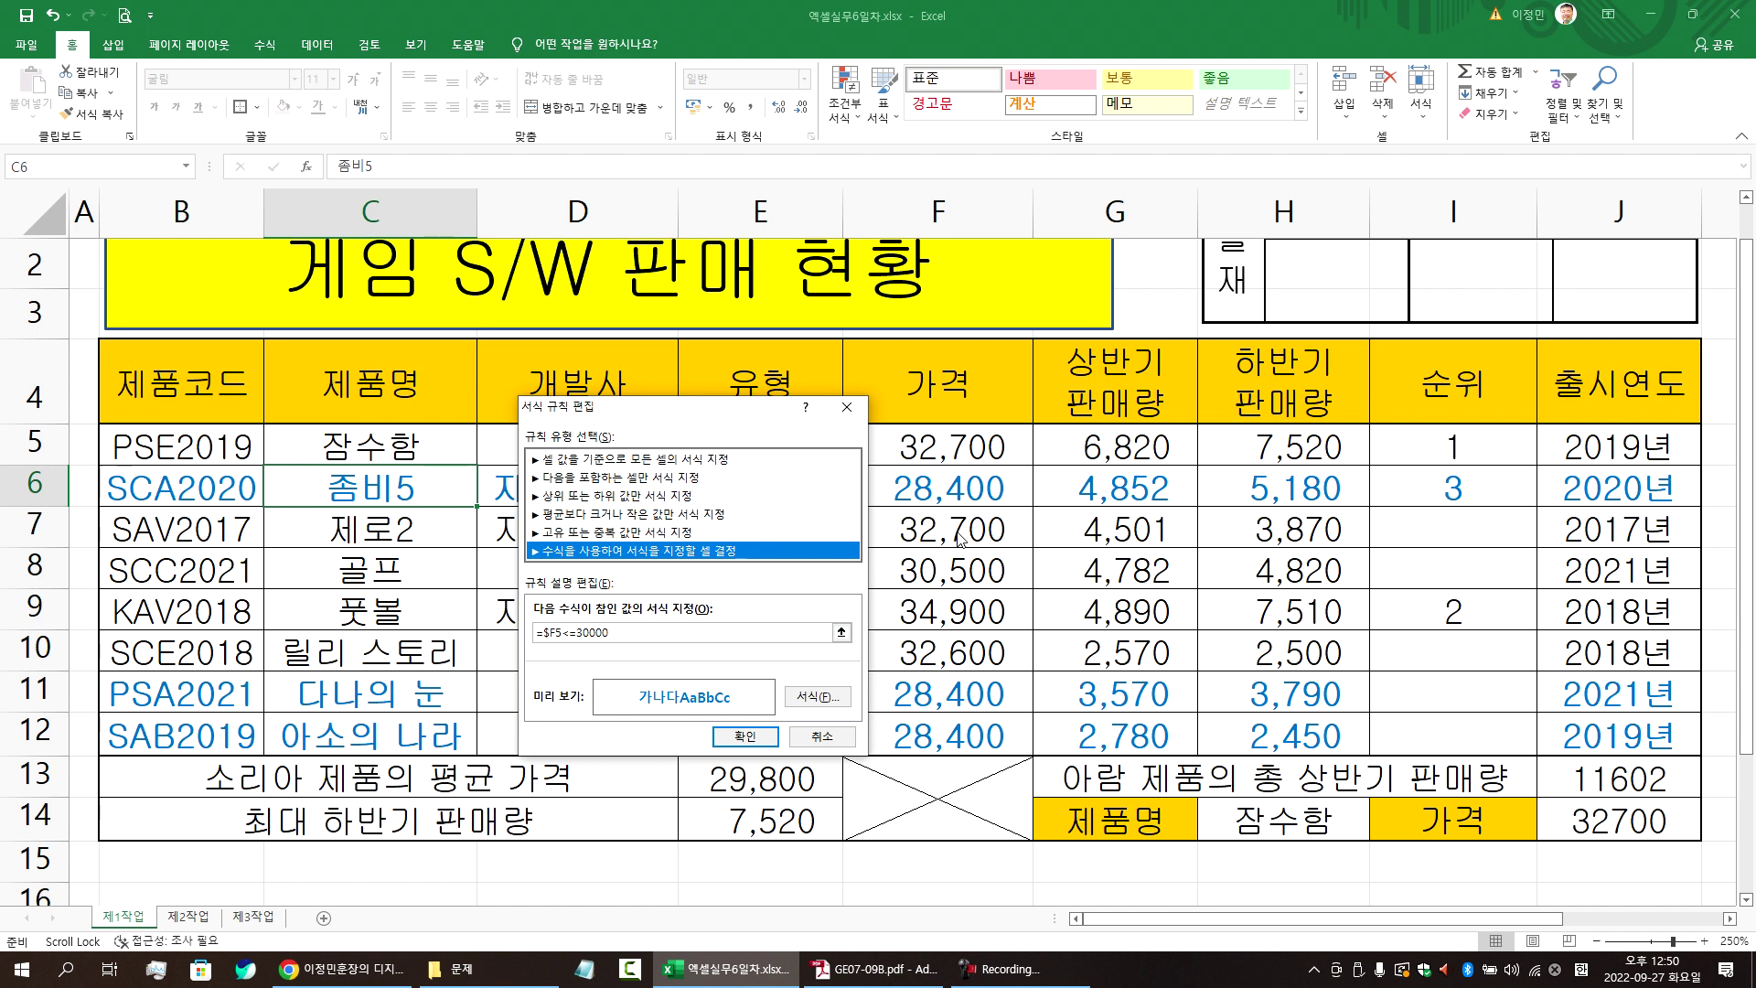
pyautogui.press('Return')
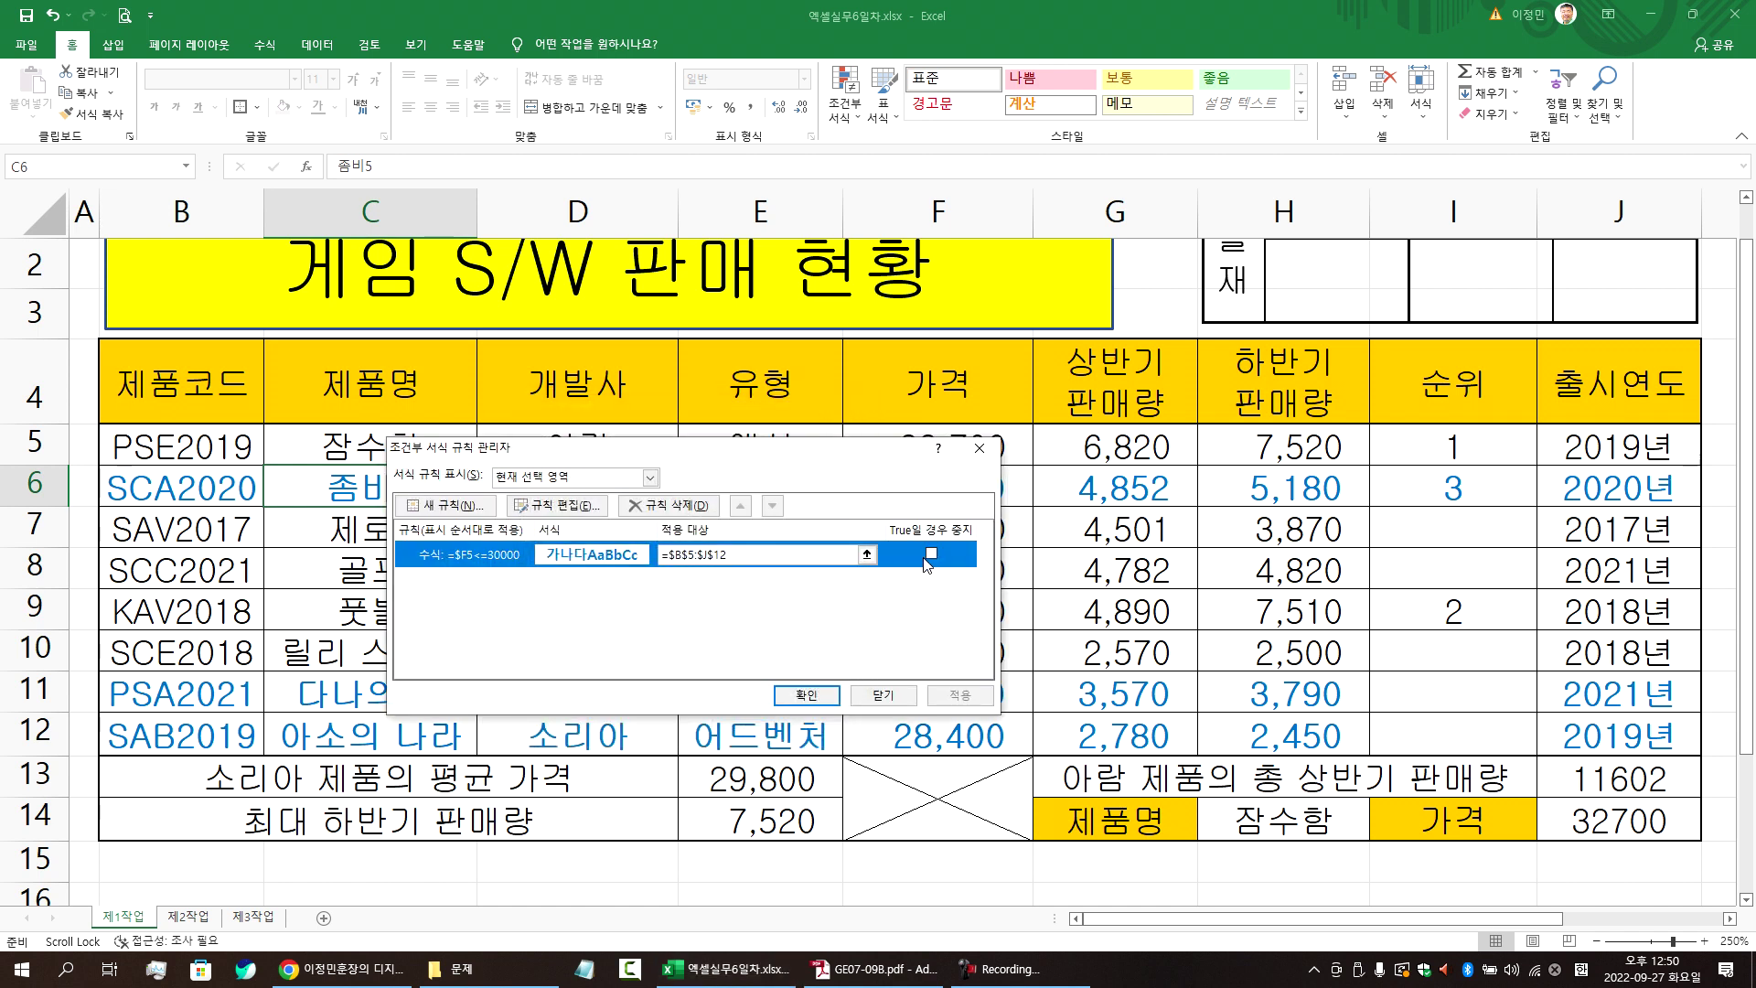
pyautogui.press('Return')
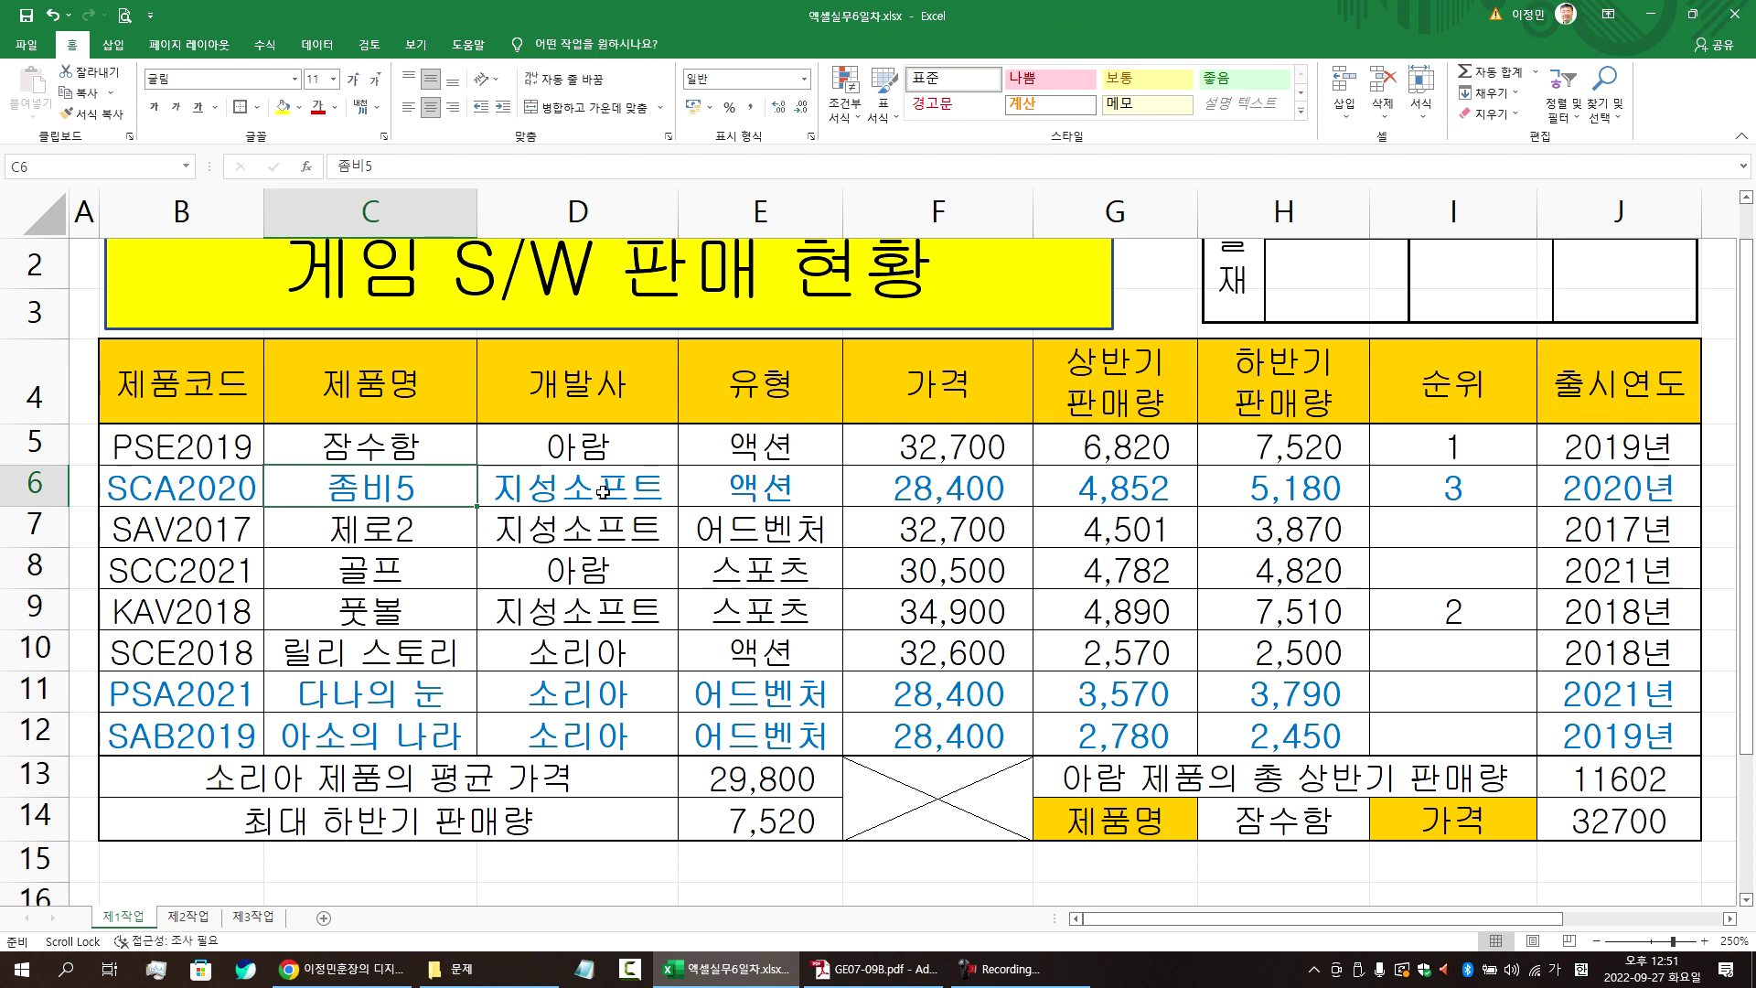
# - Compare the conditionally formatted rows of the 제1작업 table with rows 4, 9 and 10 of the 제3작업 table
pyautogui.moveTo(206, 490); pyautogui.dragTo(1582, 499)
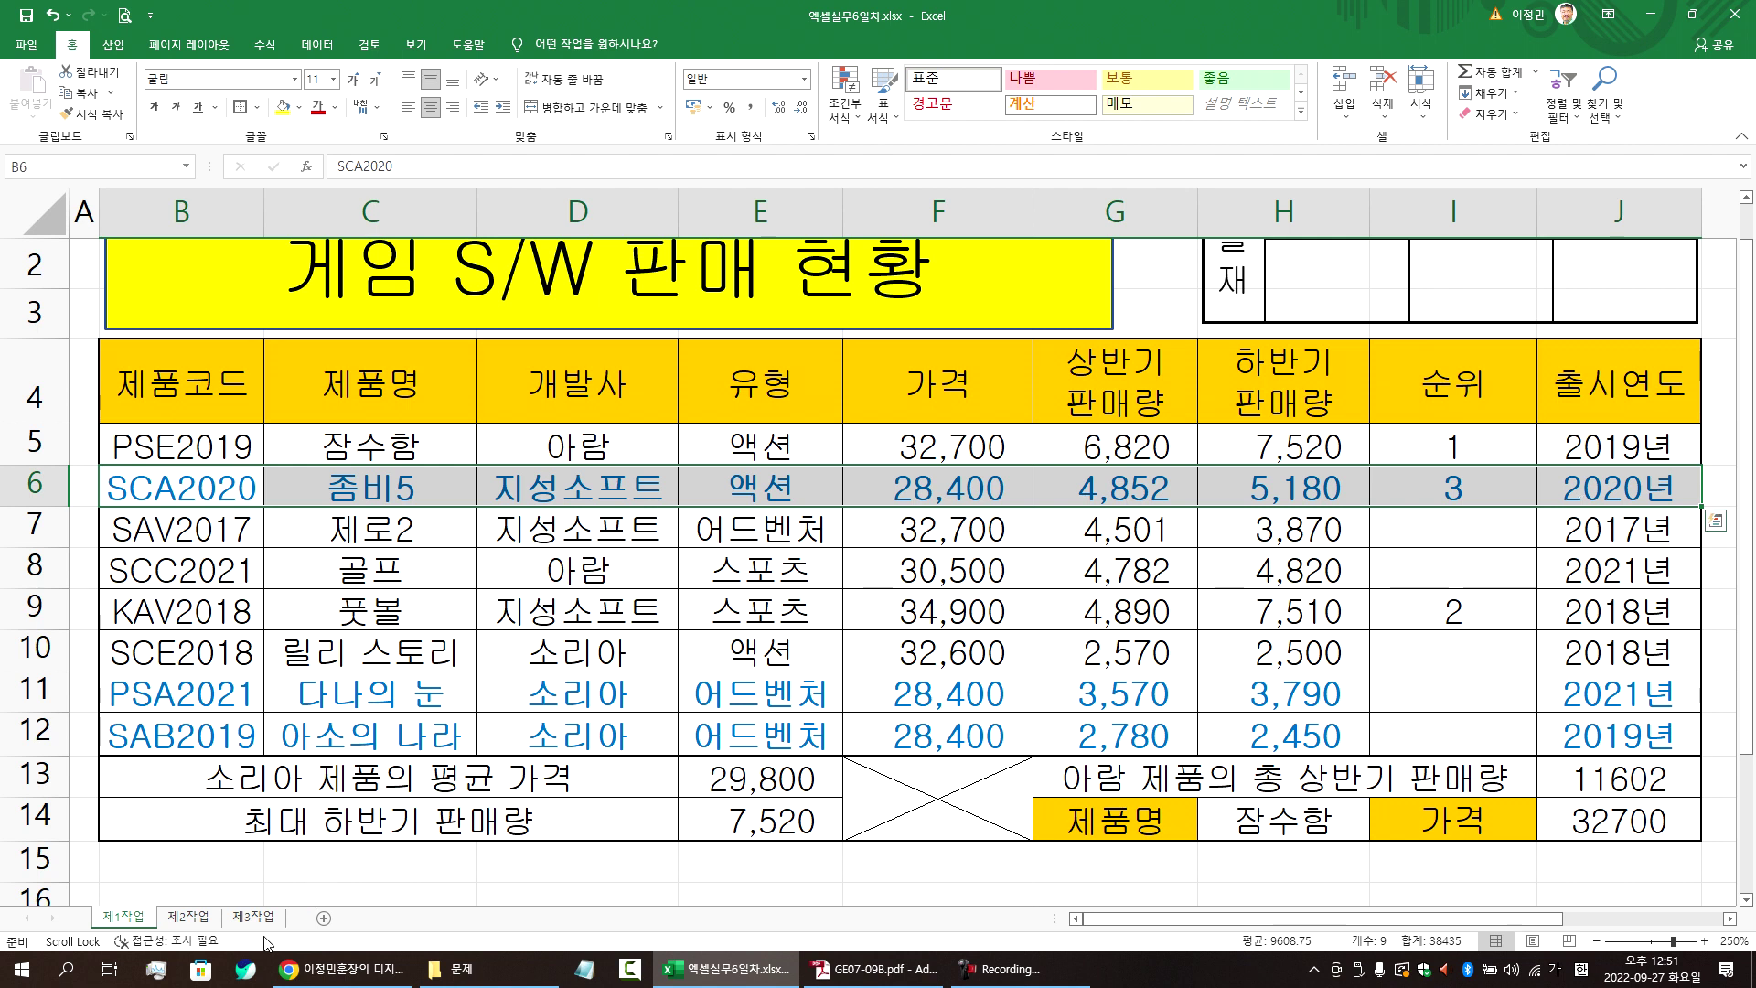
pyautogui.click(202, 919)
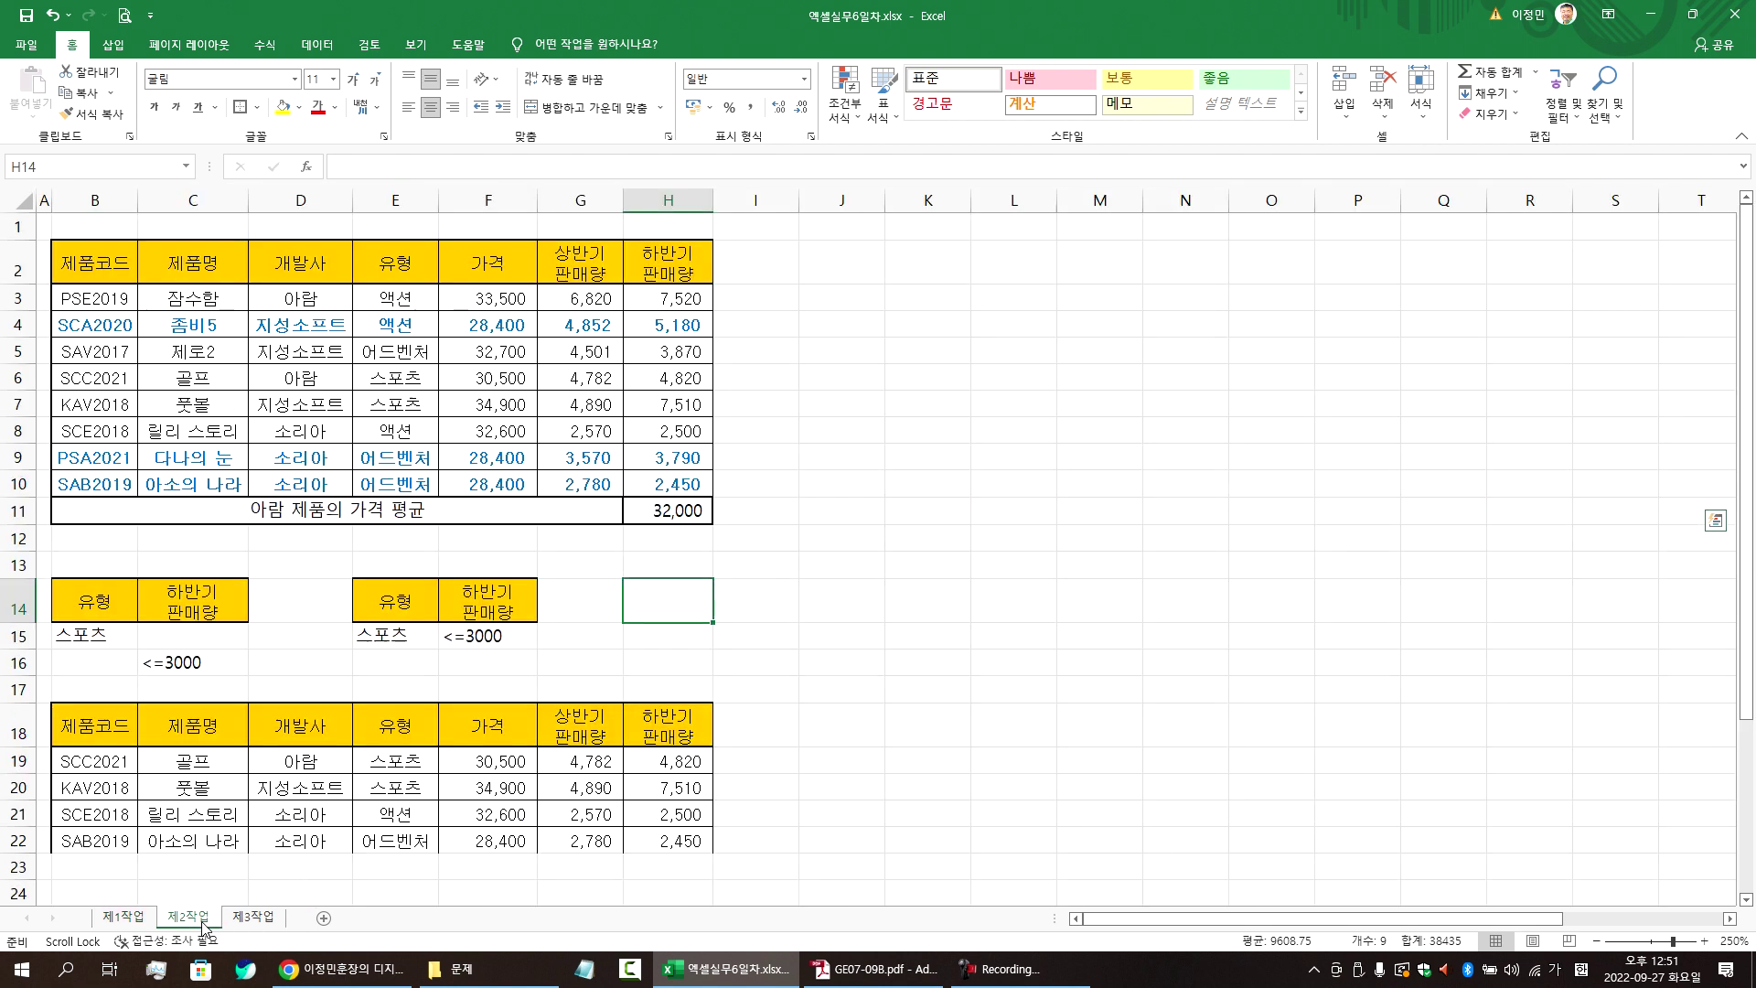
pyautogui.click(253, 916)
pyautogui.moveTo(293, 395); pyautogui.dragTo(969, 394)
pyautogui.moveTo(281, 589); pyautogui.dragTo(955, 615)
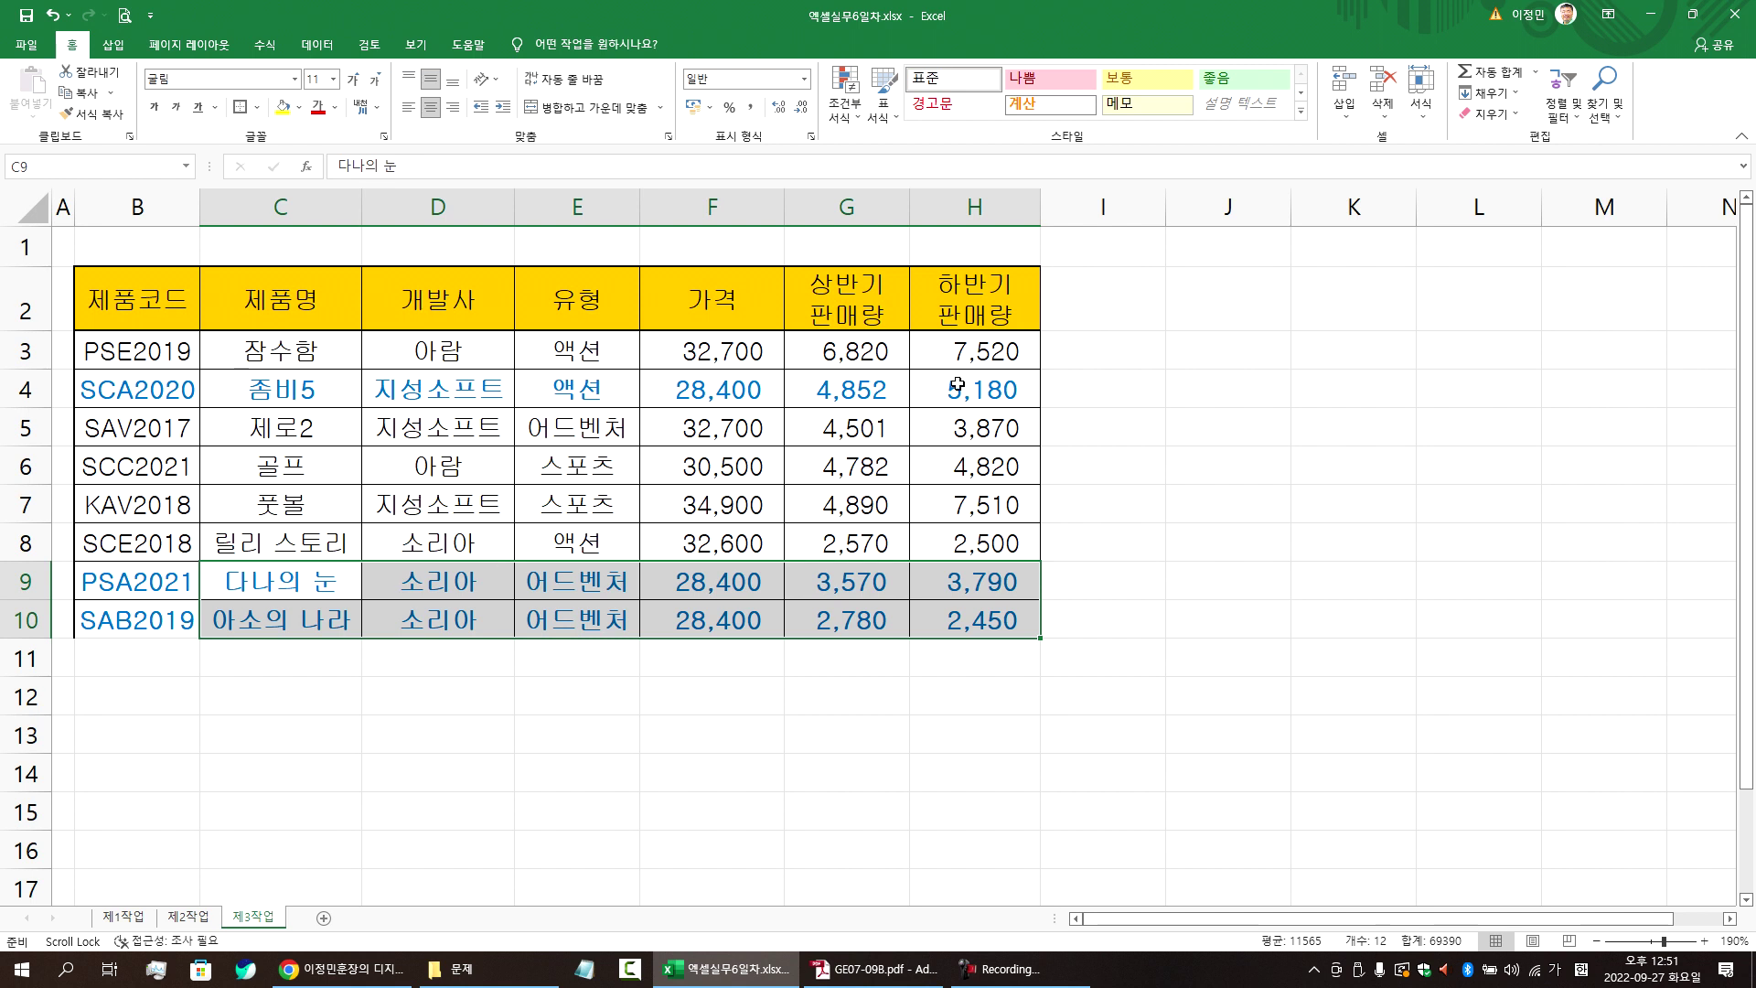
# - Copy the table range B4:J12, including 순위 and 출시연도, on the 제1작업 sheet
pyautogui.rightClick(1222, 303)
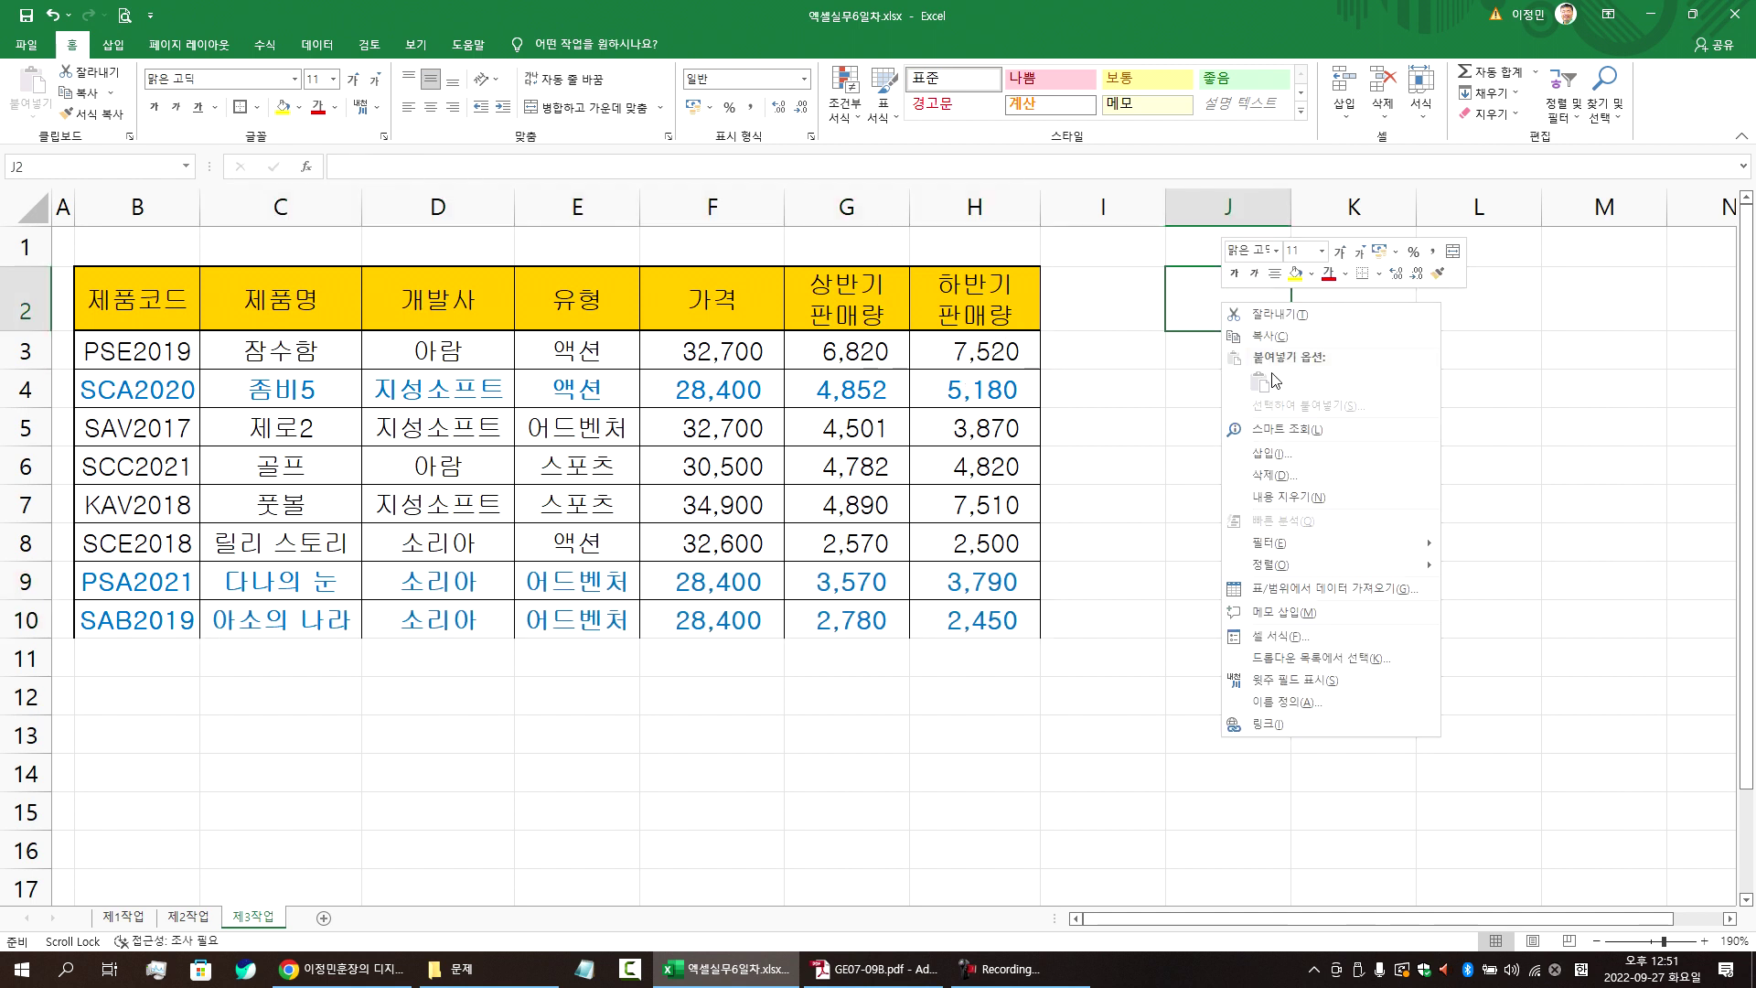
pyautogui.press('Escape')
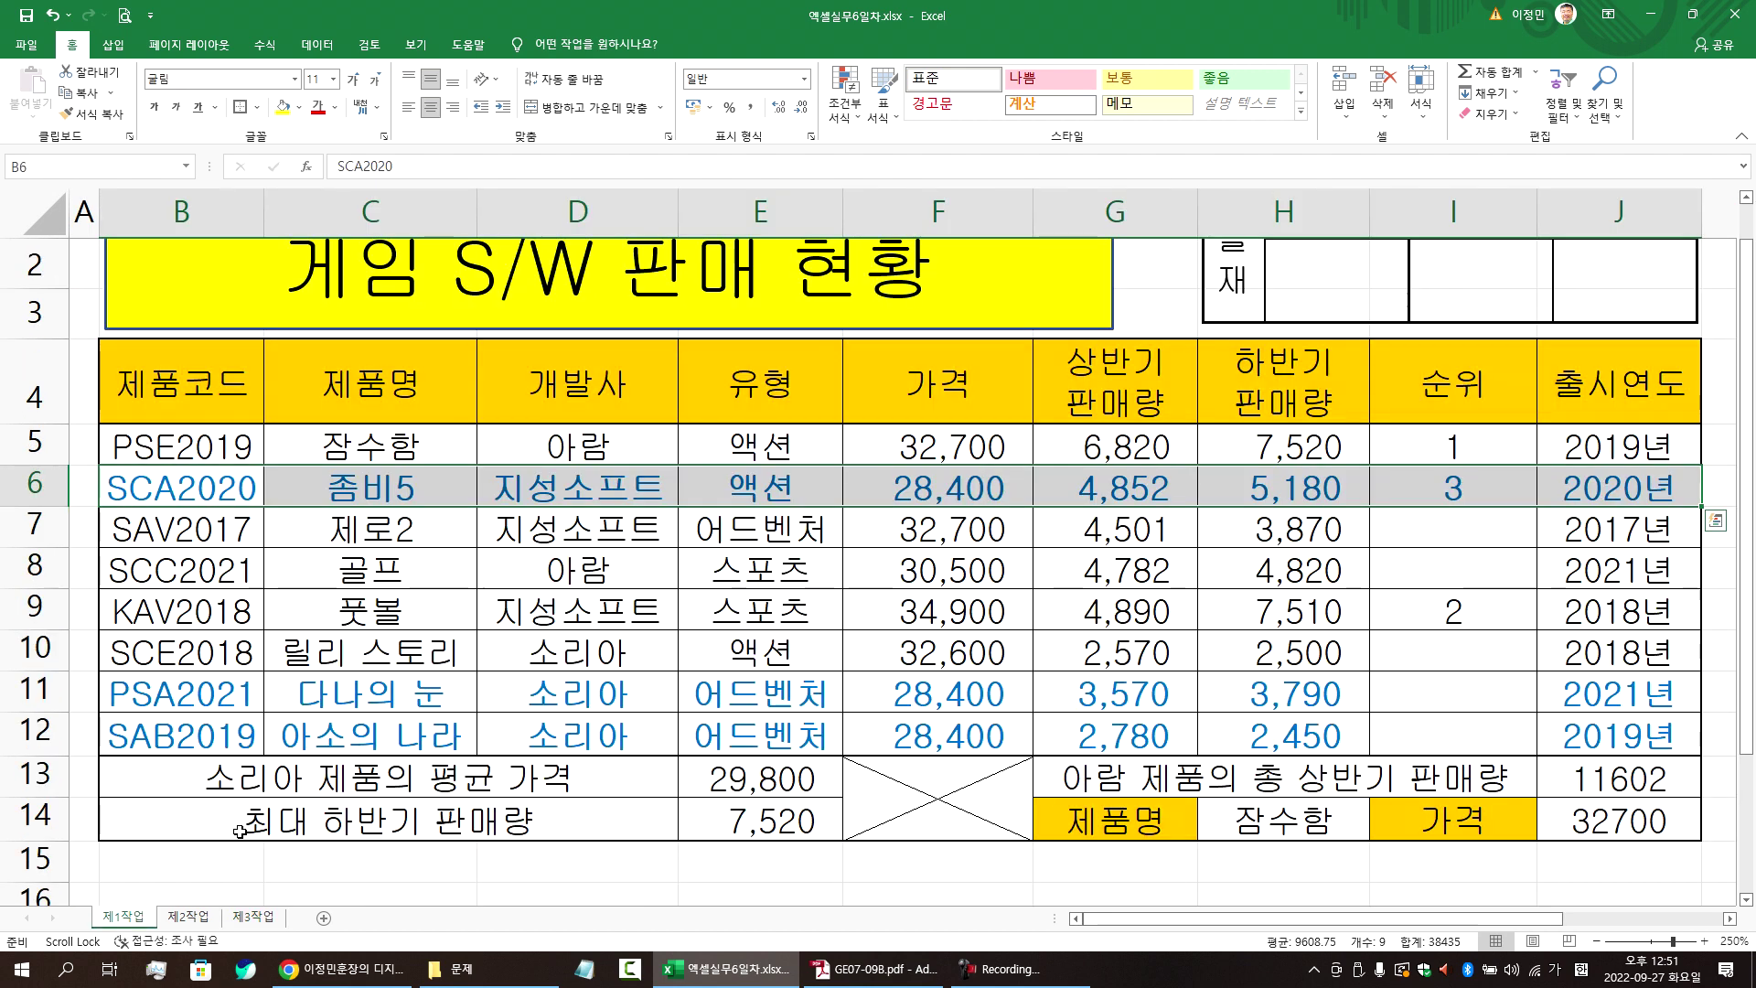
pyautogui.click(122, 915)
pyautogui.moveTo(367, 404); pyautogui.dragTo(1616, 731)
pyautogui.hotkey('ctrl', 'c')
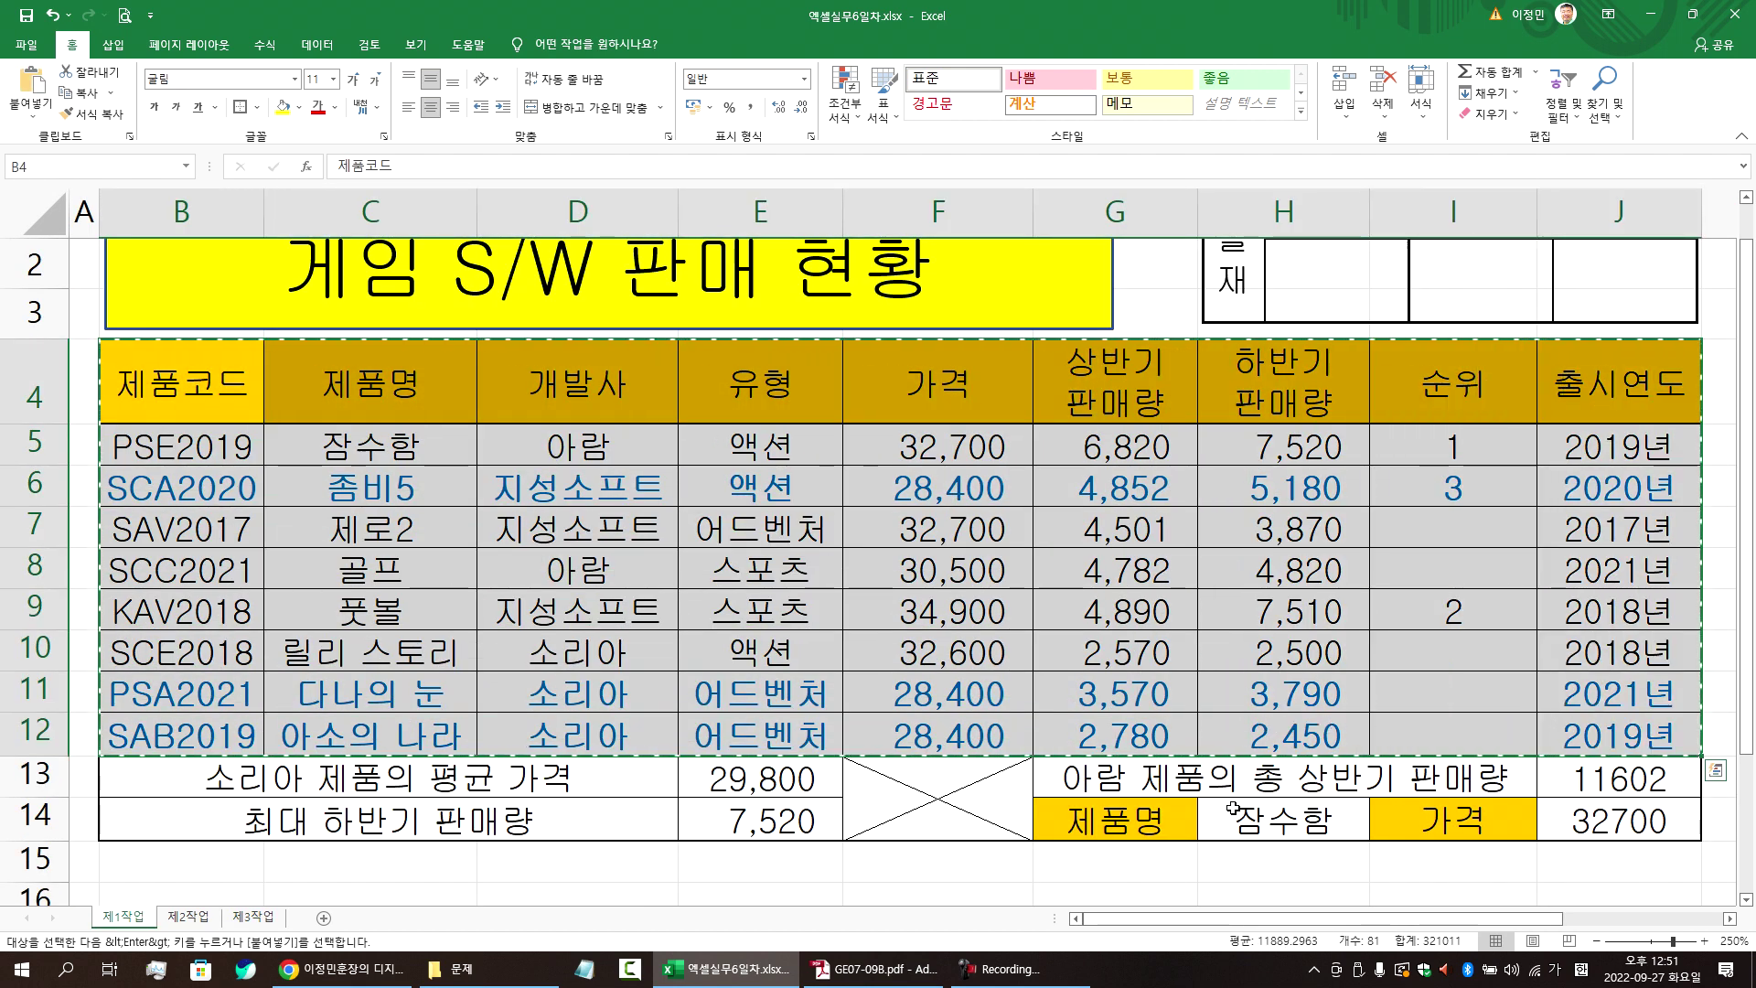
# - Paste the copied table's column widths and then the full table at cell J2 of the 제3작업 sheet
pyautogui.click(253, 915)
pyautogui.rightClick(1218, 309)
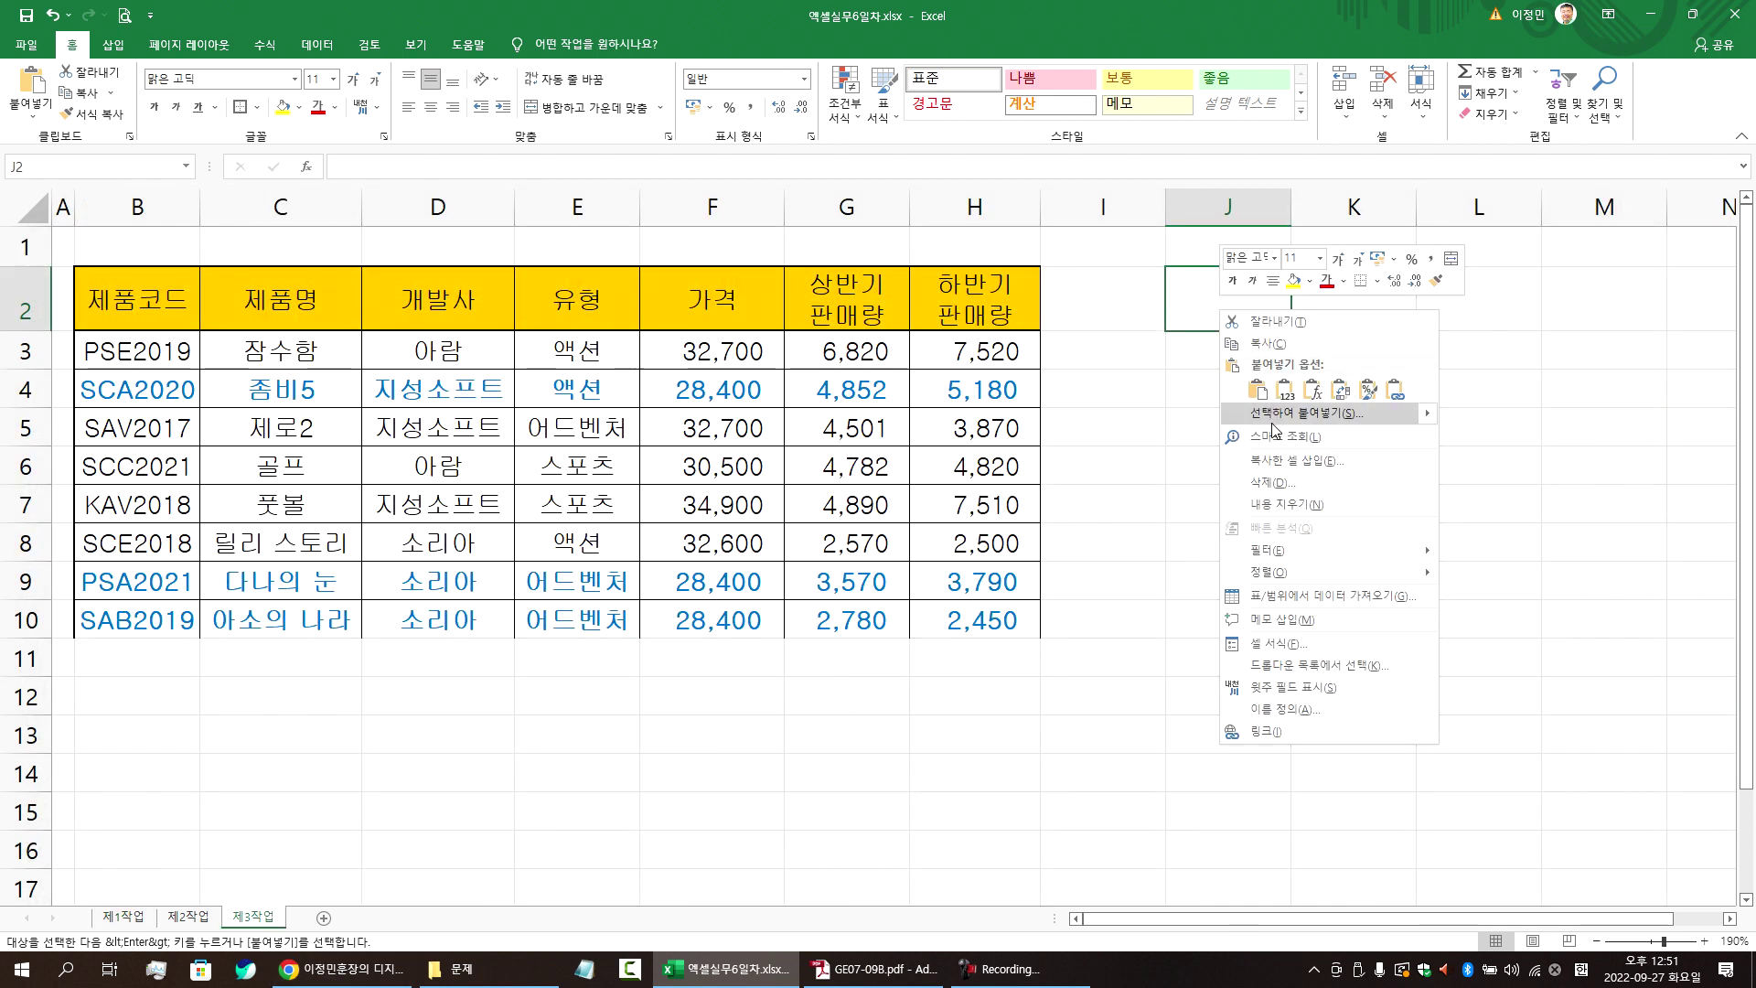
pyautogui.click(1271, 420)
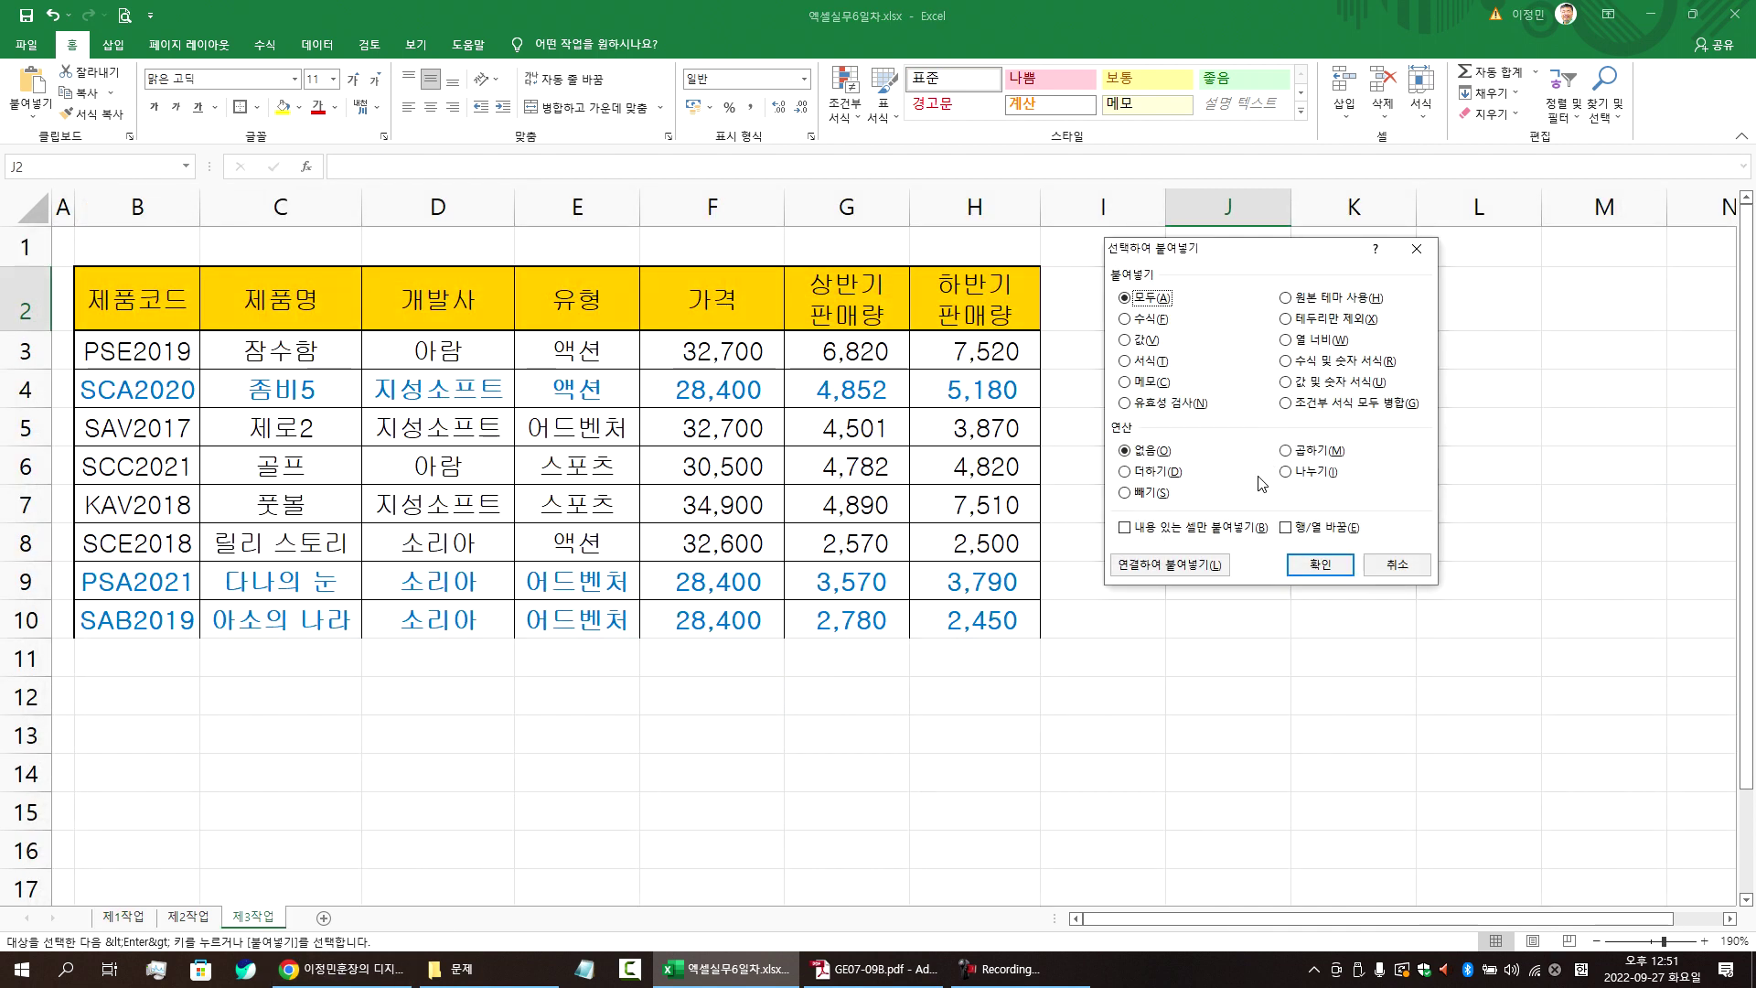
pyautogui.press('Escape')
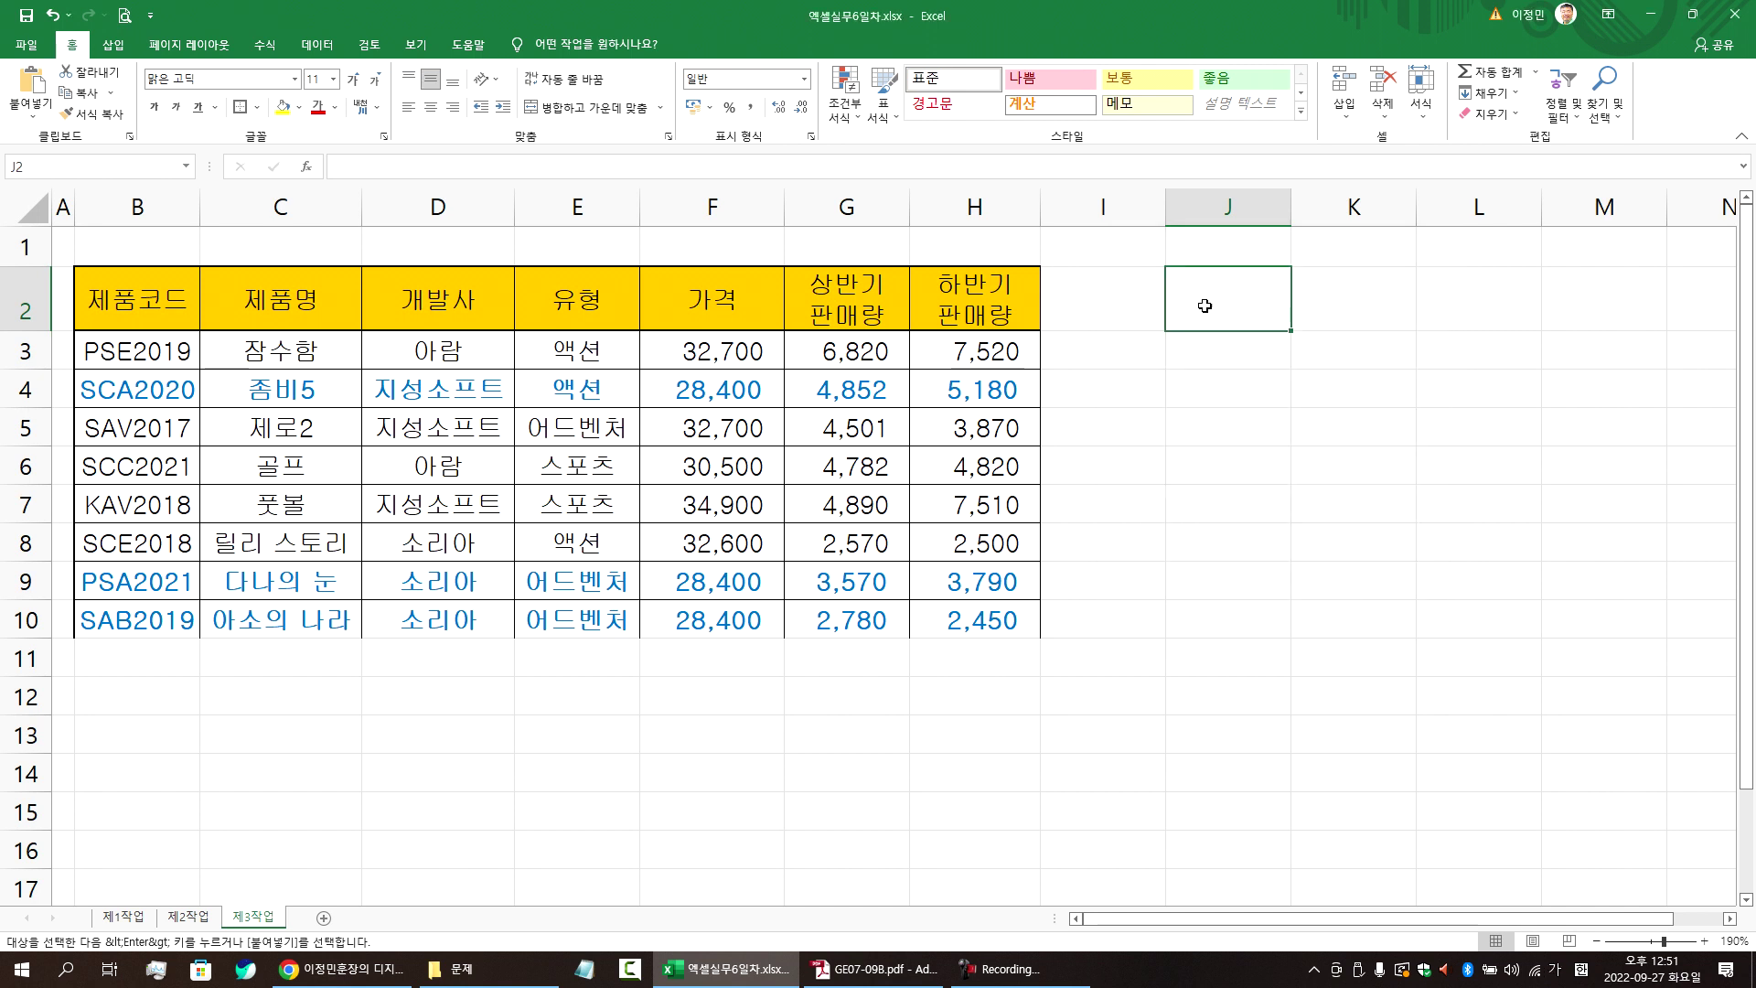
pyautogui.rightClick(1217, 303)
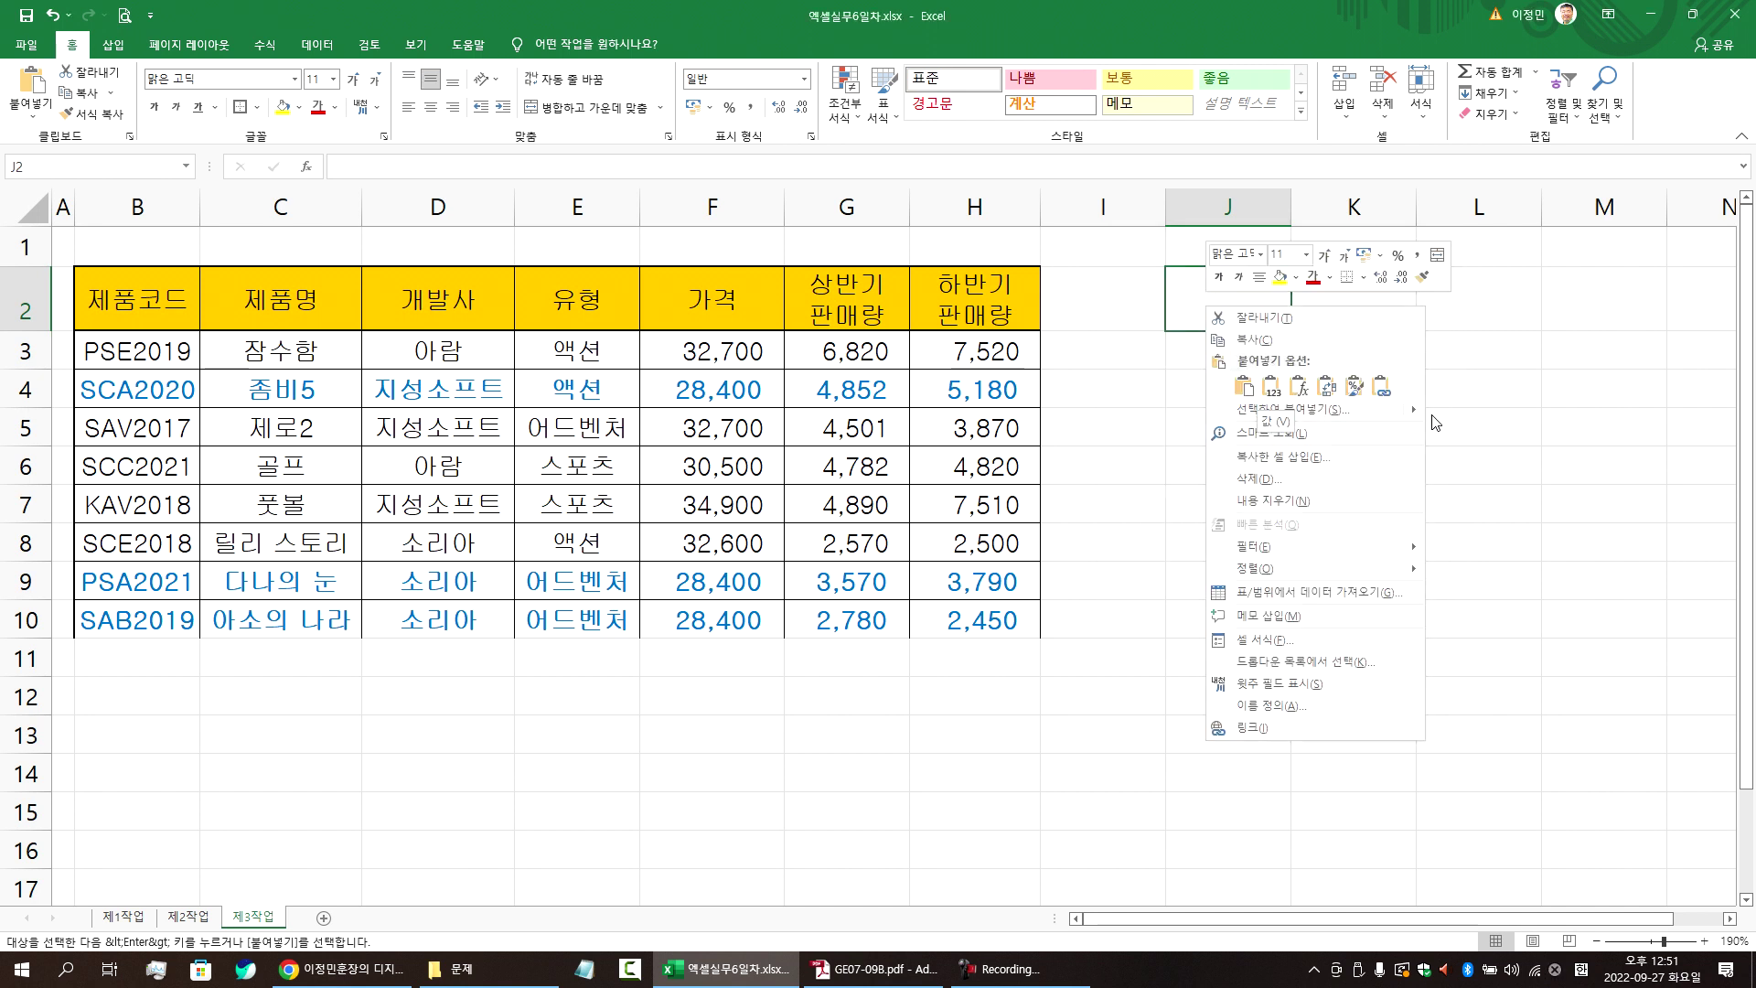
pyautogui.moveTo(1417, 419)
pyautogui.click(1320, 413)
pyautogui.click(1361, 329)
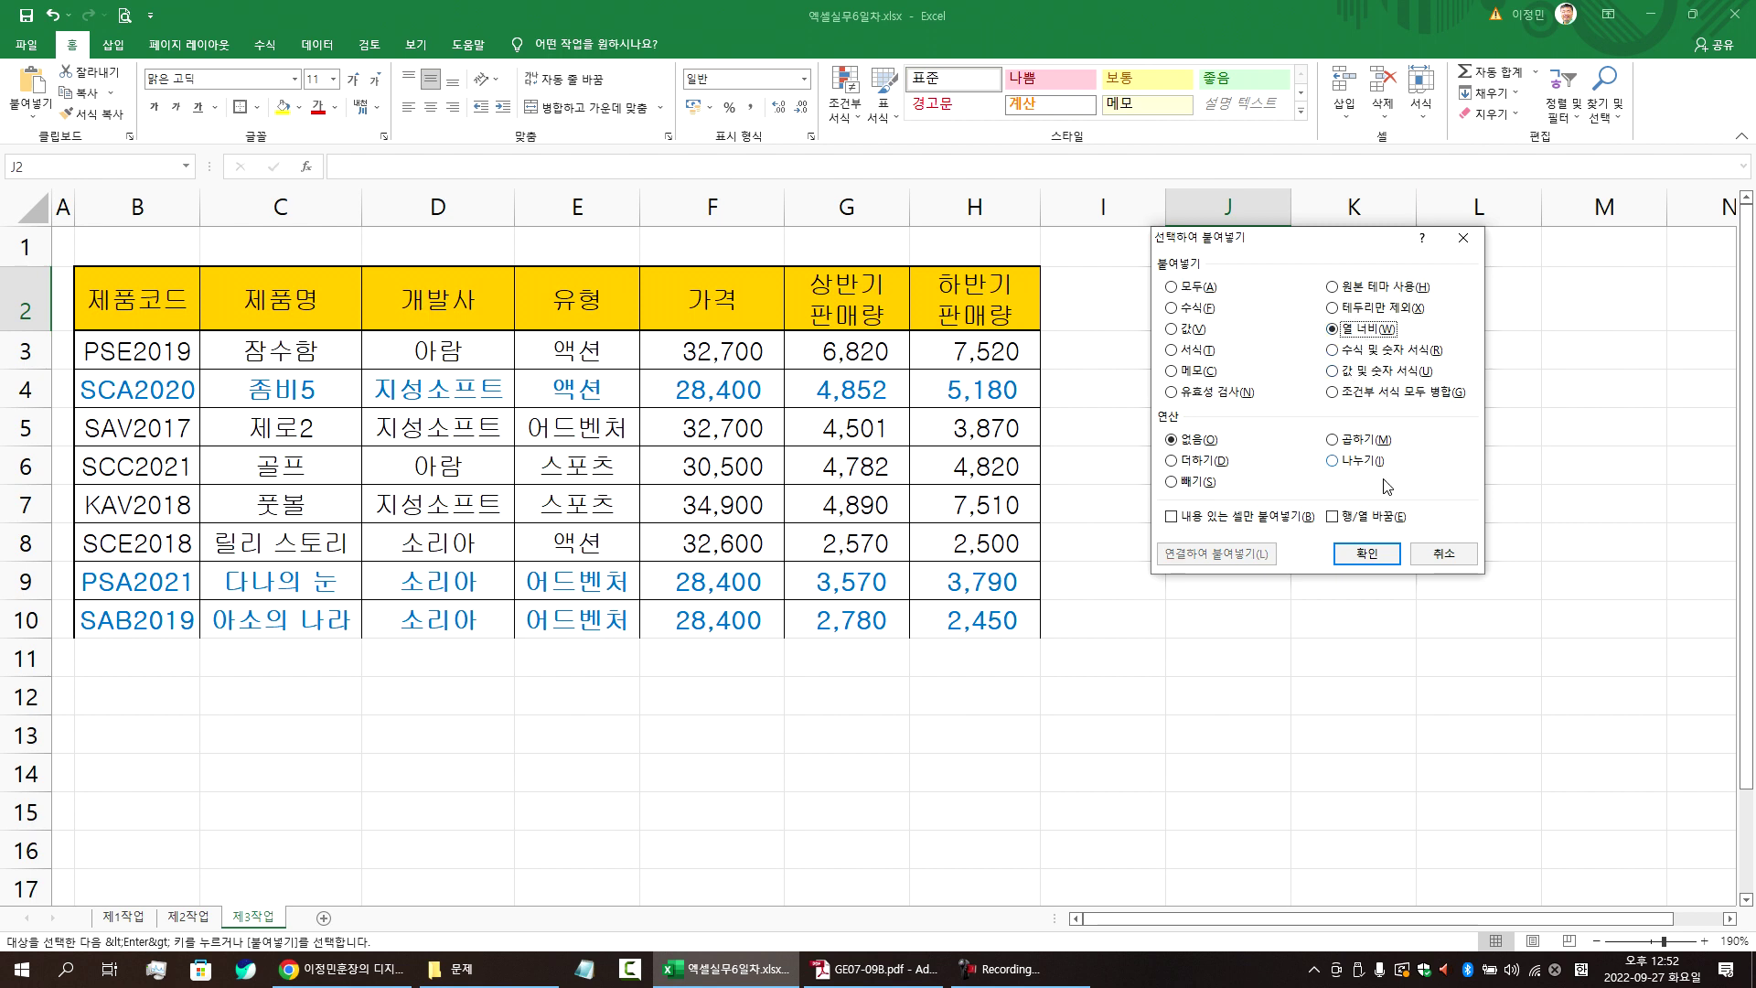
pyautogui.click(1368, 555)
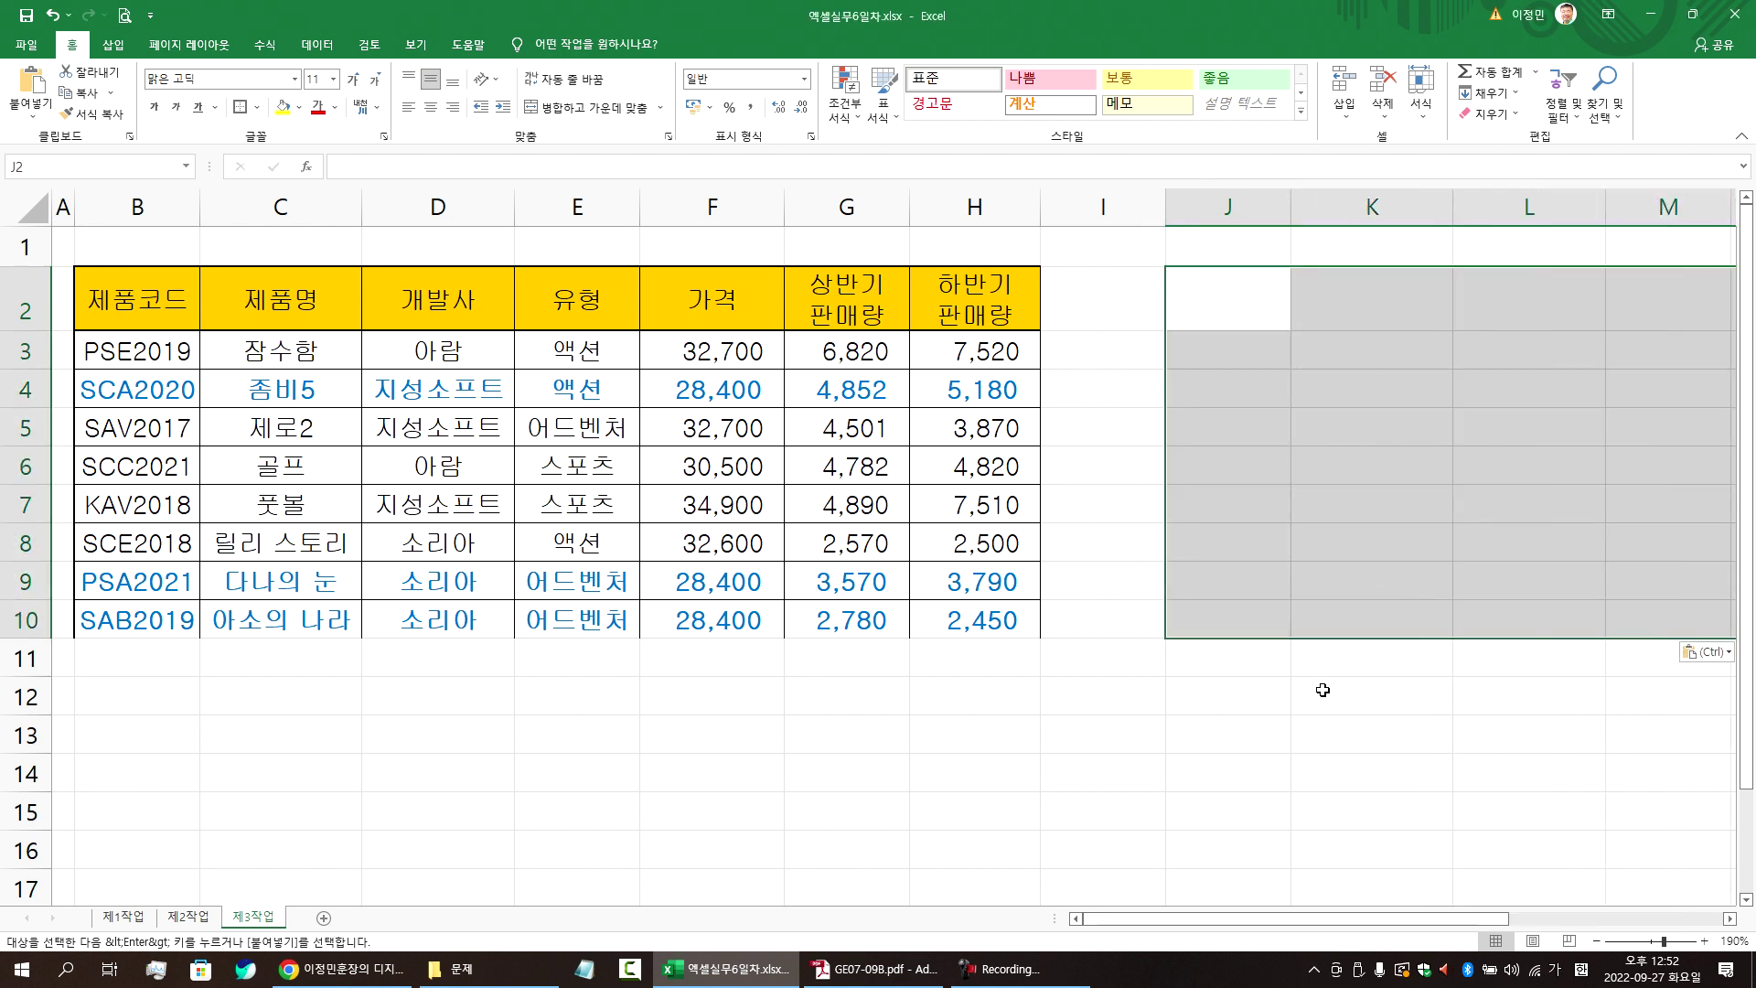
pyautogui.hotkey('ctrl', 'v')
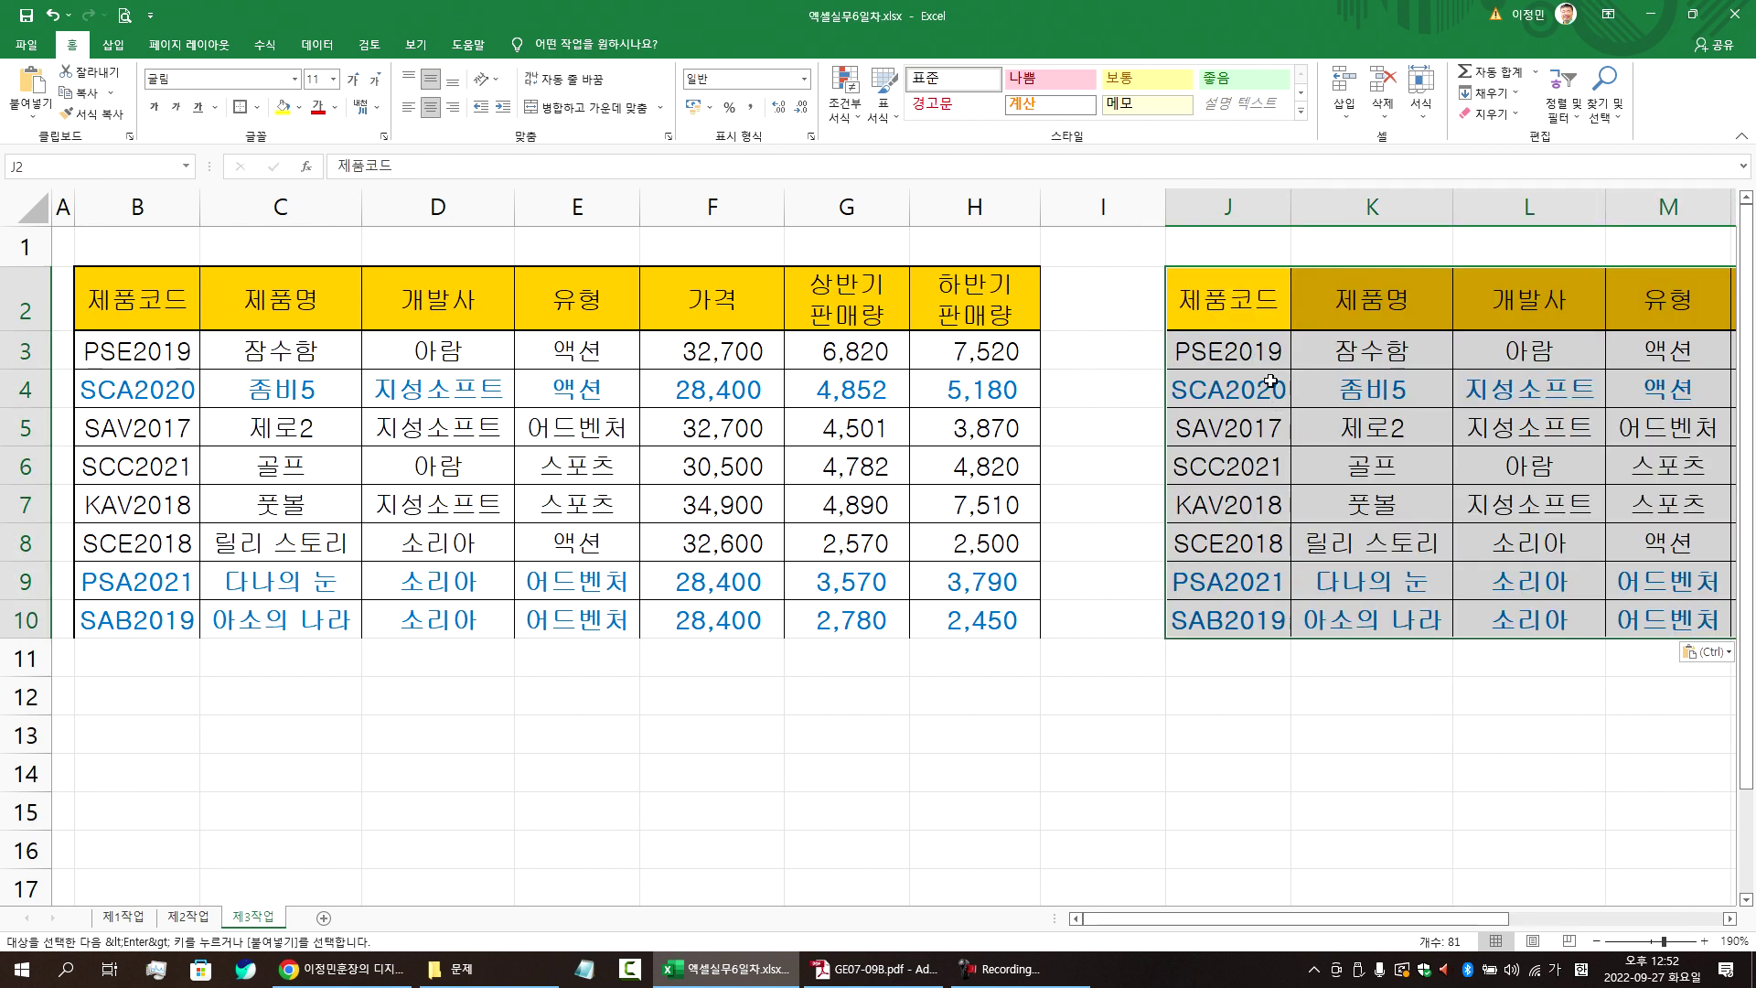
pyautogui.click(1234, 311)
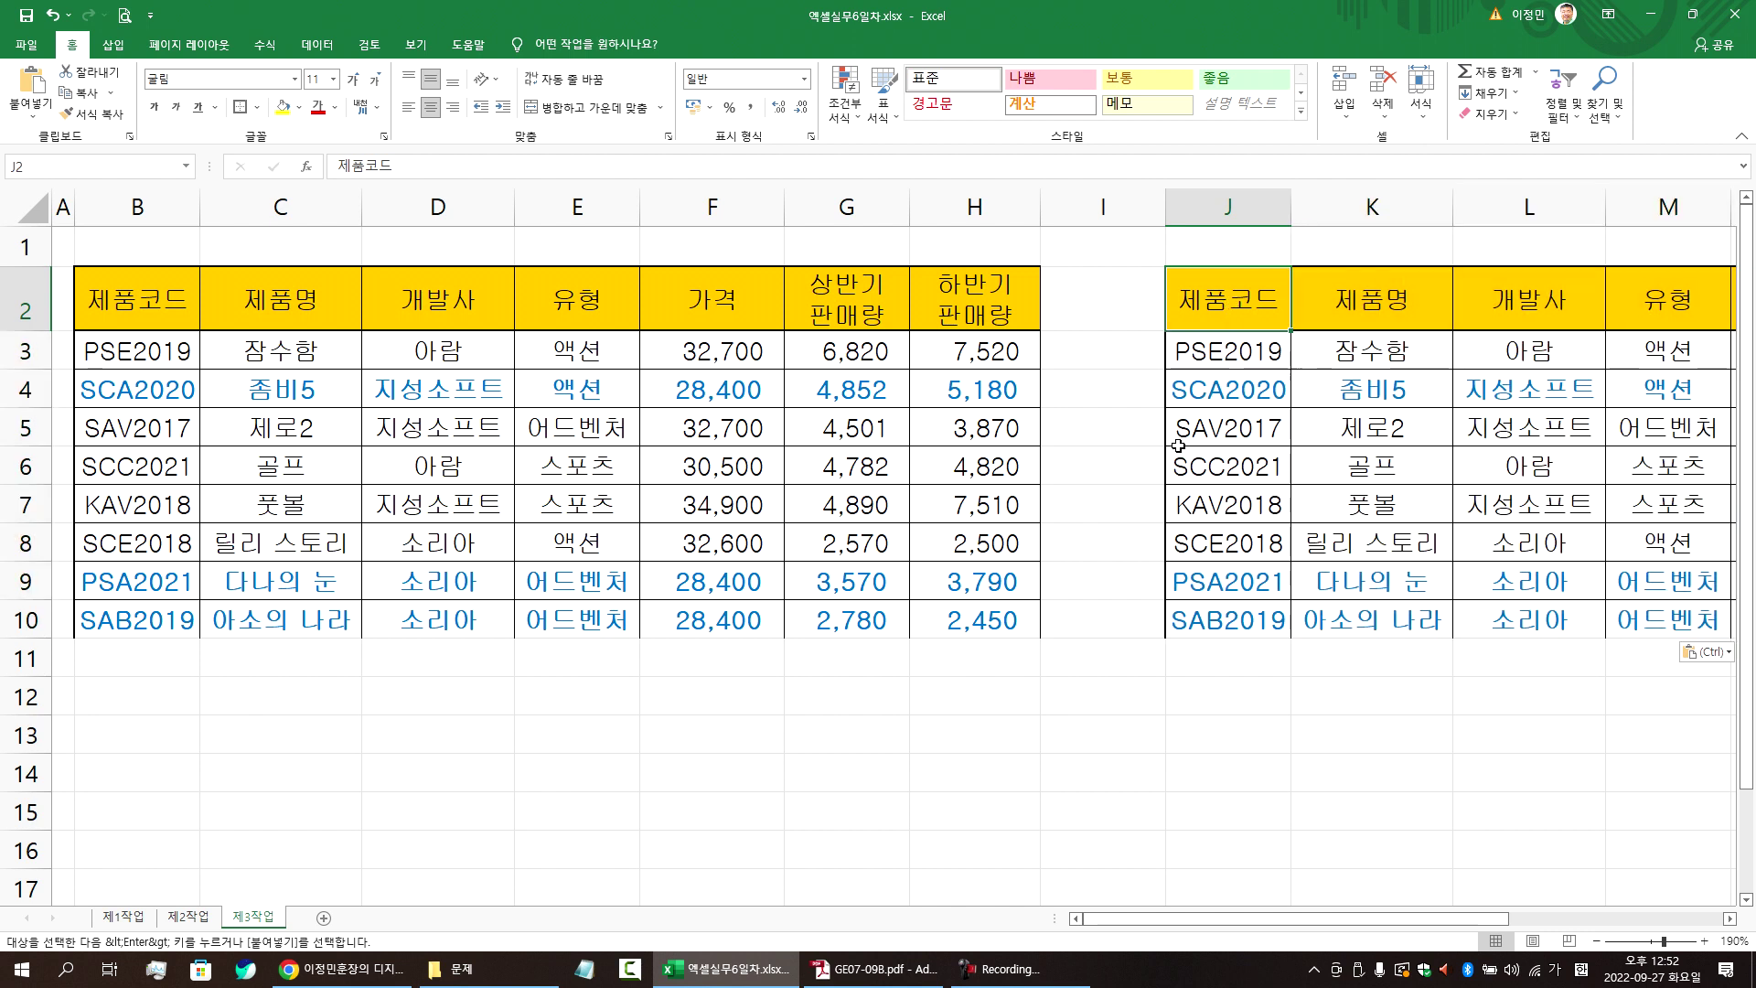
# - Delete columns J to R holding the extra table copy and return to the original table in columns B to H
pyautogui.moveTo(1228, 206); pyautogui.dragTo(1742, 210)
pyautogui.rightClick(1463, 286)
pyautogui.click(1536, 457)
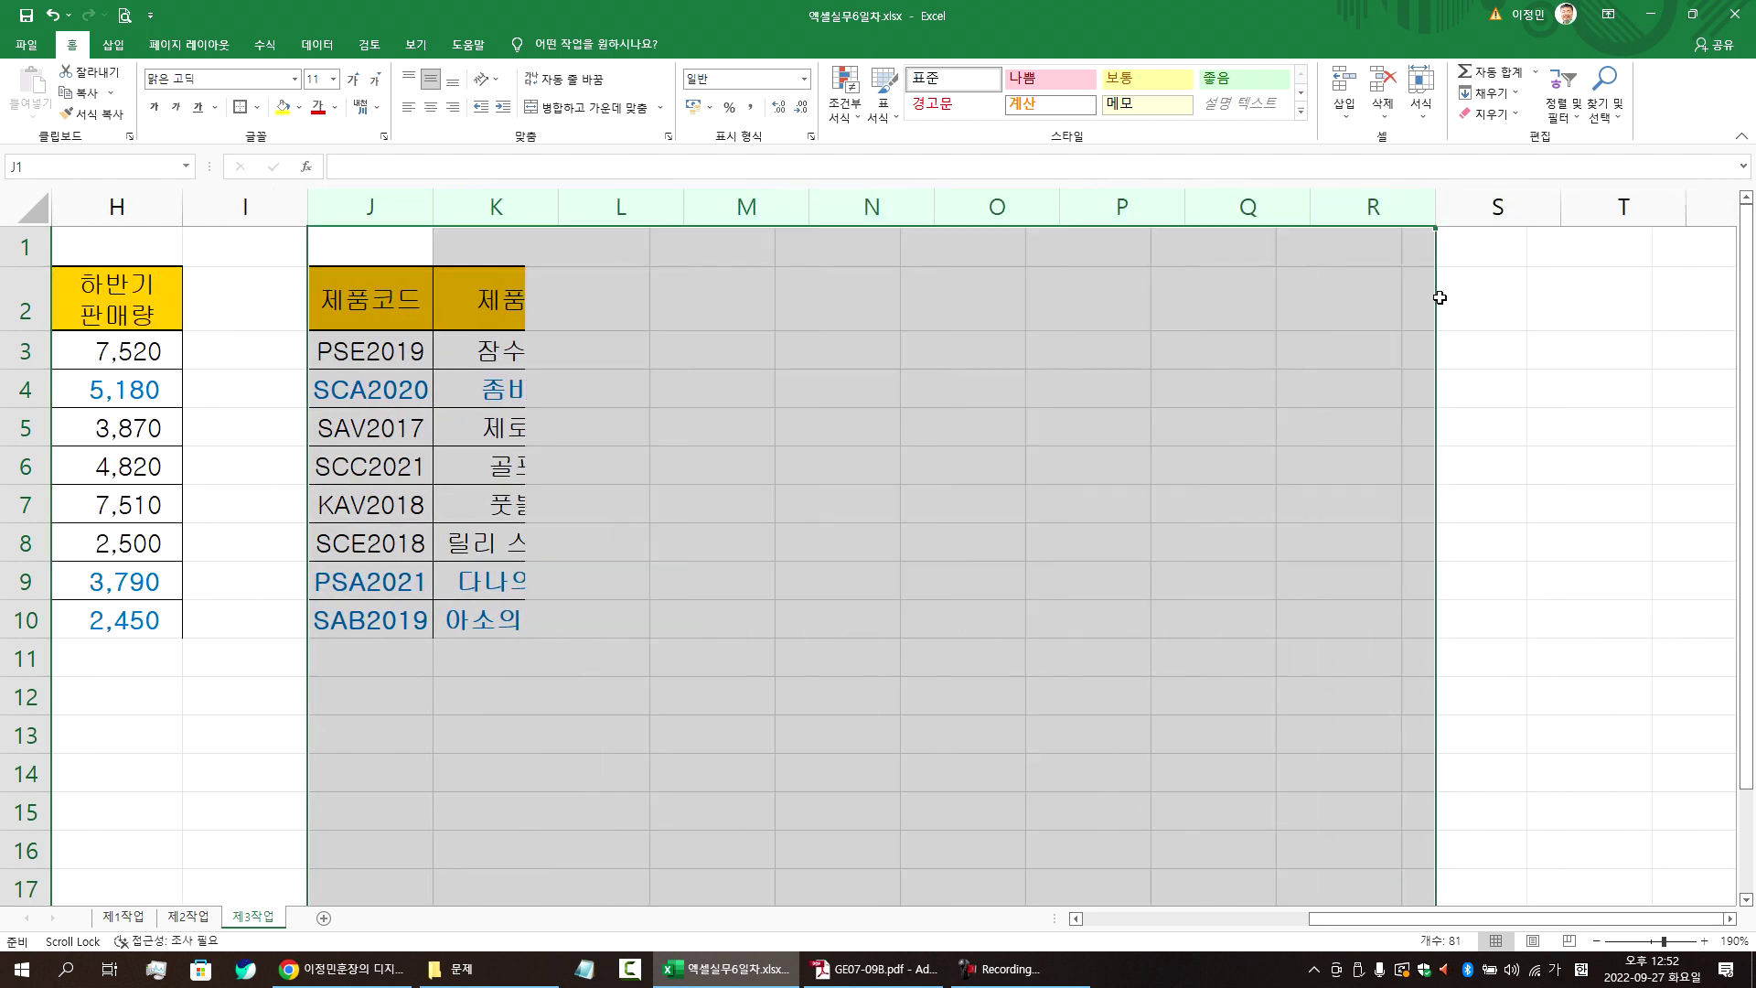
pyautogui.rightClick(373, 309)
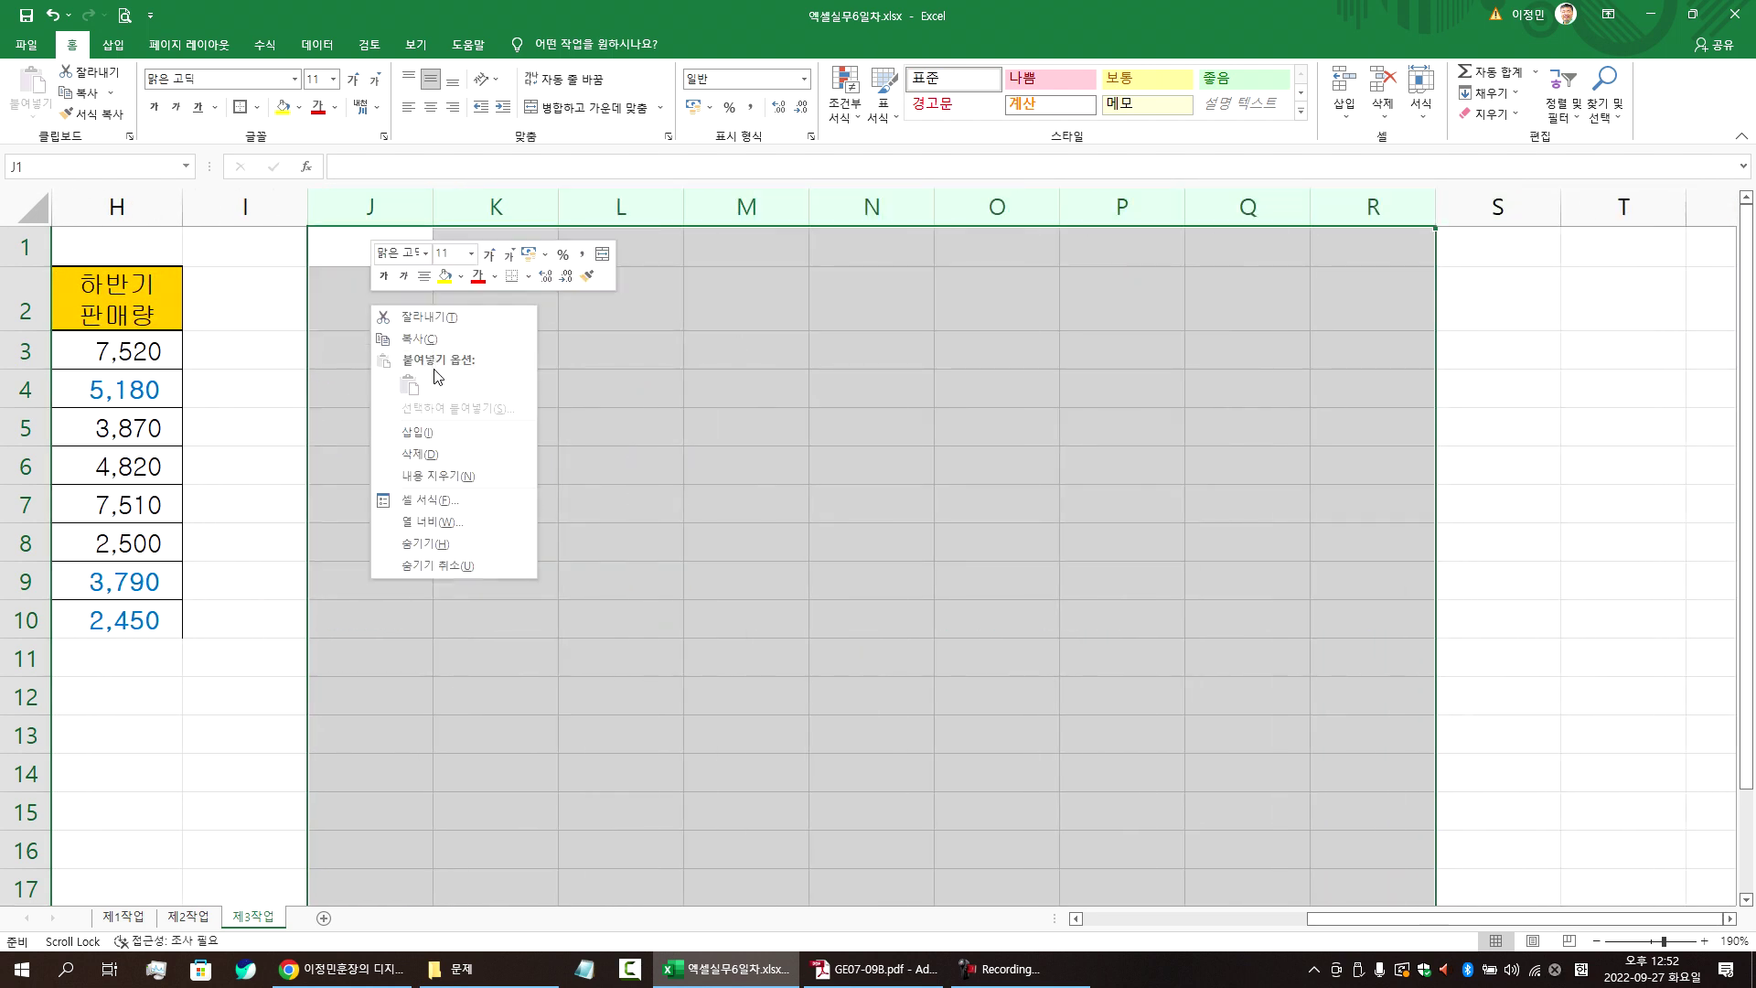
pyautogui.press('Escape')
pyautogui.click(356, 318)
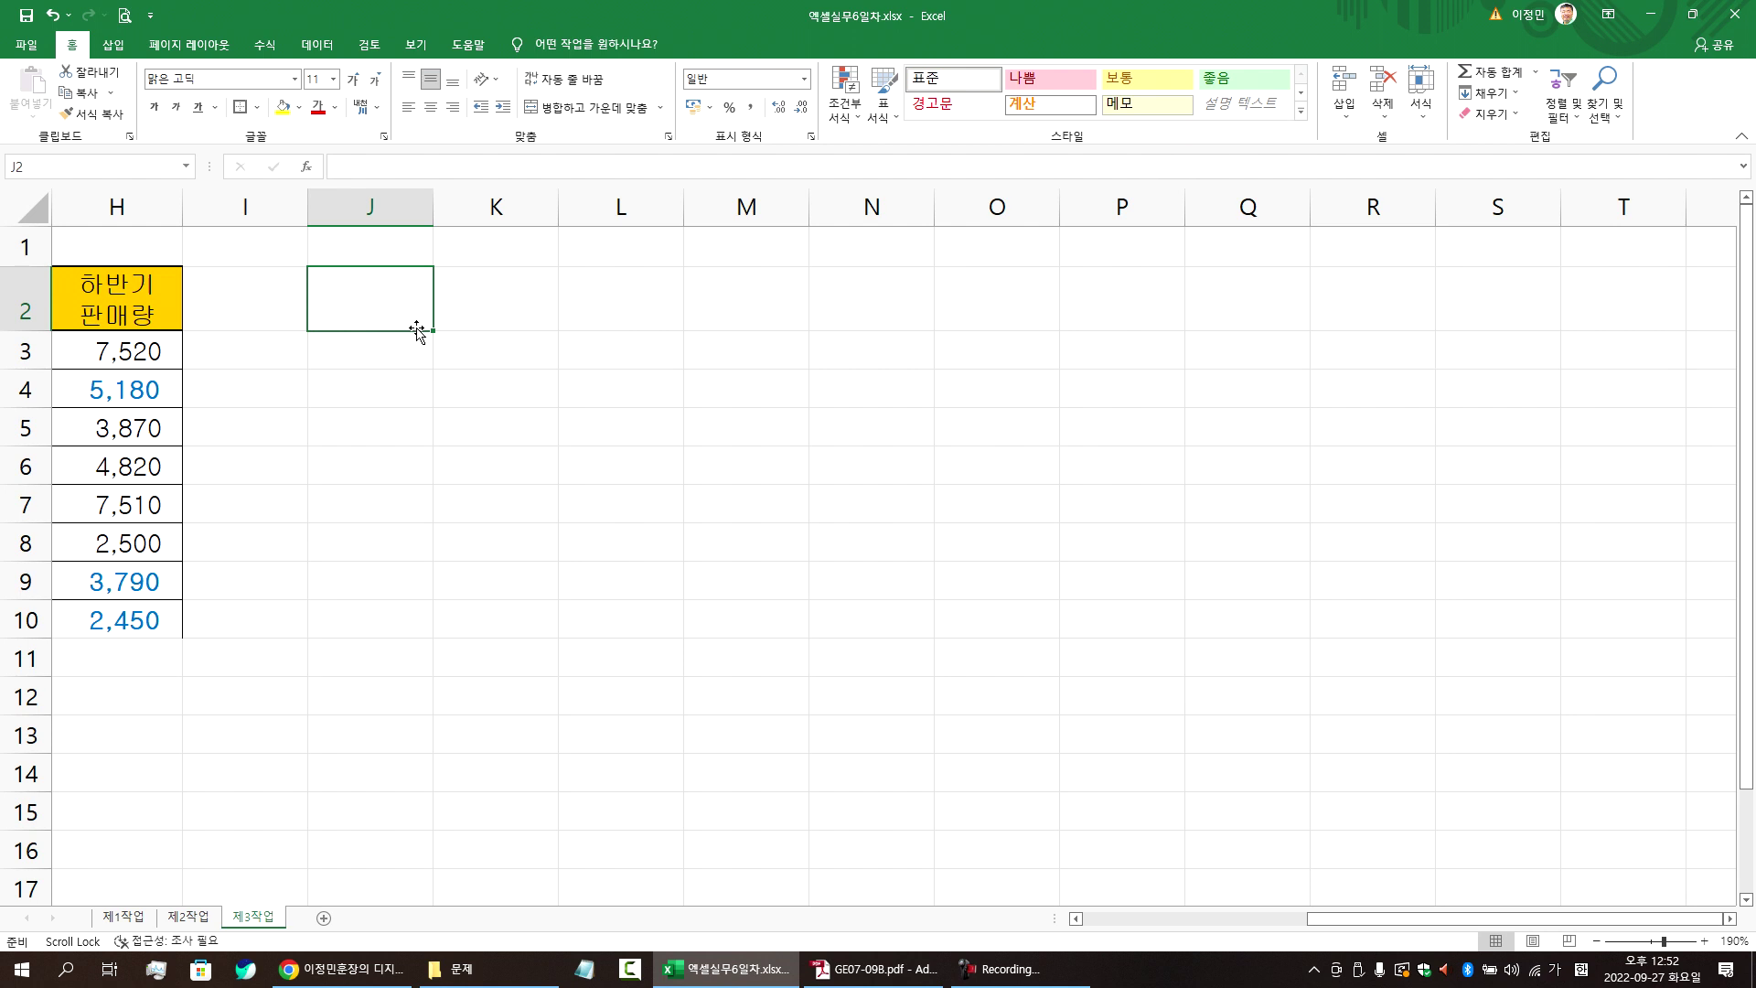
pyautogui.hotkey('ctrl', 'Home')
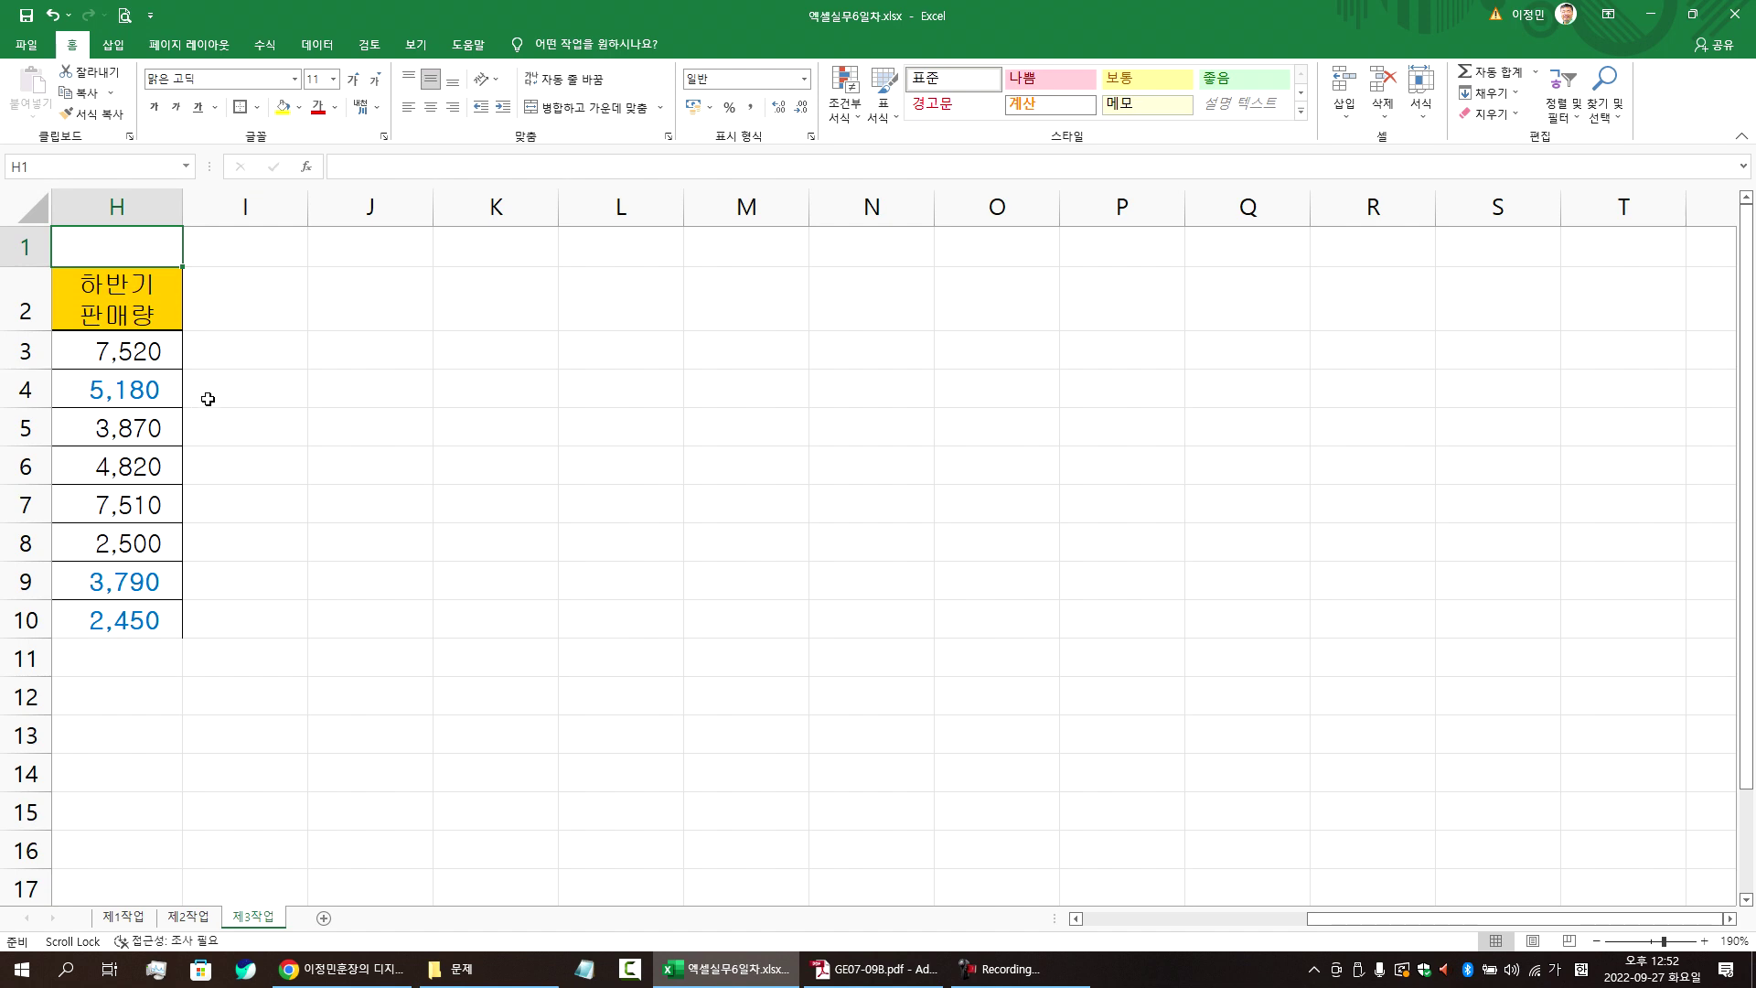
pyautogui.moveTo(1338, 923); pyautogui.dragTo(1065, 930)
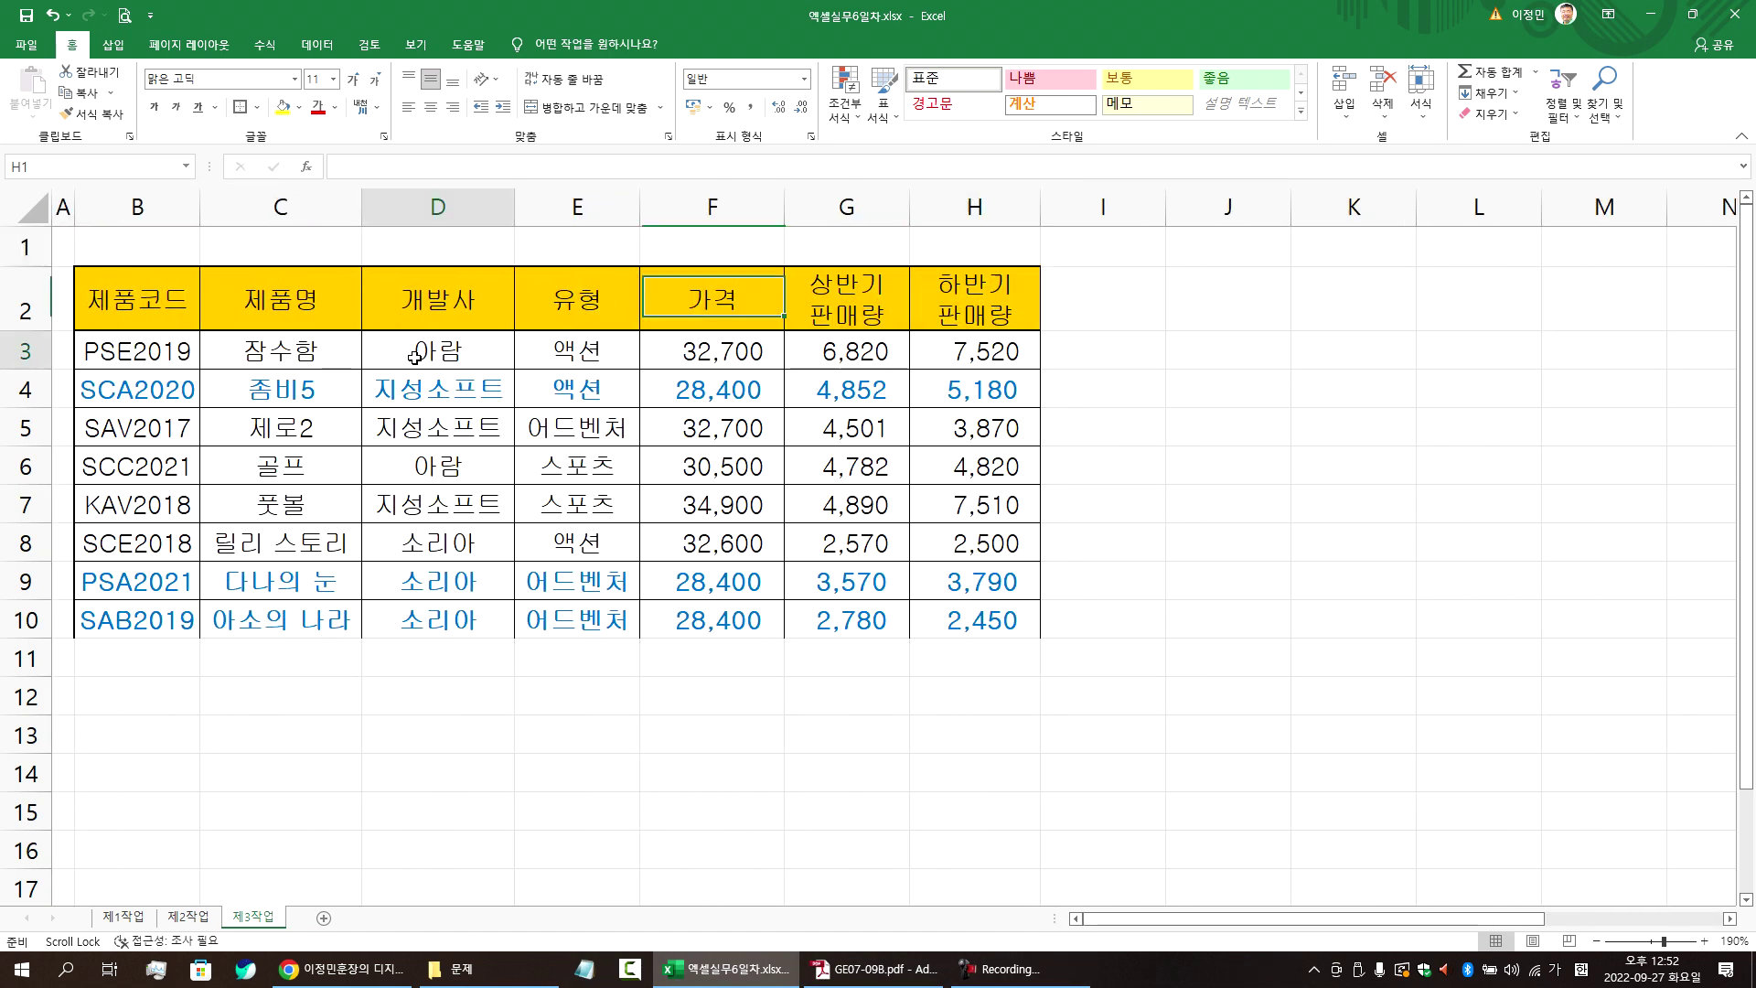
# - Switch to the GE07-09B.pdf exam paper in Adobe Reader and read the 제3작업 sorting and subtotal conditions with the sample output
pyautogui.click(874, 968)
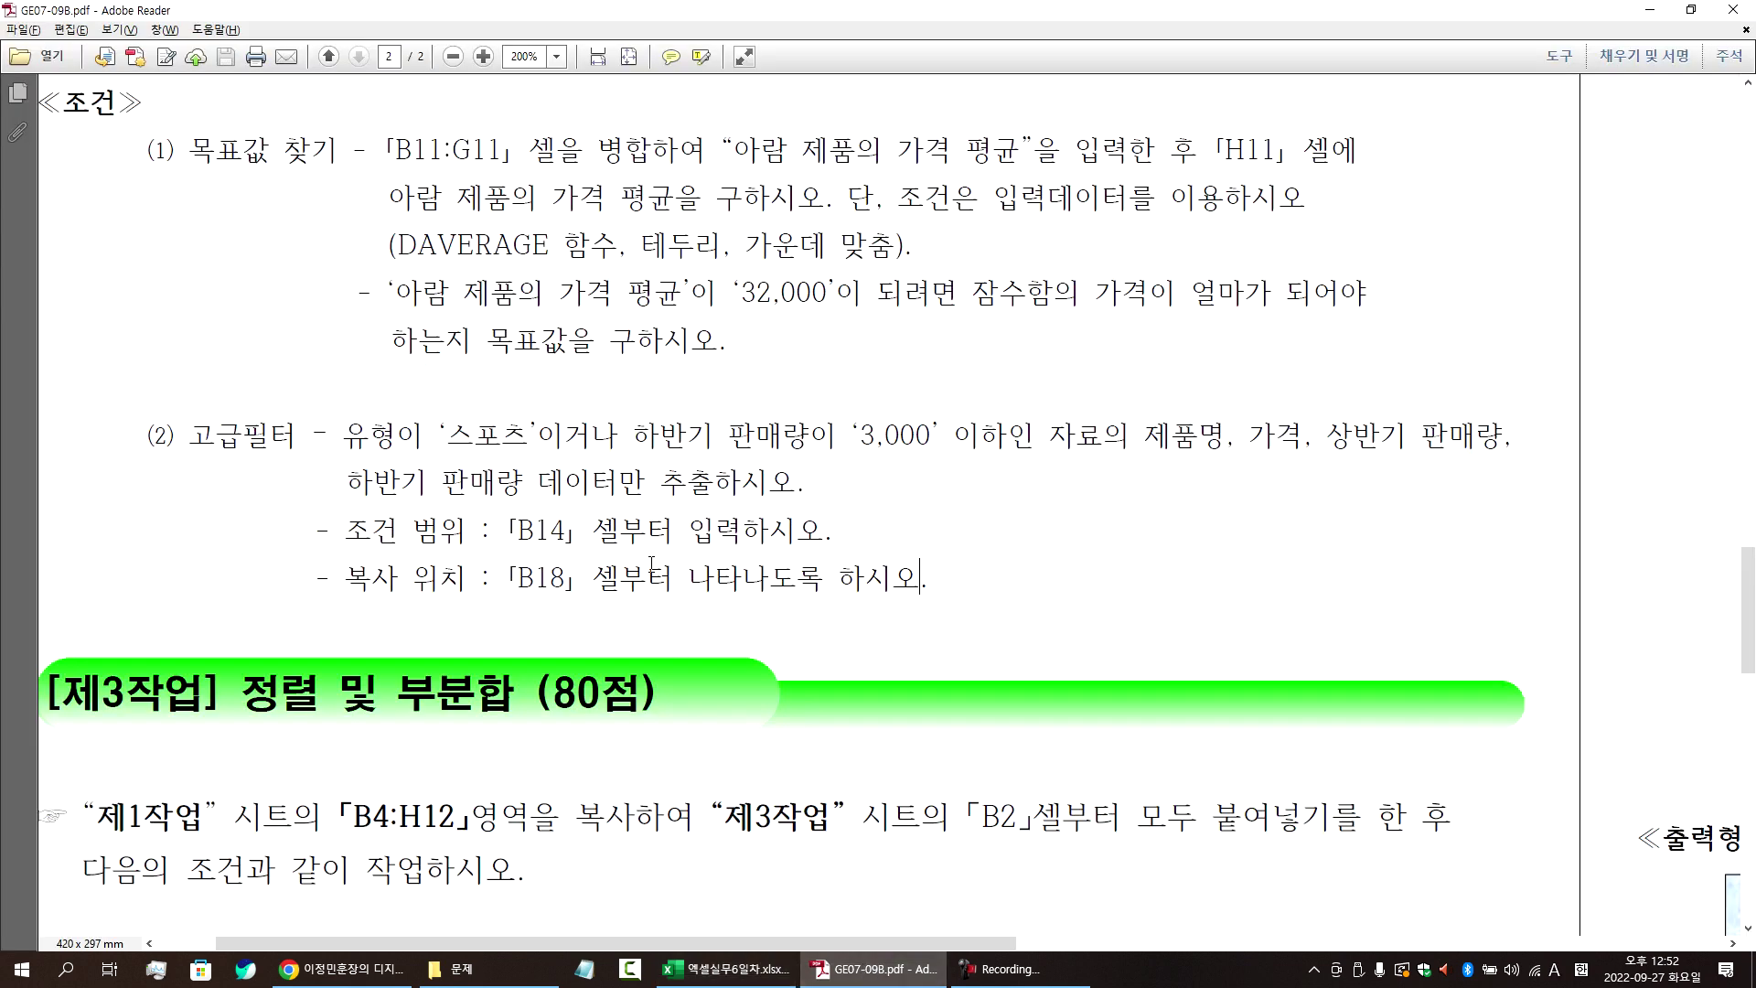
pyautogui.scroll(-4, 608, 586)
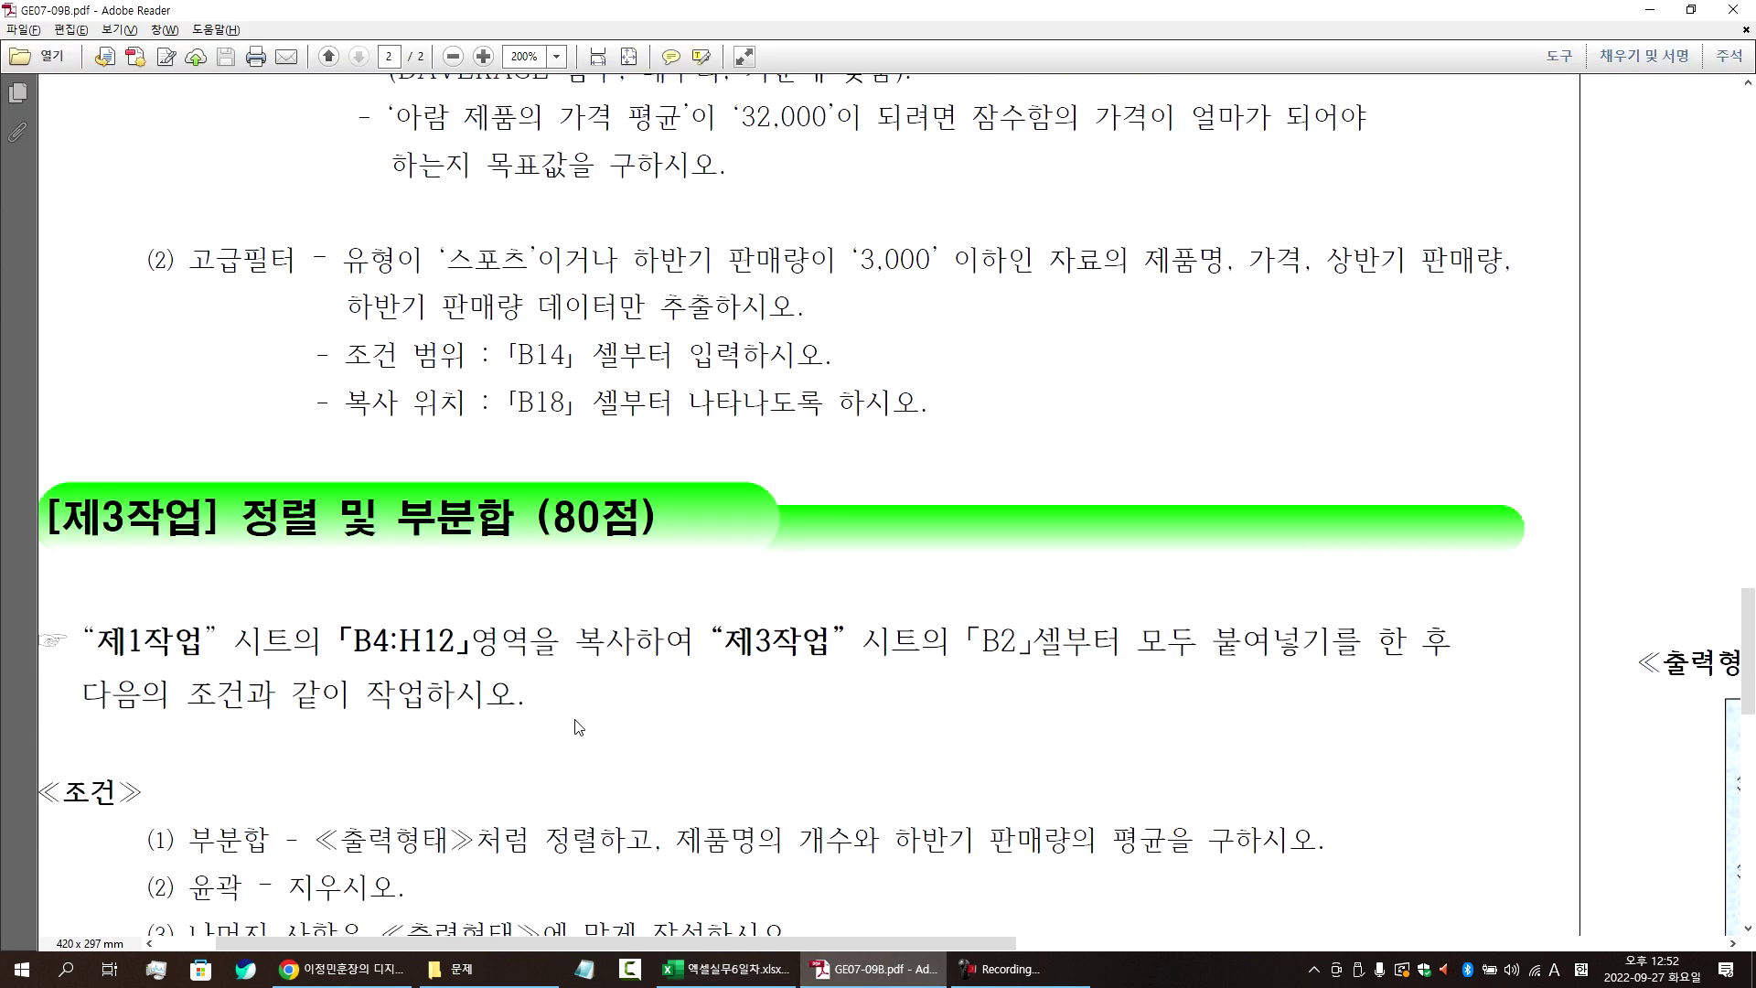
pyautogui.scroll(-15, 575, 727)
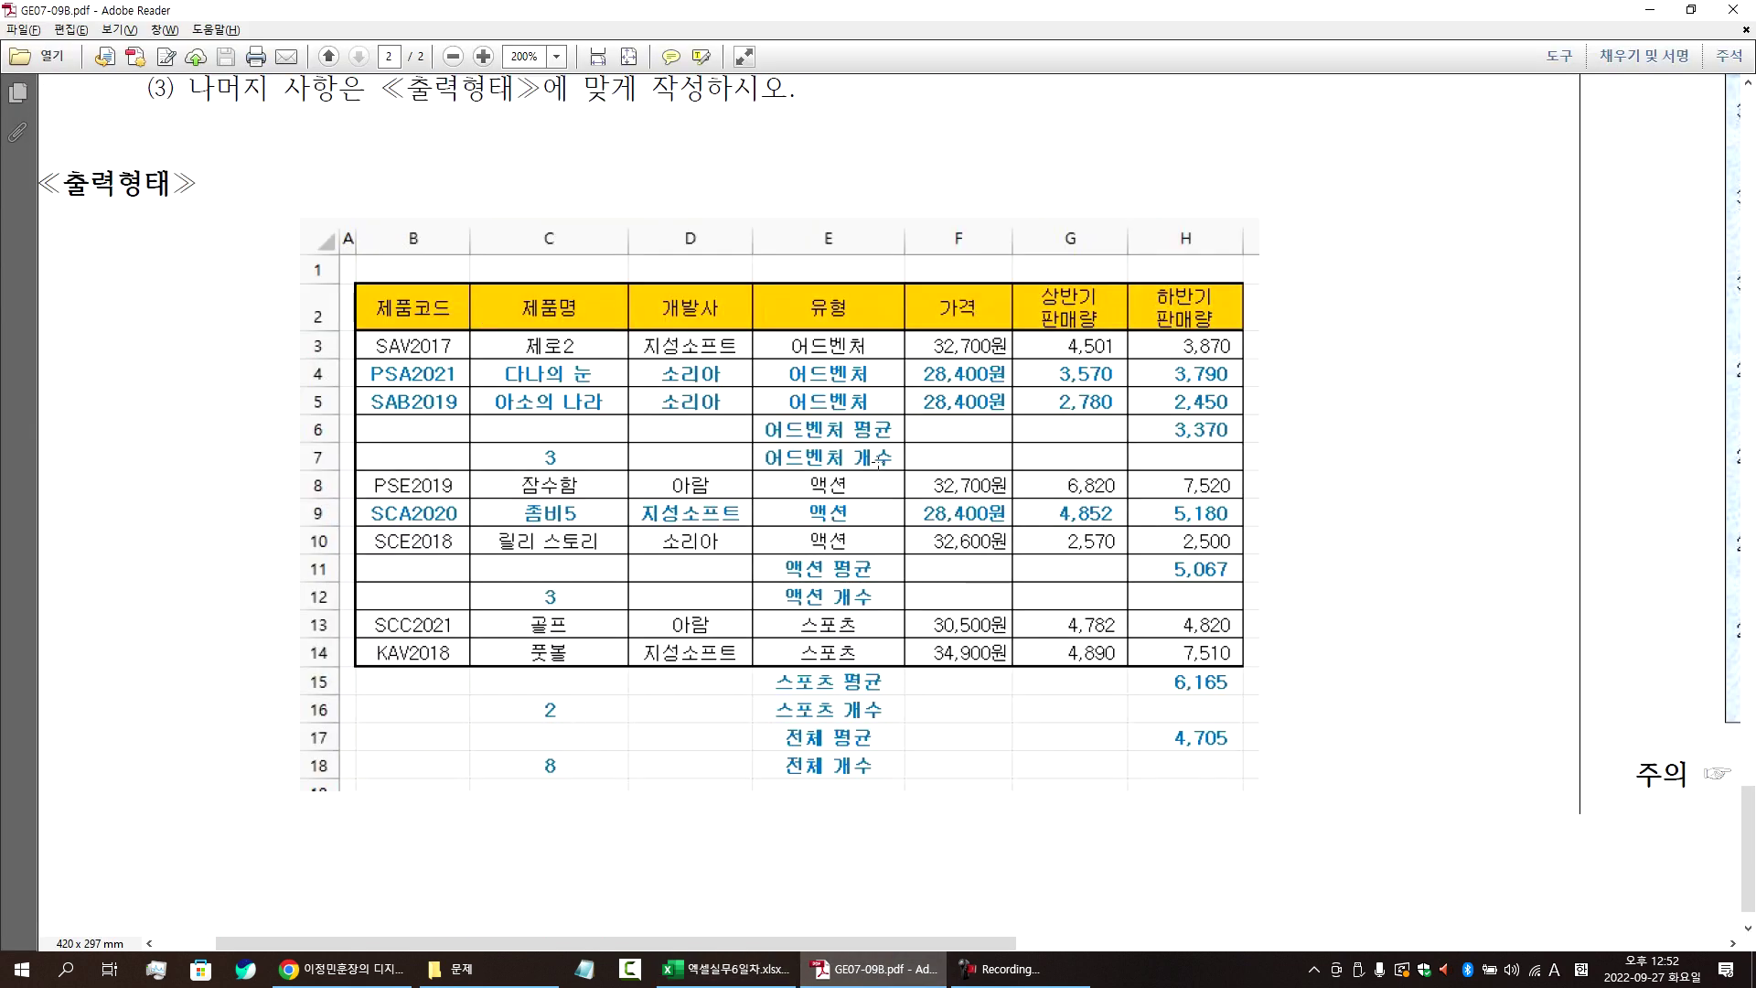
pyautogui.scroll(3, 603, 402)
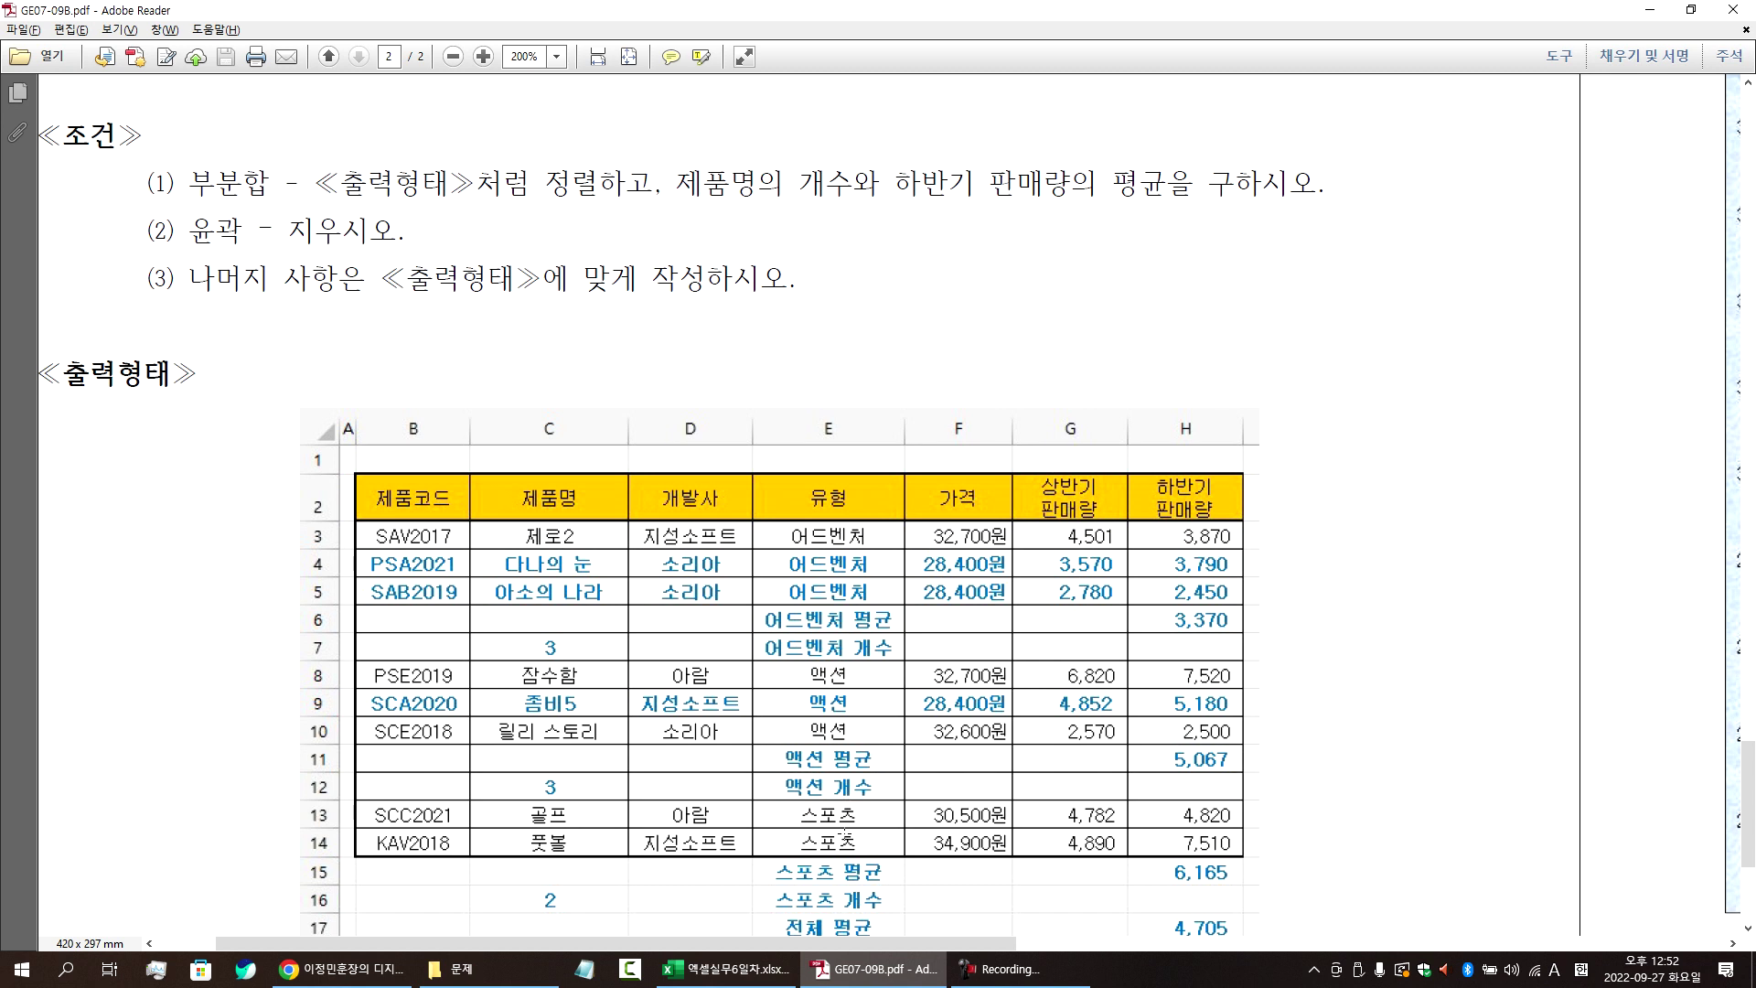
pyautogui.scroll(2, 531, 183)
pyautogui.scroll(-2, 531, 197)
pyautogui.scroll(-2, 531, 198)
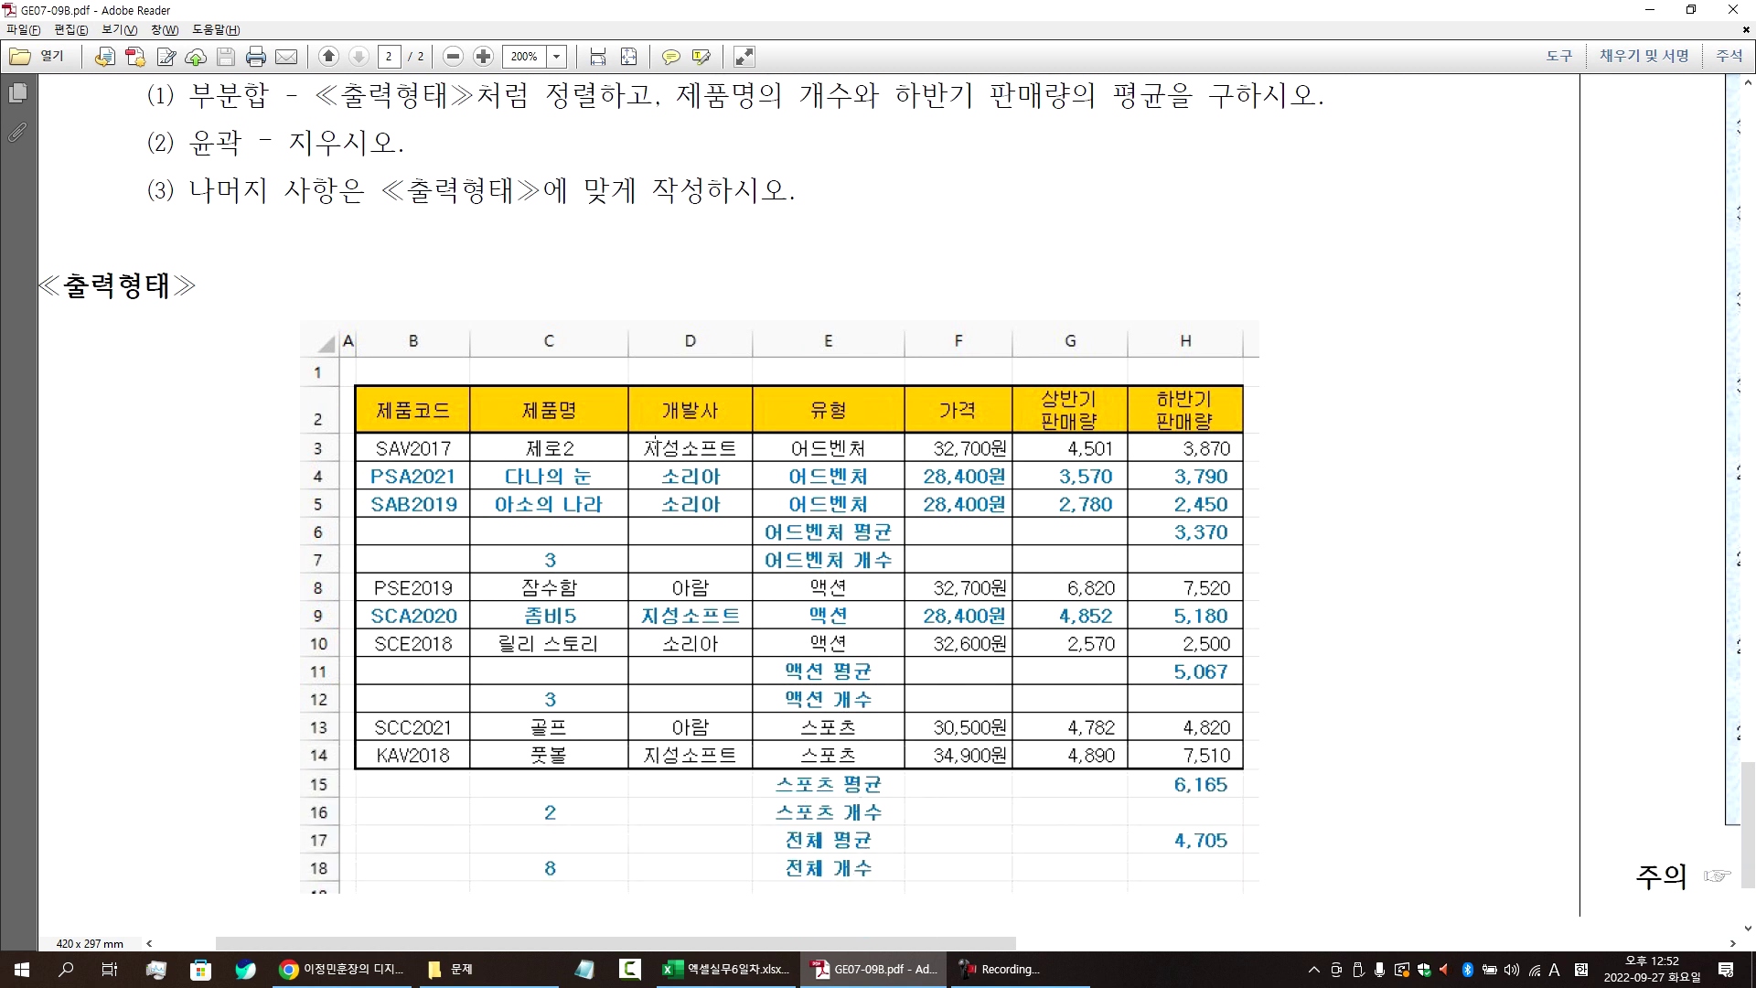
# - Enlarge the sample output to 400% and examine the 유형 order and the 평균 and 개수 rows of each group
pyautogui.click(482, 56)
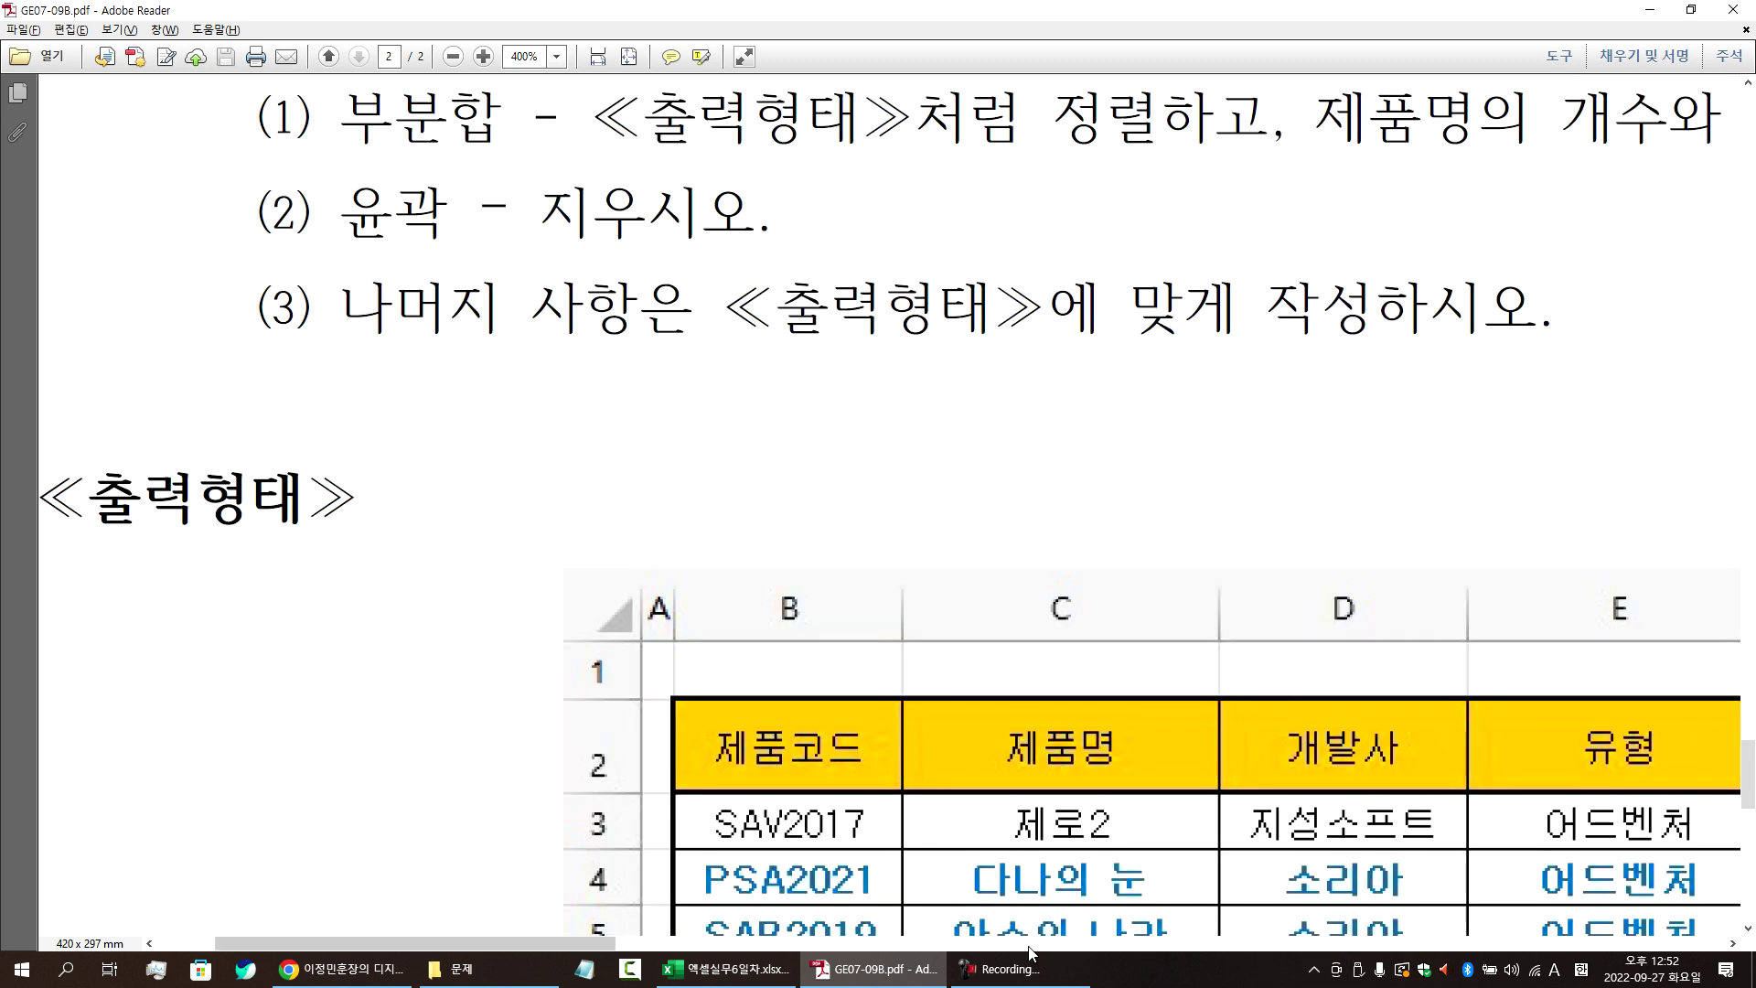
pyautogui.moveTo(599, 944); pyautogui.dragTo(798, 952)
pyautogui.scroll(-5, 863, 772)
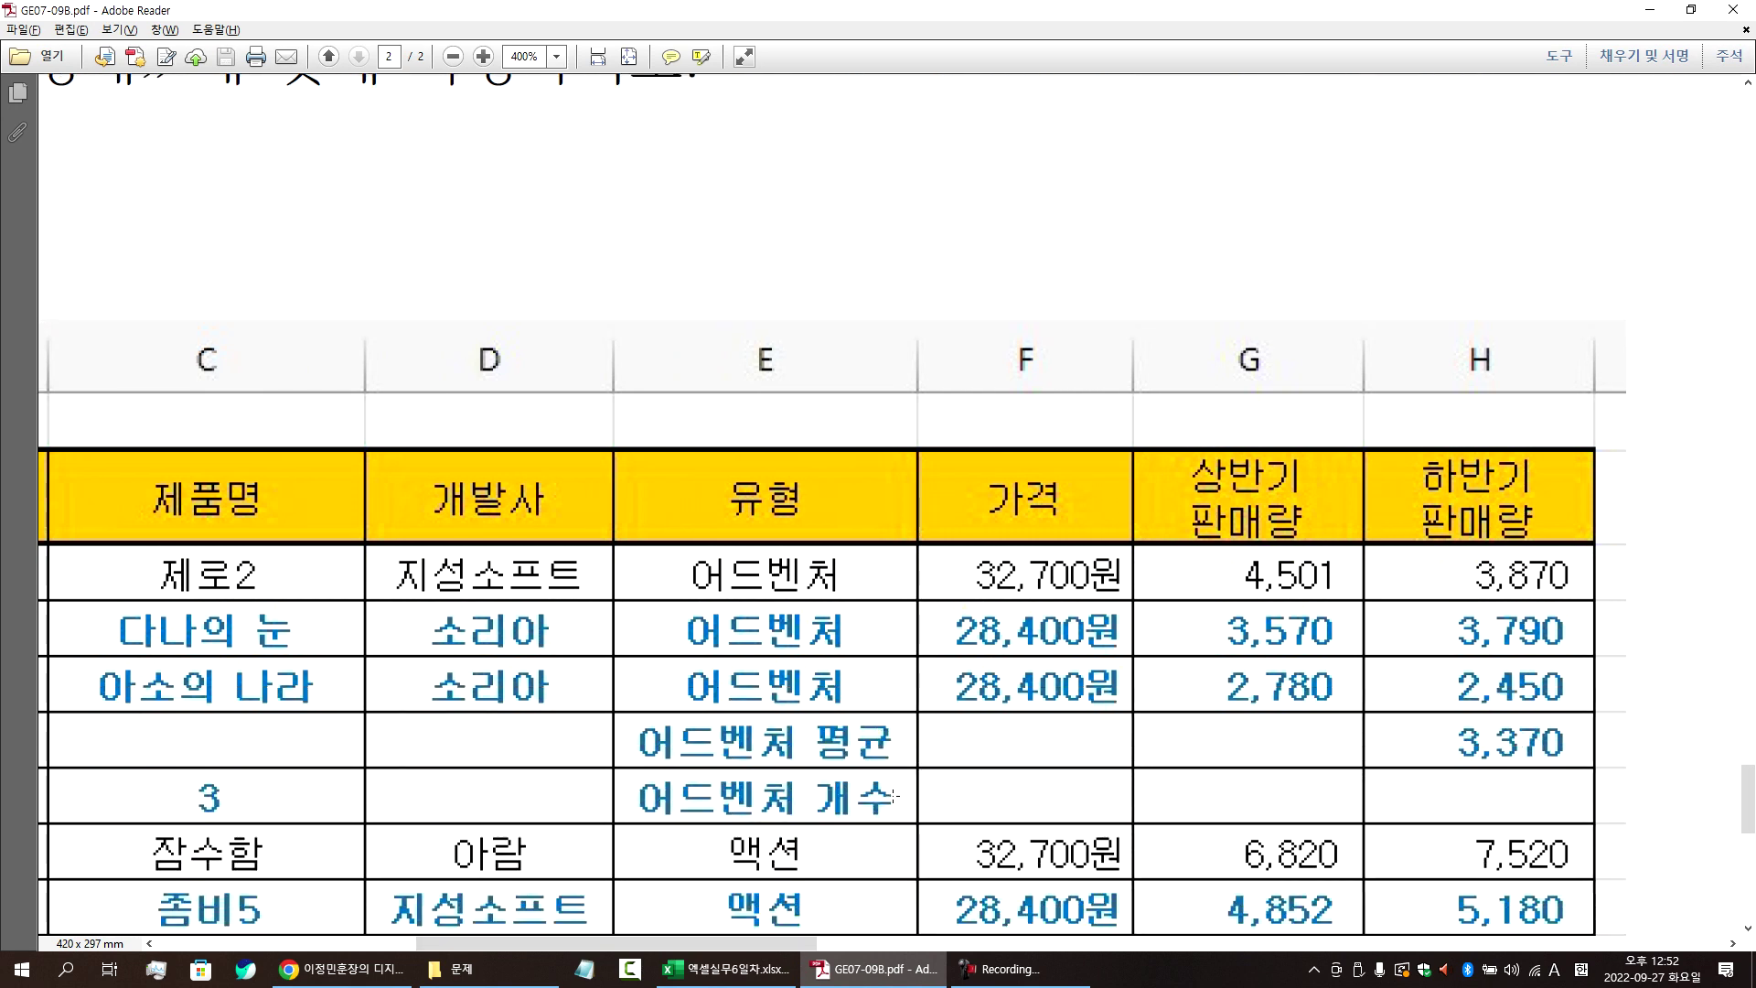
pyautogui.scroll(-6, 895, 794)
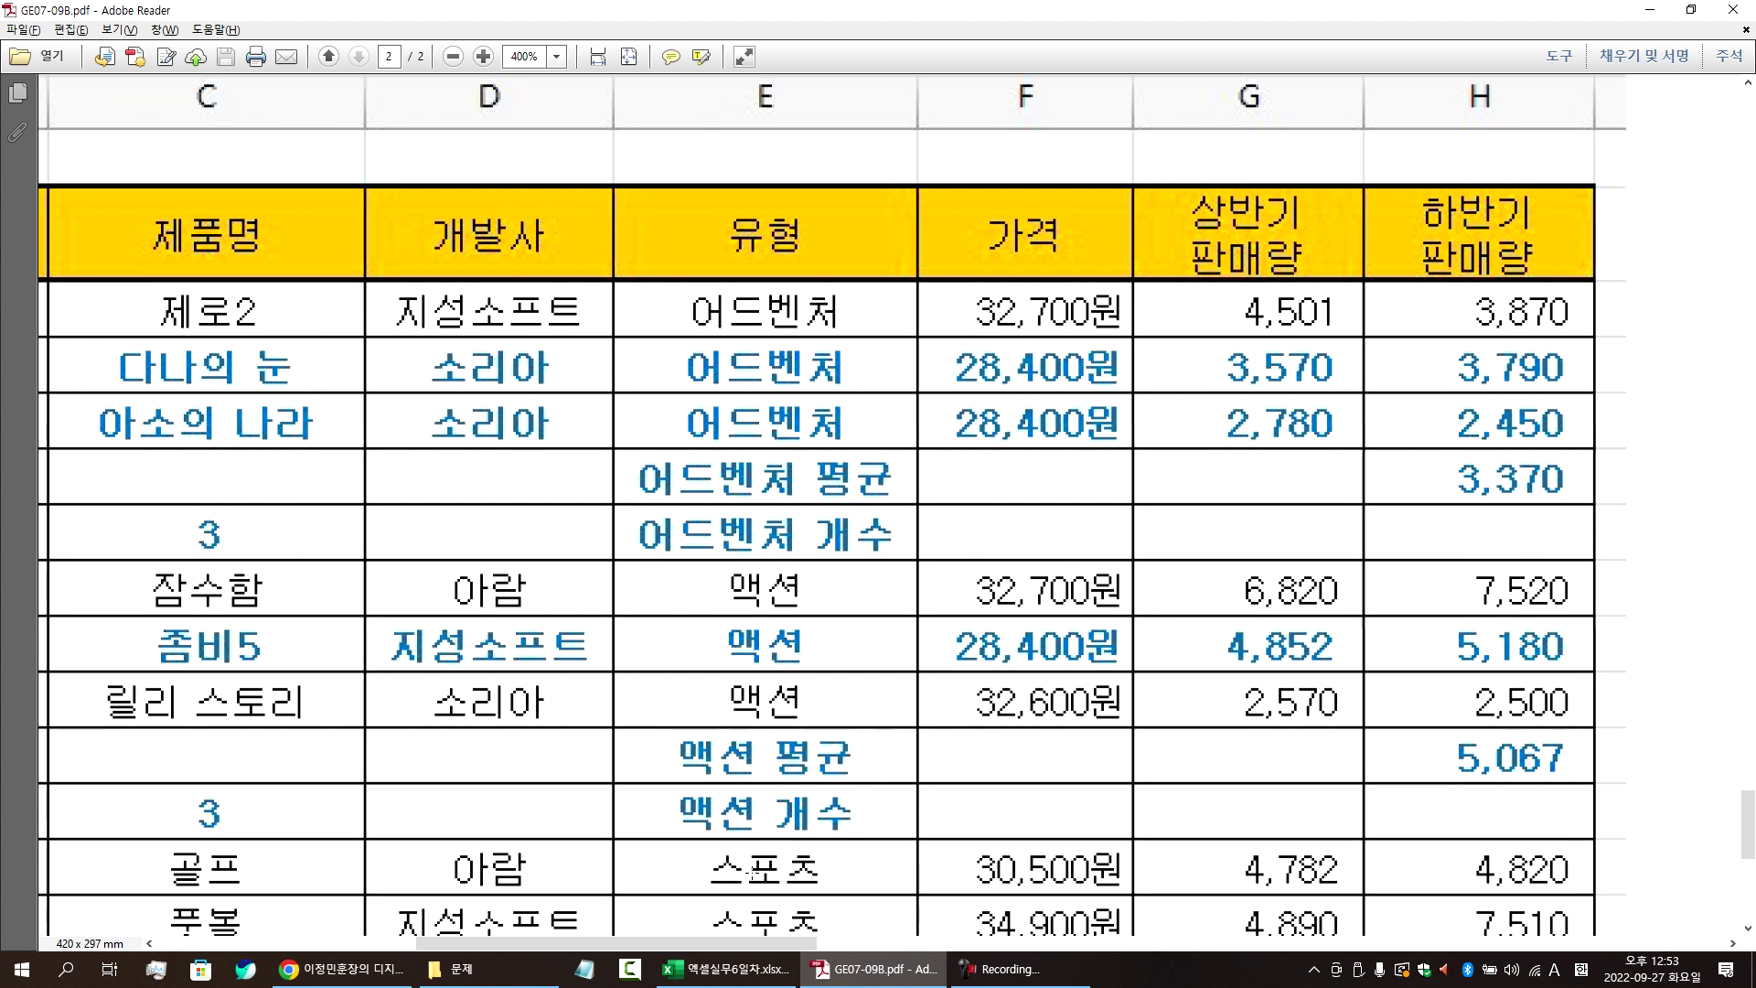
pyautogui.scroll(-5, 808, 777)
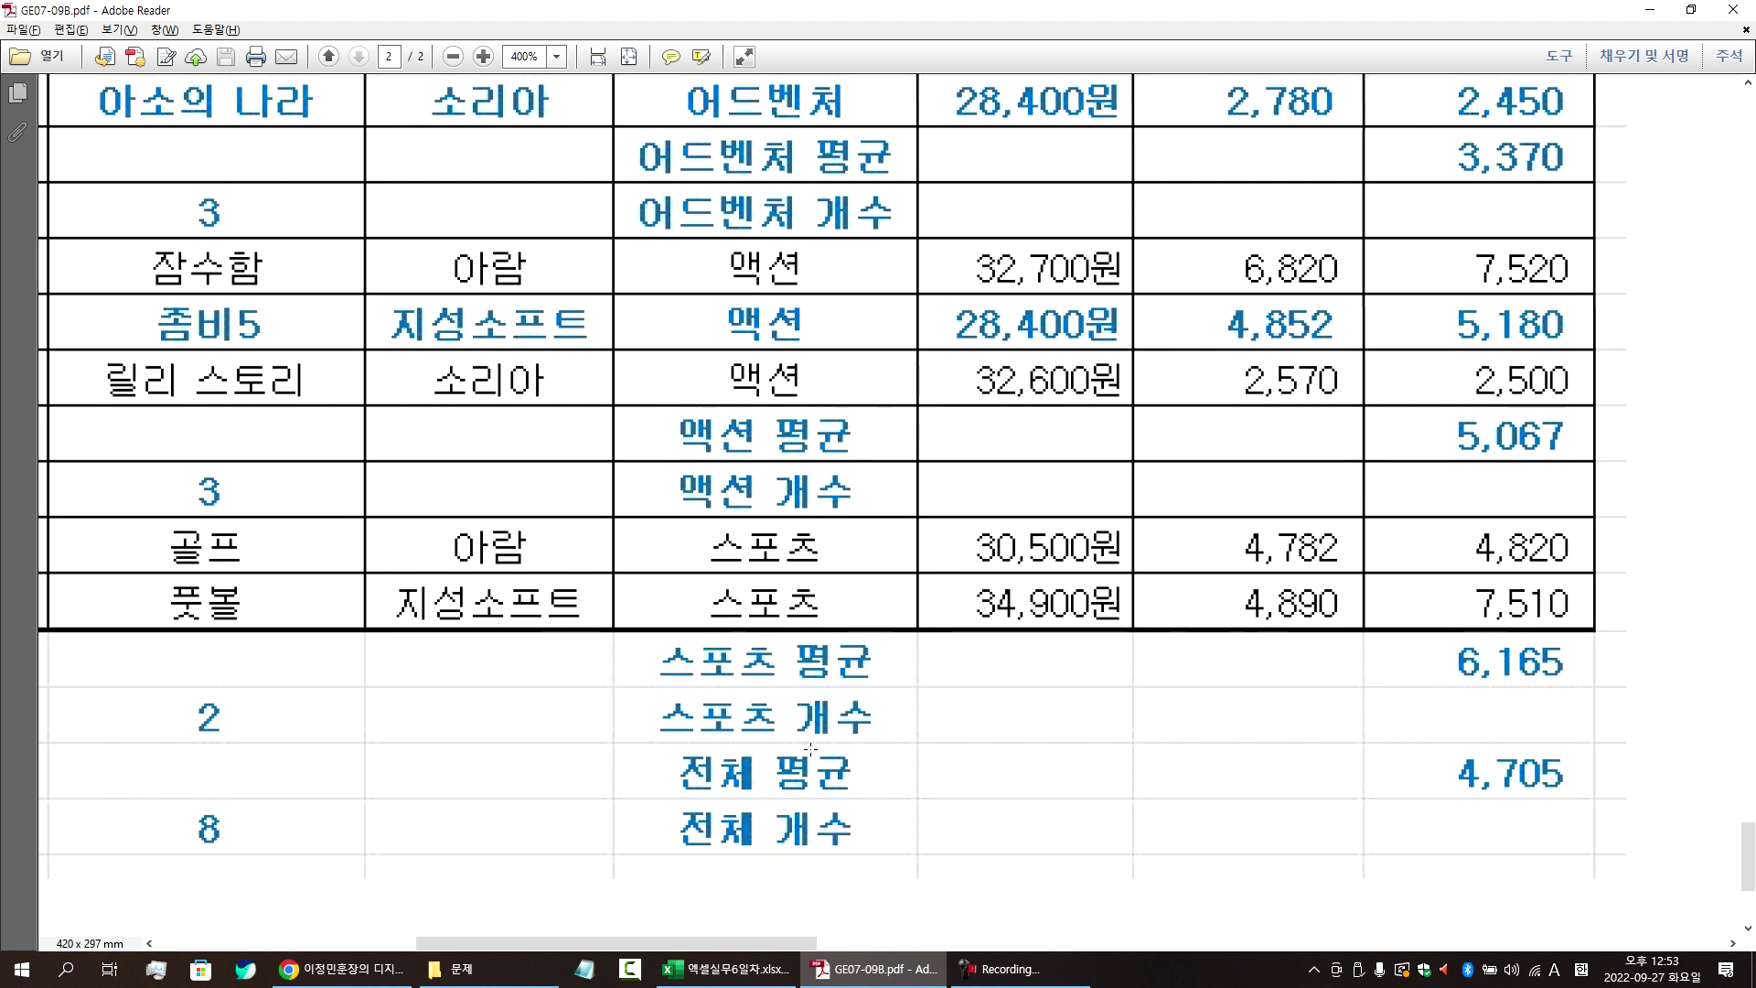
pyautogui.scroll(4, 796, 576)
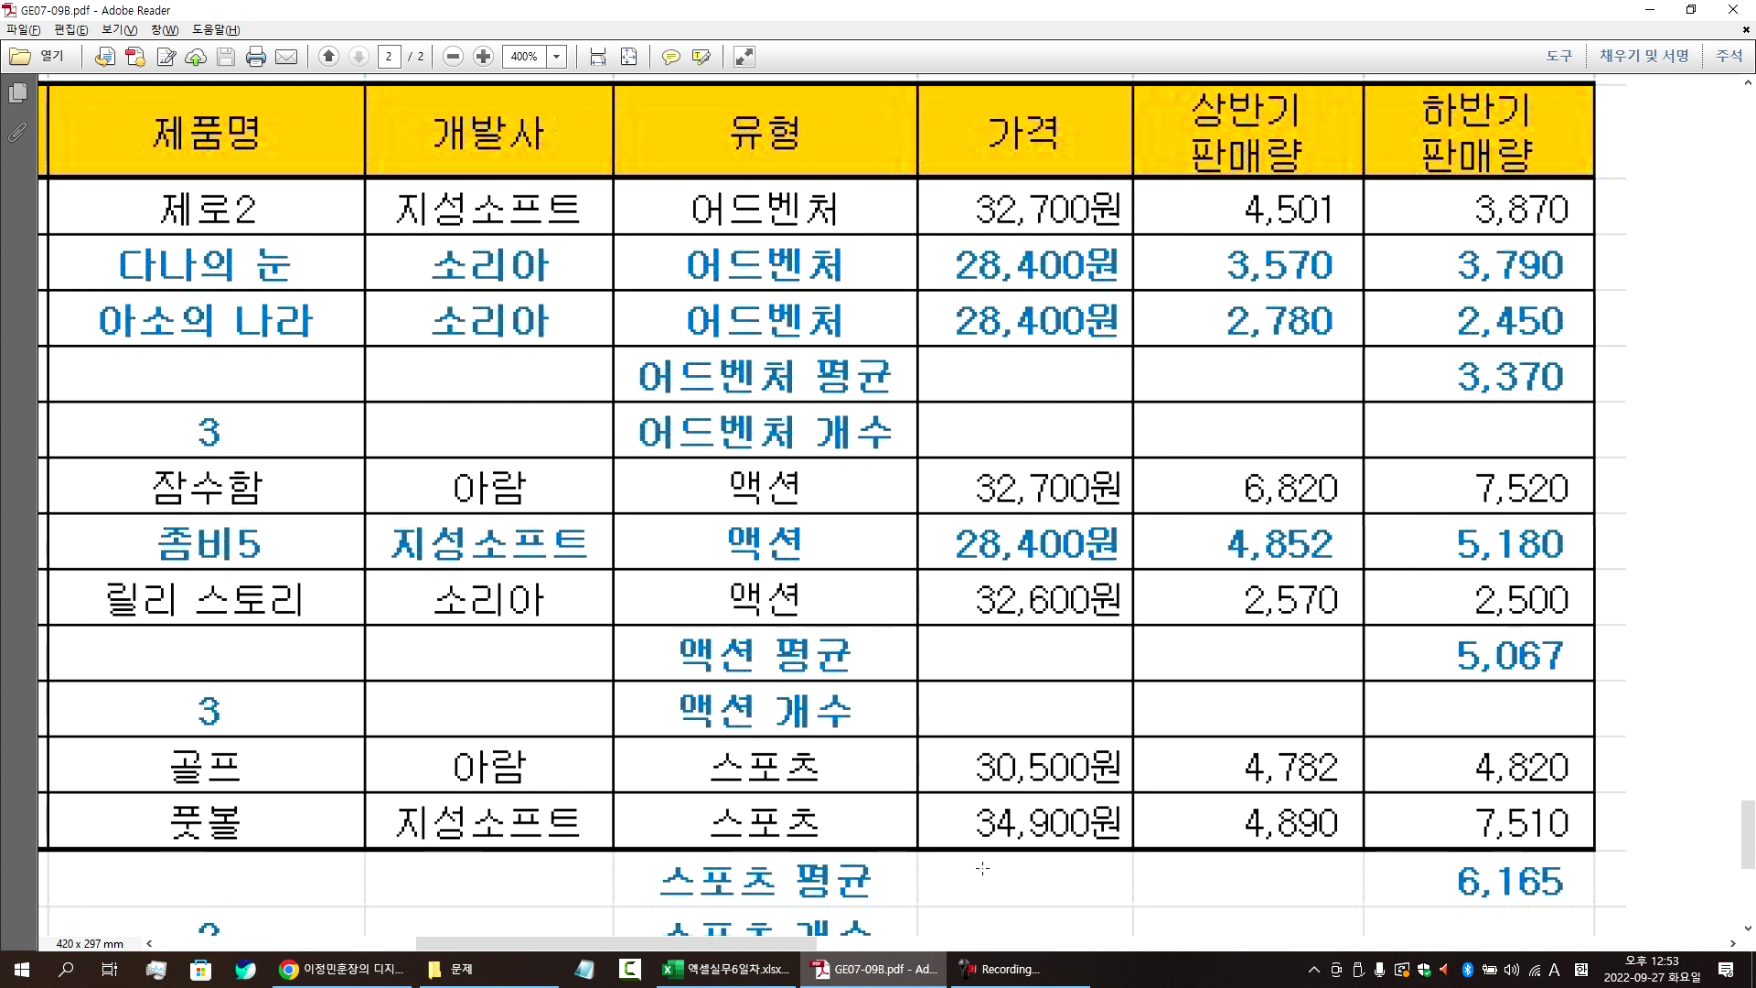
# - Switch back to Excel and sort the 제3작업 table by 유형 in descending order to match the sample output
pyautogui.hotkey('alt', 'Tab')
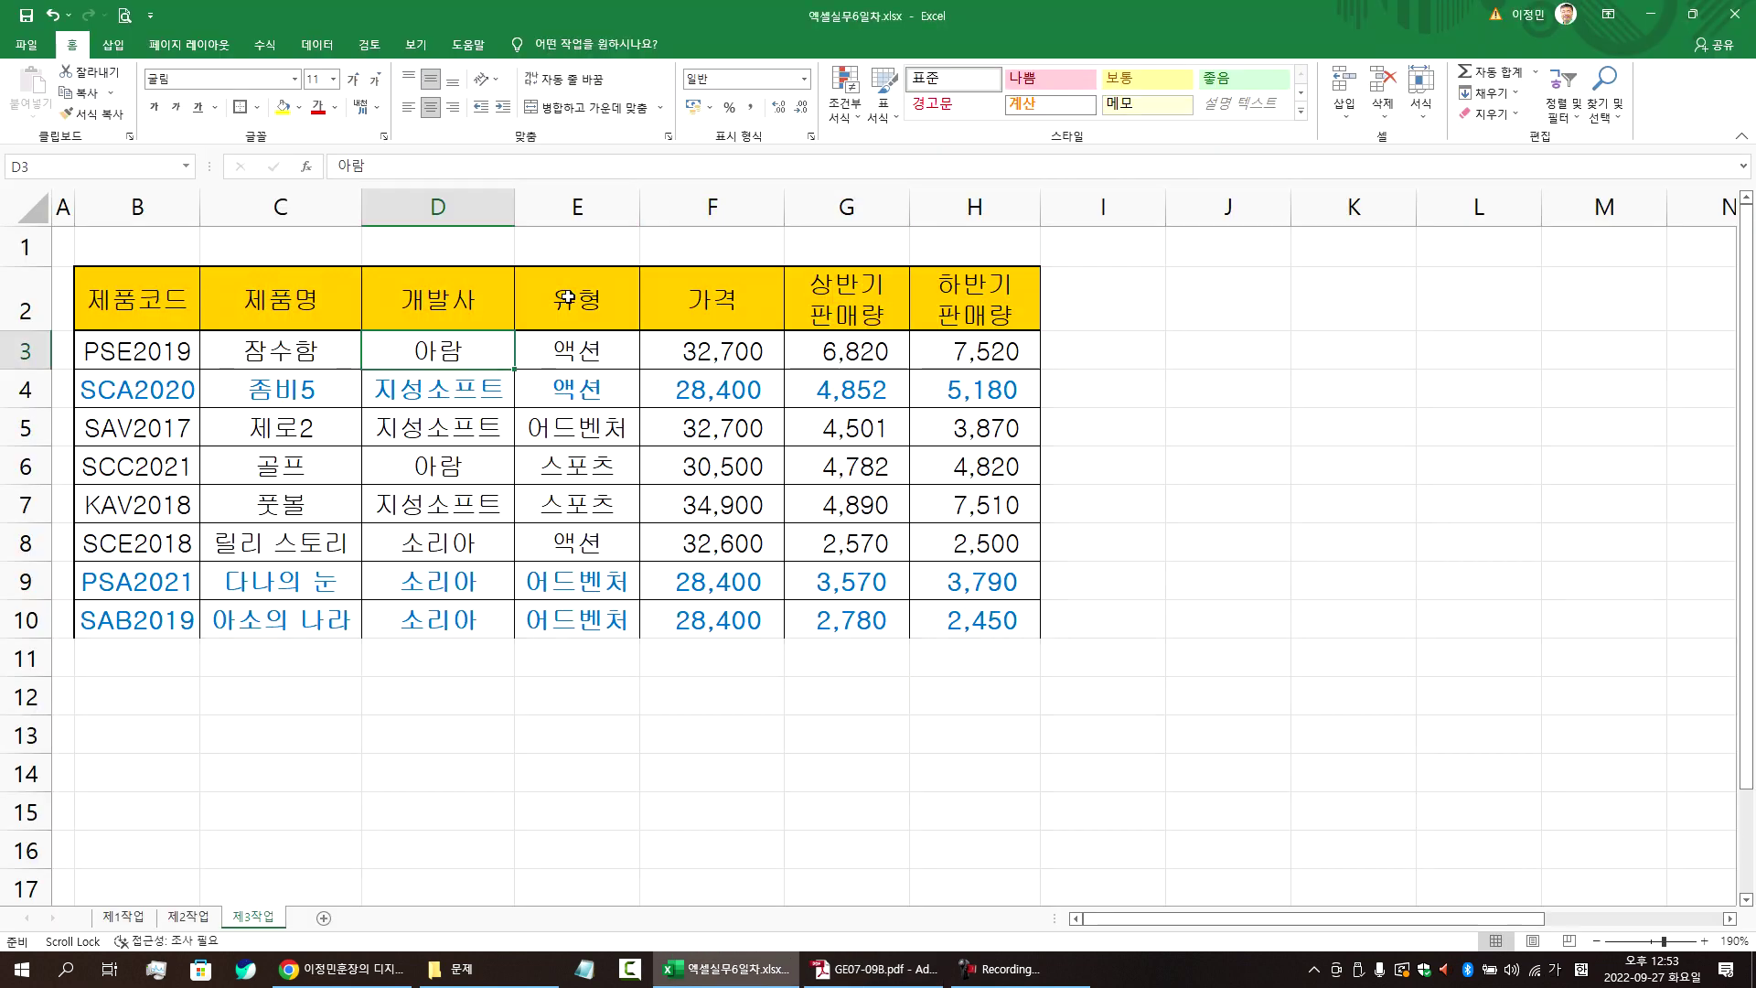
pyautogui.moveTo(576, 299); pyautogui.dragTo(576, 607)
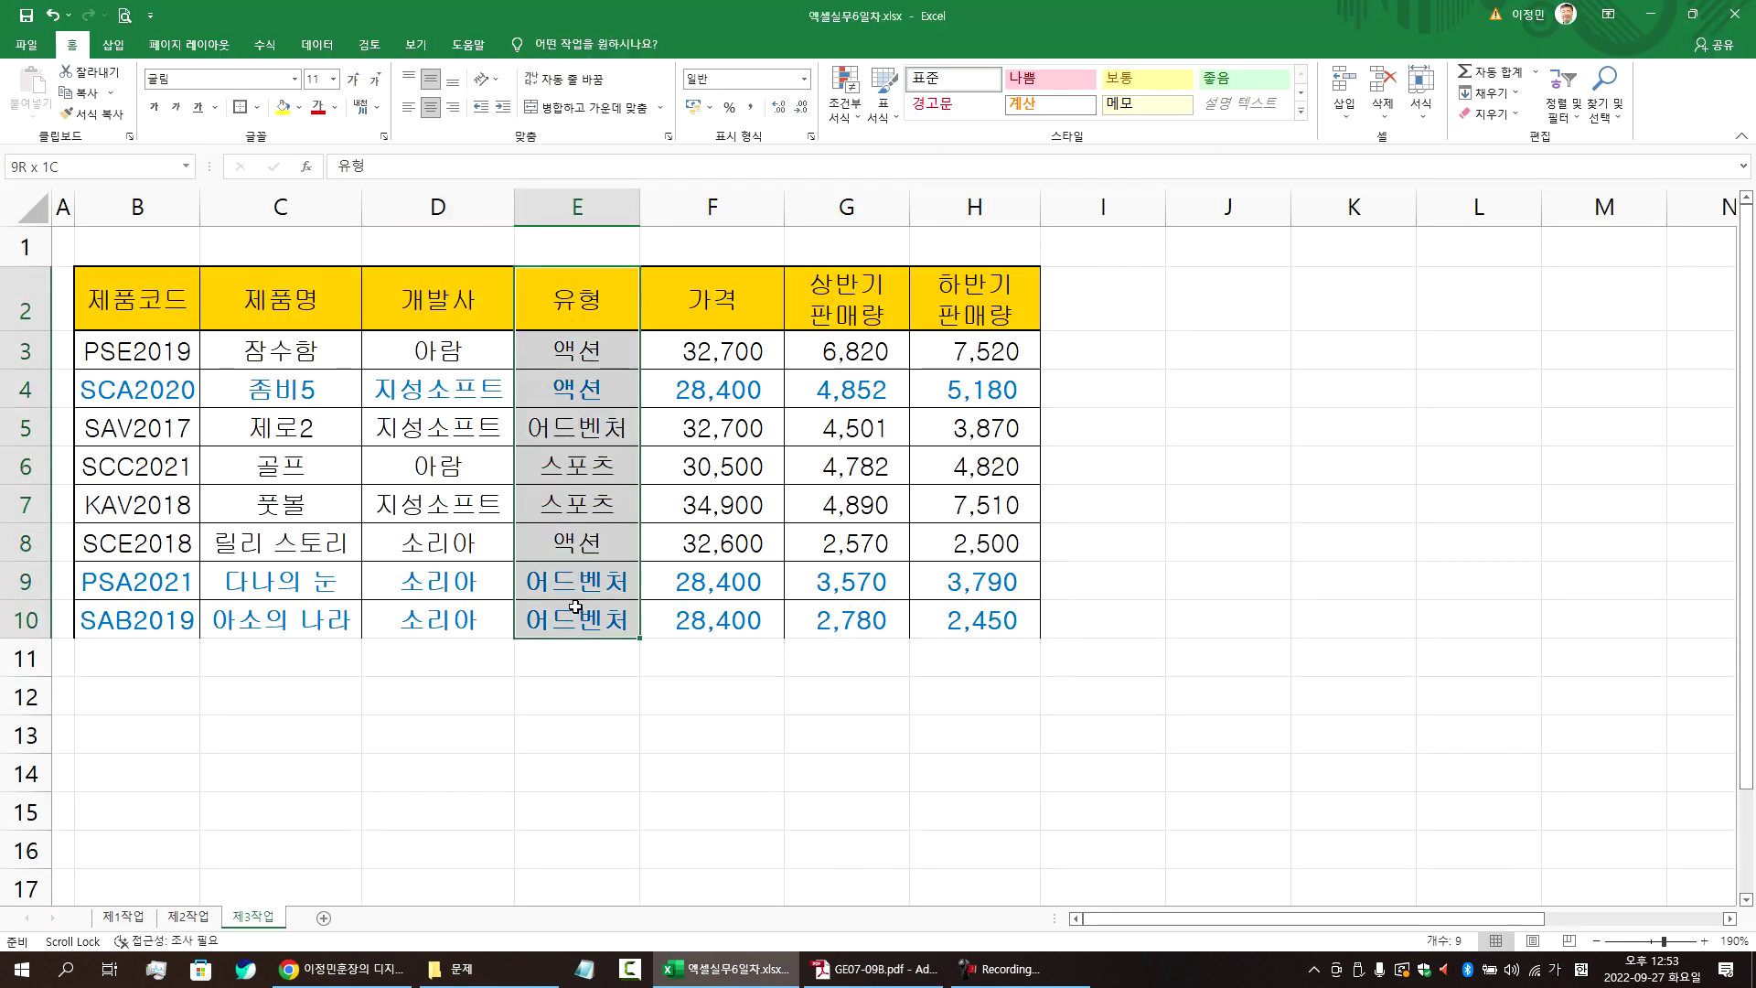
pyautogui.click(589, 309)
pyautogui.click(324, 46)
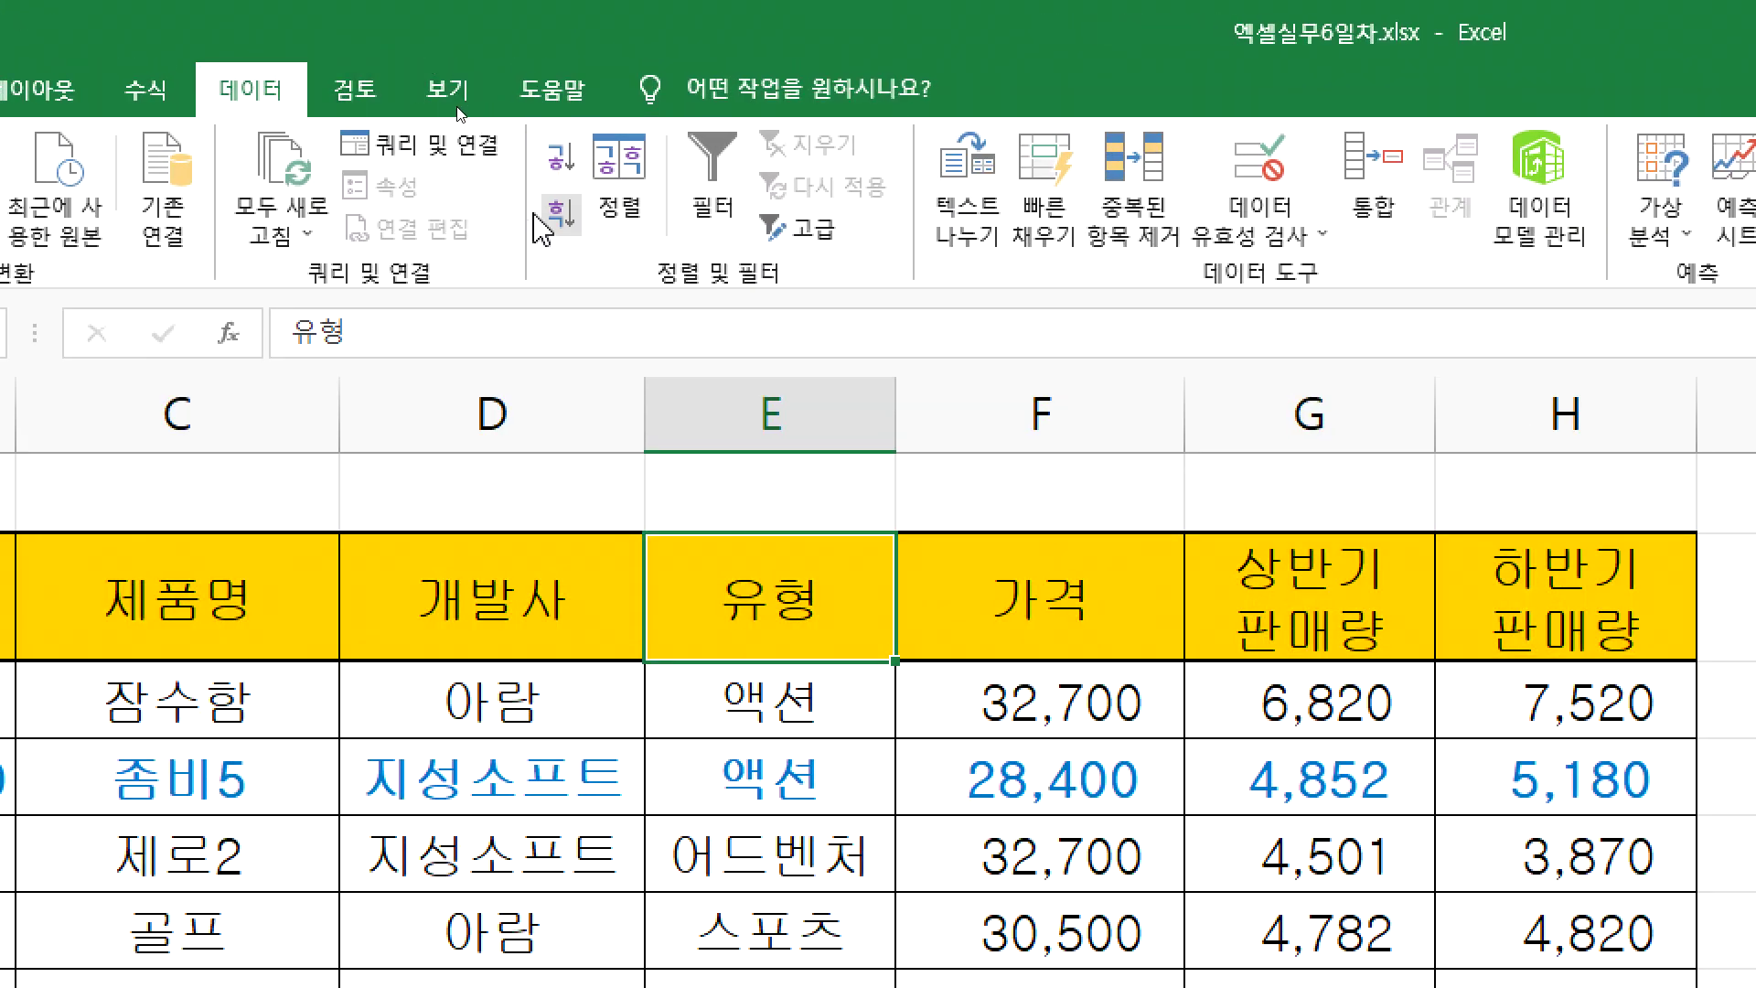
pyautogui.click(560, 215)
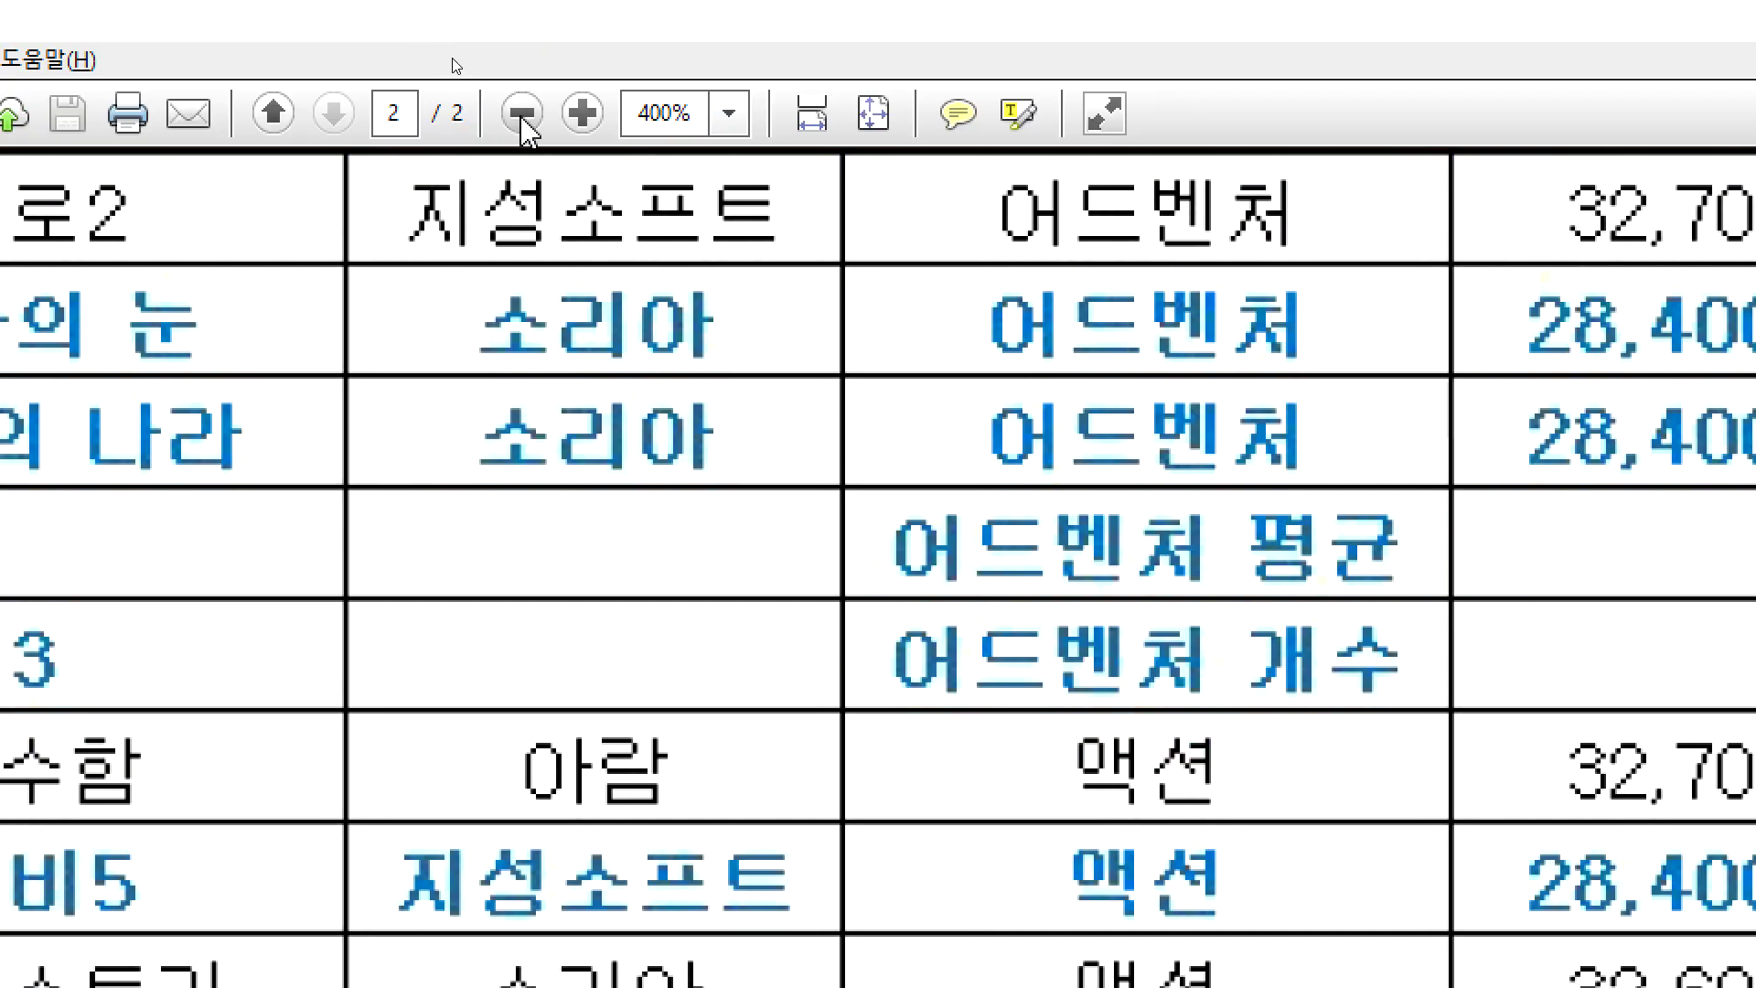
pyautogui.click(522, 117)
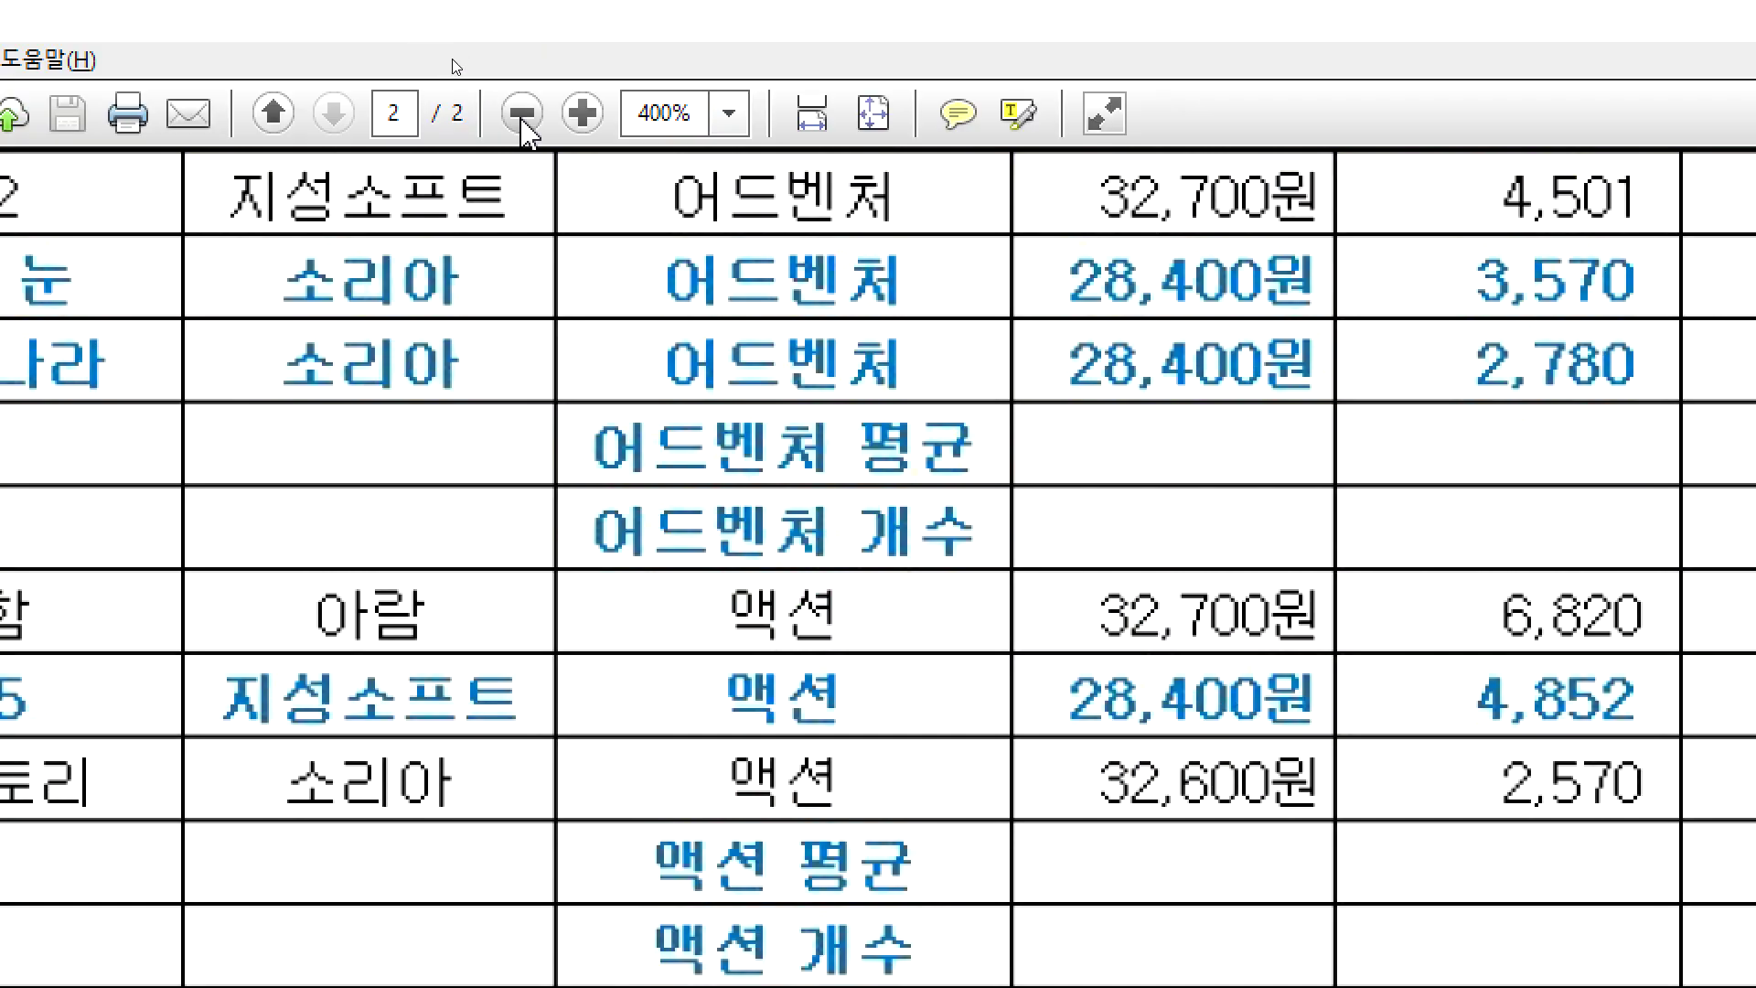
pyautogui.click(522, 117)
pyautogui.click(522, 117)
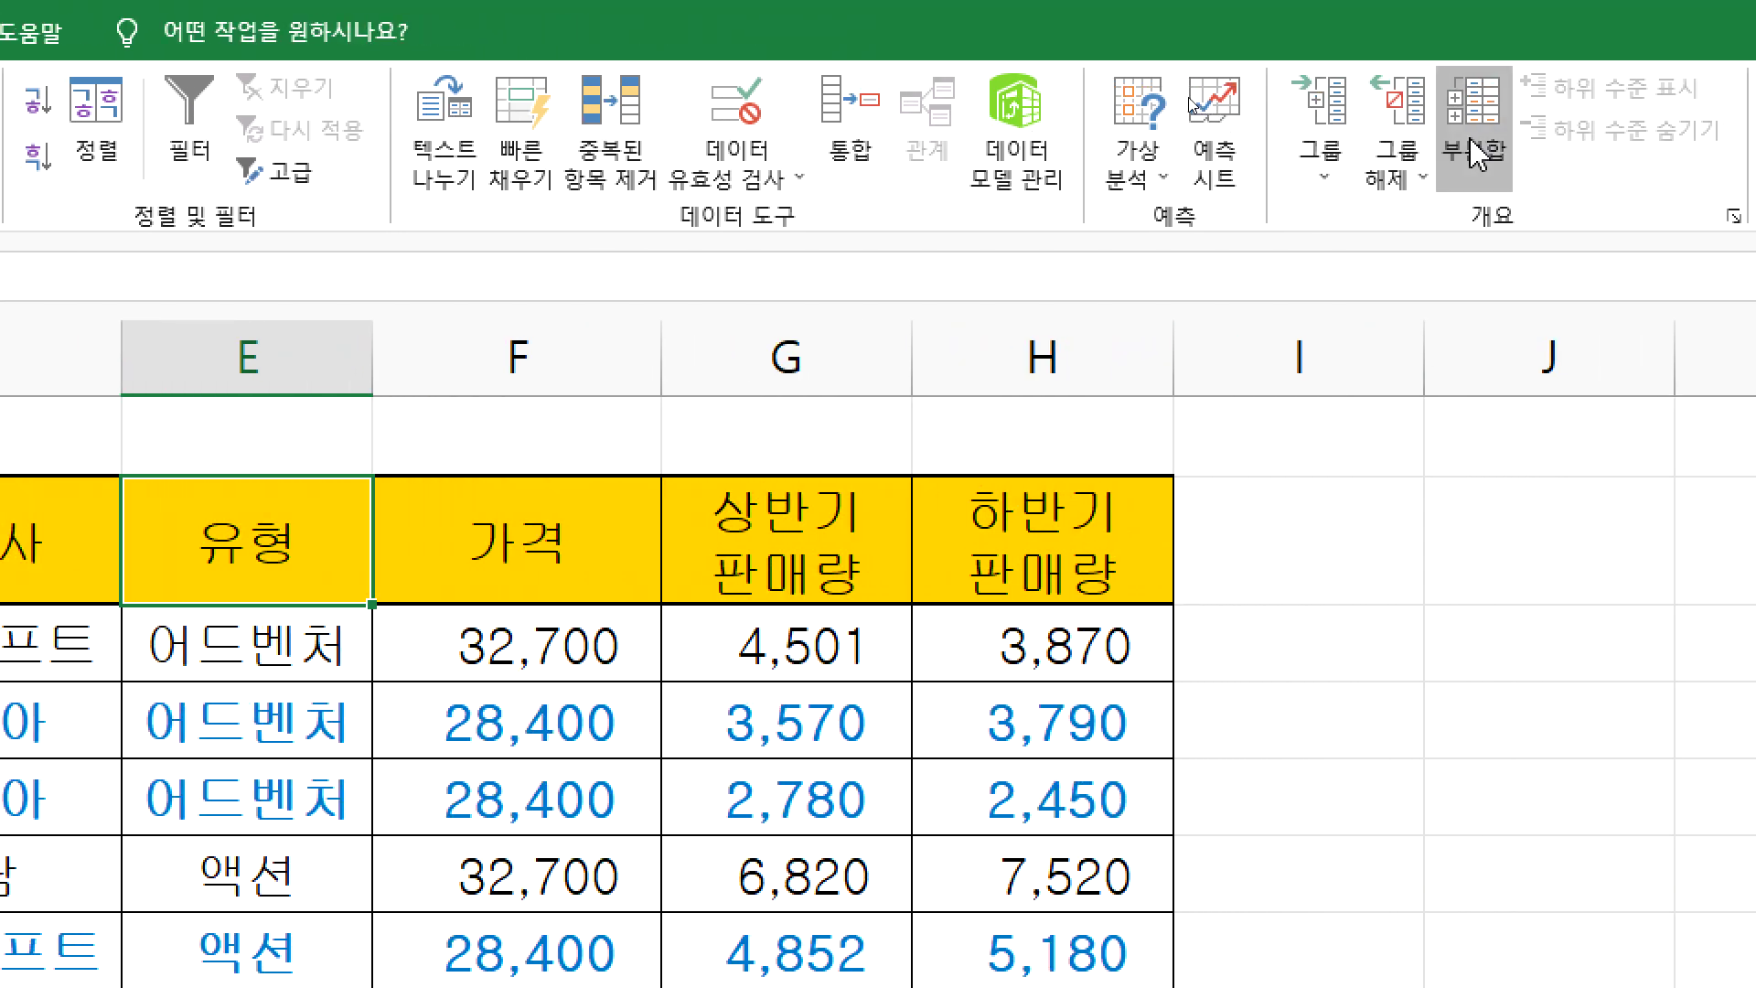
# - Set up a subtotal for the 제3작업 table grouped by 유형 with 개수 as the function
pyautogui.click(1474, 156)
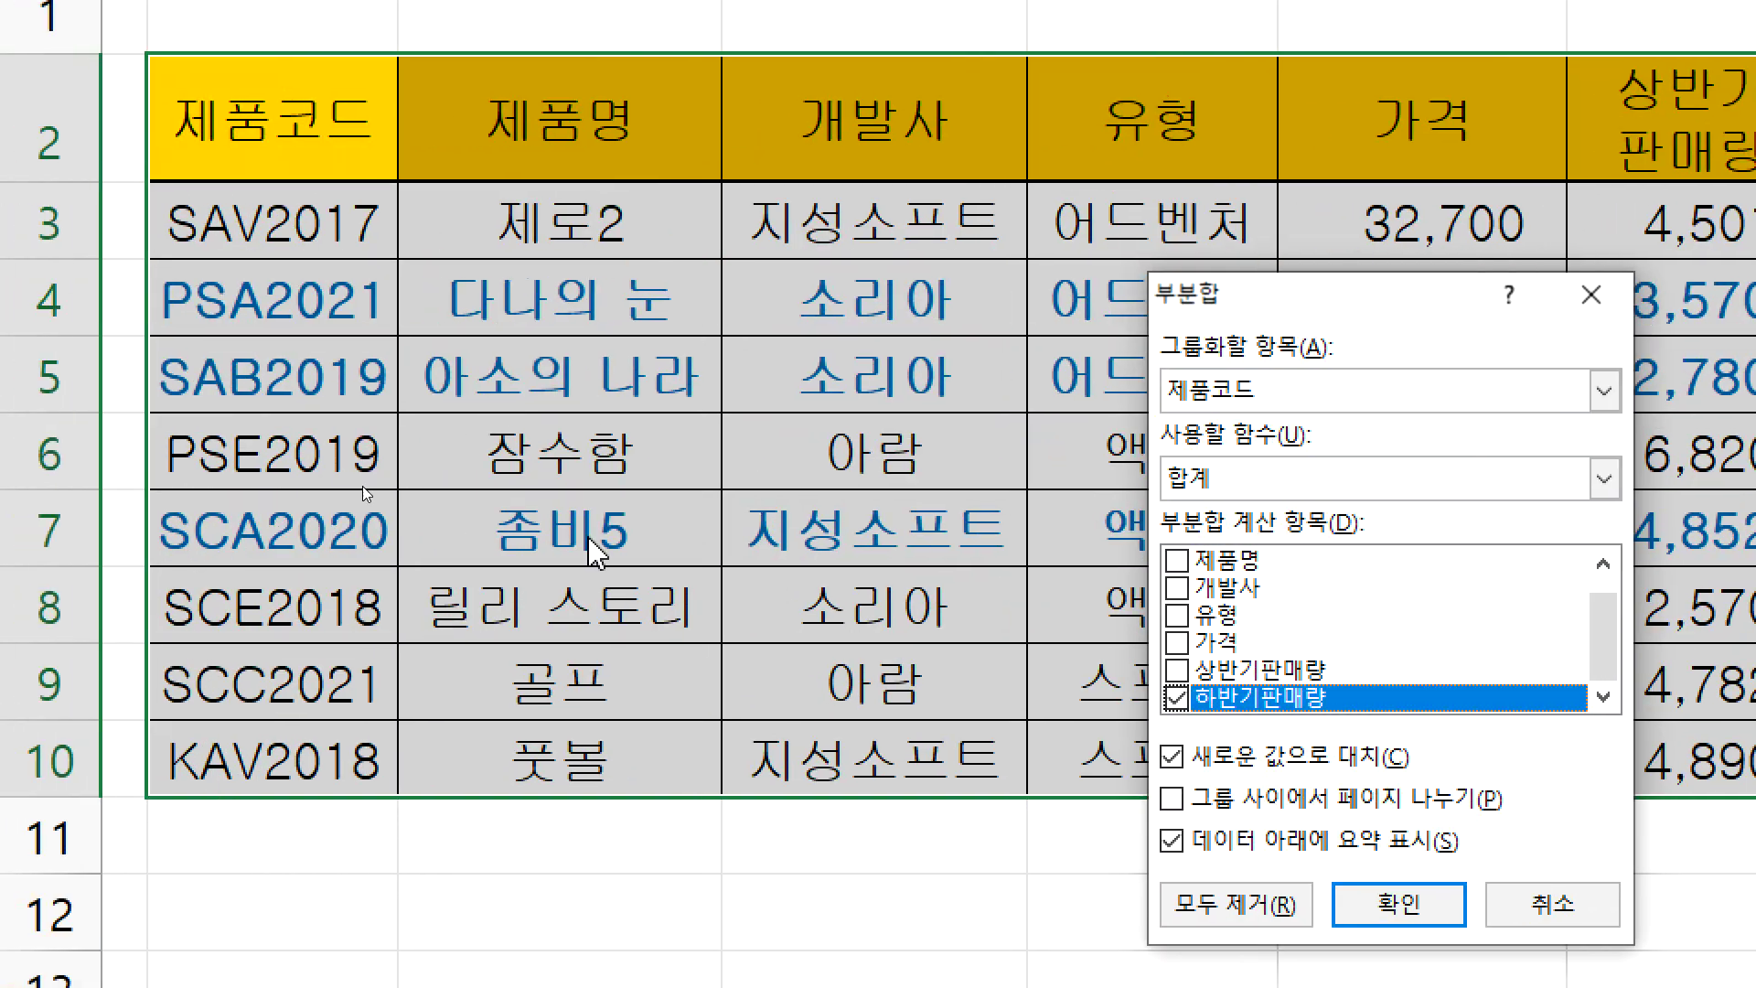
pyautogui.moveTo(1246, 304); pyautogui.dragTo(882, 245)
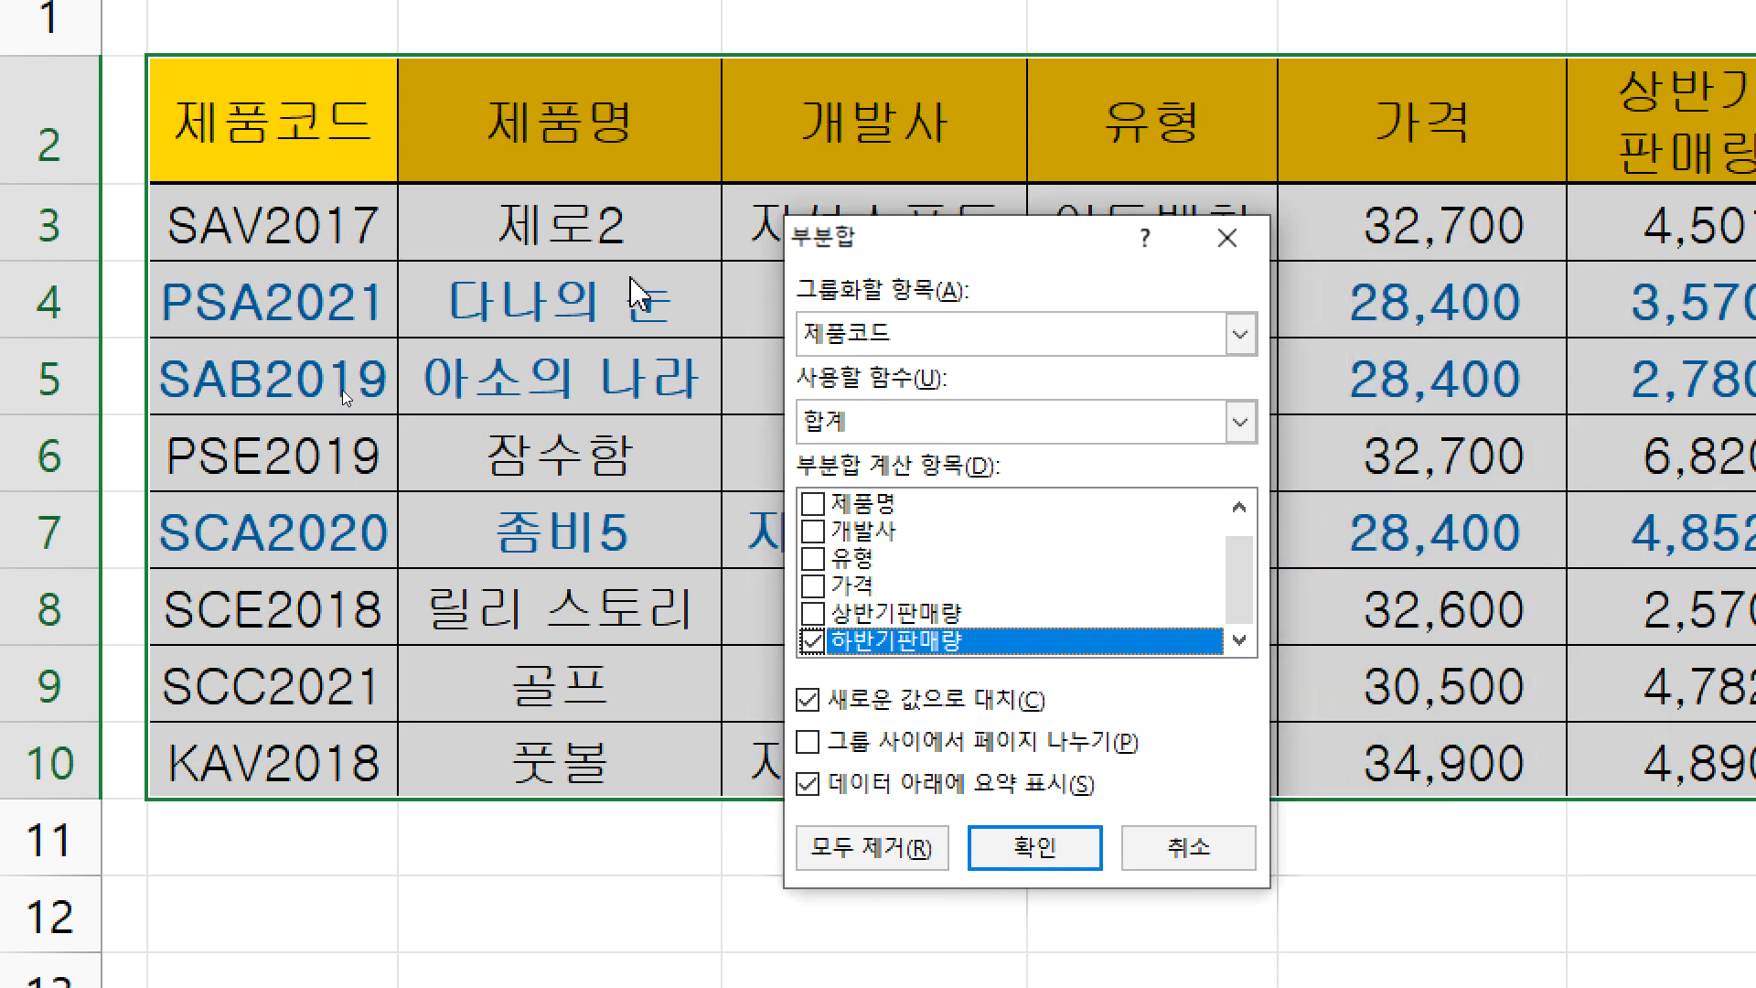
pyautogui.click(866, 343)
pyautogui.click(846, 447)
pyautogui.moveTo(920, 260); pyautogui.dragTo(646, 61)
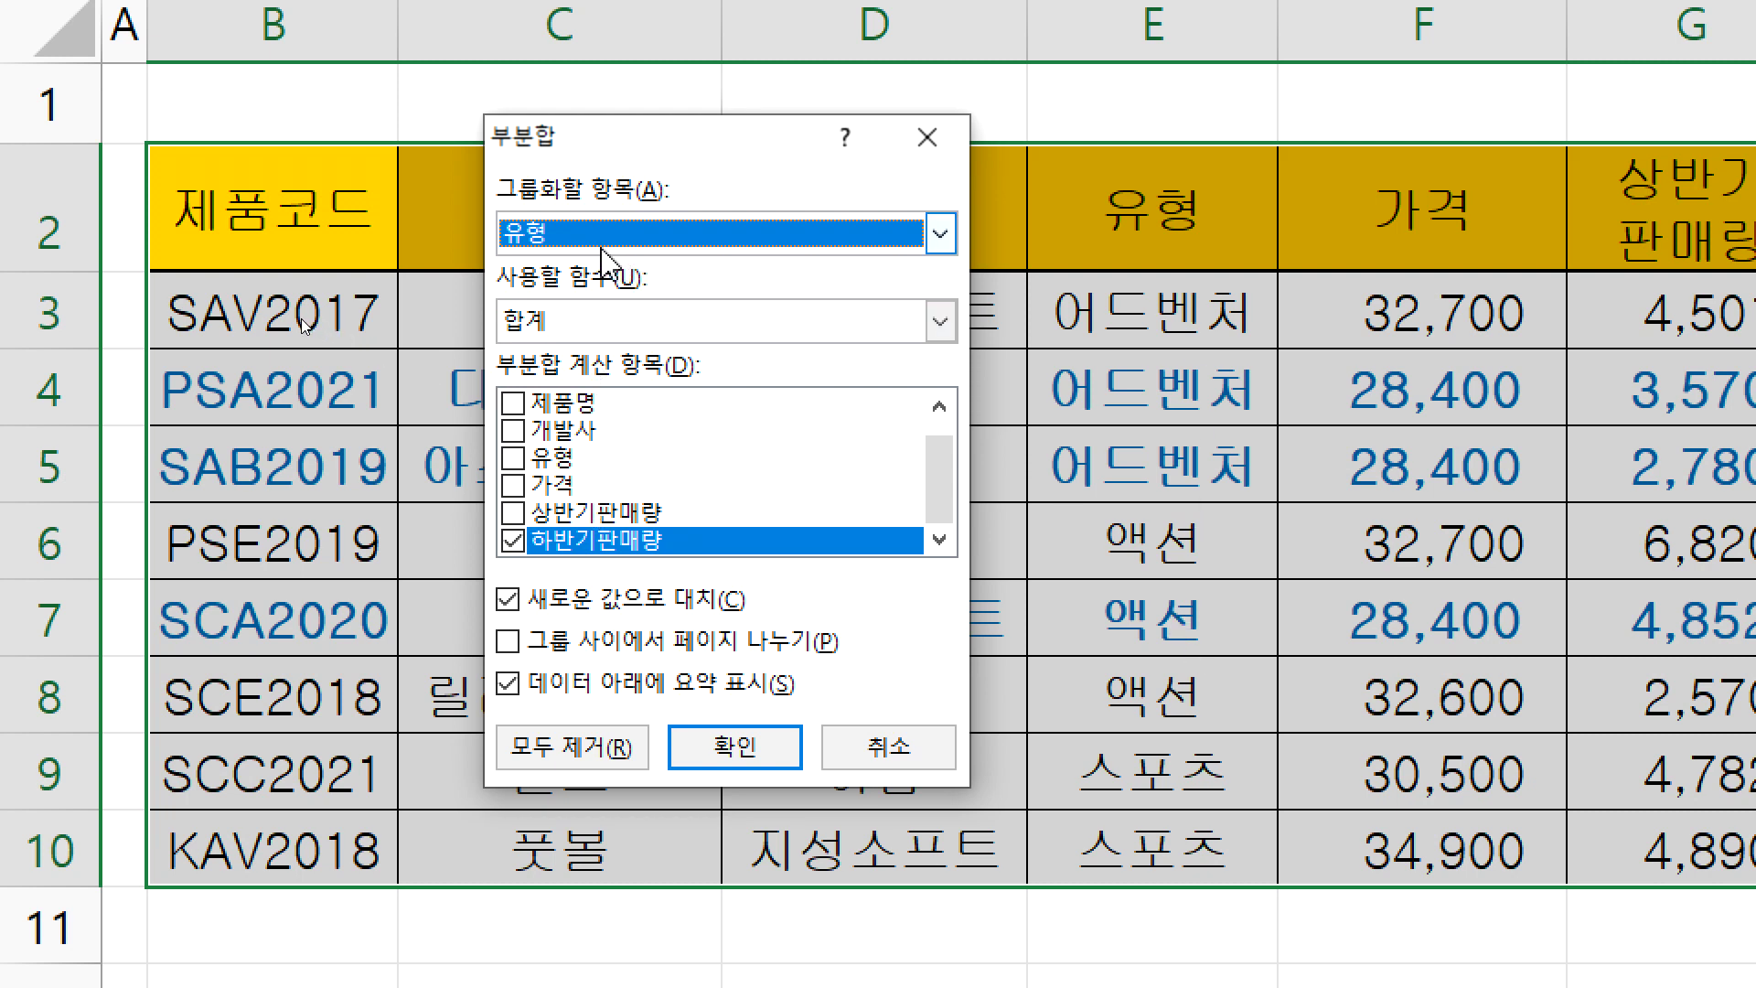
pyautogui.click(593, 322)
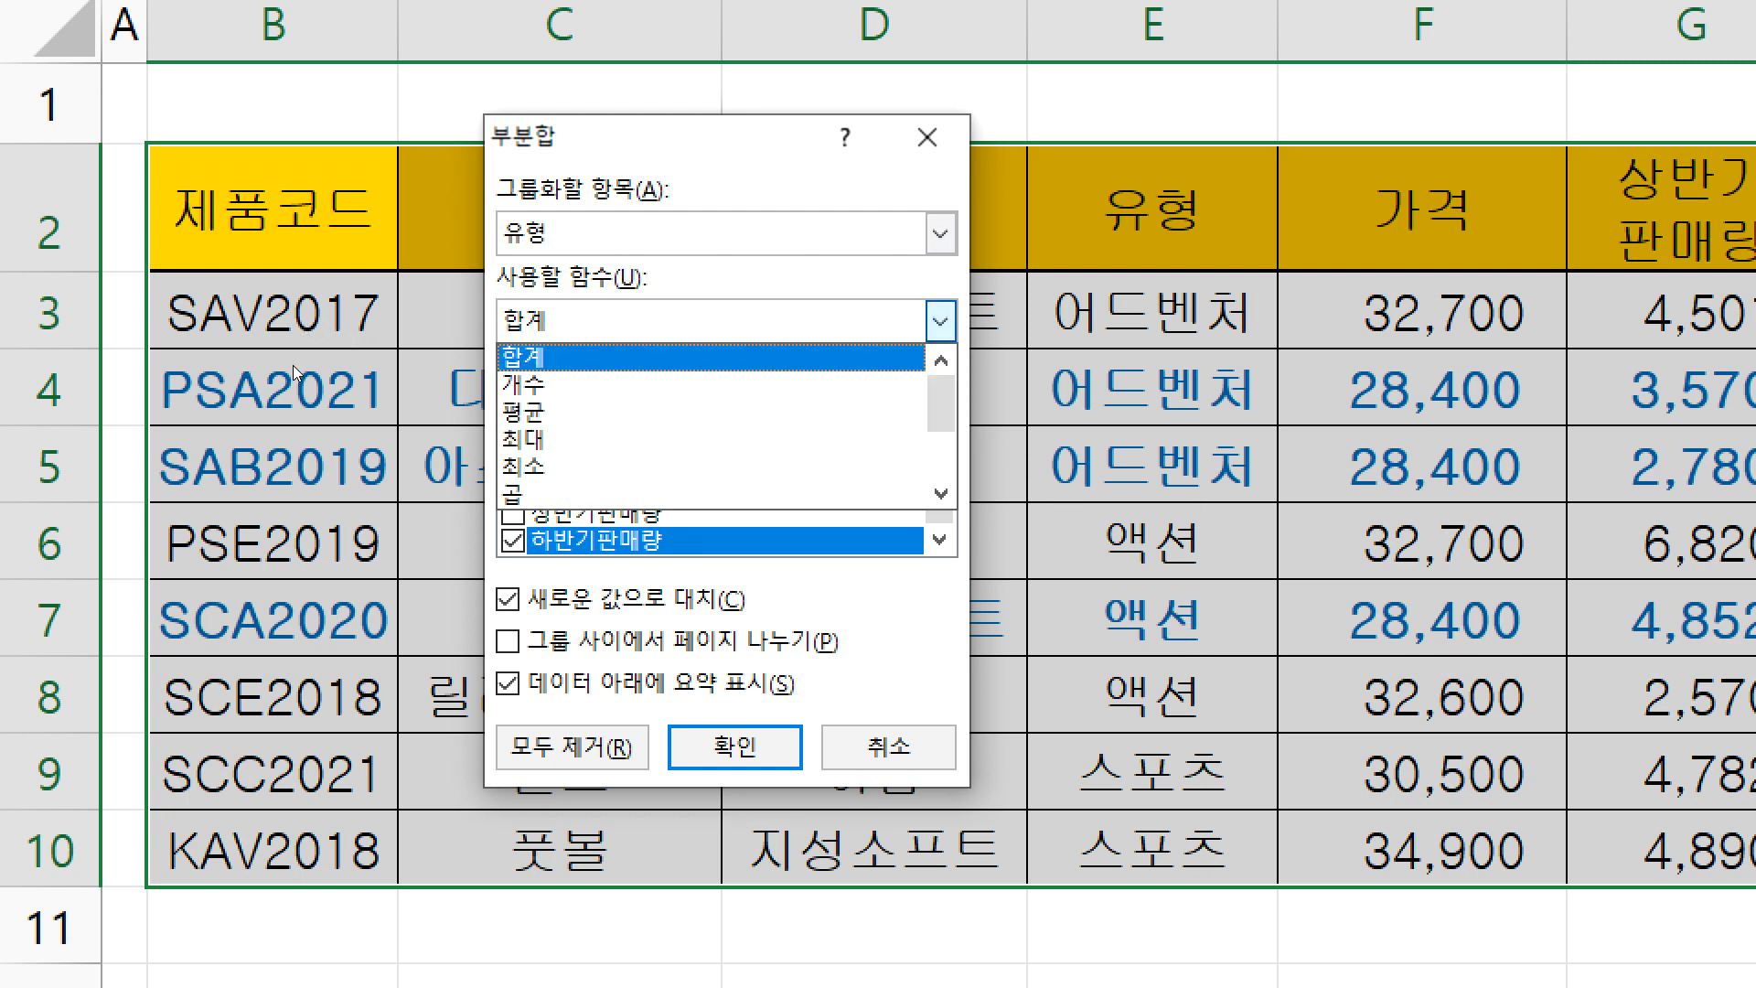
pyautogui.click(569, 384)
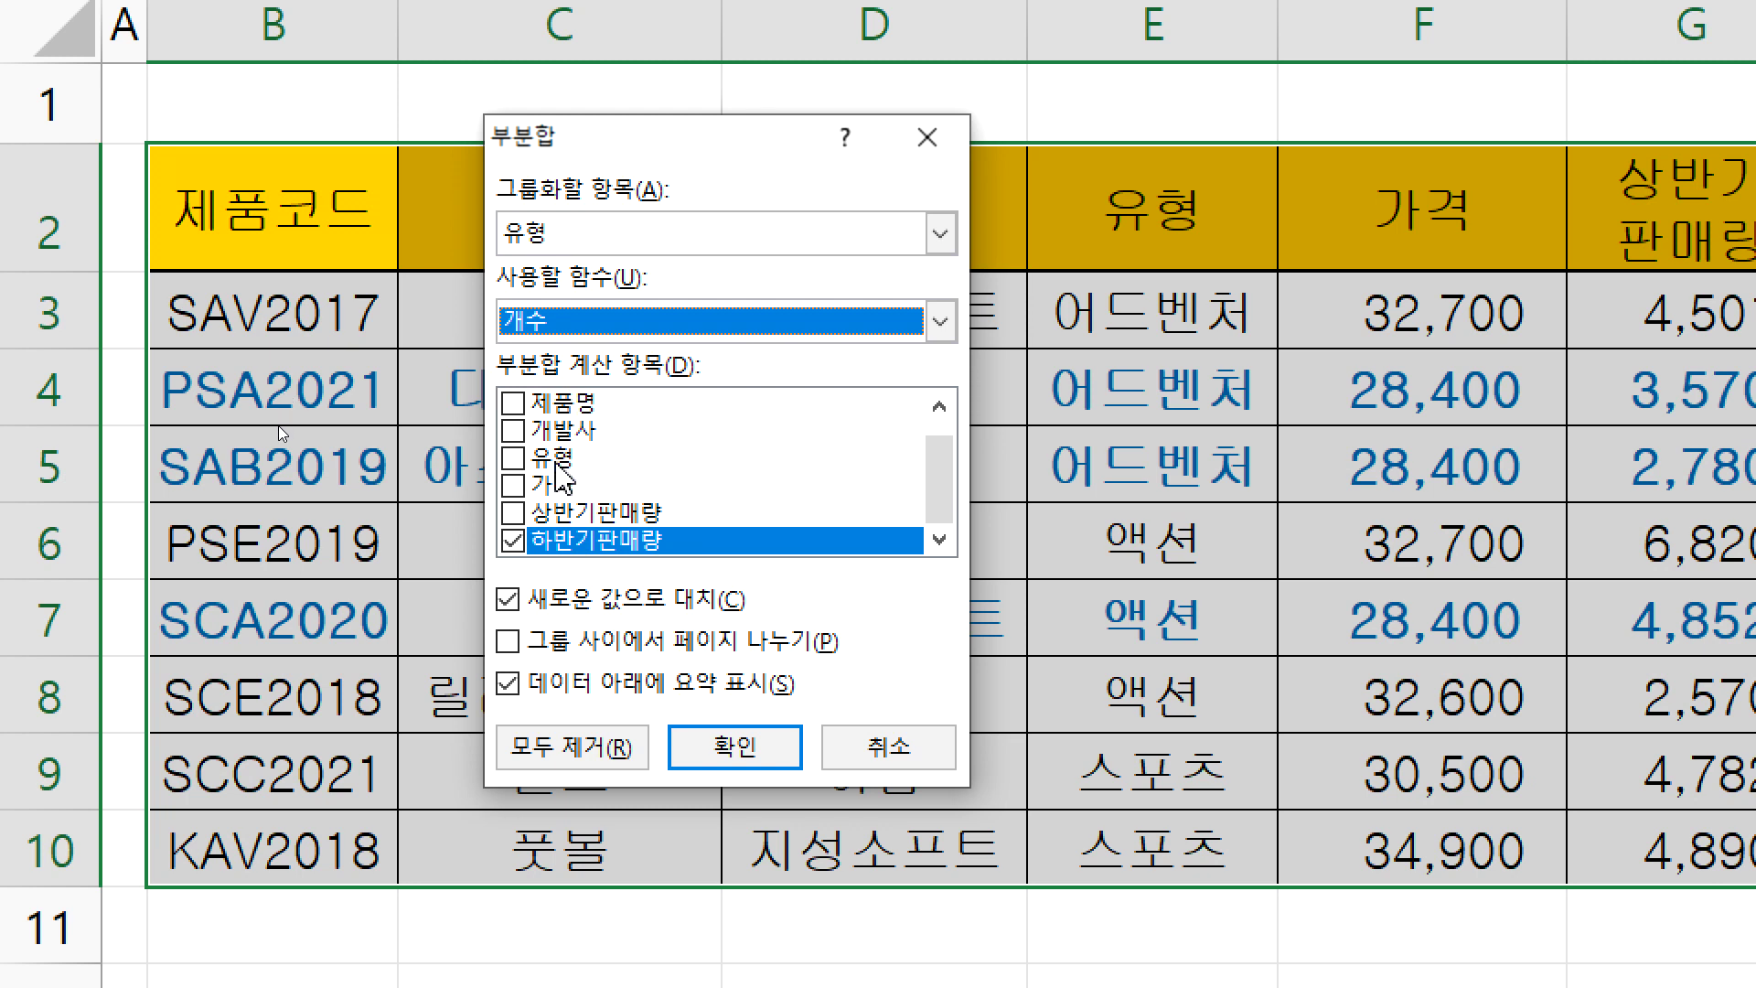
# - Check the sample output in the GE07-09B.pdf exam paper, and in Excel apply the 개수 subtotal to 제품명 only, with 하반기판매량 unselected
pyautogui.hotkey('alt', 'Tab')
pyautogui.scroll(-3, 299, 516)
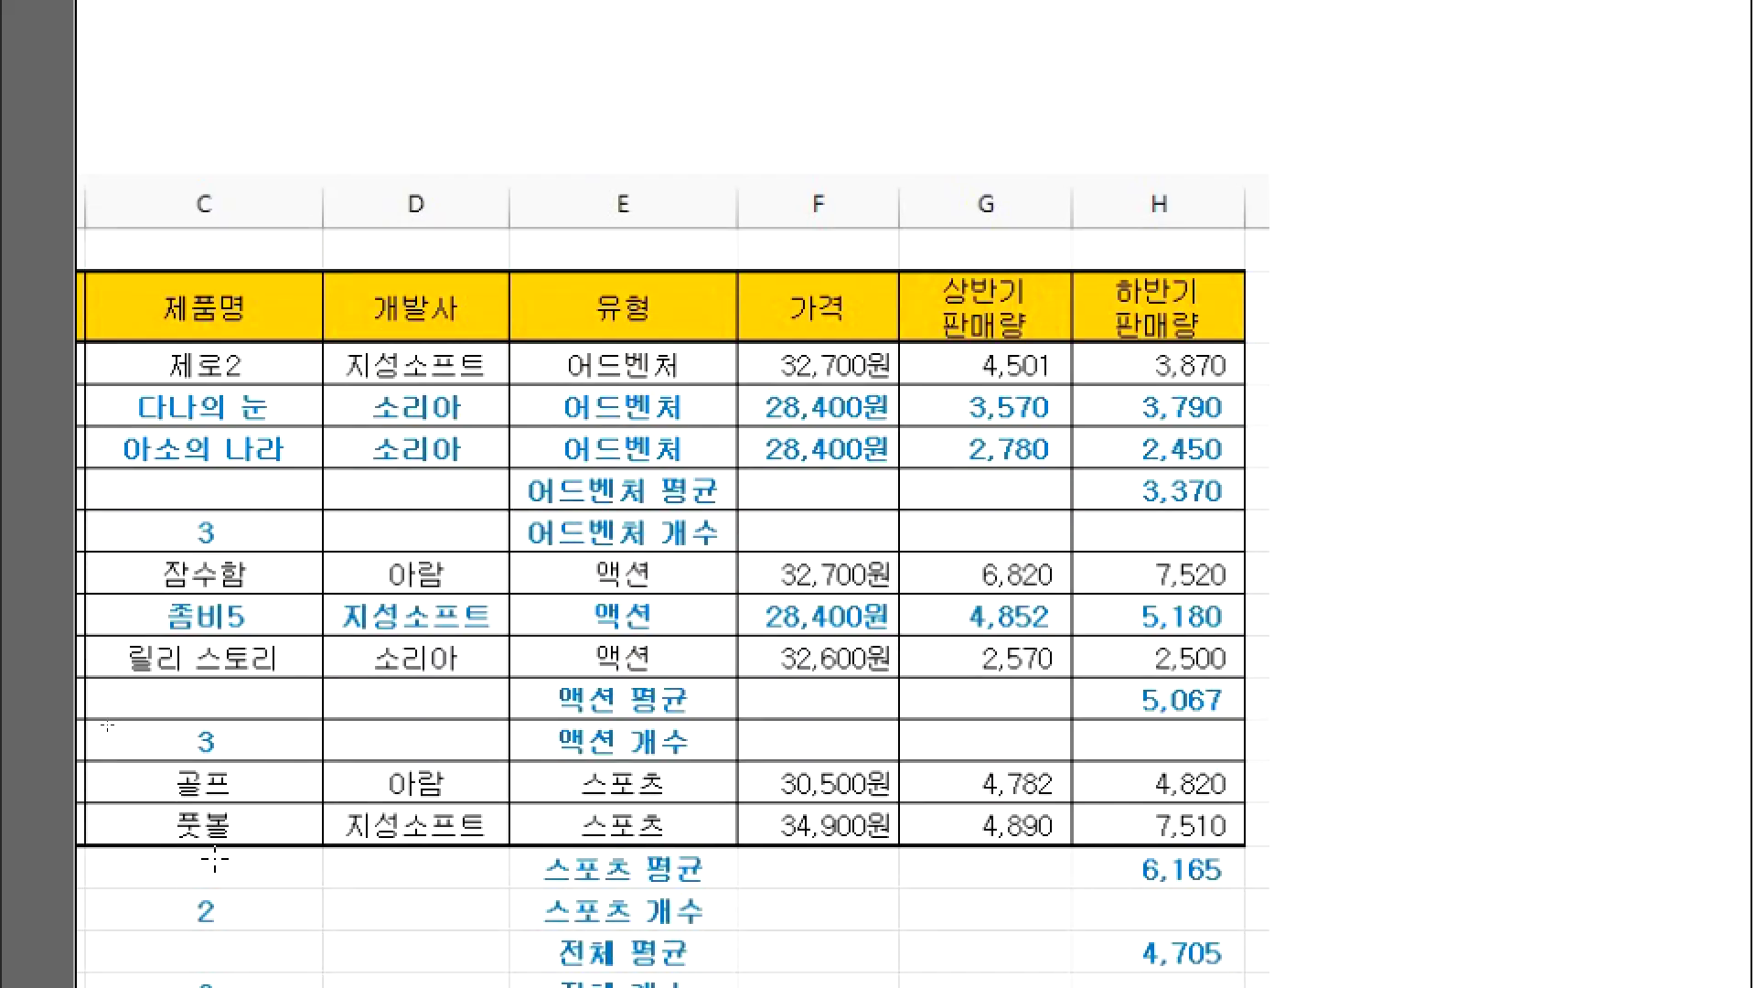
pyautogui.scroll(-4, 887, 873)
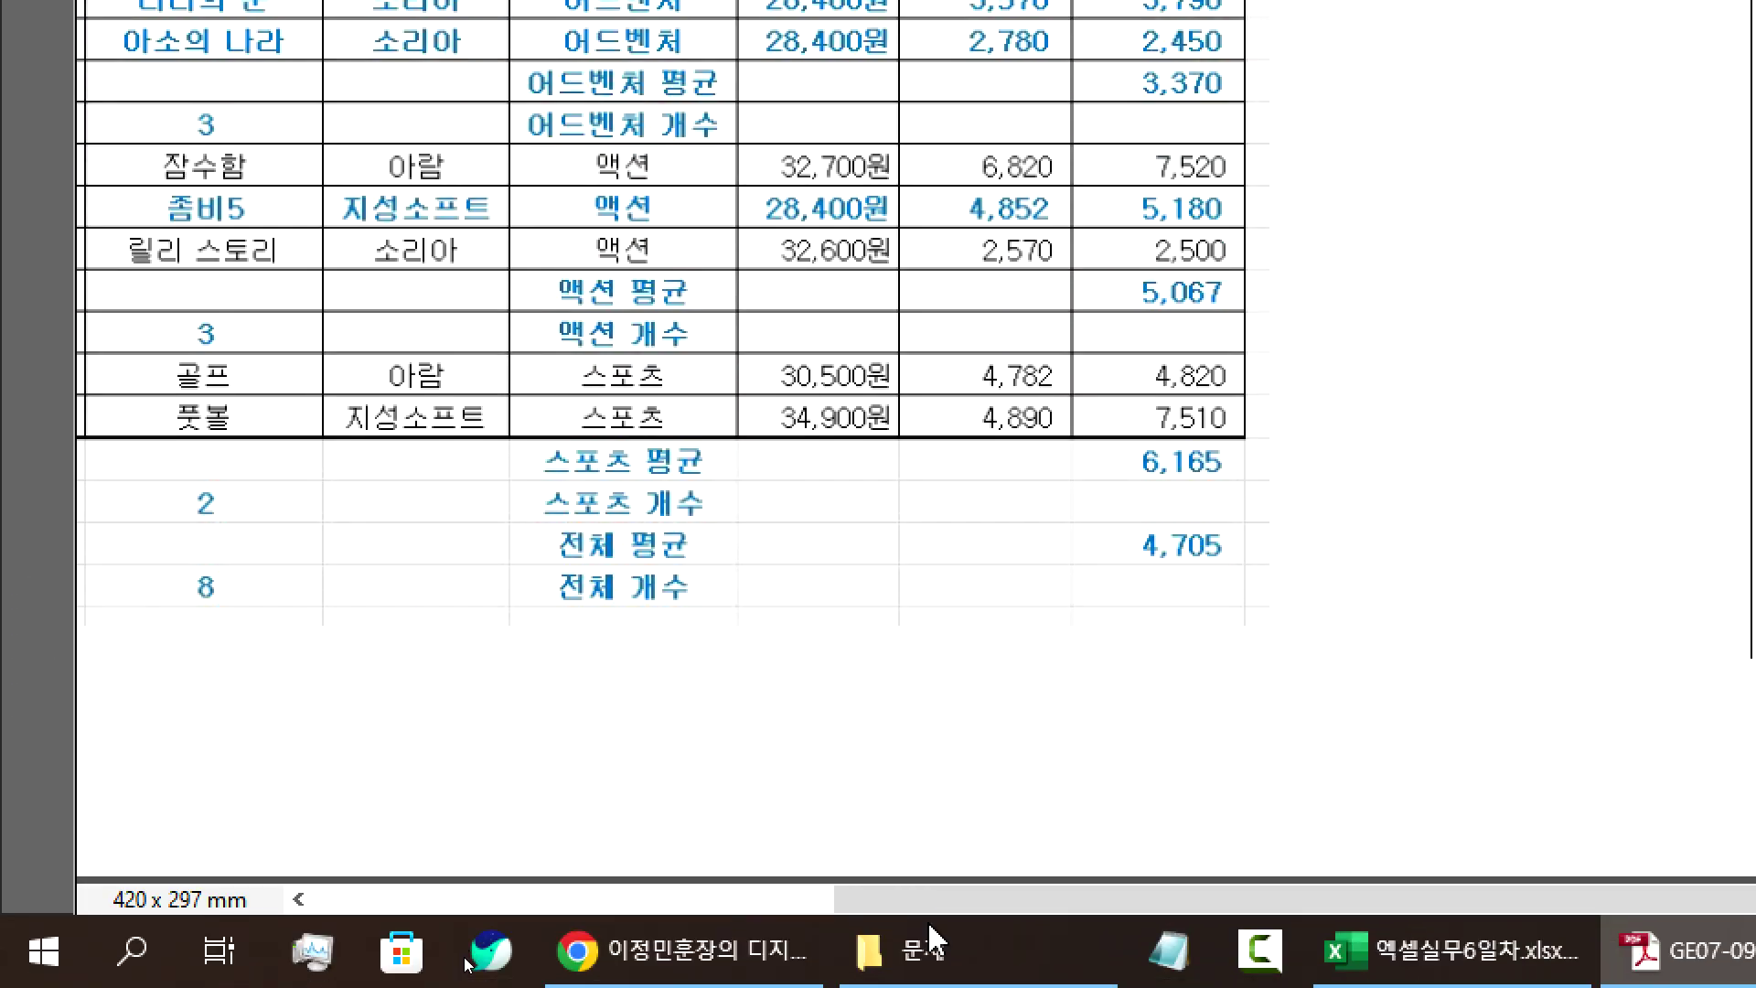
pyautogui.hscroll(-5, 702, 666)
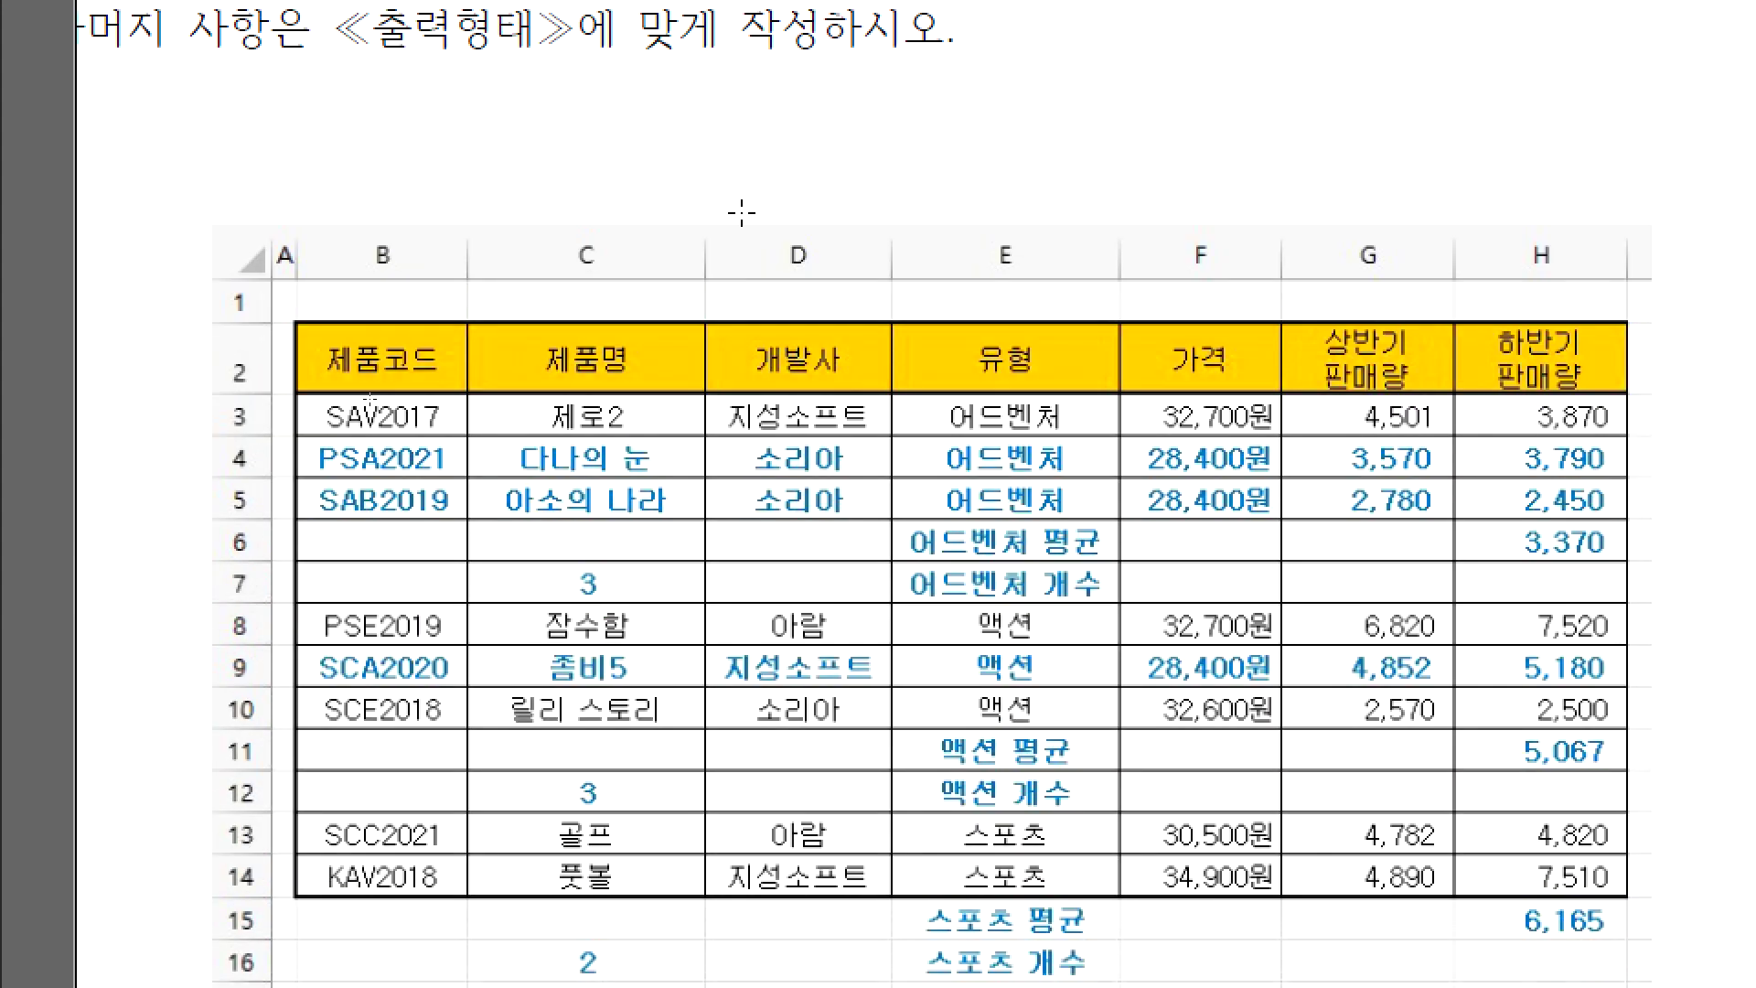
pyautogui.hotkey('alt', 'Tab')
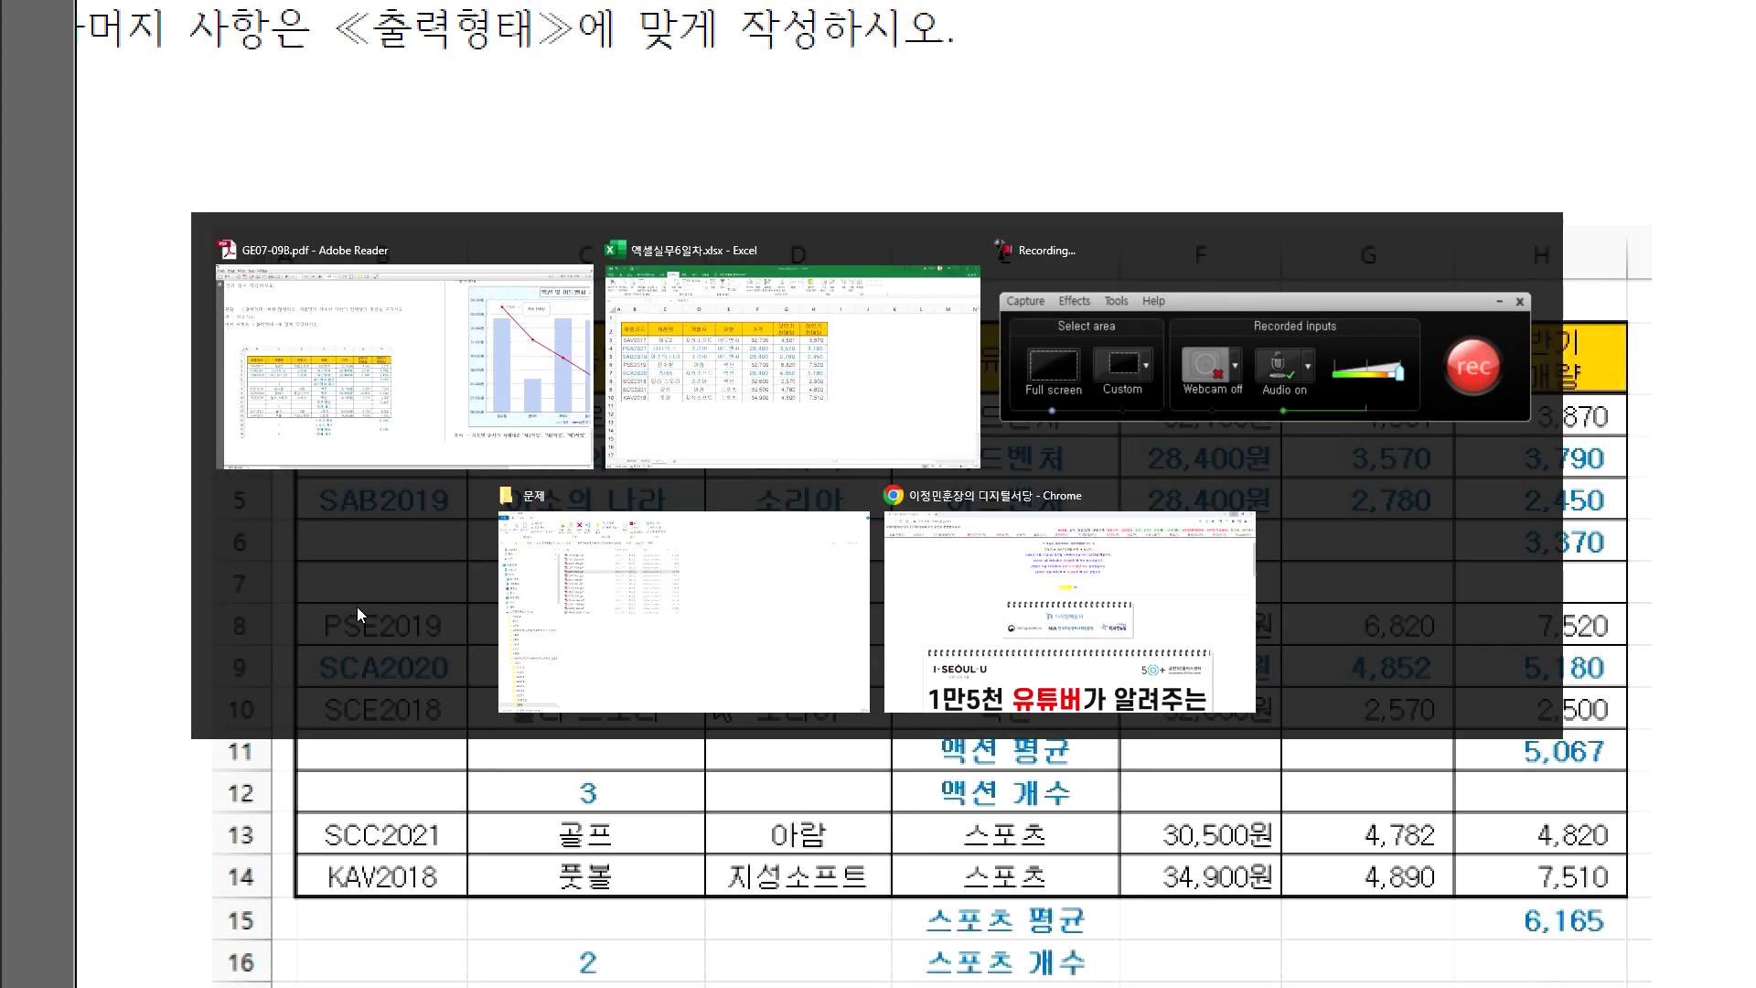
pyautogui.click(515, 266)
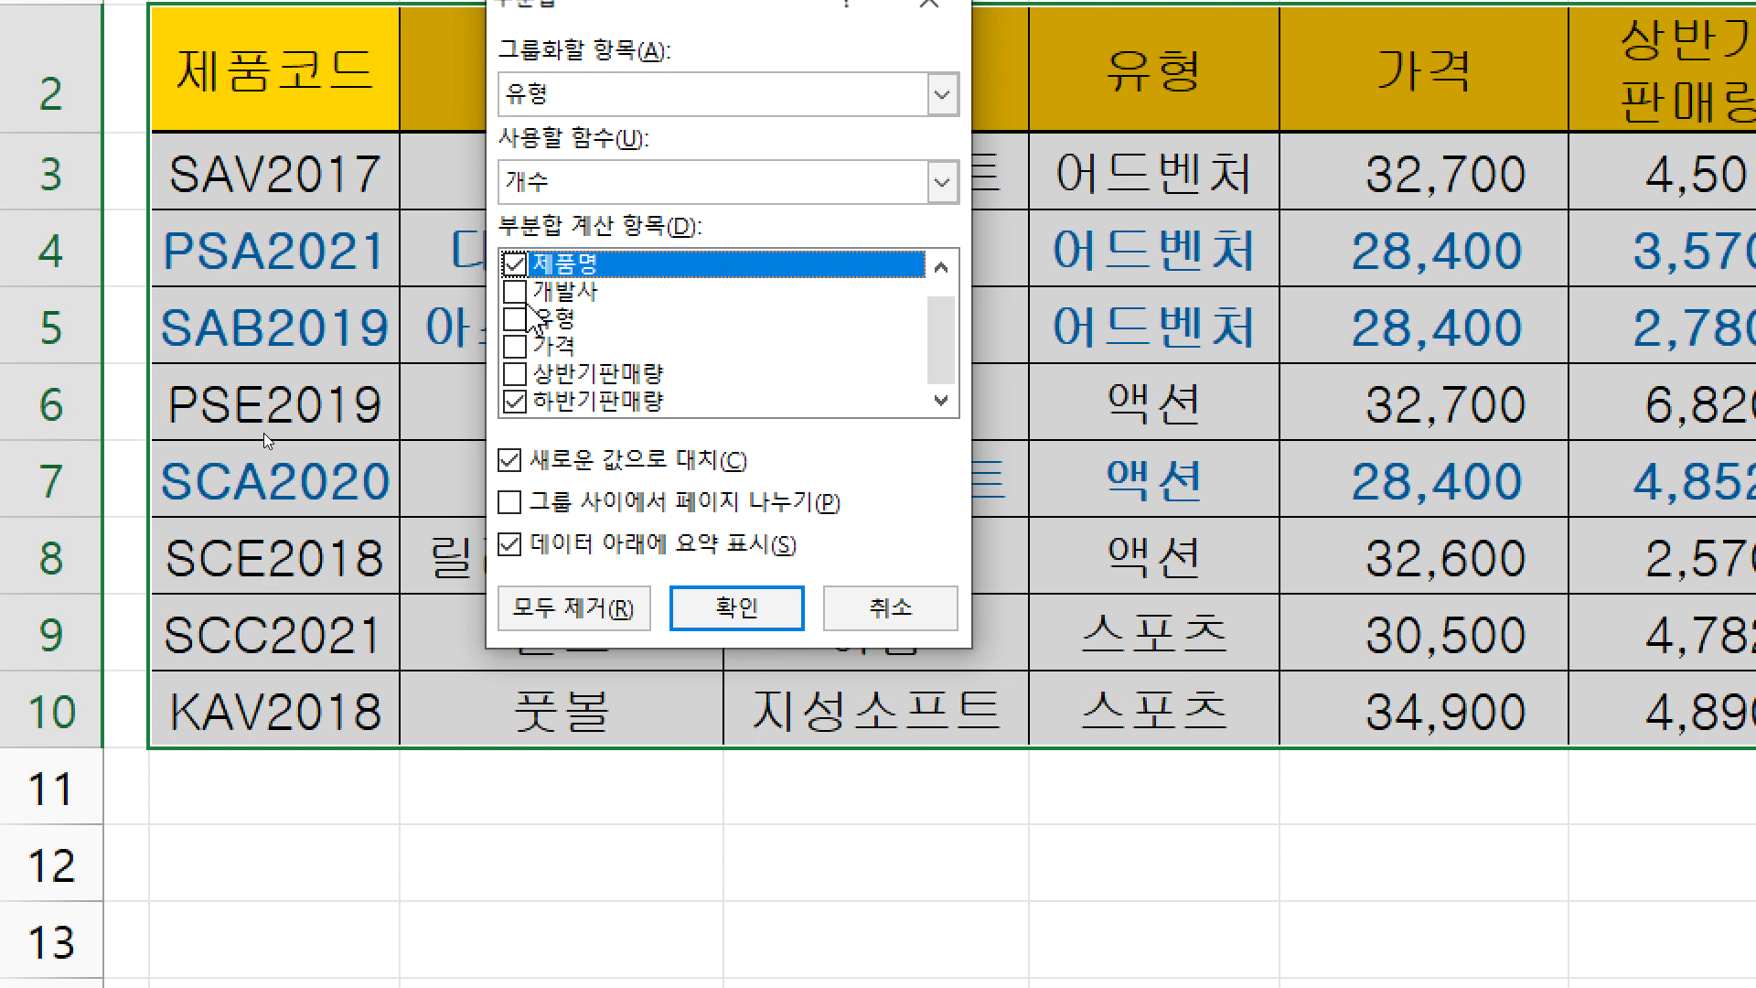
pyautogui.click(515, 403)
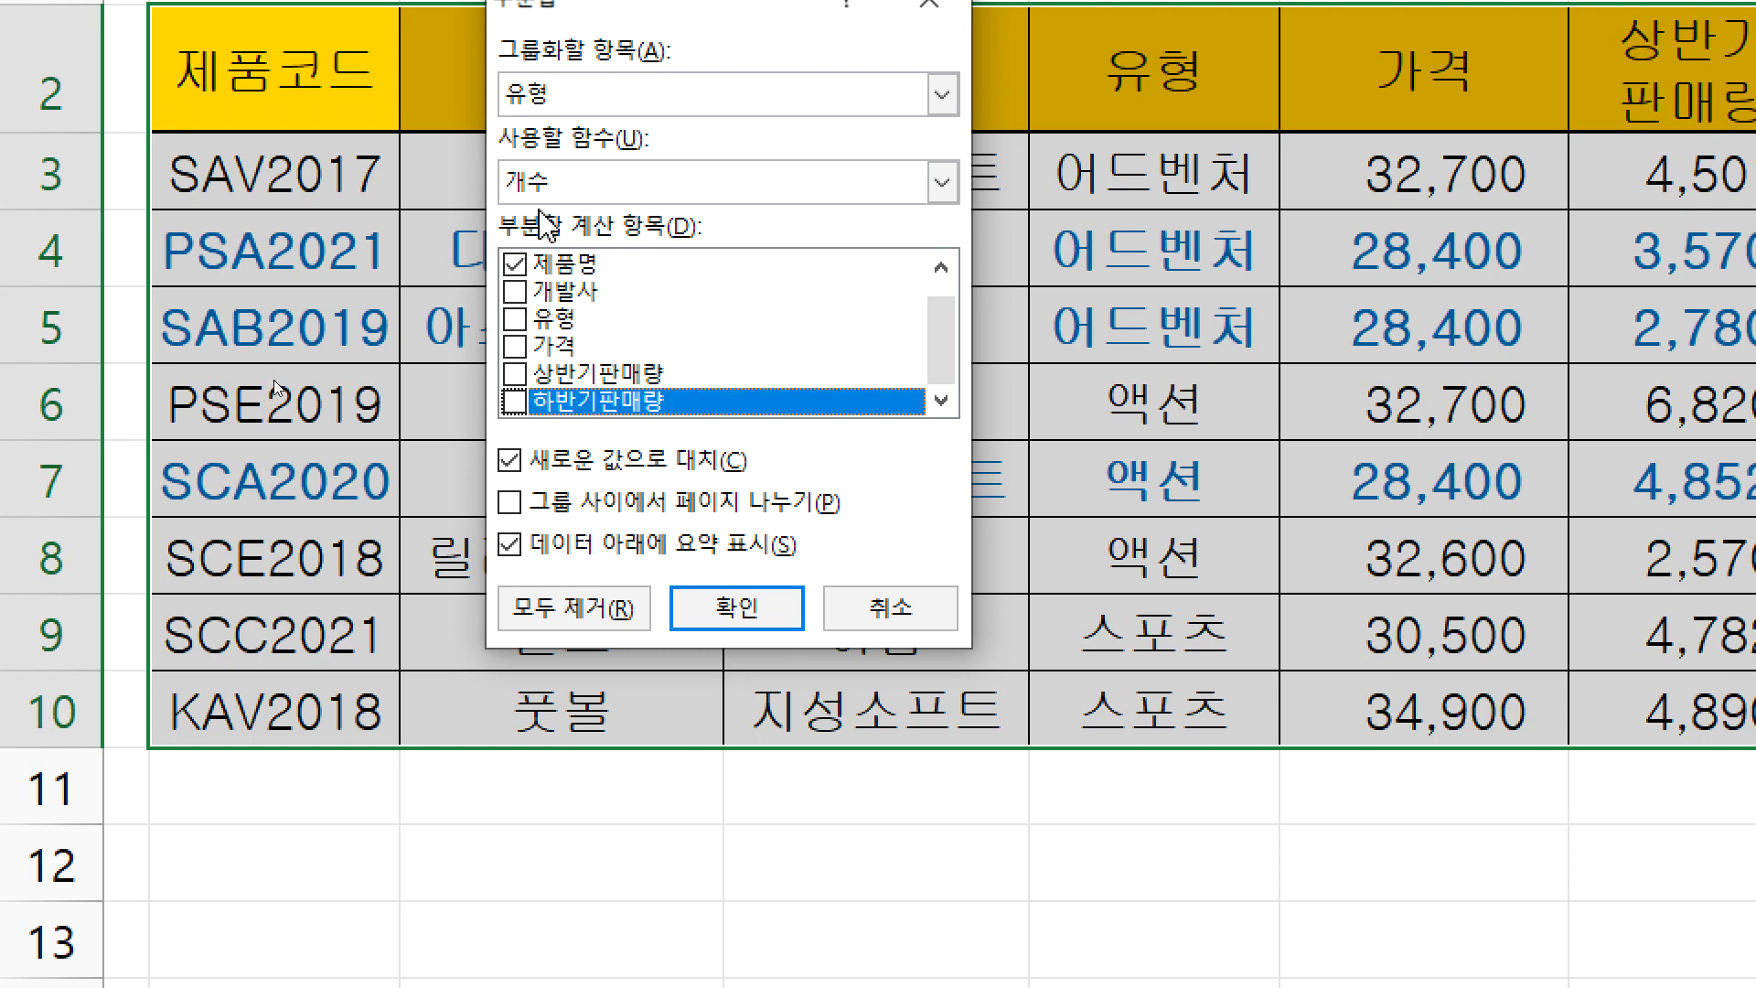
pyautogui.click(736, 608)
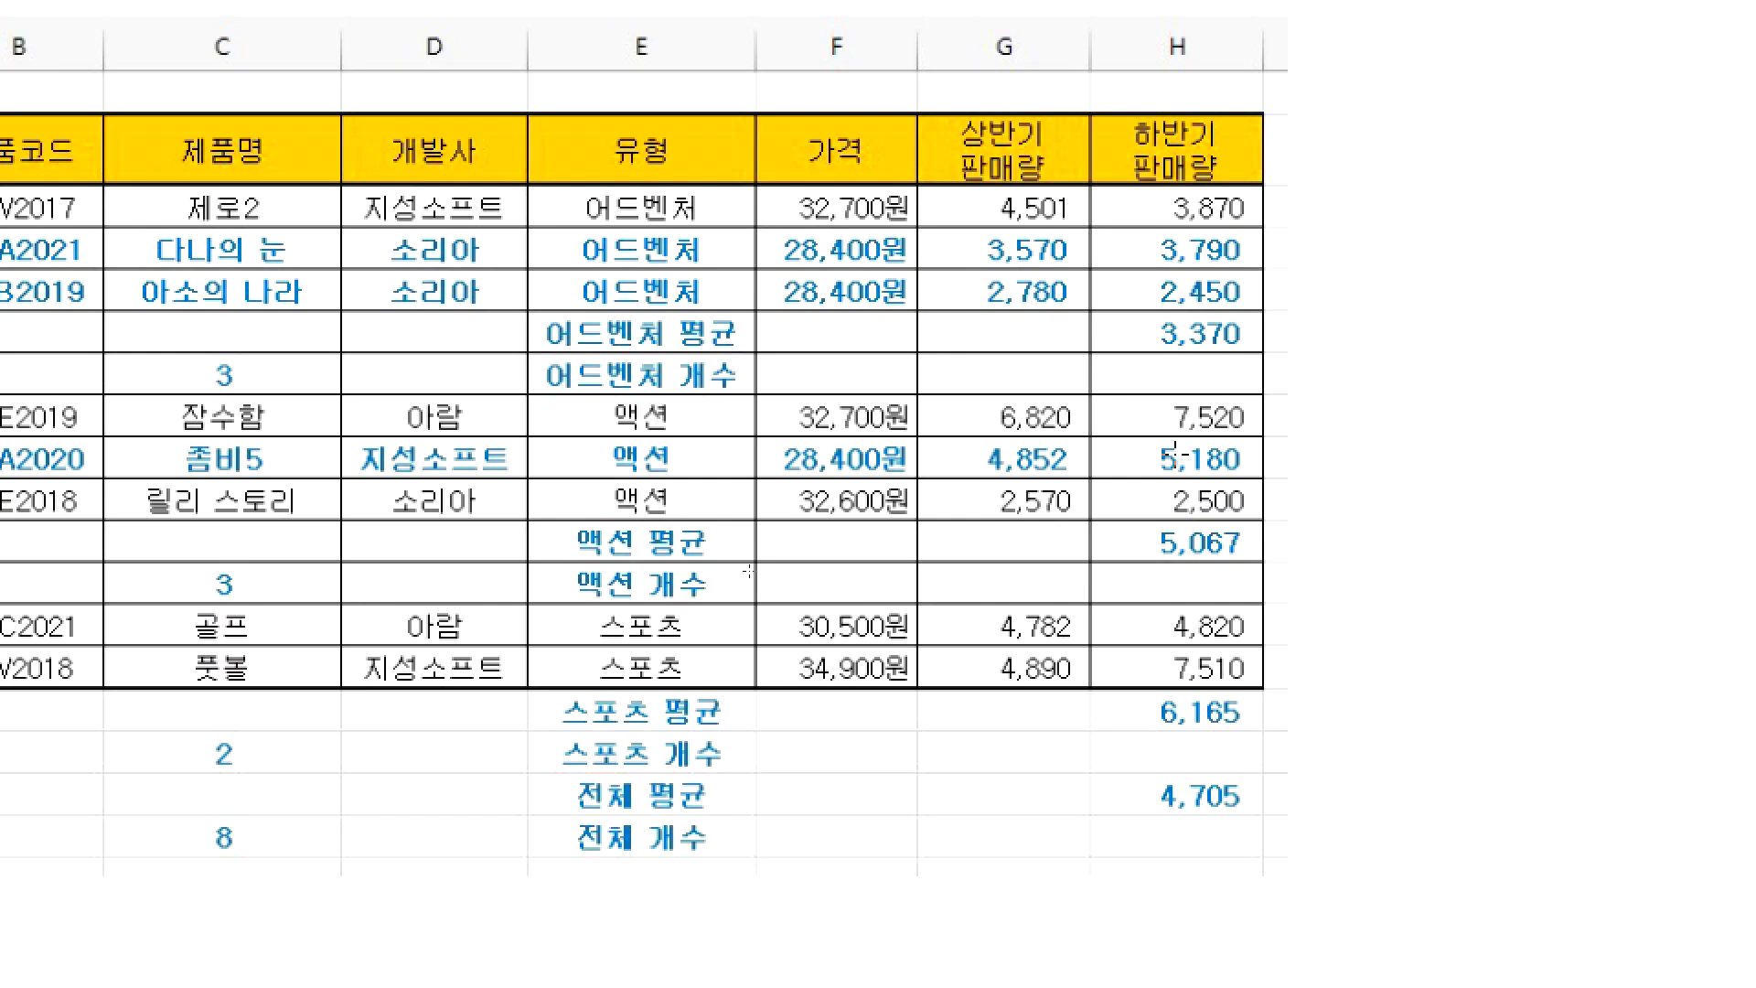
# - Switch back to Excel and set up a second subtotal by 유형 with 평균 as the function and 제품명 unselected
pyautogui.hotkey('alt', 'Tab')
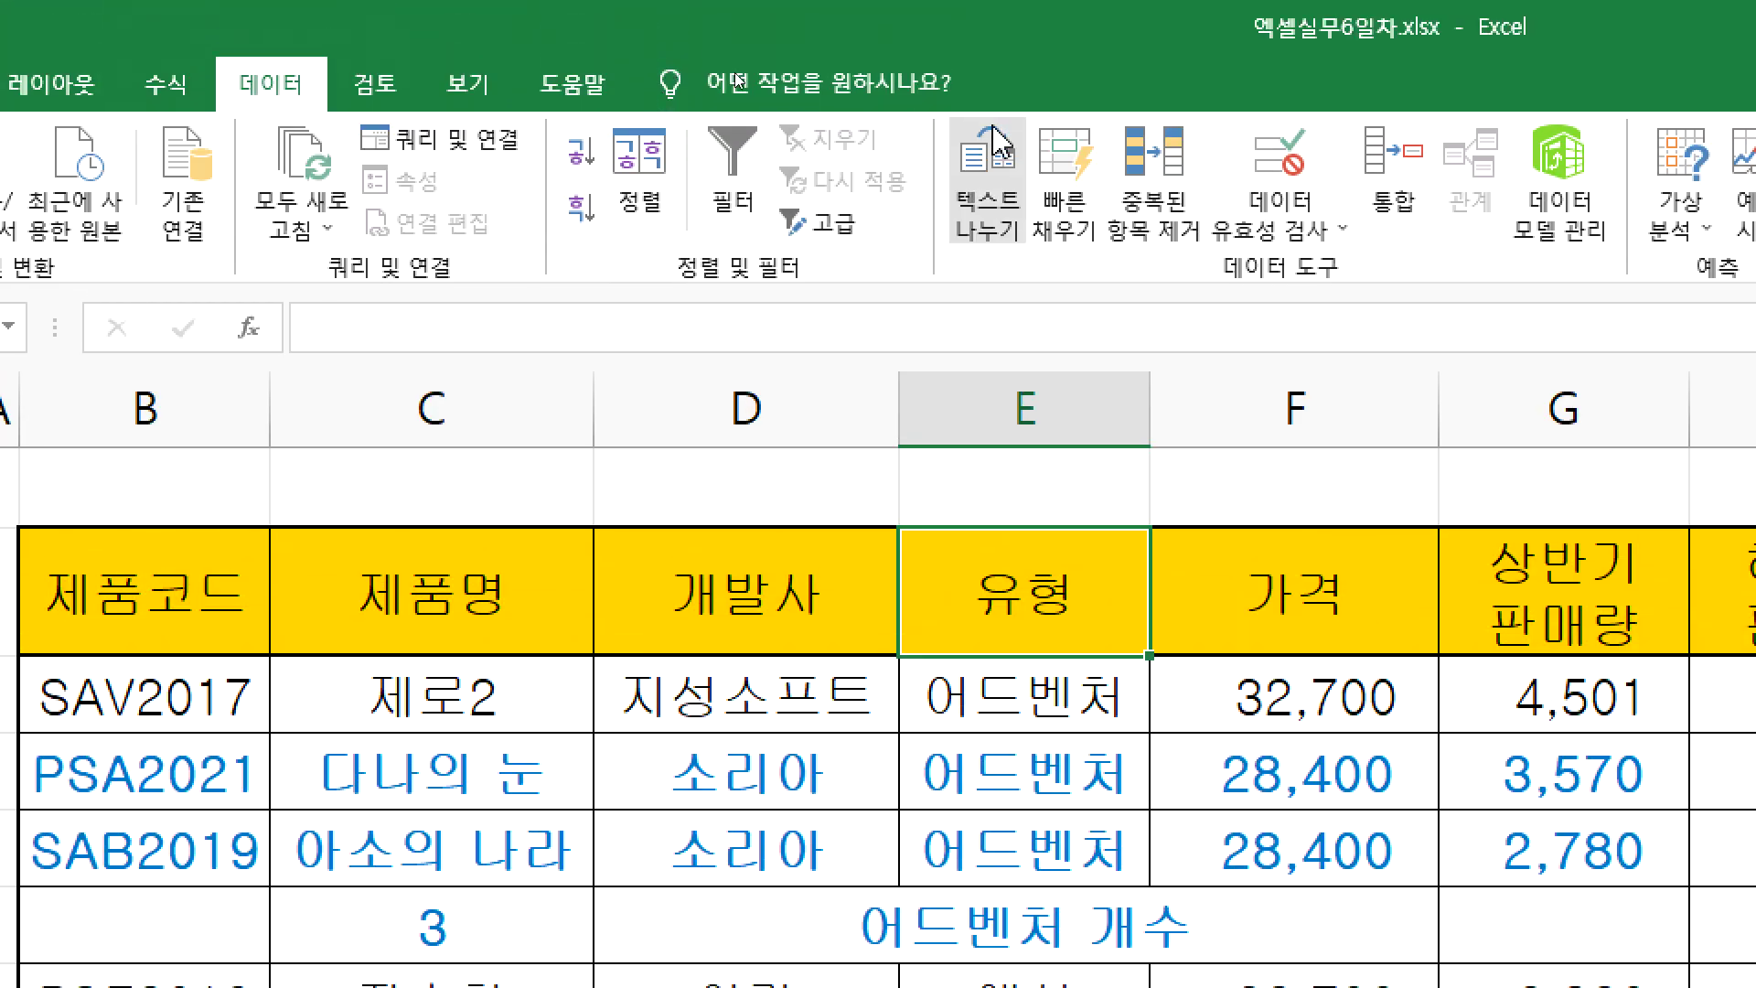
pyautogui.click(1296, 155)
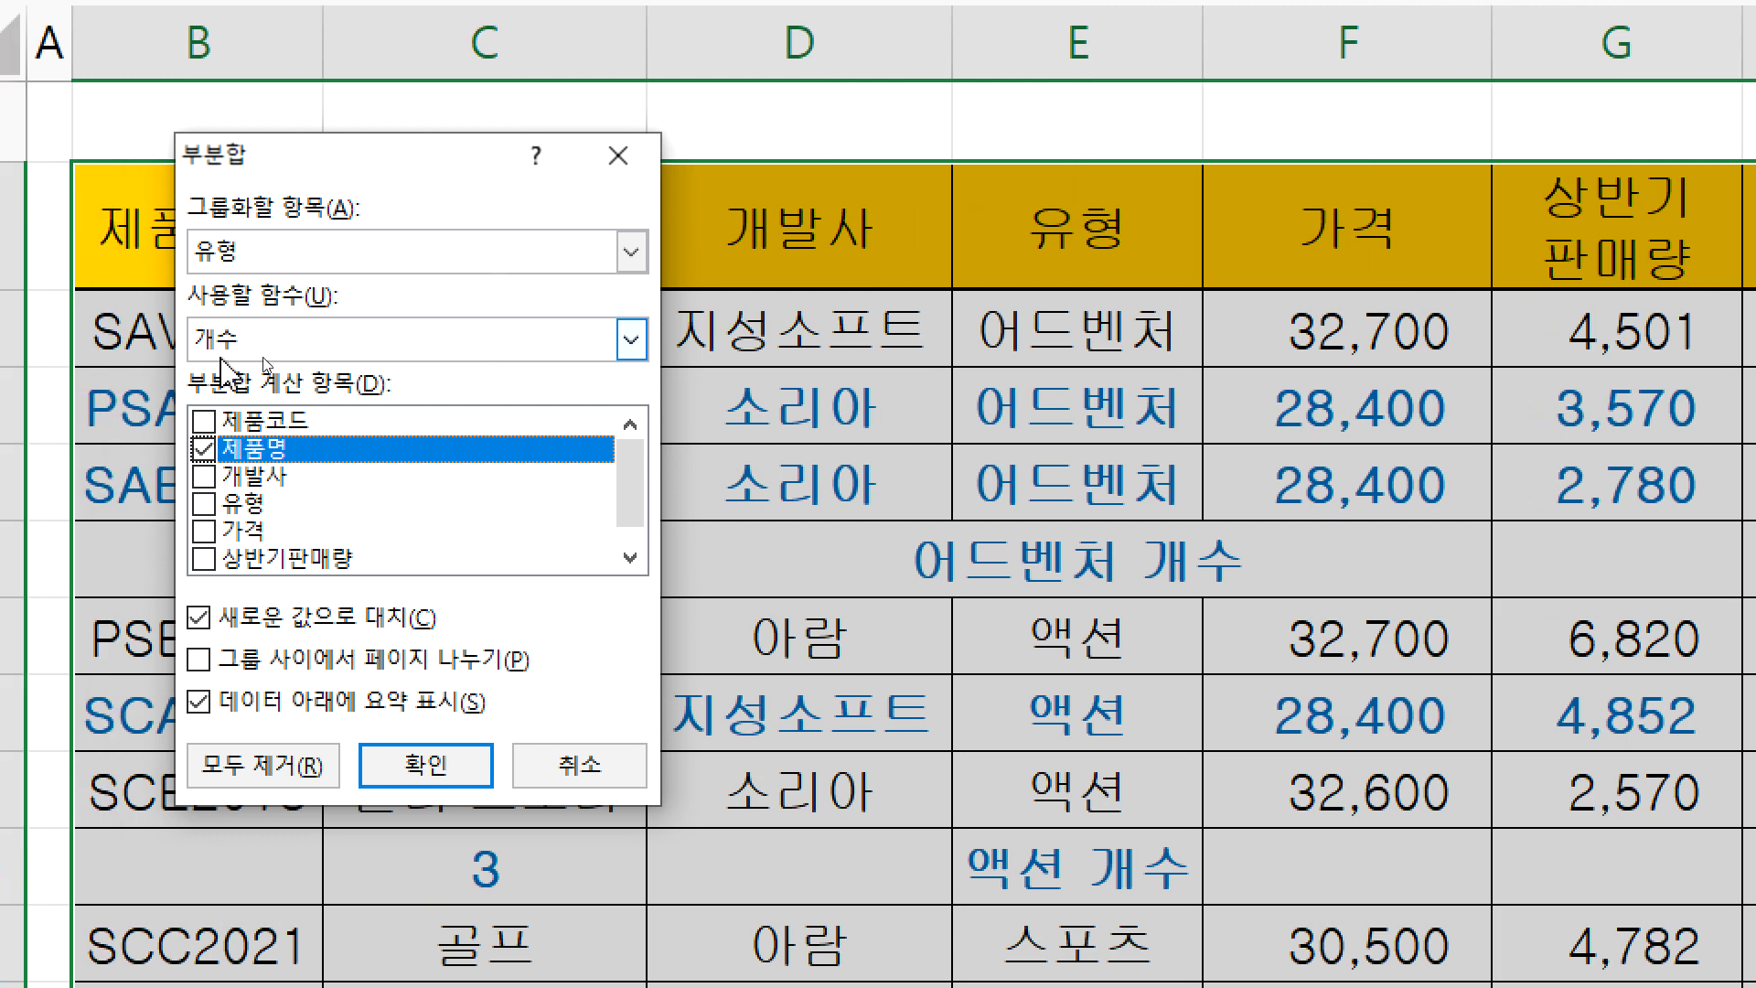
pyautogui.click(290, 339)
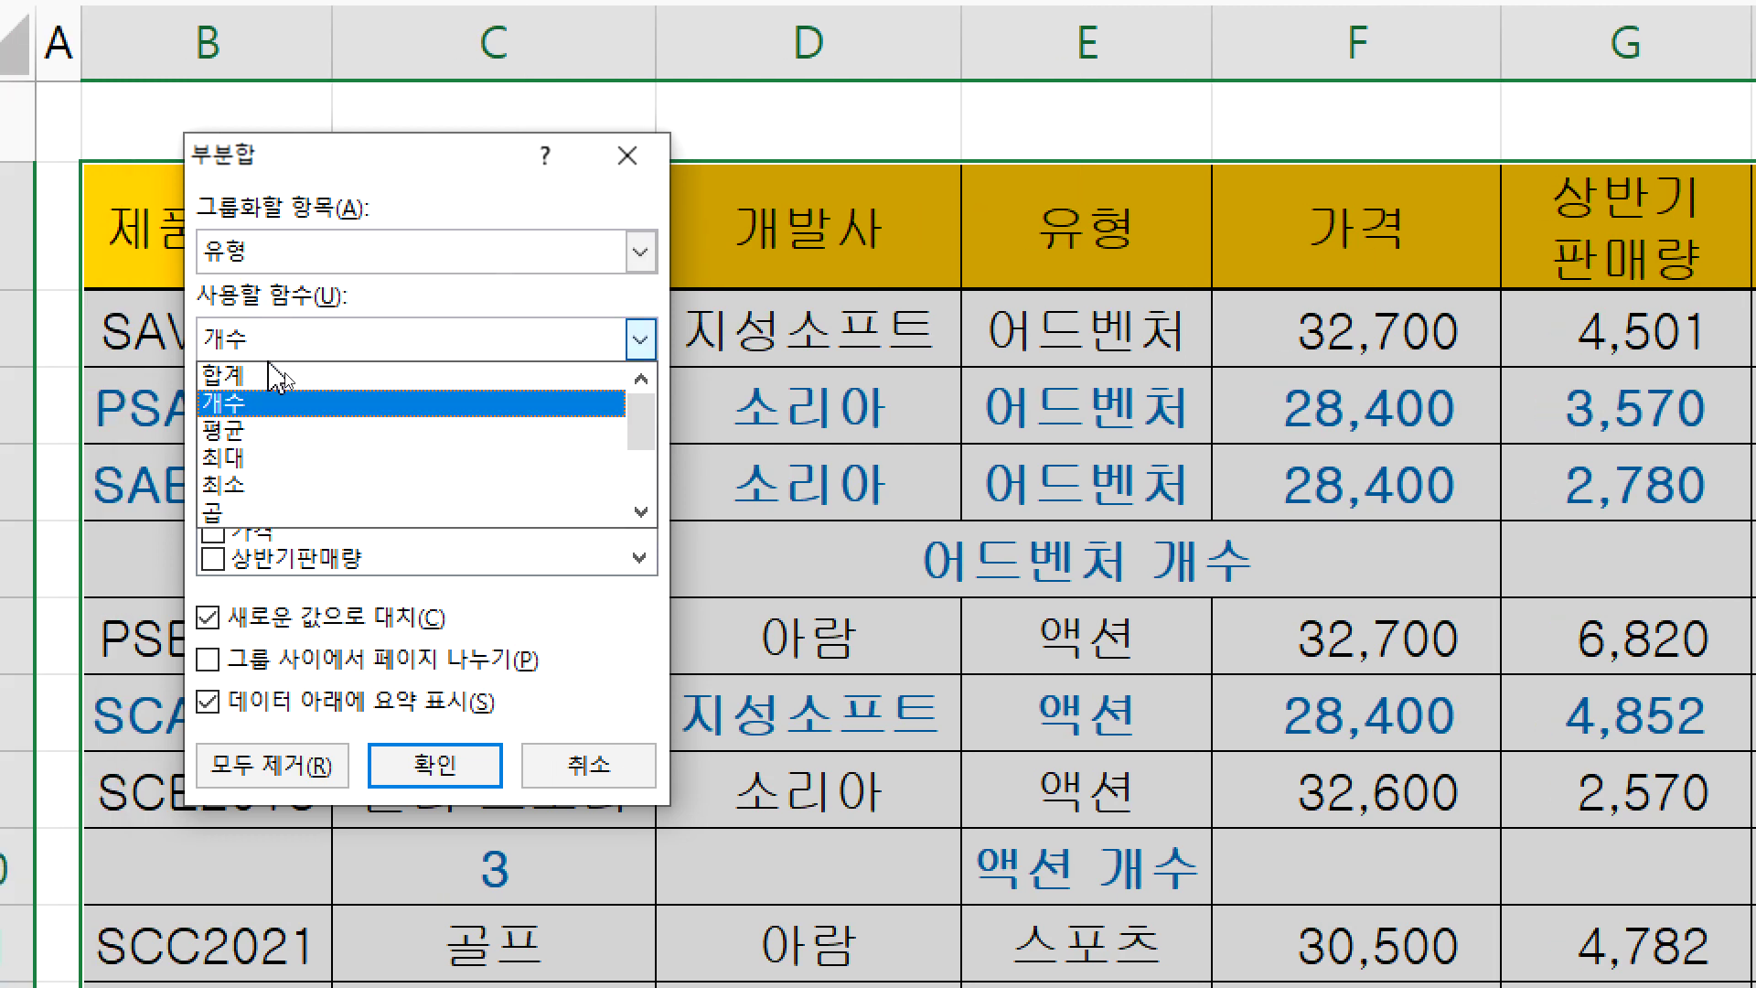
pyautogui.click(263, 431)
pyautogui.click(264, 448)
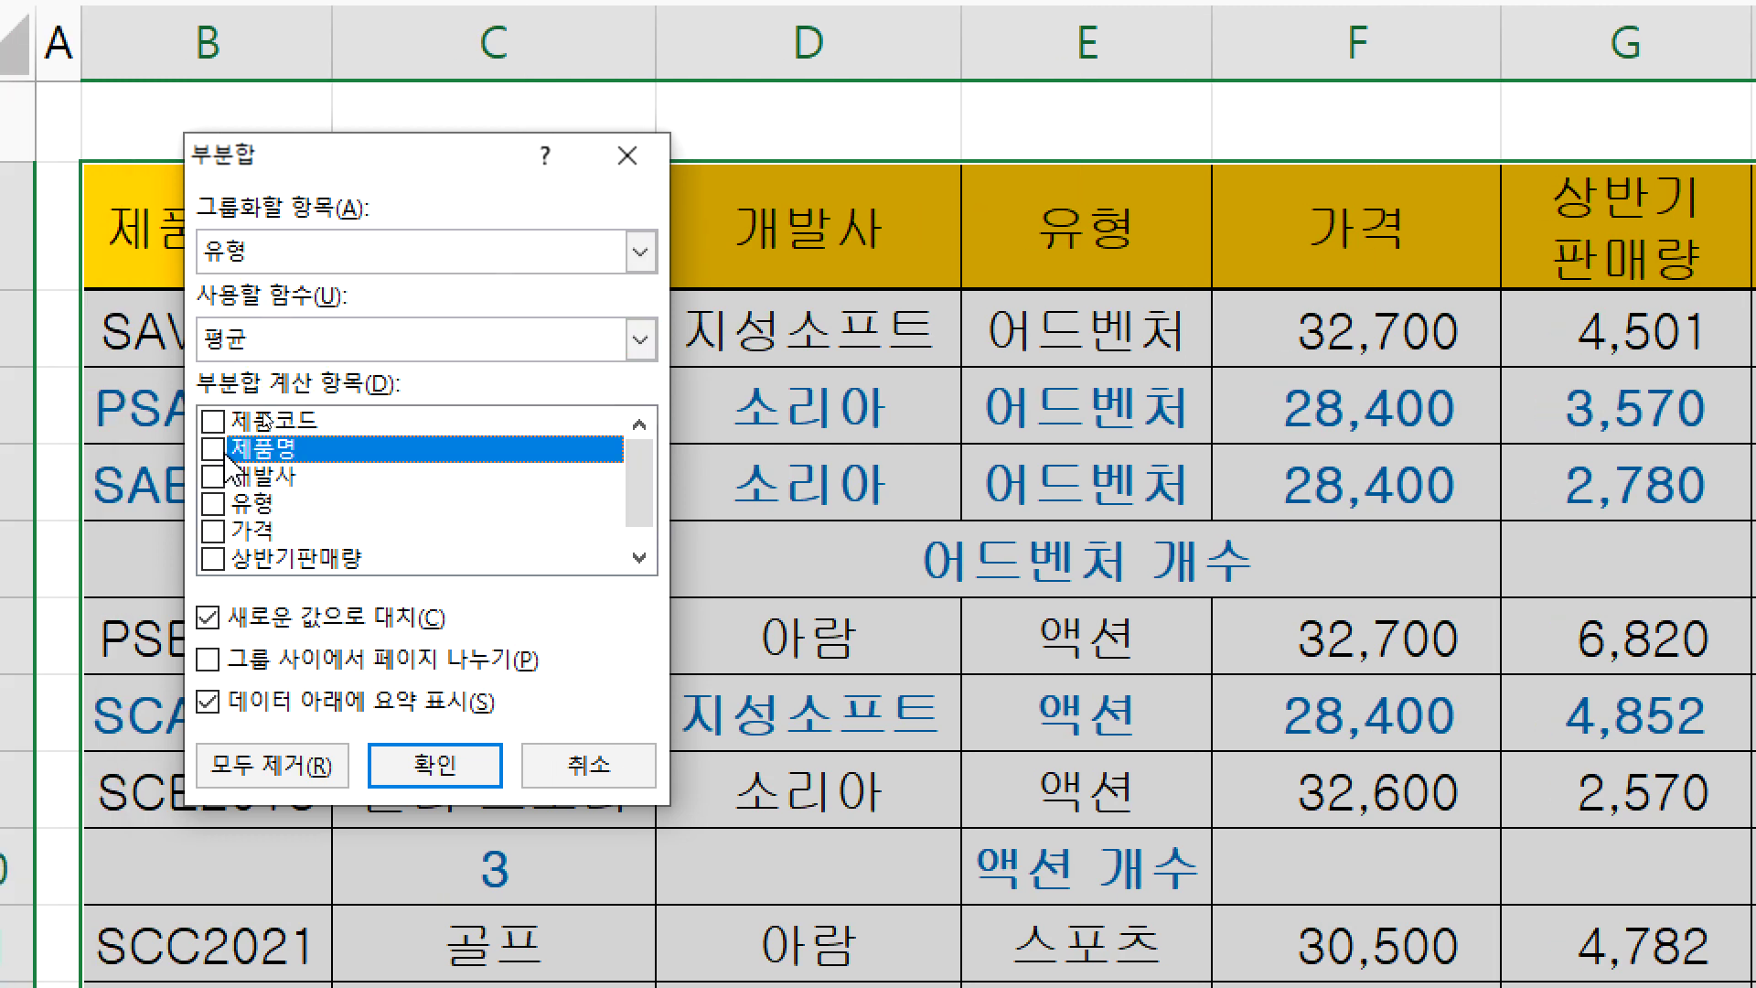
# - Check the 평균 condition in the exam paper, and in Excel add 평균 subtotals for 상반기판매량 without replacing the existing 개수 subtotals
pyautogui.hotkey('alt', 'Tab')
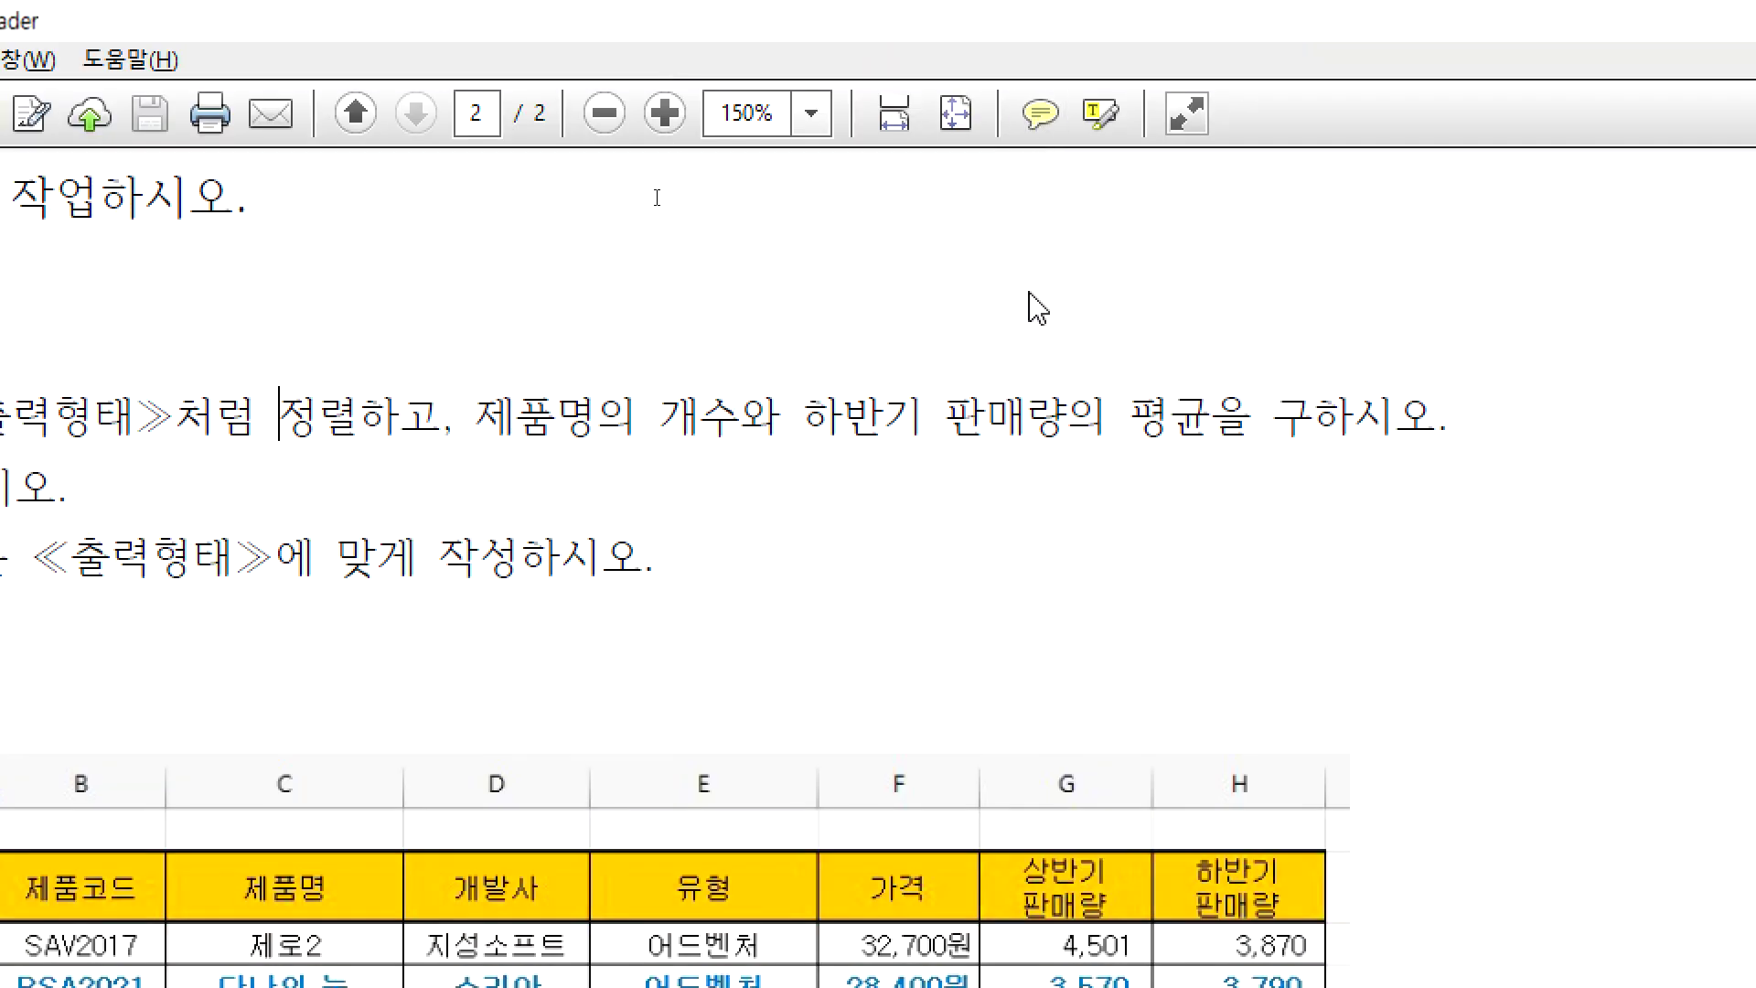
pyautogui.hotkey('alt', 'Tab')
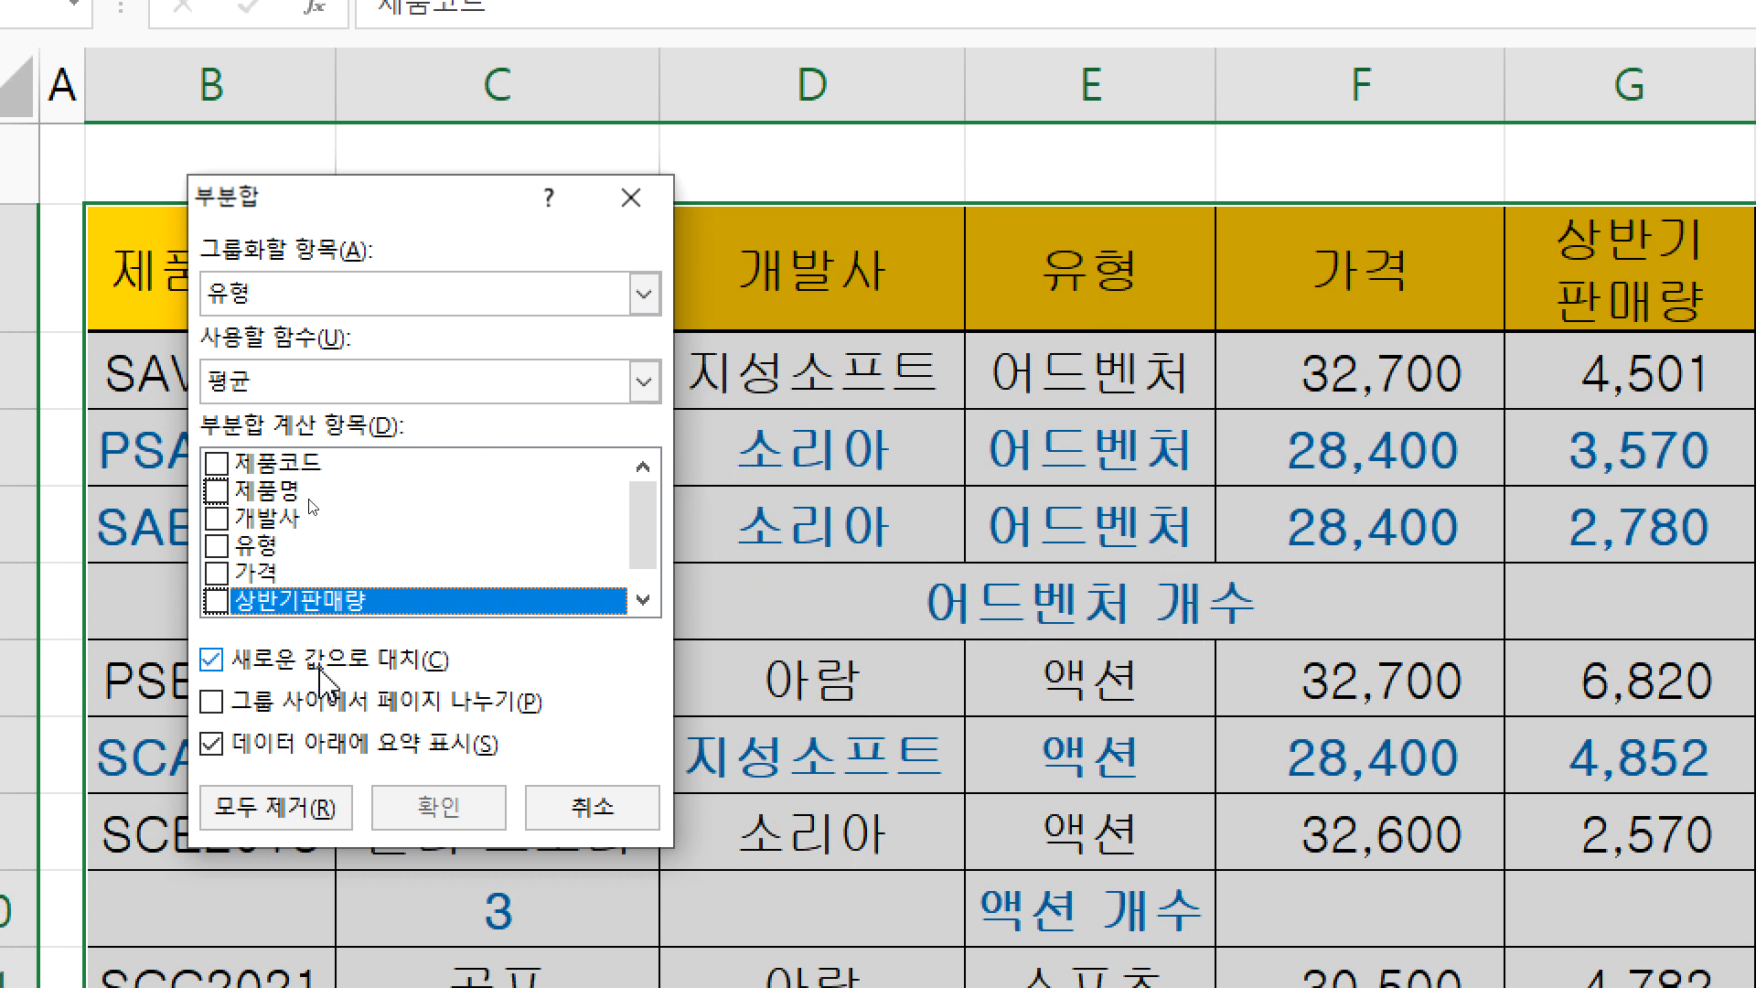
pyautogui.click(254, 669)
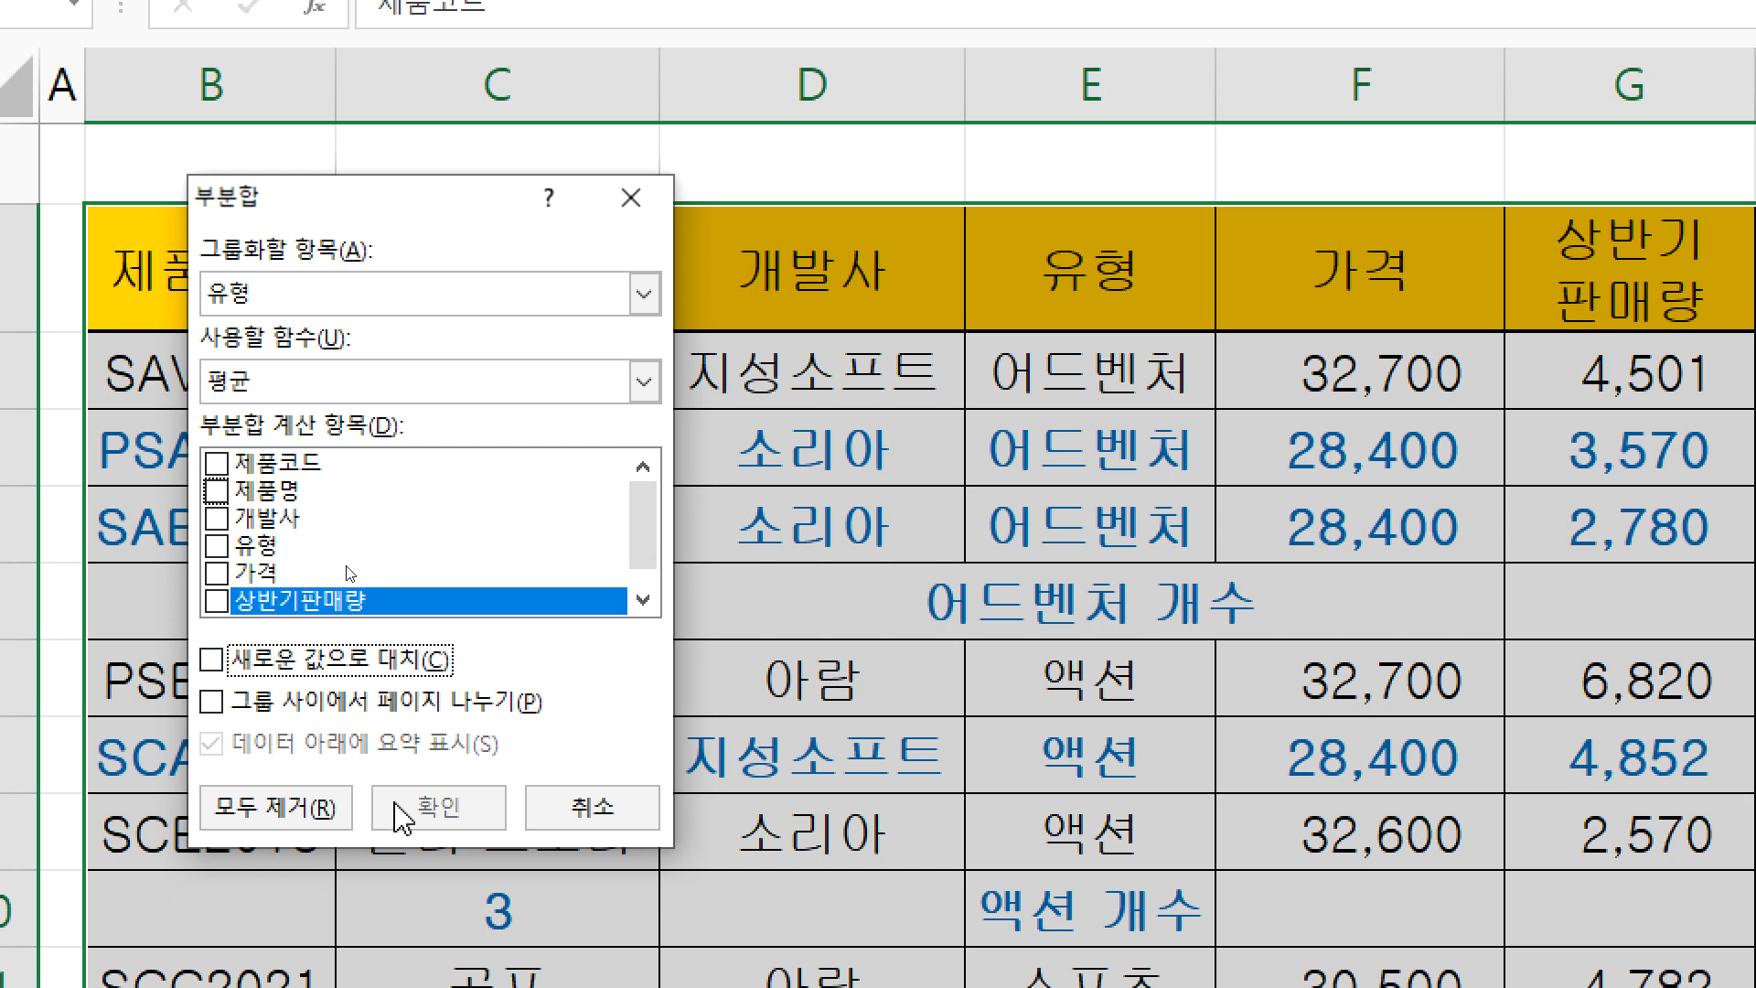
pyautogui.click(222, 601)
pyautogui.click(448, 817)
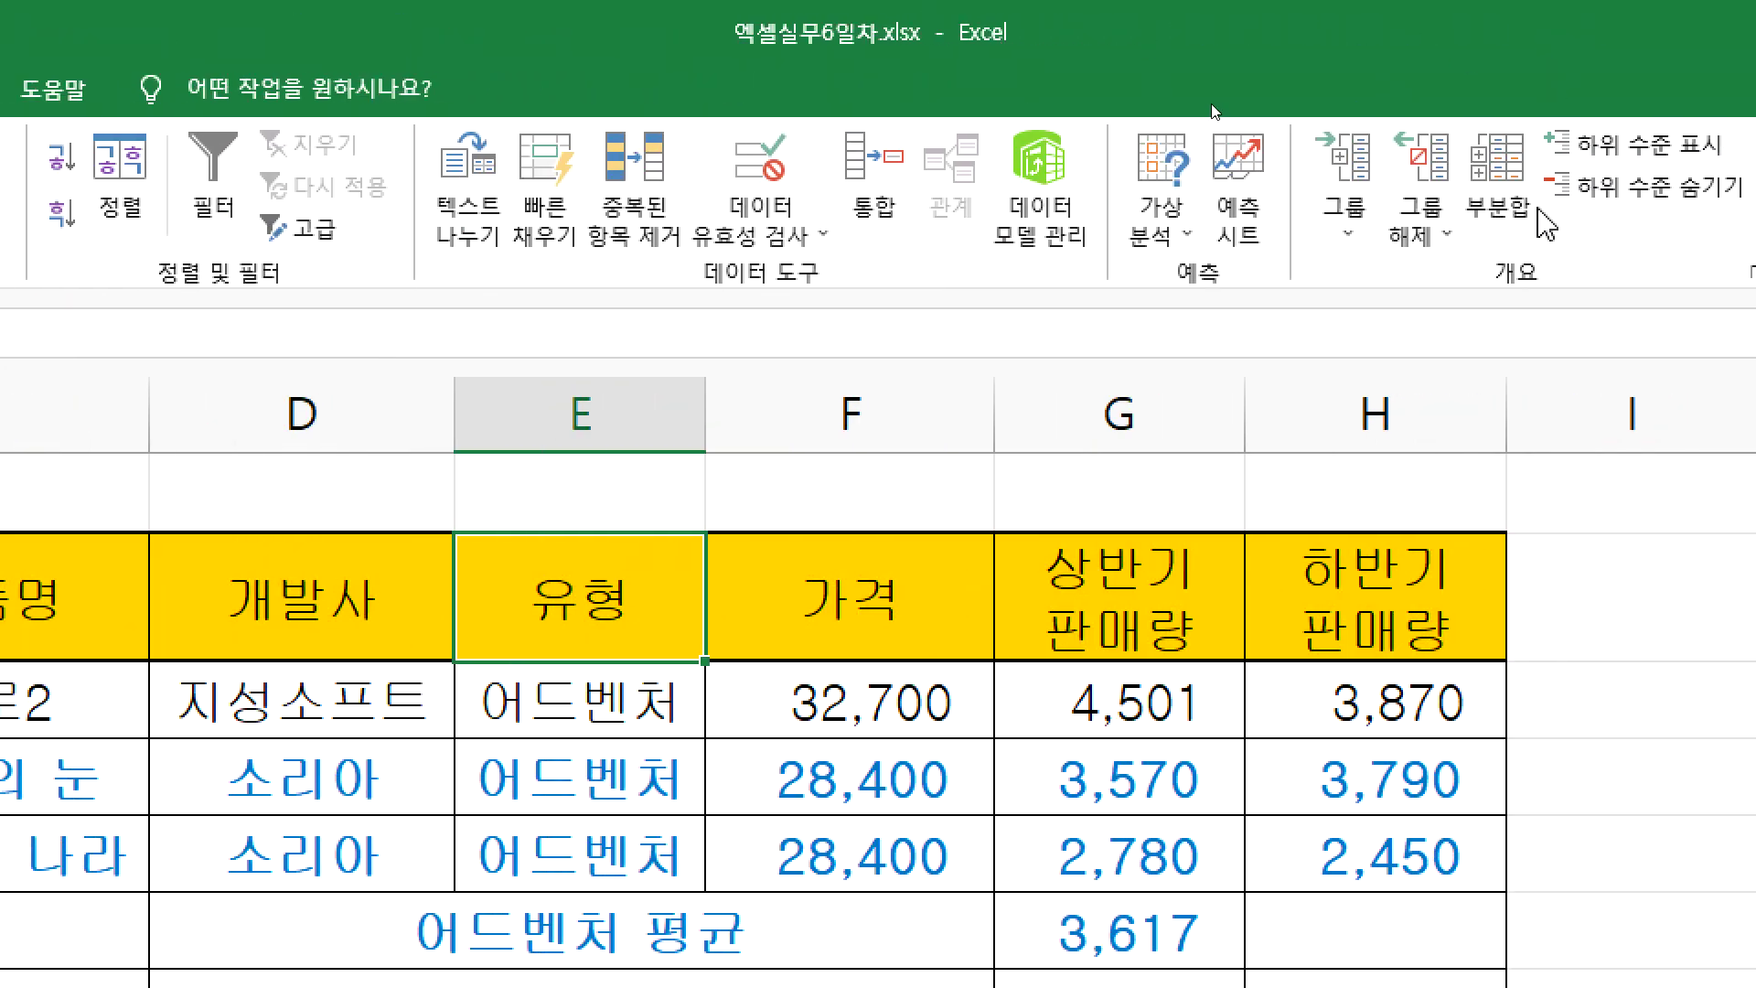
# - Reopen the subtotal settings and turn on replacing the current subtotals with new values
pyautogui.click(1486, 214)
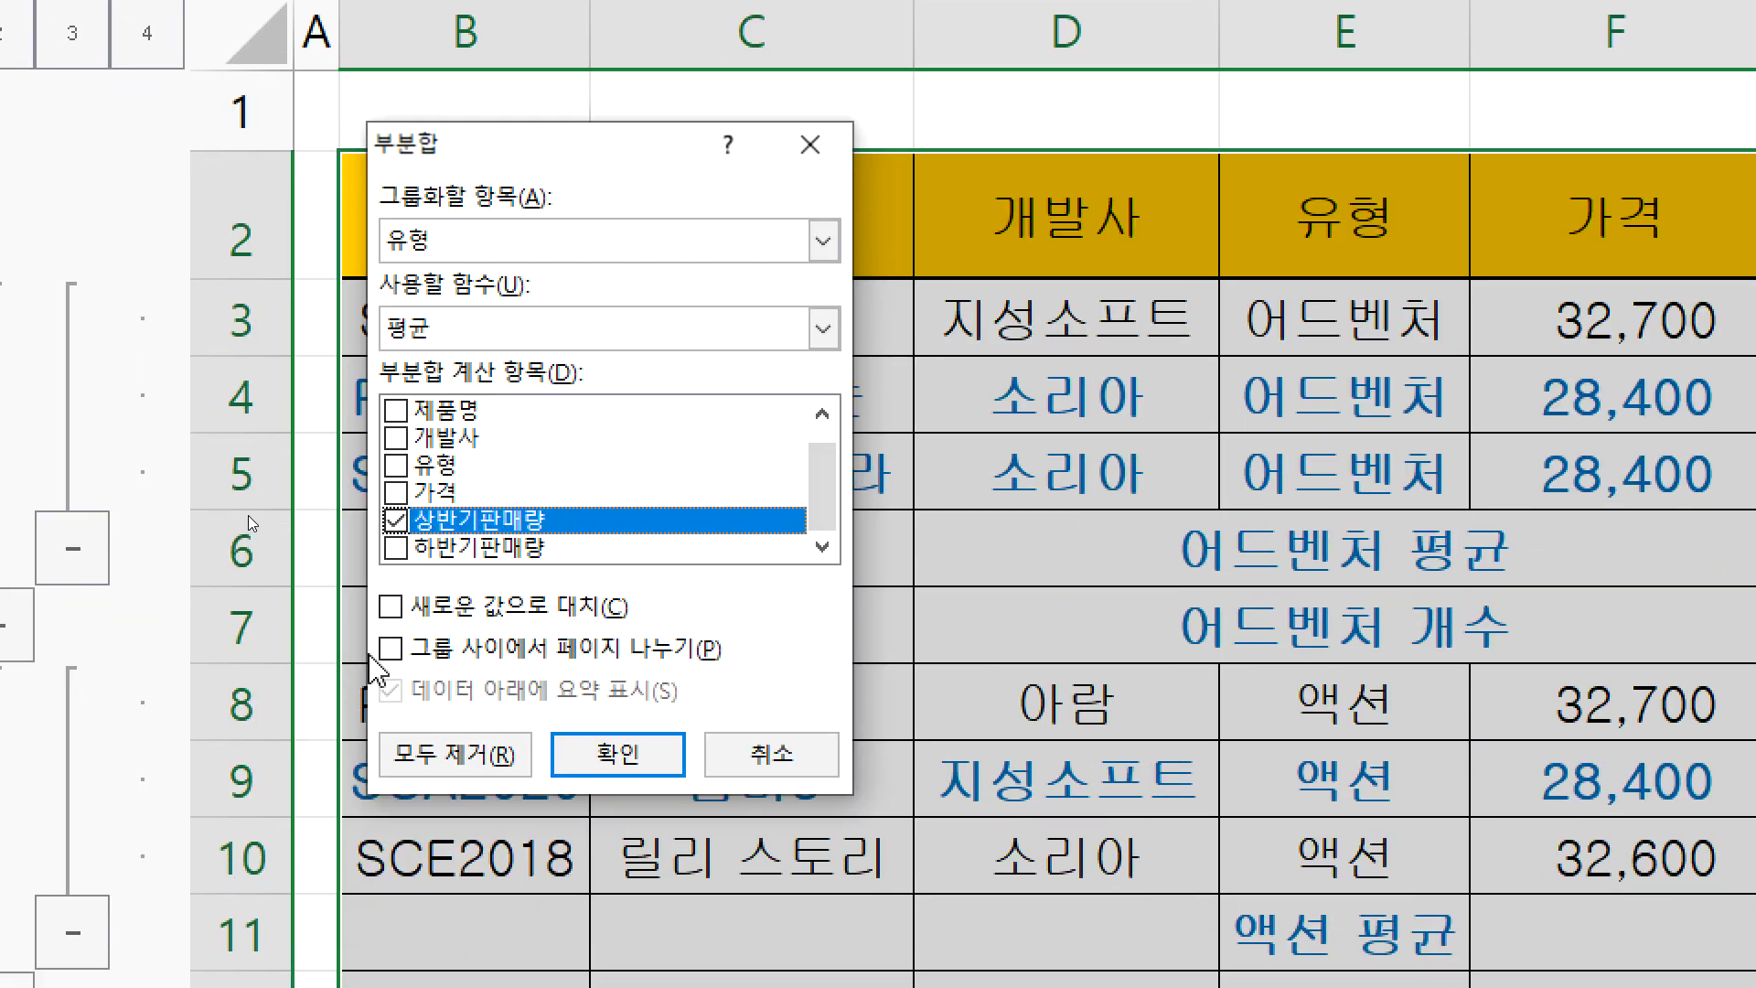
pyautogui.click(391, 607)
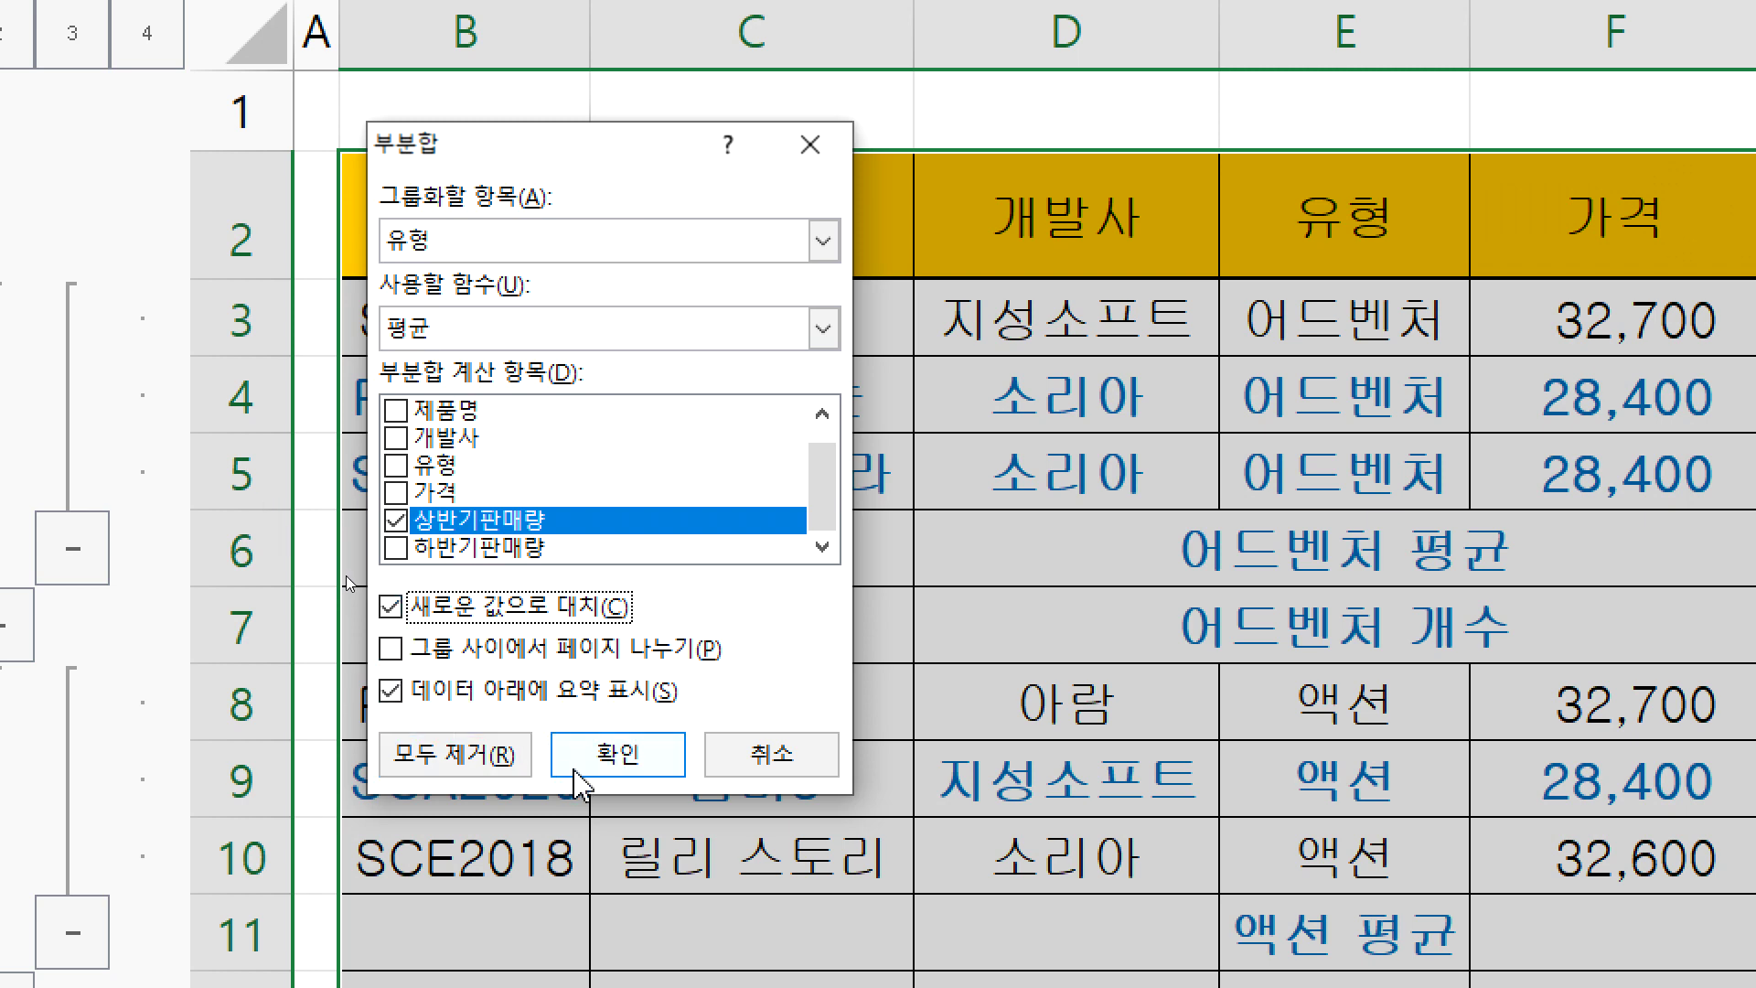
# - Replace the existing subtotals with the 평균 of 상반기판매량 for each 유형 and select the Excel cell with the 어드벤처 average
pyautogui.click(612, 759)
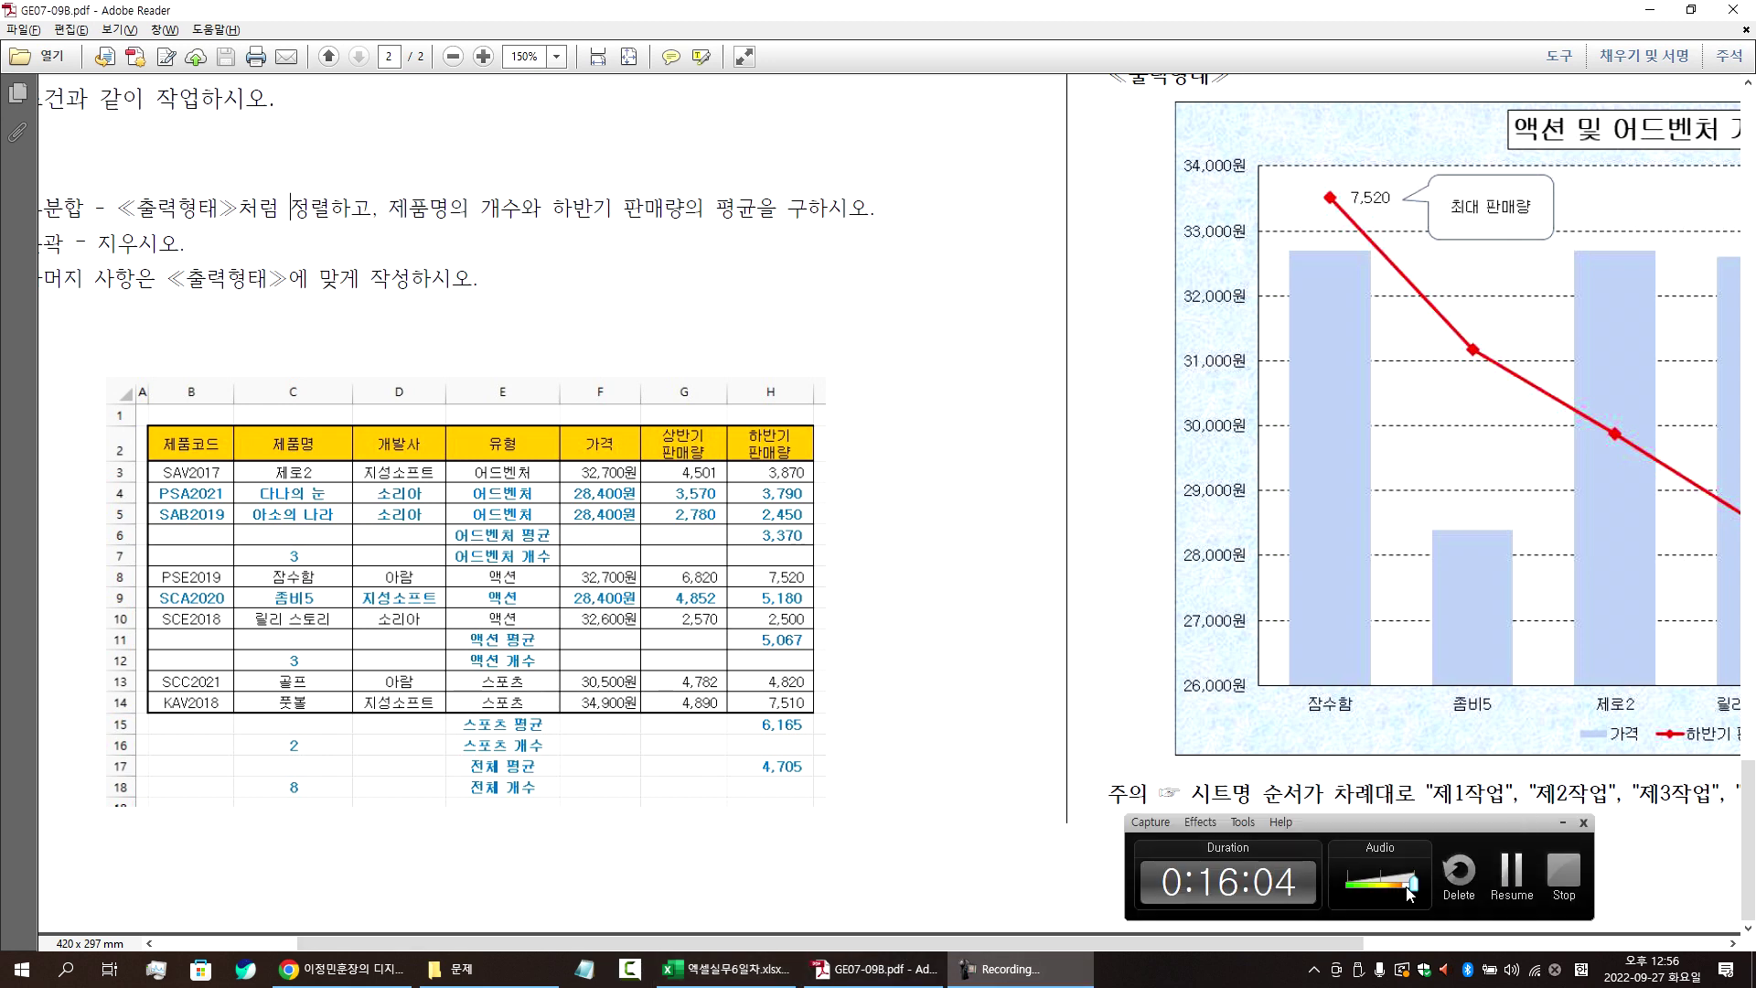
pyautogui.click(727, 968)
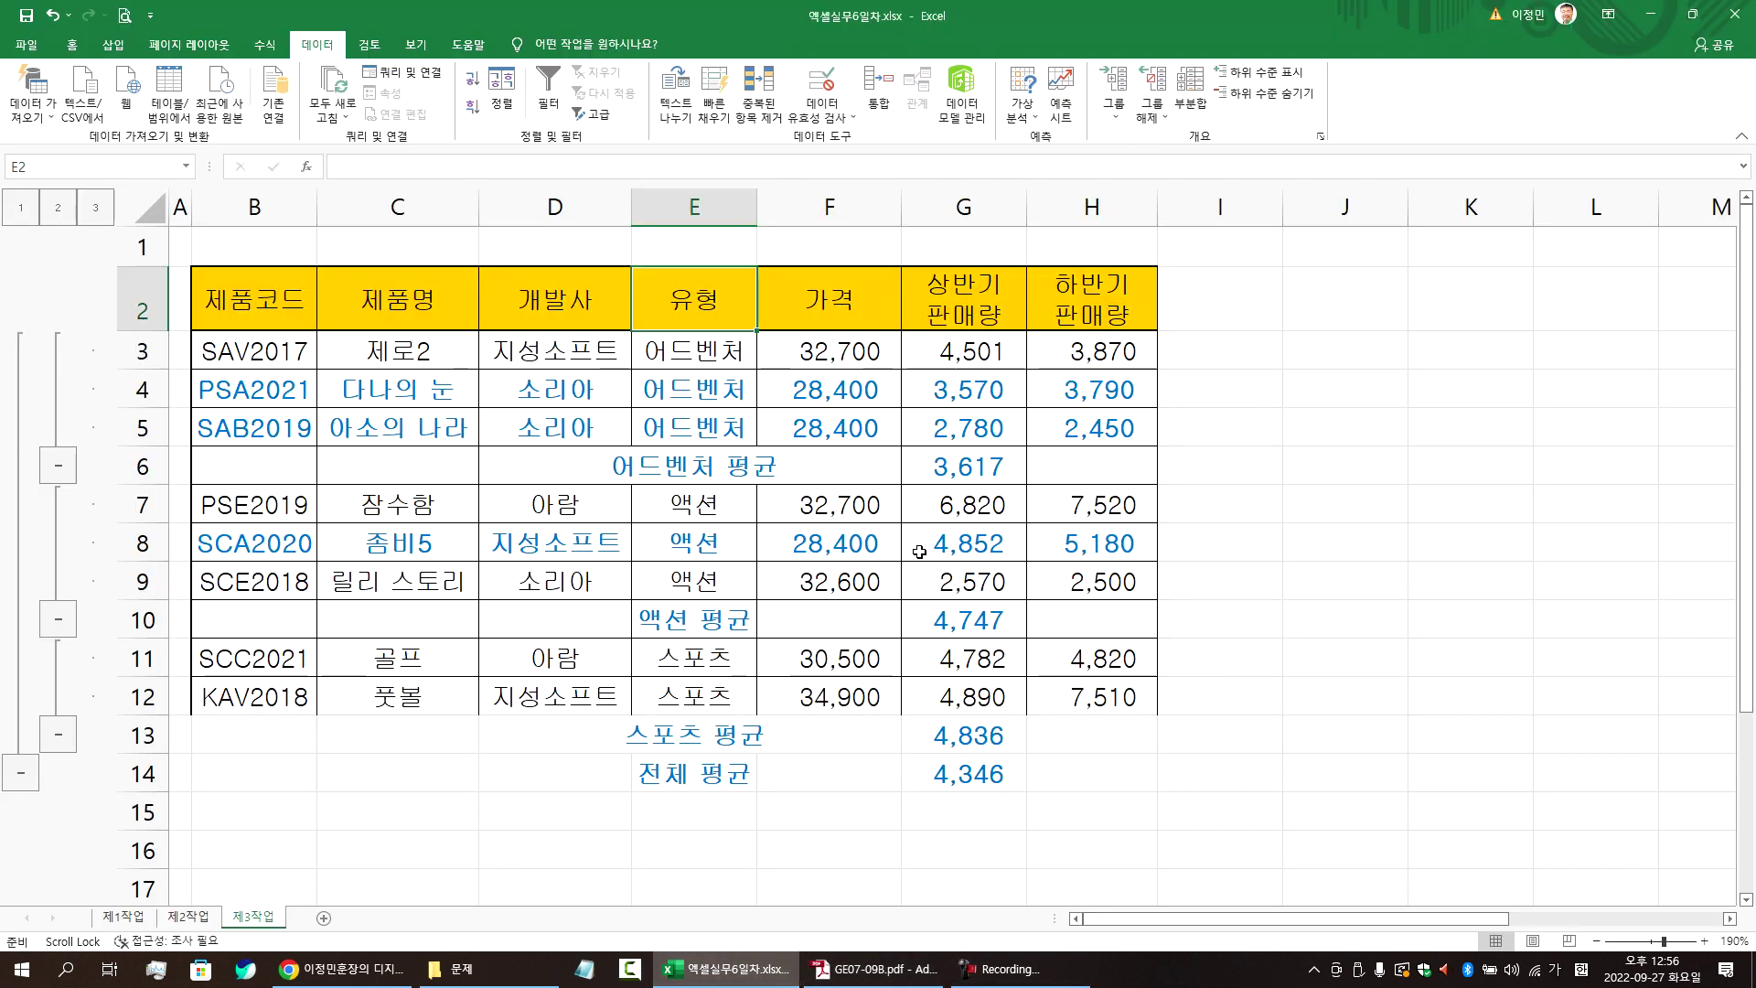
pyautogui.click(960, 466)
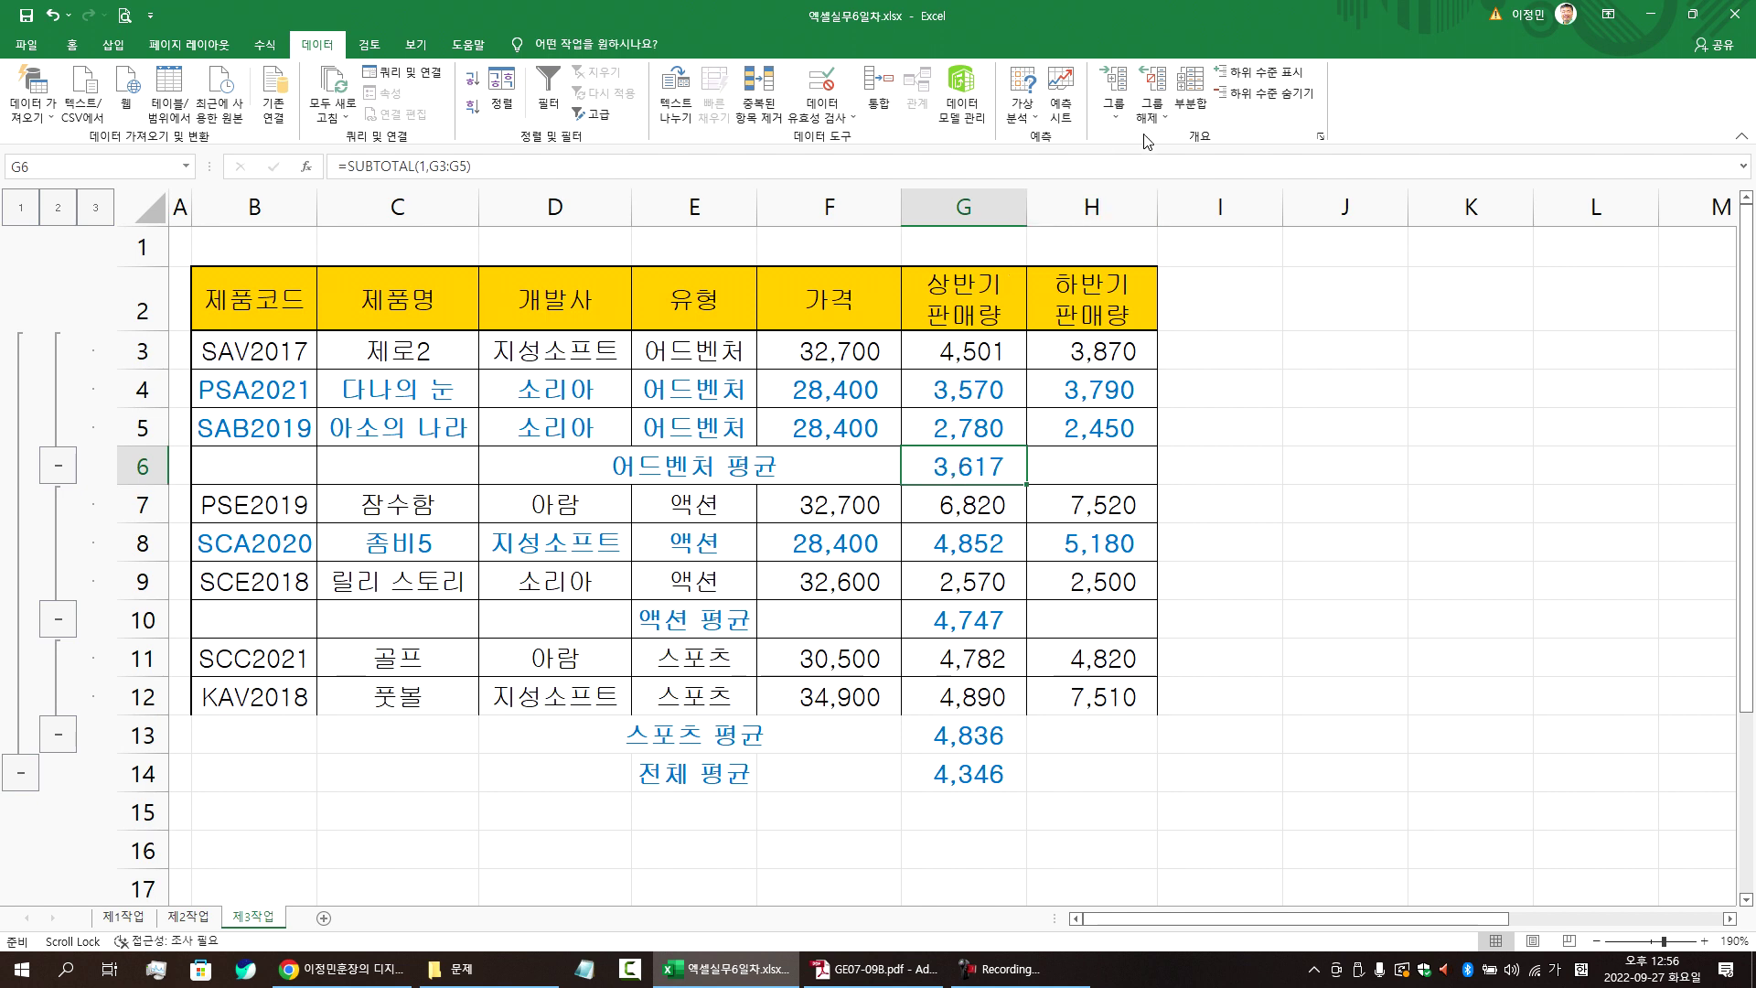
# - Replace the current subtotals with the 개수 of 제품명 for each 유형, leaving 상반기판매량 out of the calculation
pyautogui.click(1190, 91)
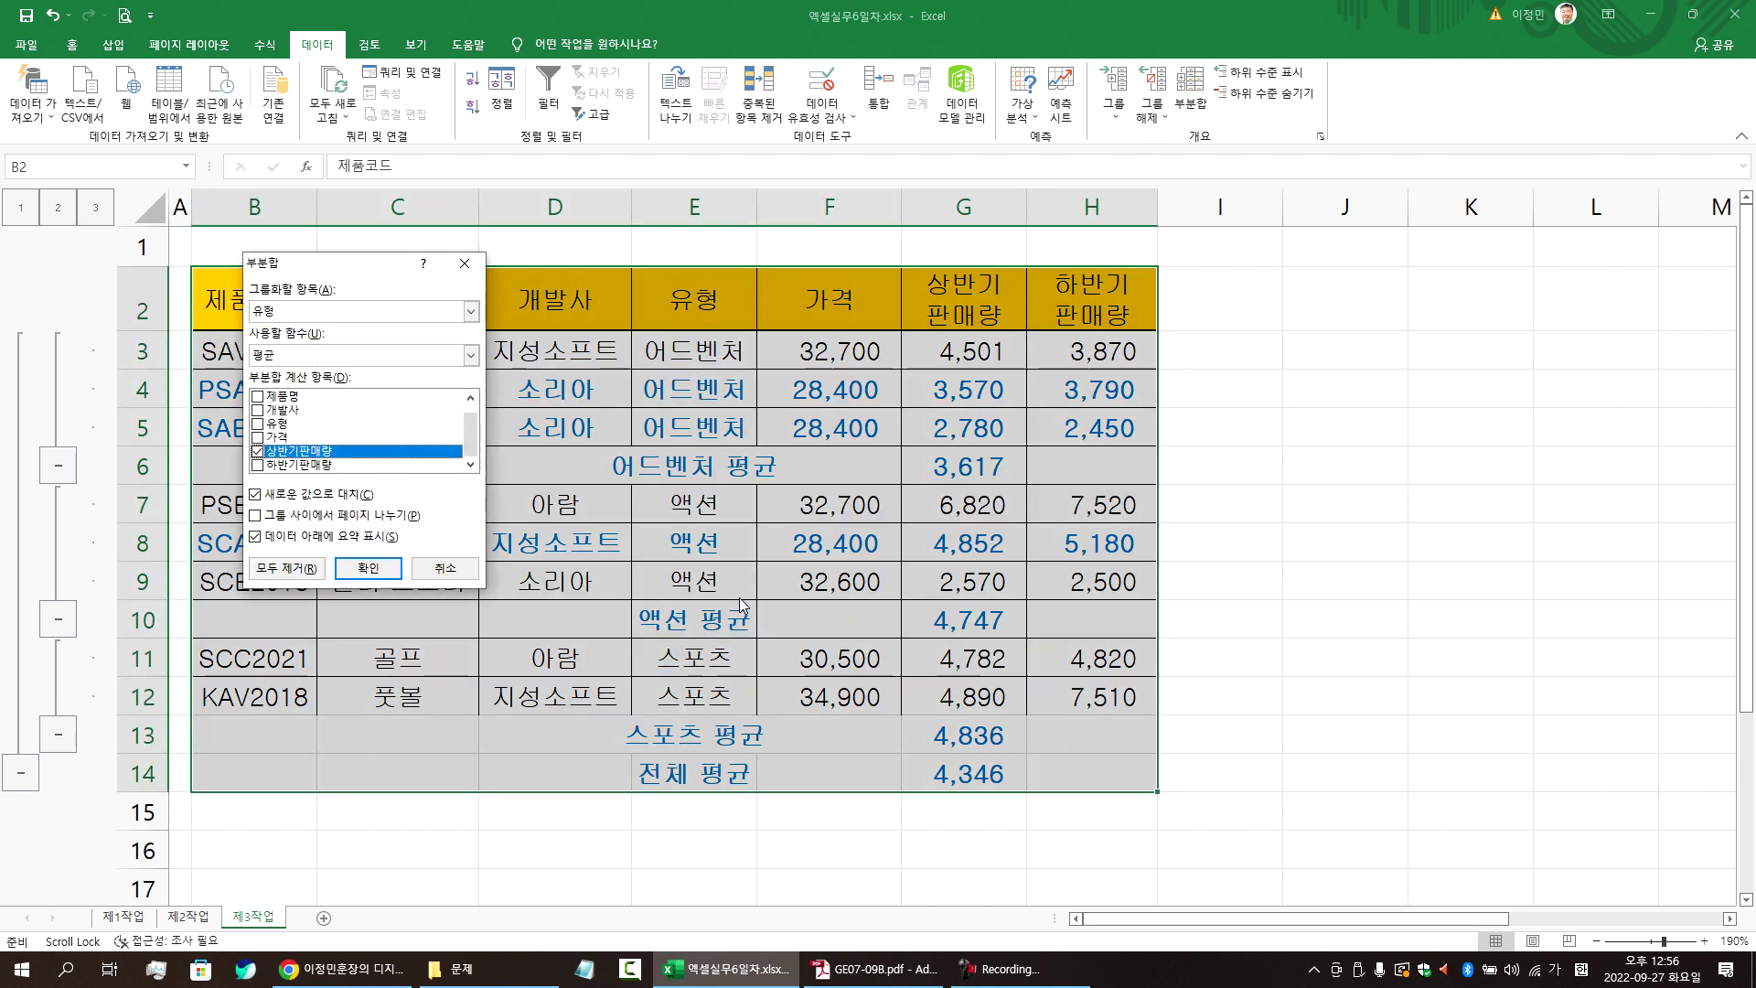
pyautogui.click(270, 448)
pyautogui.scroll(1, 281, 417)
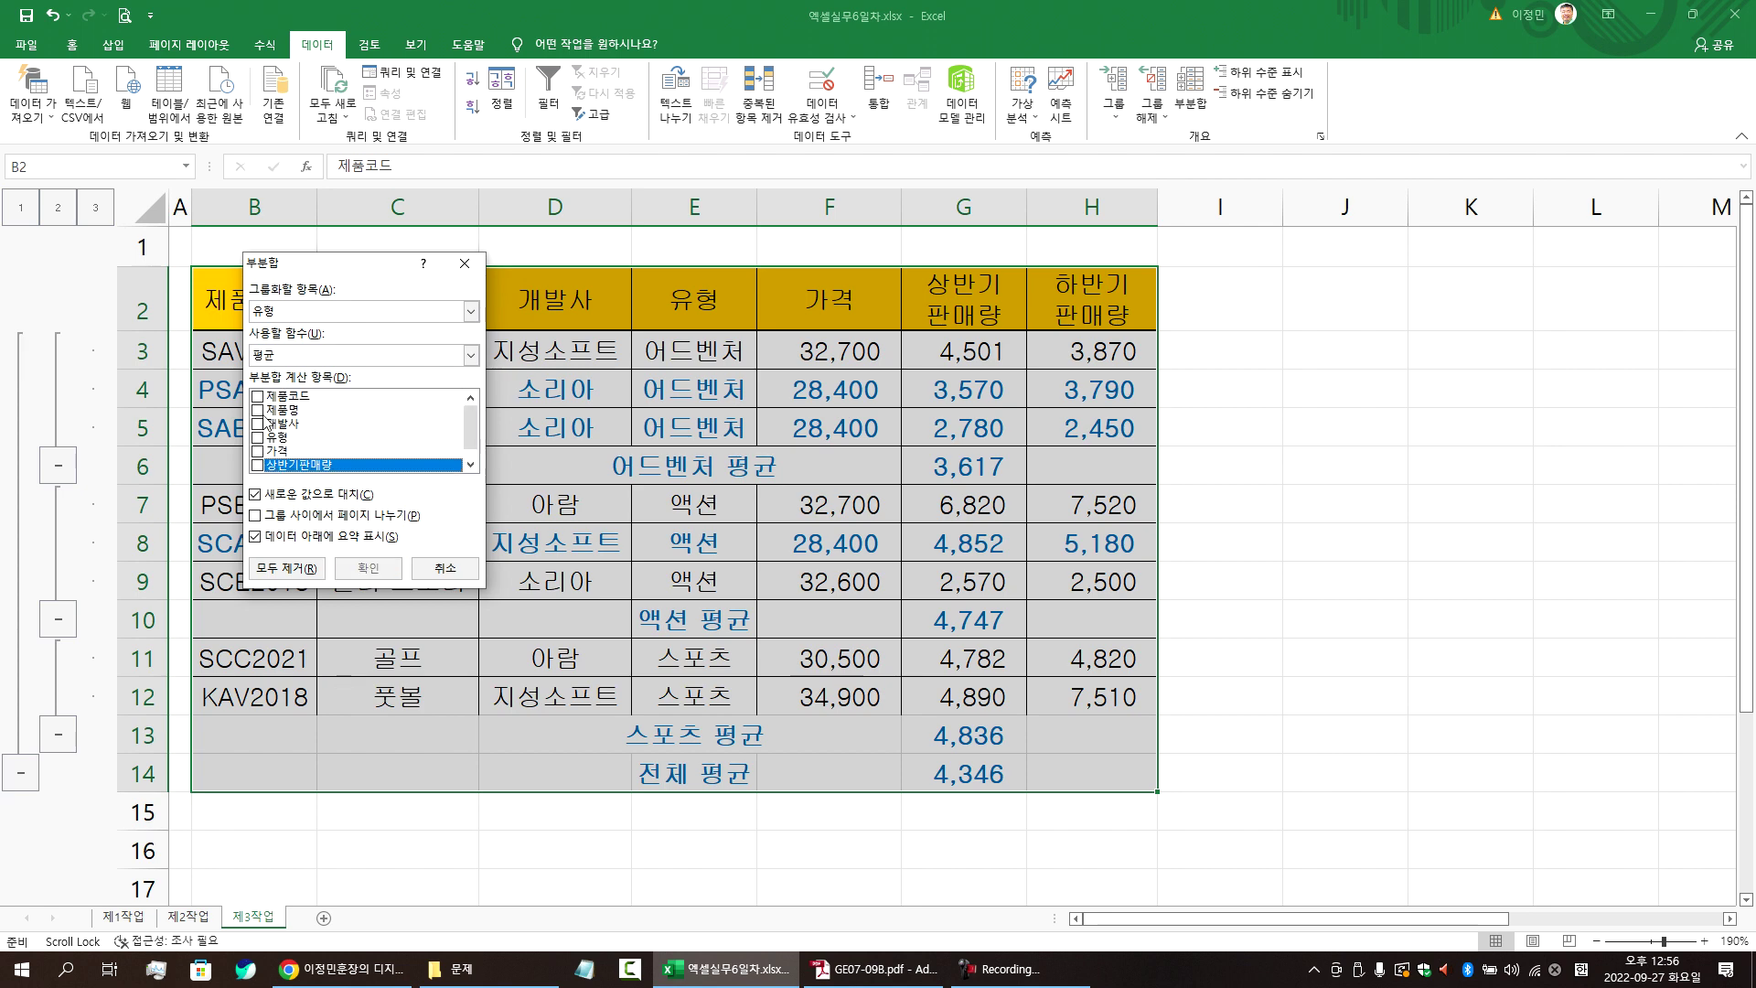
pyautogui.click(258, 410)
pyautogui.moveTo(358, 261); pyautogui.dragTo(632, 251)
pyautogui.click(550, 340)
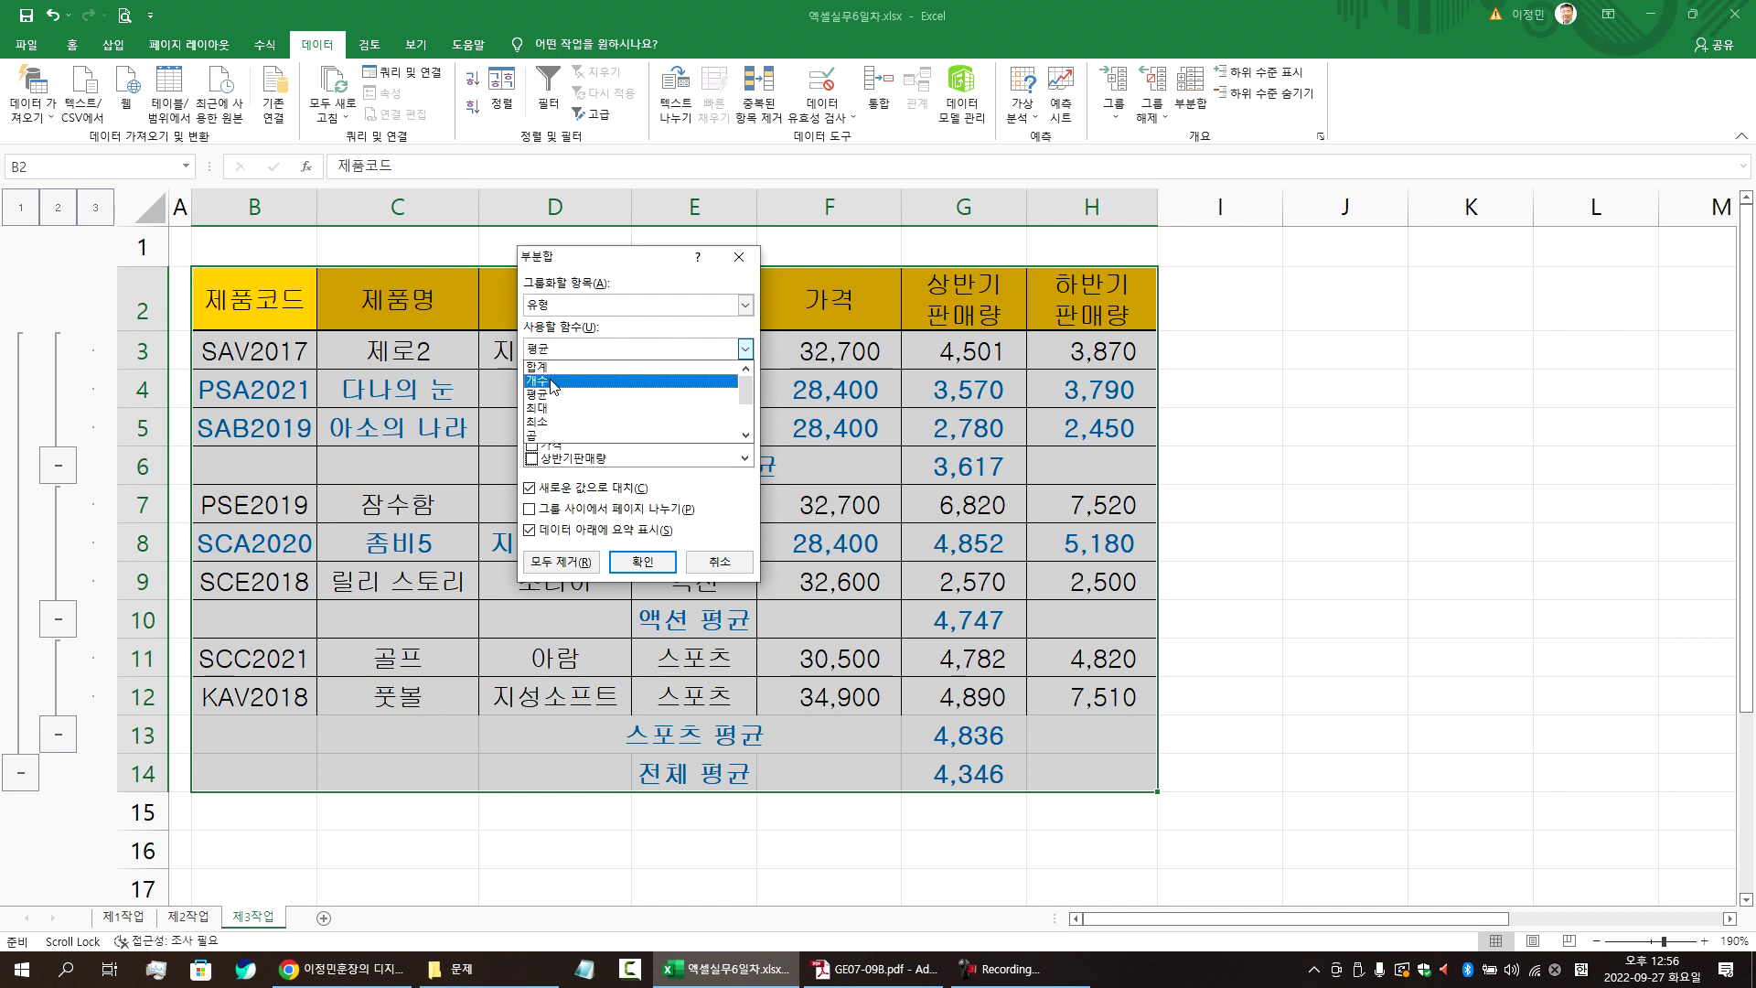
pyautogui.click(550, 379)
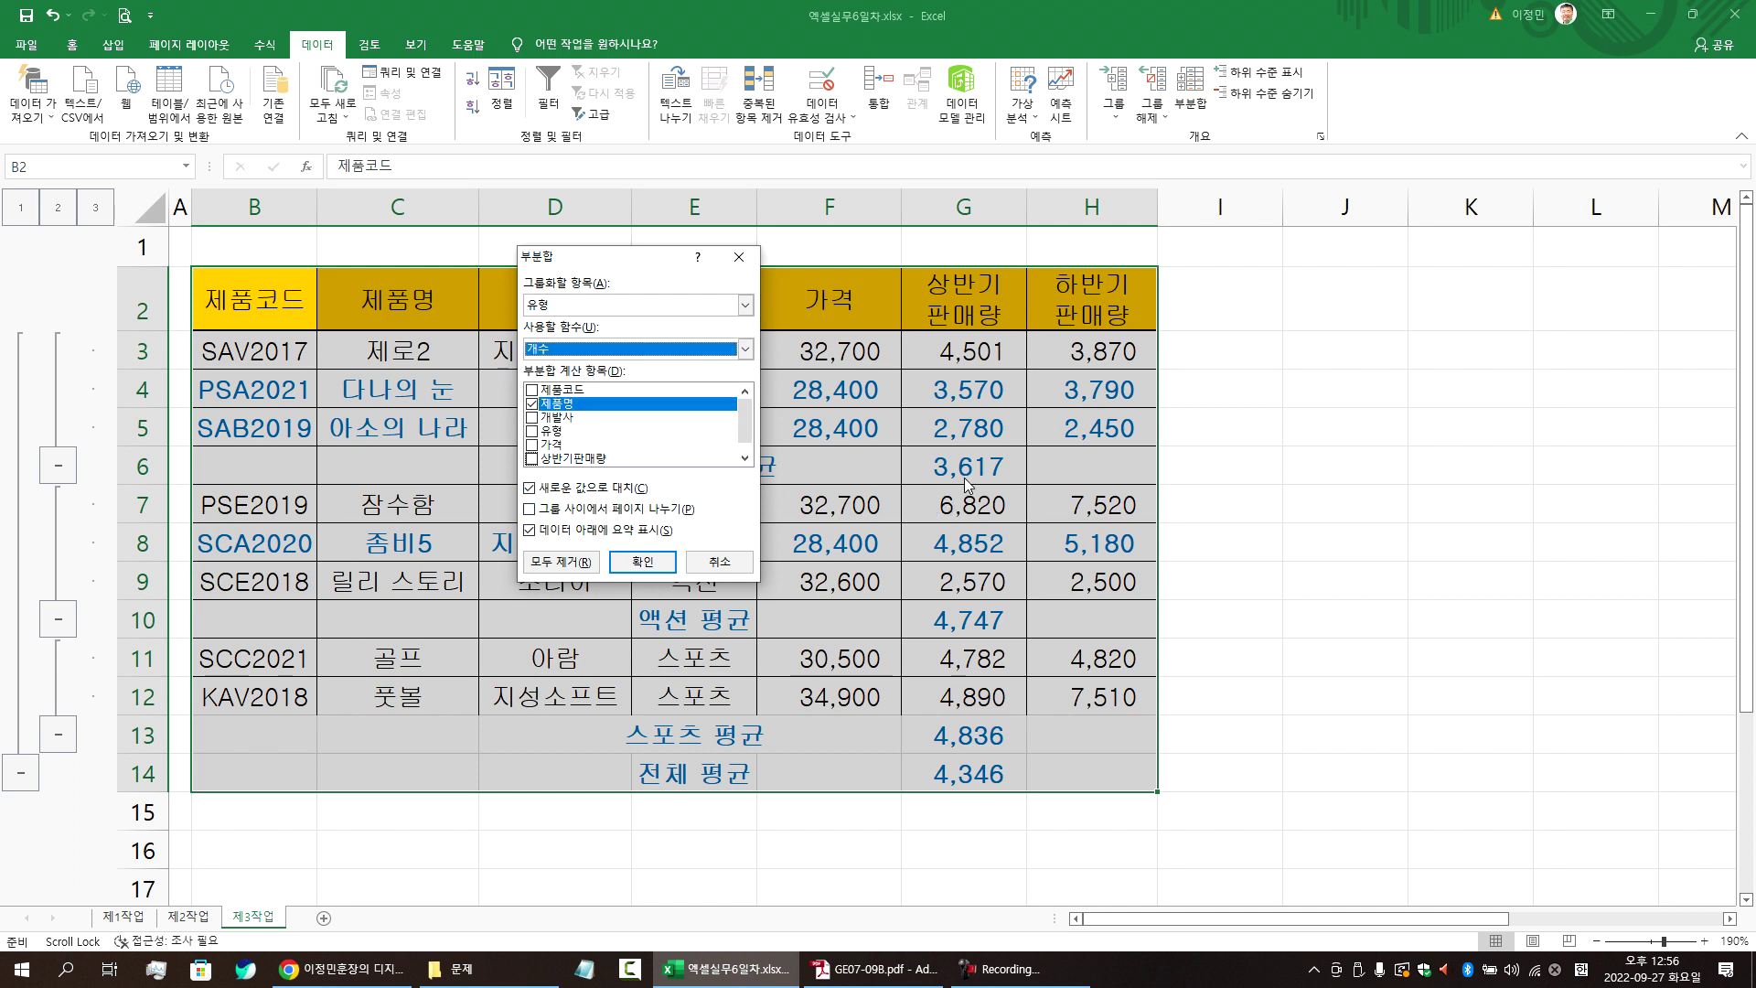
pyautogui.click(642, 560)
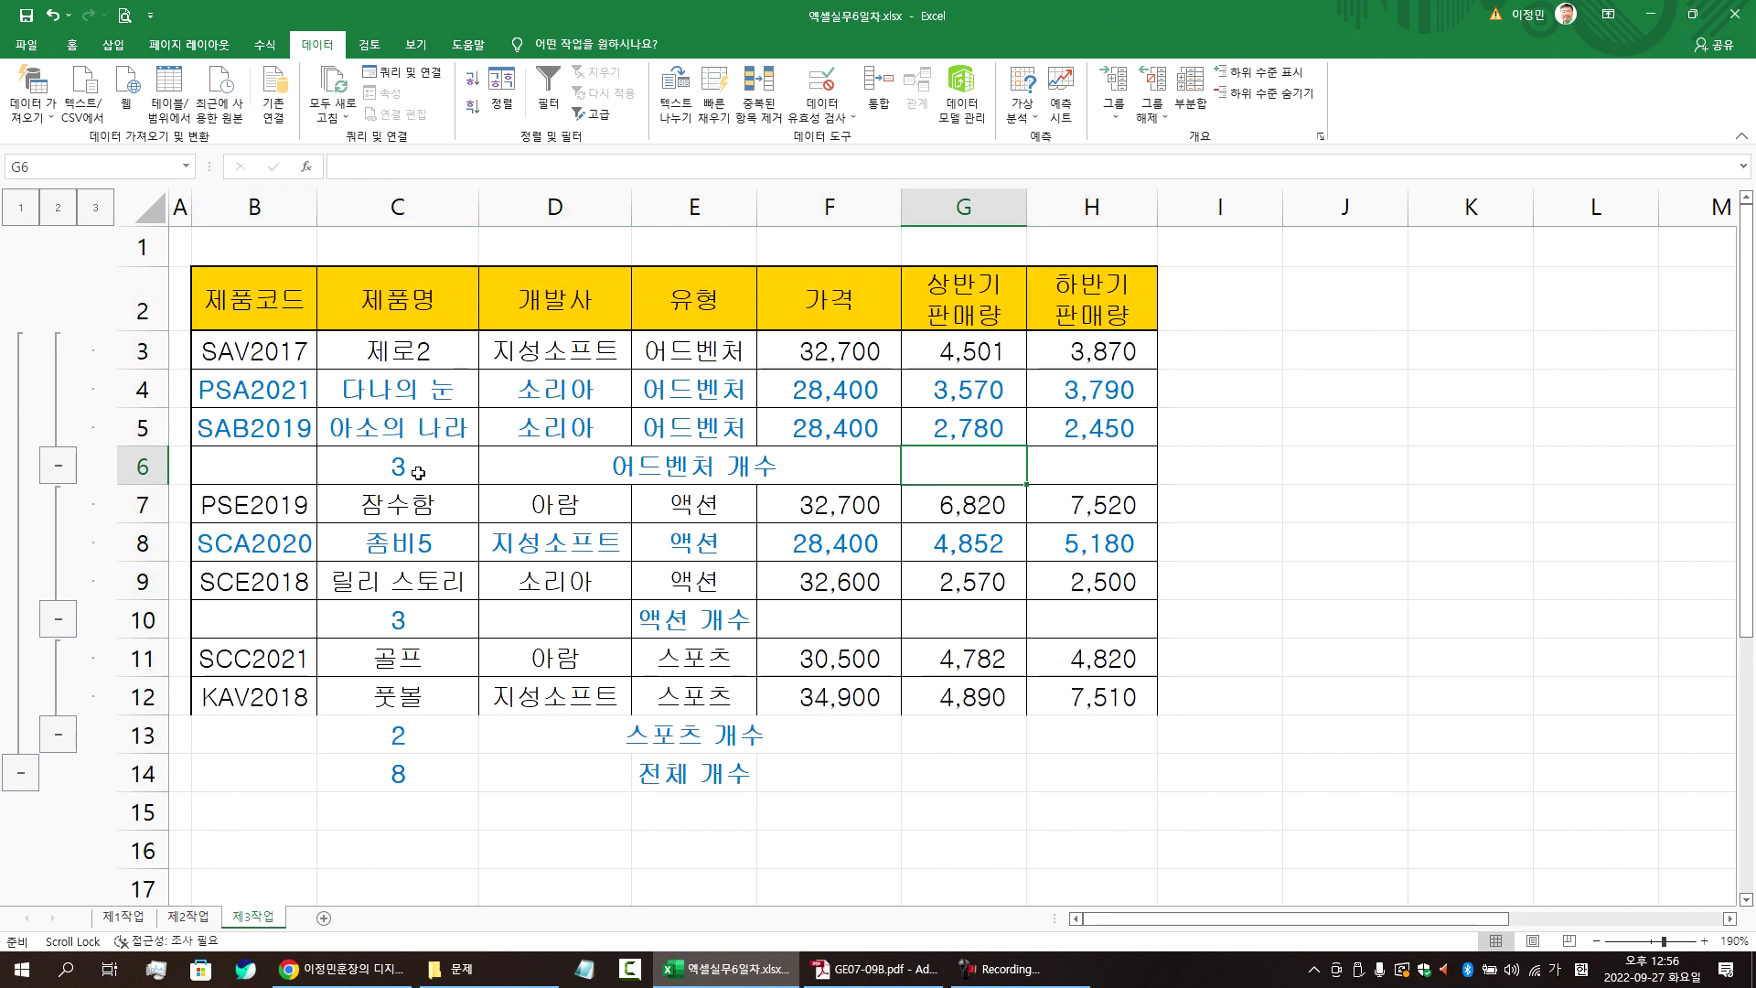
# - Add a second subtotal with the 평균 of 하반기판매량 for each 유형, without replacing the current subtotals
pyautogui.click(1190, 91)
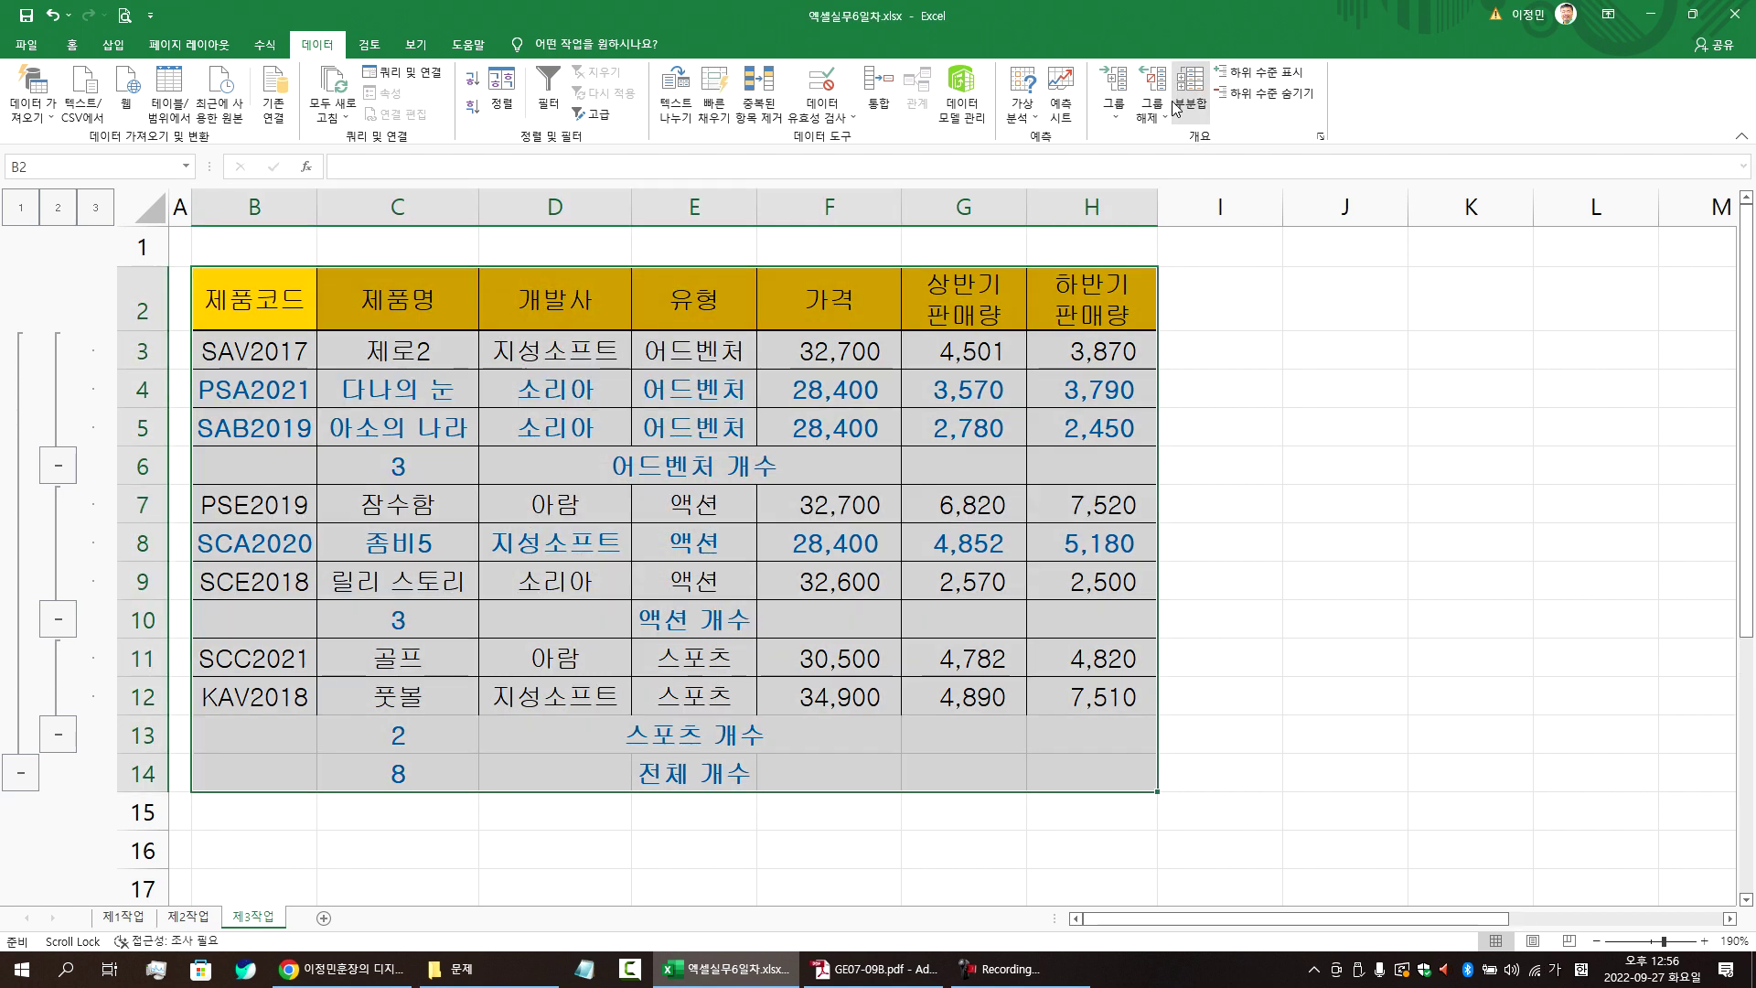
pyautogui.click(531, 404)
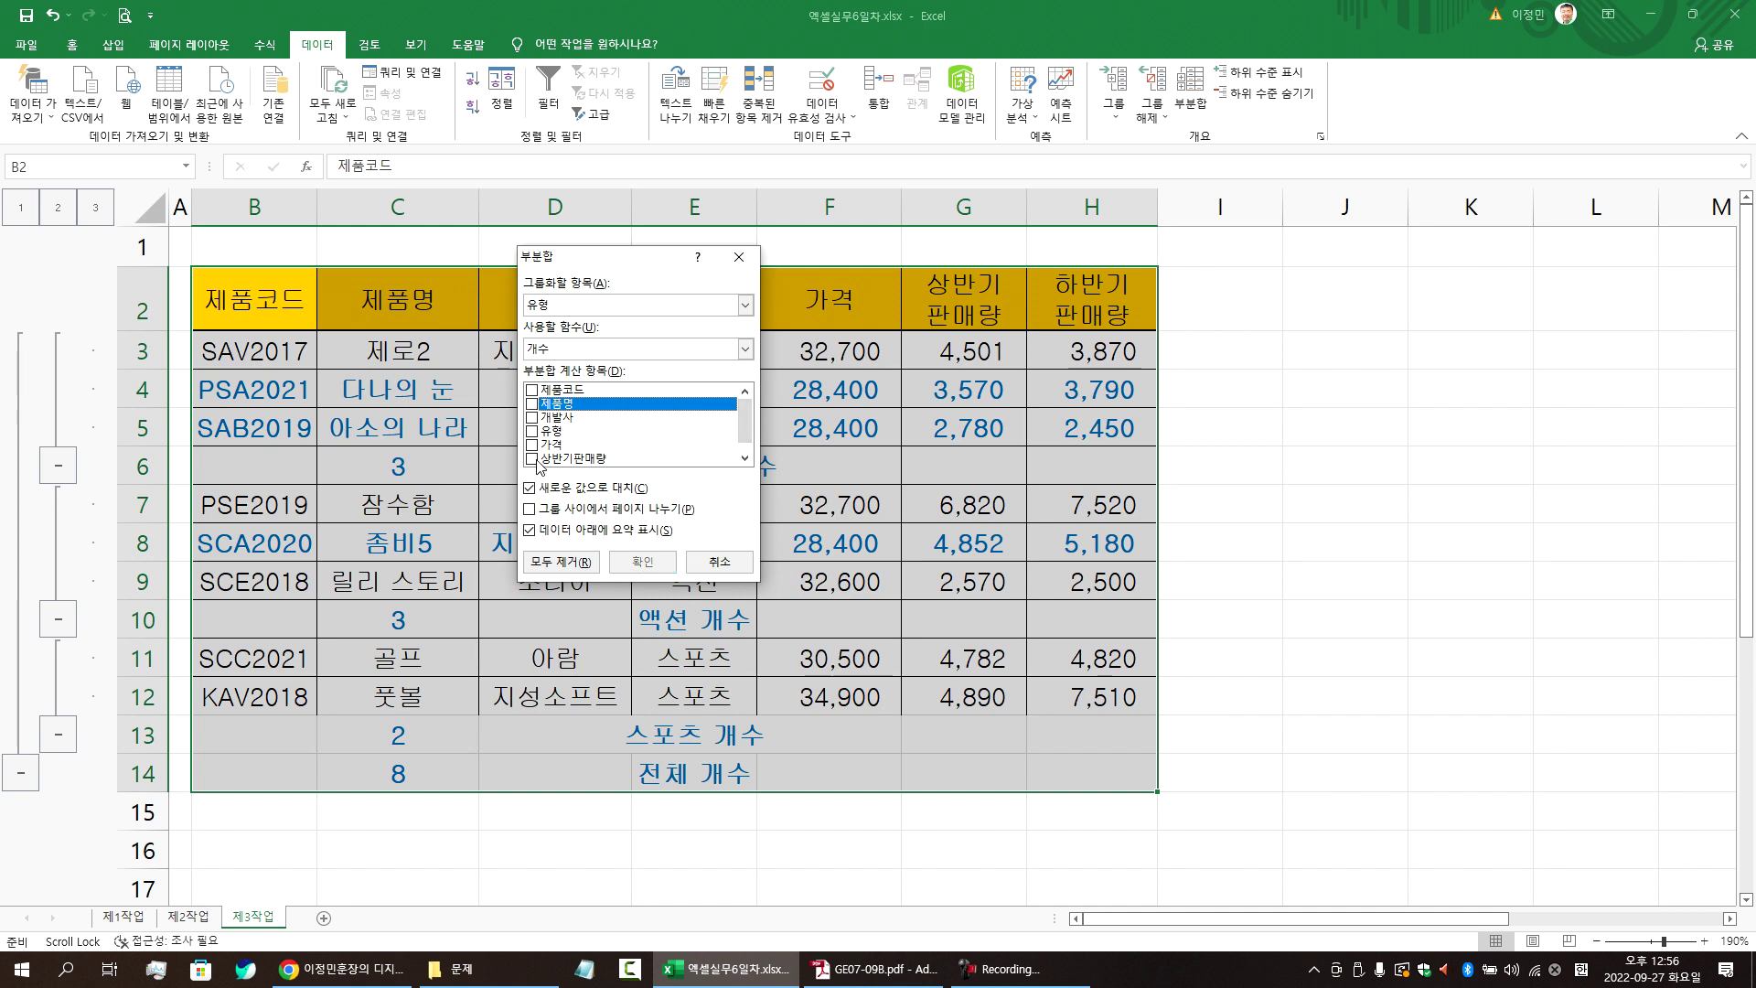
pyautogui.scroll(-1, 546, 461)
pyautogui.click(532, 458)
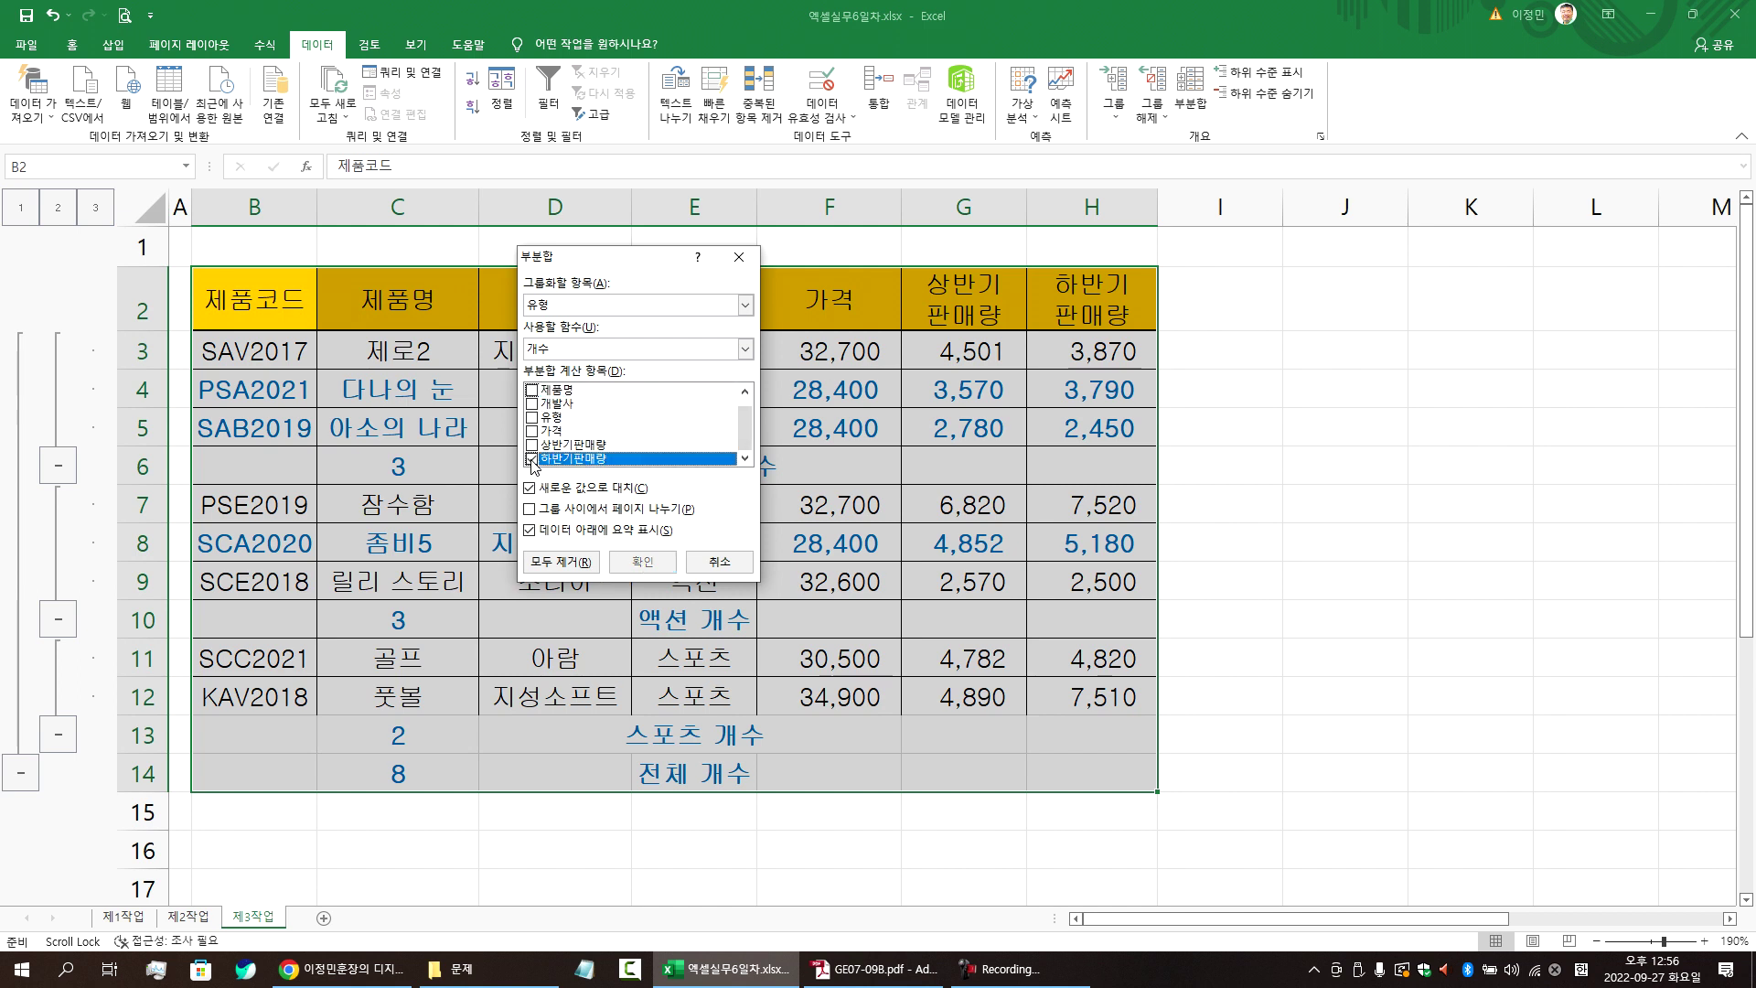
pyautogui.click(555, 356)
pyautogui.click(550, 394)
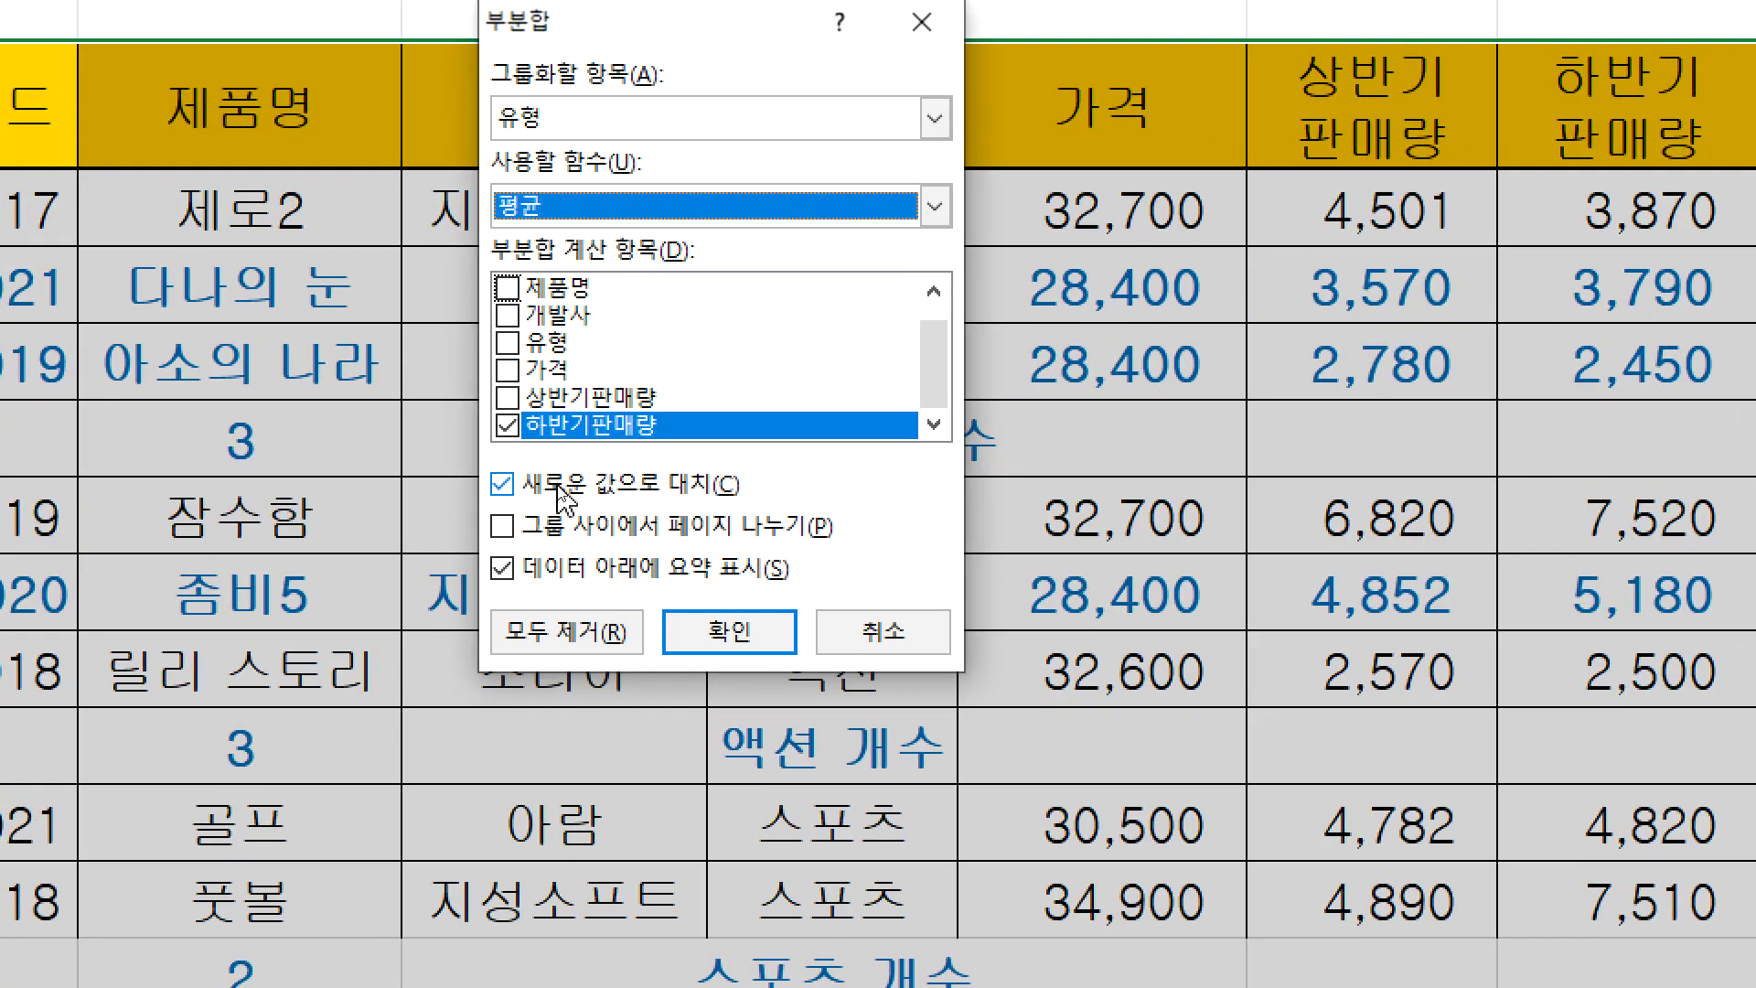
pyautogui.click(559, 487)
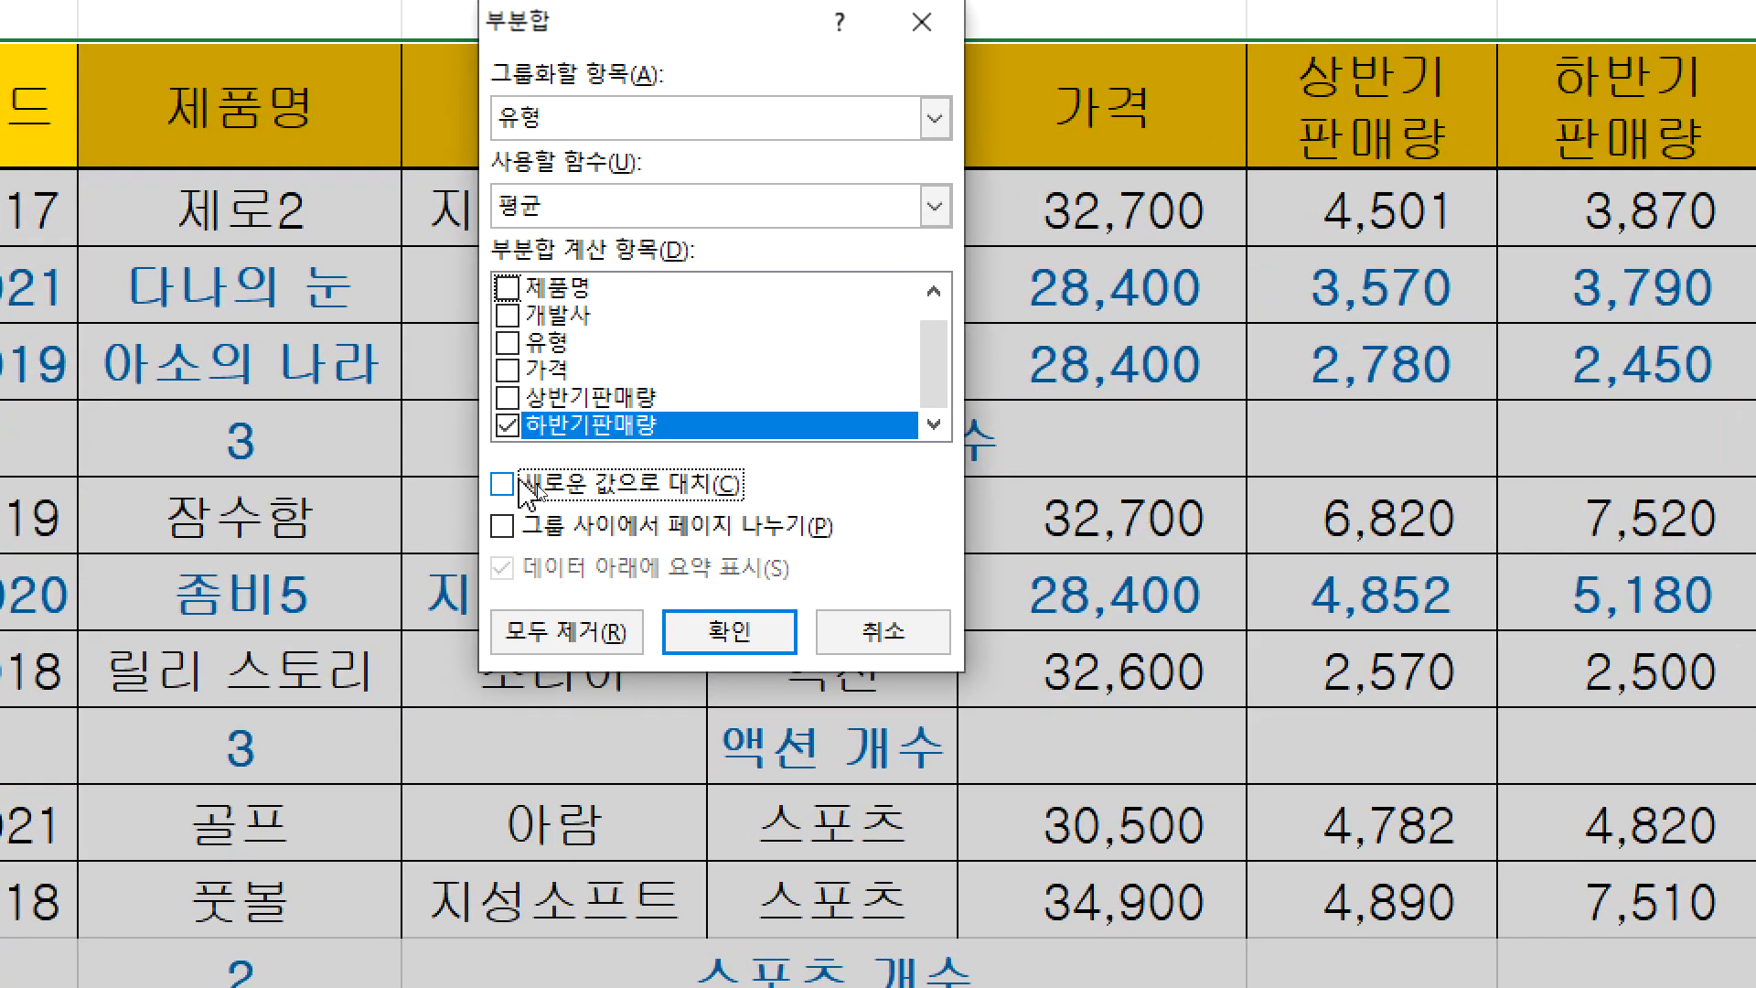
pyautogui.click(735, 629)
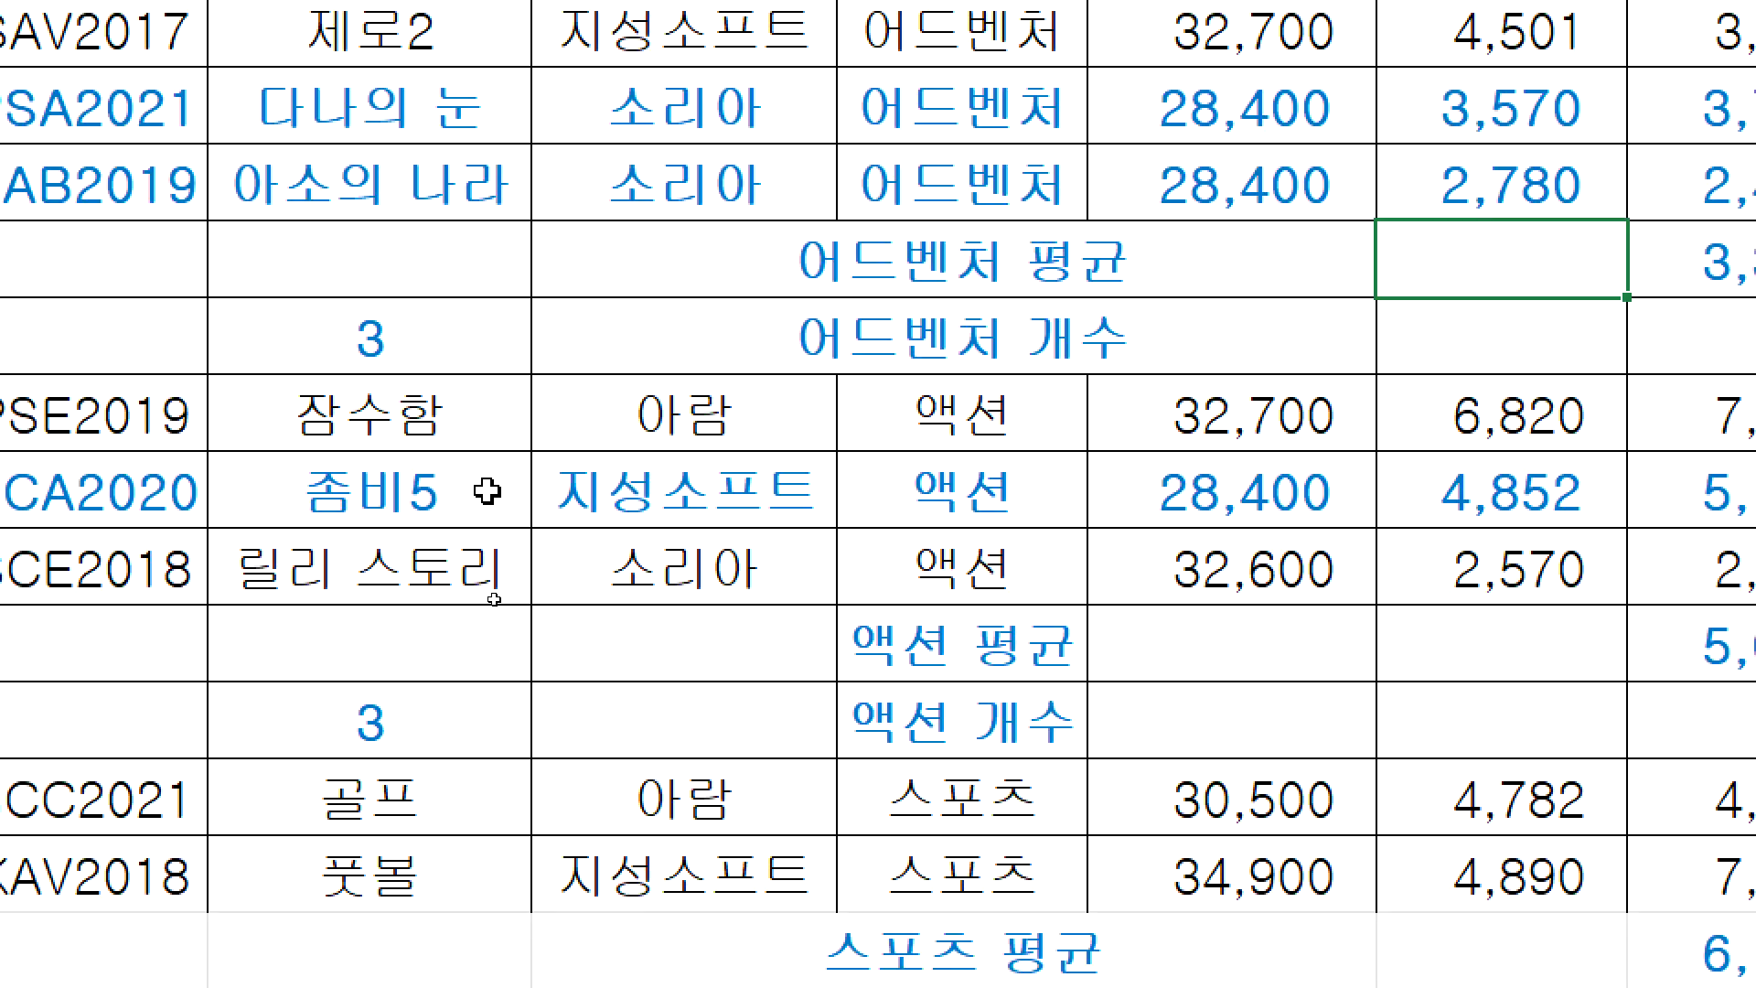
# - Compare the 유형 subtotal labels with the output form in the PDF and autofit column E to their width
pyautogui.click(869, 270)
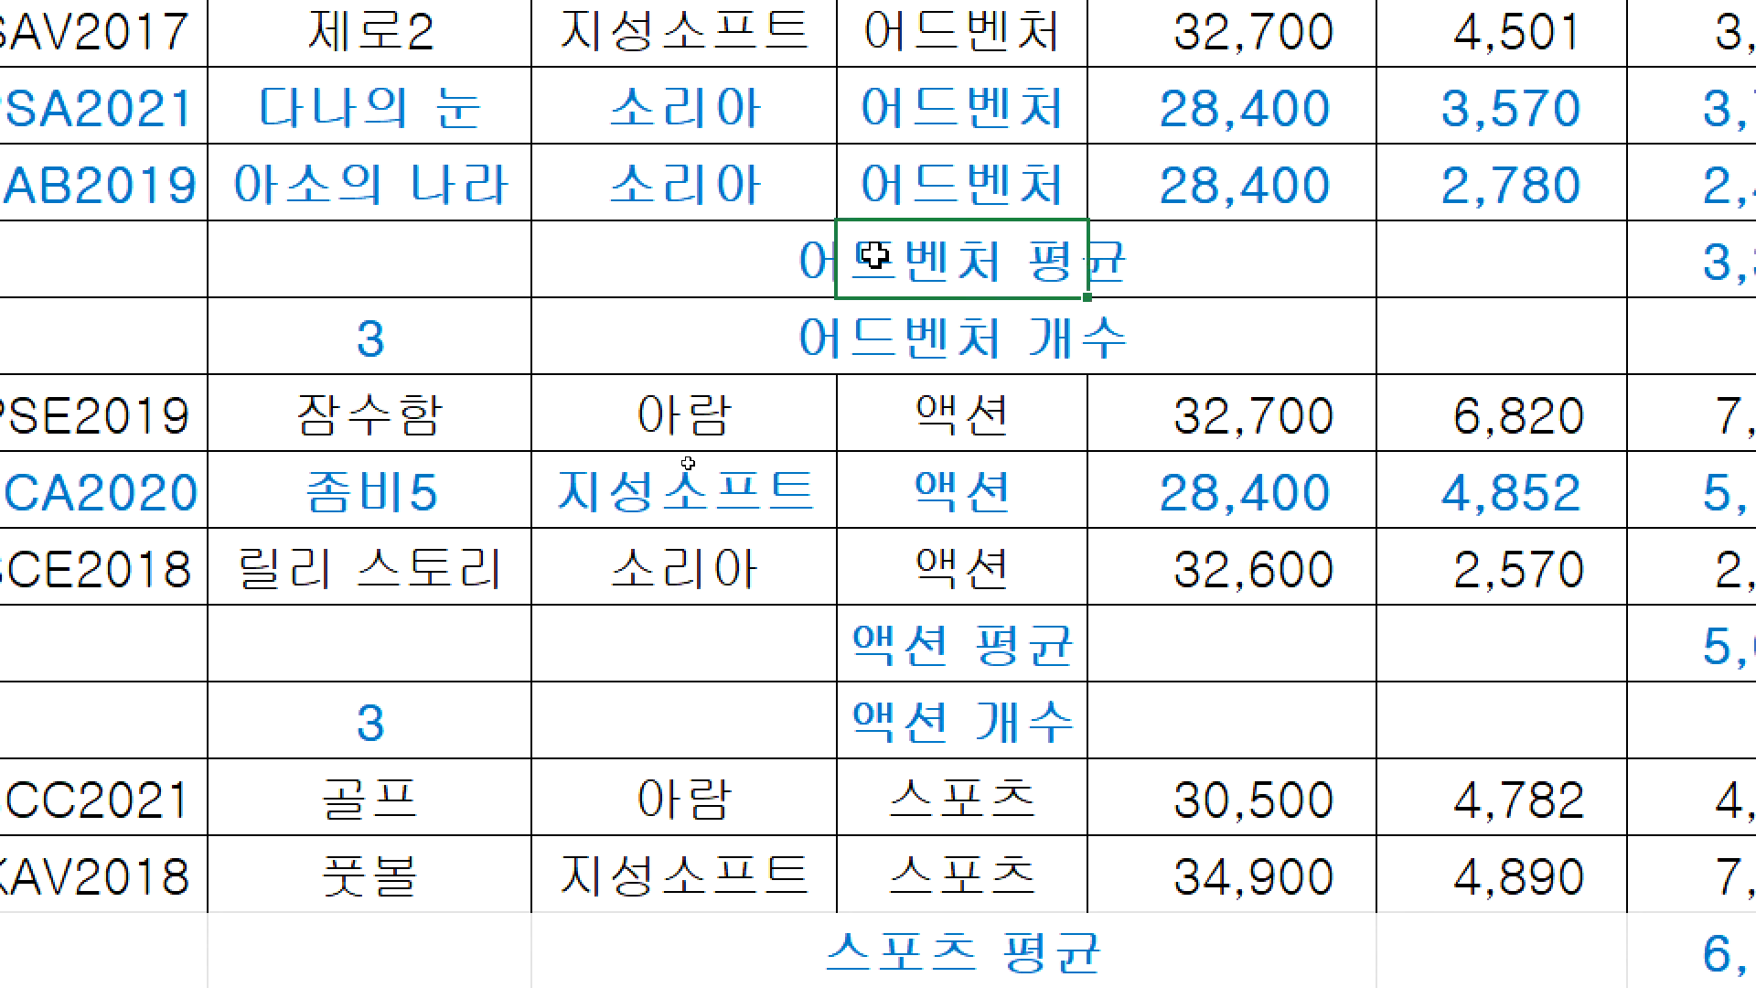
pyautogui.click(897, 343)
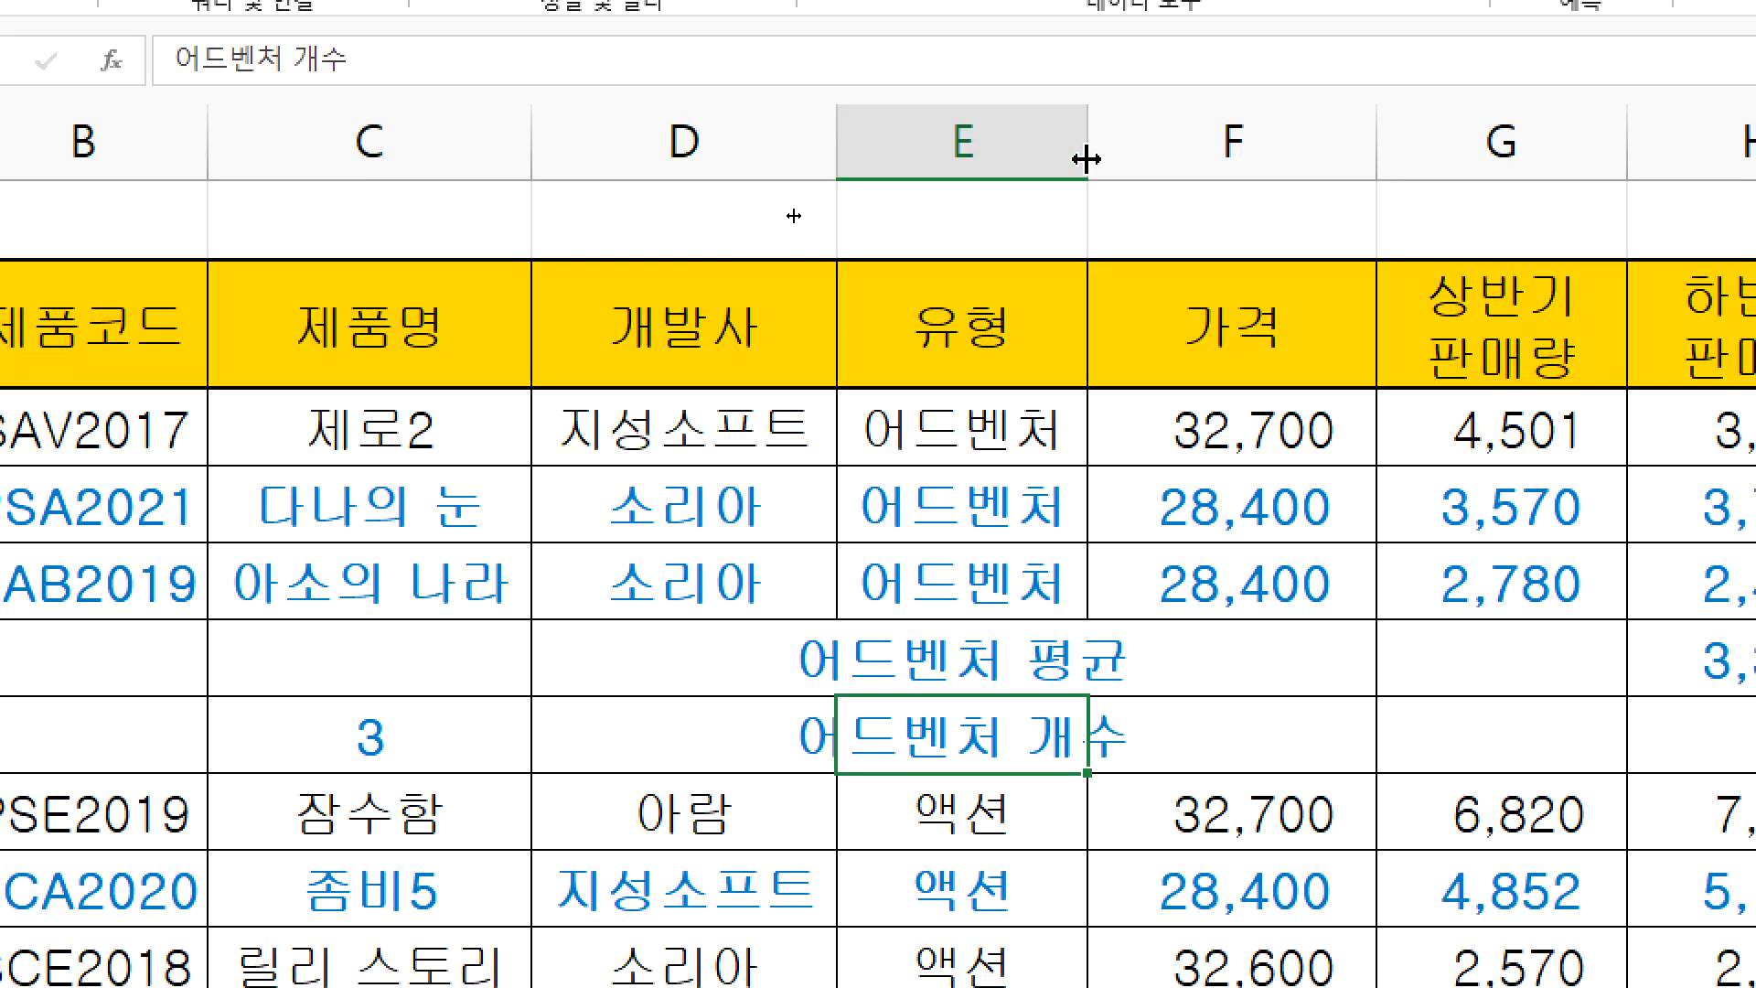
pyautogui.moveTo(1086, 159); pyautogui.dragTo(1087, 159)
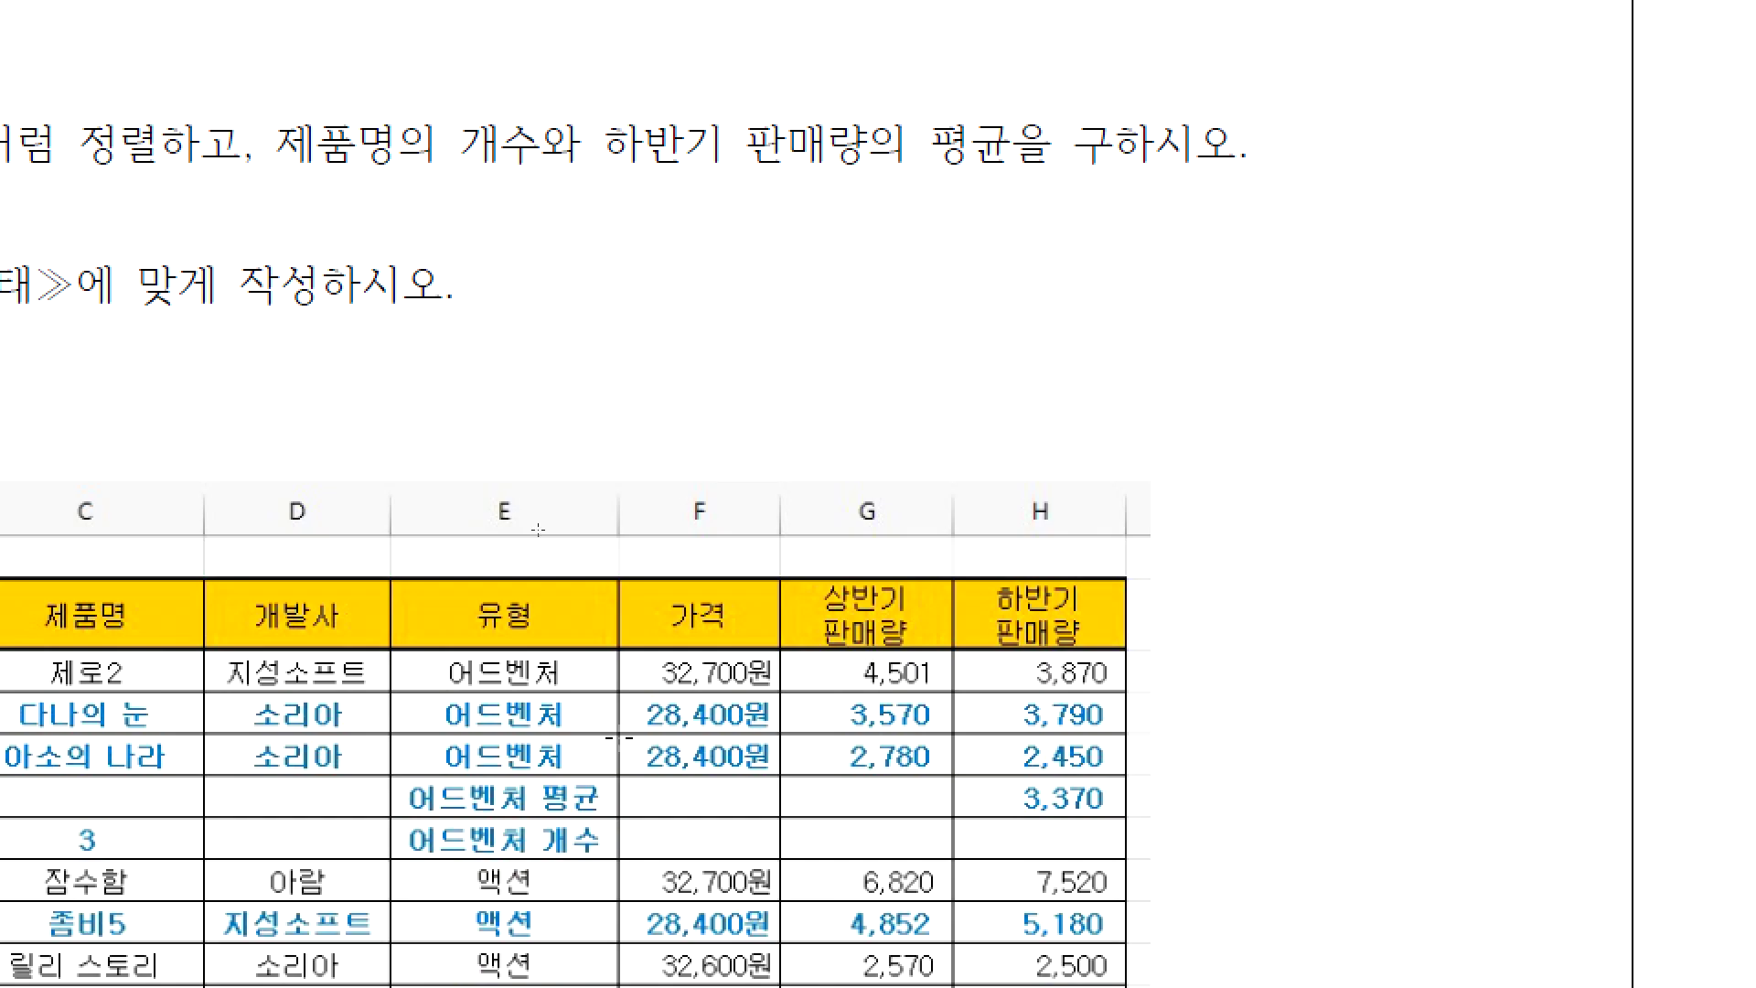
pyautogui.scroll(-1, 538, 529)
pyautogui.click(422, 649)
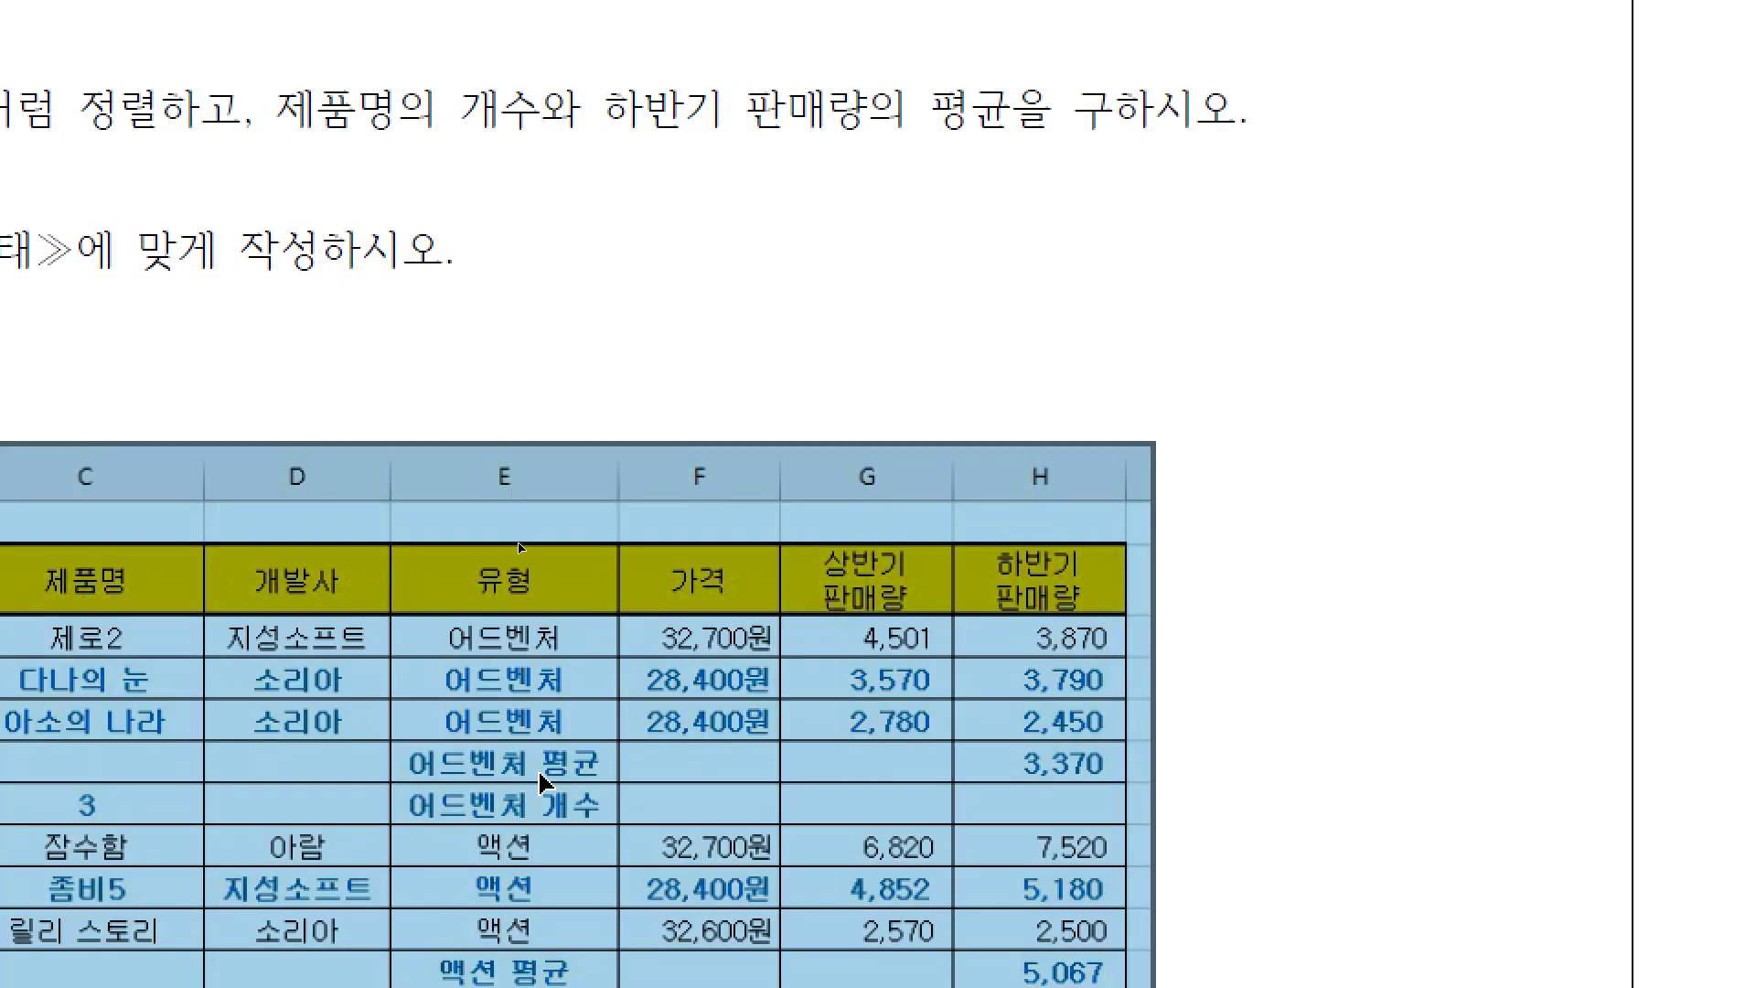
pyautogui.press('Escape')
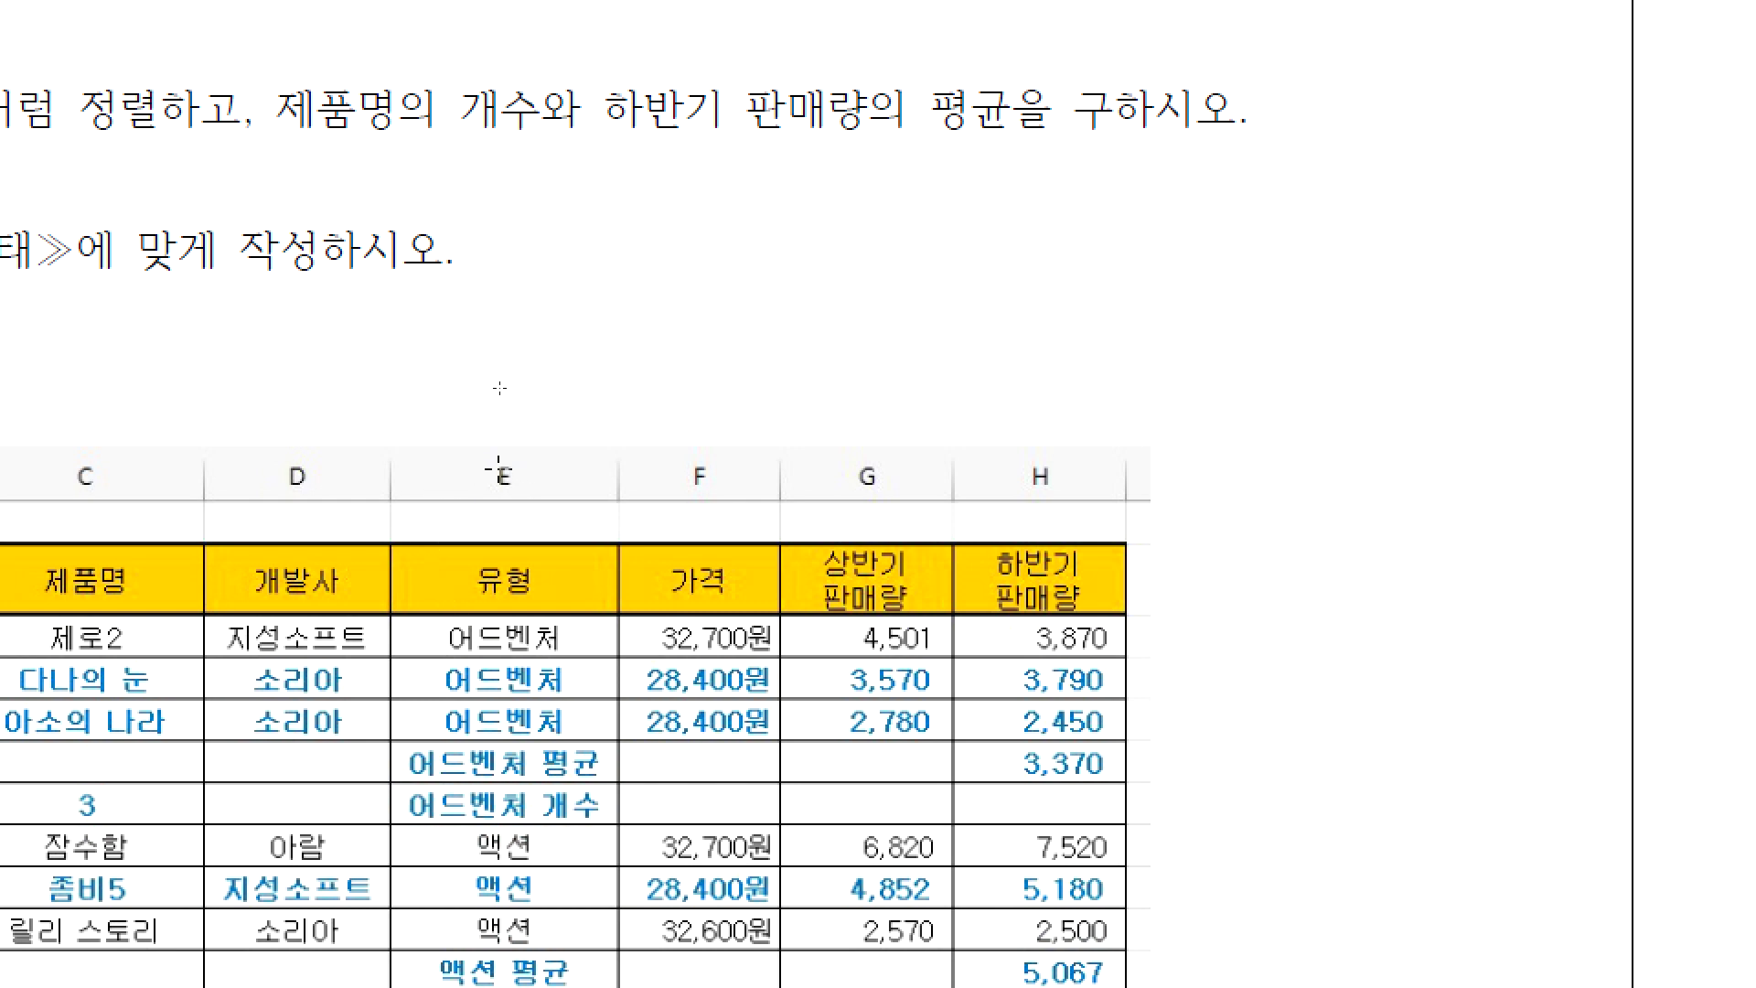
pyautogui.scroll(-8, 484, 543)
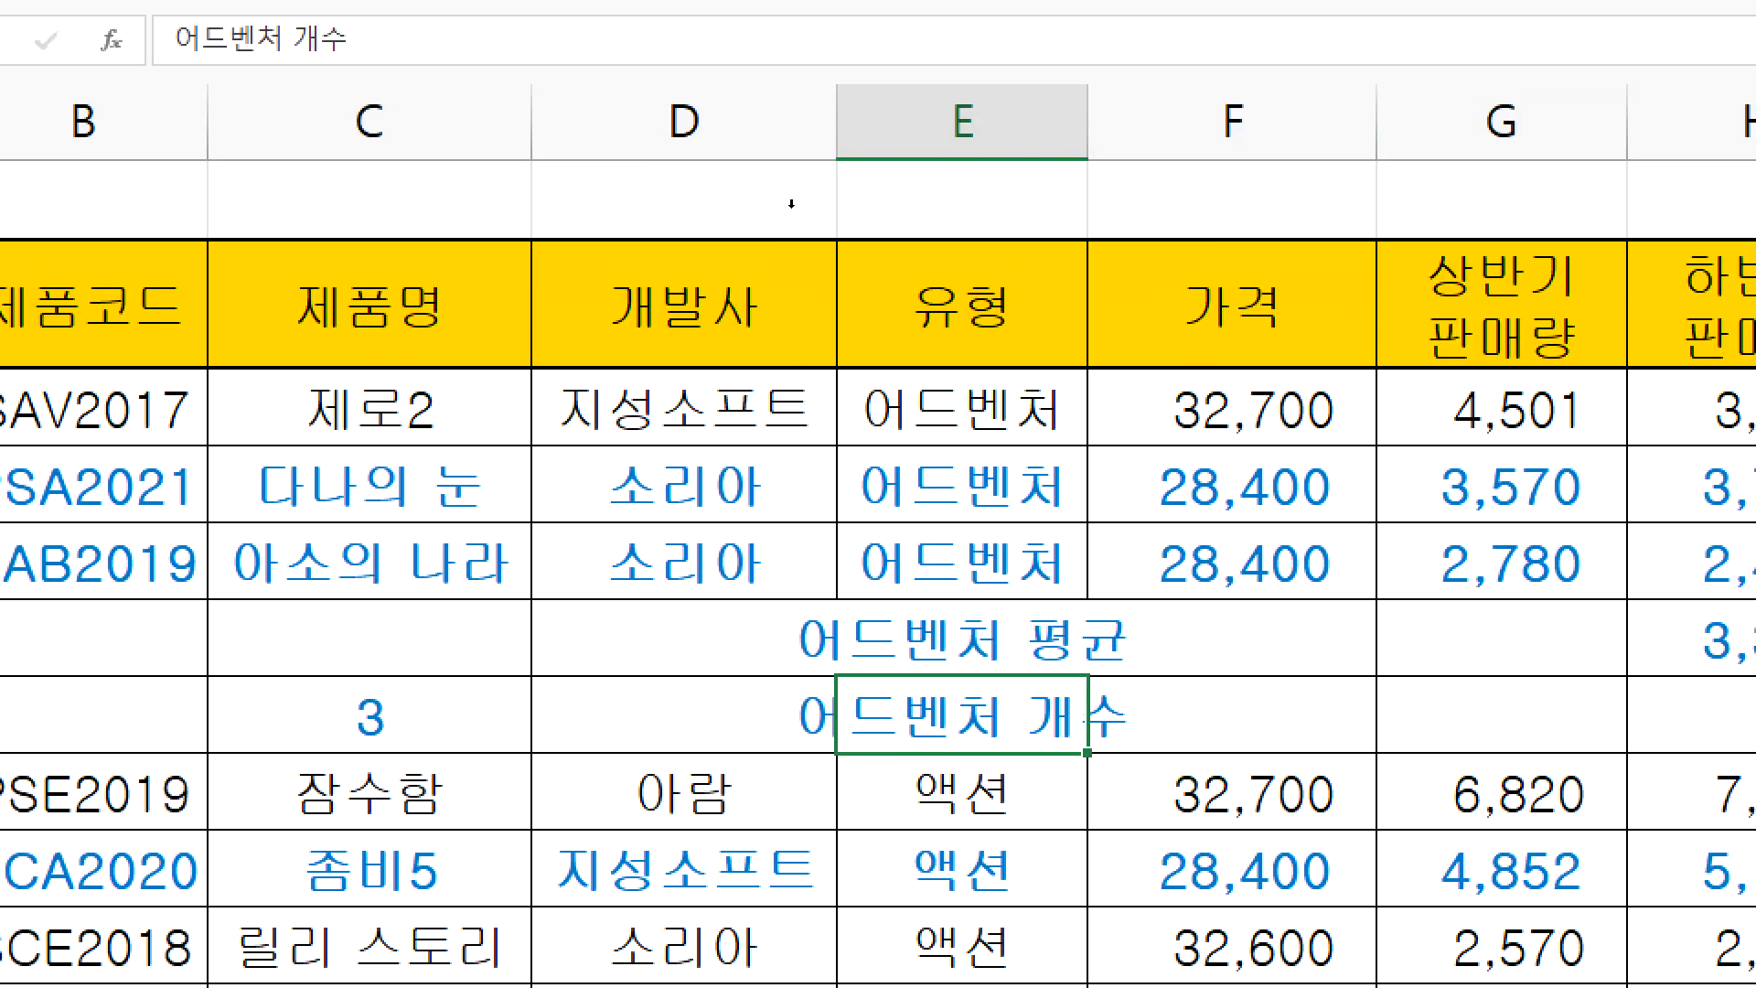
pyautogui.doubleClick(1080, 122)
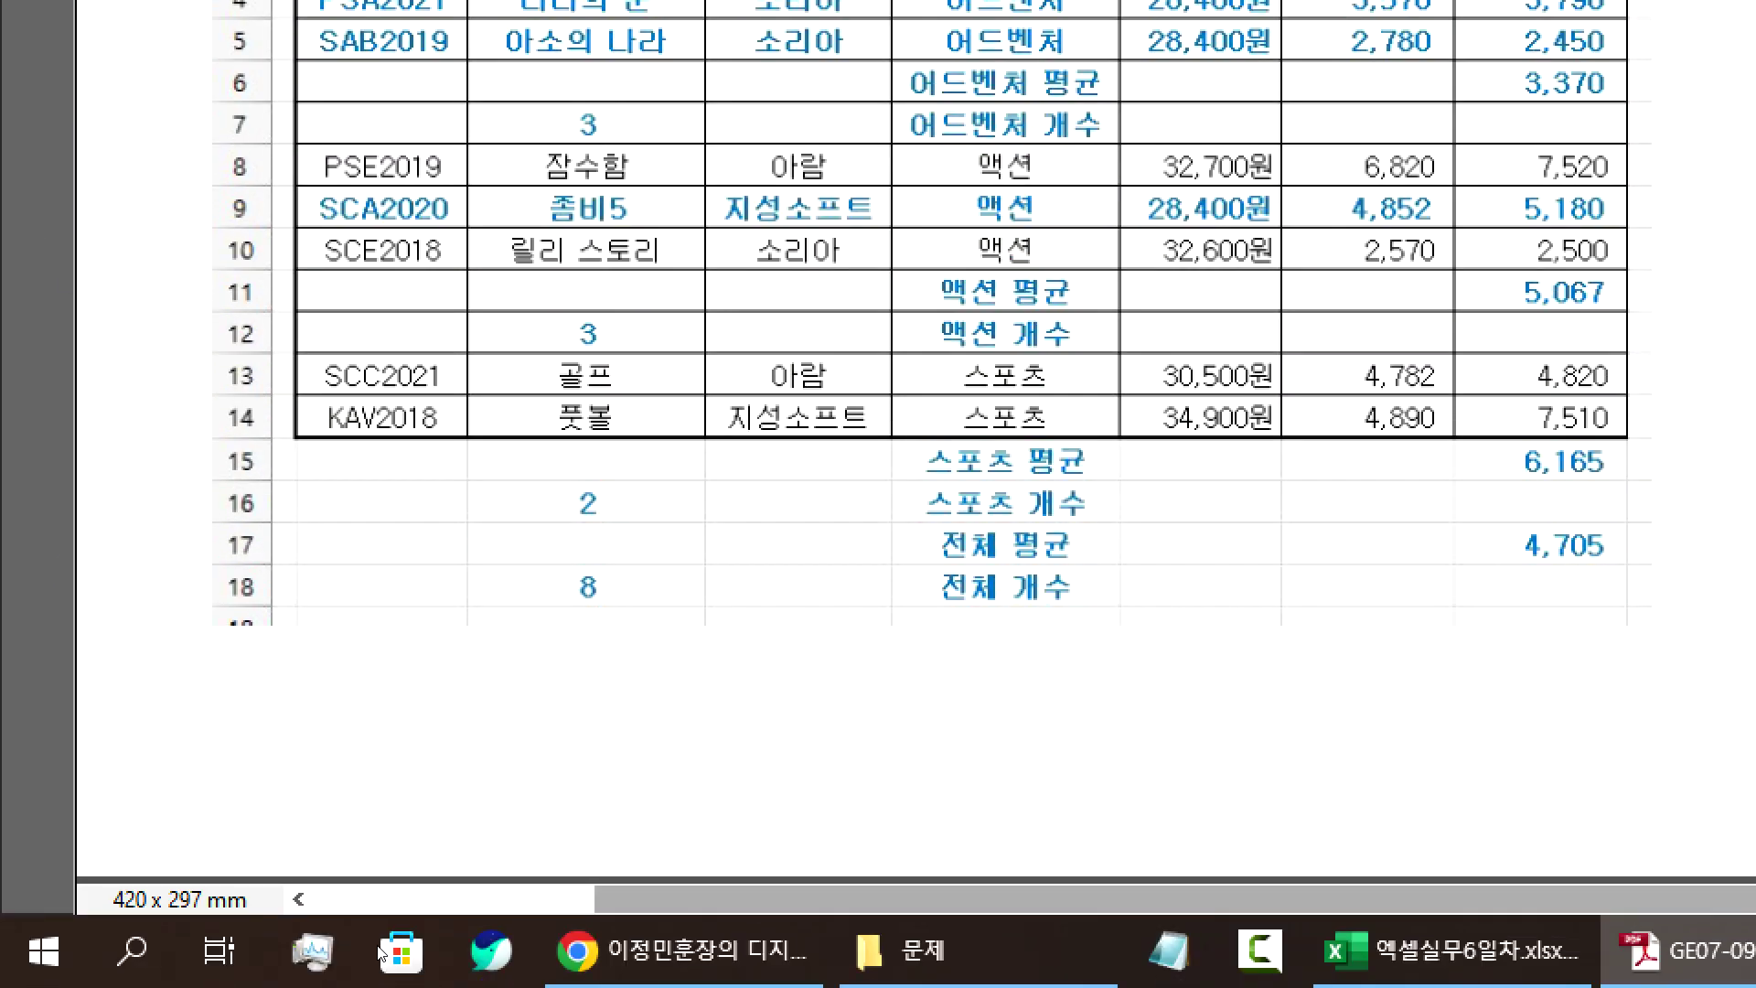
# - Check the PDF task conditions and examine which subtotal rows each outline level of the Excel sheet shows
pyautogui.moveTo(777, 910); pyautogui.dragTo(513, 910)
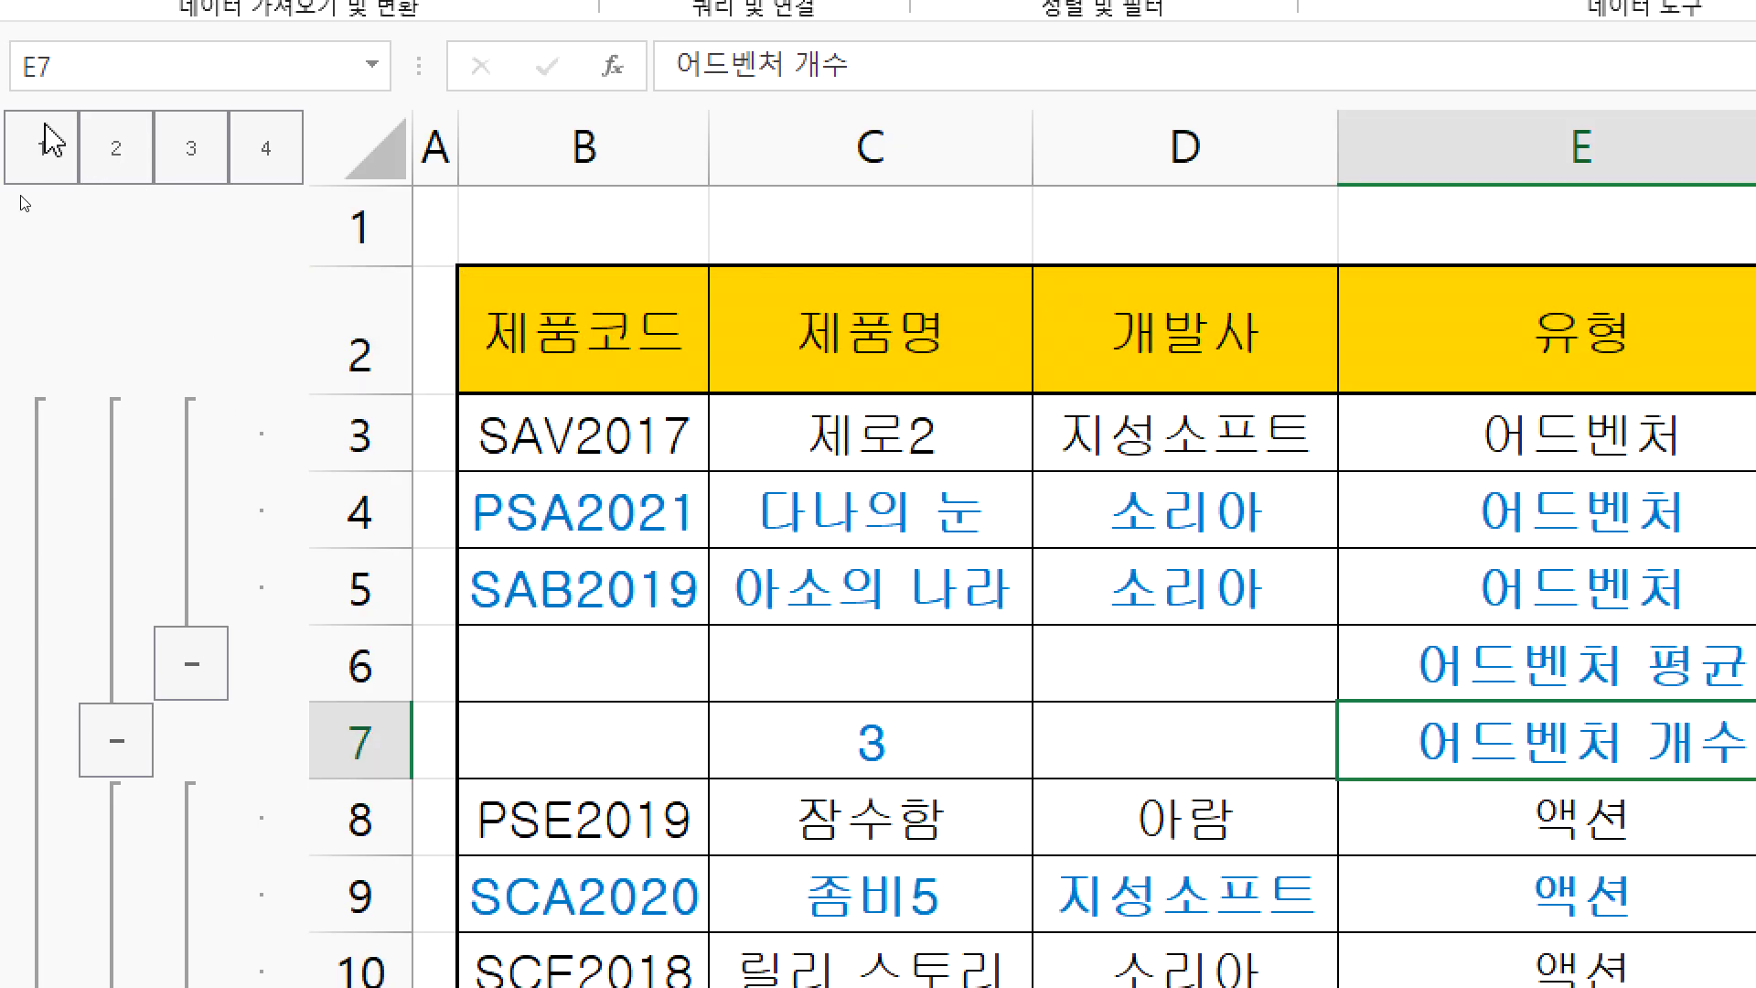
pyautogui.click(38, 142)
pyautogui.click(123, 147)
pyautogui.click(188, 148)
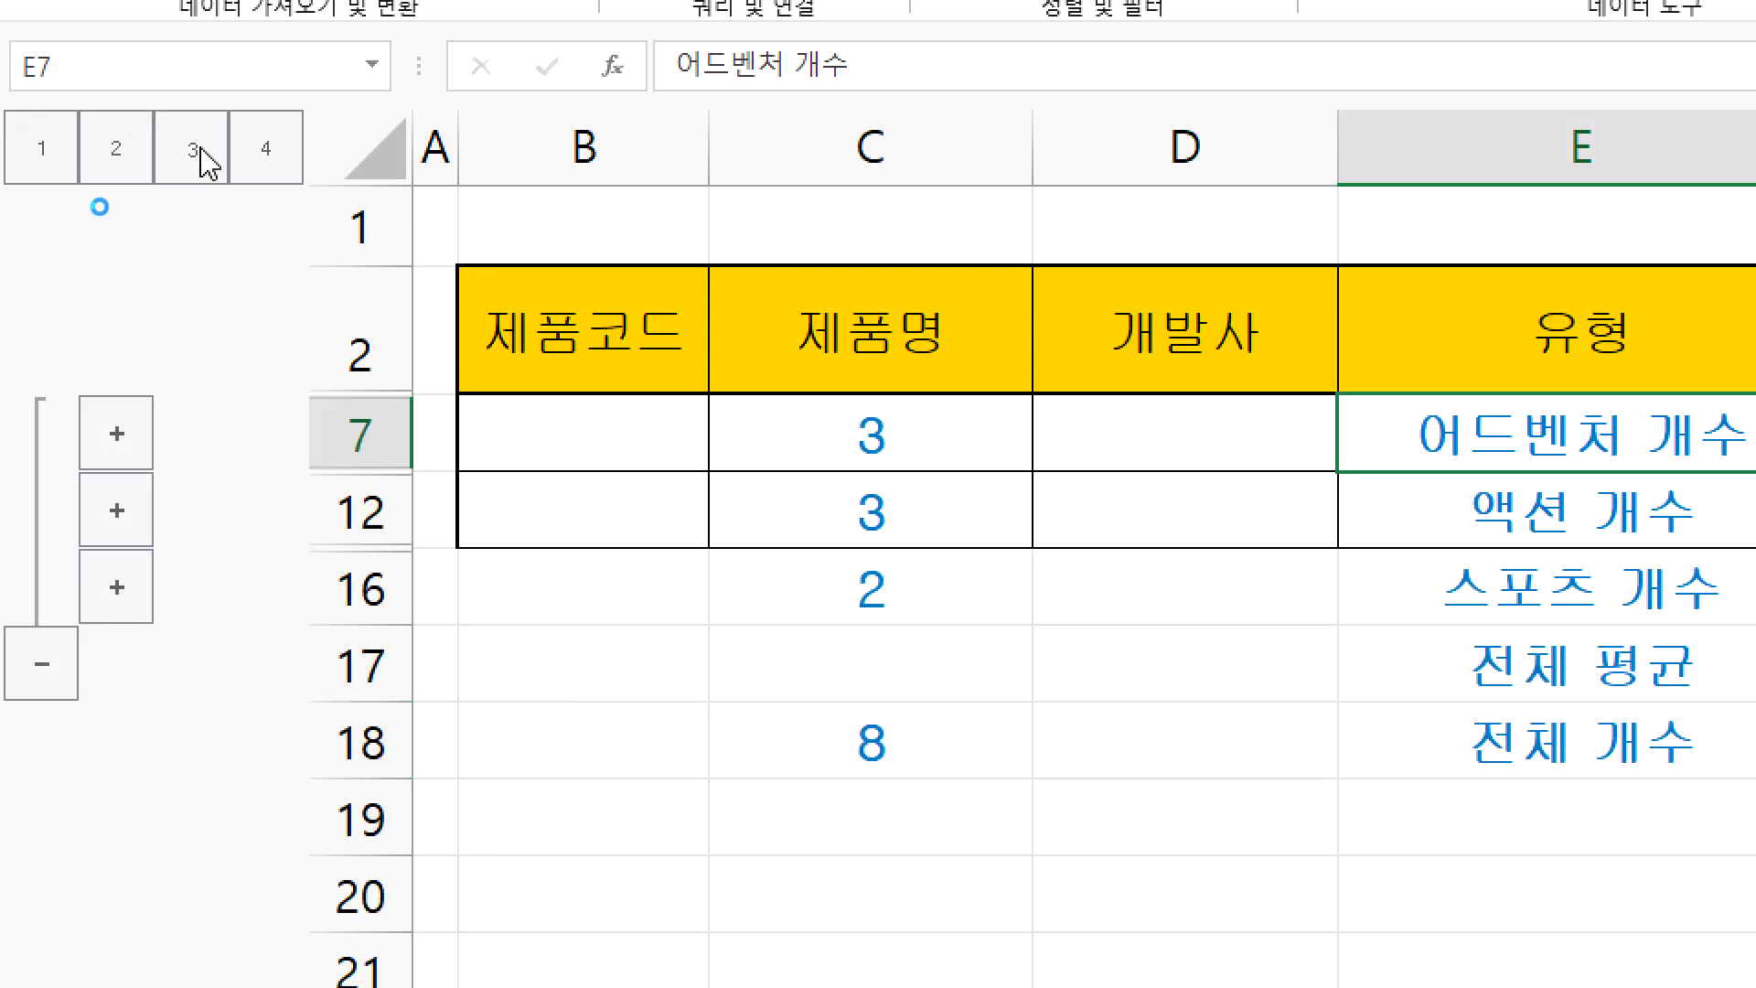
pyautogui.click(240, 151)
pyautogui.click(44, 148)
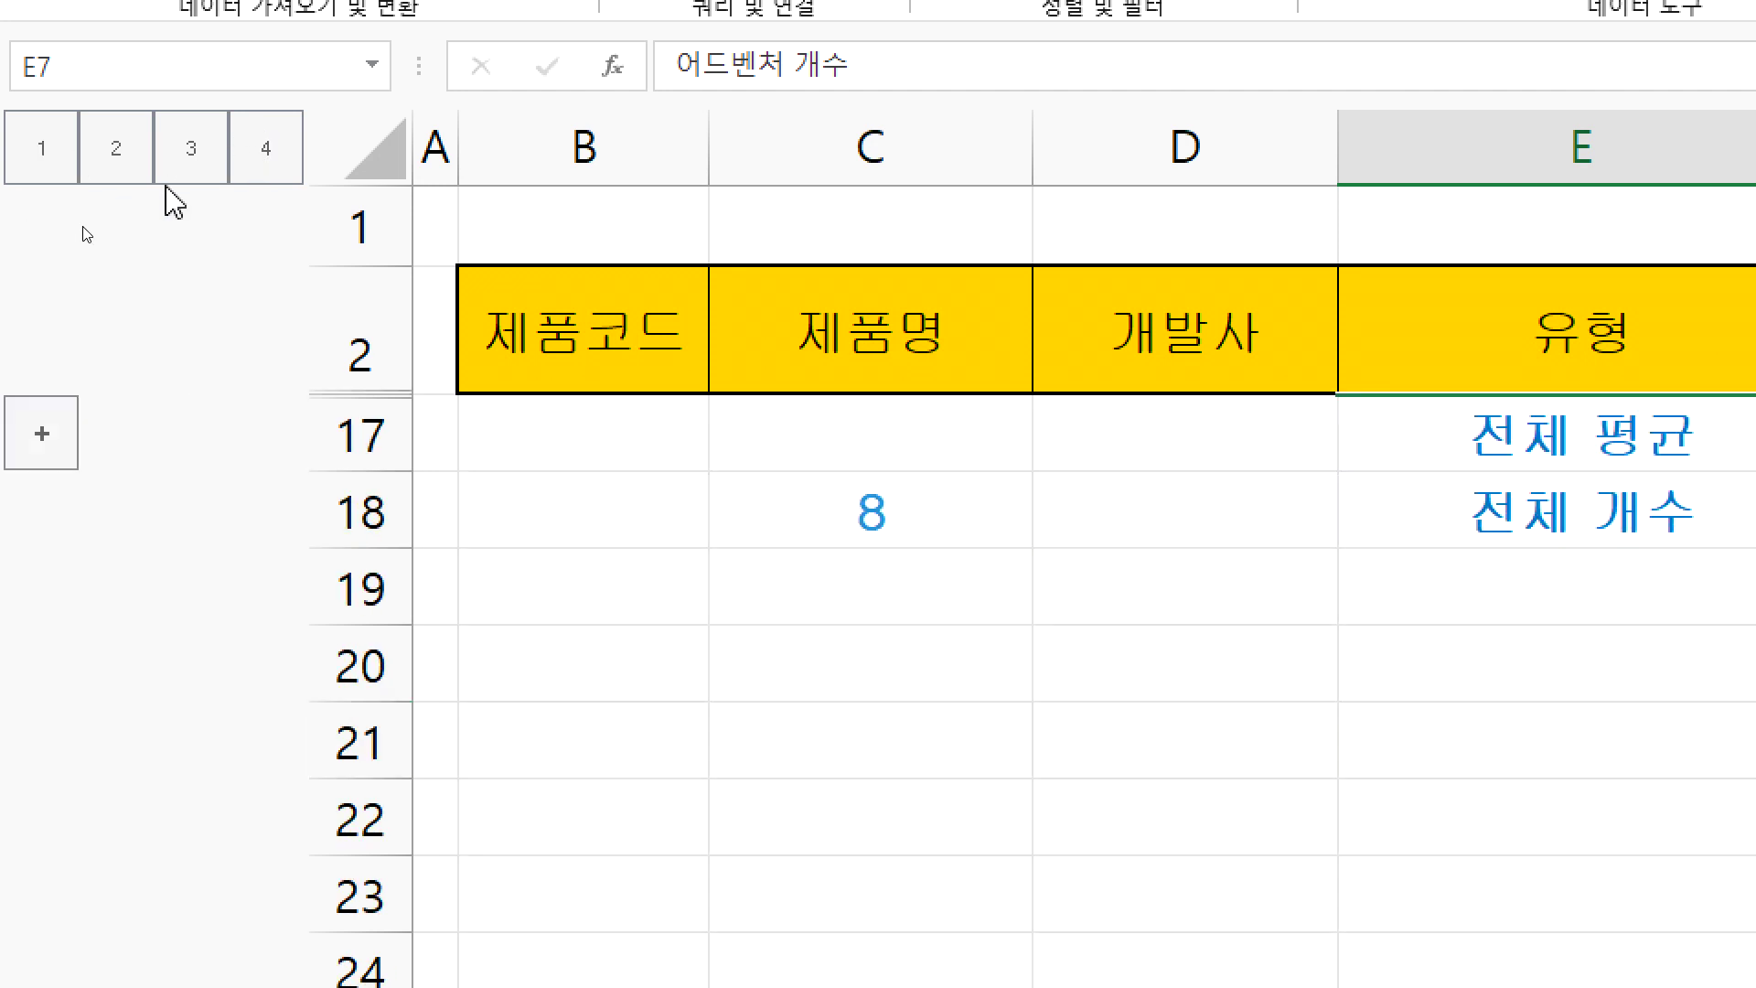
pyautogui.click(125, 153)
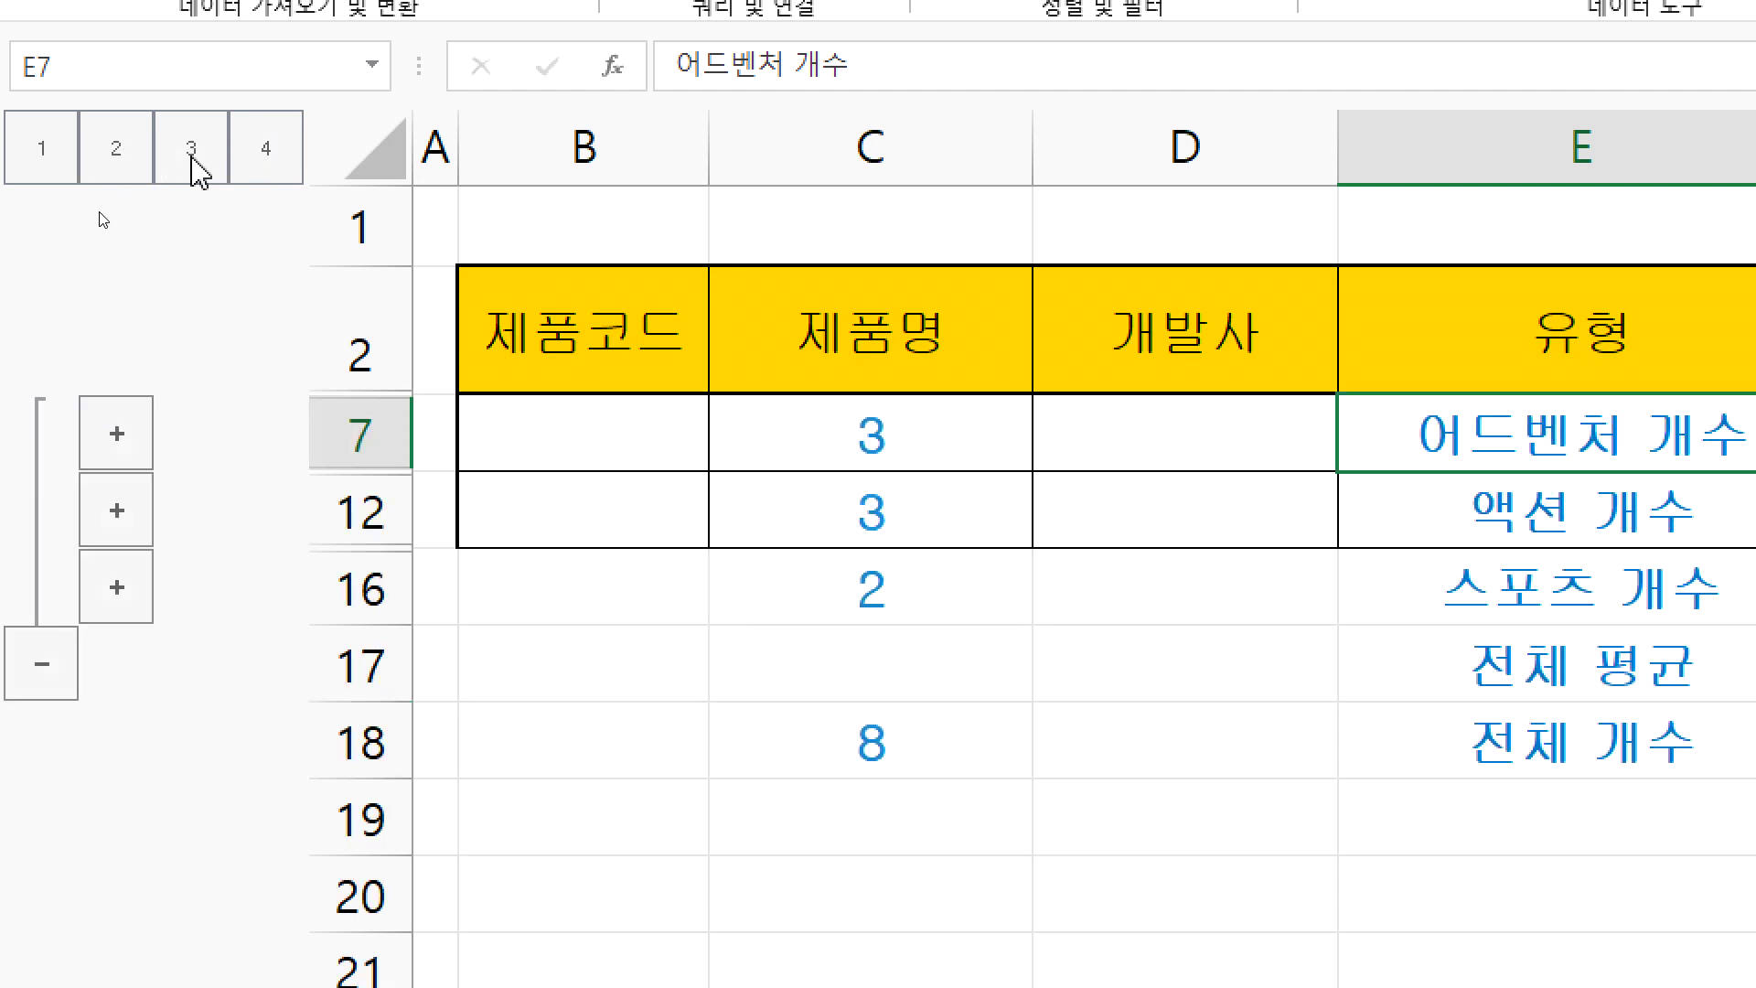
pyautogui.click(208, 170)
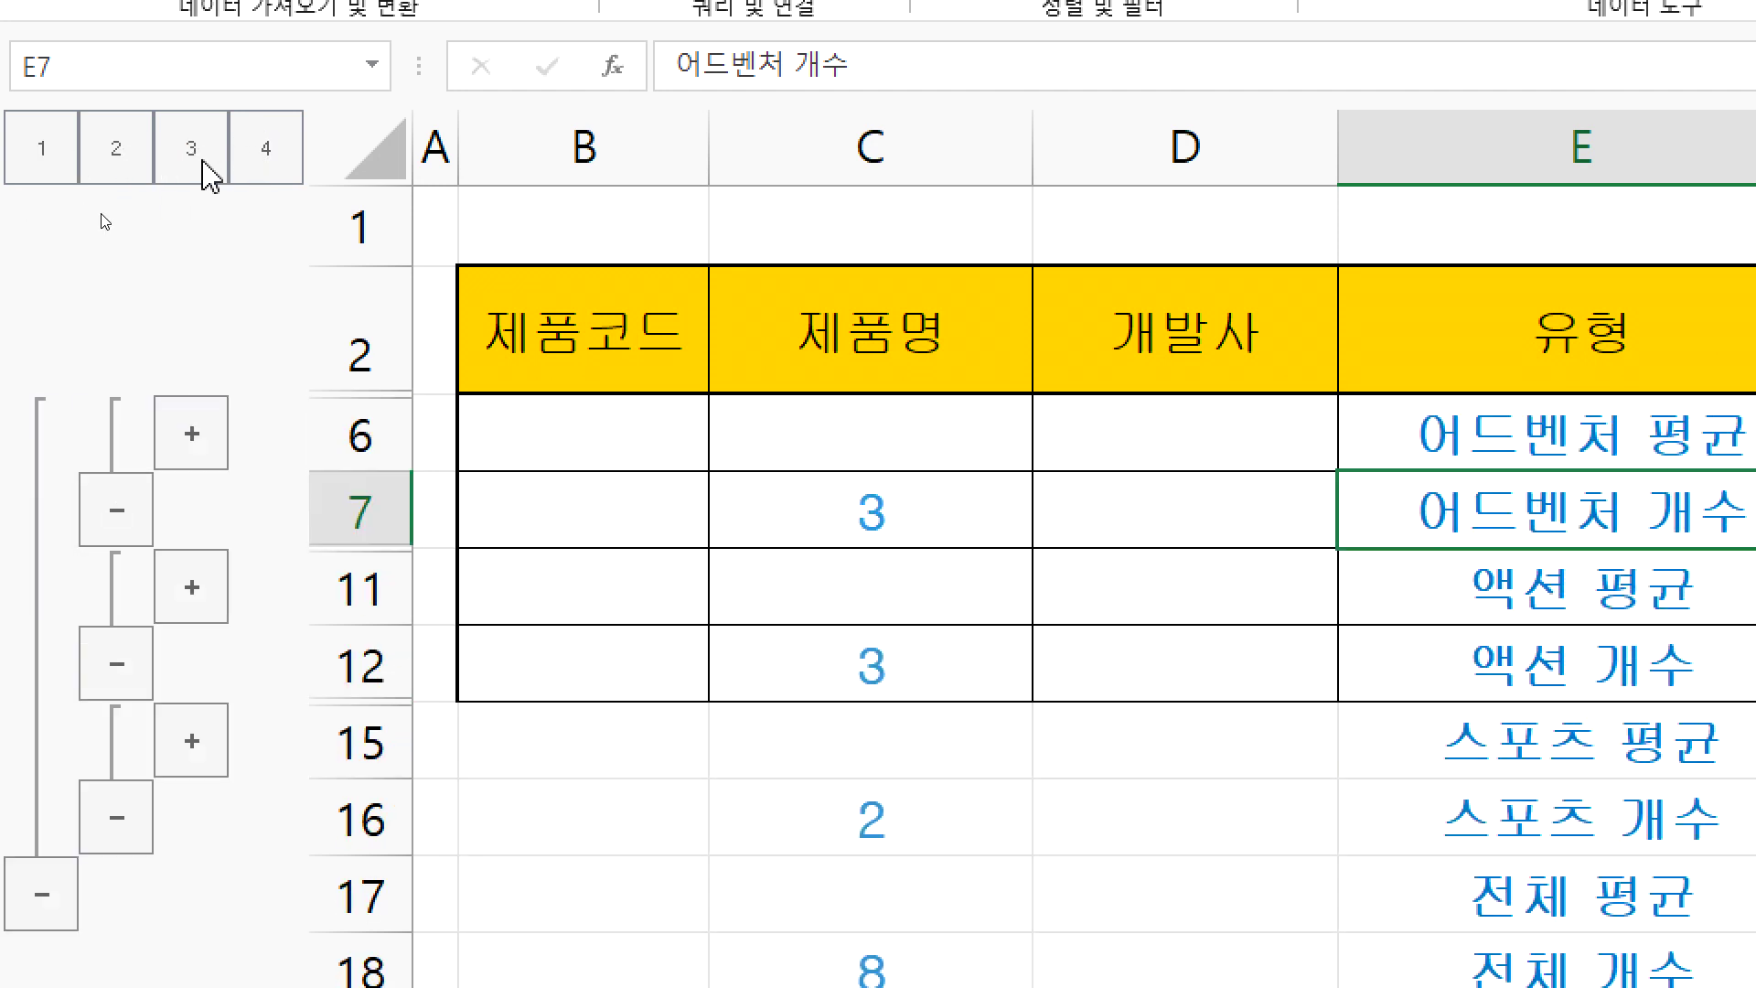
# - Expand the outline to level 4 and clear the outline from the subtotal table
pyautogui.click(273, 169)
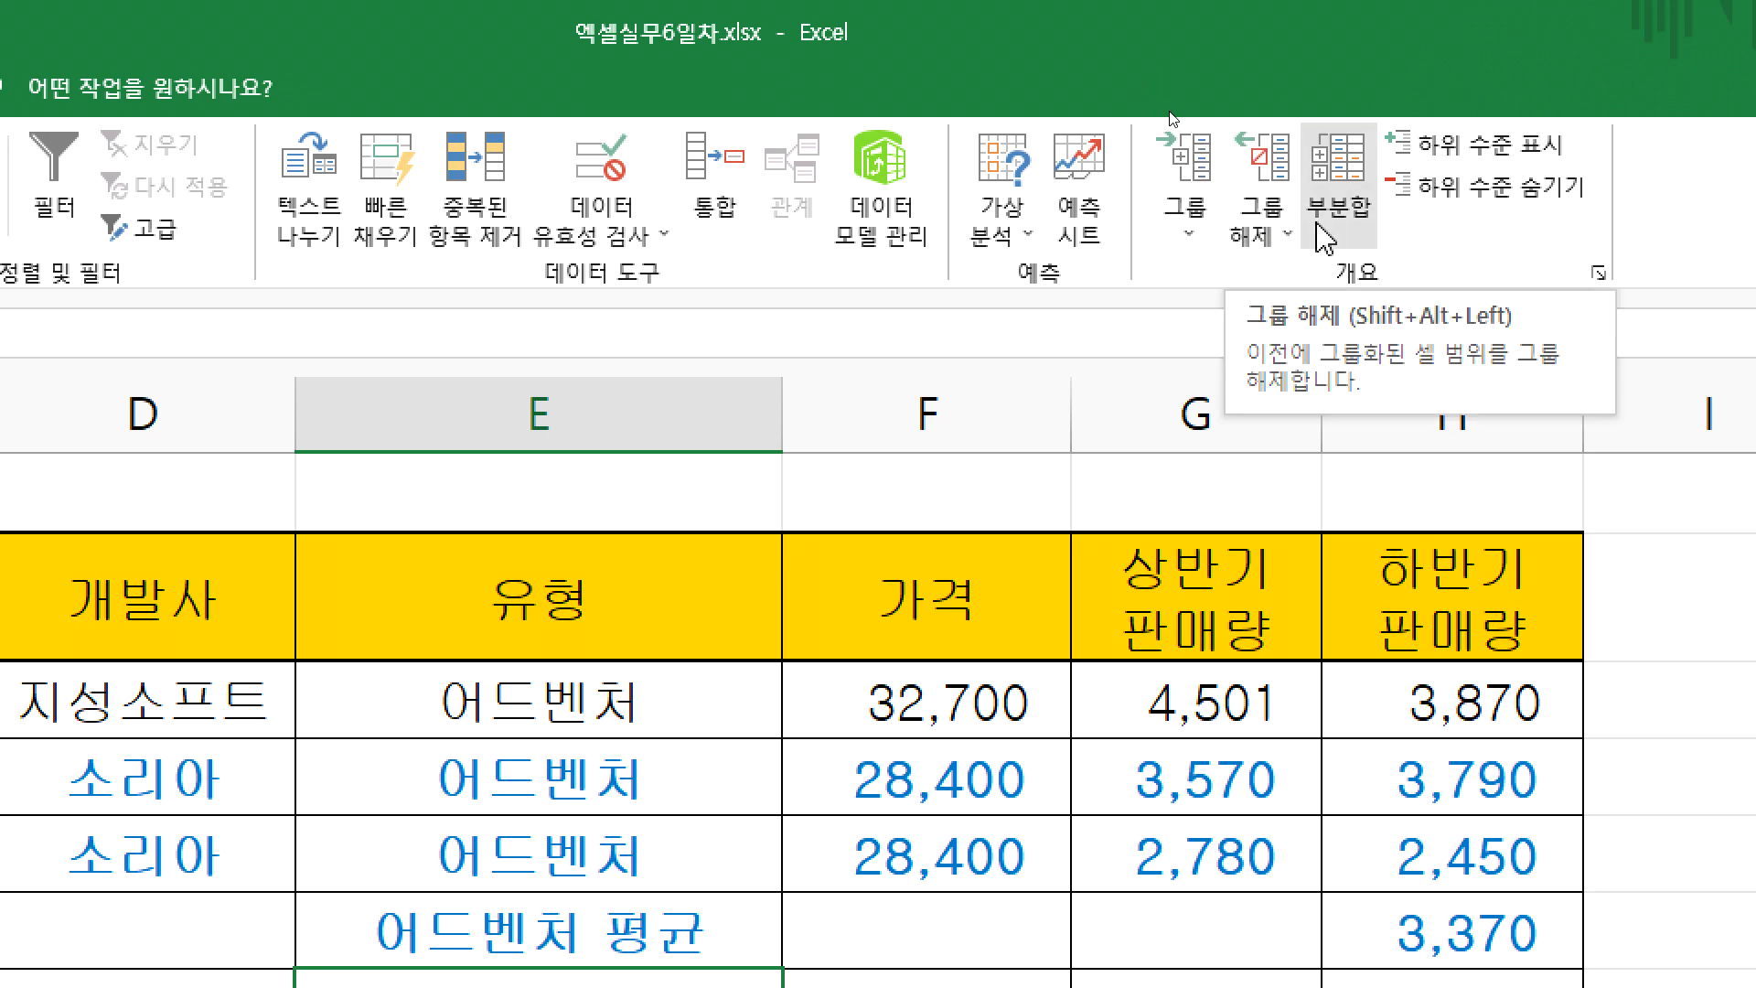
pyautogui.click(1284, 235)
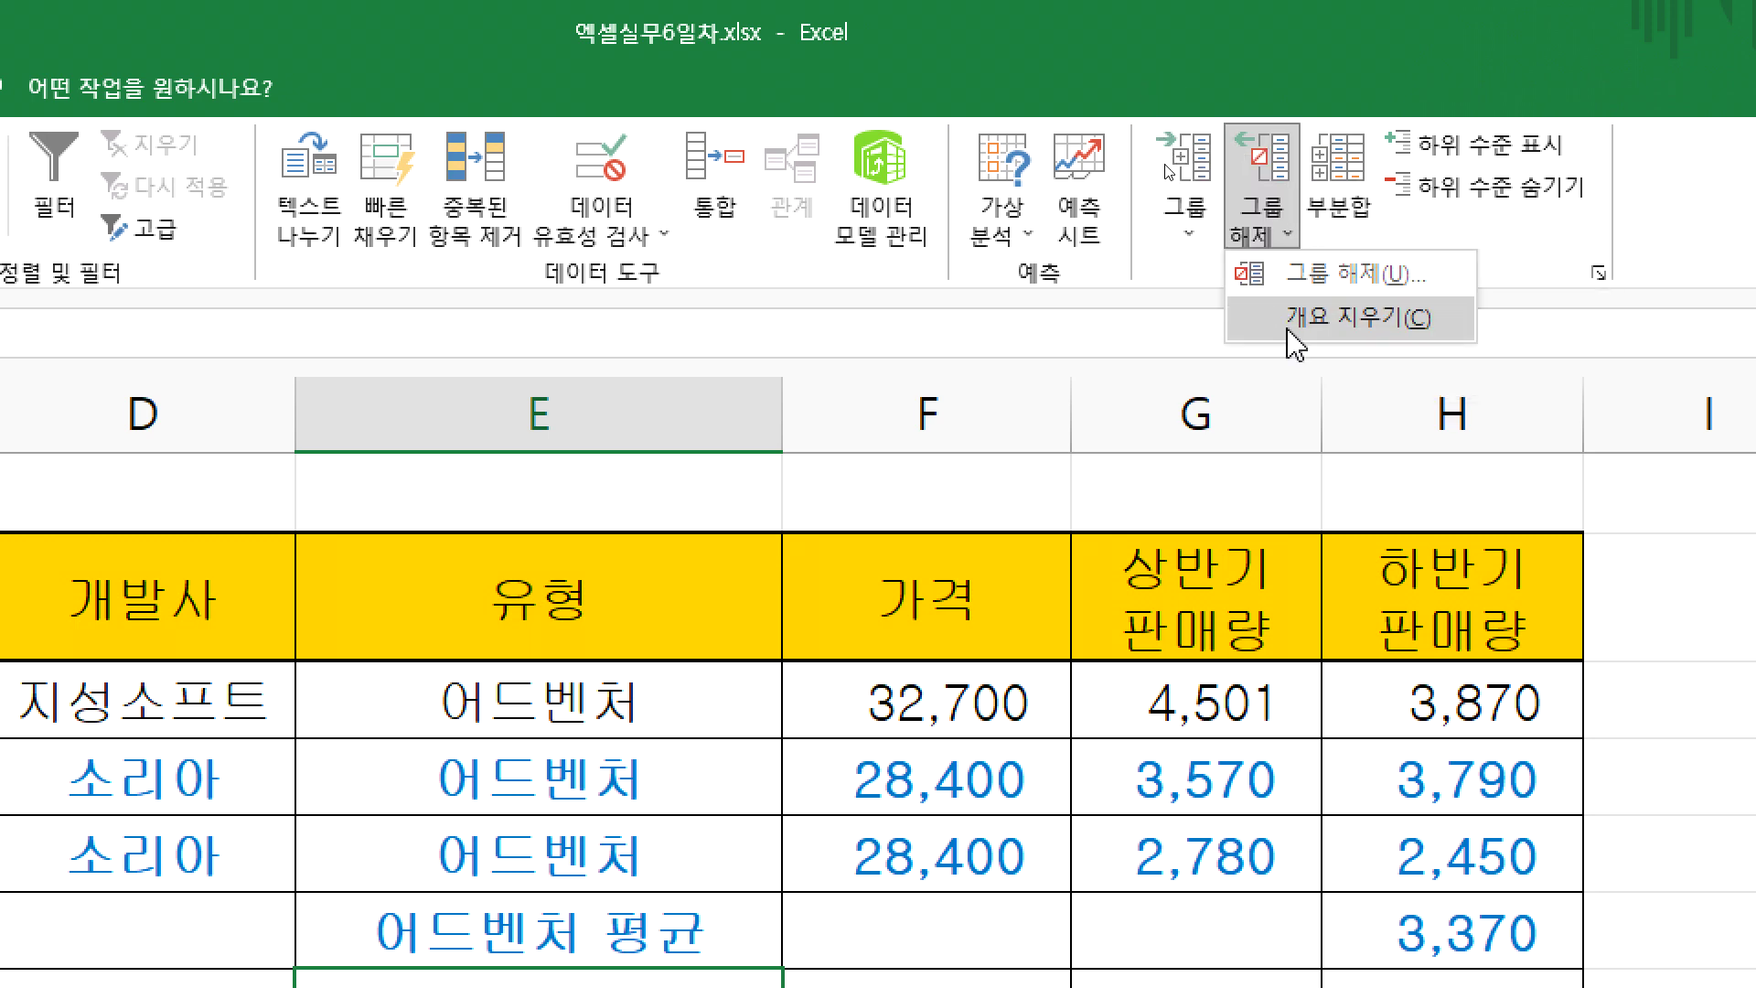
pyautogui.click(1290, 333)
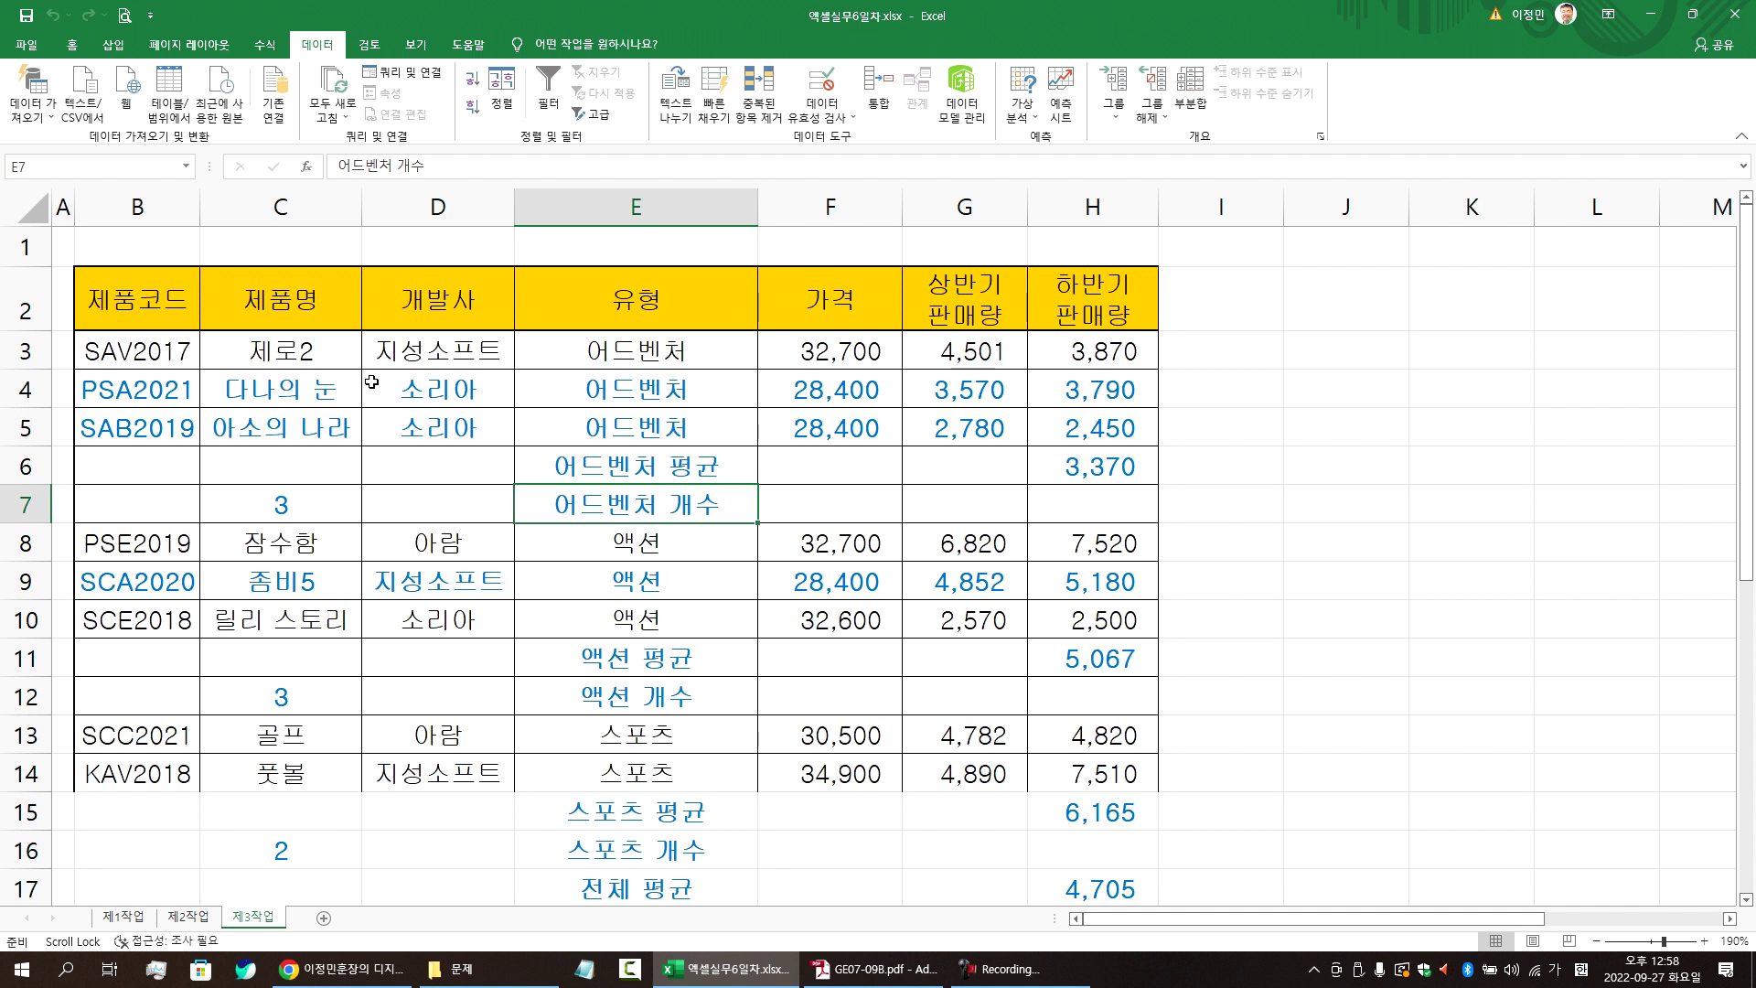
# - Go to the 제1작업 sheet's source table and switch to Adobe Reader to examine the chart's output form and conditions
pyautogui.click(124, 917)
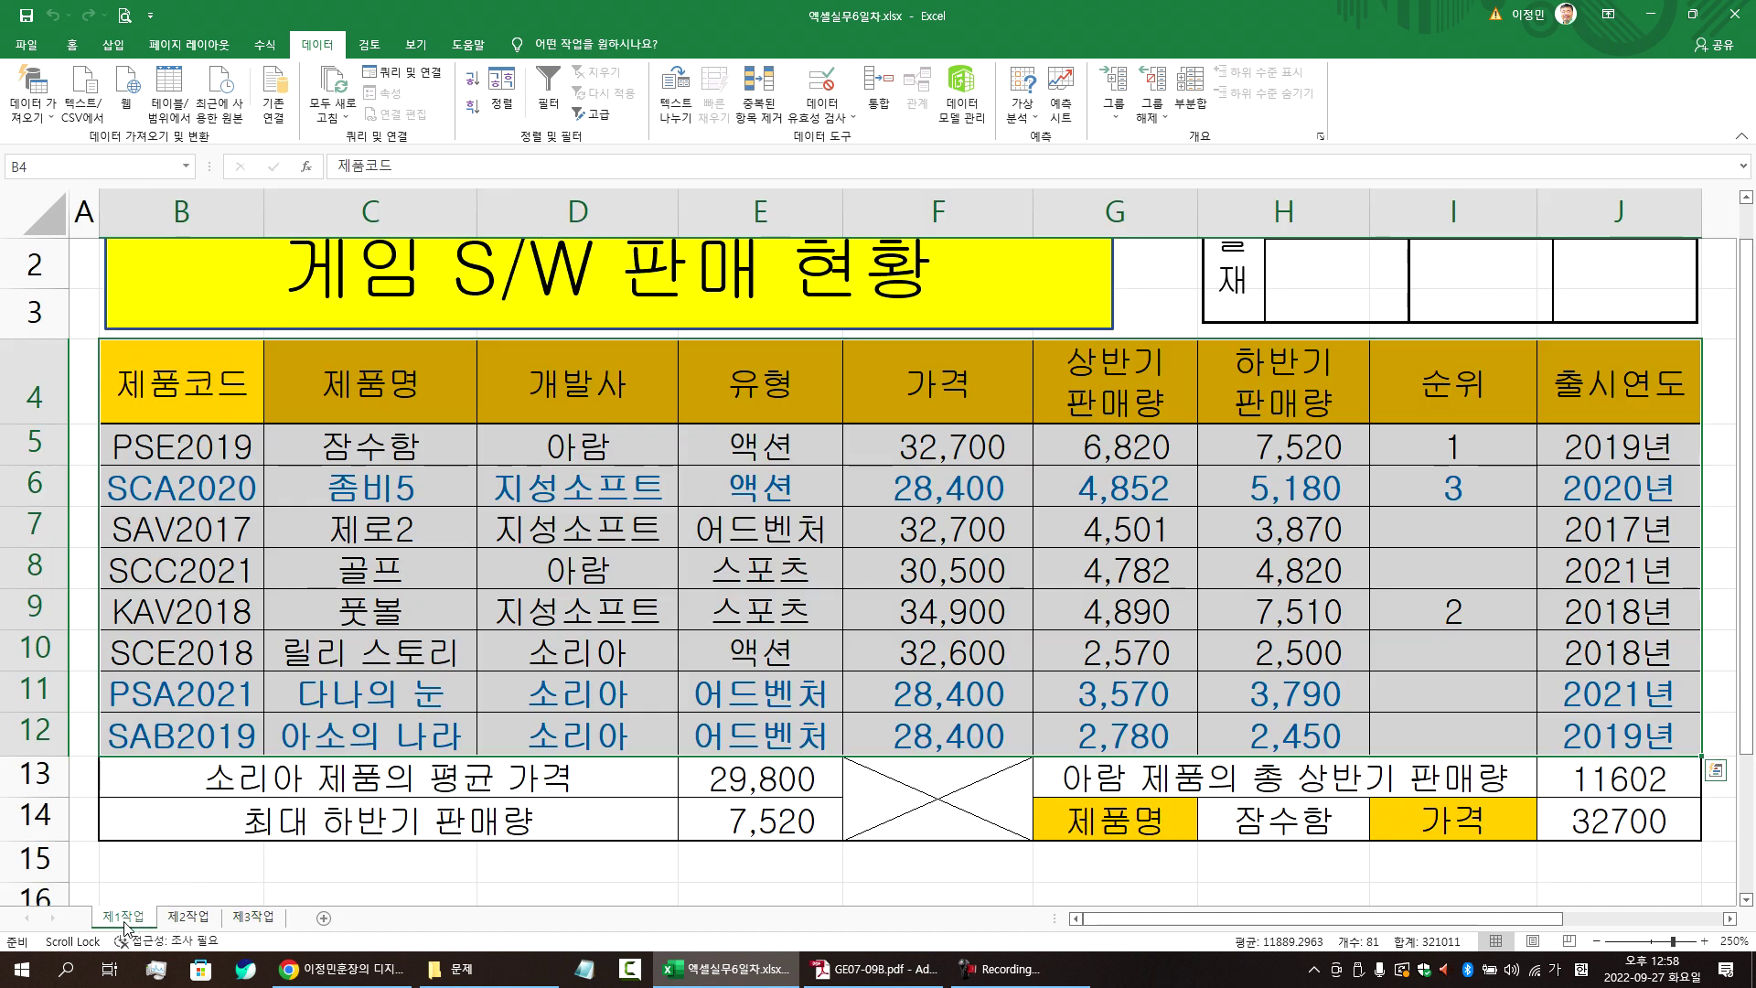
pyautogui.click(354, 464)
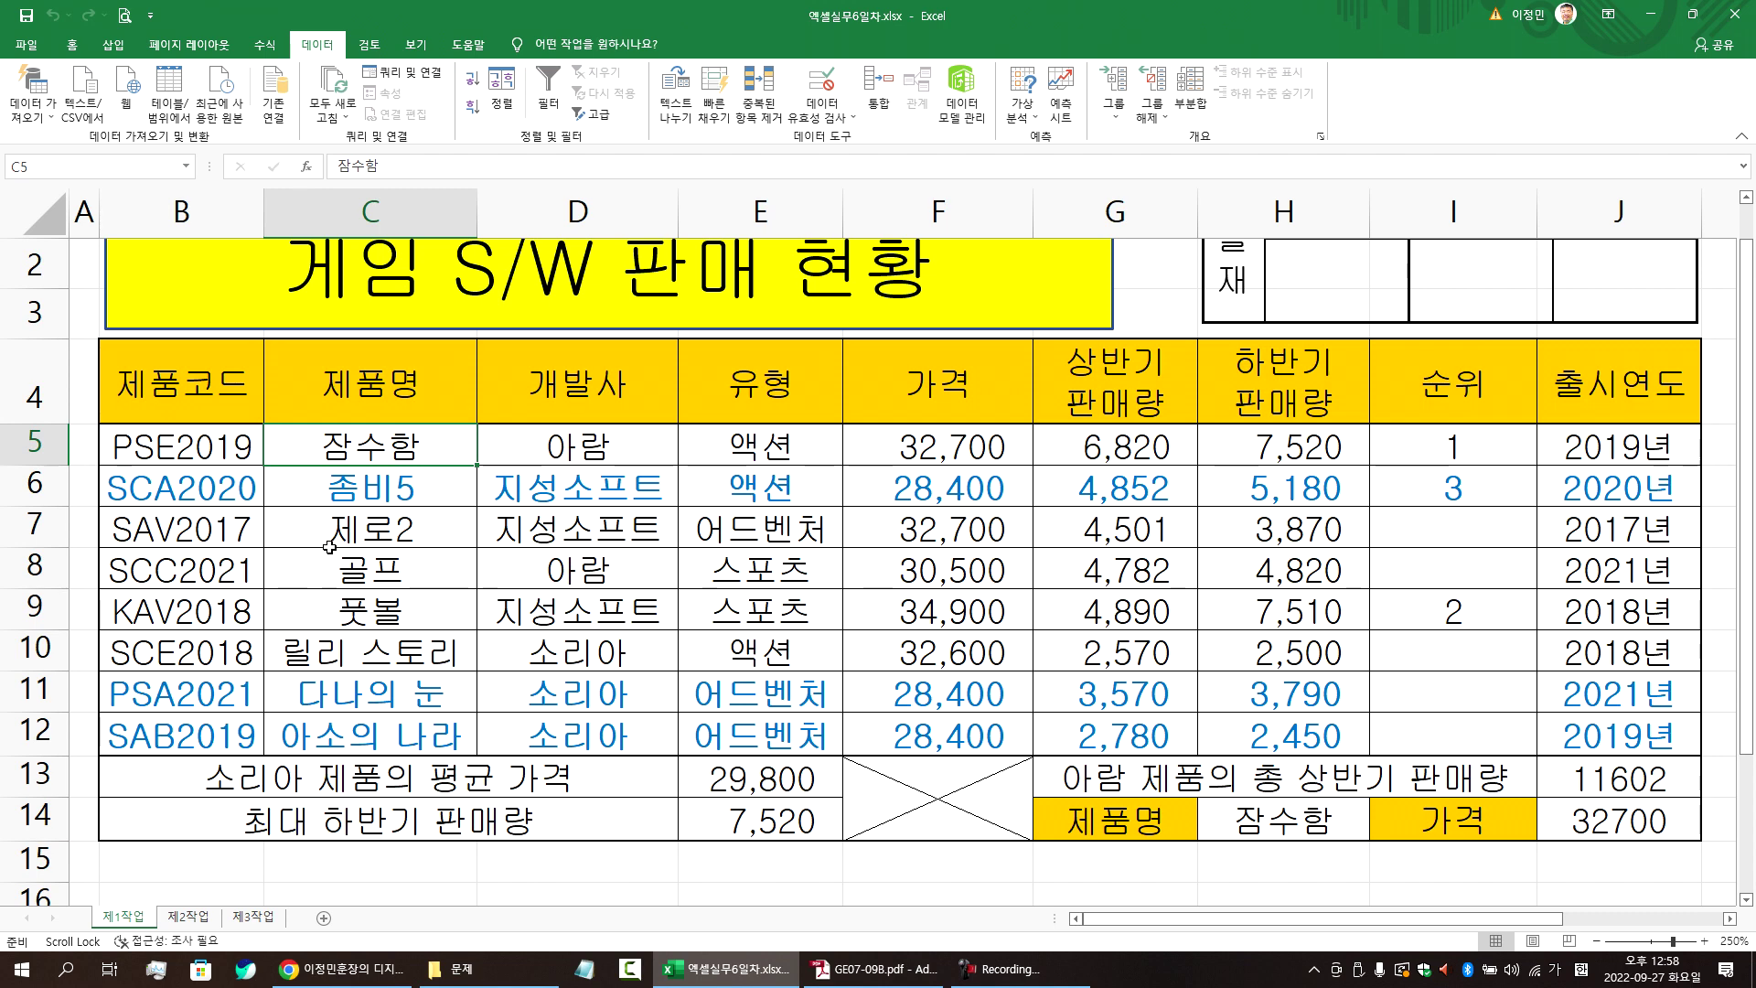
pyautogui.click(871, 980)
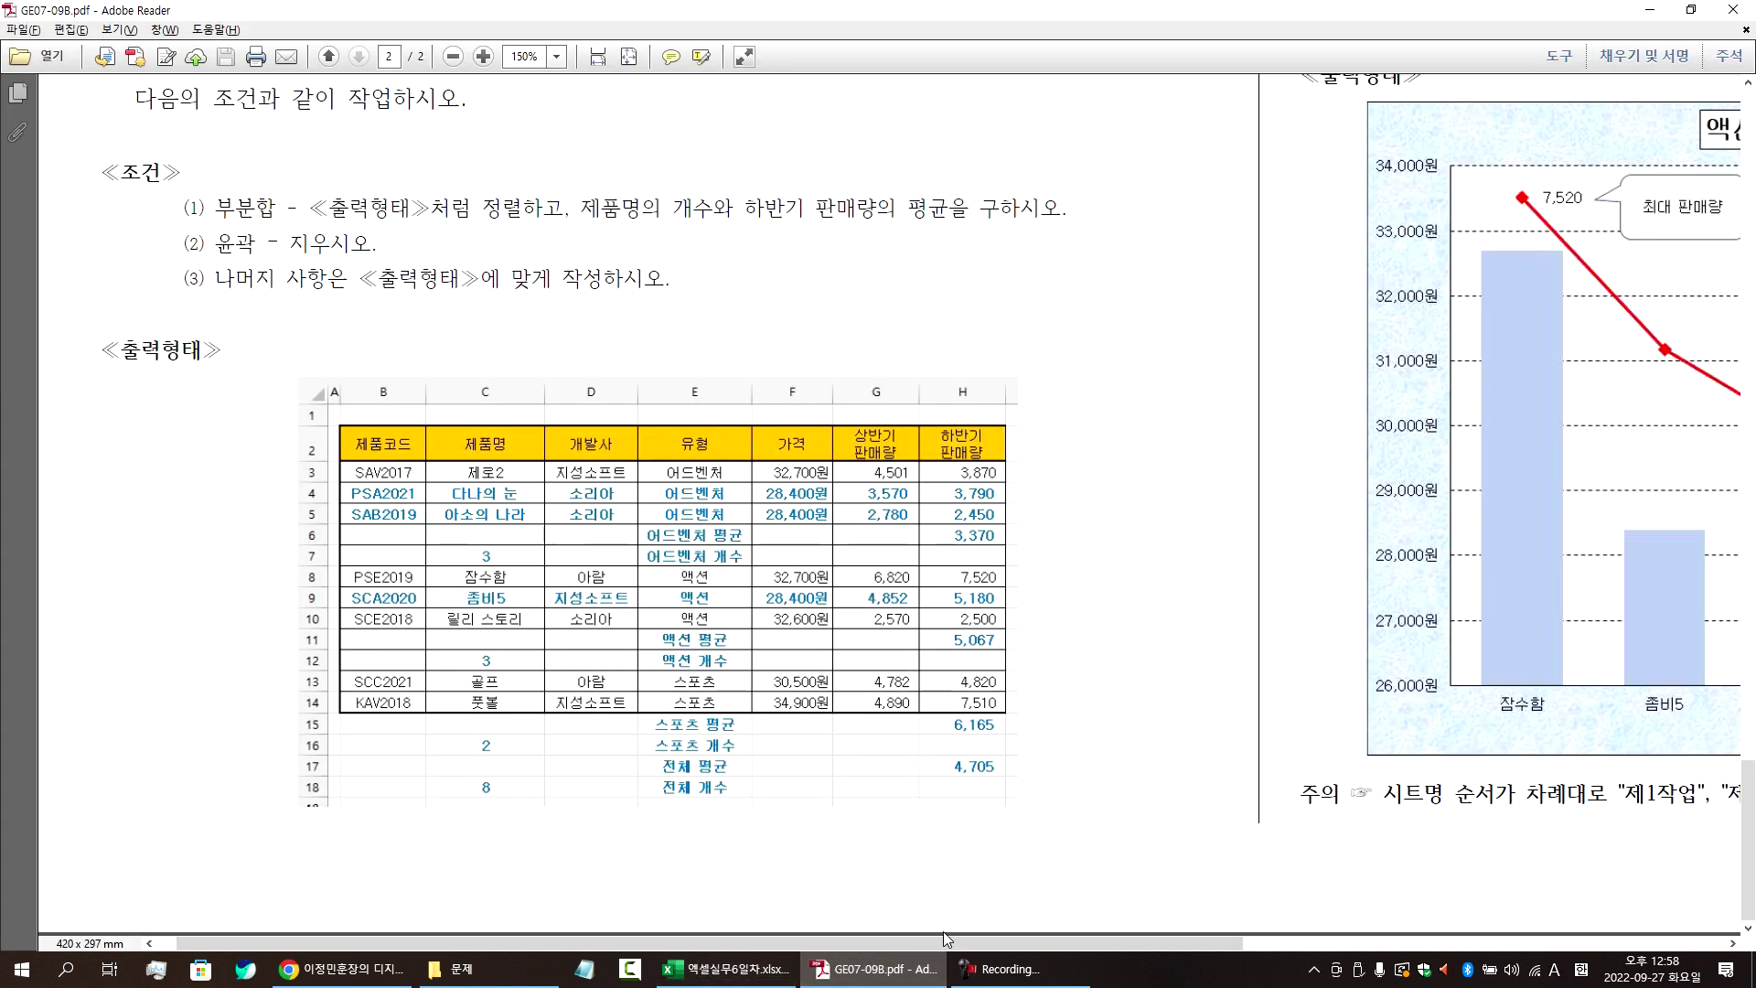
pyautogui.moveTo(942, 940); pyautogui.dragTo(1463, 919)
pyautogui.scroll(5, 1437, 451)
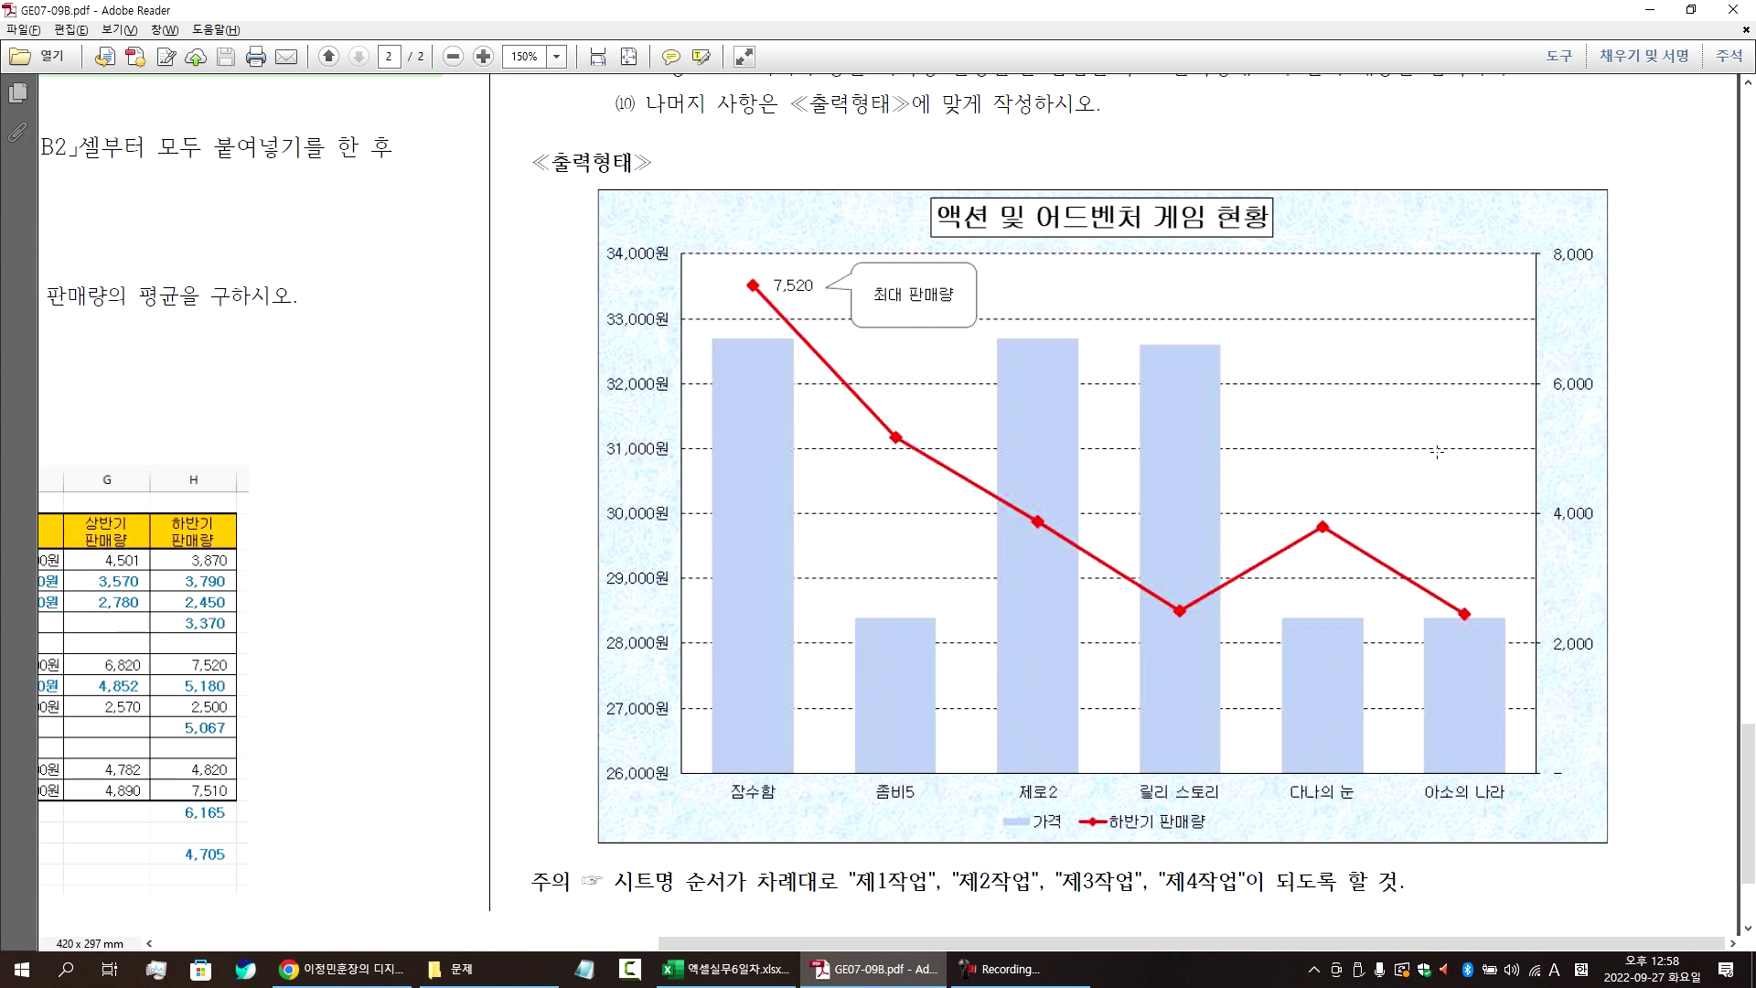
pyautogui.scroll(8, 1436, 451)
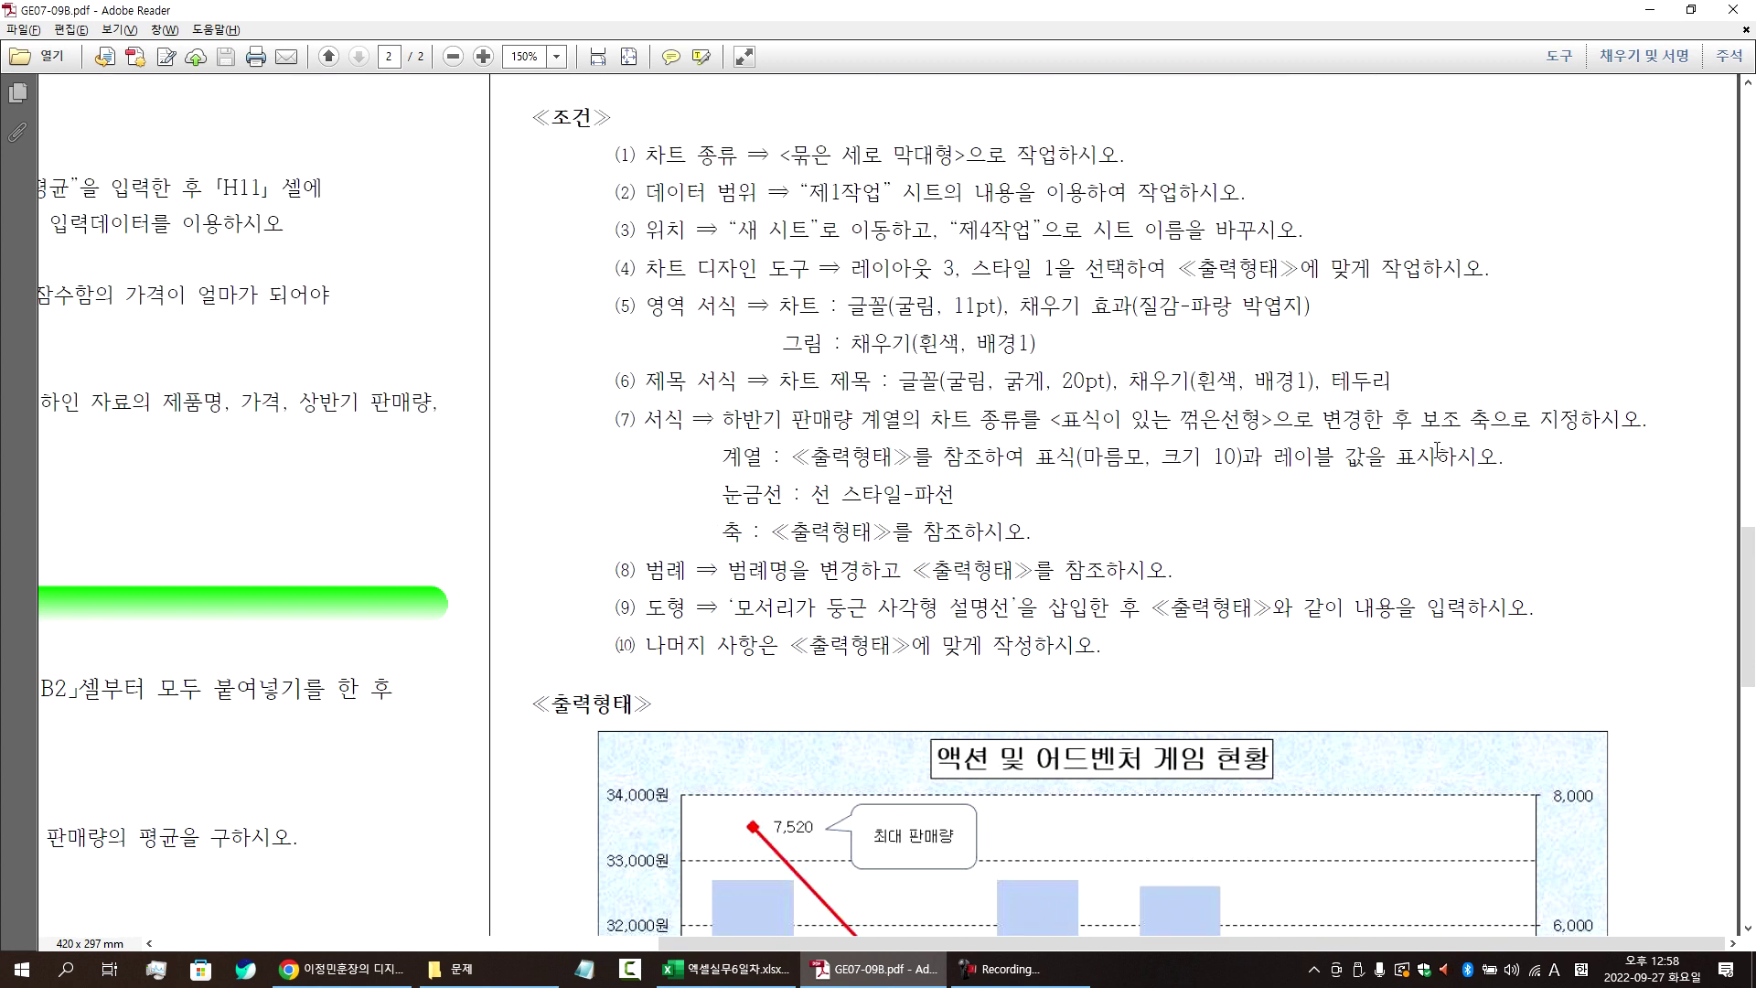
pyautogui.scroll(2, 1436, 451)
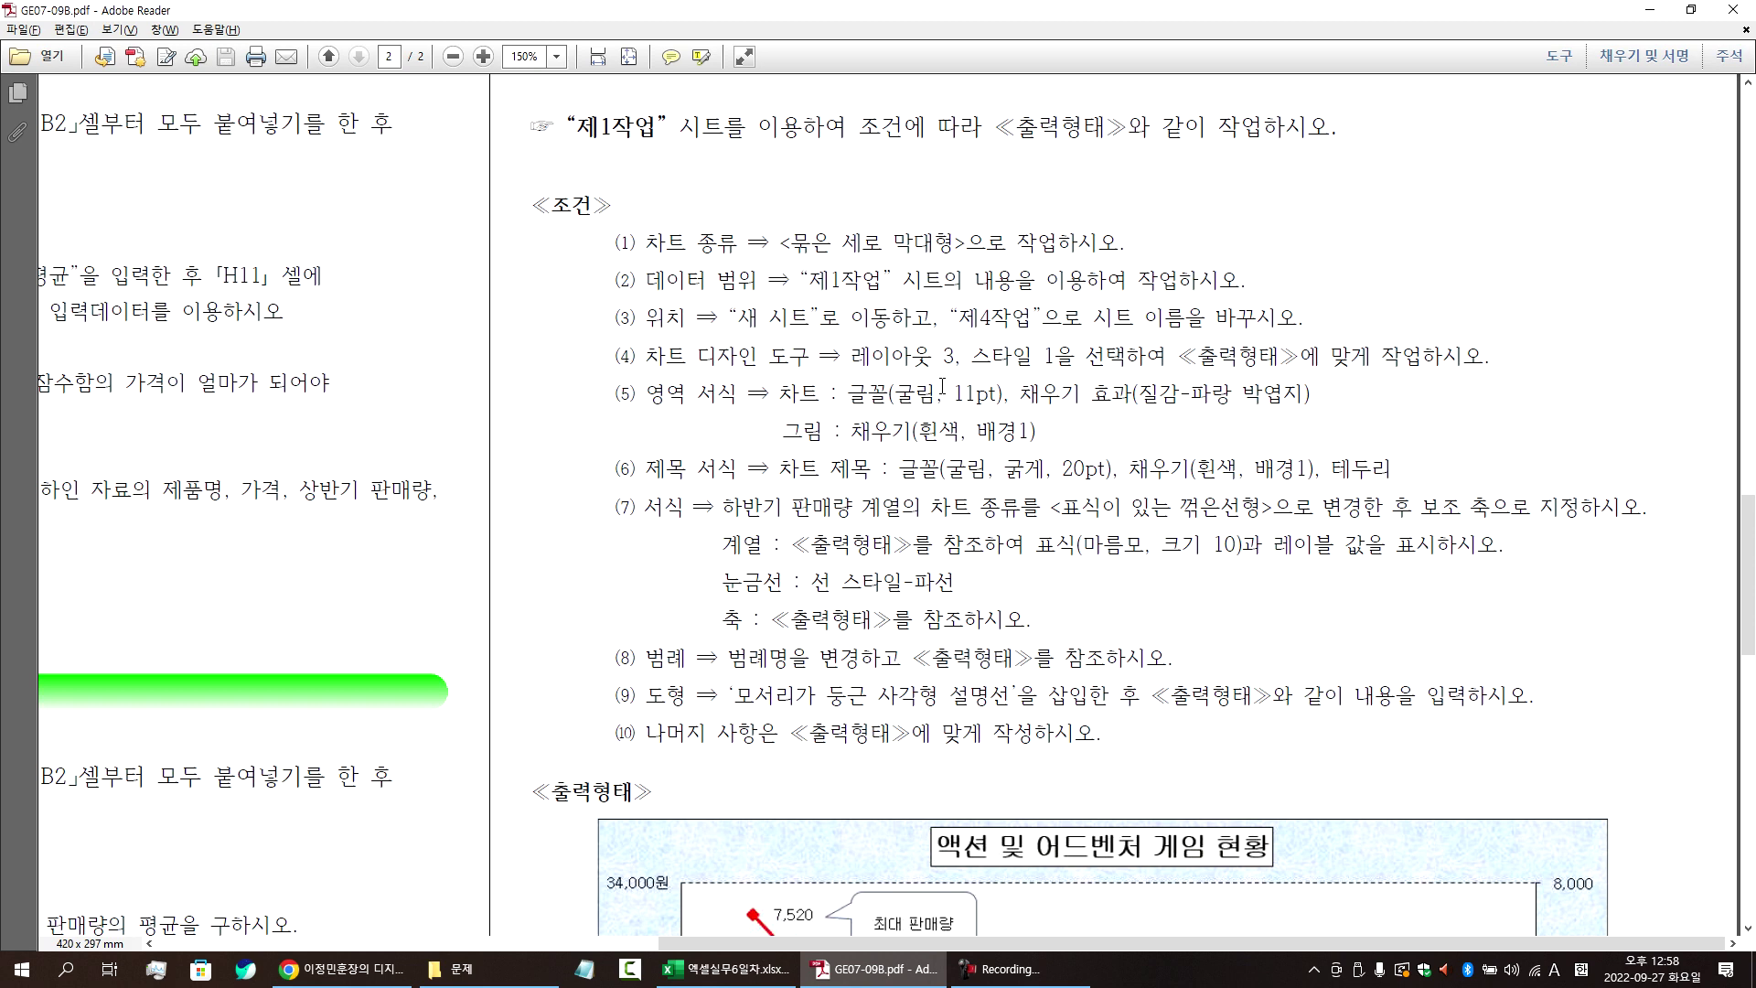
# - Review the chart conditions in the PDF and try selecting B4:C12 and F4:H12 in Excel's 제1작업 source table
pyautogui.scroll(-2, 917, 380)
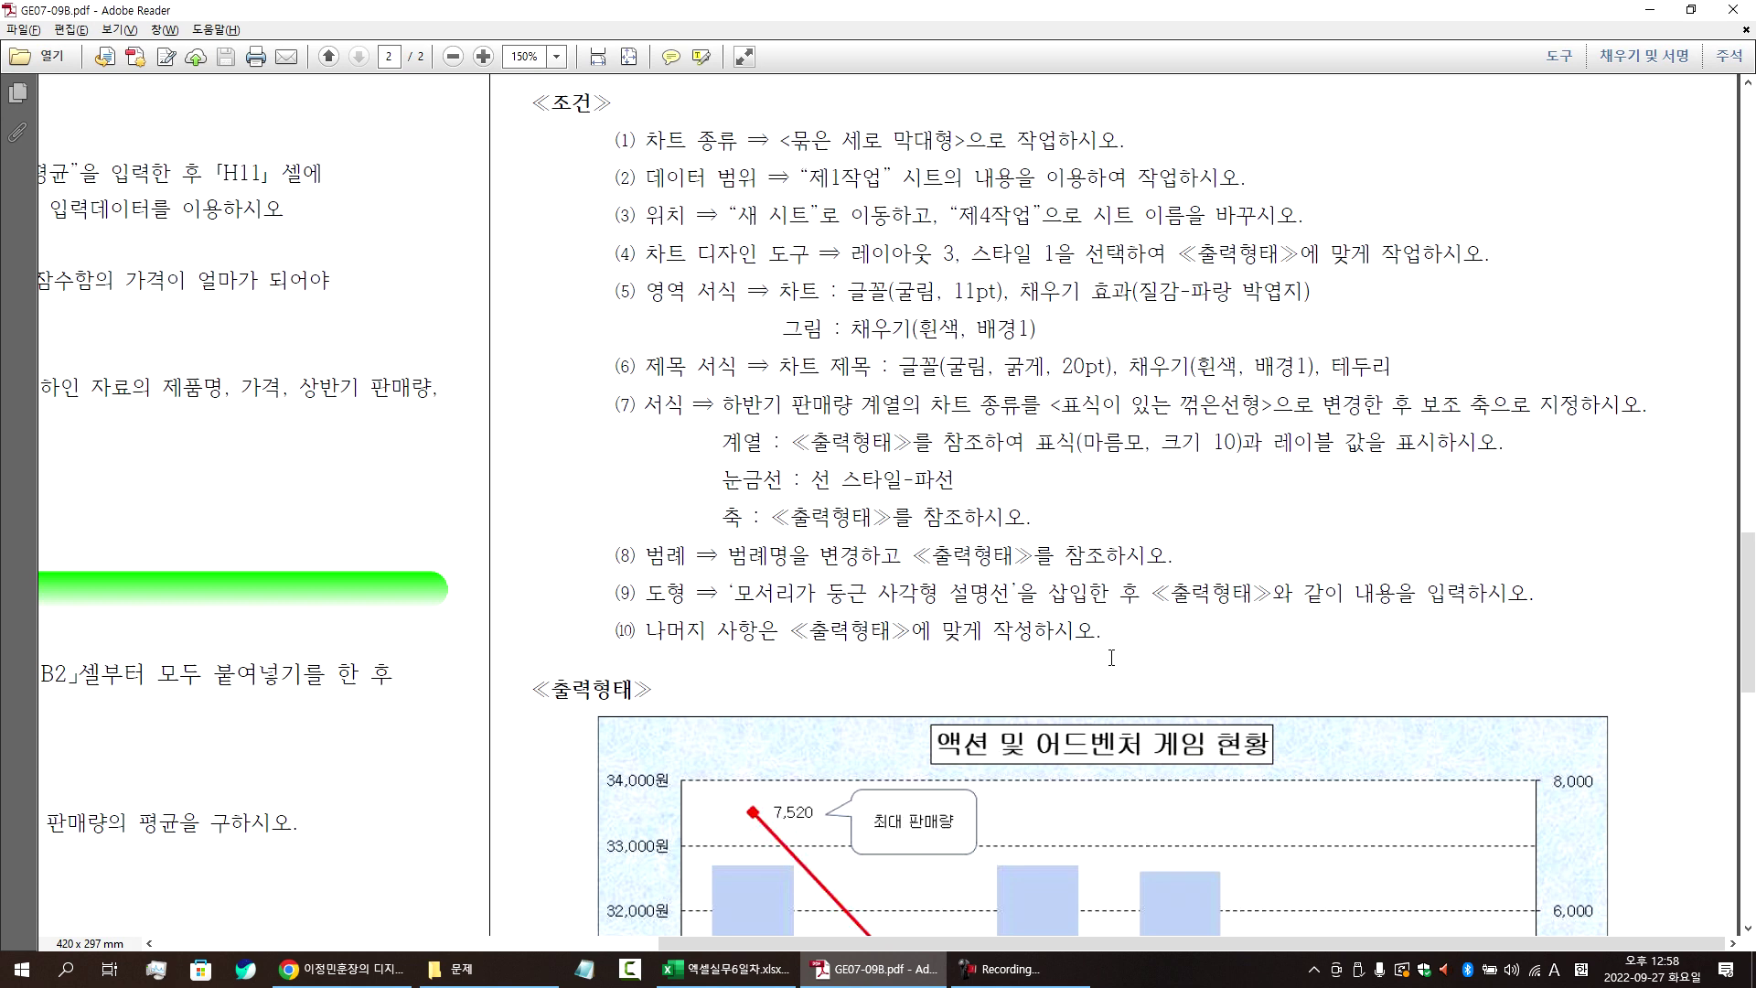
pyautogui.click(727, 969)
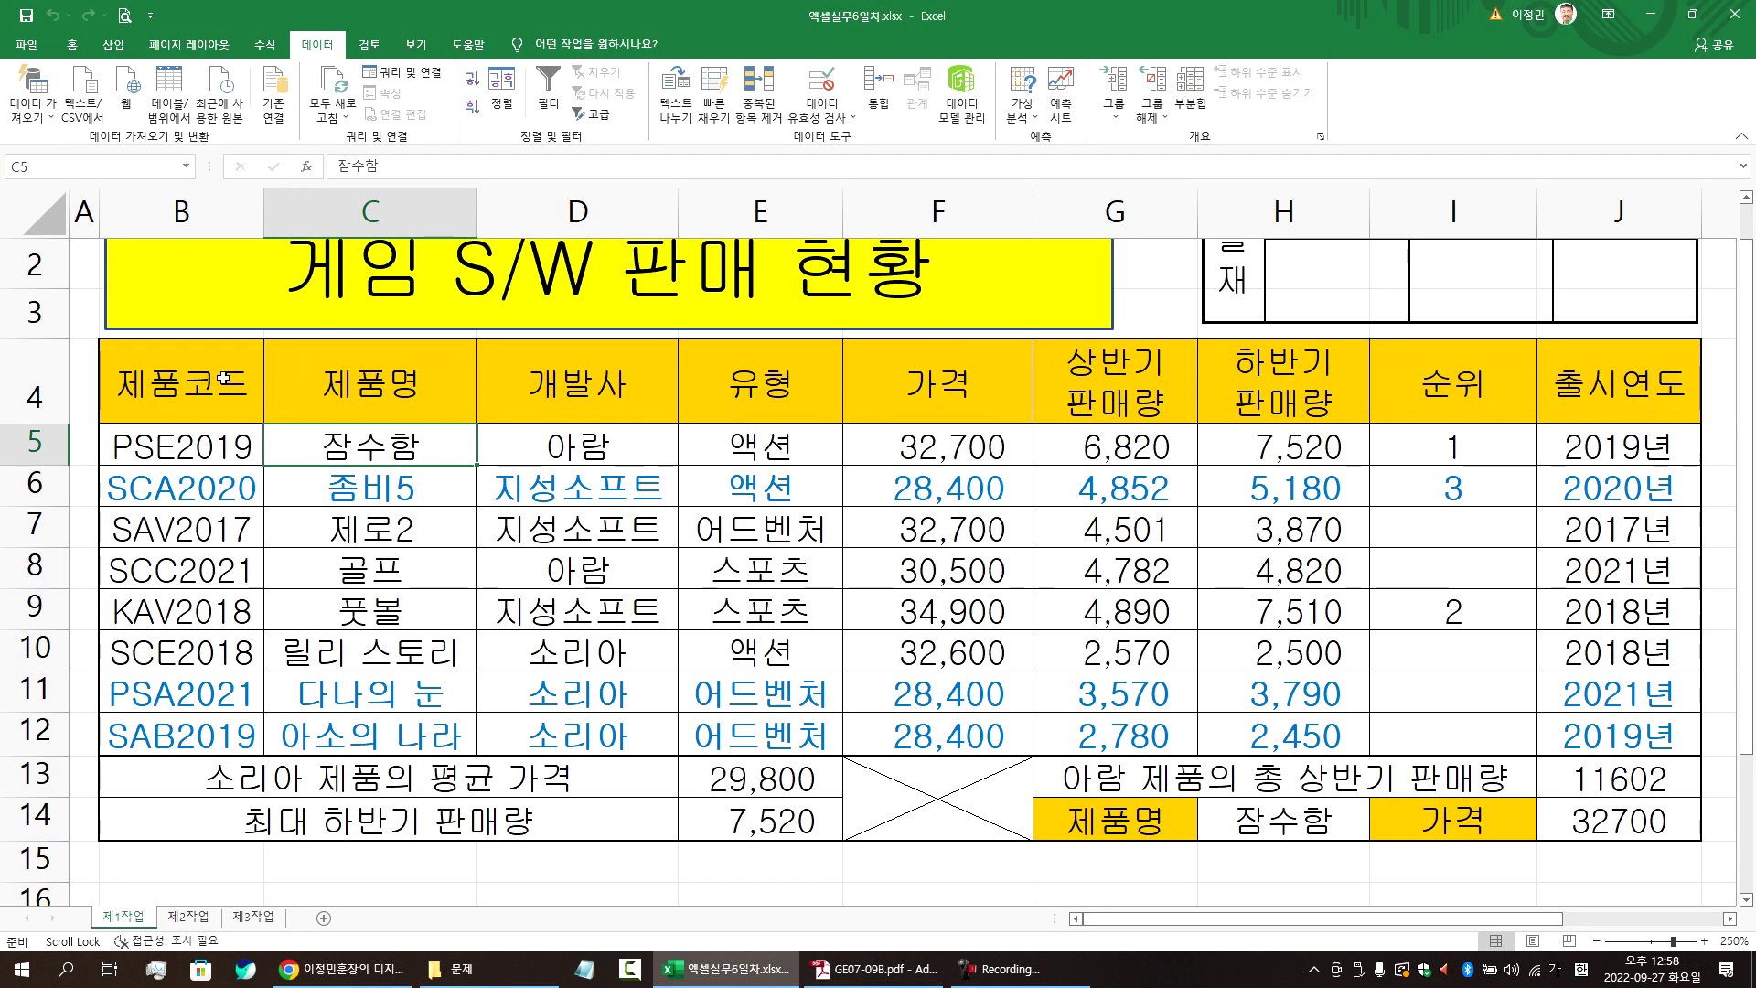
pyautogui.moveTo(180, 377); pyautogui.dragTo(375, 731)
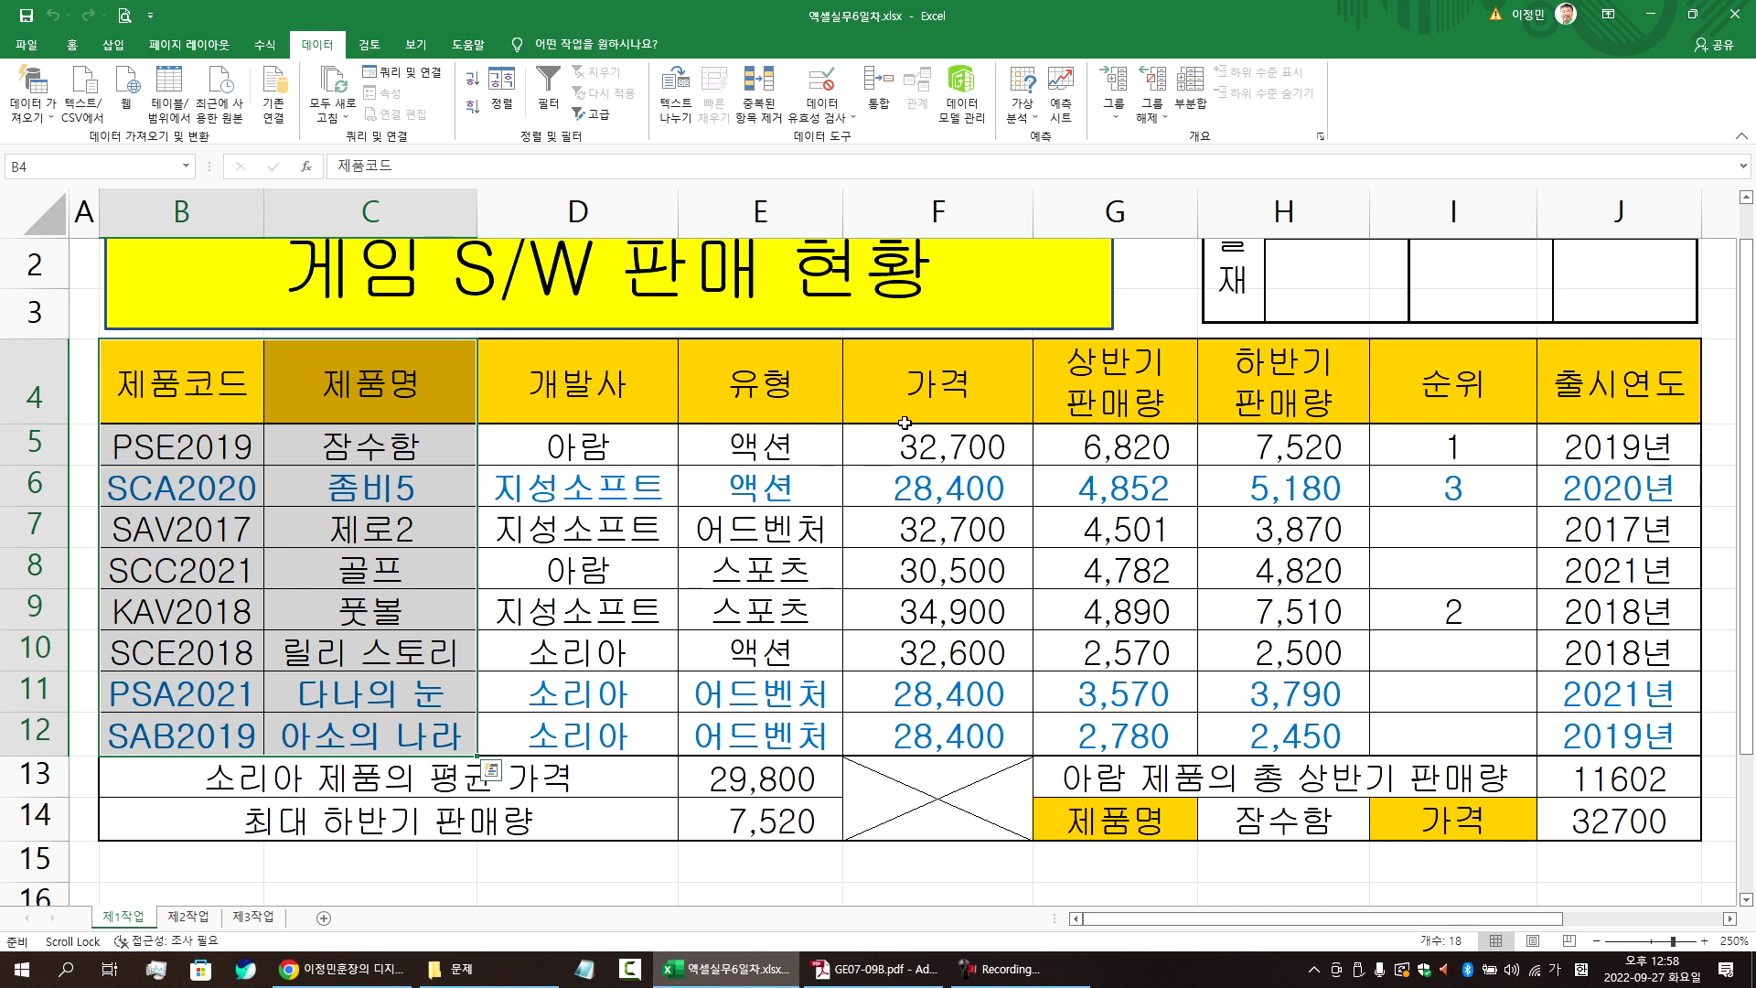
pyautogui.moveTo(906, 403); pyautogui.dragTo(1240, 737)
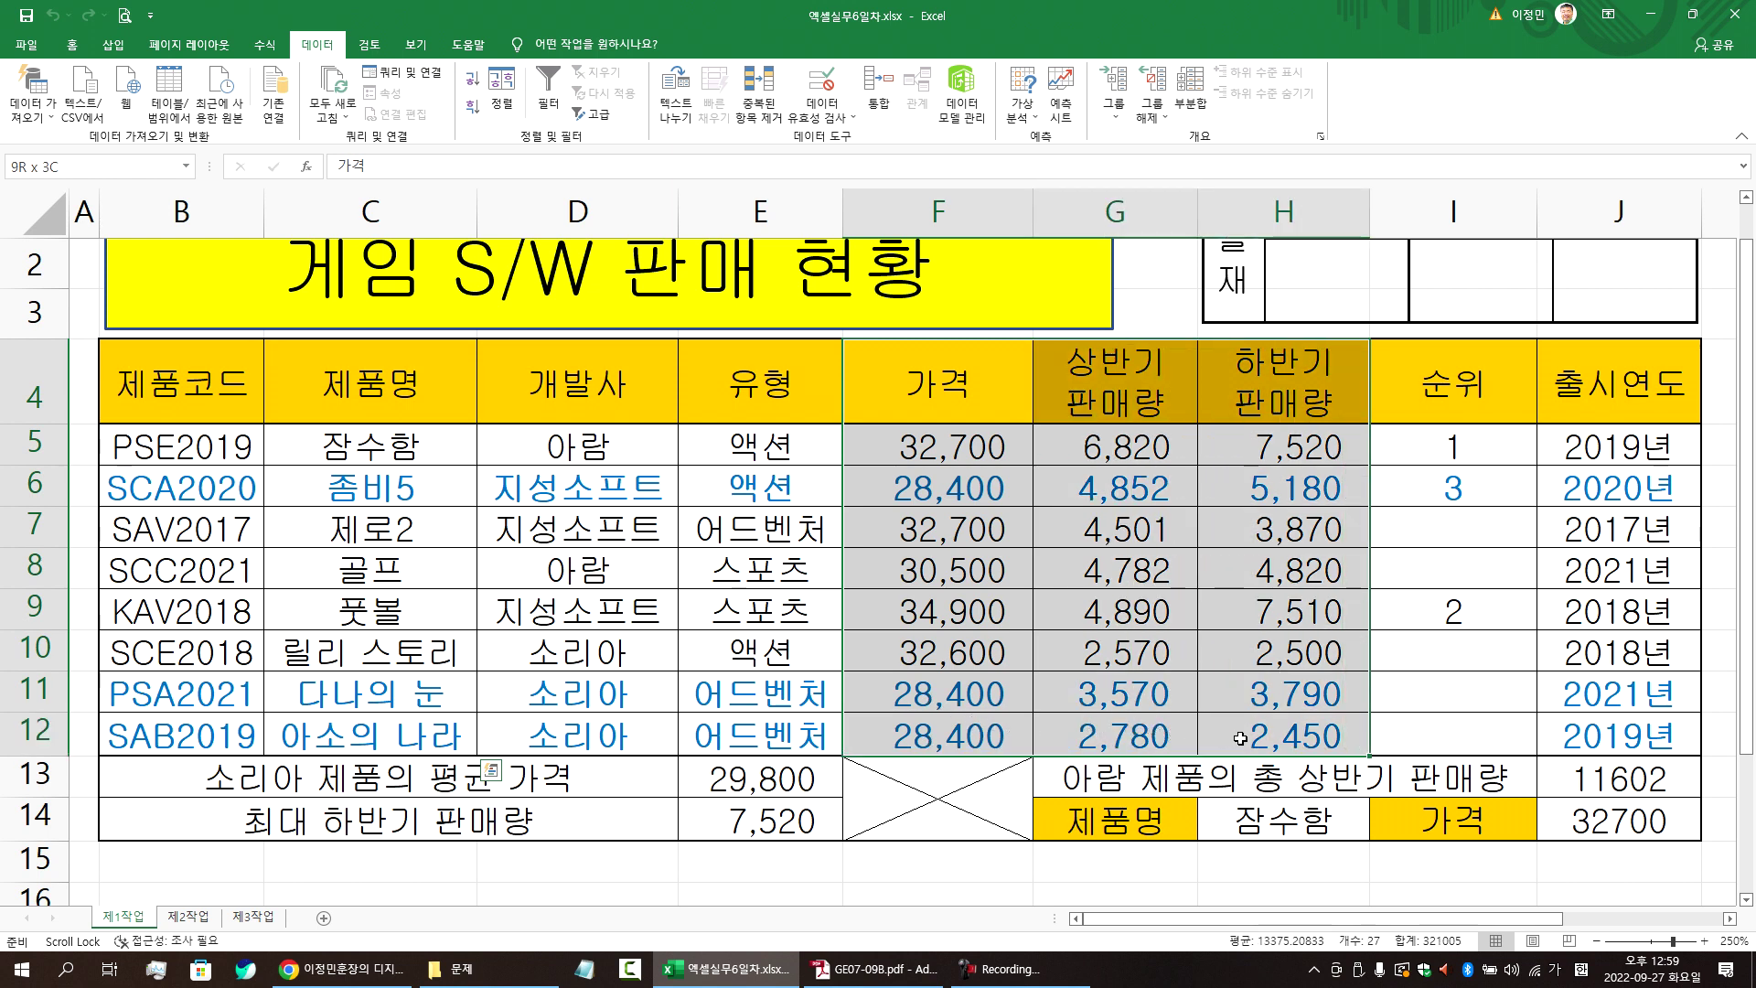
# - Switch to Adobe Reader and examine the chart's output form to identify its categories, data series and axes
pyautogui.hotkey('alt', 'Tab')
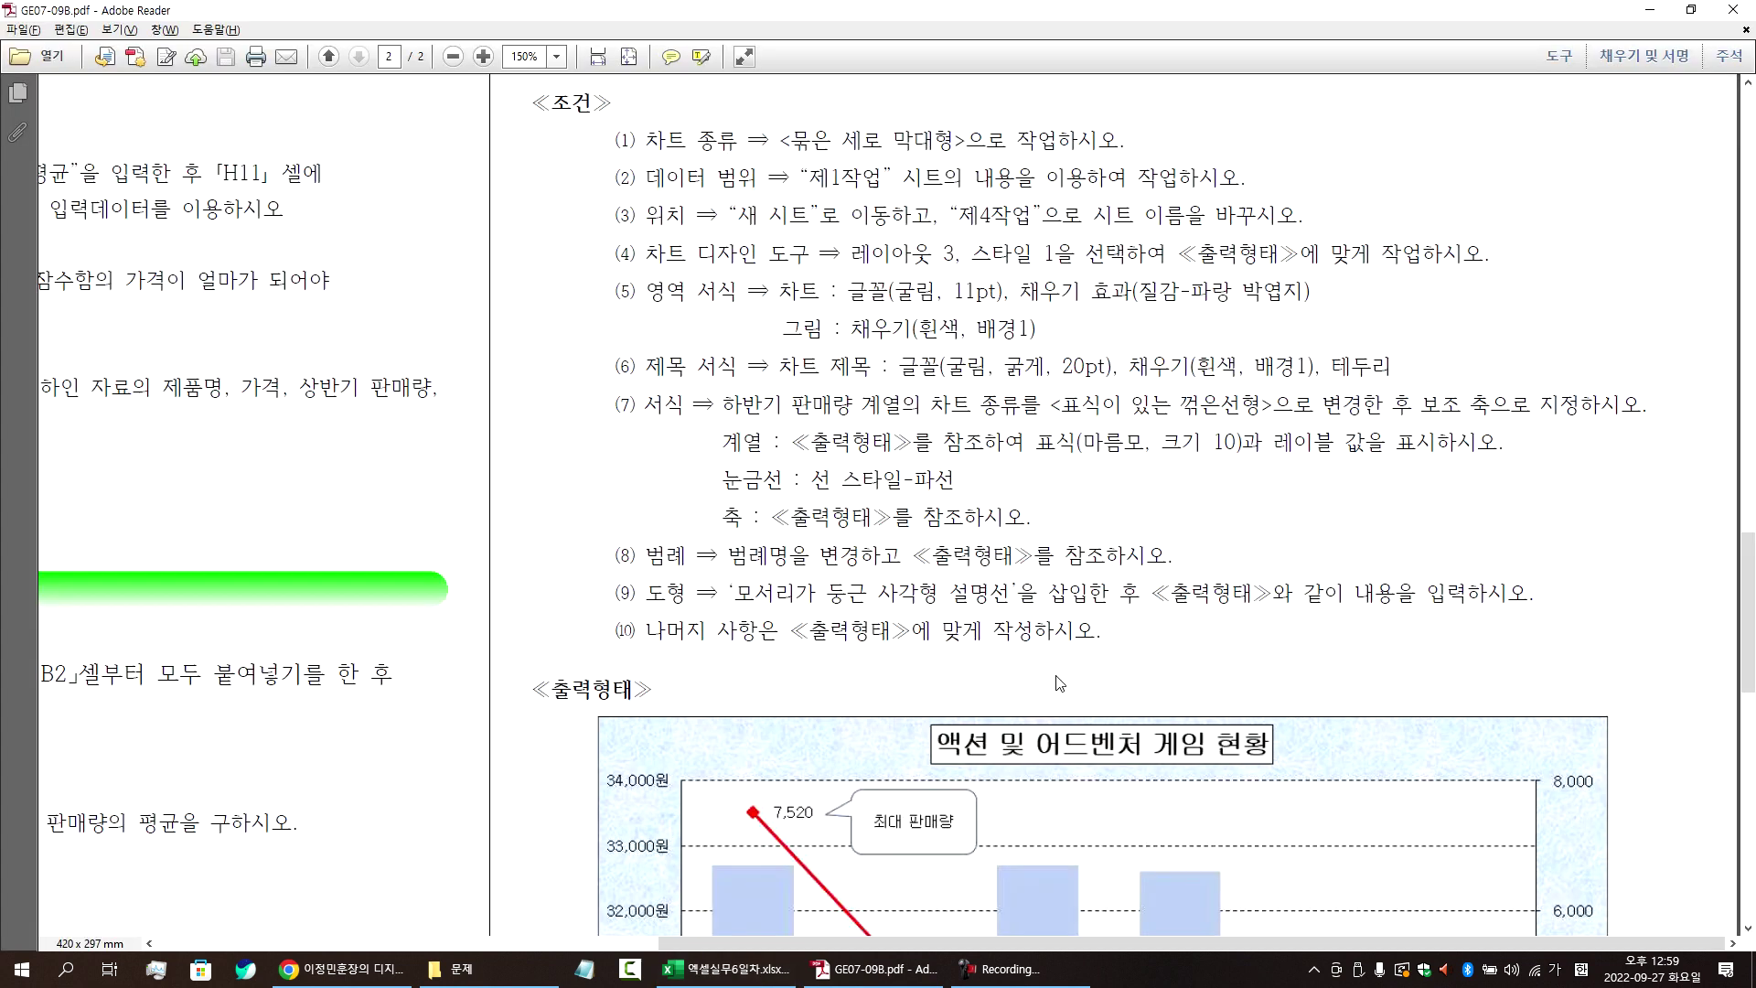
pyautogui.scroll(-3, 1041, 813)
pyautogui.scroll(-1, 1040, 814)
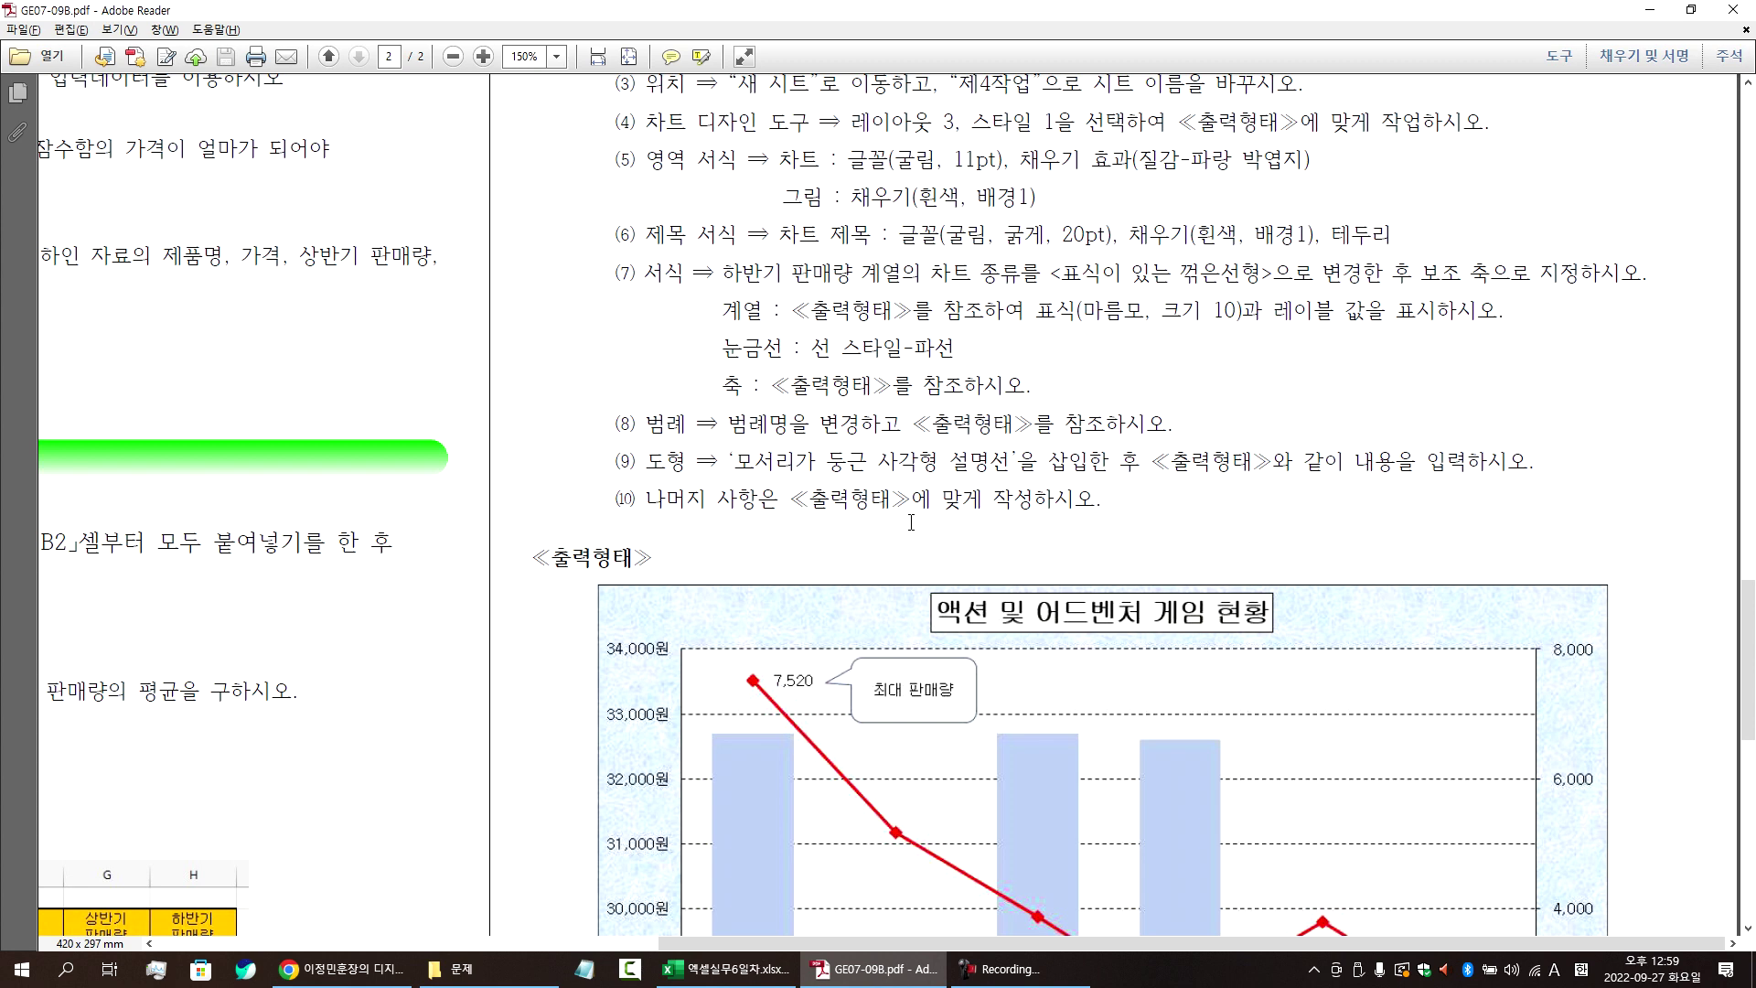
pyautogui.scroll(-1, 1027, 657)
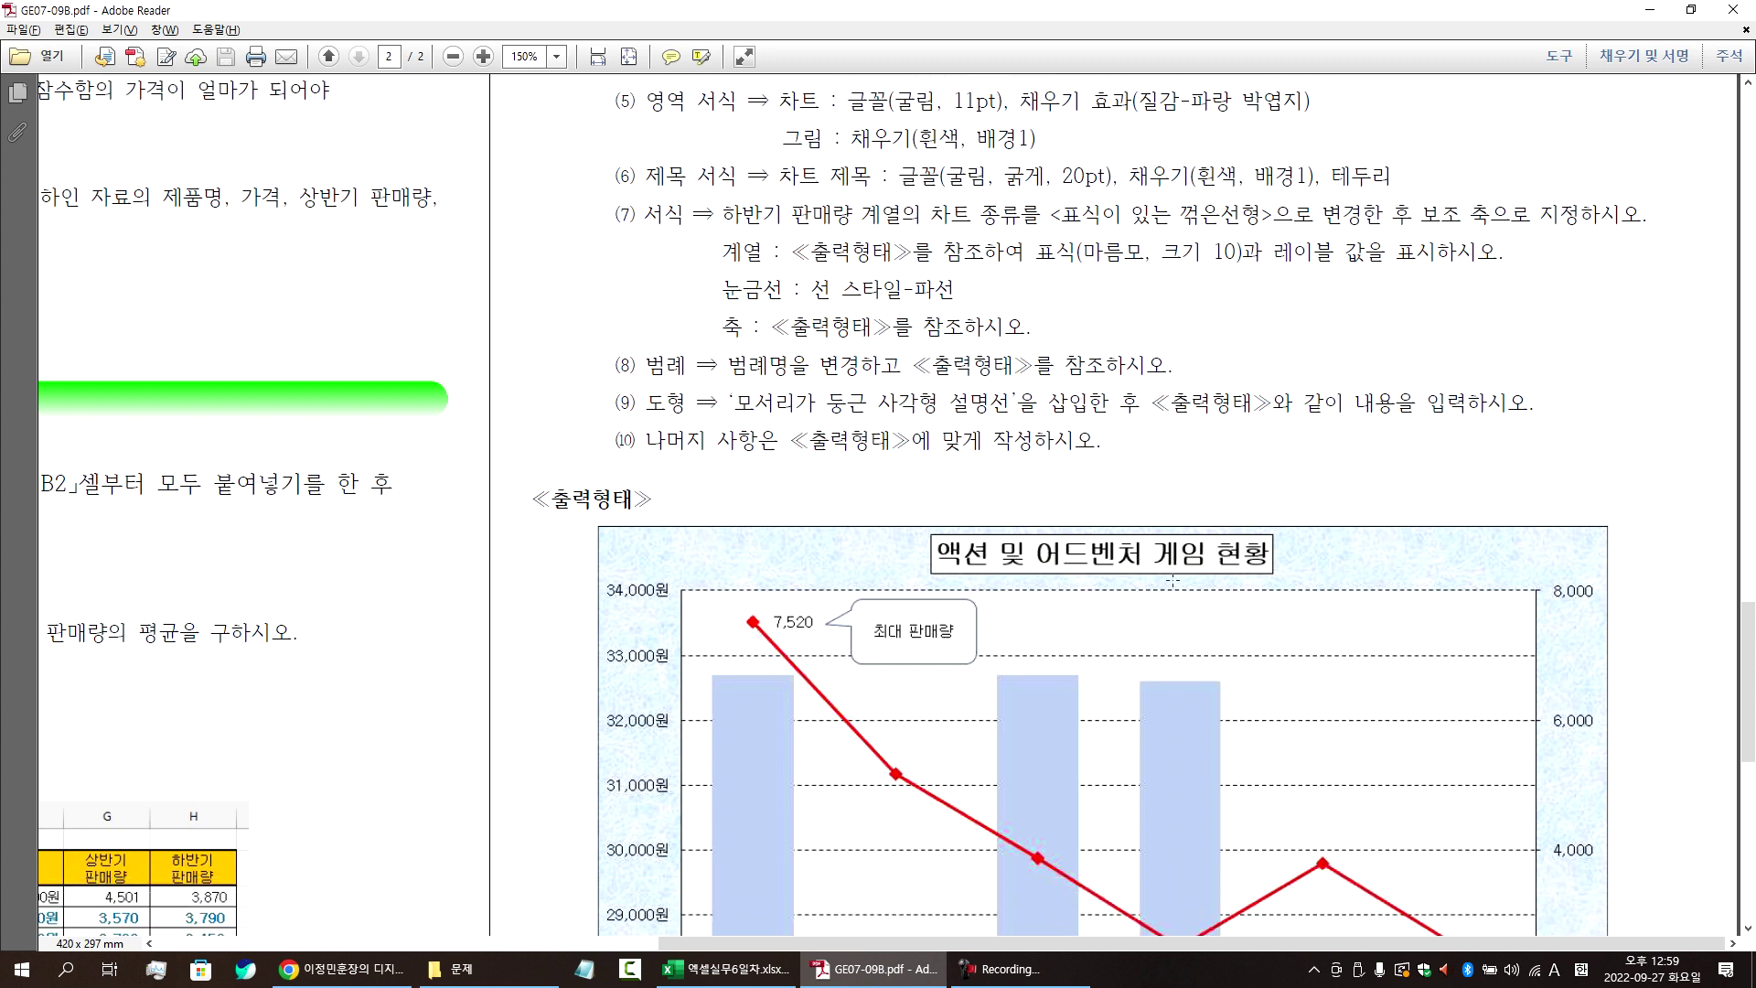
pyautogui.scroll(-5, 1172, 580)
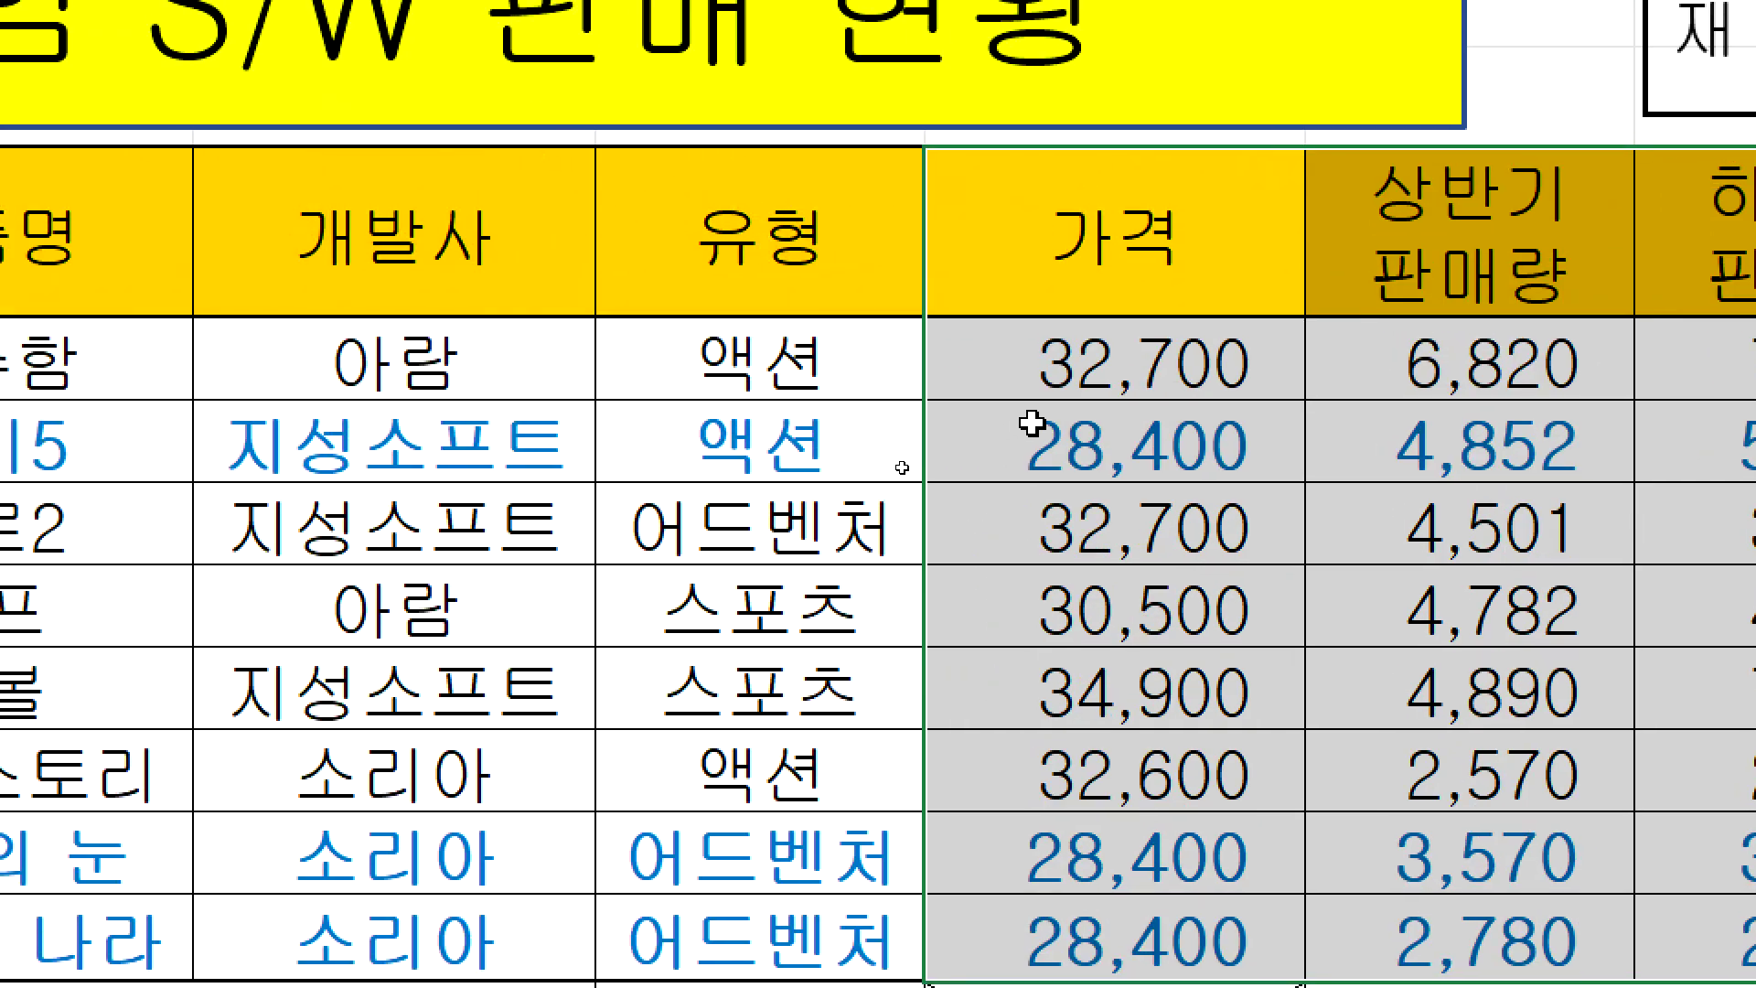
# - Select the 가격 column and the 하반기 판매량 column in the Excel table and compare them with the PDF chart
pyautogui.moveTo(1045, 294); pyautogui.dragTo(1116, 933)
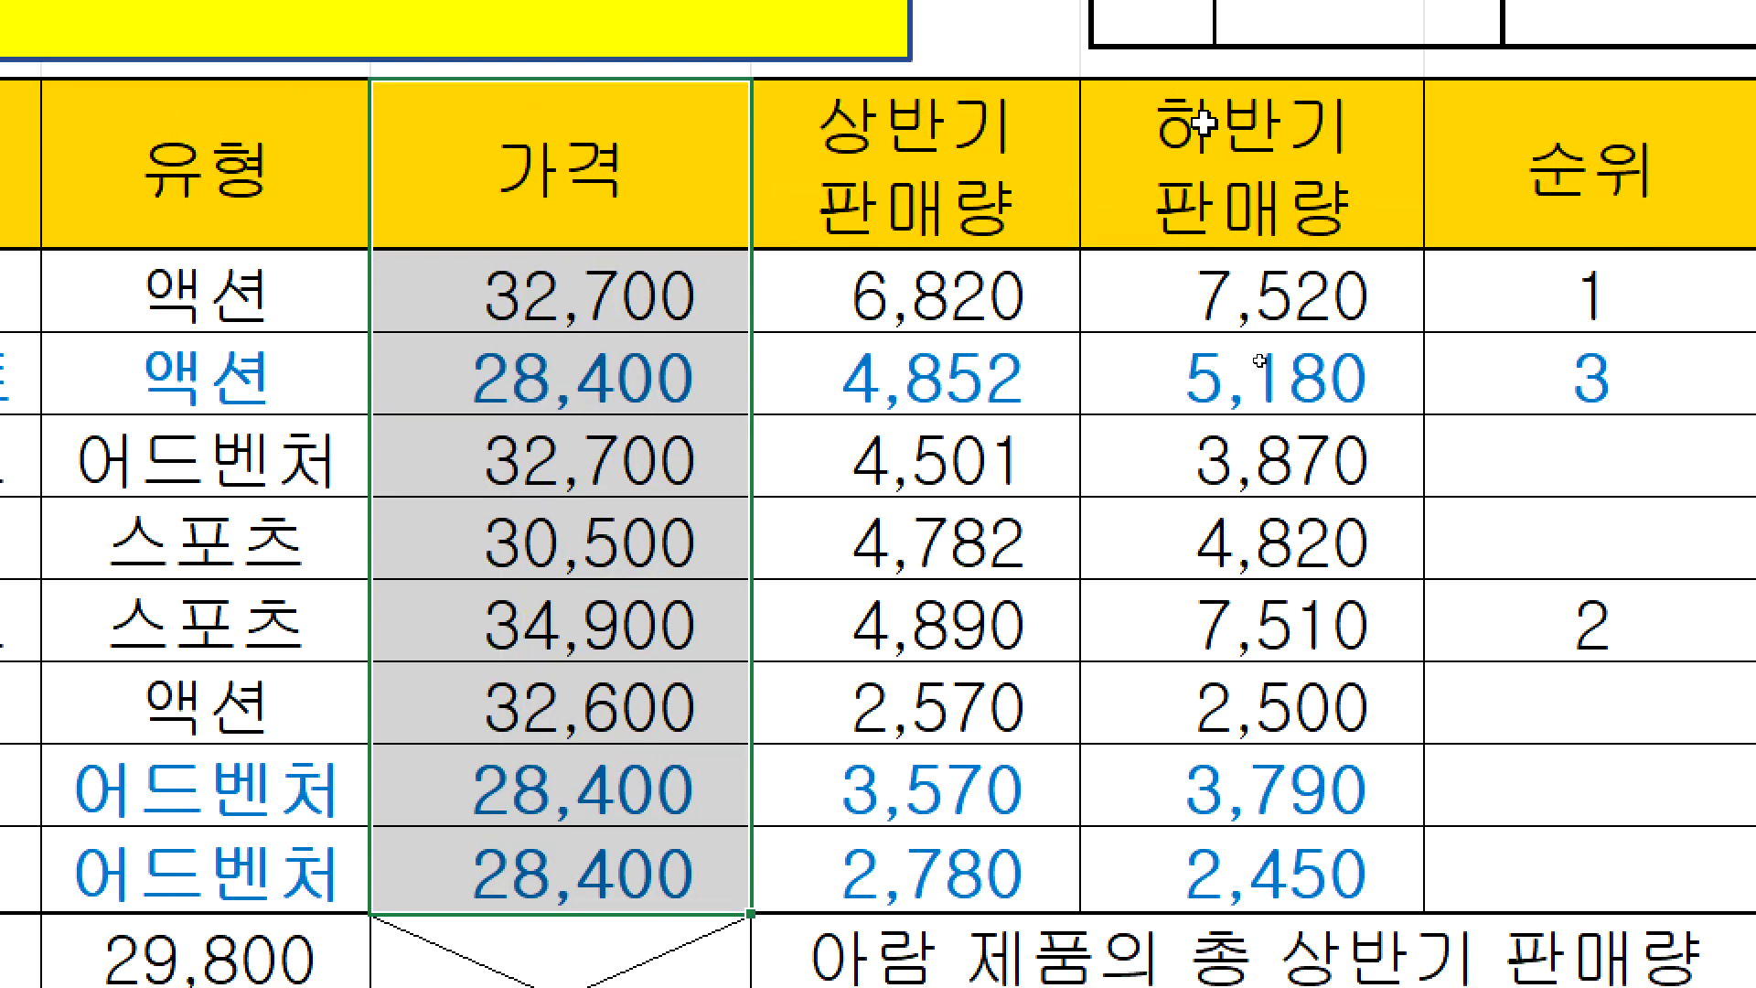
pyautogui.moveTo(1198, 128); pyautogui.dragTo(1261, 869)
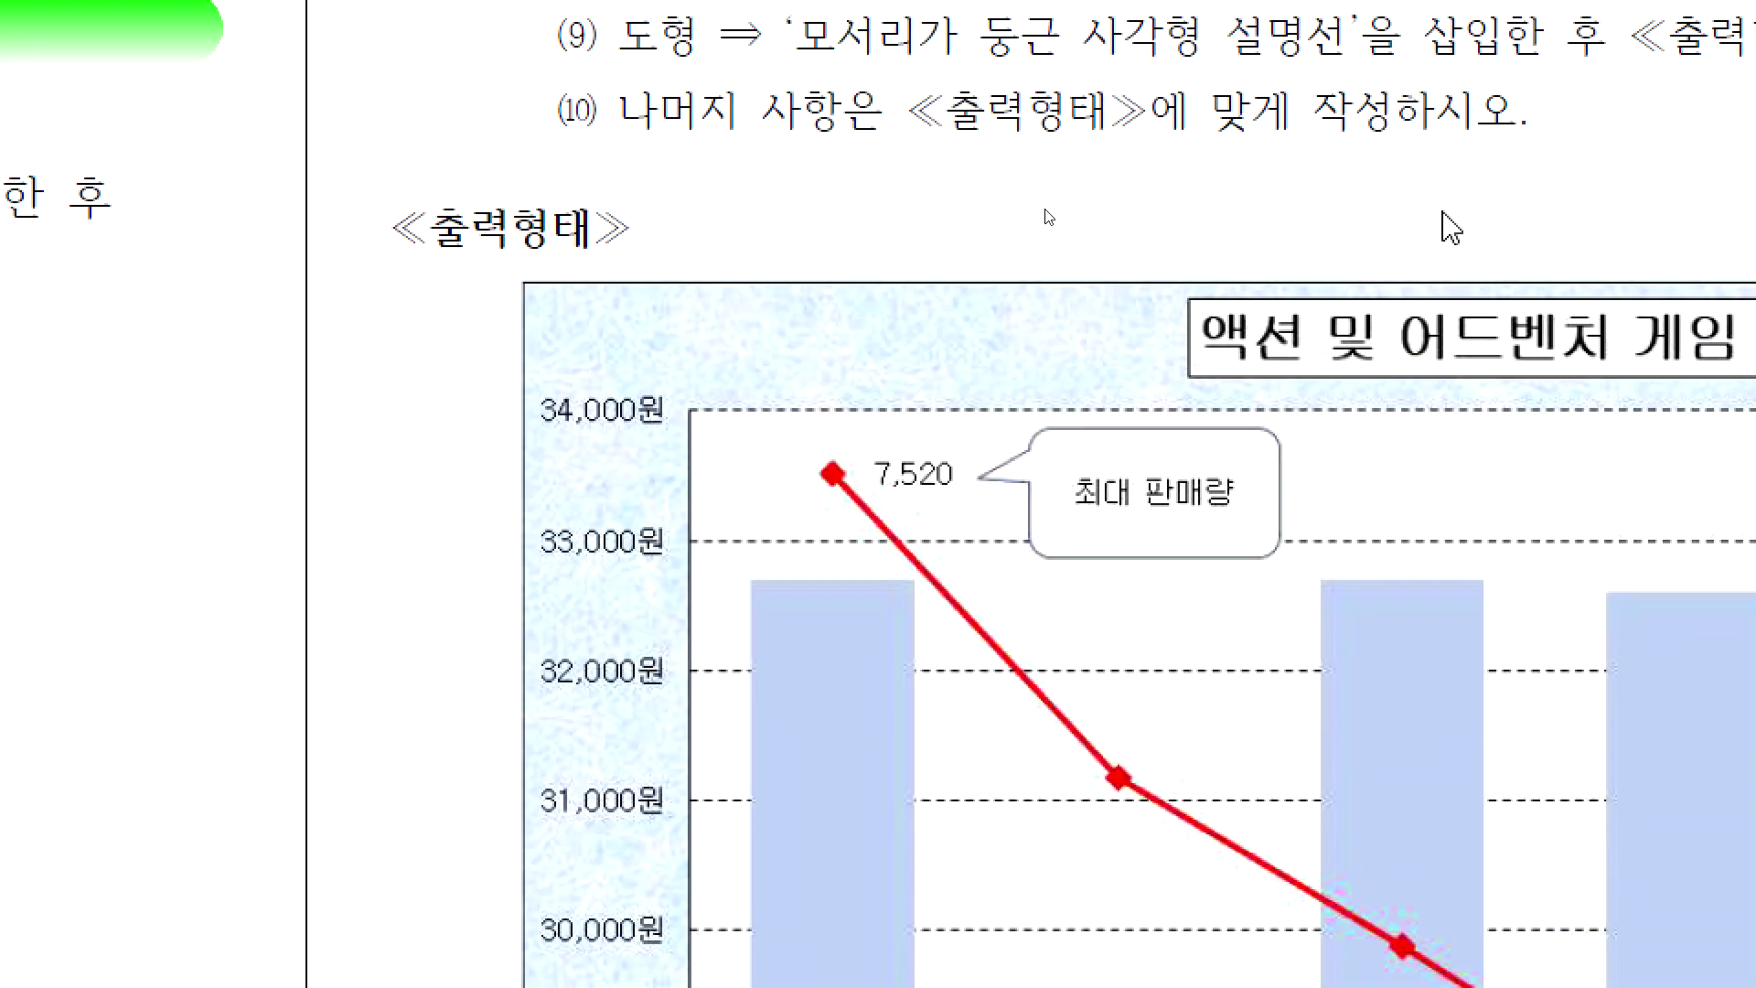
pyautogui.hotkey('alt', 'Tab')
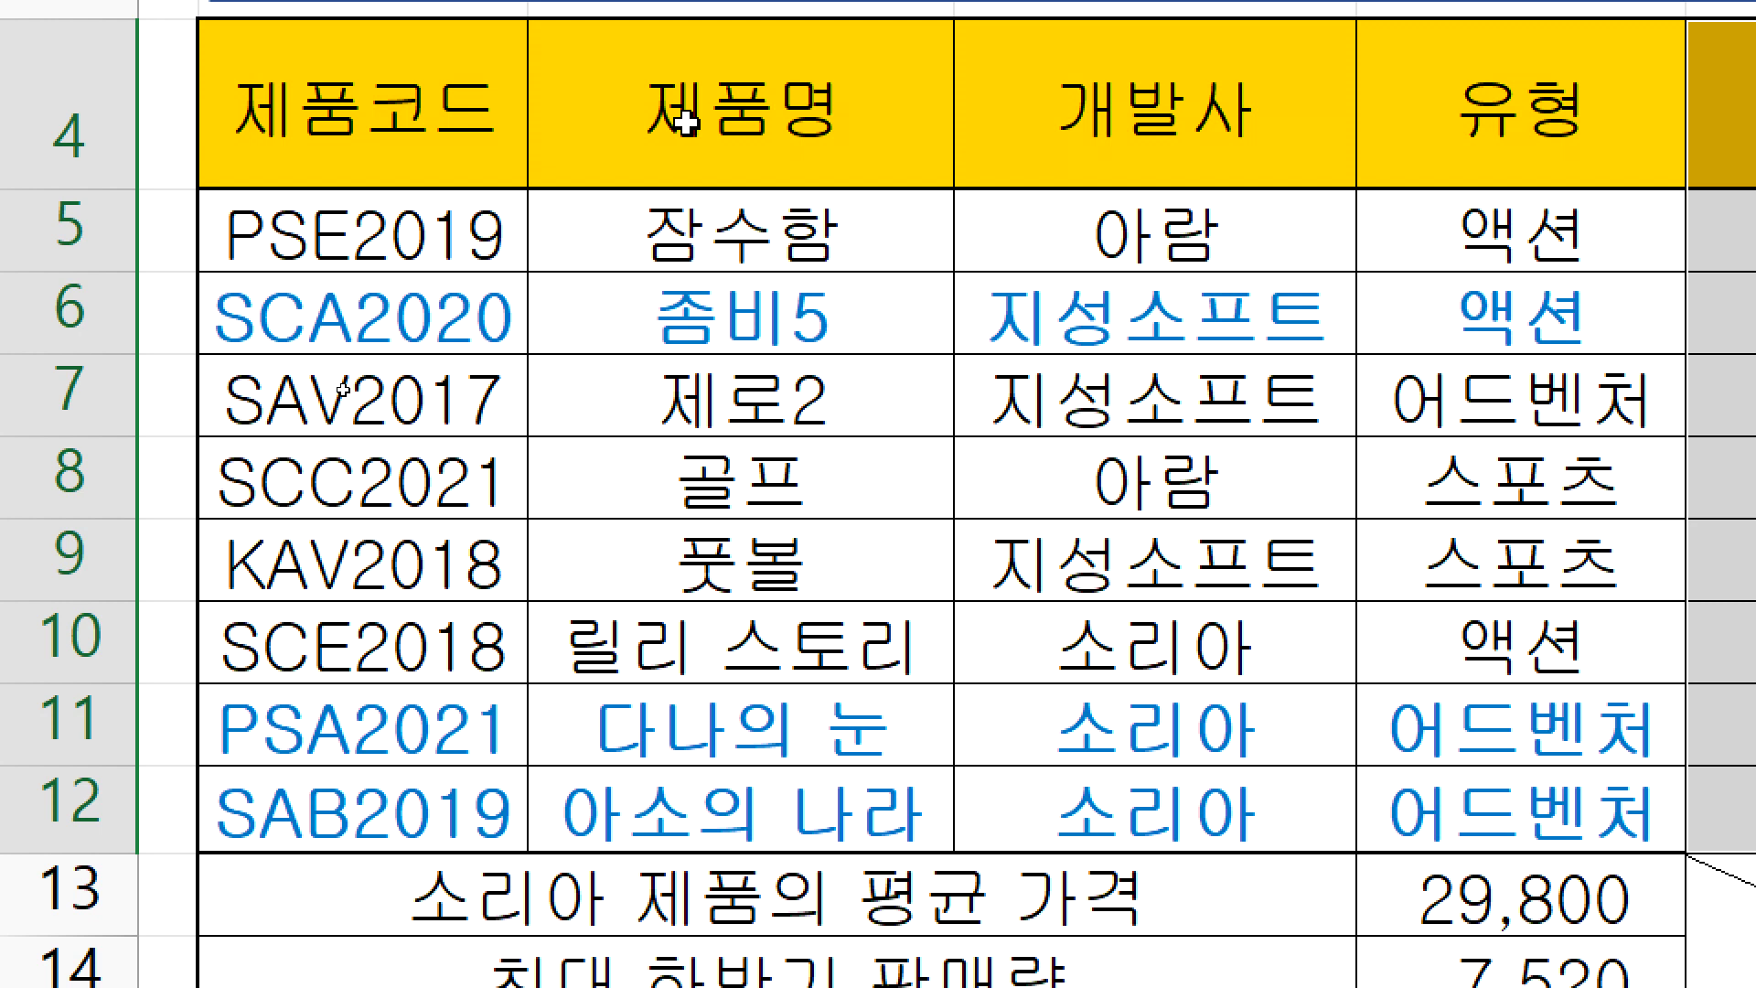
# - Select the 제품명 header with the 액션 and 어드벤처 product names in C4:C7 and C10:C12
pyautogui.click(686, 106)
pyautogui.moveTo(685, 122); pyautogui.dragTo(710, 400)
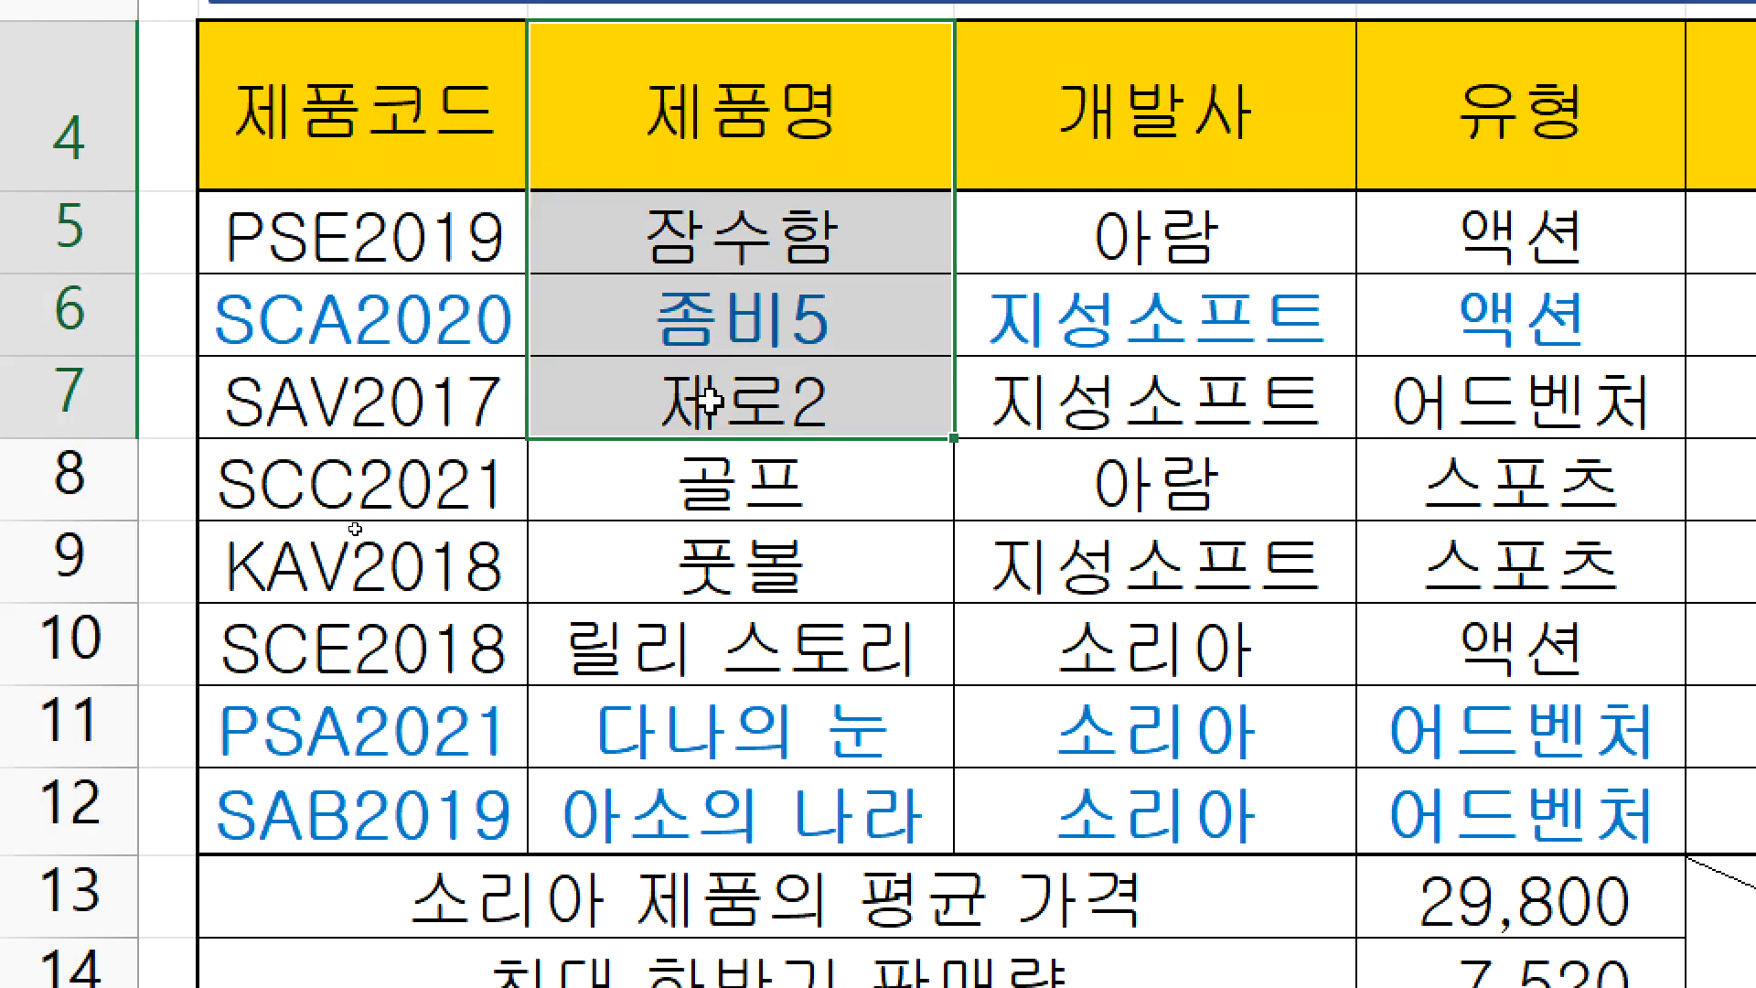
pyautogui.moveTo(710, 399); pyautogui.dragTo(710, 400)
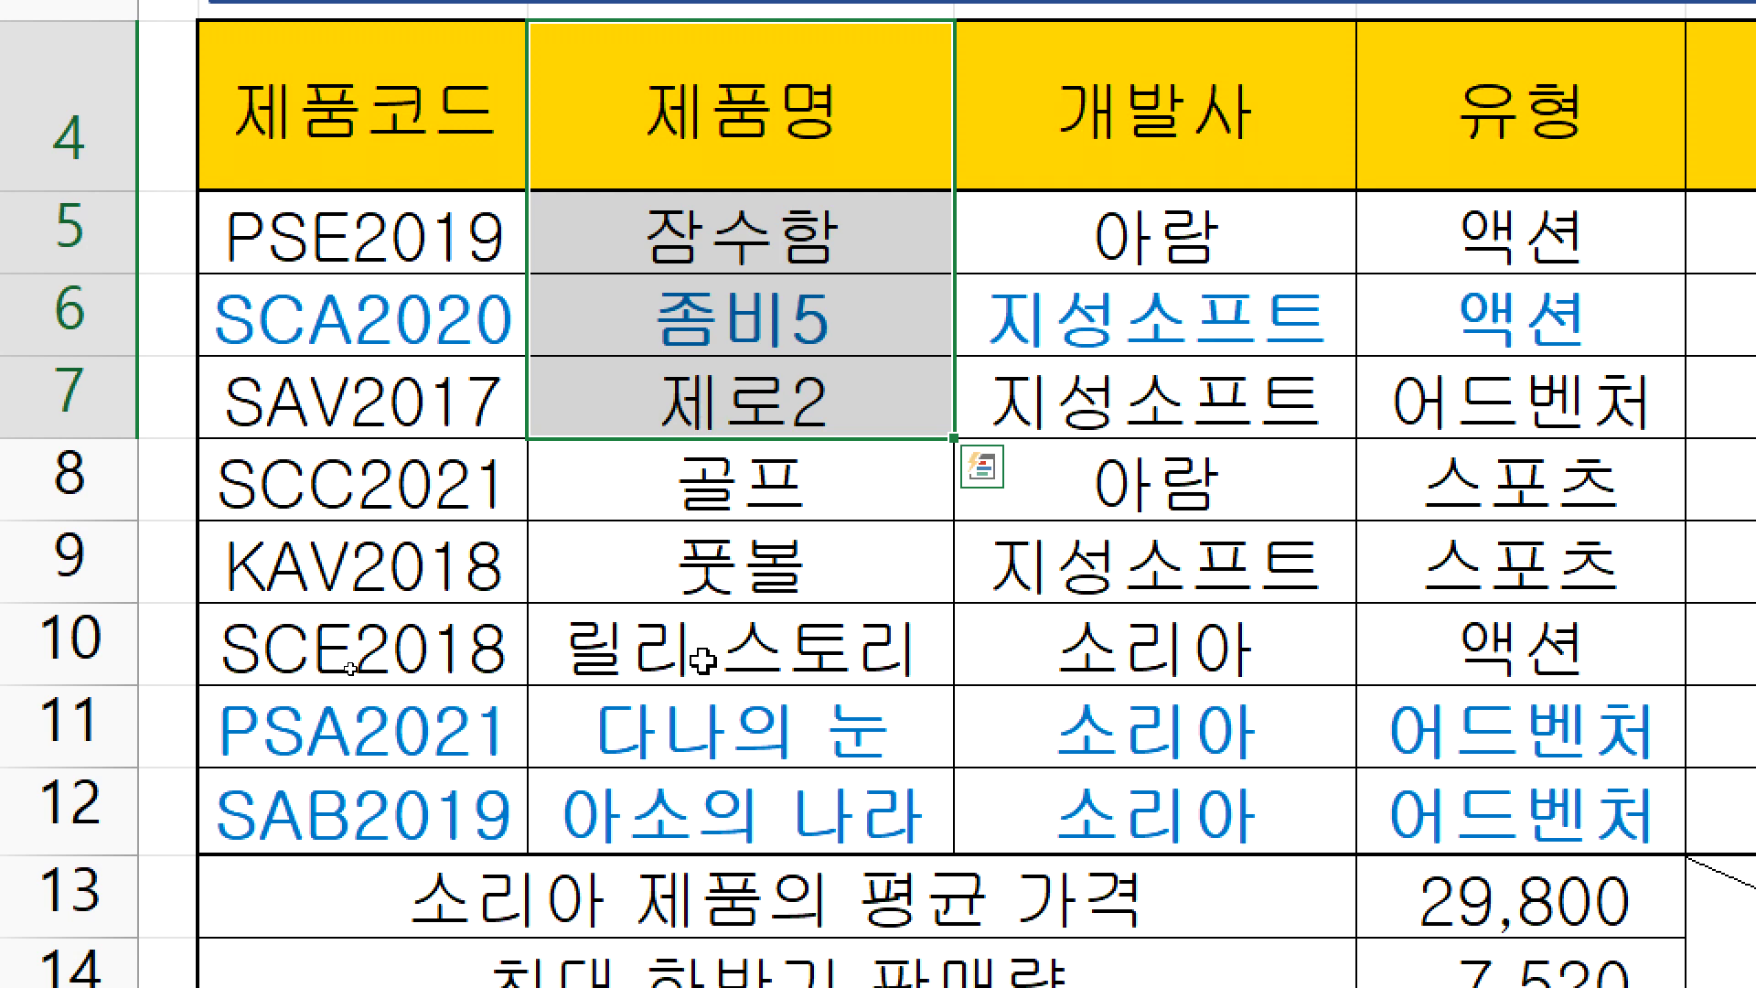
pyautogui.keyDown('ctrl'); pyautogui.click(676, 653); pyautogui.keyUp('ctrl')
pyautogui.moveTo(682, 700); pyautogui.dragTo(687, 814)
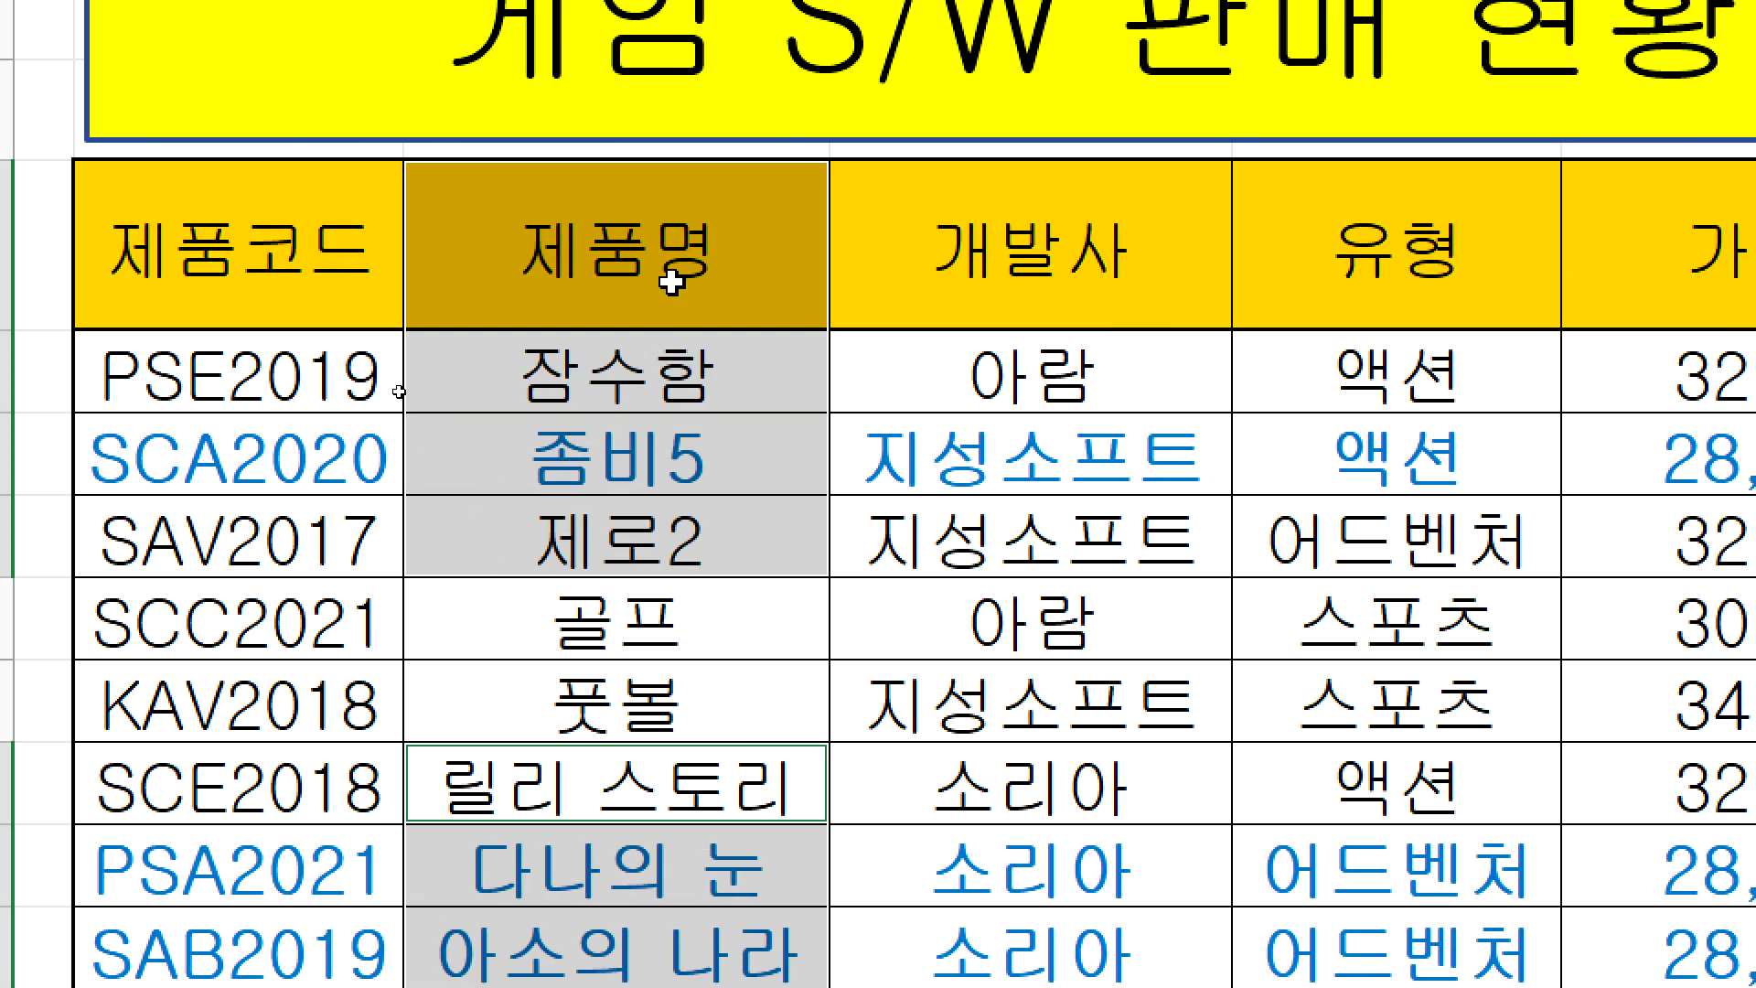
# - Restart the chart data selection with the 제품명 header and the first three product names in C4:C7
pyautogui.click(199, 423)
pyautogui.moveTo(674, 240); pyautogui.dragTo(677, 542)
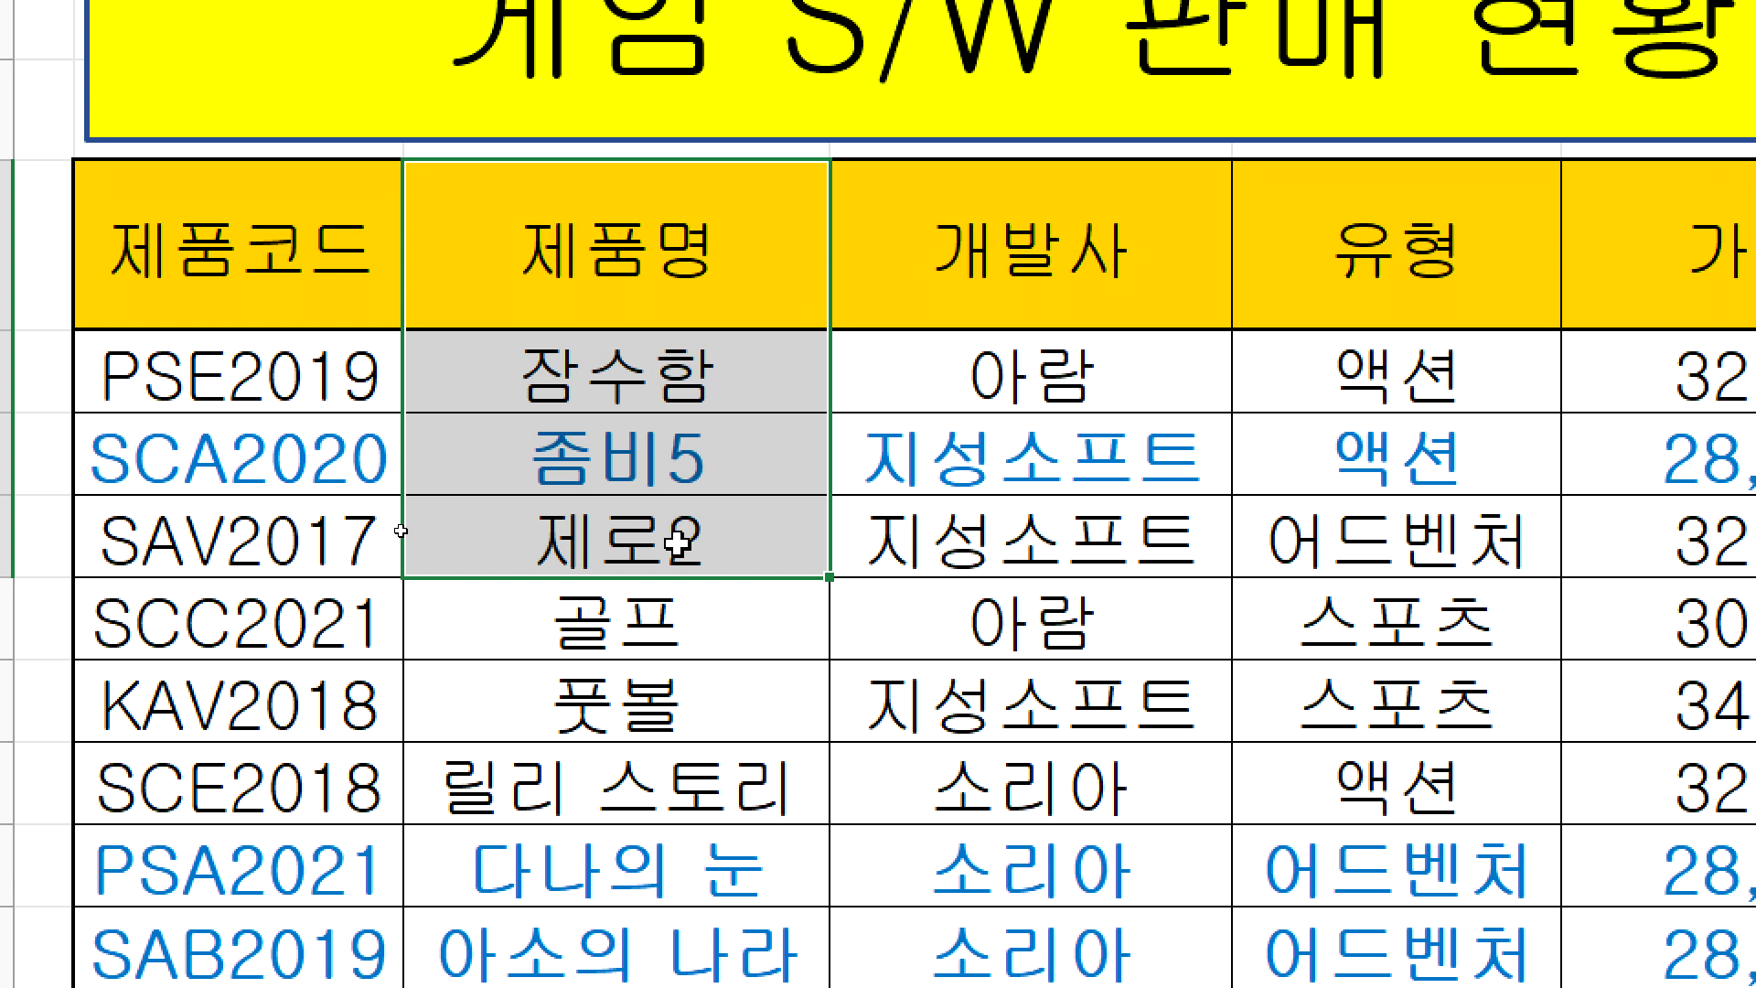
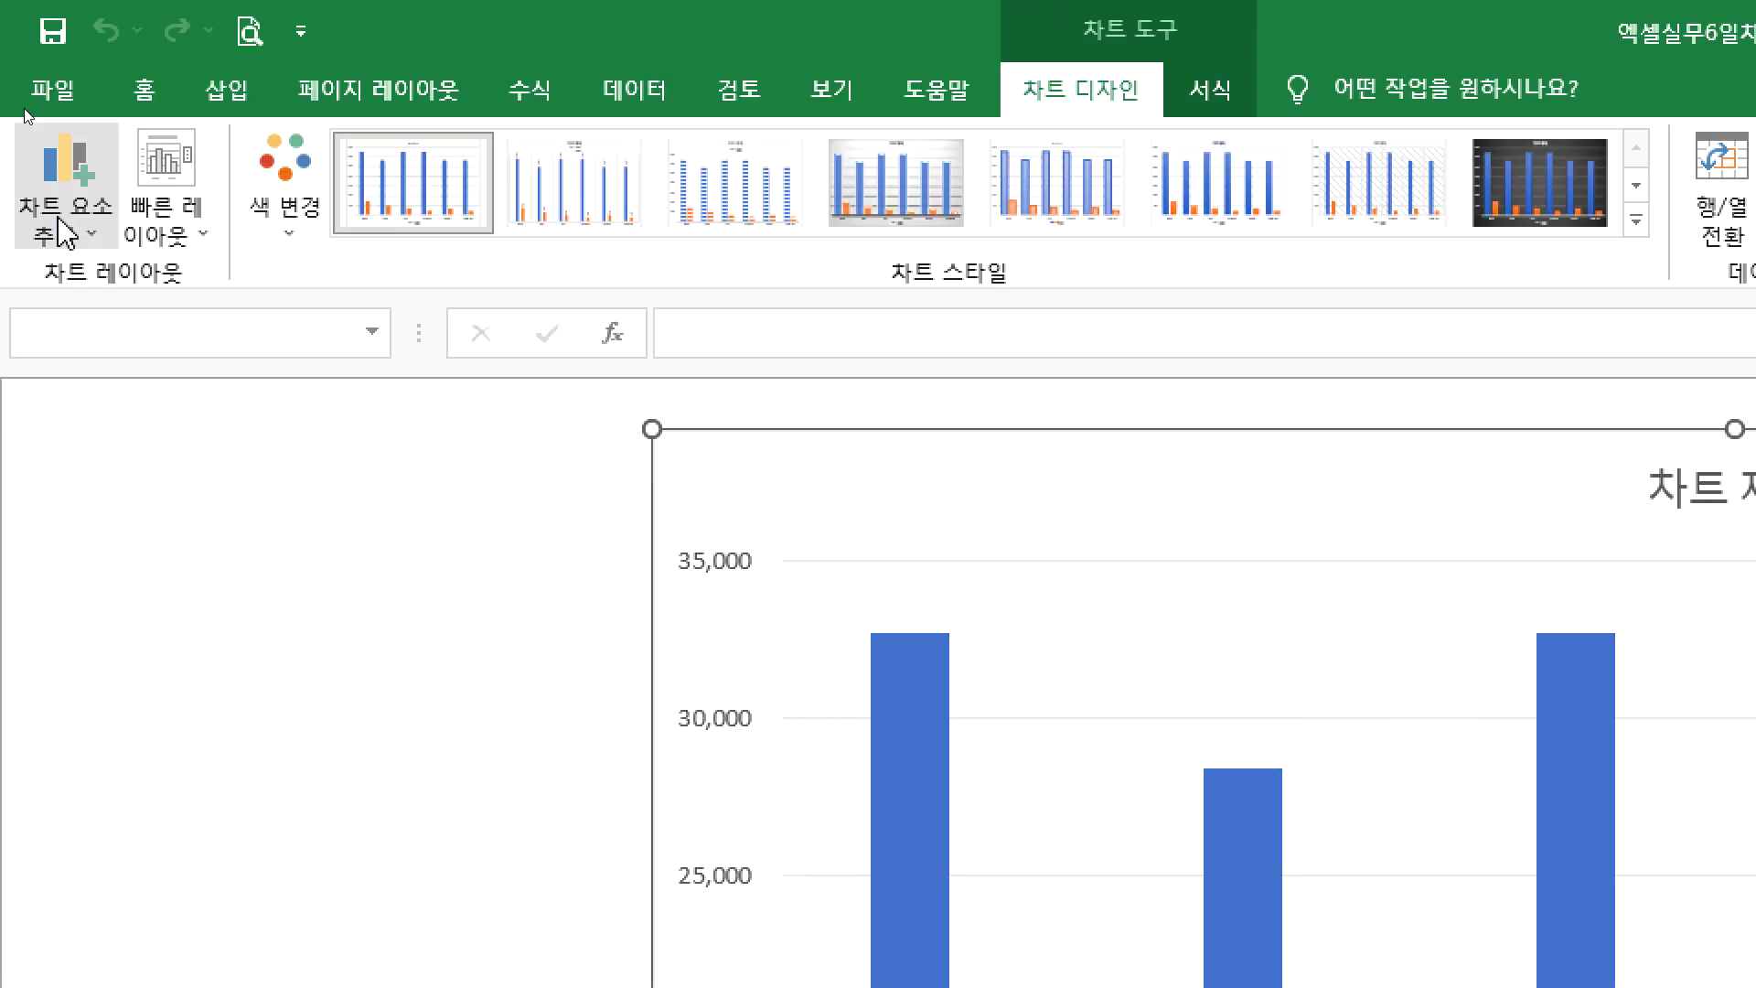
# - Apply quick layout 레이아웃 3 to the column chart
pyautogui.click(196, 230)
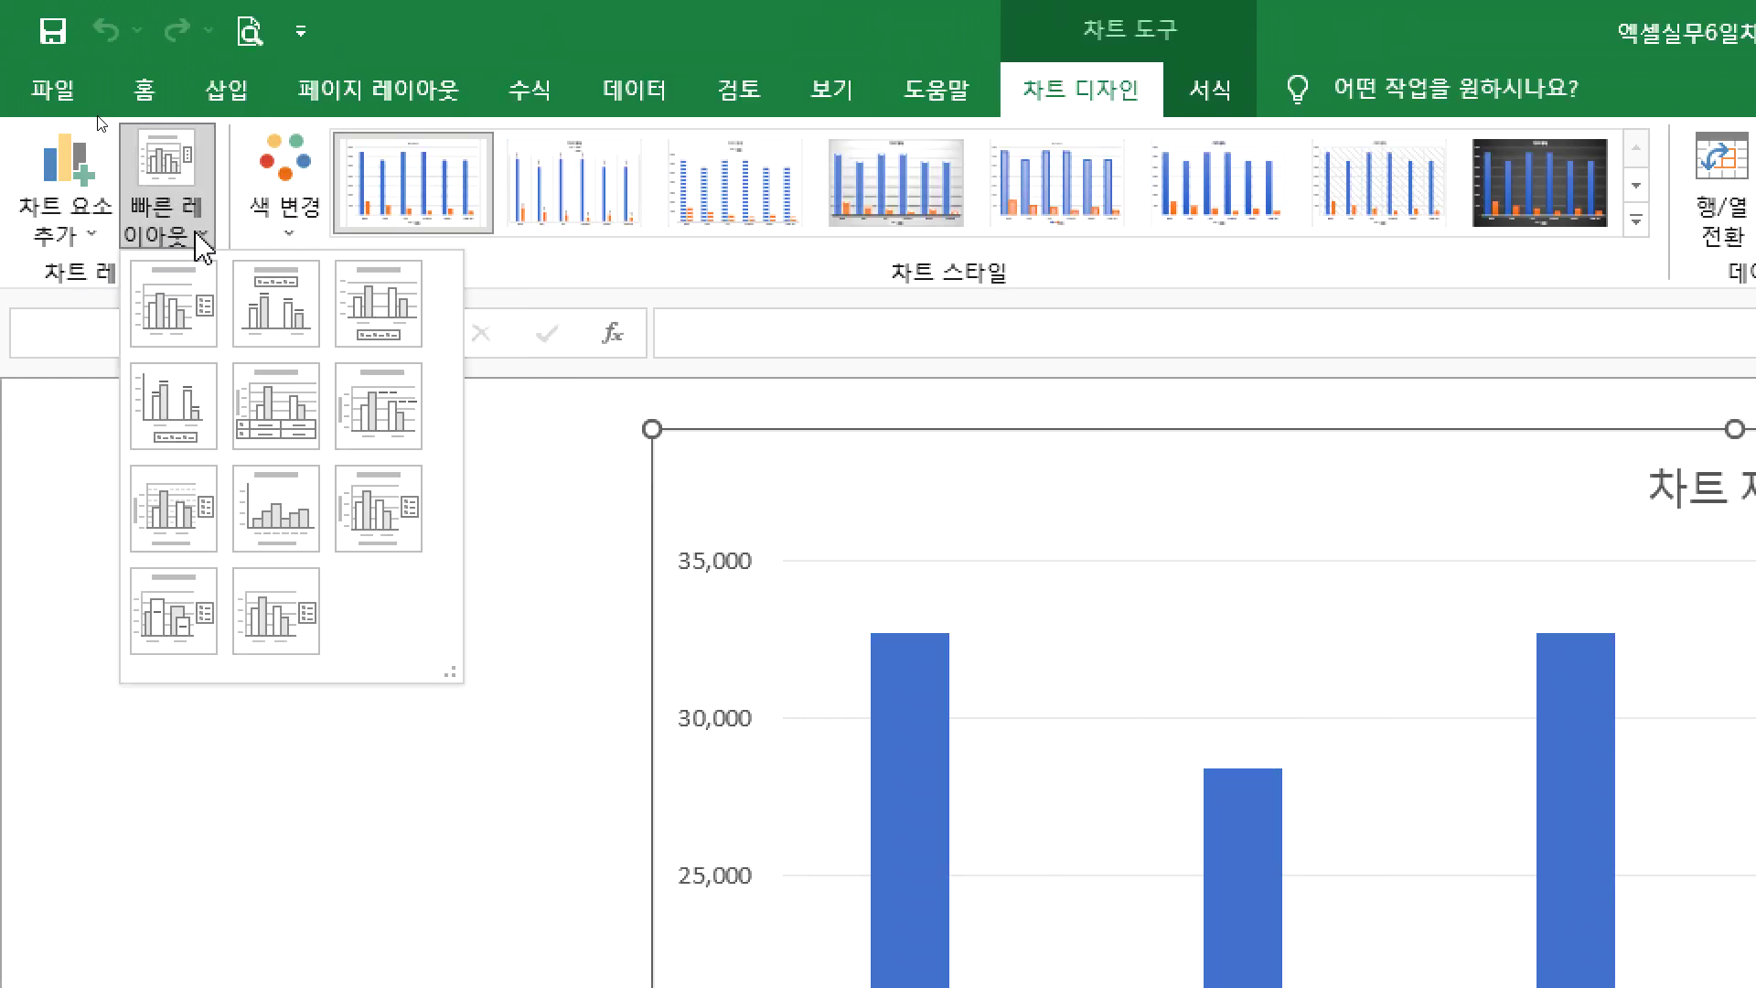
pyautogui.click(384, 320)
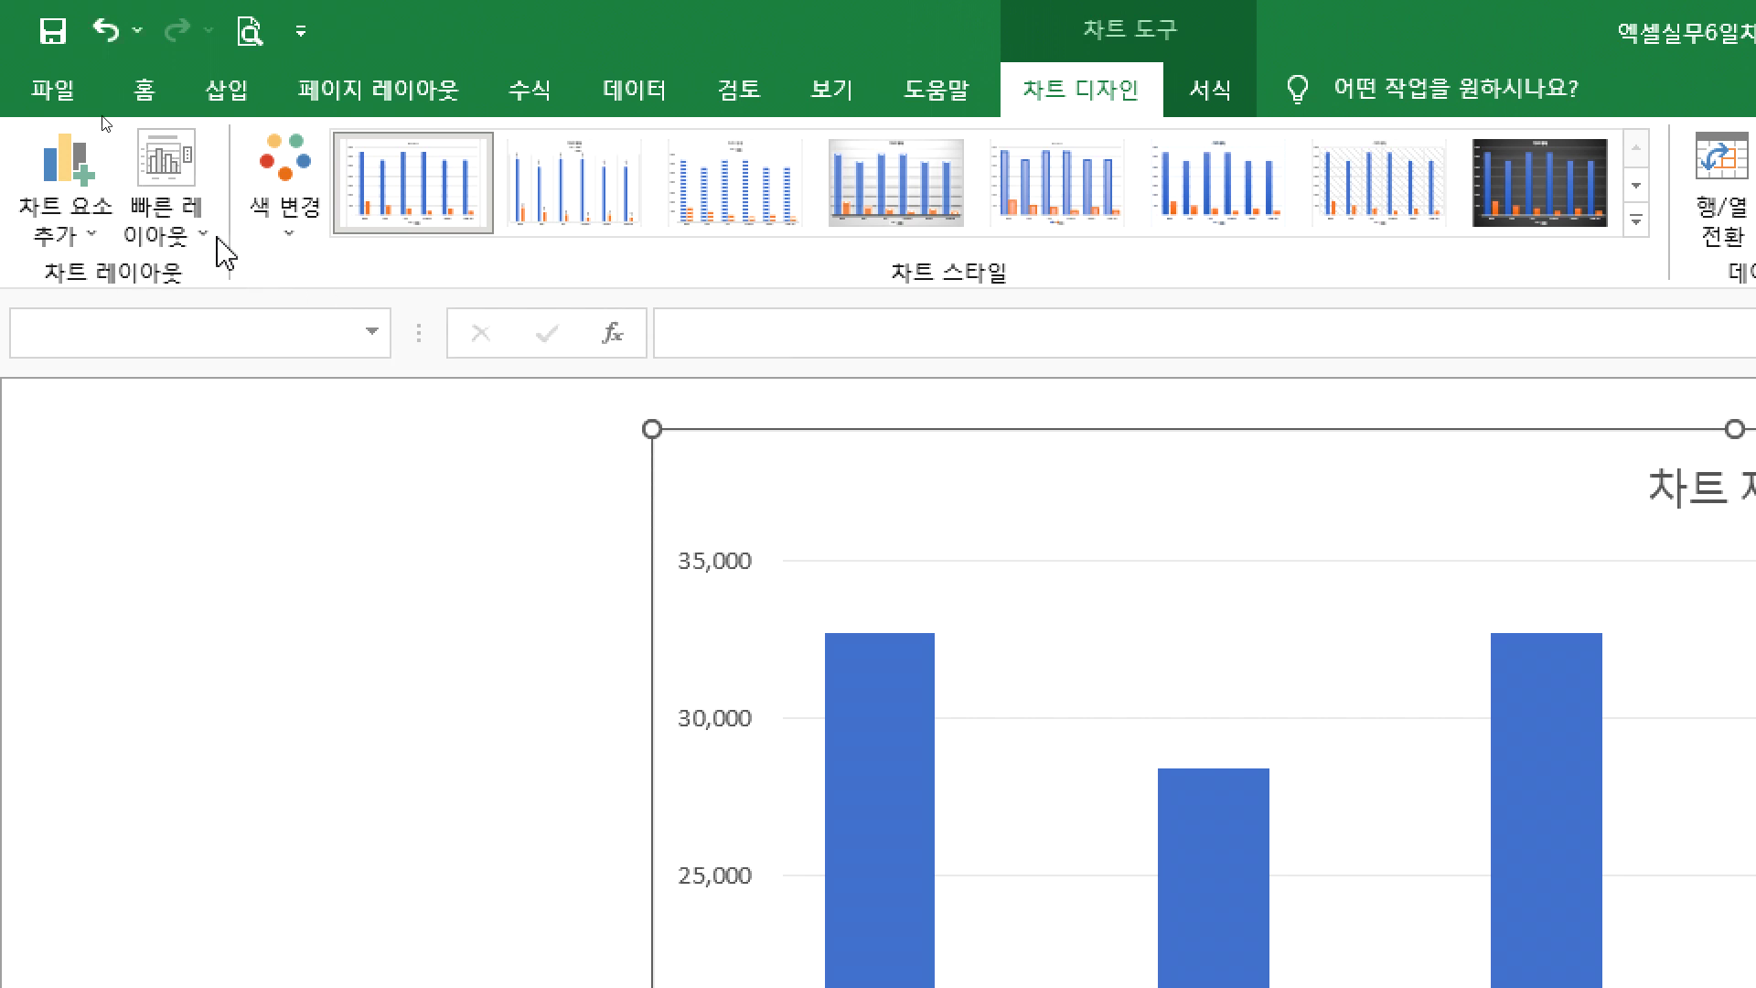
pyautogui.click(184, 229)
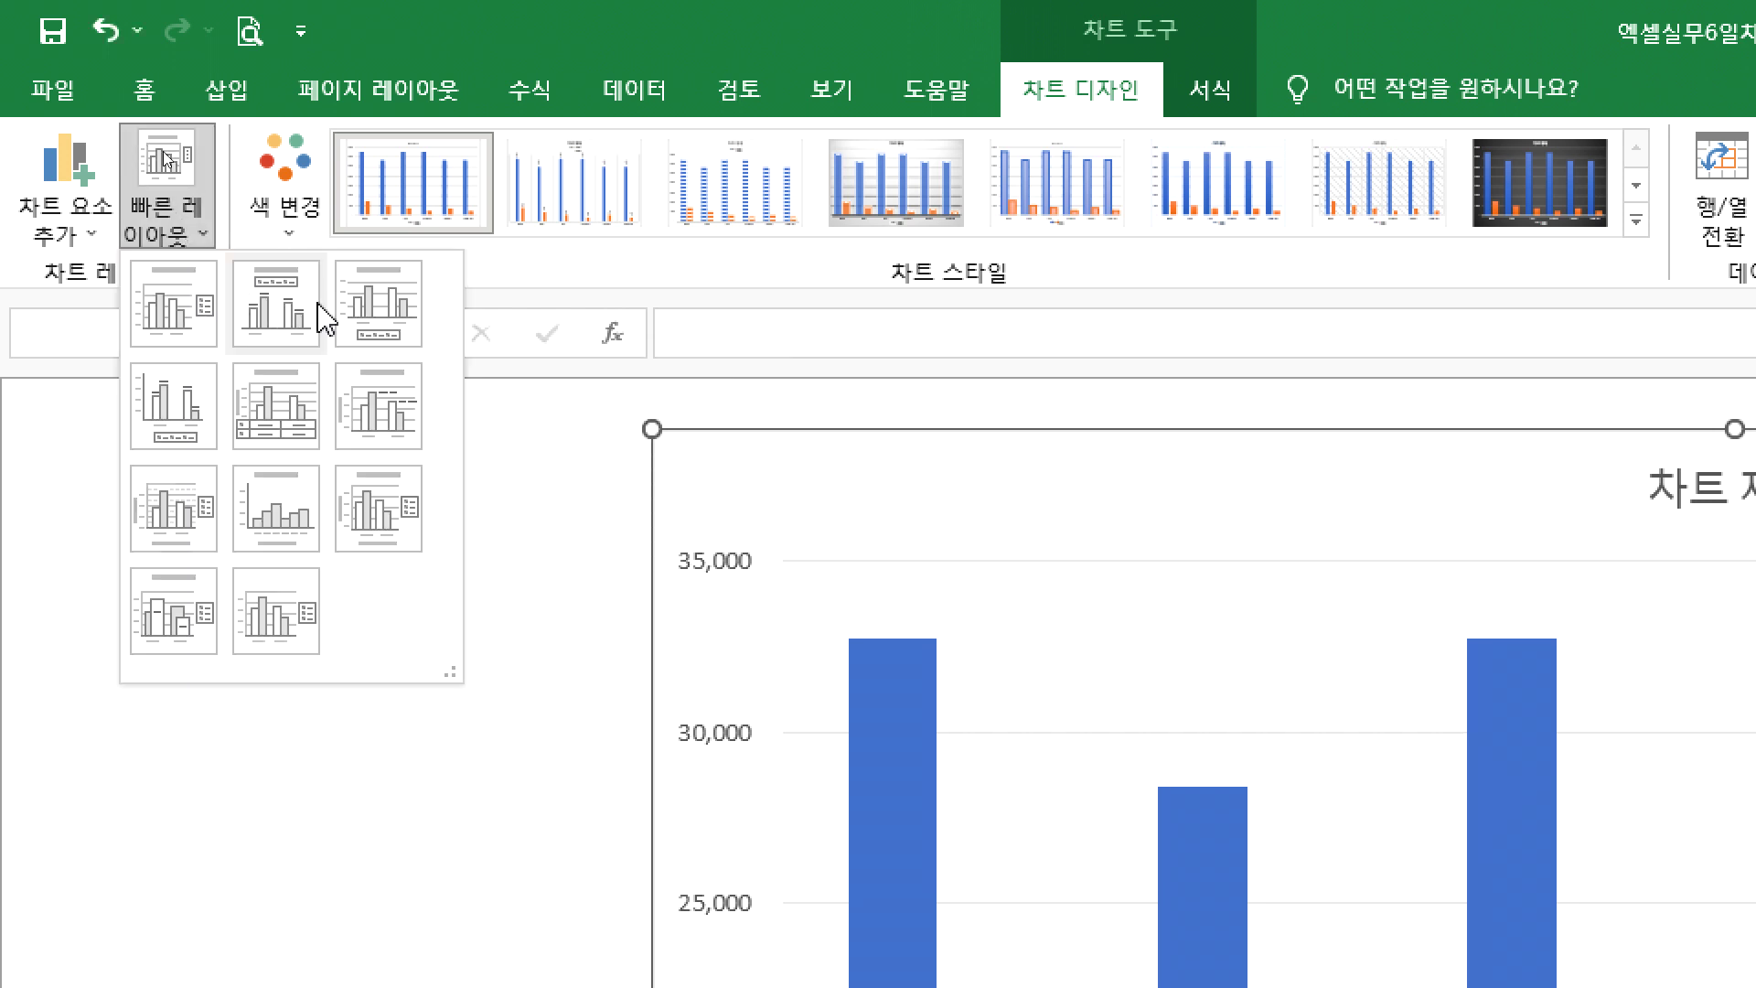
pyautogui.click(366, 313)
# - Check the required chart layout and style in condition (4) of the PDF against the Excel chart
pyautogui.hotkey('alt', 'Tab')
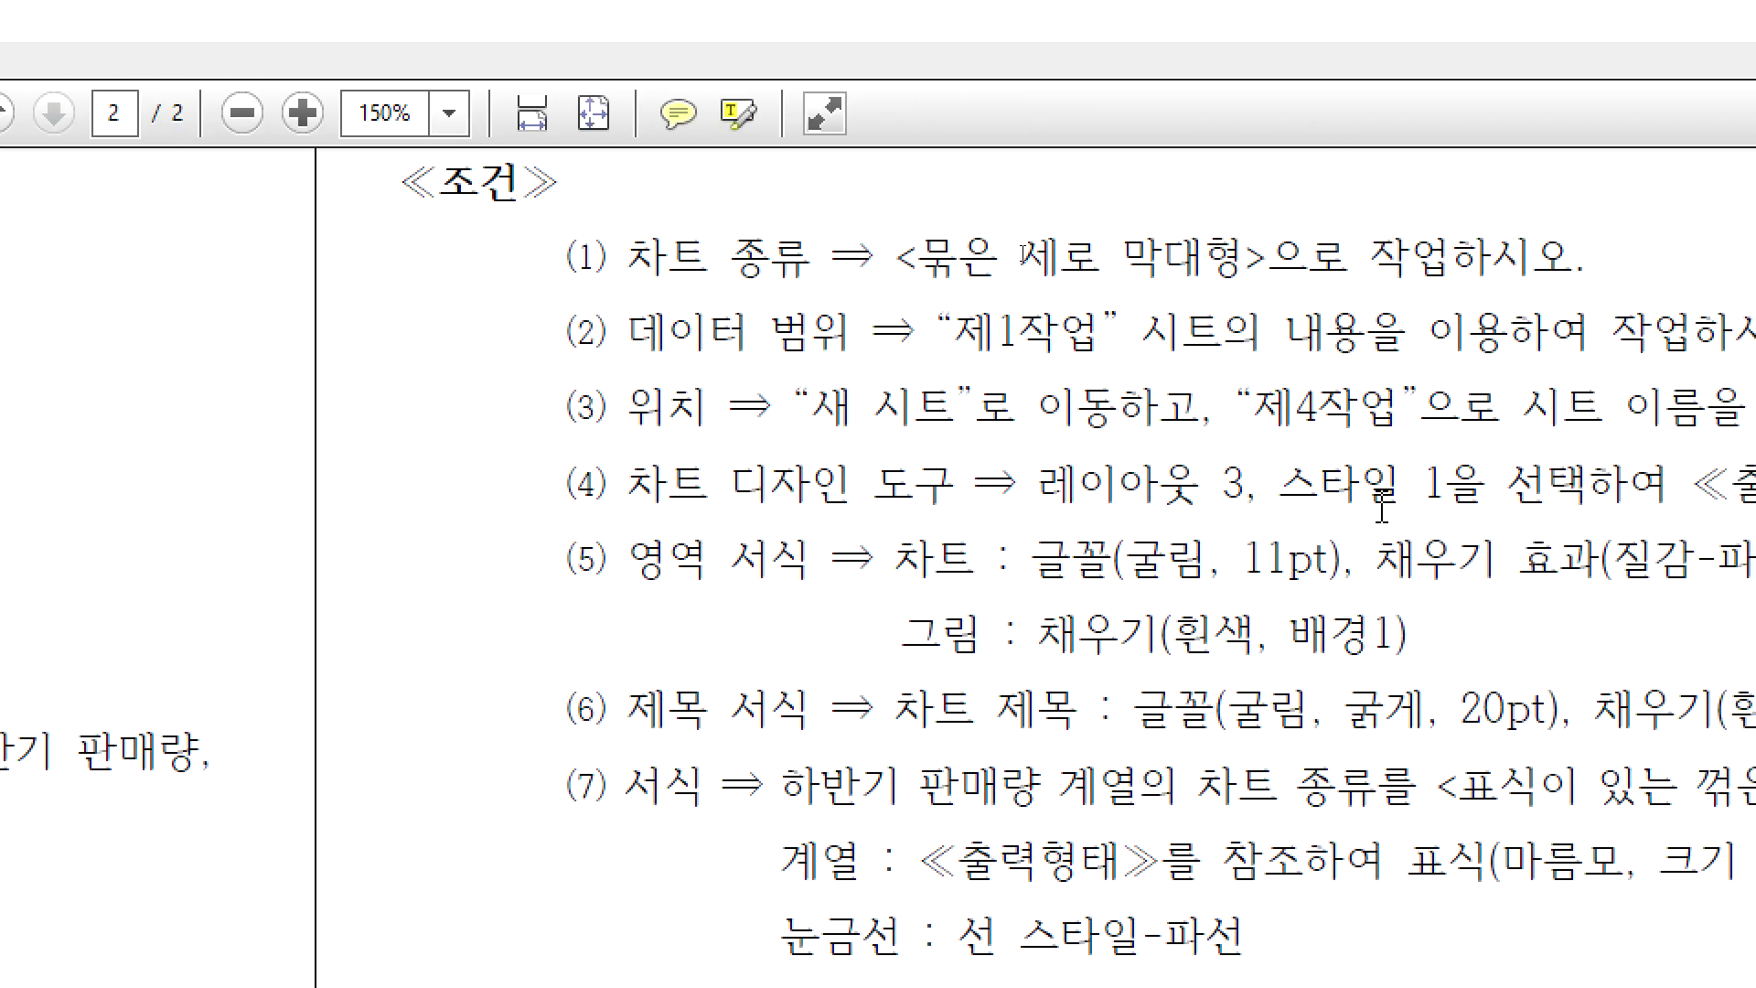
pyautogui.hotkey('alt', 'Tab')
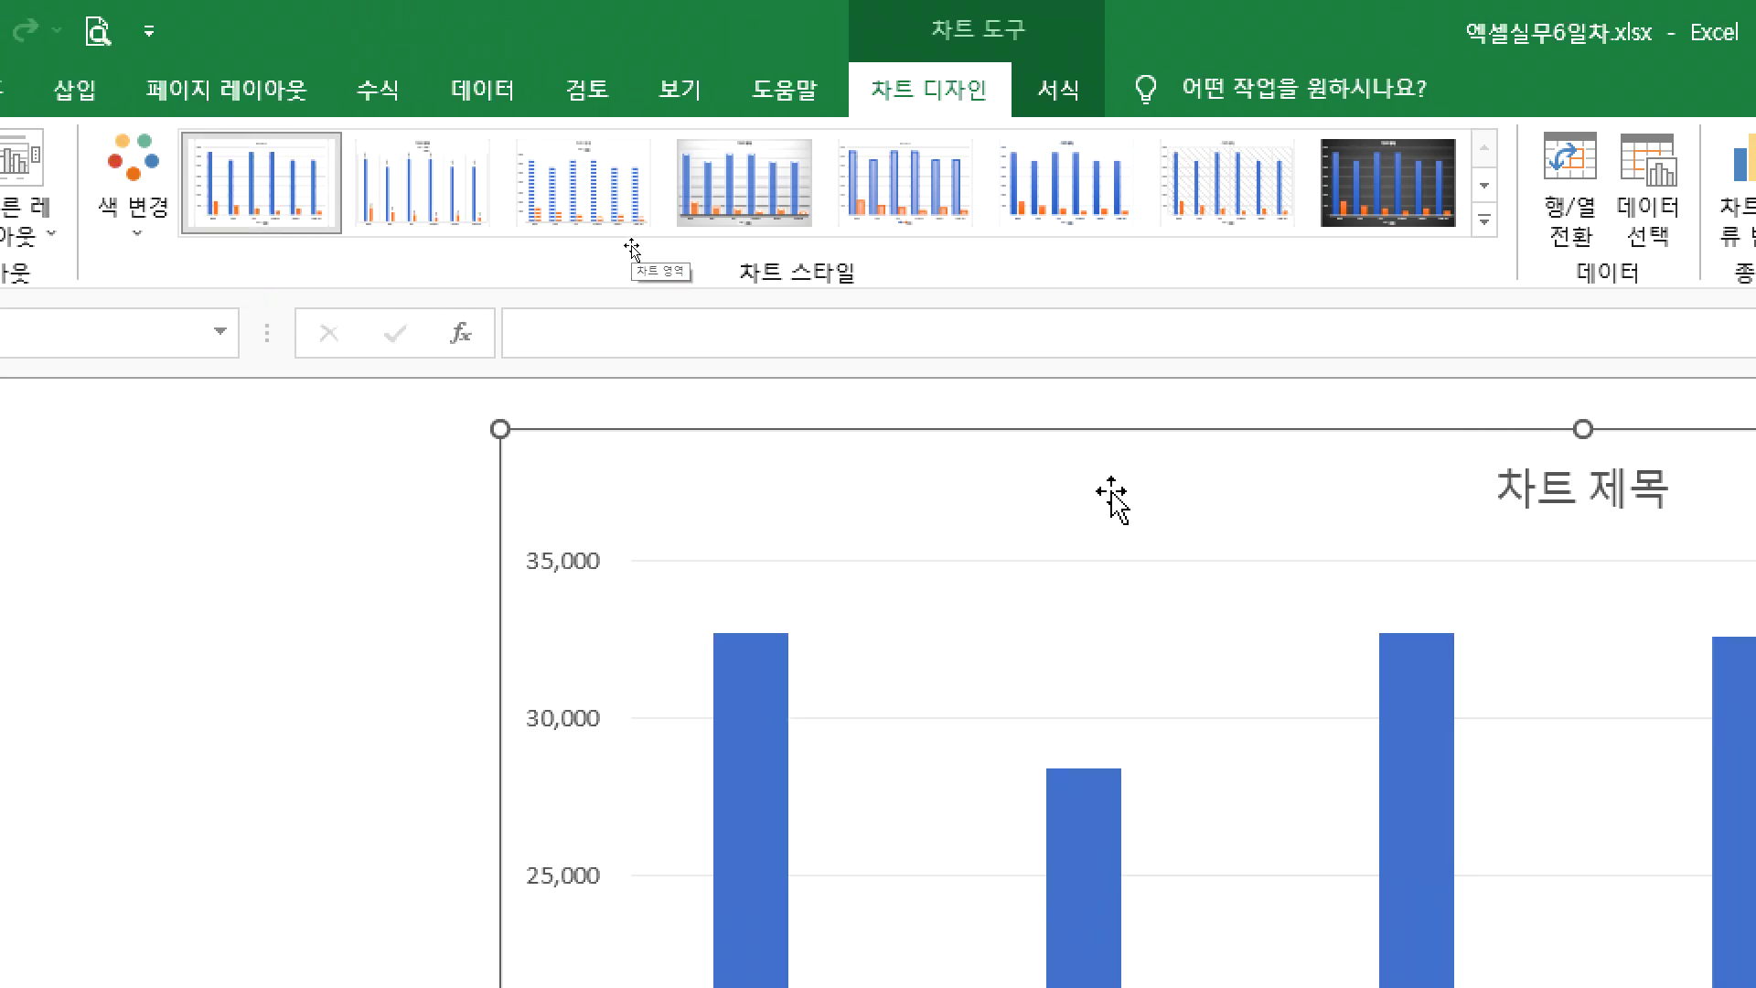
pyautogui.hotkey('alt', 'Tab')
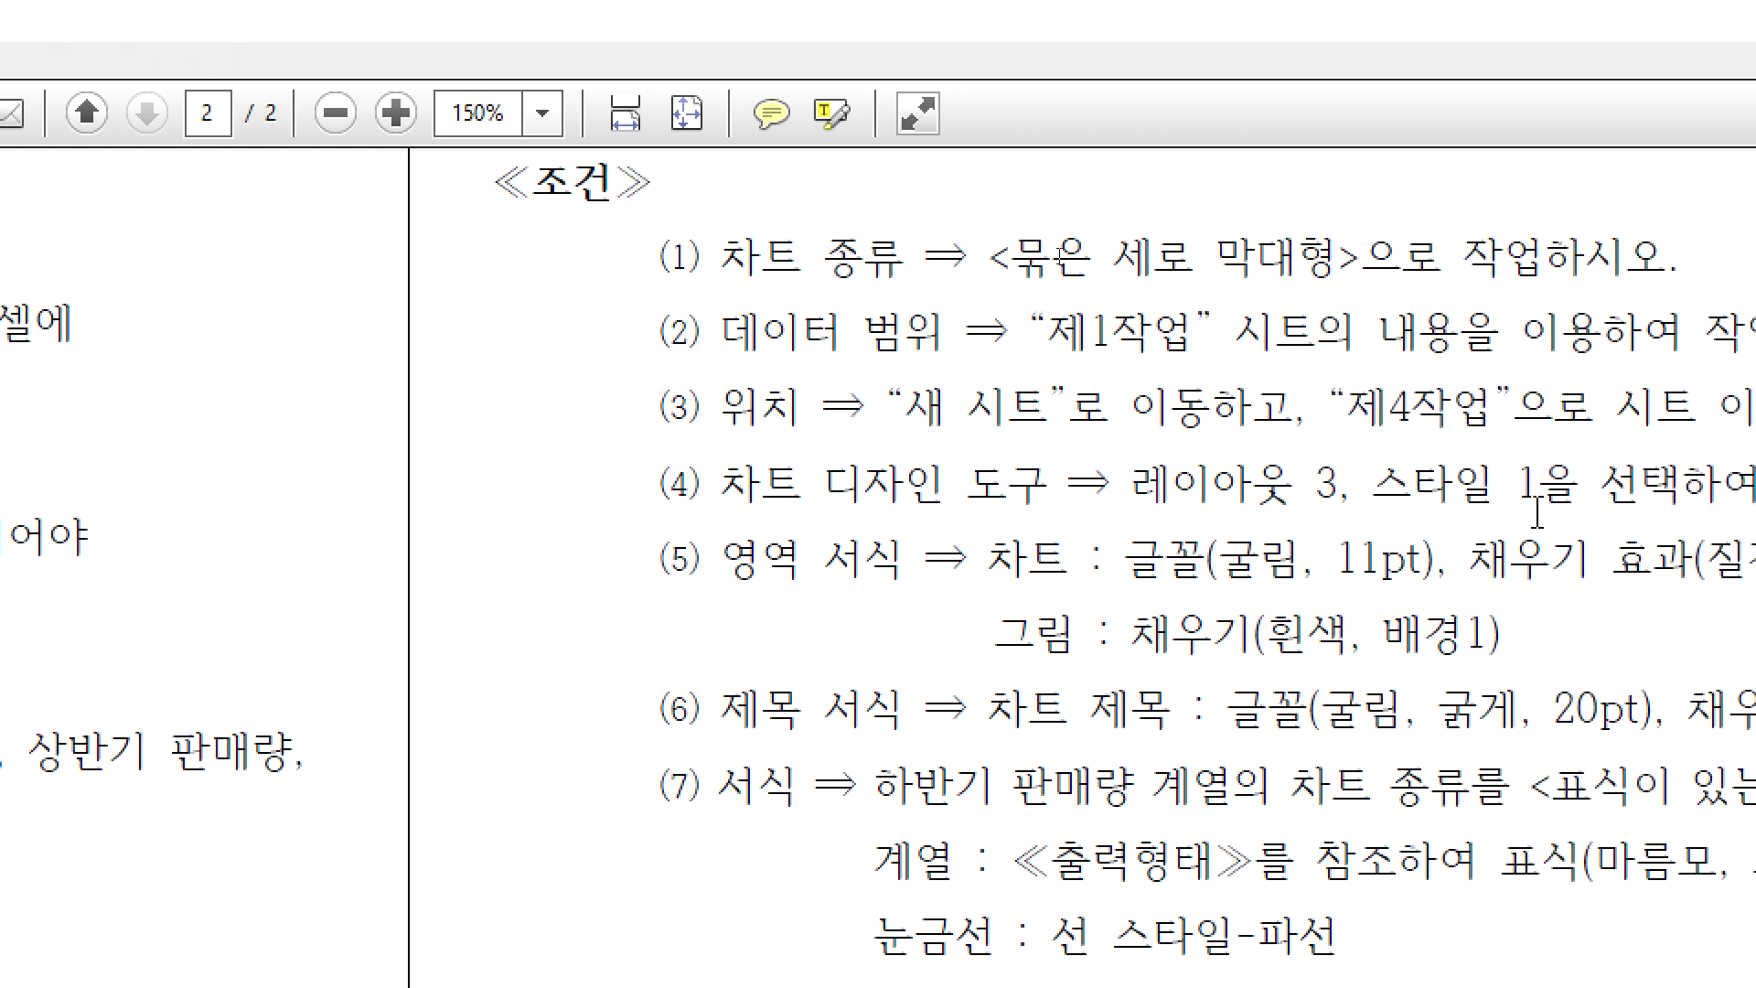
pyautogui.hotkey('alt', 'Tab')
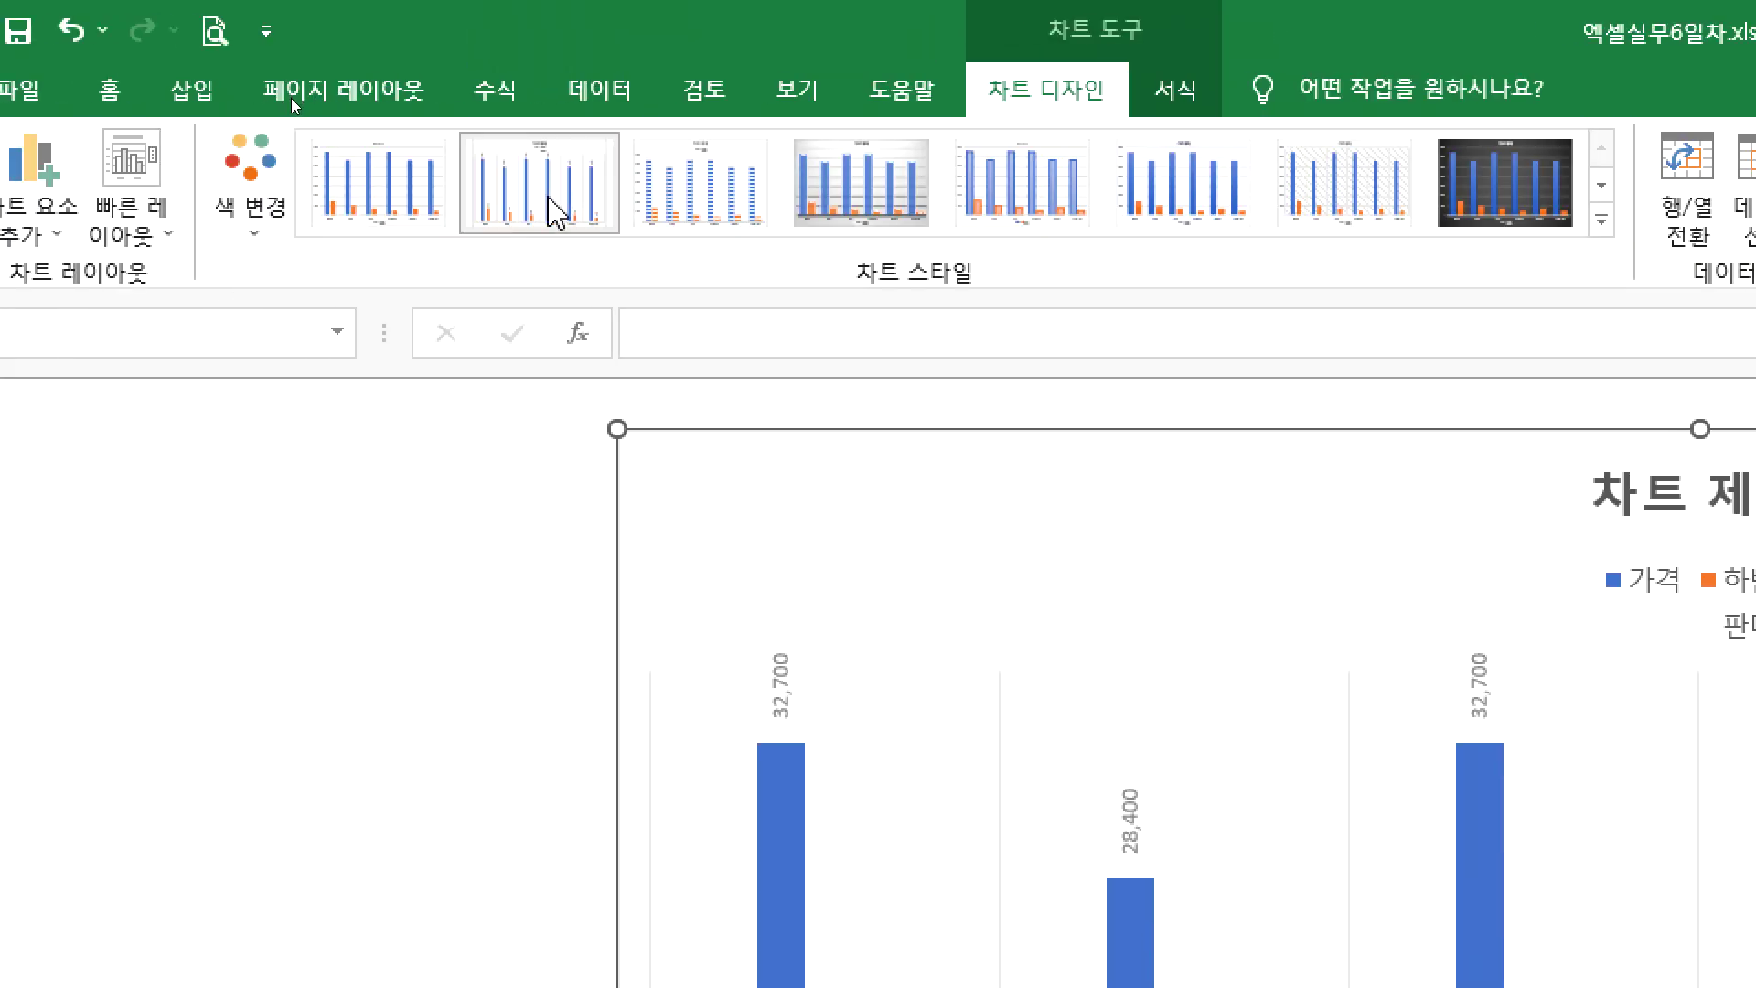
# - Set the chart style to 스타일 1 and reapply the 레이아웃 3 quick layout
pyautogui.click(723, 216)
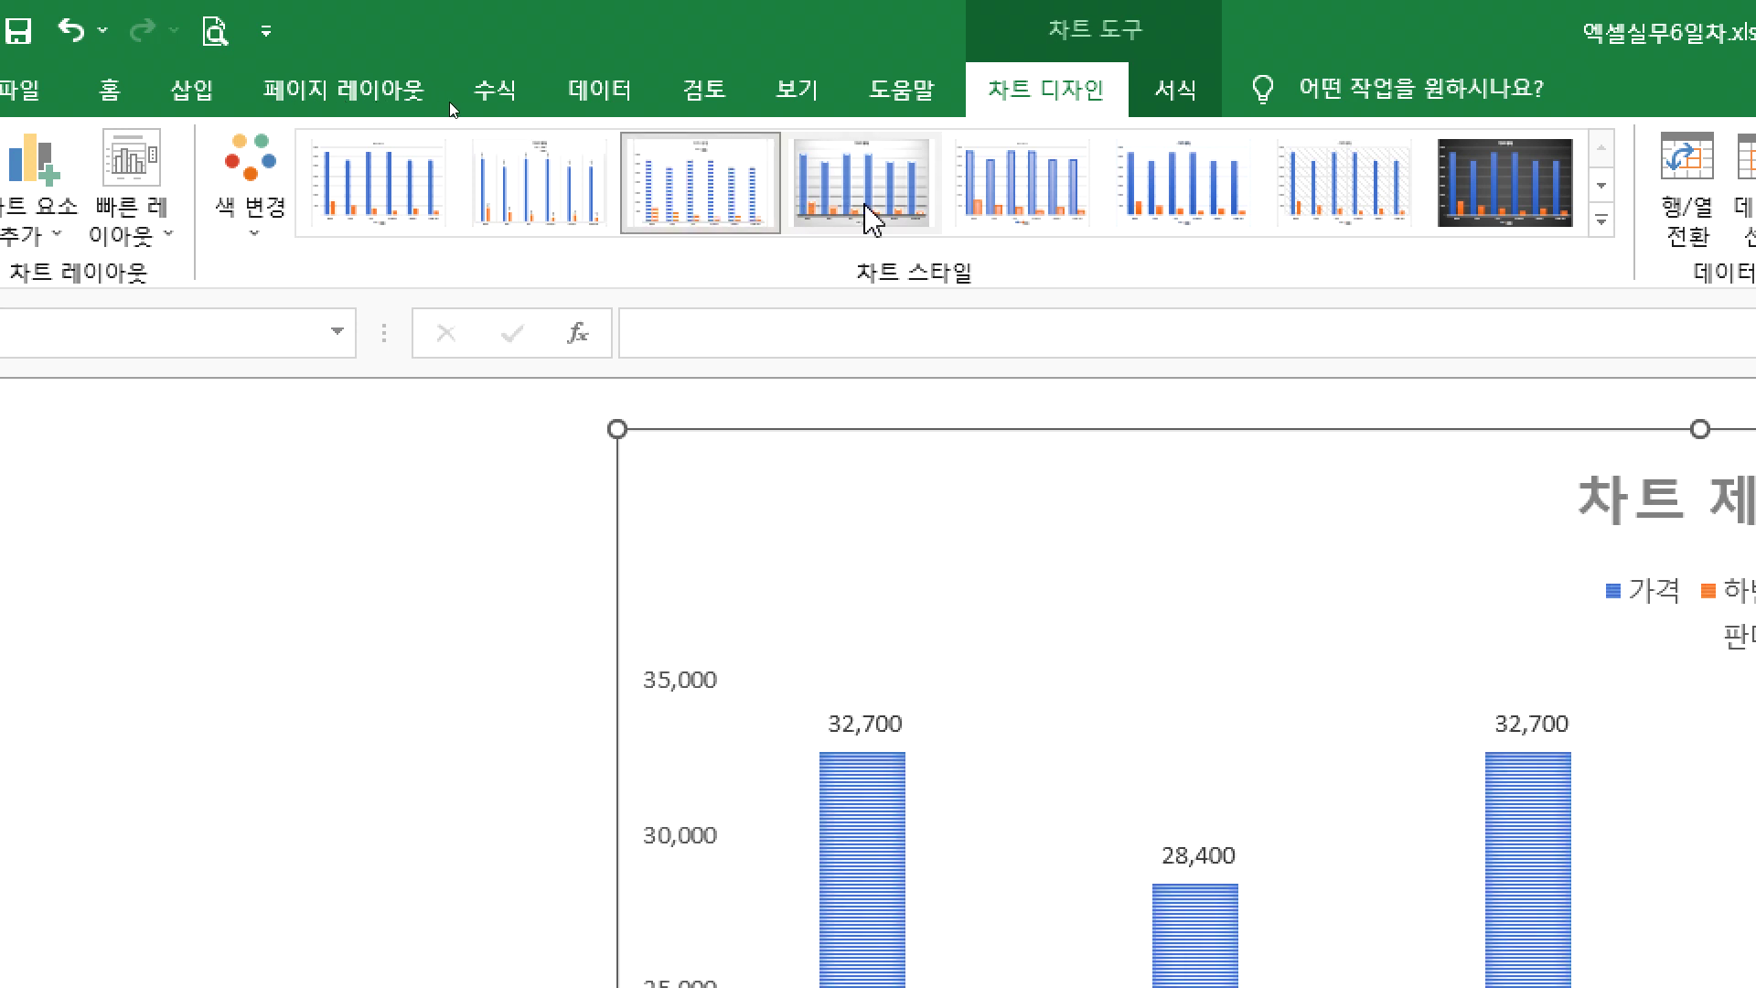
pyautogui.click(370, 219)
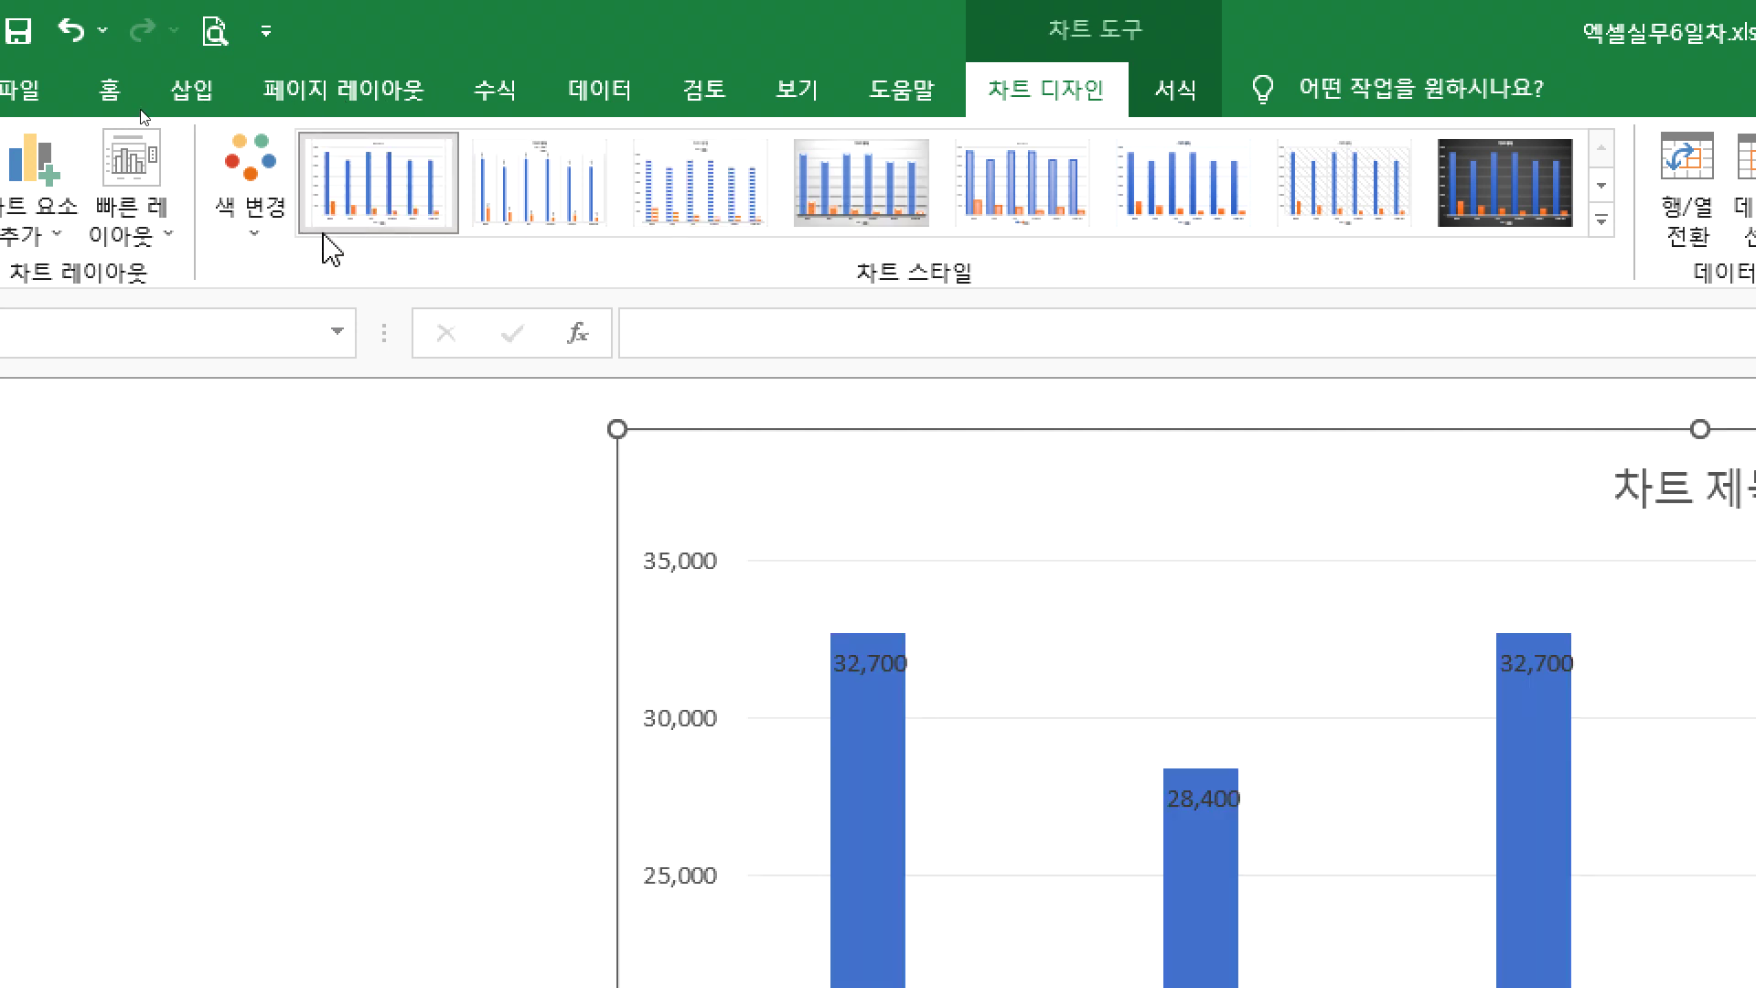
pyautogui.click(148, 229)
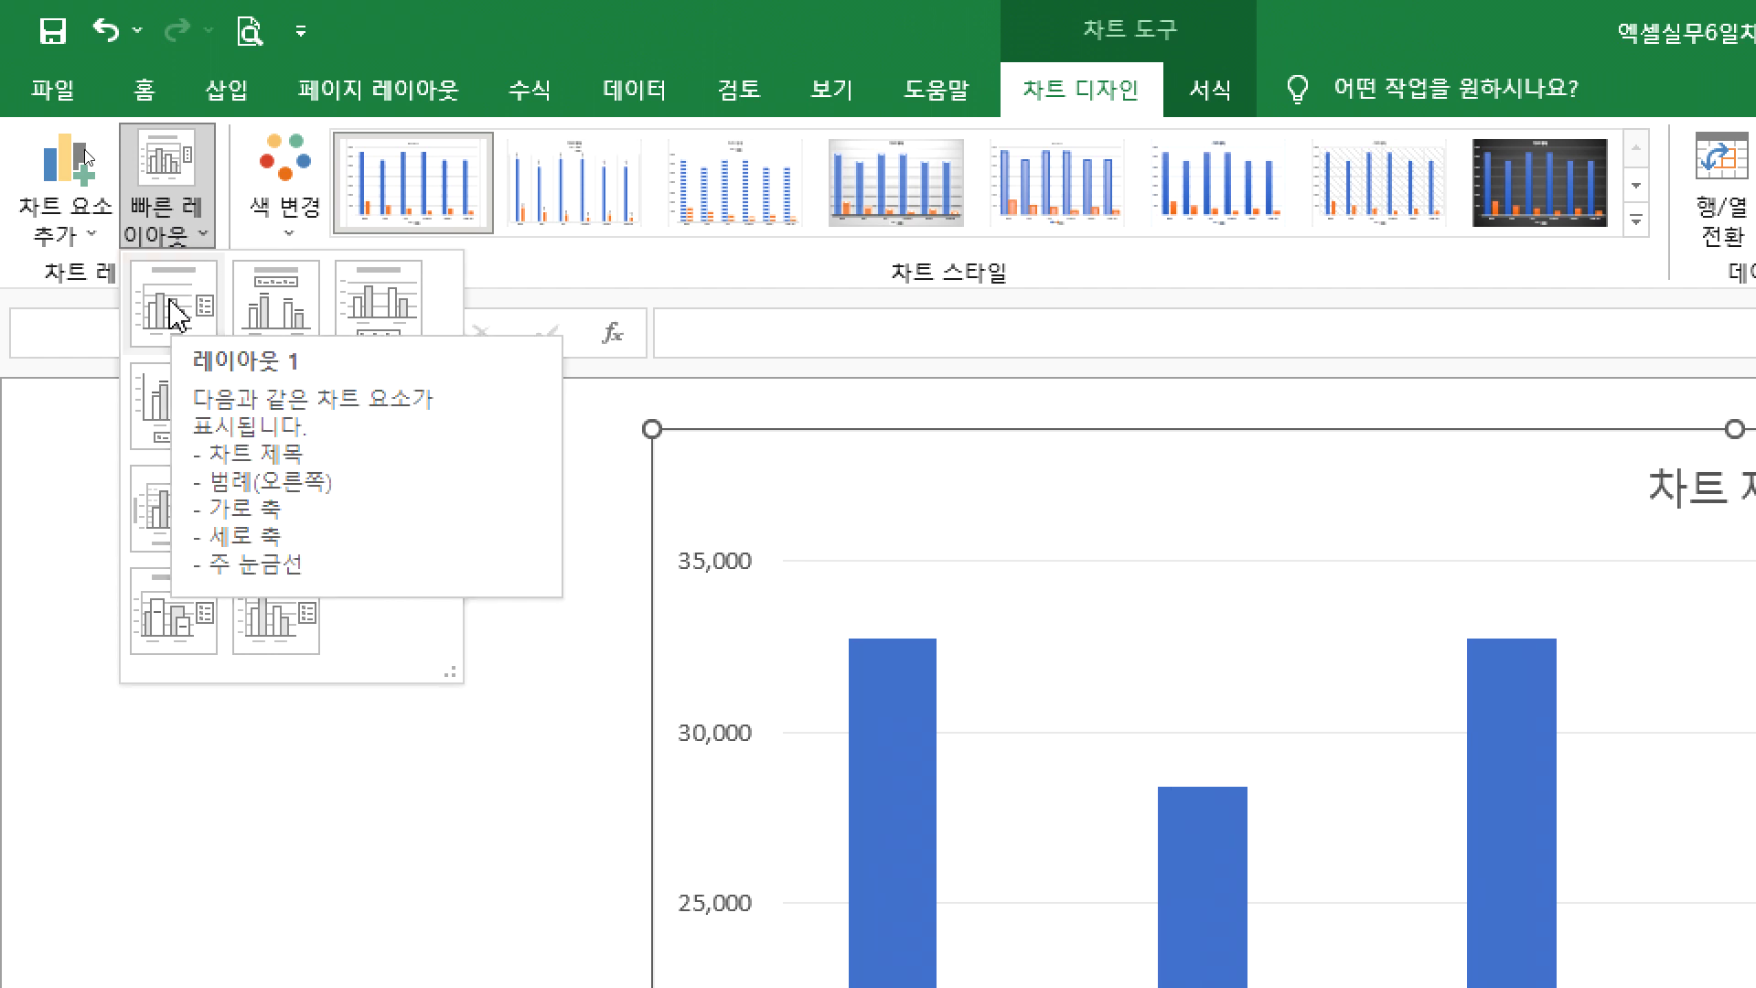
pyautogui.click(392, 295)
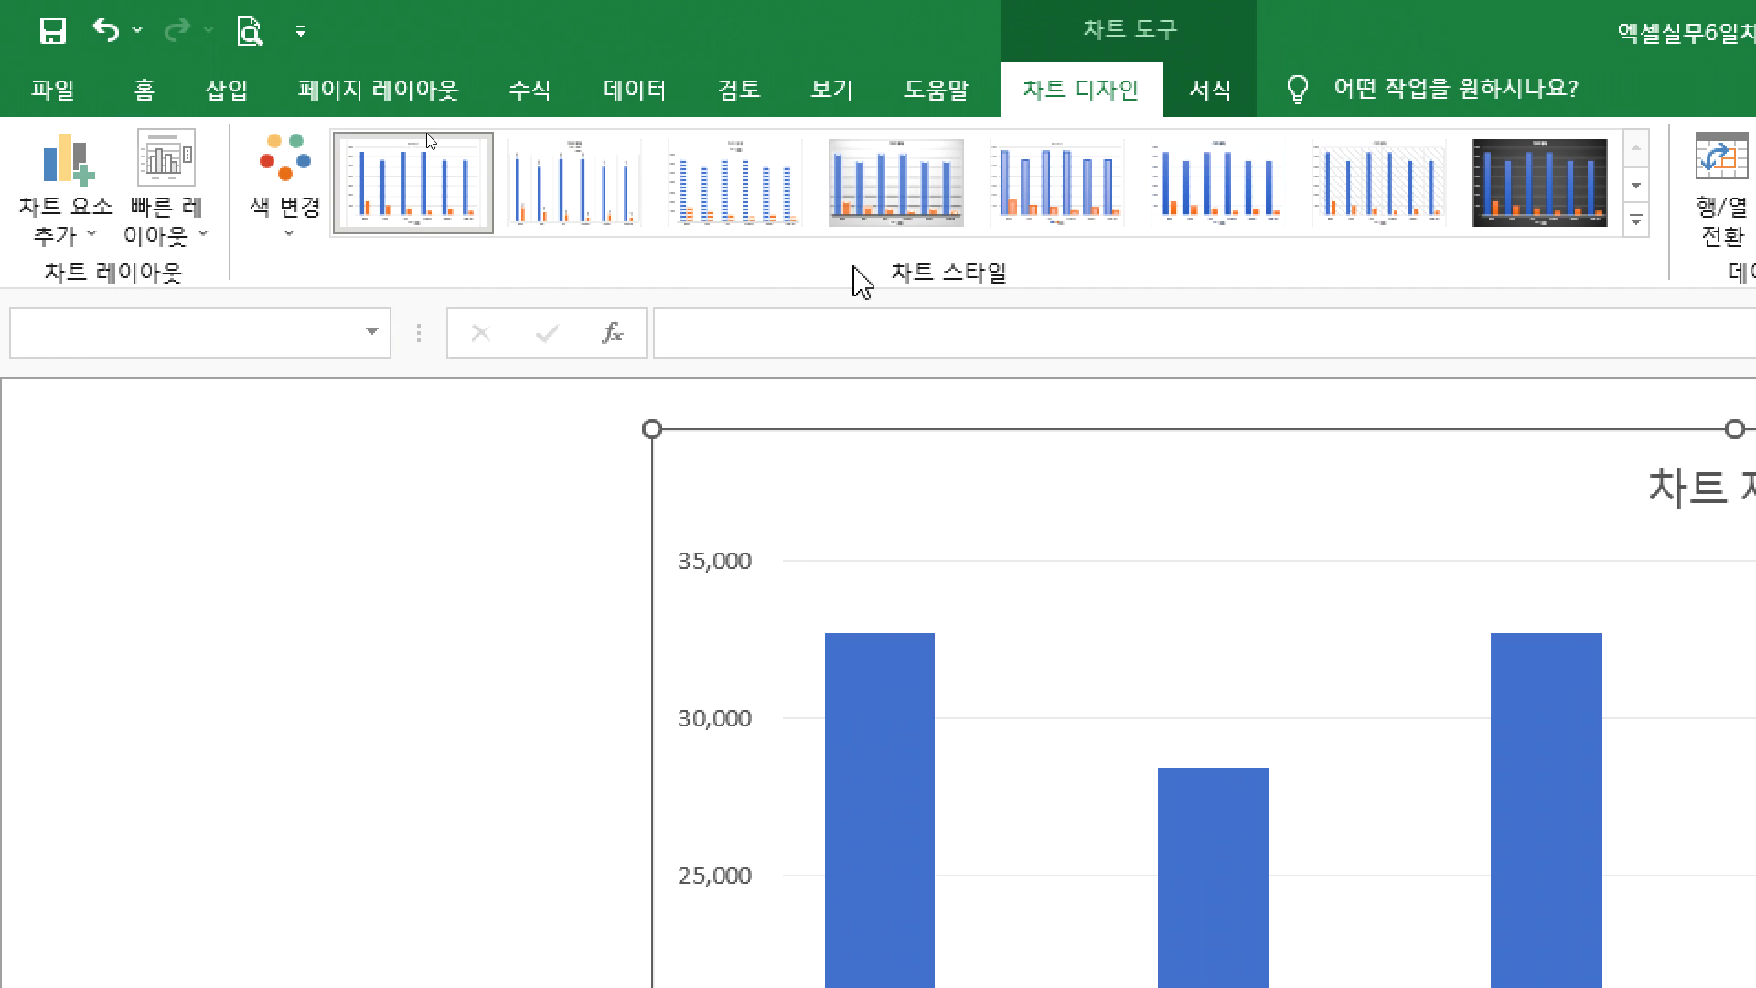
# - Read the area and title formatting conditions for the chart in the PDF and return to Excel
pyautogui.hotkey('alt', 'Tab')
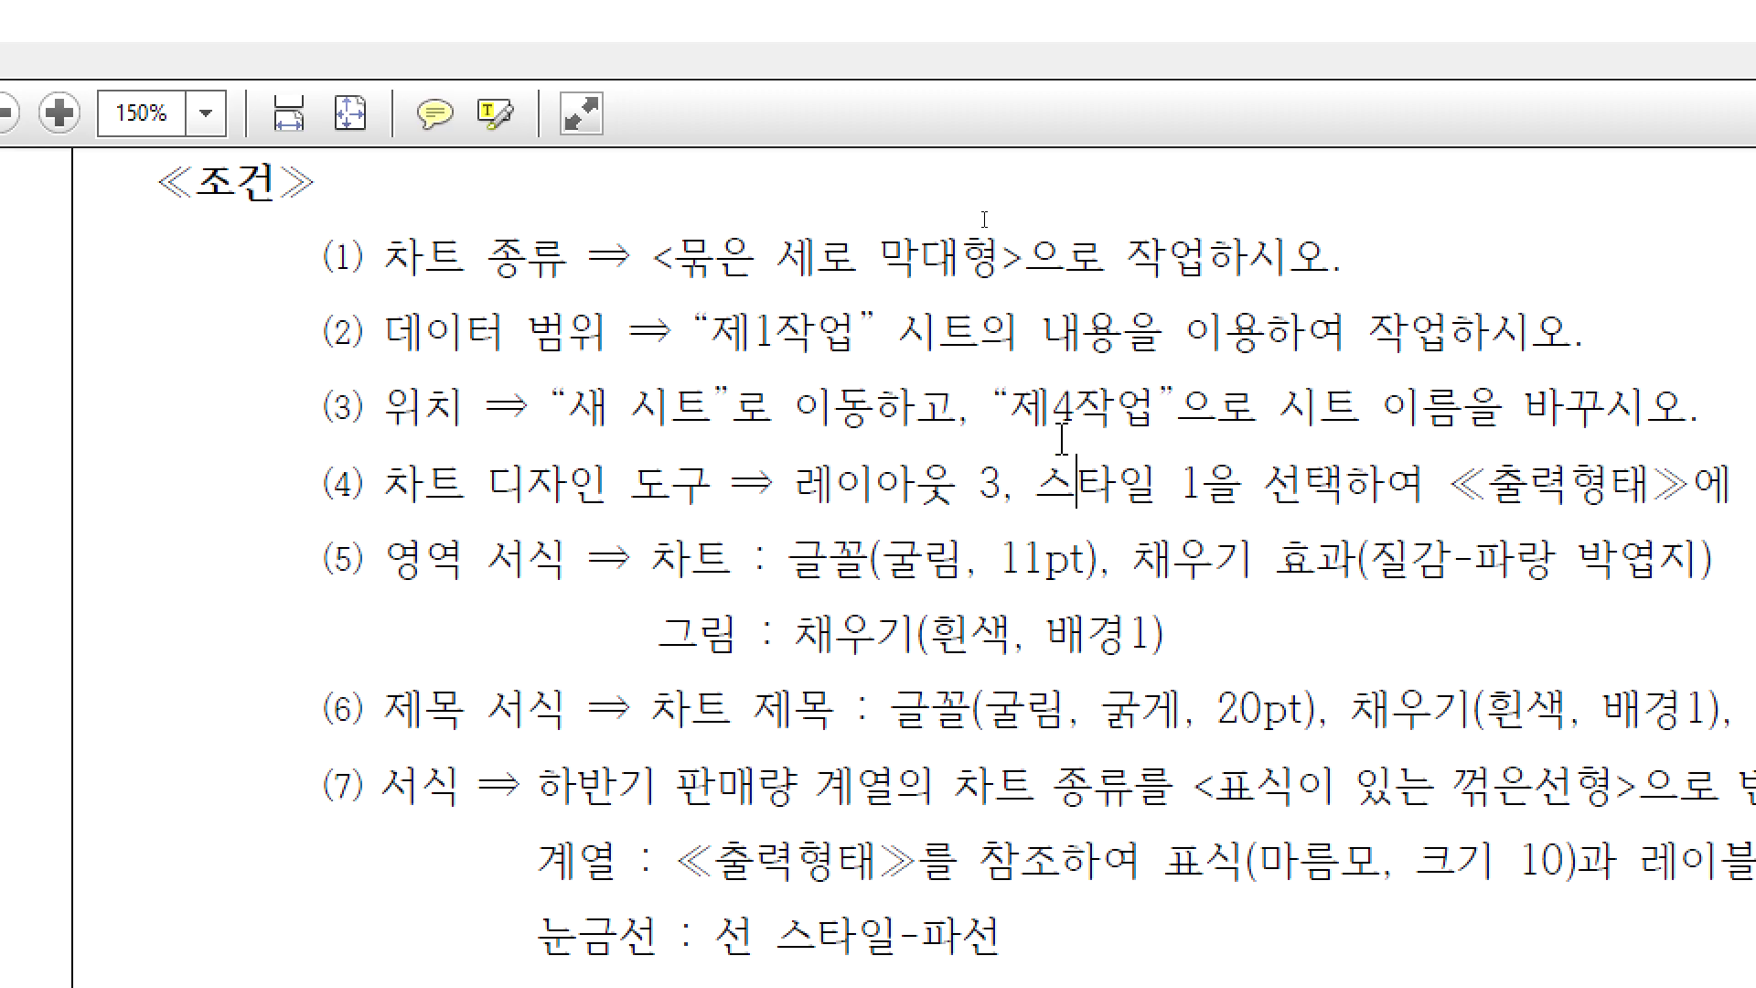
pyautogui.scroll(1, 1102, 887)
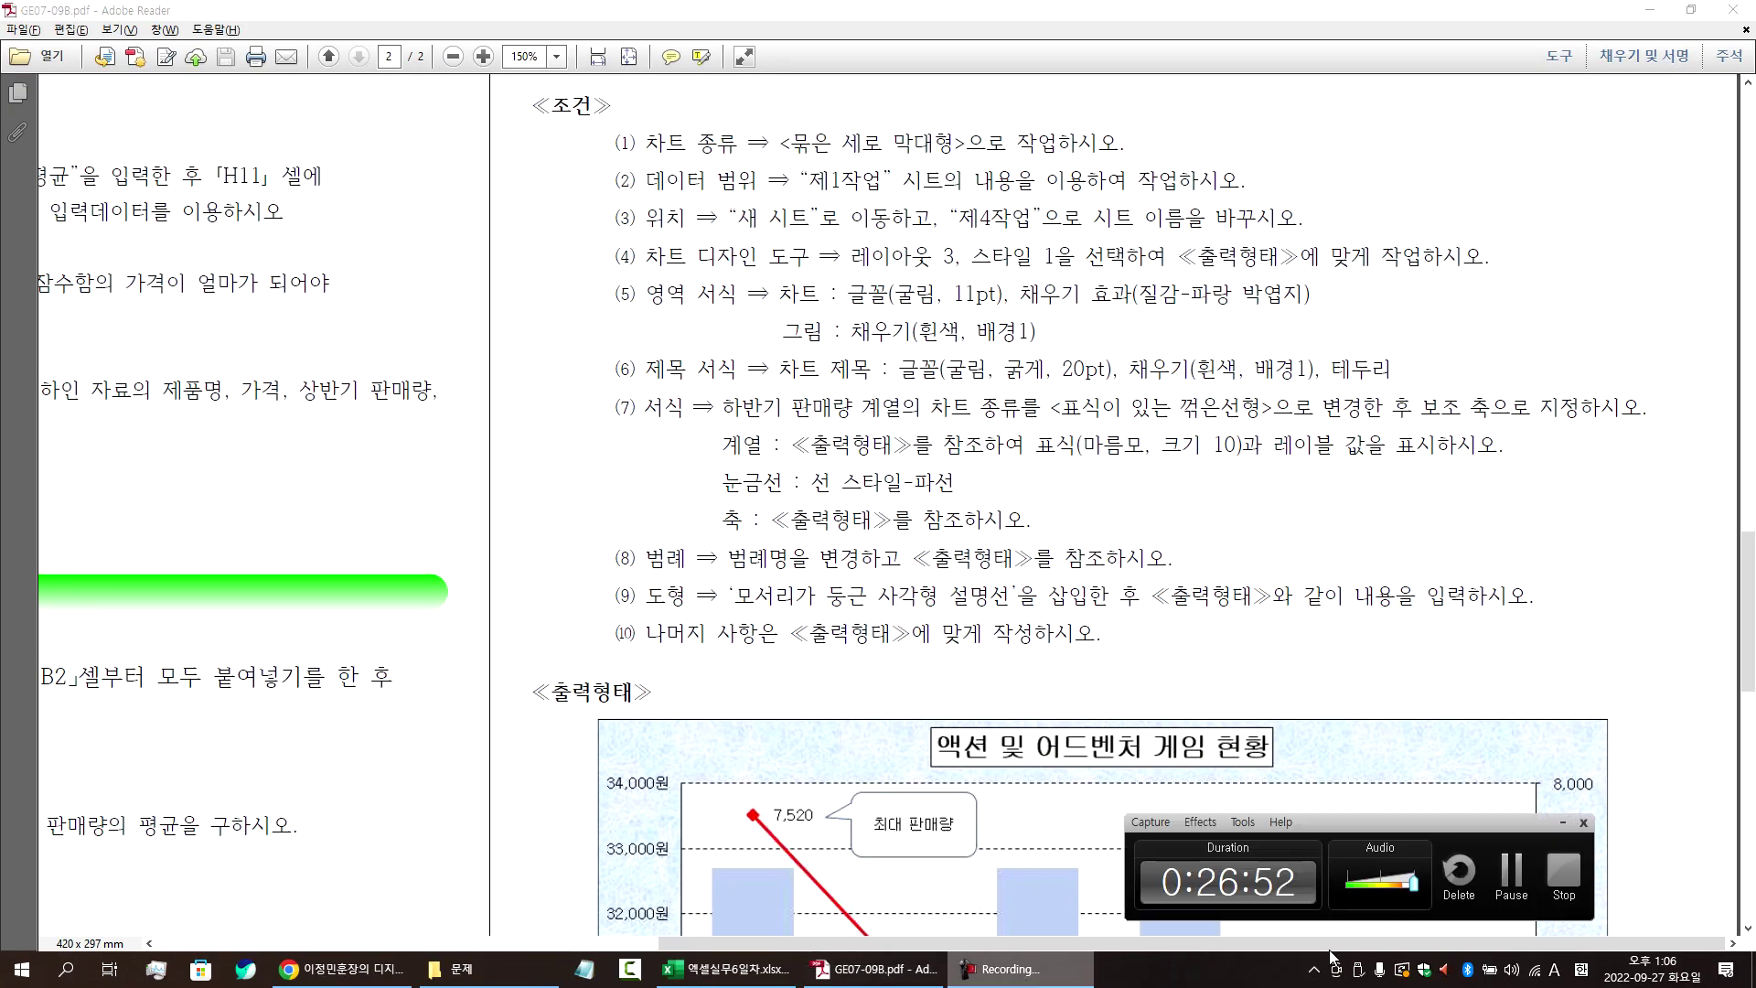
pyautogui.press('F9')
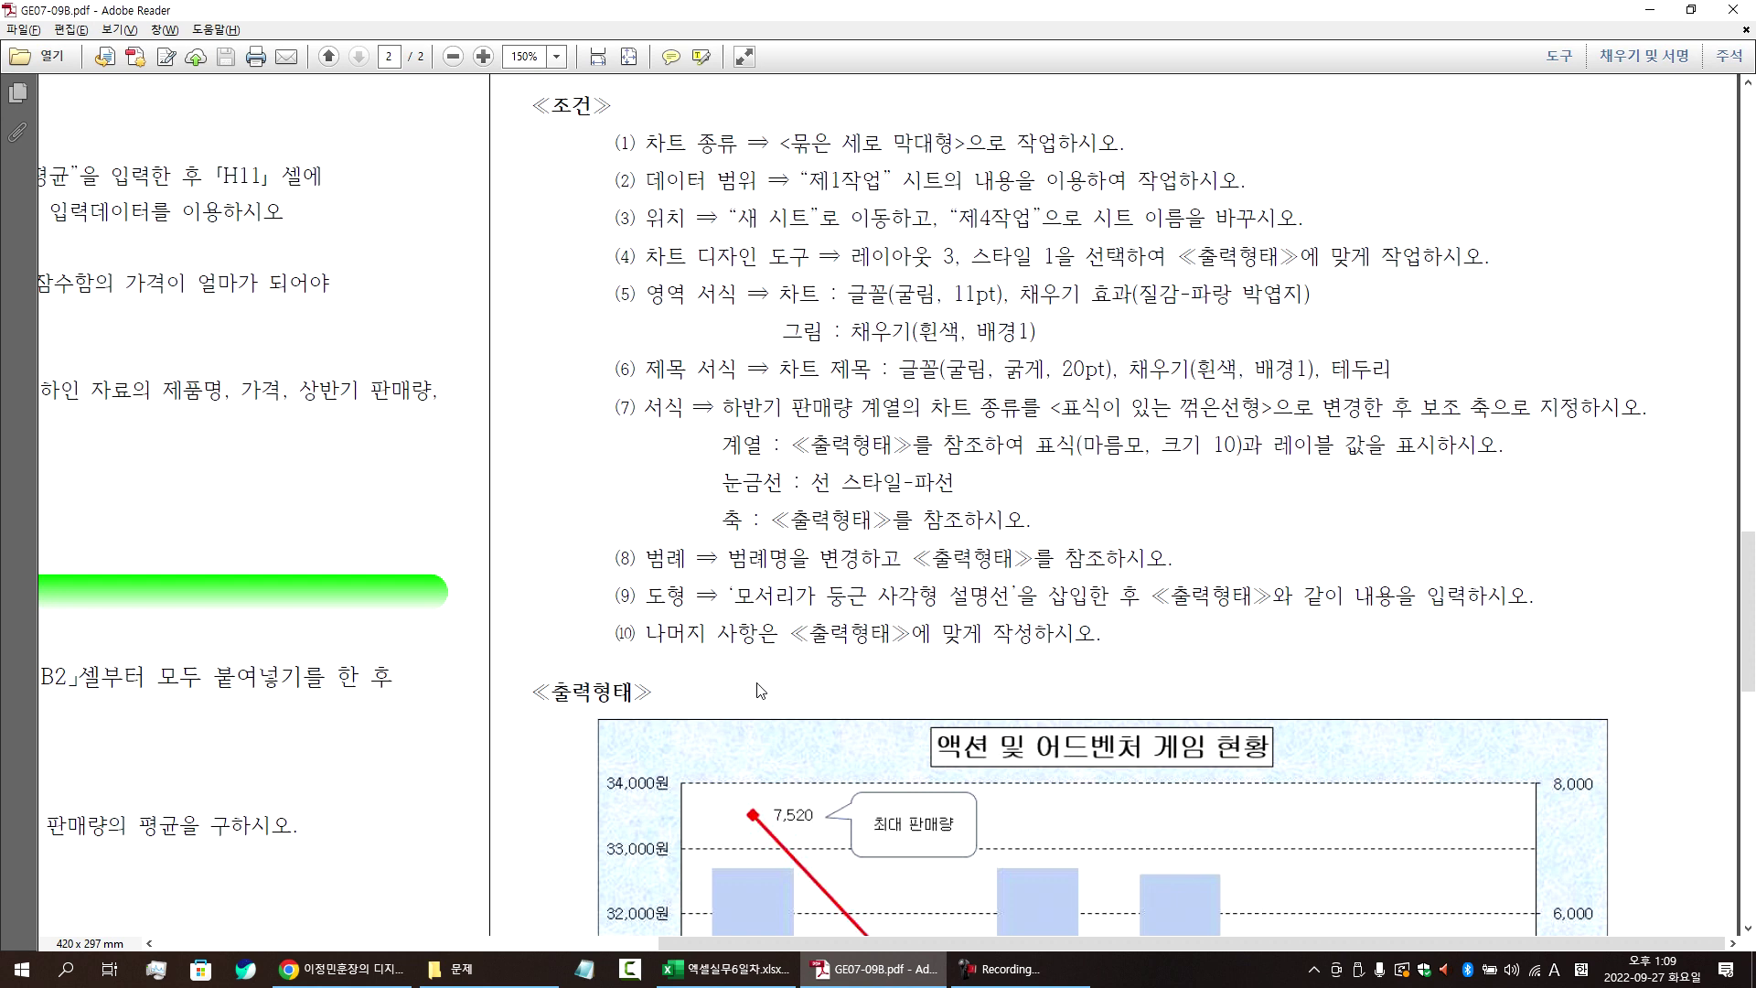
pyautogui.click(700, 969)
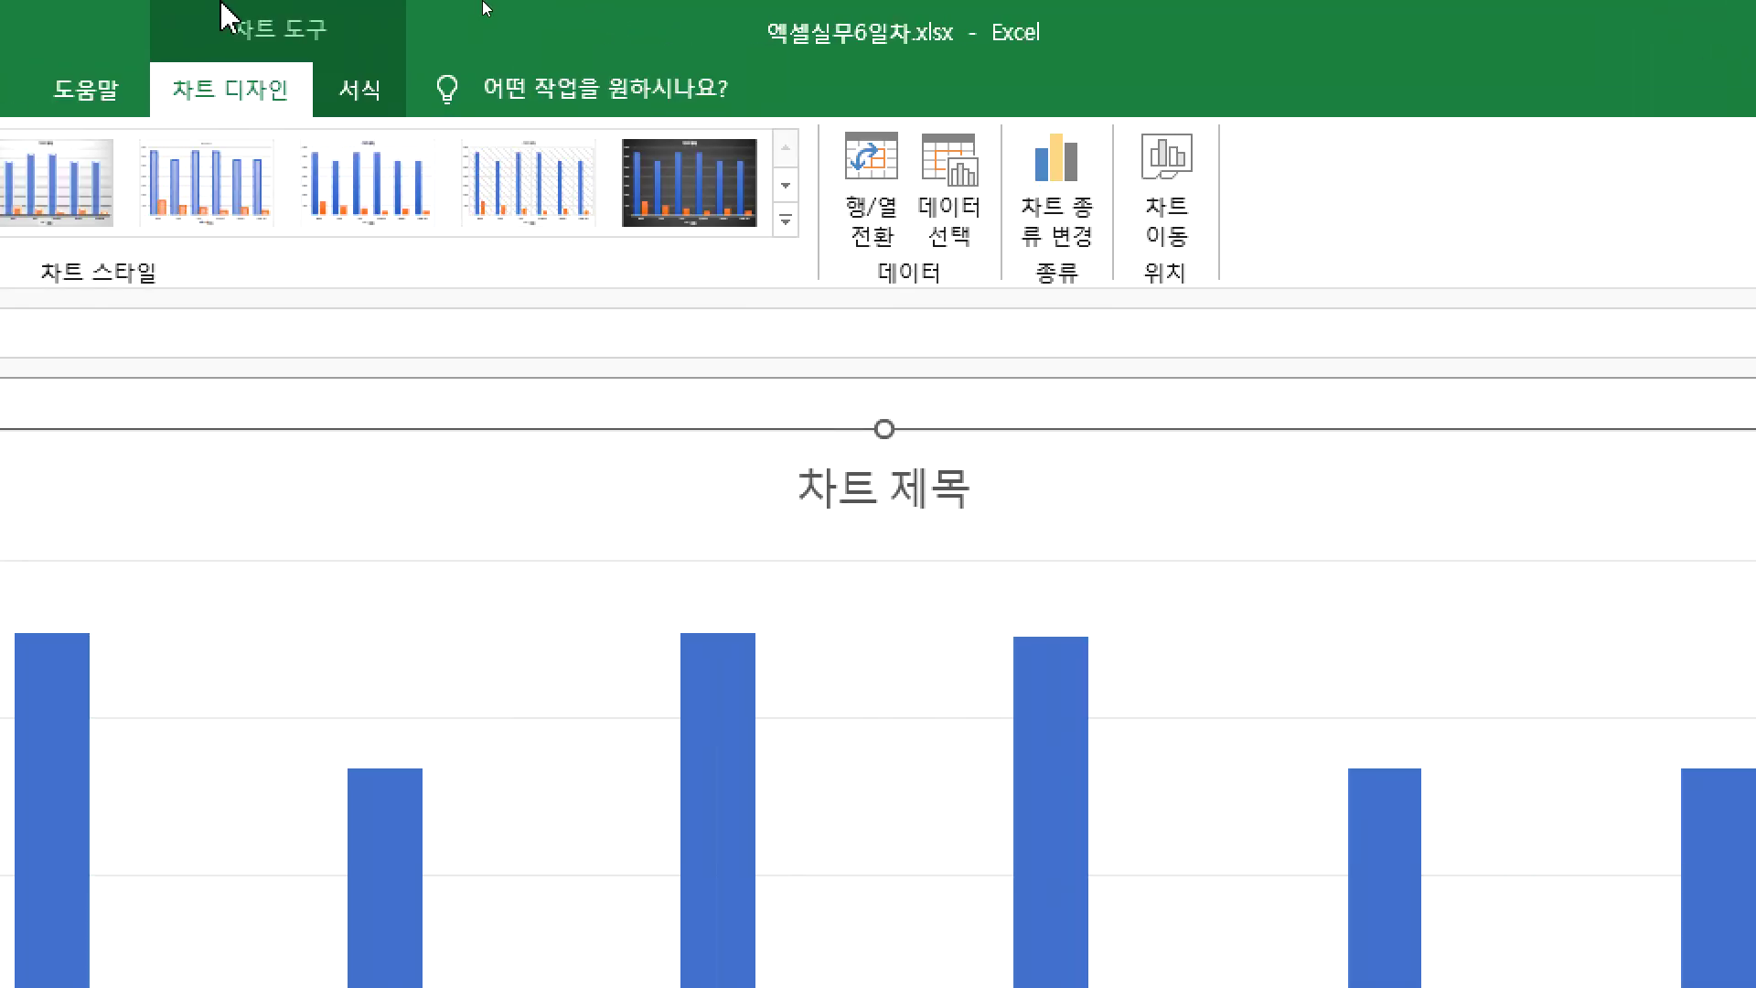
# - Bring up the chart's font formatting options in Excel and recheck the 영역 서식 condition in the PDF
pyautogui.click(166, 93)
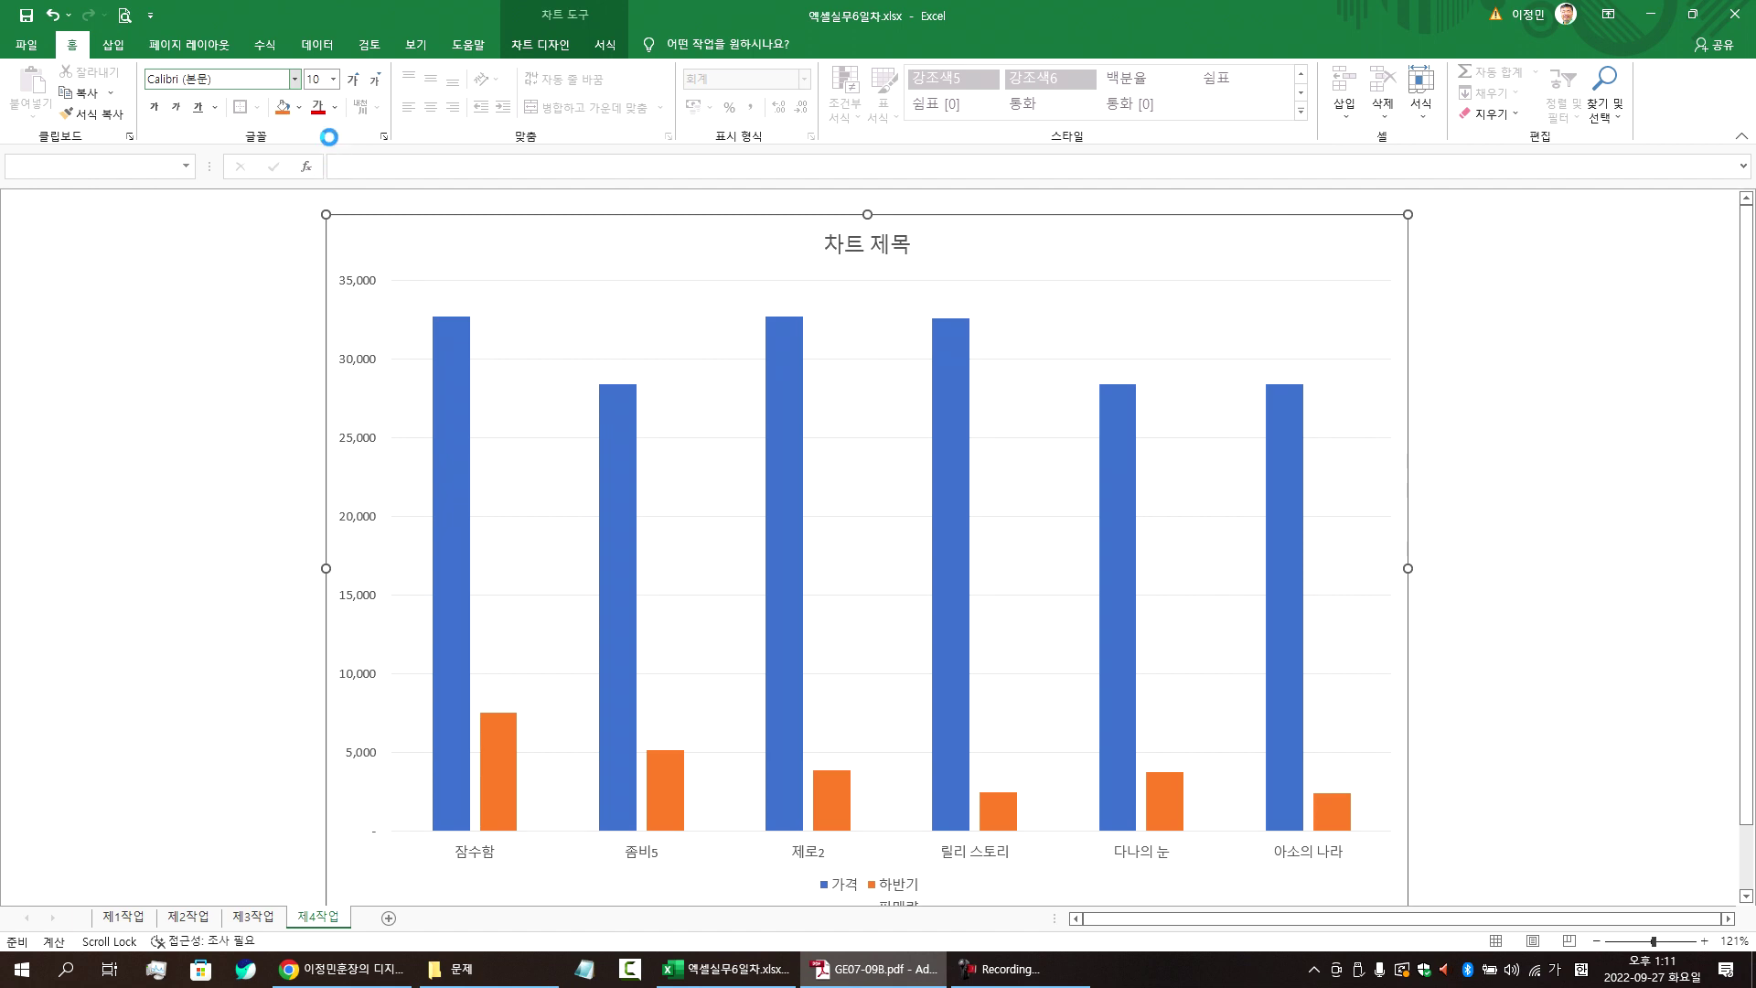
pyautogui.click(873, 969)
pyautogui.click(679, 983)
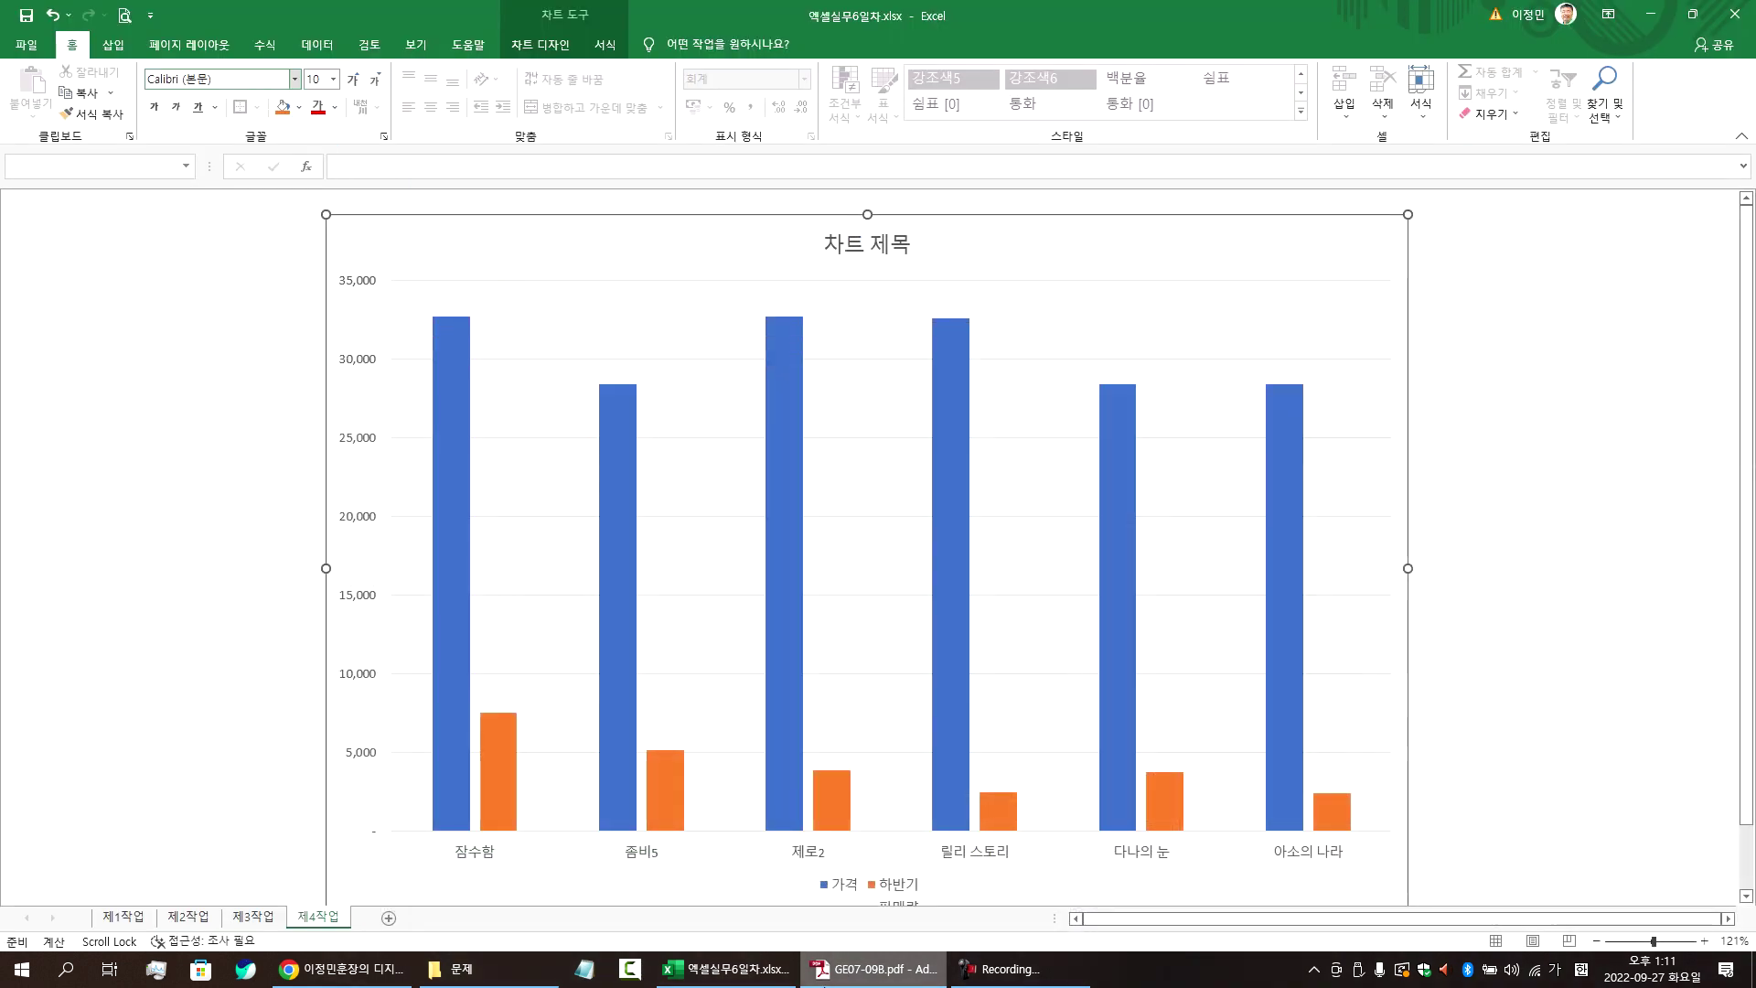
pyautogui.click(844, 972)
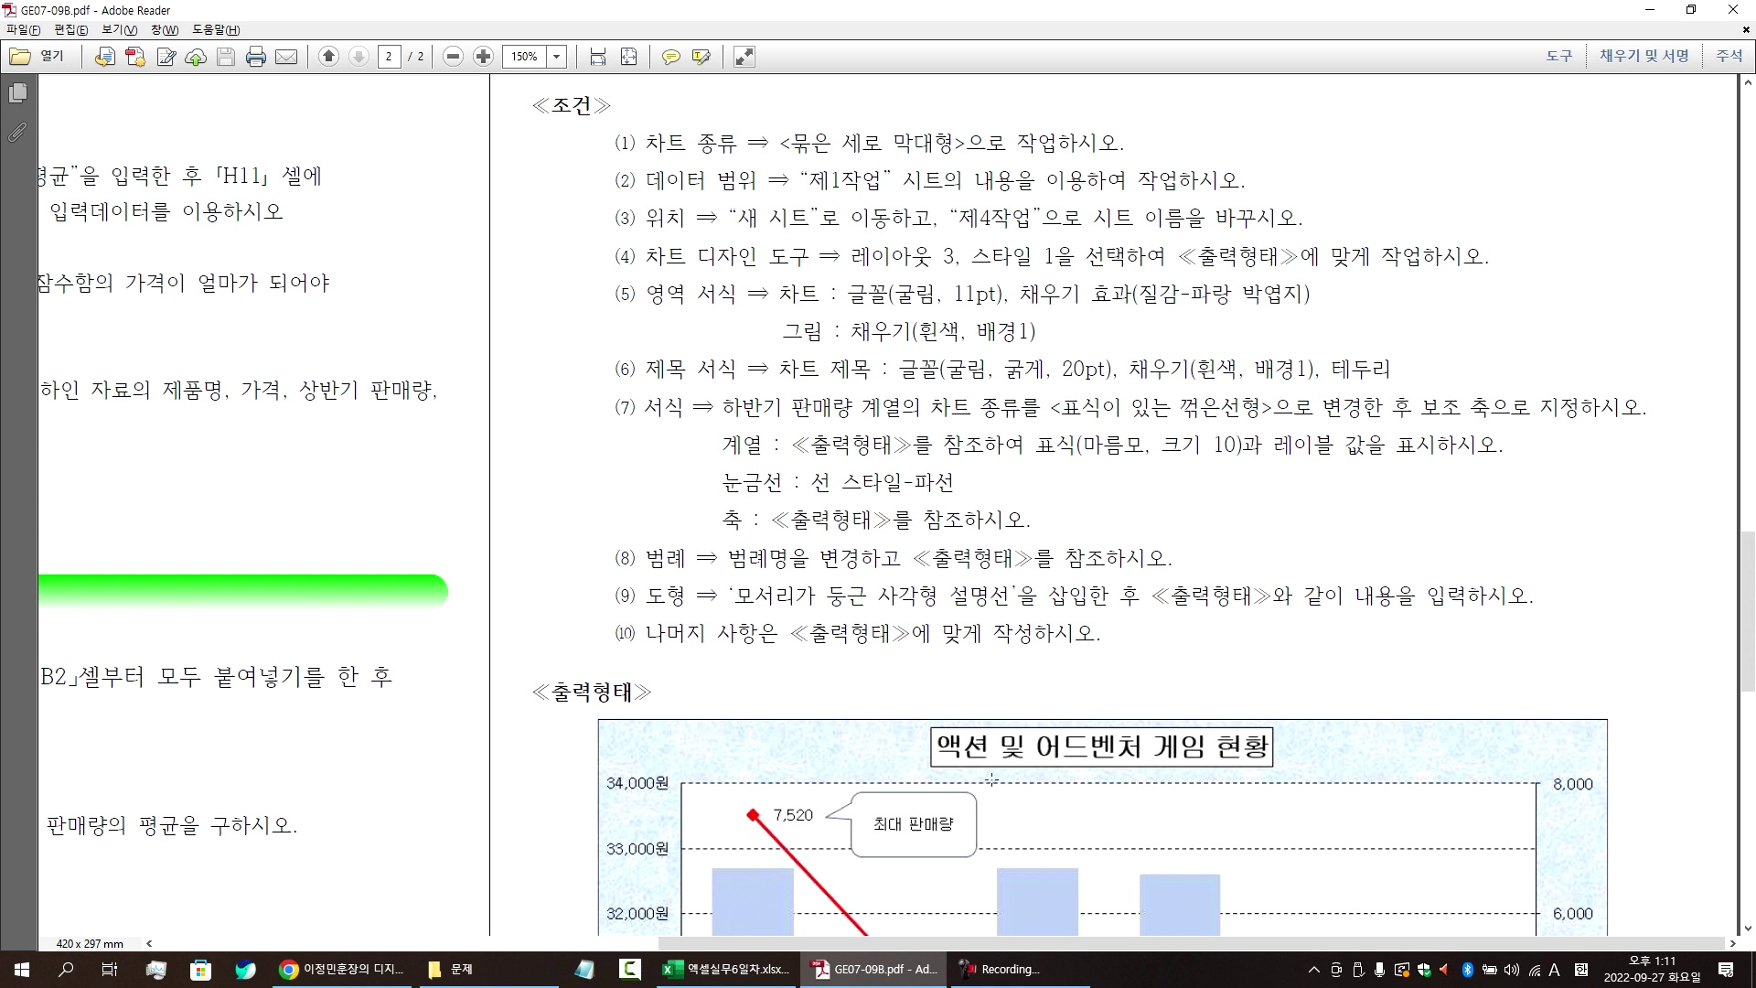
pyautogui.click(727, 969)
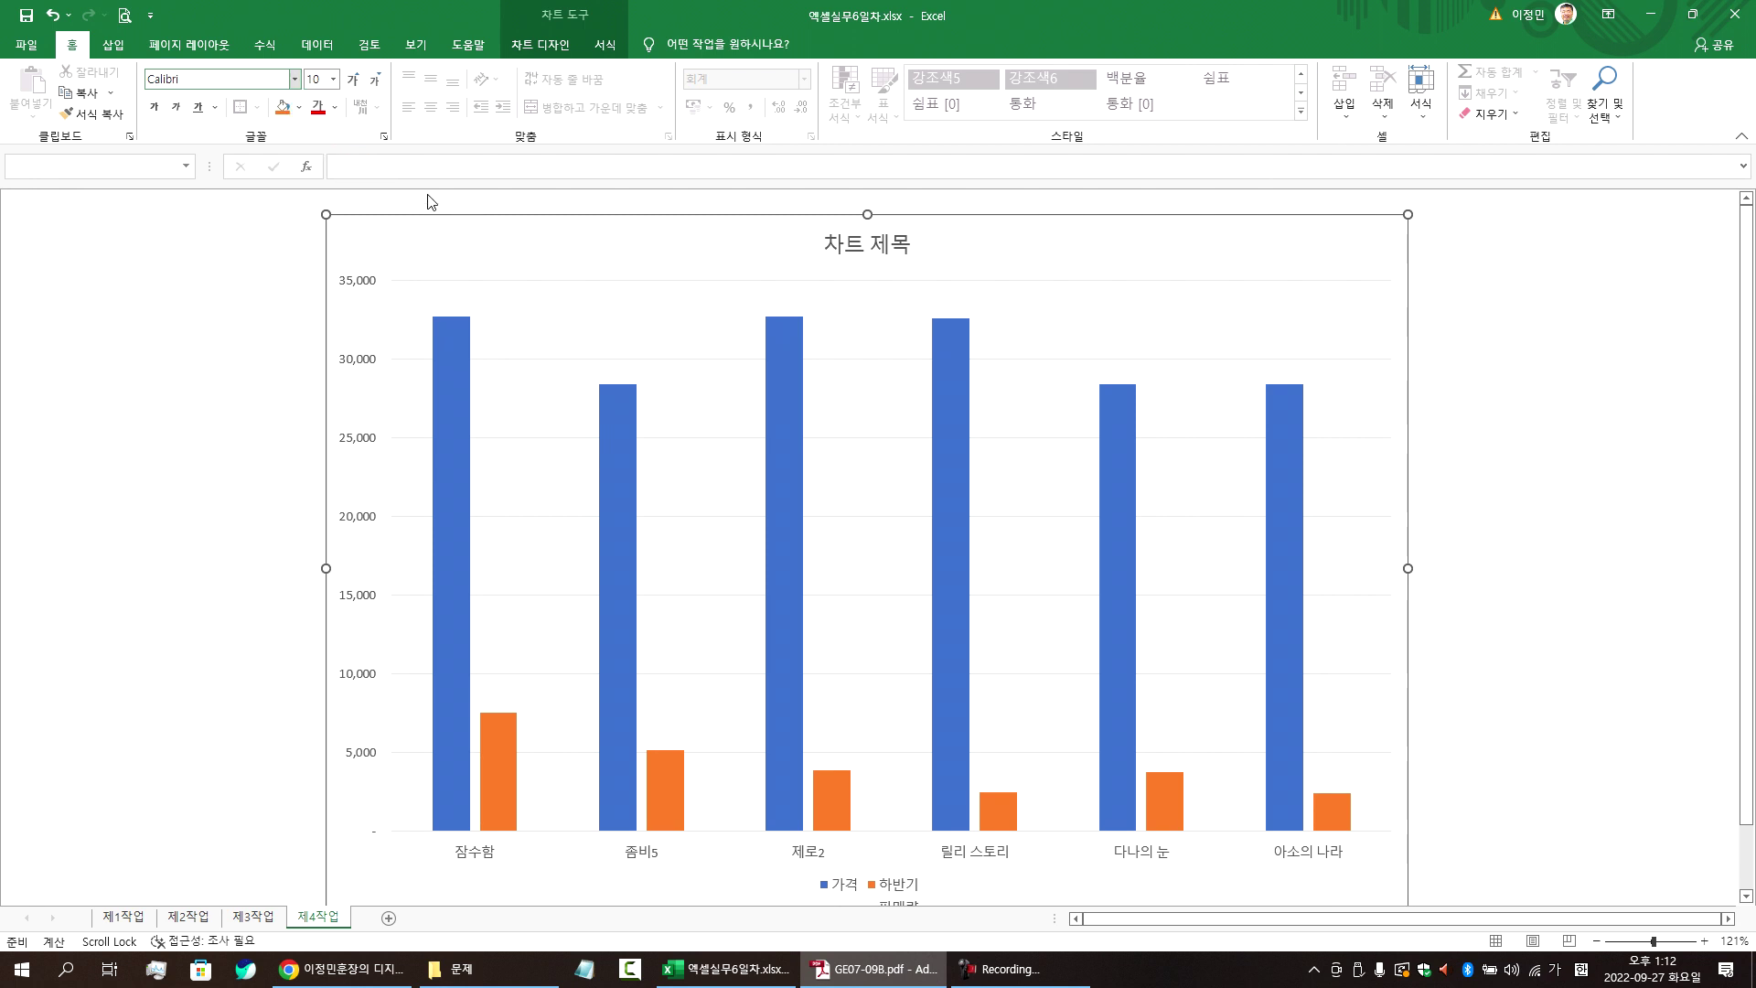
# - Return to the Excel chart, select the chart area and try to change its font
pyautogui.press('super+d')
pyautogui.click(718, 967)
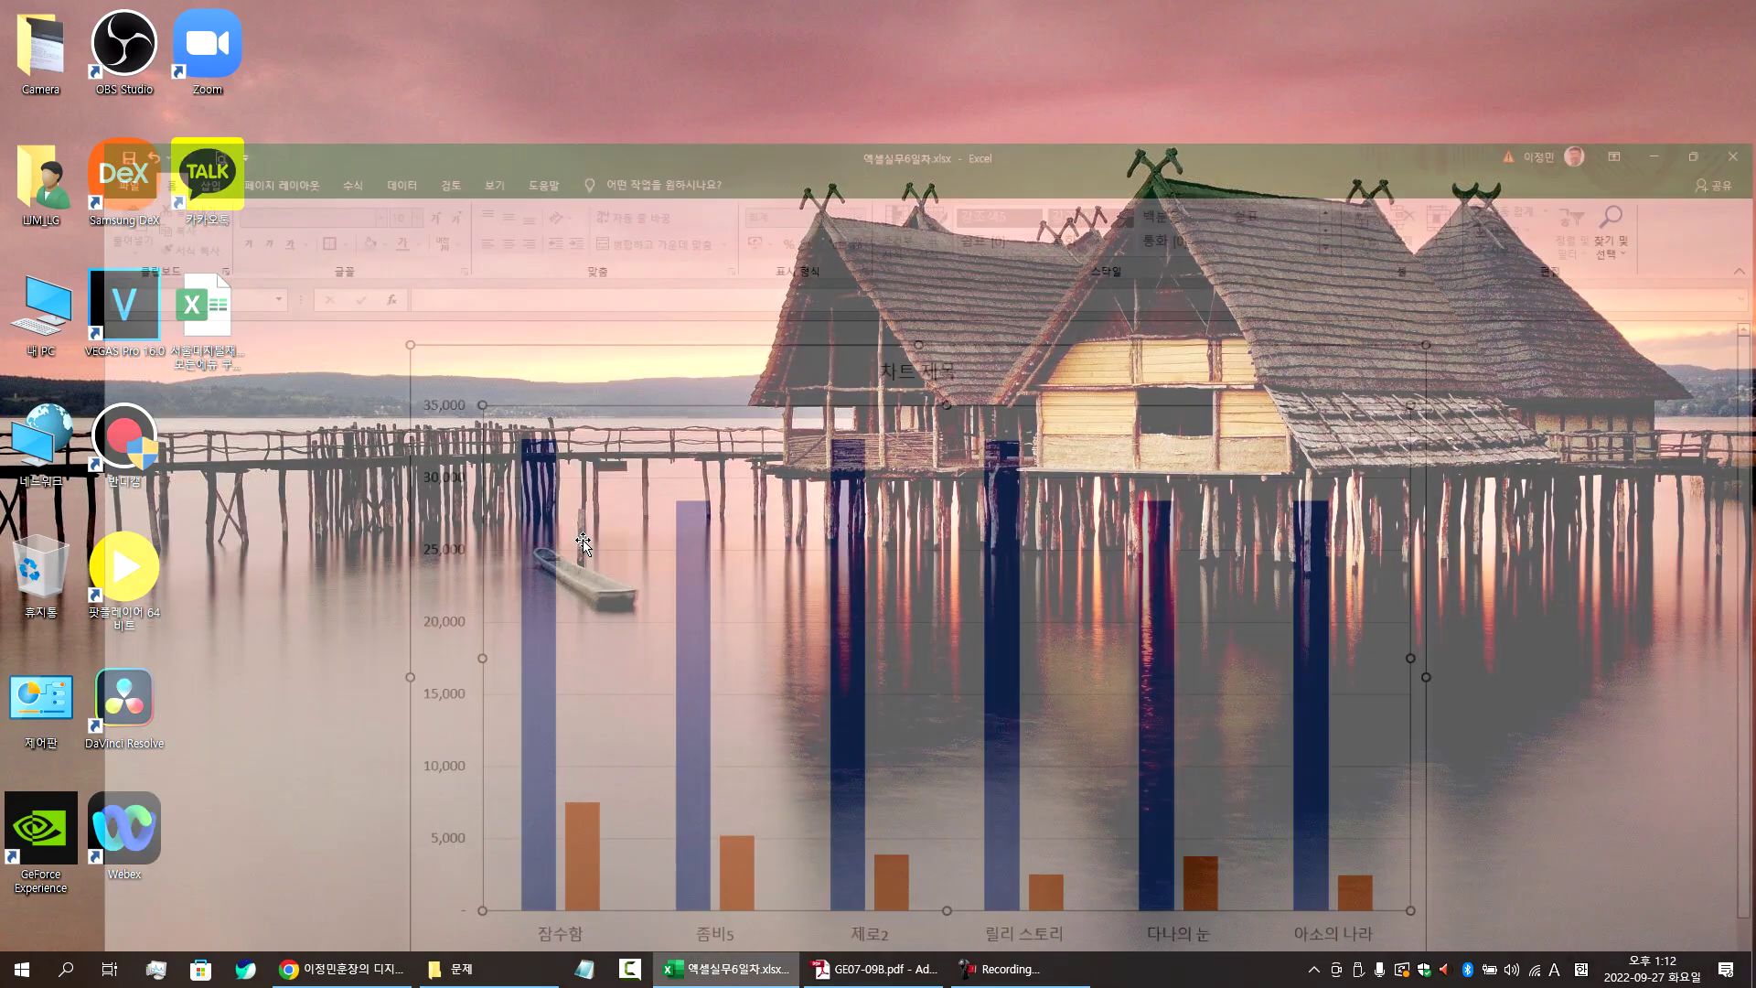
pyautogui.click(606, 267)
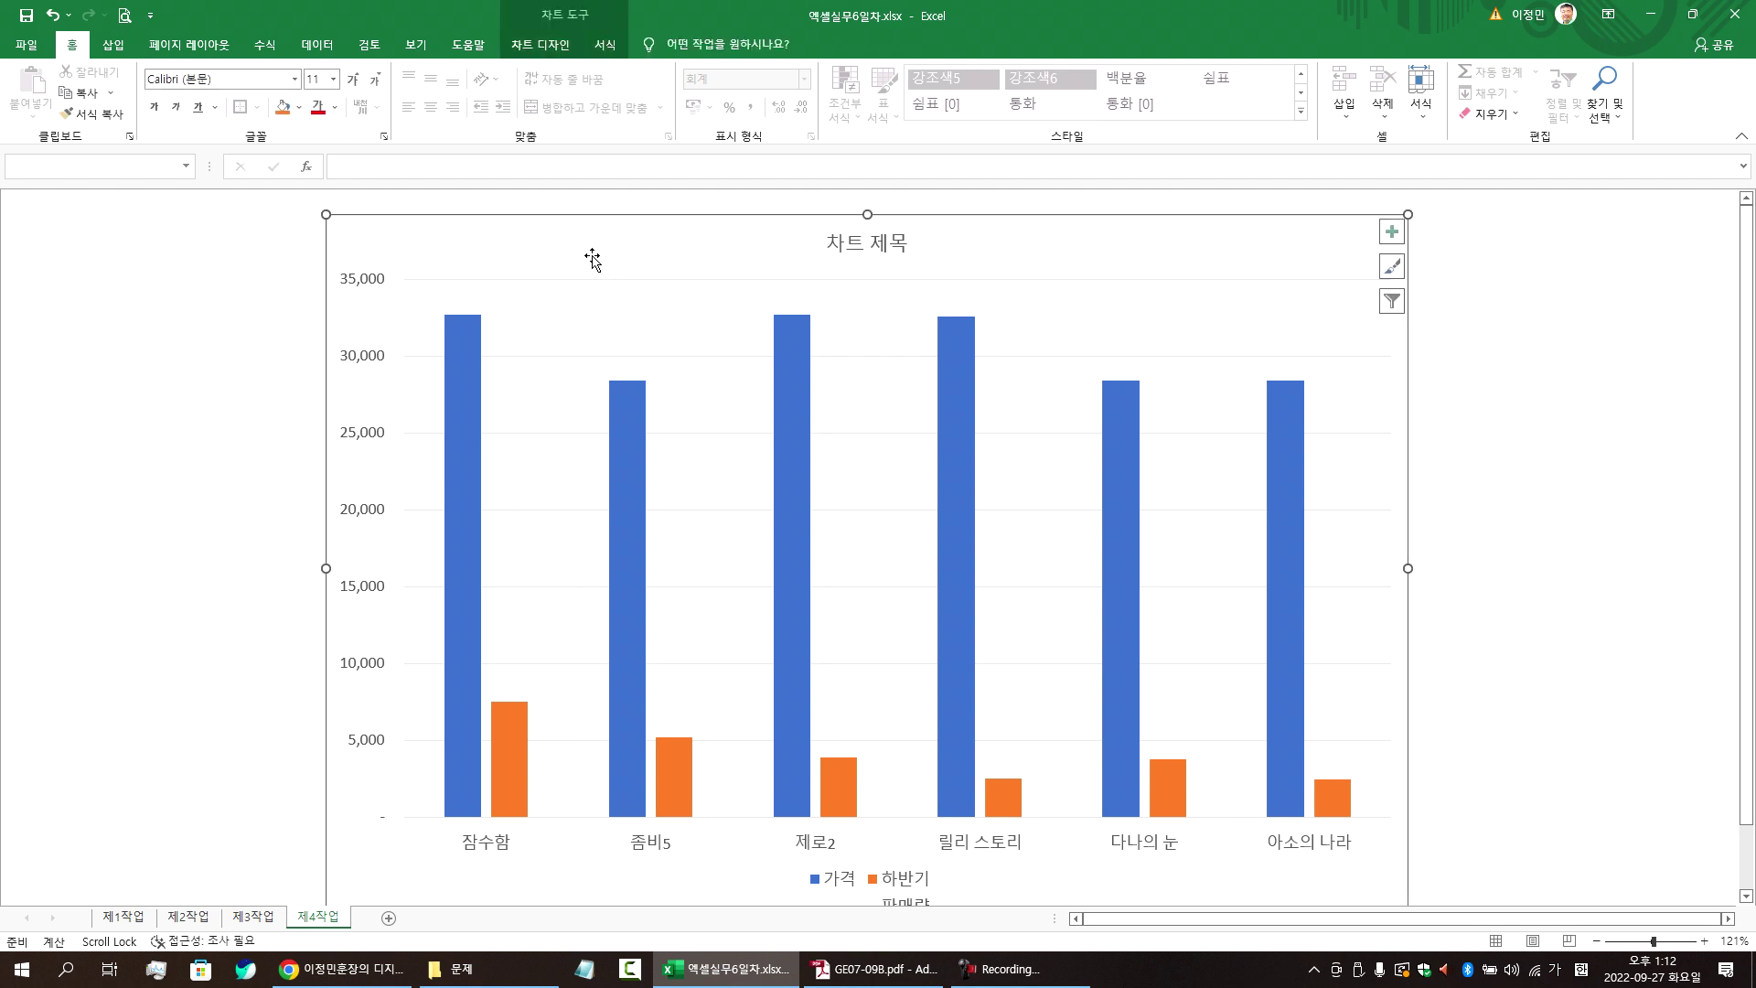
pyautogui.click(277, 83)
pyautogui.write('ㄱ')
pyautogui.hotkey('alt', 'Tab')
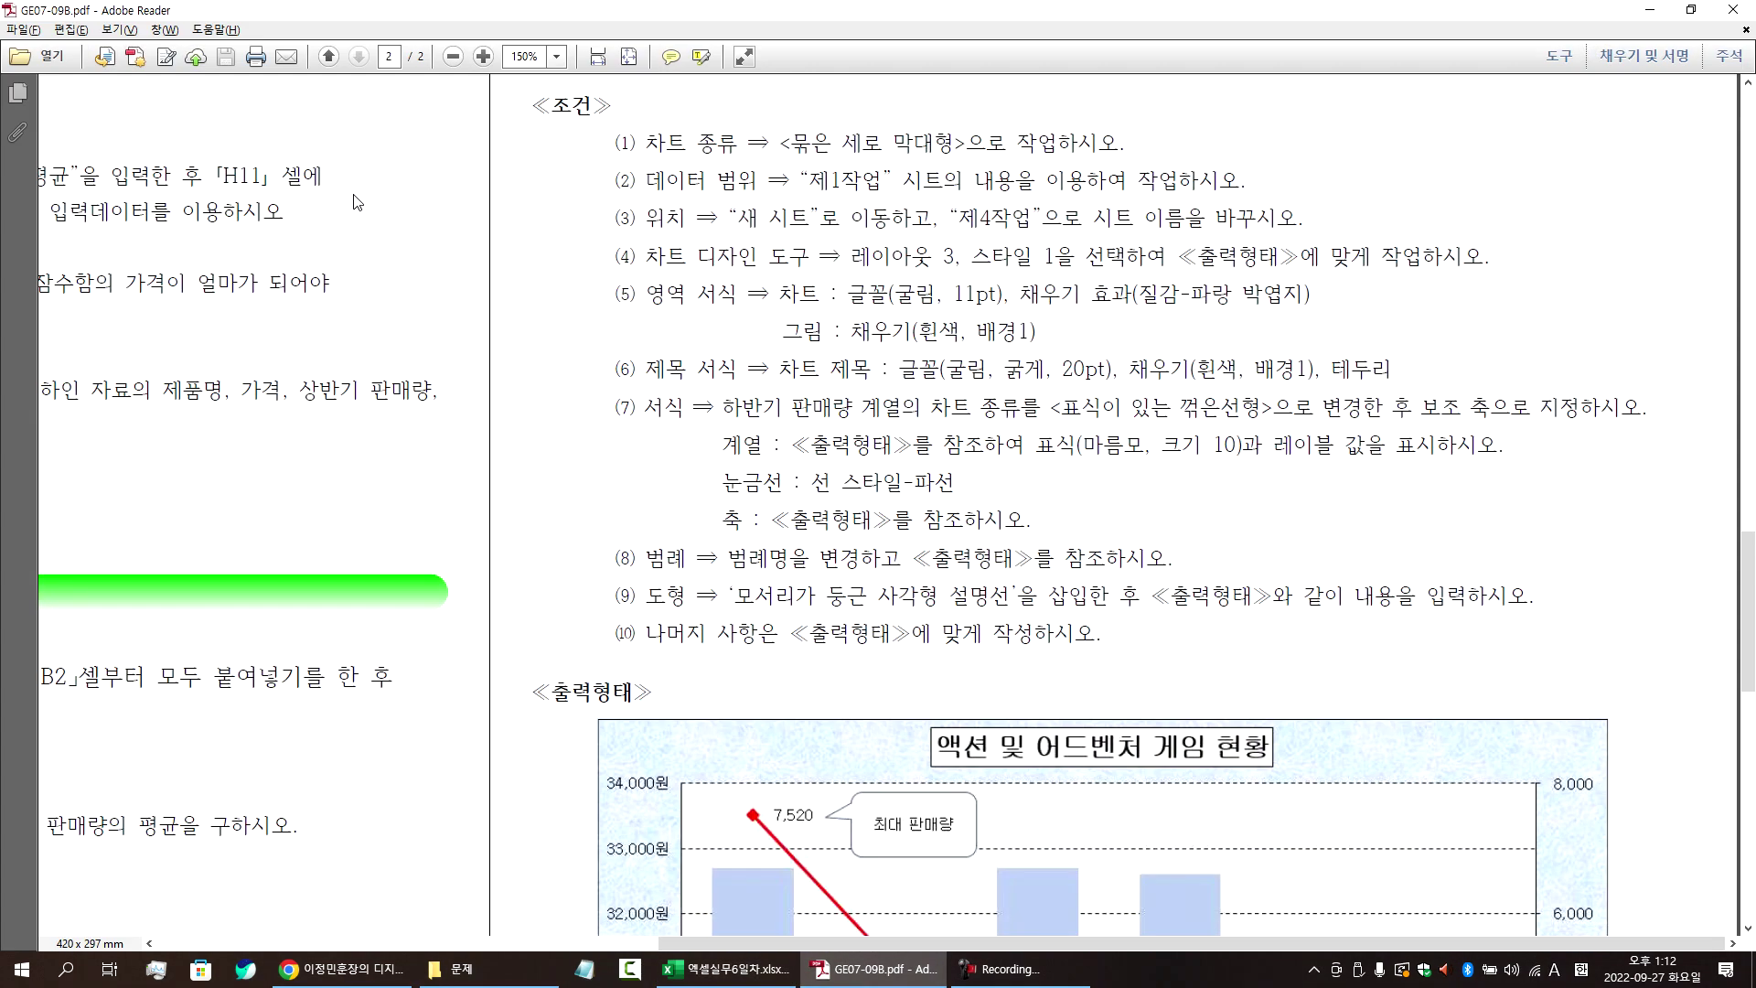
# - Reread the chart area font and fill requirements in condition (5) of the PDF, comparing them with the Excel chart
pyautogui.hotkey('alt', 'Tab')
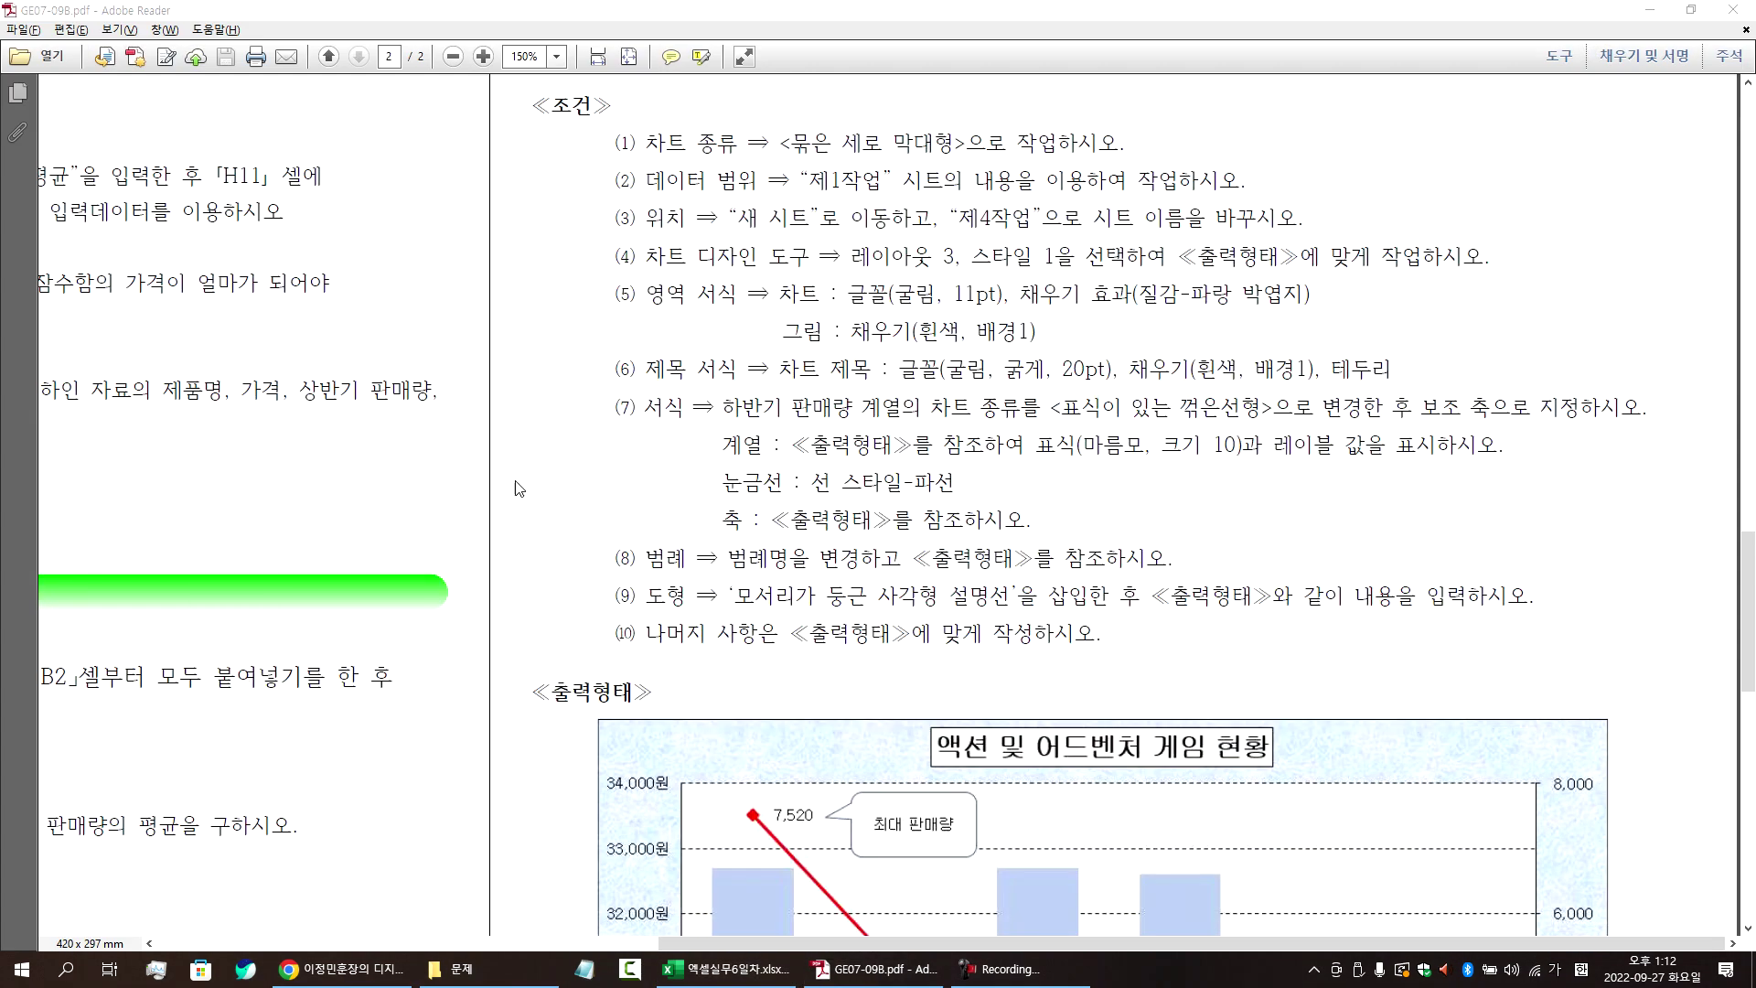
pyautogui.click(878, 971)
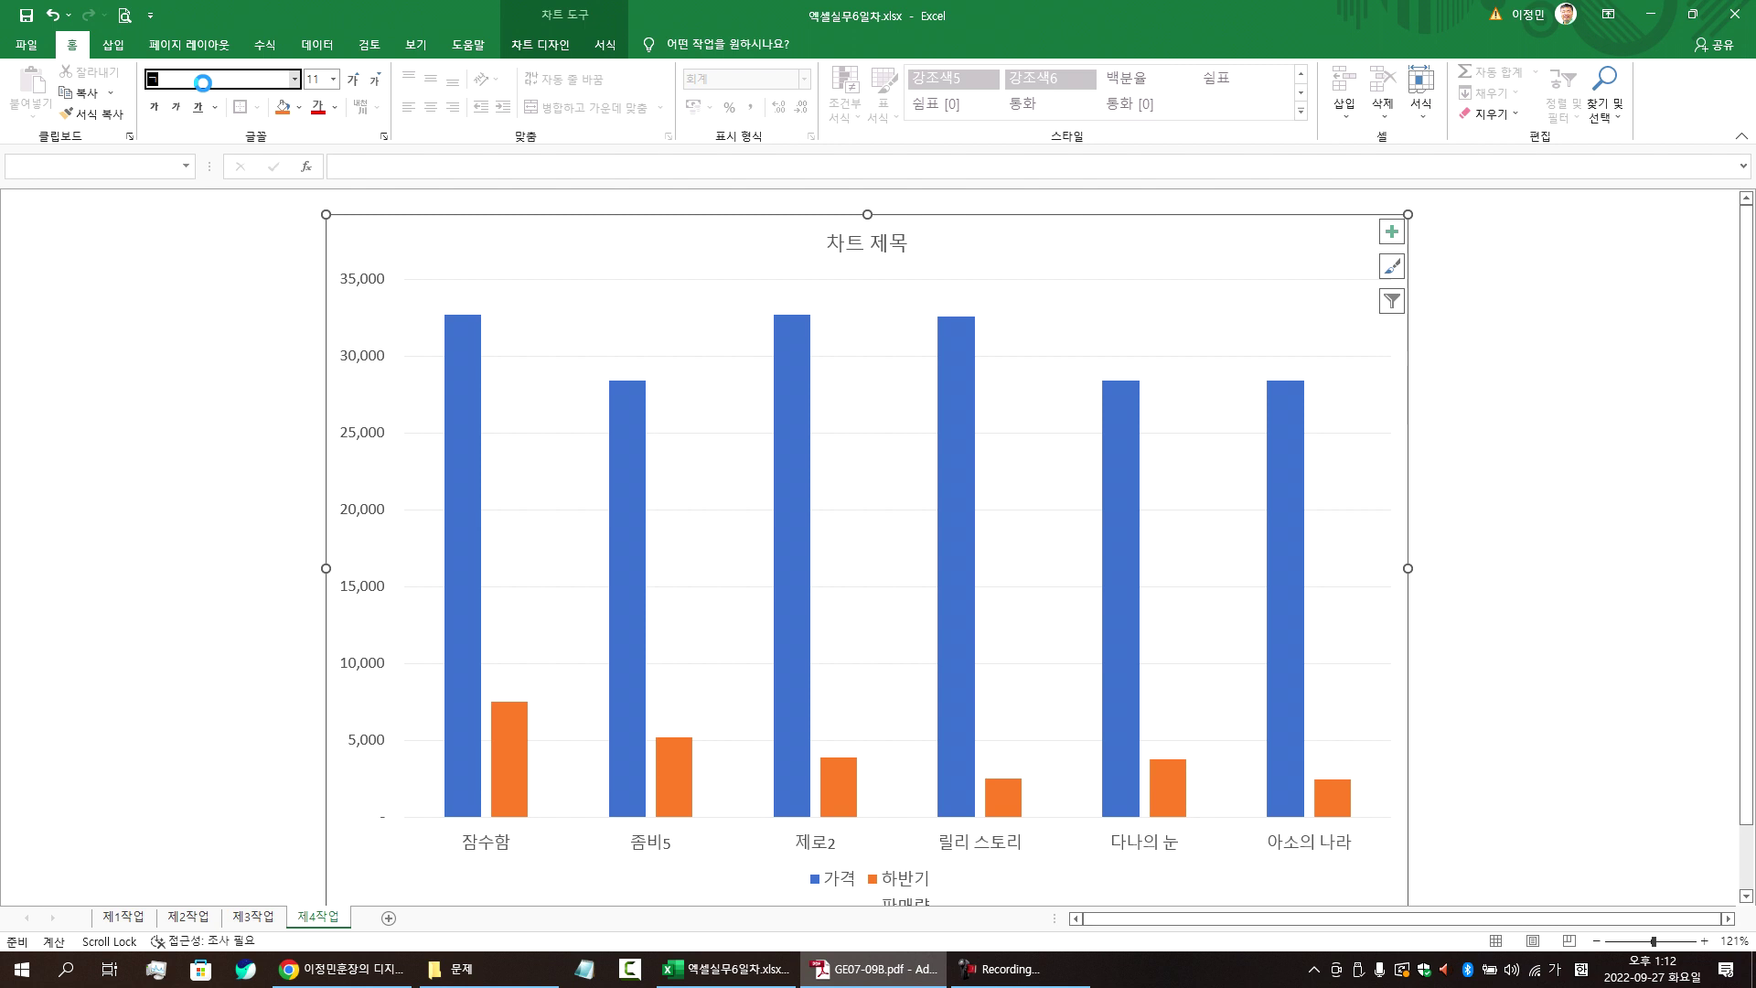
pyautogui.moveTo(867, 982)
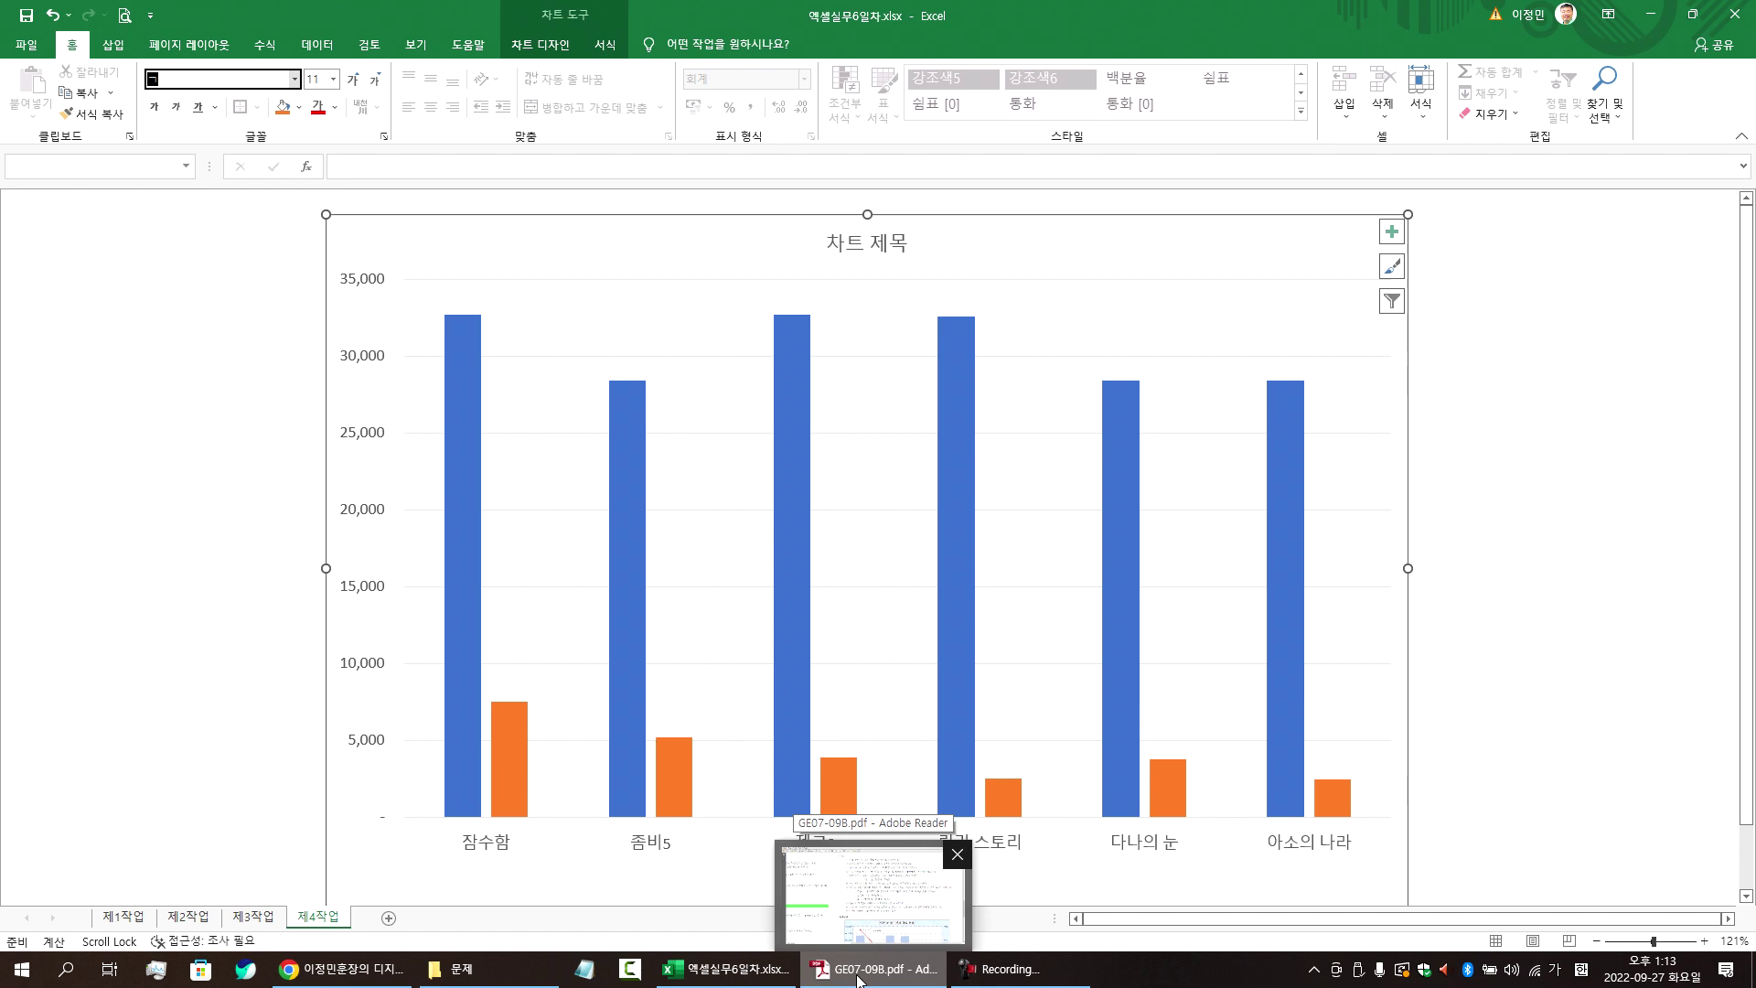
pyautogui.click(859, 979)
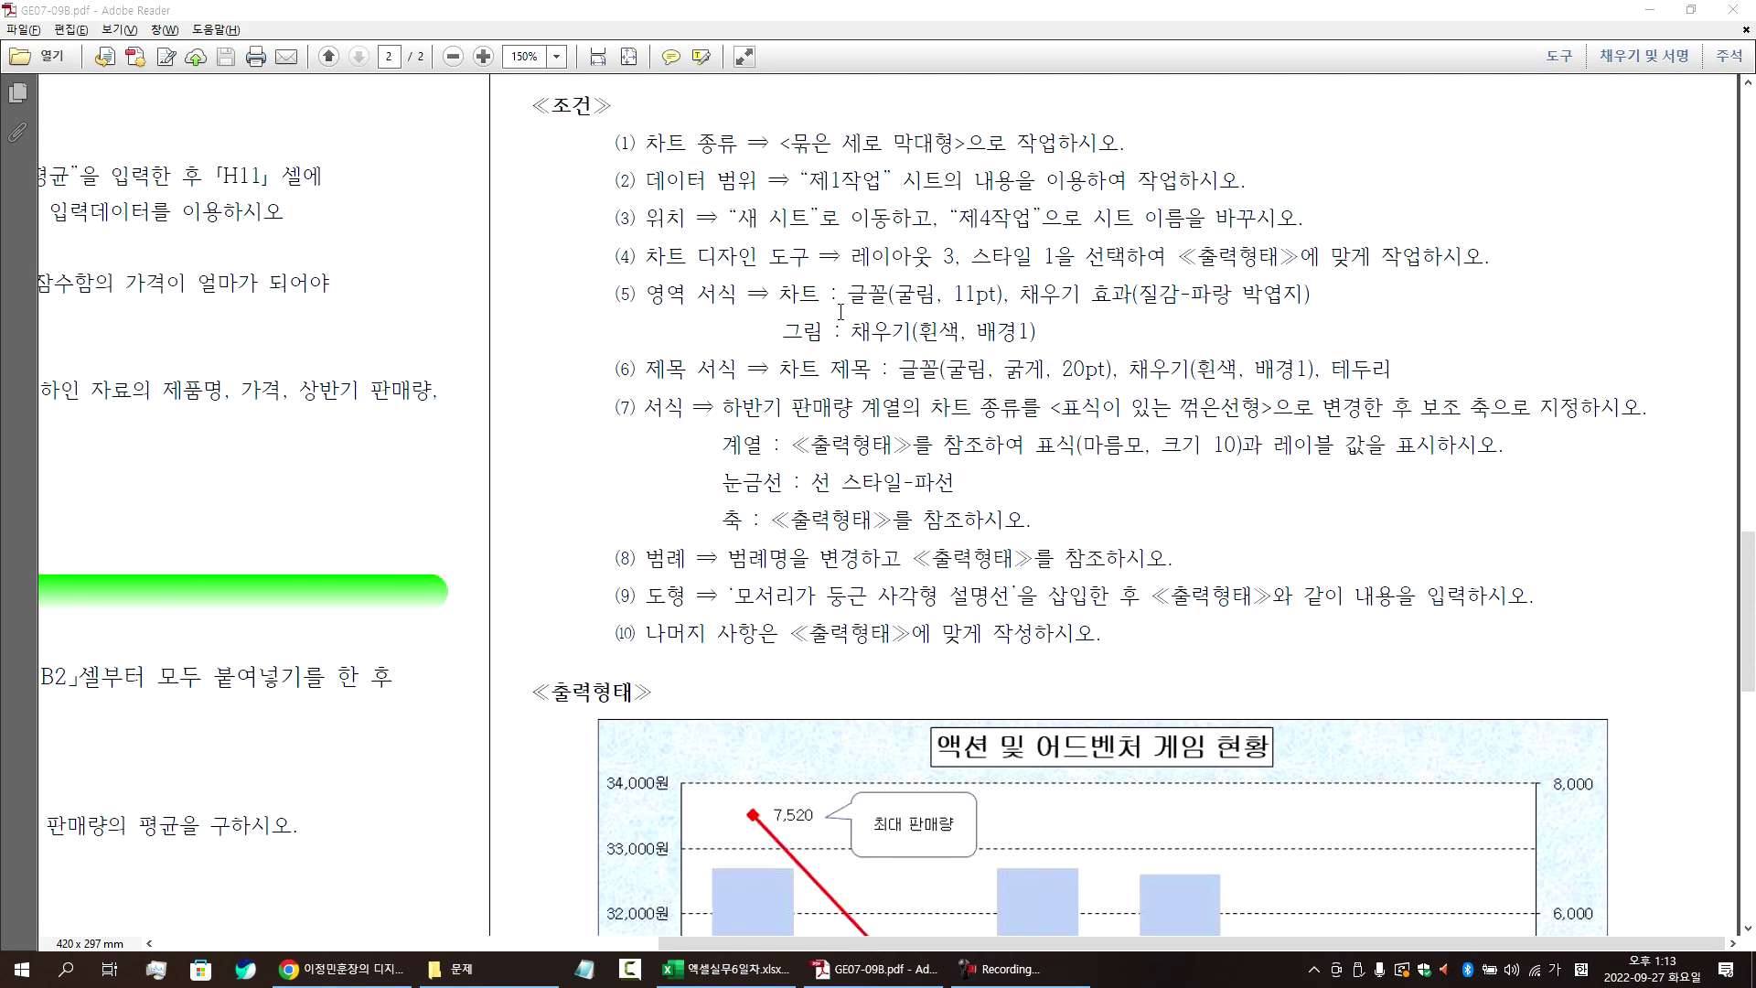
pyautogui.click(826, 978)
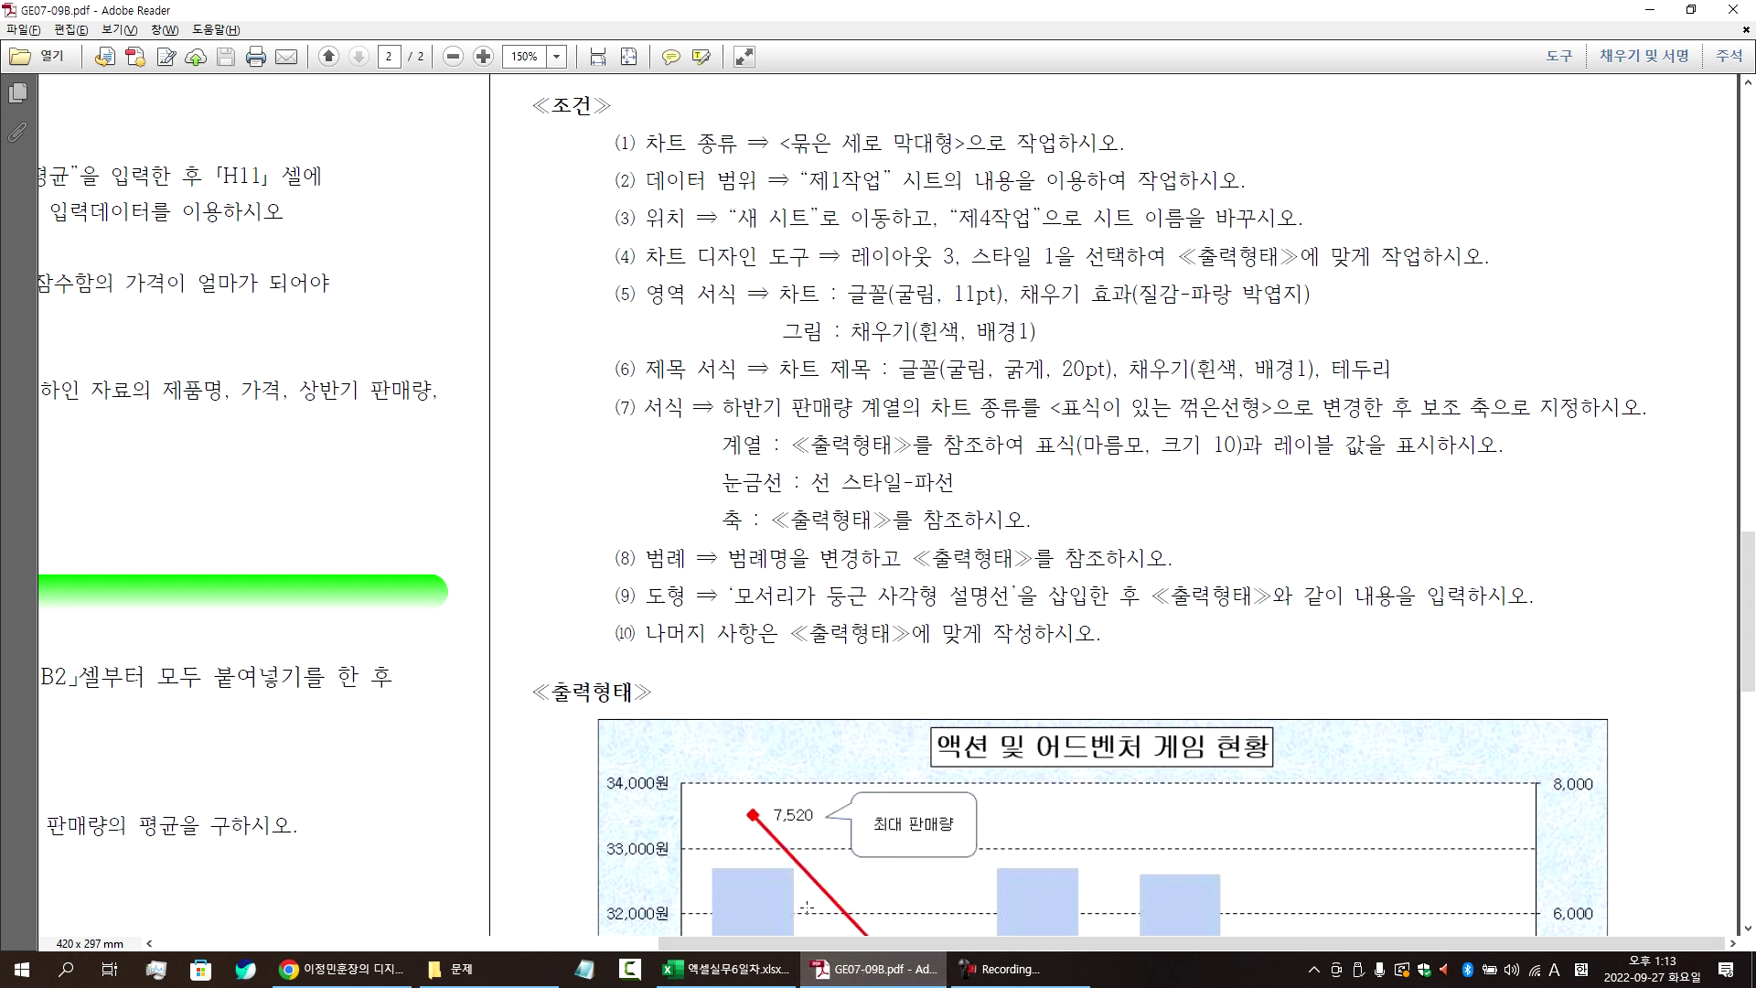
pyautogui.click(826, 978)
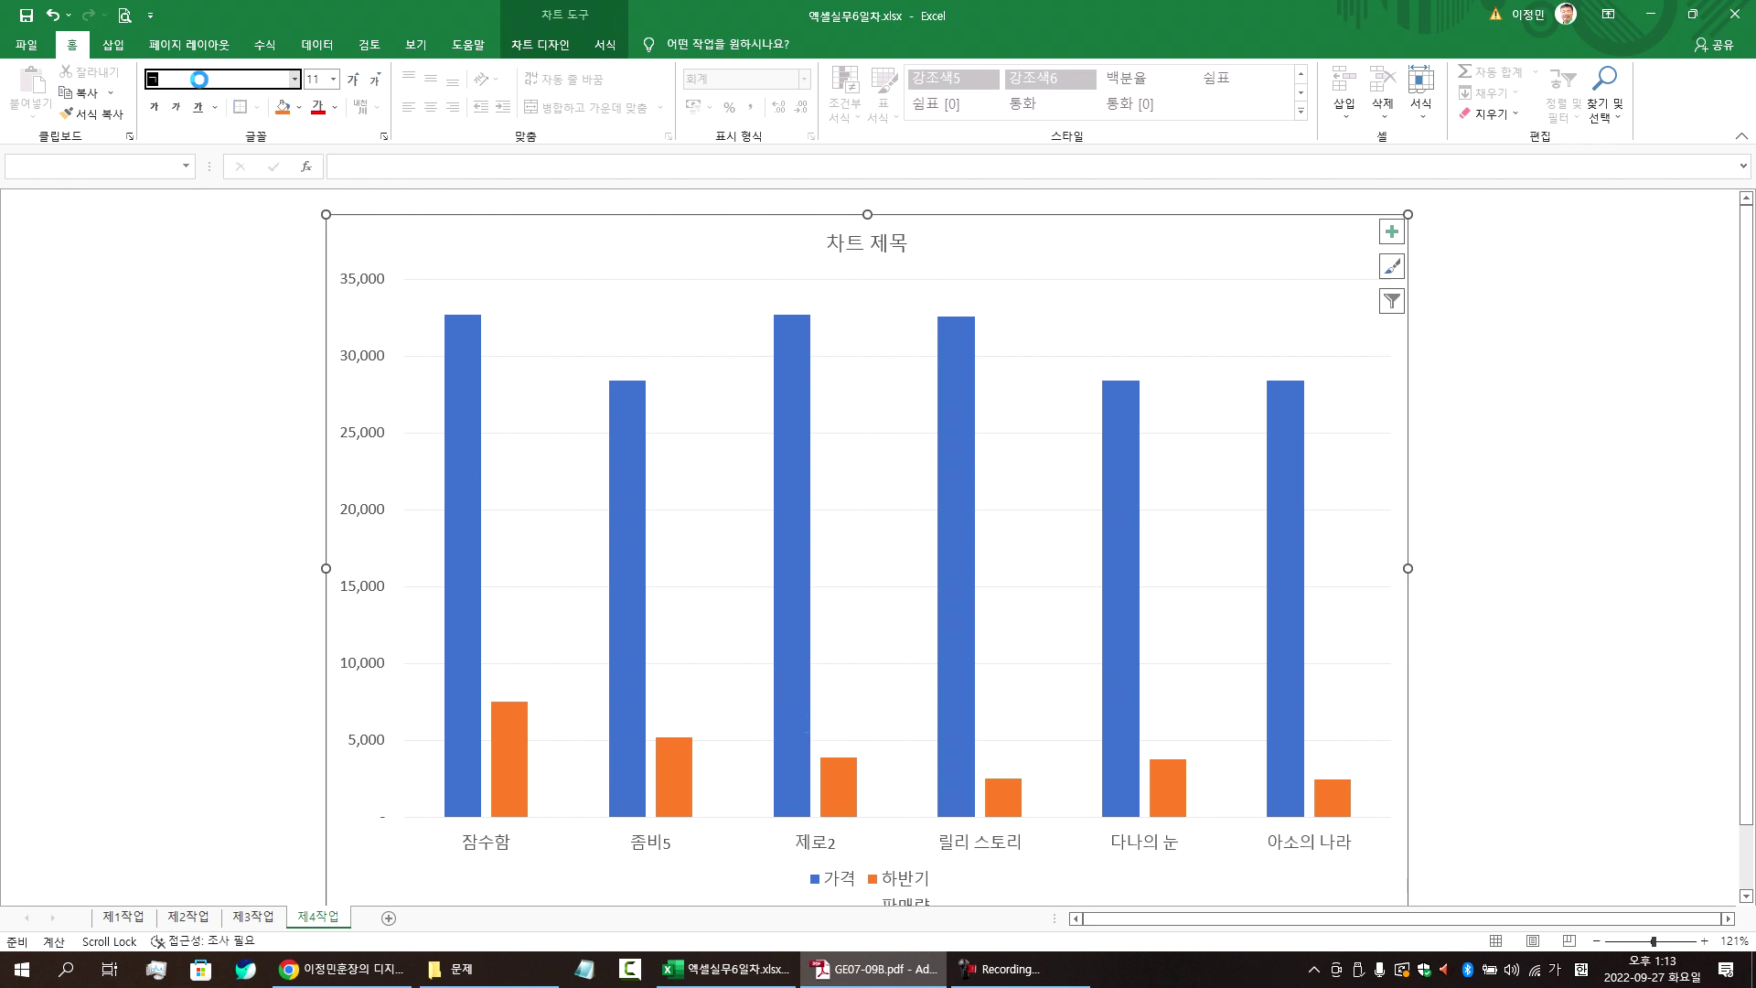
pyautogui.click(892, 979)
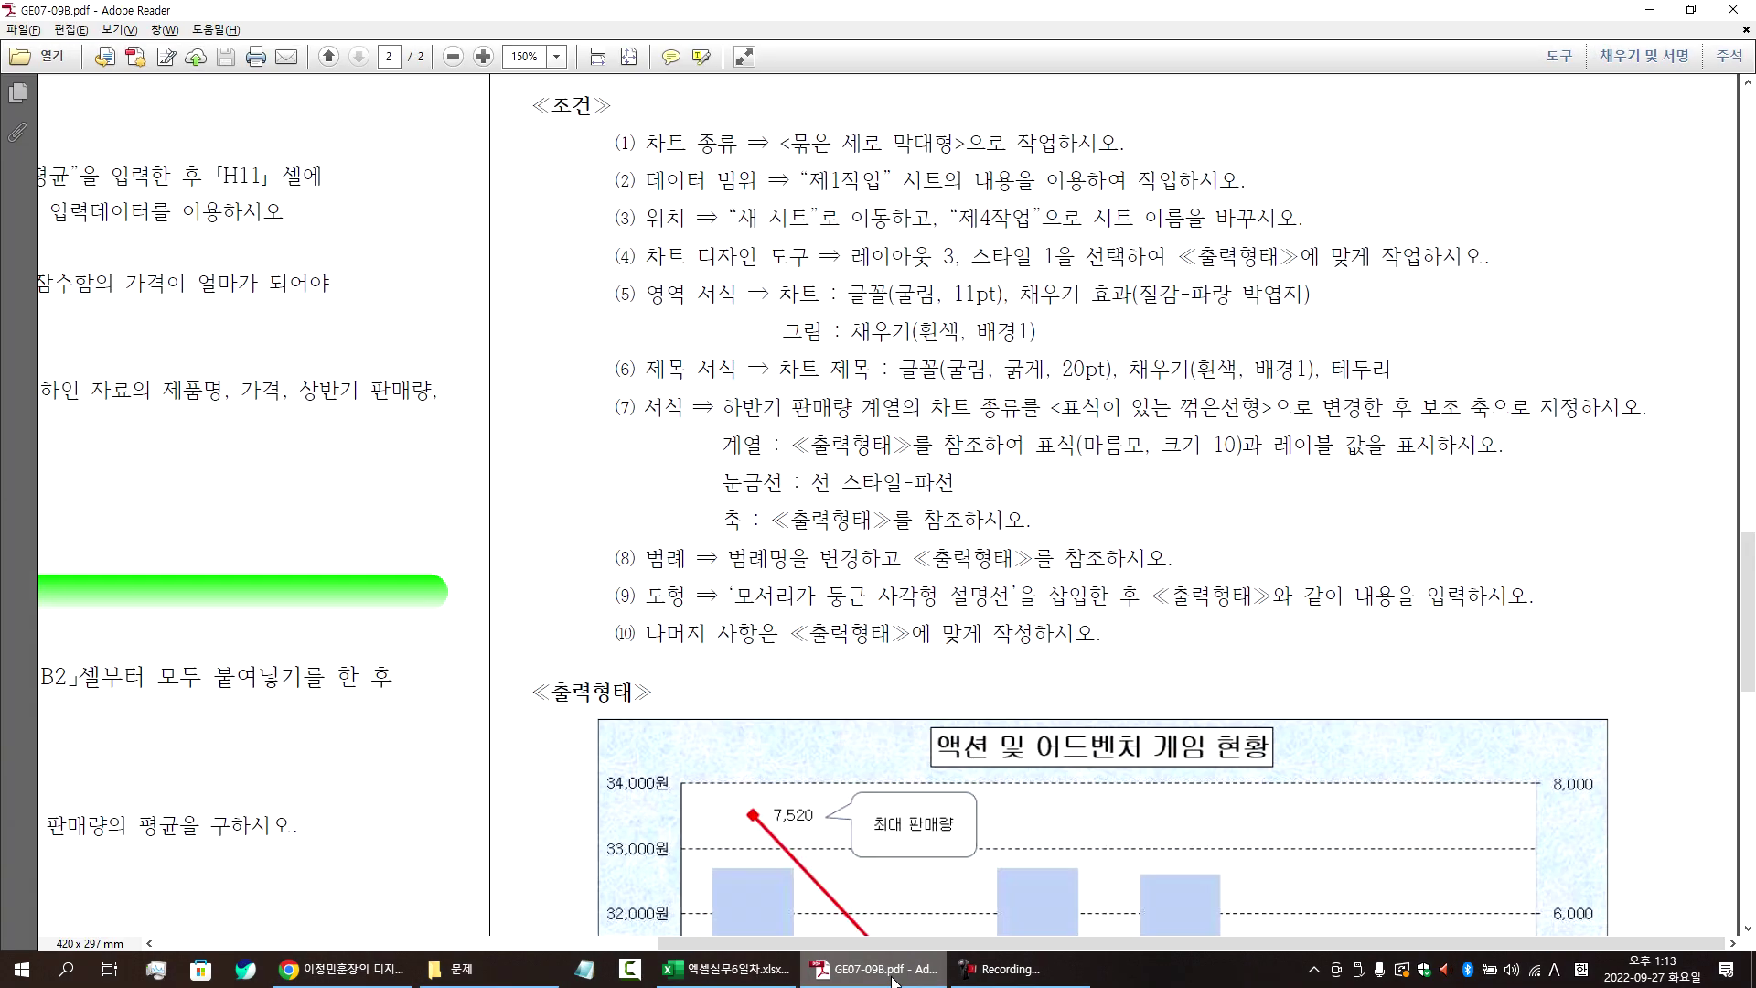
pyautogui.click(893, 979)
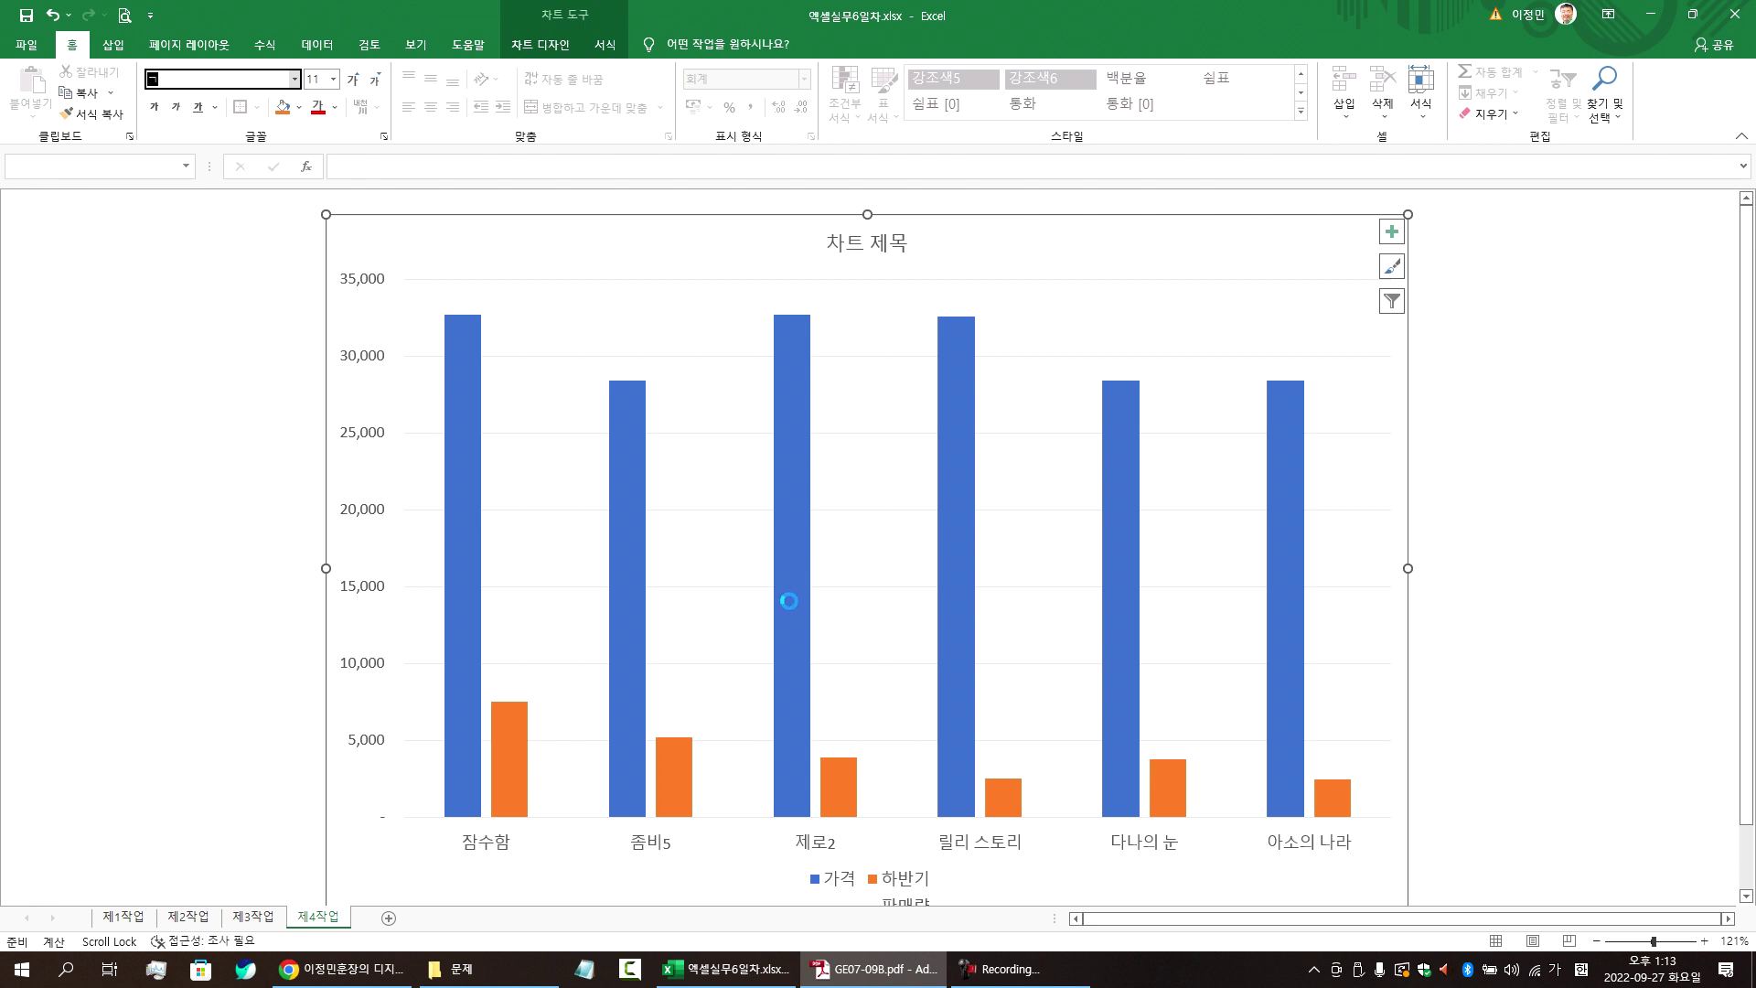
# - Inspect the Microsoft Excel process in Task Manager, glance at the PDF conditions and switch back to the workbook
pyautogui.hotkey('ctrl', 'shift', 'Escape')
pyautogui.doubleClick(829, 25)
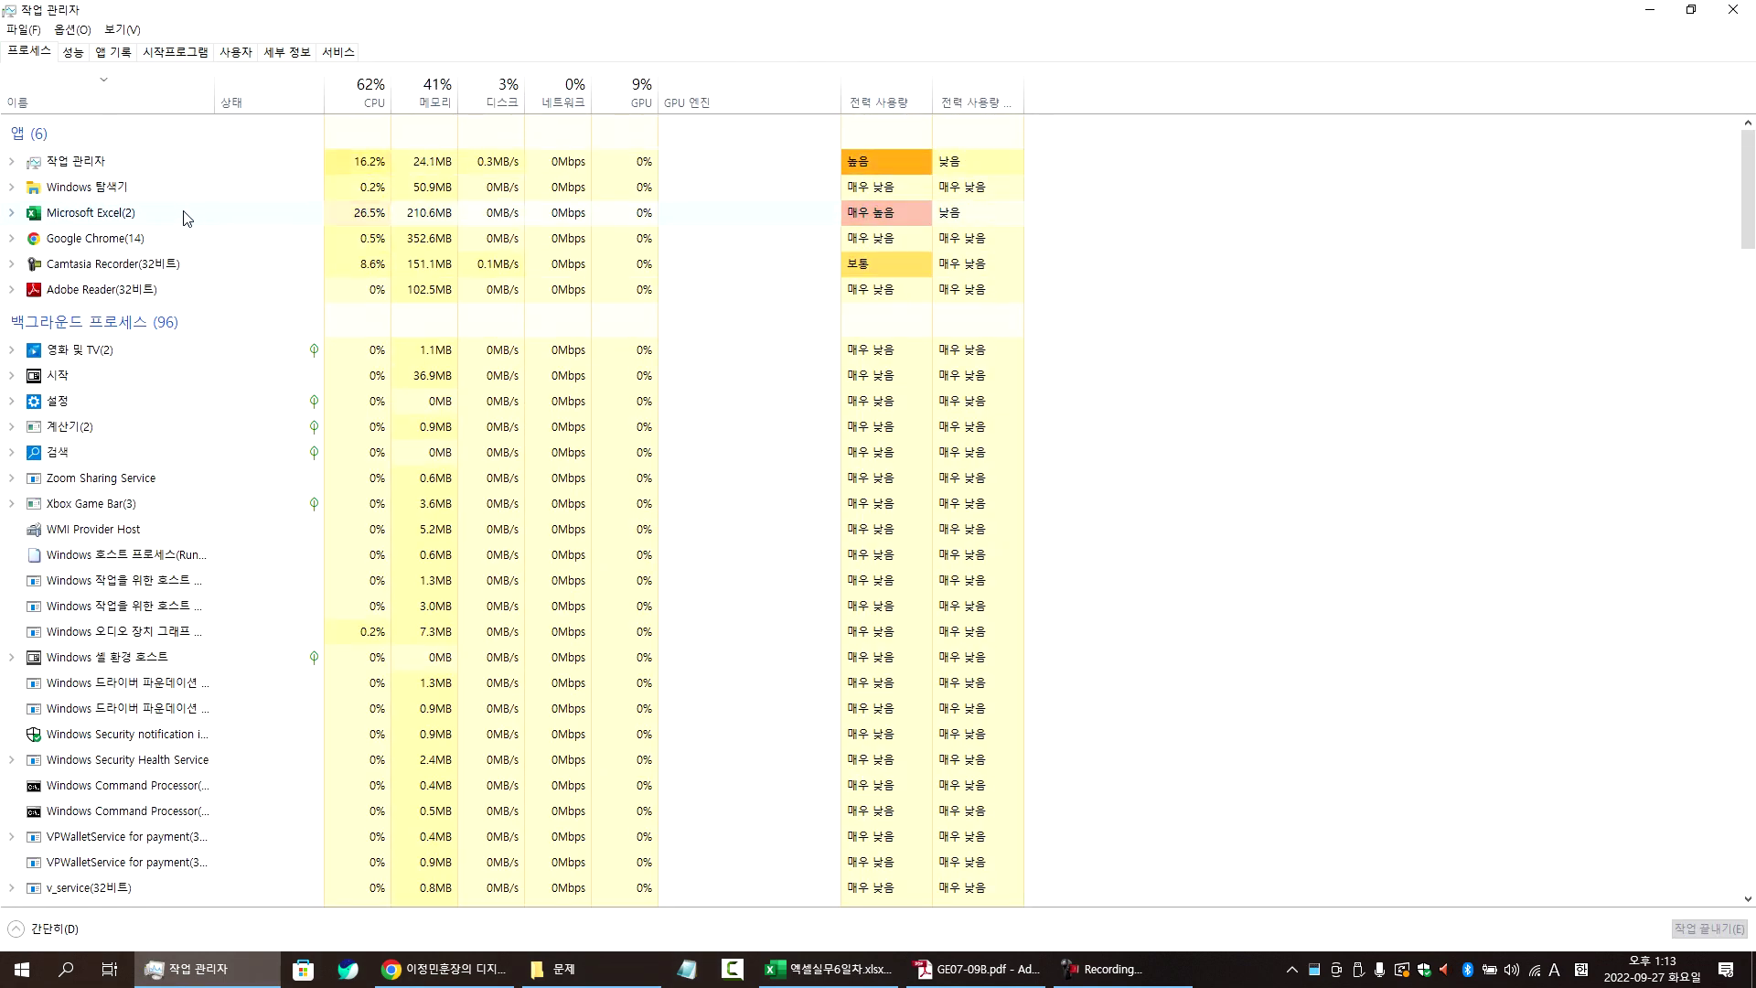
pyautogui.doubleClick(144, 223)
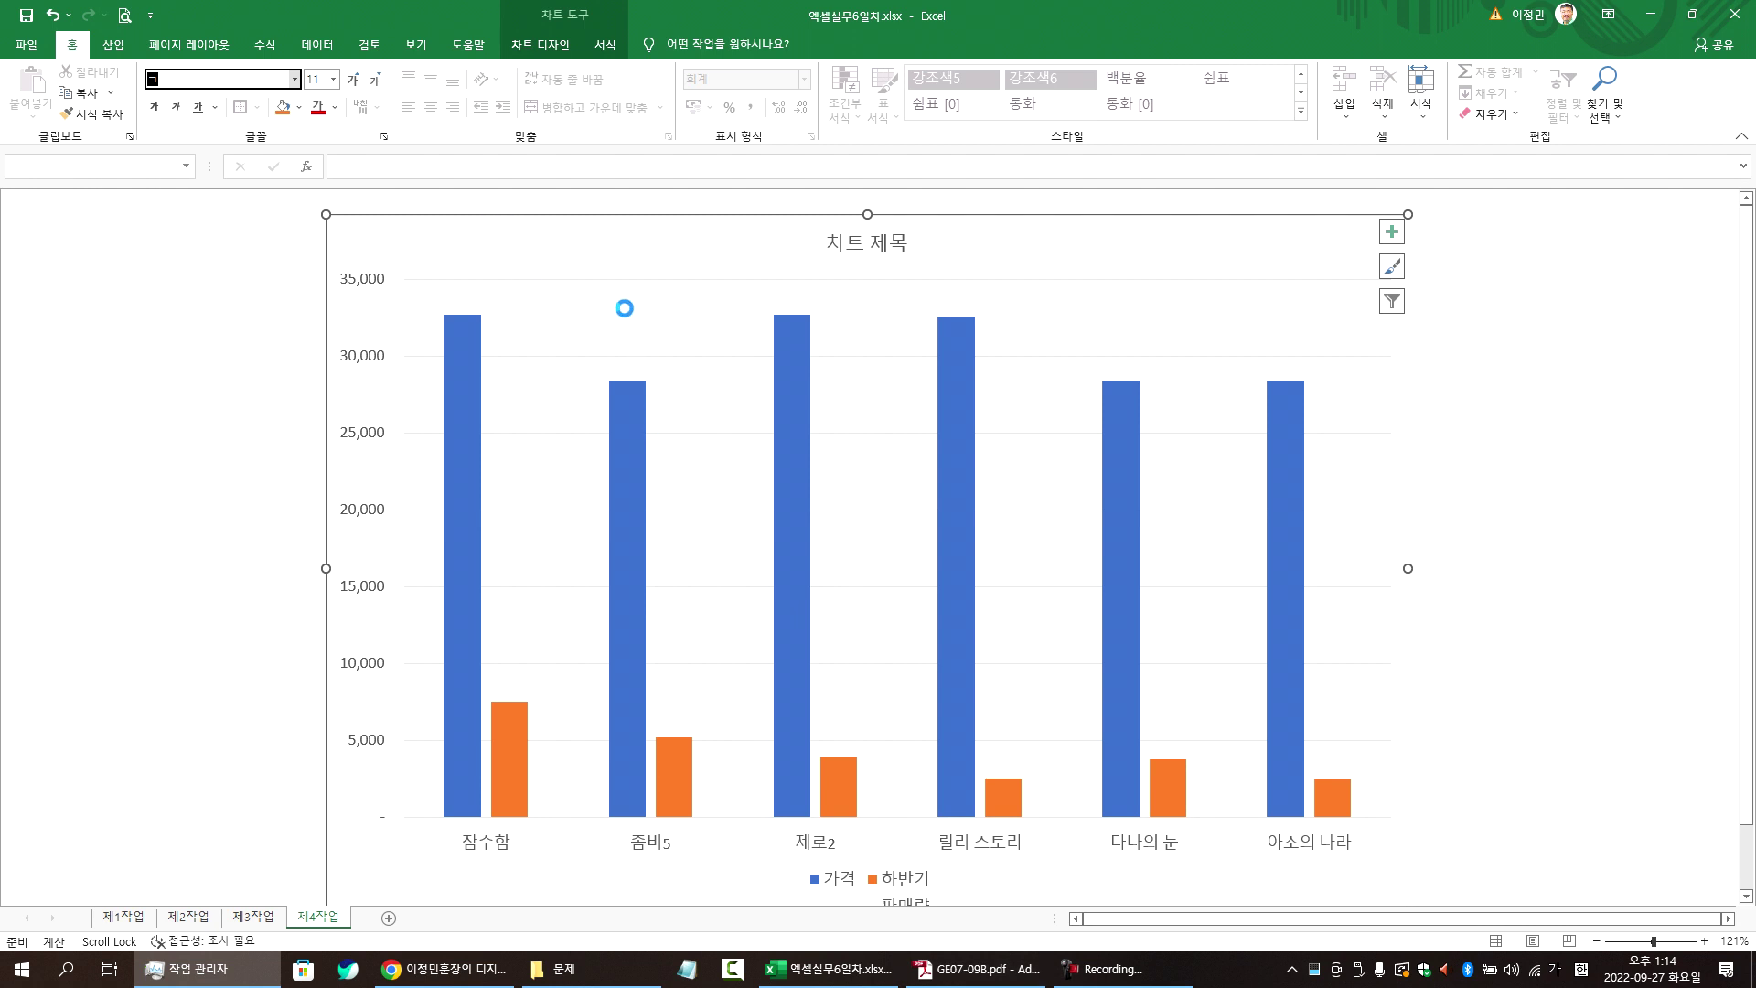
pyautogui.click(975, 969)
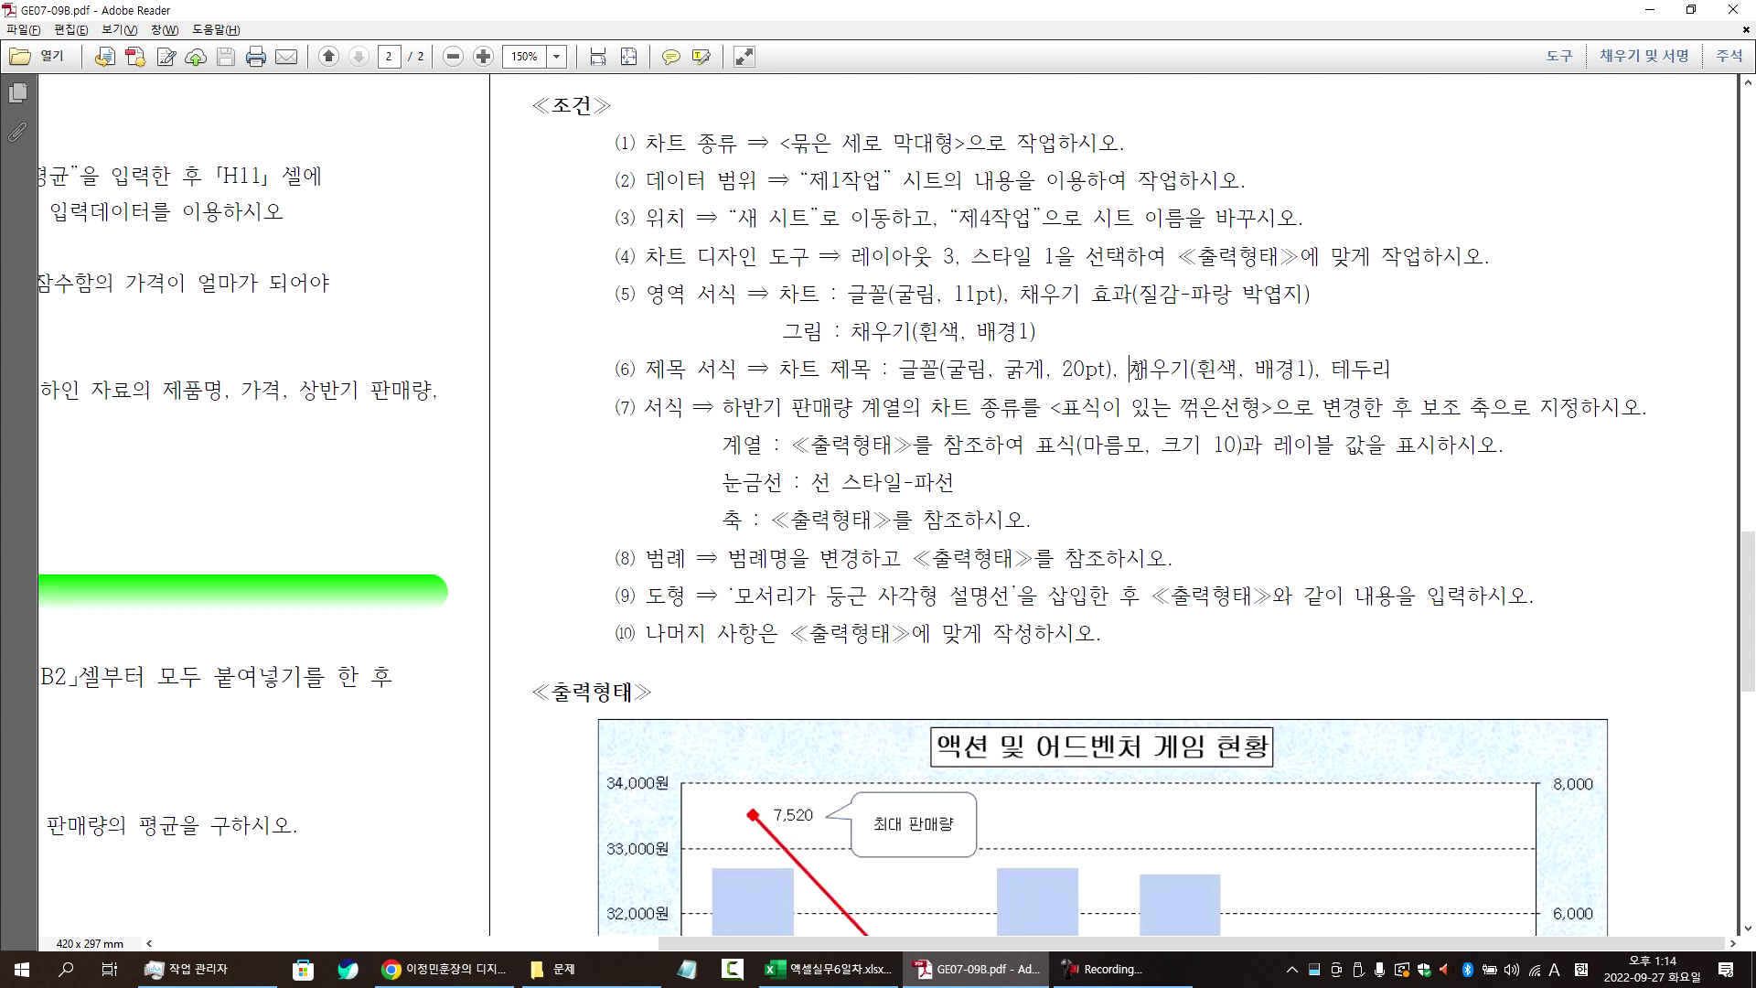
pyautogui.click(848, 969)
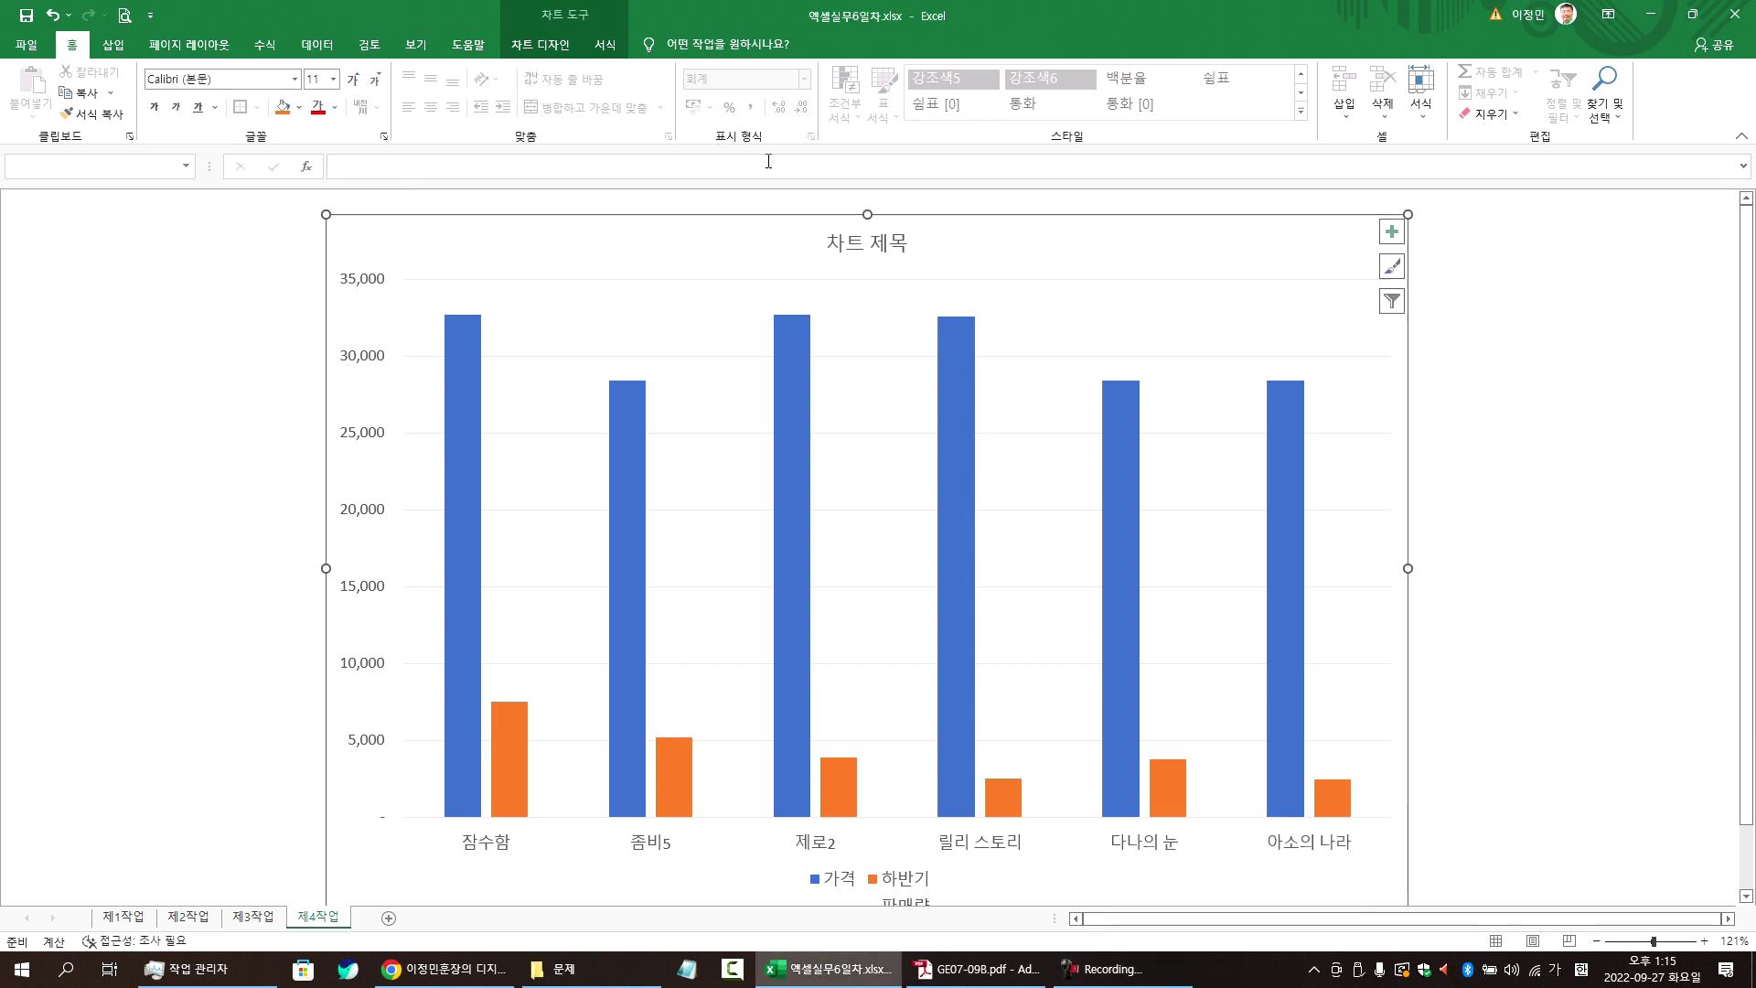
# - Try an orange solid fill on the chart area, look at the custom colours without choosing one, and undo the fill
pyautogui.click(558, 45)
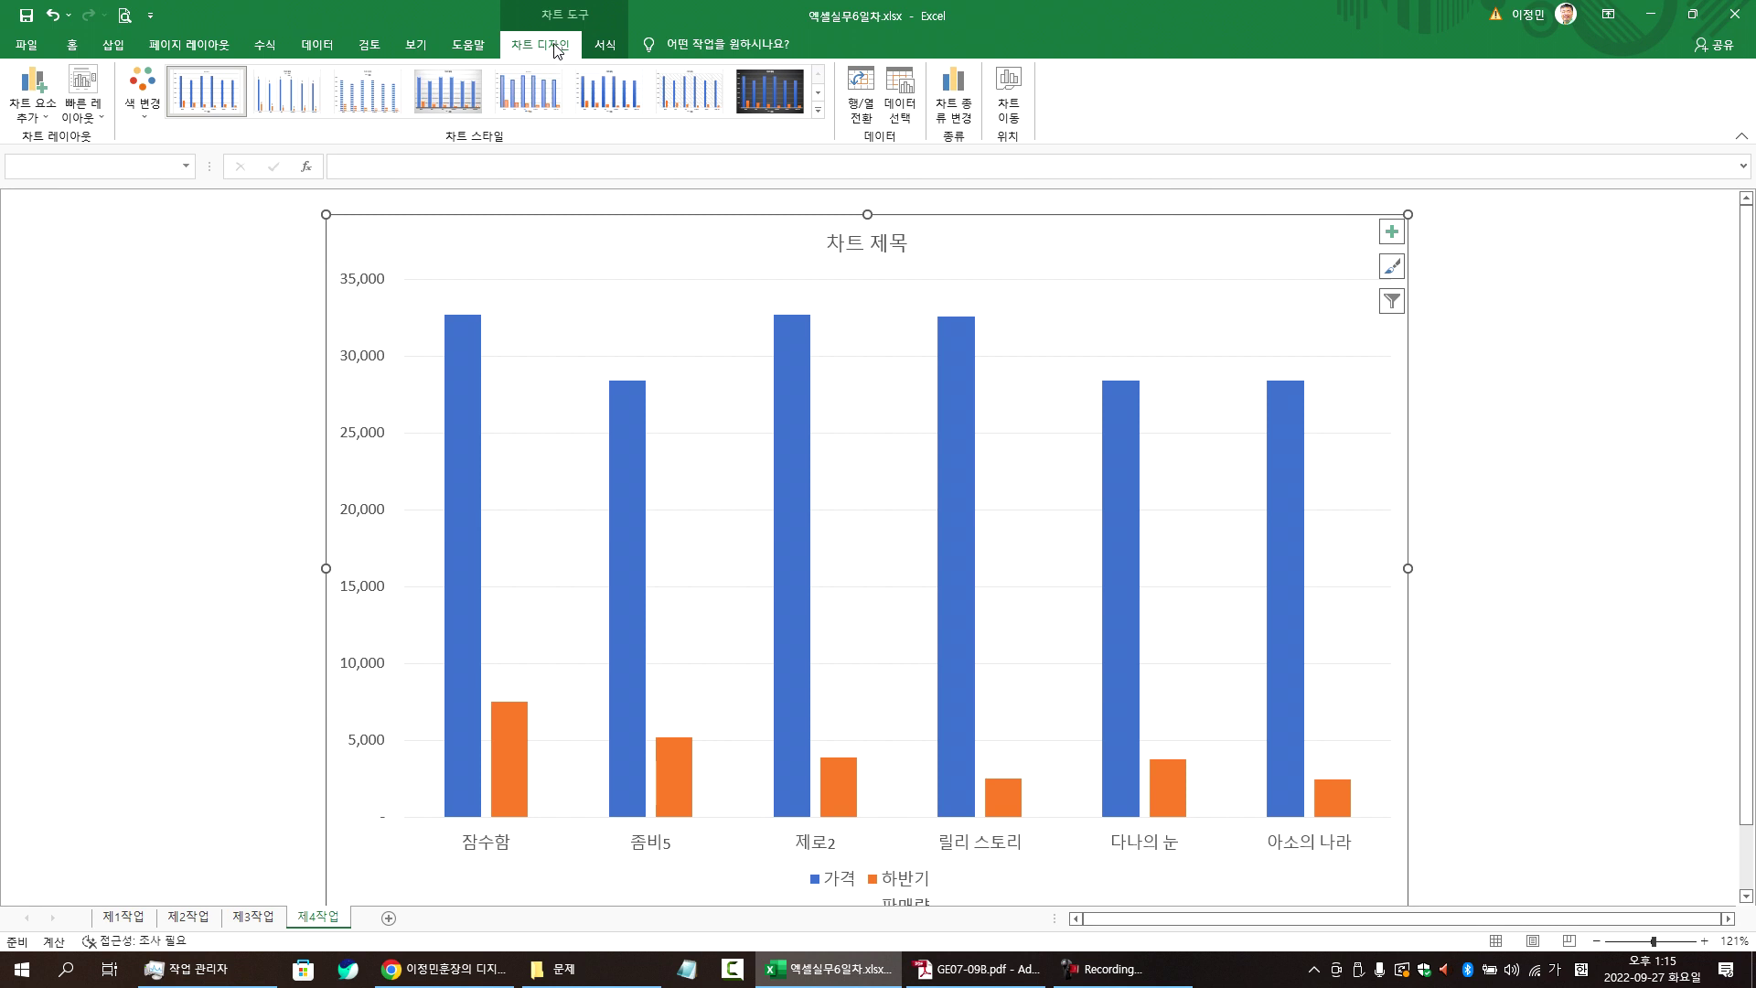
pyautogui.click(71, 48)
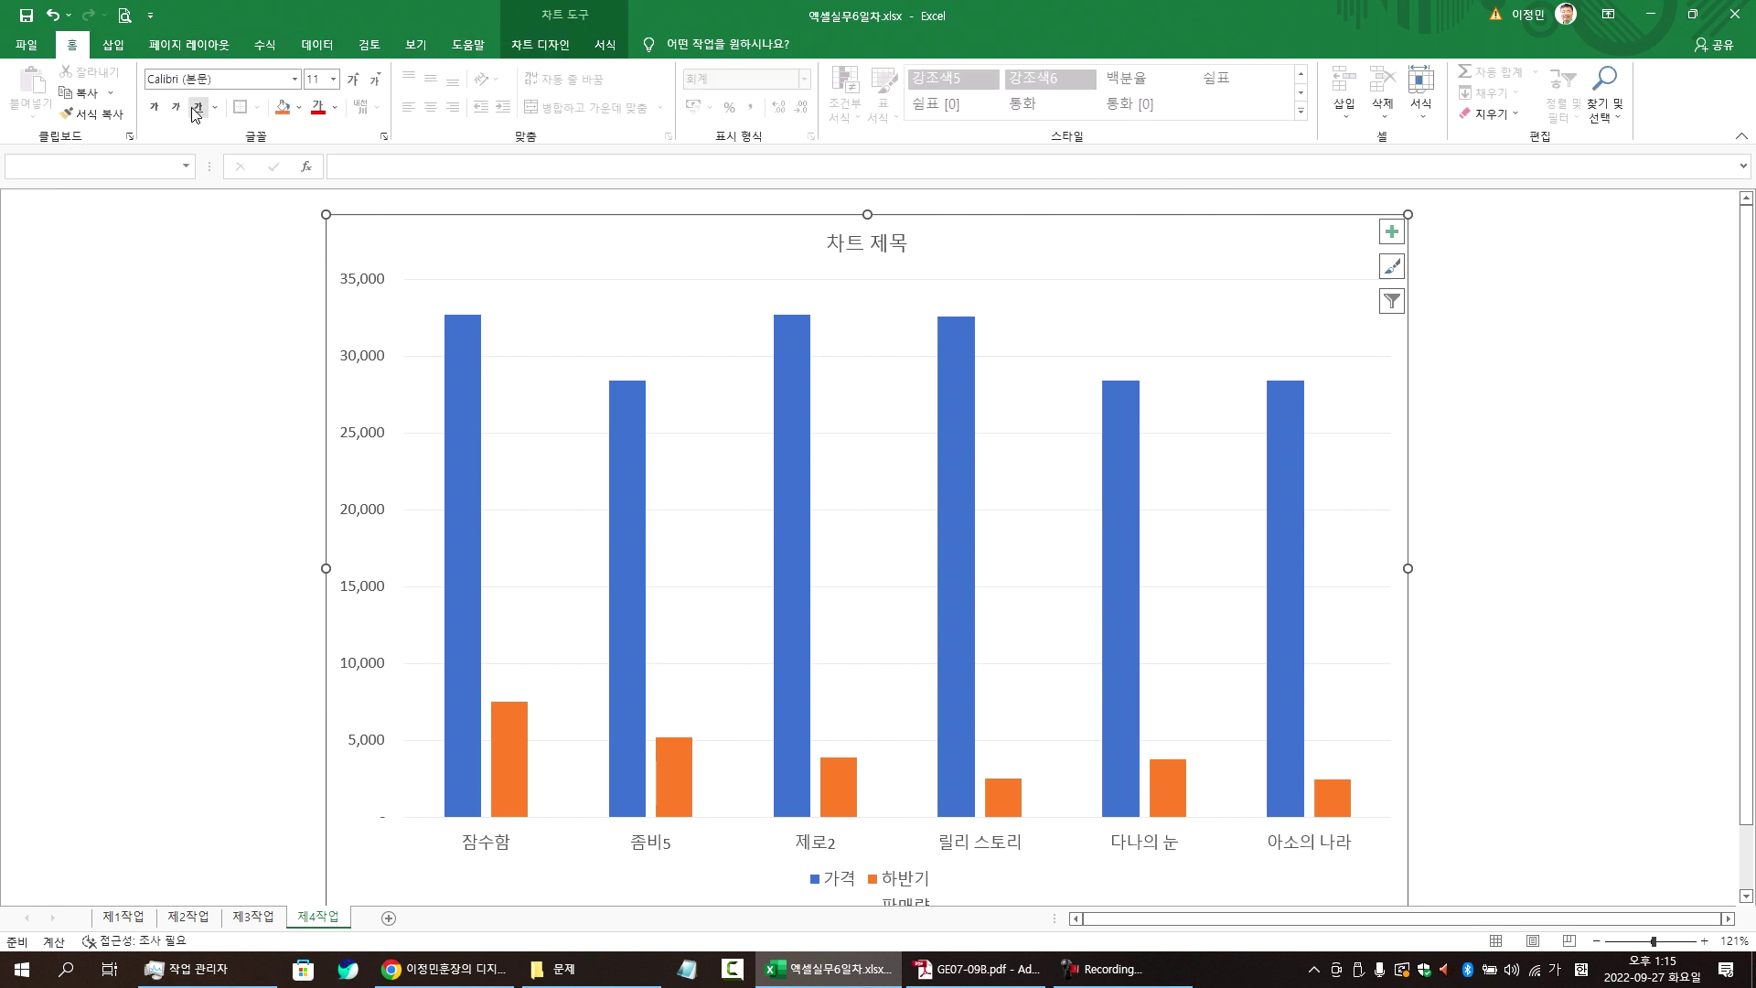
pyautogui.click(284, 108)
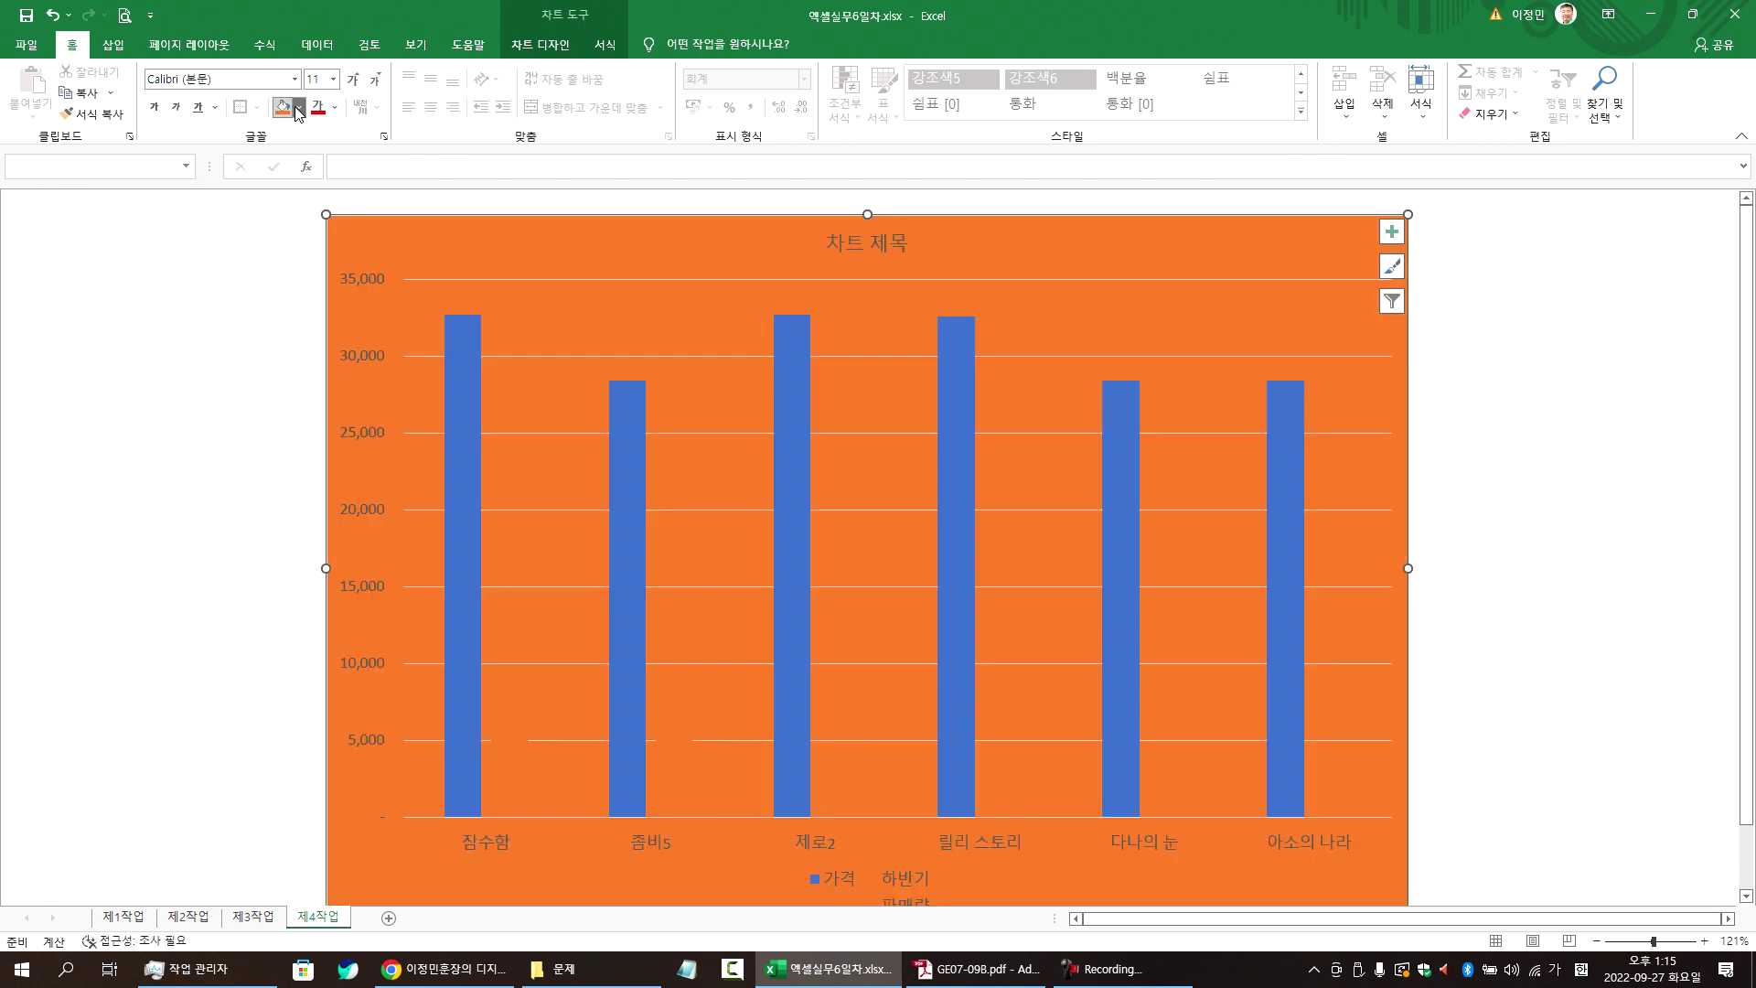
pyautogui.click(299, 108)
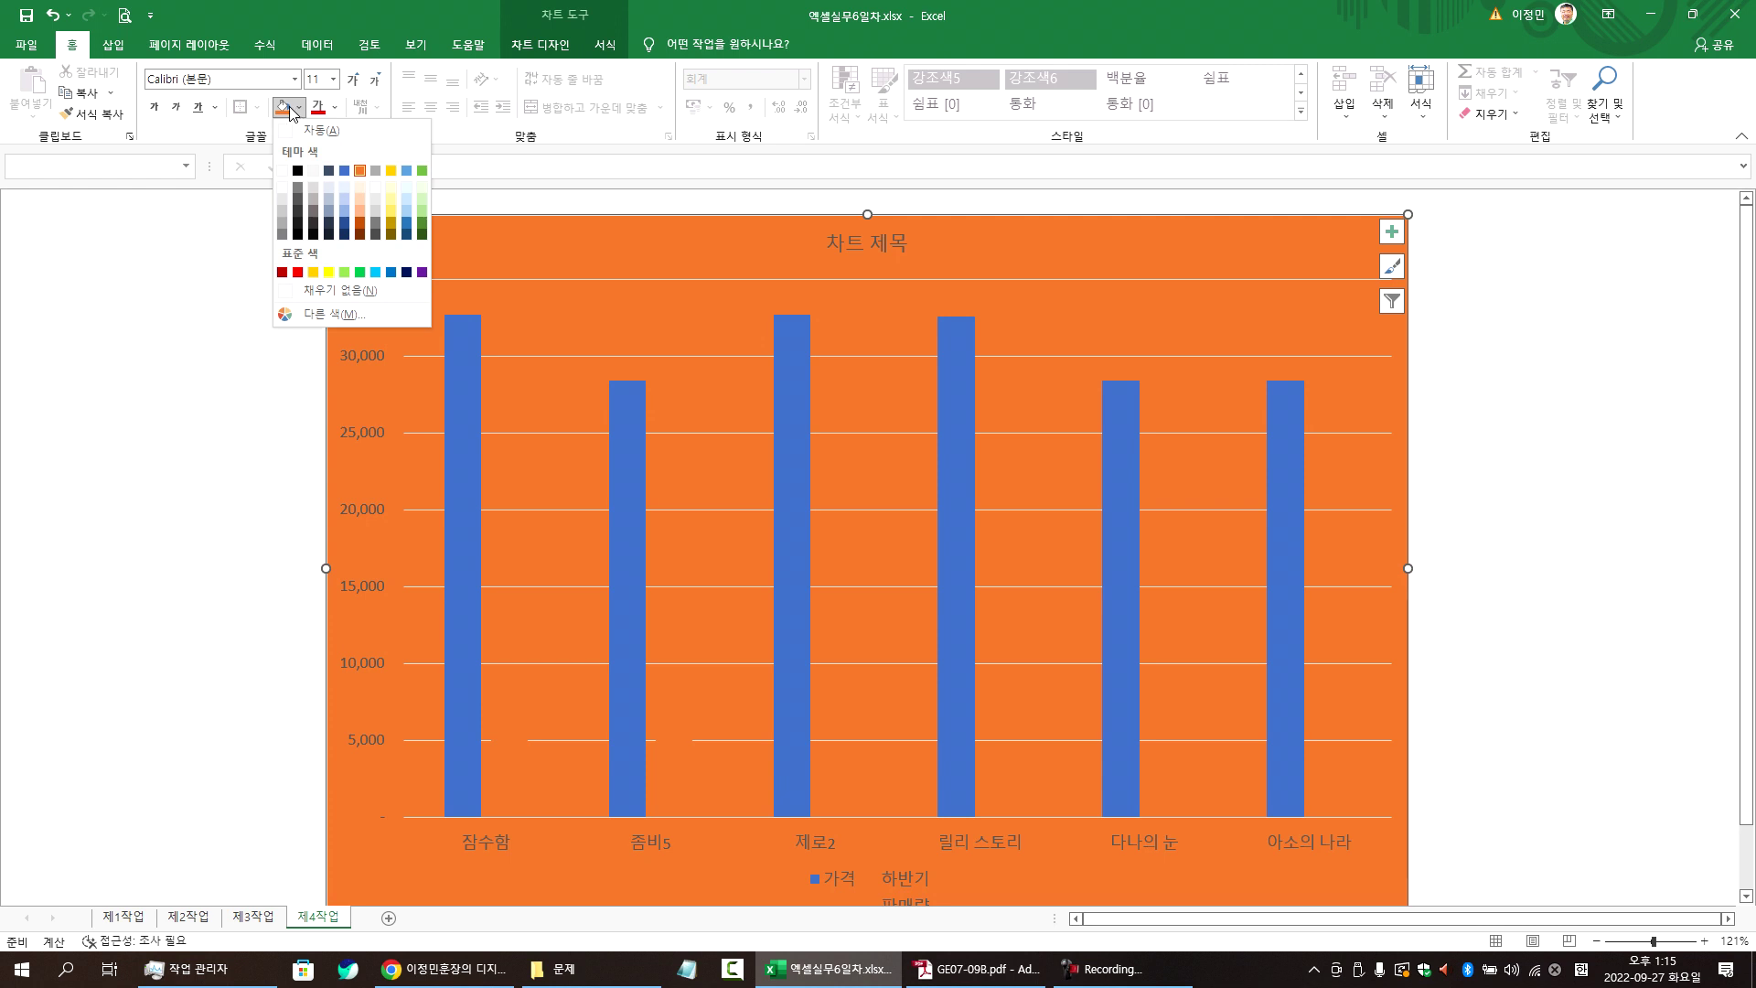
pyautogui.click(340, 314)
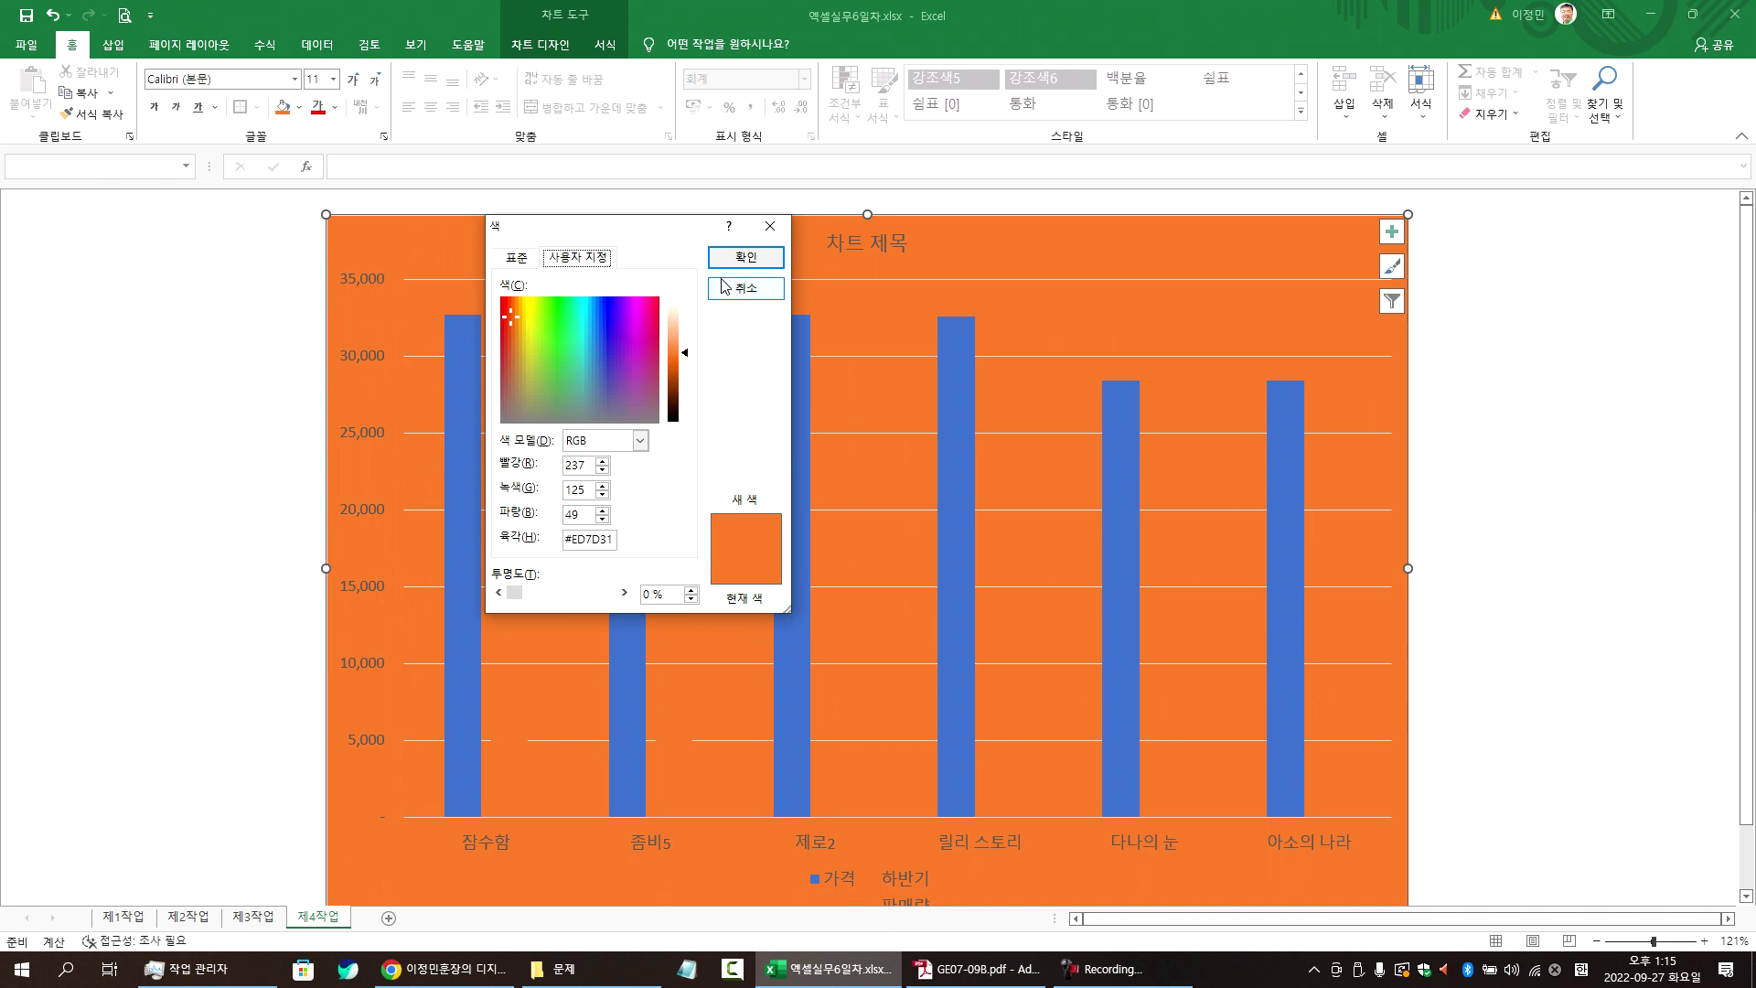
pyautogui.click(727, 289)
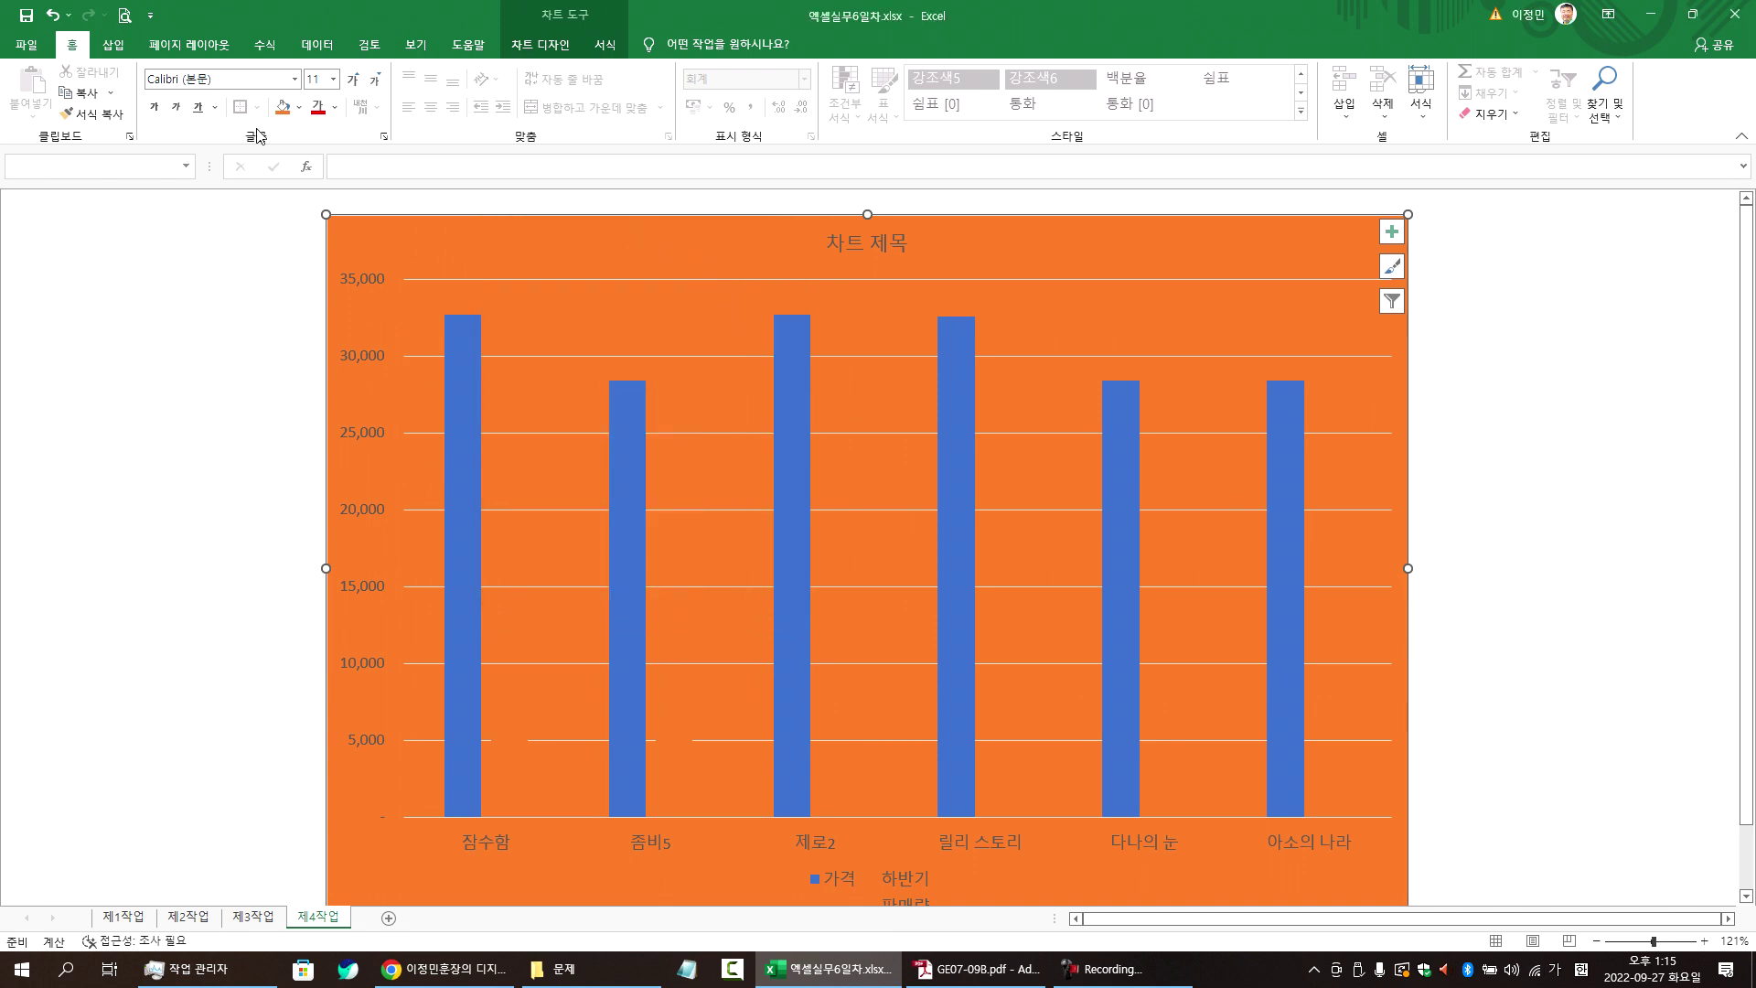
pyautogui.click(52, 15)
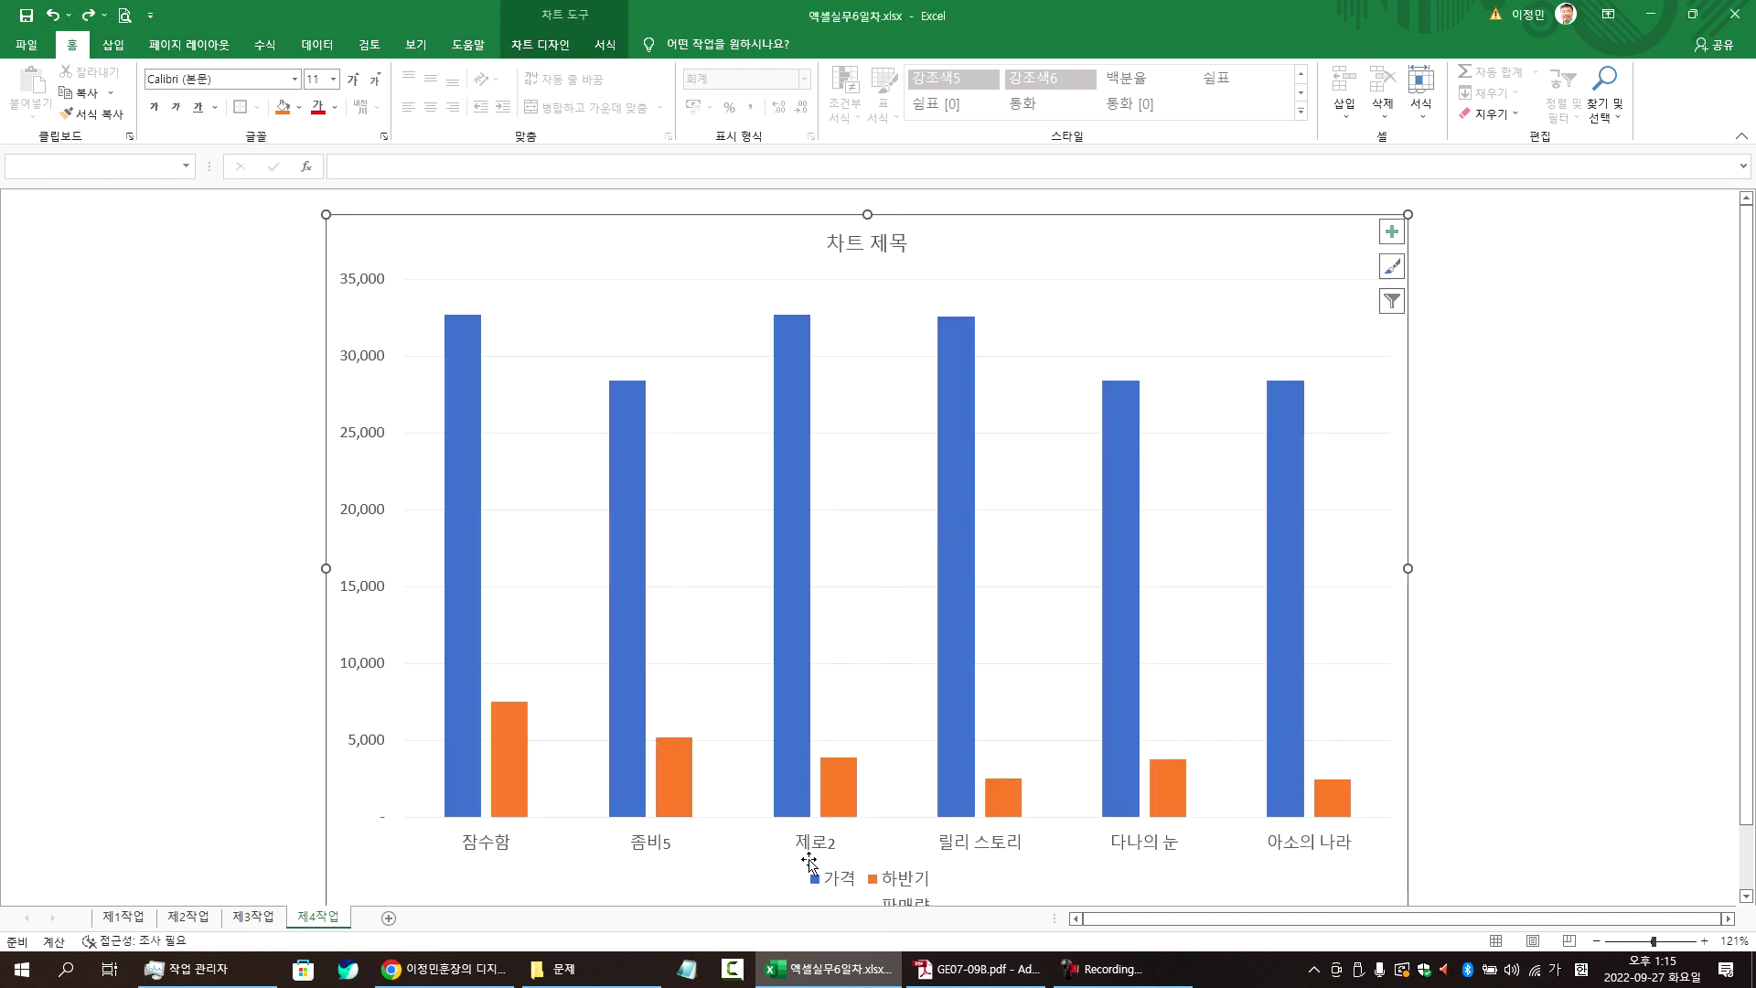
# - Check the 질감 fill condition in the PDF and look at the formatting options for the Excel chart area
pyautogui.click(975, 968)
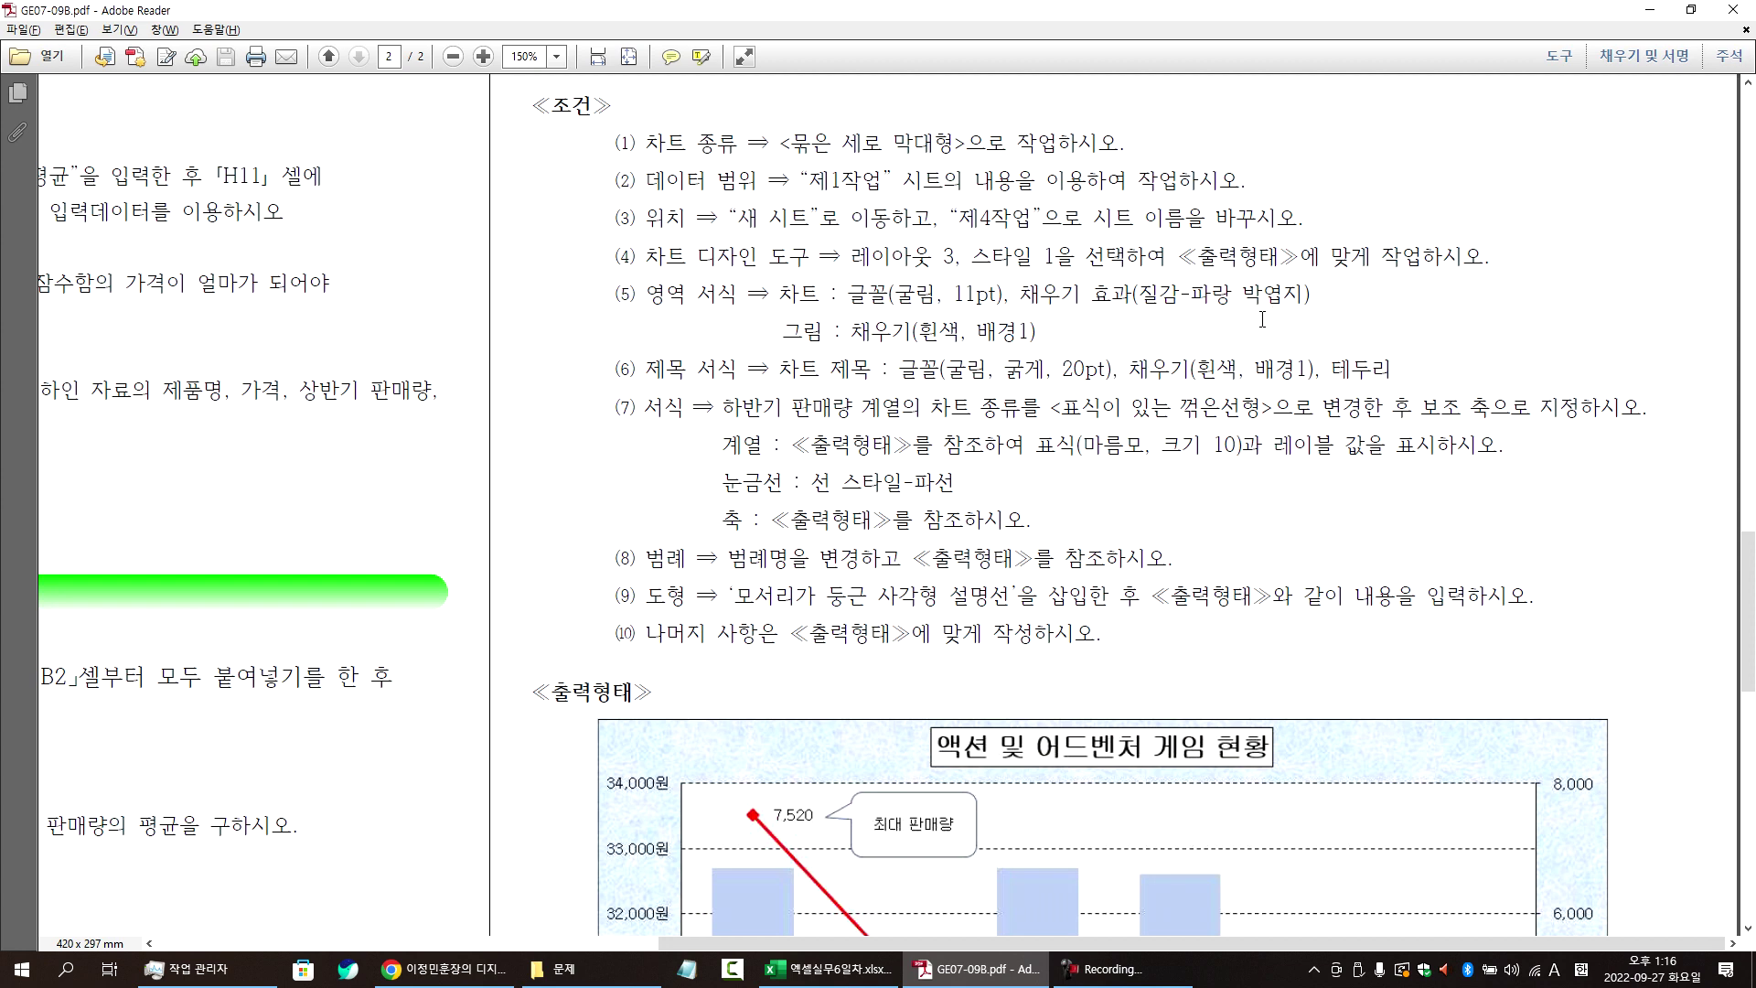
pyautogui.click(828, 968)
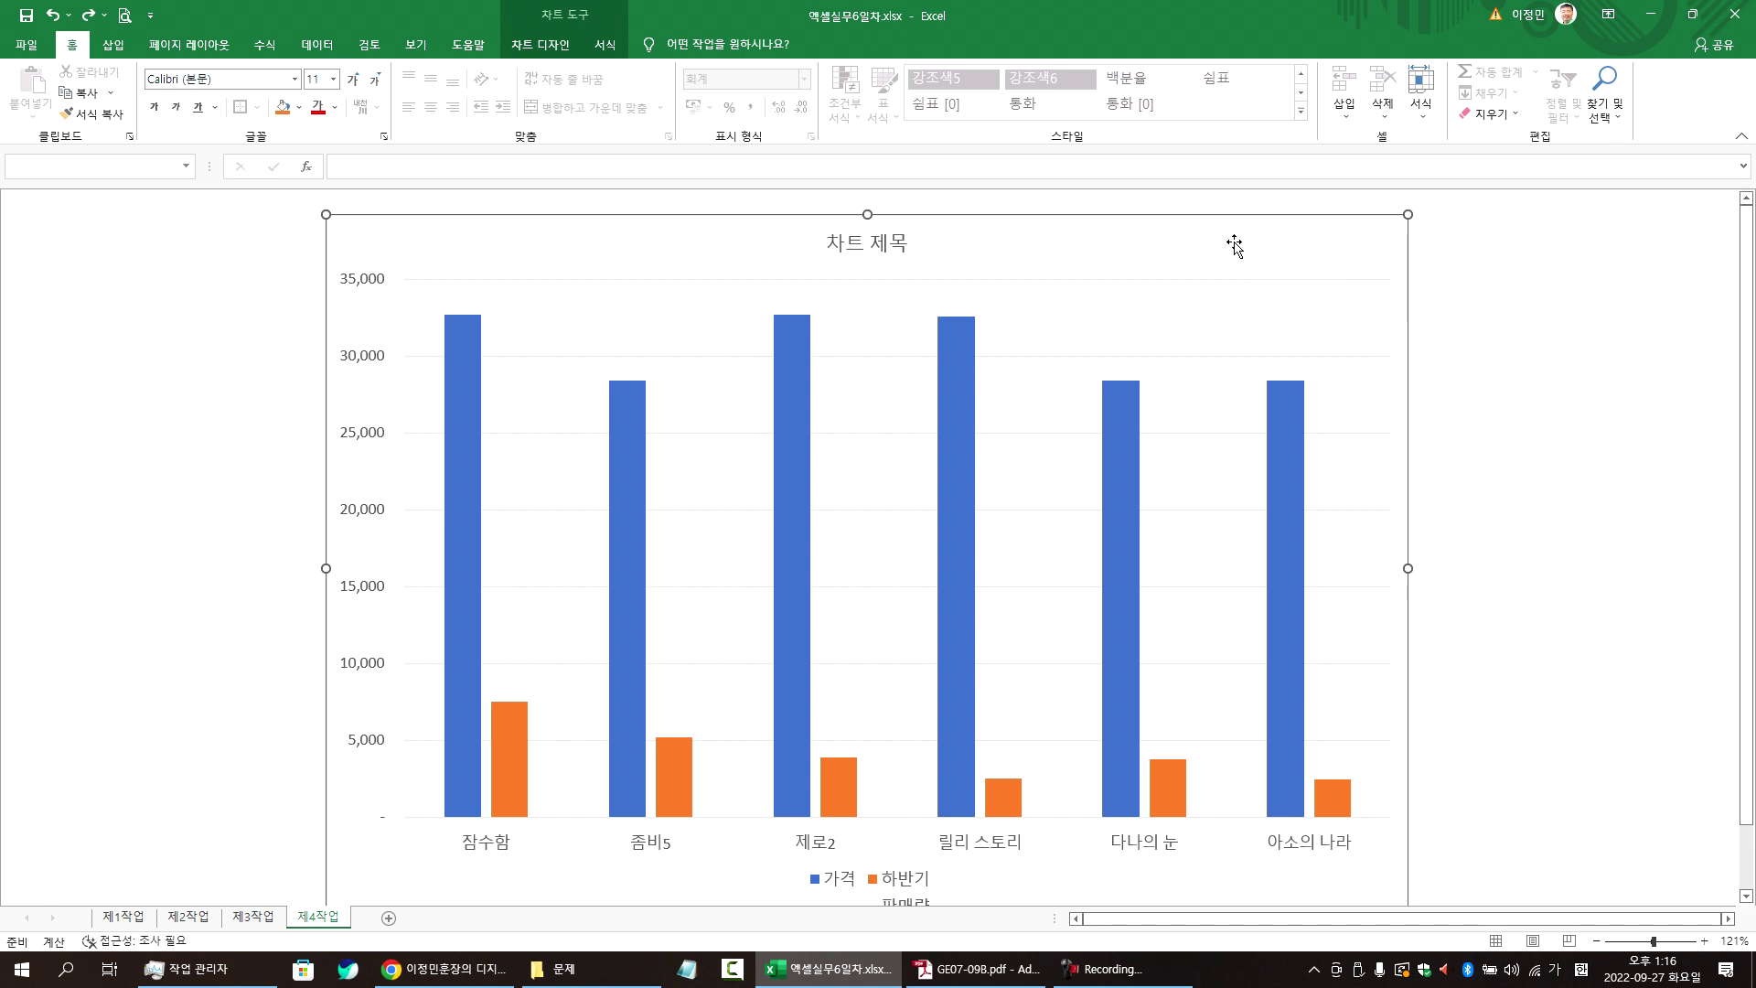
pyautogui.doubleClick(1233, 246)
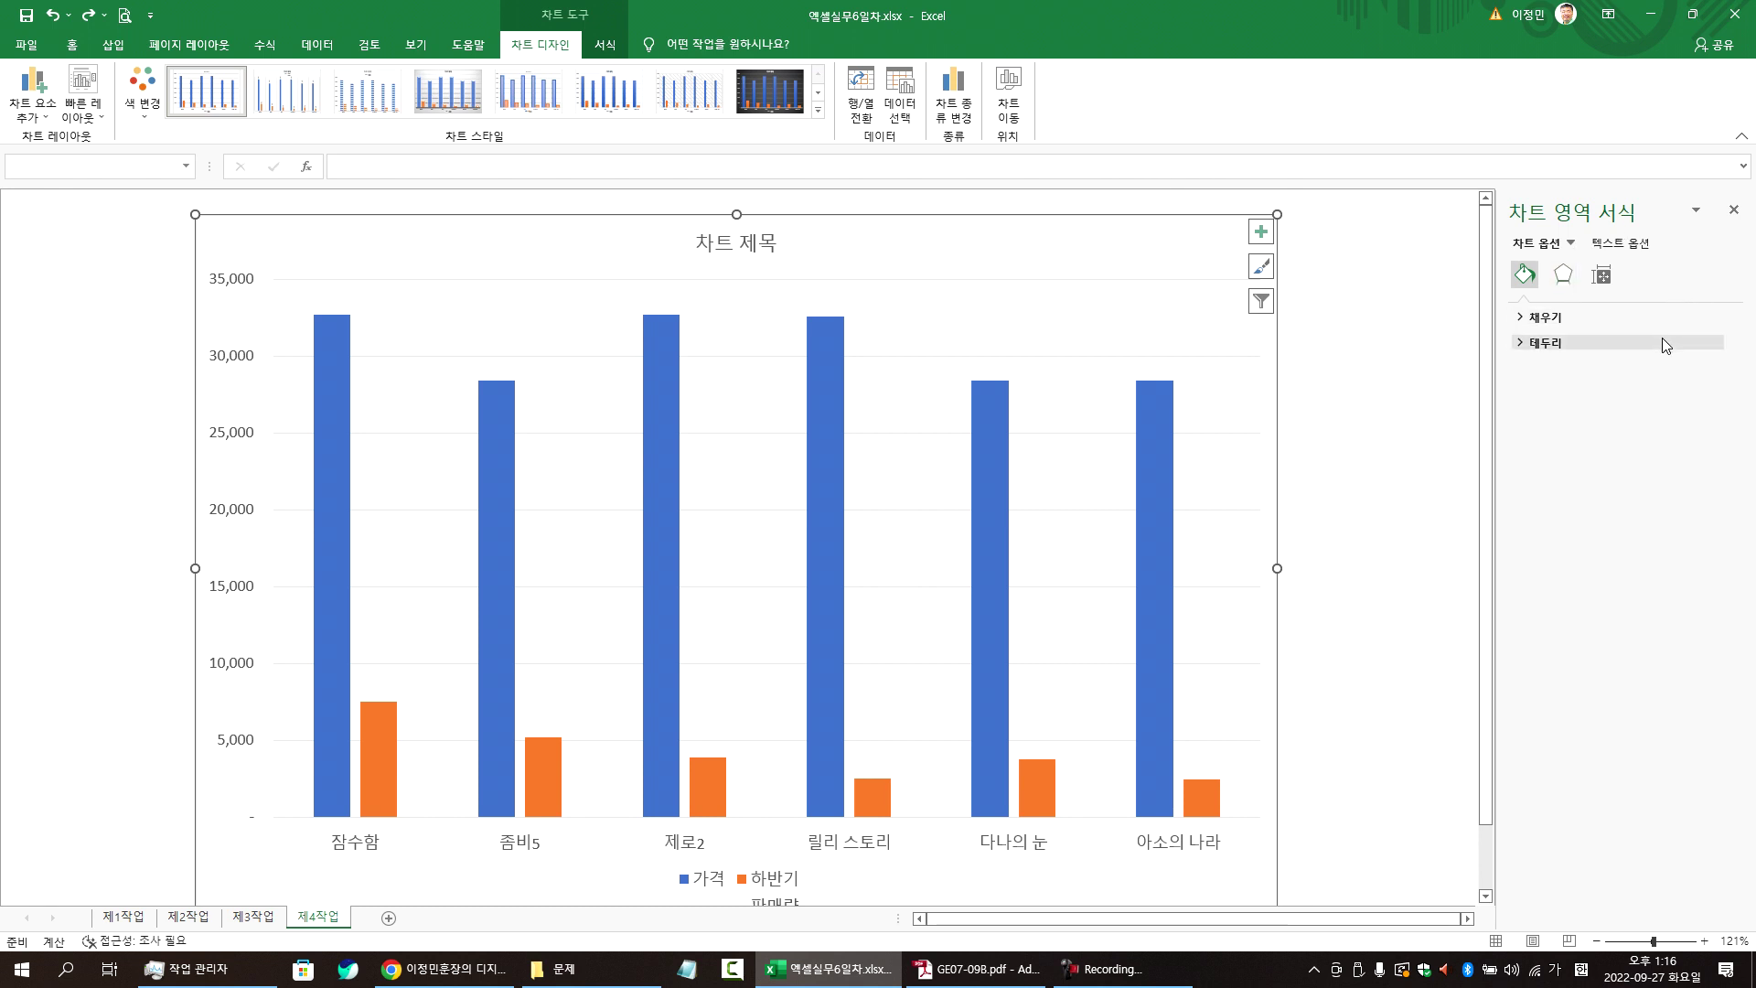
pyautogui.click(1733, 209)
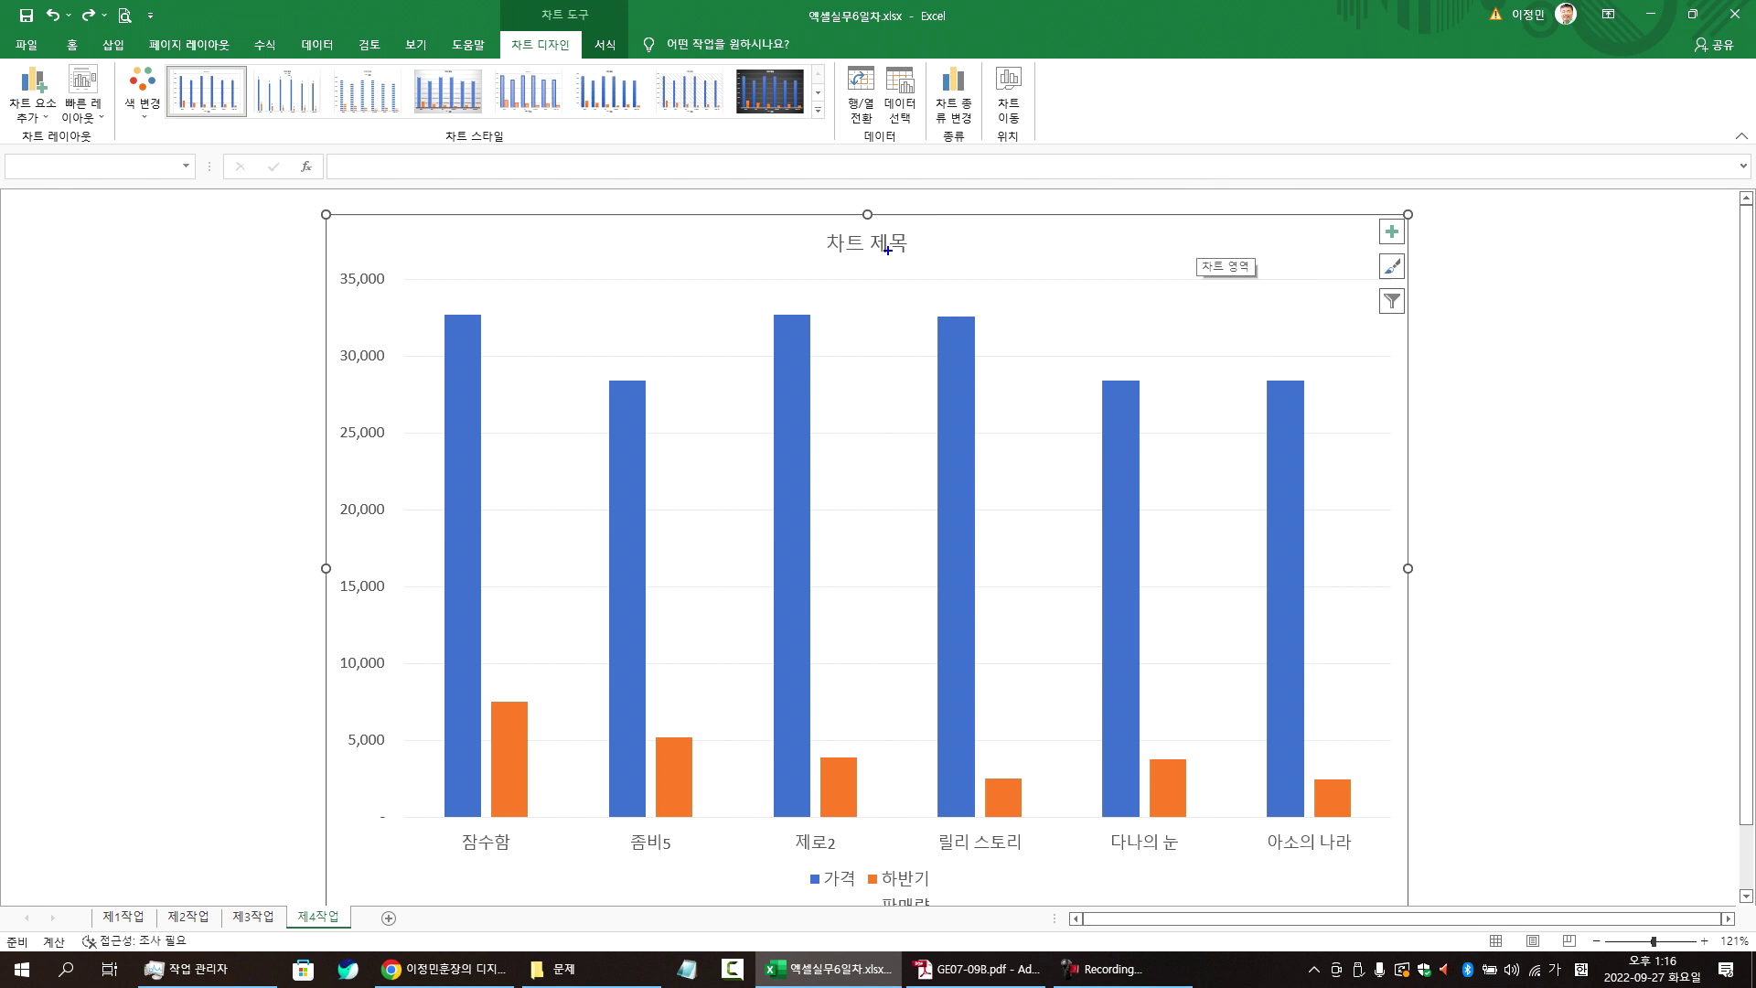
pyautogui.moveTo(1063, 363); pyautogui.dragTo(791, 561)
pyautogui.moveTo(766, 414); pyautogui.dragTo(1192, 708)
pyautogui.moveTo(366, 287); pyautogui.dragTo(364, 636)
pyautogui.moveTo(523, 843)
pyautogui.mouseDown()
pyautogui.moveTo(927, 863)
pyautogui.moveTo(1287, 852)
pyautogui.mouseUp()
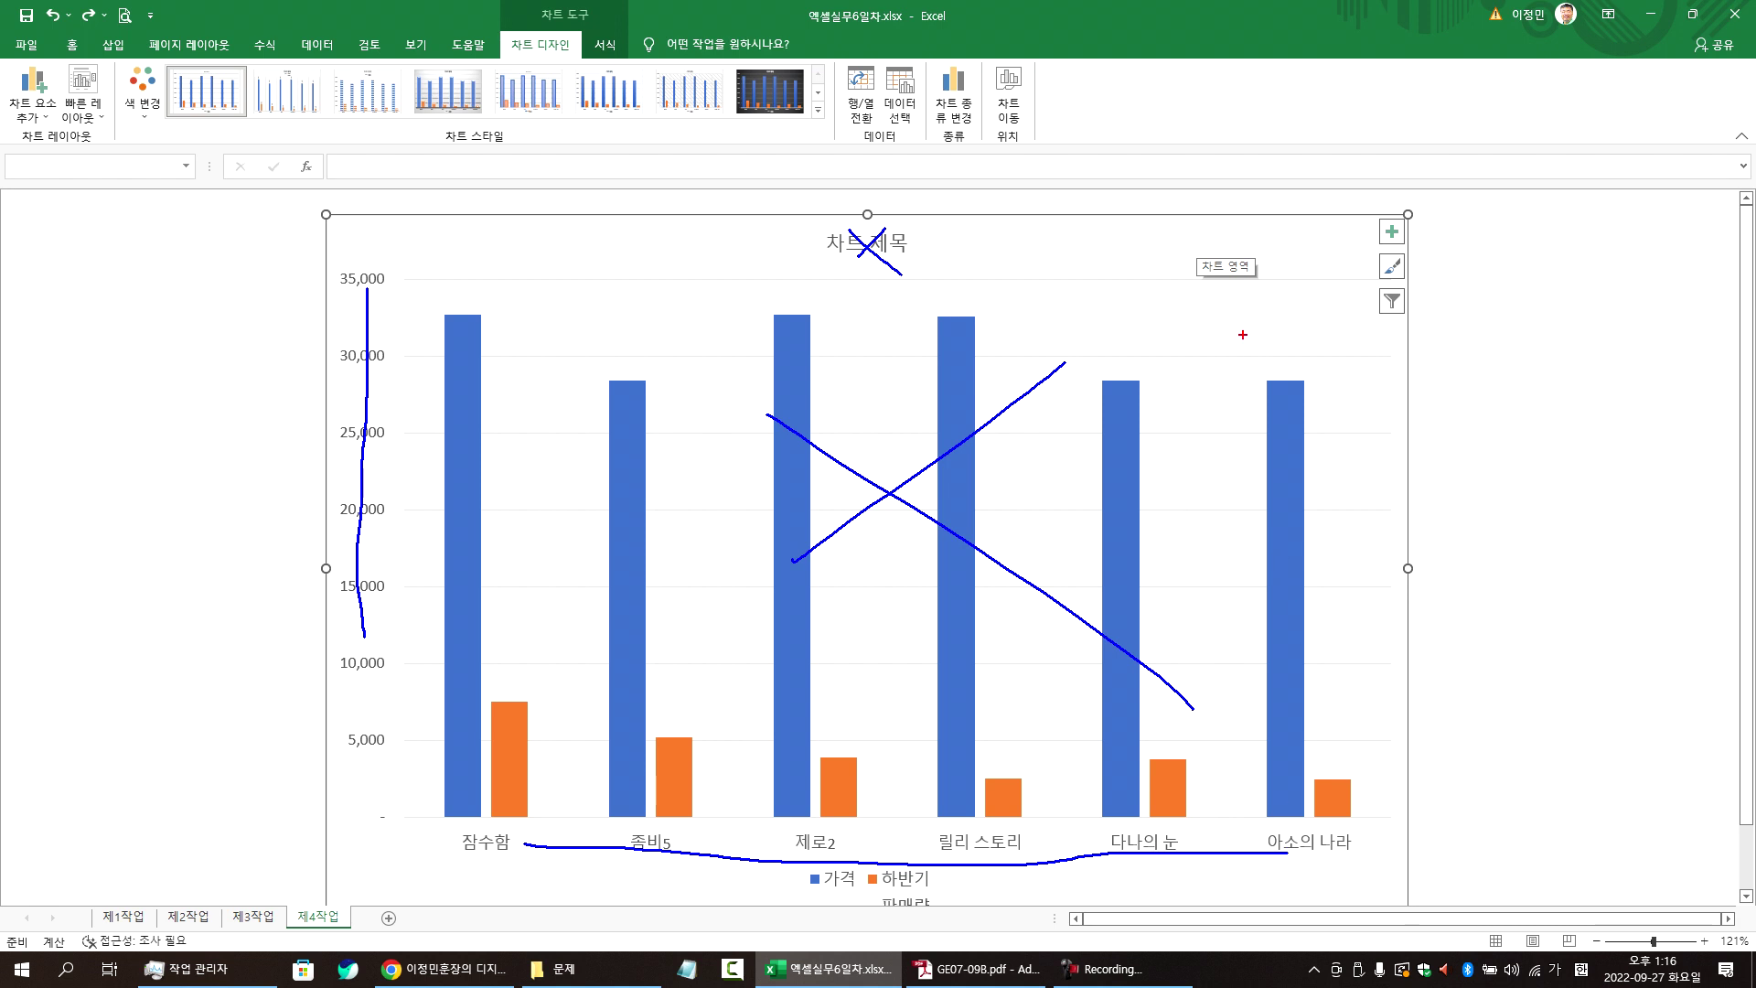
pyautogui.moveTo(1296, 267)
pyautogui.mouseDown()
pyautogui.moveTo(1165, 266)
pyautogui.moveTo(1316, 217)
pyautogui.moveTo(1270, 261)
pyautogui.mouseUp()
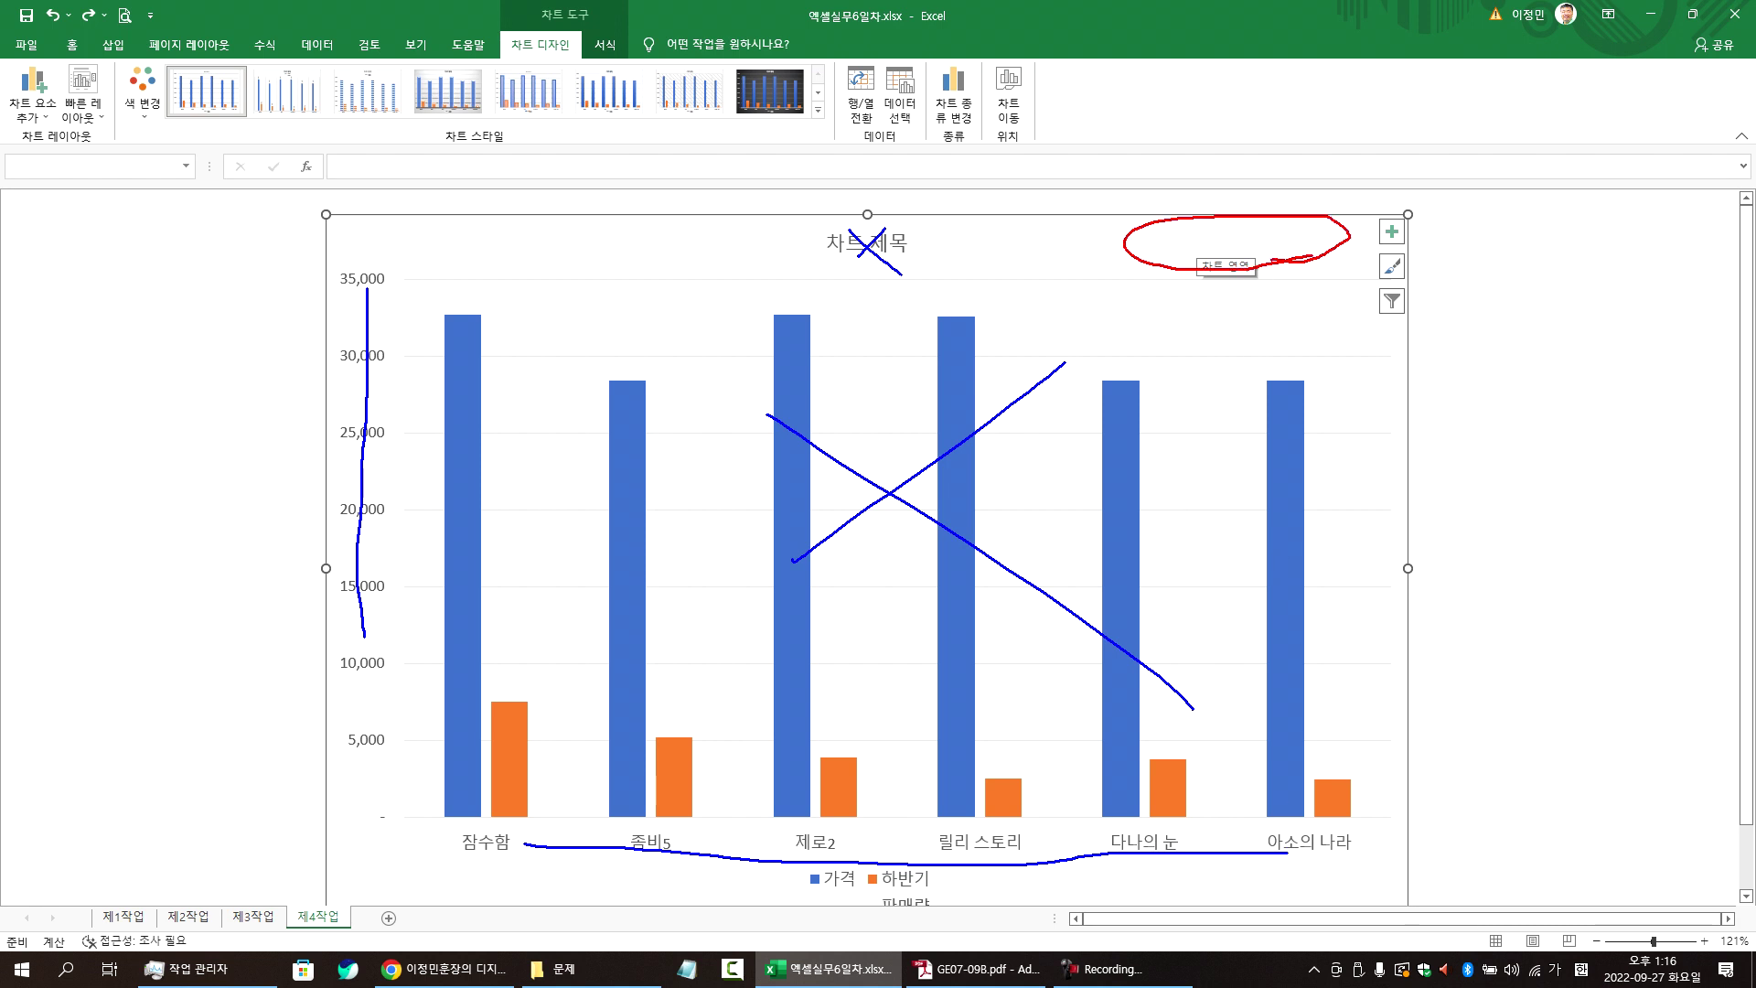
pyautogui.moveTo(606, 267)
pyautogui.mouseDown()
pyautogui.moveTo(498, 236)
pyautogui.moveTo(693, 245)
pyautogui.moveTo(596, 267)
pyautogui.mouseUp()
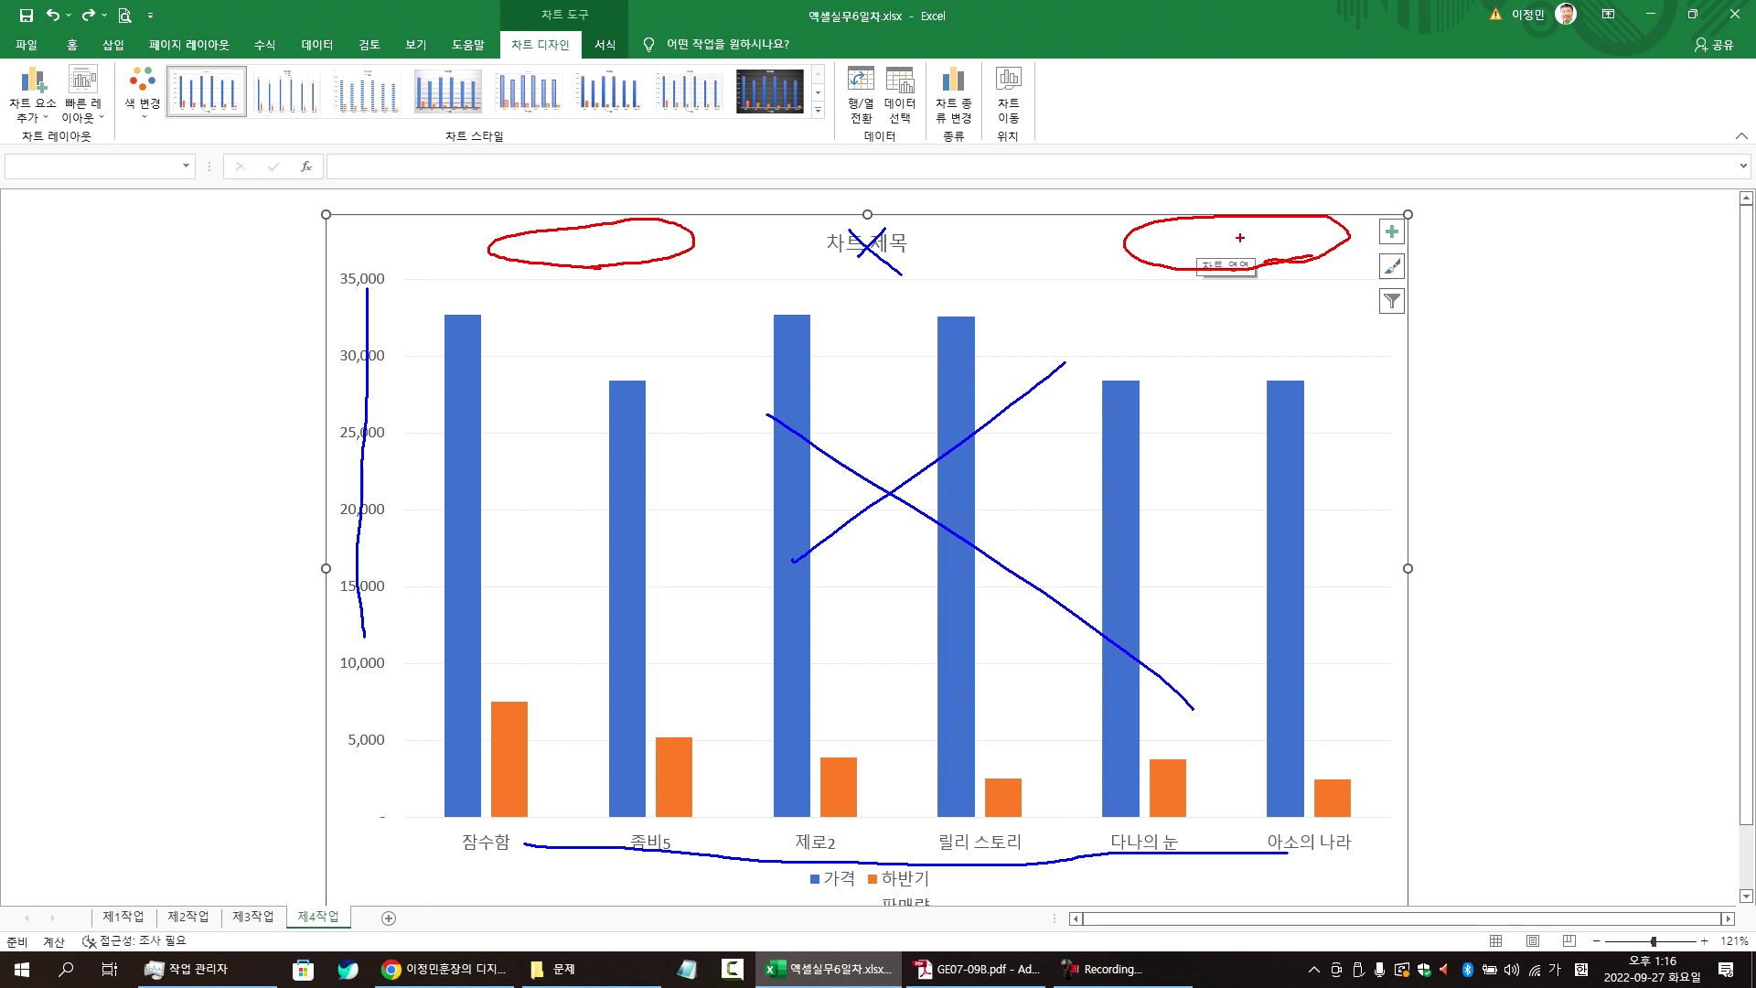
pyautogui.moveTo(1235, 236); pyautogui.dragTo(1298, 224)
pyautogui.moveTo(1623, 246)
pyautogui.mouseDown()
pyautogui.moveTo(1522, 705)
pyautogui.moveTo(1687, 203)
pyautogui.mouseUp()
pyautogui.press('Escape')
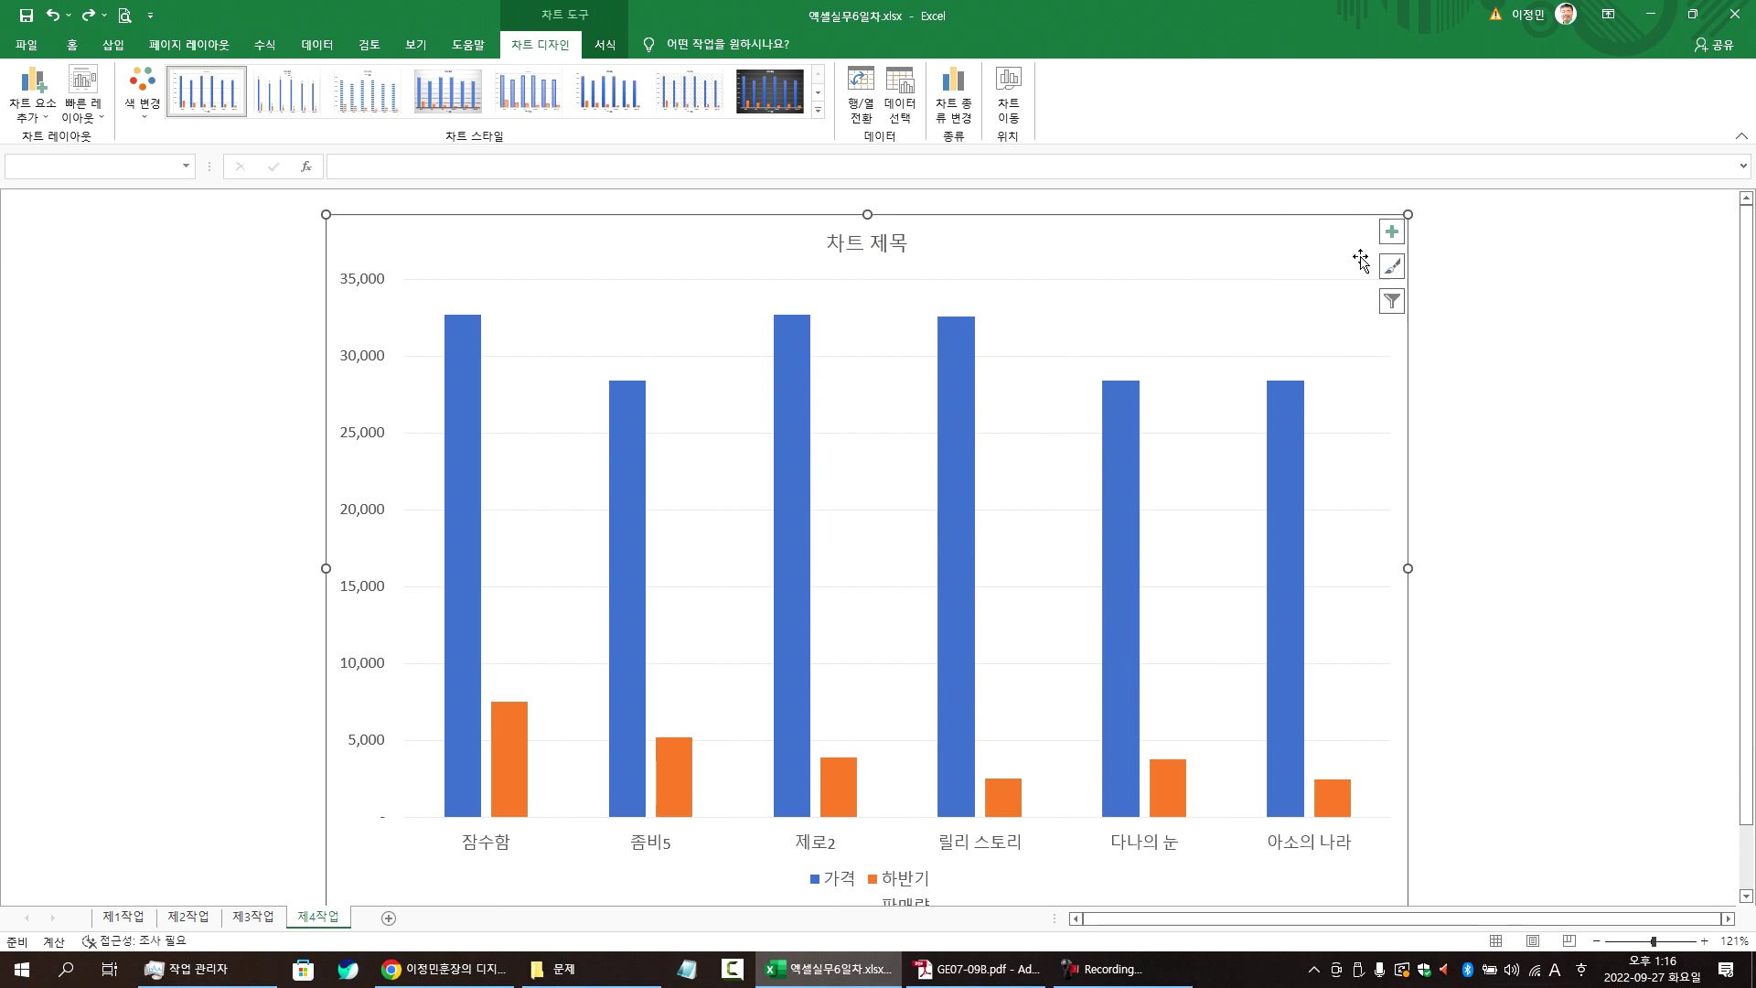
# - Fill the chart area with the 파랑 박엽지 texture
pyautogui.doubleClick(1266, 252)
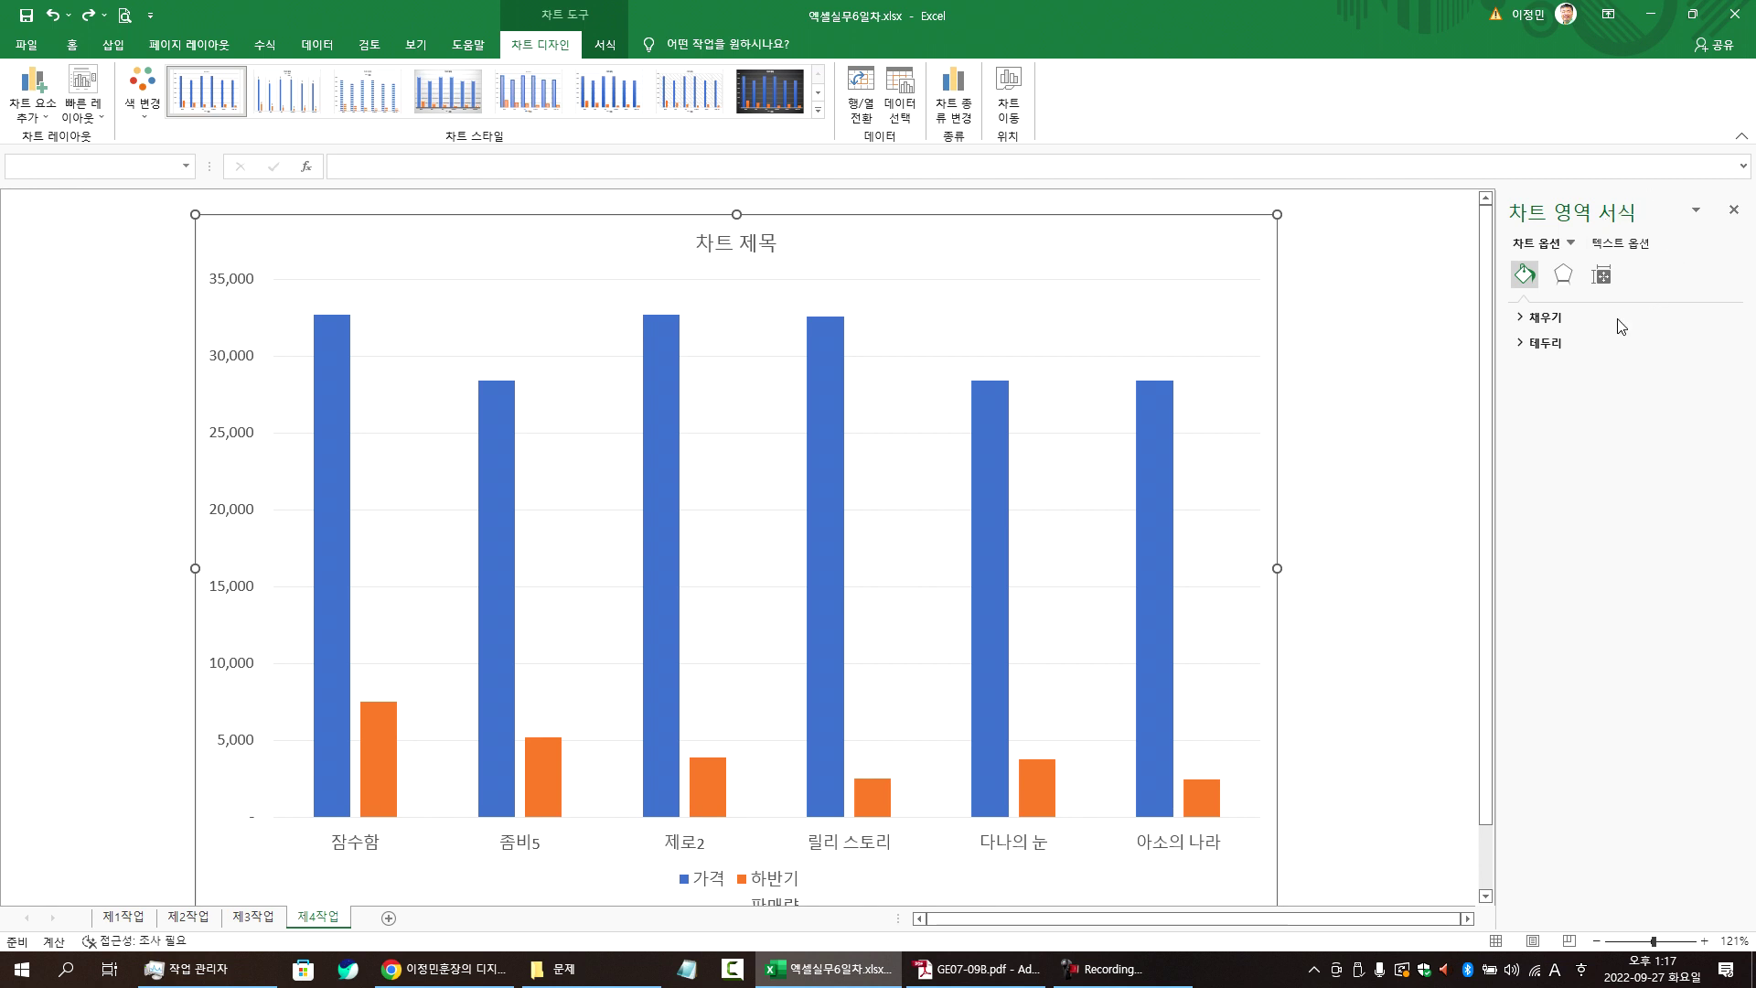
pyautogui.click(1521, 320)
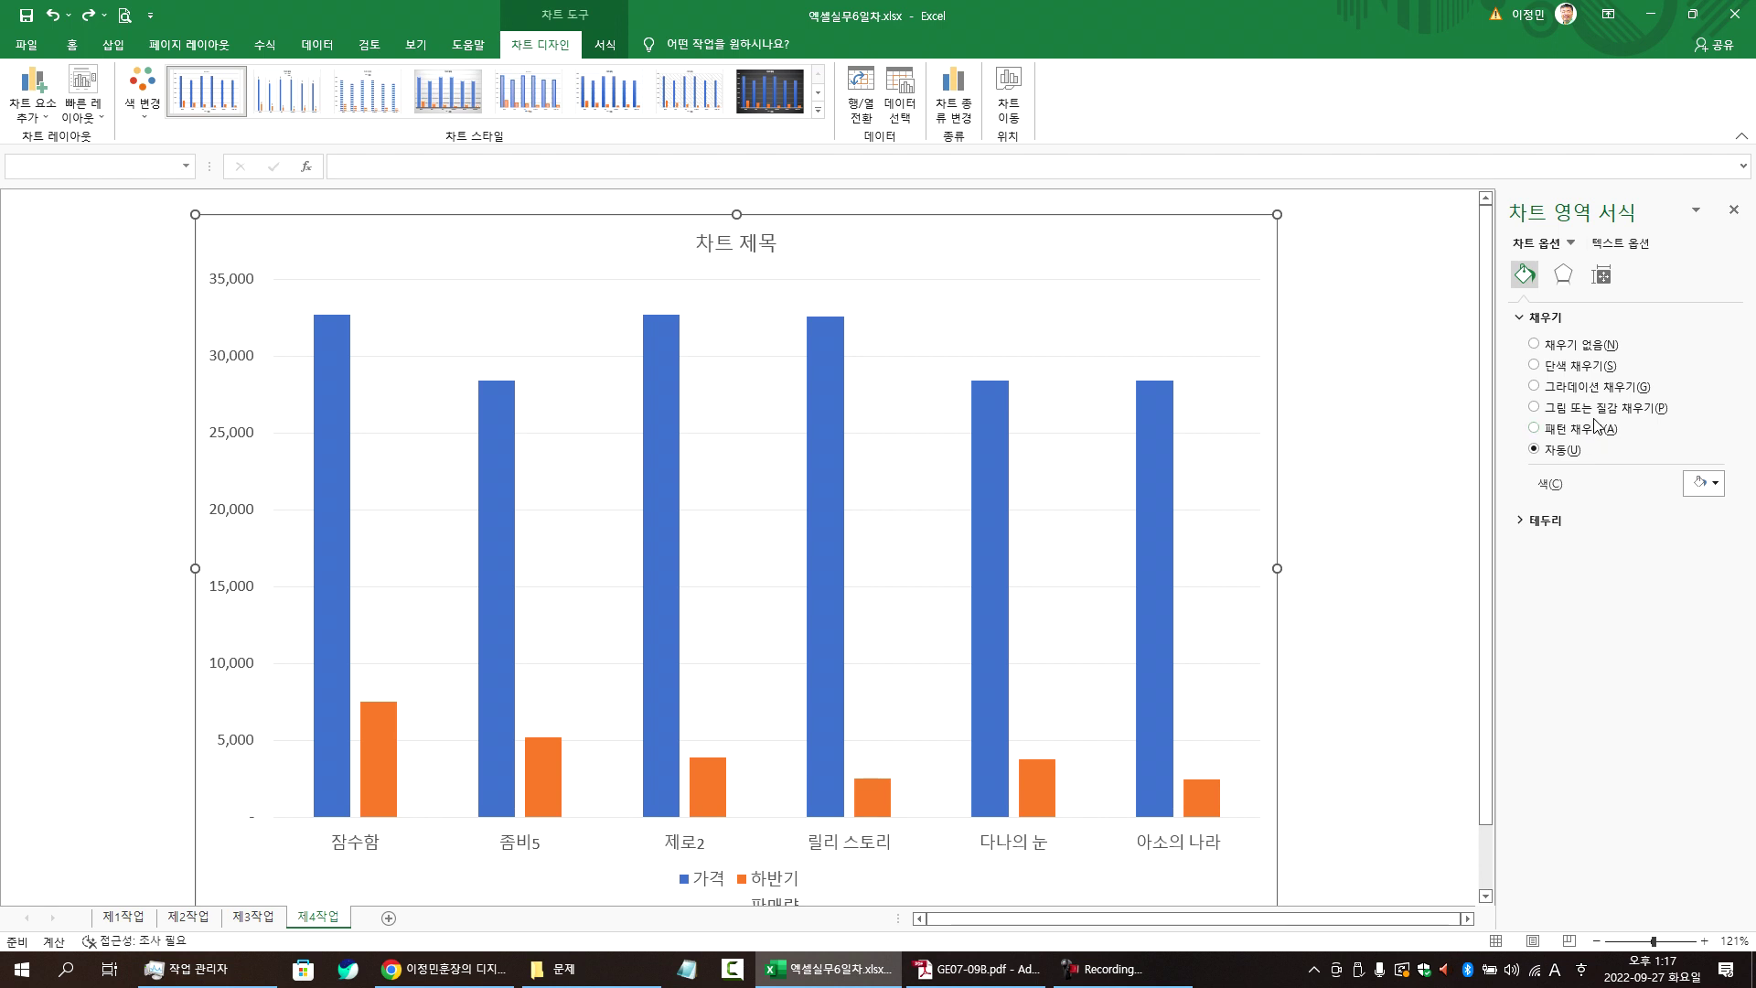
pyautogui.click(1535, 409)
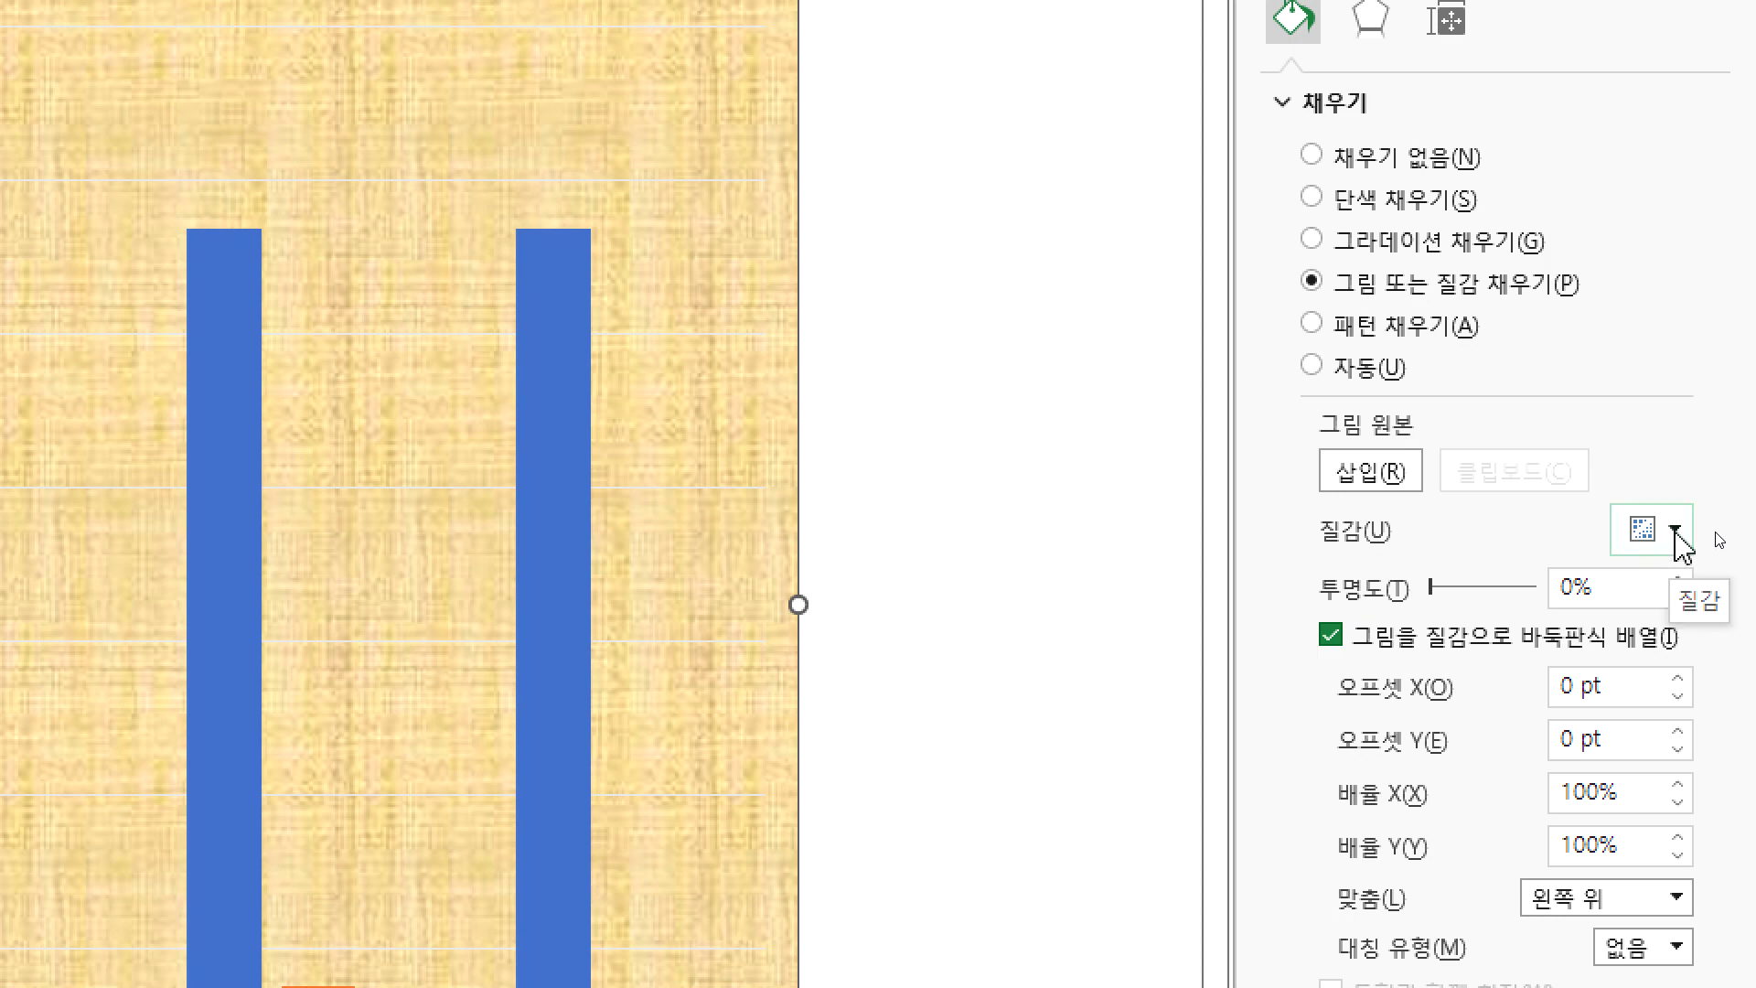
pyautogui.click(1674, 531)
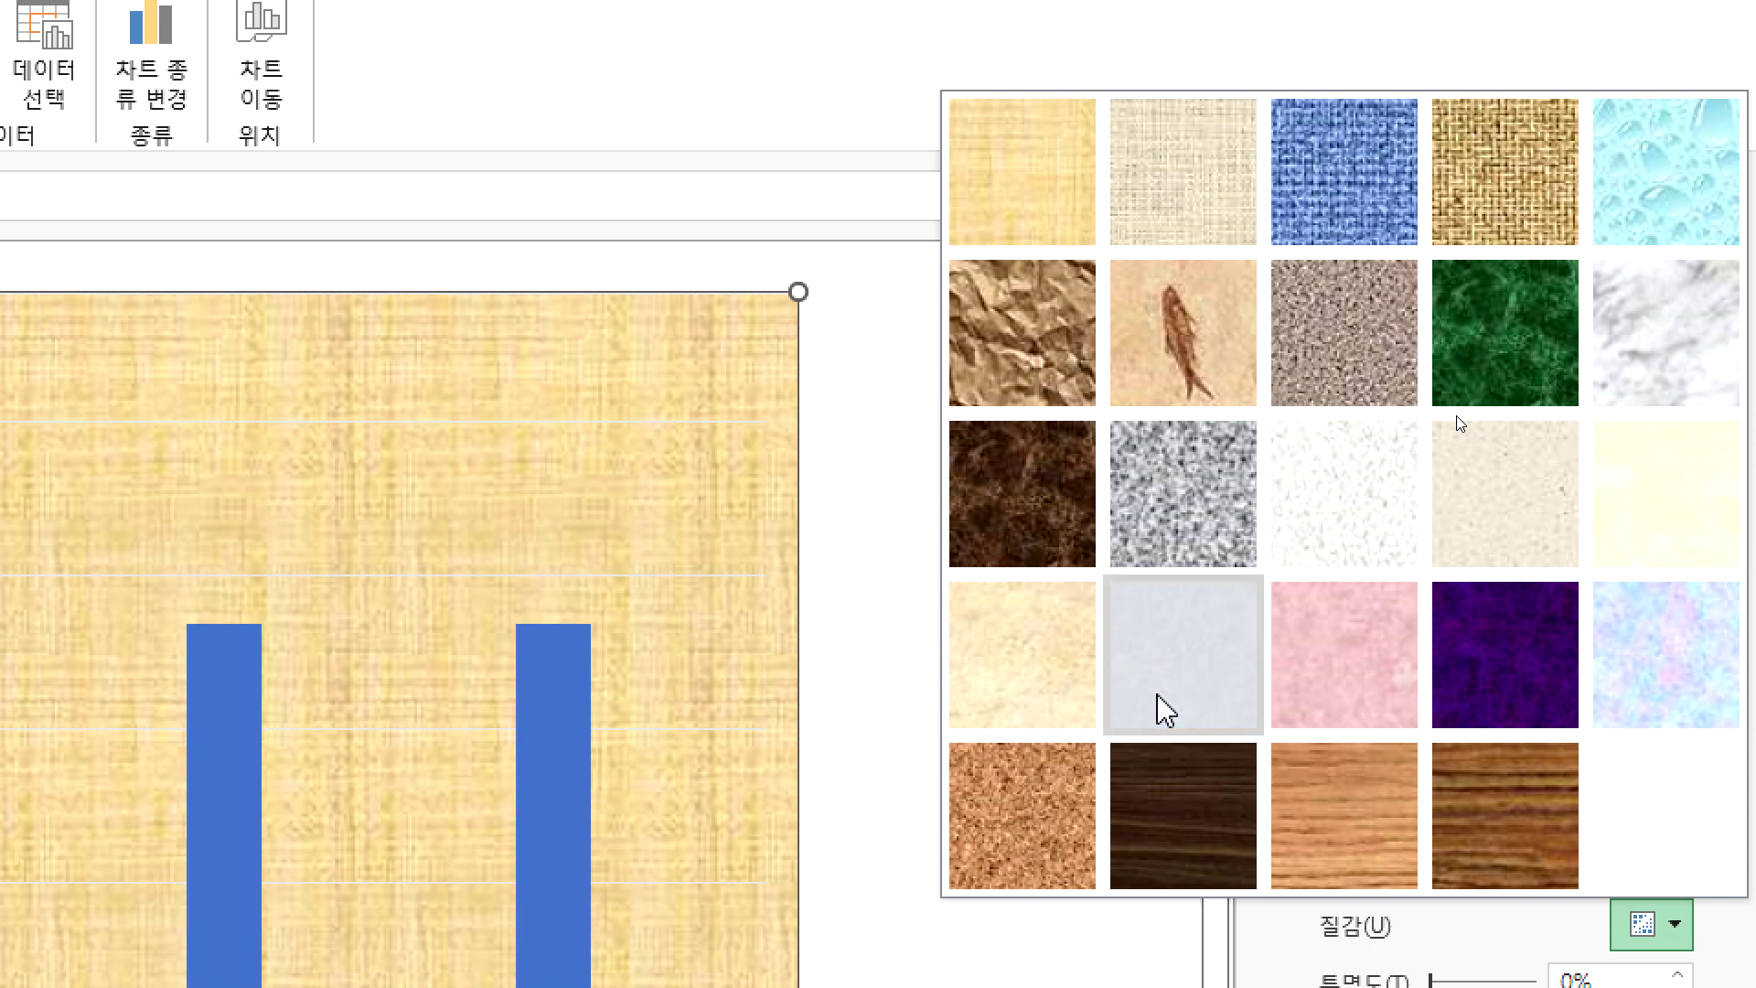
pyautogui.click(1163, 709)
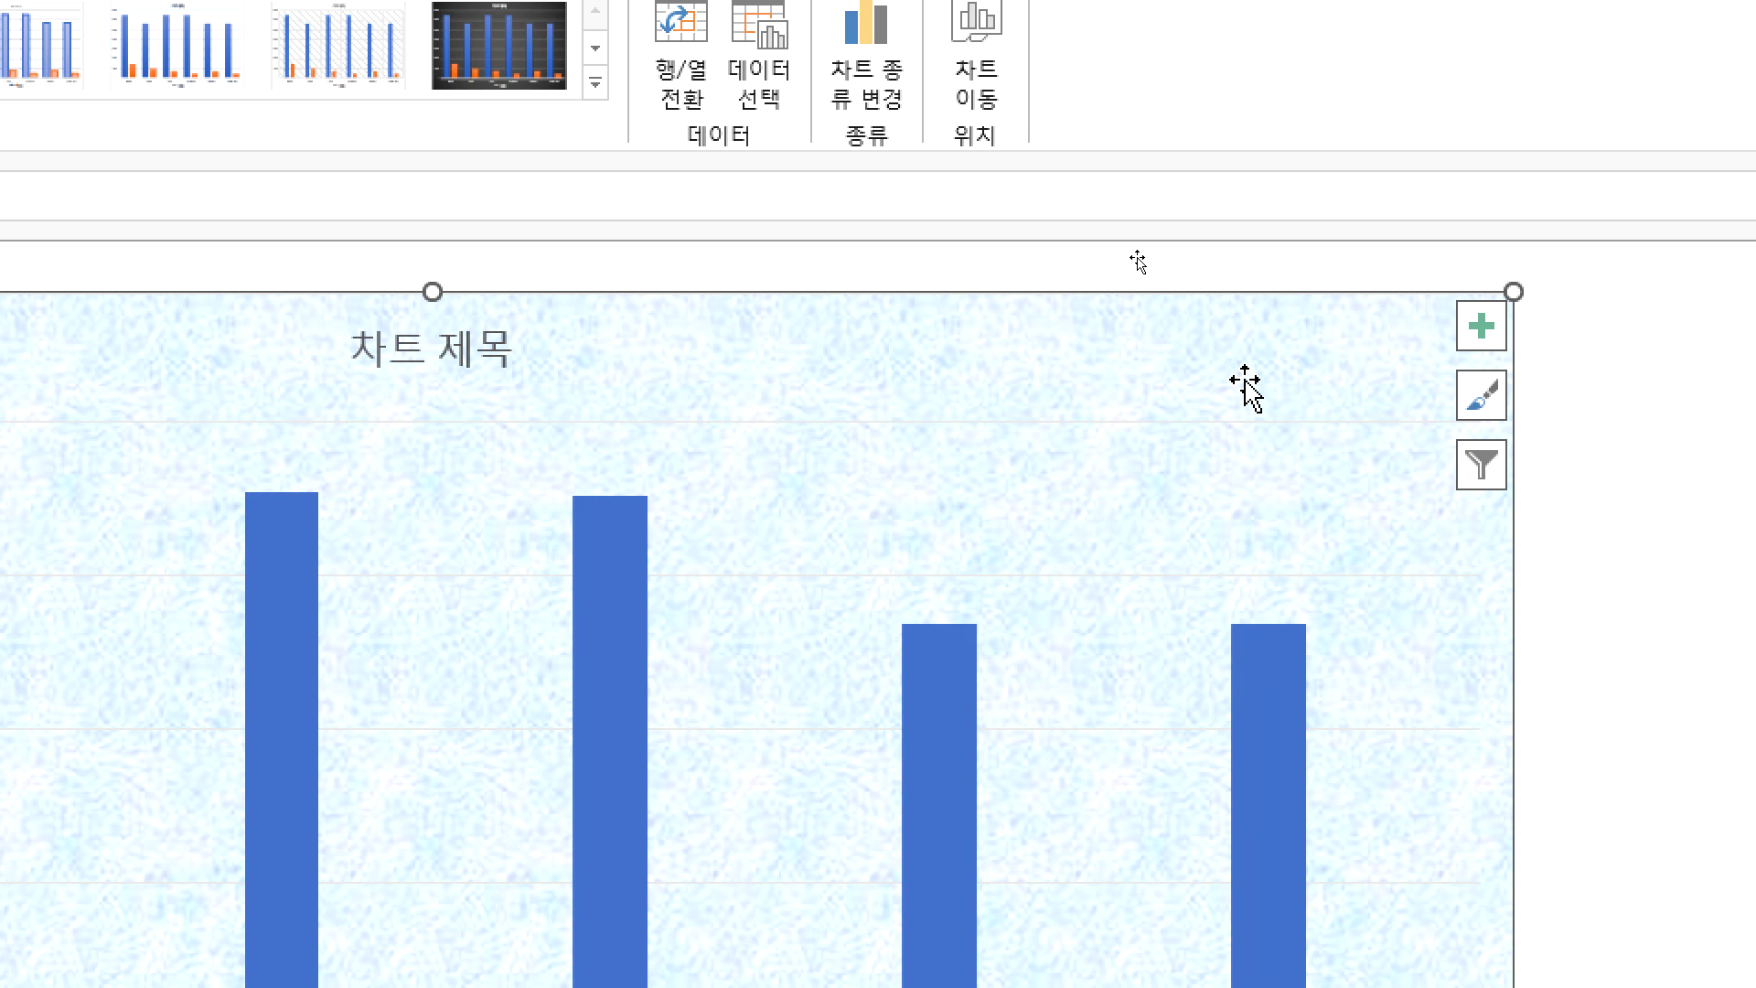
# - Switch the chart area to no fill, return it to a picture or texture fill and reapply the 파랑 박엽지 texture
pyautogui.doubleClick(1297, 382)
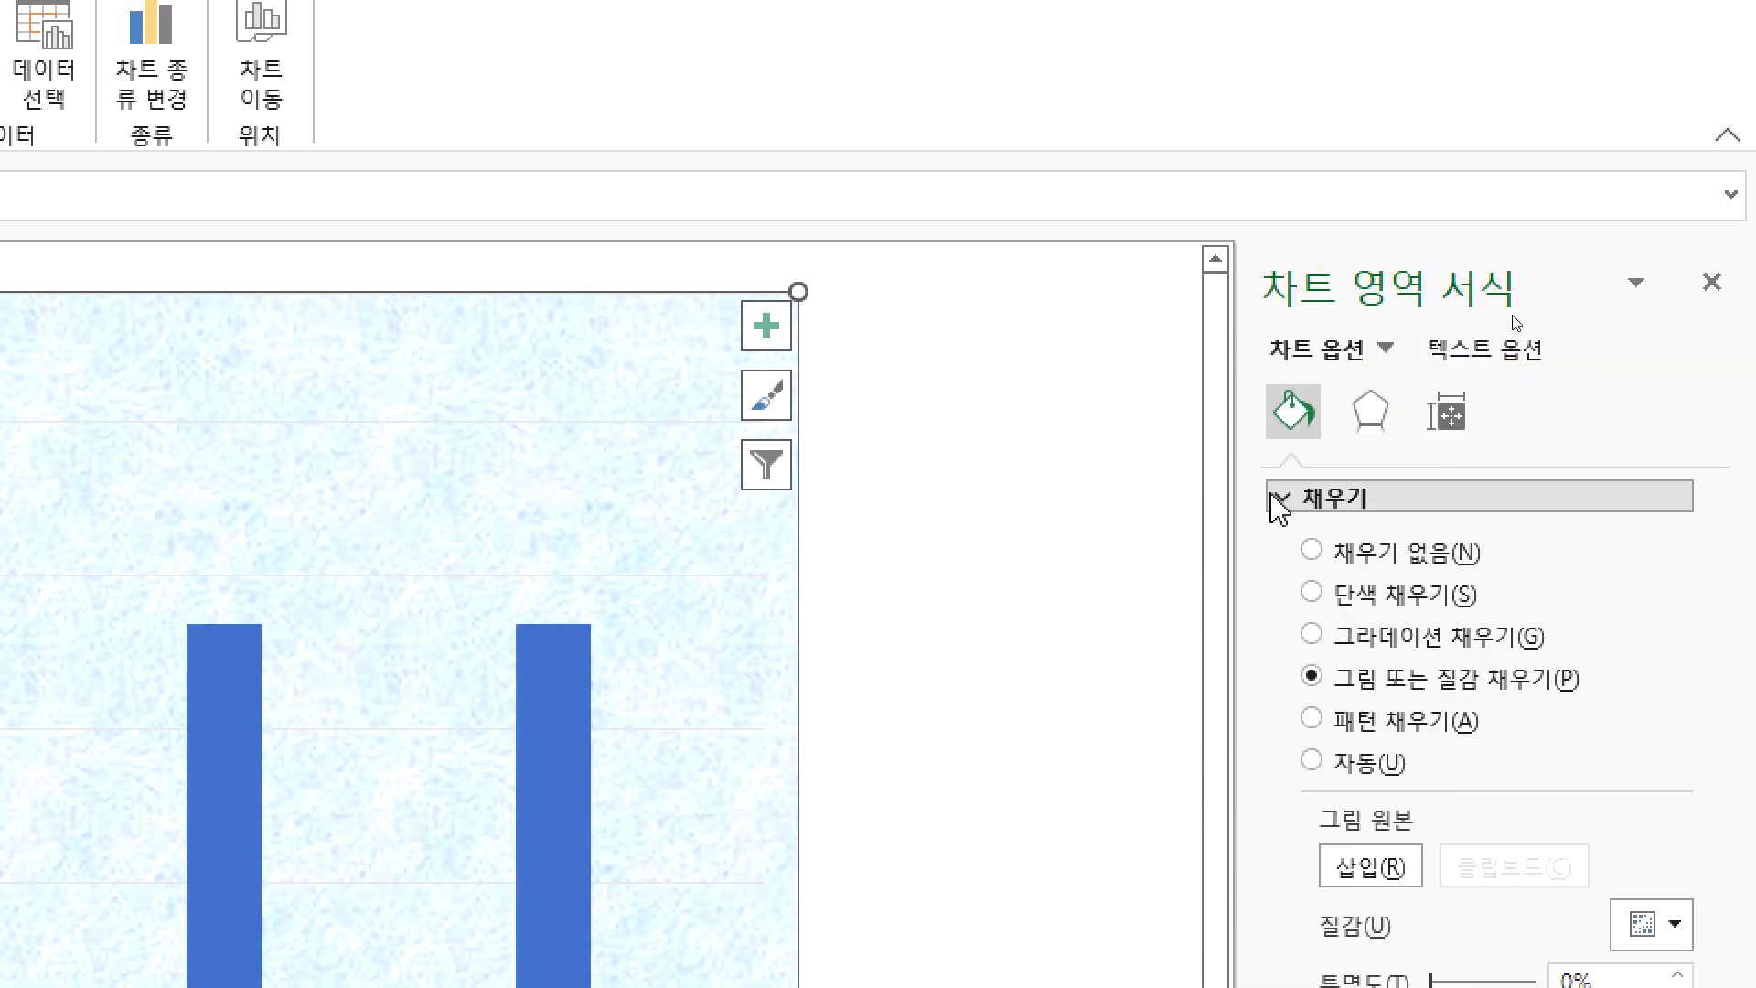
pyautogui.click(1292, 502)
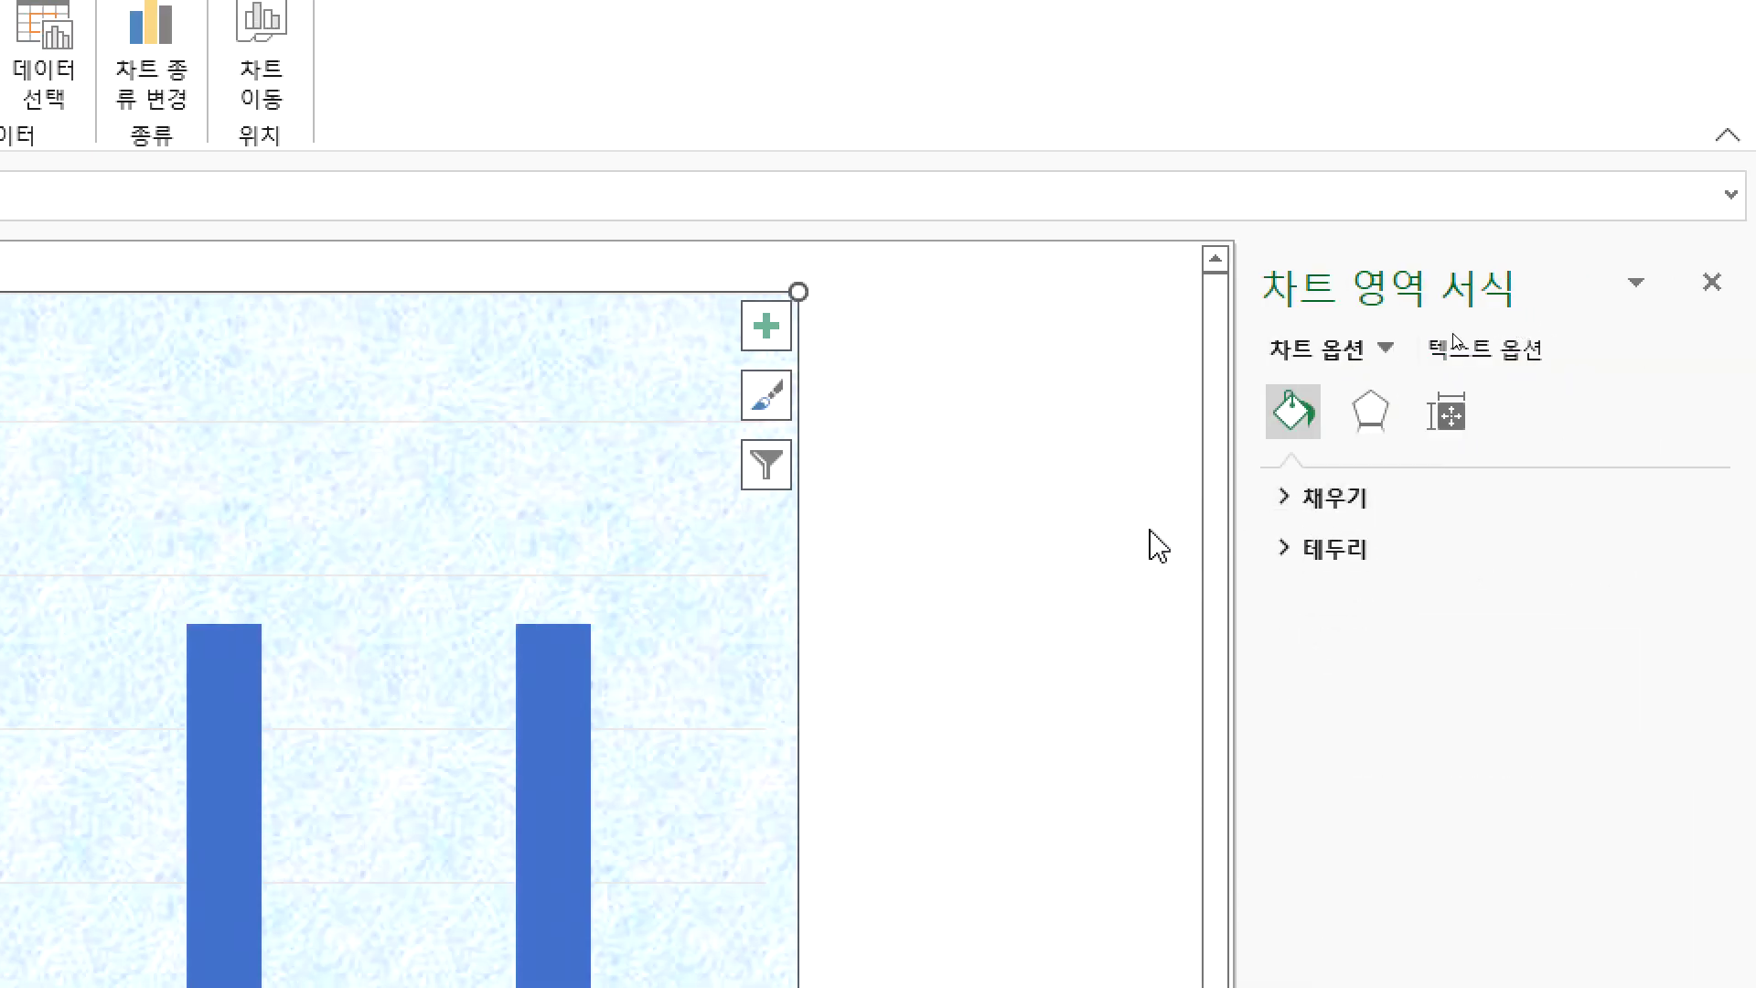
pyautogui.click(1297, 501)
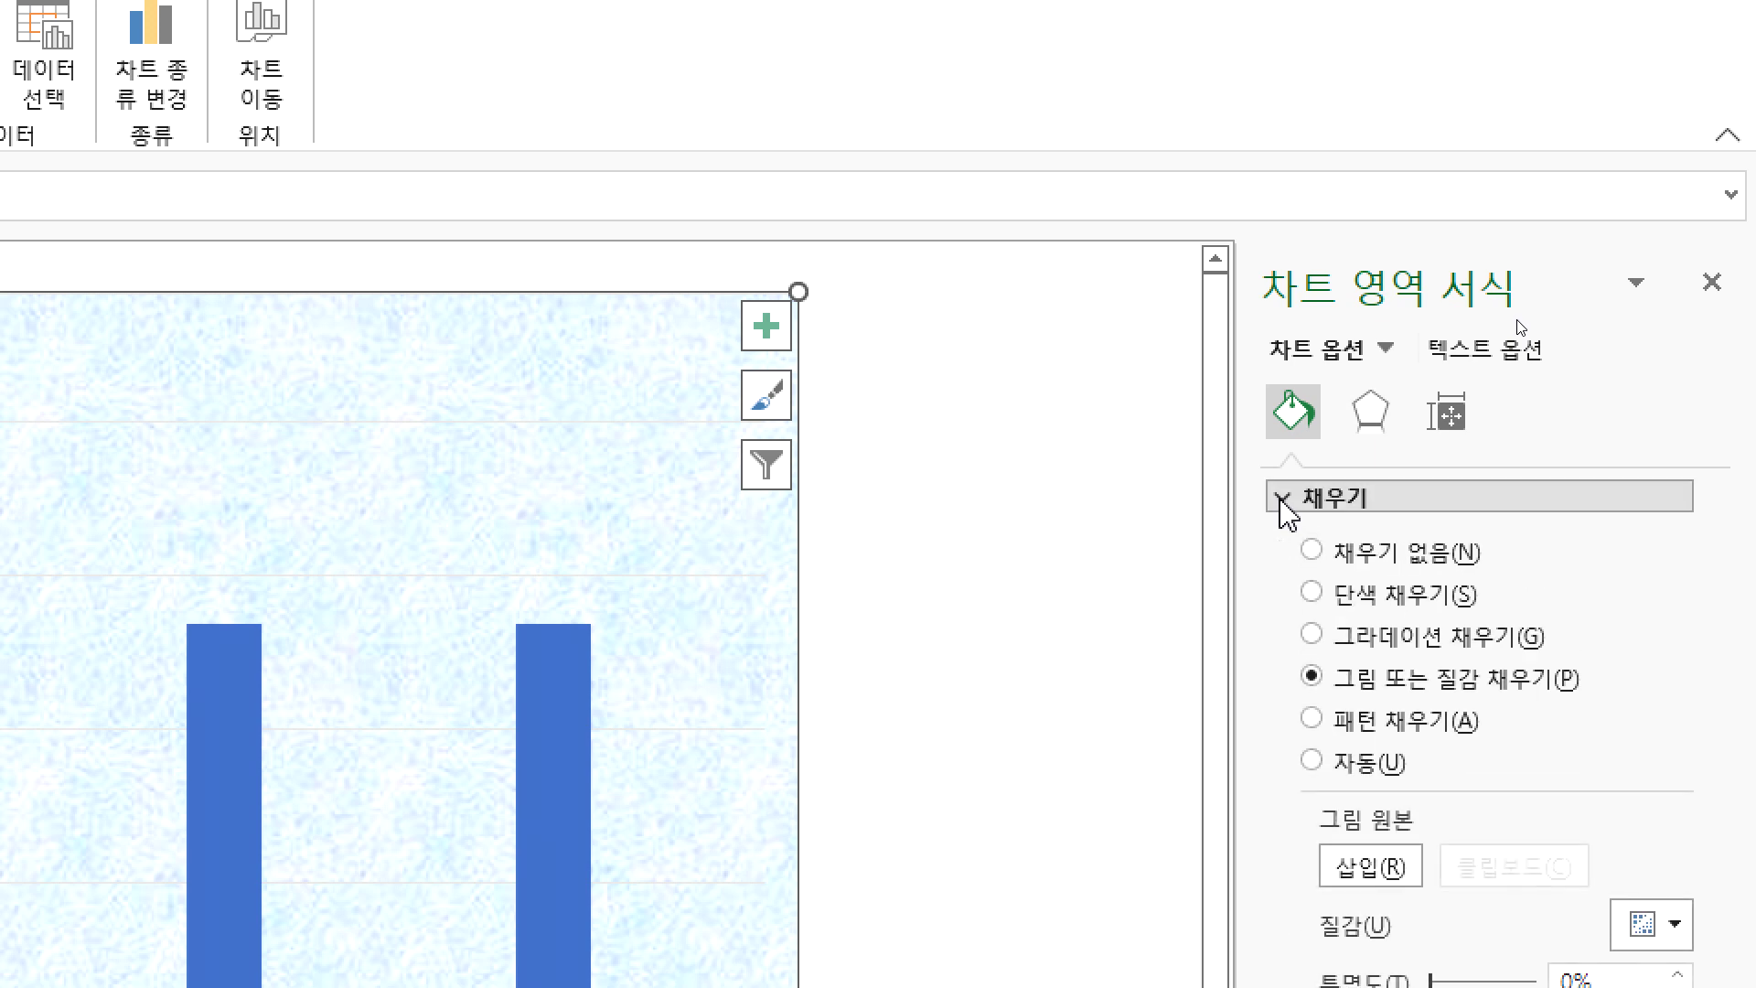
pyautogui.click(1311, 550)
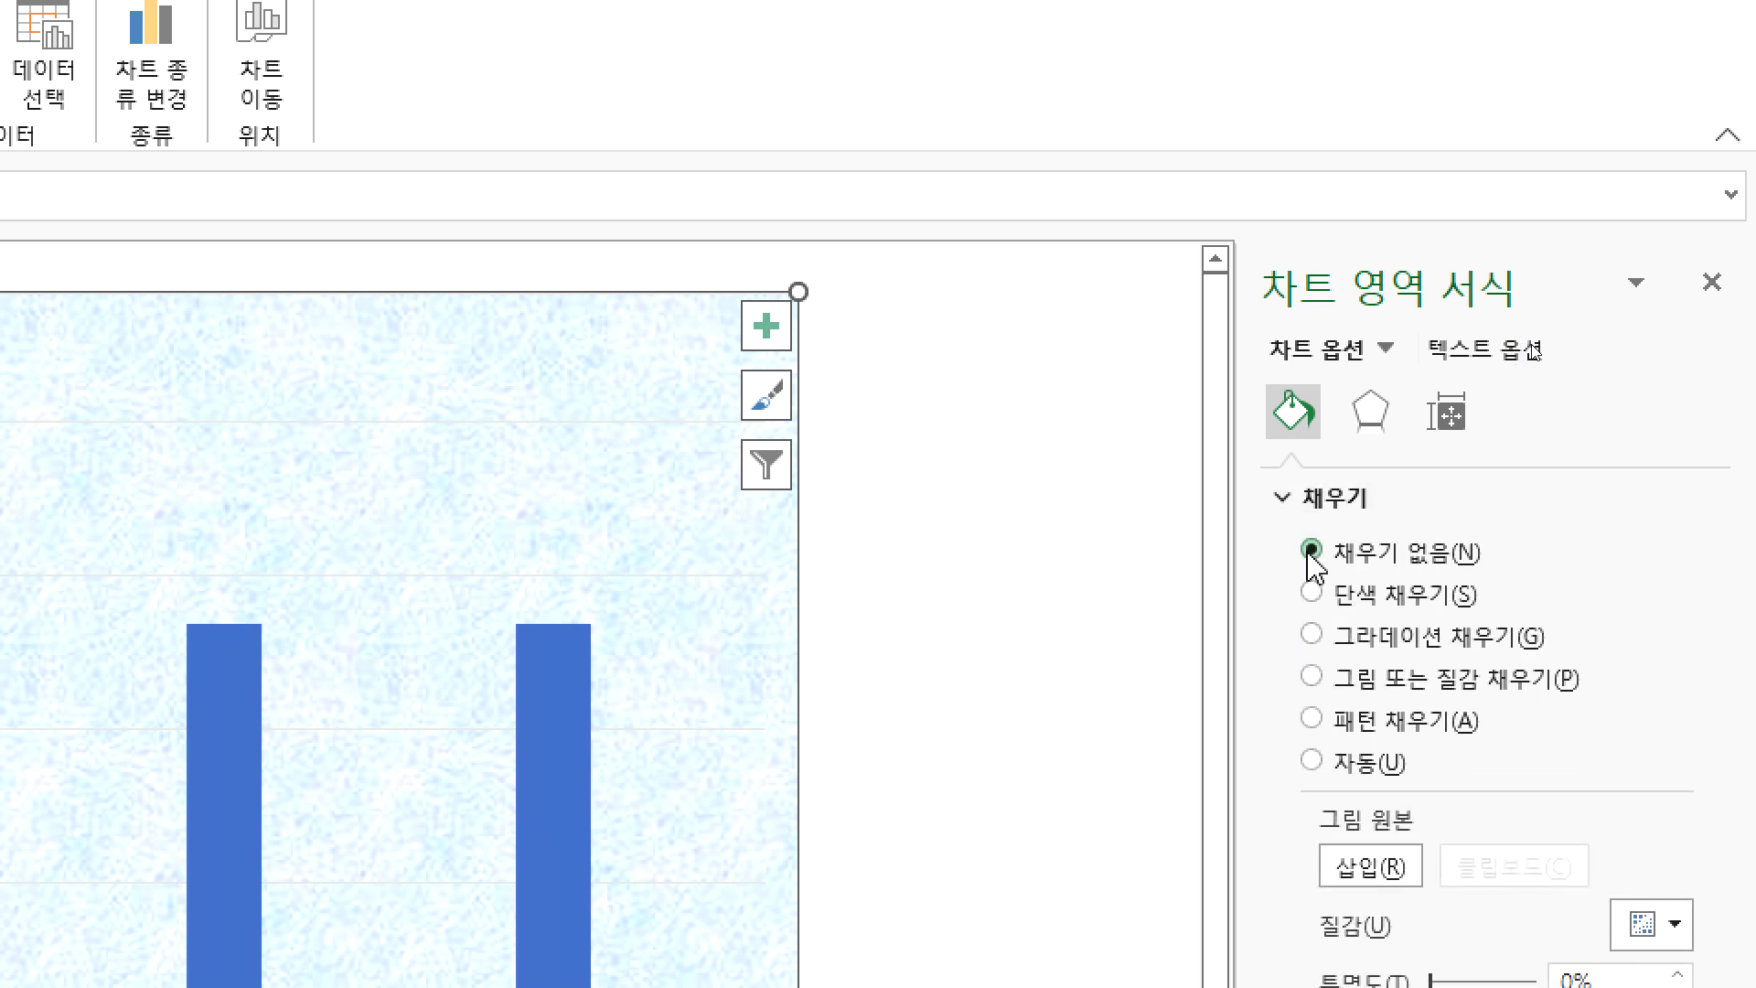
pyautogui.click(1313, 678)
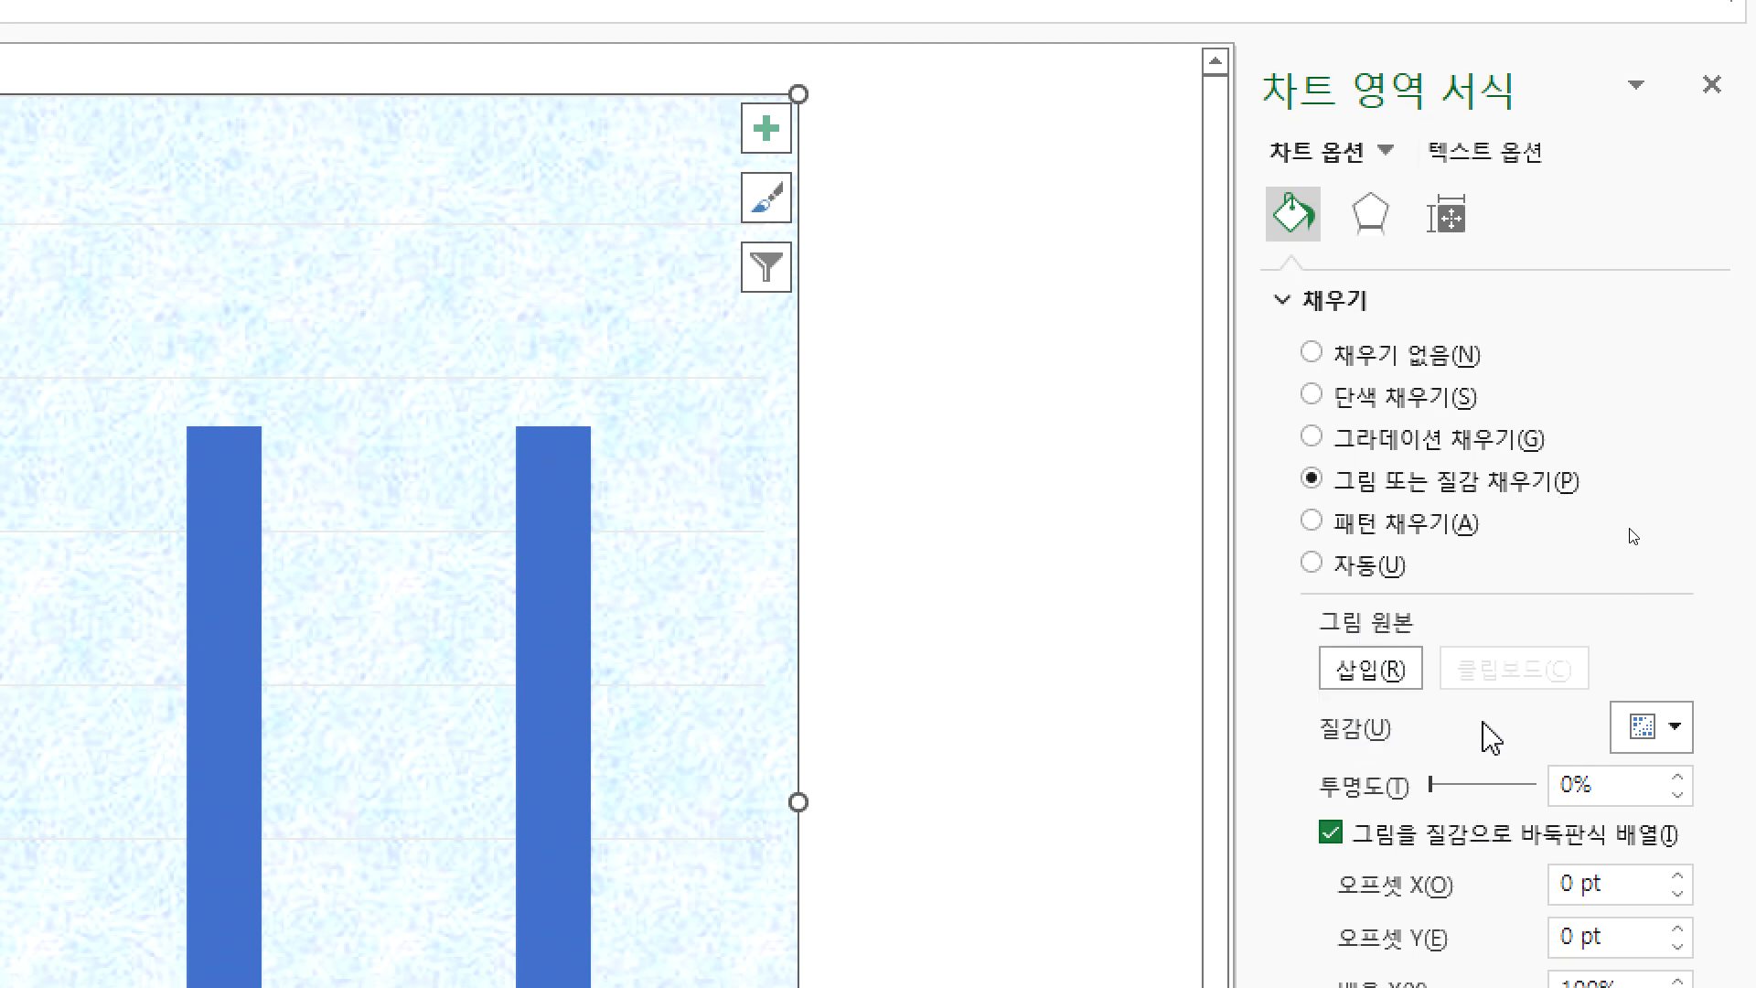
pyautogui.click(1676, 729)
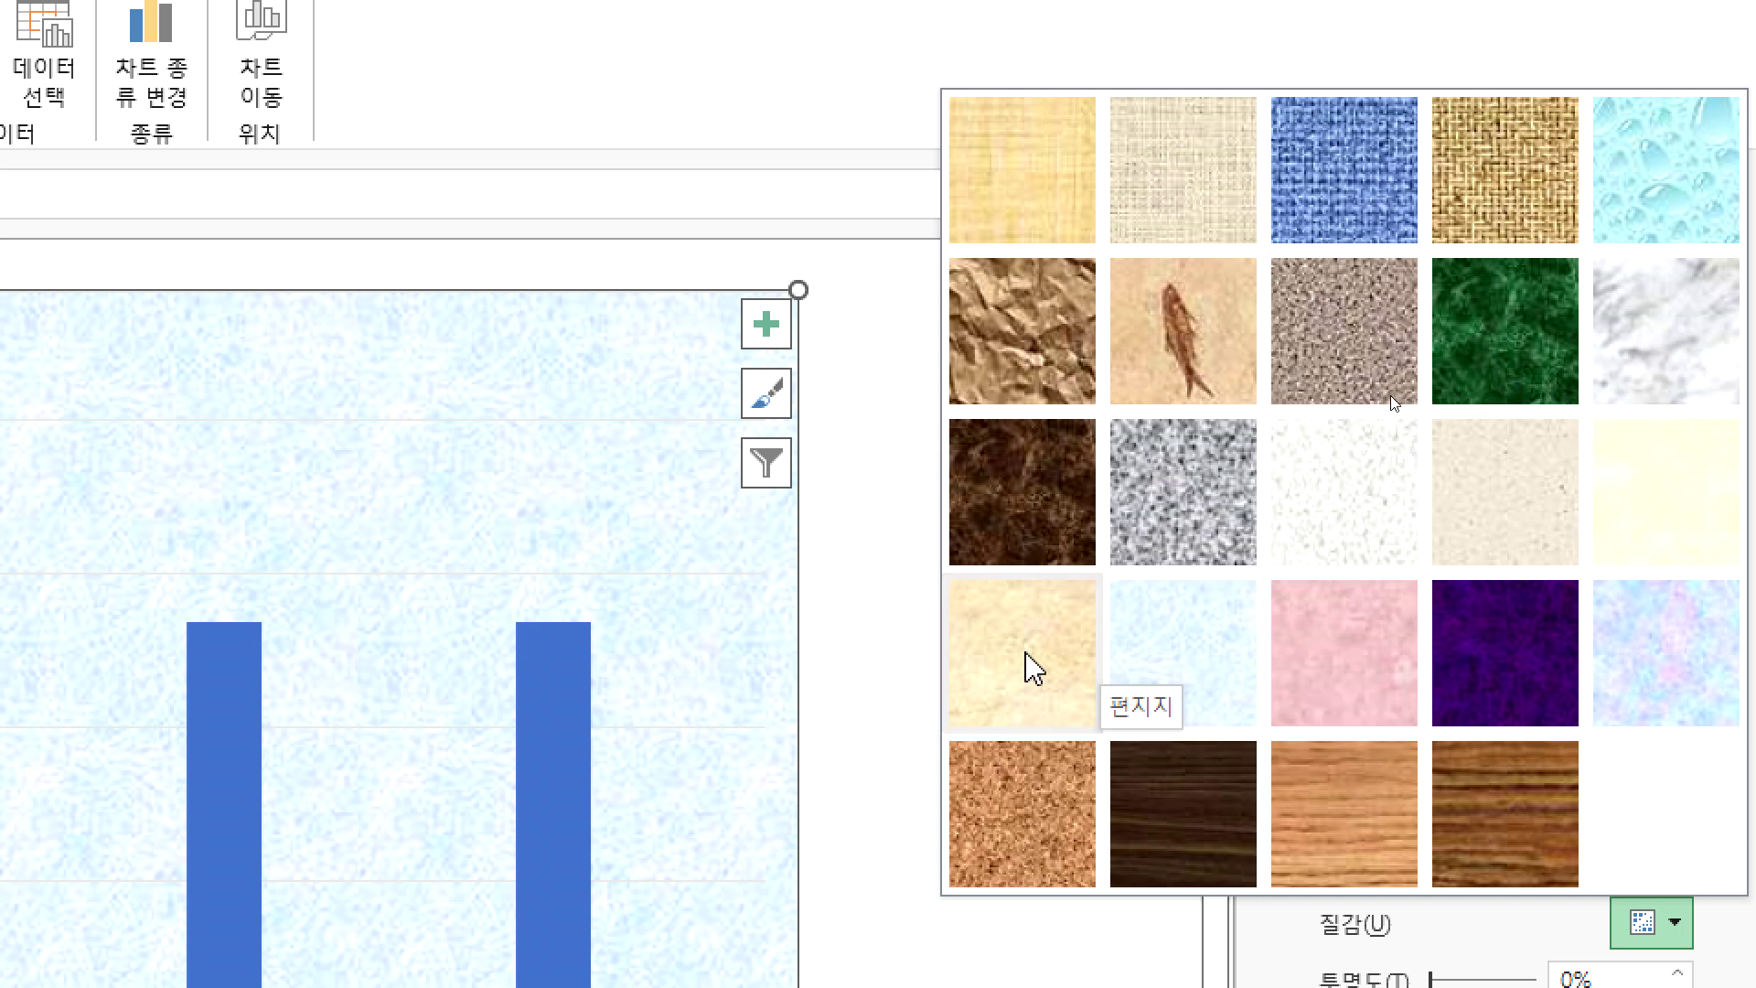
pyautogui.click(1164, 646)
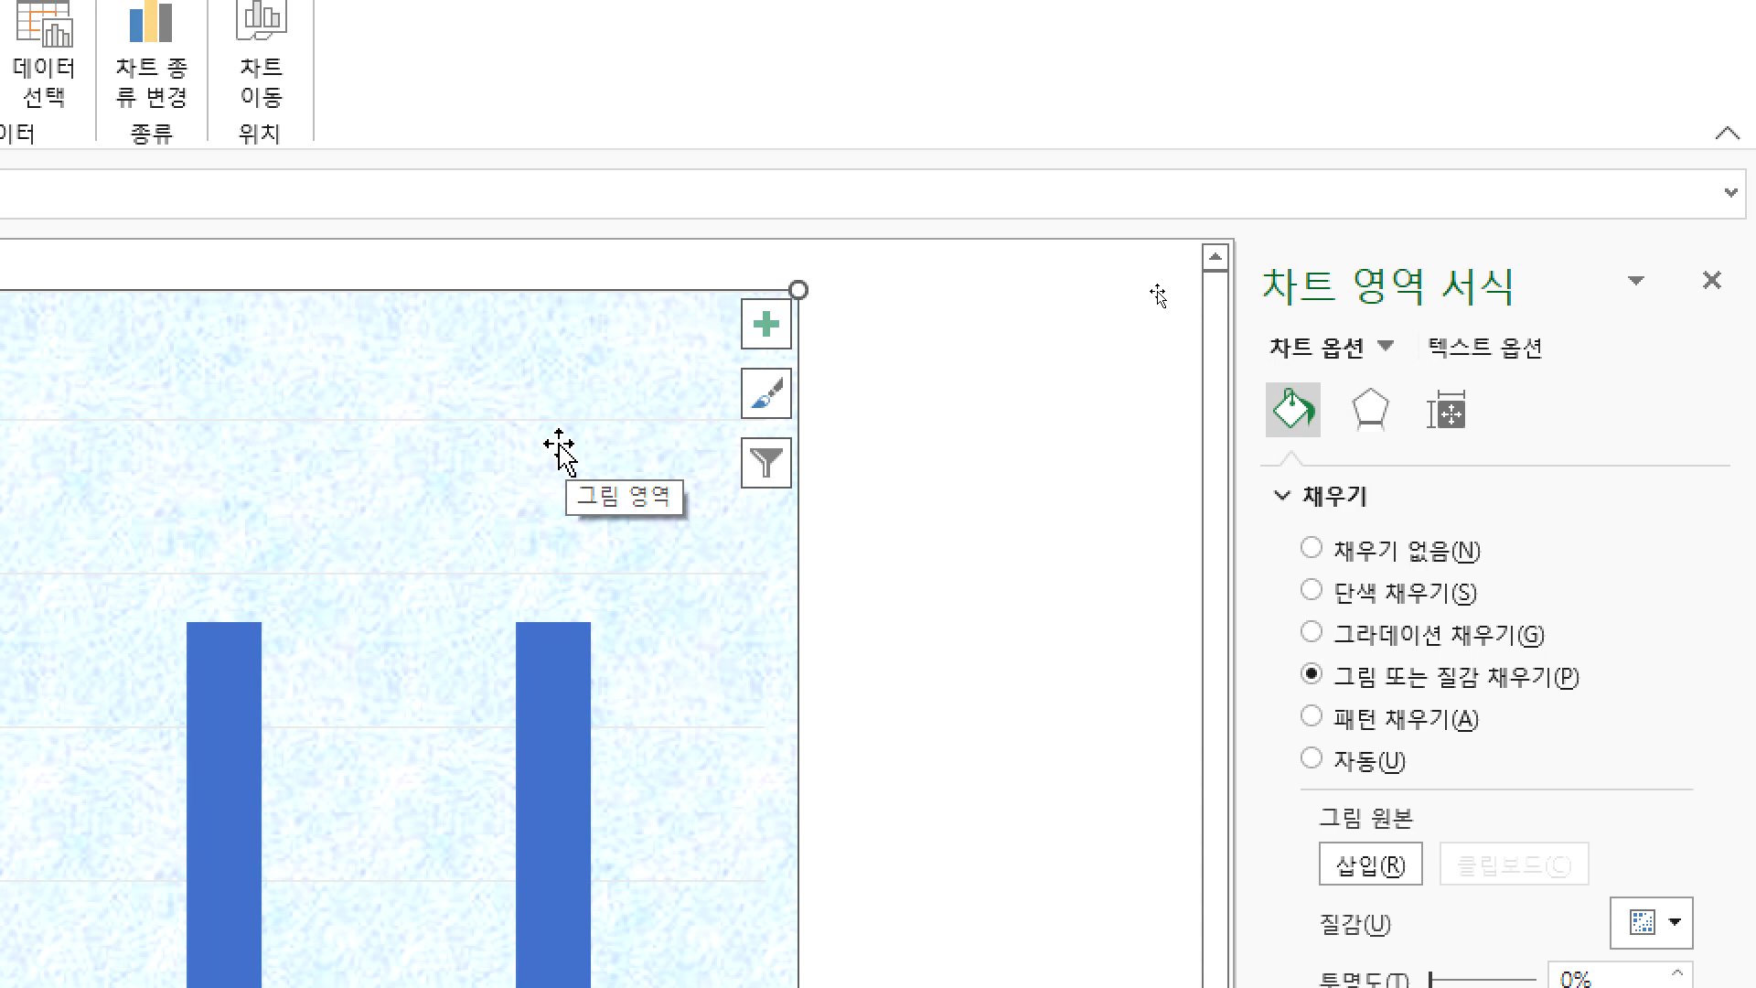
# - Check the 그림 영역 condition in the PDF and give the Excel chart's plot area a solid 흰색, 배경 1 fill
pyautogui.hotkey('alt', 'Tab')
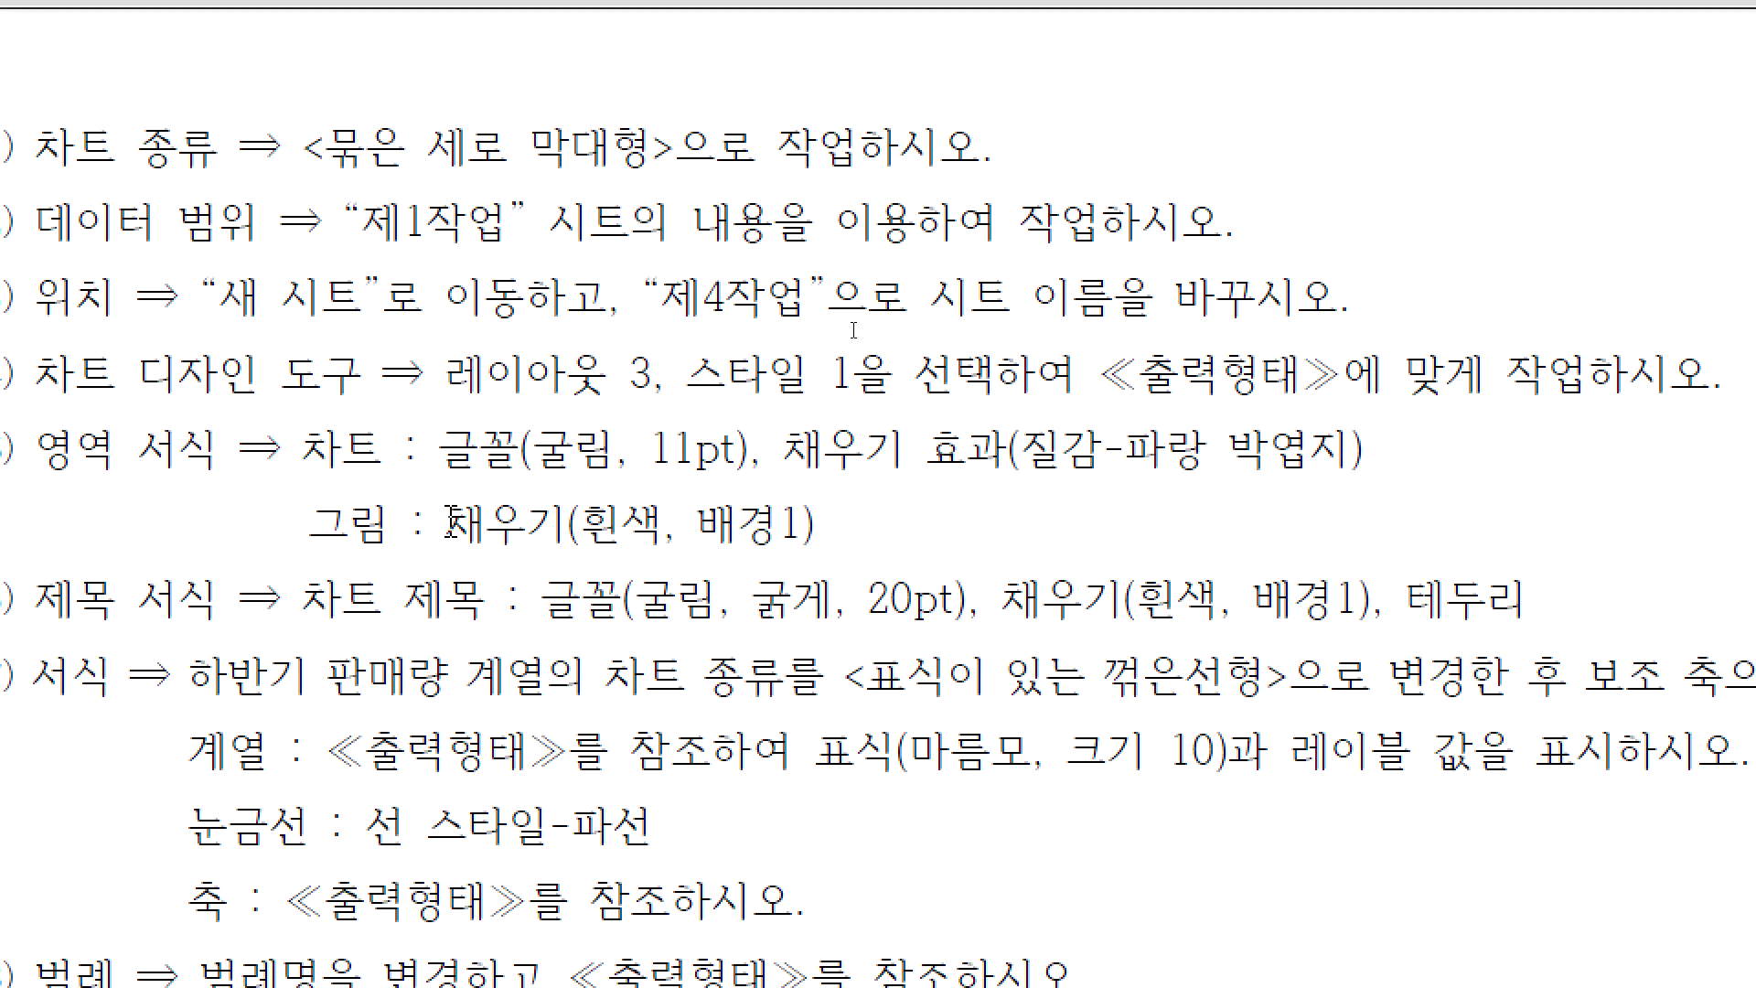
pyautogui.hotkey('alt', 'Tab')
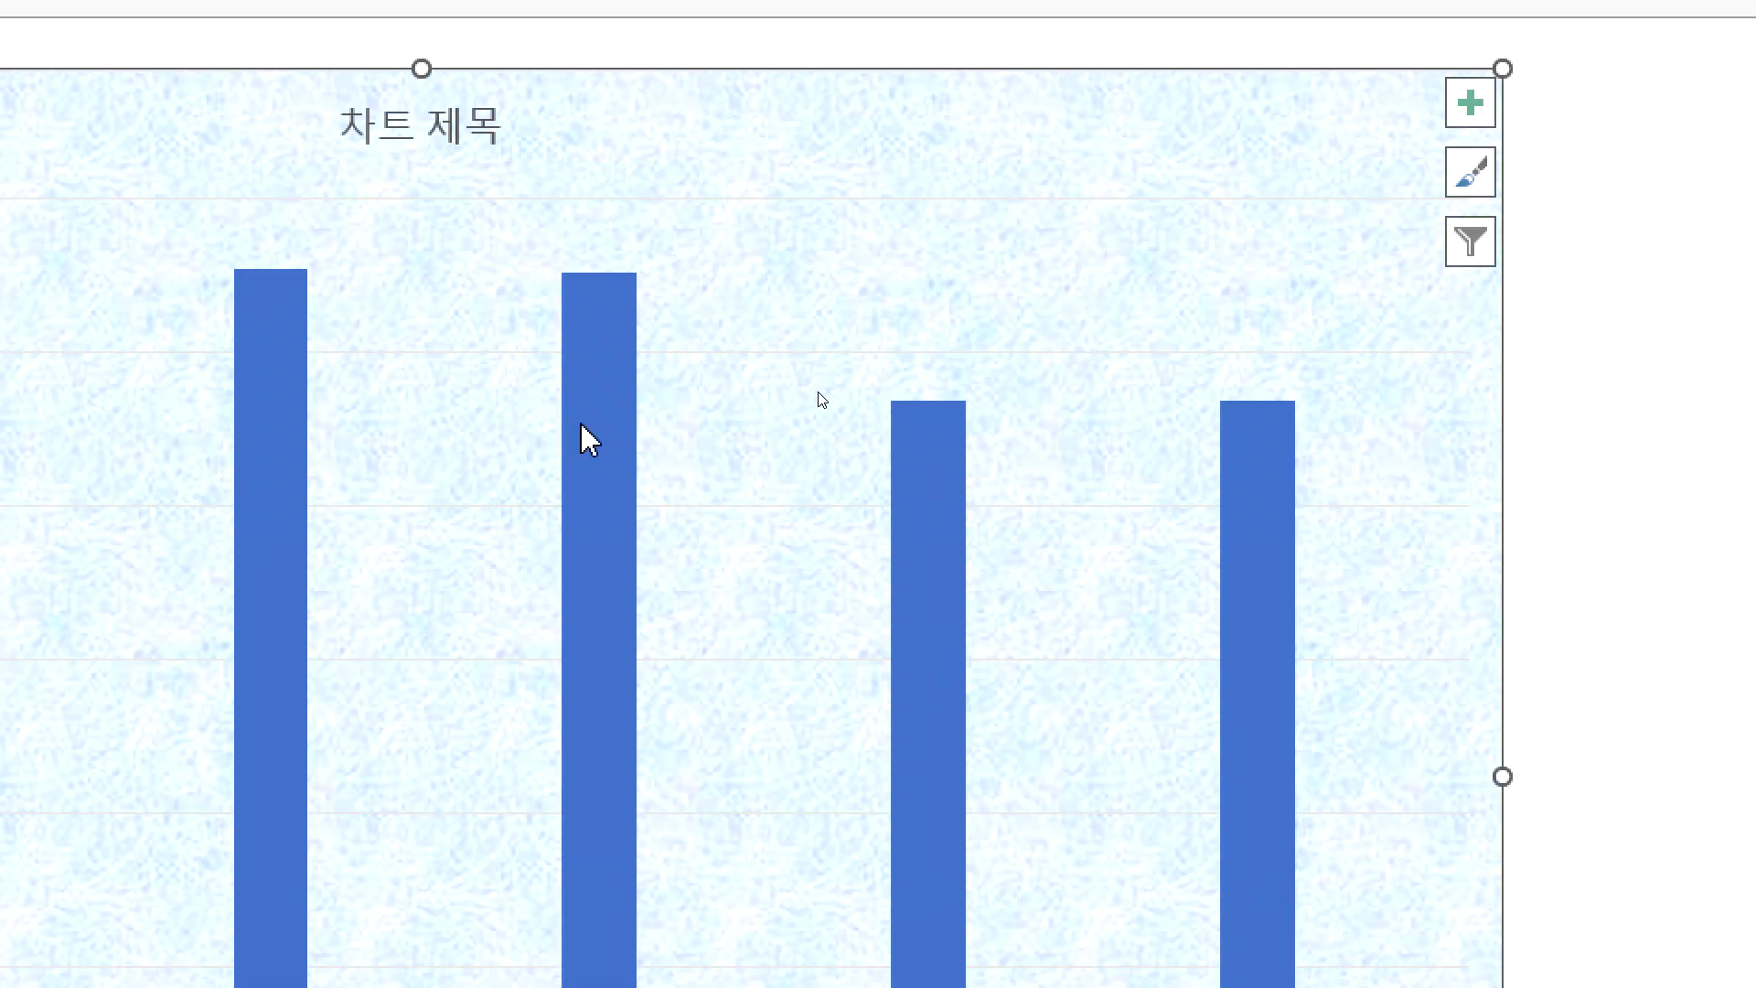
pyautogui.doubleClick(745, 430)
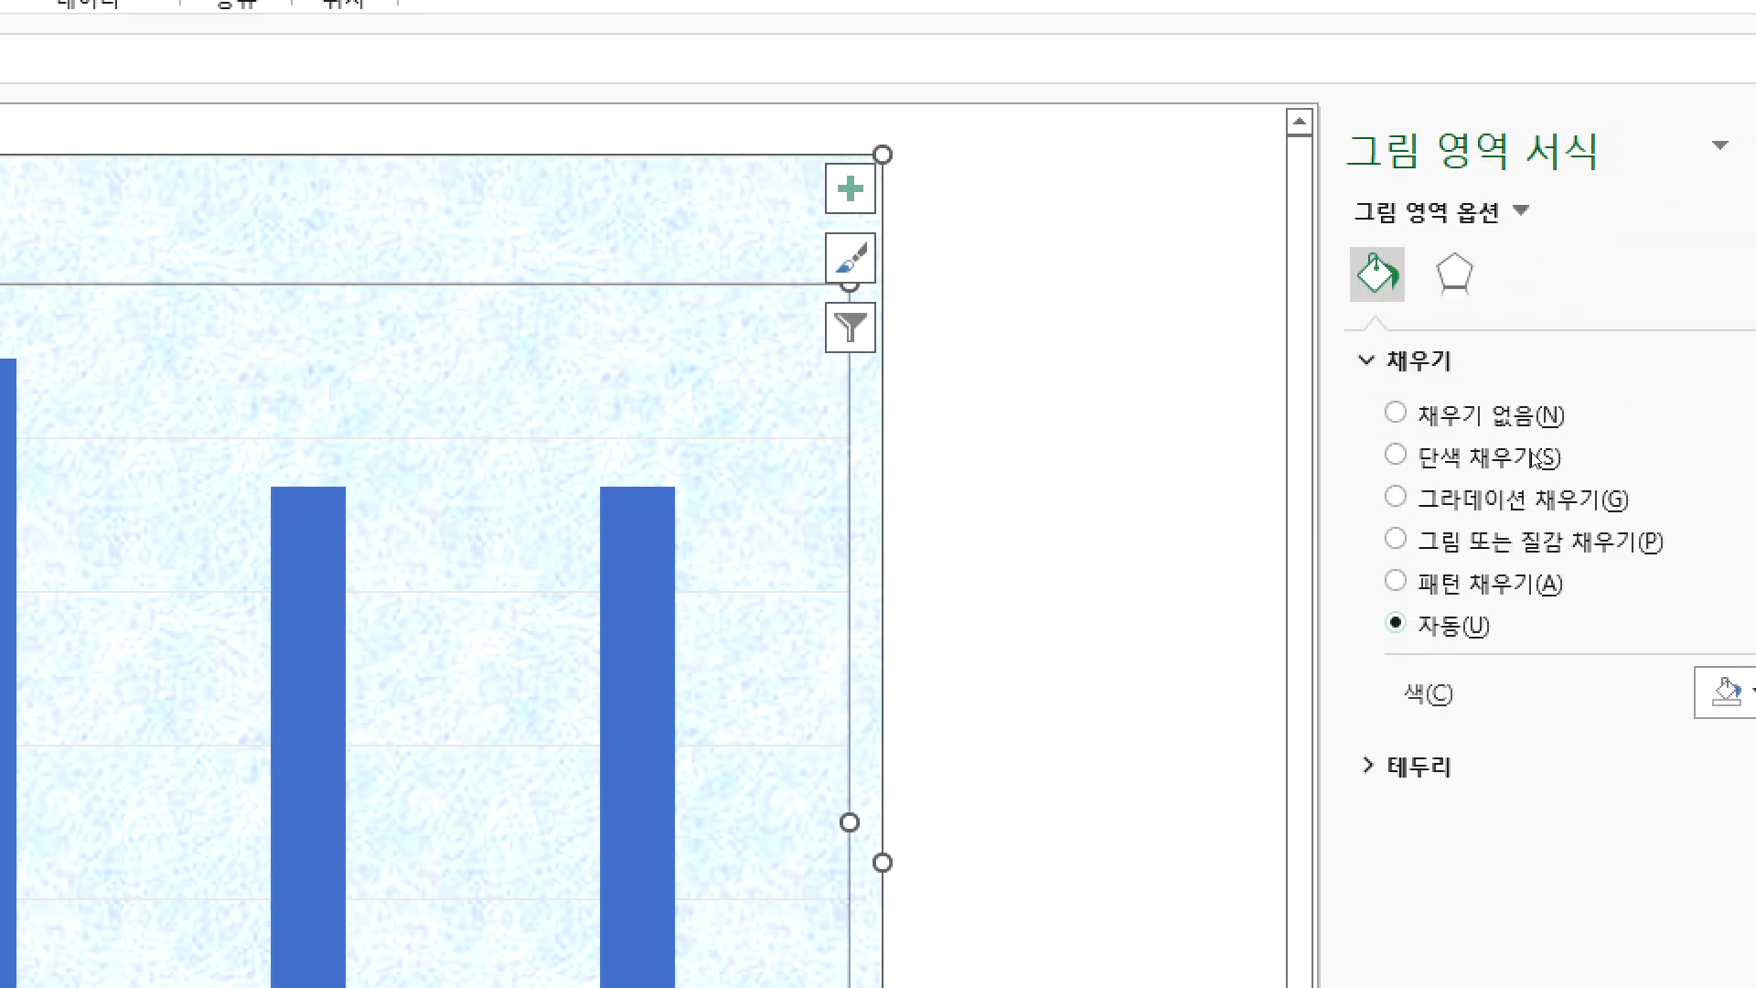
pyautogui.click(1434, 467)
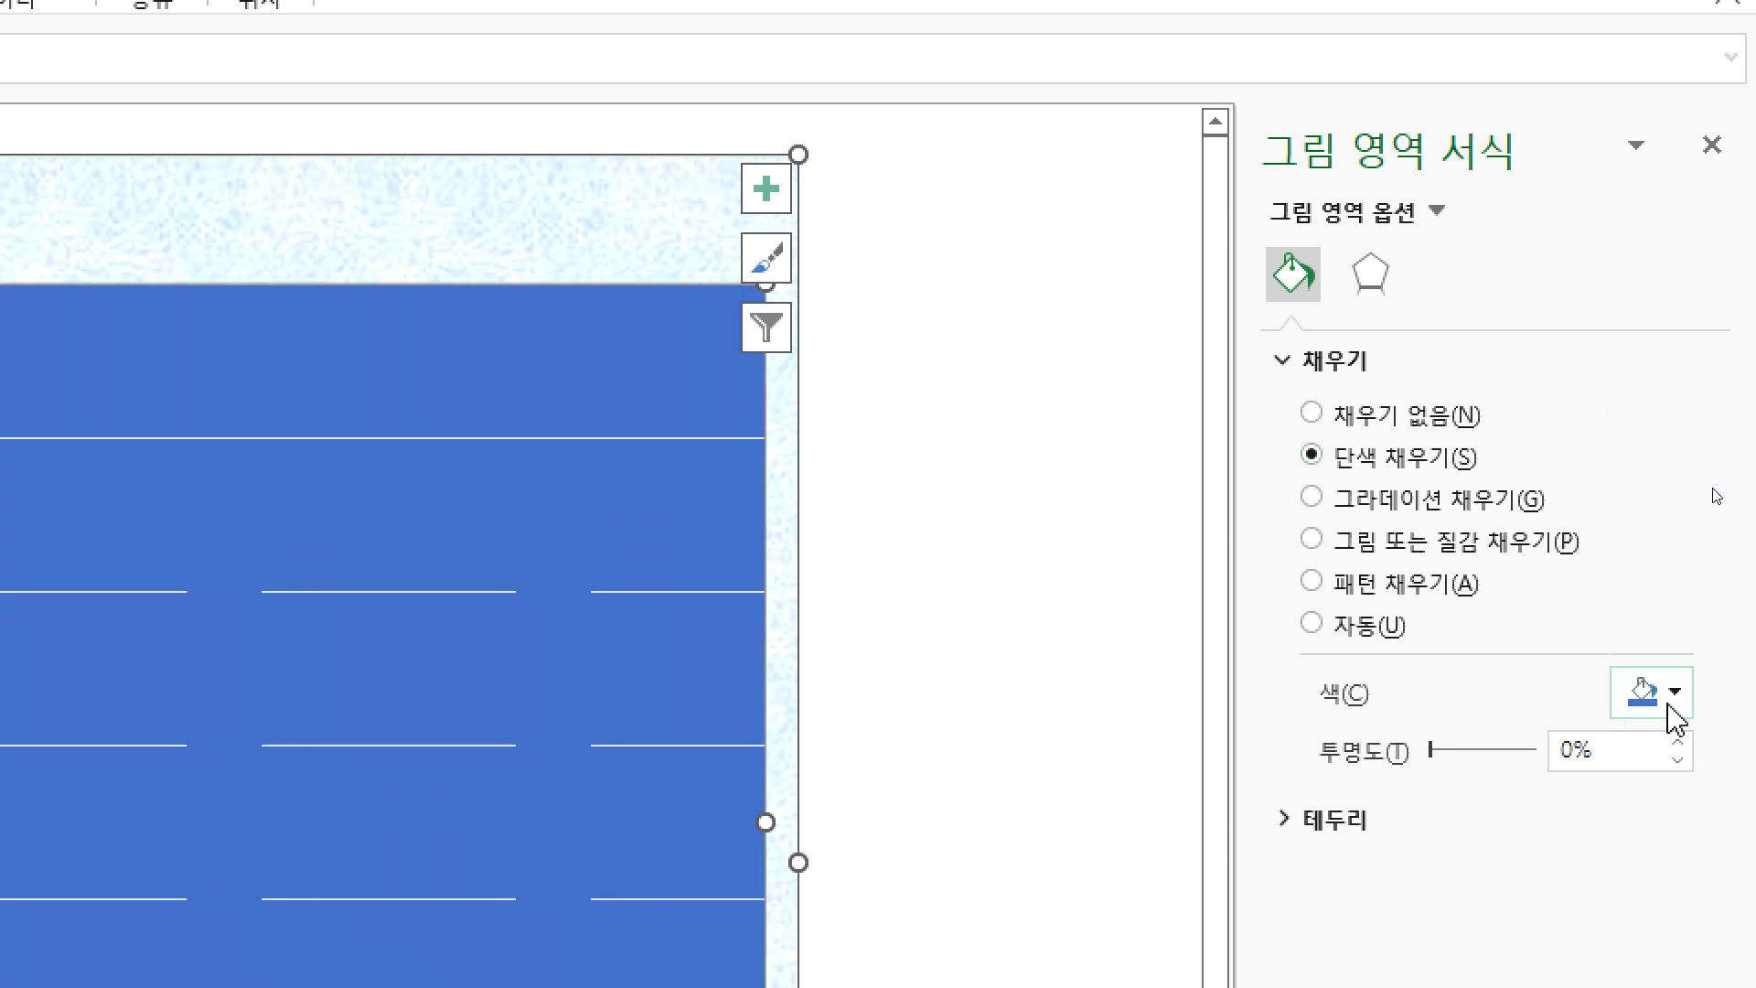
pyautogui.click(1650, 692)
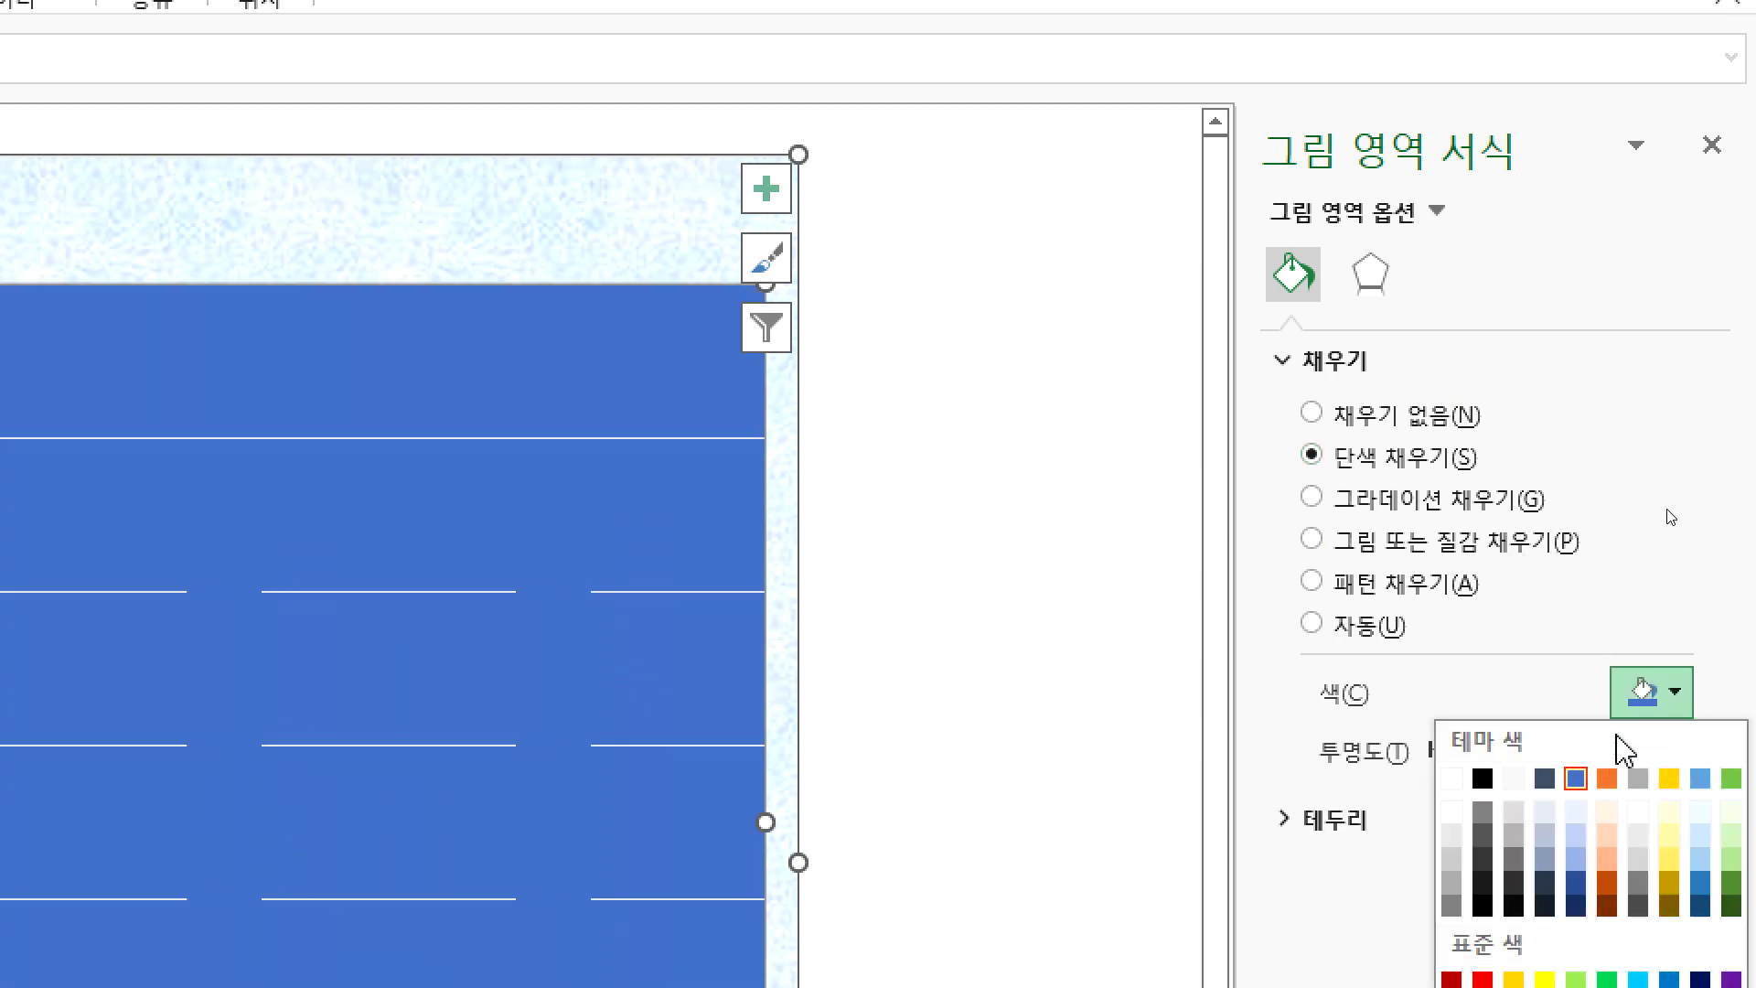
pyautogui.click(1451, 779)
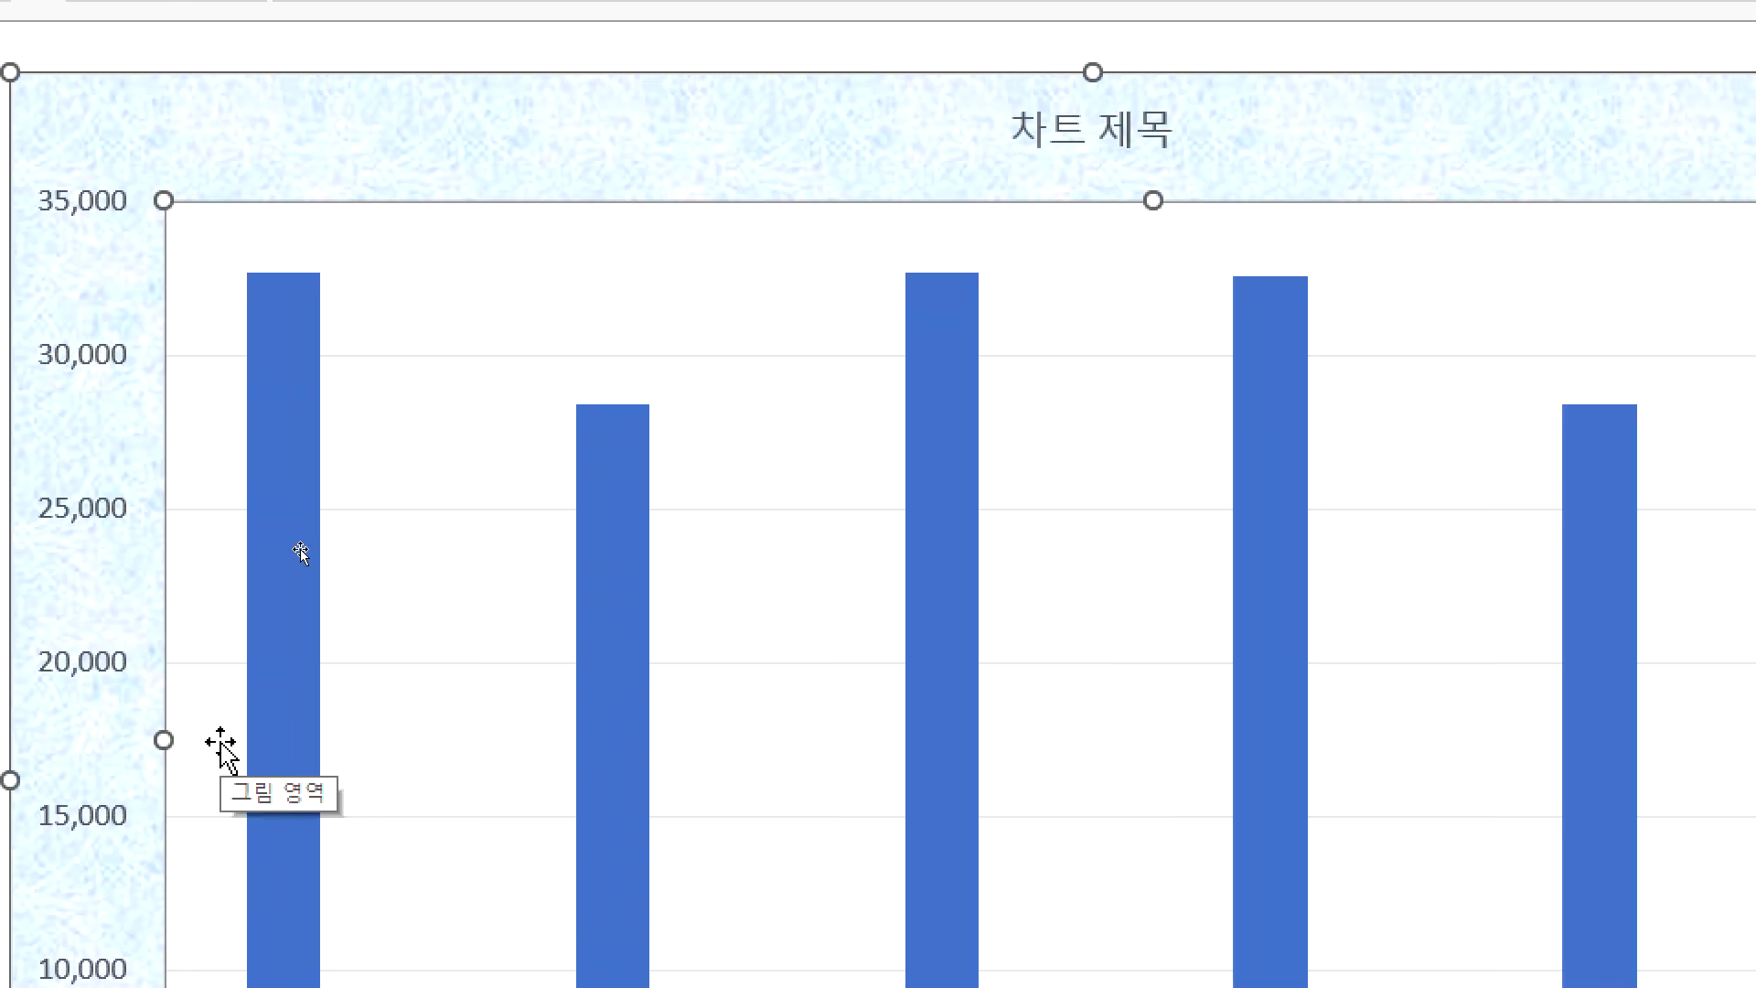
# - Examine the sample chart's fills and the 제목 서식 condition in the exam PDF, and return to the Excel chart
pyautogui.hotkey('alt', 'Tab')
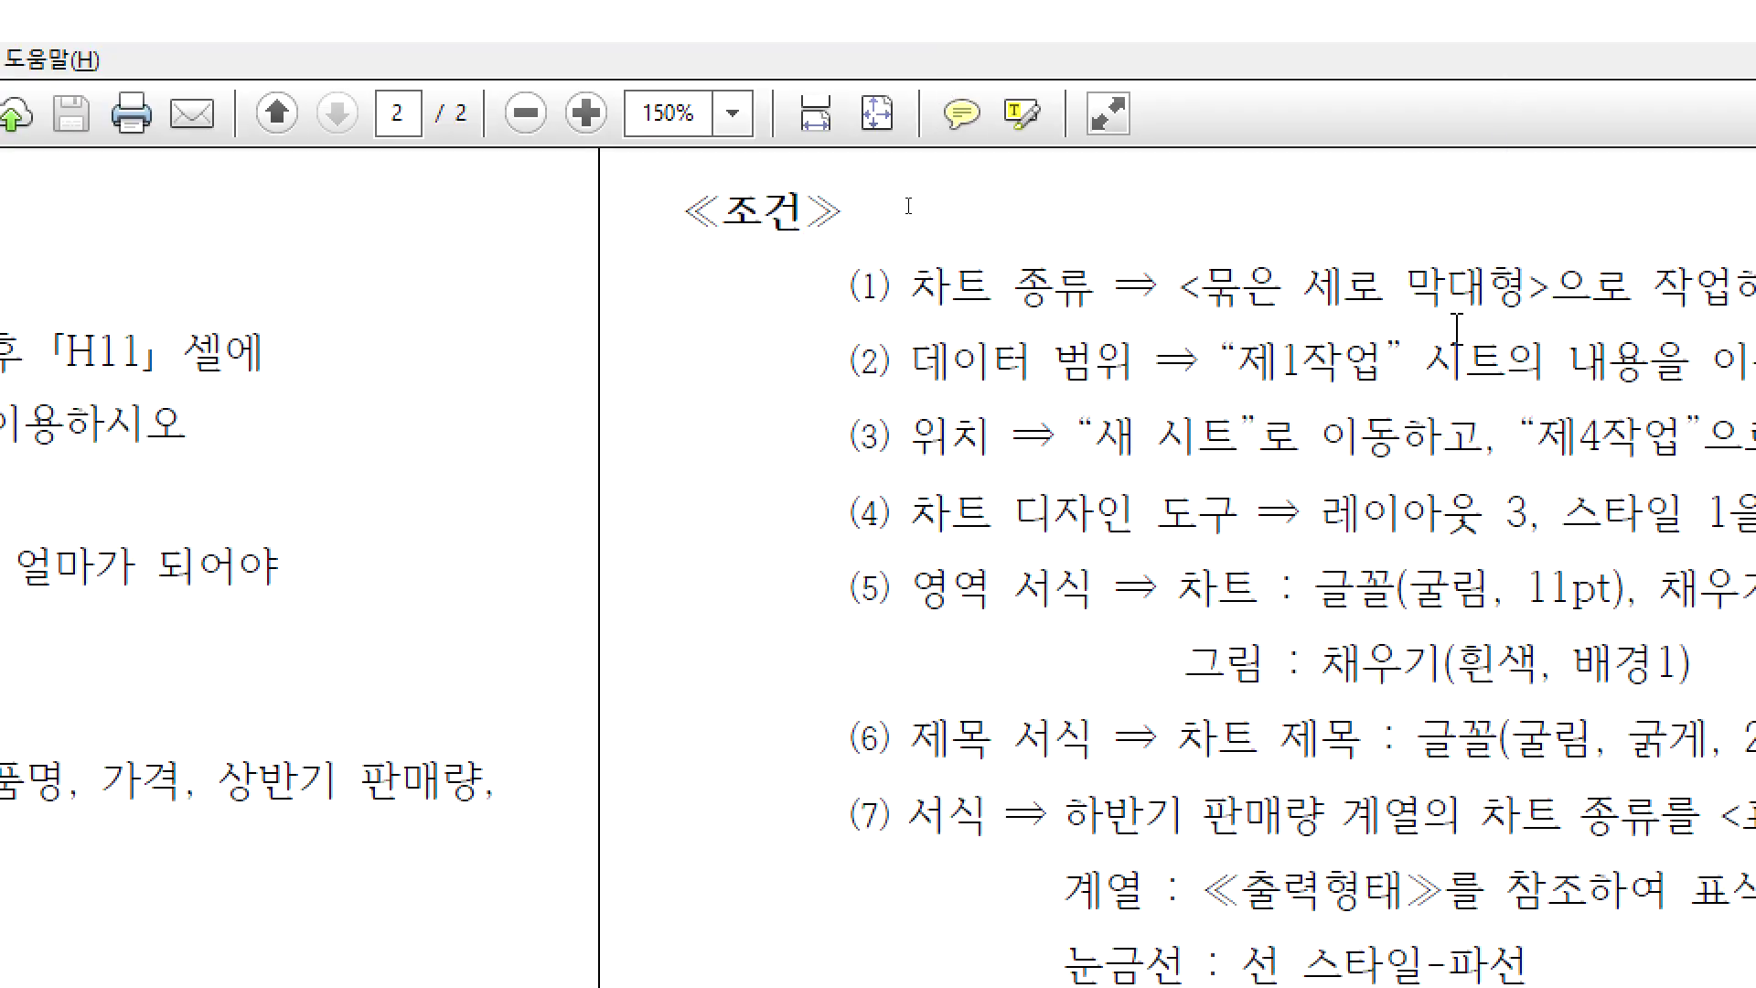
pyautogui.scroll(-10, 1385, 757)
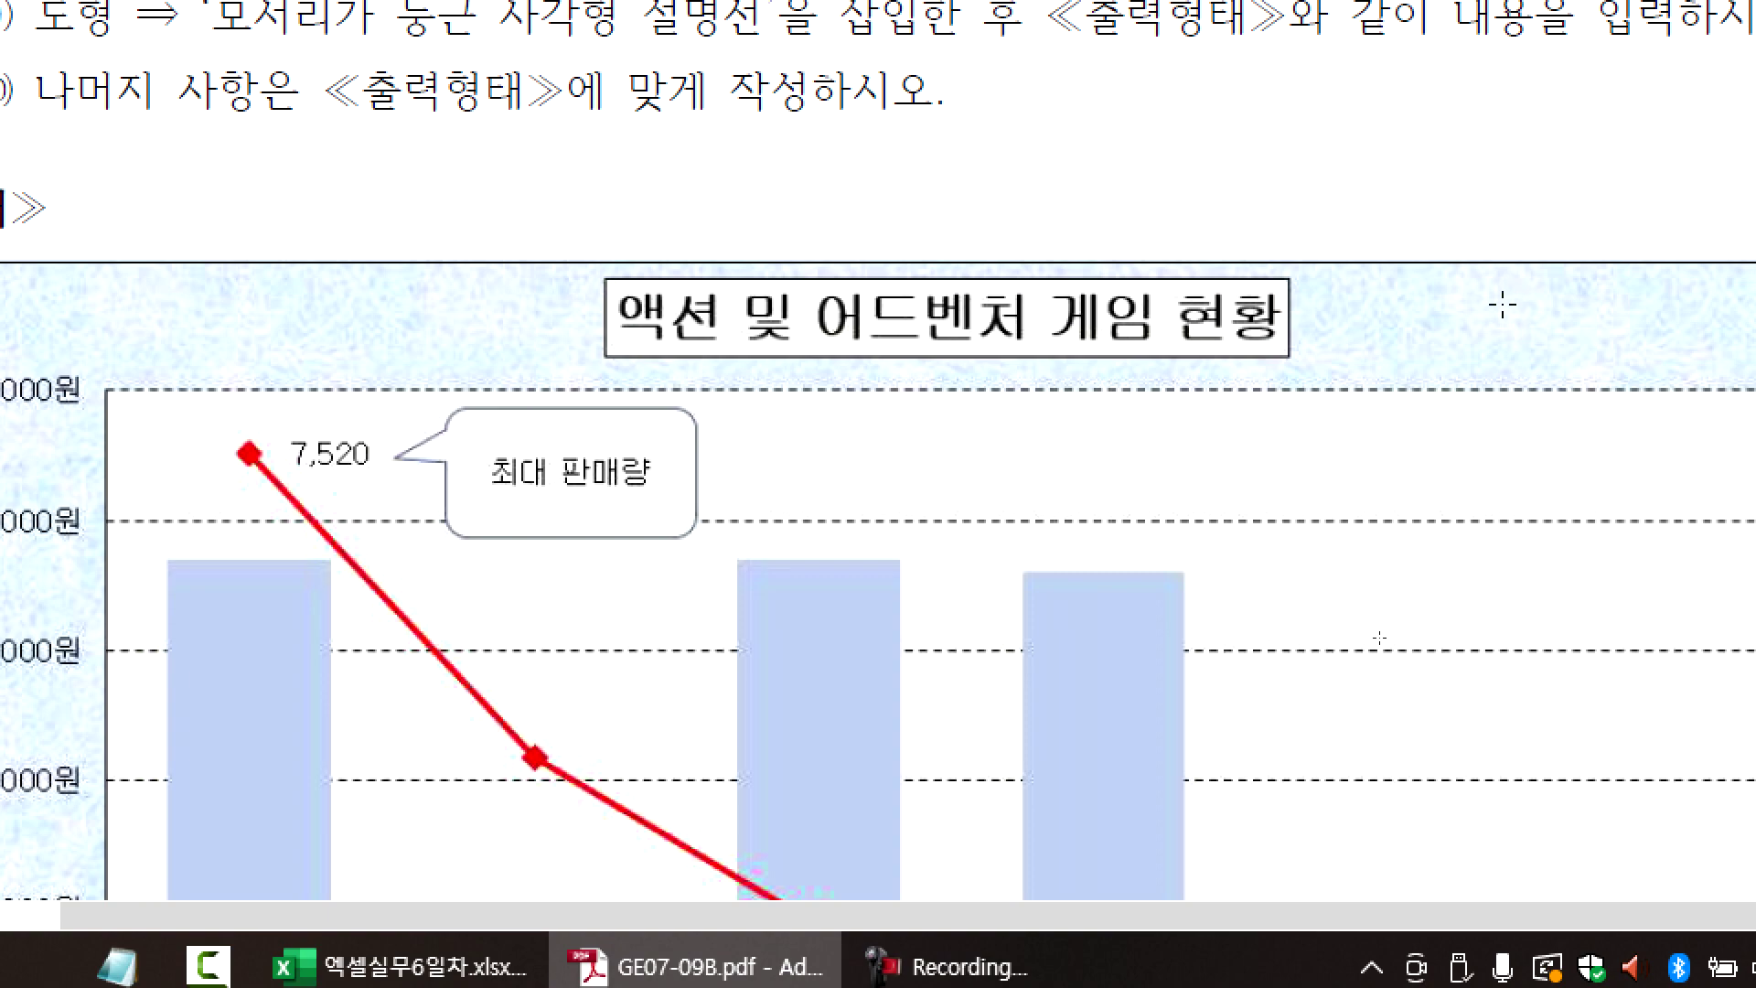
pyautogui.moveTo(1481, 303); pyautogui.dragTo(1545, 292)
pyautogui.moveTo(1534, 421)
pyautogui.mouseDown()
pyautogui.moveTo(1396, 542)
pyautogui.moveTo(1564, 437)
pyautogui.moveTo(1483, 404)
pyautogui.mouseUp()
pyautogui.click(1336, 307)
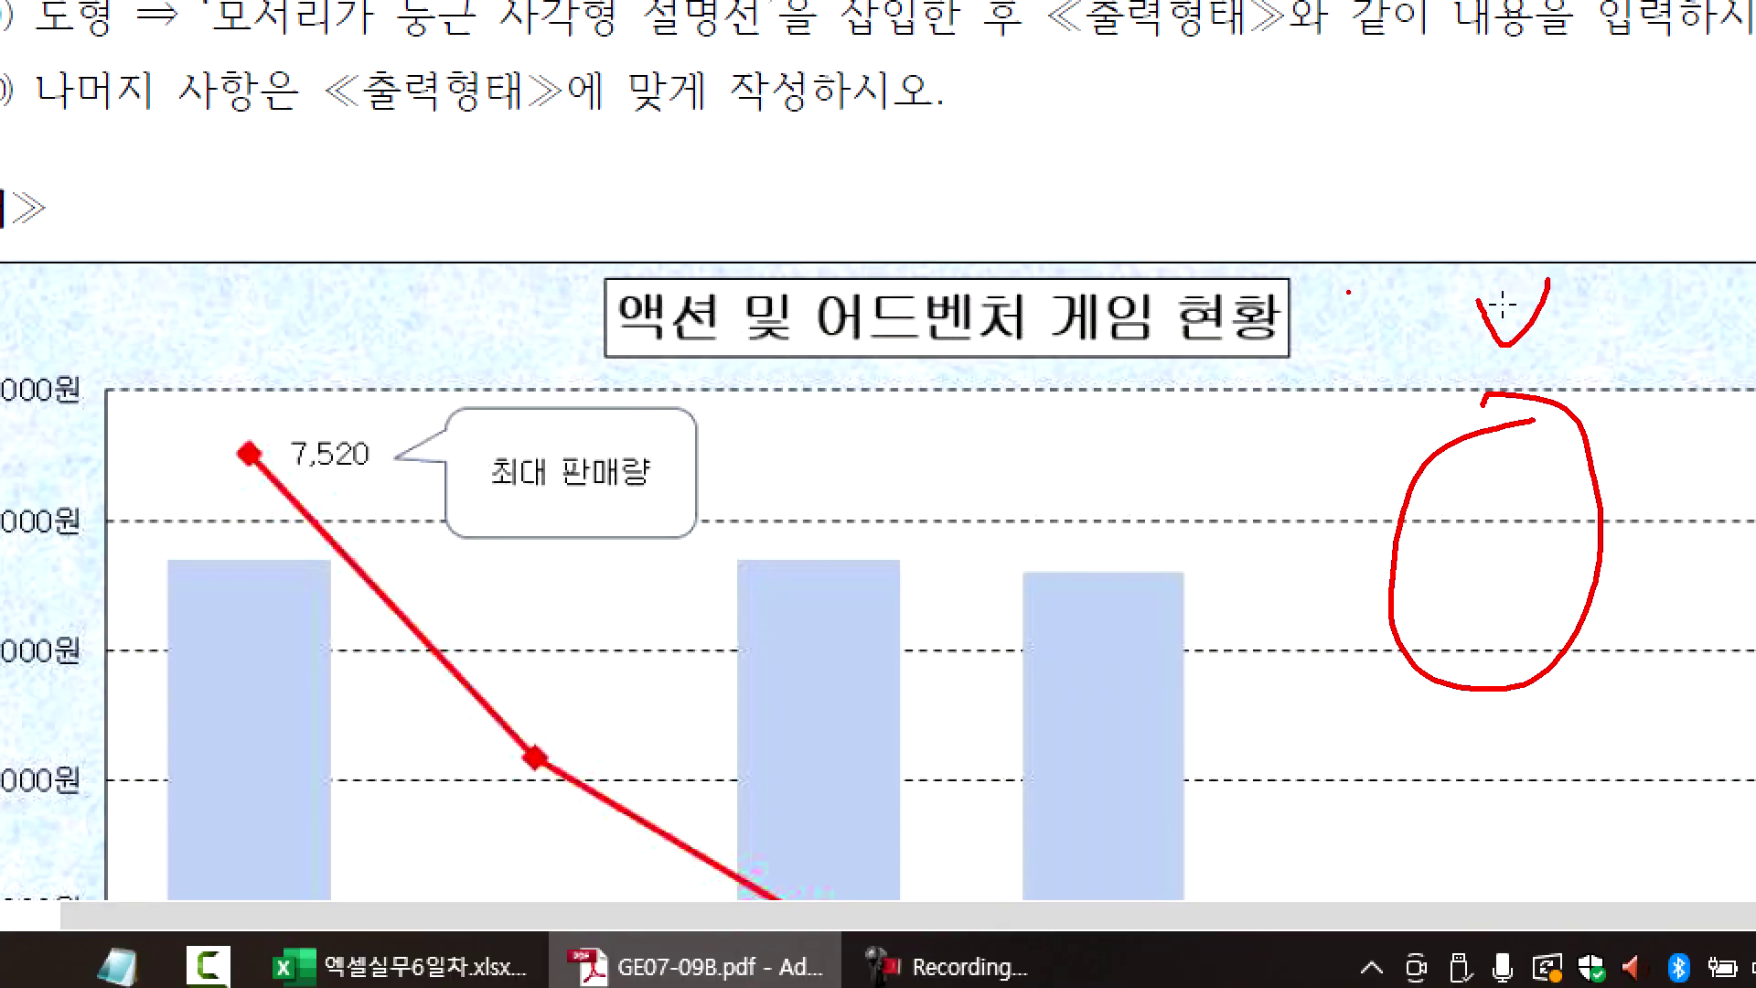
pyautogui.press('Escape')
pyautogui.scroll(5, 1334, 123)
pyautogui.scroll(3, 764, 176)
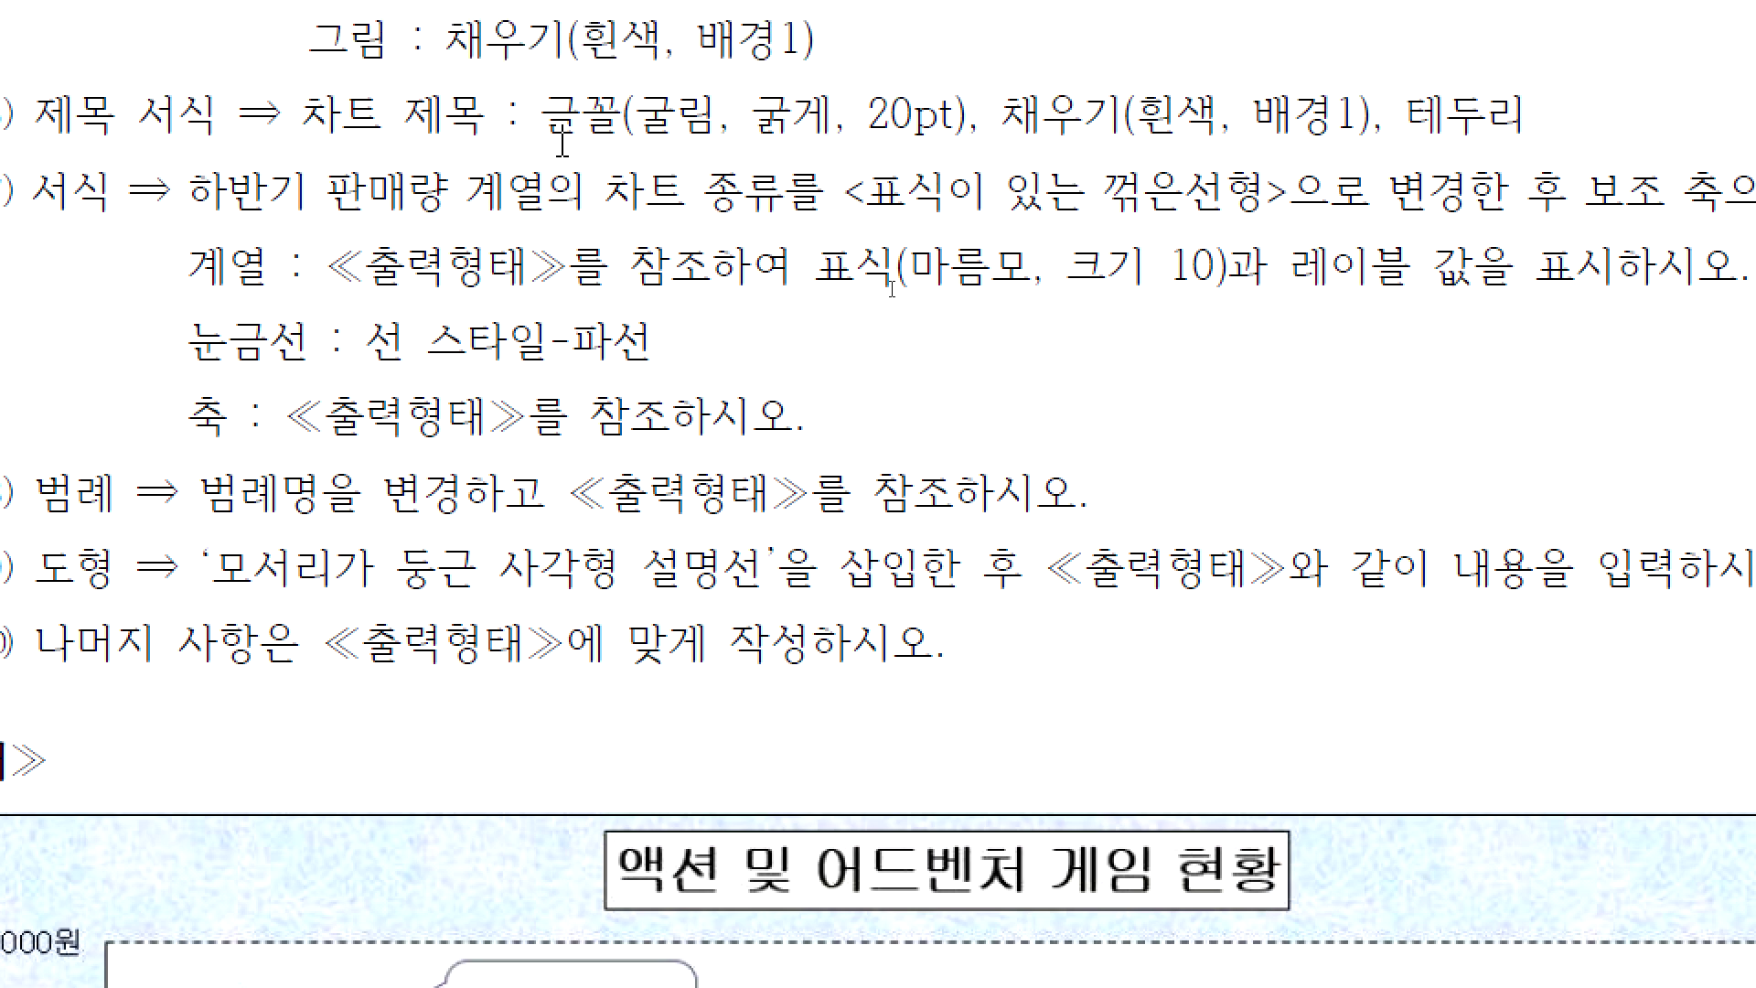
pyautogui.scroll(1, 885, 301)
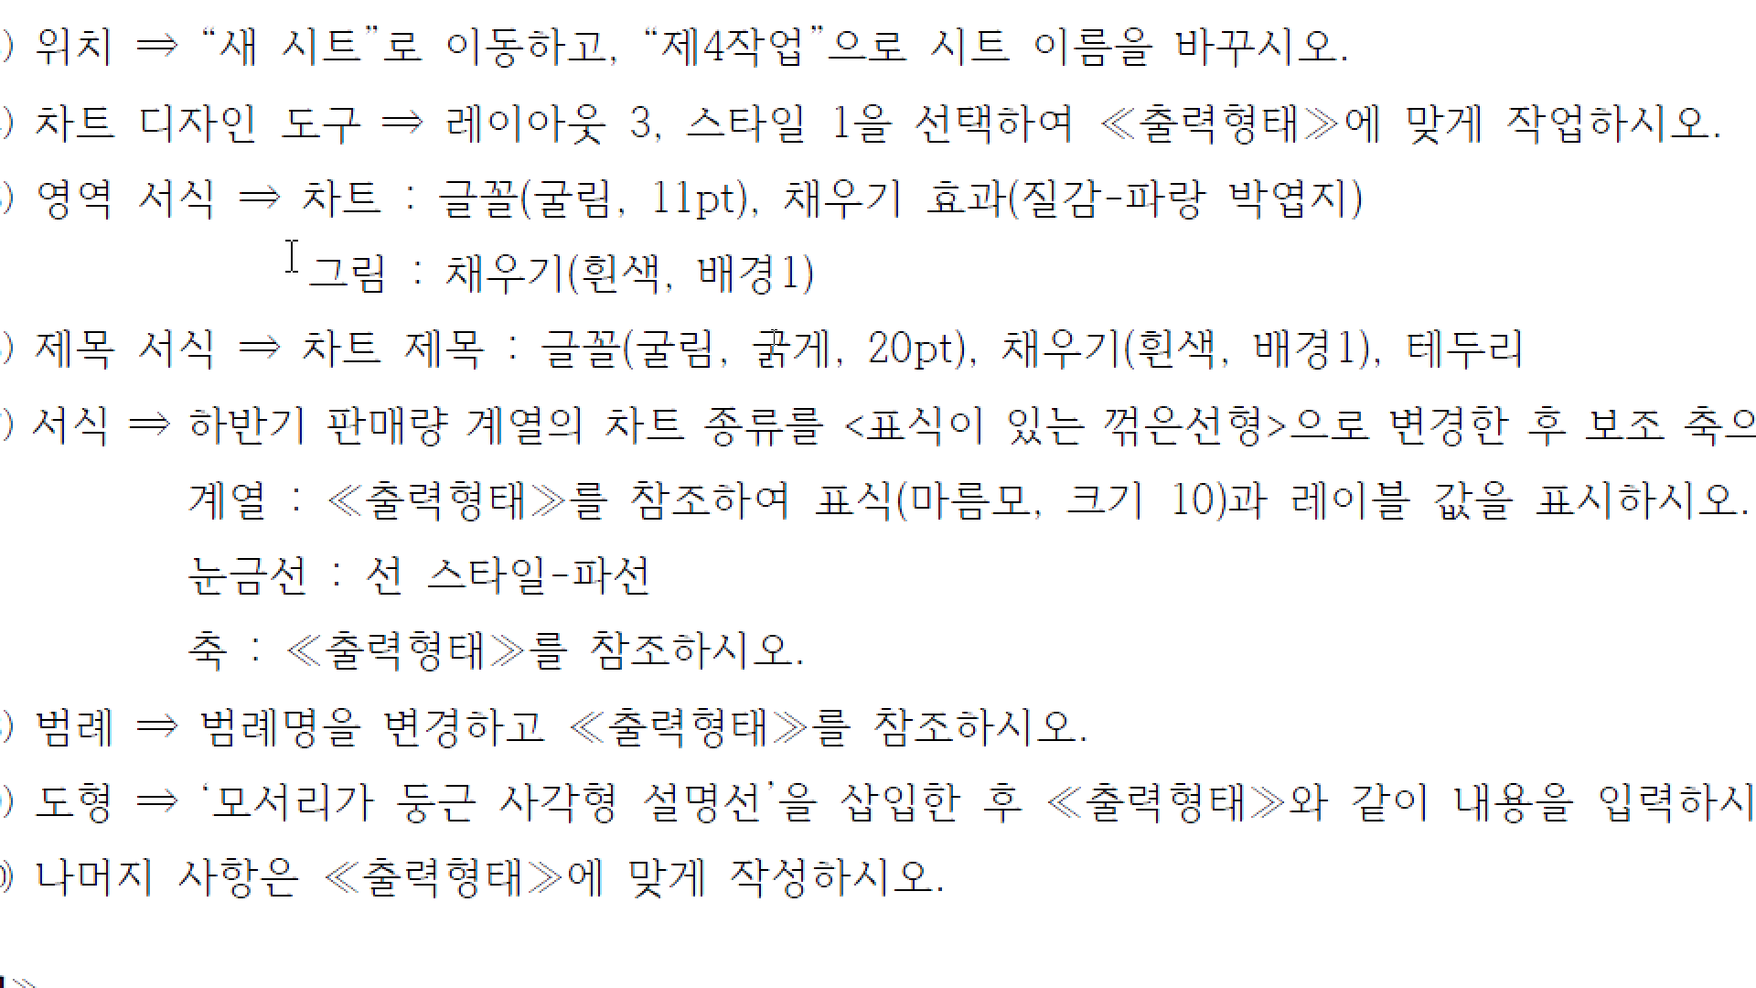
pyautogui.click(541, 349)
pyautogui.click(1108, 388)
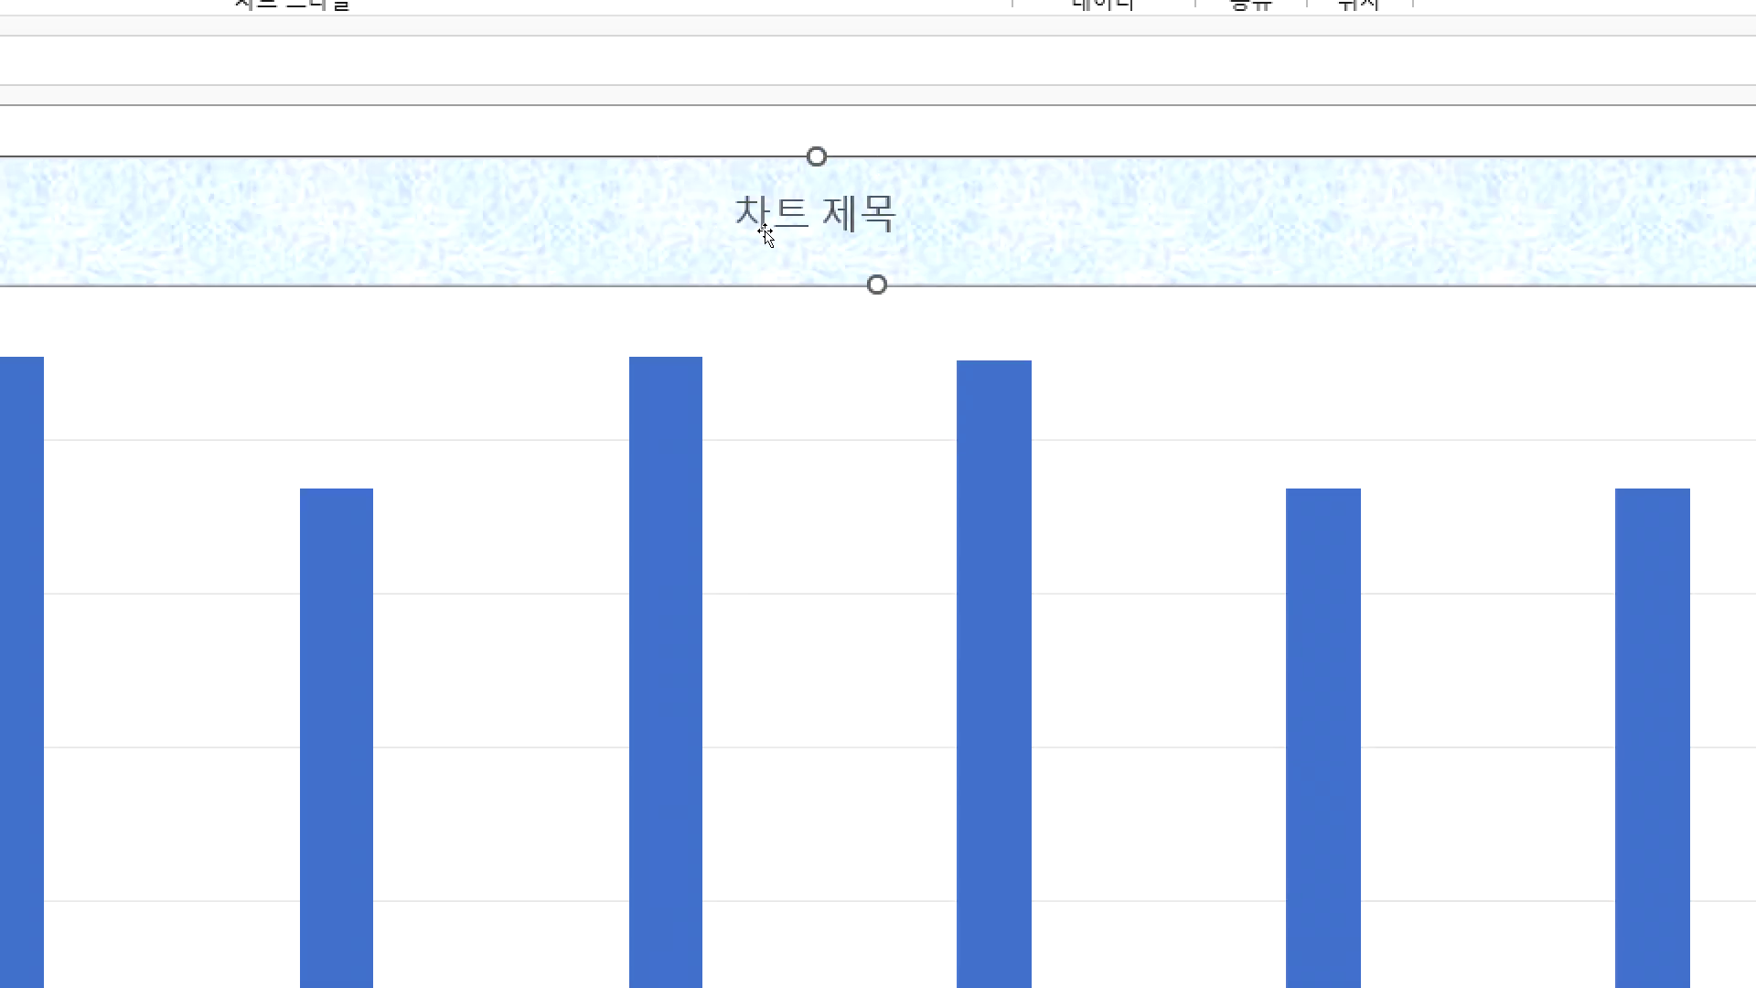
# - Increase the chart title's font size to 20 pt
pyautogui.click(766, 235)
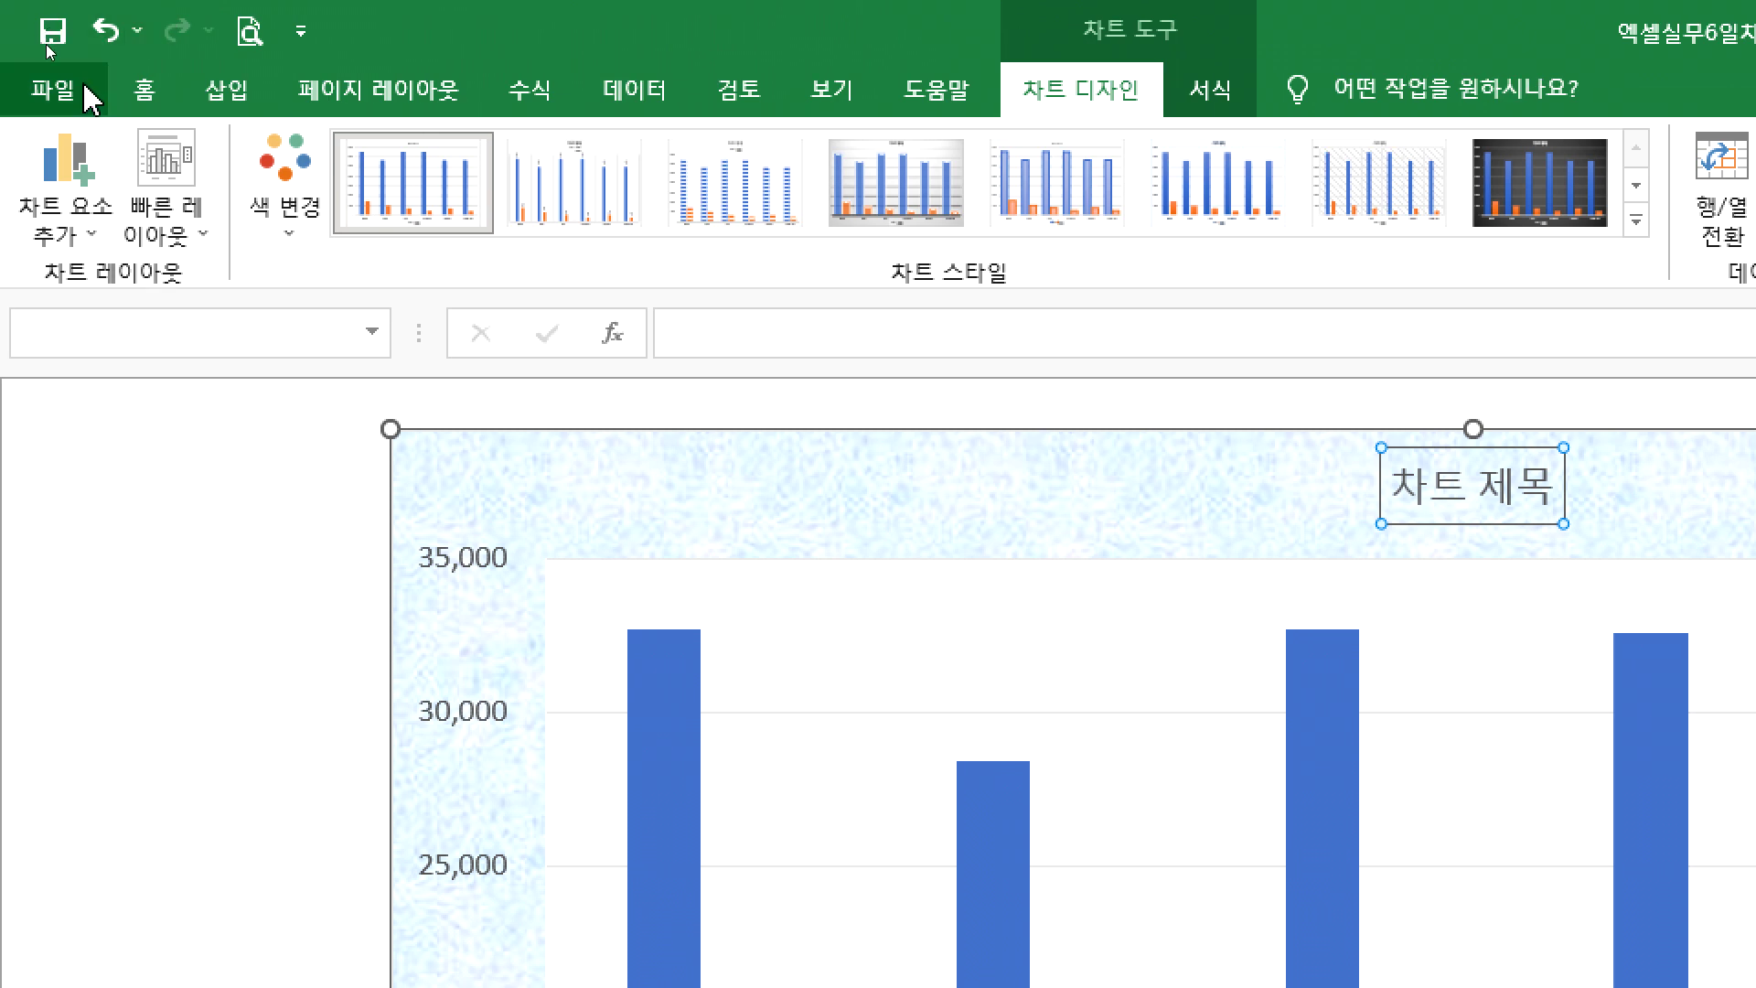
pyautogui.click(163, 97)
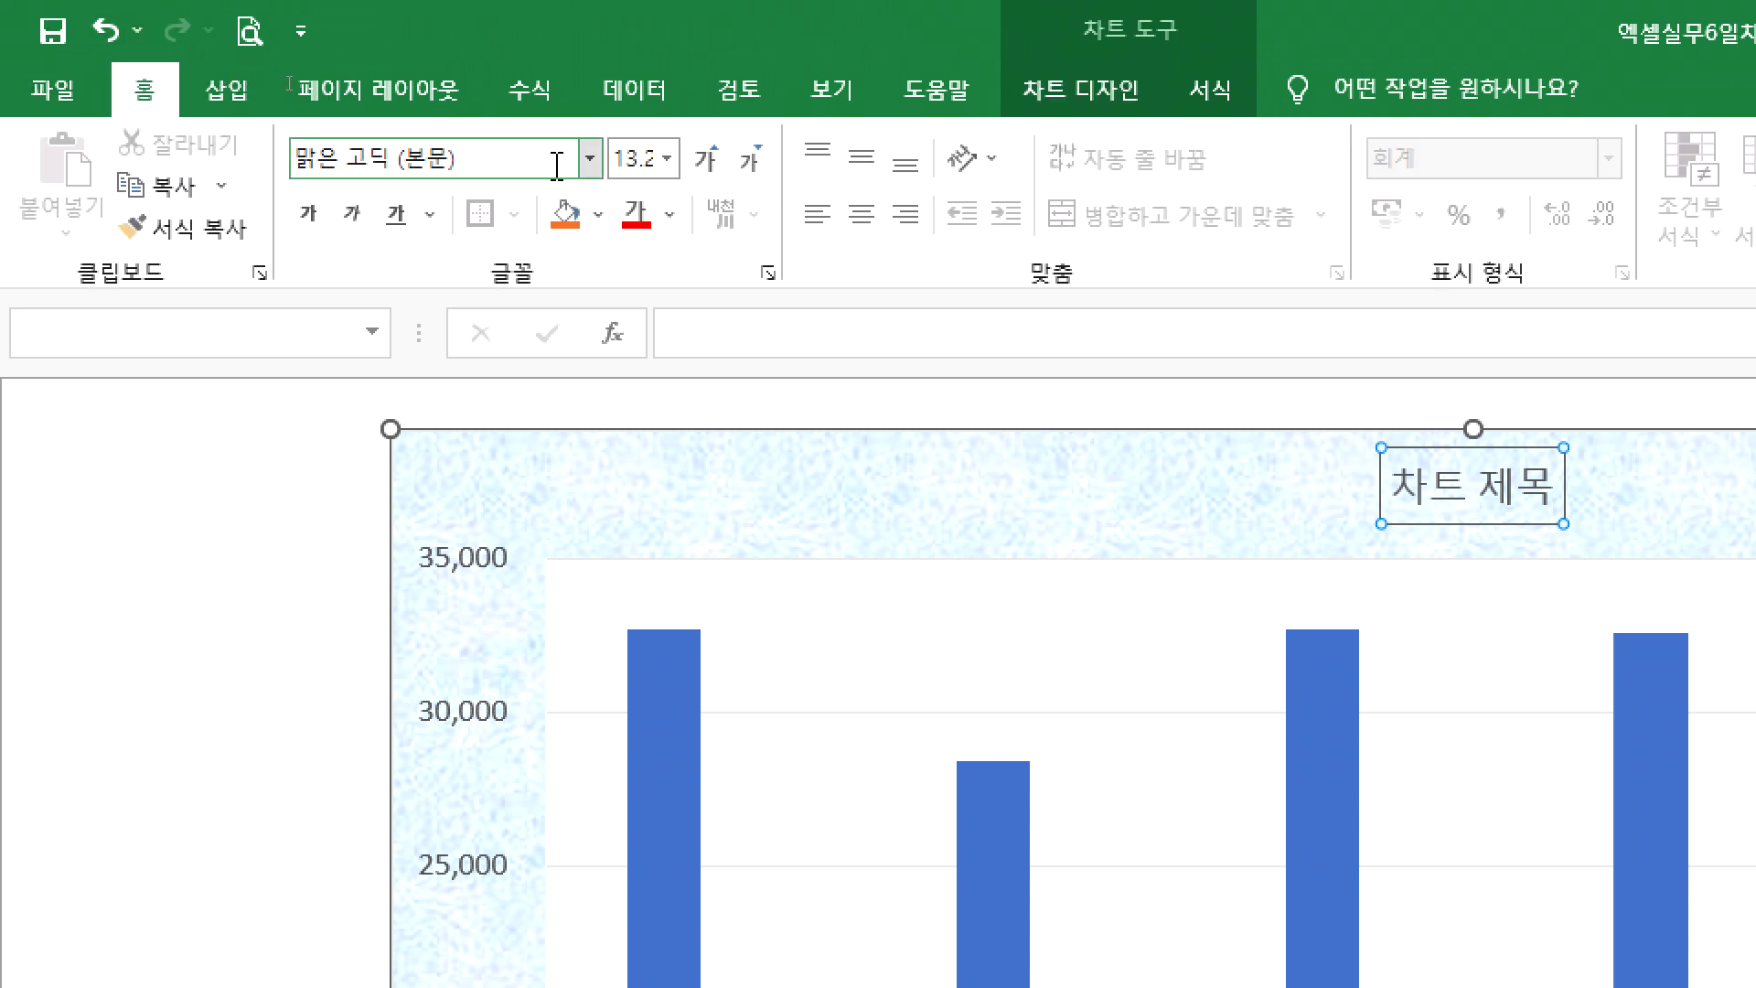
pyautogui.click(705, 161)
pyautogui.click(705, 161)
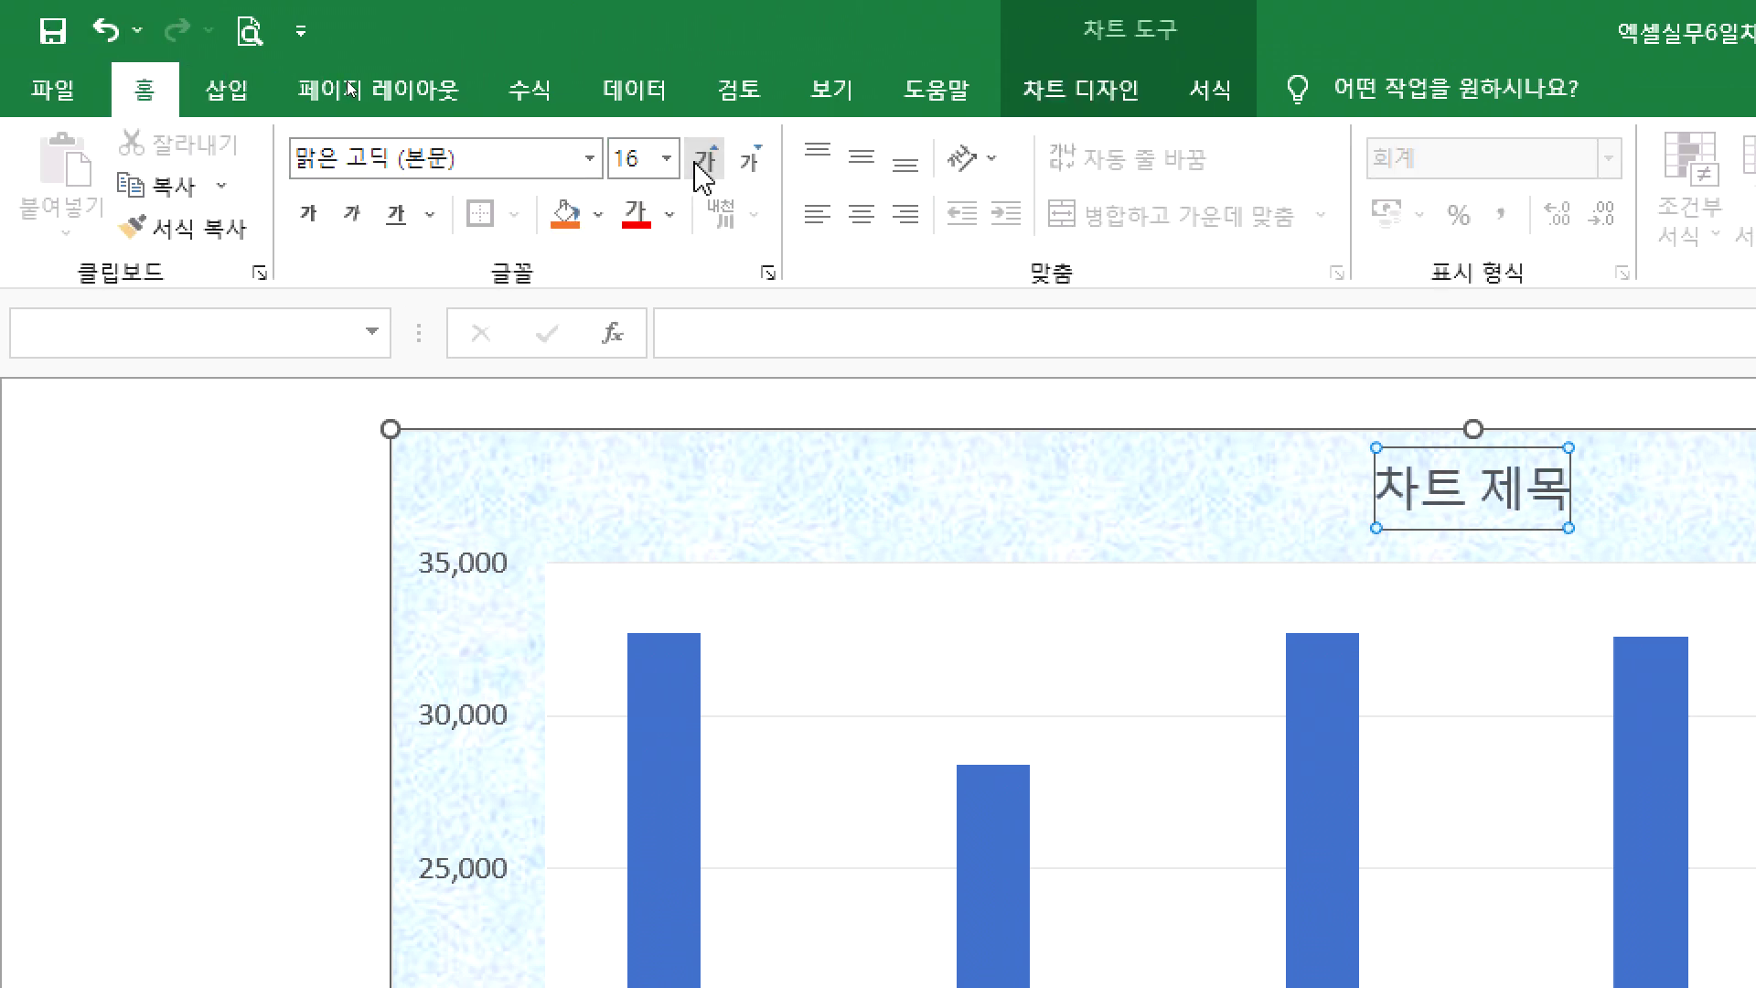
pyautogui.click(705, 161)
pyautogui.click(705, 161)
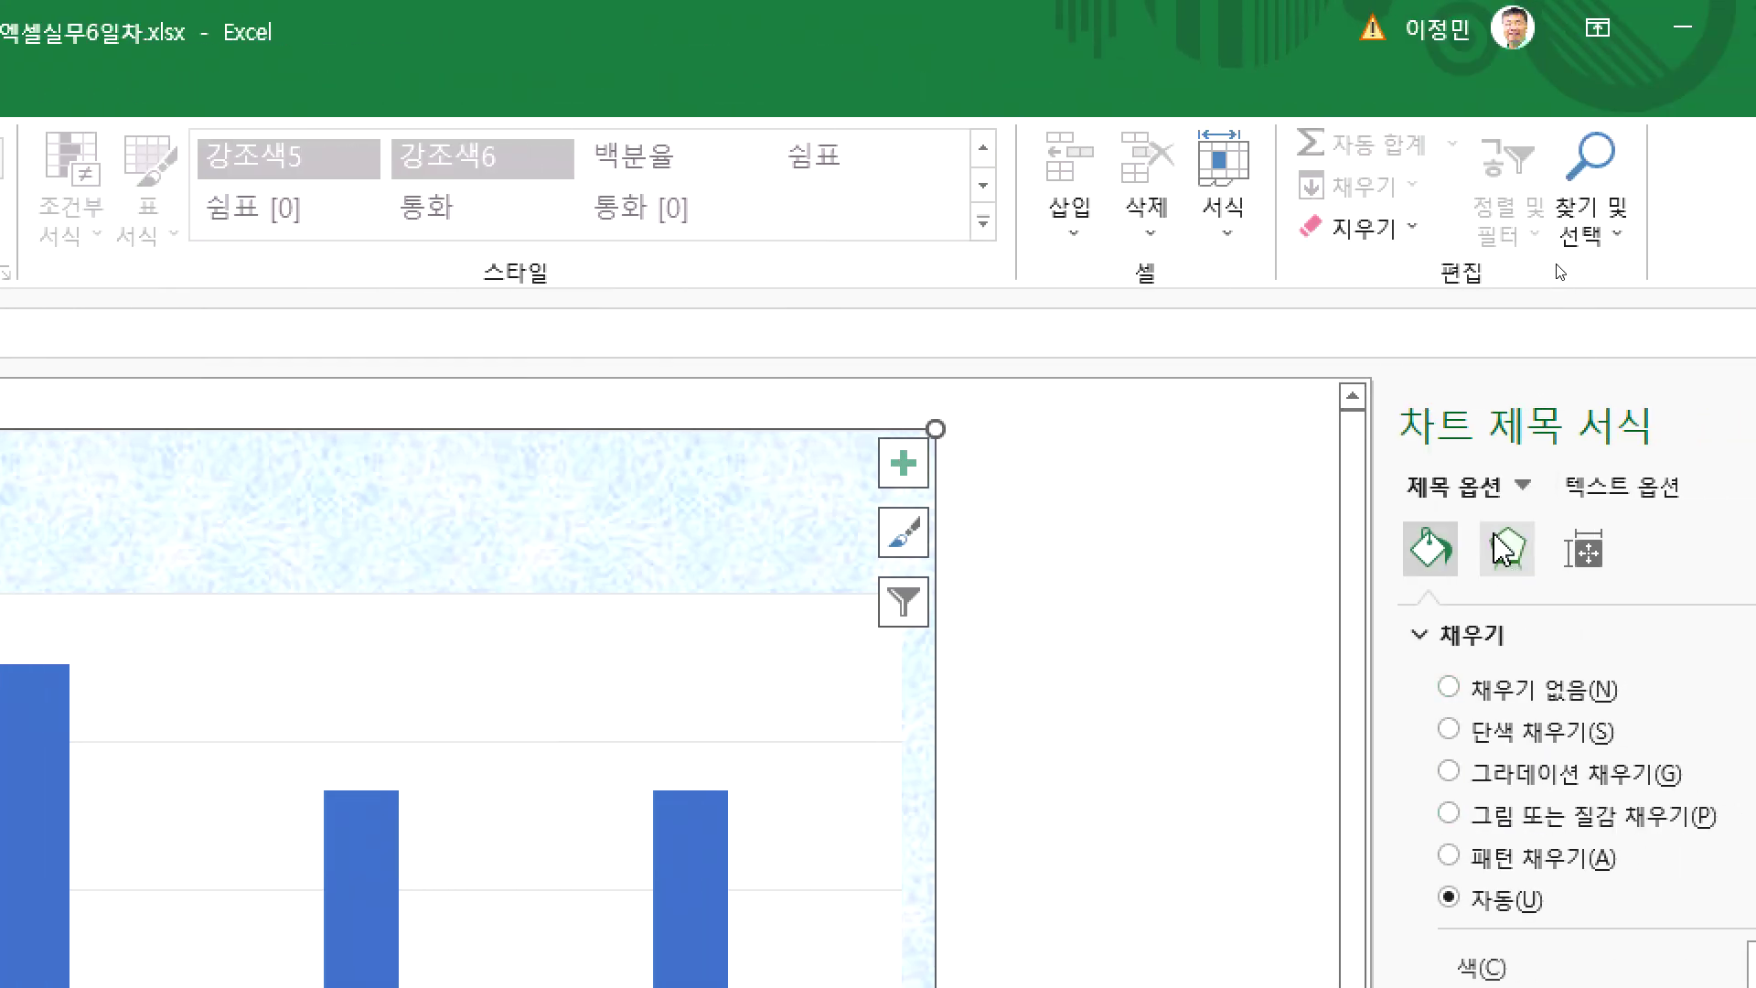
# - Give the chart title box a solid white fill
pyautogui.click(1479, 748)
pyautogui.click(1676, 814)
pyautogui.press('Escape')
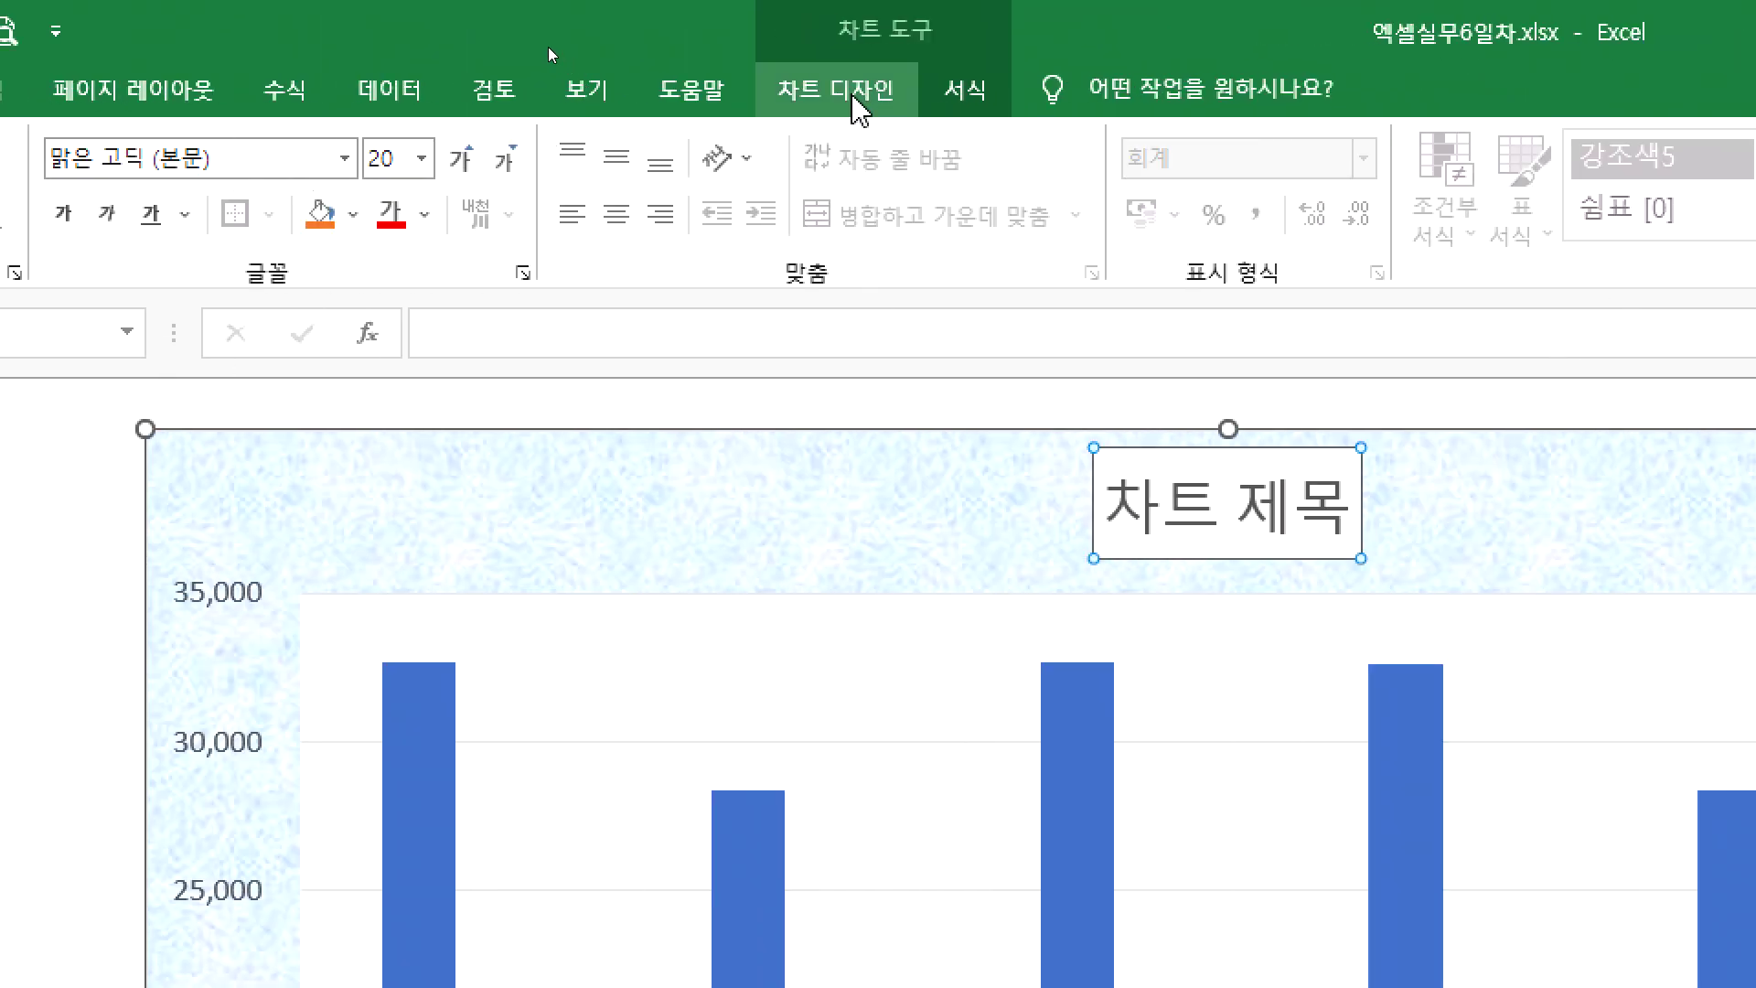
# - Apply a black shape outline to the chart title
pyautogui.click(965, 96)
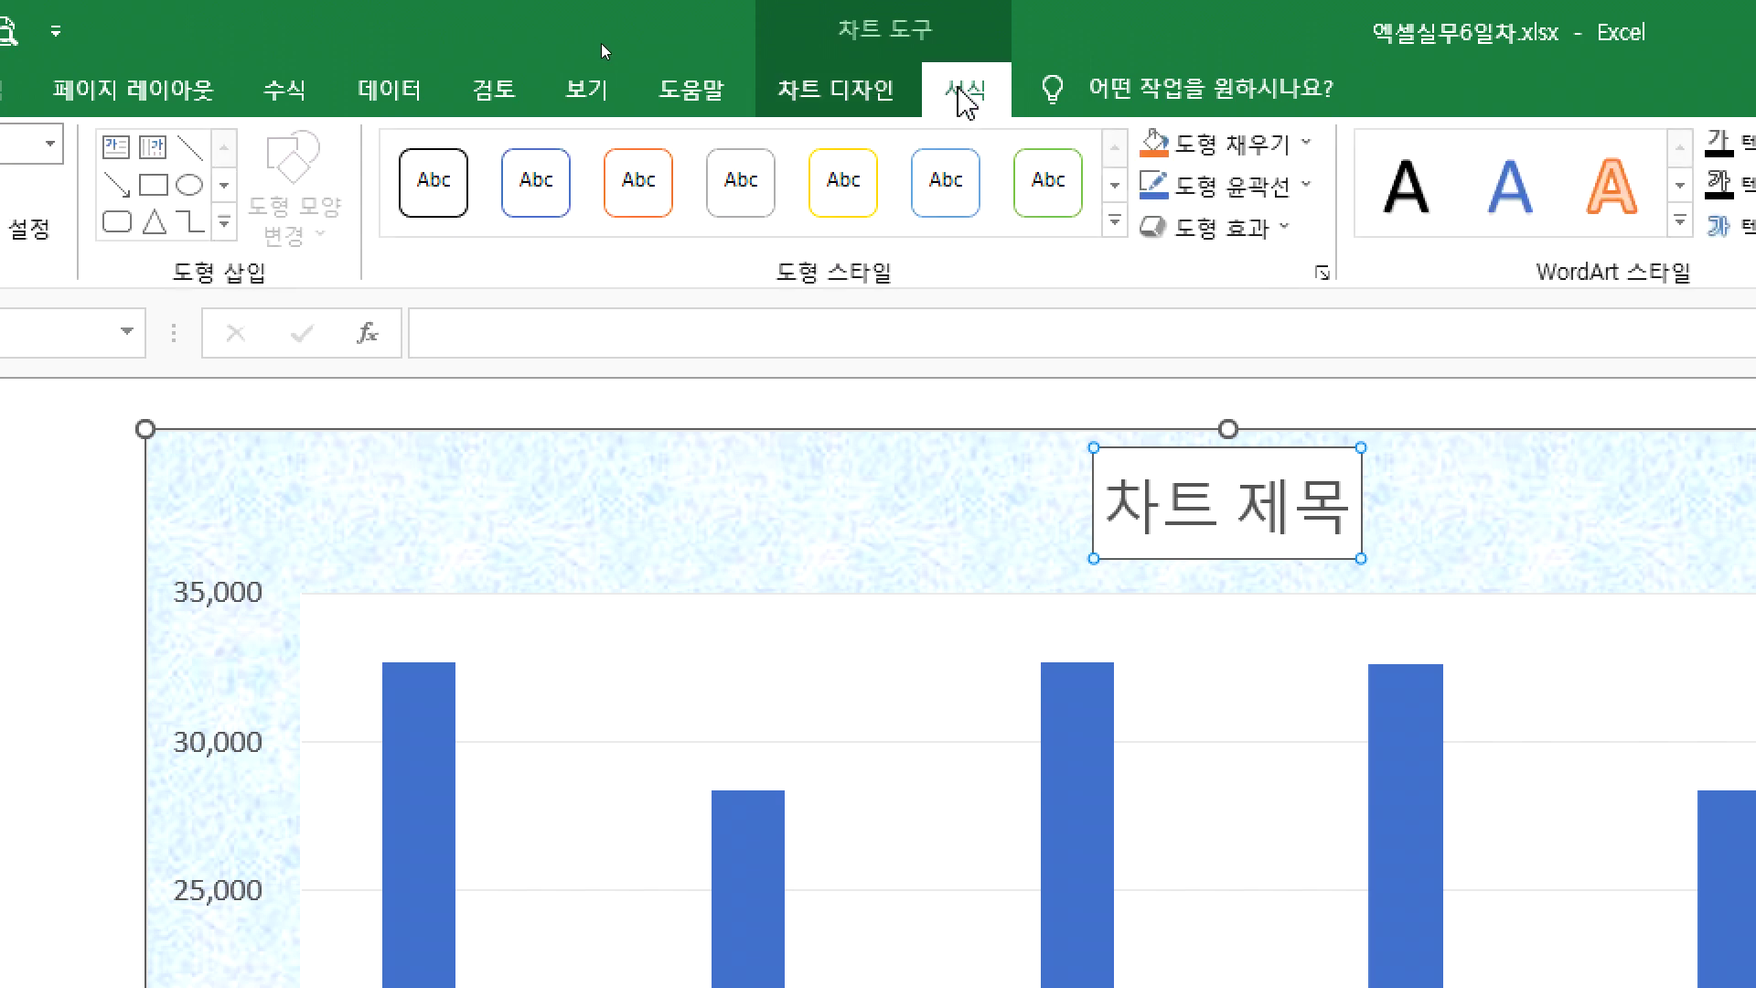
pyautogui.click(843, 101)
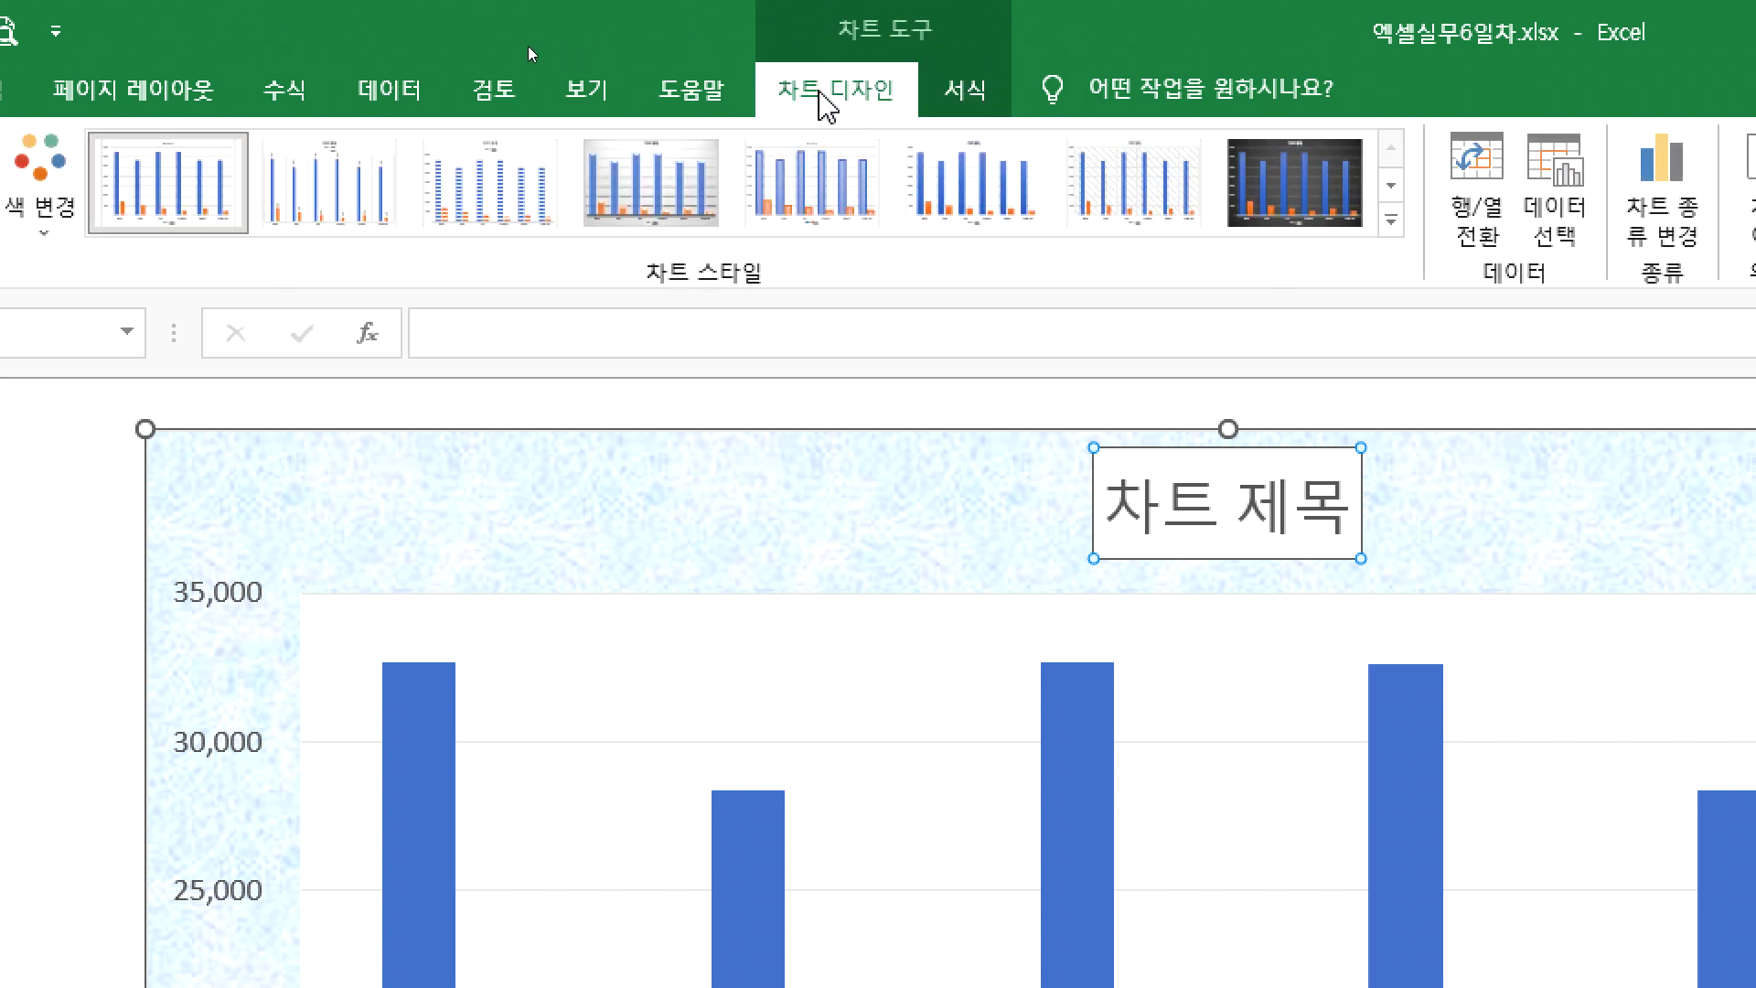
pyautogui.click(978, 103)
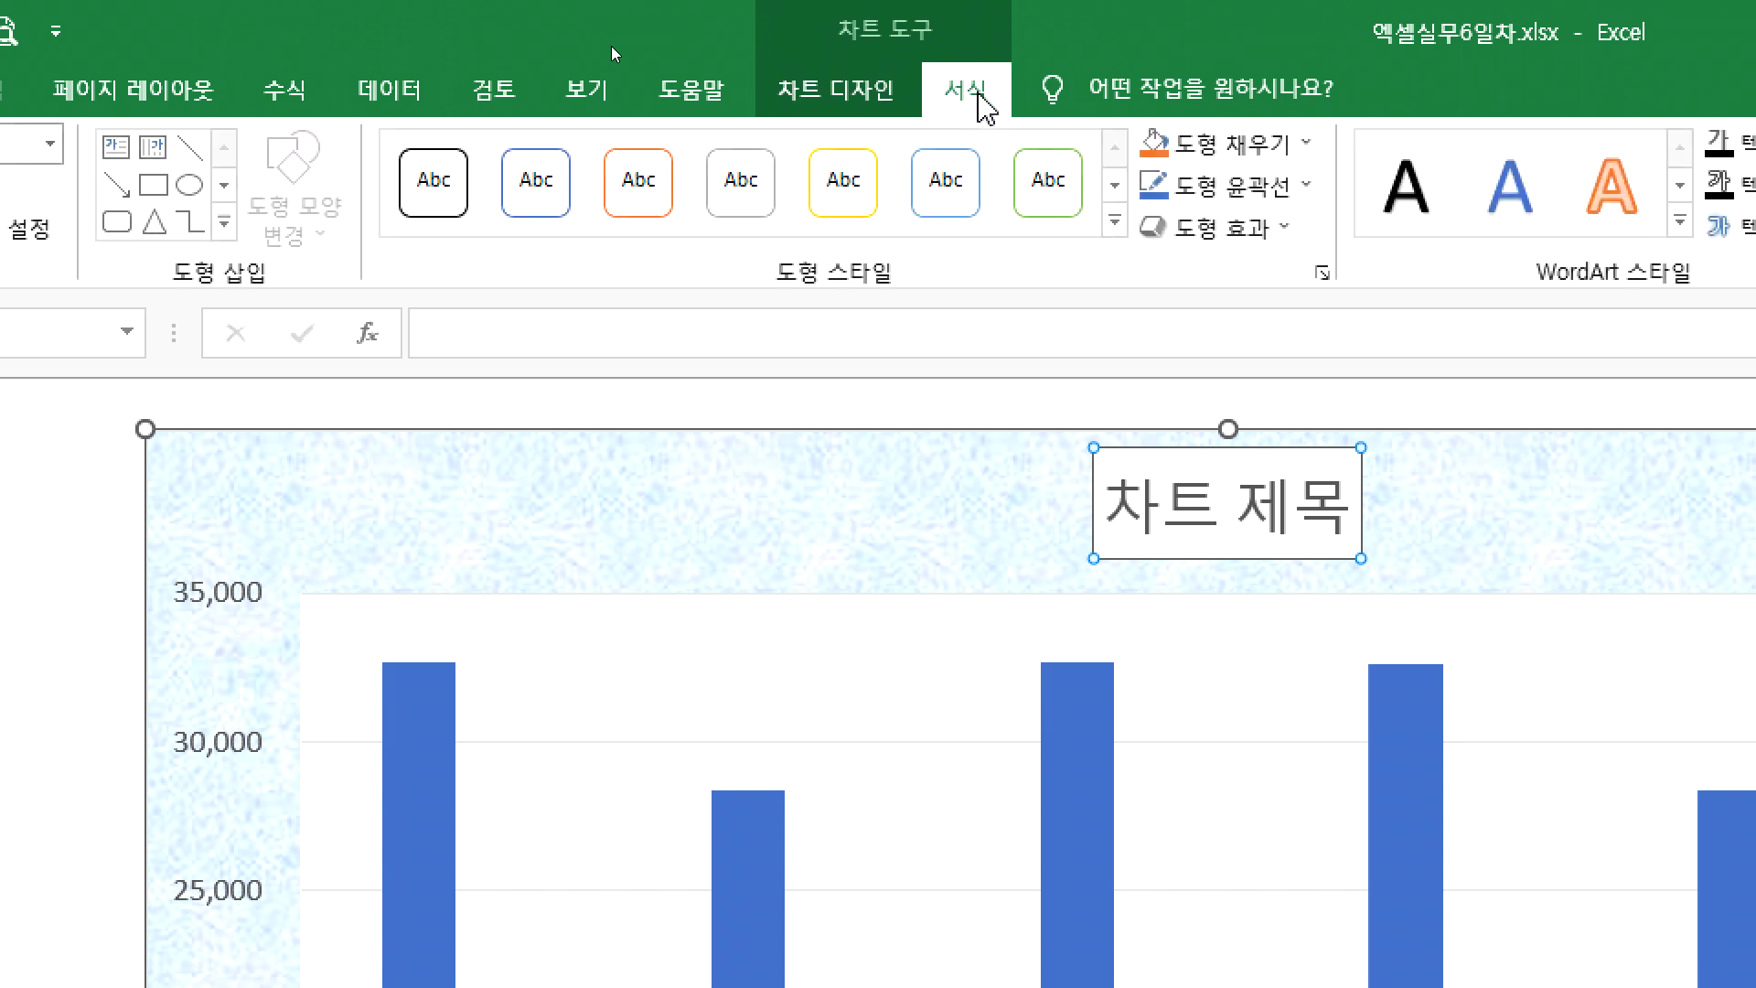
pyautogui.click(1230, 199)
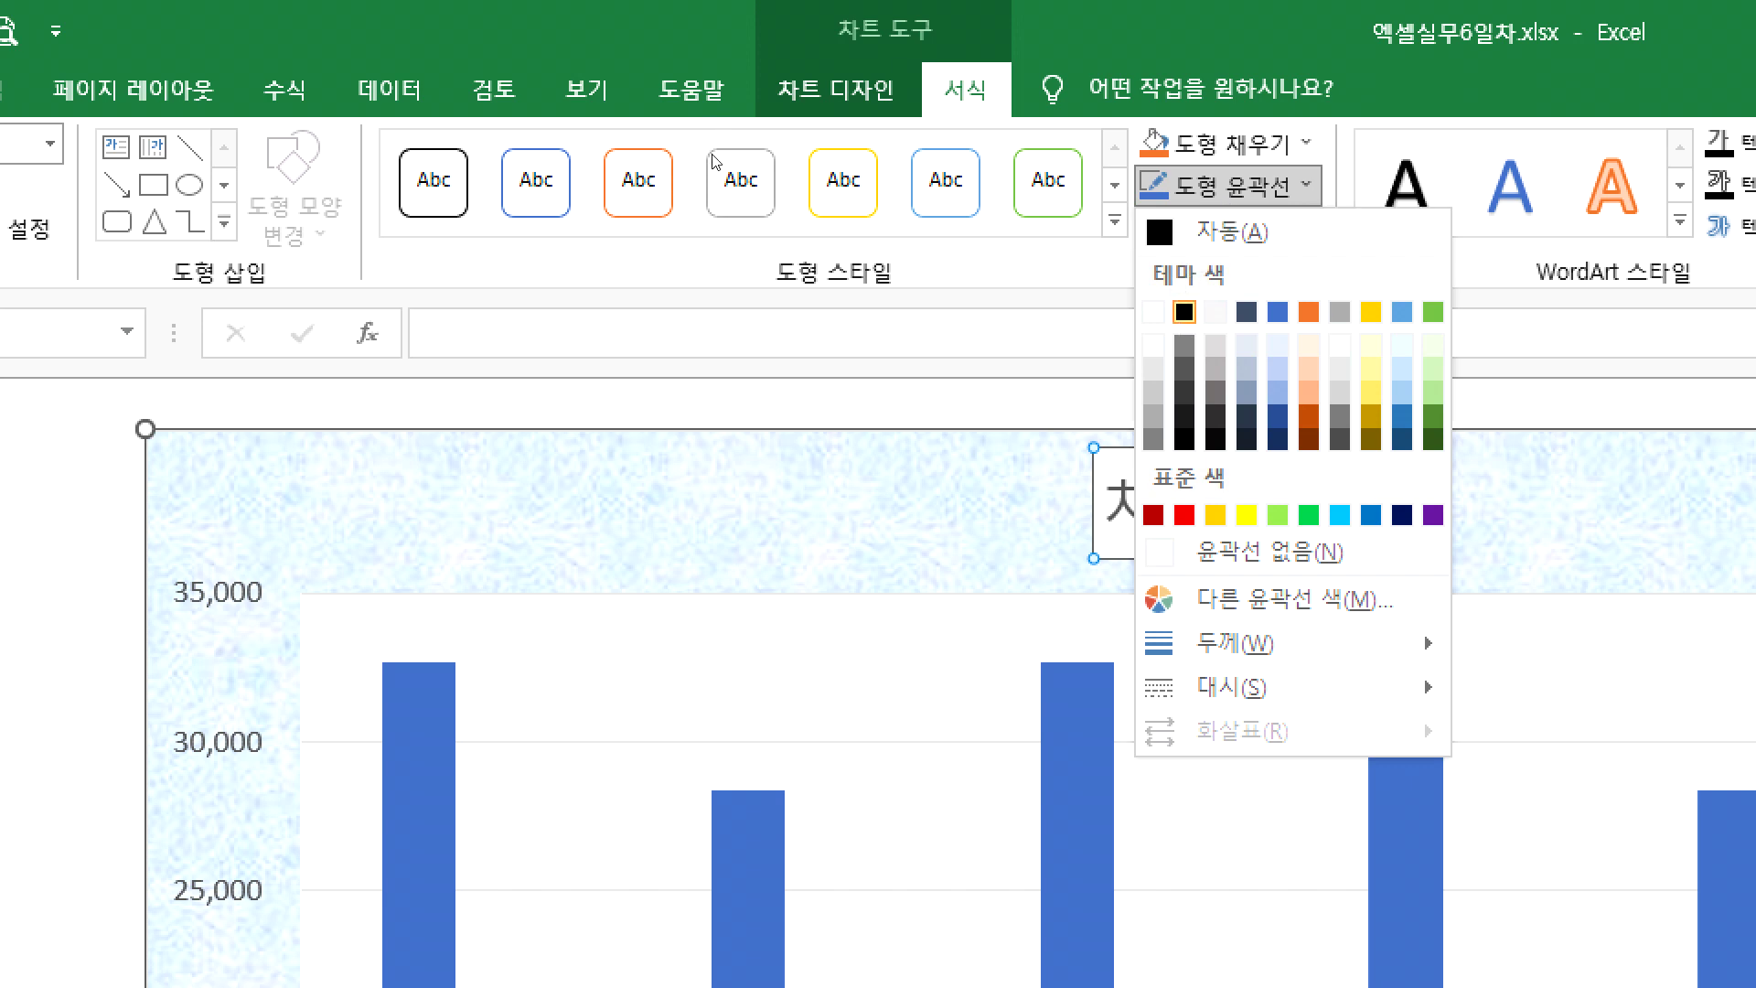
pyautogui.click(1184, 313)
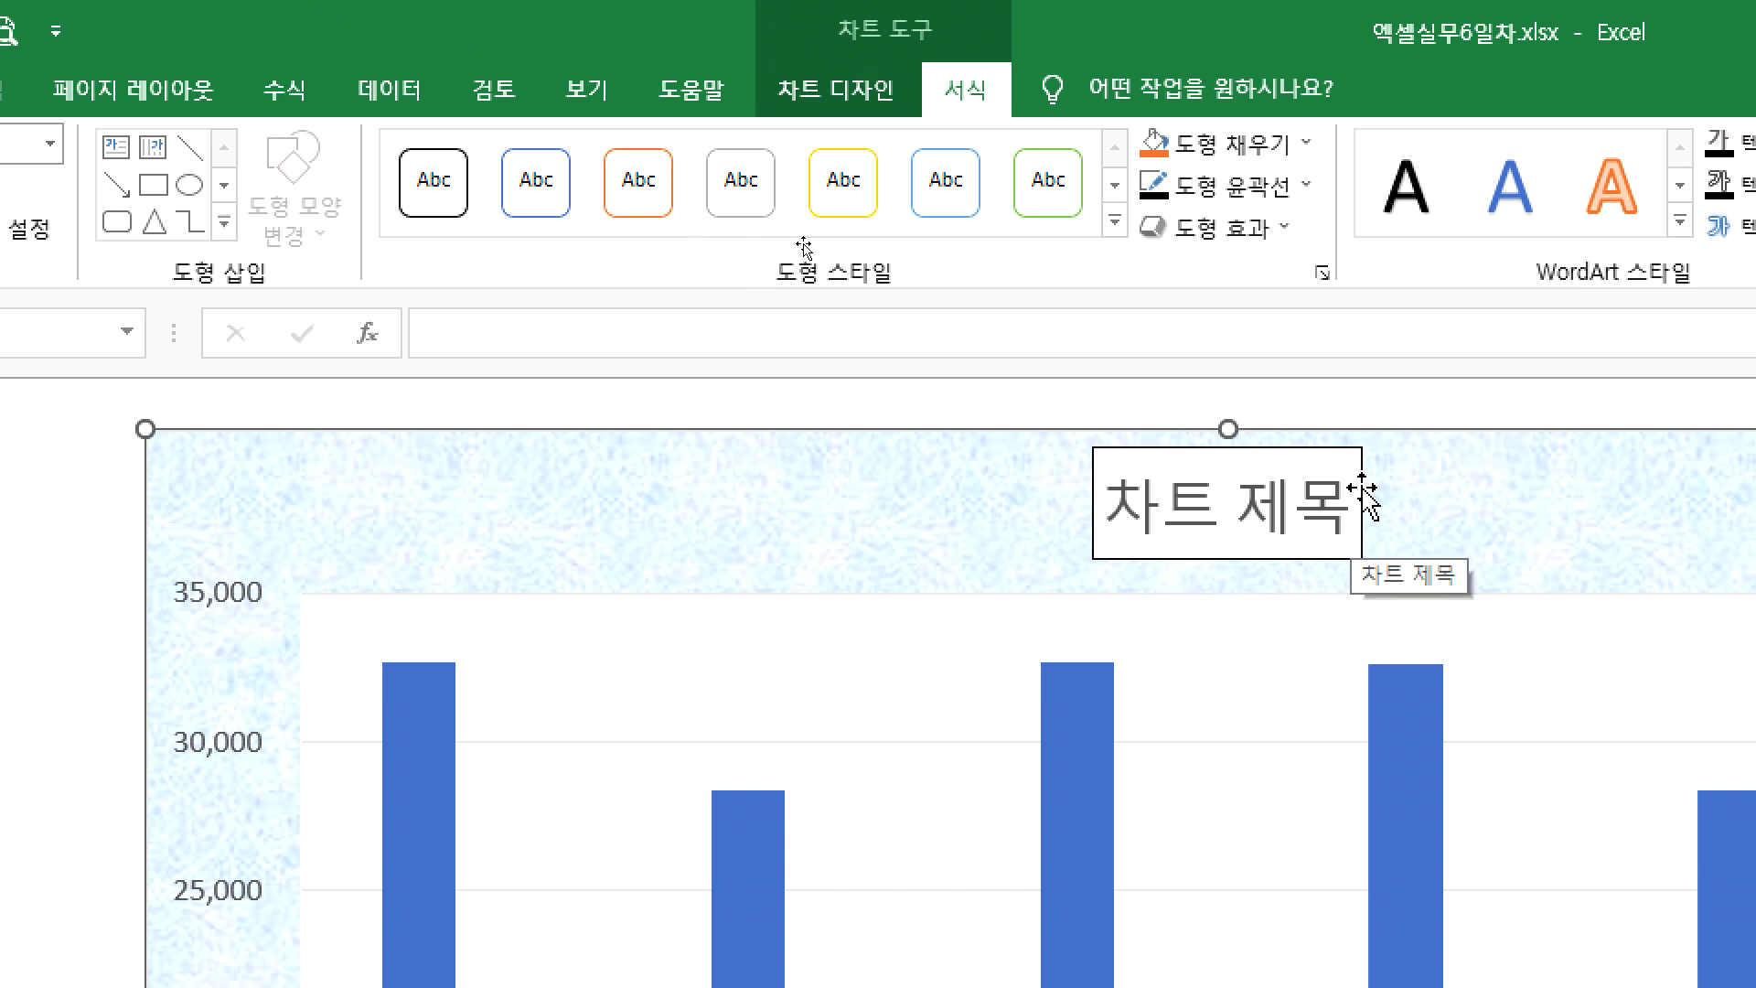
# - Check the title condition in the PDF and make the Excel chart title bold
pyautogui.hotkey('alt', 'Tab')
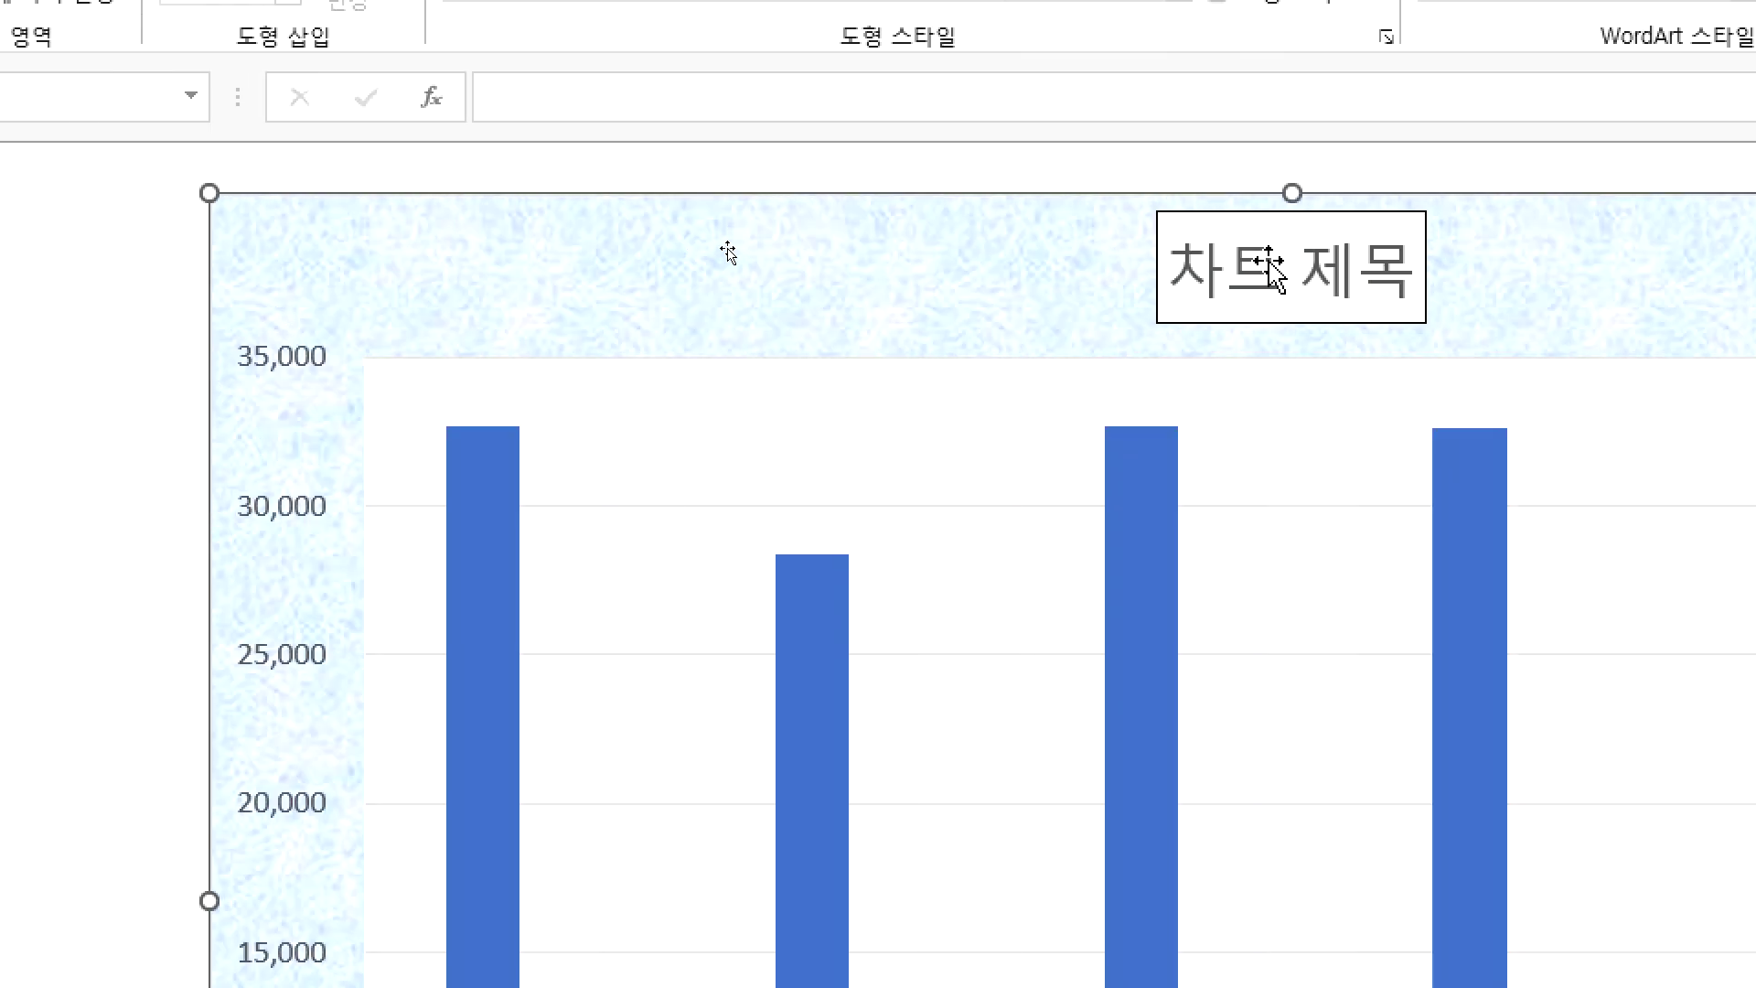
pyautogui.click(1276, 267)
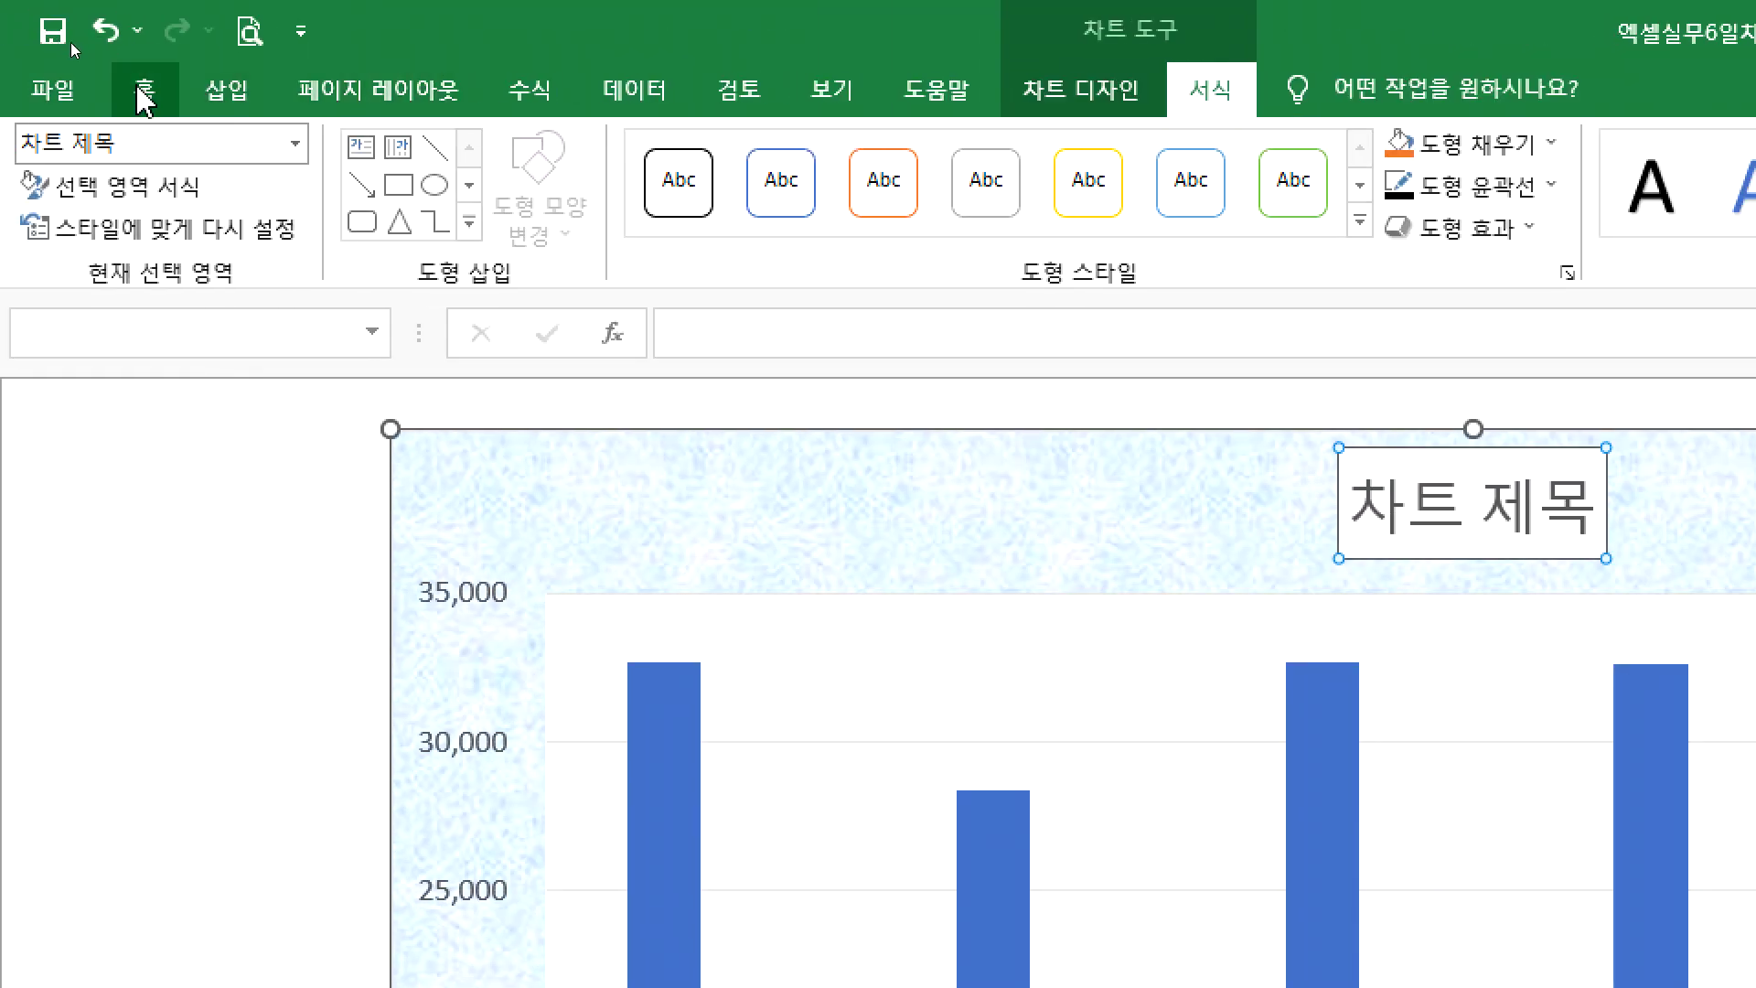
pyautogui.click(141, 90)
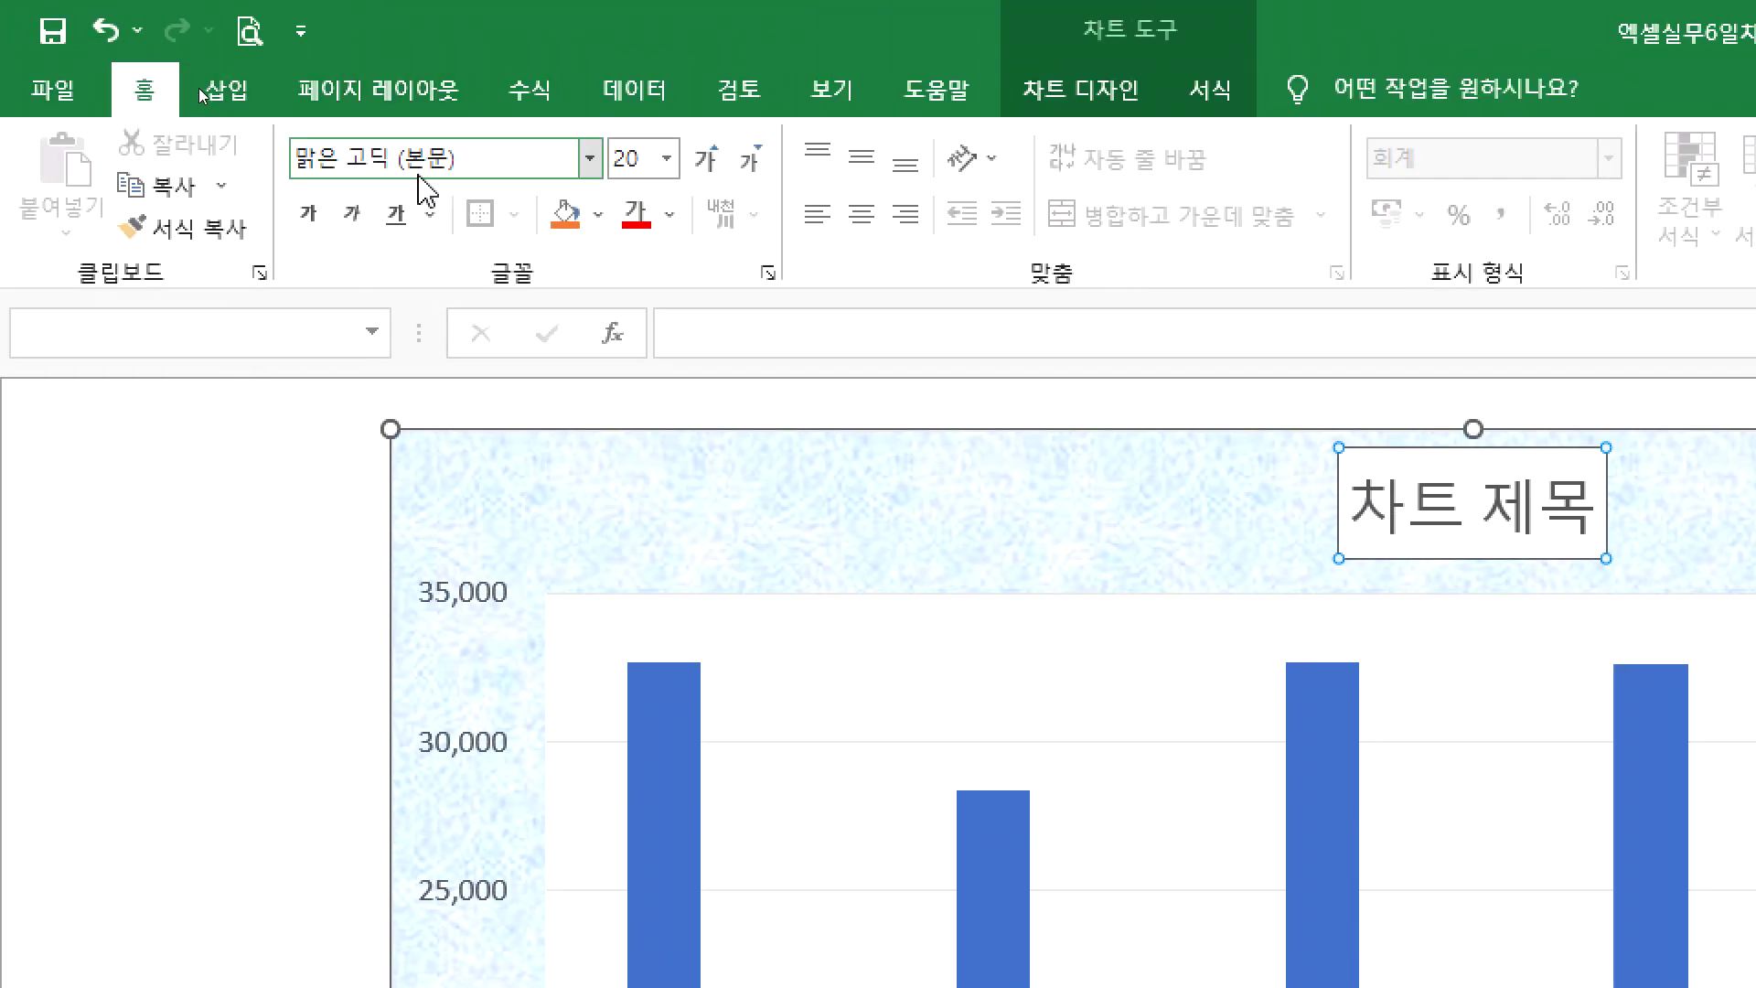
pyautogui.click(309, 216)
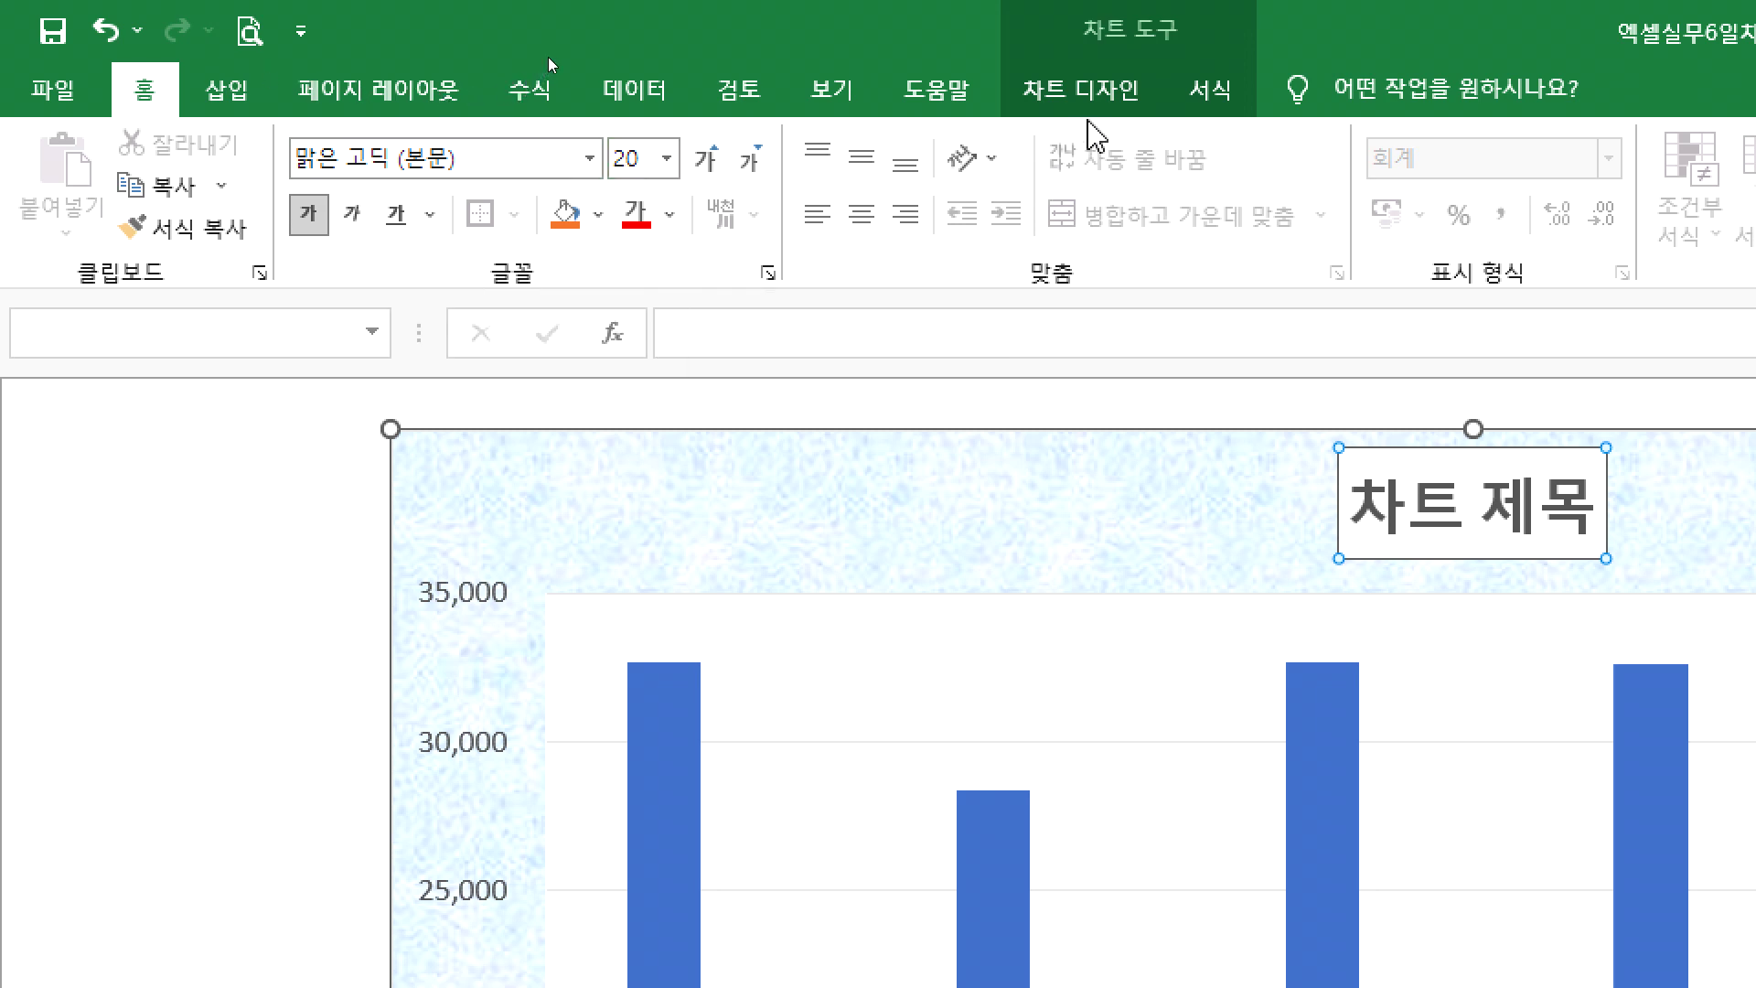
# - Reapply the black theme colour to the chart title's shape outline
pyautogui.click(1210, 92)
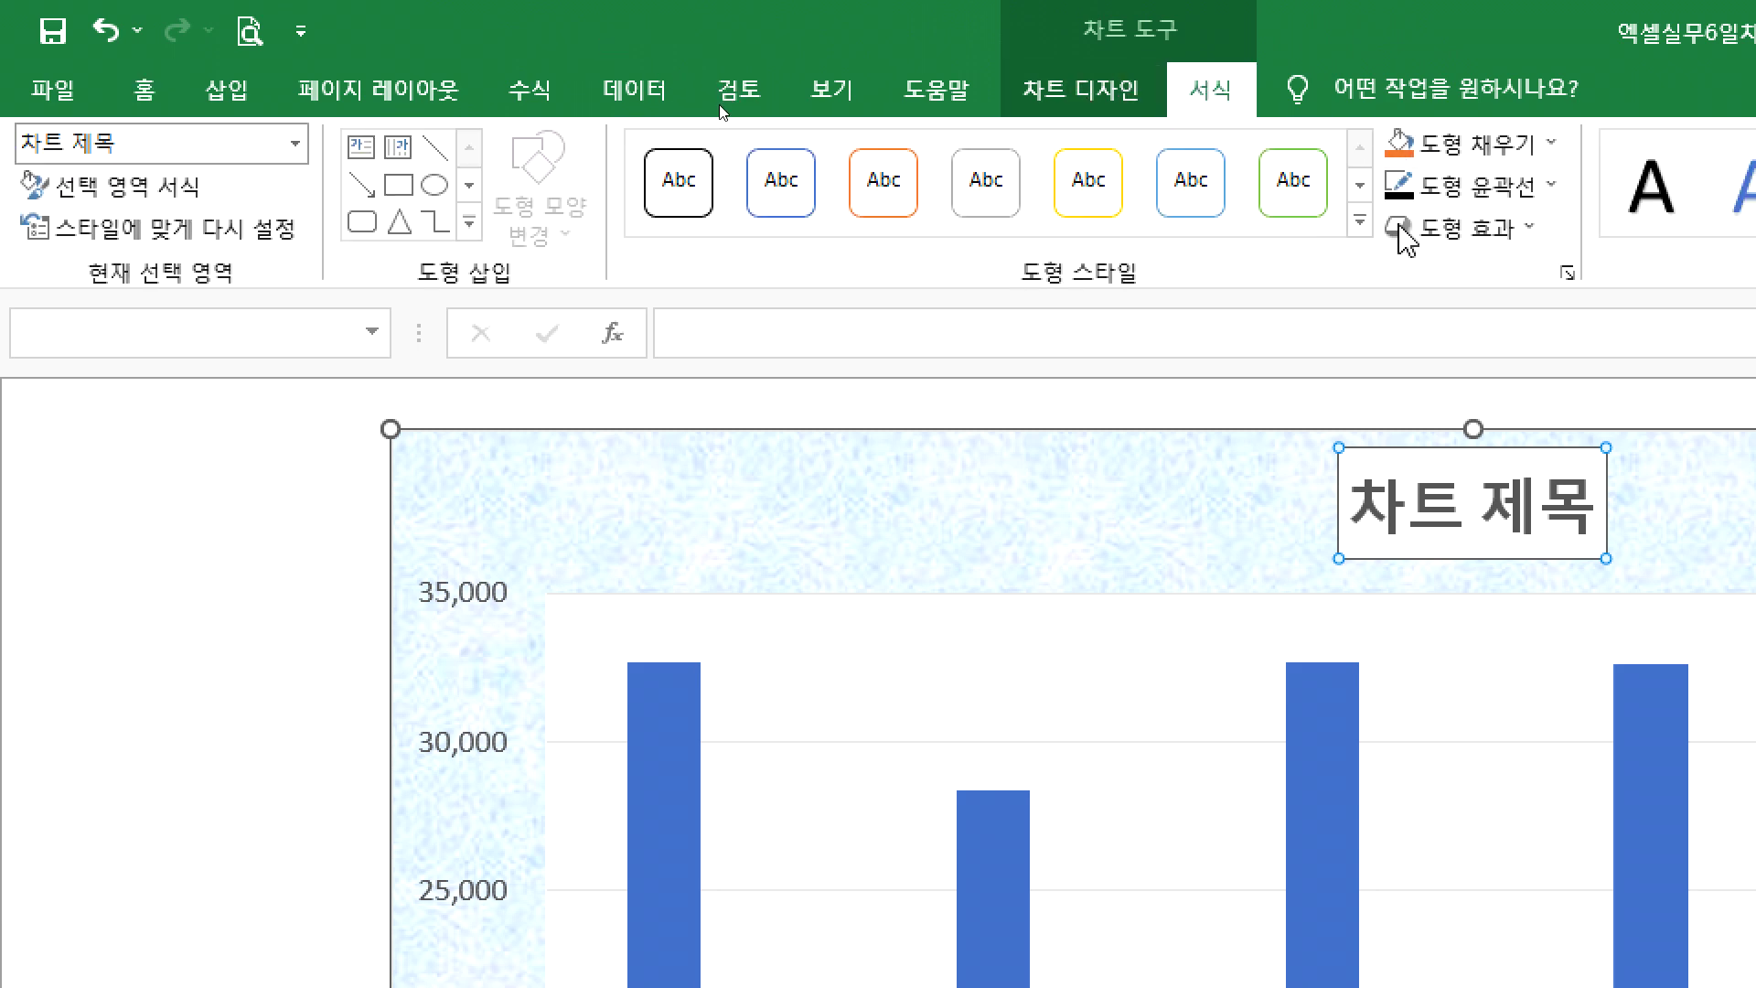
pyautogui.click(1491, 189)
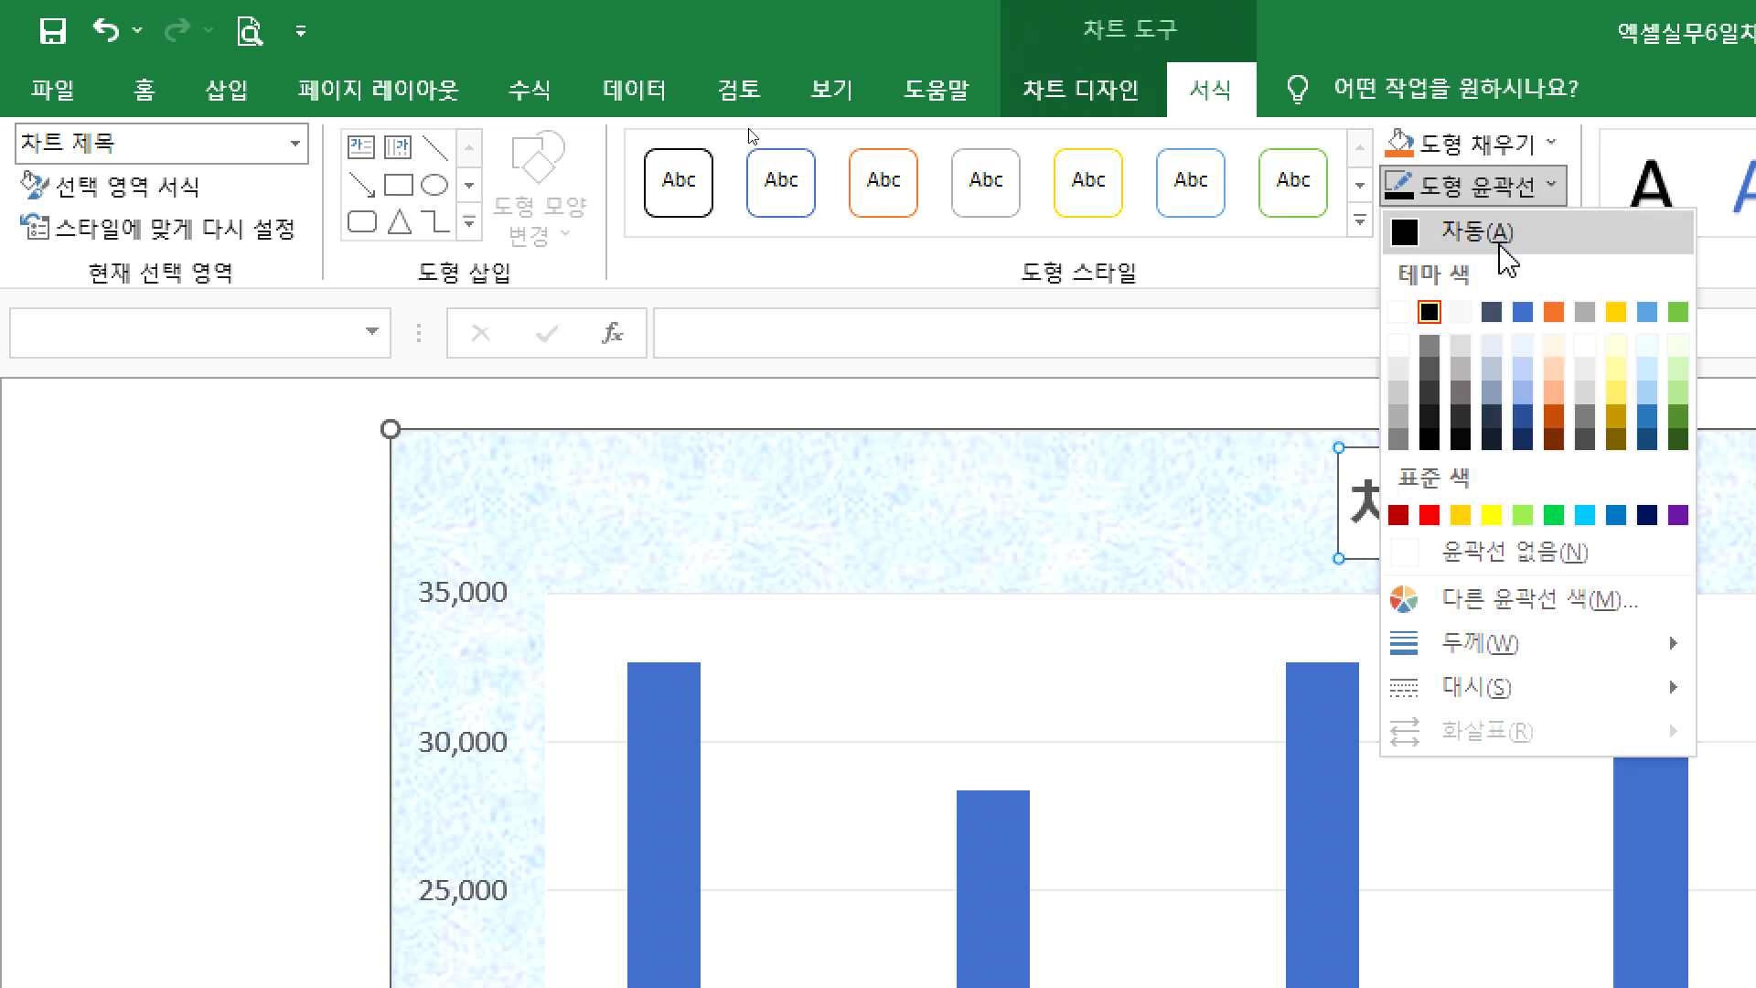
pyautogui.click(1429, 313)
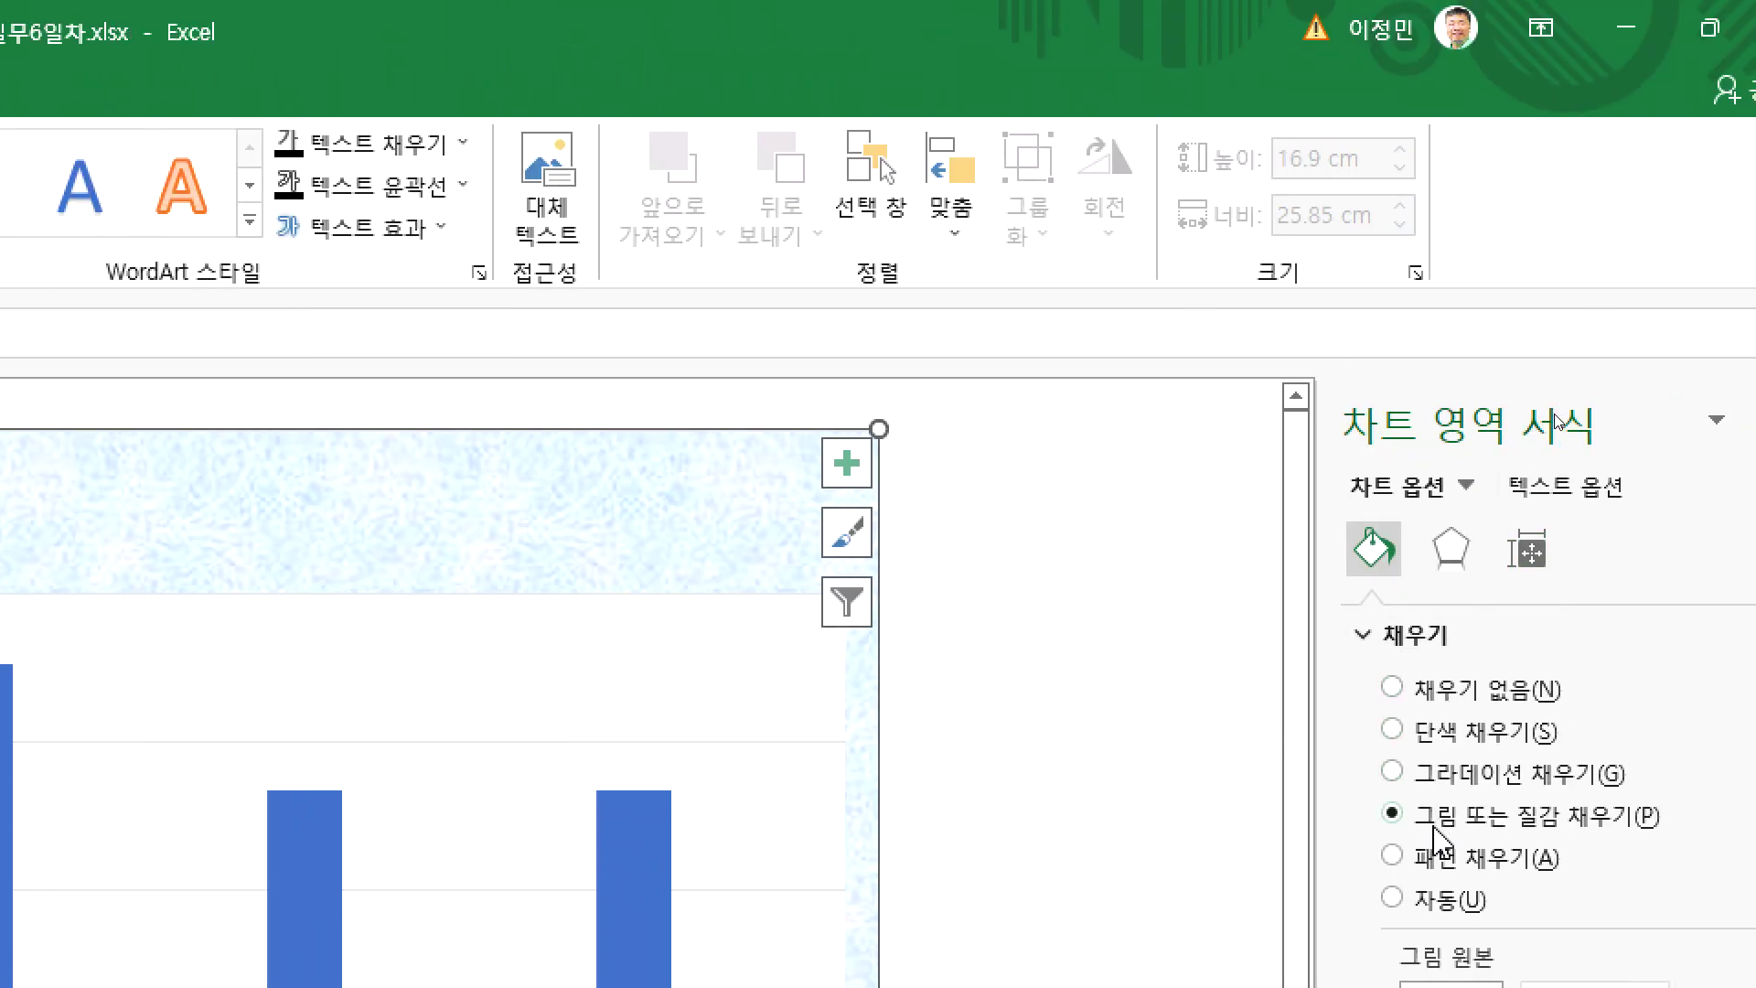
# - Try solid fill and no fill on the chart area and return it to the picture or texture fill
pyautogui.click(1439, 737)
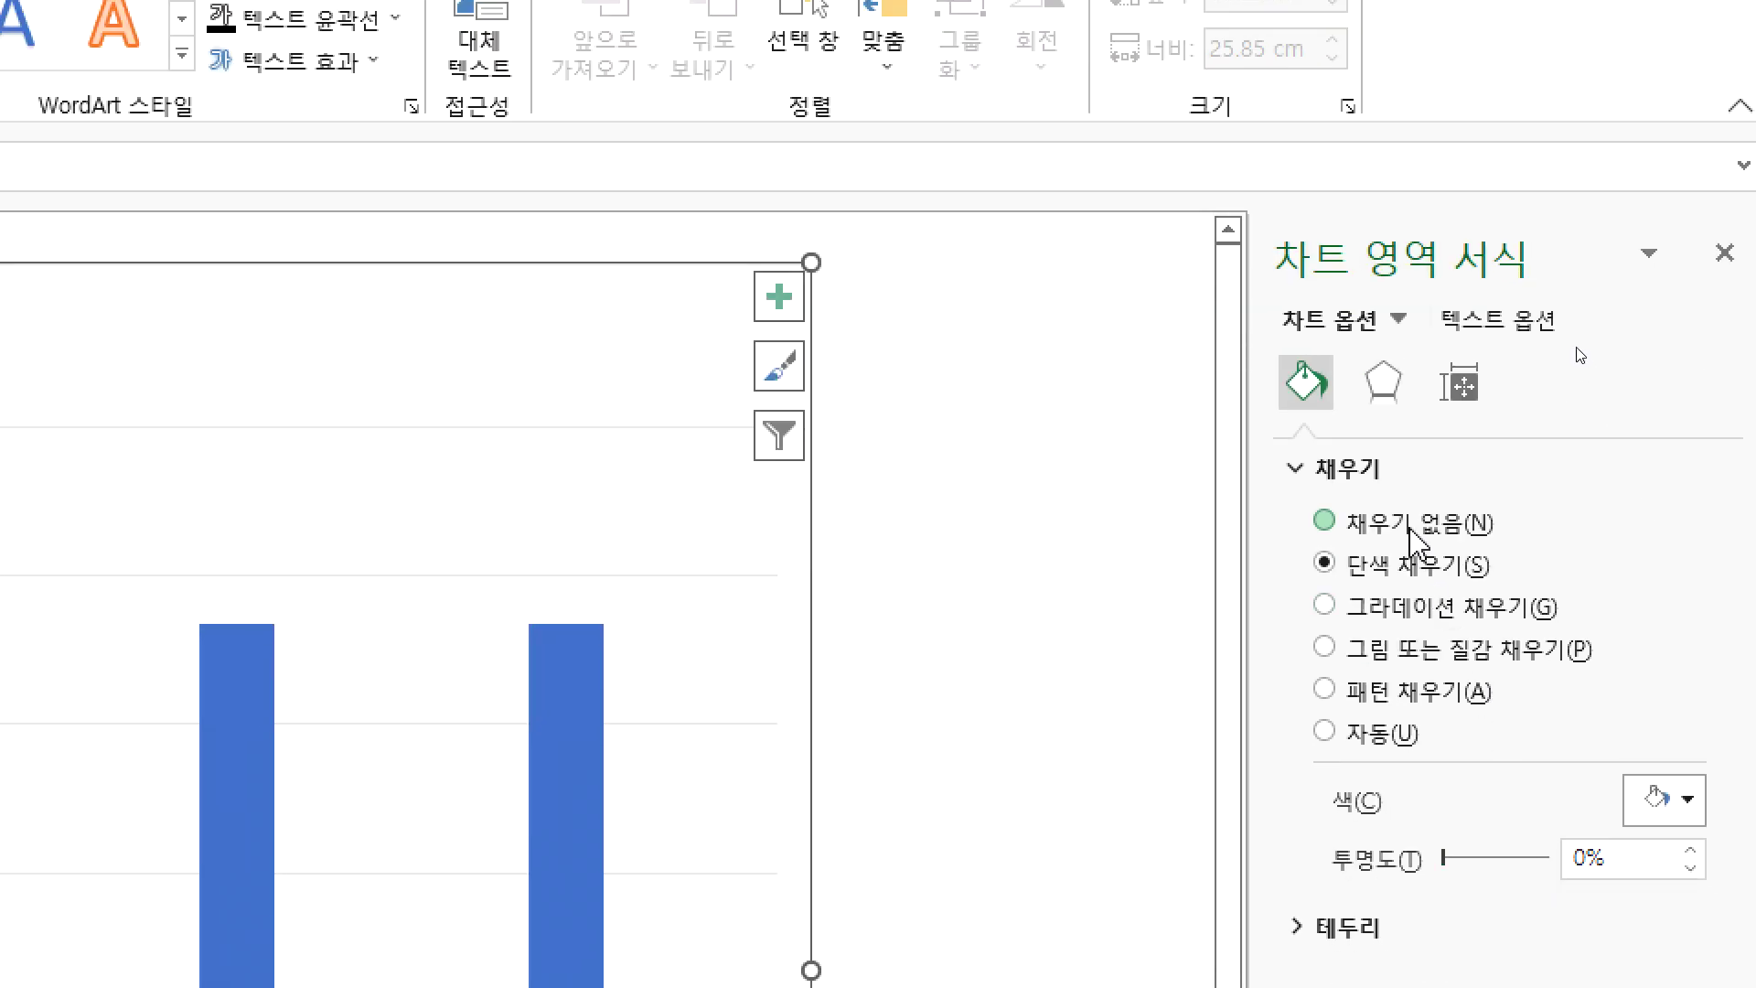
pyautogui.click(1411, 530)
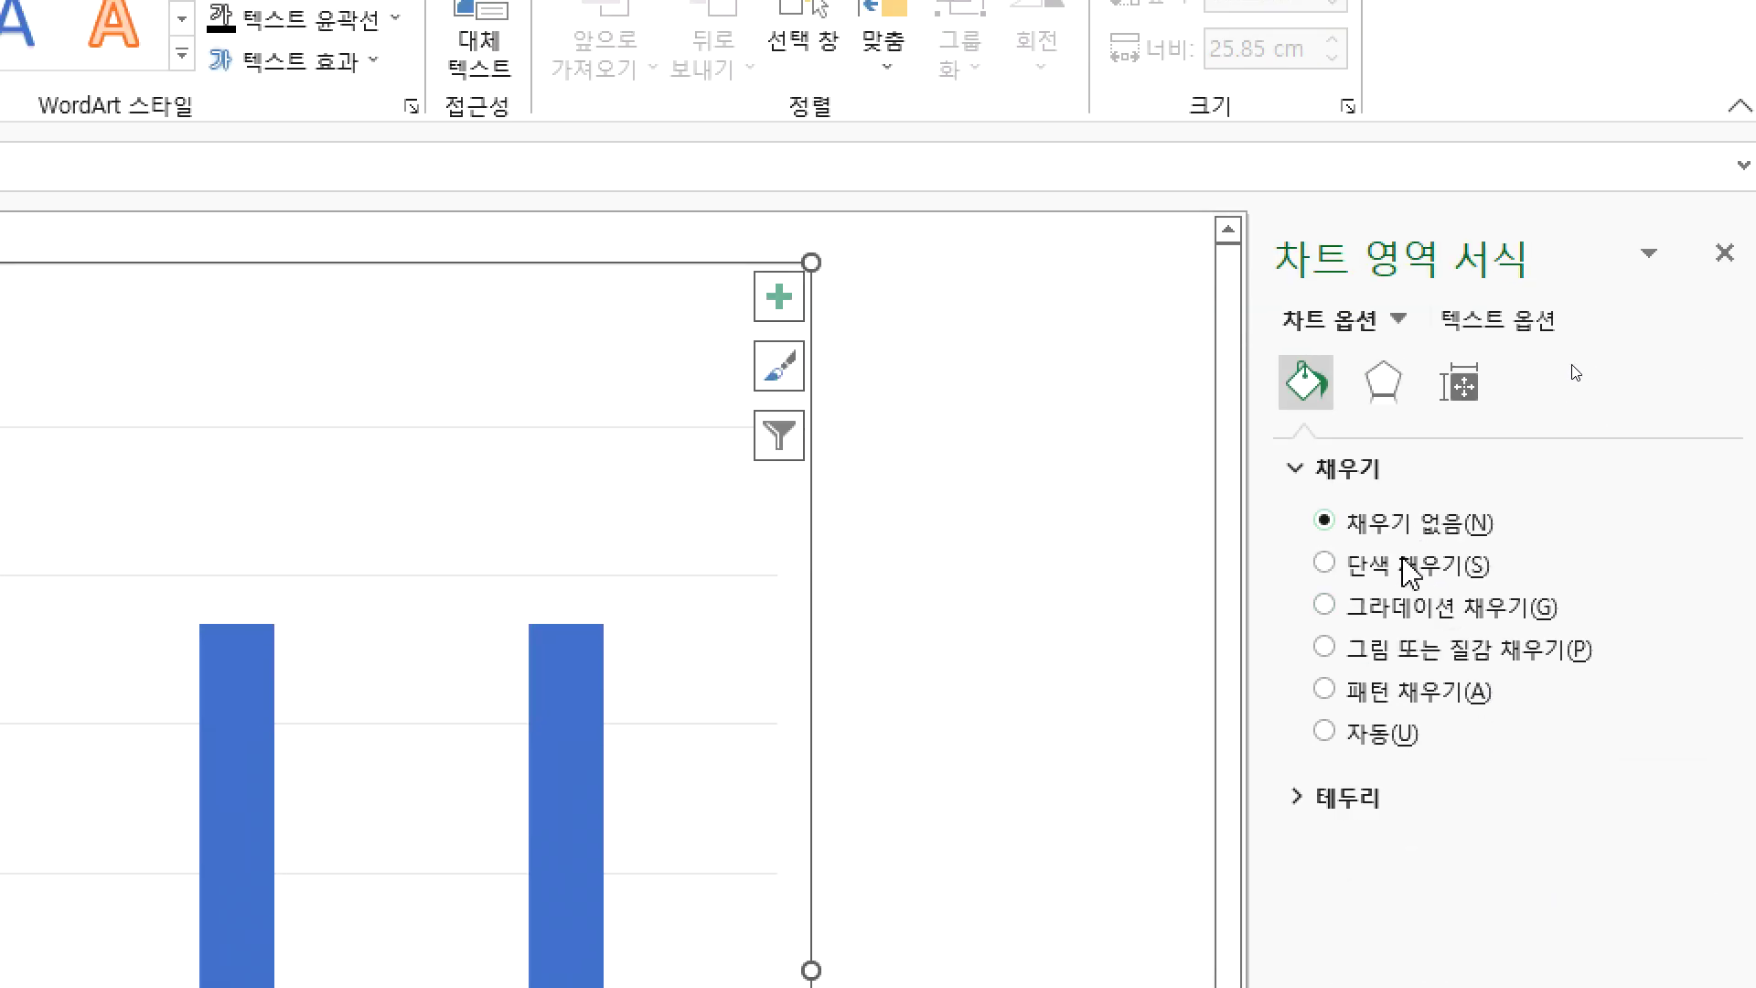
pyautogui.click(1399, 565)
pyautogui.click(1399, 528)
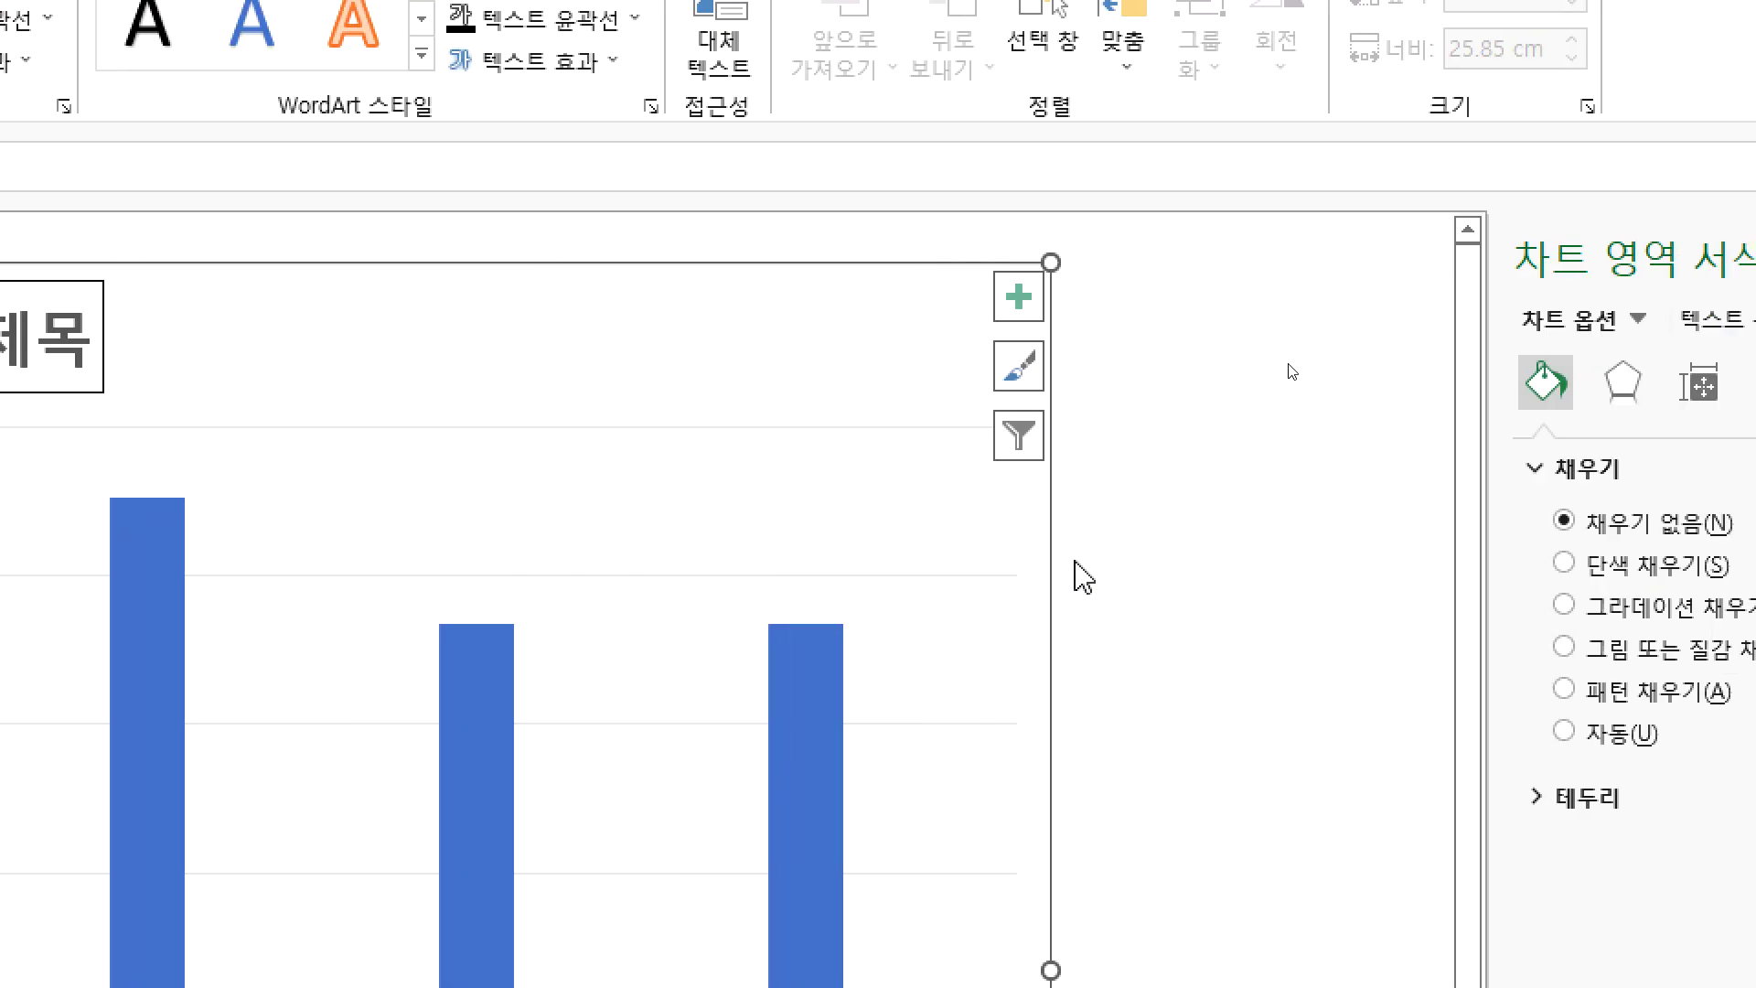
pyautogui.hotkey('alt', 'p')
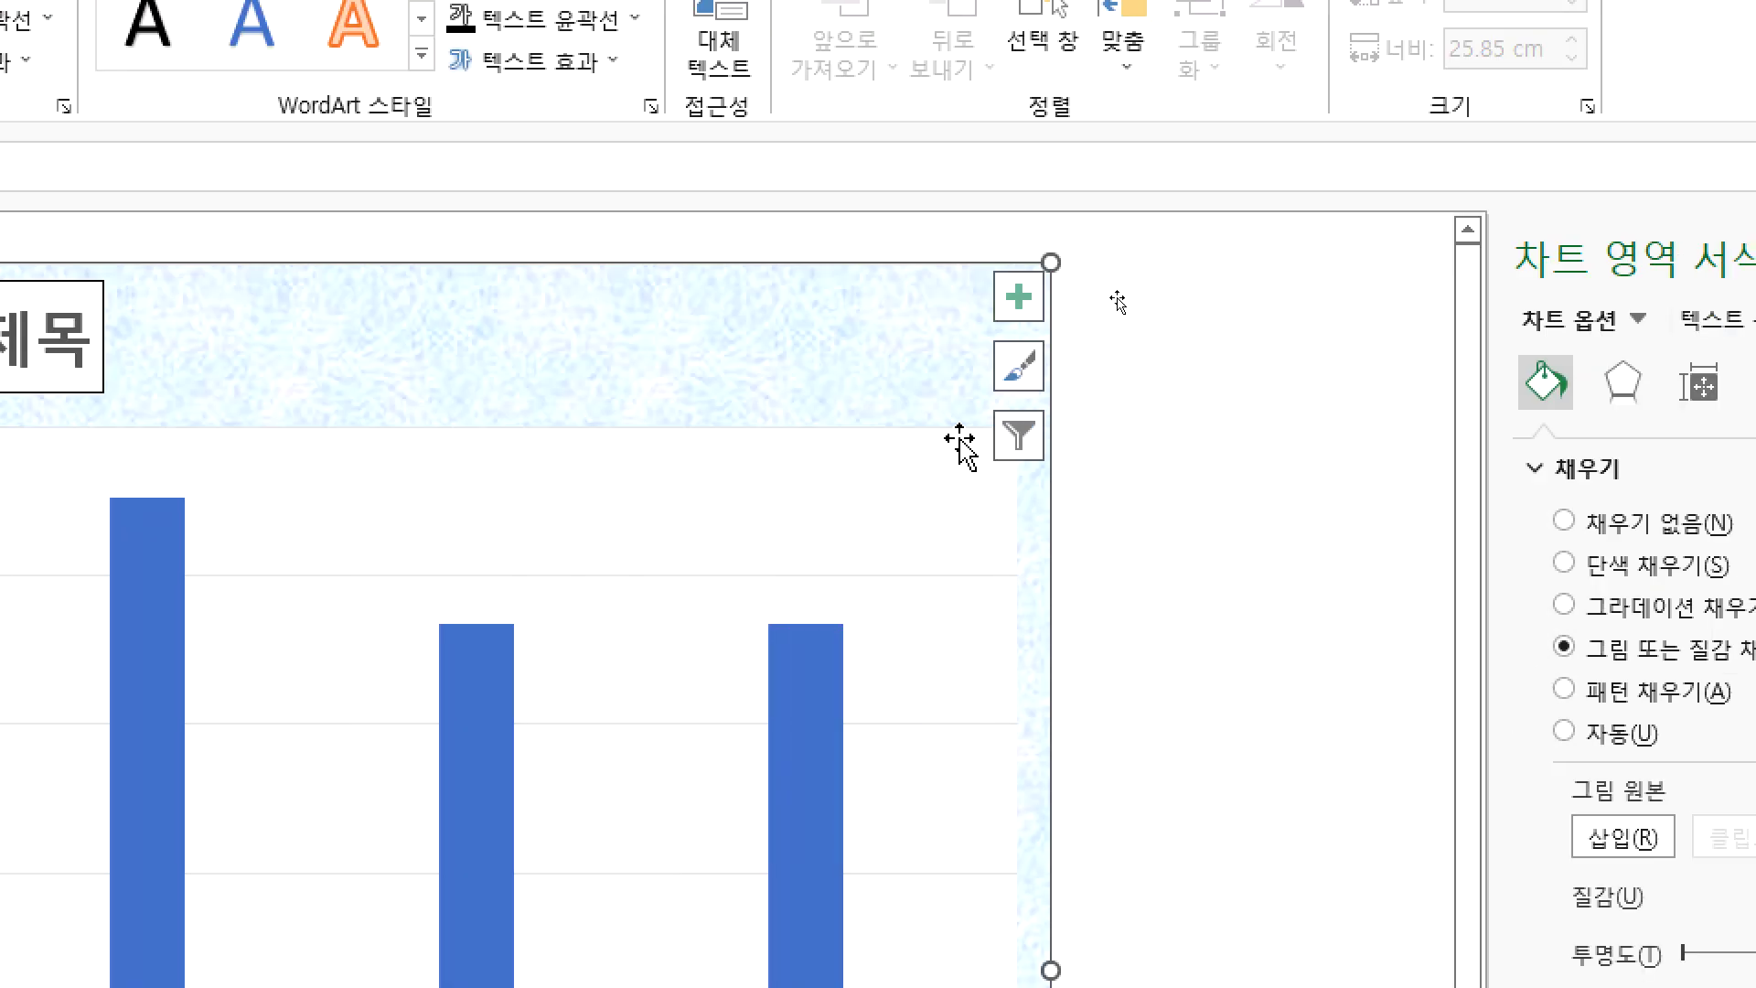
# - Try no fill on the chart title, return it to solid fill and close its formatting options
pyautogui.click(14, 330)
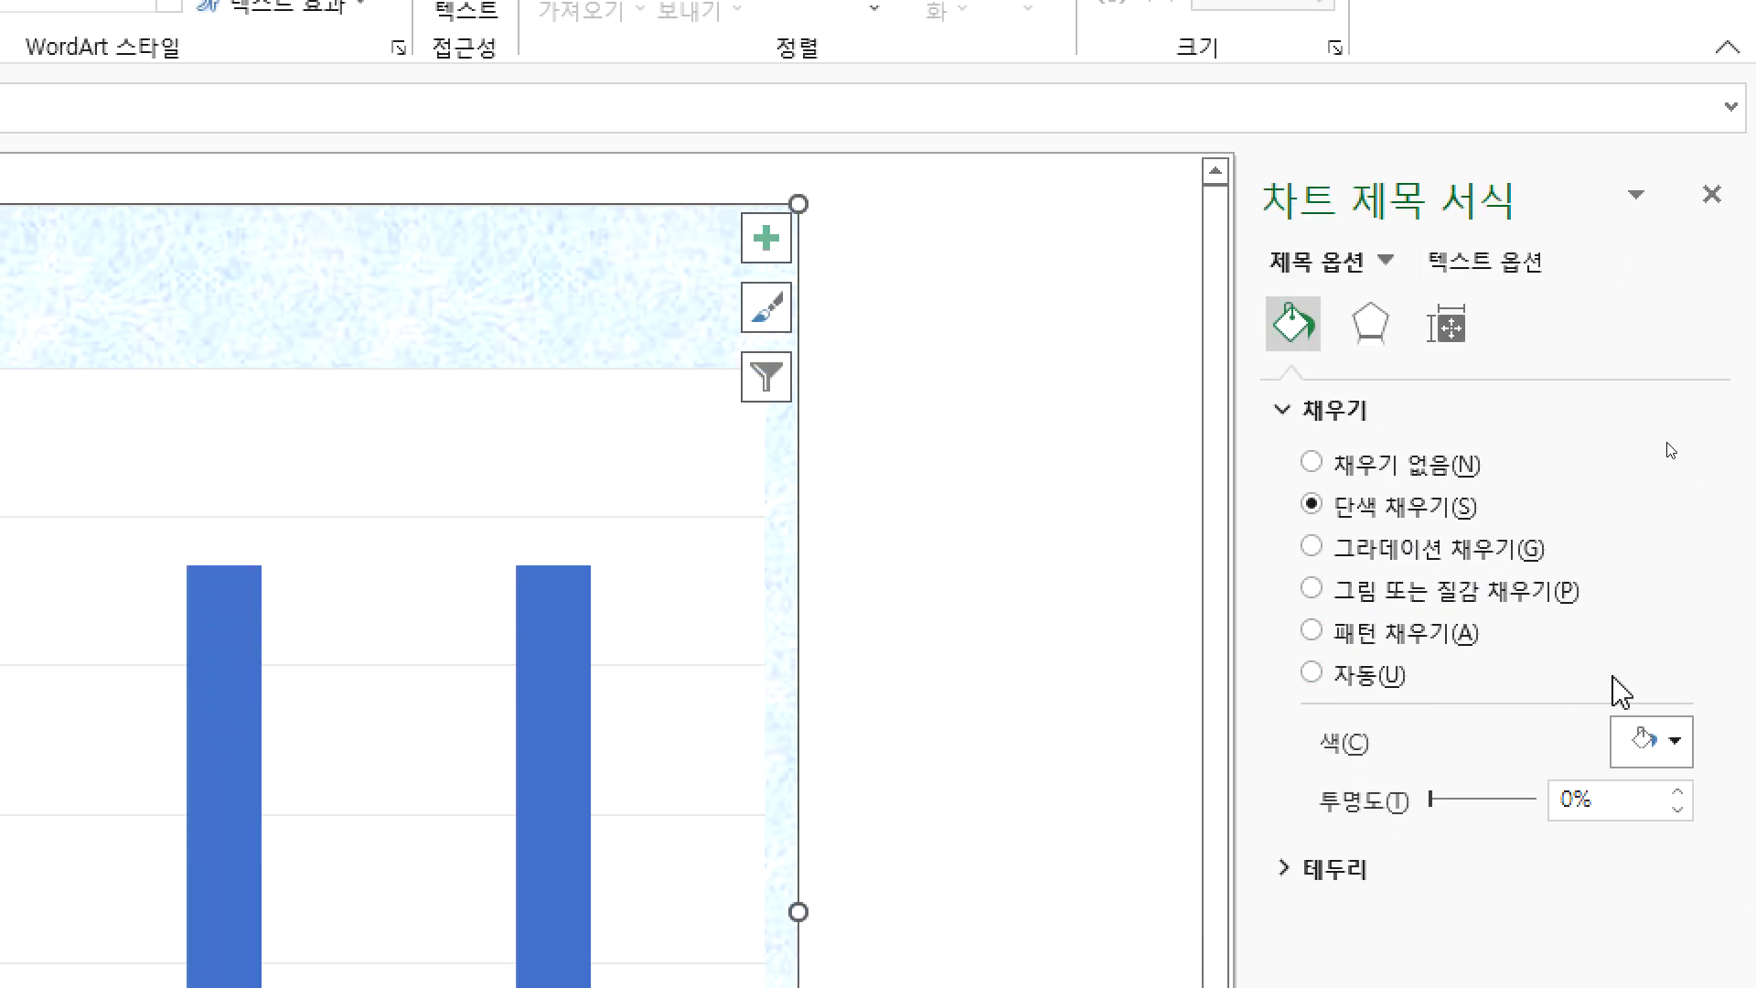
pyautogui.click(1393, 464)
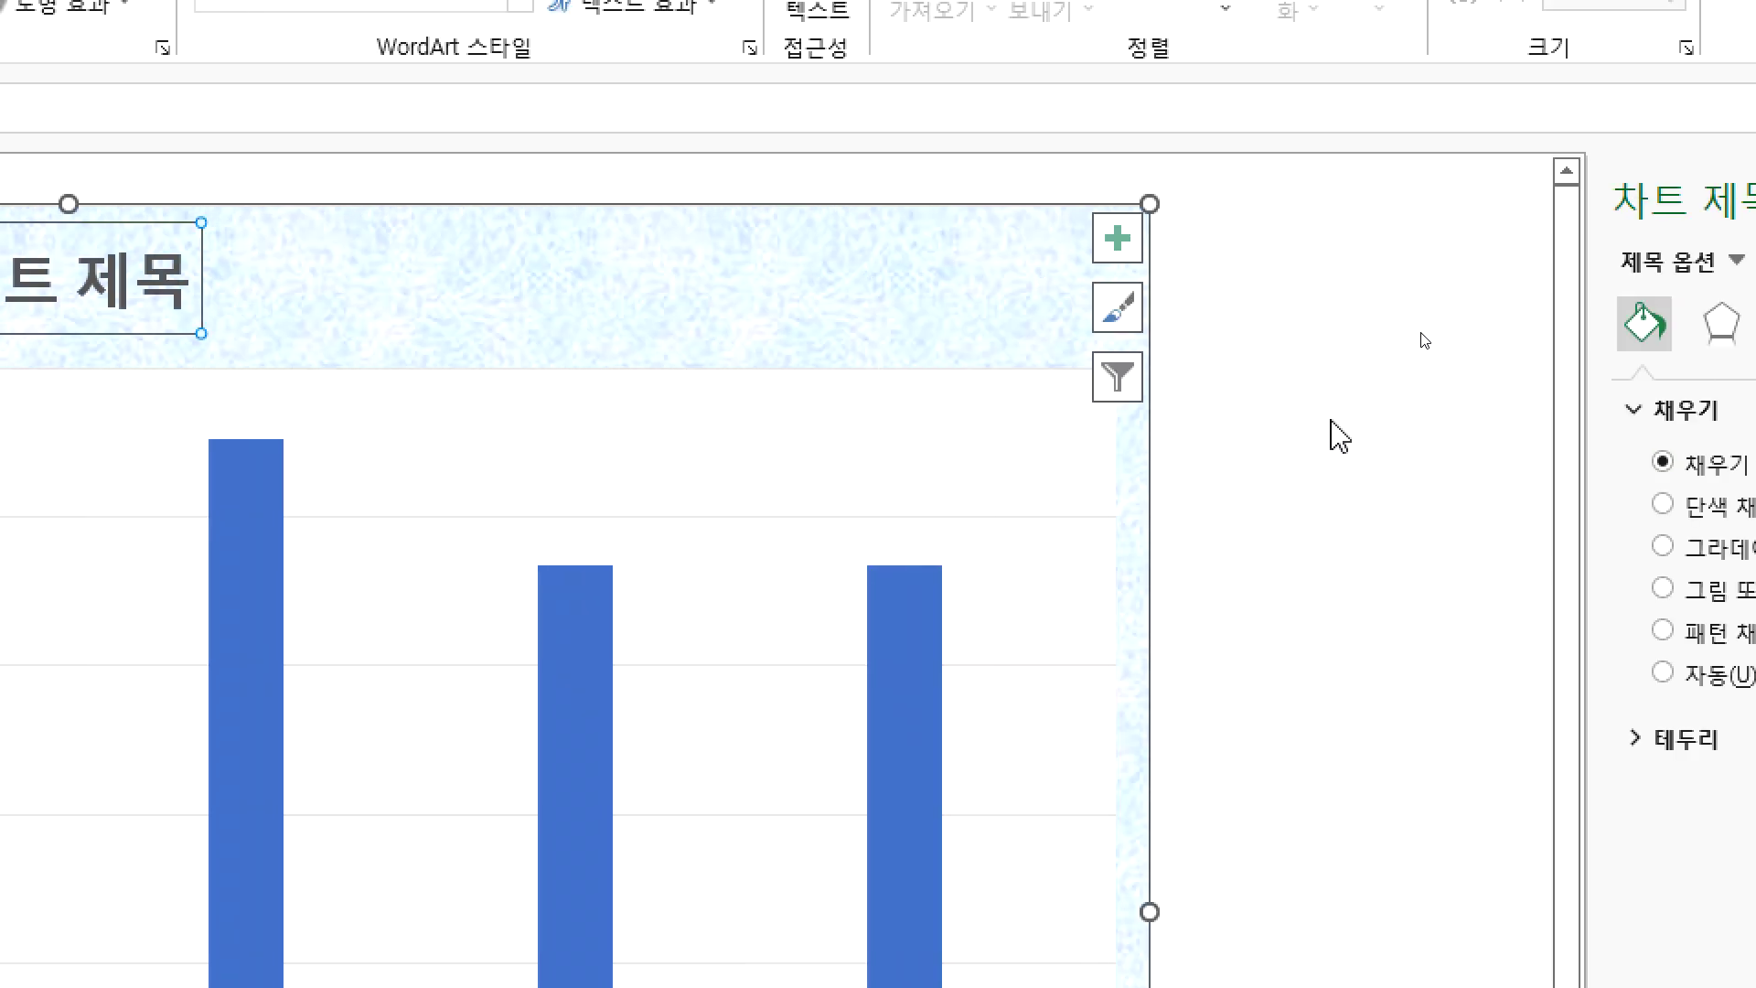
pyautogui.click(1539, 515)
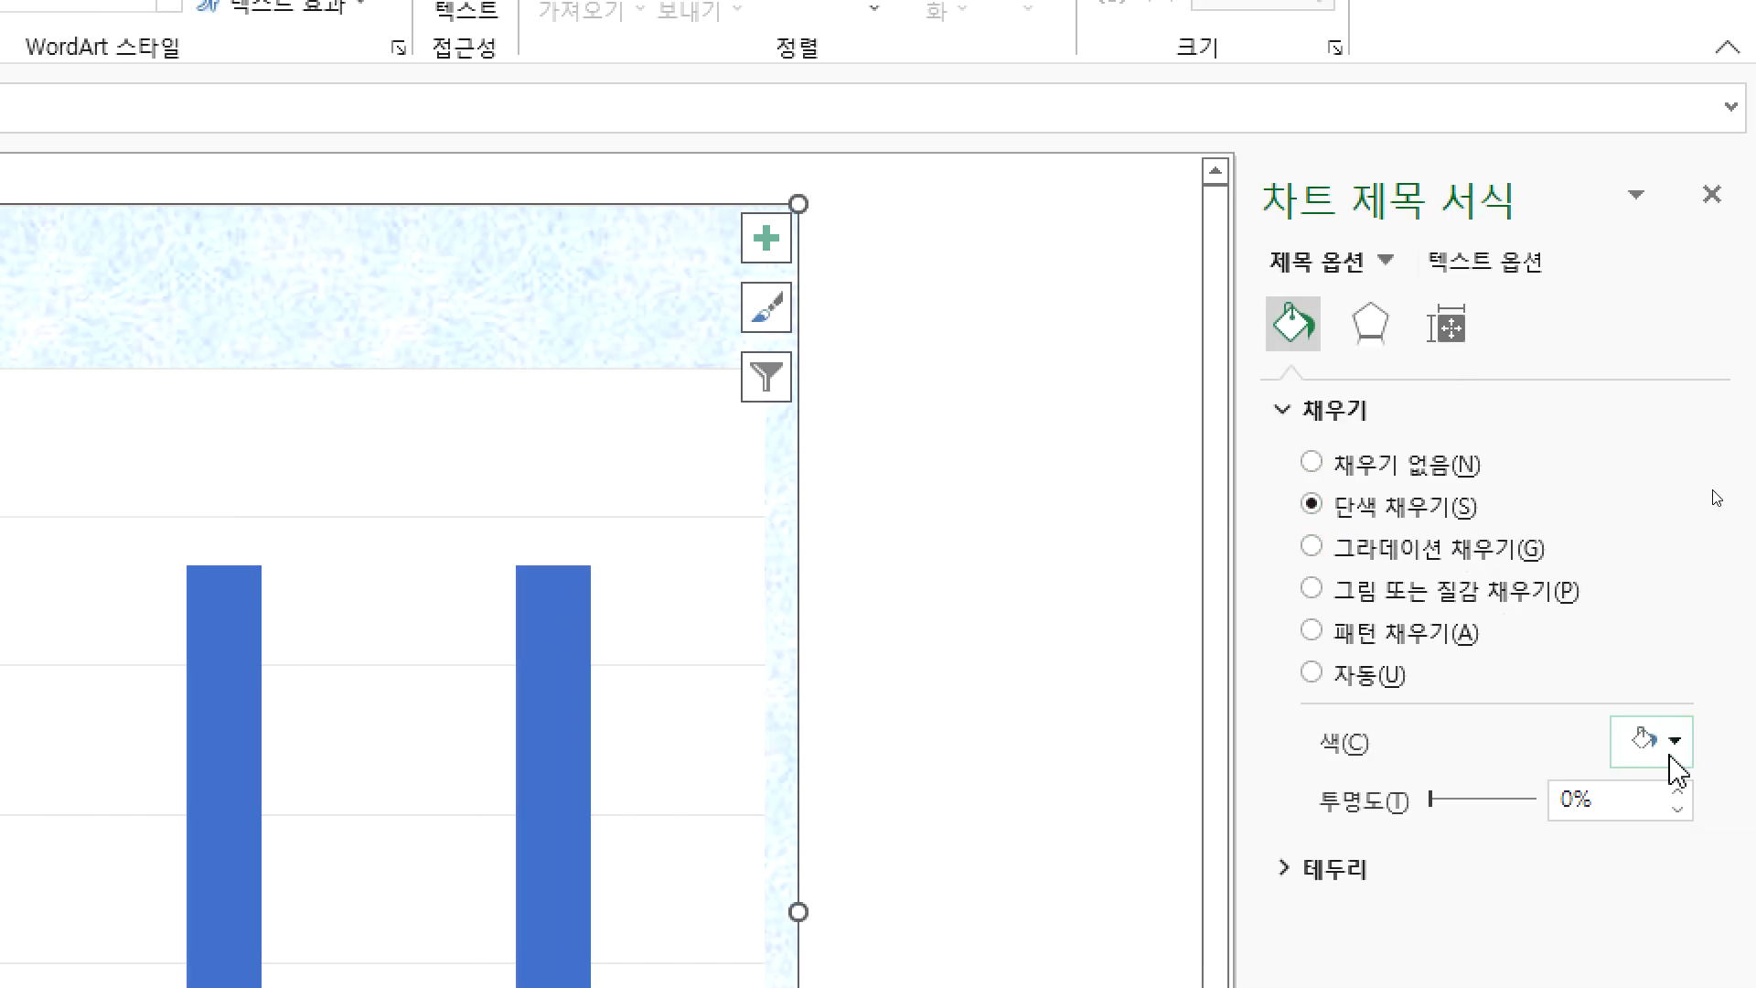
pyautogui.click(1667, 741)
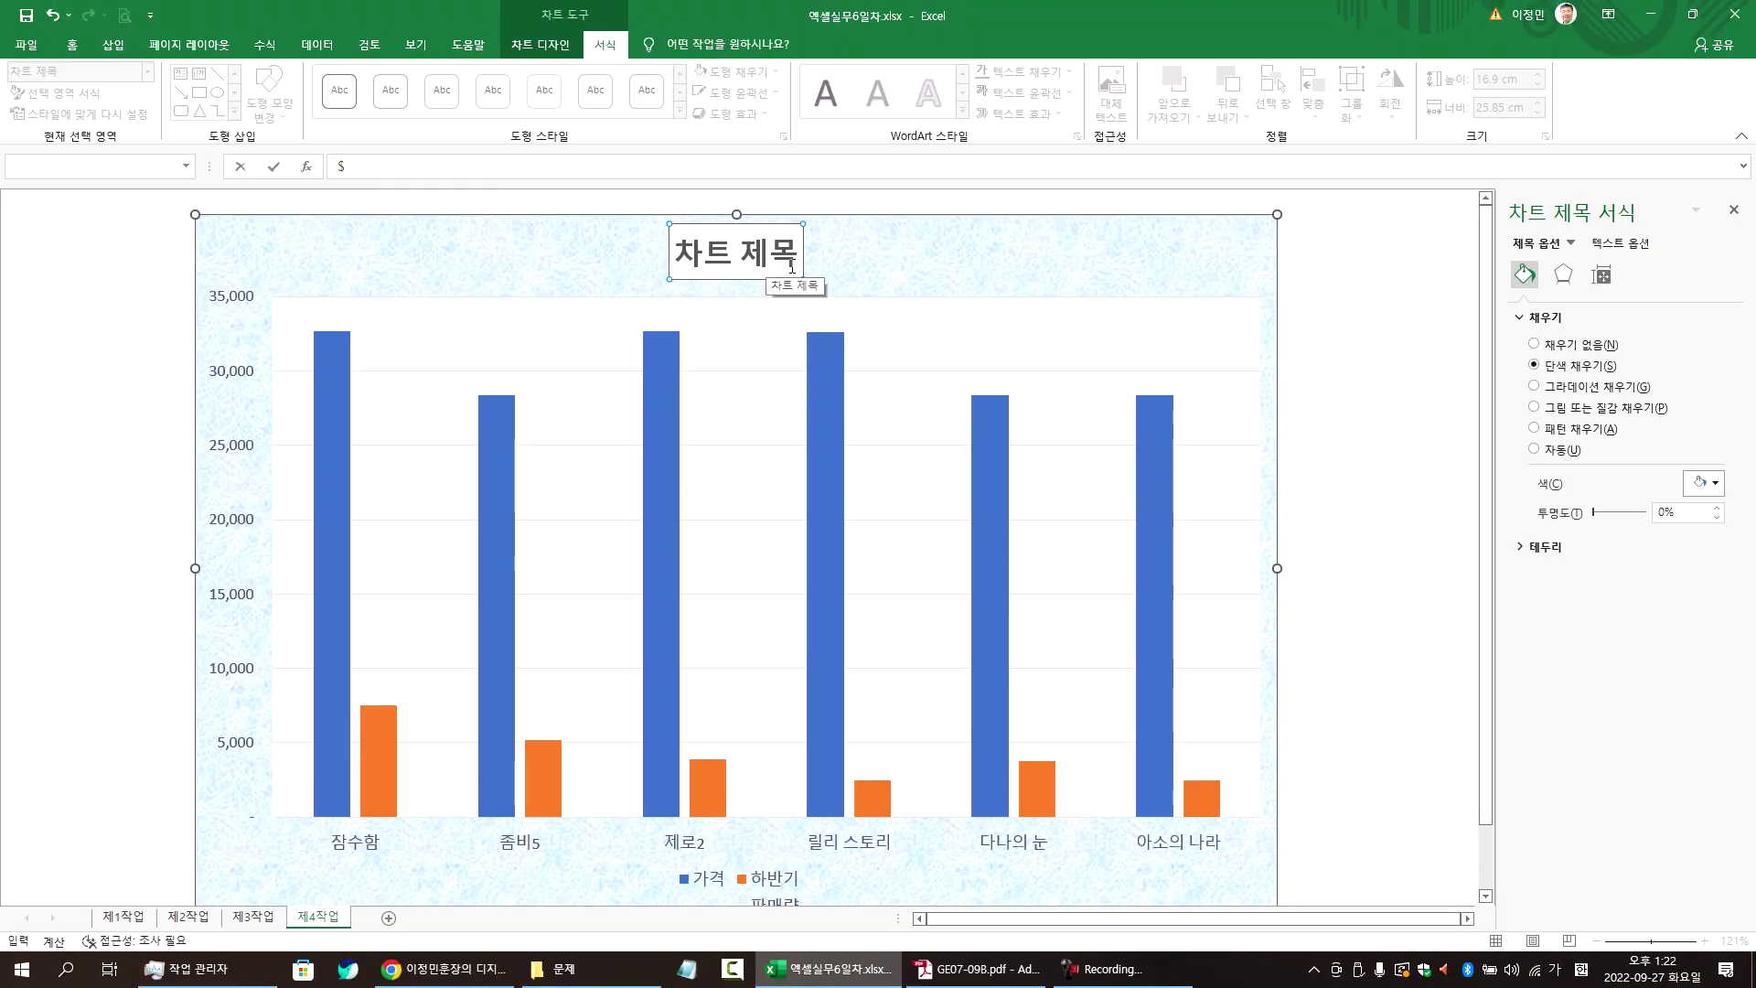
pyautogui.click(1736, 216)
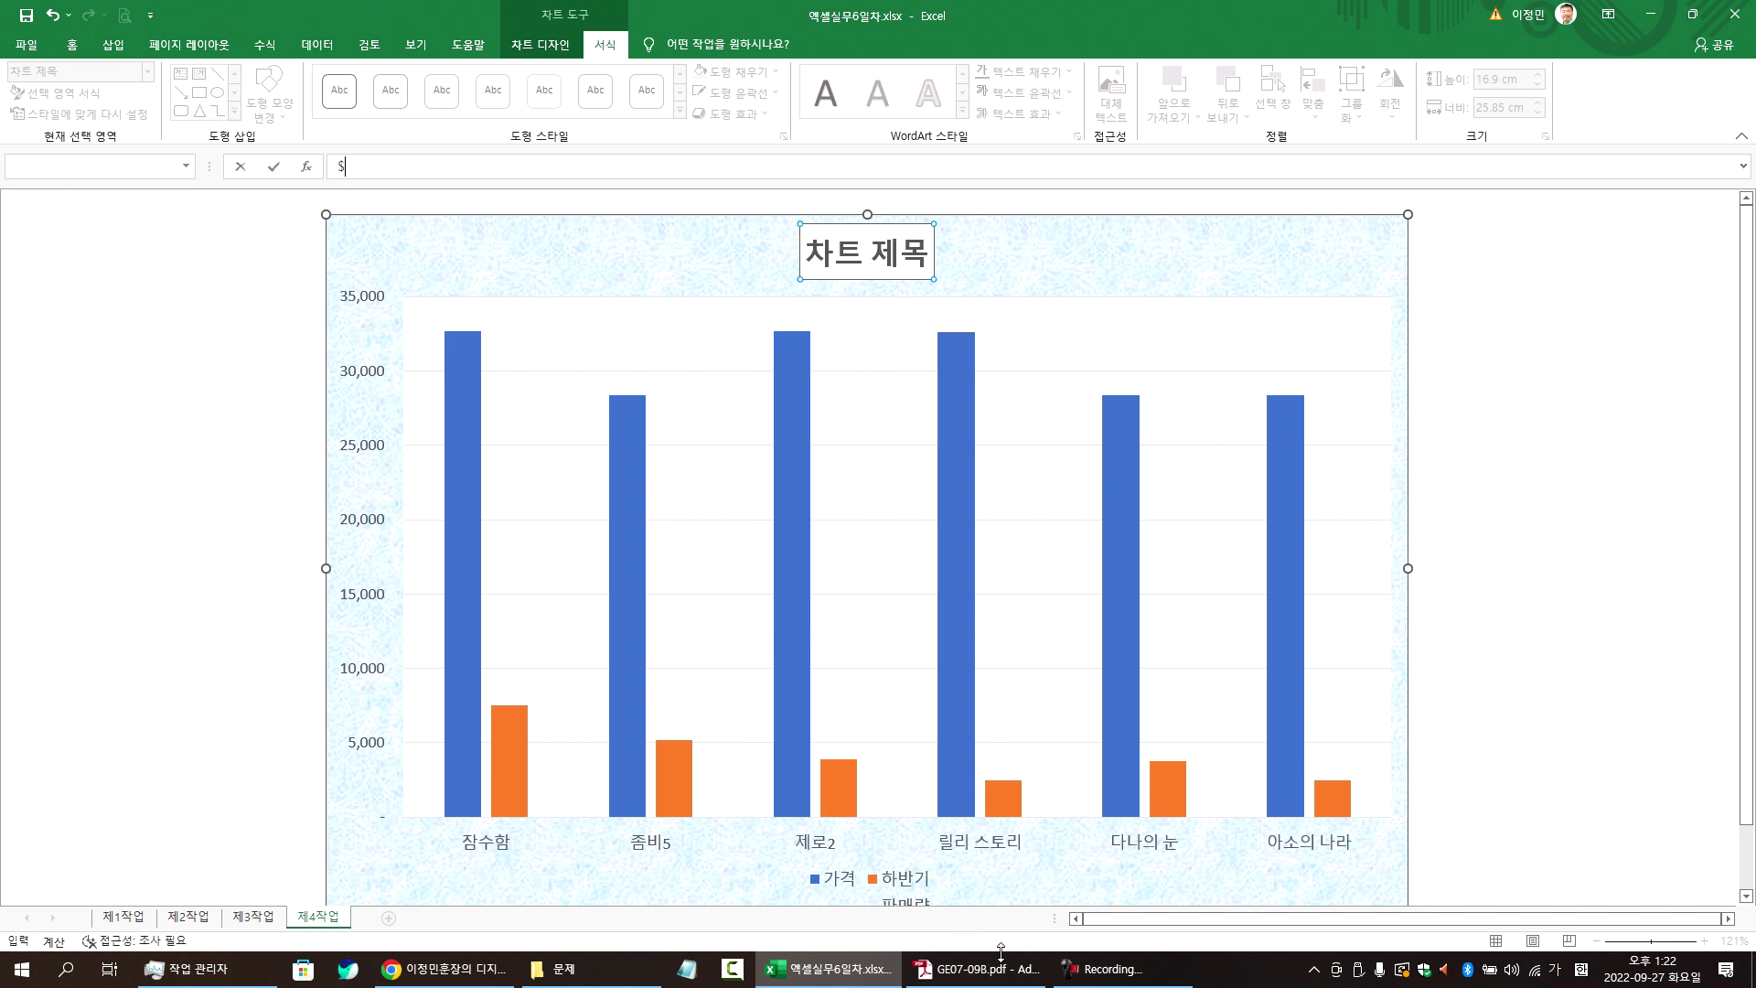
# - Switch to the GE07-09B PDF and examine the series format condition and the sample chart's primary and secondary axis scales
pyautogui.click(977, 968)
pyautogui.scroll(-5, 1162, 710)
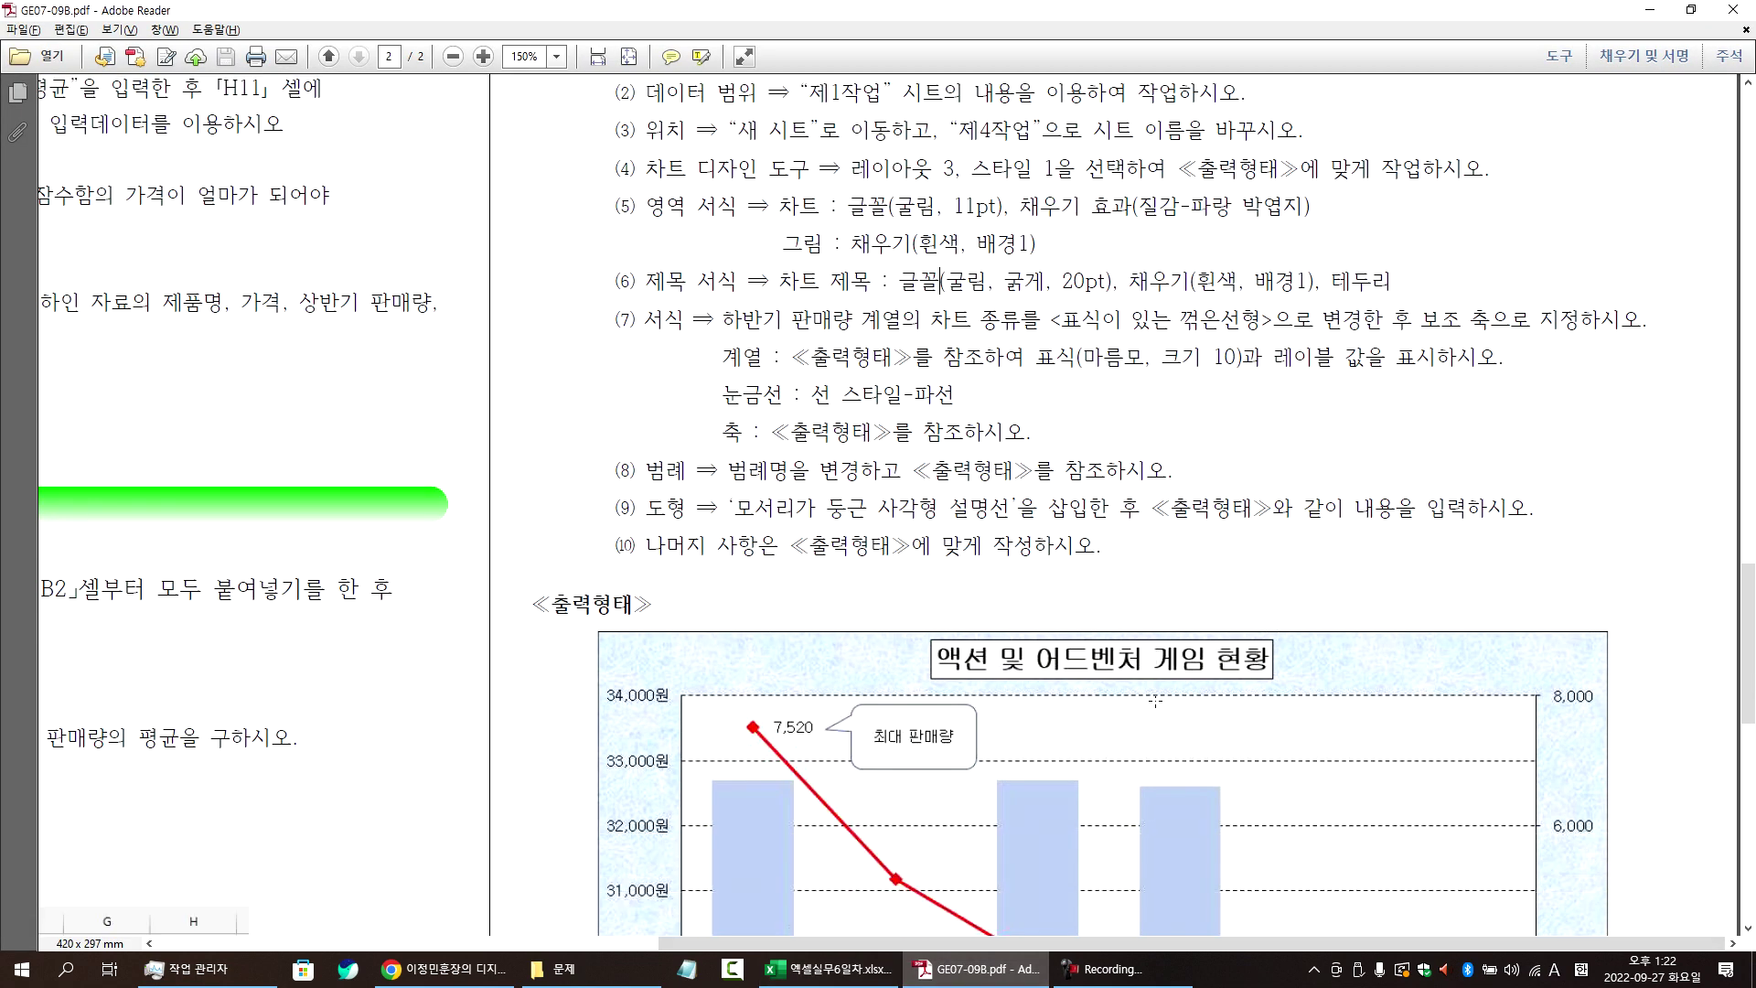
pyautogui.scroll(-1, 1155, 703)
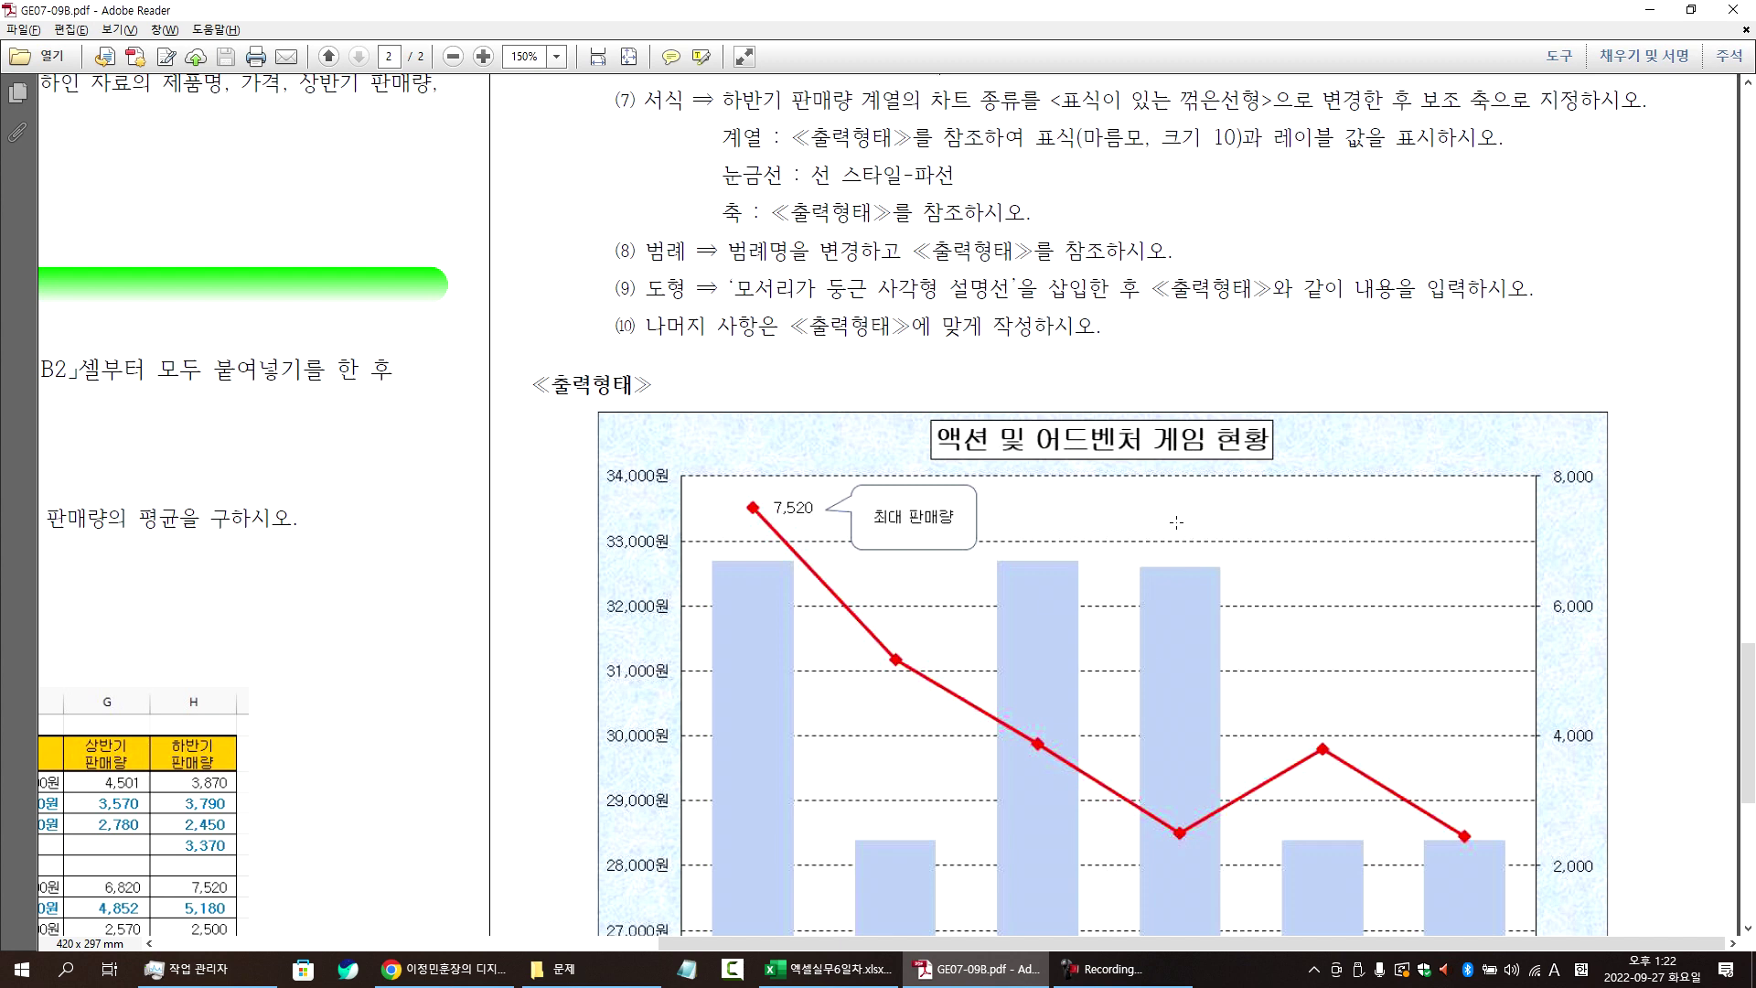
pyautogui.scroll(1, 1167, 530)
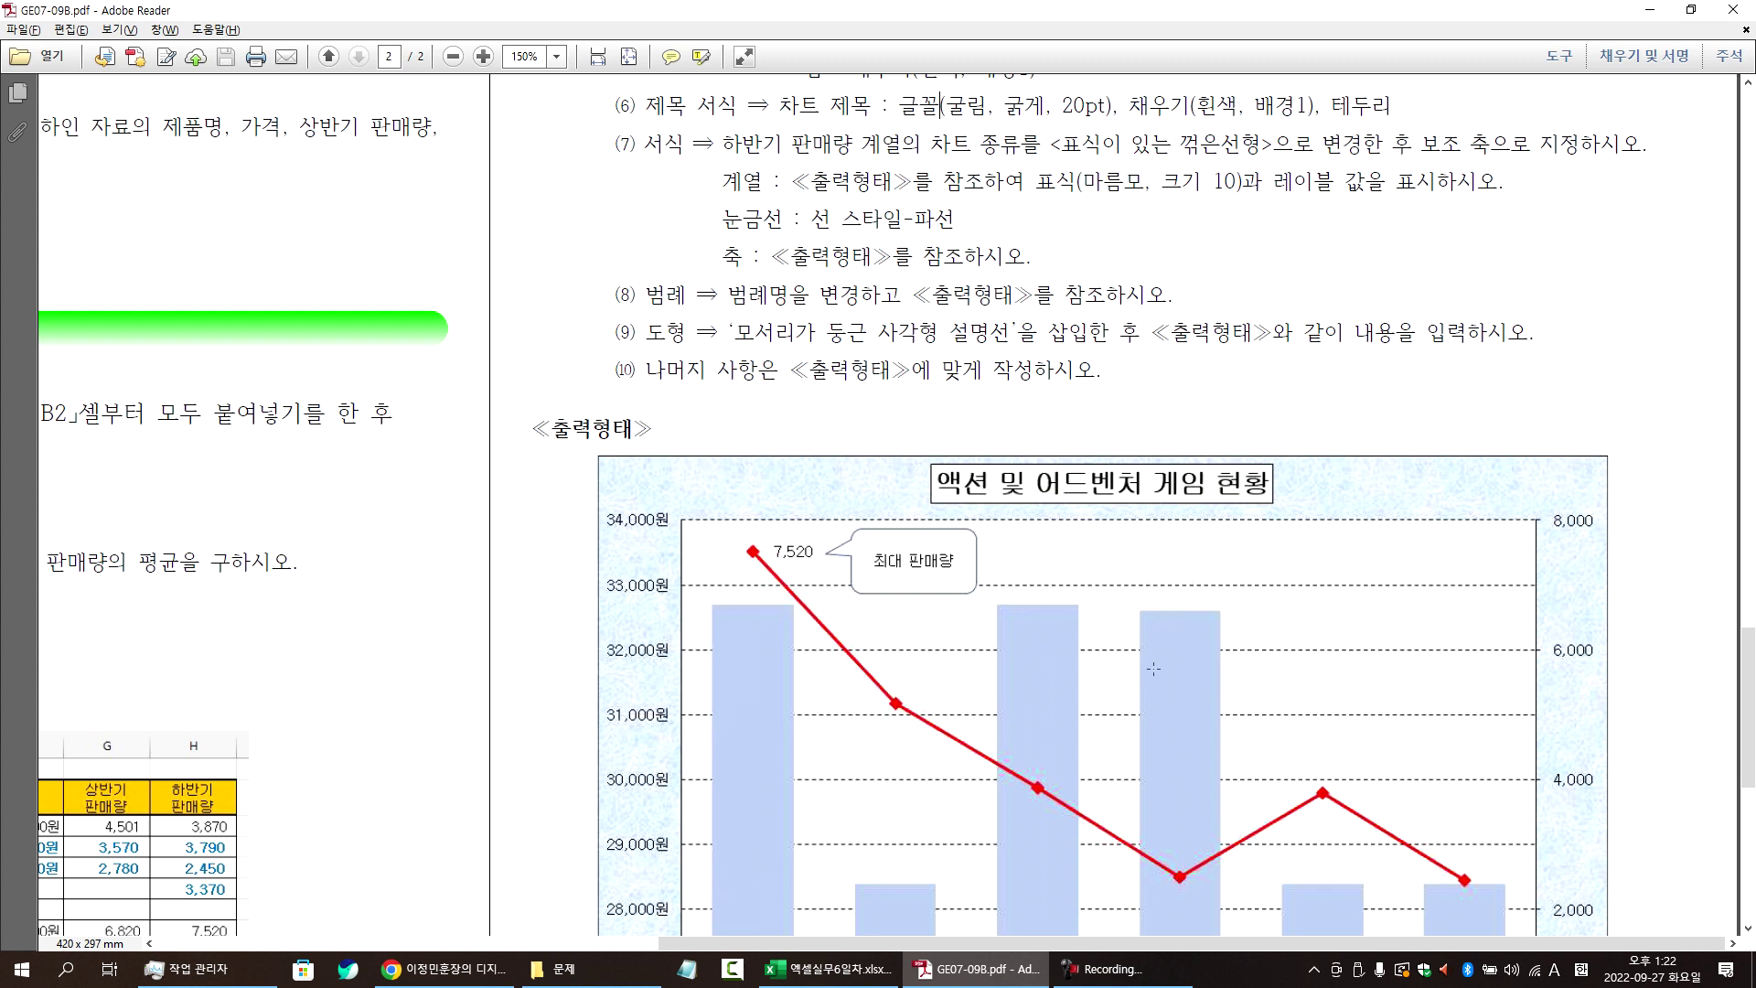
pyautogui.click(1163, 981)
pyautogui.click(1163, 981)
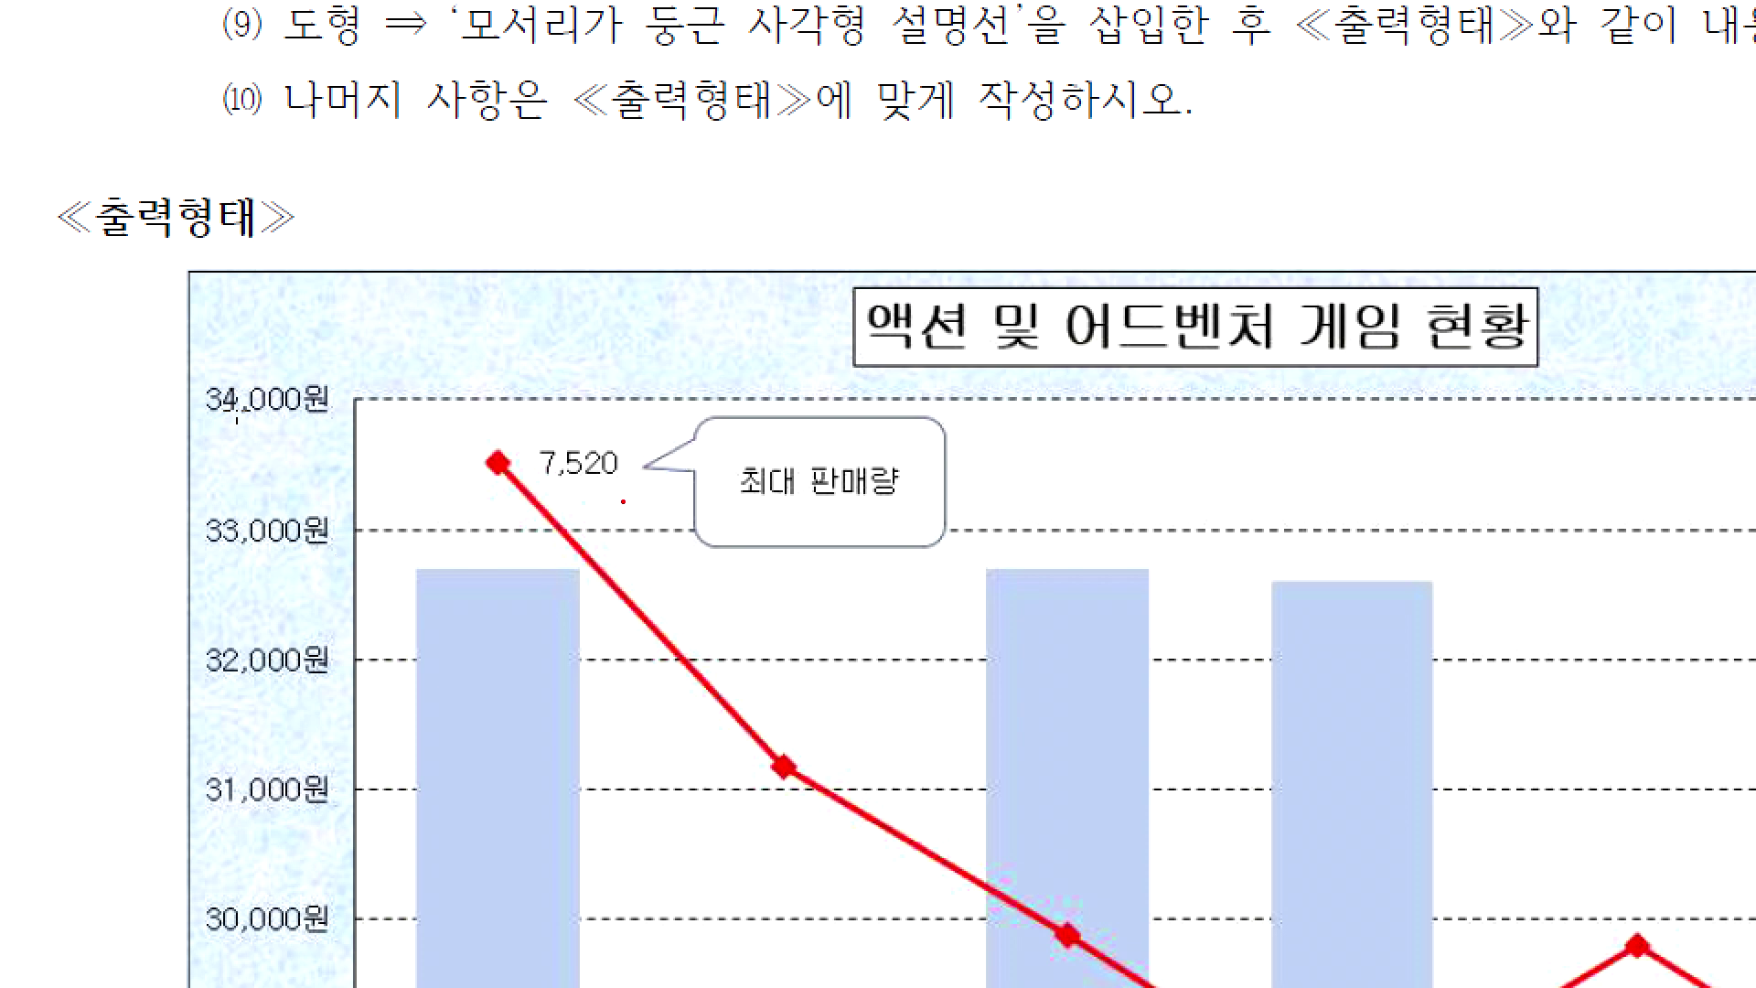
pyautogui.moveTo(294, 368)
pyautogui.mouseDown()
pyautogui.moveTo(228, 444)
pyautogui.moveTo(337, 391)
pyautogui.mouseUp()
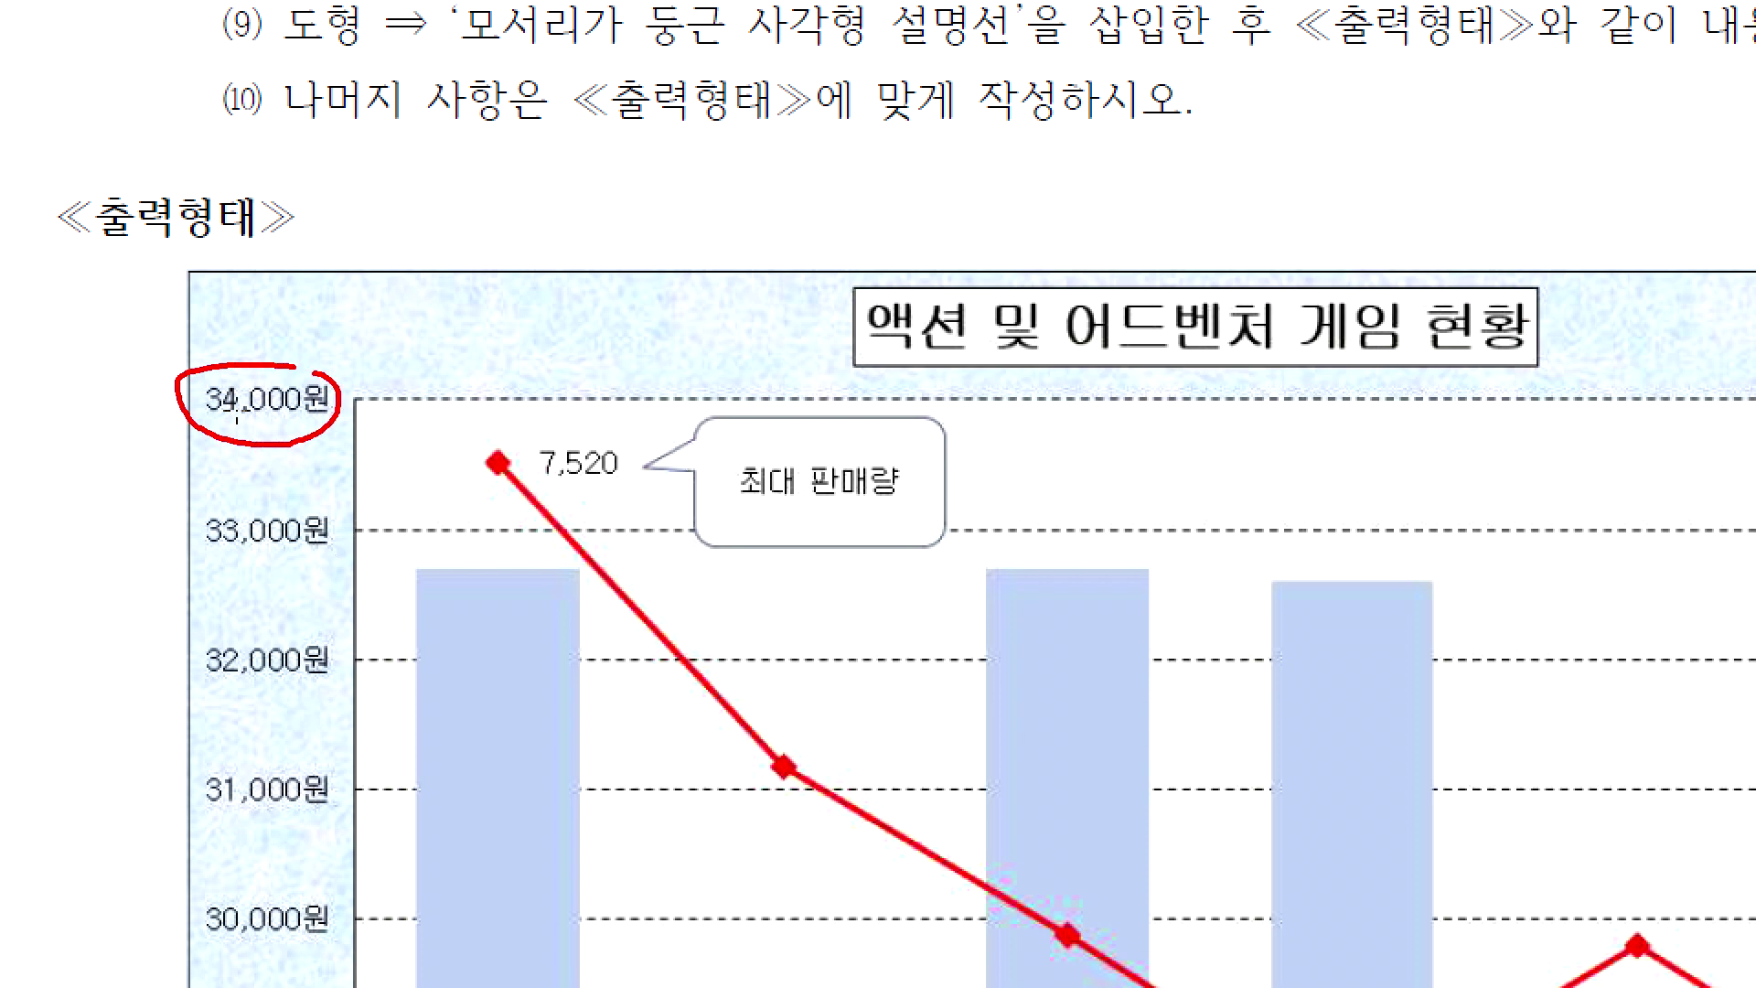
pyautogui.press('Escape')
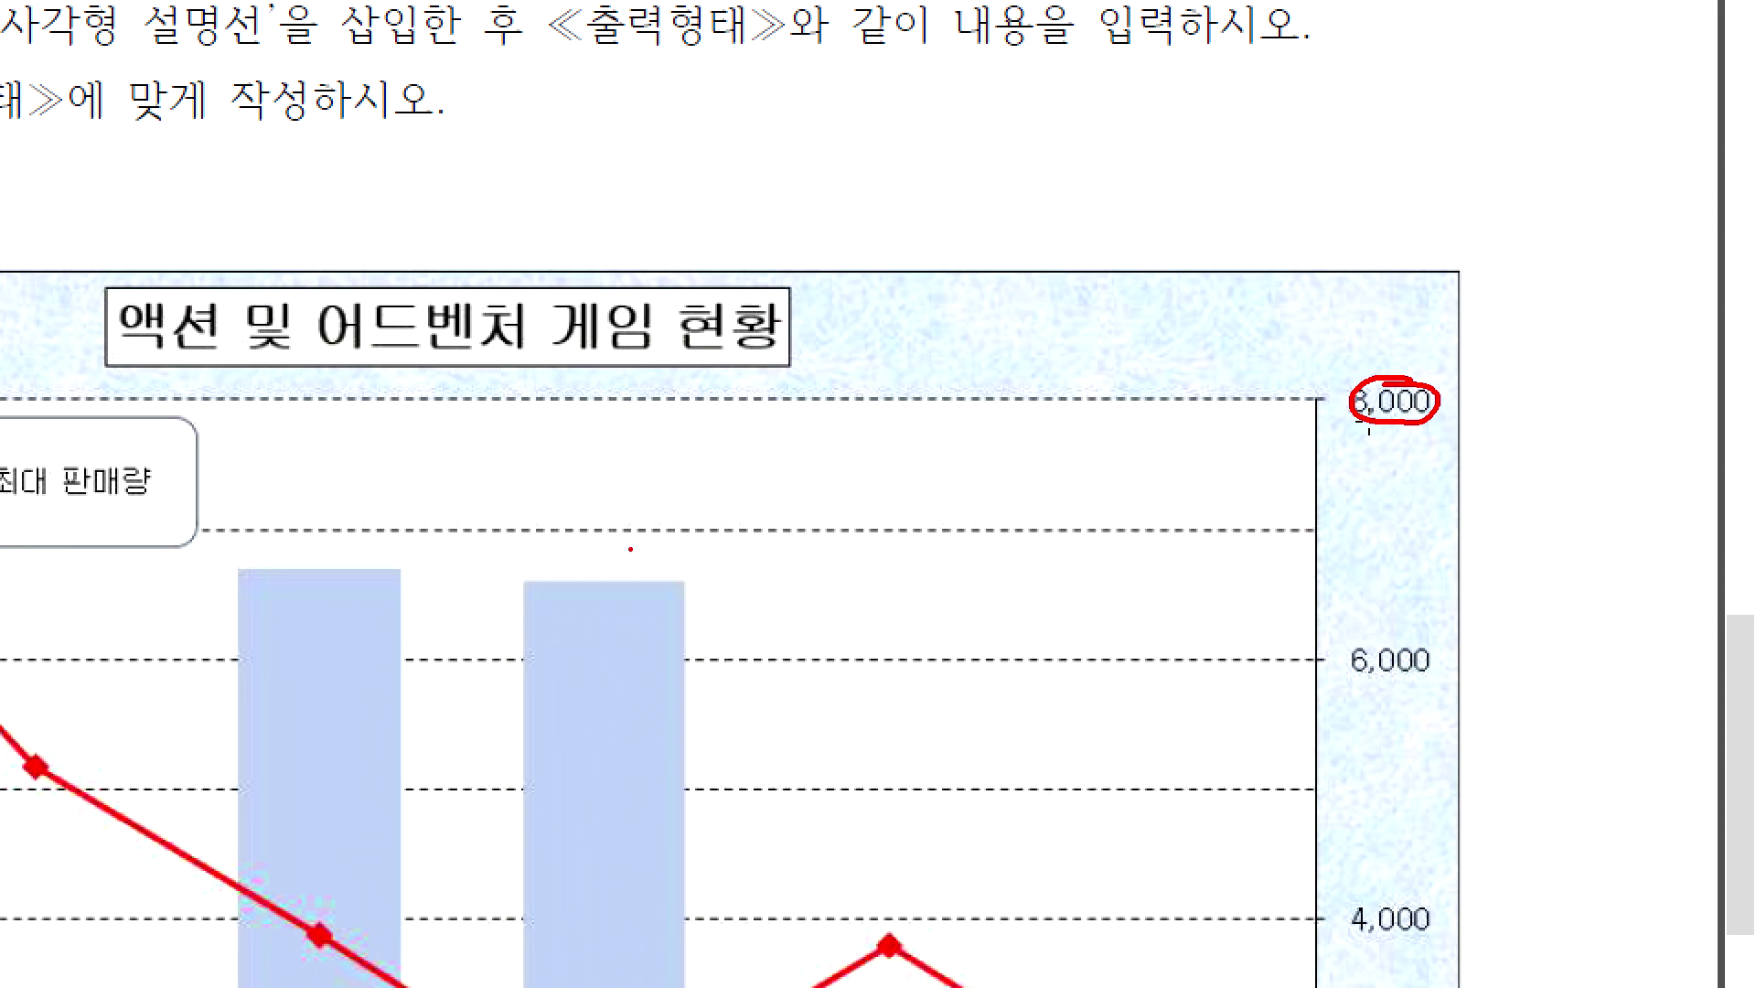
pyautogui.press('Escape')
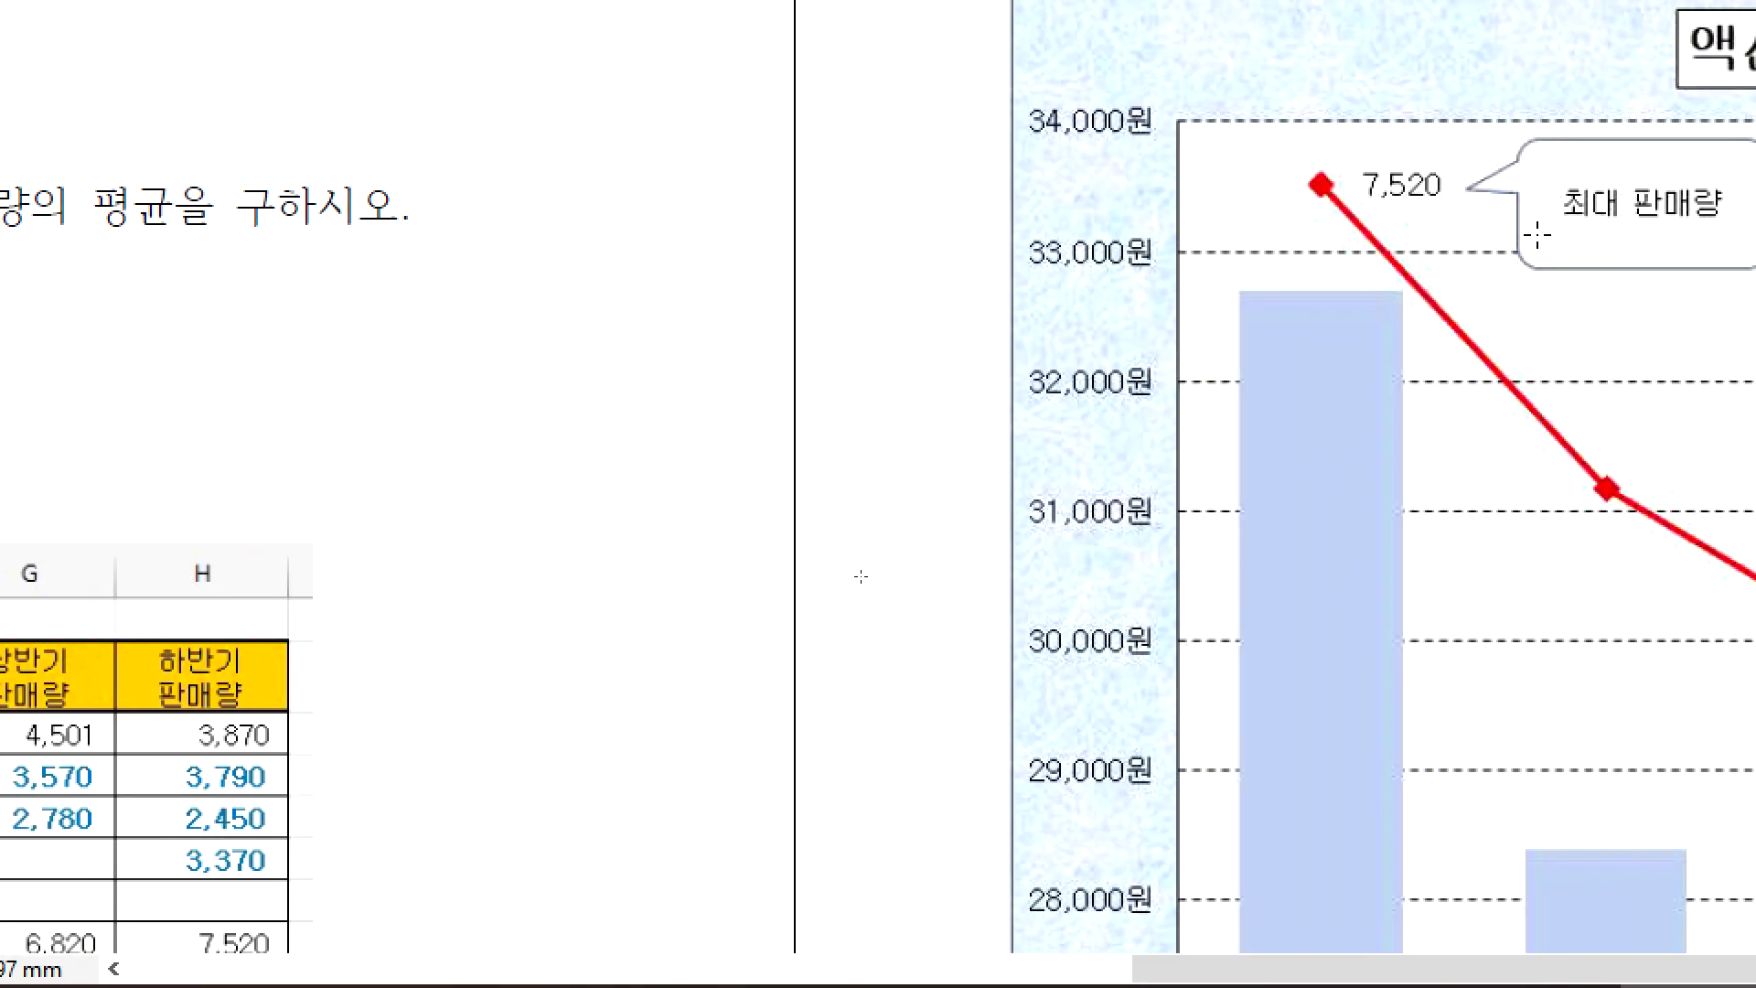
# - Switch back to the Excel chart, select the 하반기 판매량 series and open the chart type settings
pyautogui.hotkey('alt', 'Tab')
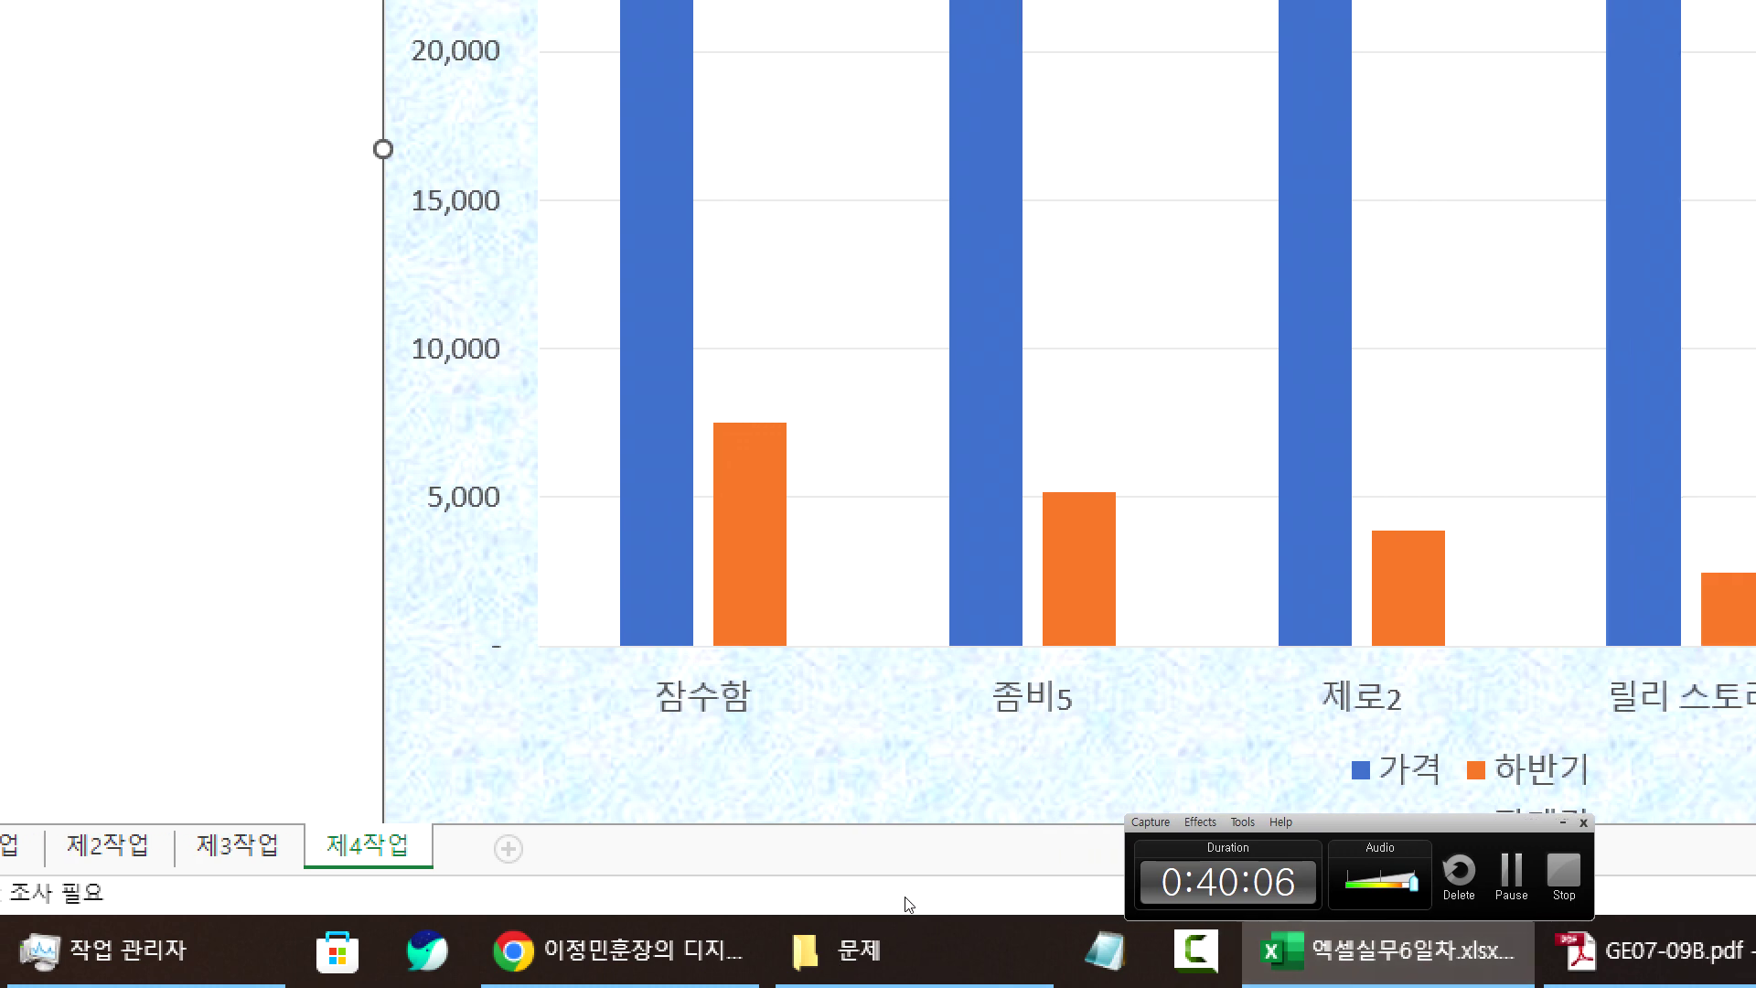
pyautogui.moveTo(750, 523)
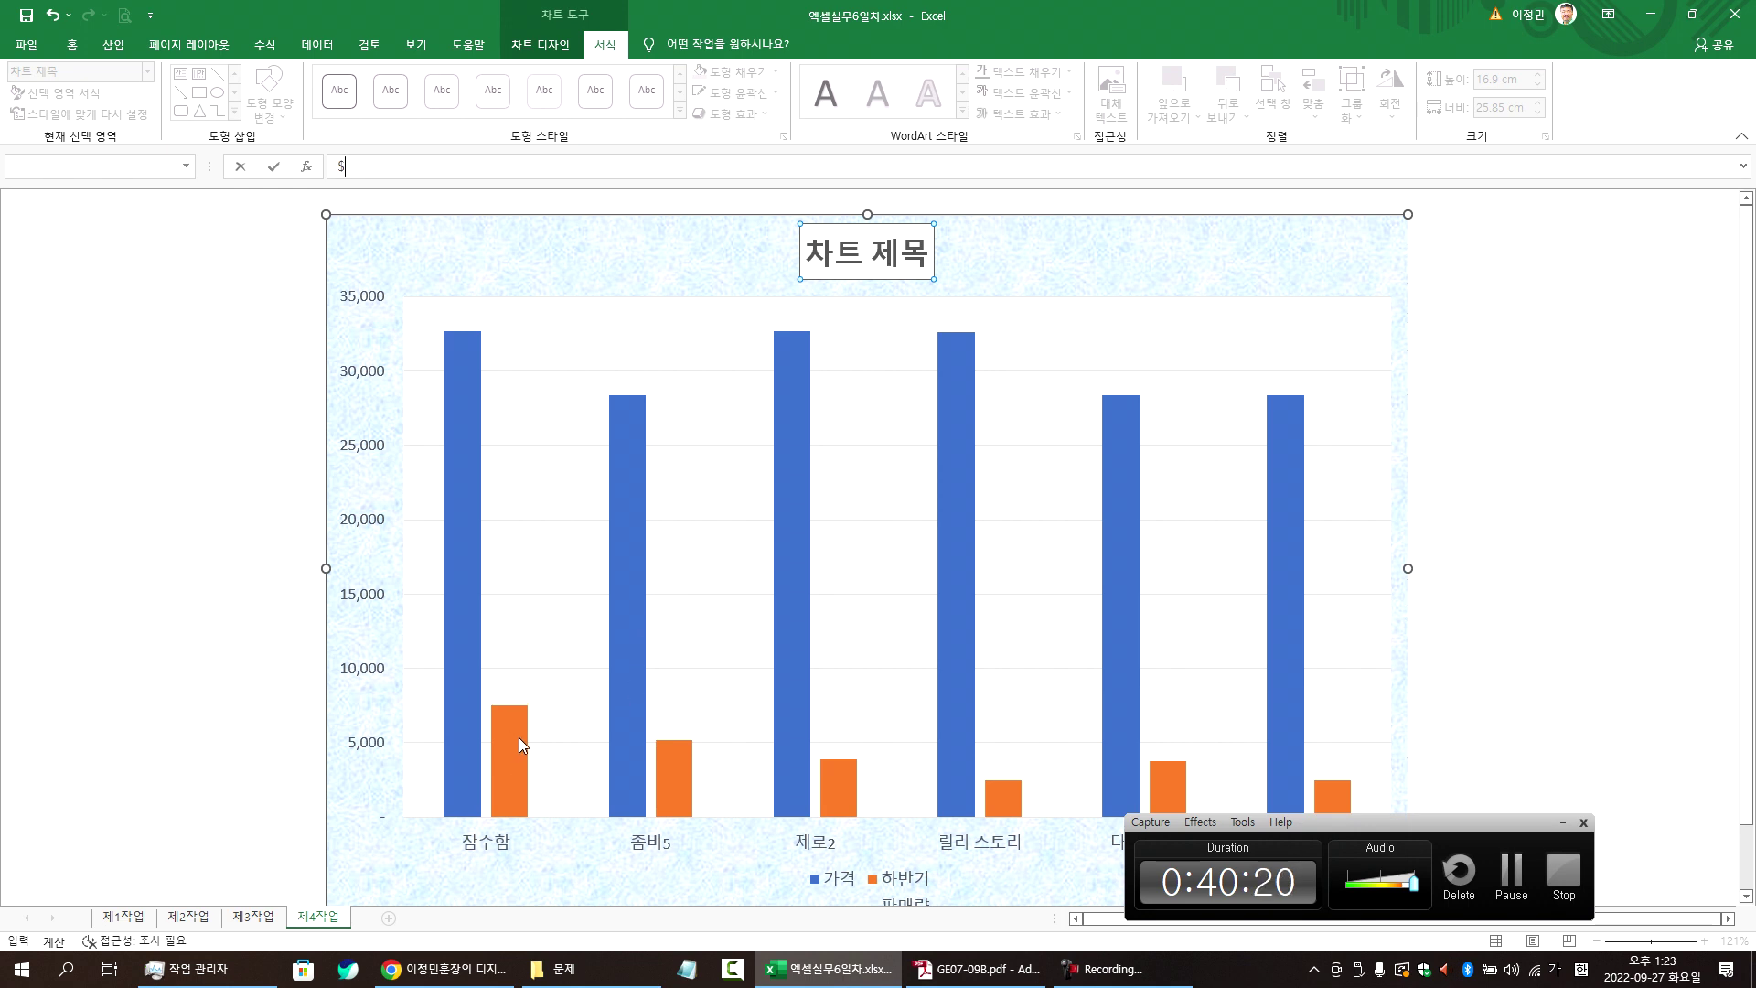
pyautogui.click(519, 737)
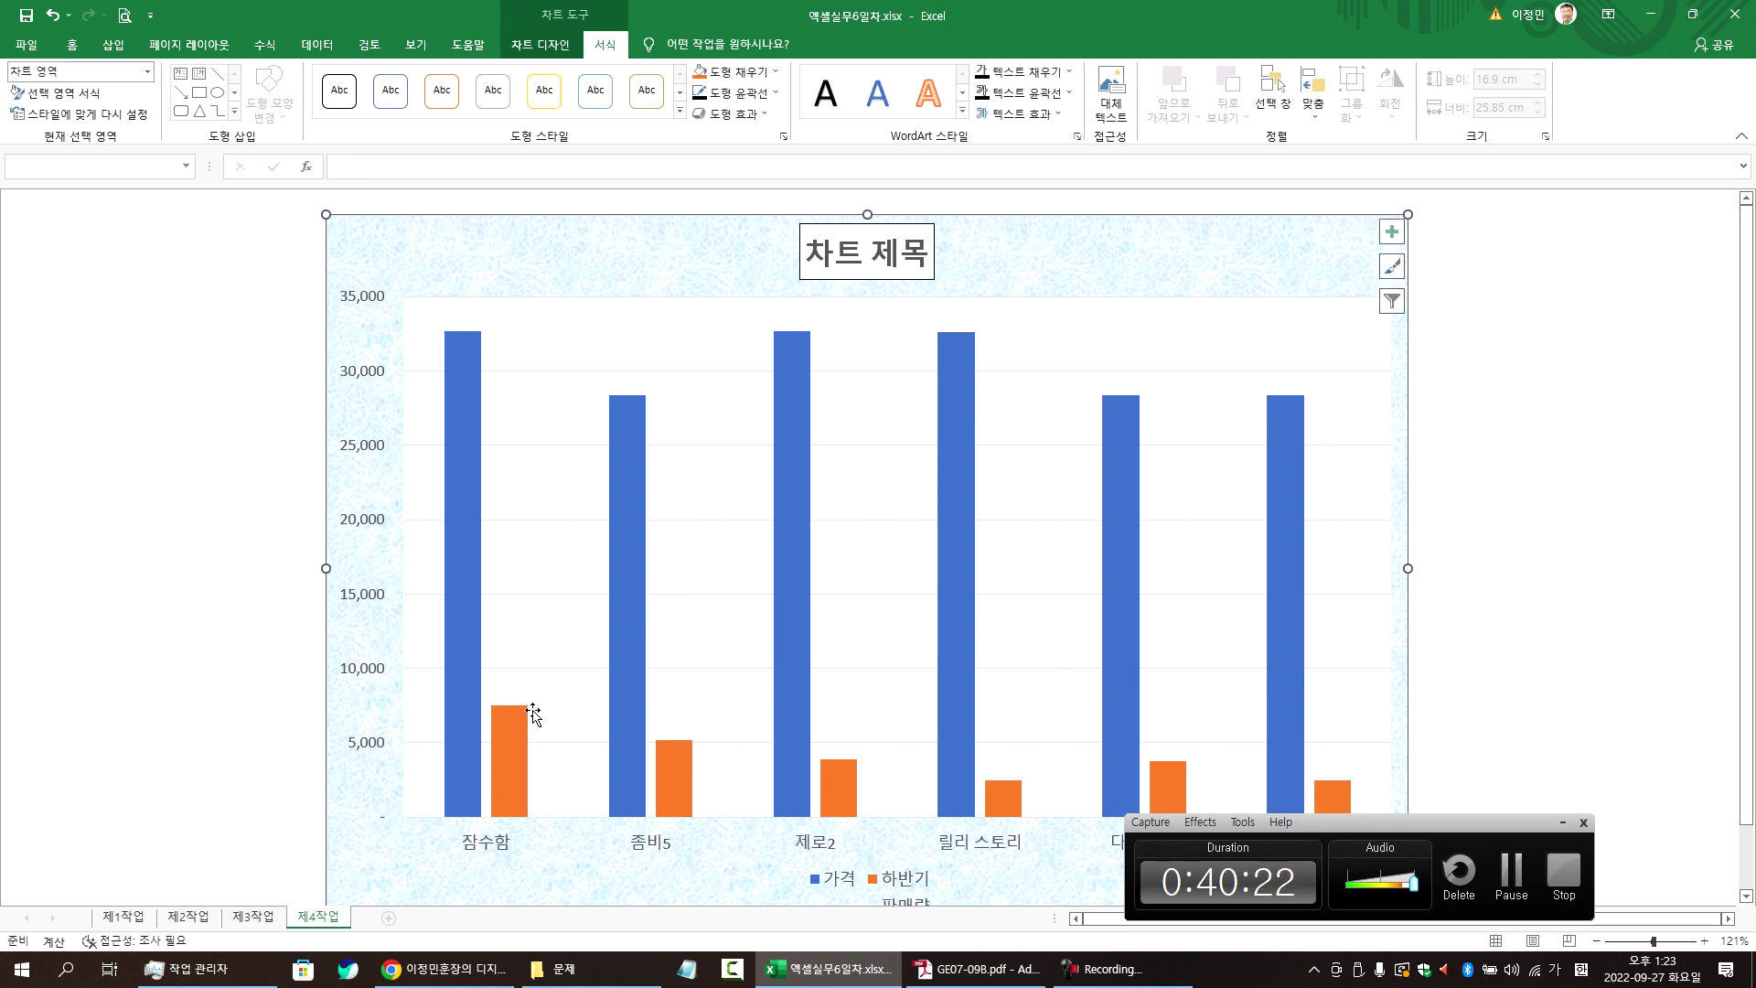
pyautogui.click(523, 727)
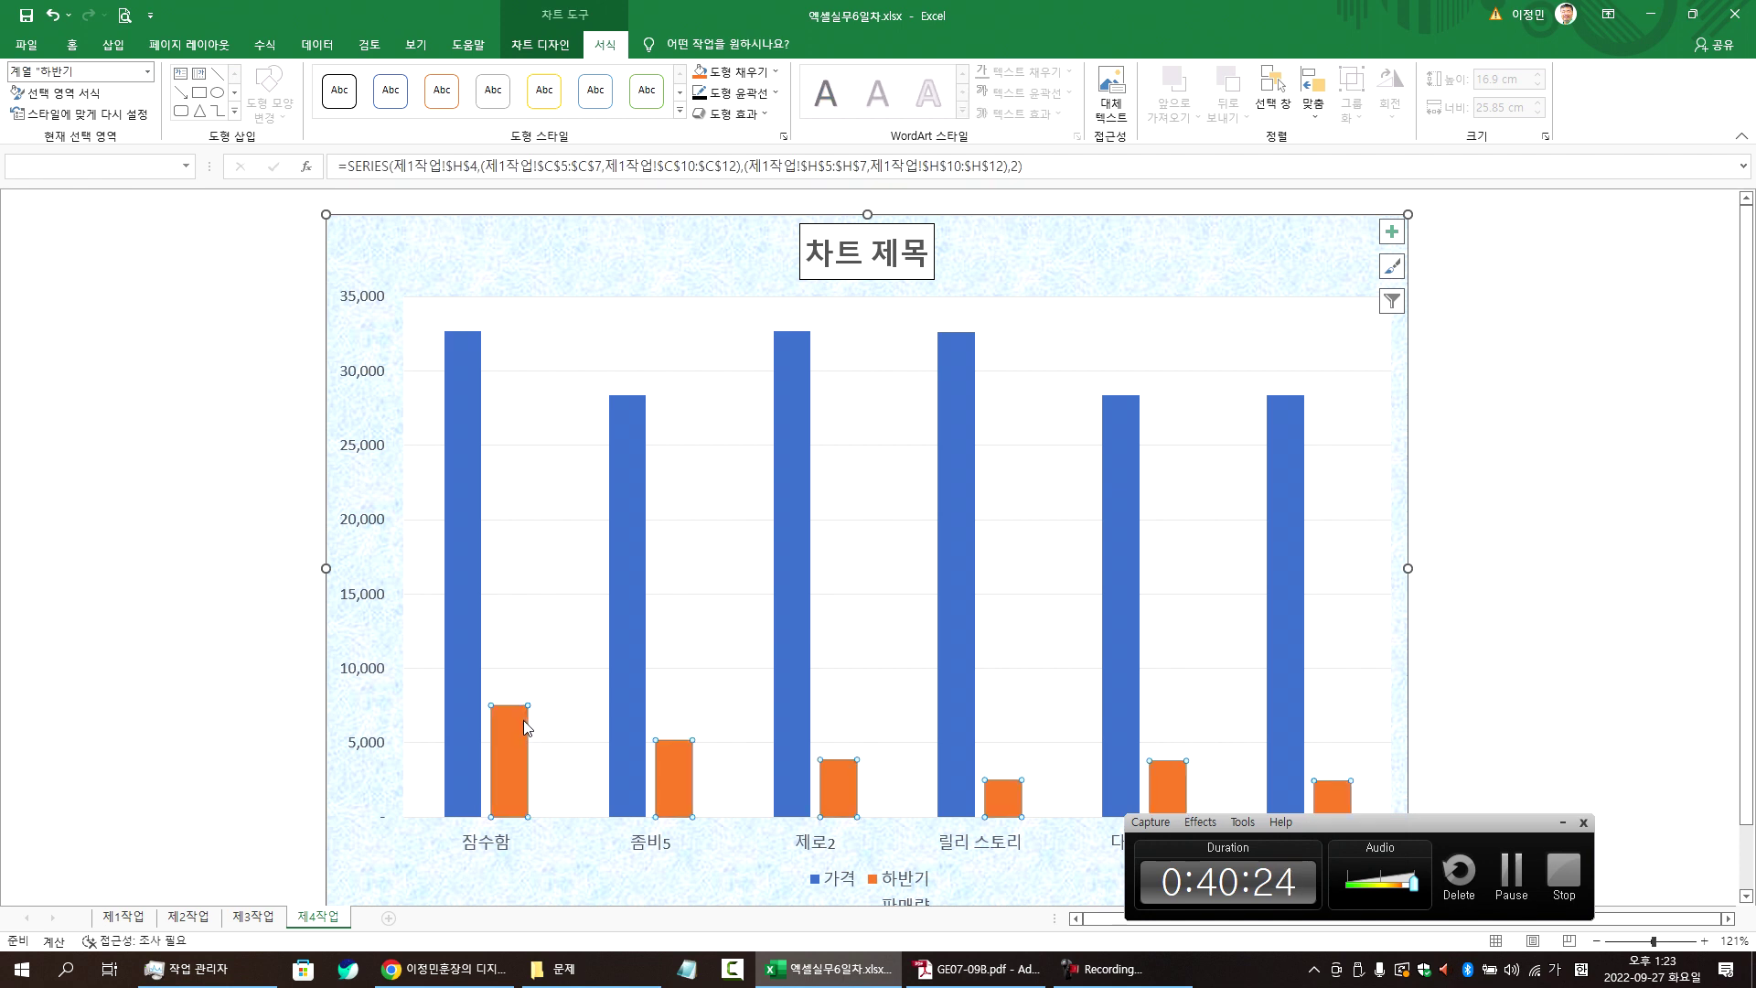
pyautogui.click(538, 46)
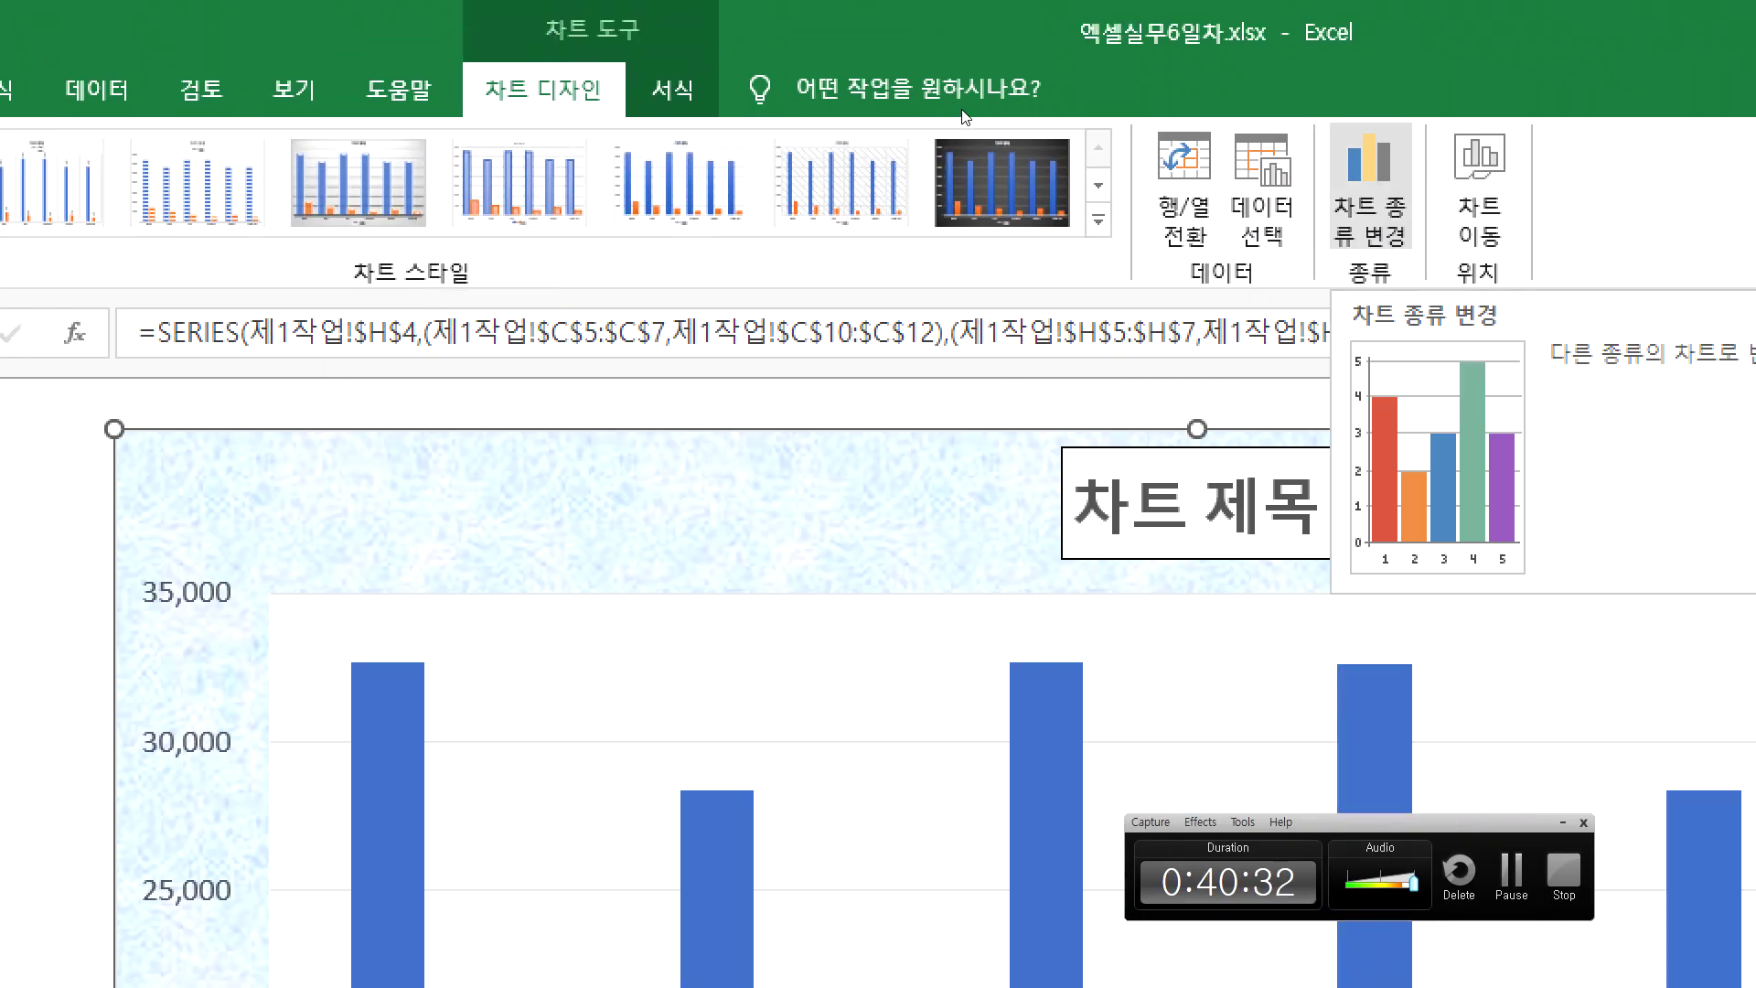
pyautogui.click(1389, 229)
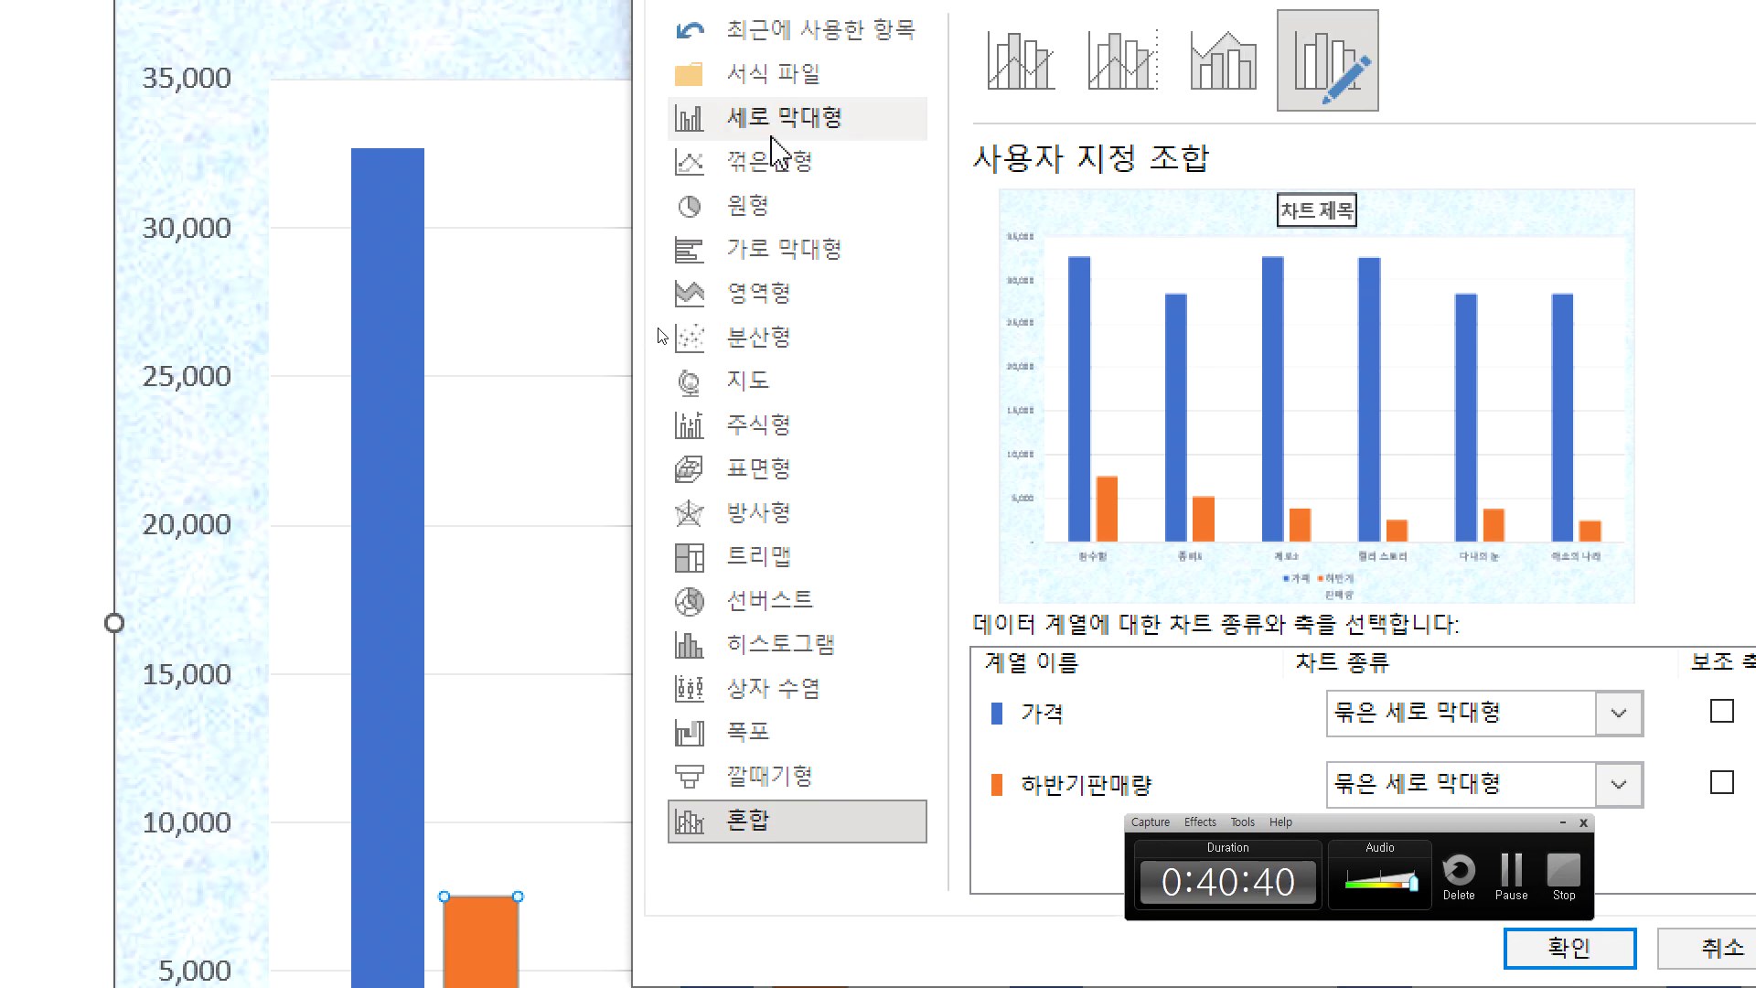
pyautogui.moveTo(827, 123)
pyautogui.mouseDown()
pyautogui.moveTo(731, 338)
pyautogui.moveTo(709, 439)
pyautogui.mouseUp()
pyautogui.moveTo(752, 212); pyautogui.dragTo(828, 578)
pyautogui.moveTo(821, 480); pyautogui.dragTo(713, 651)
pyautogui.moveTo(737, 494); pyautogui.dragTo(892, 726)
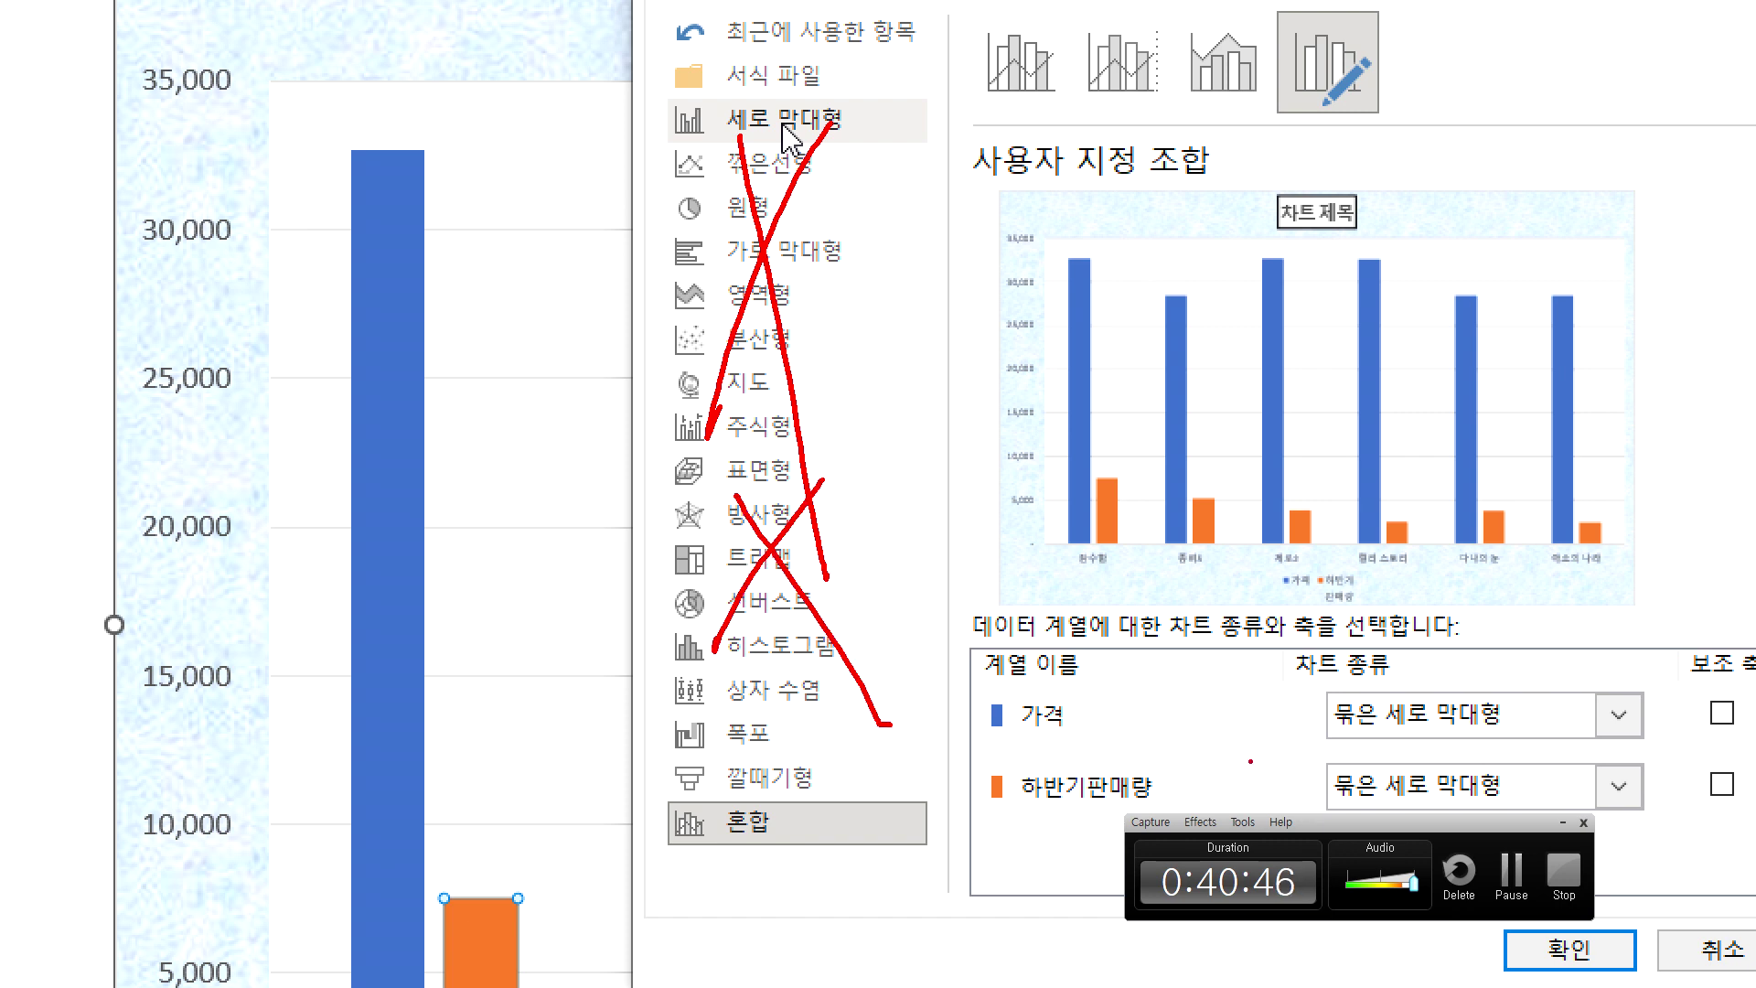
pyautogui.moveTo(992, 776)
pyautogui.mouseDown()
pyautogui.moveTo(1154, 779)
pyautogui.moveTo(1052, 808)
pyautogui.mouseUp()
pyautogui.moveTo(1326, 799)
pyautogui.mouseDown()
pyautogui.moveTo(1408, 766)
pyautogui.moveTo(1413, 808)
pyautogui.mouseUp()
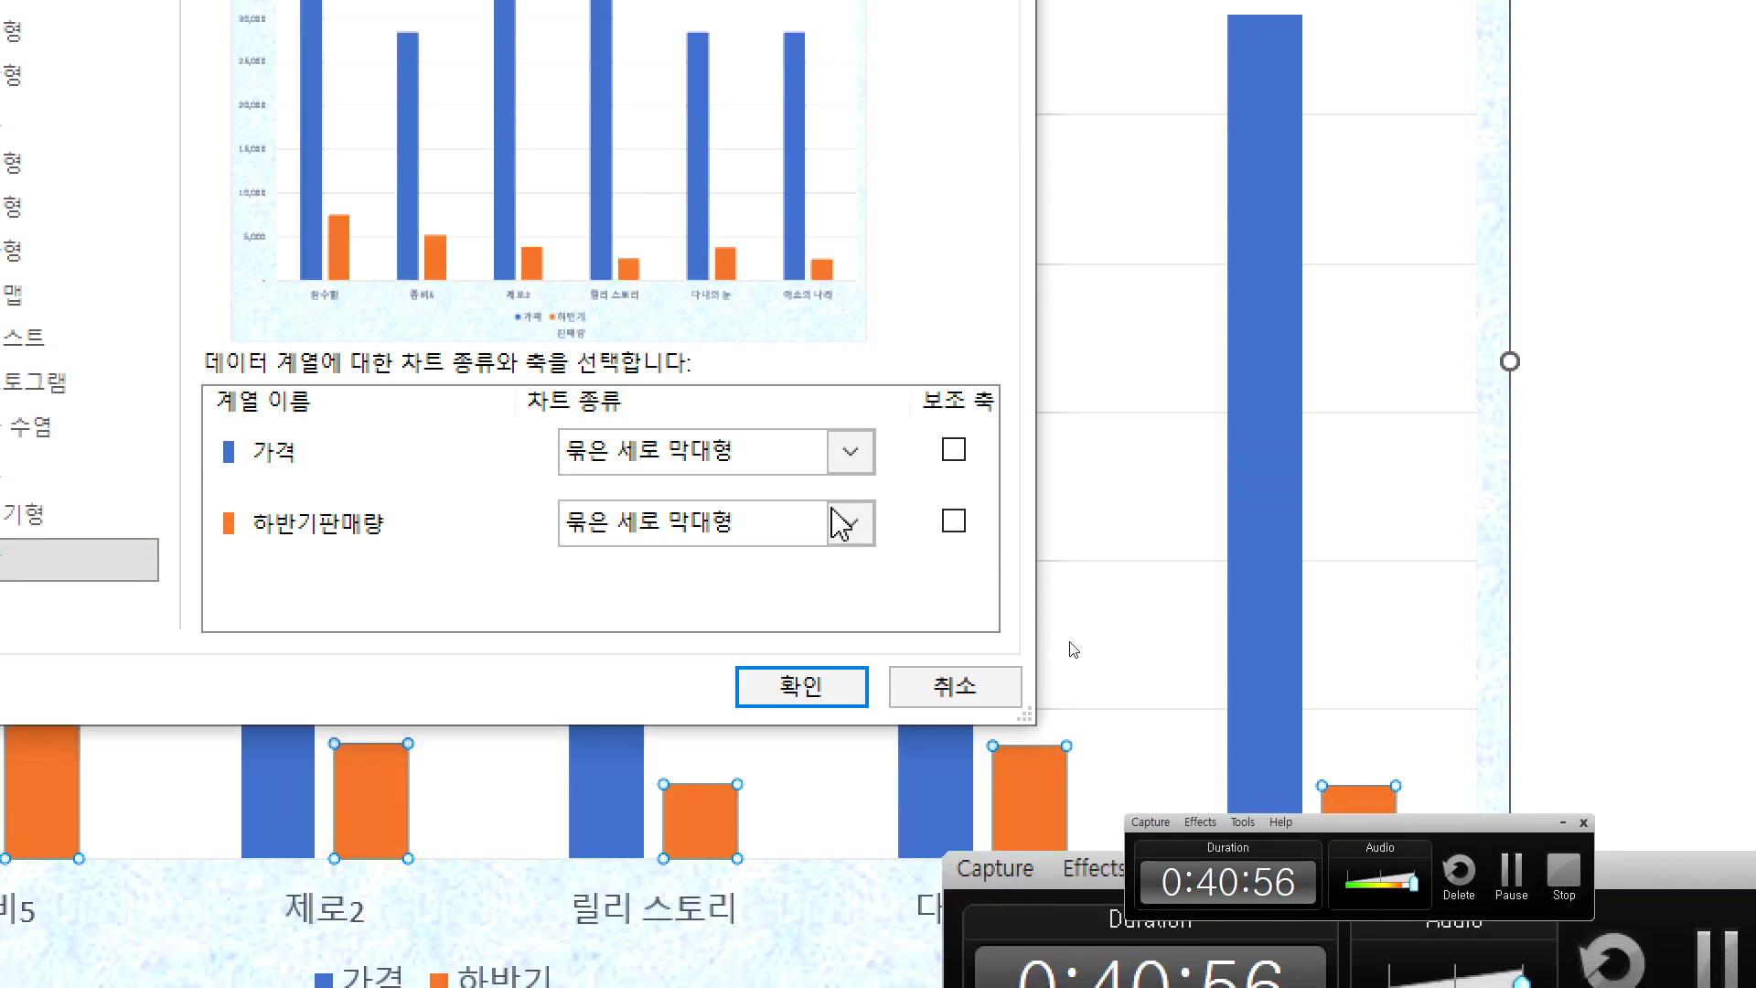
# - Change the 하반기 판매량 series to a line with markers (표식이 있는 꺾은선형) on the secondary axis
pyautogui.click(854, 529)
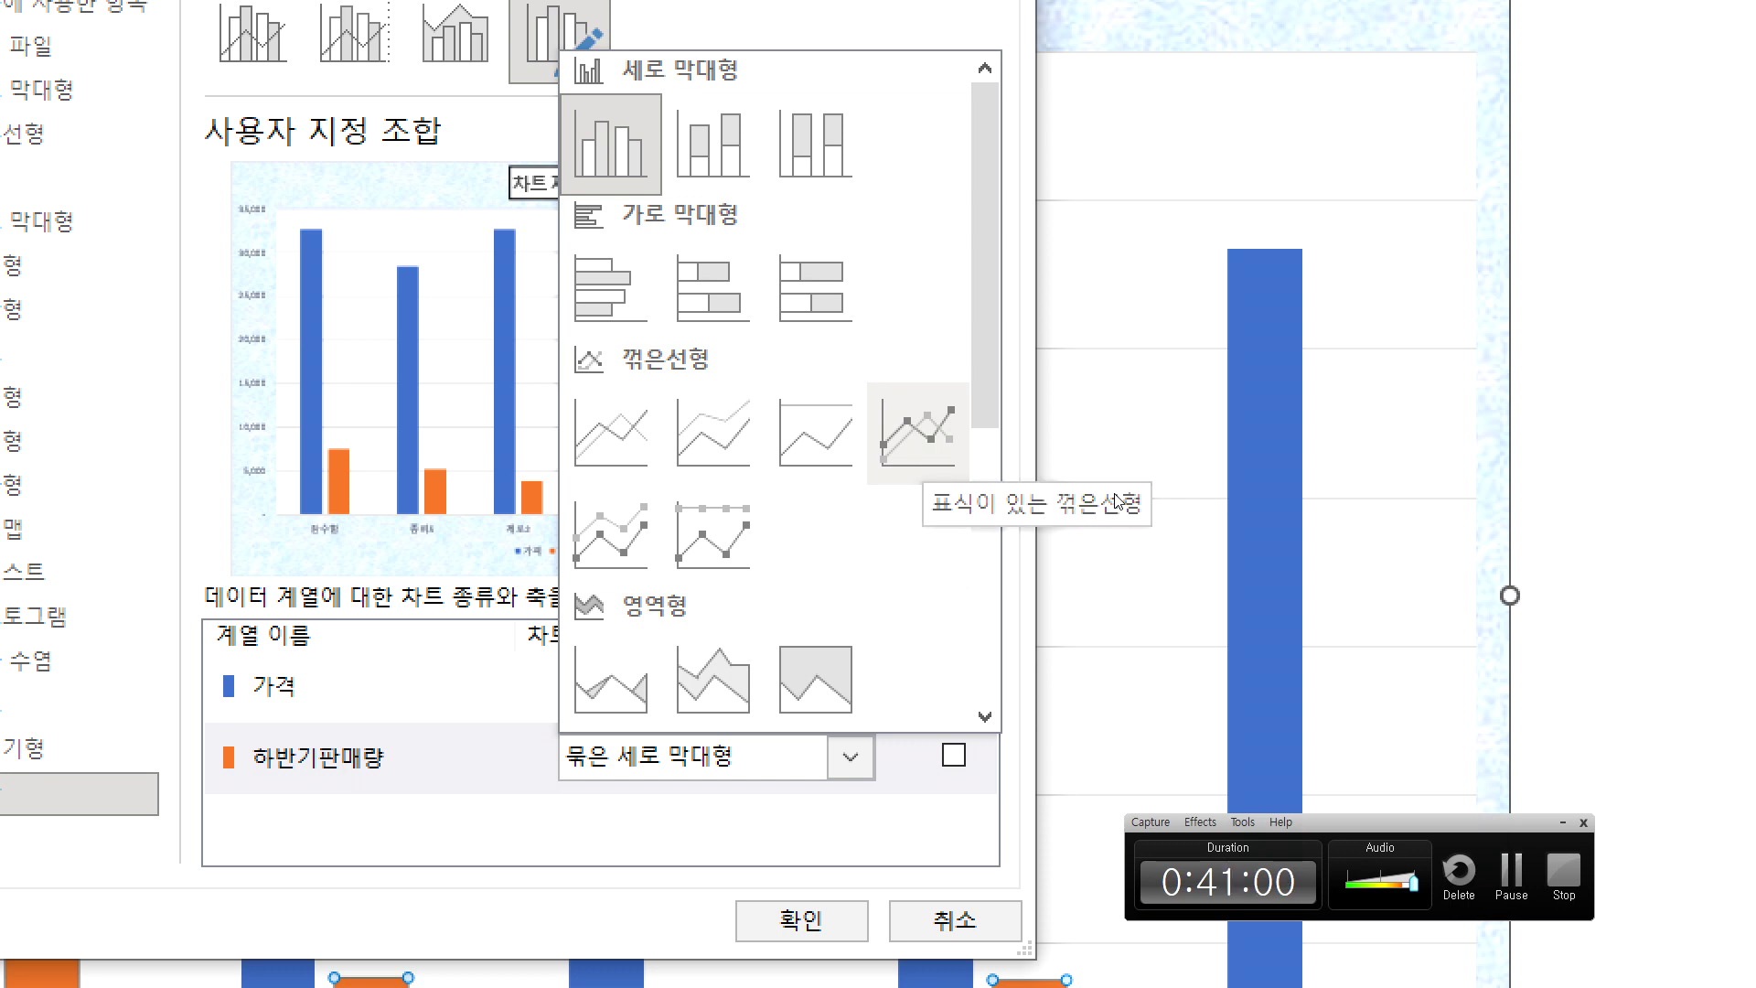
pyautogui.click(926, 446)
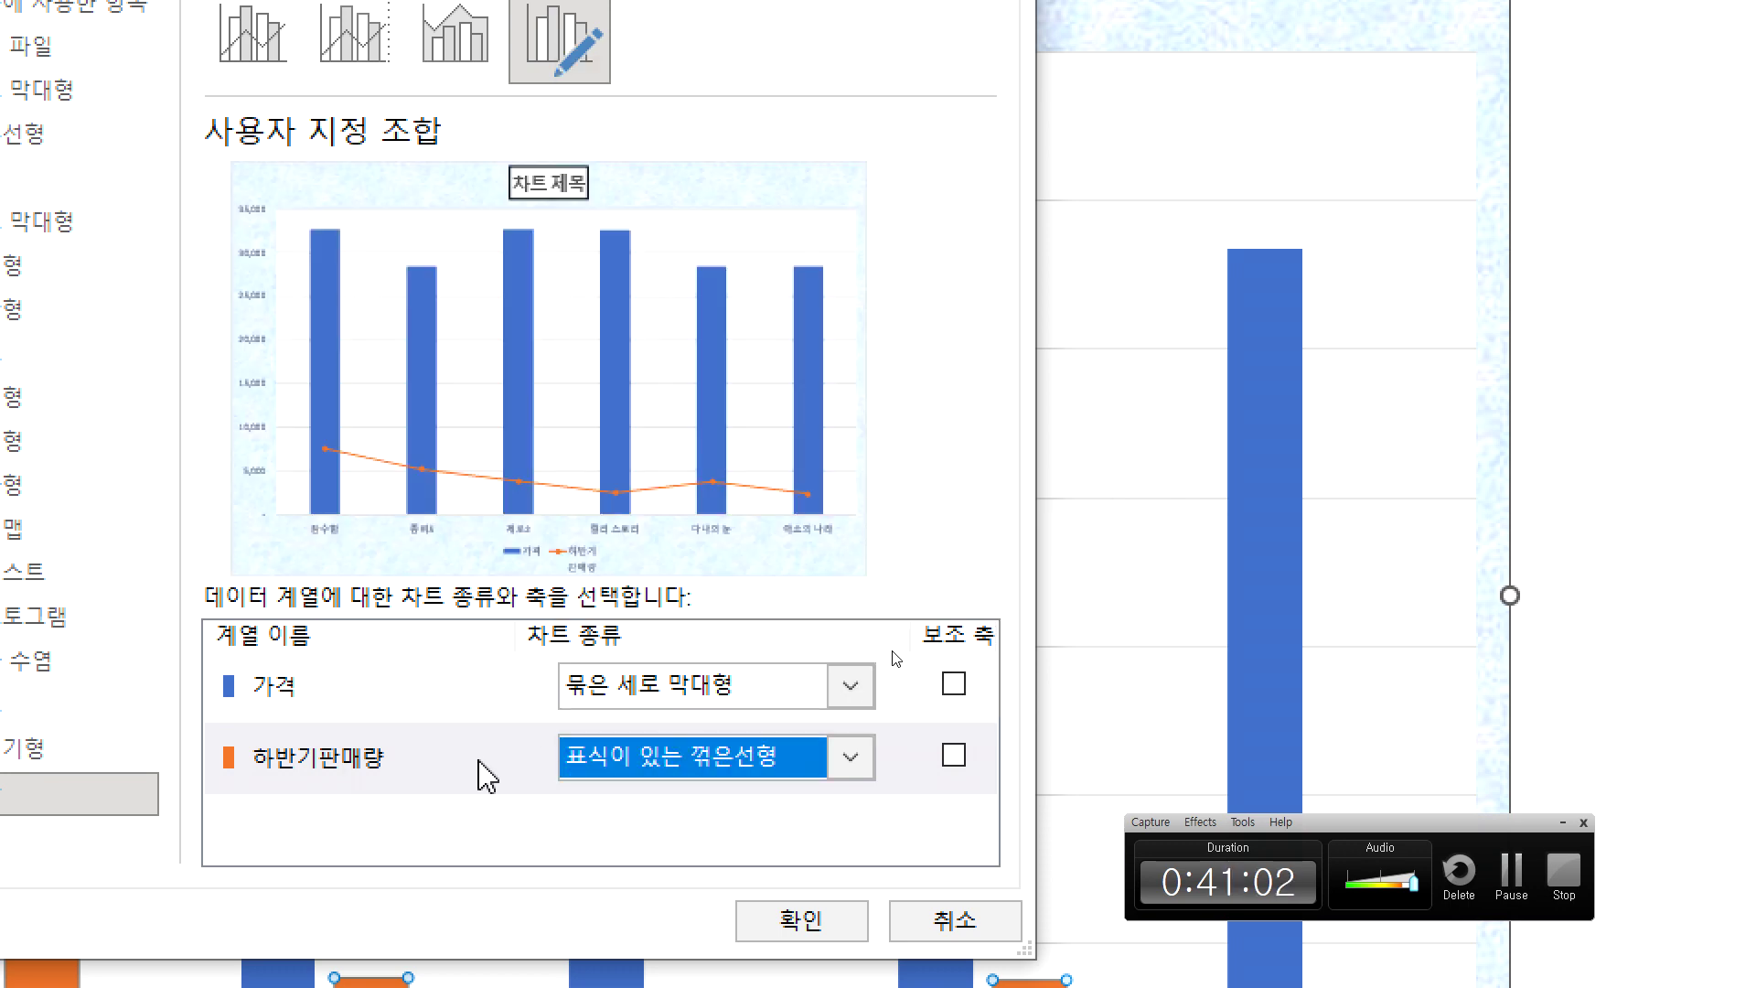
pyautogui.click(605, 773)
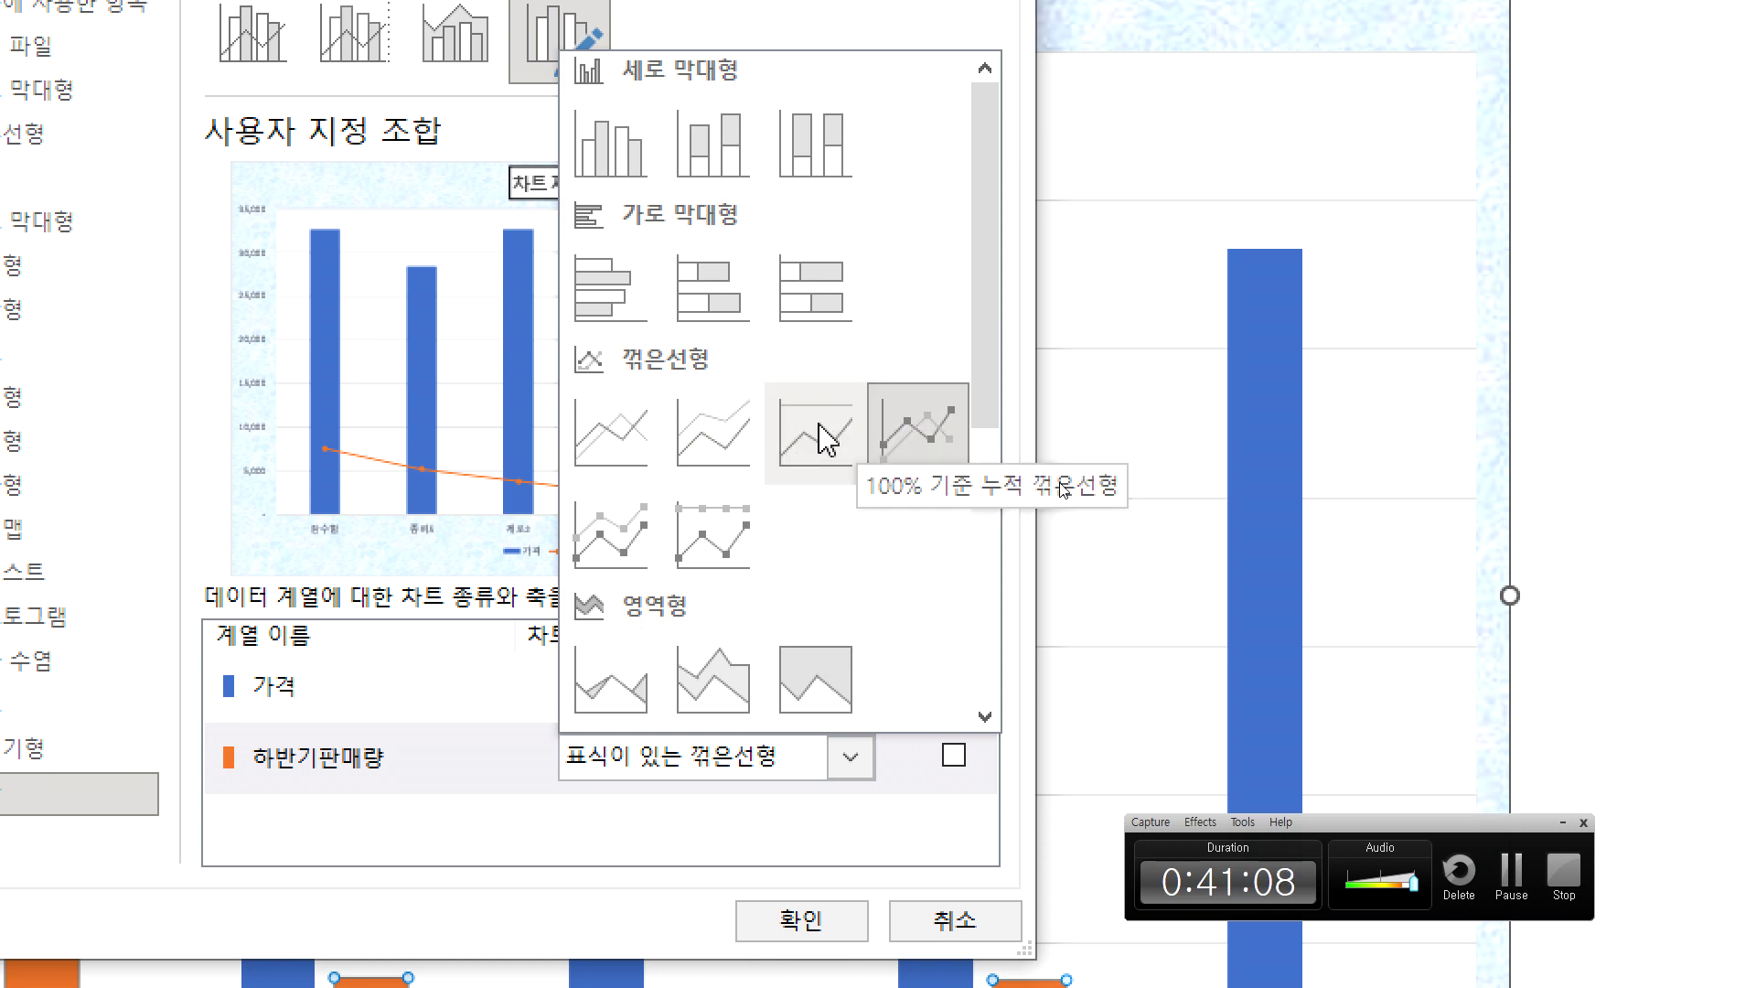
pyautogui.click(919, 434)
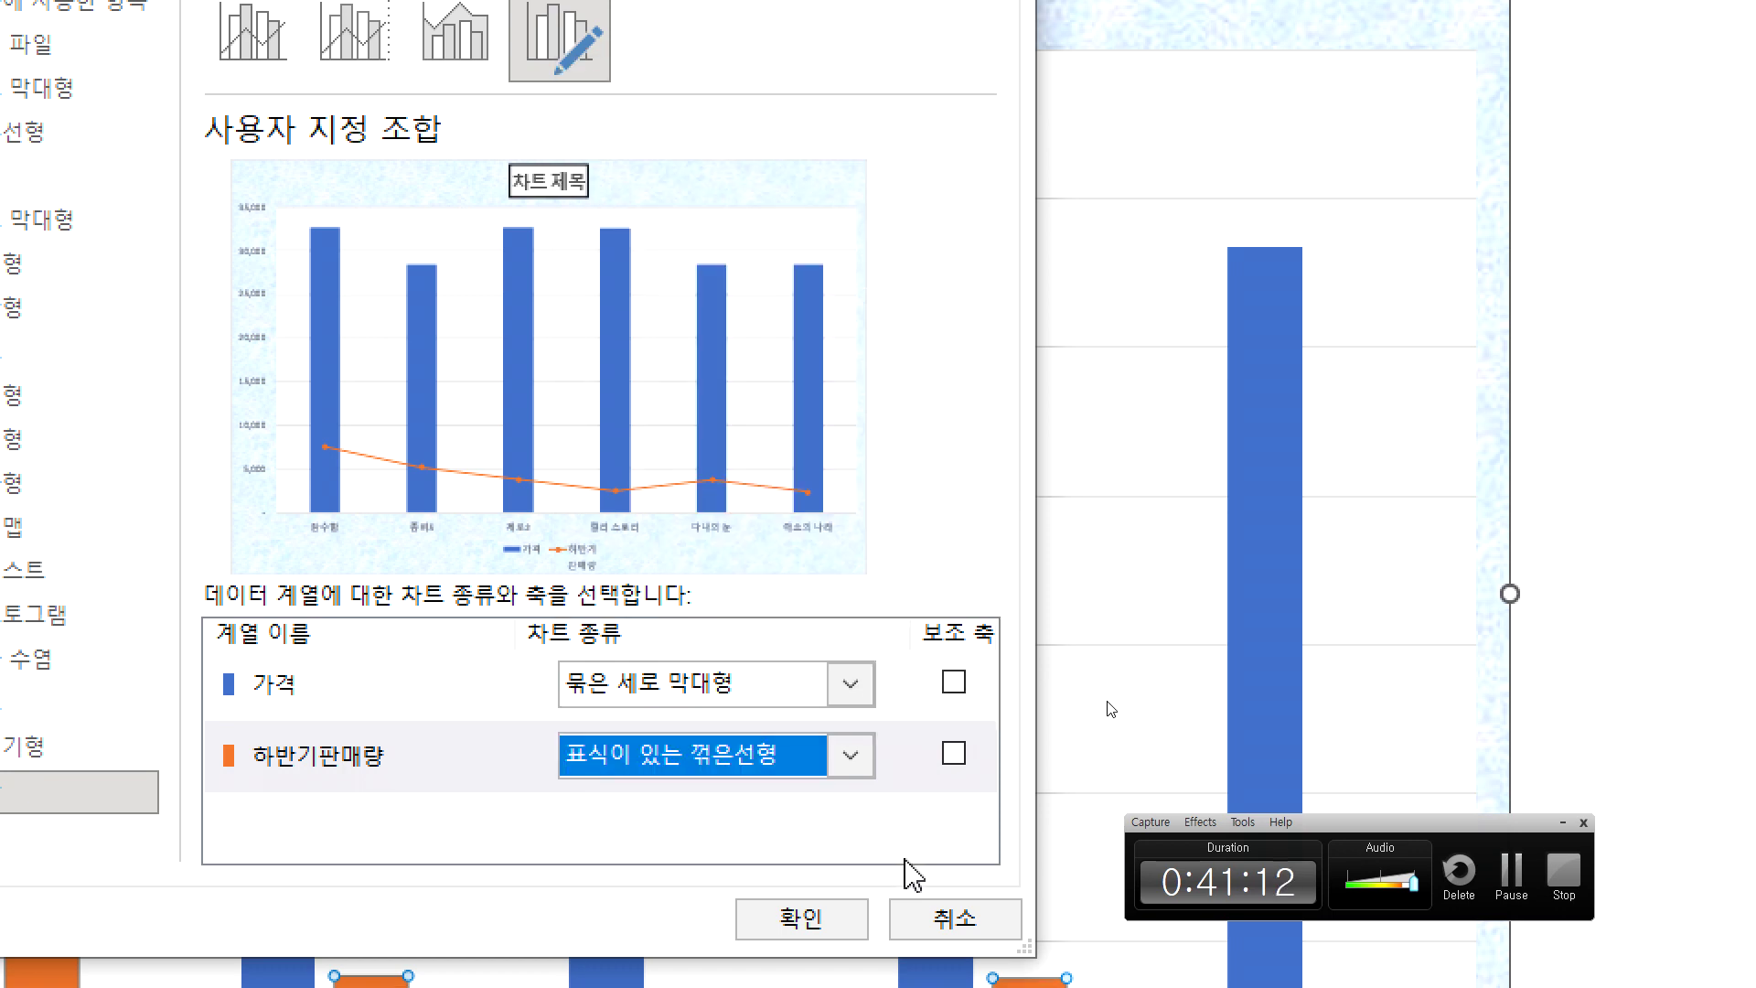
pyautogui.click(954, 755)
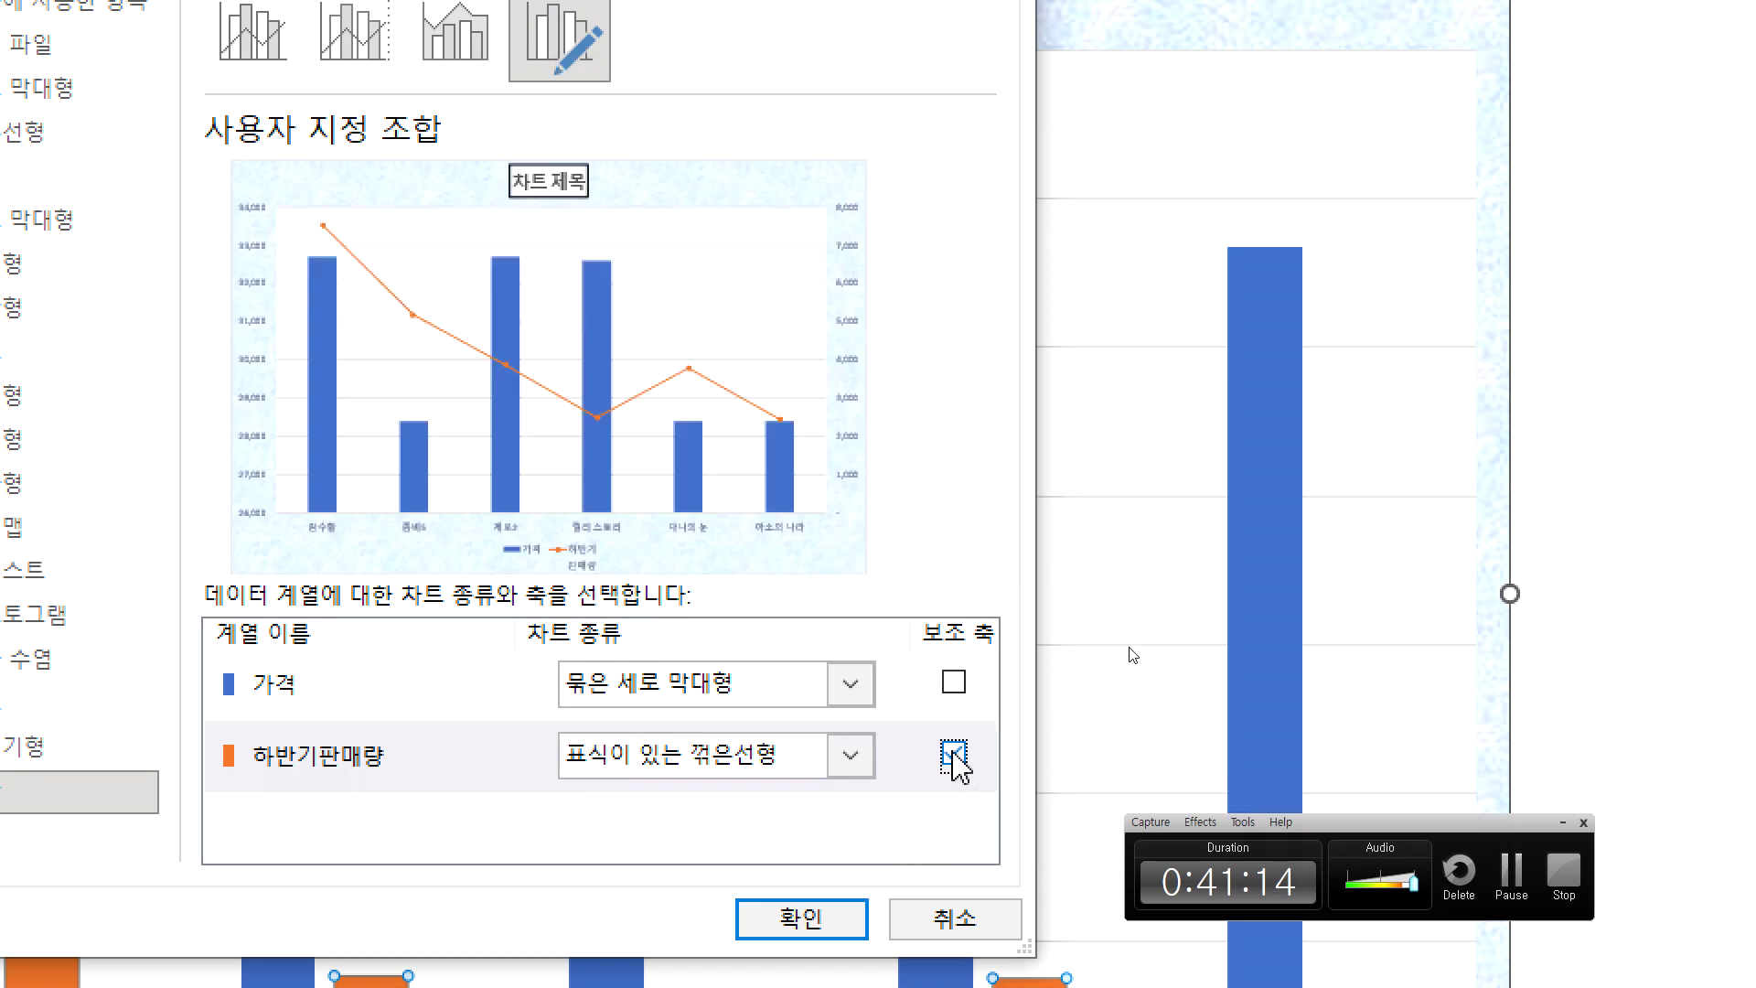
pyautogui.click(829, 869)
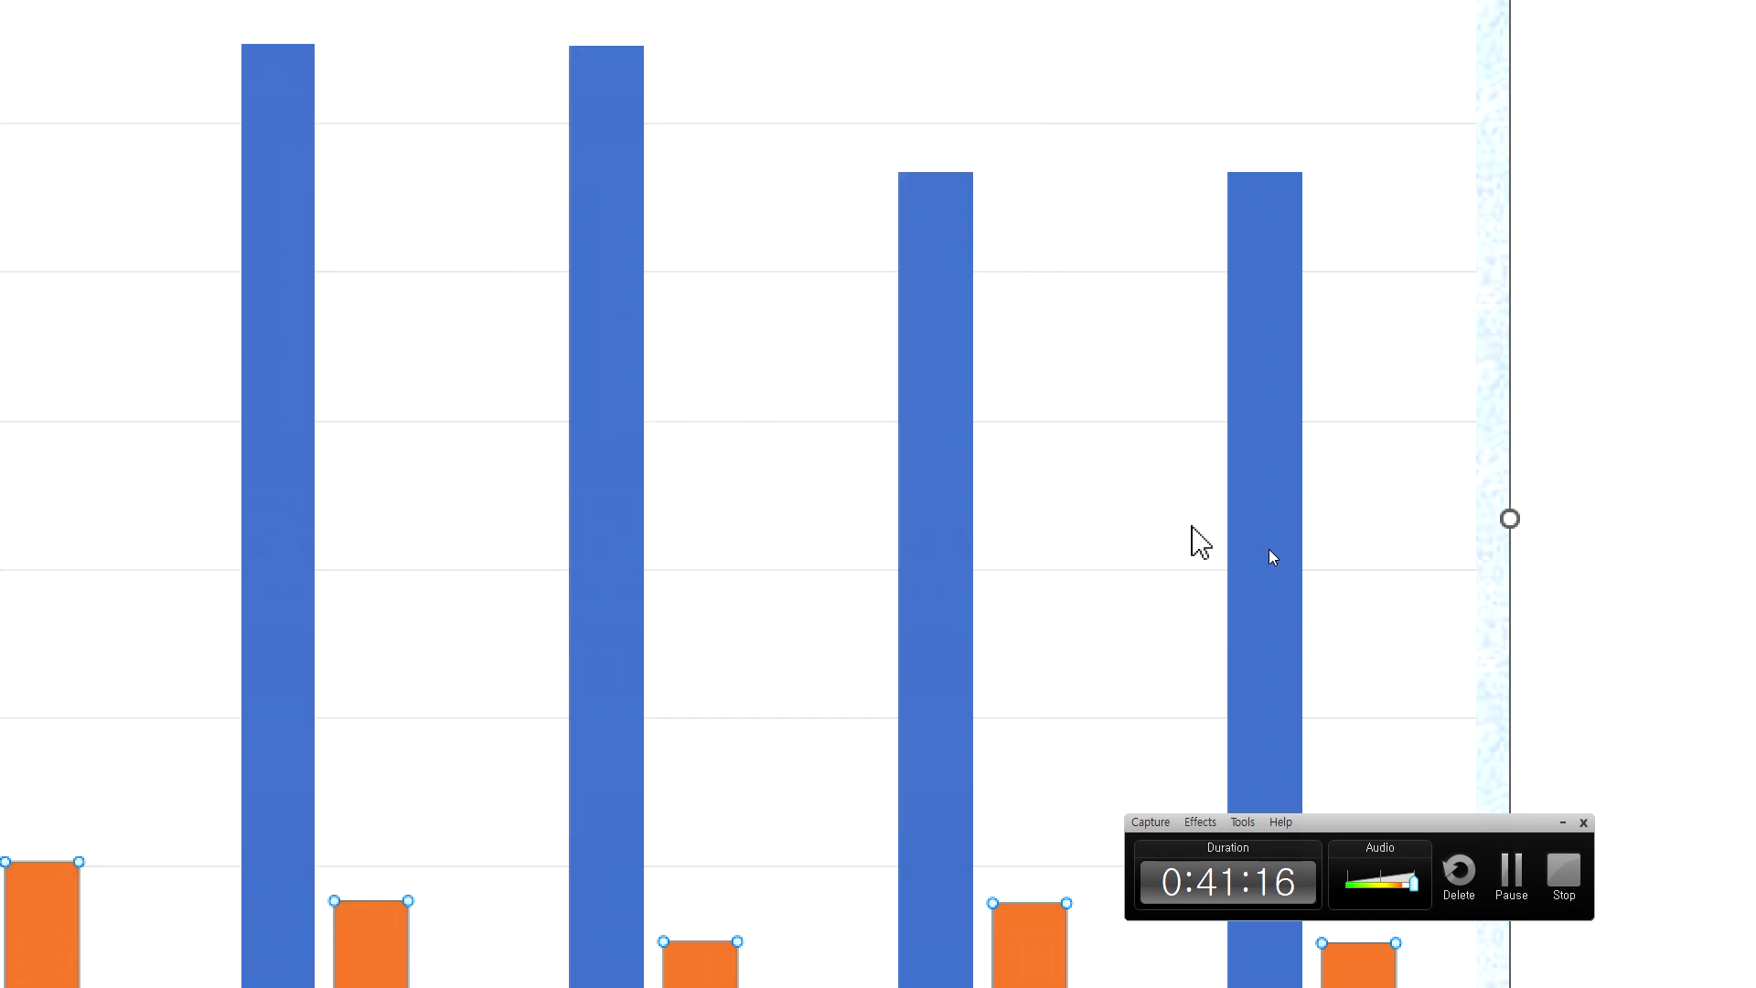
pyautogui.scroll(3, 1542, 160)
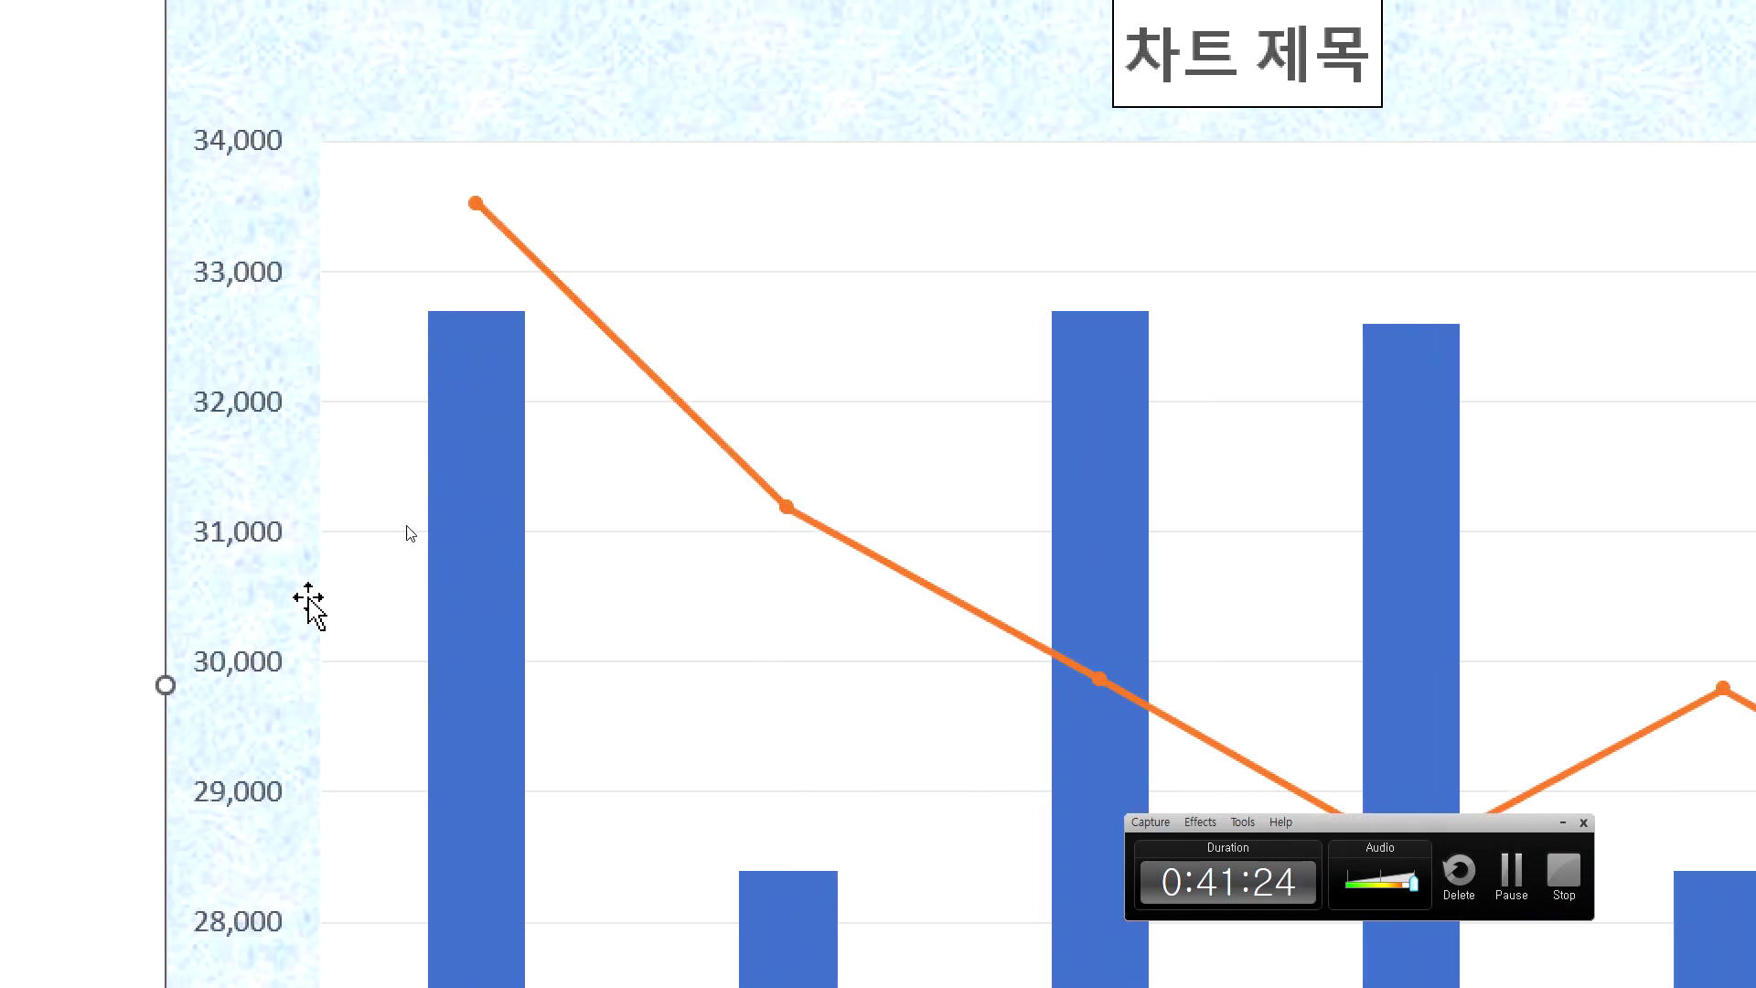
pyautogui.moveTo(479, 643)
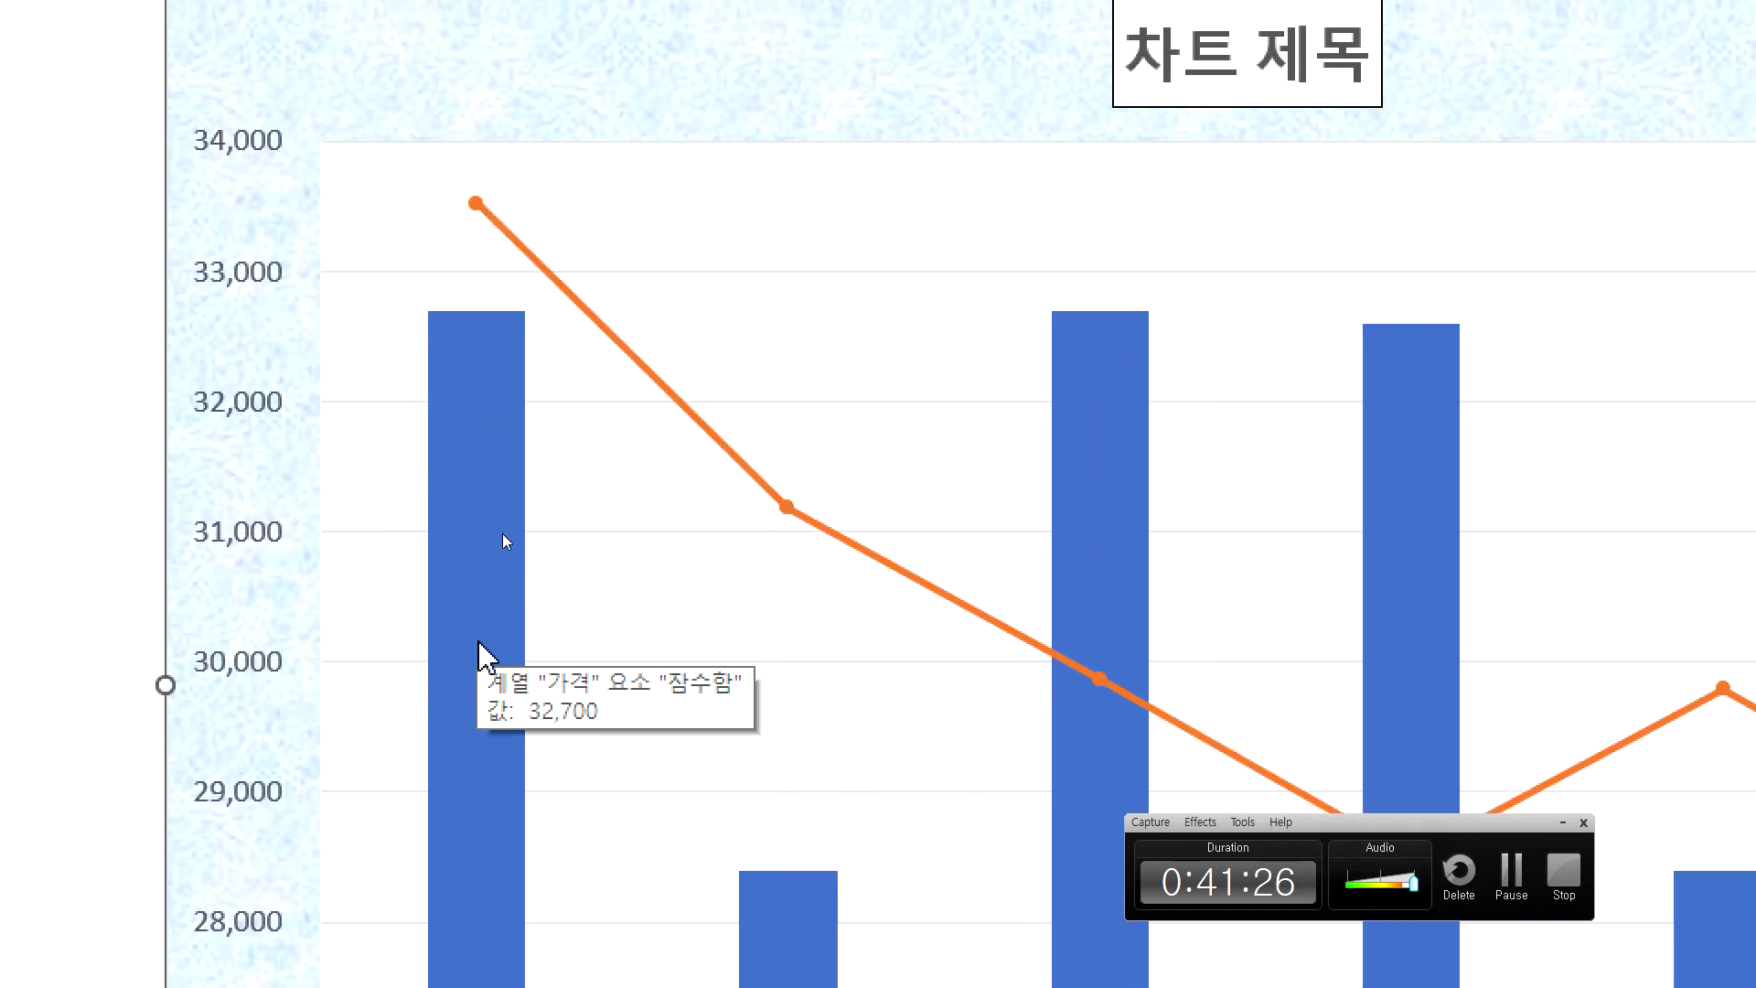
# - Undo the series type change and rebuild it as a combo chart (혼합), setting 하반기판매량 to 표식이 있는 꺾은선형 on the secondary axis
pyautogui.click(692, 412)
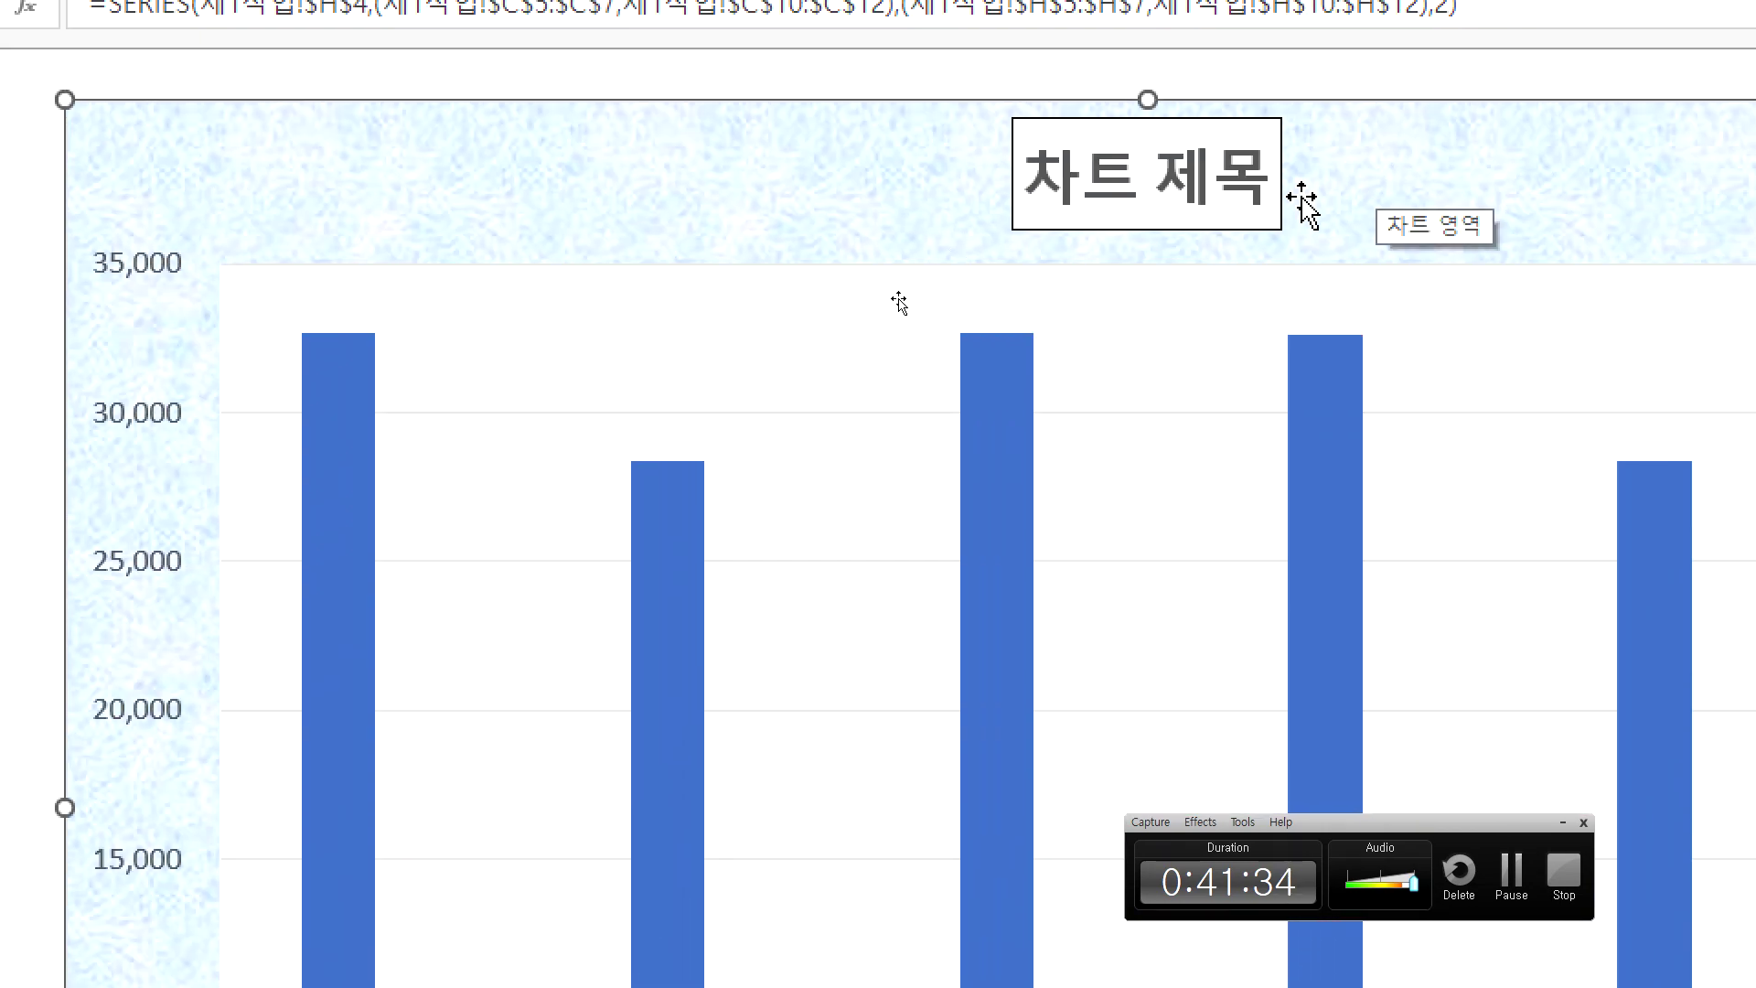
pyautogui.click(851, 360)
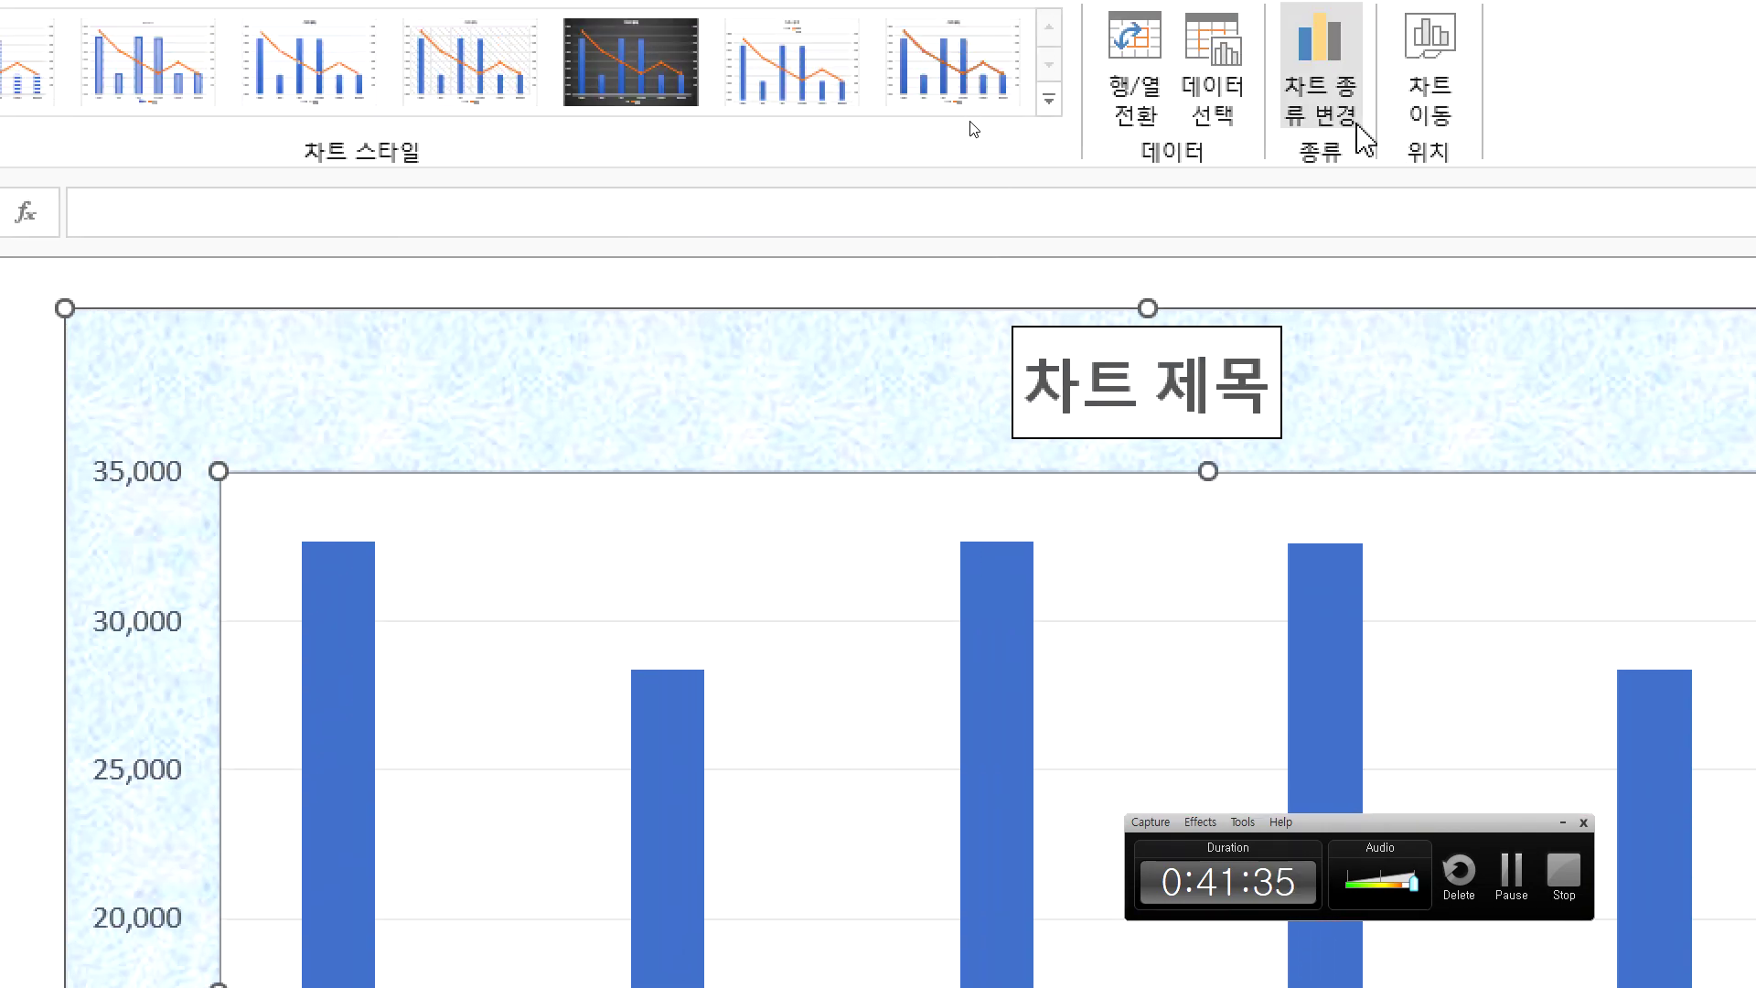
pyautogui.click(1359, 129)
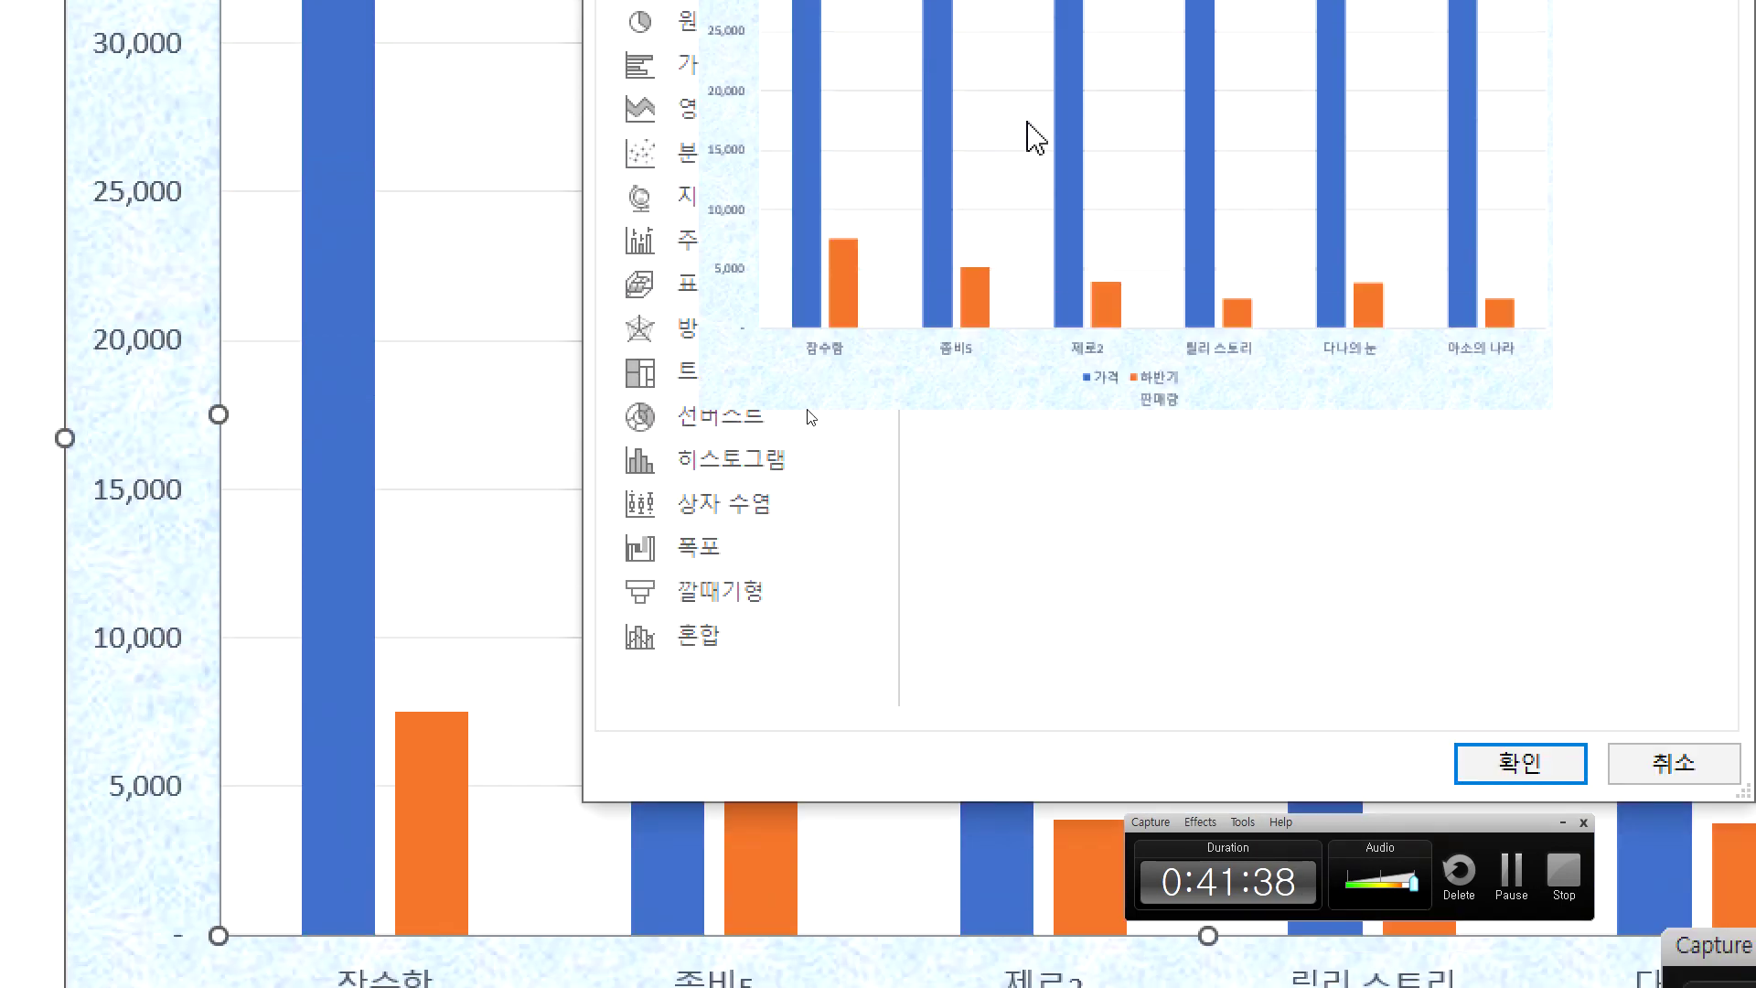
pyautogui.click(713, 618)
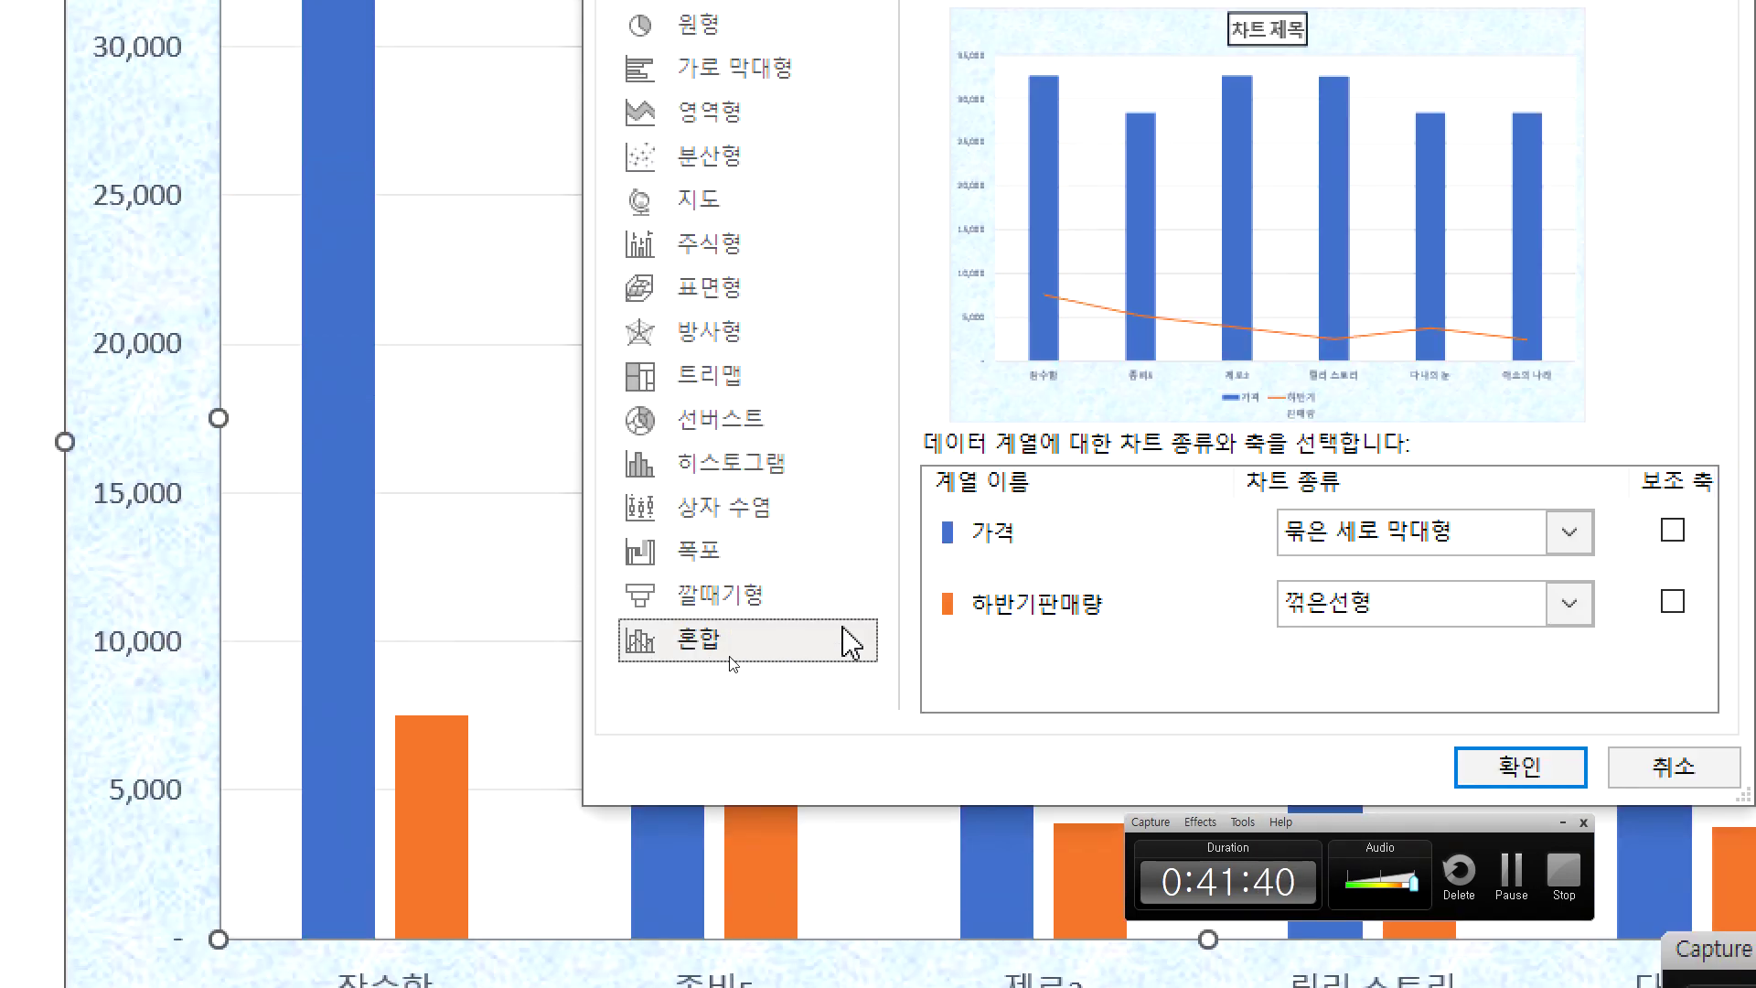
pyautogui.click(1372, 617)
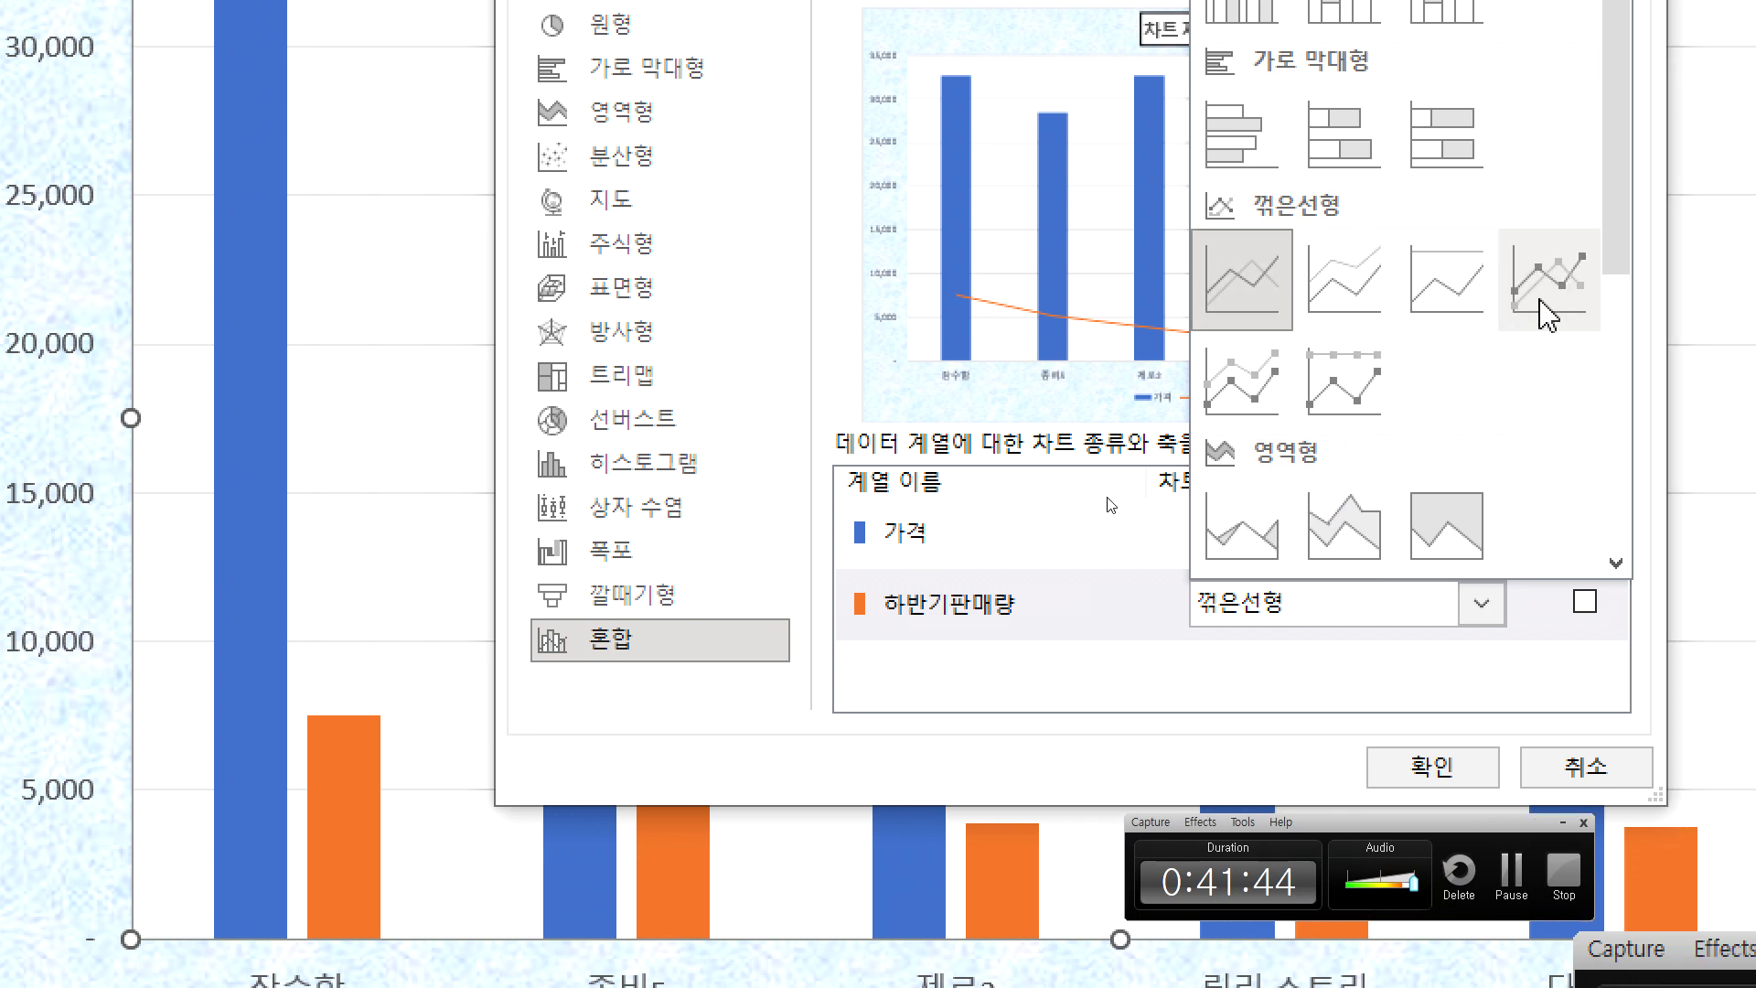
pyautogui.click(1539, 302)
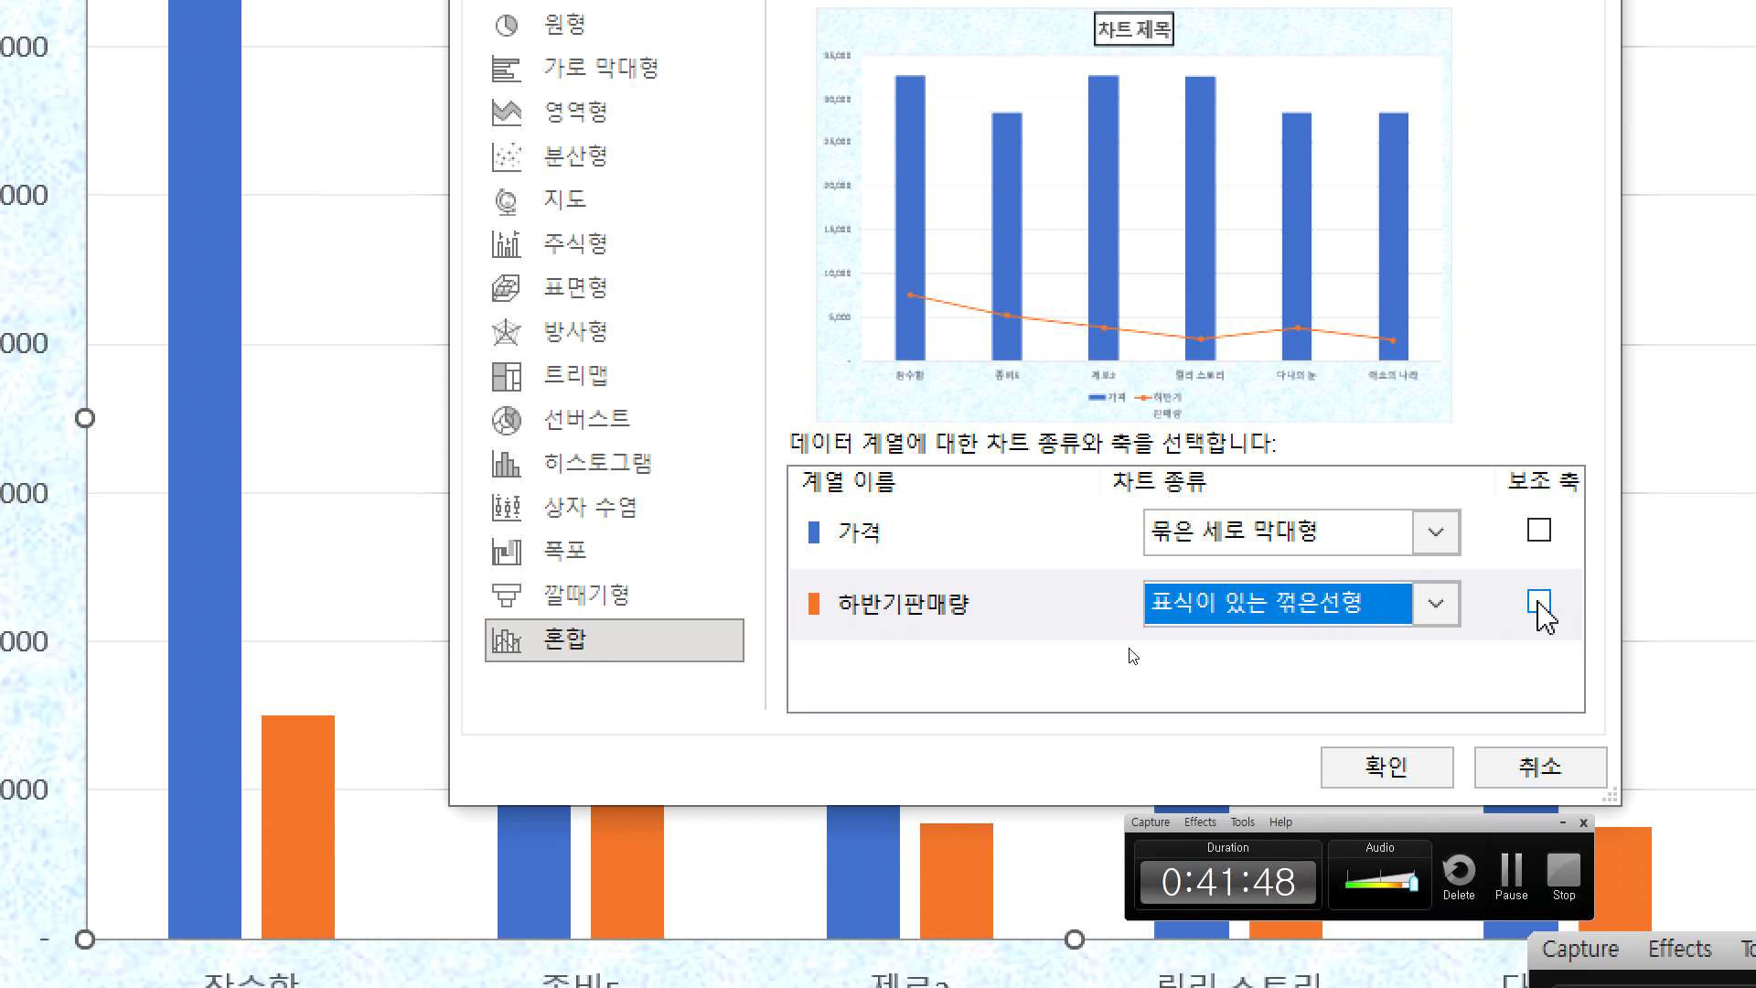
pyautogui.click(1545, 603)
pyautogui.press('Return')
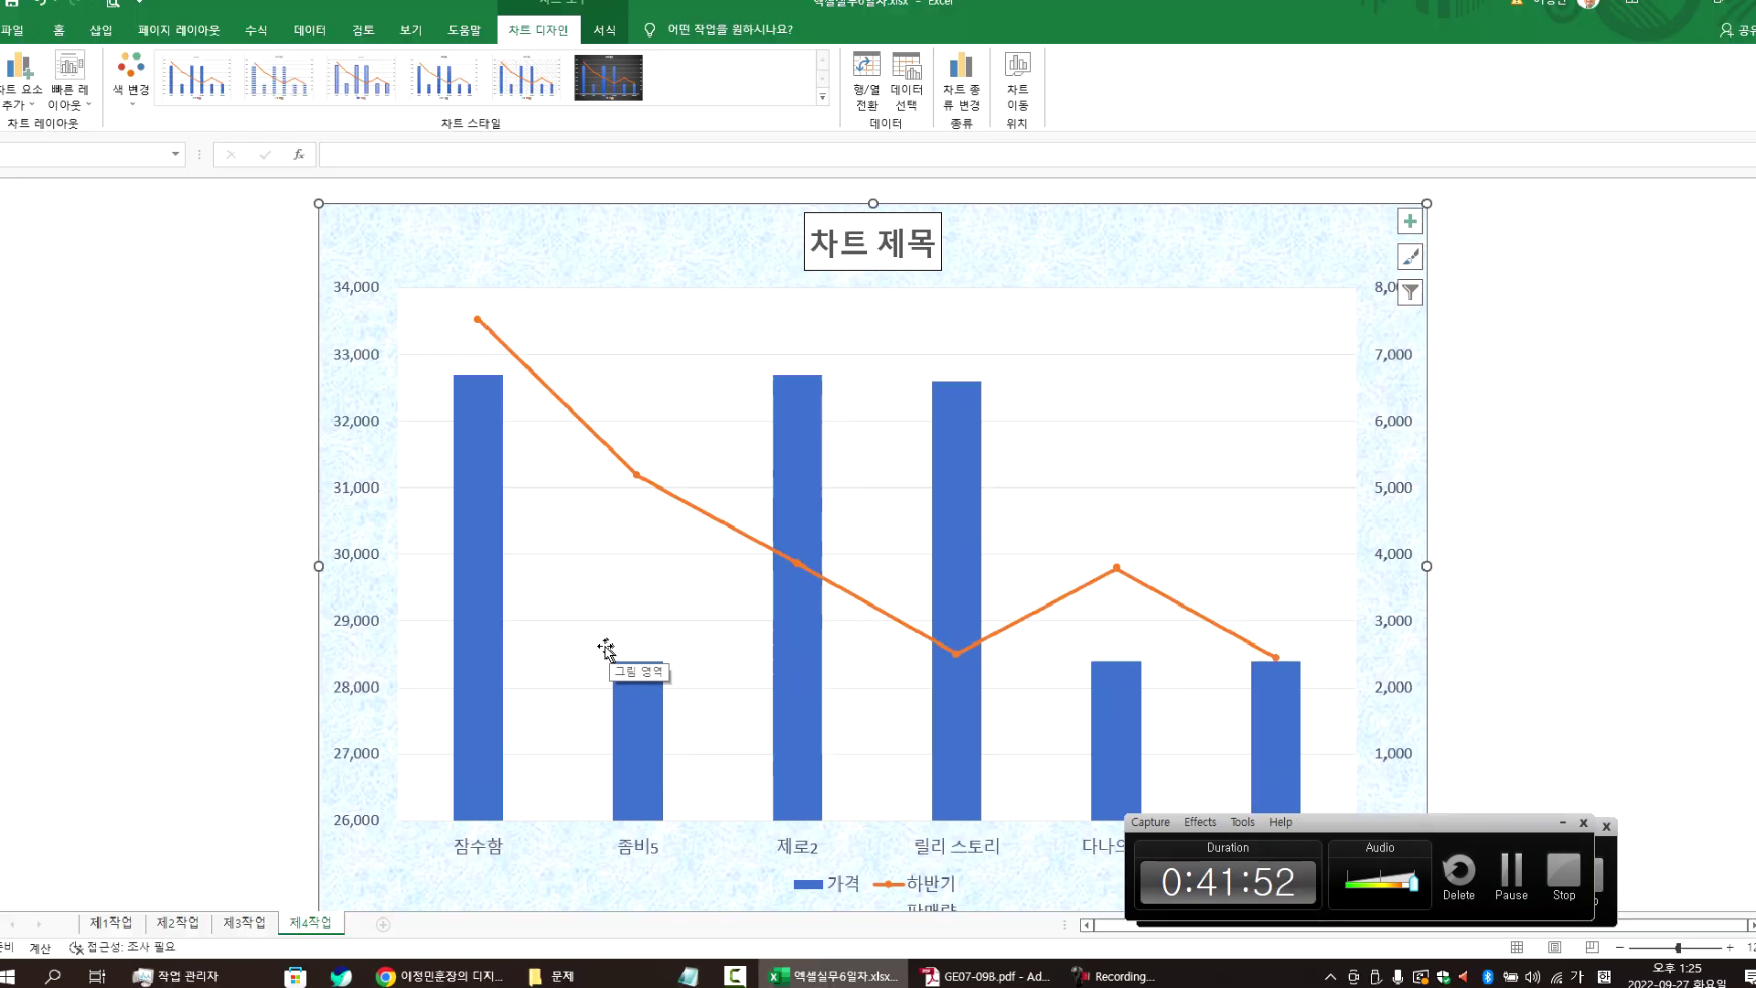
# - Switch to the GE07-09B PDF and examine the series marker and label requirements and the sample chart's line
pyautogui.click(250, 267)
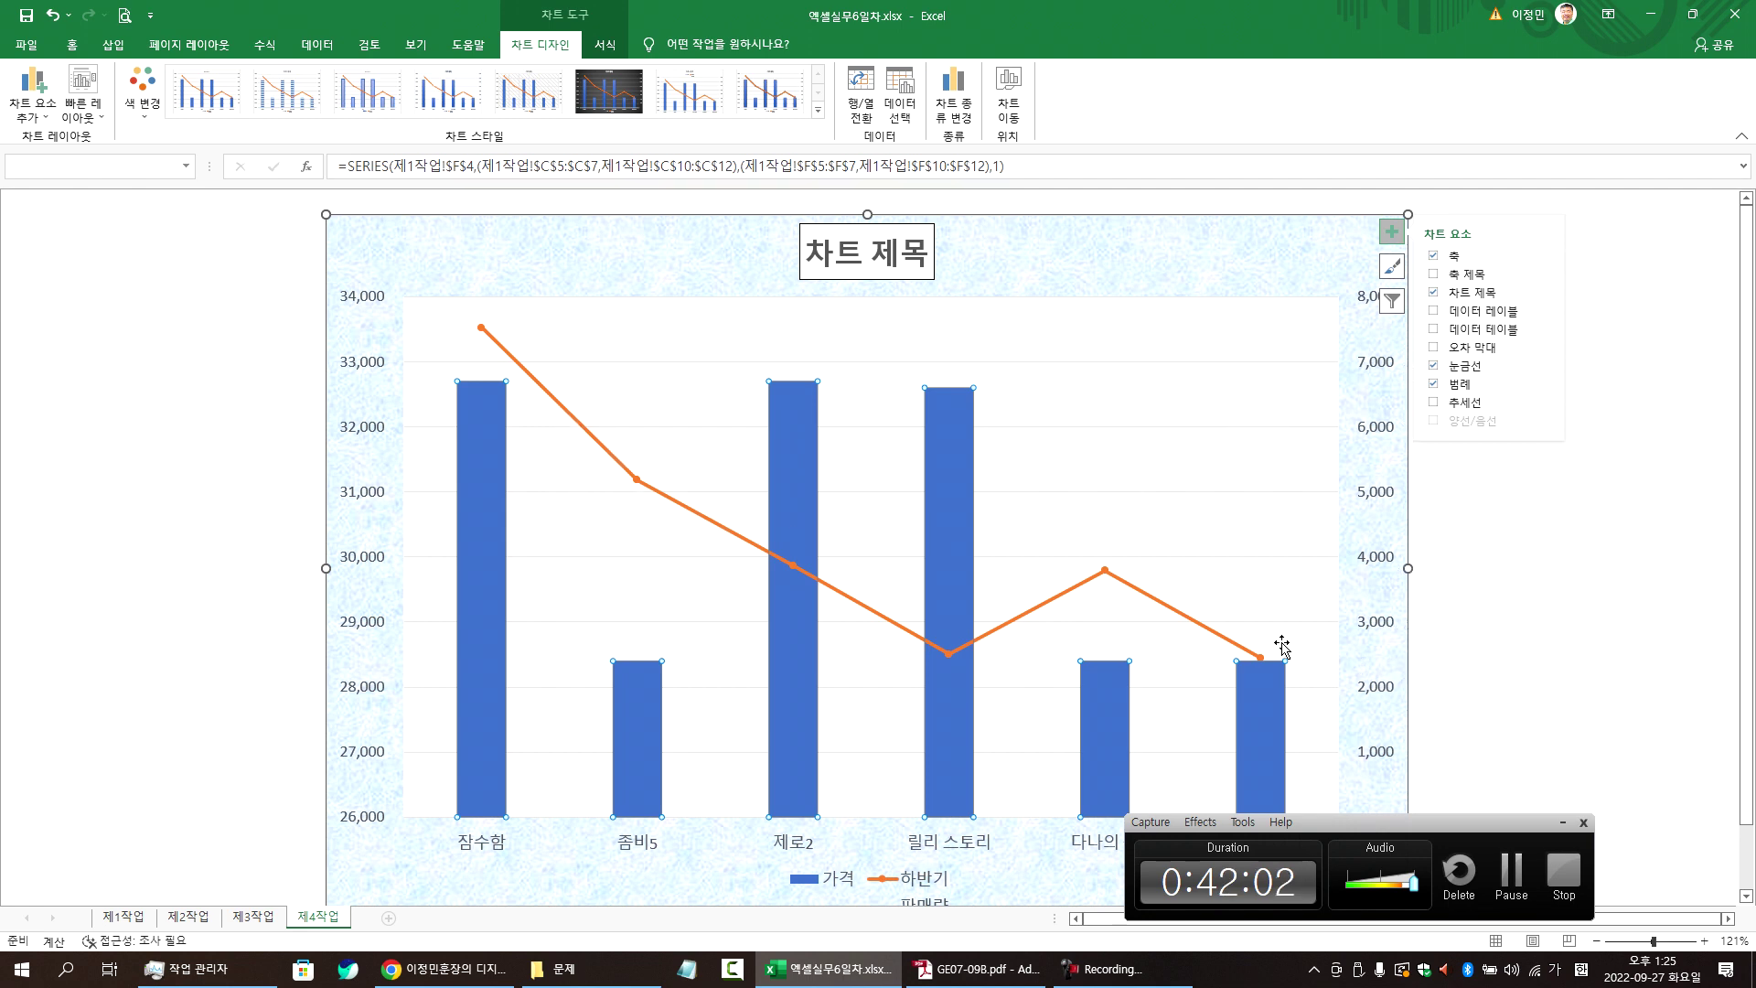
pyautogui.hotkey('alt', 'Tab')
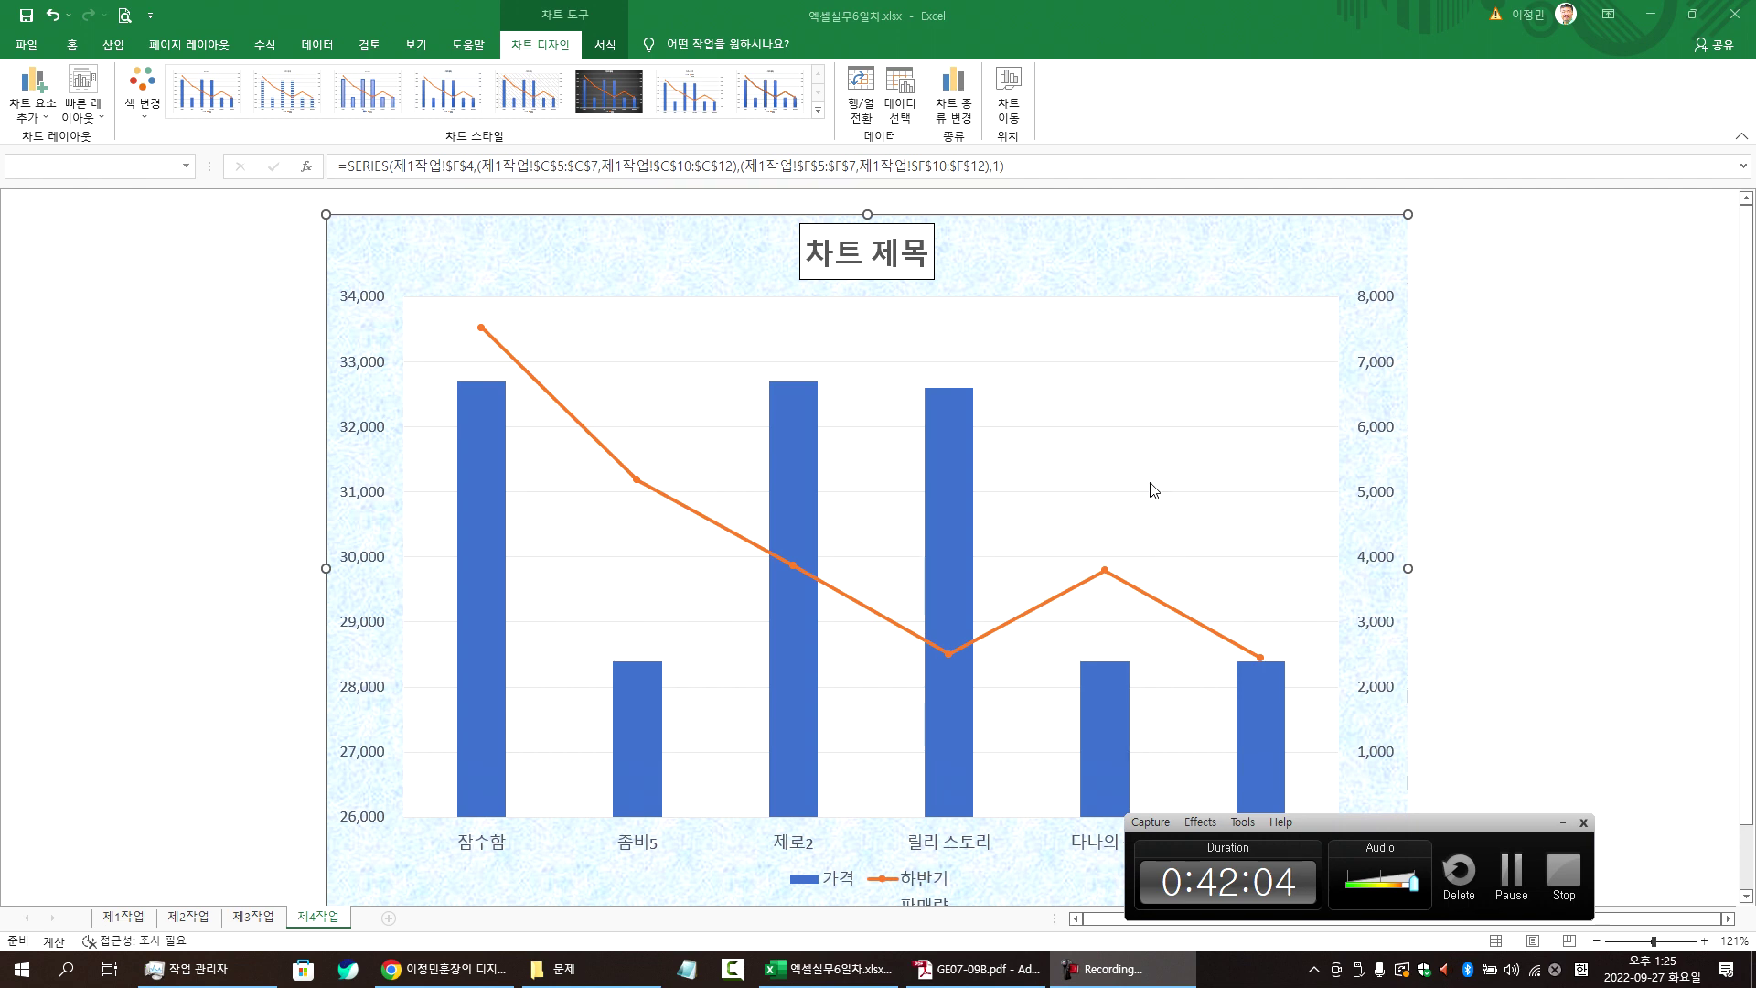
pyautogui.click(976, 968)
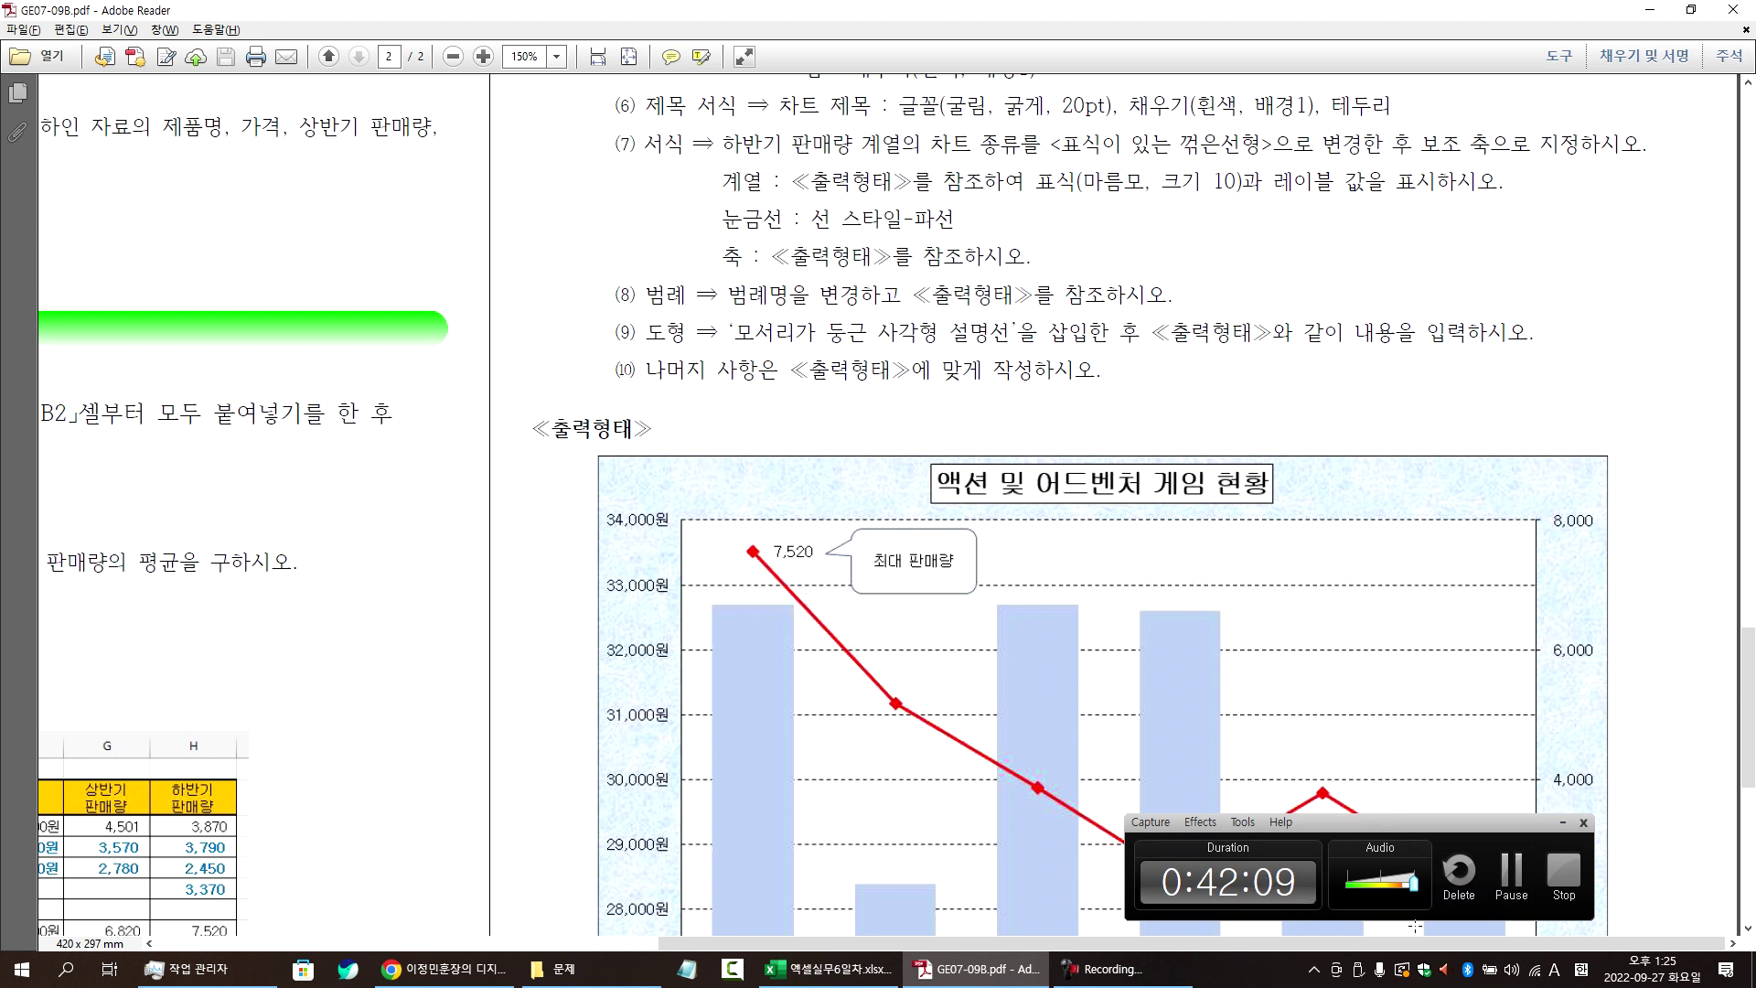
pyautogui.click(1009, 742)
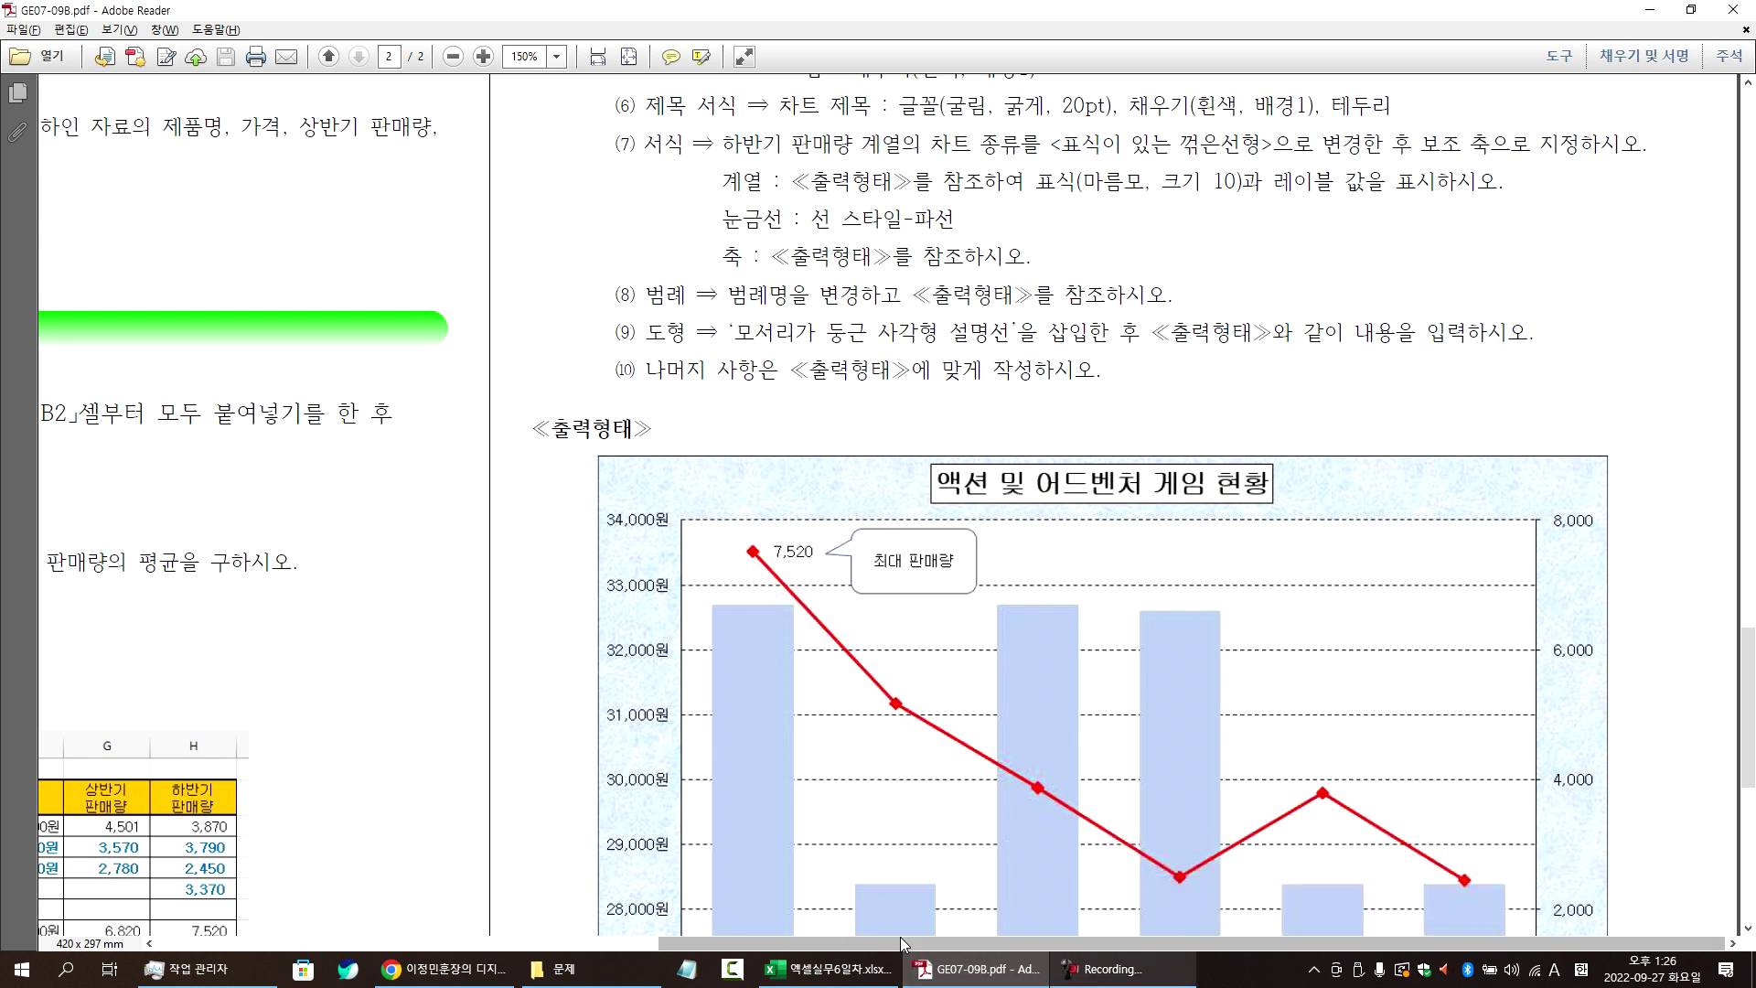
# - Switch back to the Excel chart, select the 하반기 판매량 line series and open its fill and line format options
pyautogui.click(827, 968)
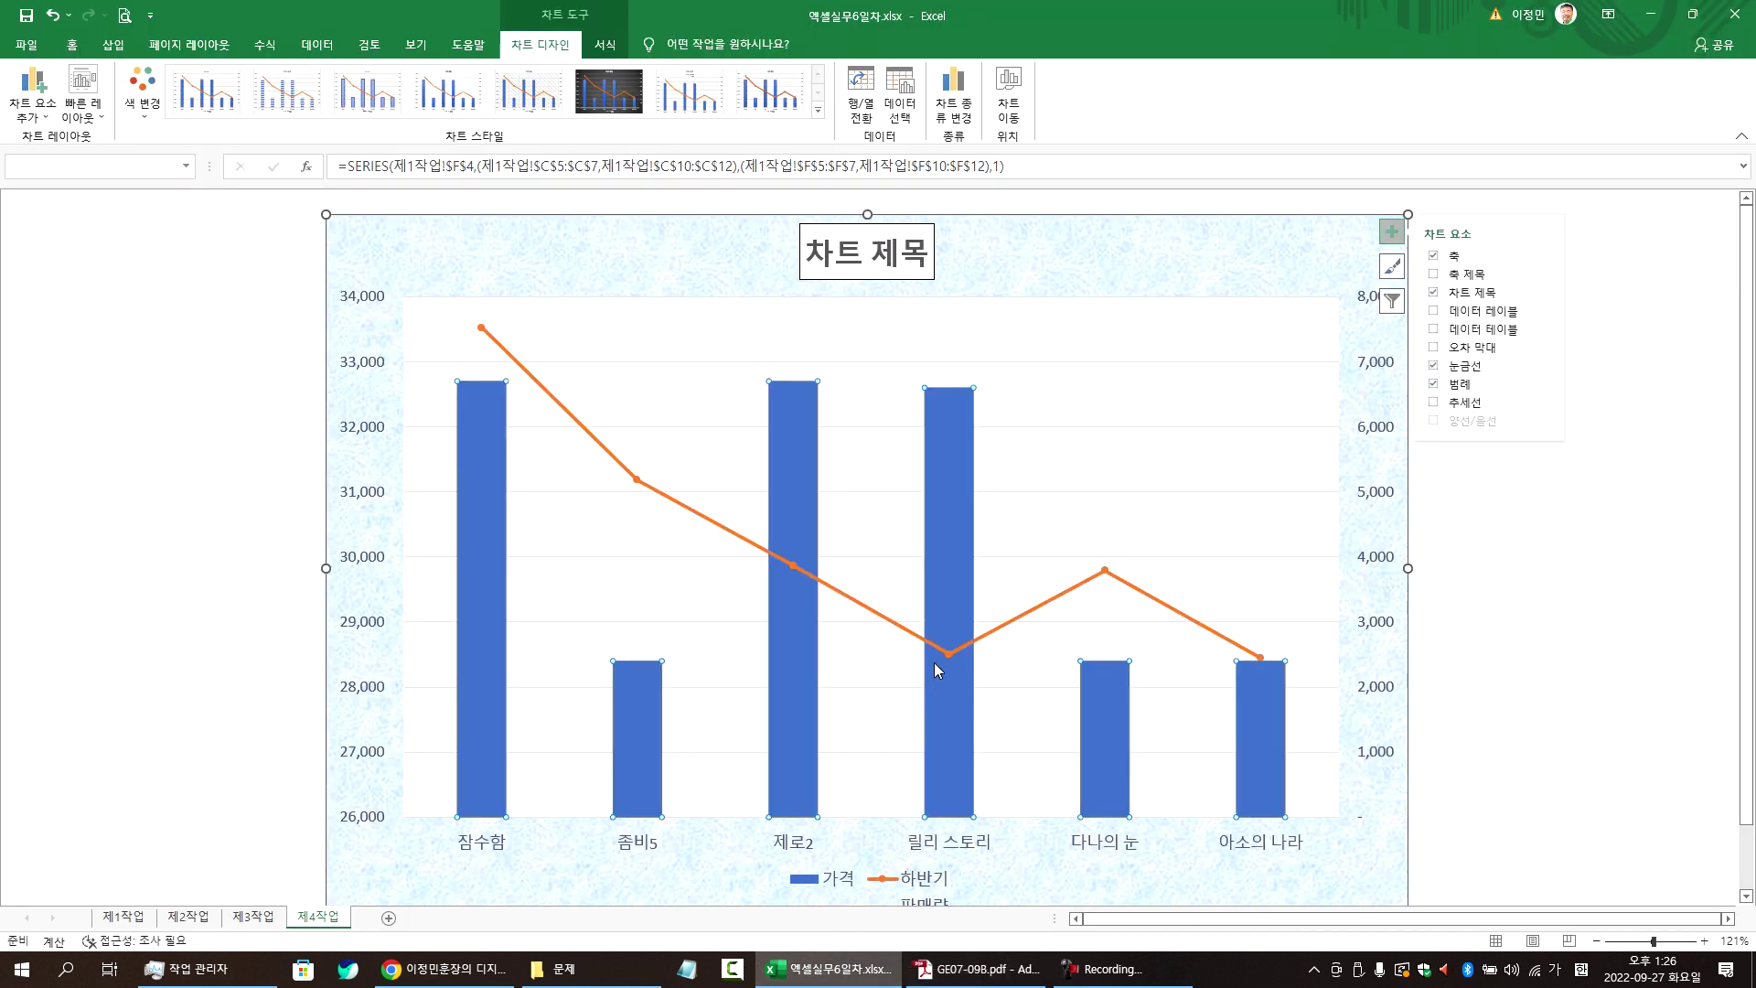
pyautogui.click(1105, 574)
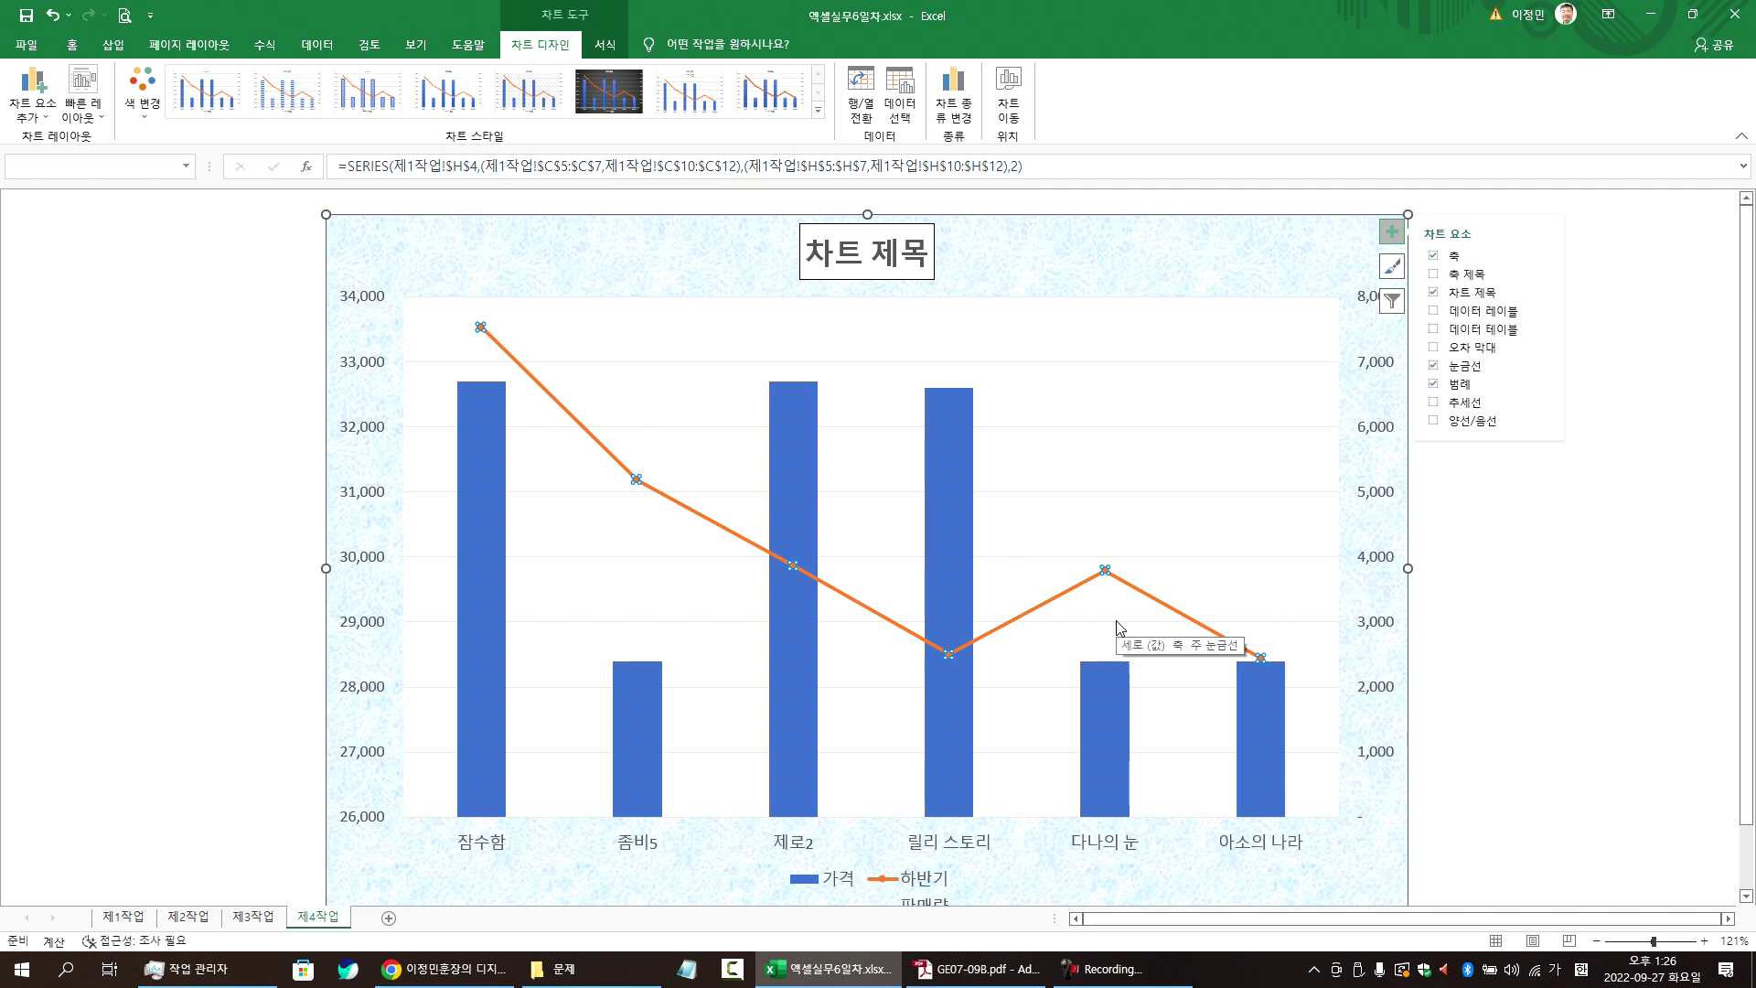
pyautogui.click(1125, 603)
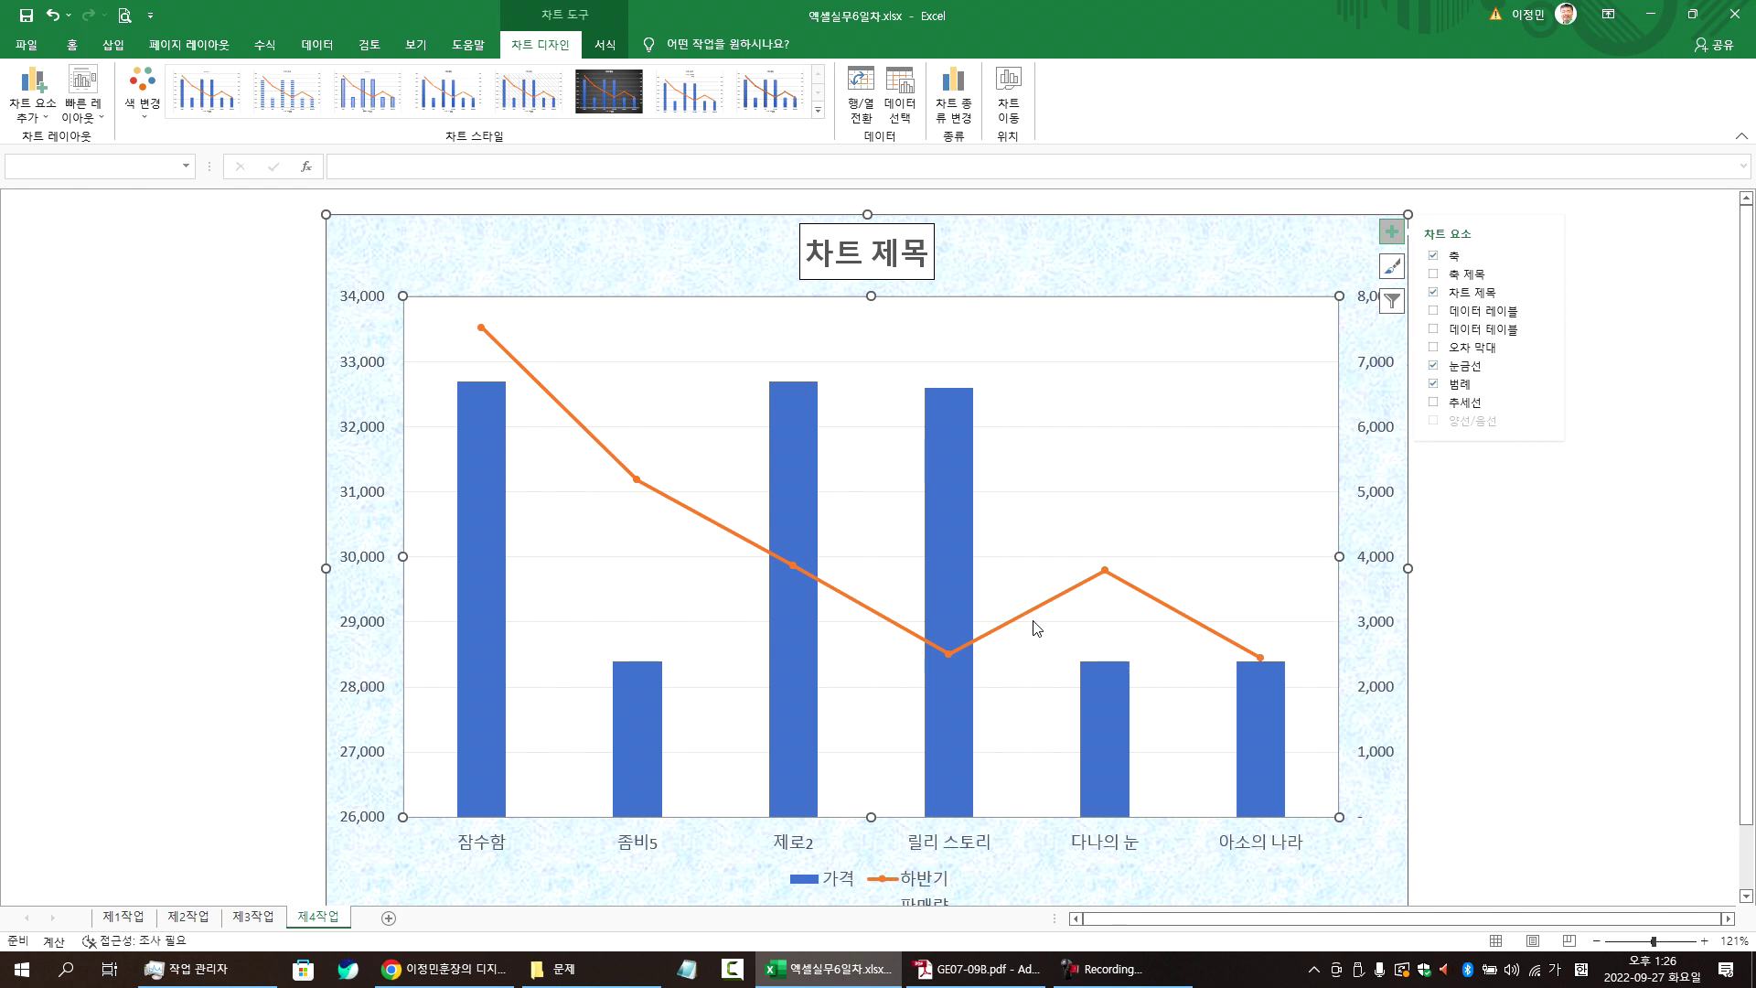
pyautogui.click(1105, 574)
pyautogui.hotkey('ctrl', '1')
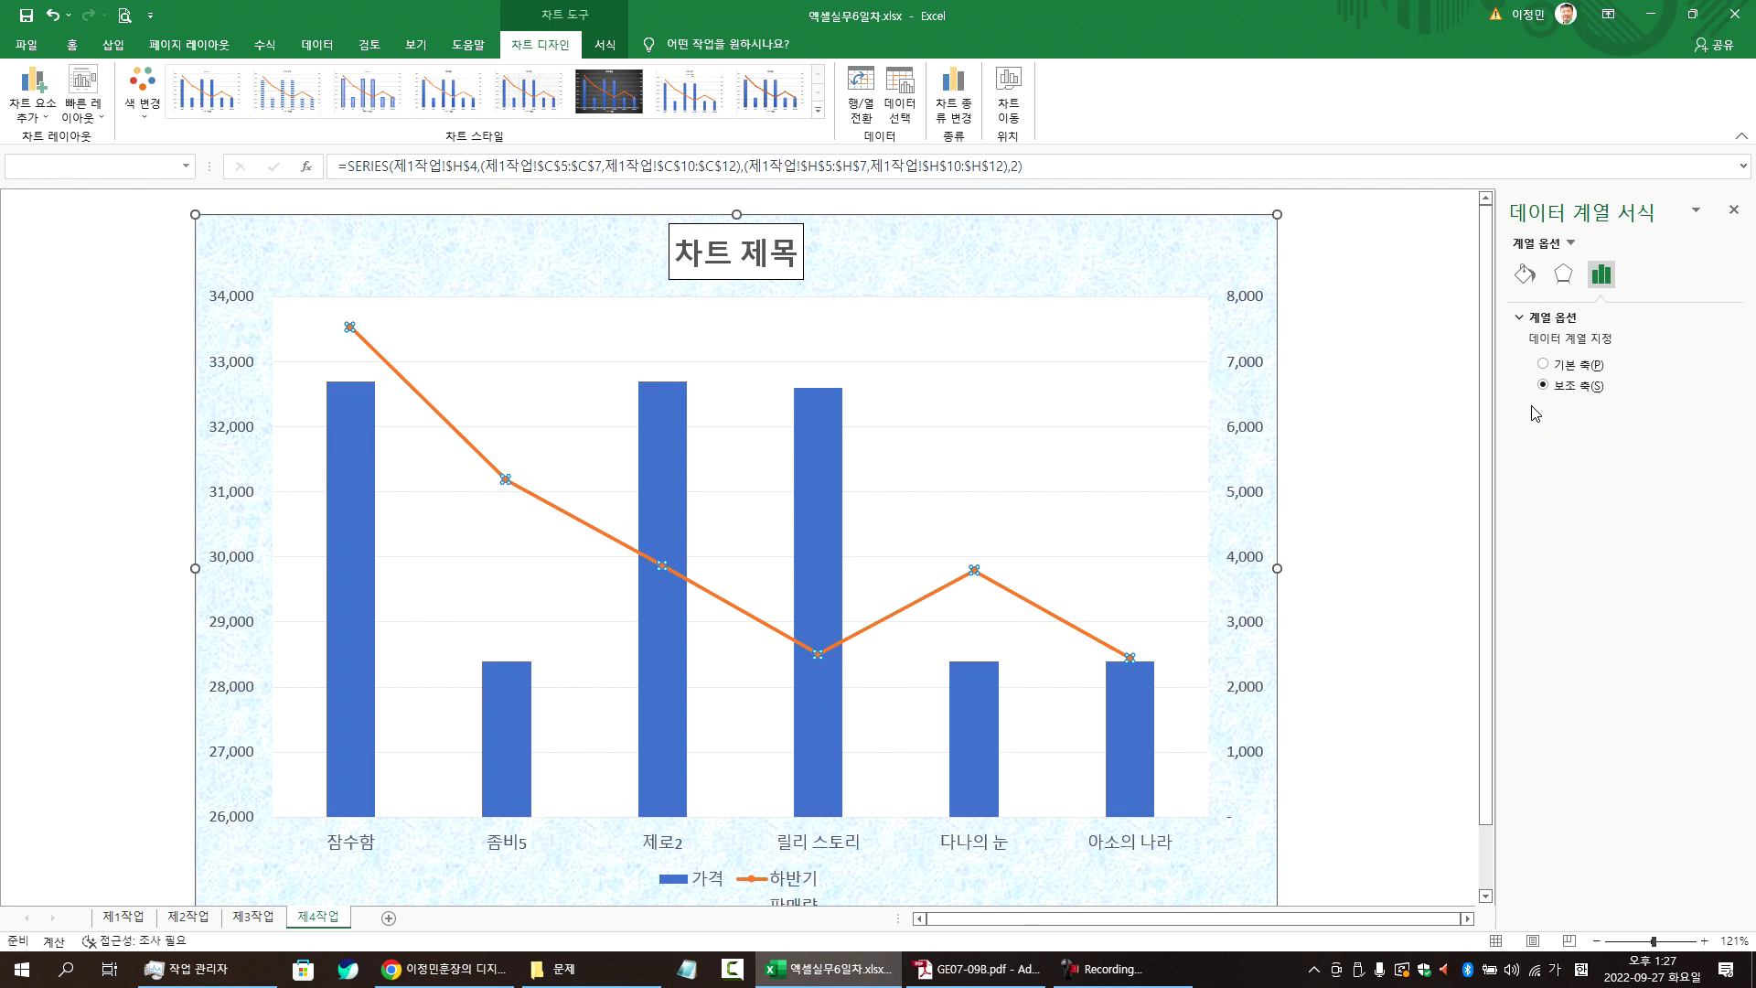
pyautogui.click(1527, 279)
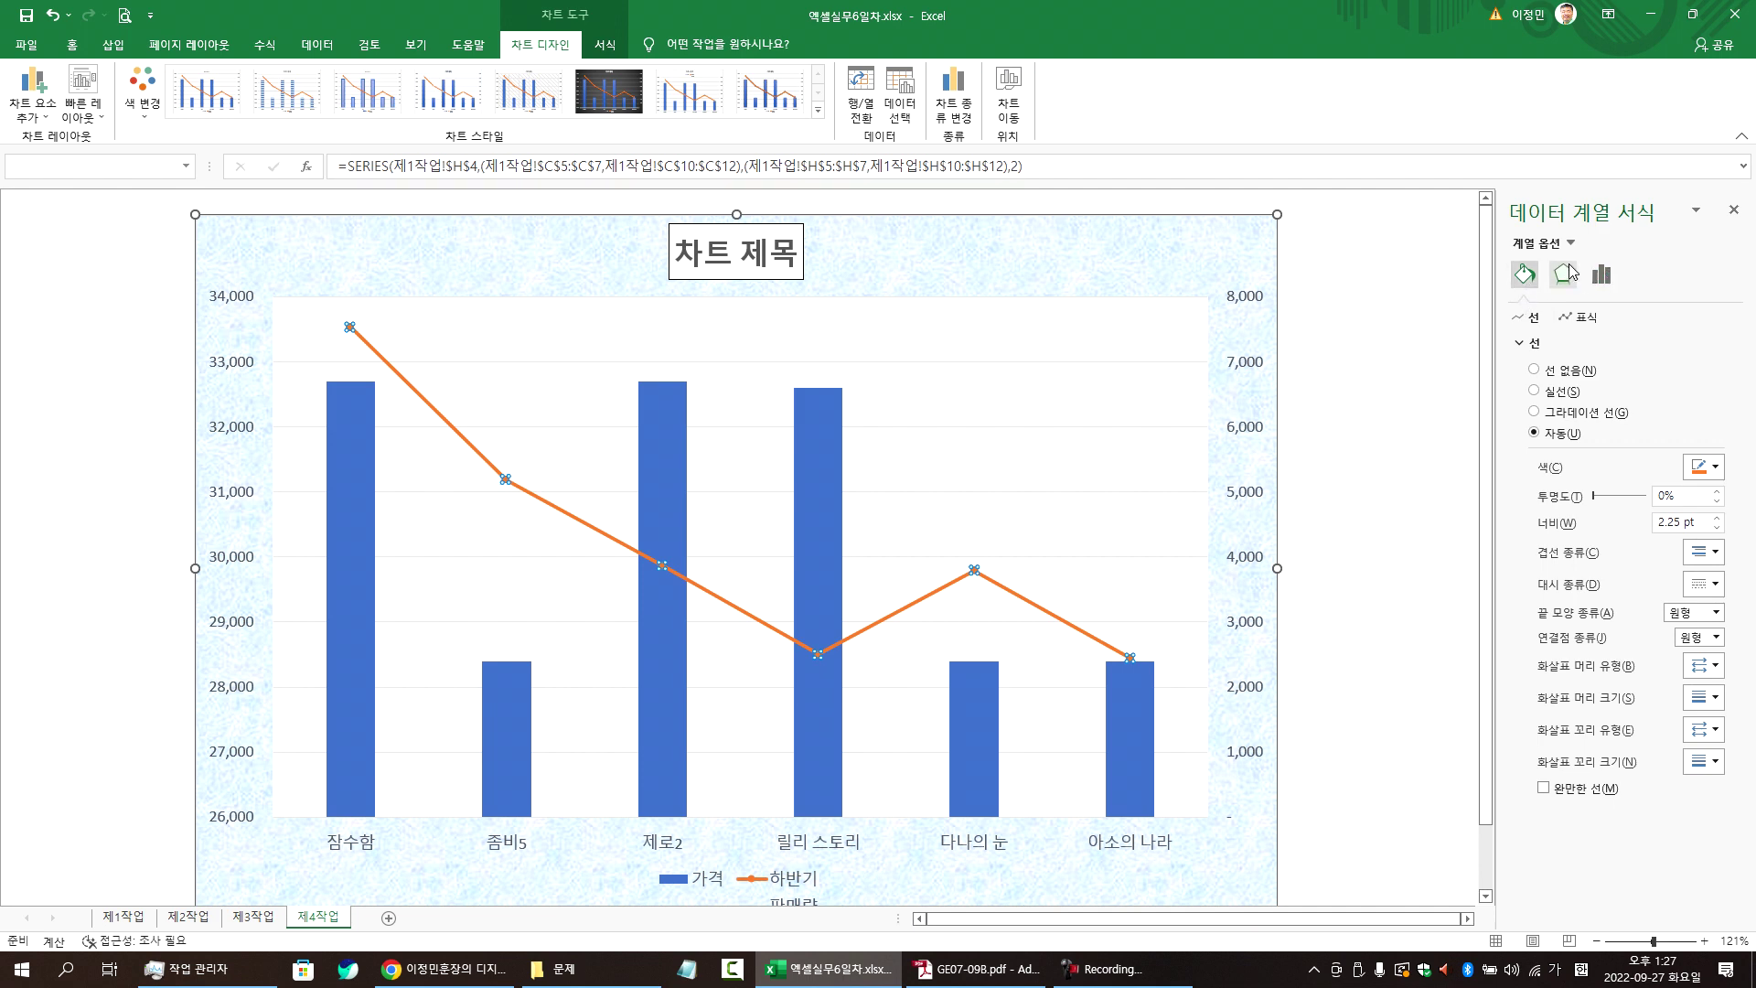
# - Reselect the 하반기 판매량 line after selecting other chart elements and return to its fill and line options
pyautogui.click(1262, 231)
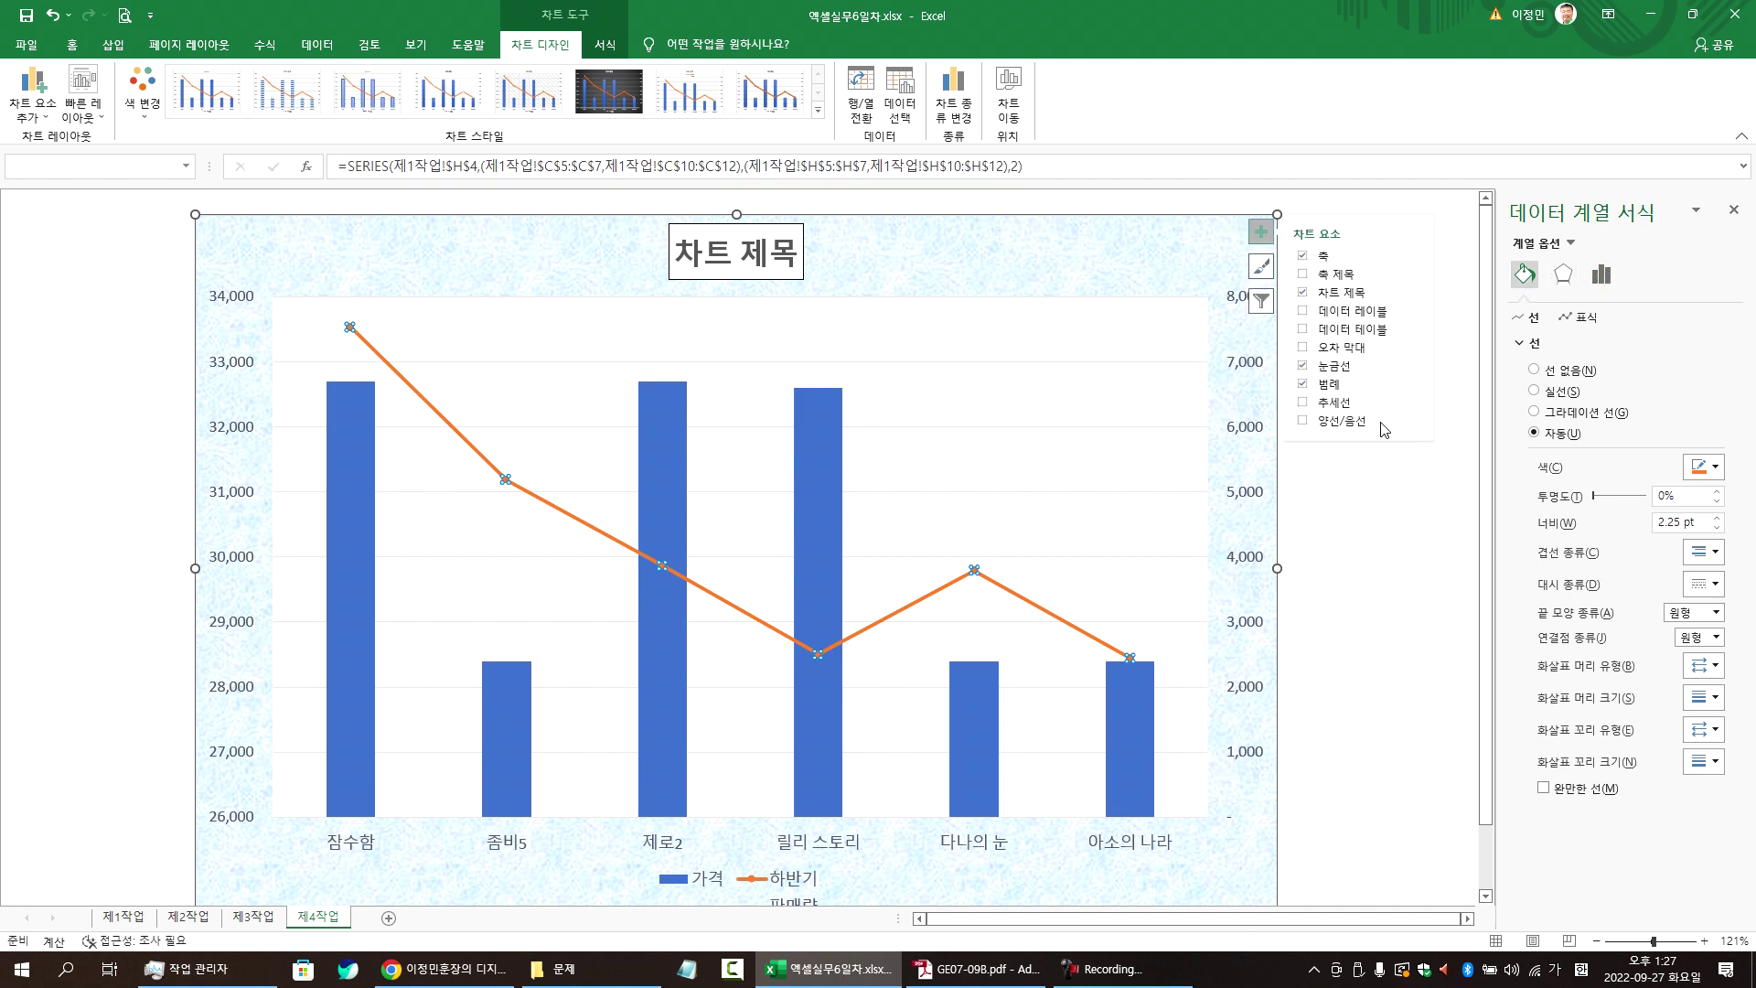
pyautogui.click(986, 602)
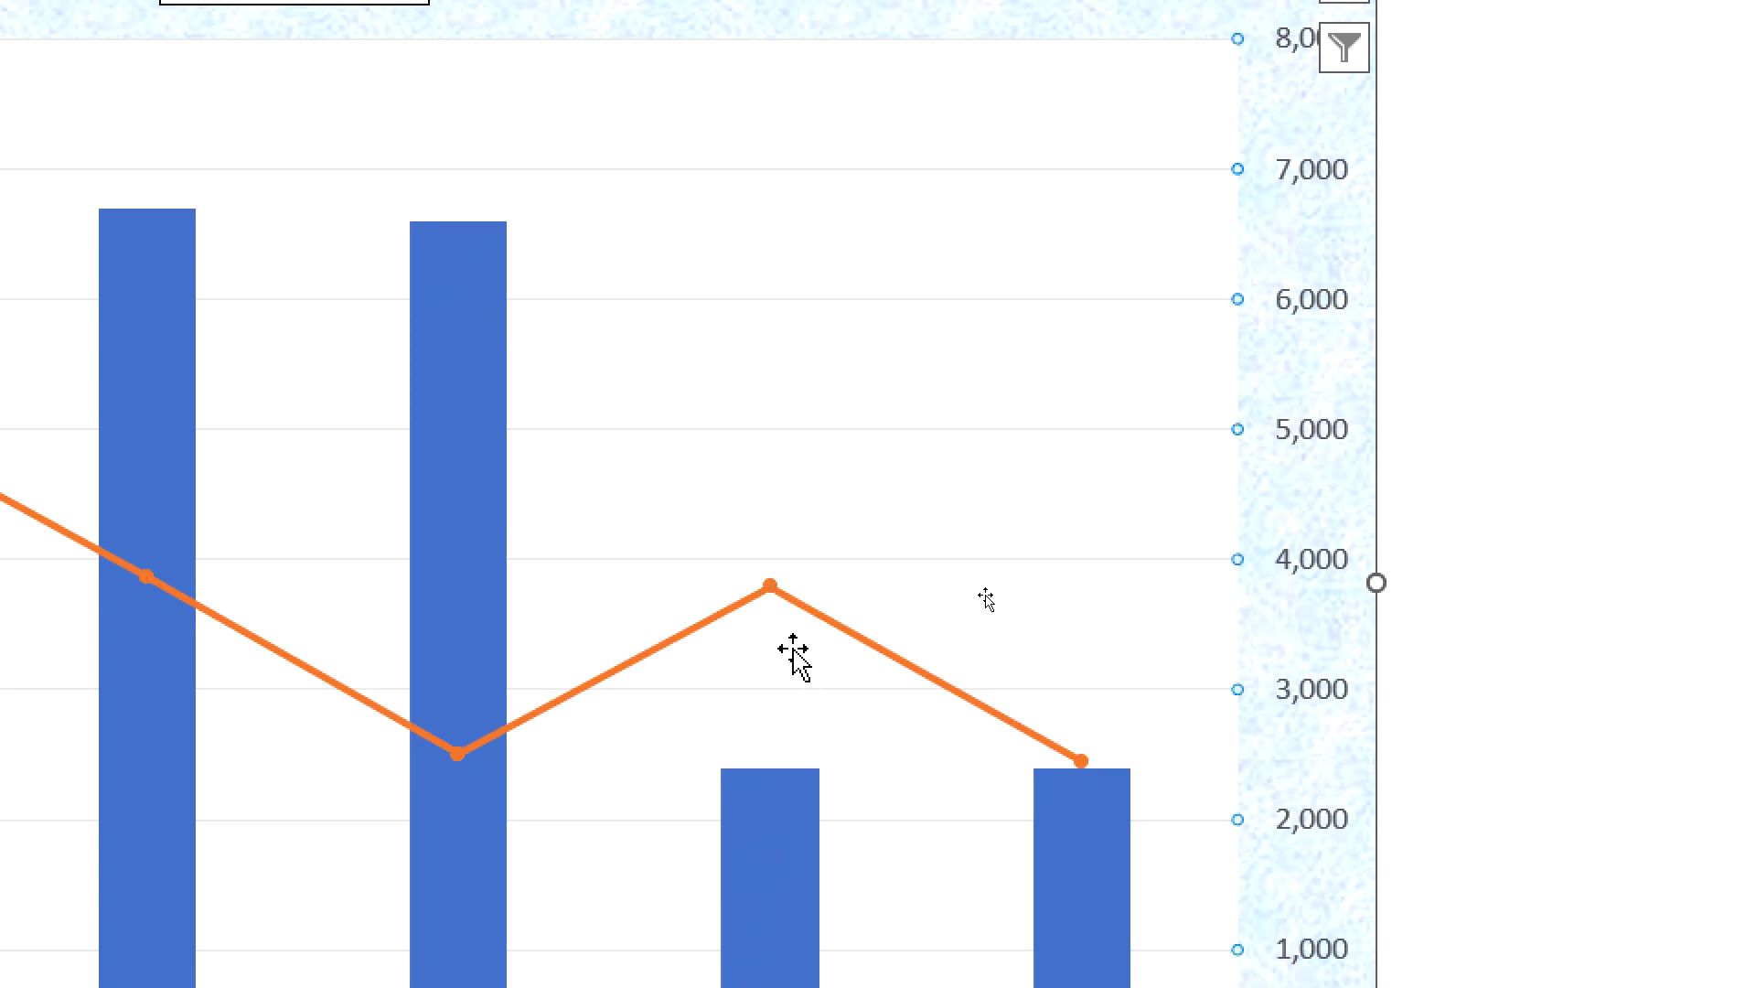
pyautogui.click(784, 600)
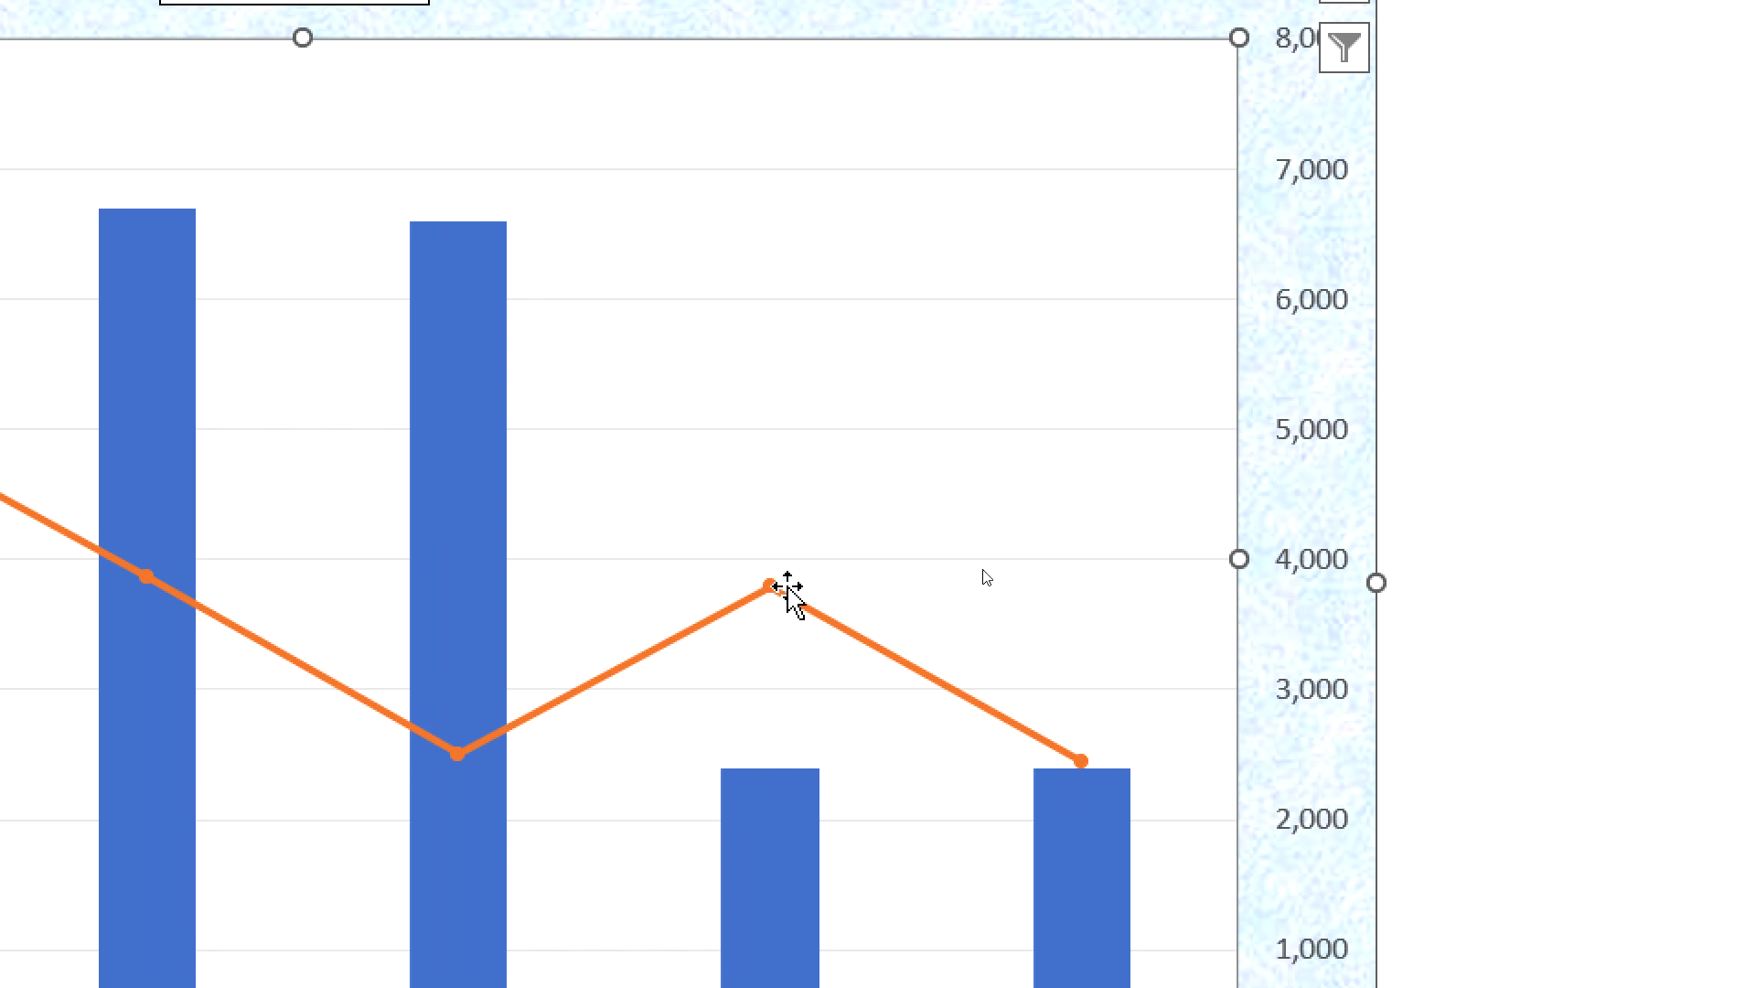
pyautogui.click(784, 661)
pyautogui.doubleClick(775, 589)
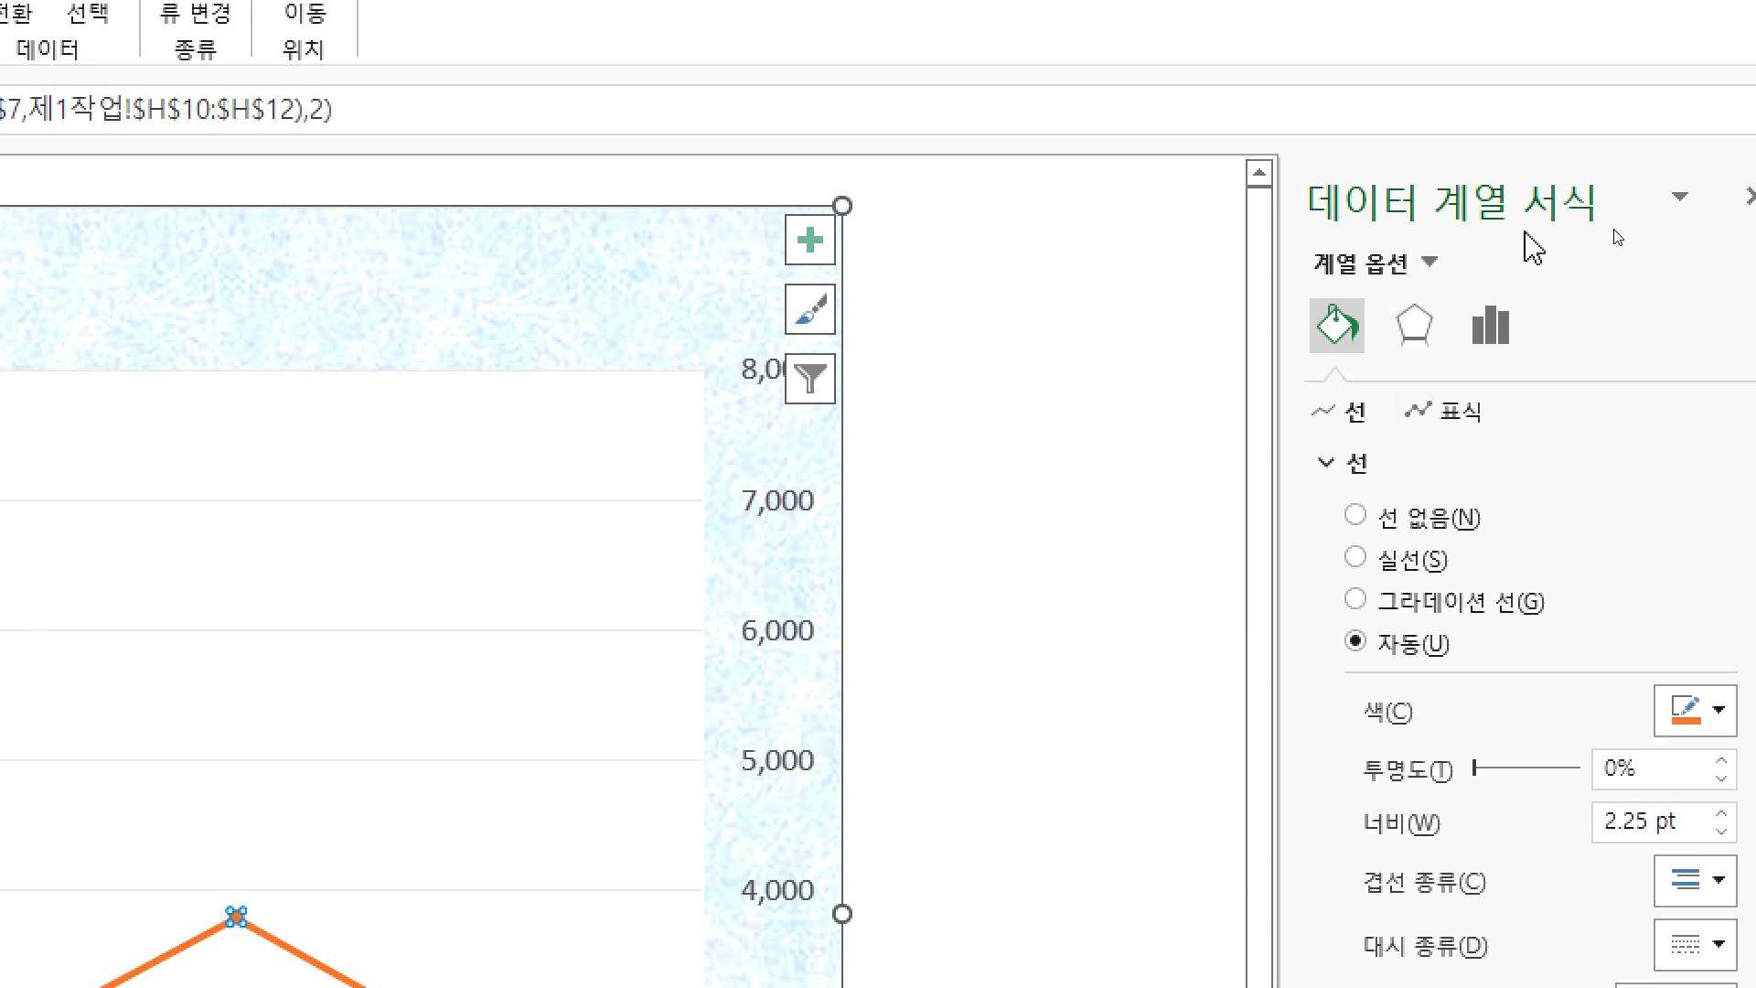
pyautogui.click(1332, 349)
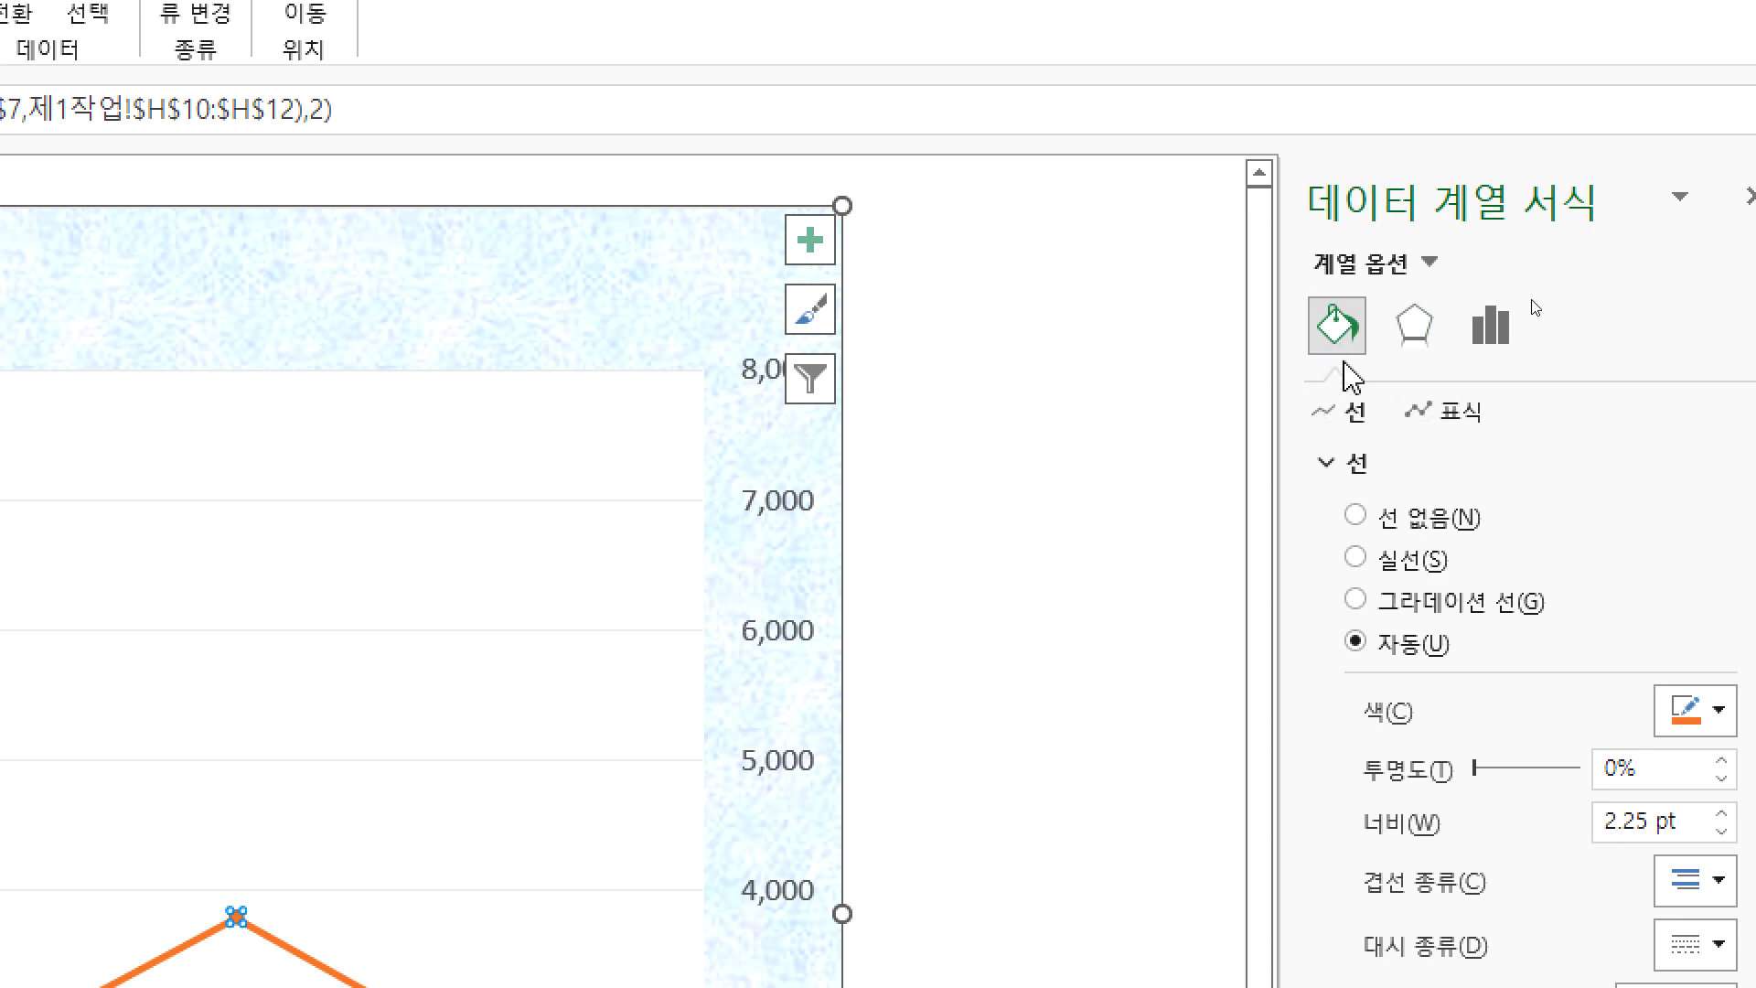
# - In the marker options (표식) of the 하반기 판매량 series, choose the built-in type (기본 제공) with the diamond shape
pyautogui.click(1442, 424)
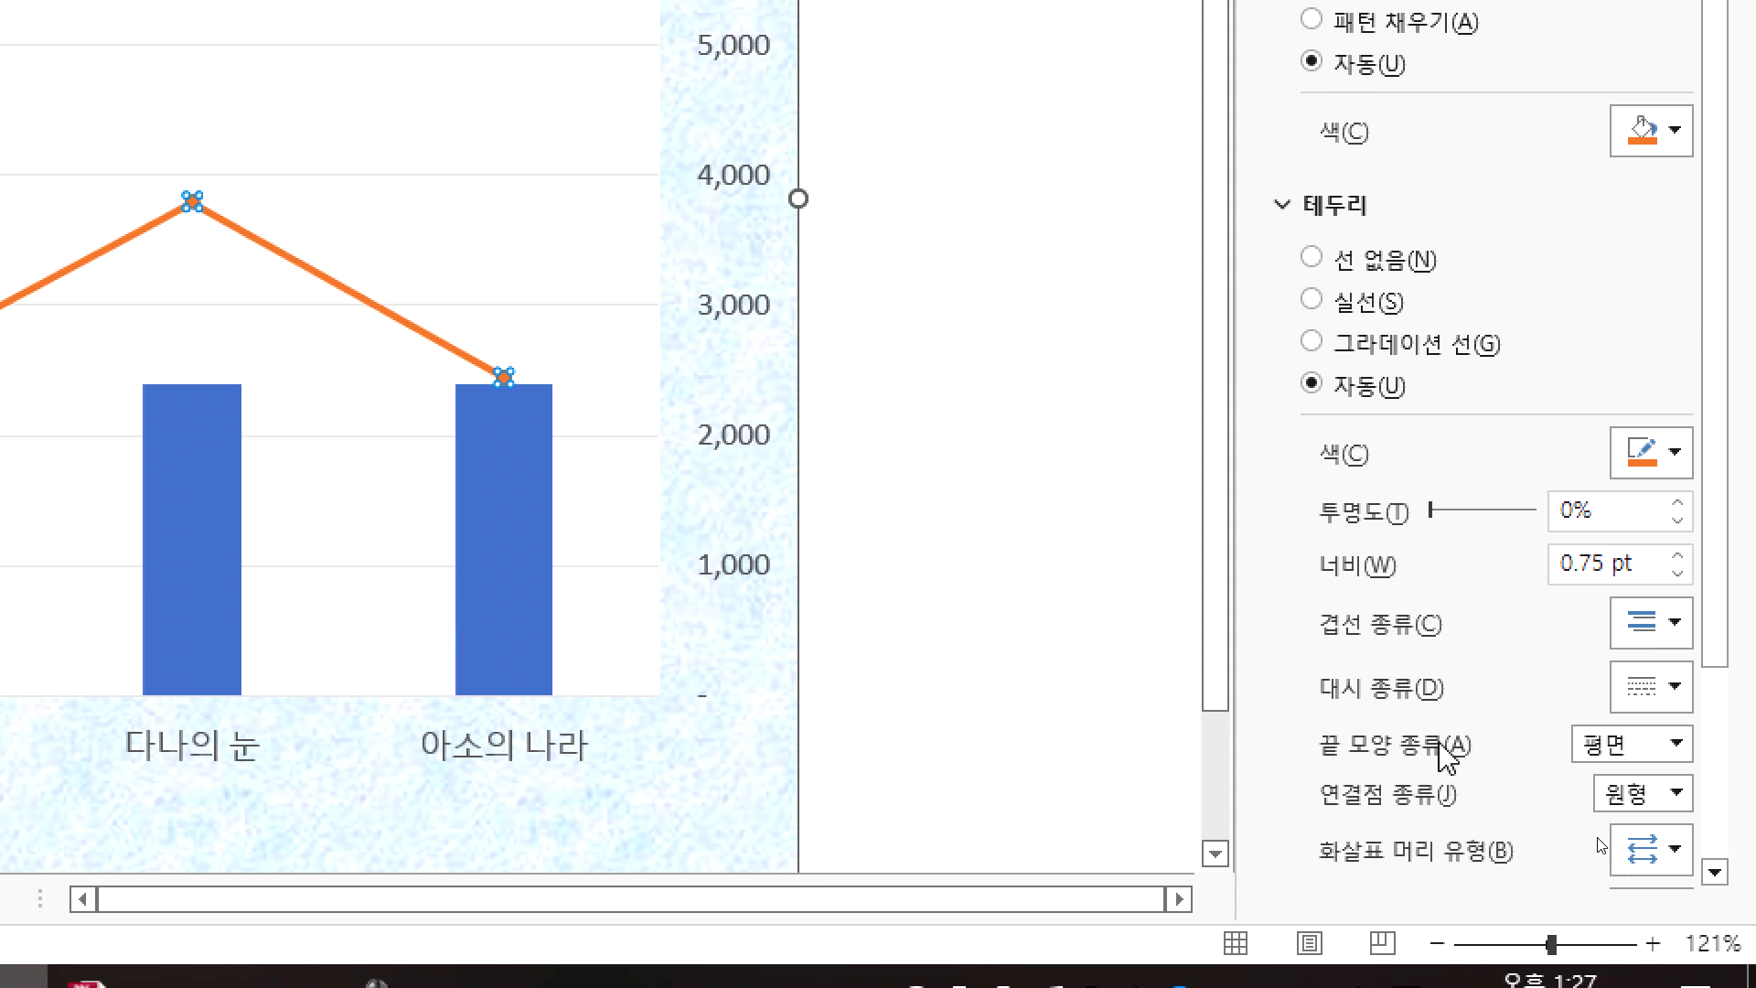
pyautogui.scroll(-3, 1358, 709)
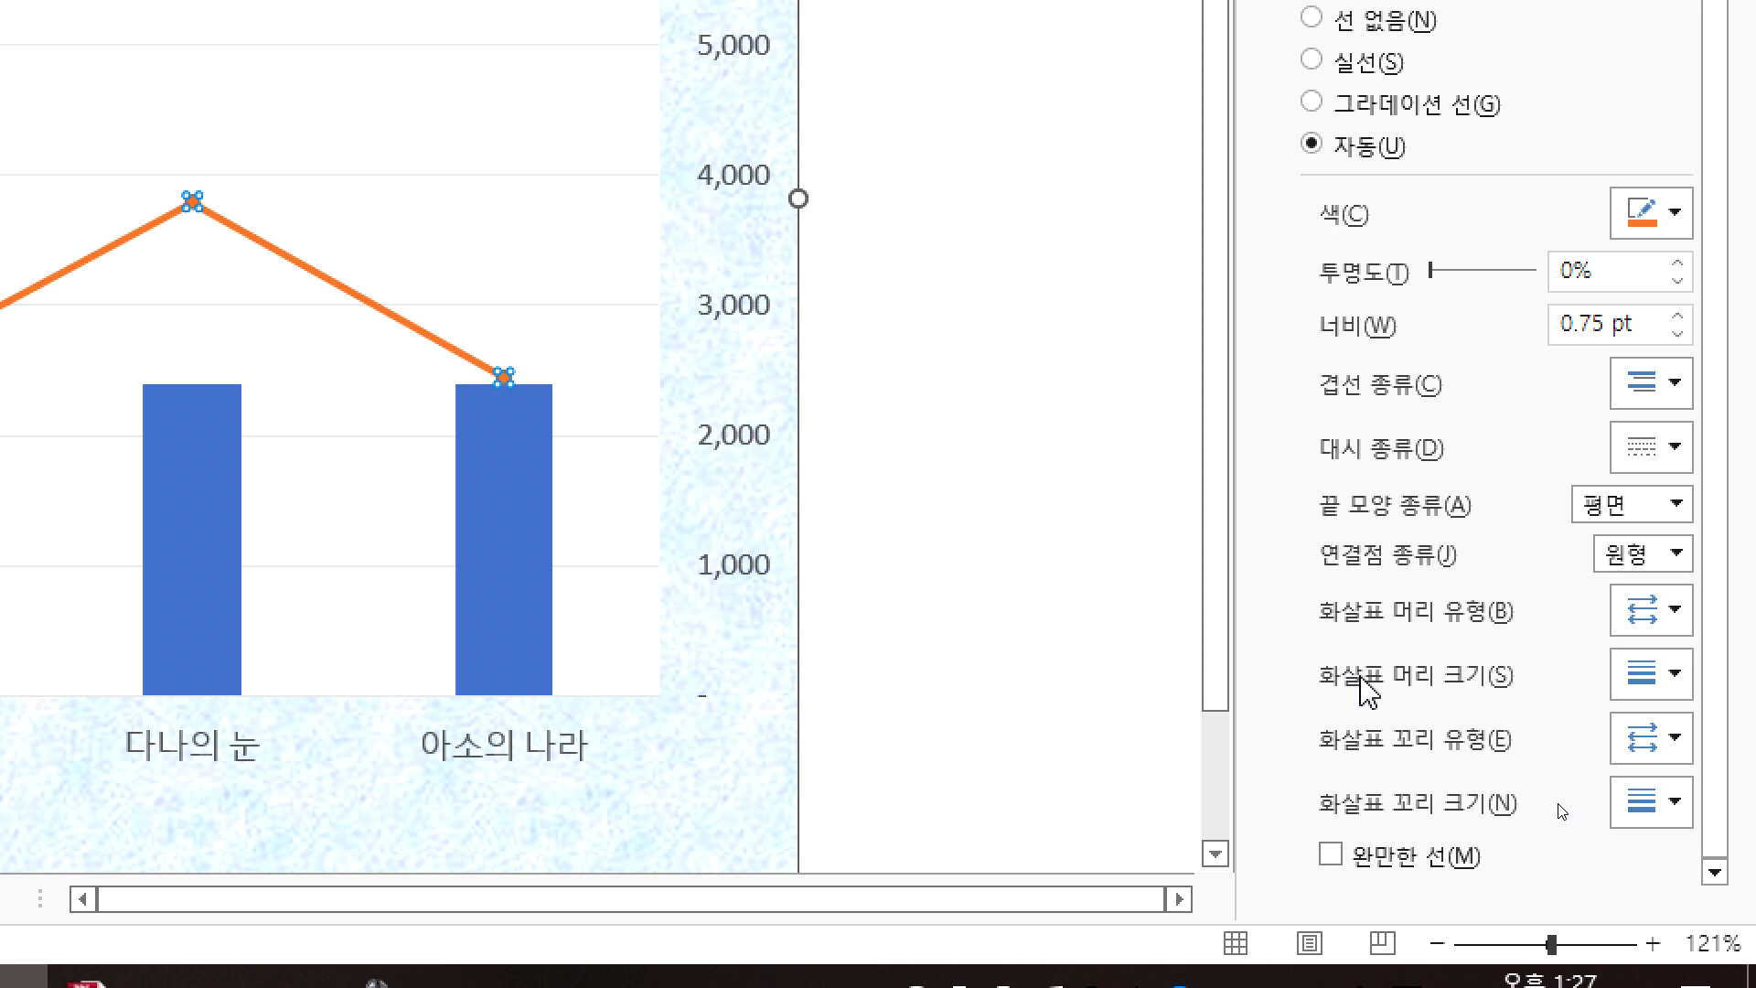
pyautogui.scroll(3, 1361, 458)
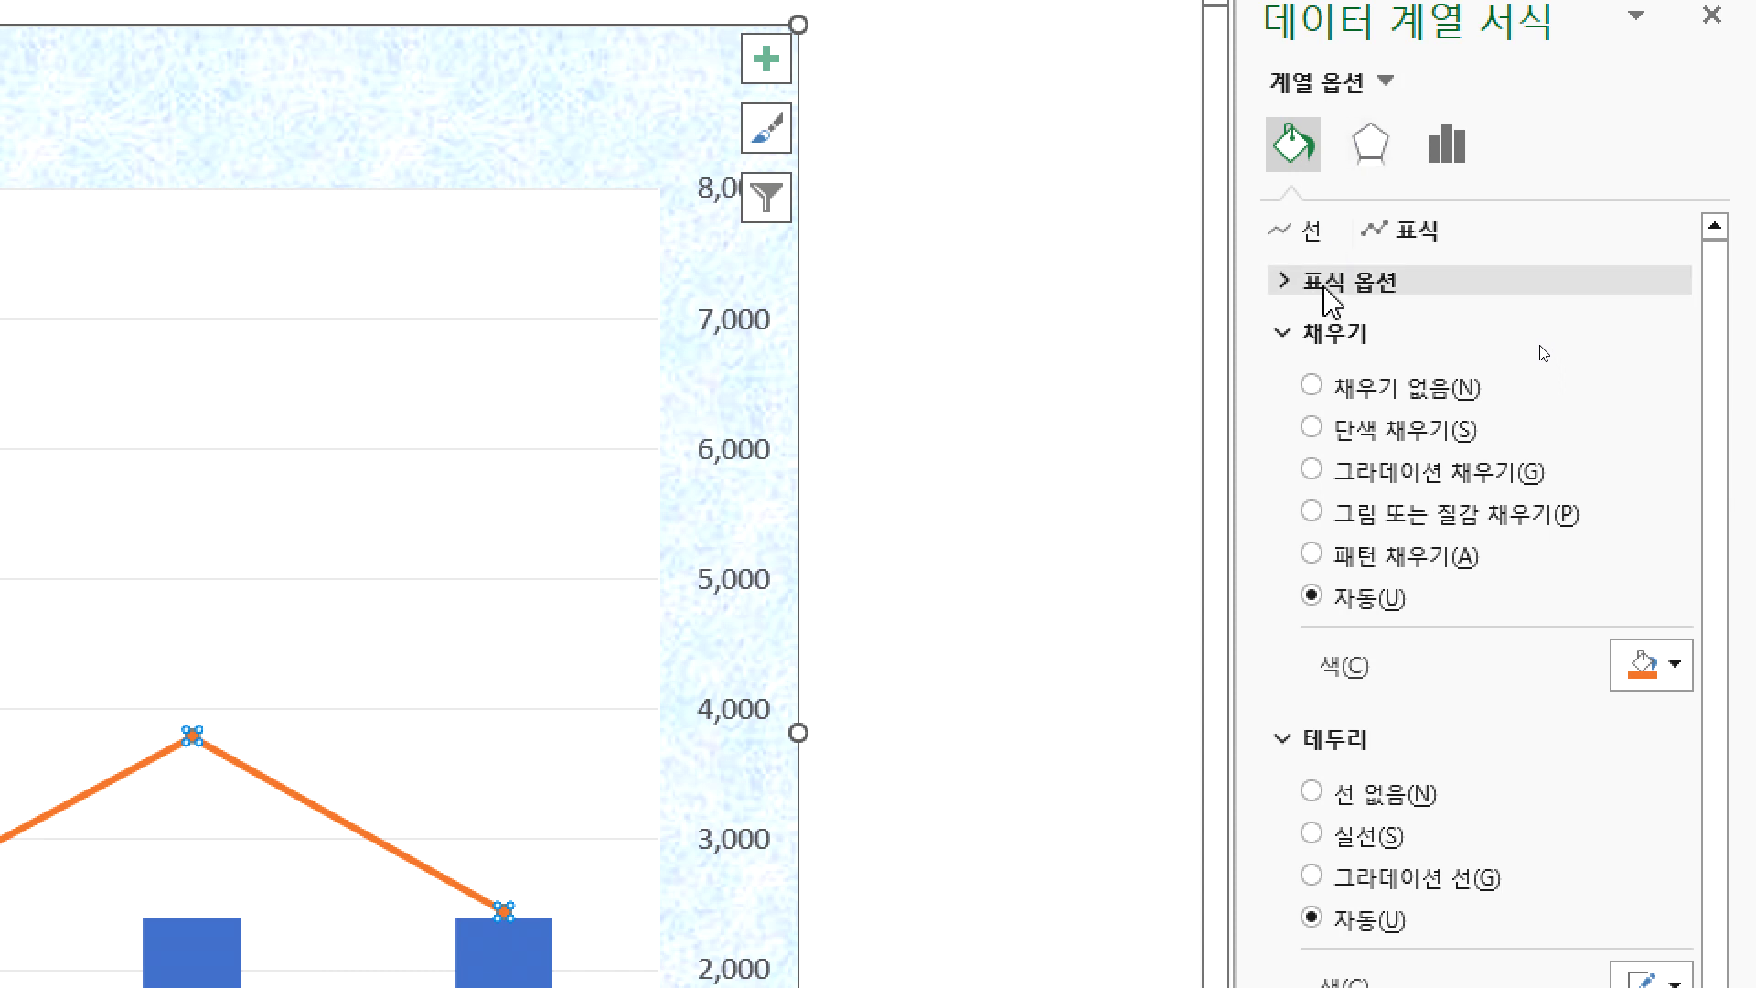
pyautogui.click(1333, 282)
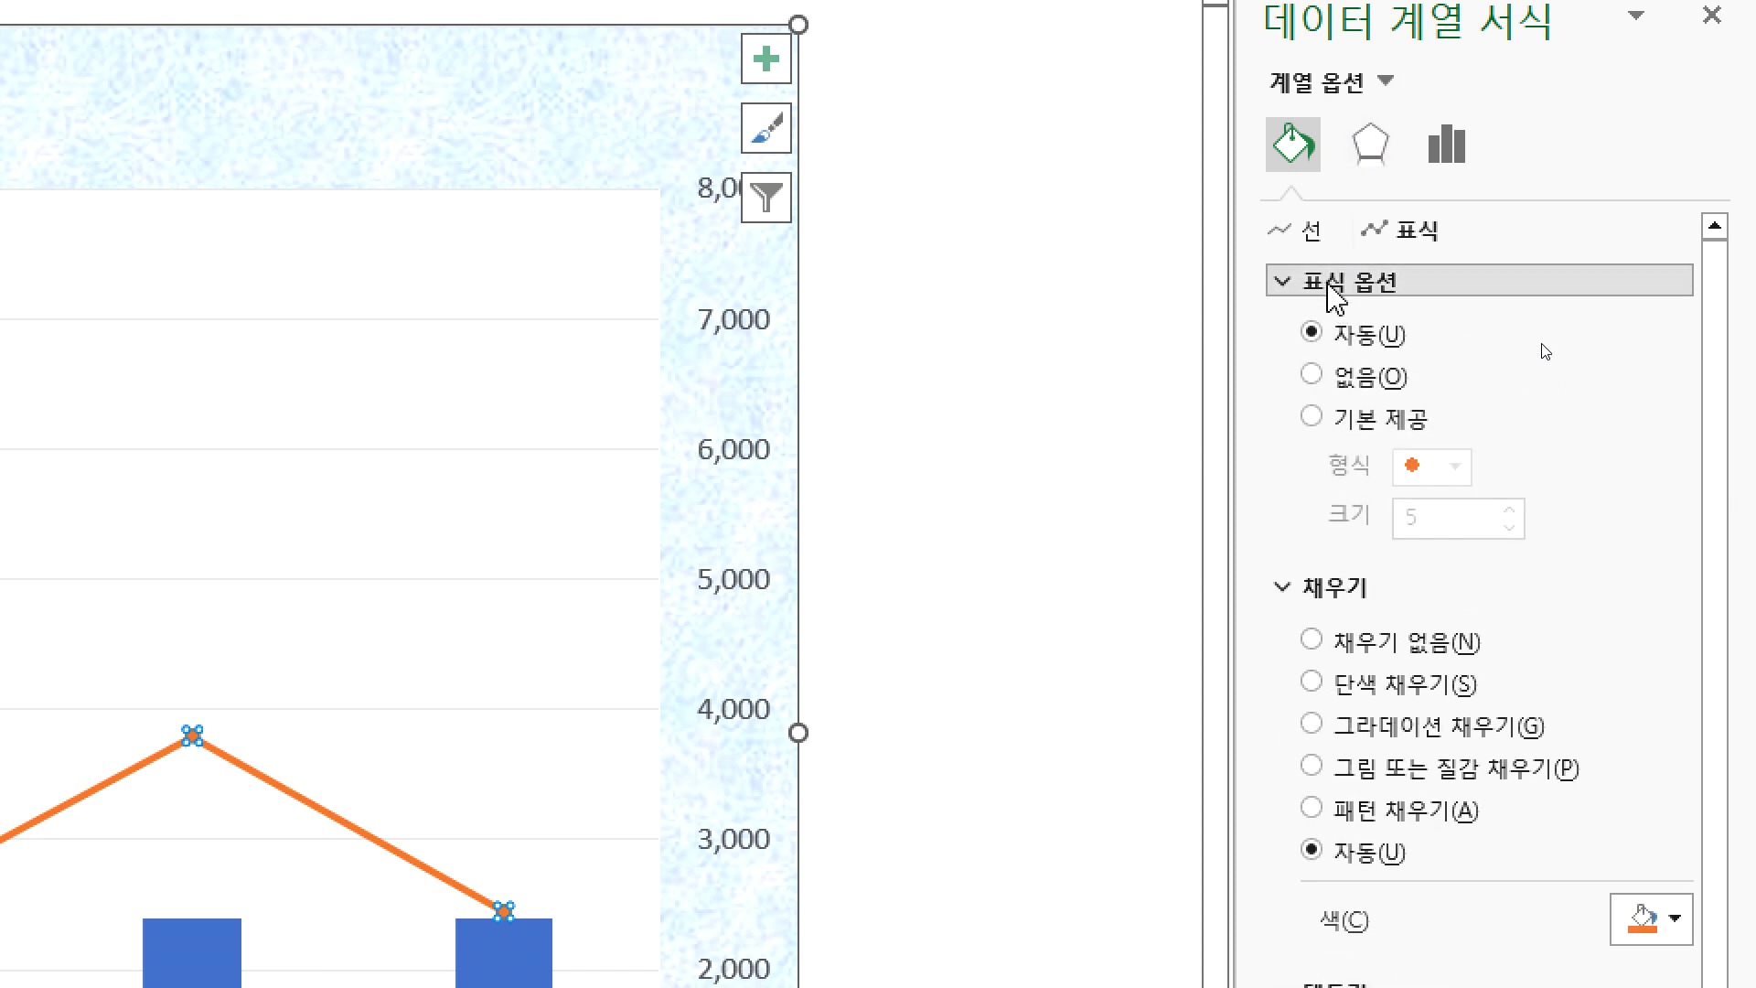
pyautogui.click(1312, 418)
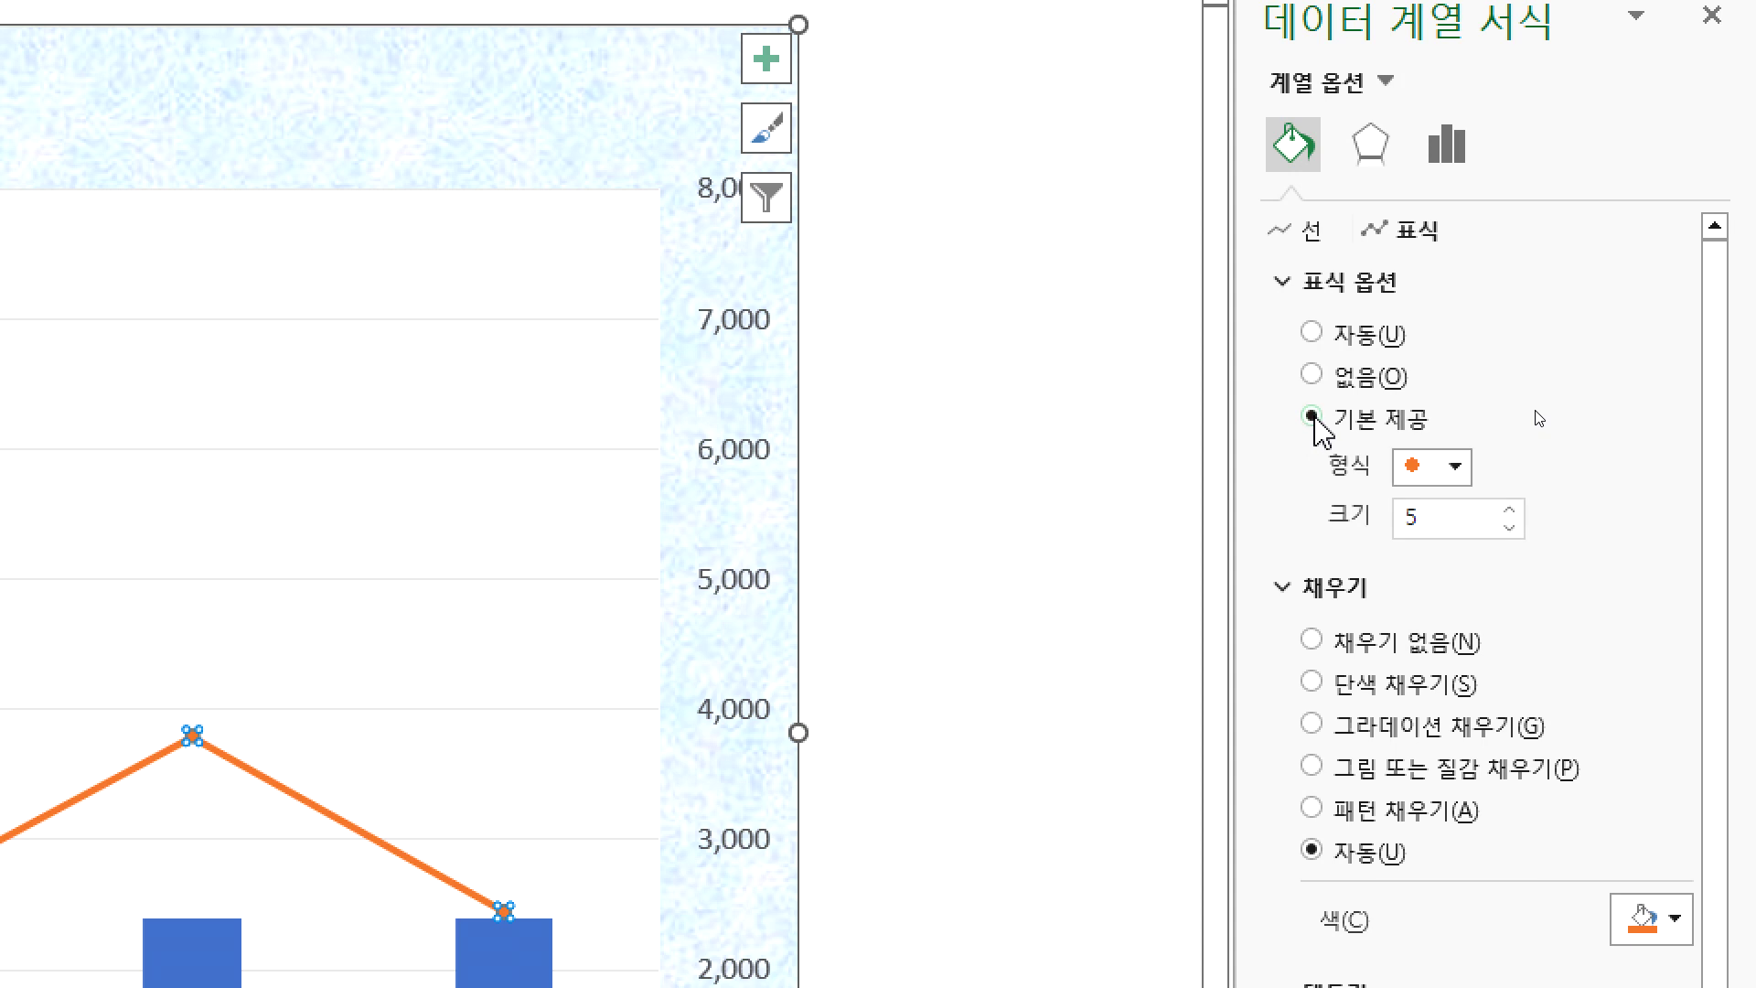
pyautogui.click(1454, 466)
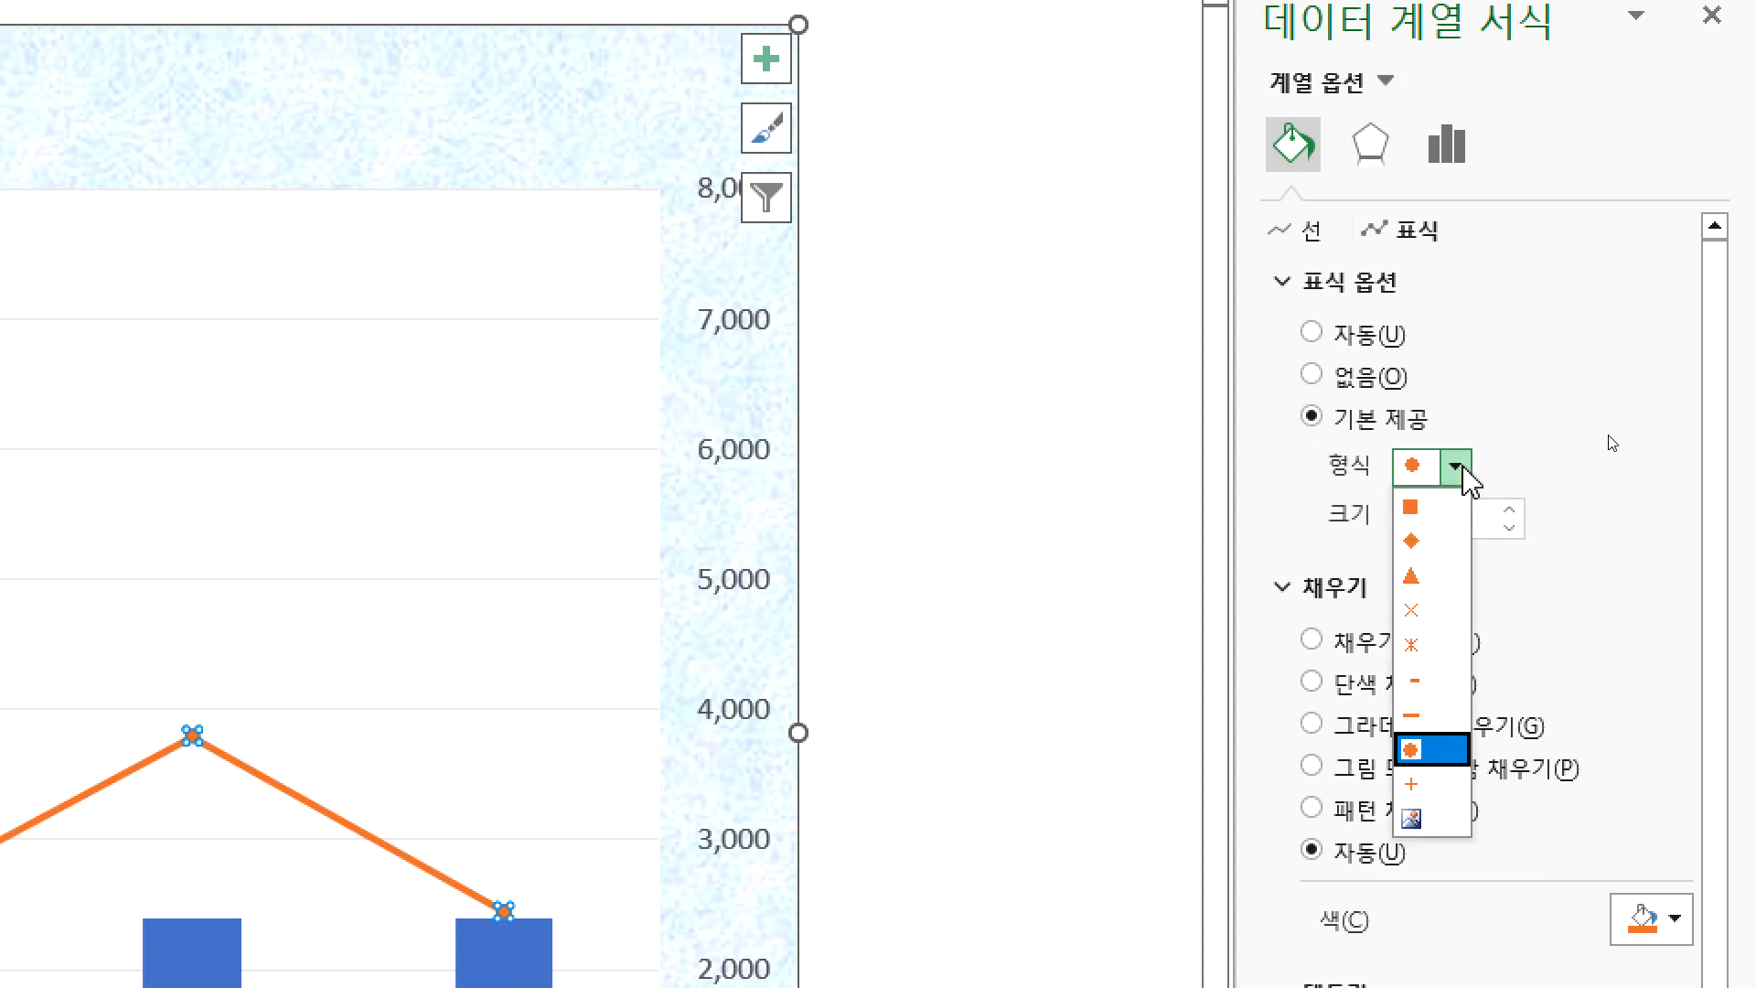
pyautogui.click(1434, 549)
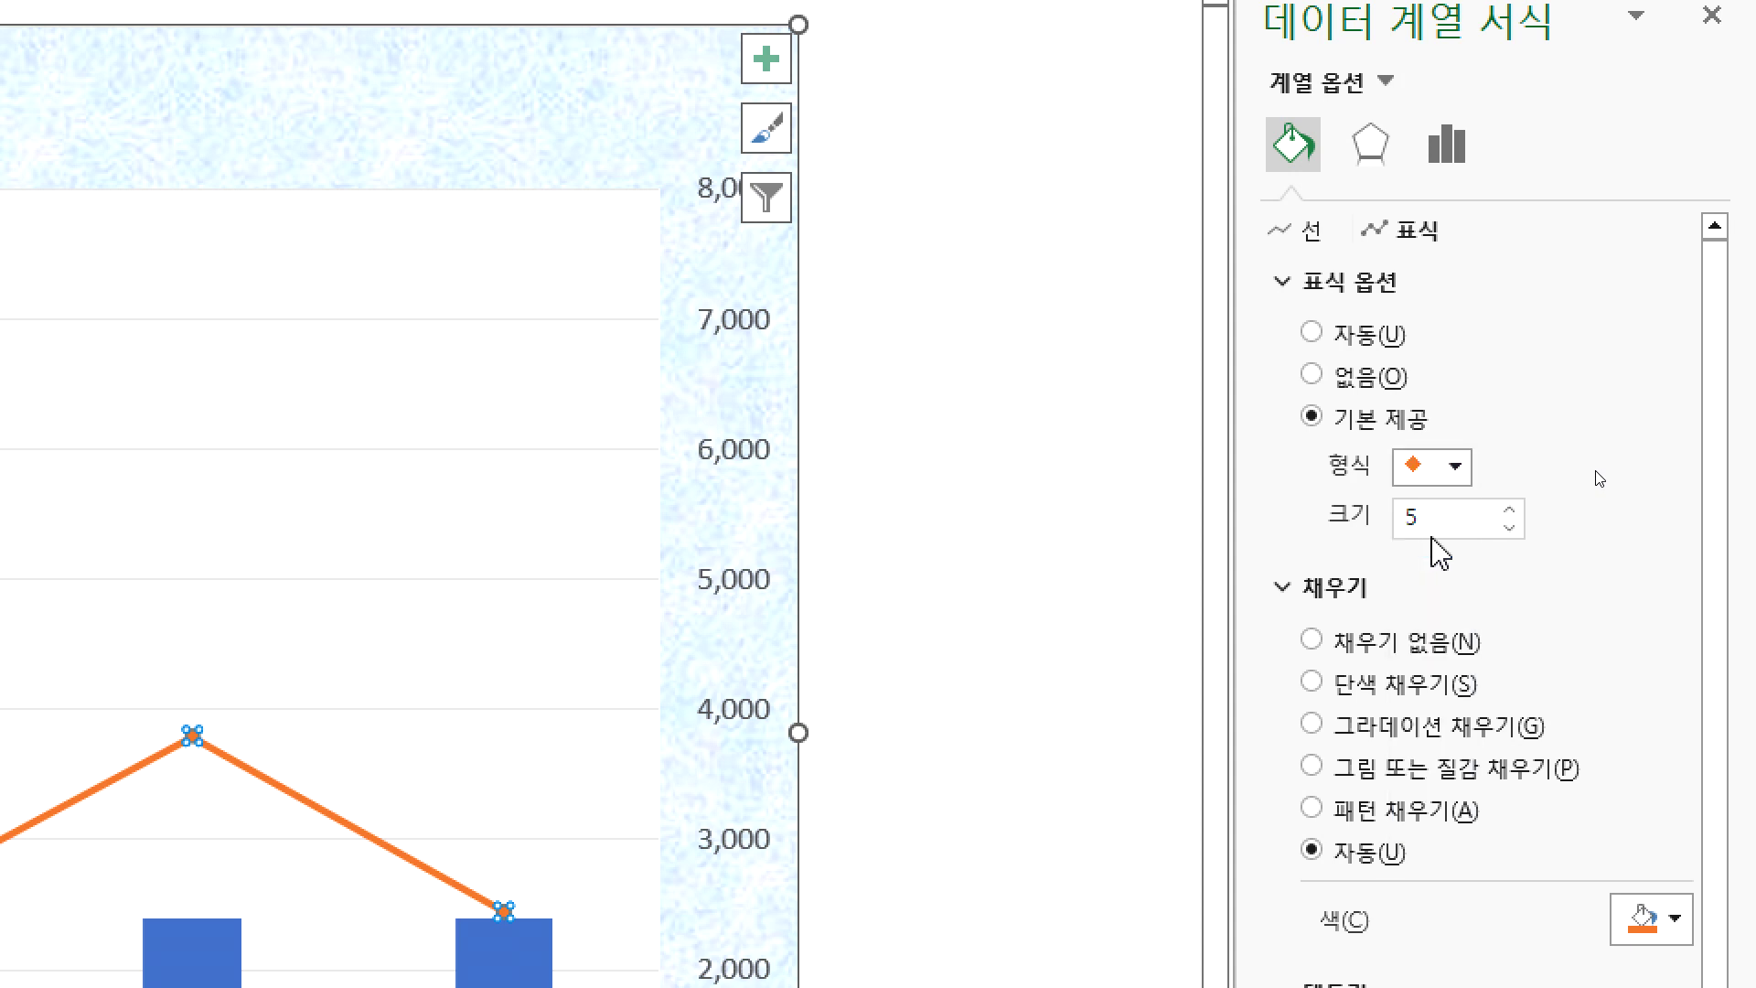
# - Try the square marker shape on the 하반기 판매량 series and switch it back to the diamond
pyautogui.click(1453, 481)
pyautogui.click(1449, 506)
pyautogui.click(1455, 471)
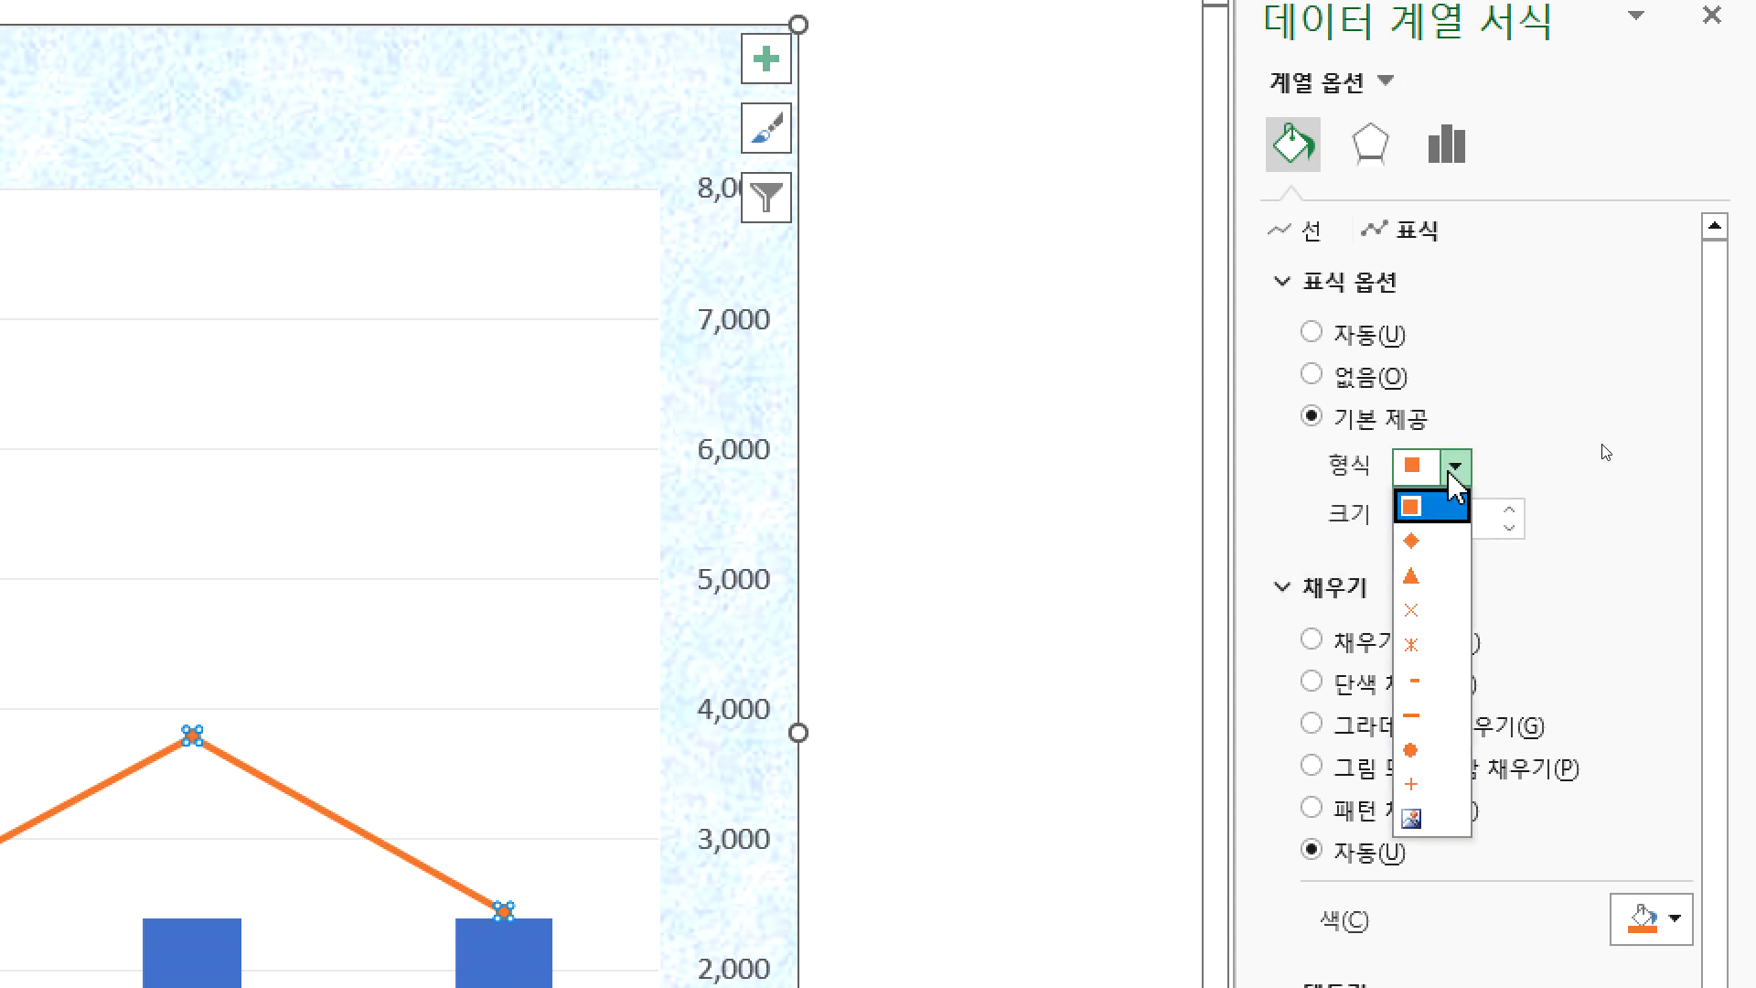
pyautogui.click(1433, 548)
pyautogui.click(1455, 468)
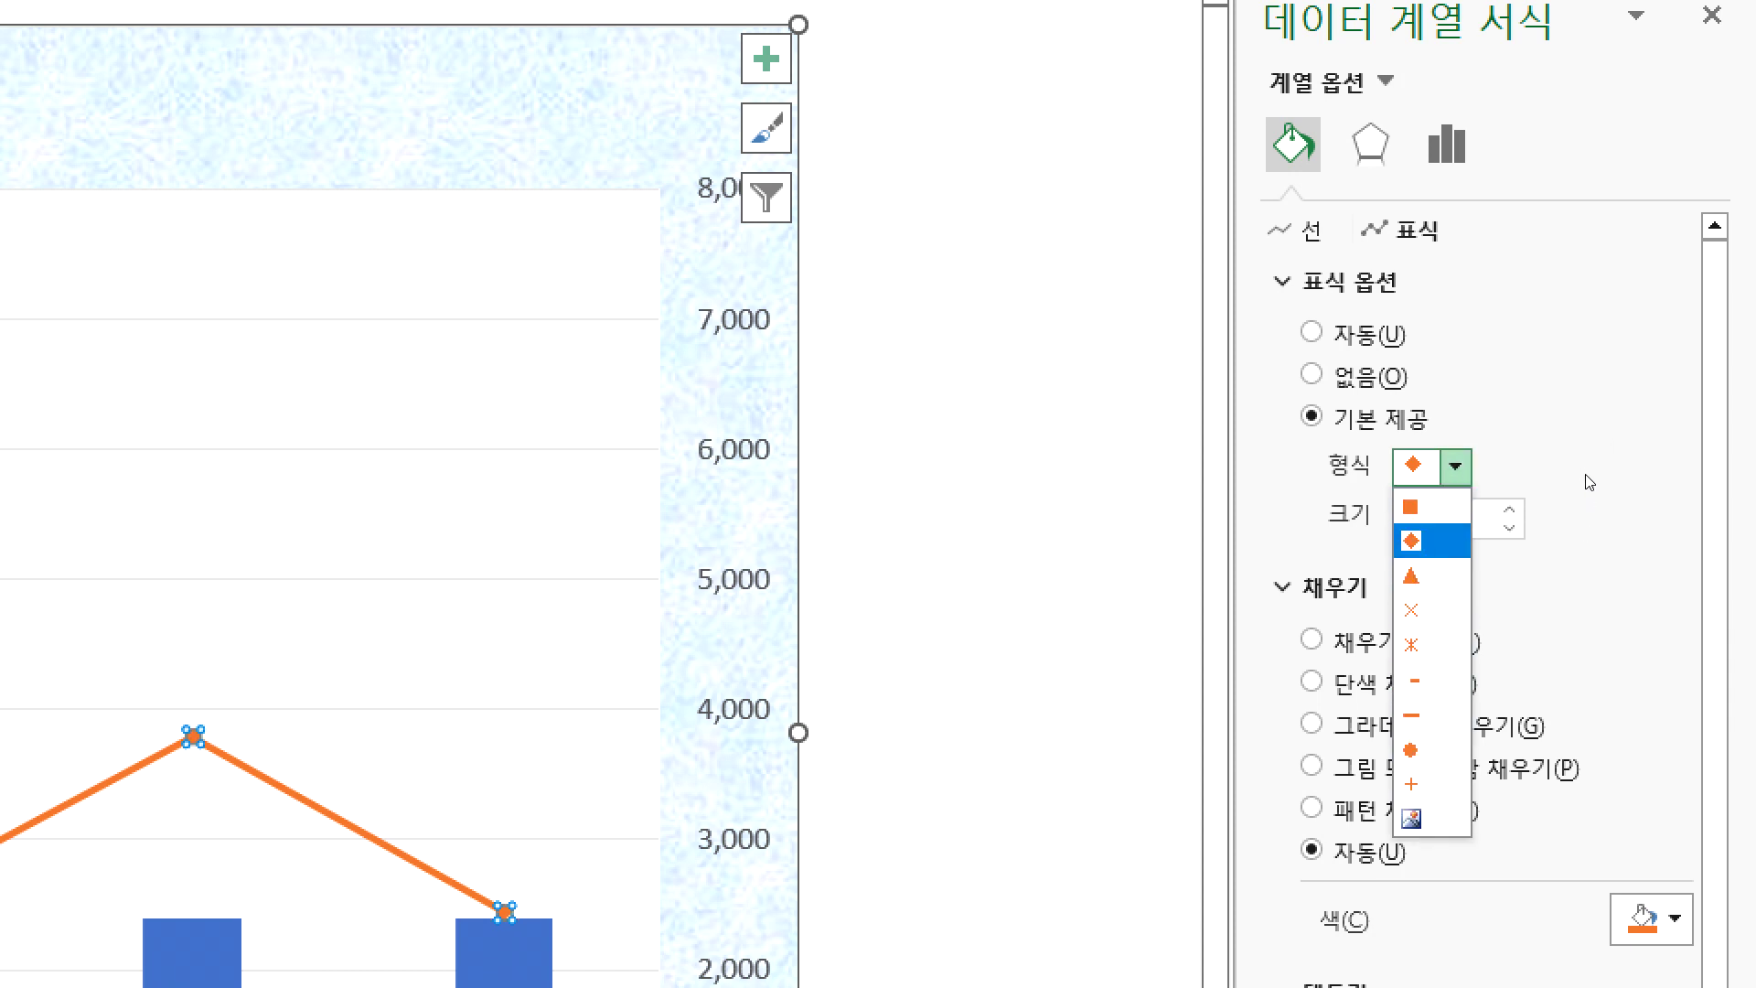
pyautogui.click(1425, 546)
# - Set the size of the diamond markers on the 하반기 판매량 series to 10
pyautogui.click(1510, 508)
pyautogui.click(1510, 508)
pyautogui.click(1510, 509)
pyautogui.click(1510, 508)
pyautogui.click(1509, 509)
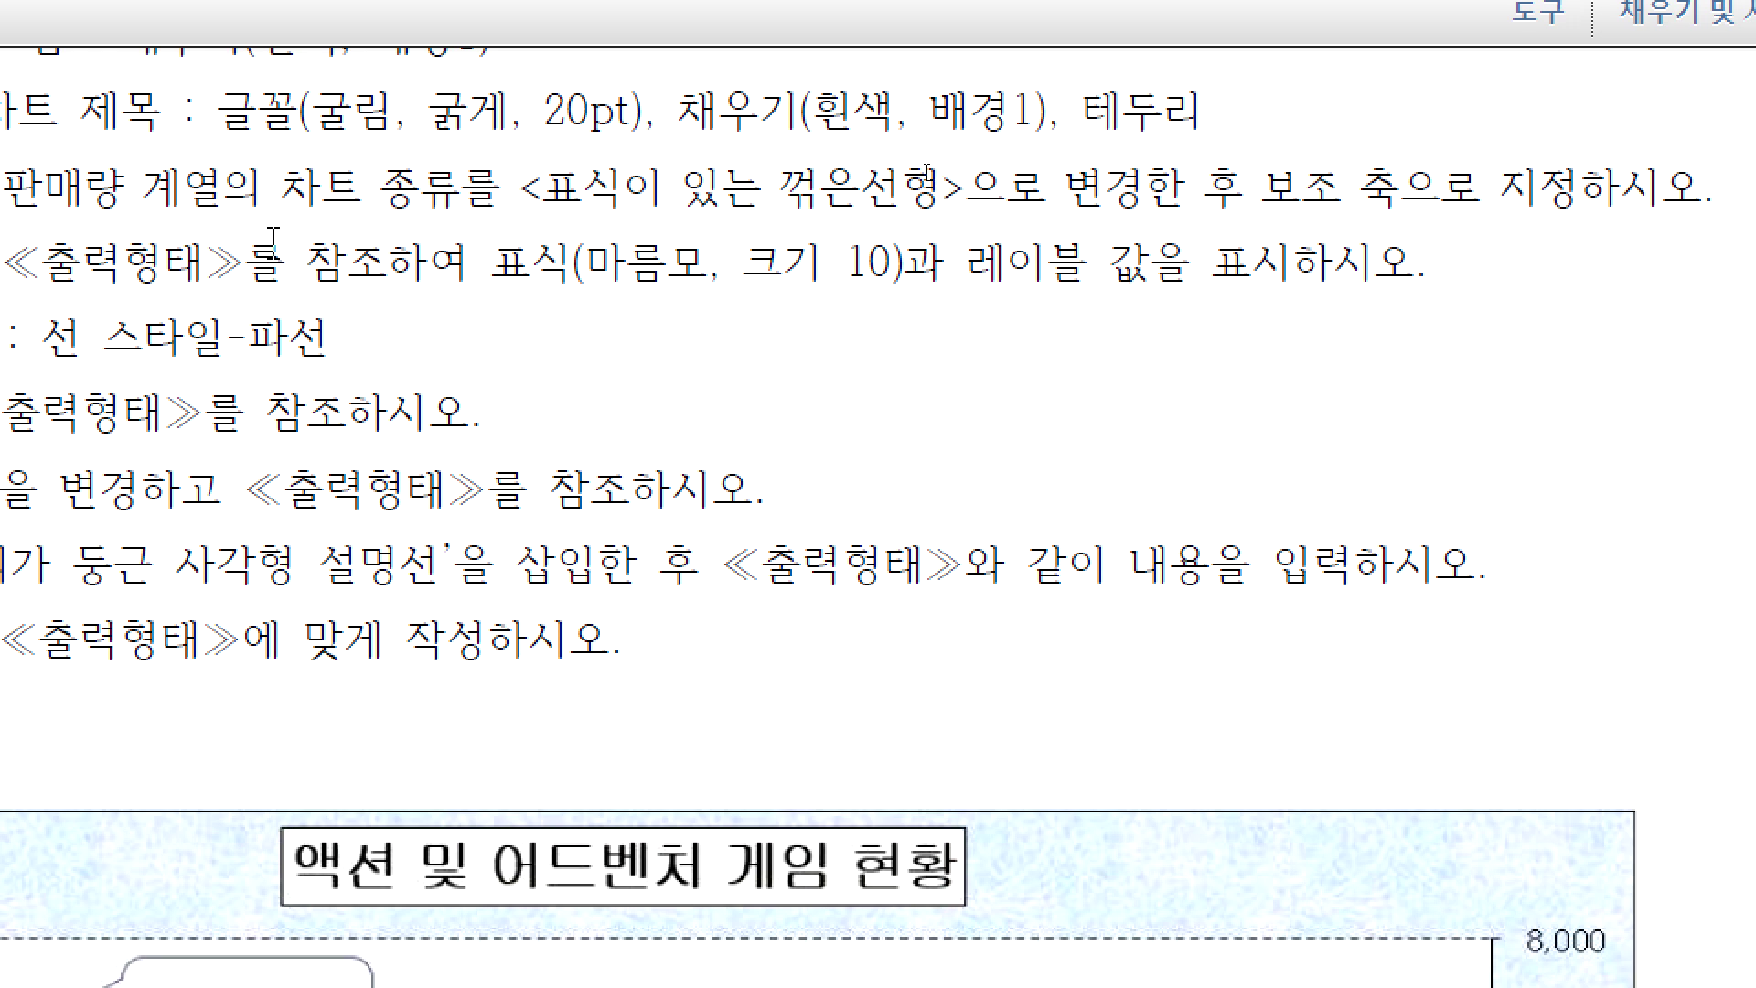
# - Compare the chart with the PDF's output example and set the 하반기 판매량 series' marker fill and border to standard red
pyautogui.hotkey('alt', 'Tab')
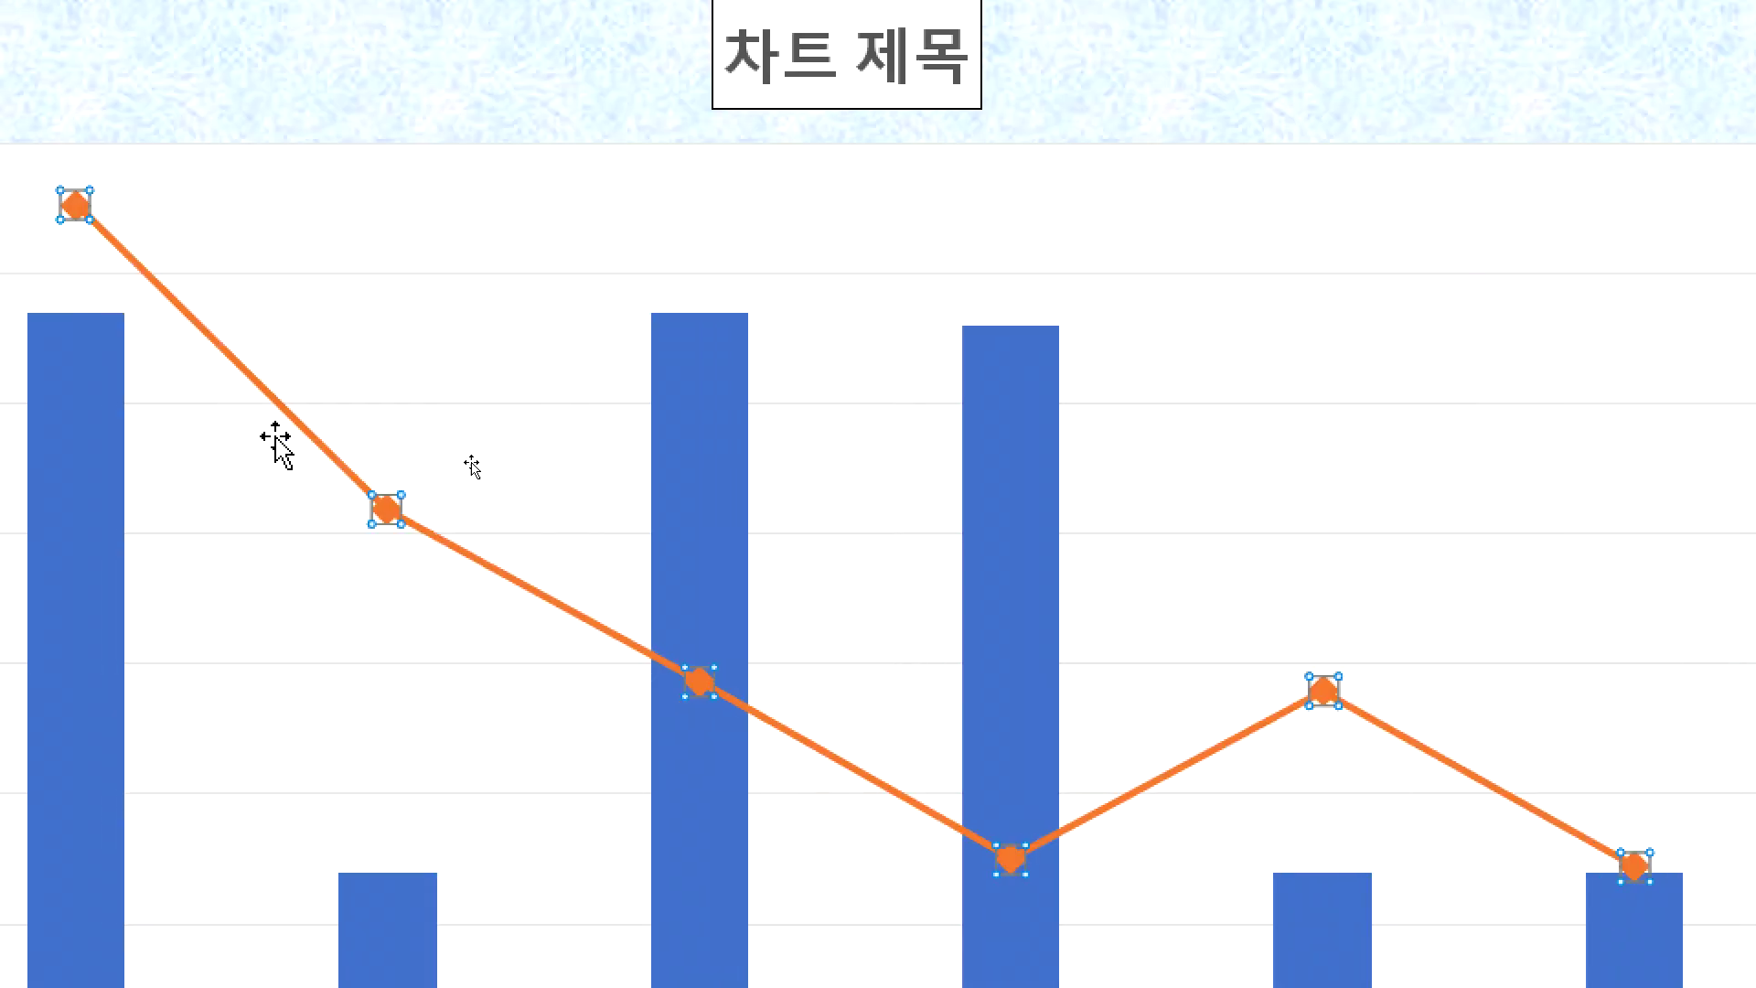
pyautogui.hotkey('alt', 'Tab')
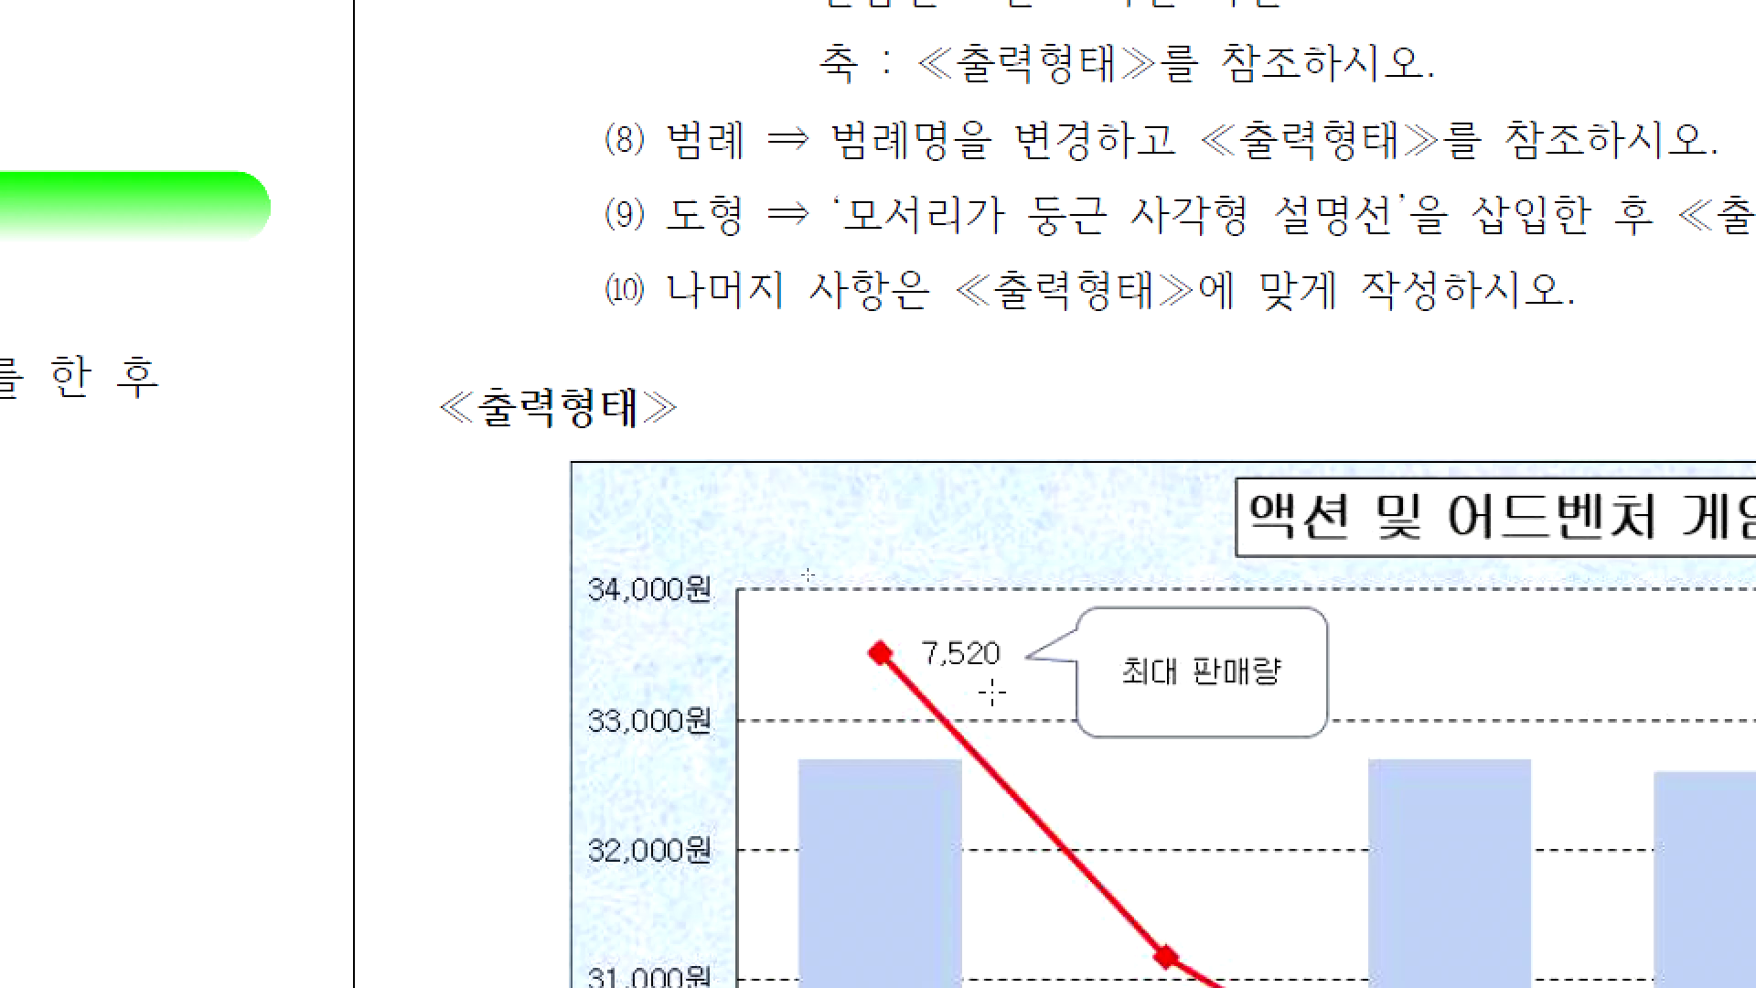
pyautogui.hotkey('alt', 'Tab')
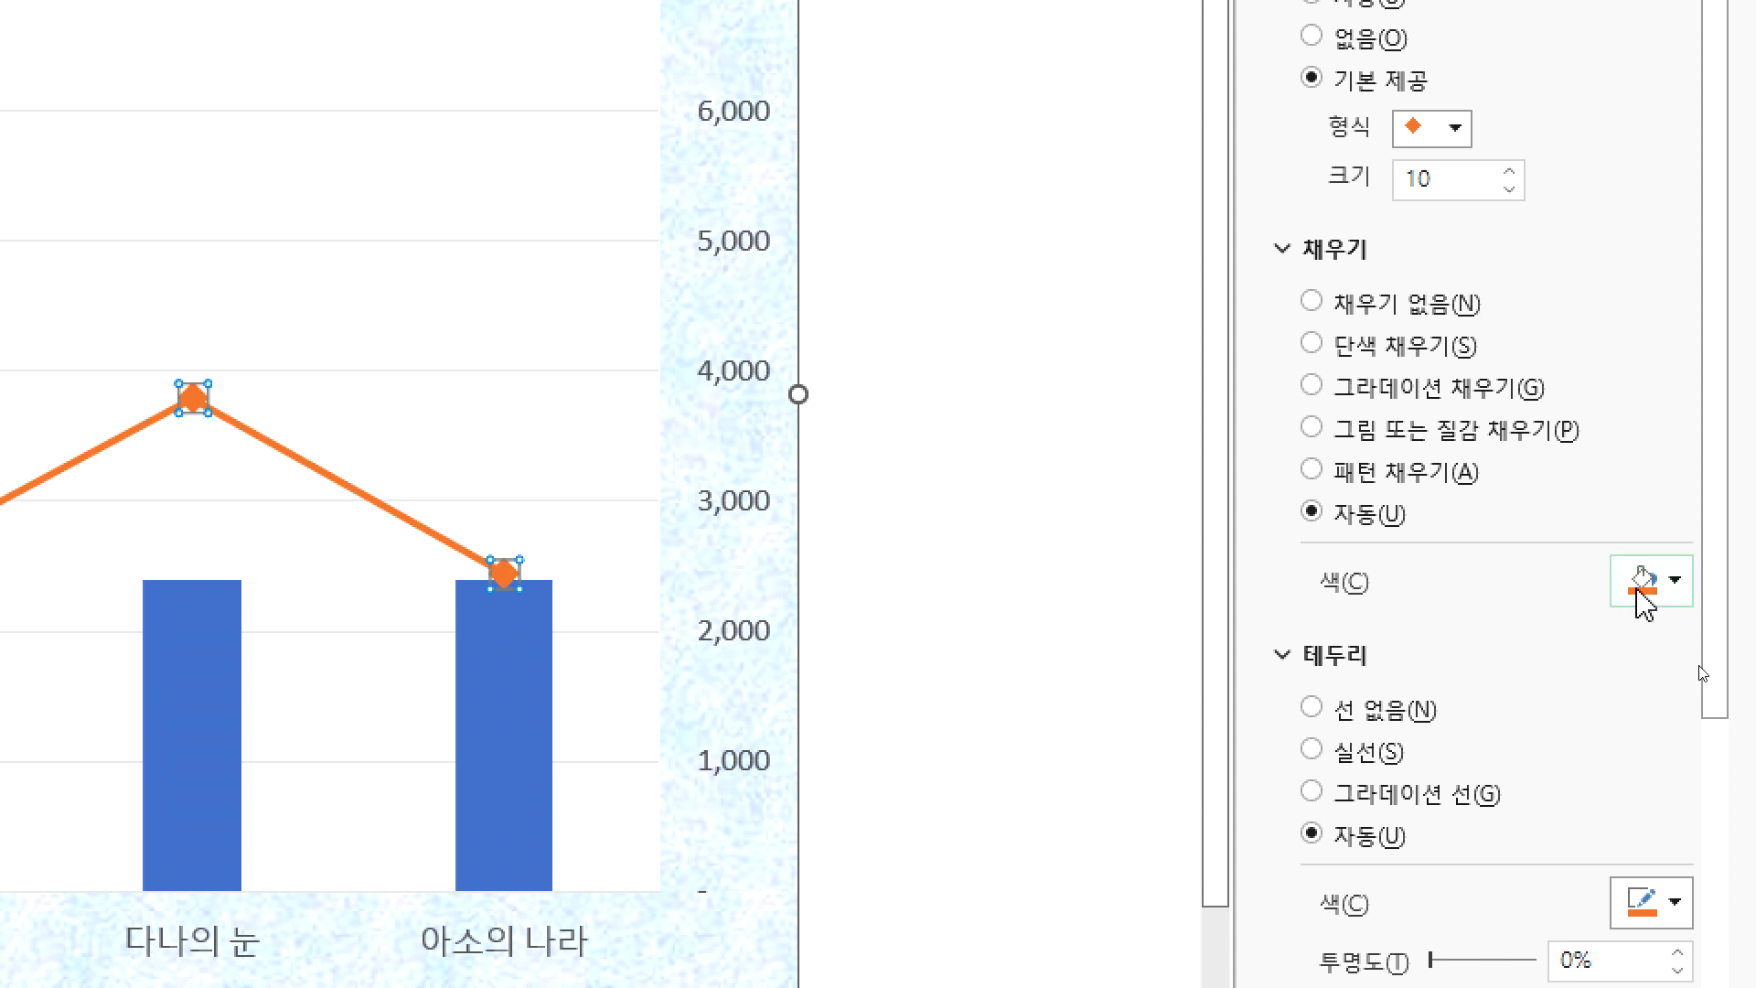
pyautogui.click(1673, 582)
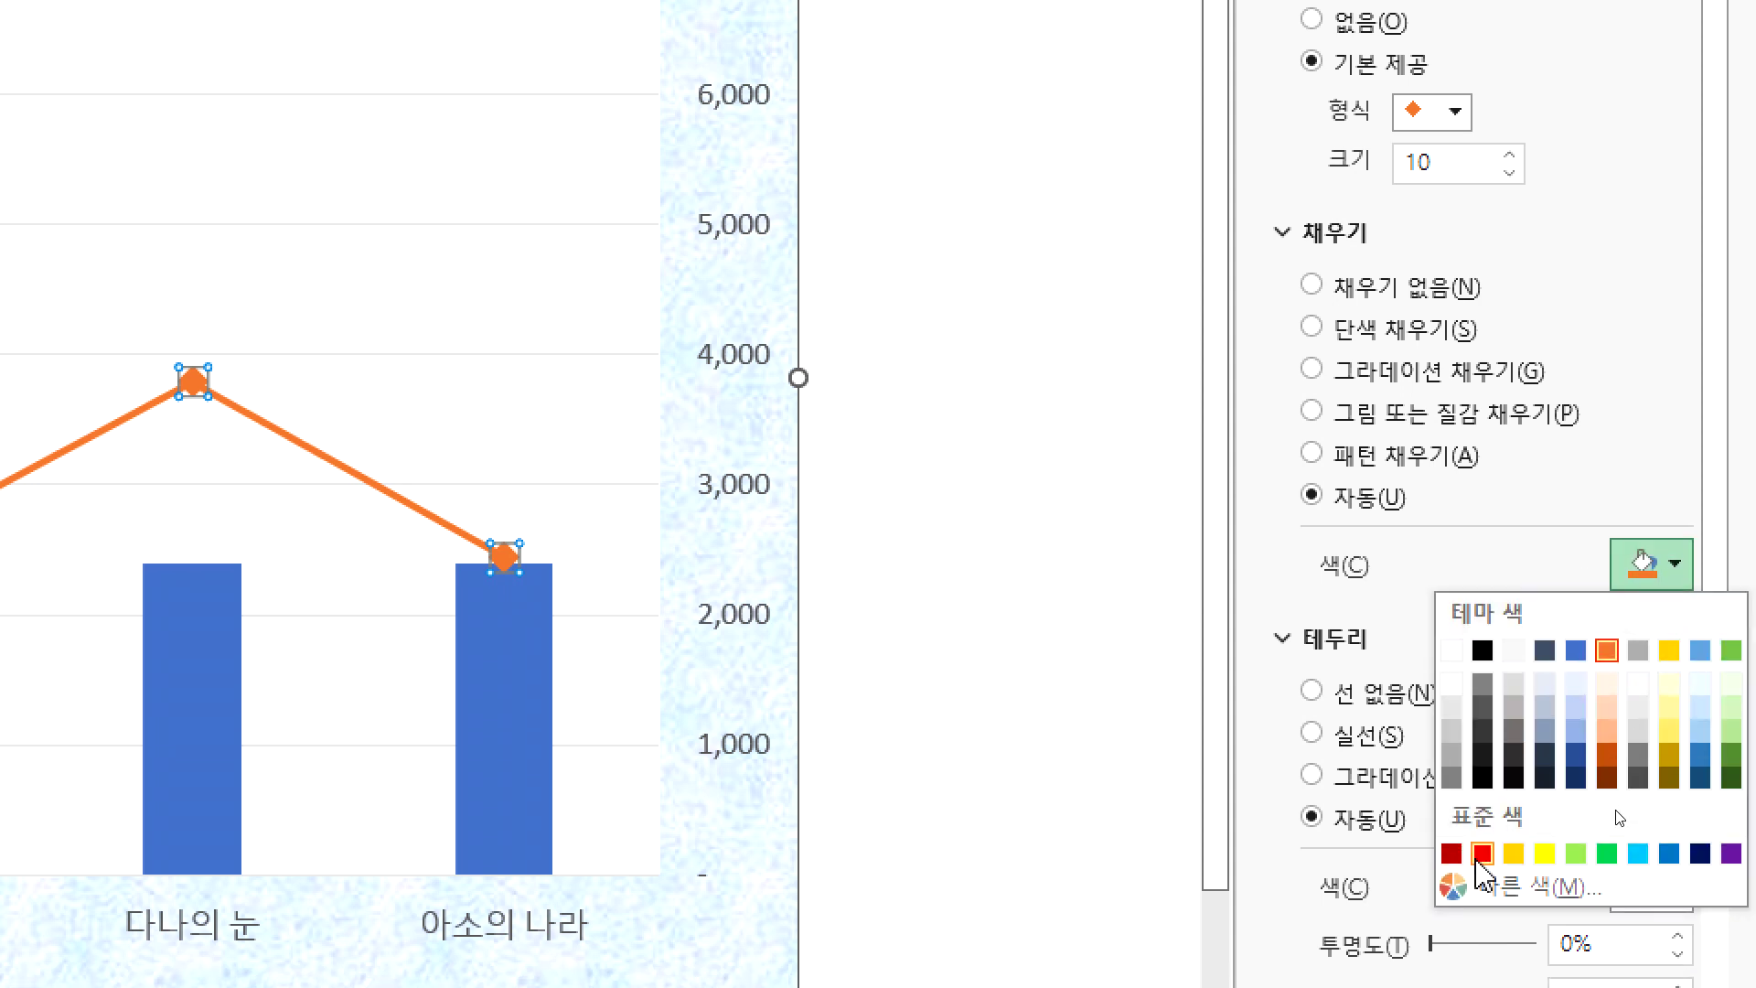
pyautogui.click(1482, 869)
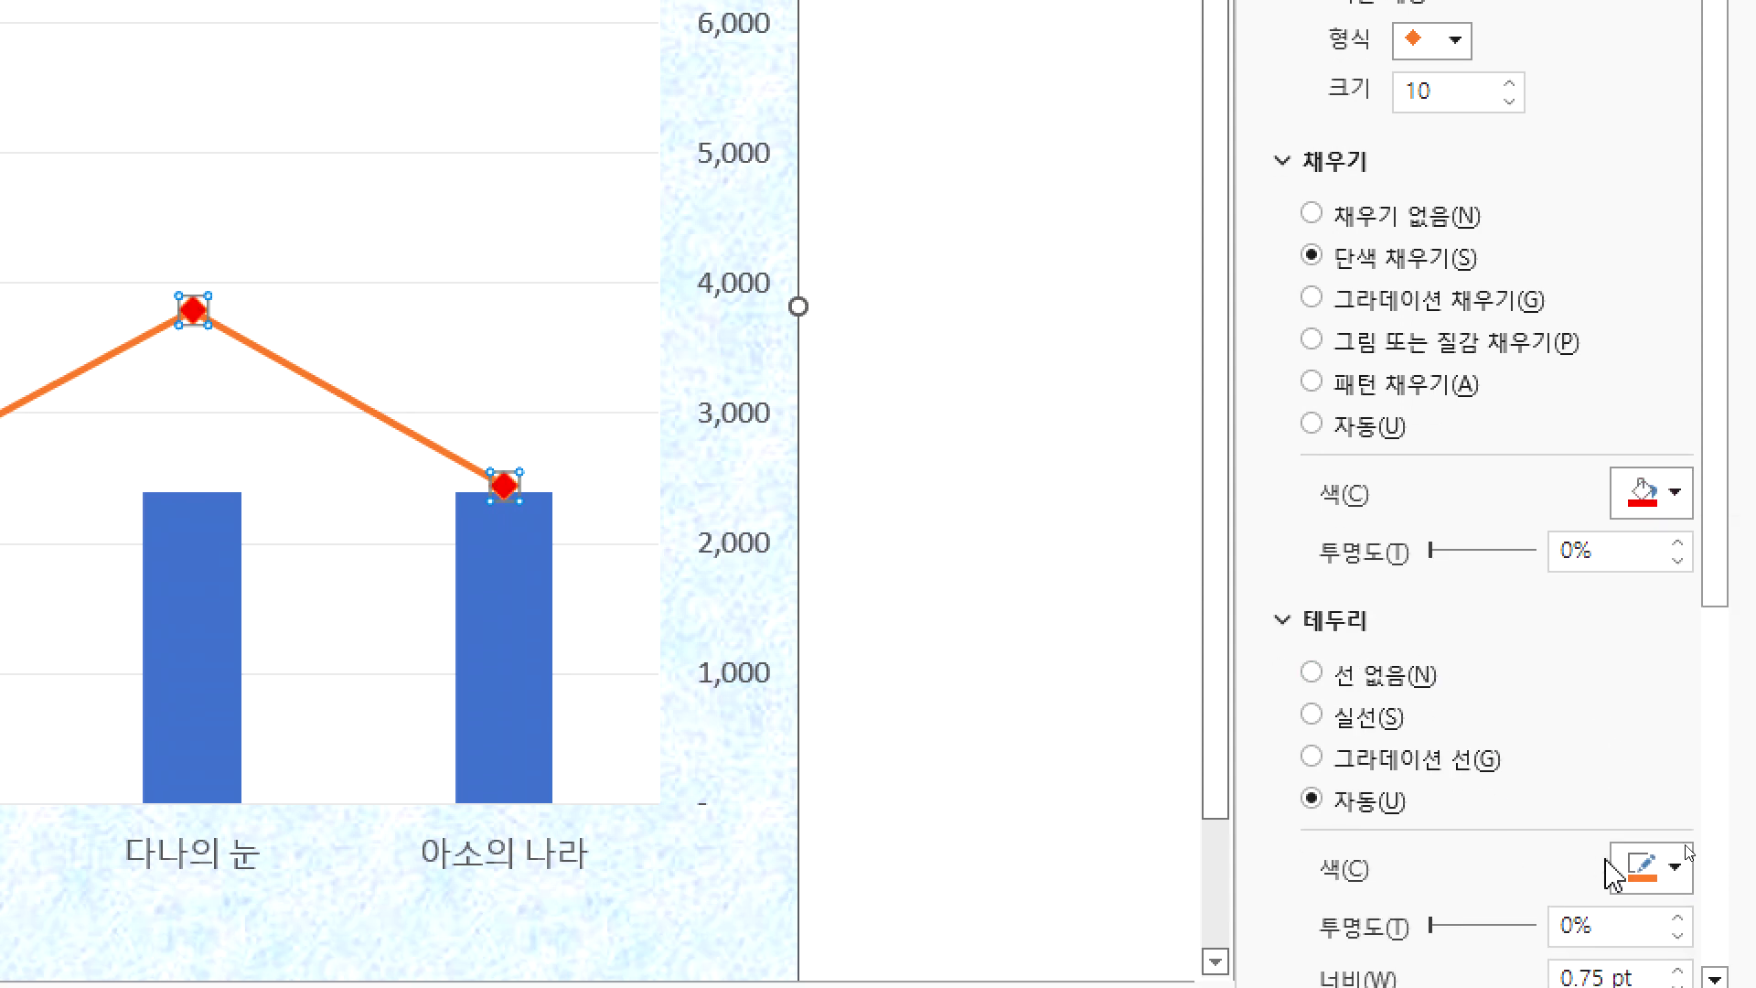
pyautogui.click(1676, 936)
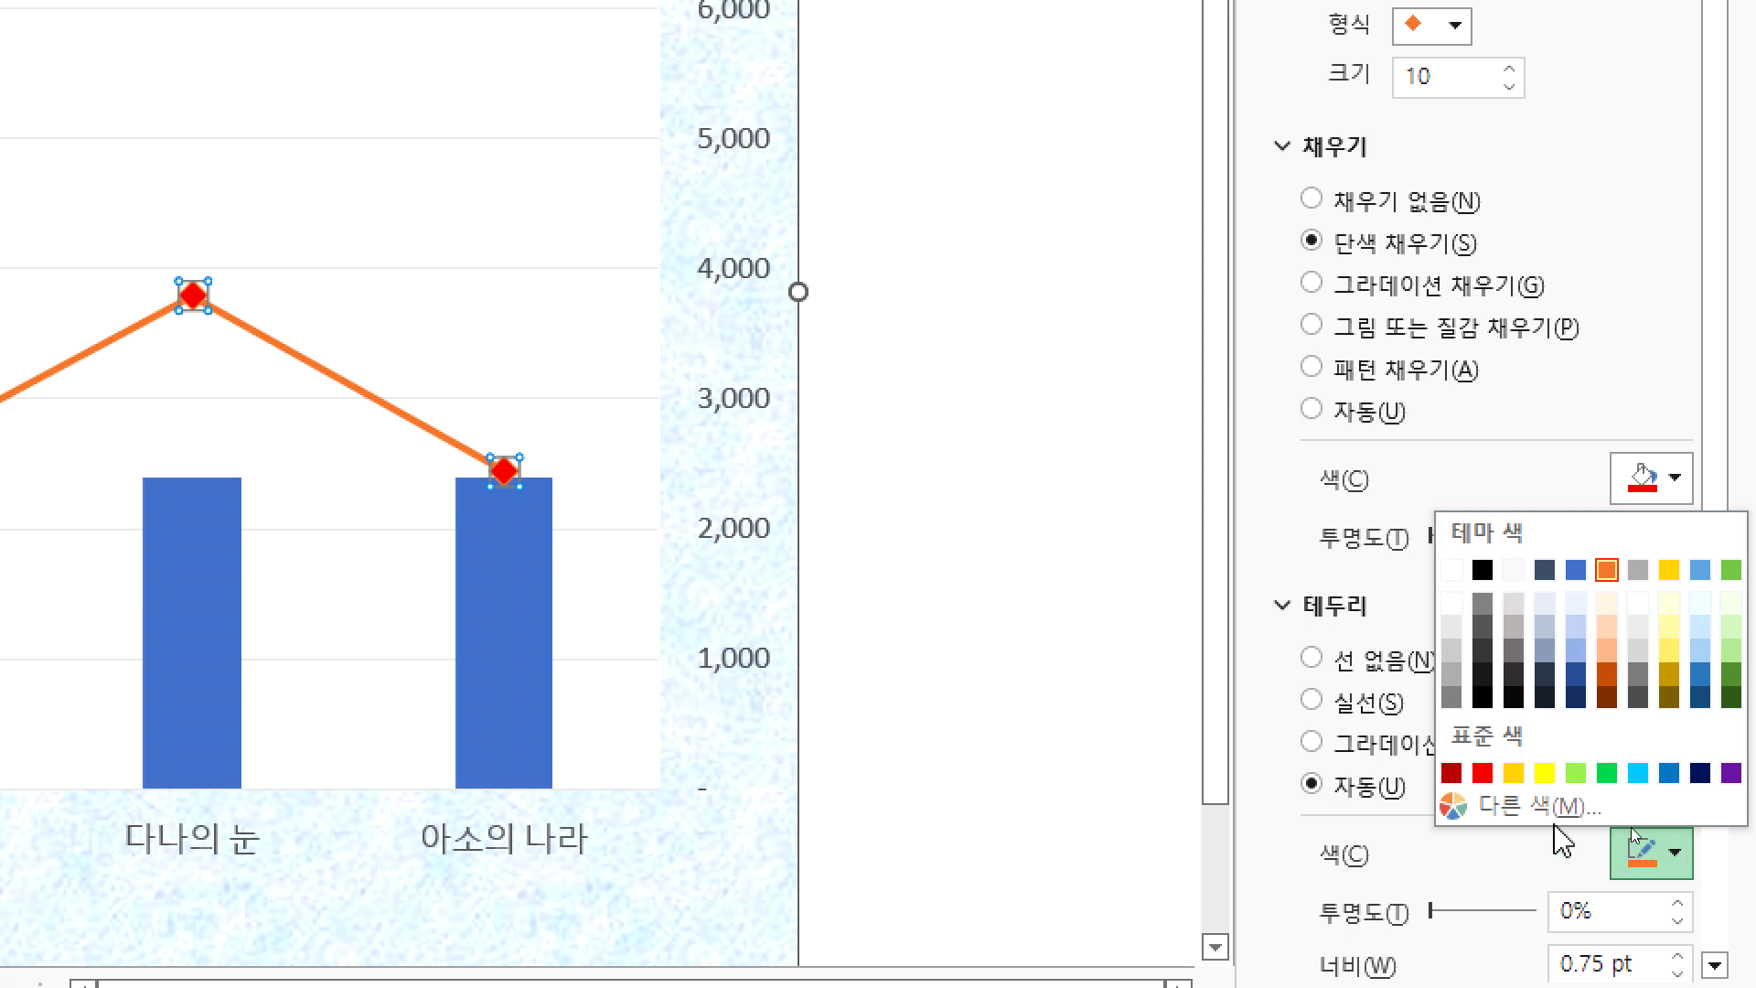
pyautogui.click(1482, 773)
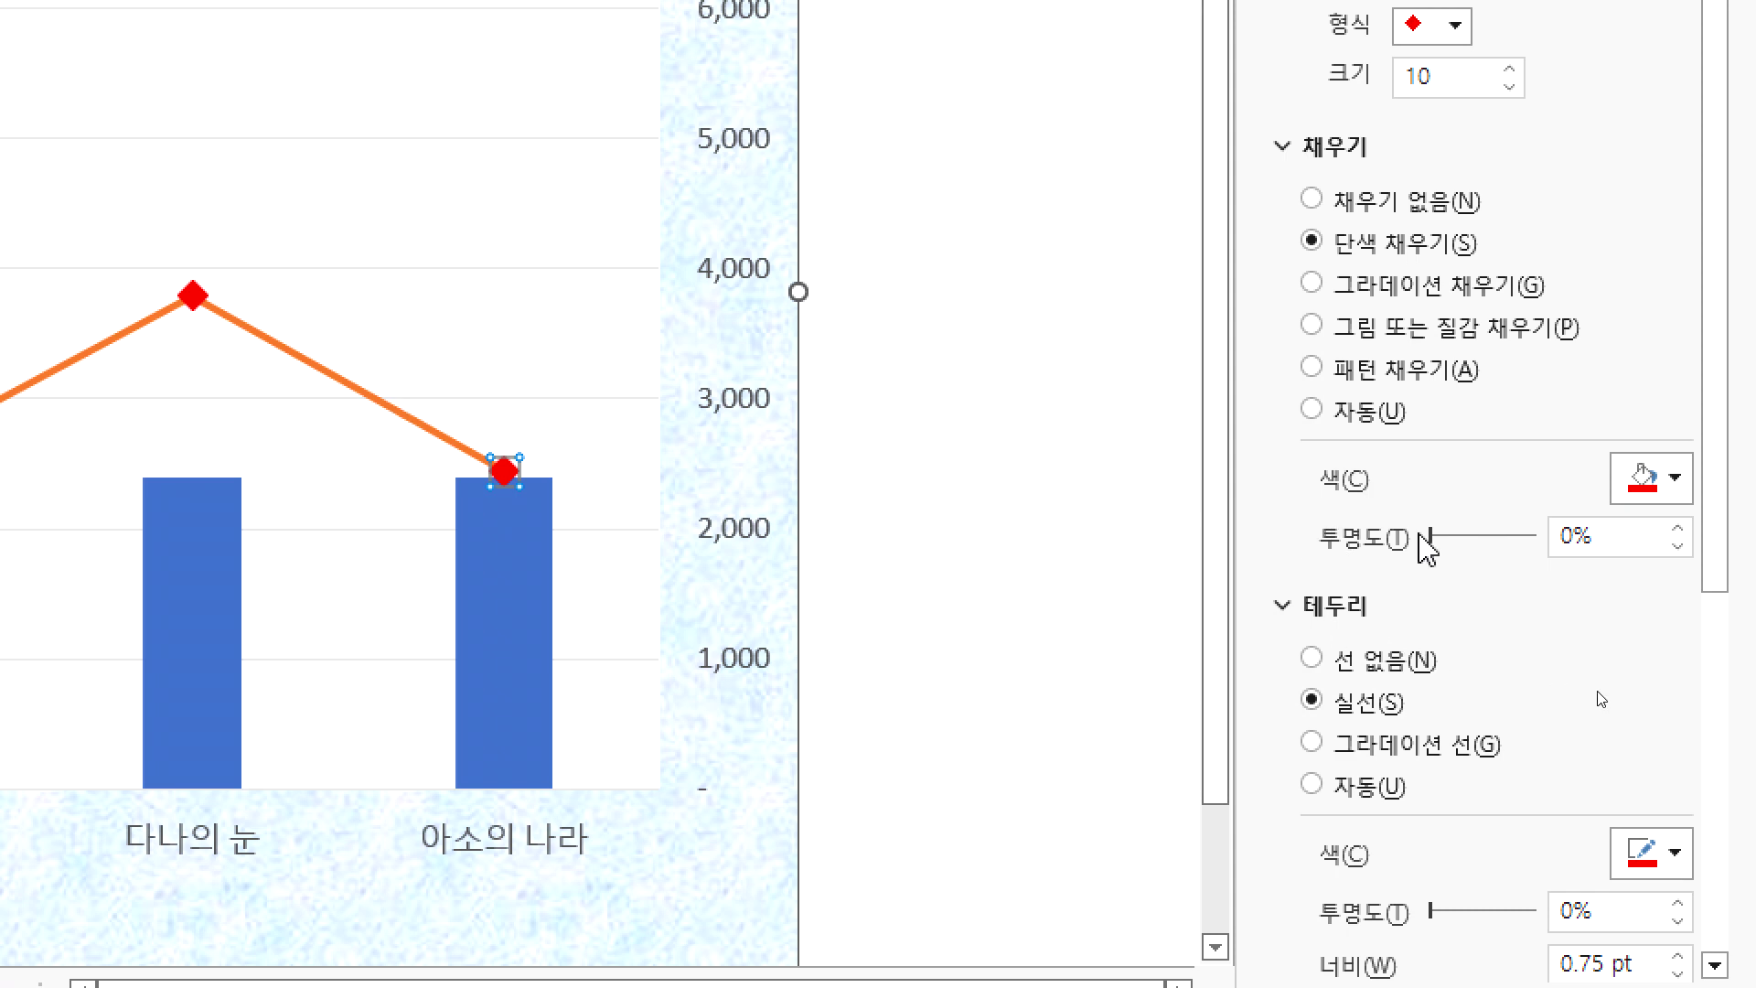
# - Color the 하반기 판매량 line segment leading to the 아소의 나라 point standard red, close the formatting options and select the plot area
pyautogui.scroll(-3, 1504, 686)
pyautogui.scroll(3, 1509, 677)
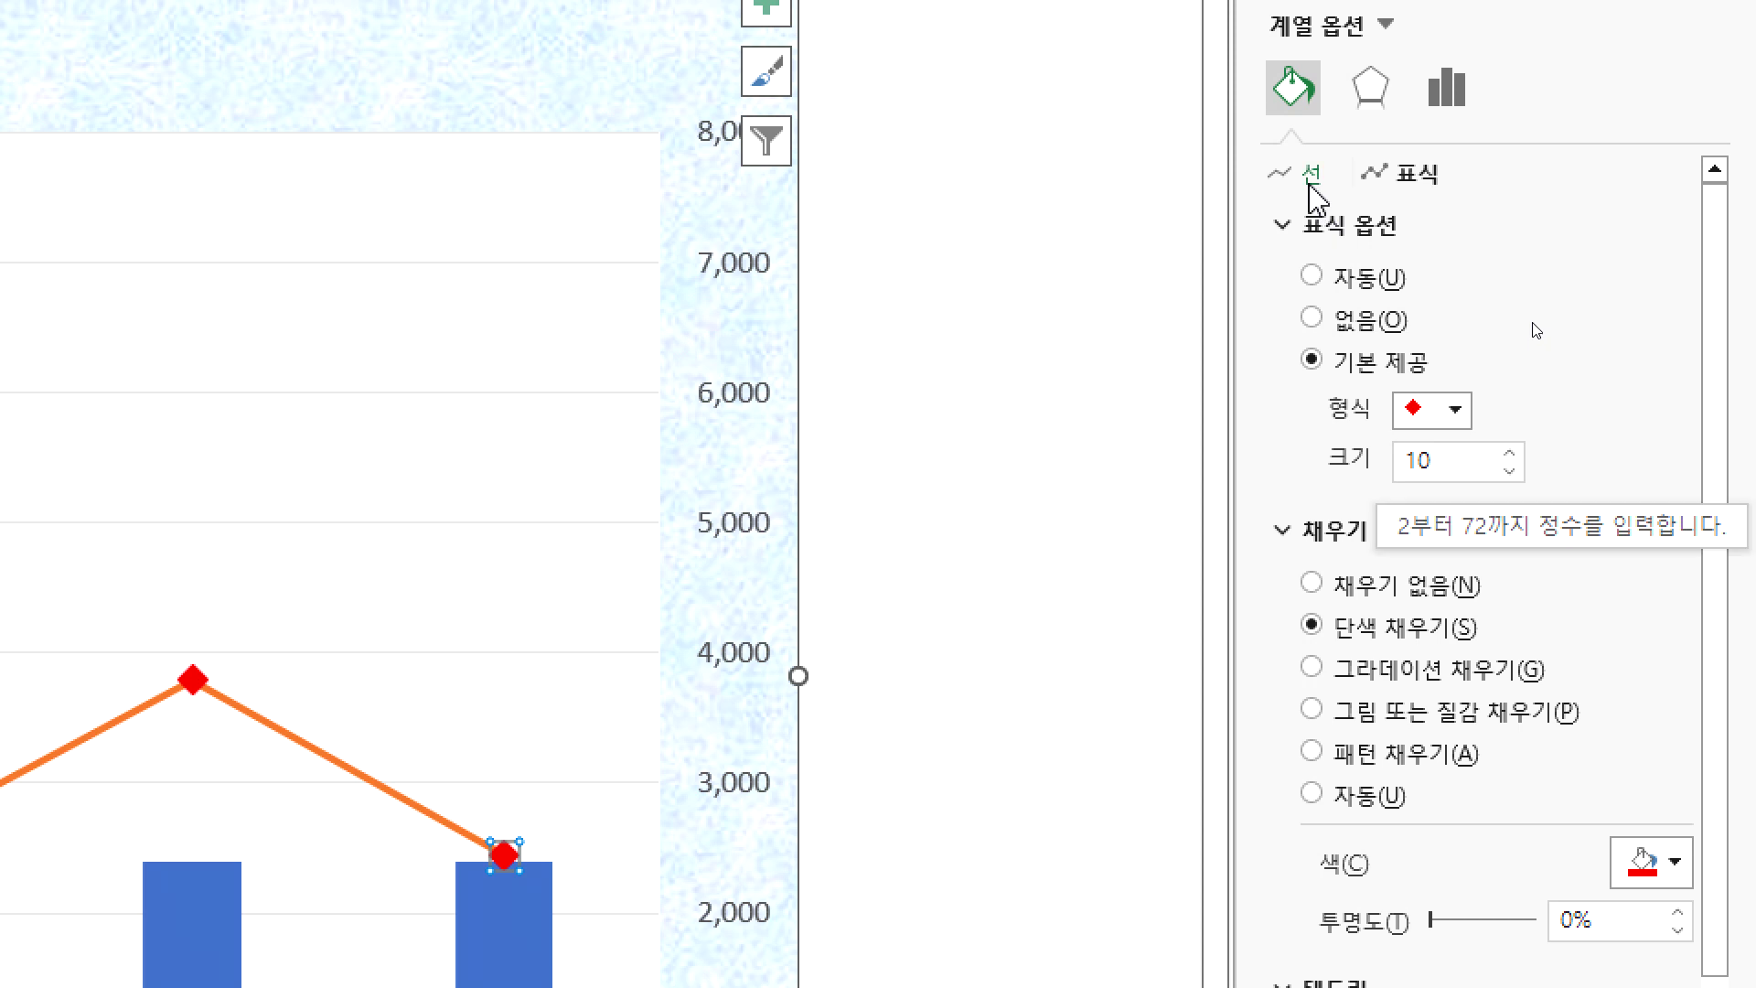
pyautogui.click(1311, 176)
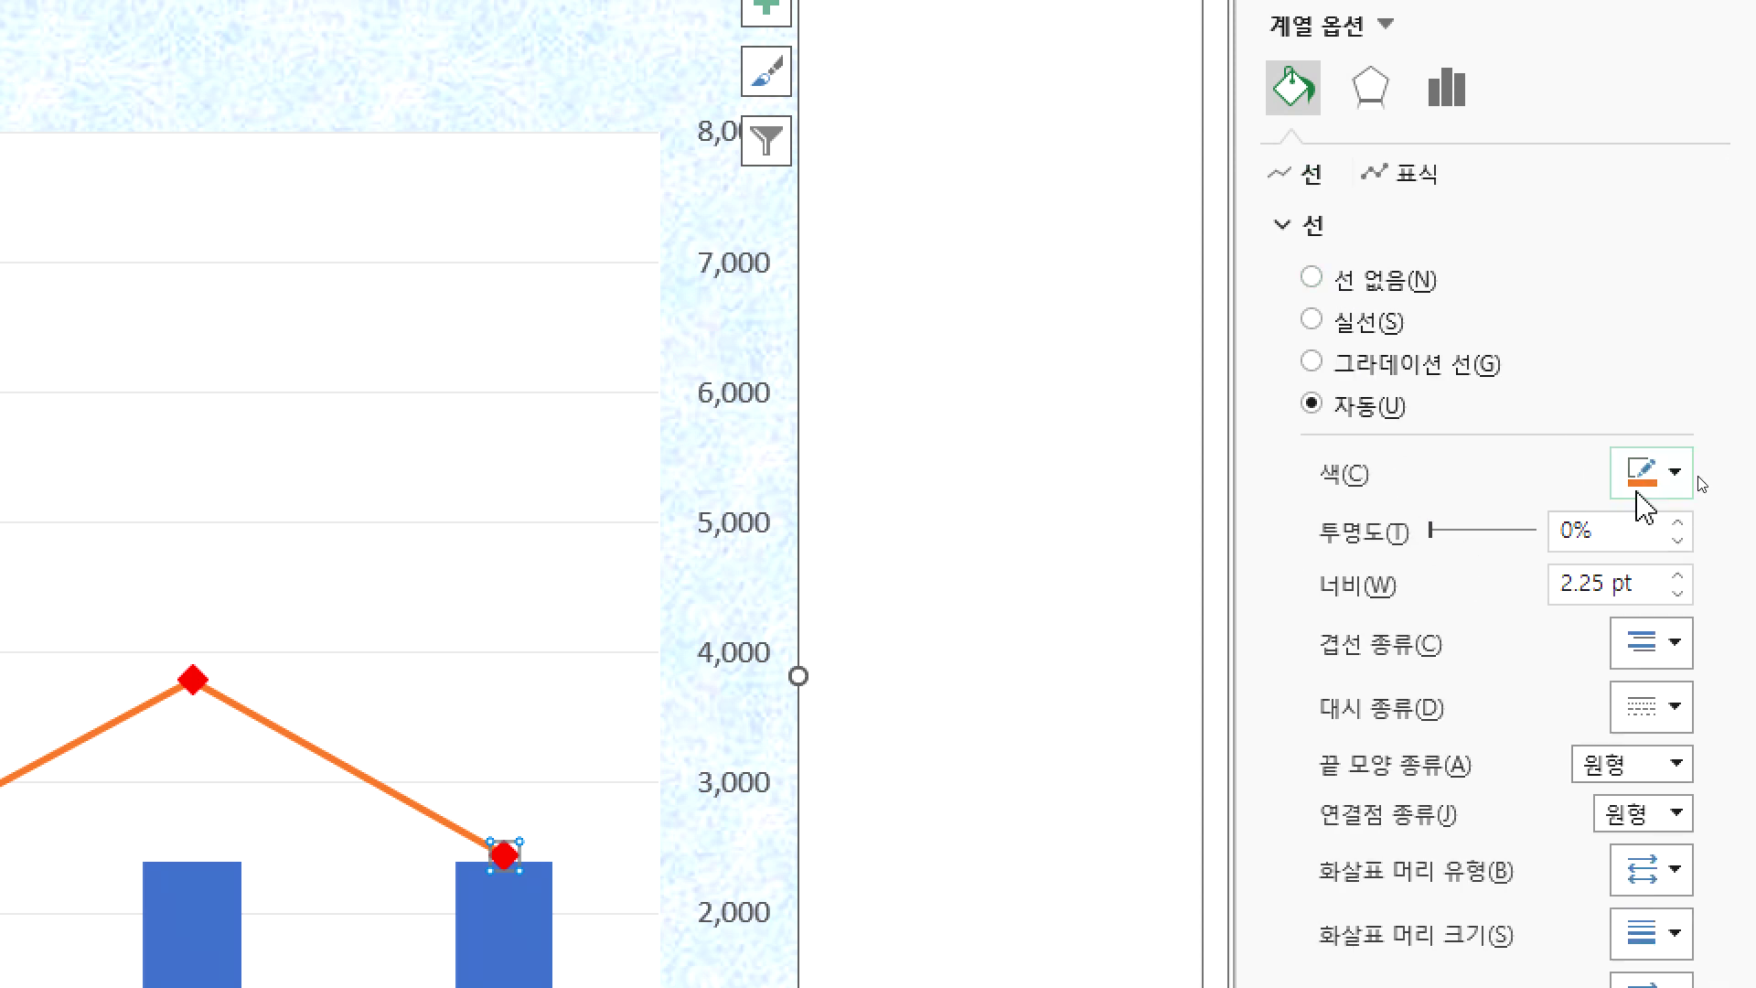
pyautogui.click(1672, 475)
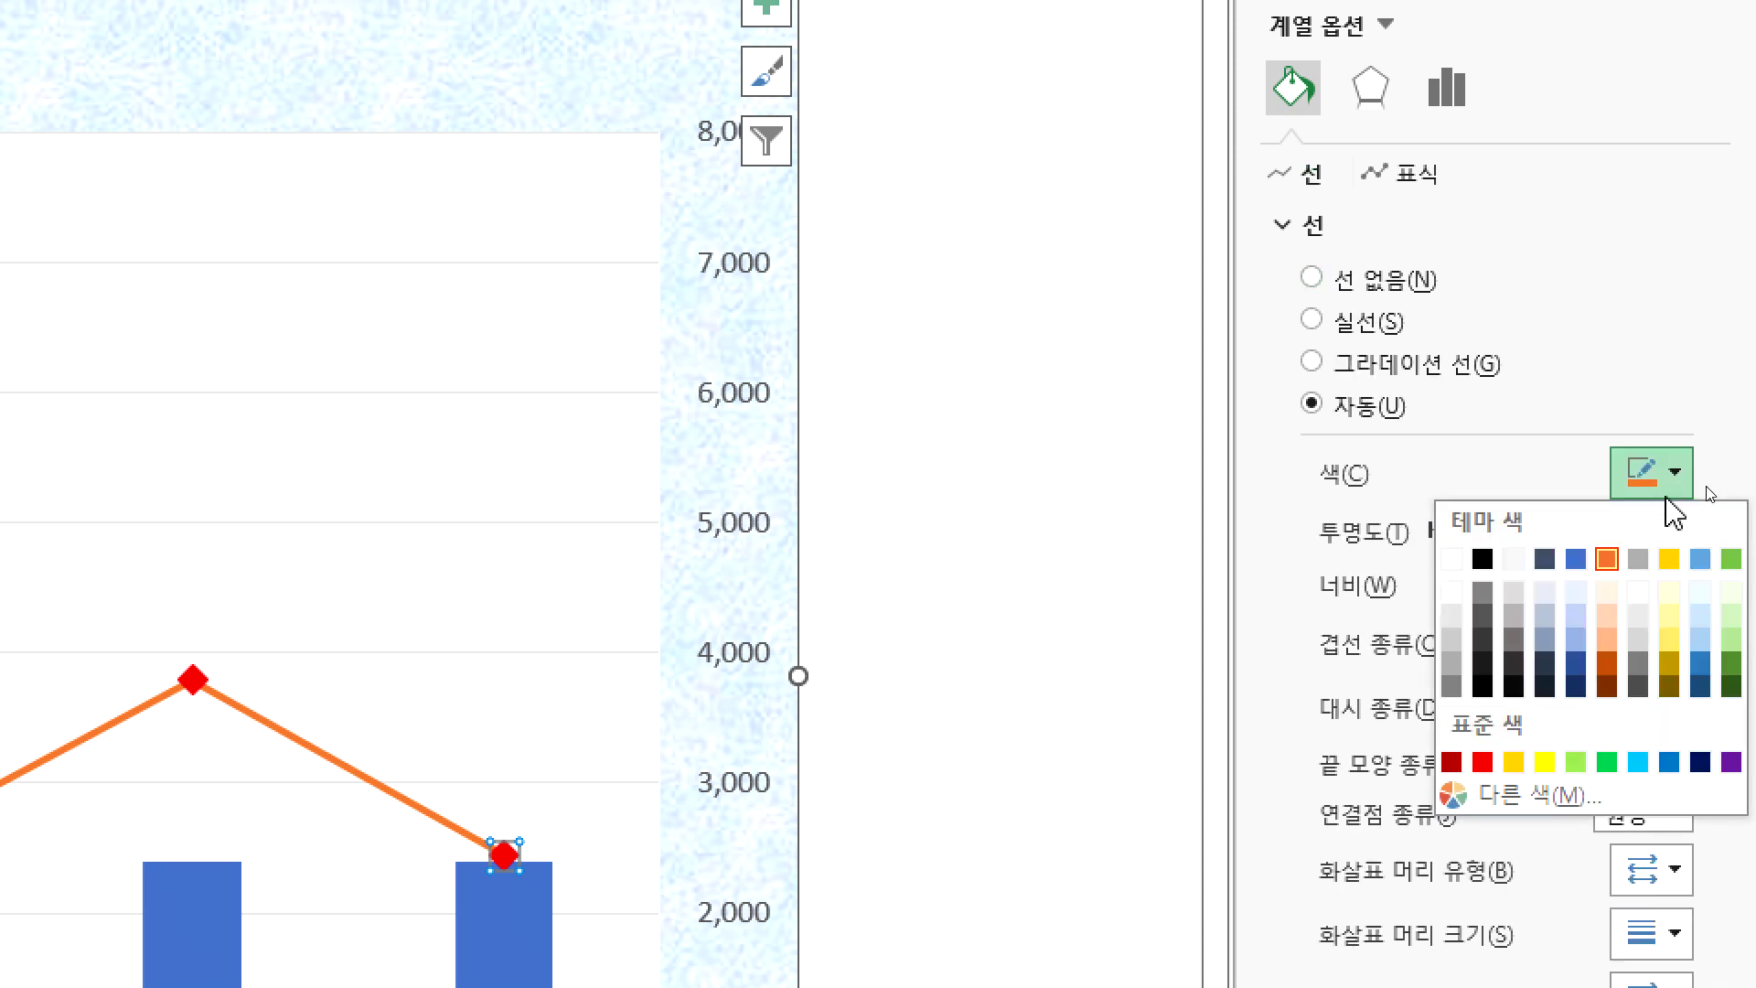
pyautogui.click(1482, 761)
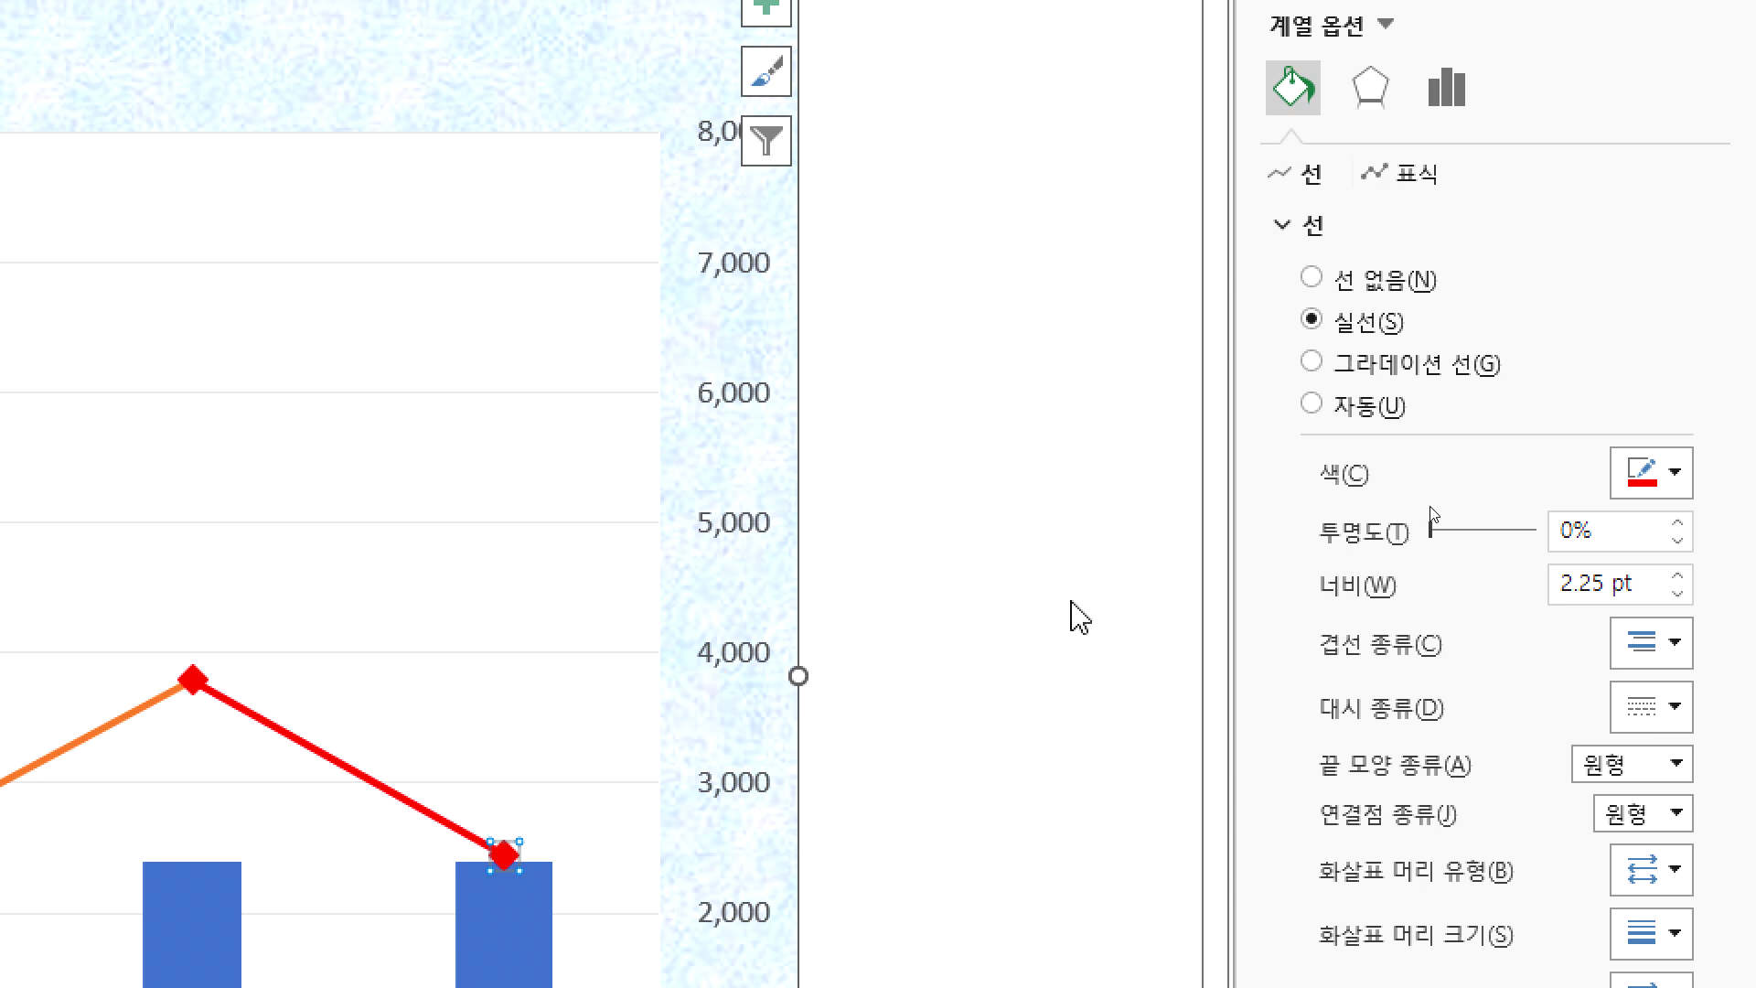
pyautogui.click(1712, 128)
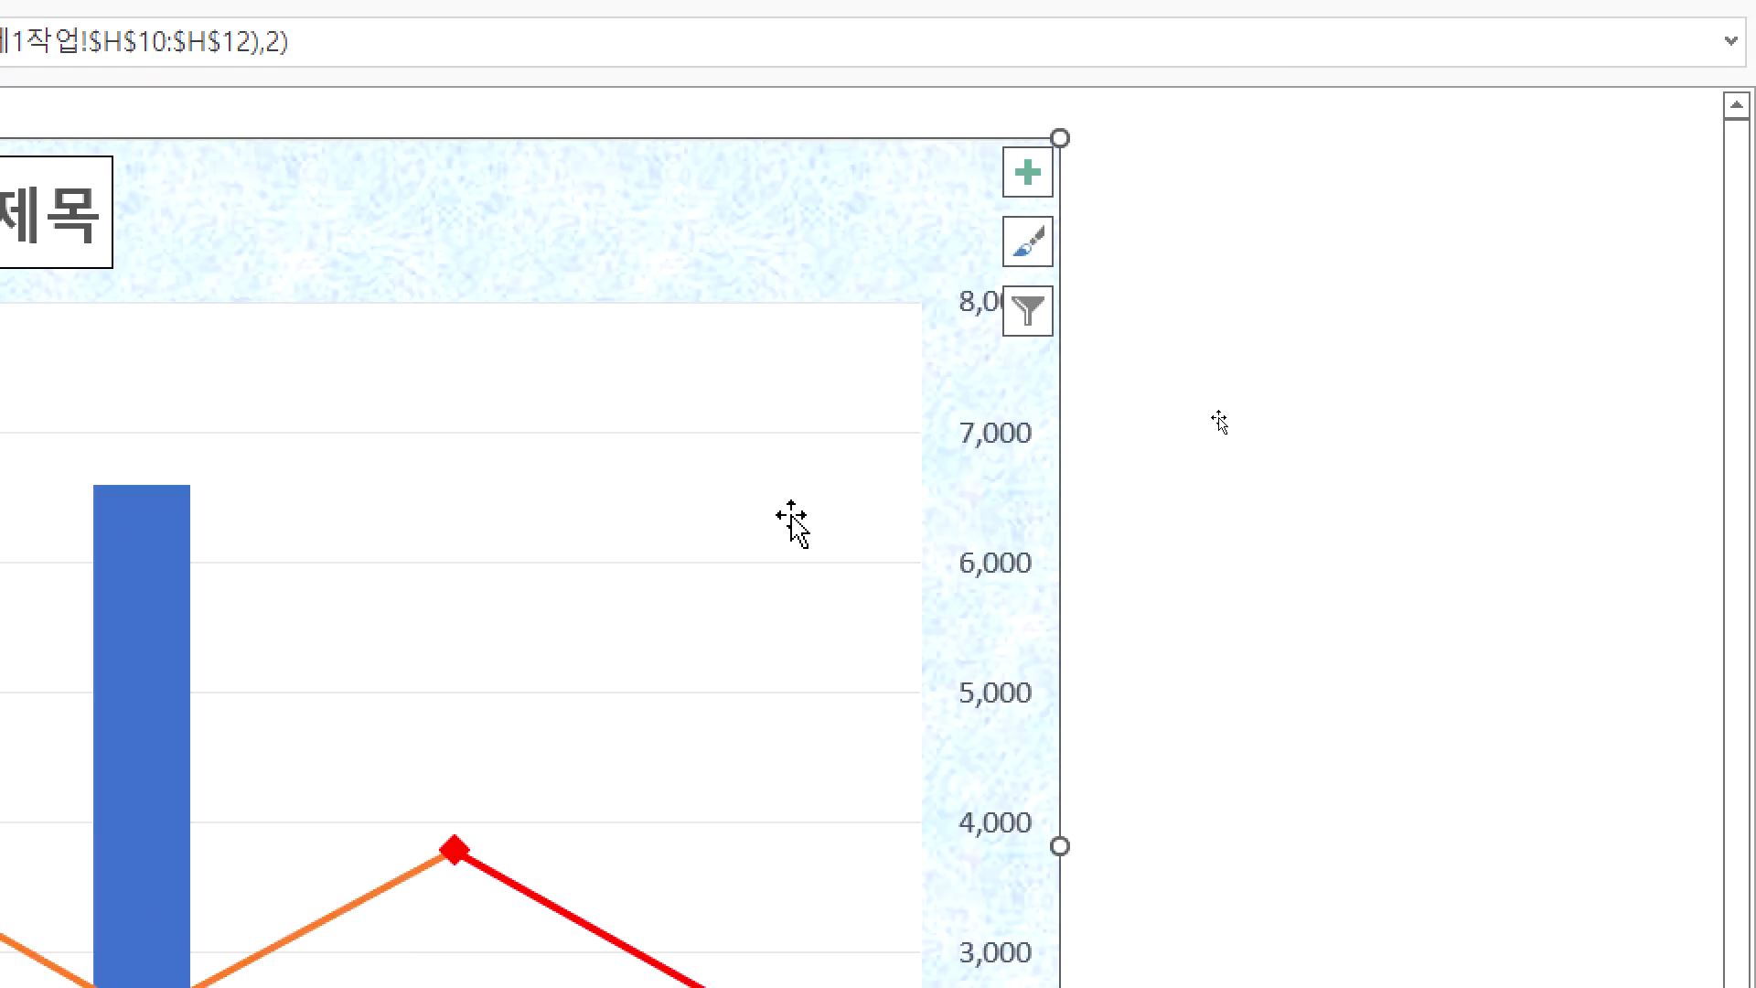
pyautogui.click(470, 796)
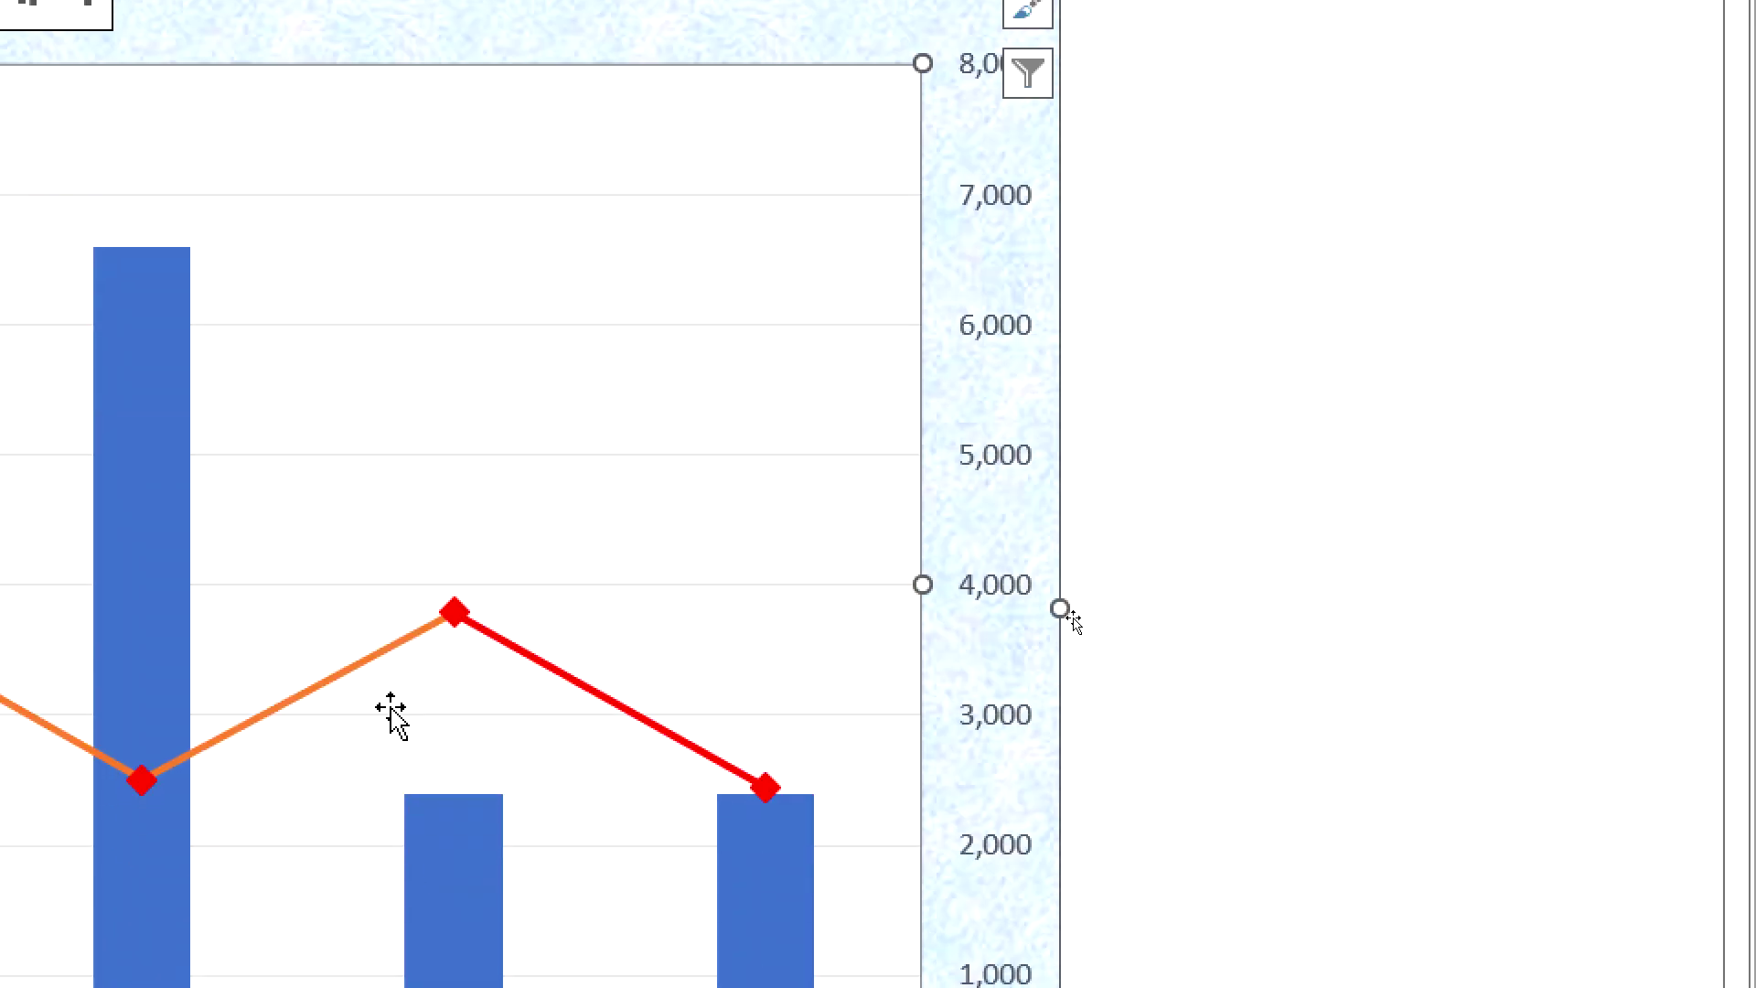